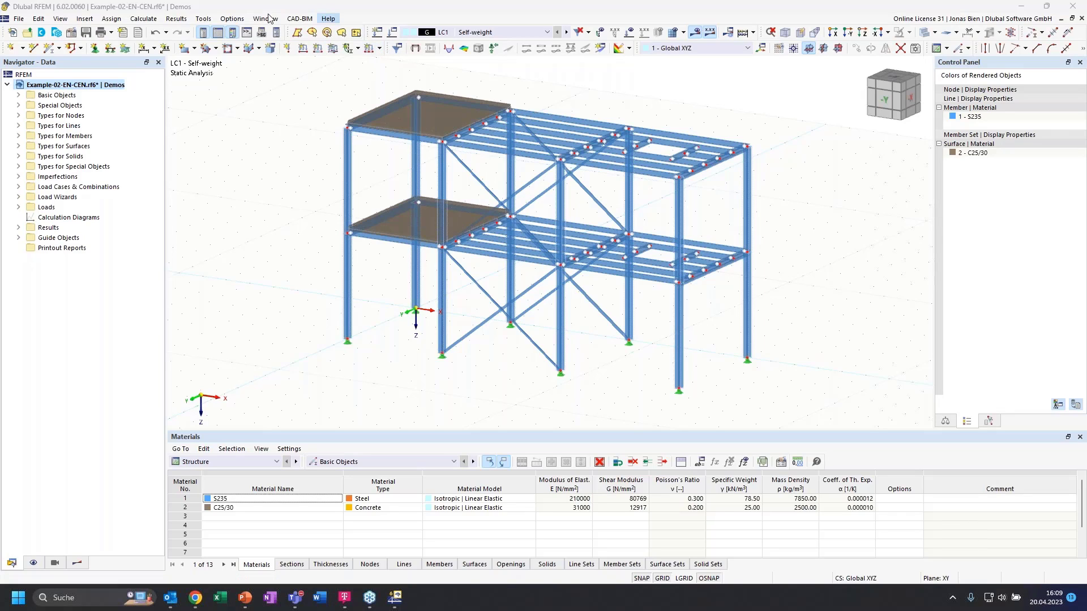
left_click(20, 19)
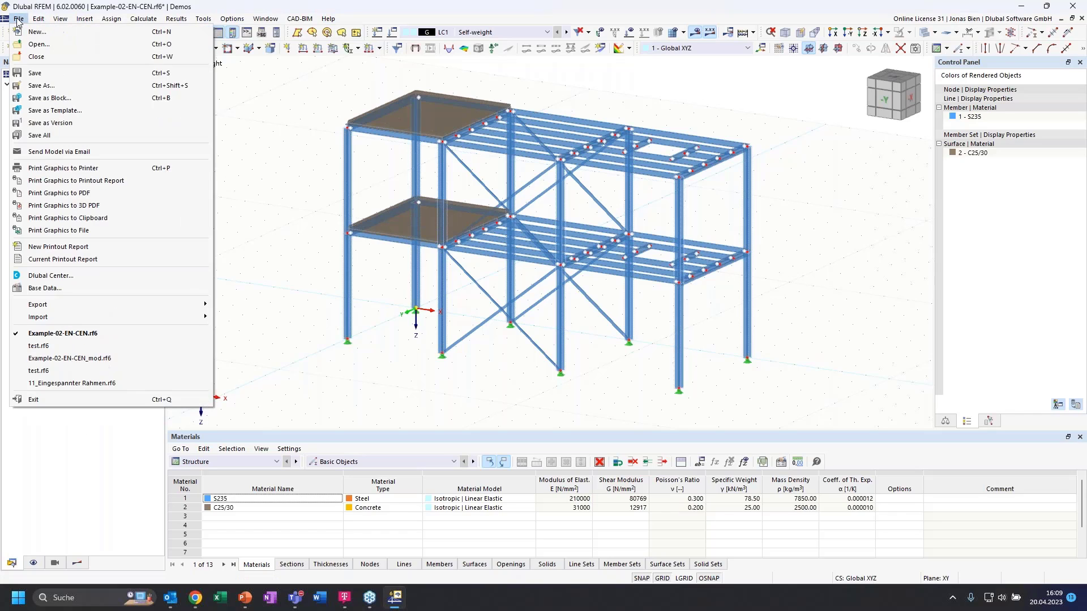
left_click(38, 18)
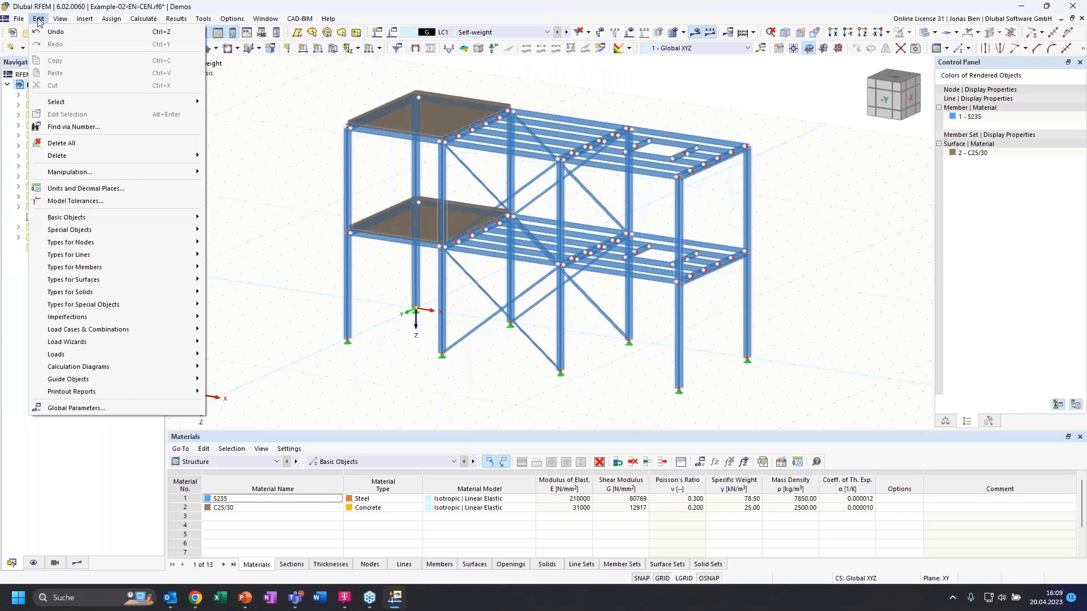
mouse_move(76, 23)
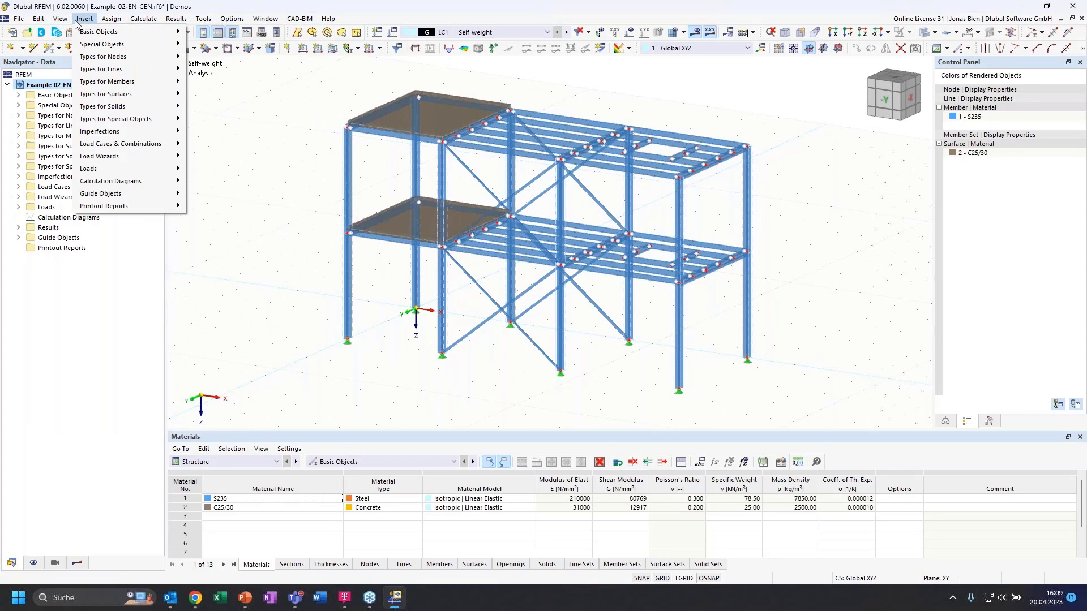
left_click(38, 19)
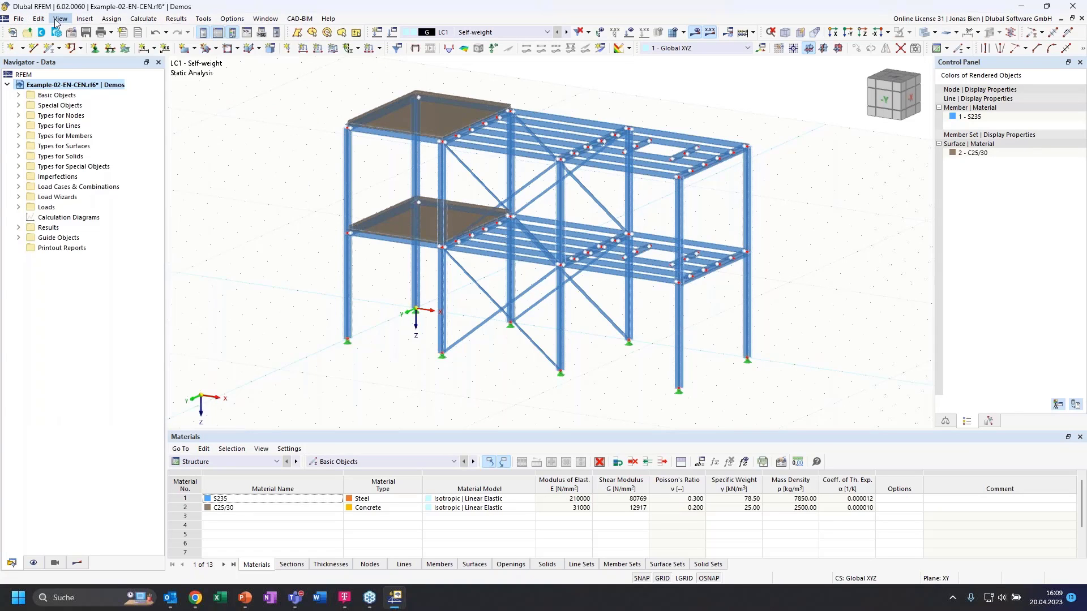
left_click(59, 21)
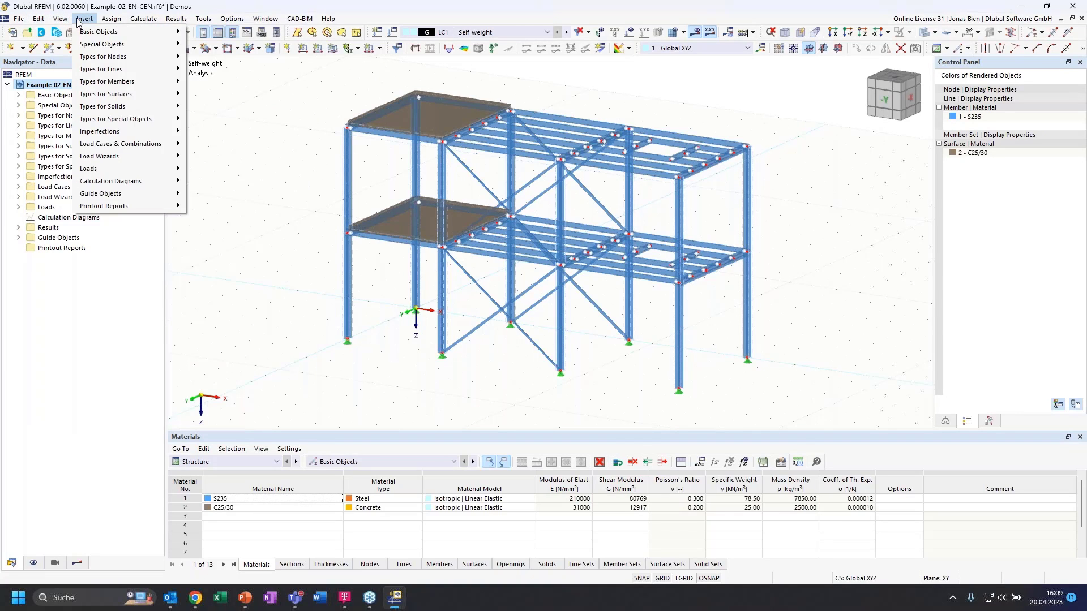
mouse_move(104, 21)
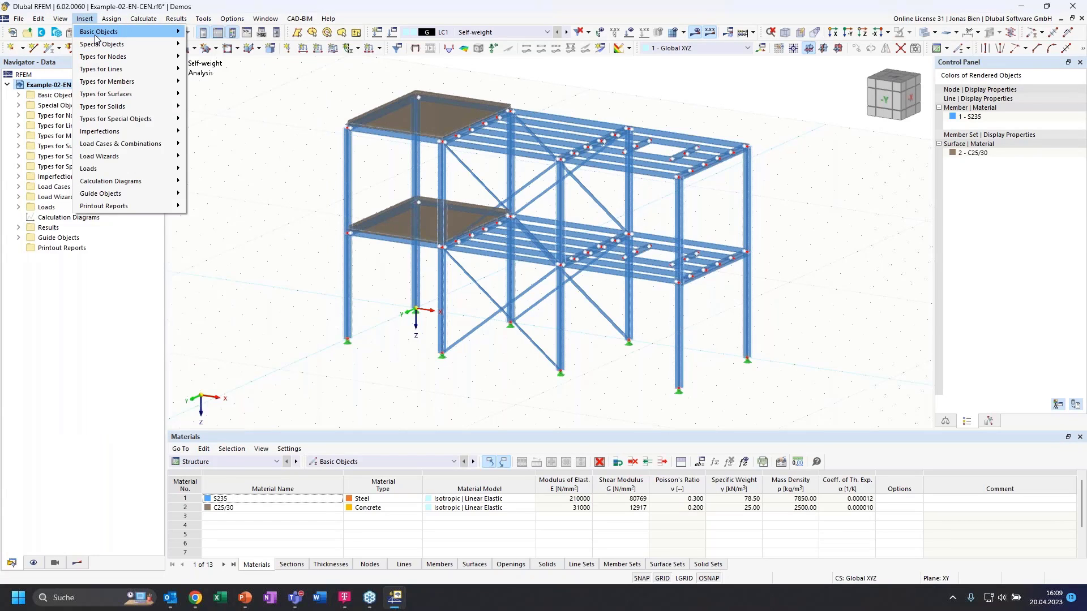
mouse_move(164, 32)
mouse_move(203, 80)
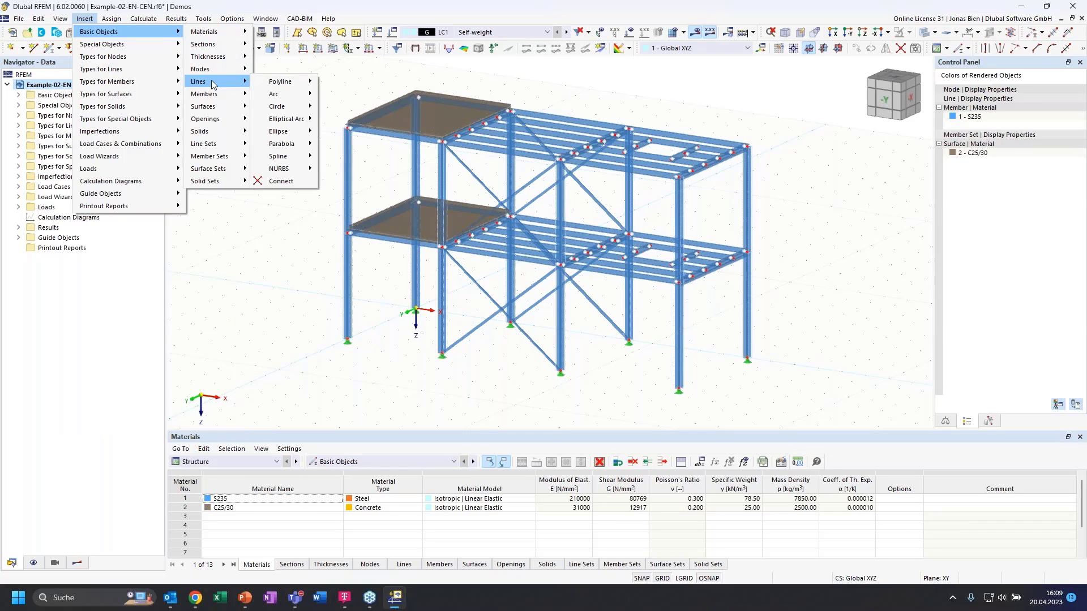
mouse_move(297, 111)
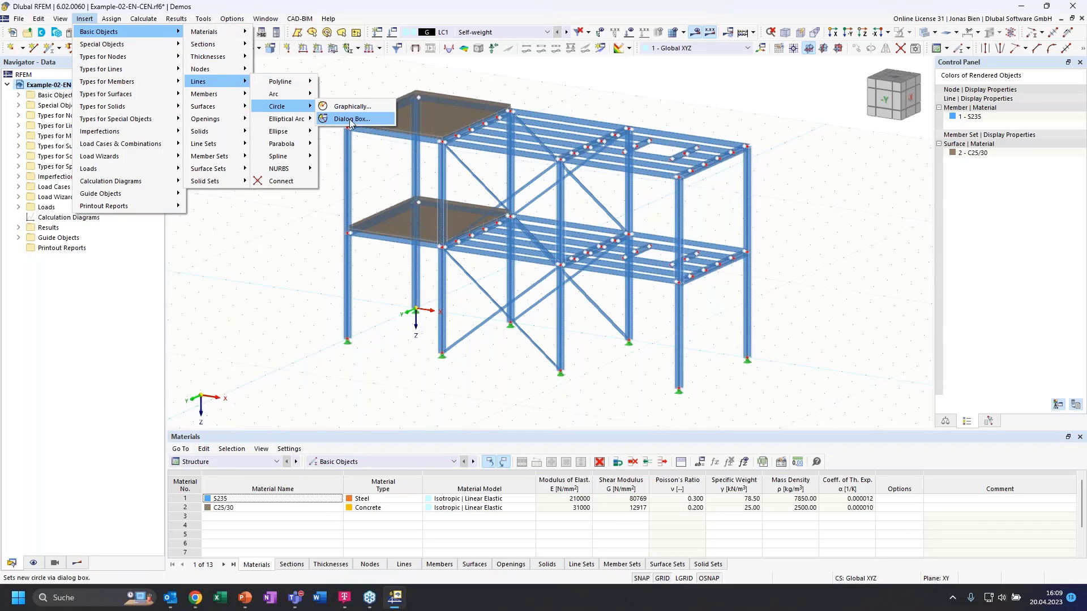
key("Escape")
key("Escape")
key("Escape")
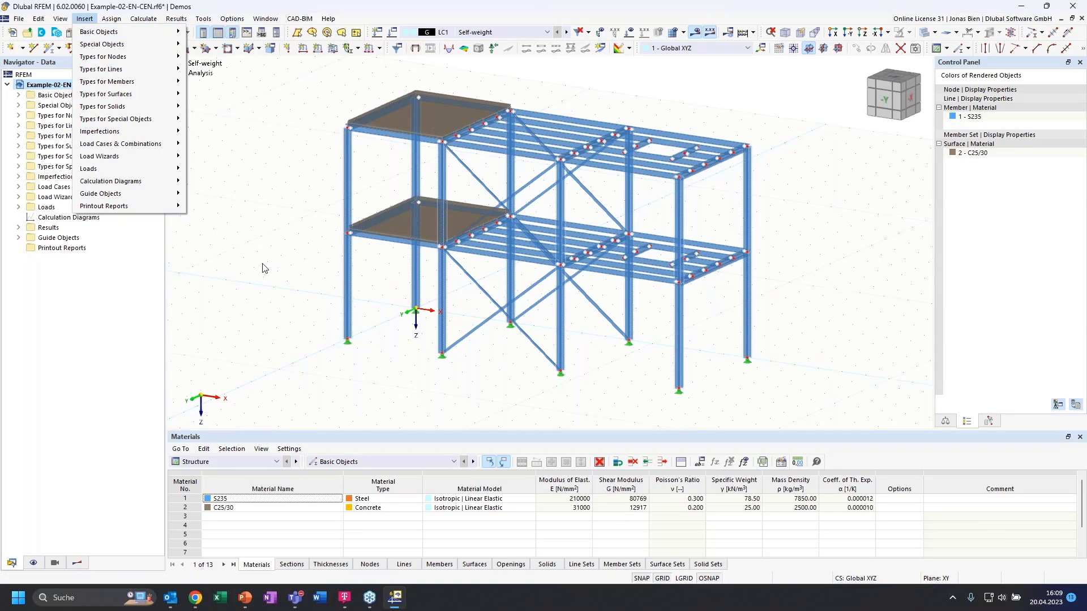
key("Escape")
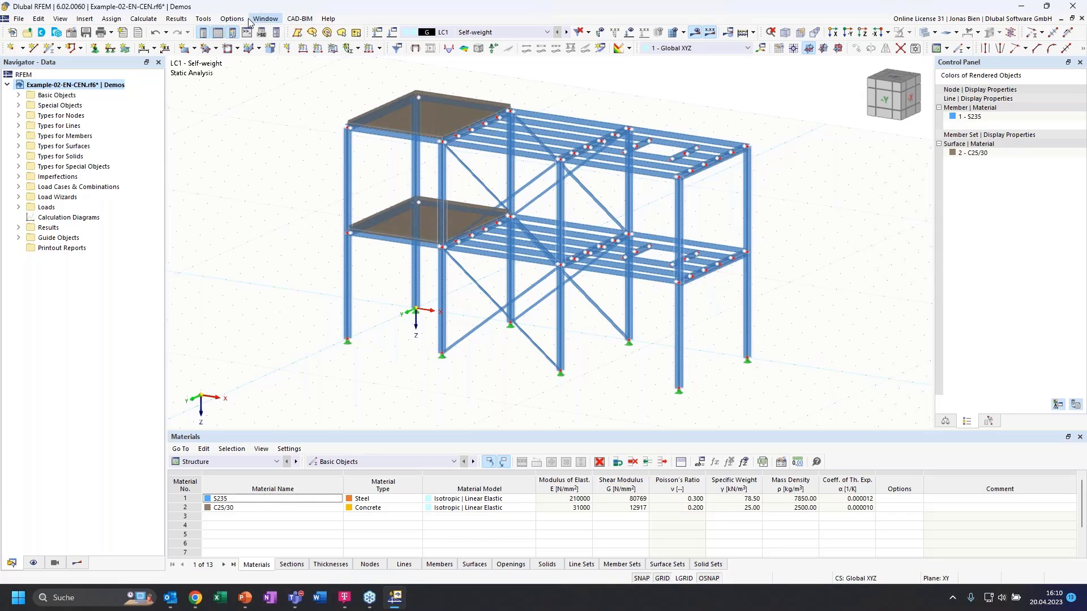
left_click(224, 21)
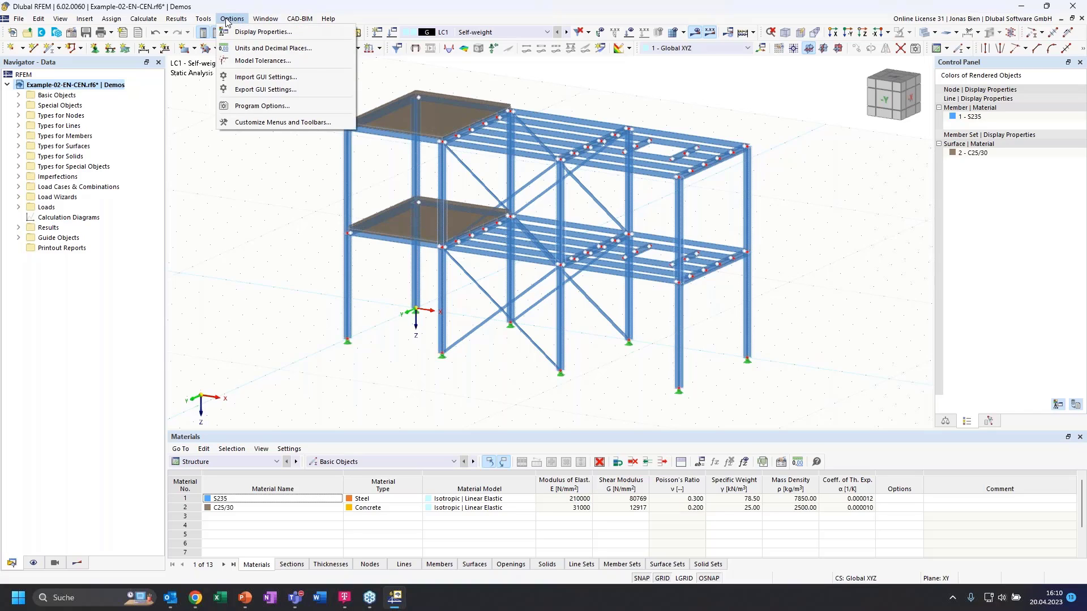
mouse_move(205, 21)
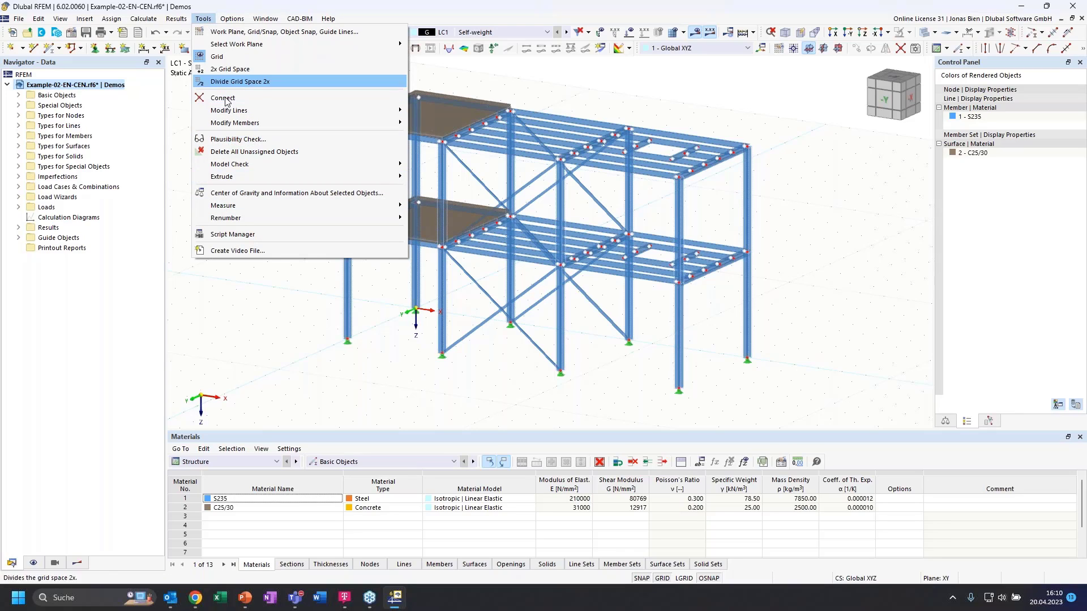
left_click(205, 18)
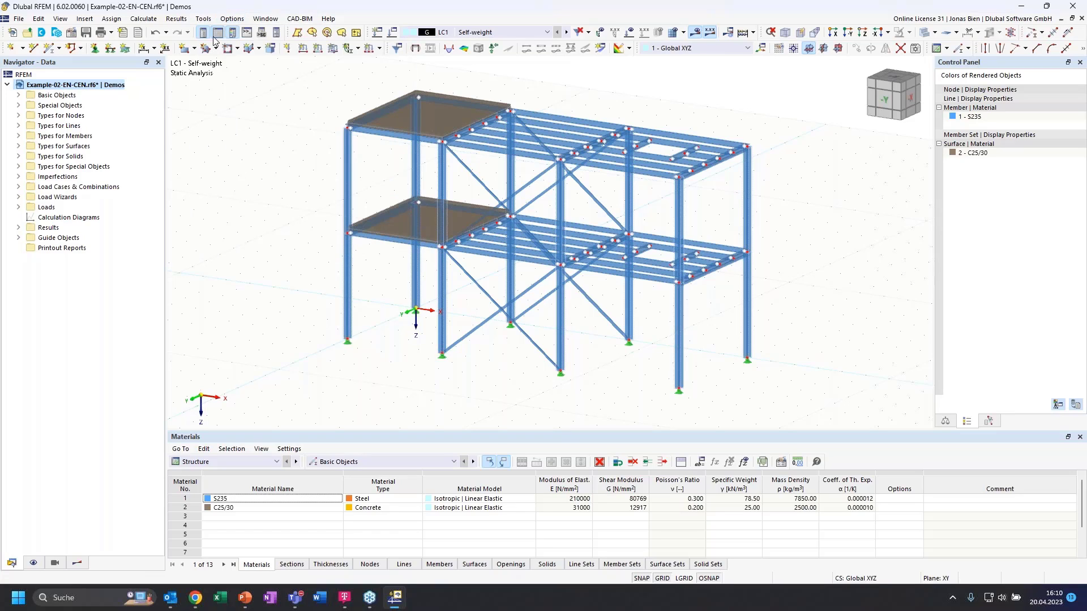
- Examine the general background and selection colour settings in the display properties, and close them without changes
left_click(232, 18)
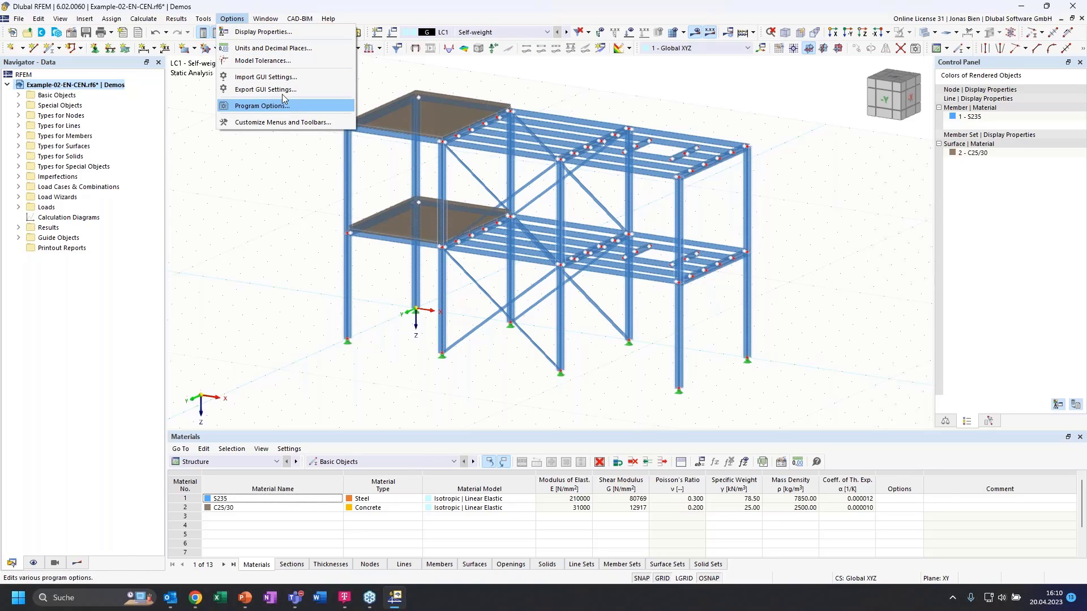
left_click(277, 33)
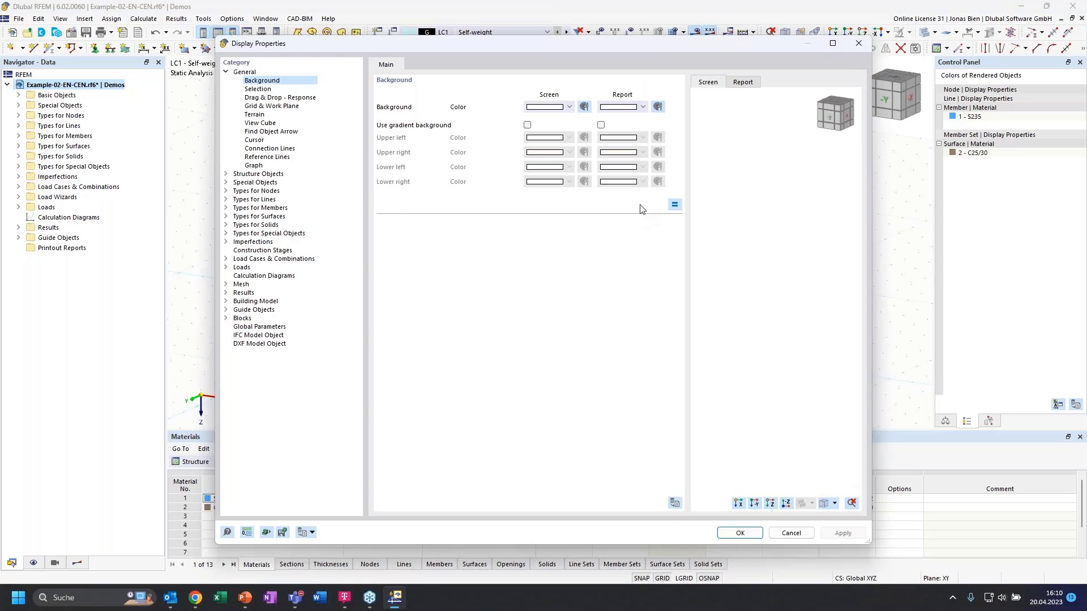
left_click(257, 89)
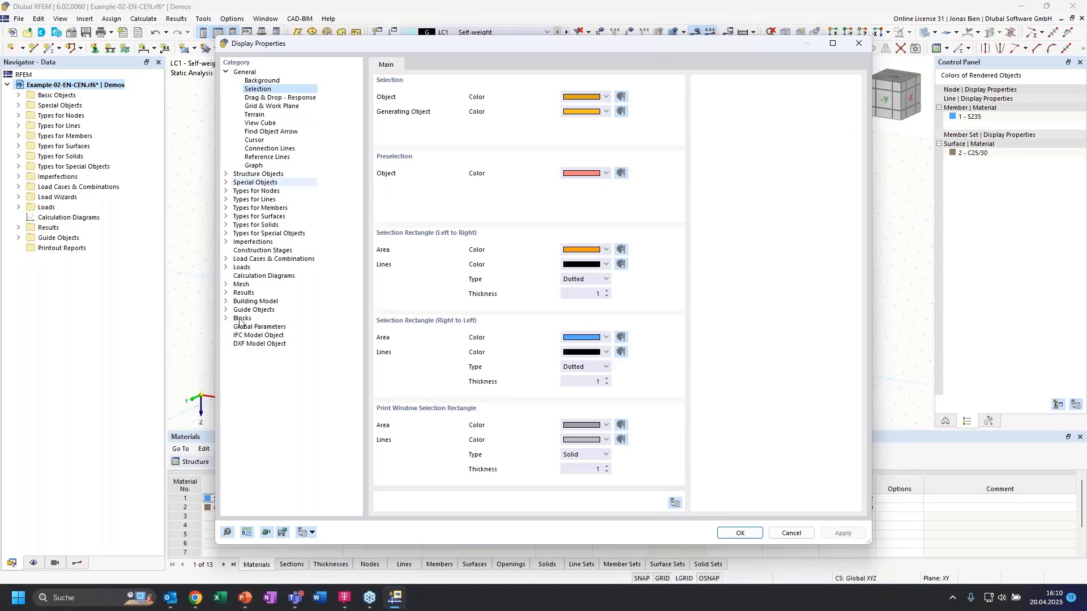
left_click(858, 46)
- Check which background presets the display properties offer for loading, and cancel without applying one
left_click(232, 19)
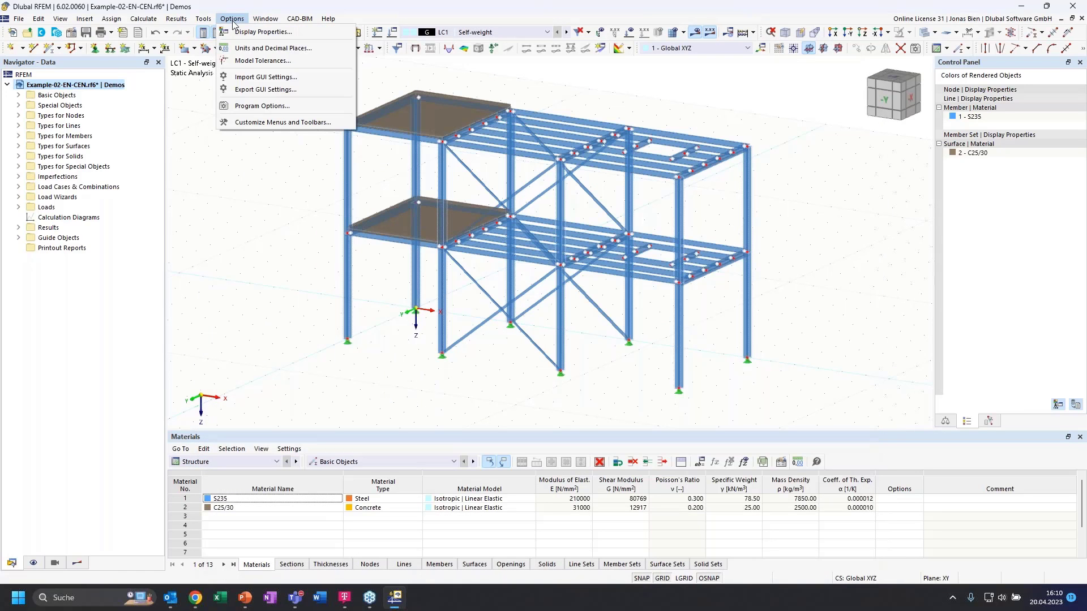
left_click(246, 283)
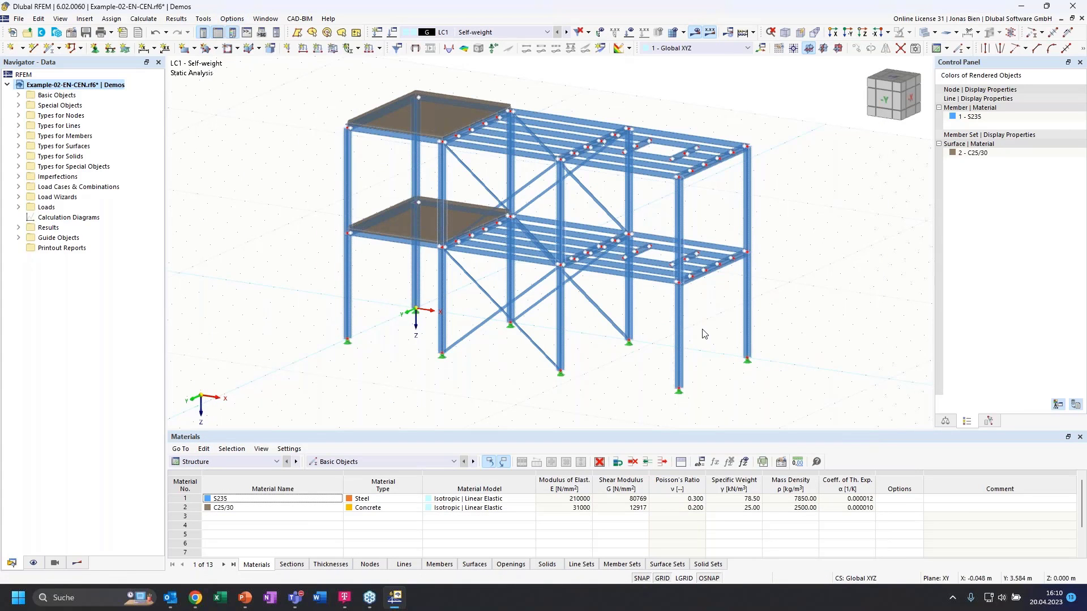
left_click(231, 20)
left_click(258, 34)
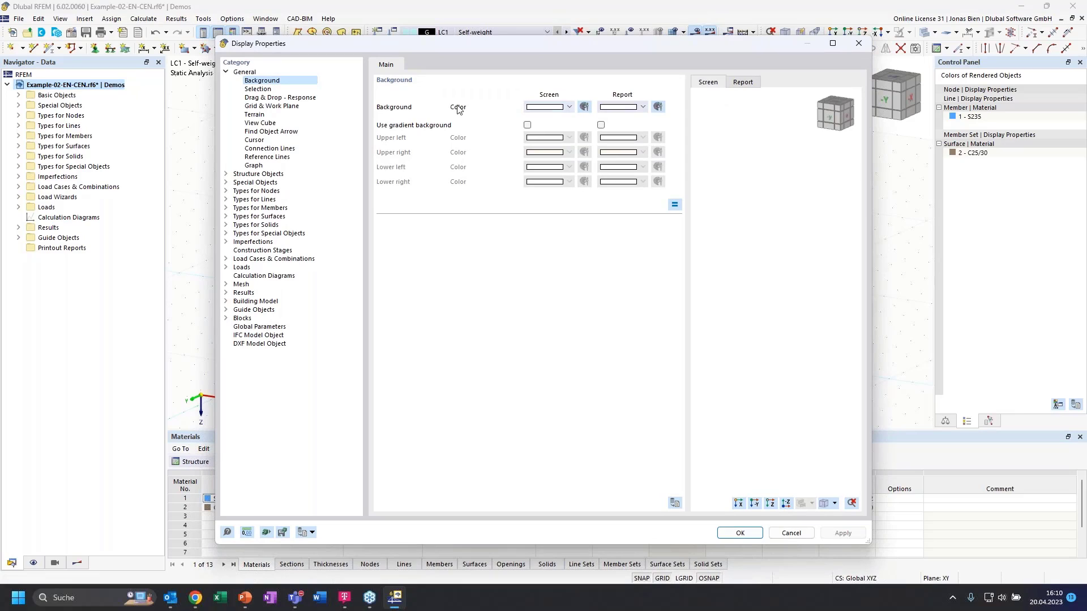
left_click(311, 534)
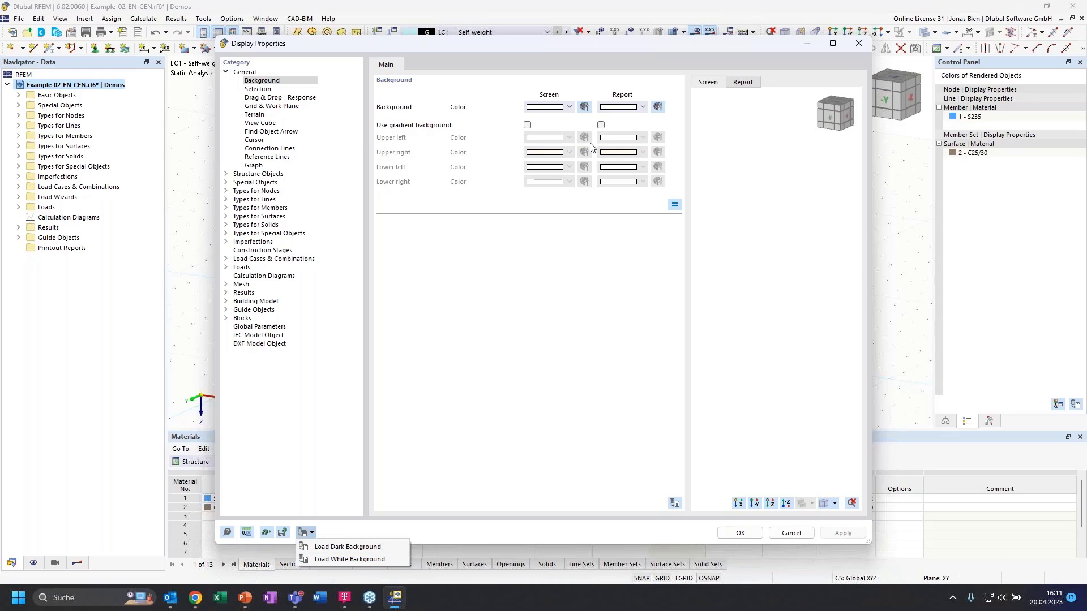
left_click(535, 295)
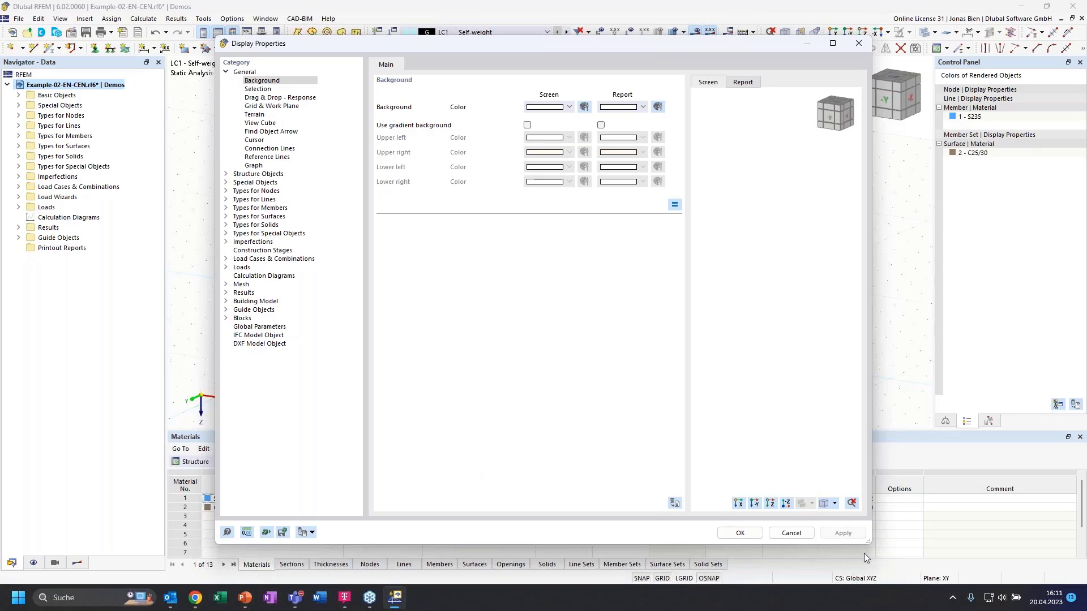
left_click(791, 533)
- Review the program options and settings, including the available program languages, and close them without changes
left_click(232, 18)
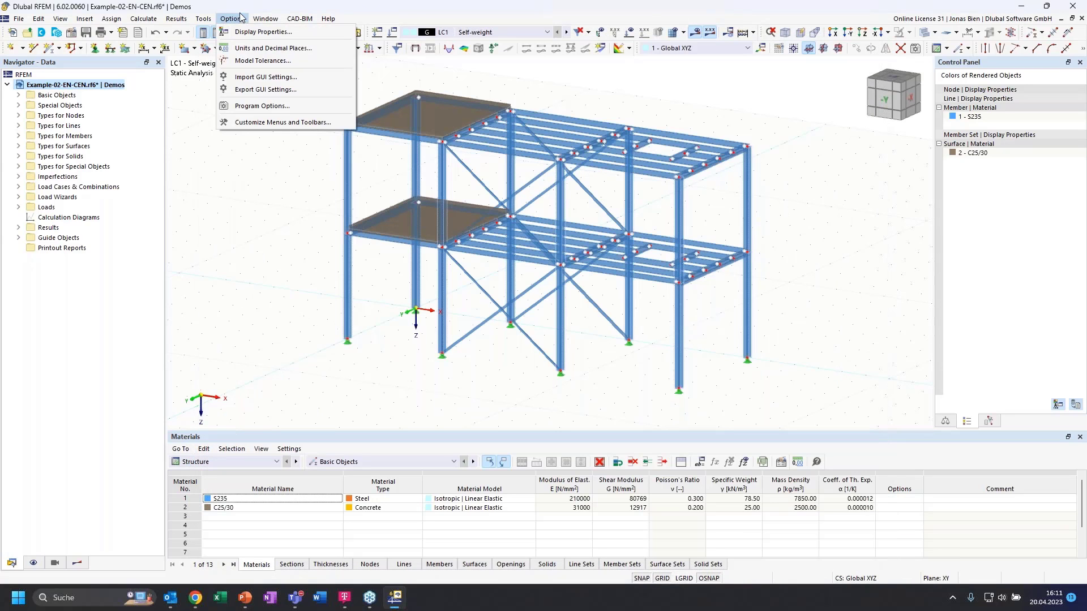
left_click(262, 107)
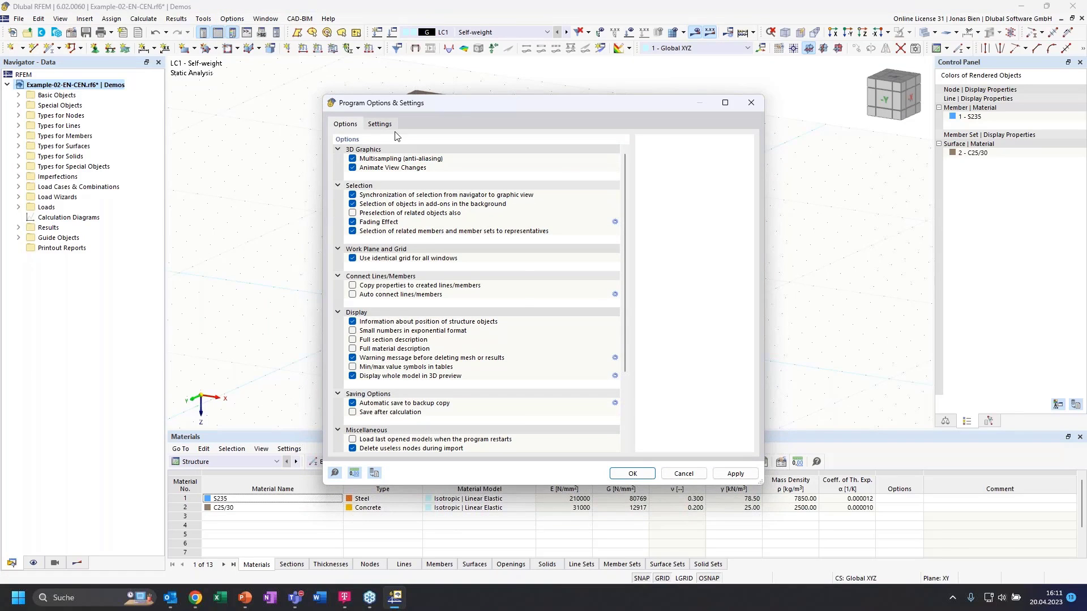
left_click(379, 124)
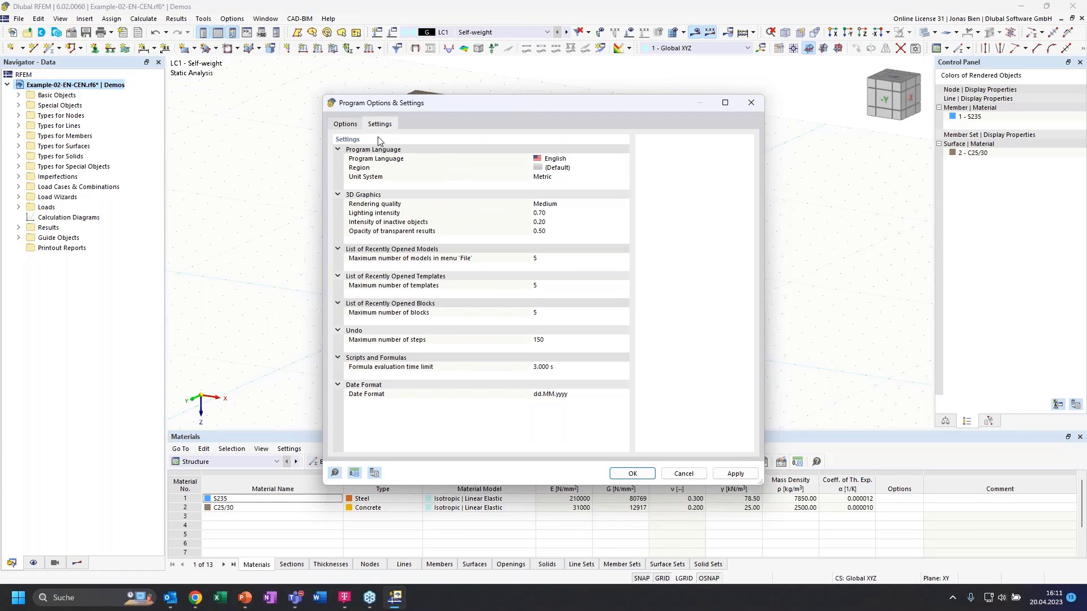
left_click(581, 159)
left_click(624, 158)
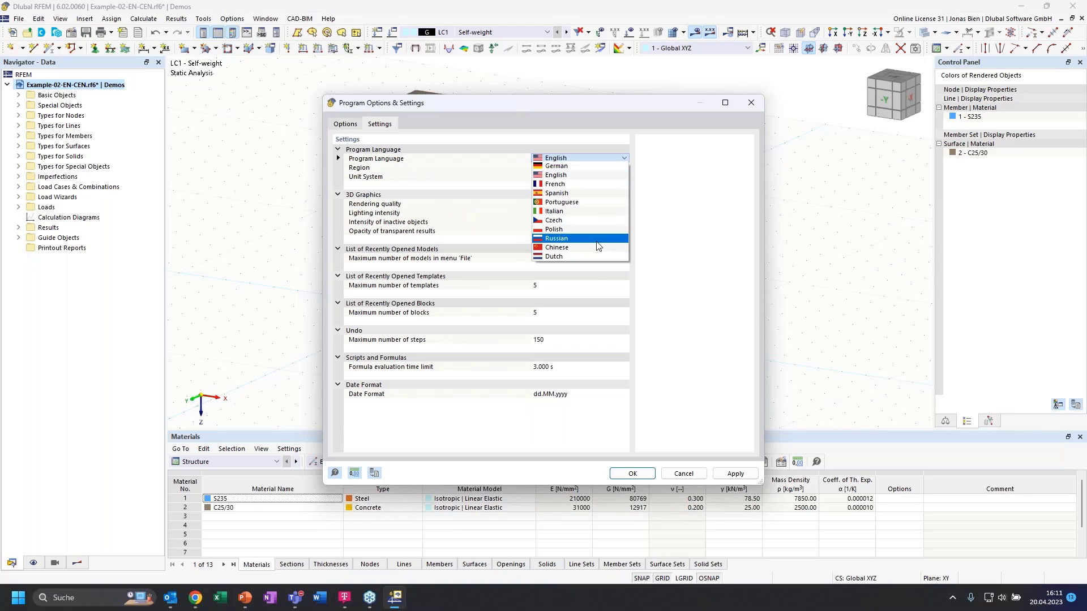
left_click(589, 156)
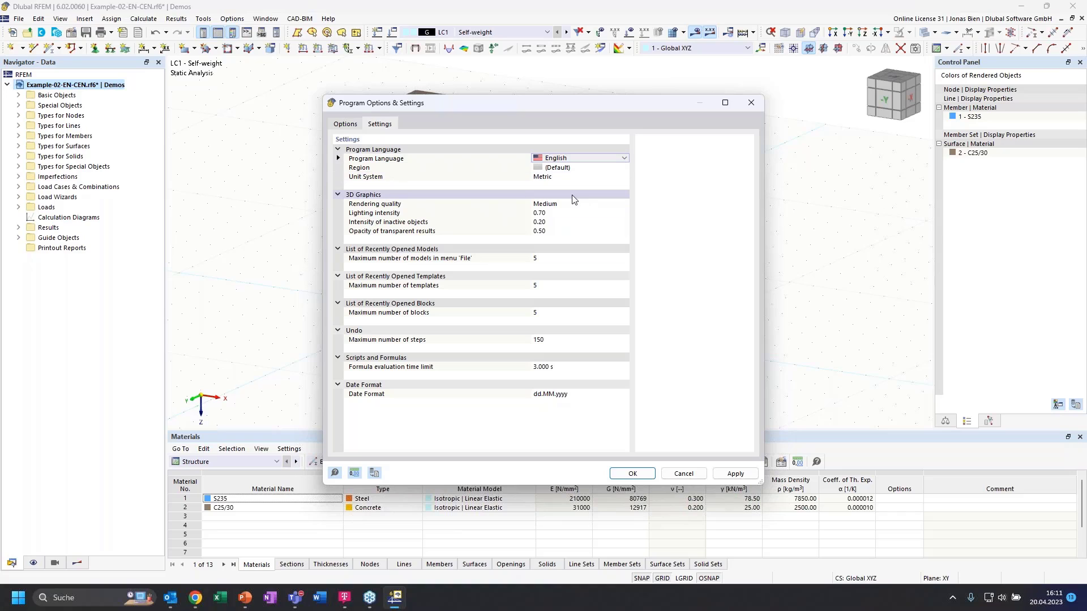
left_click(751, 102)
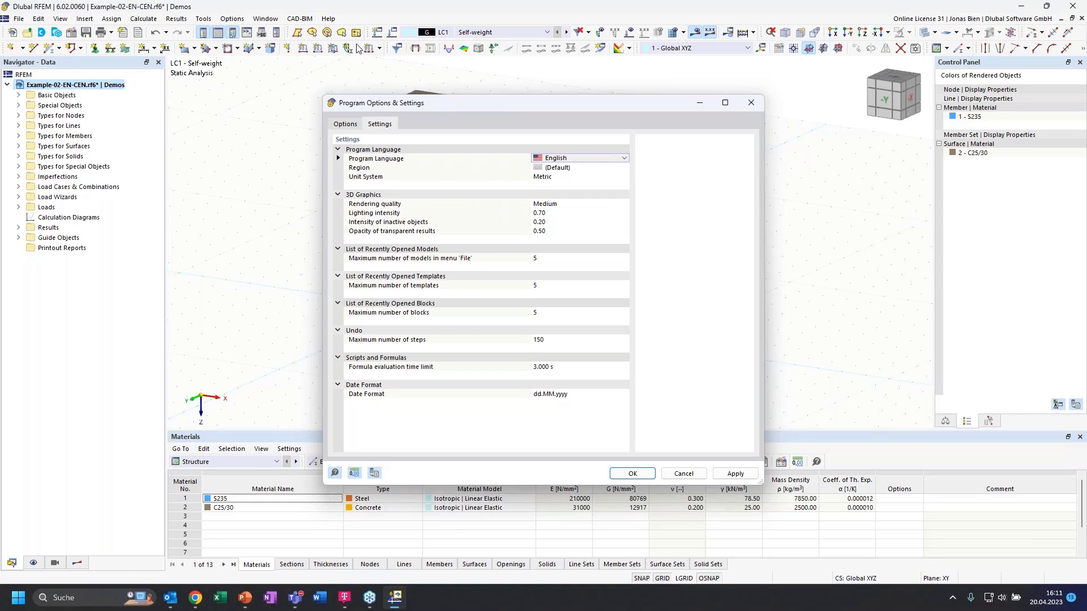
- View the model category of the units and decimal places settings, and close it without changes
left_click(259, 19)
mouse_move(241, 21)
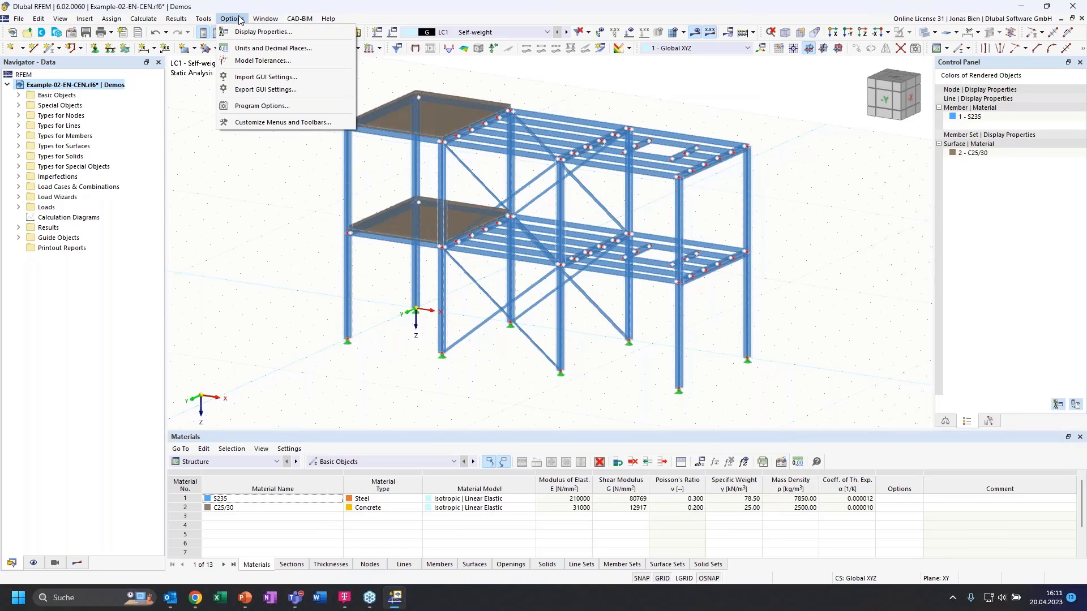
left_click(245, 49)
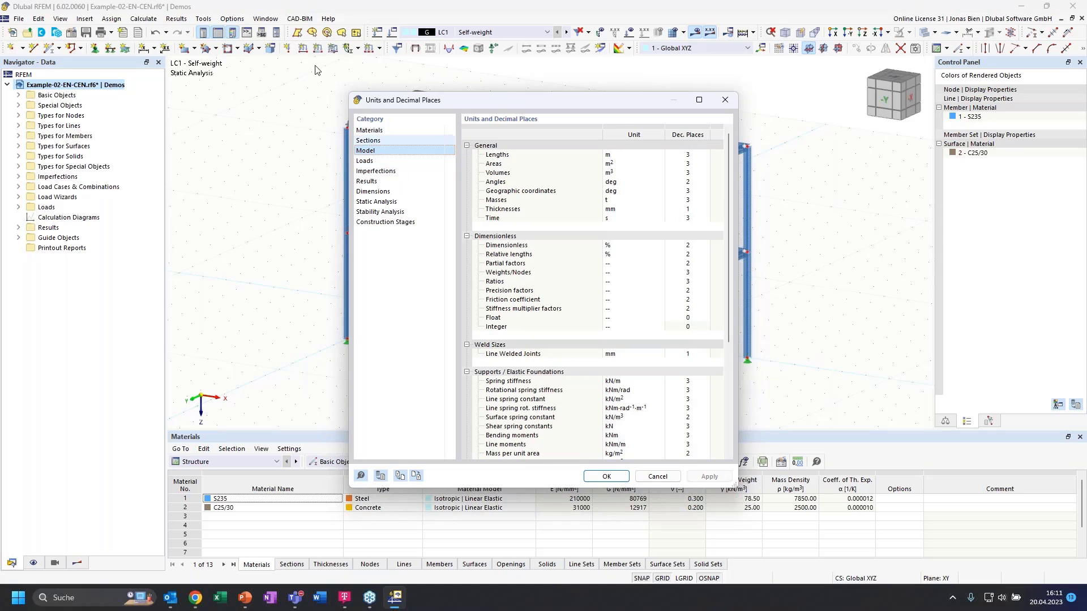
key("Escape")
- Review the units and decimal places from the materials category through to static analysis, and close the settings without changes
left_click(238, 20)
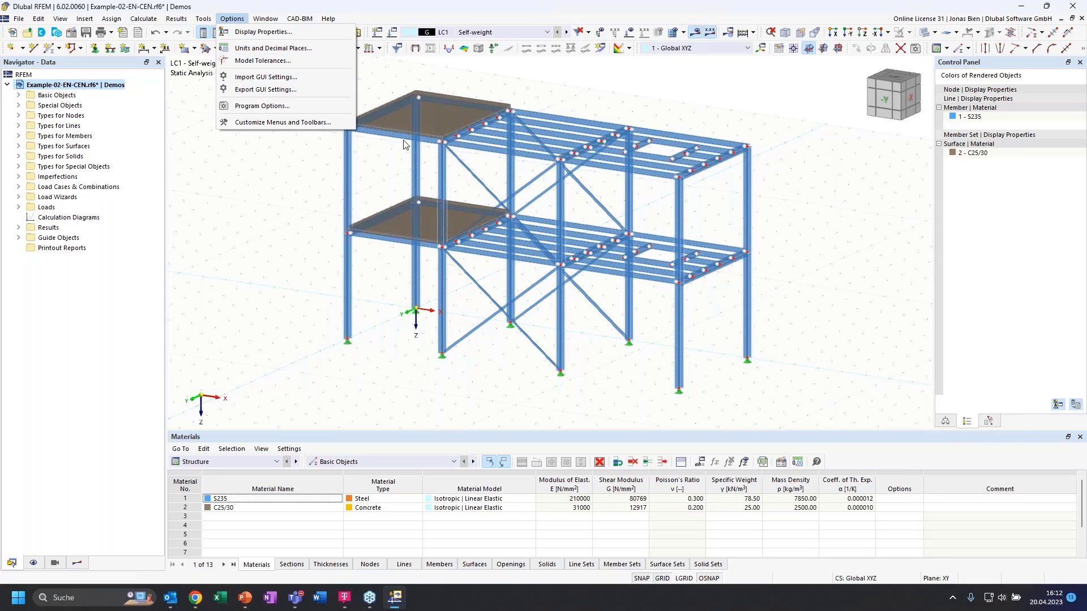
left_click(256, 50)
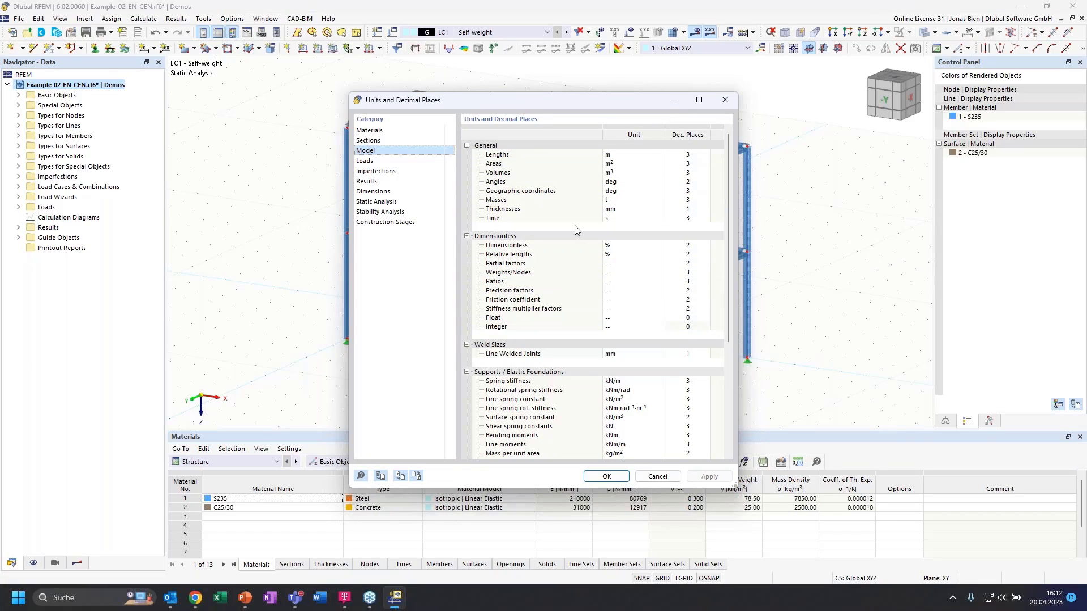
left_click(369, 130)
left_click(368, 140)
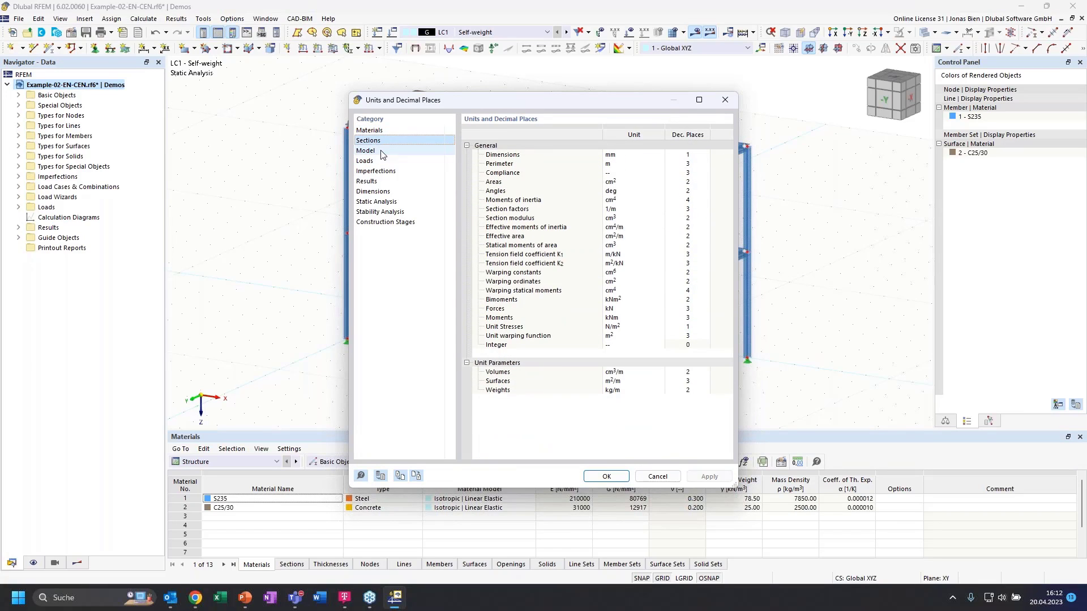
left_click(382, 151)
left_click(384, 161)
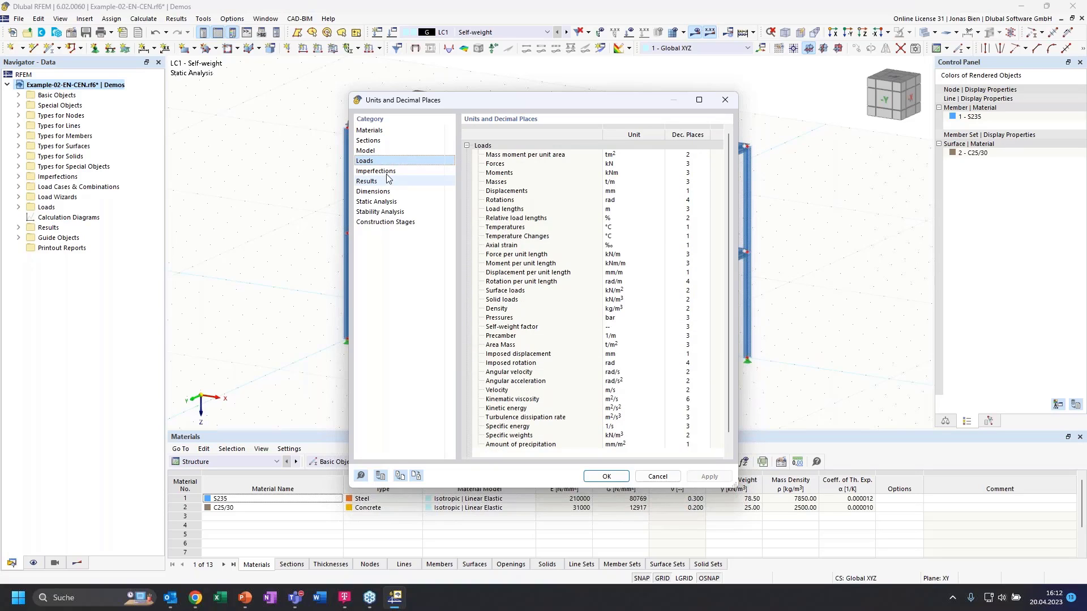
left_click(376, 171)
left_click(368, 181)
left_click(374, 192)
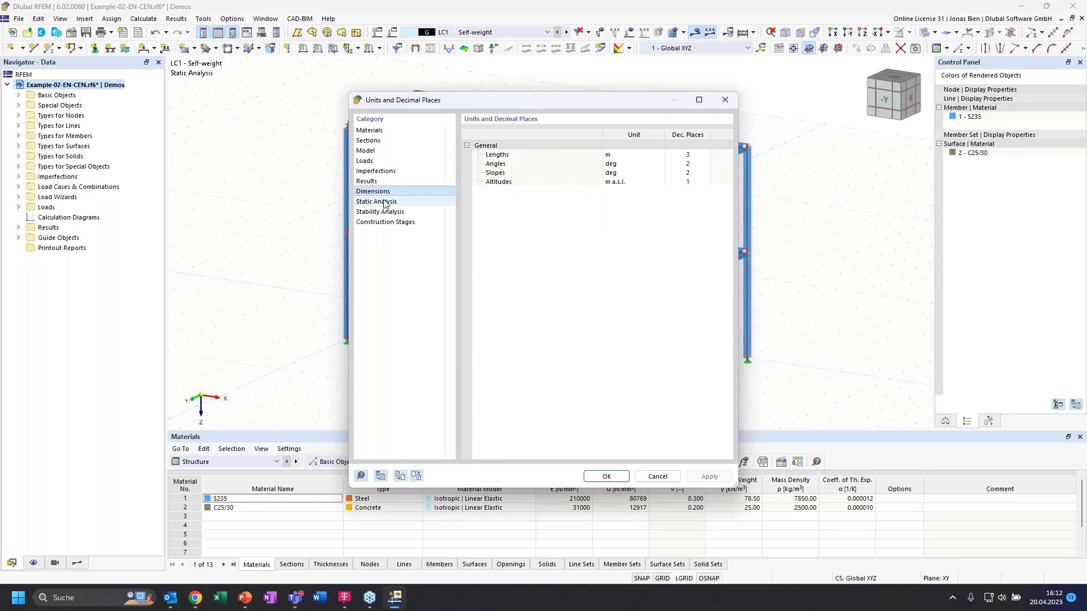
left_click(376, 201)
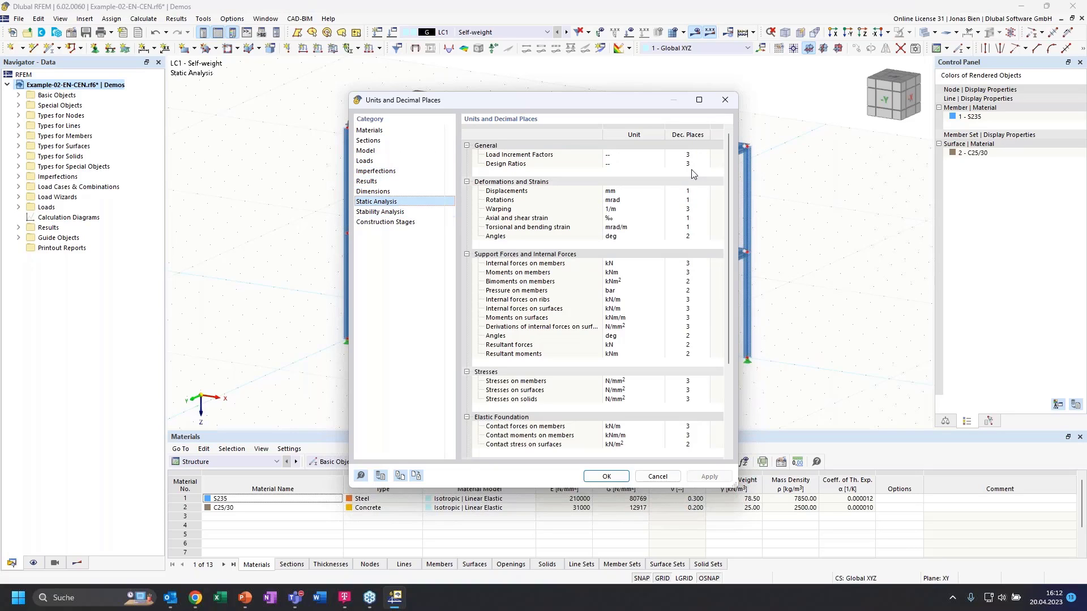
left_click(725, 101)
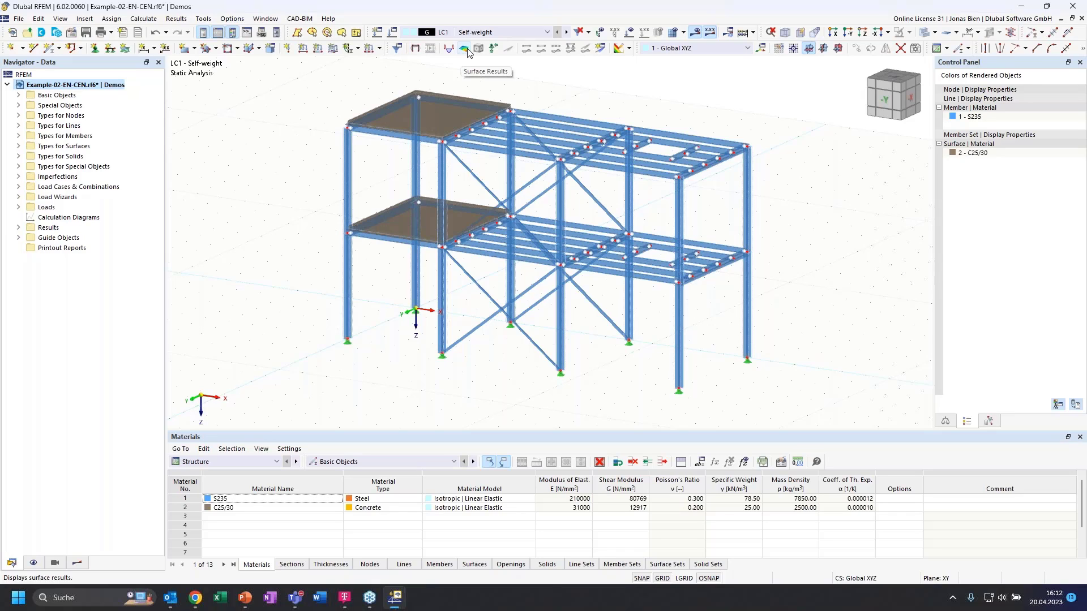
- Show the loads of the self-weight load case on the model, and hide them again
left_click(630, 35)
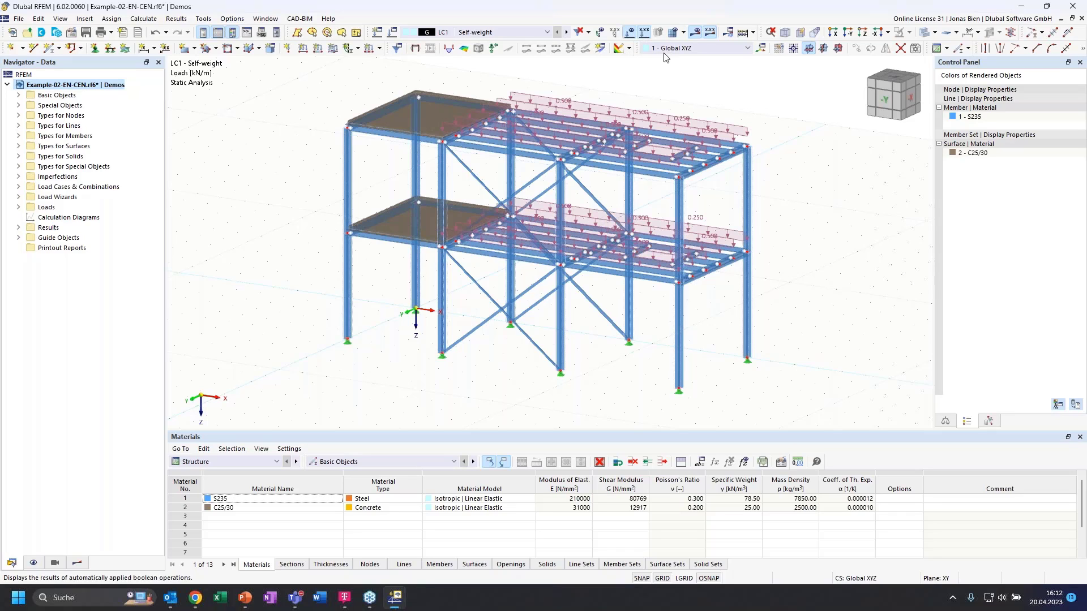
left_click(630, 35)
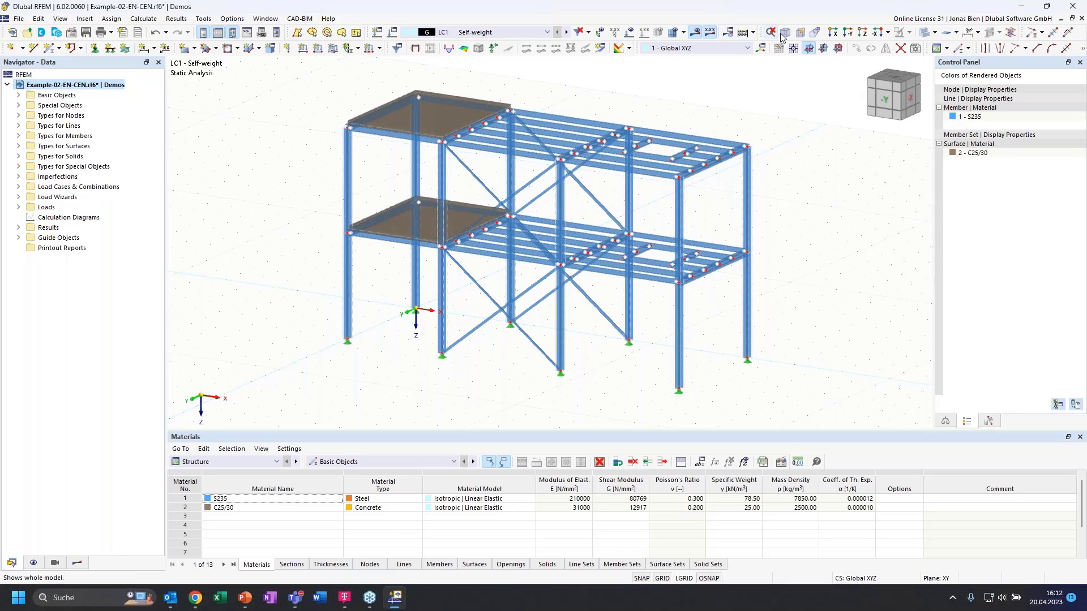
- View the model along the Y axis, from the upper front edge and from a corner, and rotate it to an oblique view
left_click(833, 34)
left_click(847, 32)
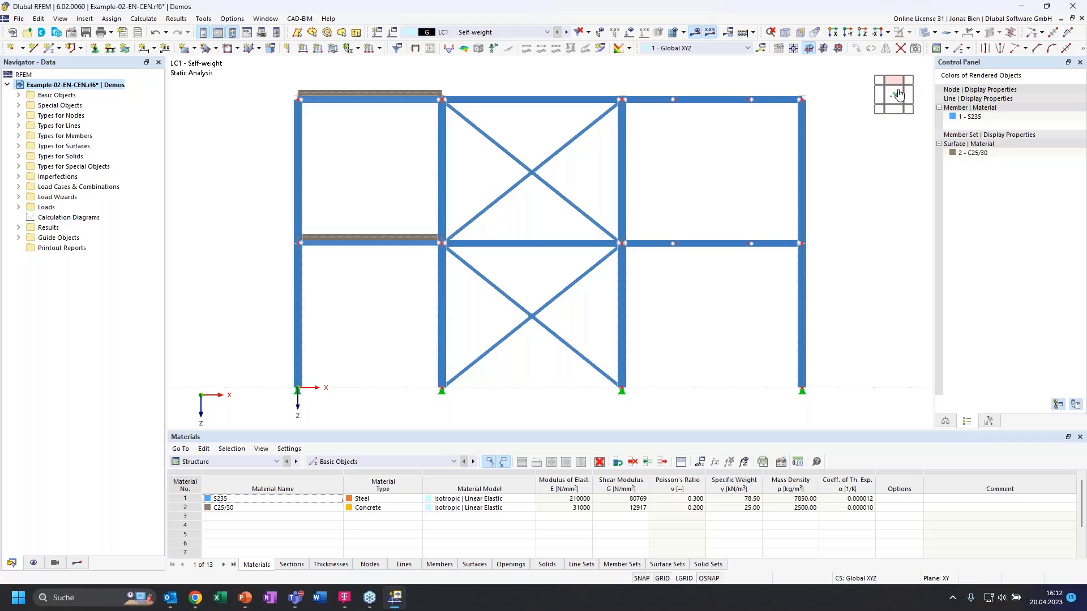
left_click(901, 84)
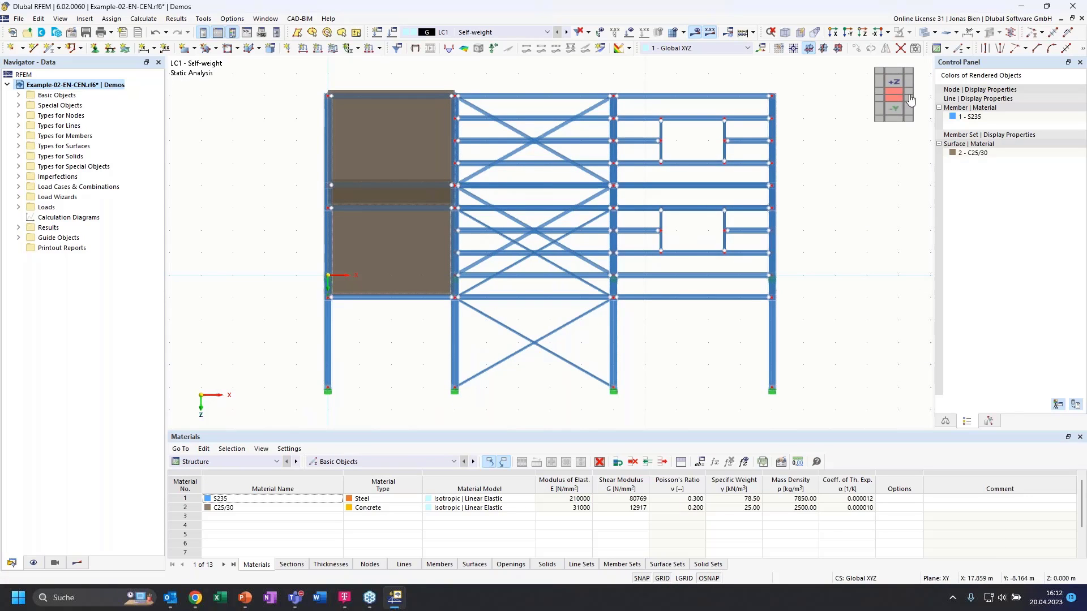
left_click(910, 99)
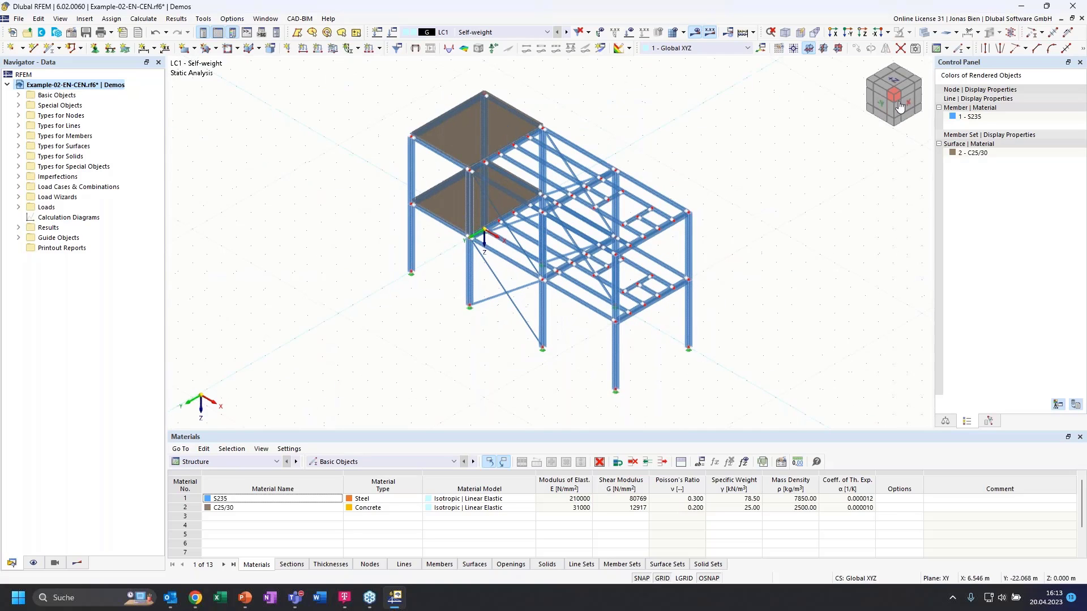
left_click_drag(891, 99, 926, 95)
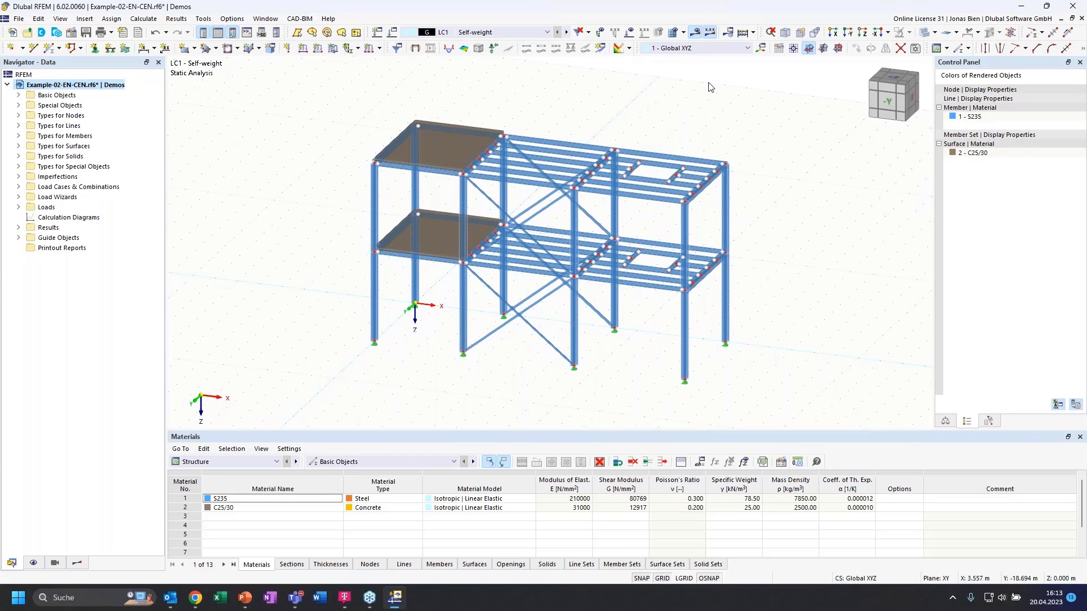
- Compare the wireframe and opaque solid displays of the model, and return to the transparent solid display
left_click(924, 32)
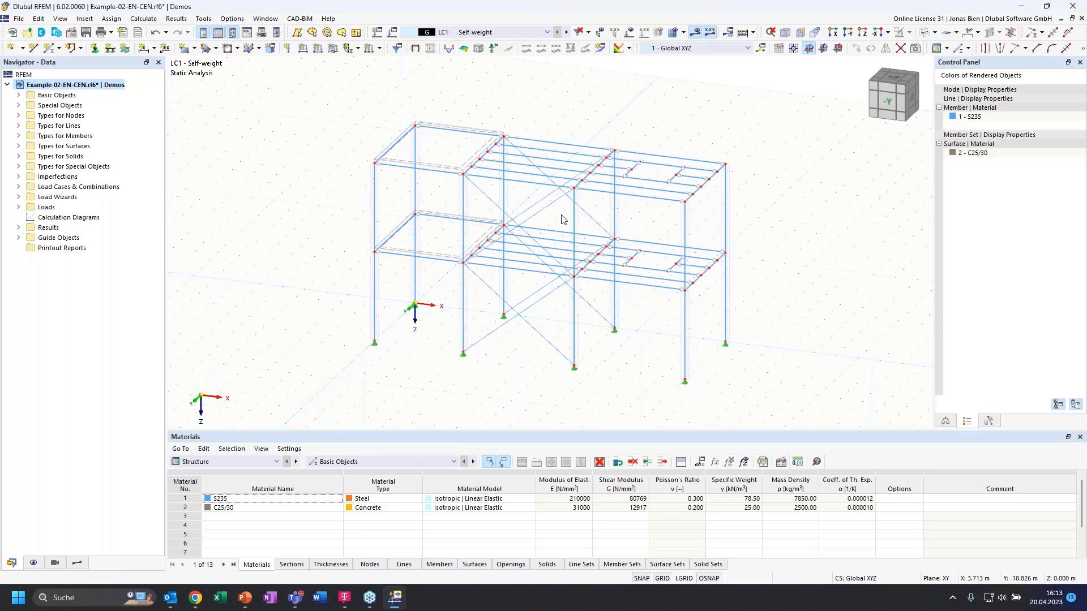
scroll(566, 198, "up", 3)
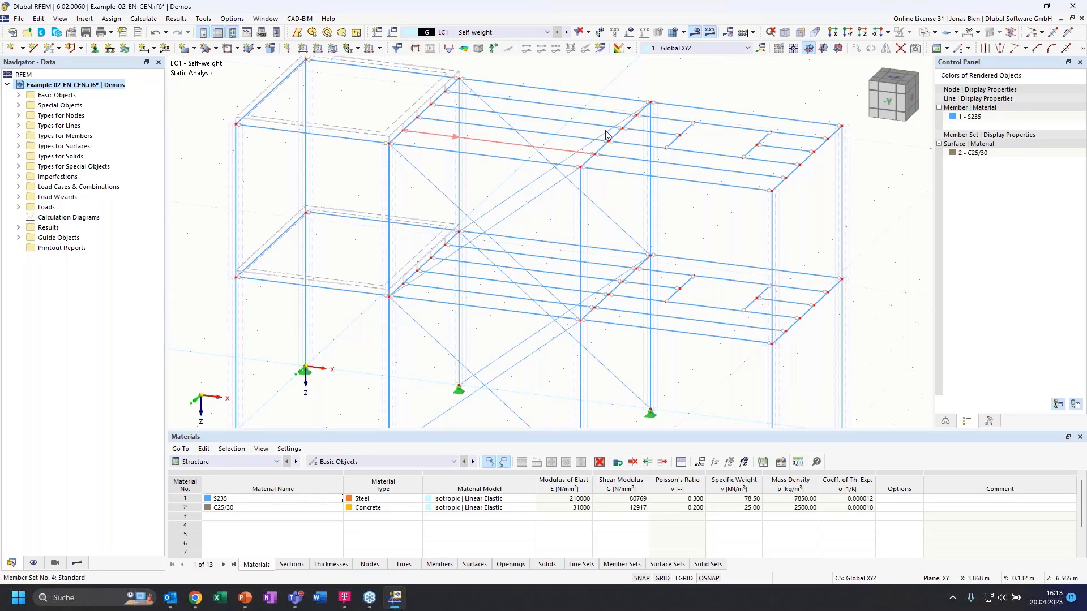
left_click(921, 34)
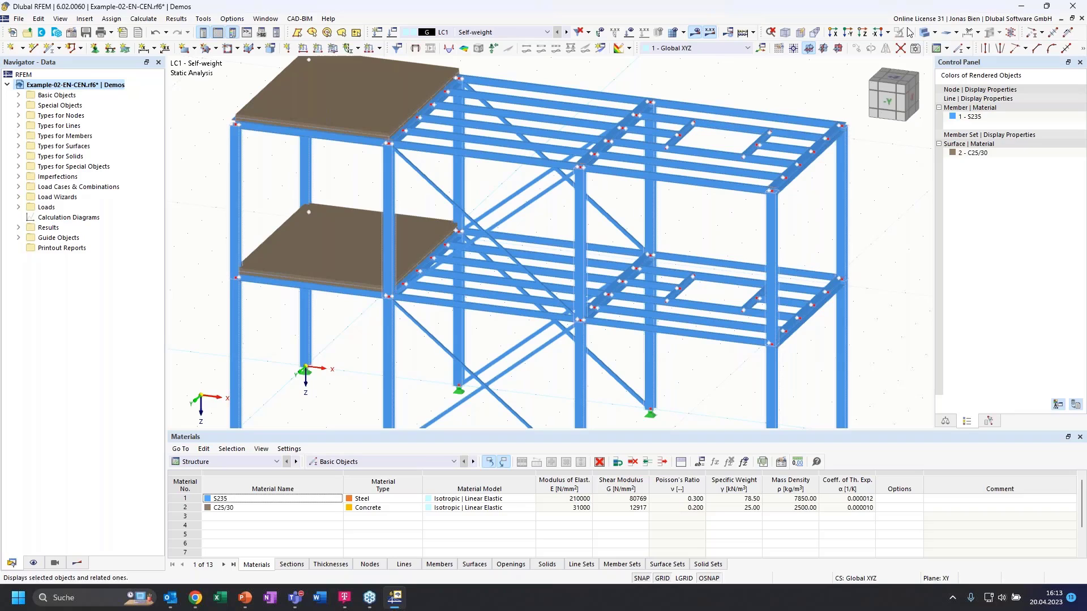
left_click(924, 32)
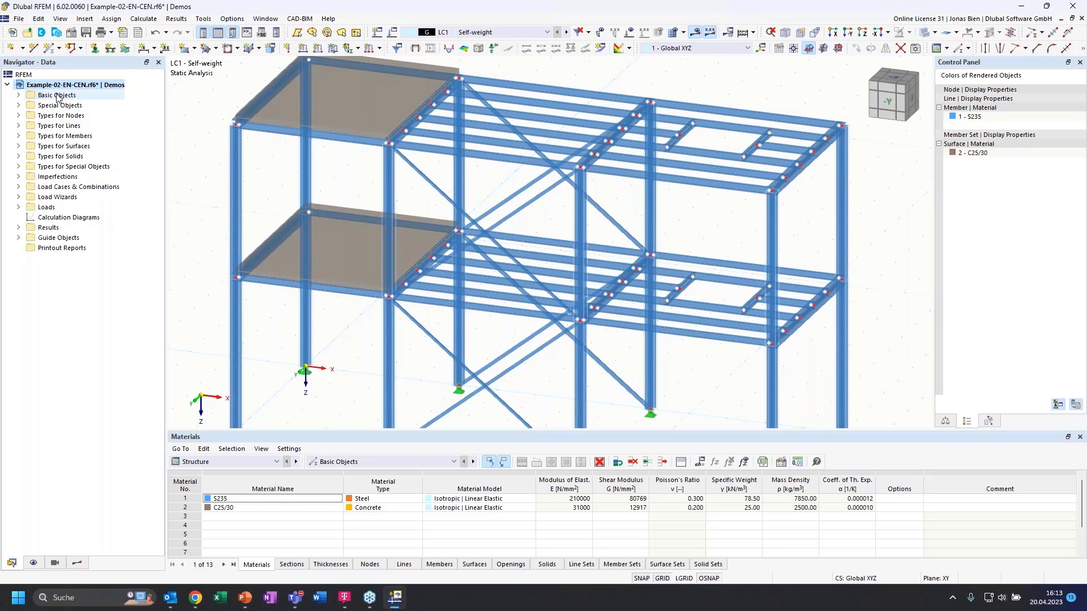
- Examine the materials, sections and nodes listed under the basic objects, leaving the node list collapsed
left_click(19, 96)
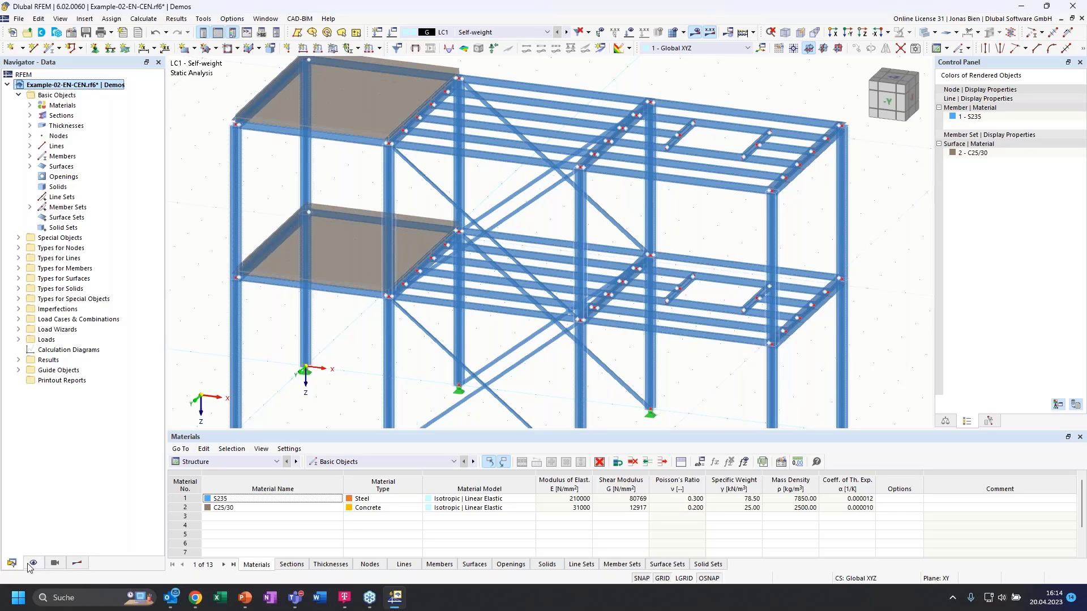
left_click(30, 106)
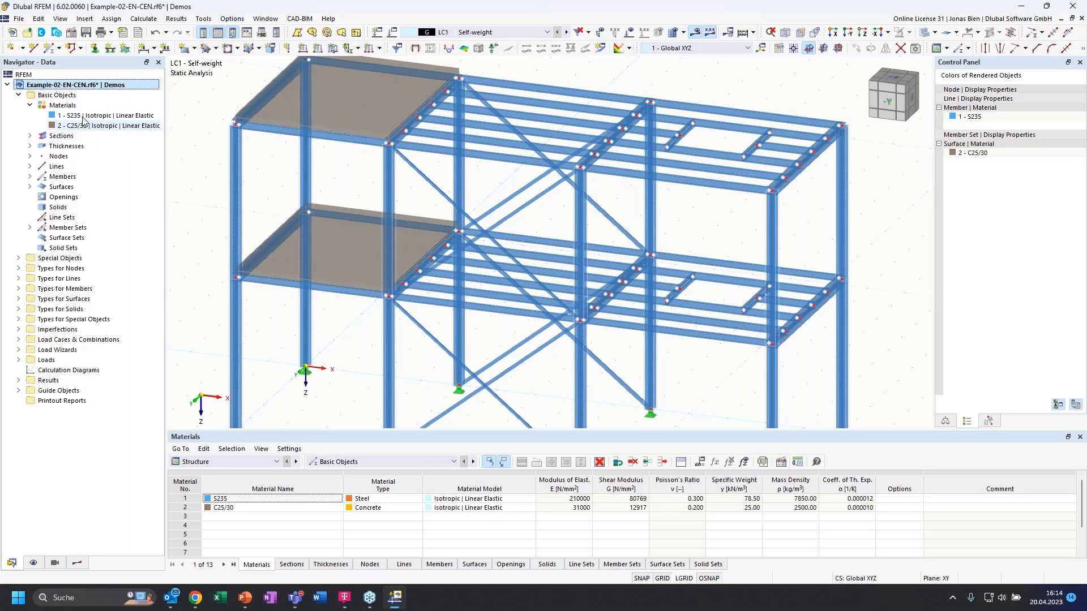
left_click(30, 136)
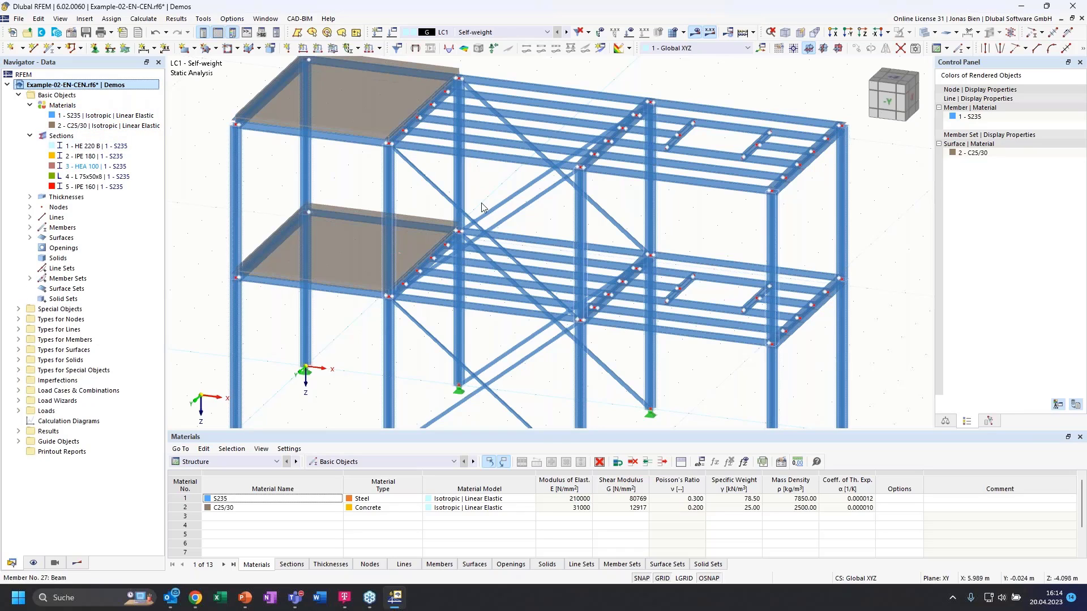
scroll(509, 195, "down", 1)
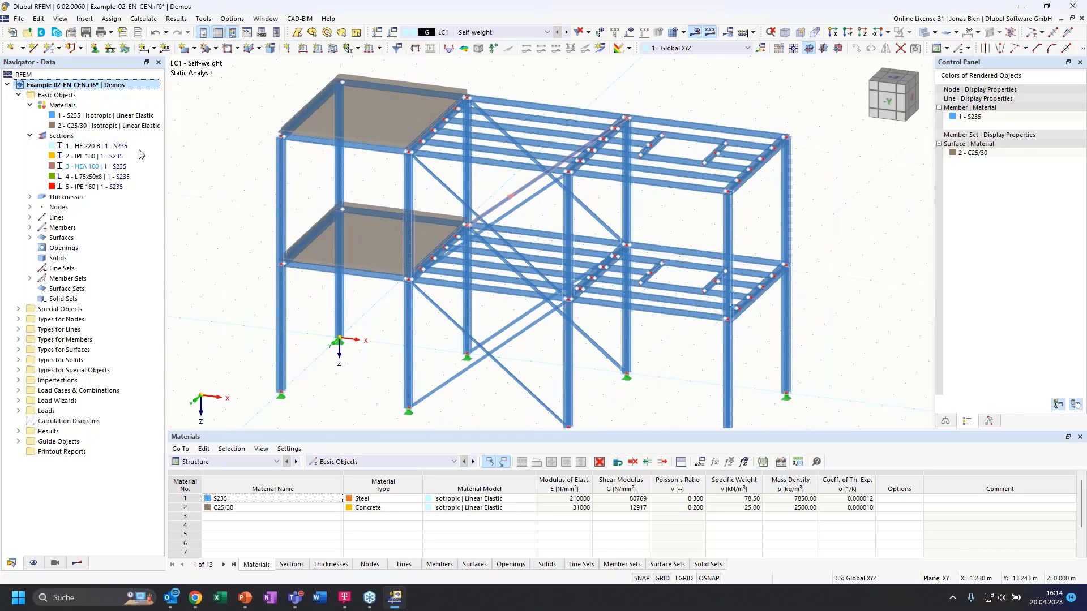
left_click(29, 208)
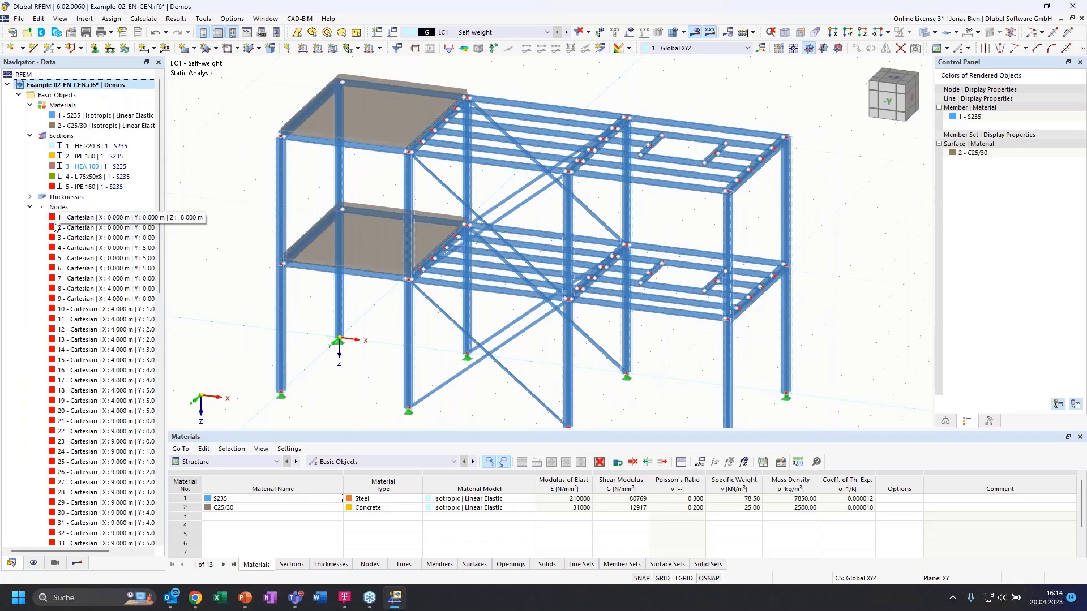
left_click(29, 208)
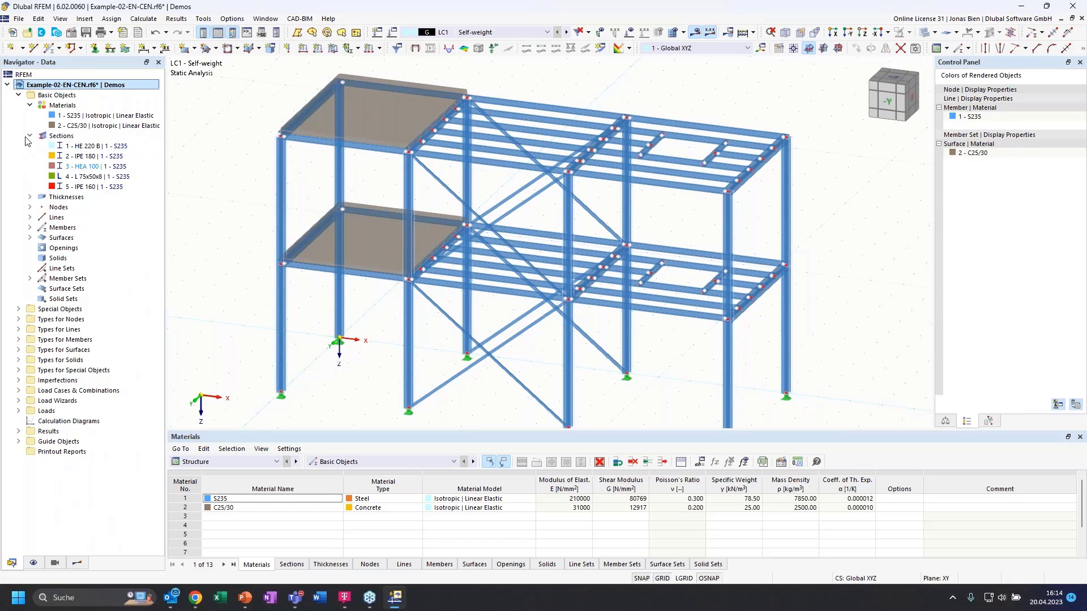
- Highlight the model parts using materials S235 and C25/30 and section L 75x50x8 in turn, and collapse both lists
left_click(80, 116)
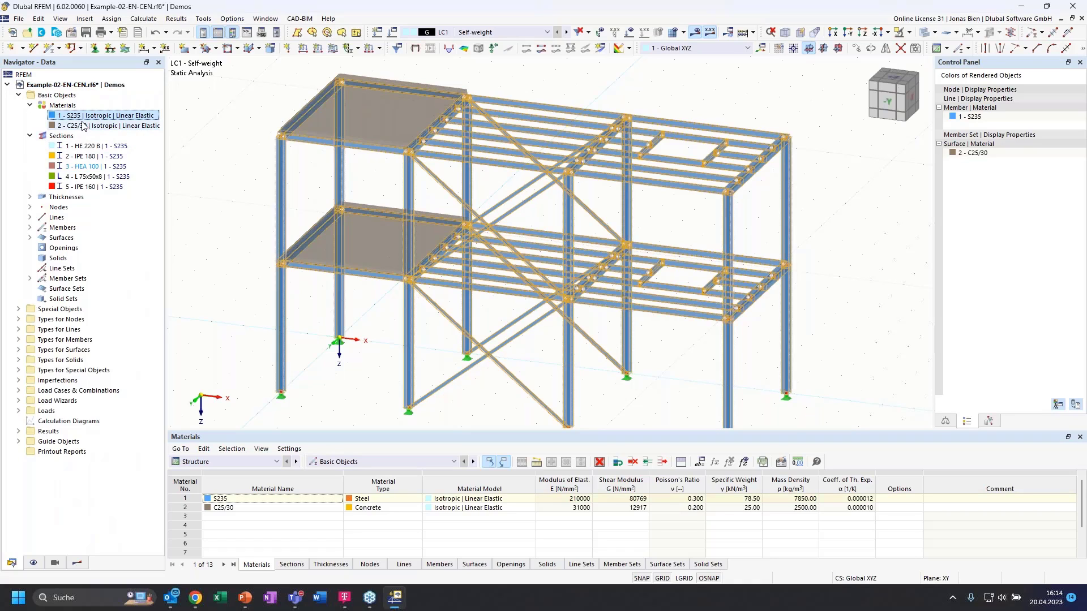
left_click(96, 125)
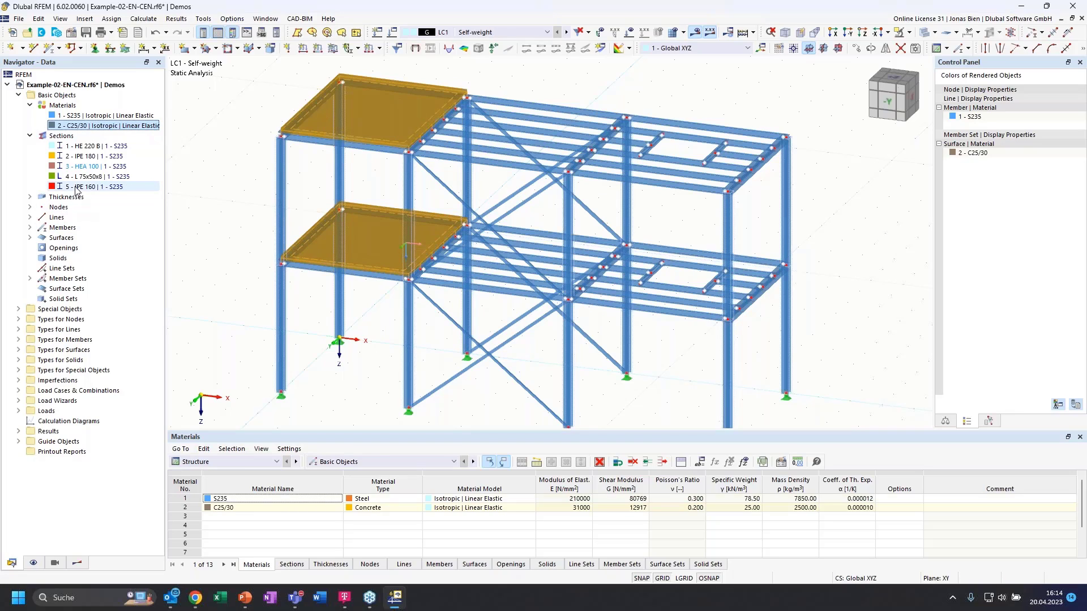
left_click(93, 177)
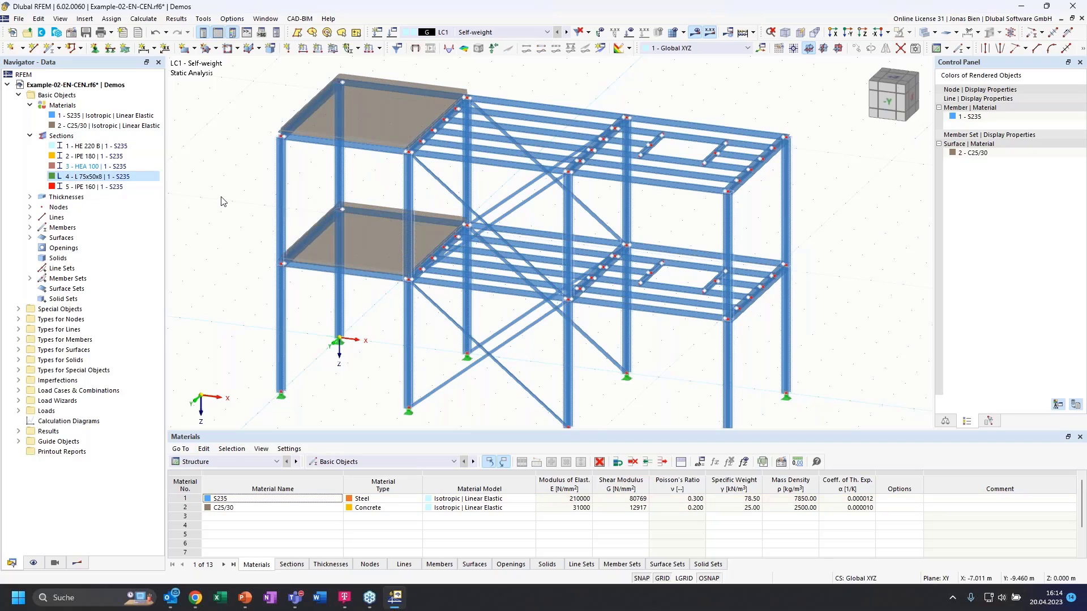
left_click(30, 106)
left_click(30, 115)
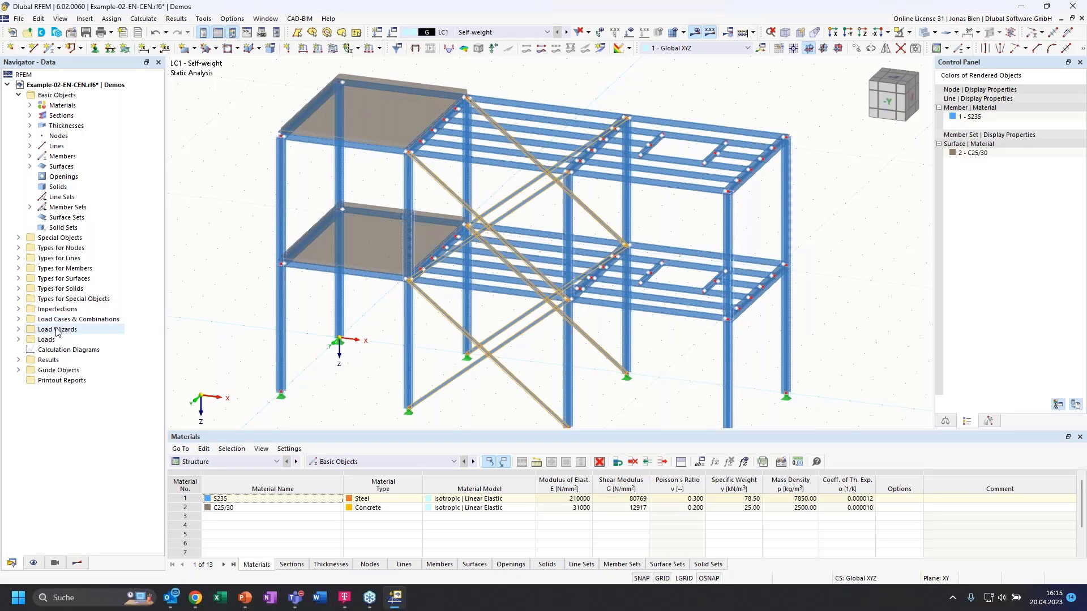
- Look through the load wizards, load cases and combinations, and imperfections, and collapse these and the basic objects again
left_click(18, 328)
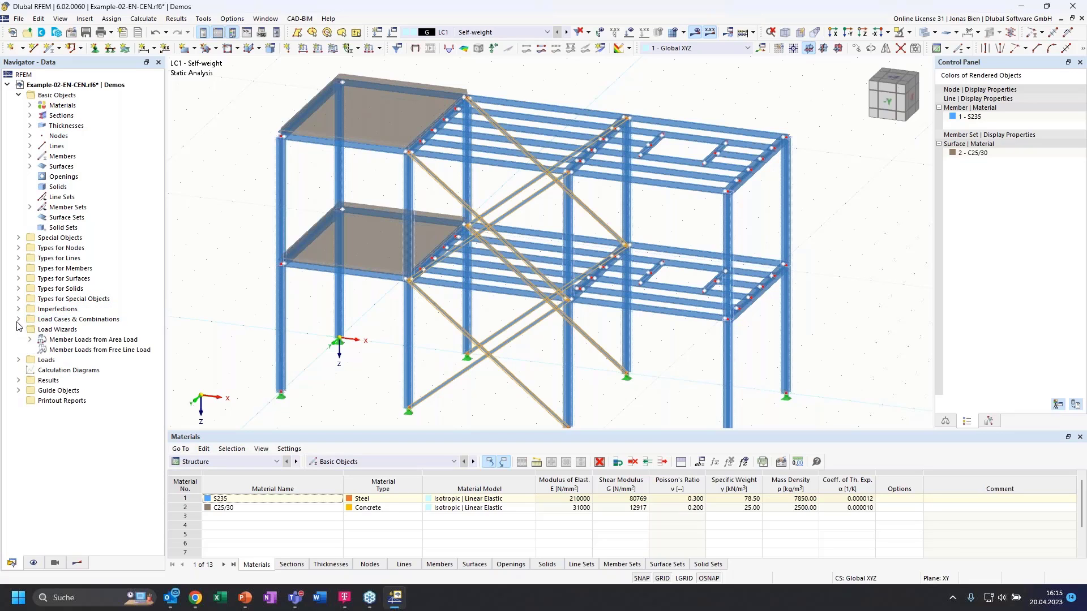
left_click(19, 329)
left_click(18, 320)
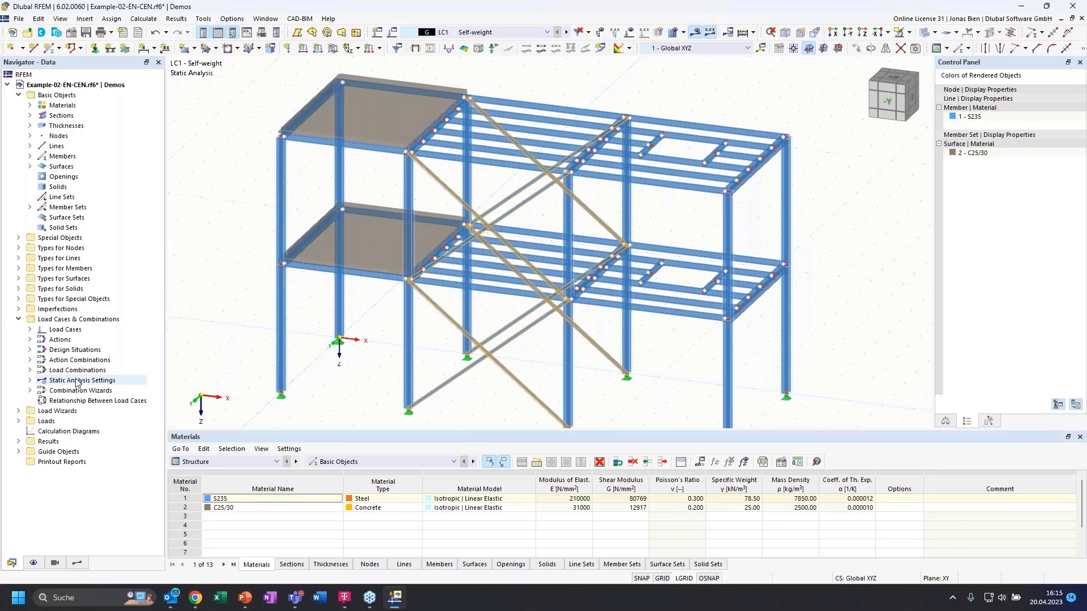
left_click(19, 309)
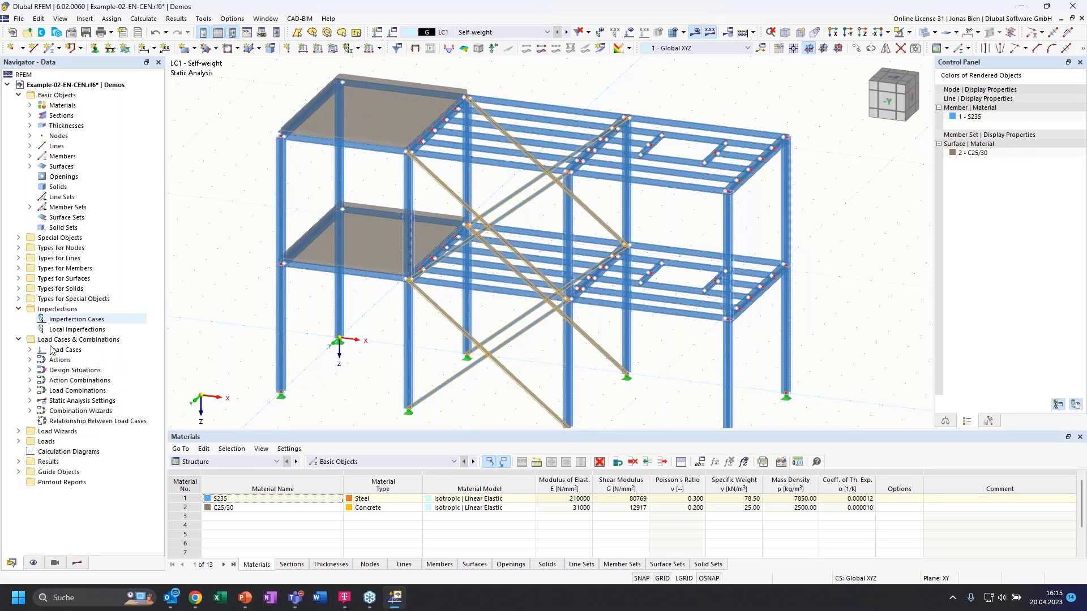
left_click(19, 309)
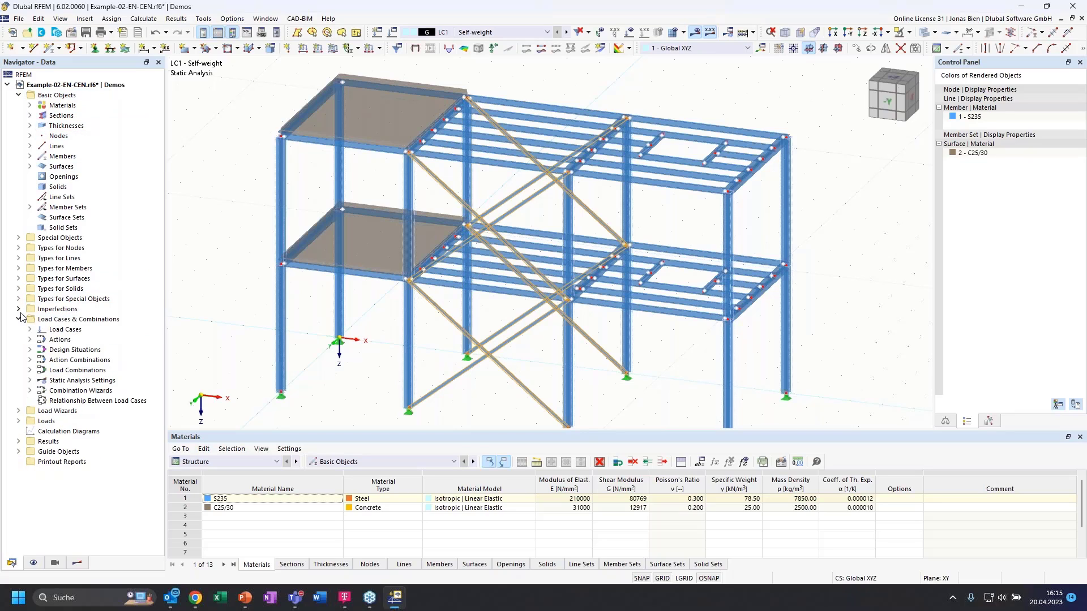
left_click(19, 320)
left_click(18, 95)
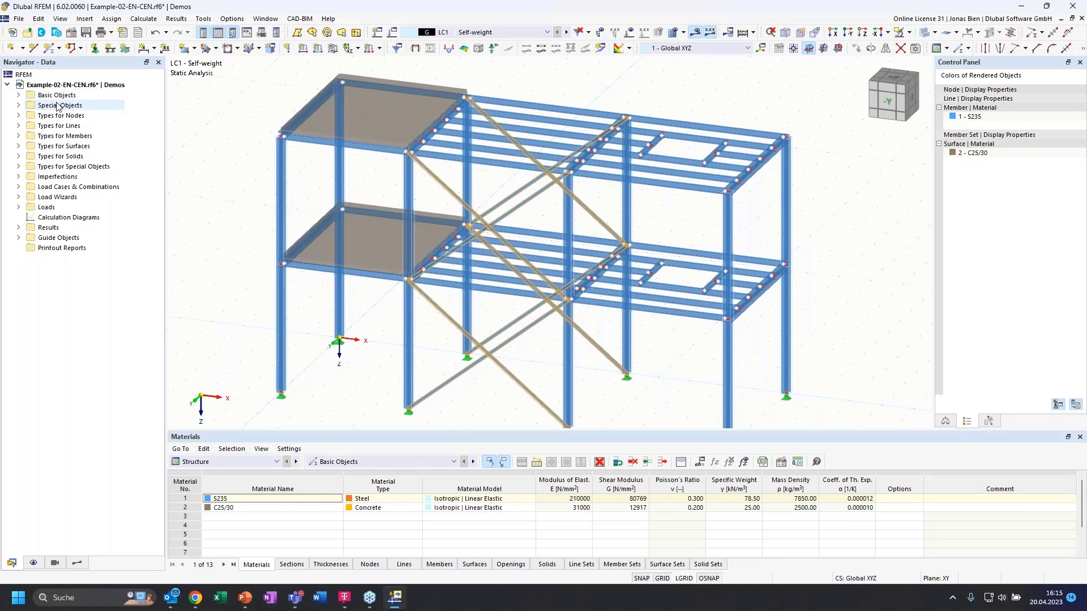
- Show the Special Objects tables of the Structure category
left_click(212, 461)
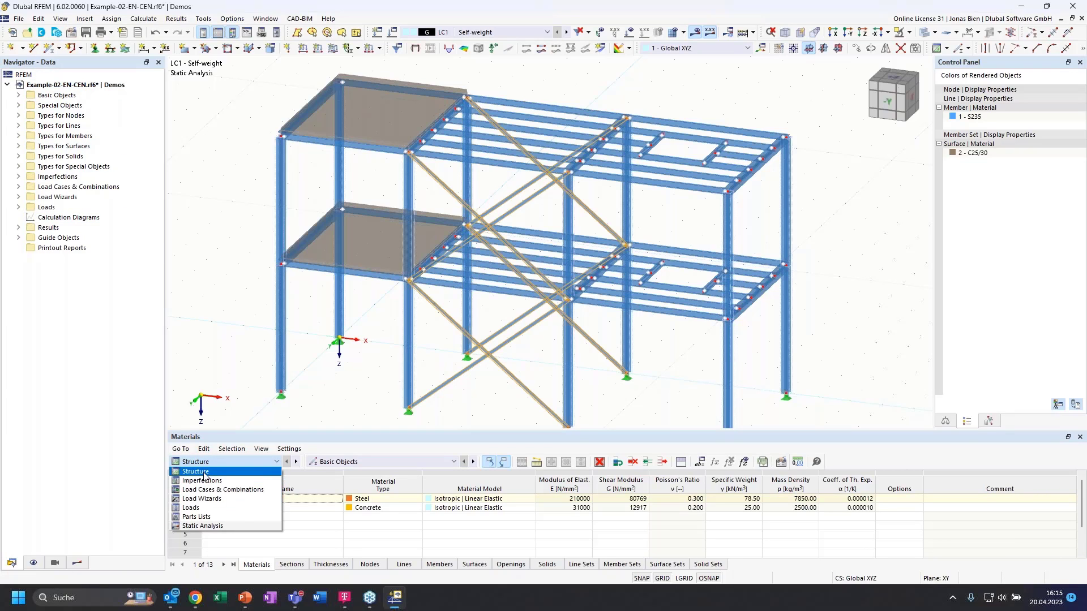
left_click(205, 476)
left_click(331, 462)
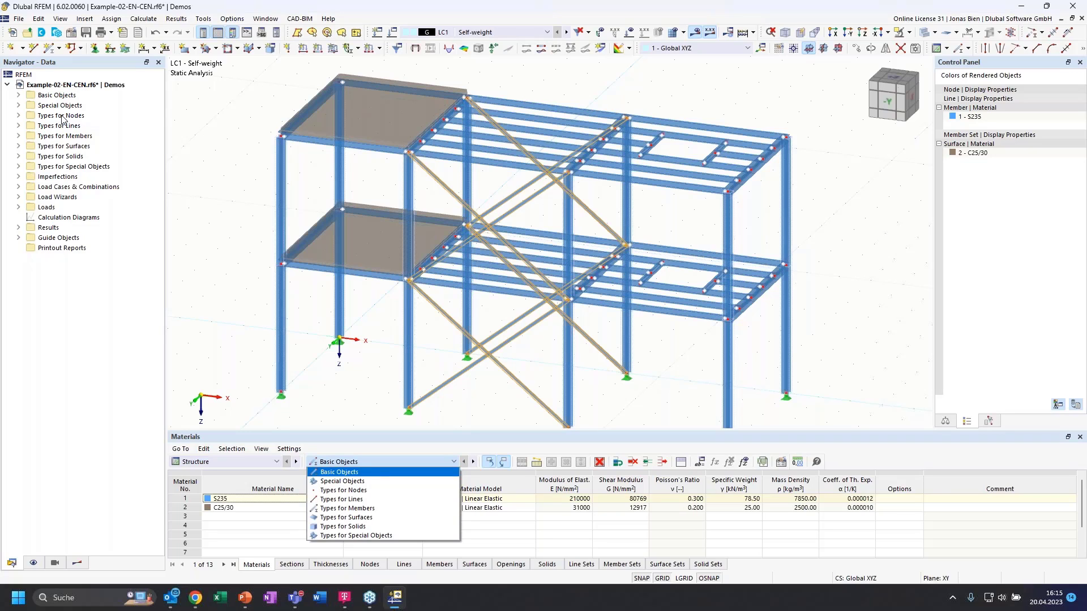
left_click(342, 482)
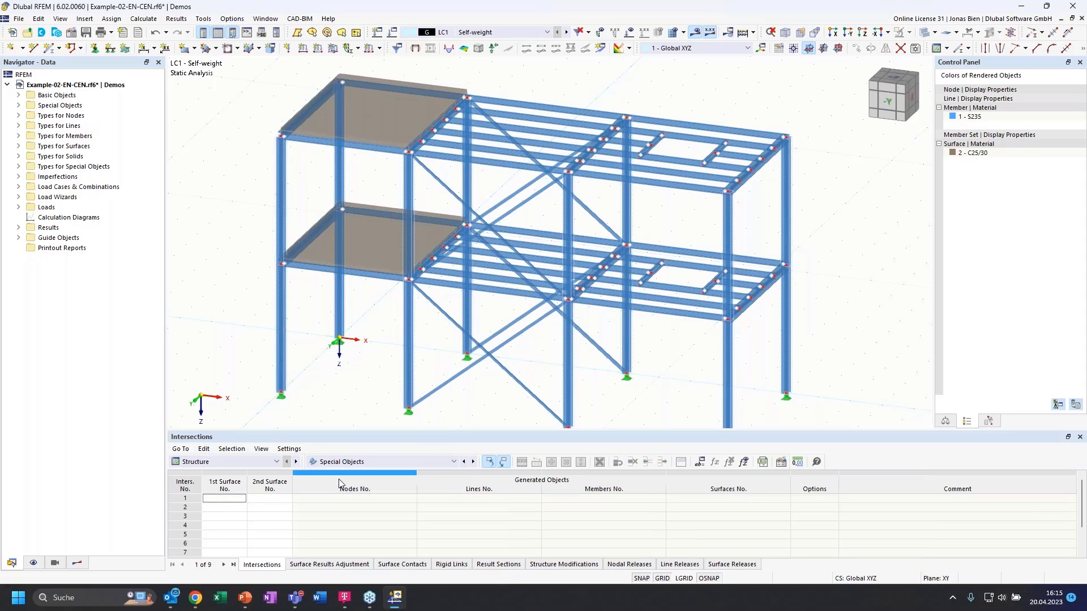
- Switch the input tables to Basic Objects and look through the sections, thicknesses, nodes and members tables
left_click(355, 463)
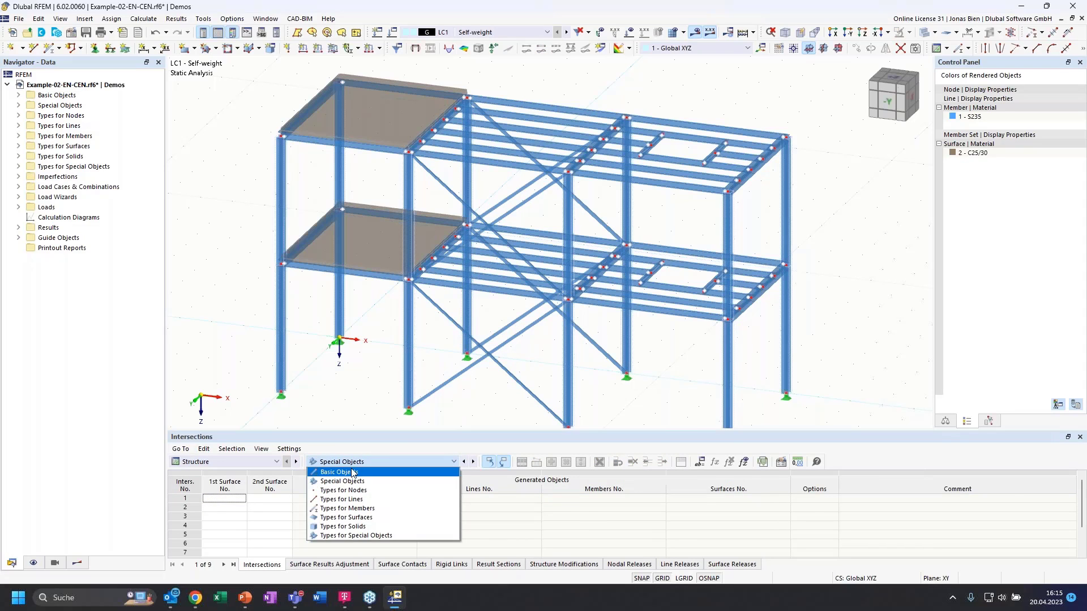
left_click(352, 472)
left_click(331, 565)
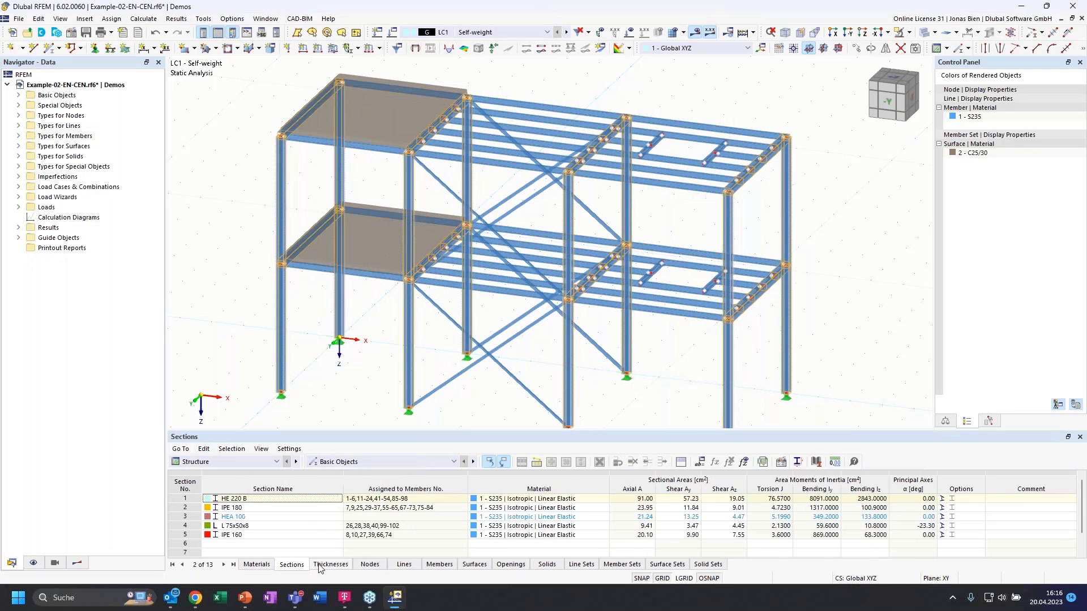
left_click(365, 565)
left_click(440, 565)
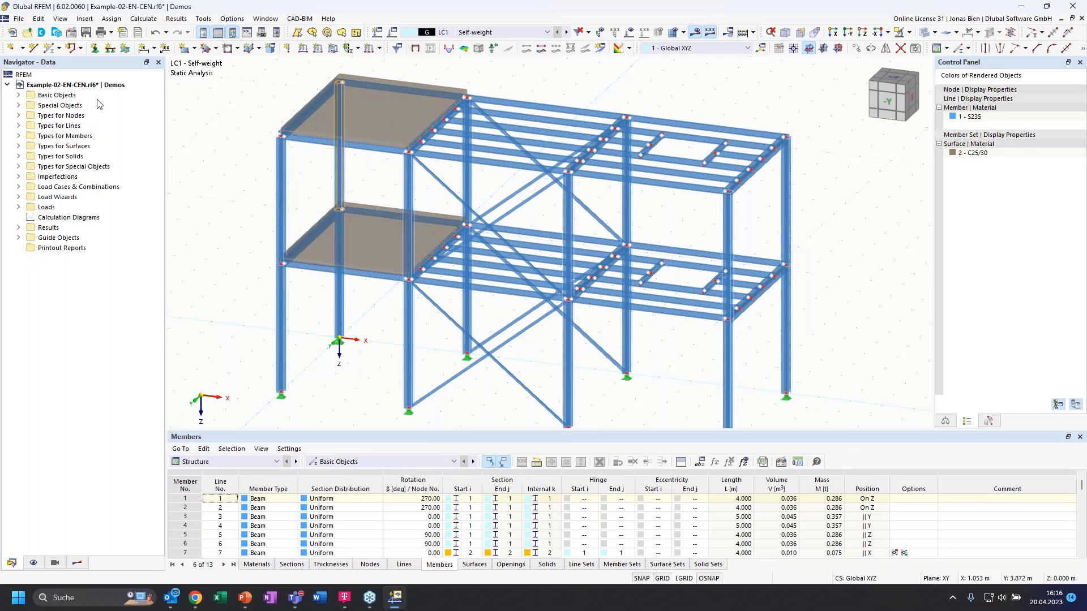
- Highlight the members using section L 75x50x8 from the data navigator, and collapse the sections and thicknesses lists
left_click(19, 95)
left_click(30, 116)
left_click(91, 156)
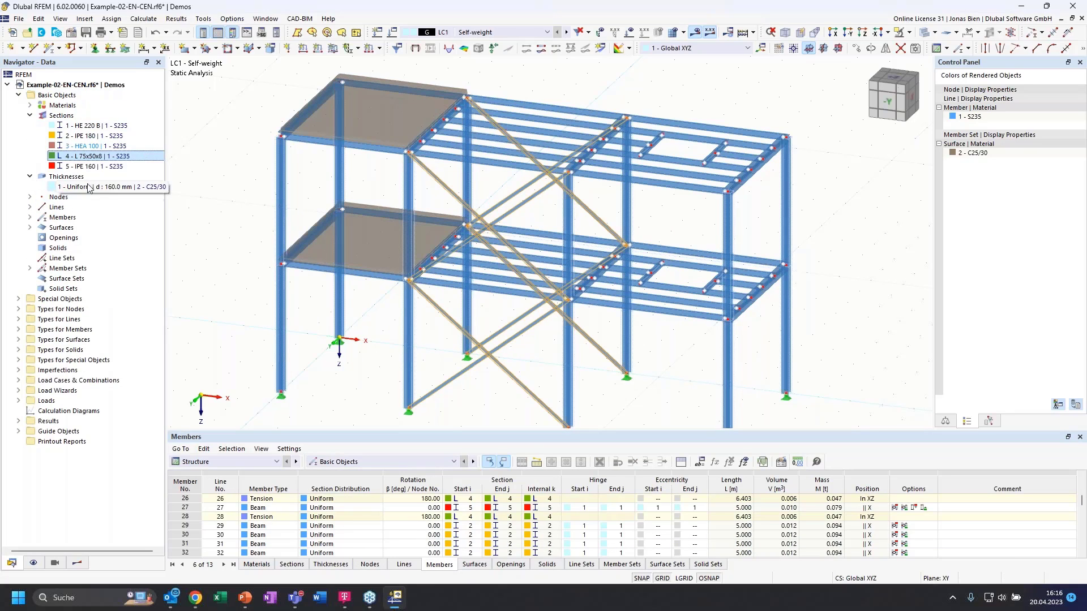
left_click(30, 177)
left_click(30, 116)
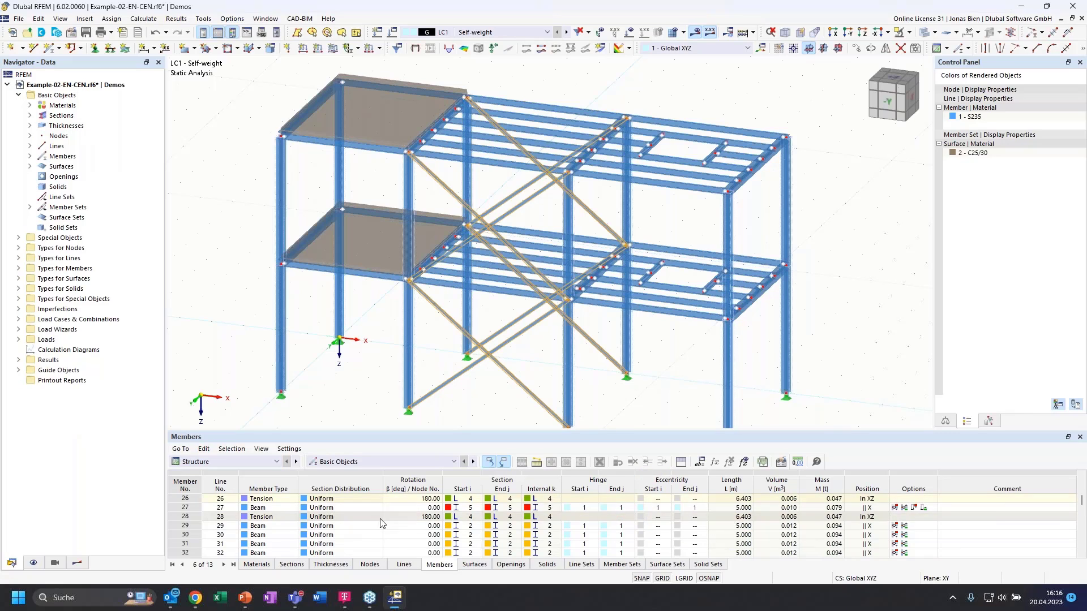
- Review the first rows of the members table and the node coordinates table within Basic Objects
scroll(411, 506, "up", 8)
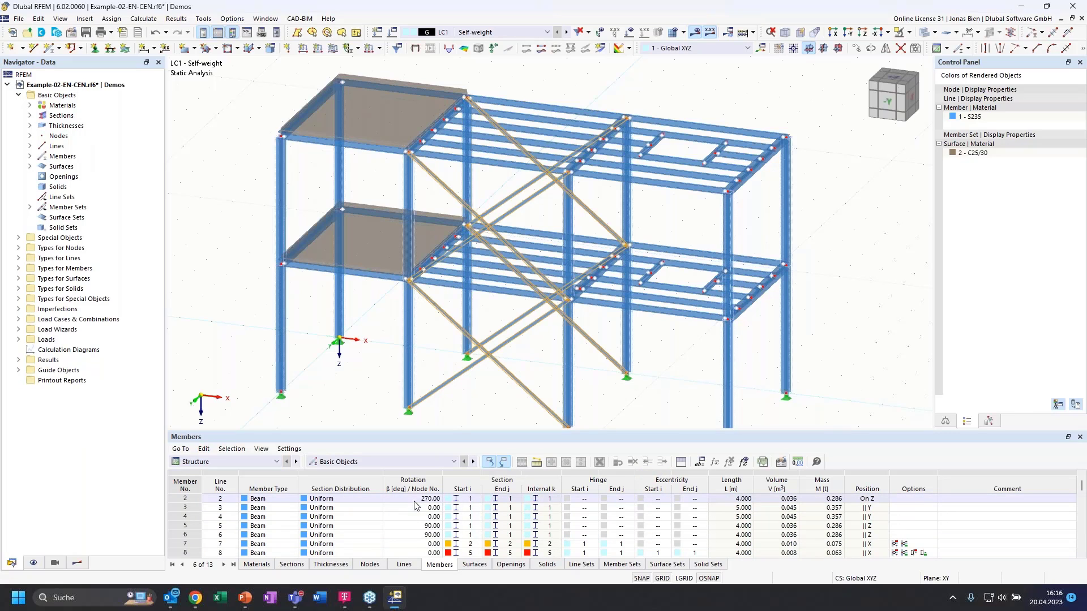
scroll(420, 507, "up", 1)
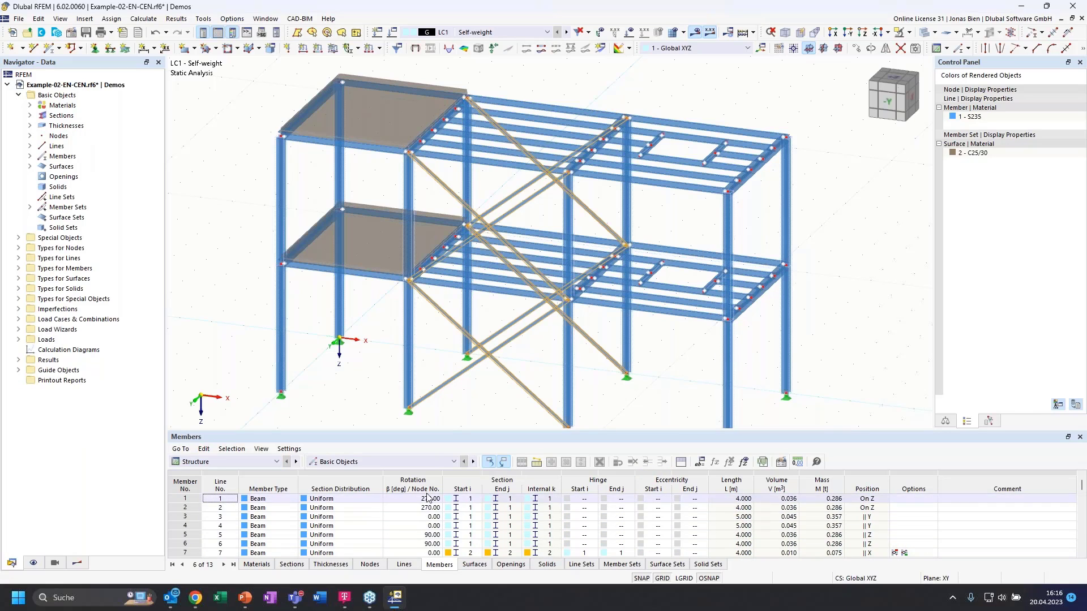
left_click(347, 462)
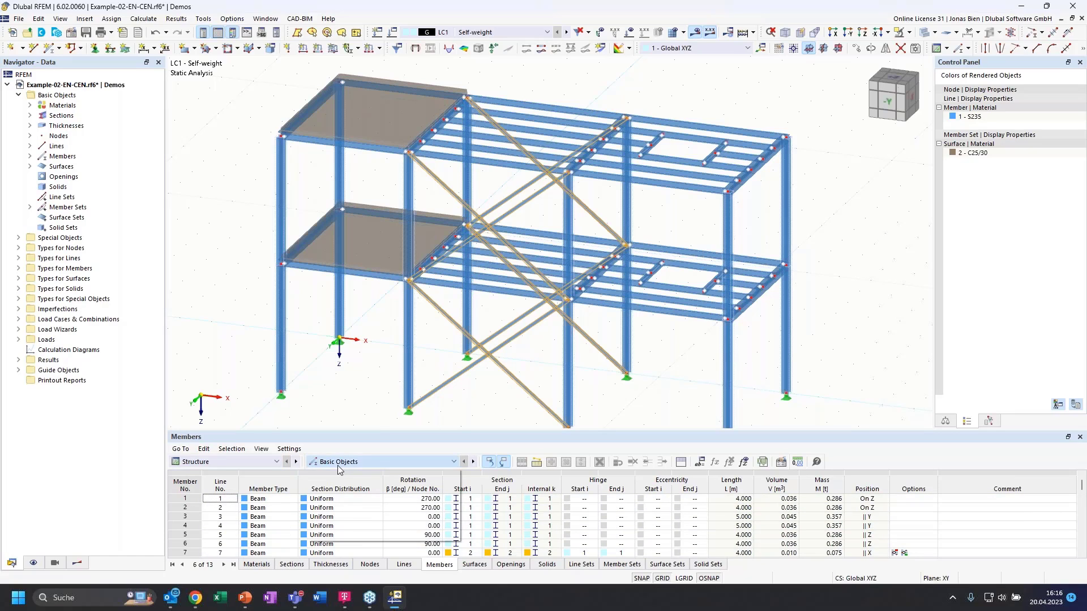
left_click(340, 473)
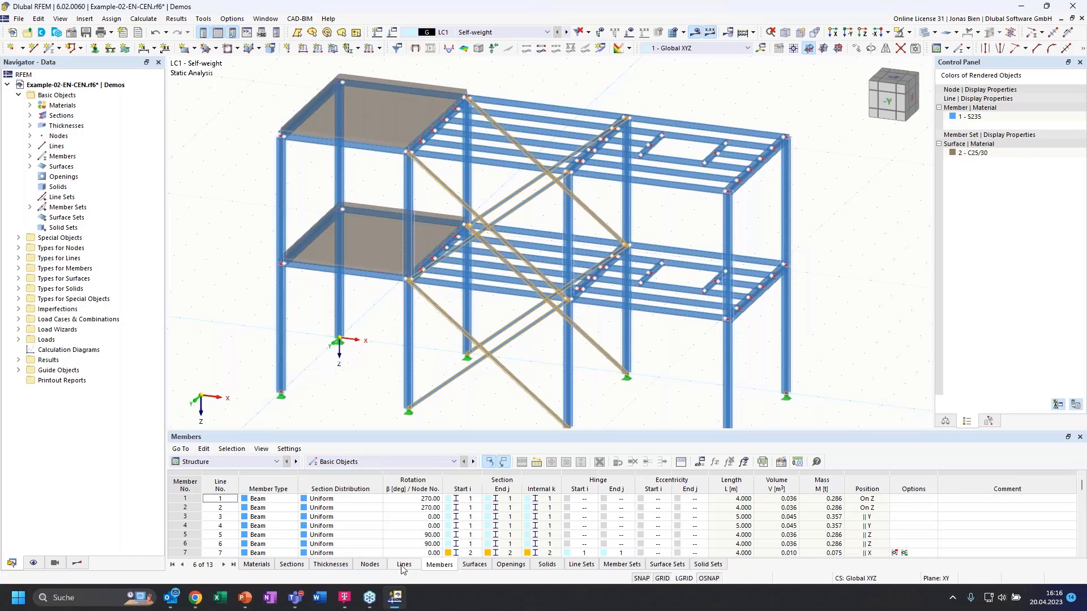
left_click(376, 564)
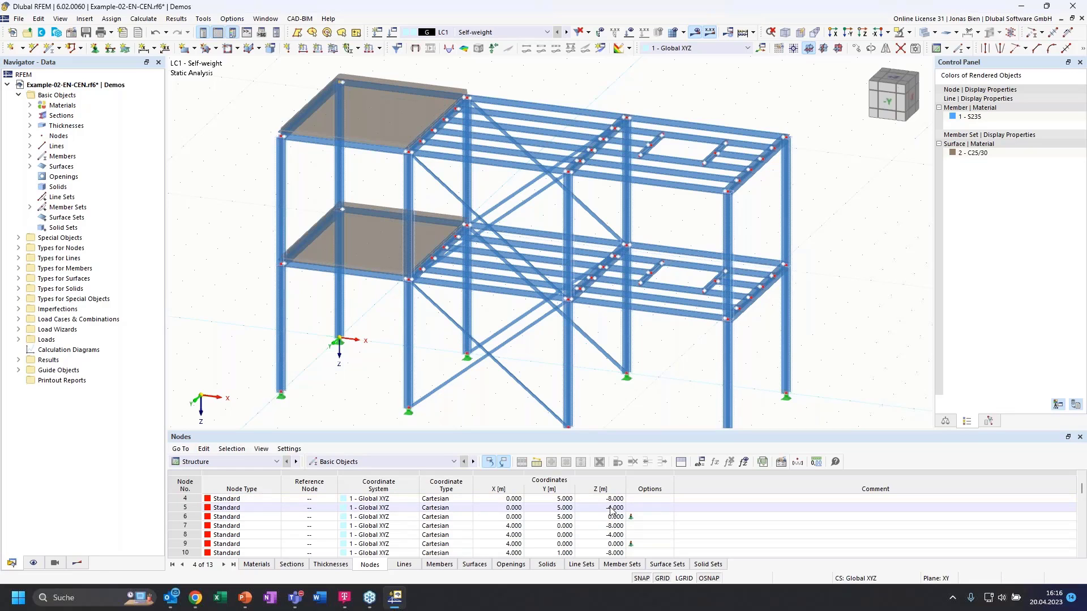
scroll(611, 515, "down", 1)
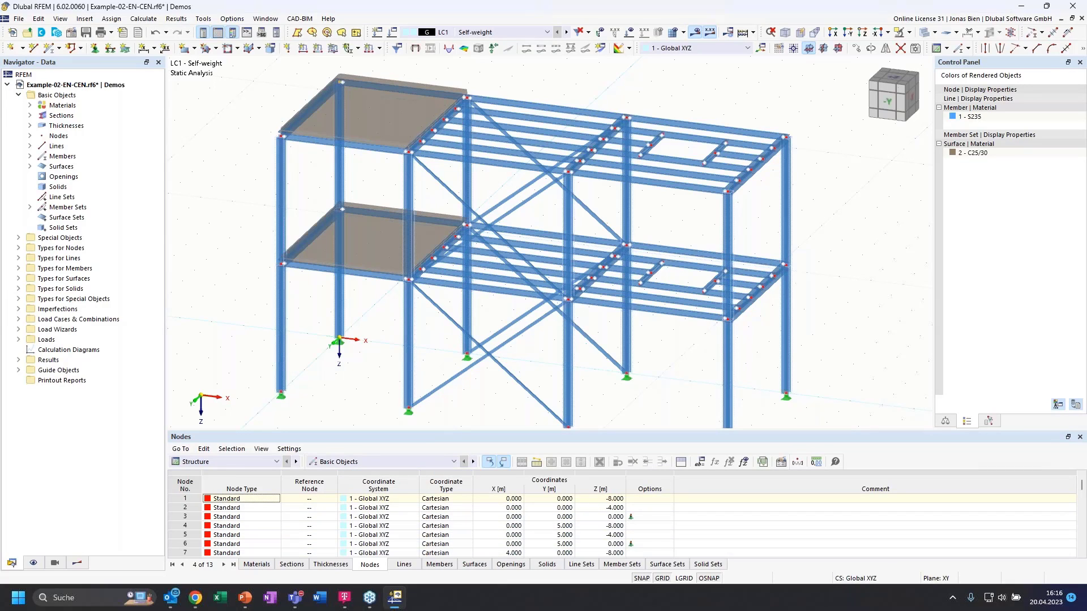
- Look through the display settings for model objects, imperfections, loads, results and mesh in the Display navigator
left_click(35, 564)
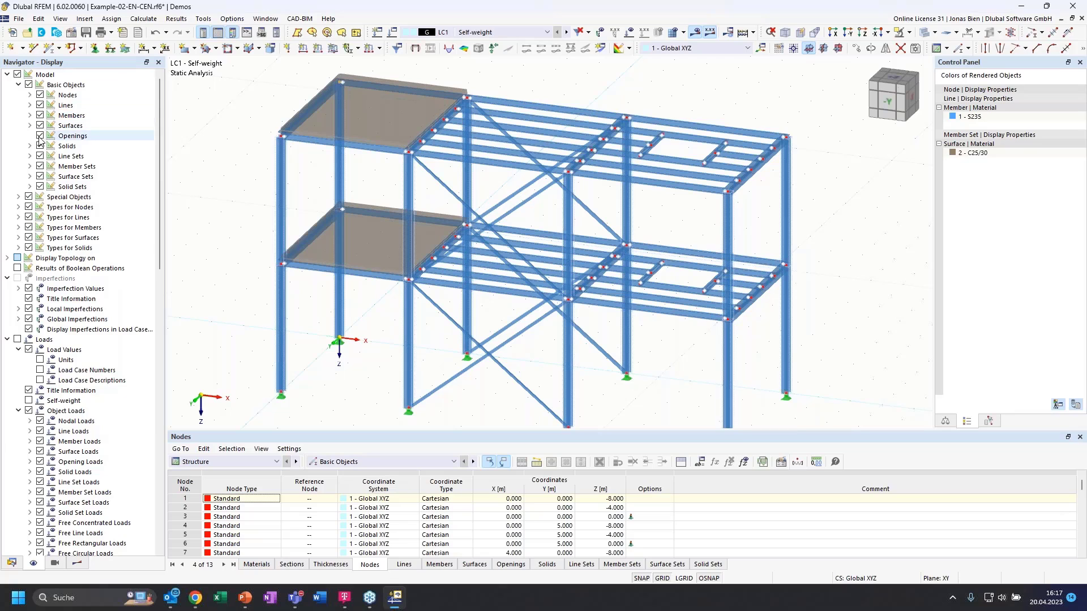
scroll(108, 368, "down", 4)
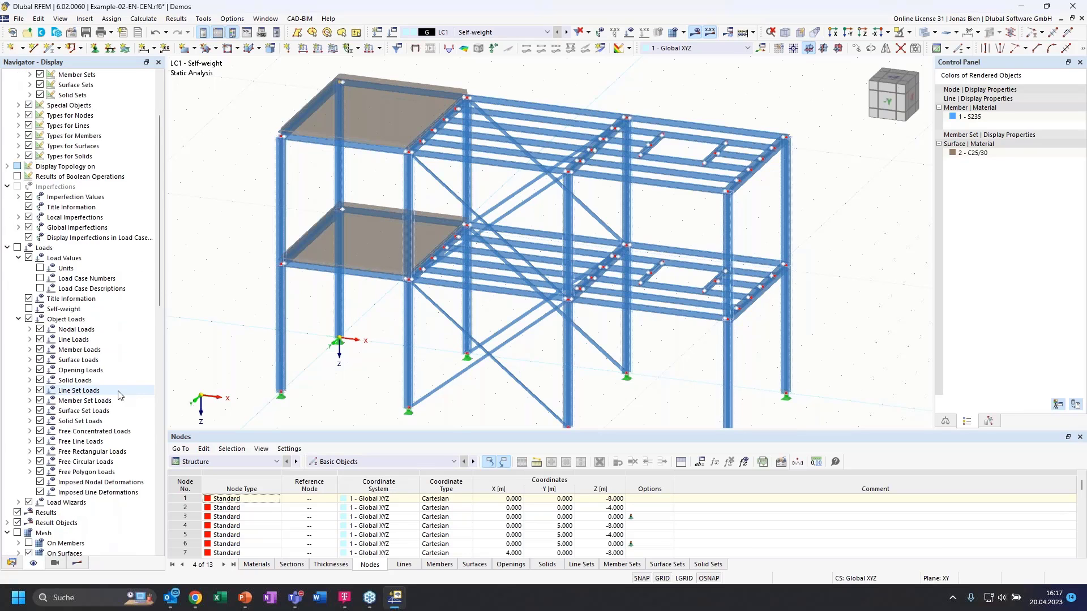
scroll(102, 389, "down", 4)
scroll(79, 317, "up", 8)
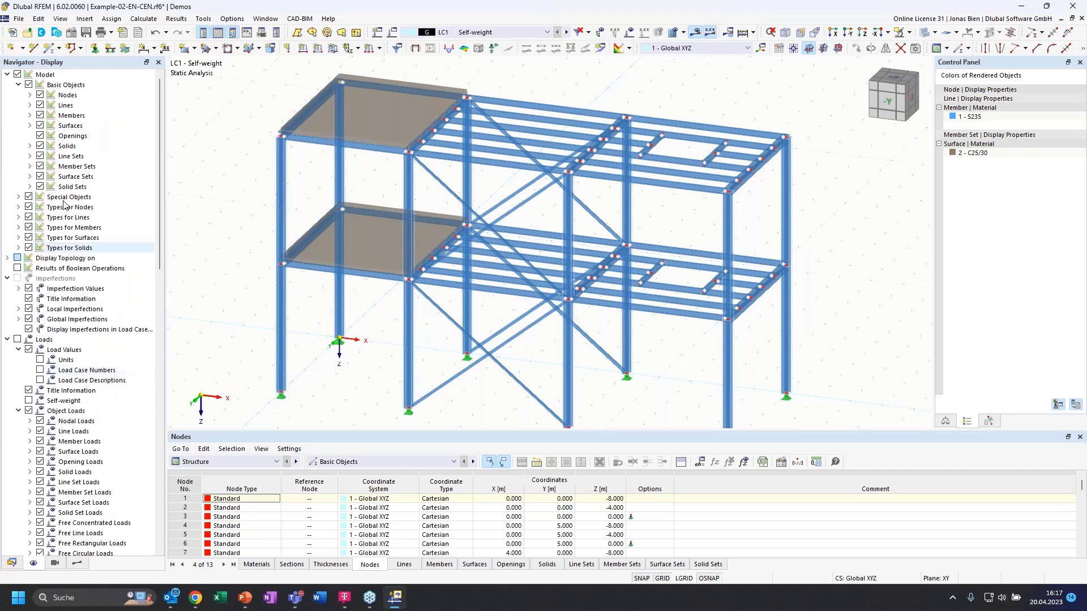
- Hide and show again the members, followed by the nodes, in the model display
left_click(41, 115)
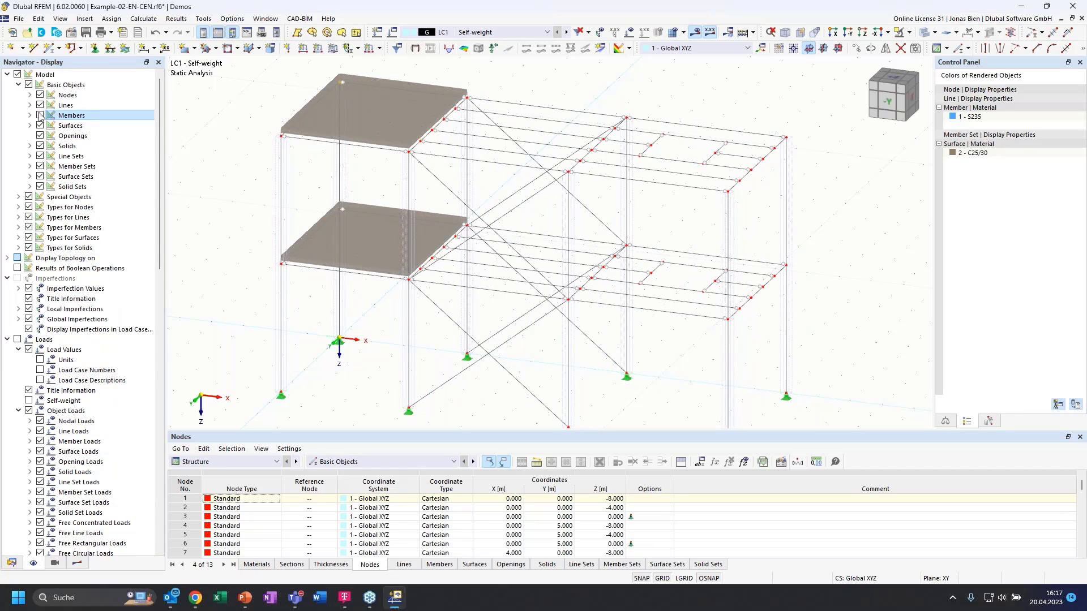
left_click(40, 116)
left_click(40, 95)
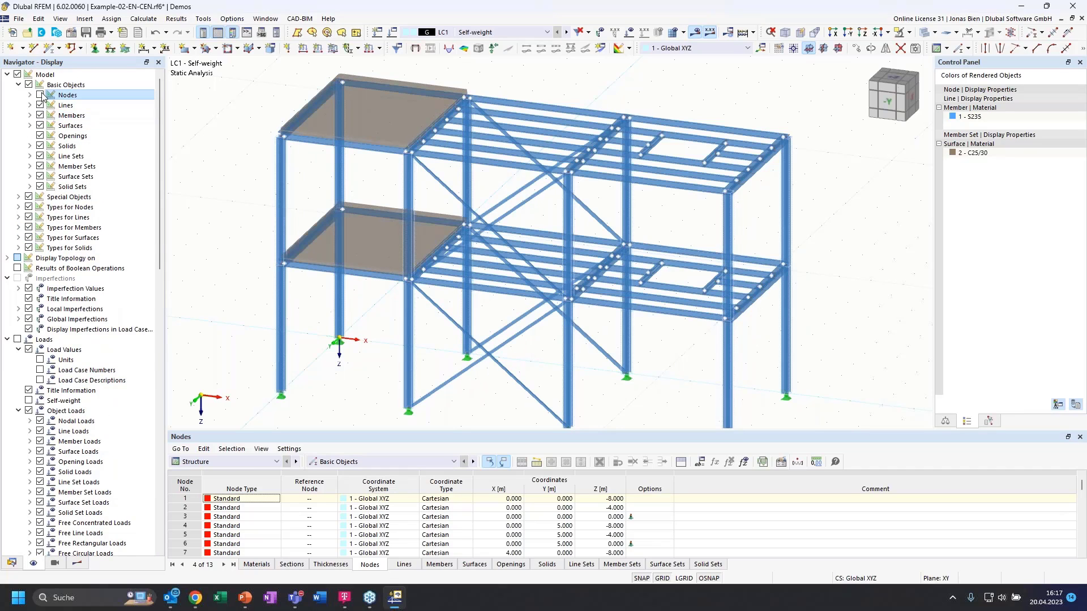
left_click(40, 95)
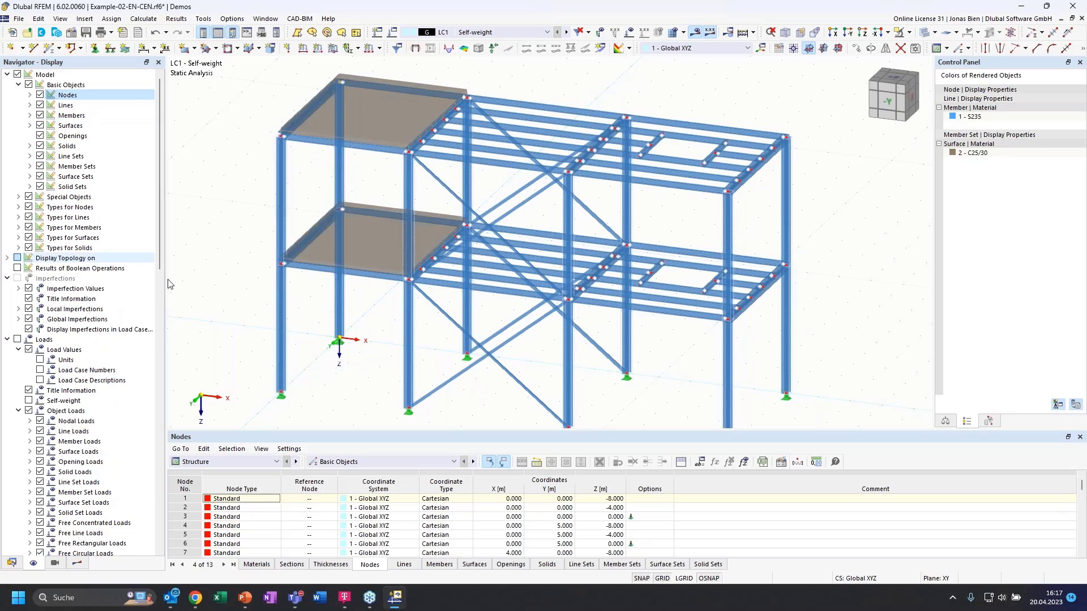
- Examine the detailed display options for members, collapse them, and look over the remaining display categories
left_click(30, 115)
left_click(41, 166)
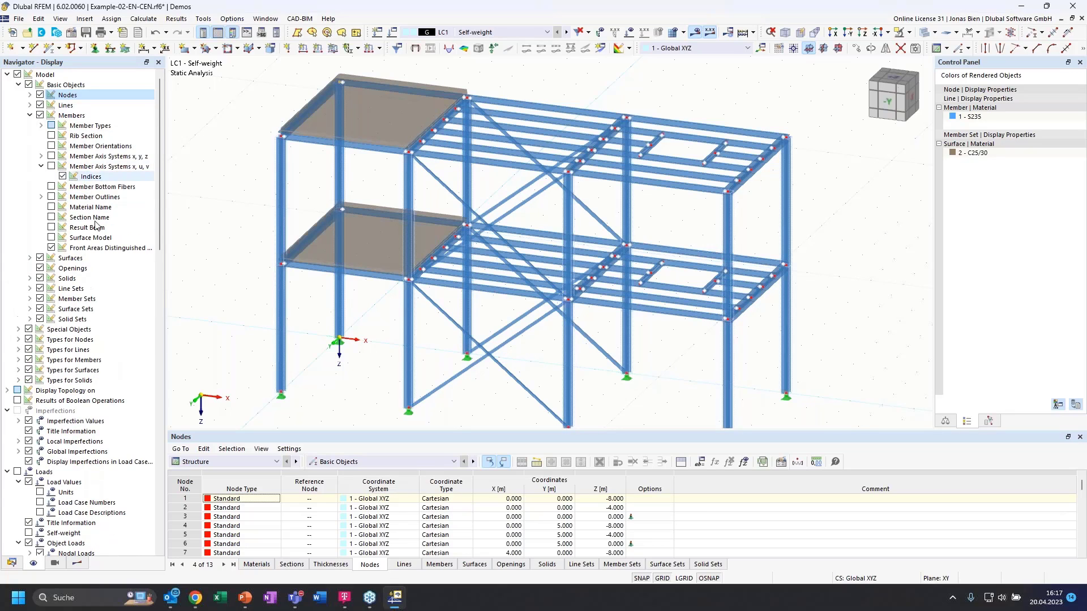
left_click(41, 166)
left_click(30, 115)
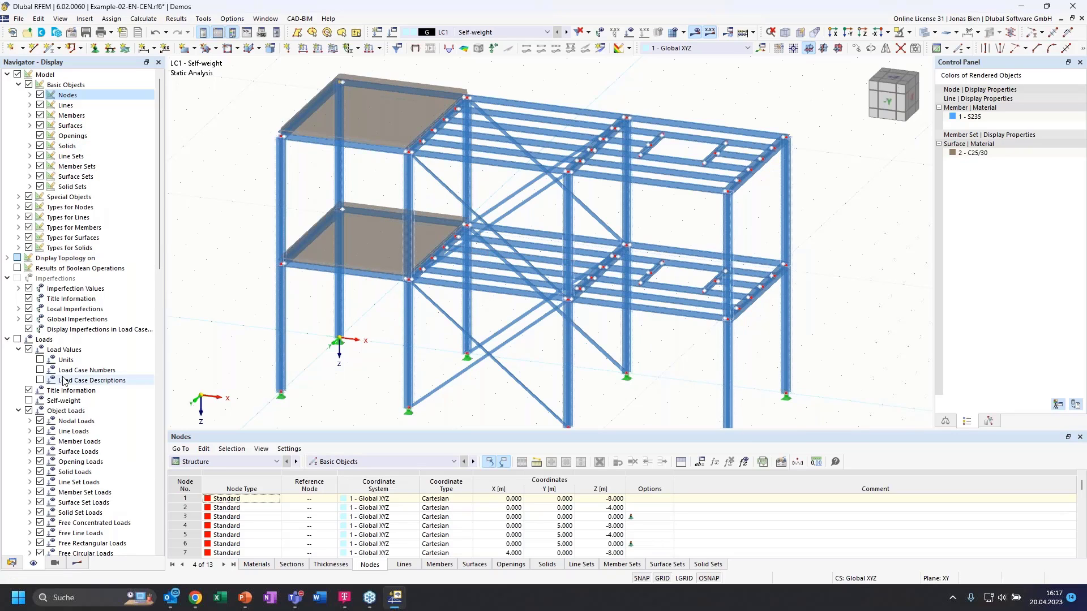
scroll(62, 441, "down", 8)
scroll(63, 450, "up", 8)
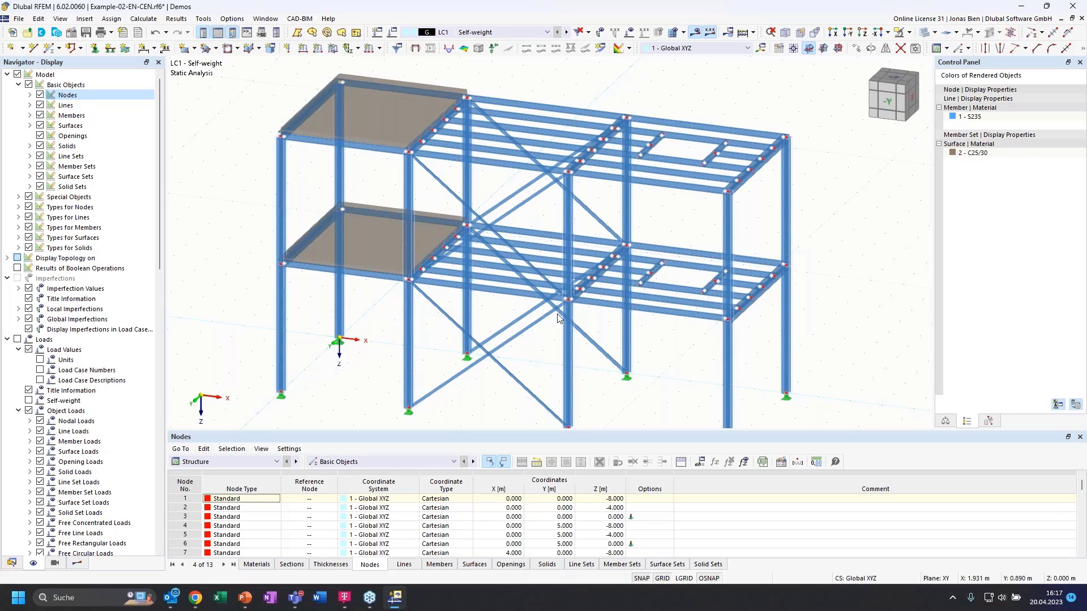
- Show the user-defined views and visibility options in the Views navigator and inspect the model
middle_click_drag(682, 350, 642, 344, "ctrl")
scroll(532, 243, "down", 2)
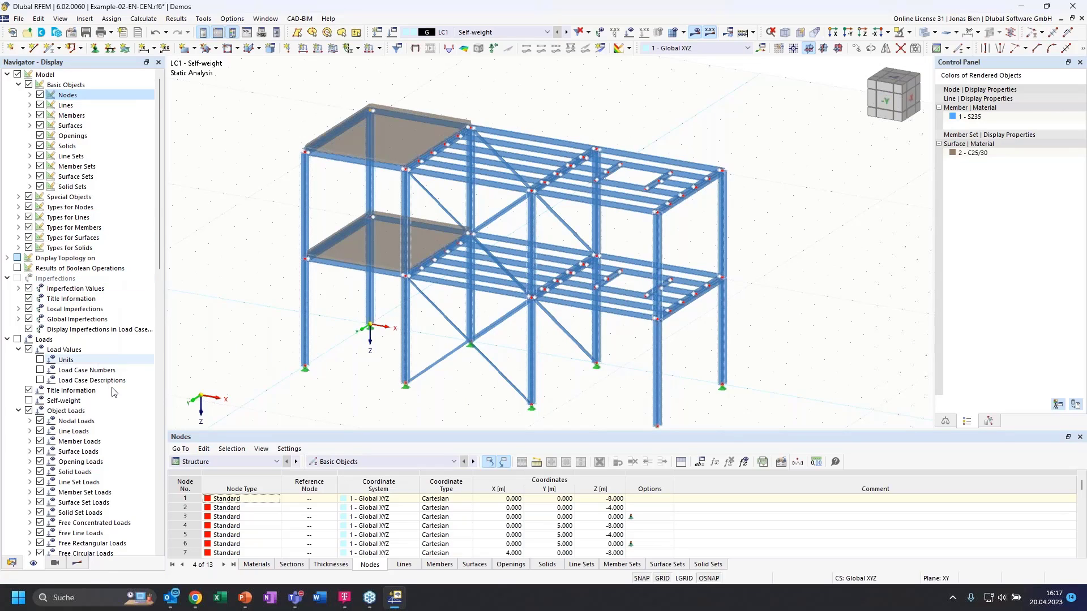
left_click(55, 563)
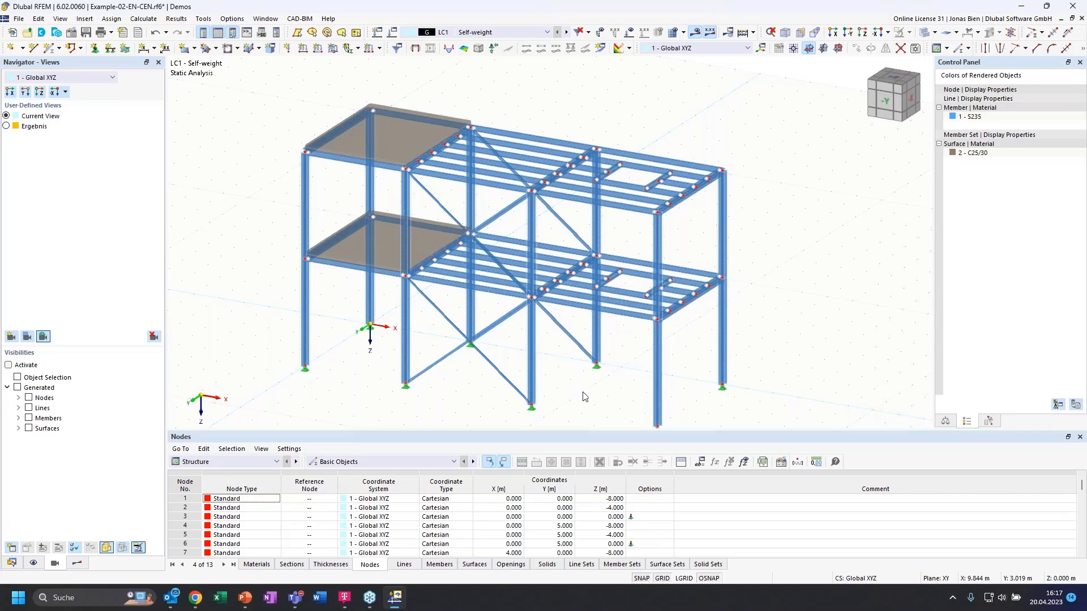
middle_click_drag(585, 396, 523, 338, "ctrl")
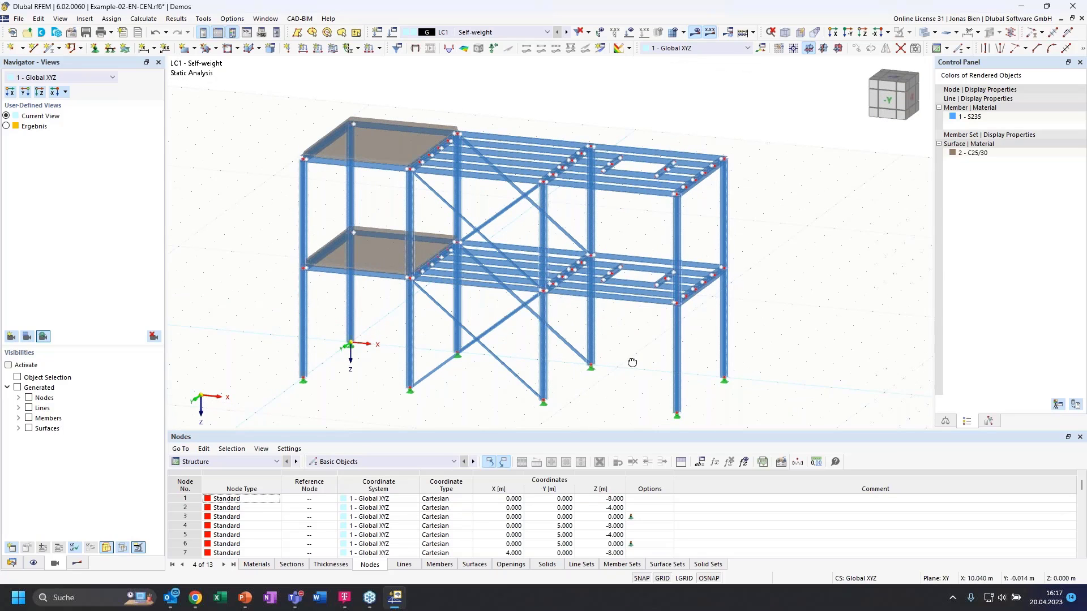
middle_click_drag(502, 295, 447, 266, "ctrl")
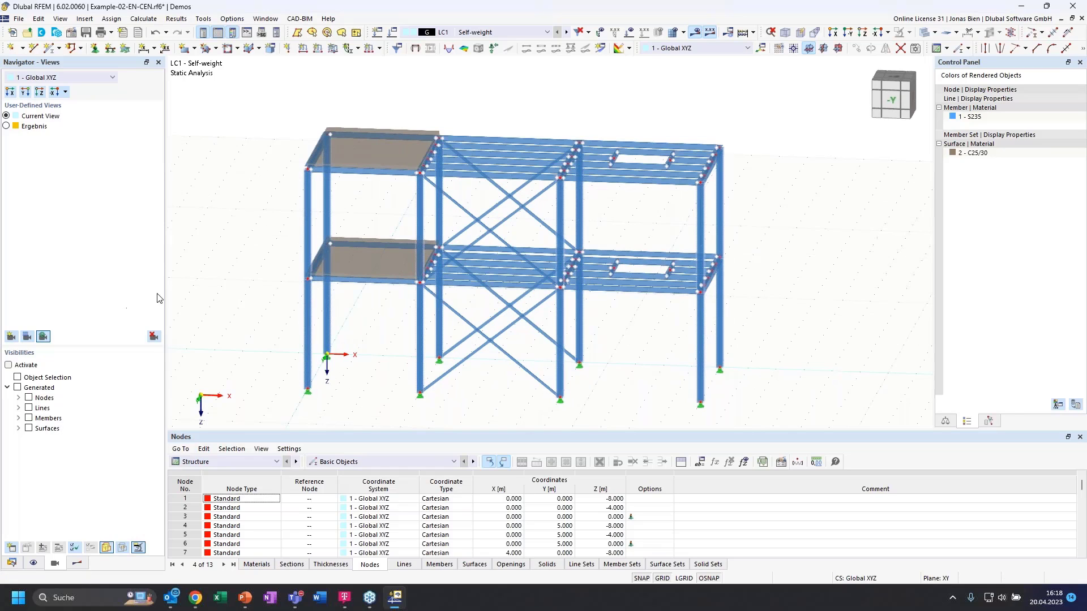
middle_click_drag(638, 230, 630, 239, "ctrl")
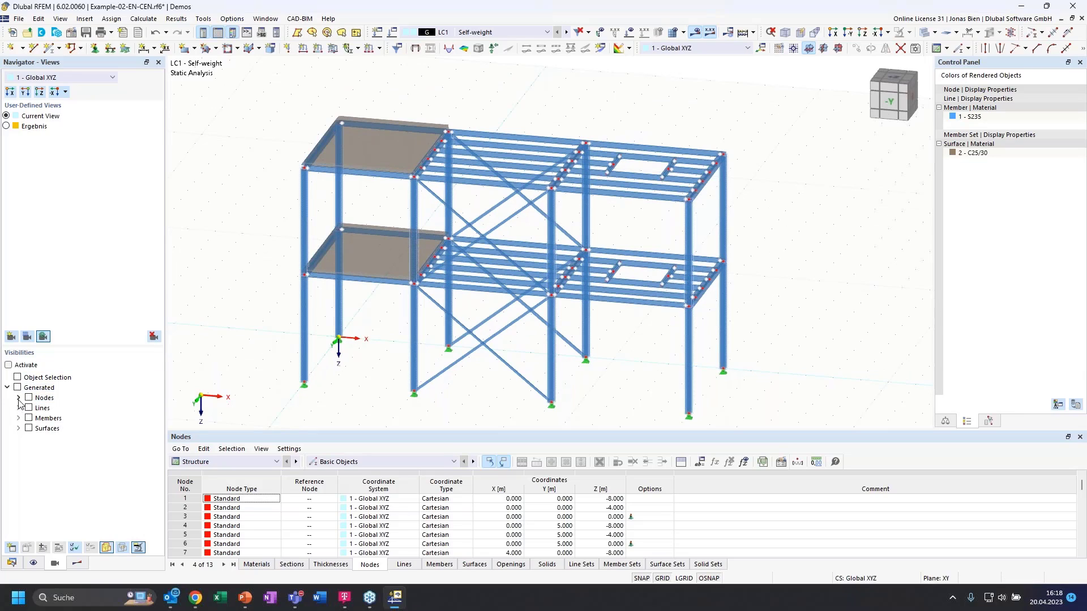
- Isolate the members with section HE 220 B using the generated visibilities by section
left_click(18, 418)
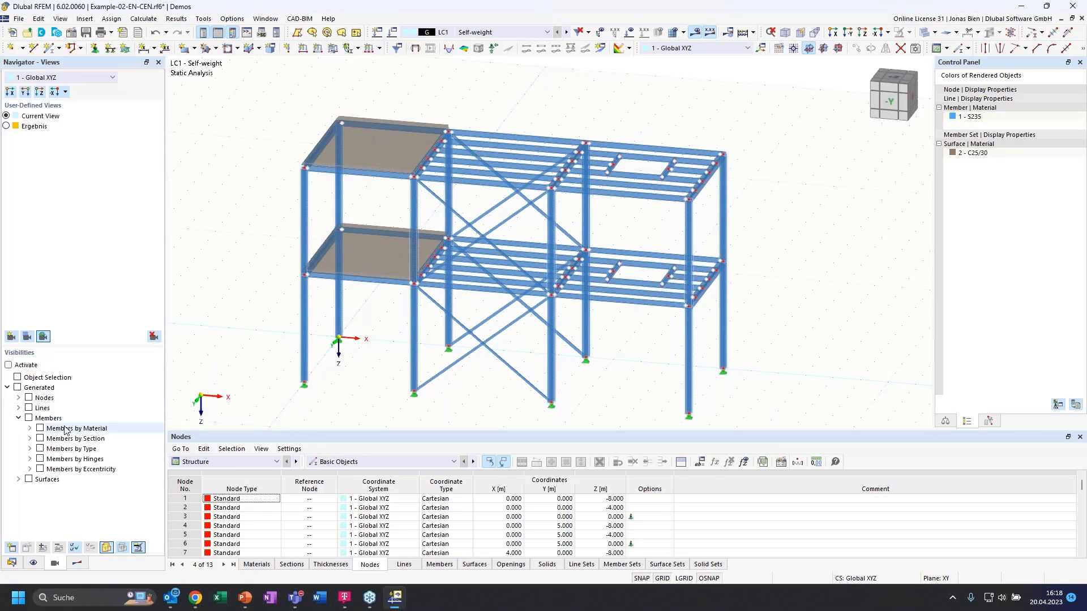
left_click(30, 439)
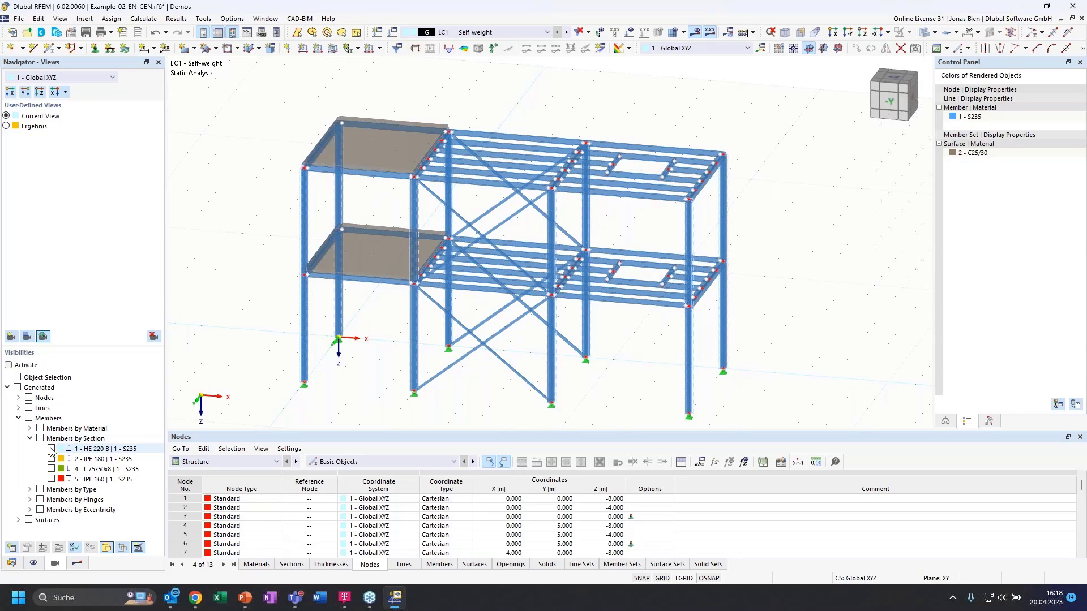
left_click(51, 450)
left_click(52, 449)
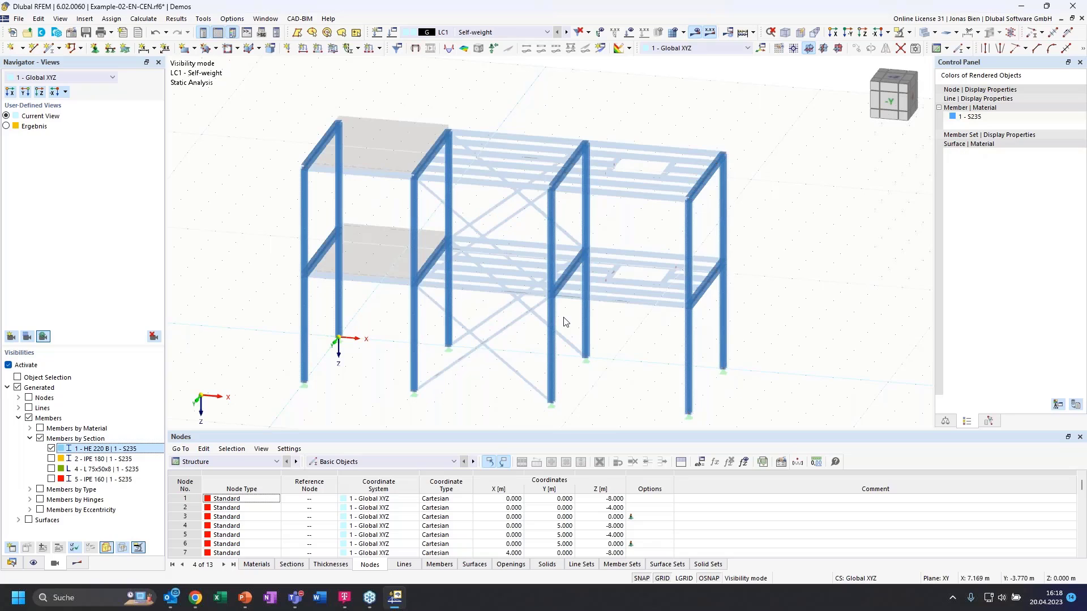
middle_click_drag(784, 262, 506, 223, "ctrl")
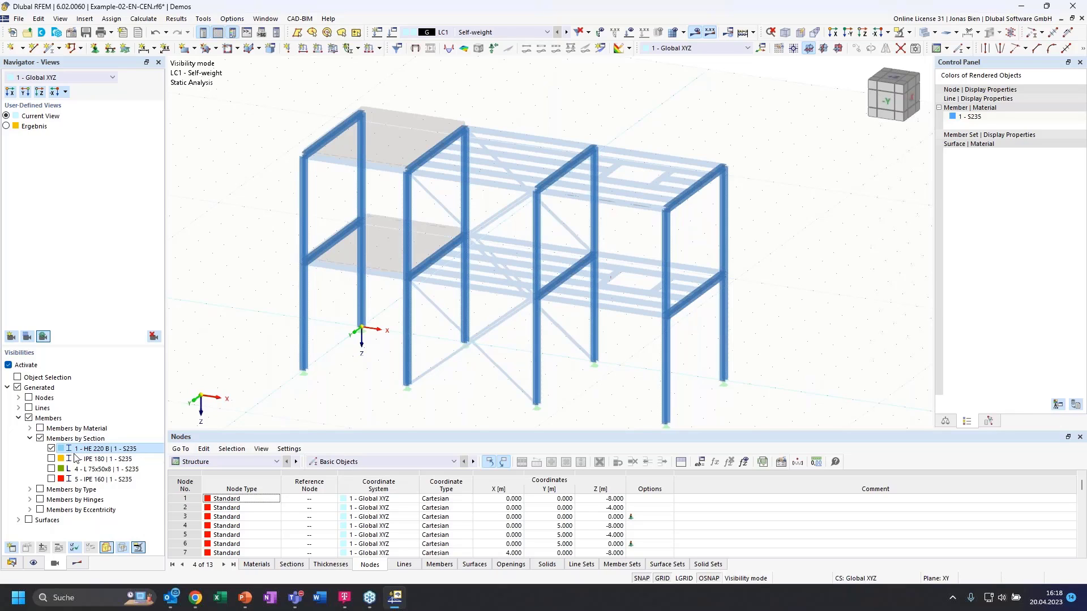
- Add the tension members to the visible objects using the generated visibilities by member type
left_click(30, 490)
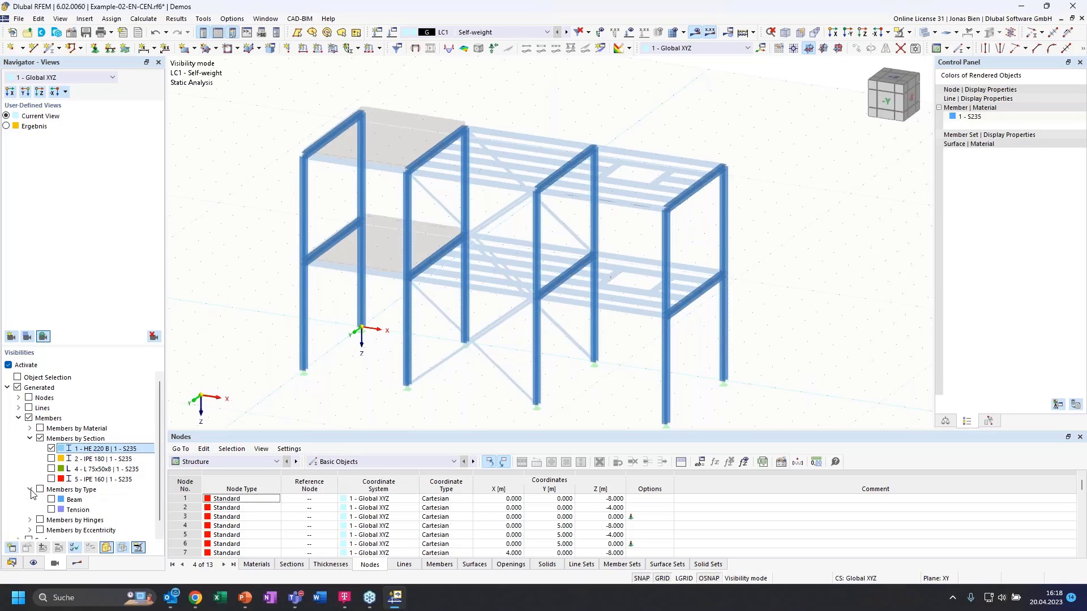
left_click(51, 510)
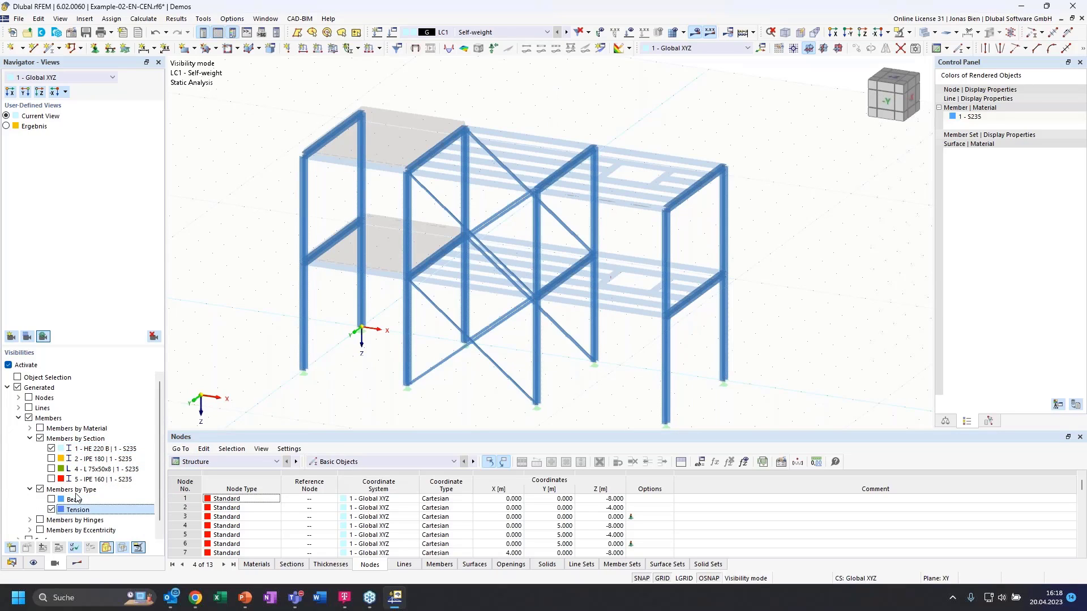
middle_click_drag(433, 299, 407, 286, "ctrl")
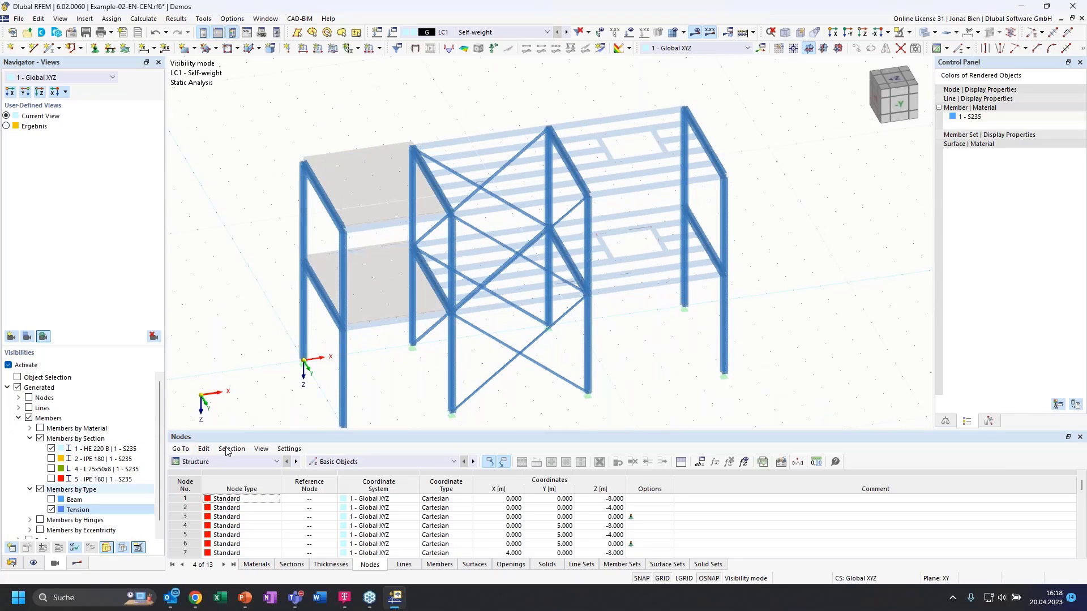
middle_click_drag(657, 240, 550, 121, "ctrl")
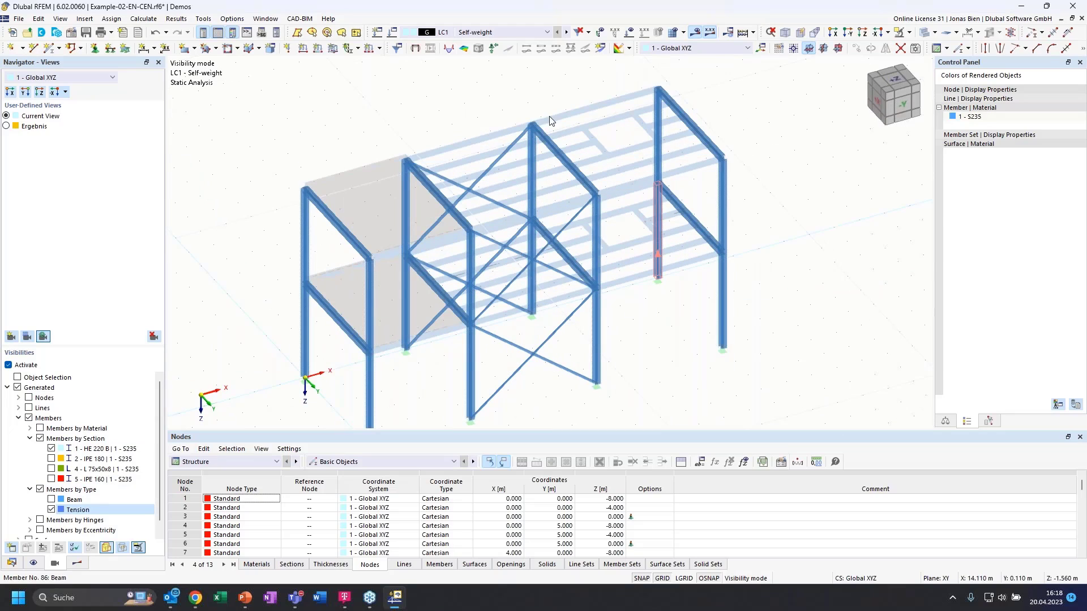
scroll(650, 346, "down", 1)
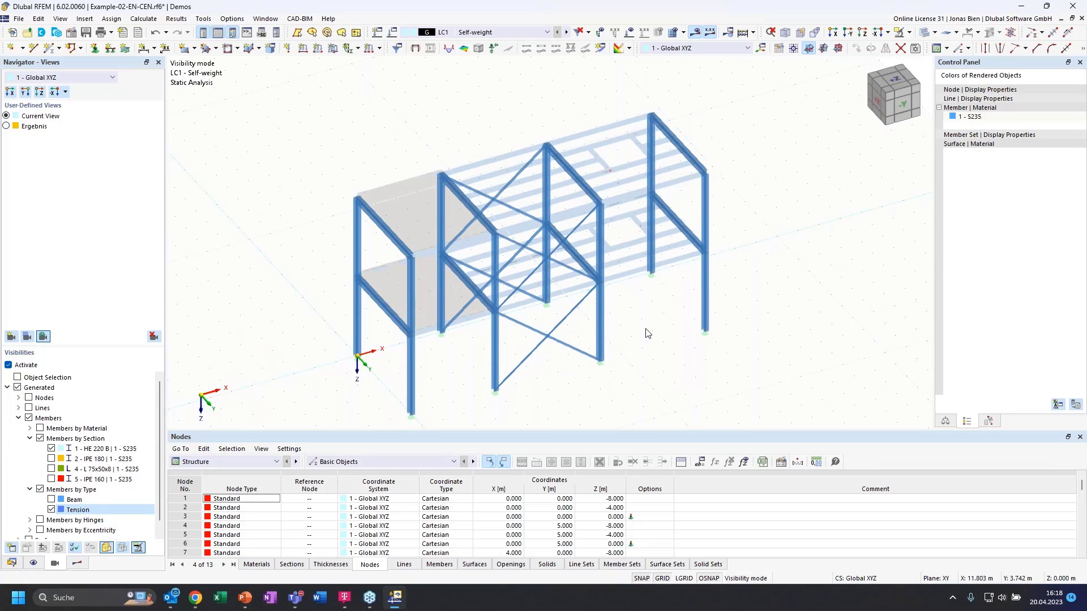
middle_click_drag(648, 334, 659, 298)
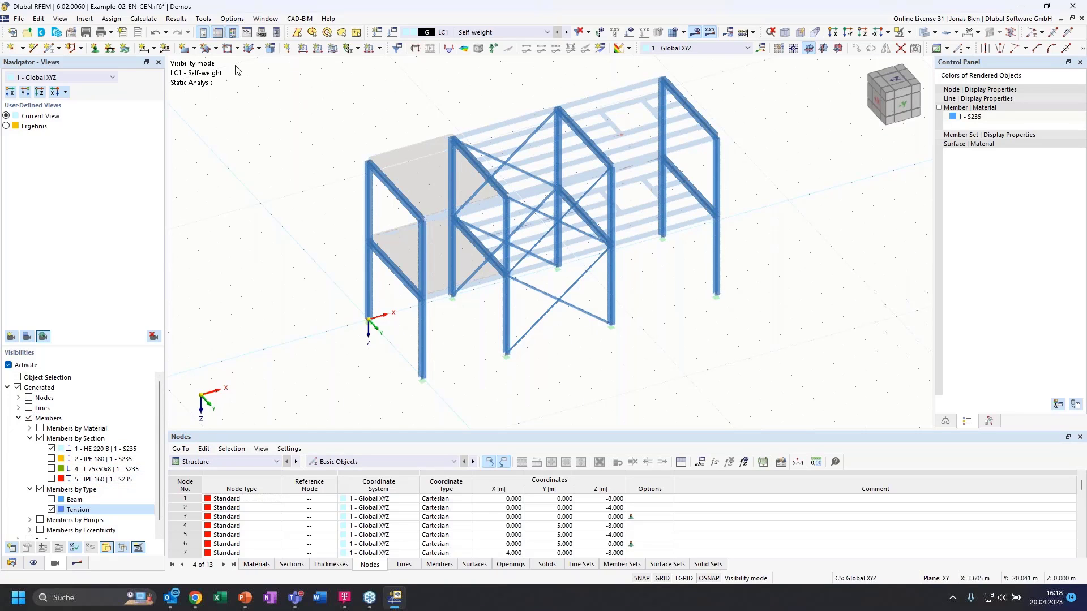
- Select all visible members with a selection window around the whole model, and clear the selection again
left_click_drag(235, 65, 853, 389)
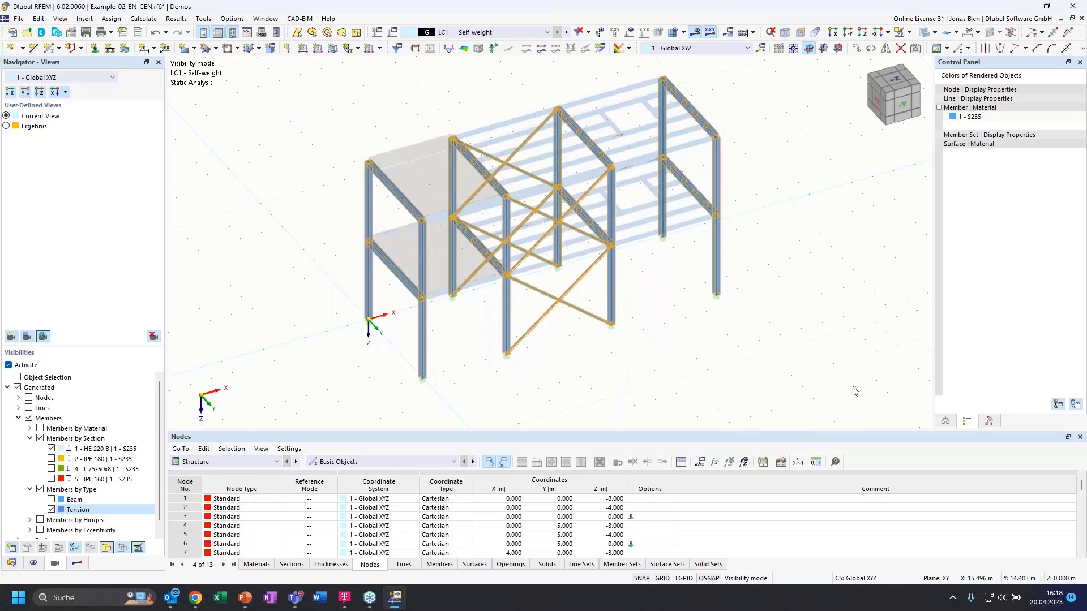
left_click(641, 352)
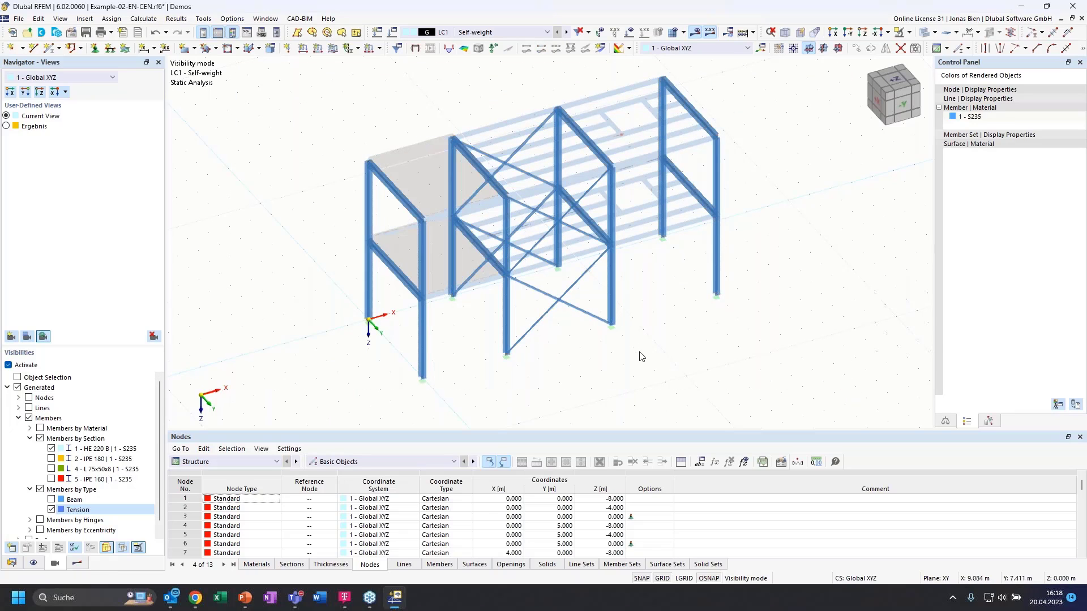
- Show the result categories in the Results navigator and inspect the model from its other side
left_click(77, 563)
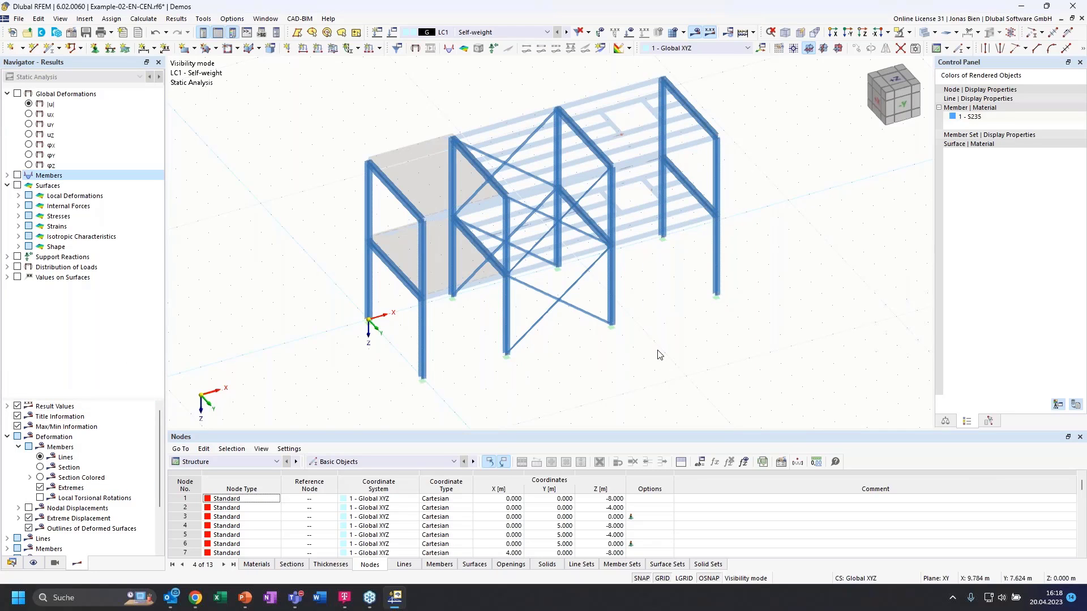
middle_click_drag(657, 354, 419, 327, "ctrl")
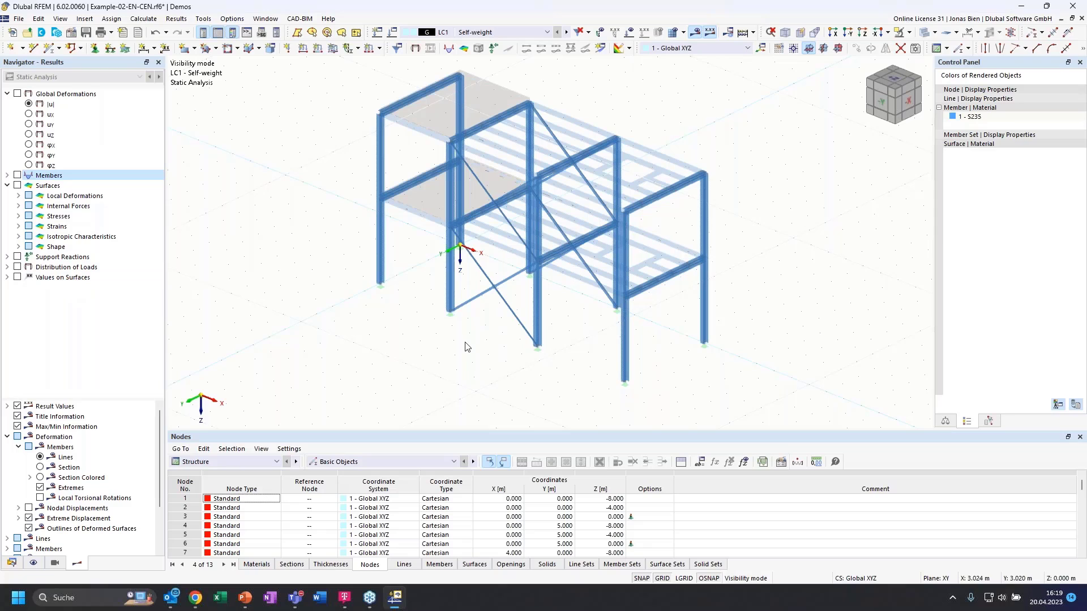
middle_click_drag(459, 308, 485, 336, "ctrl")
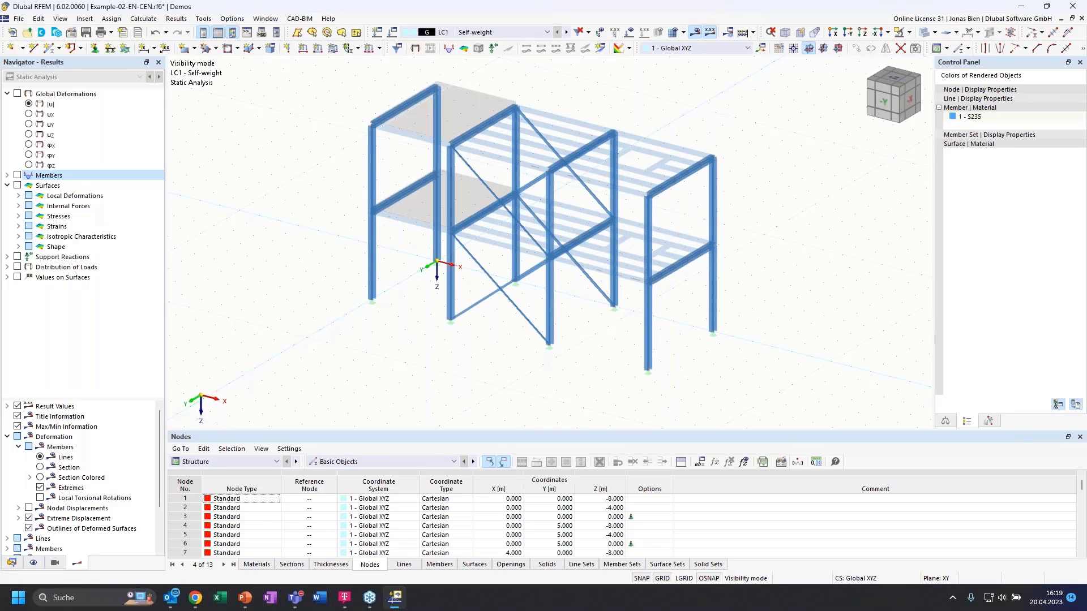
key("alt+Tab")
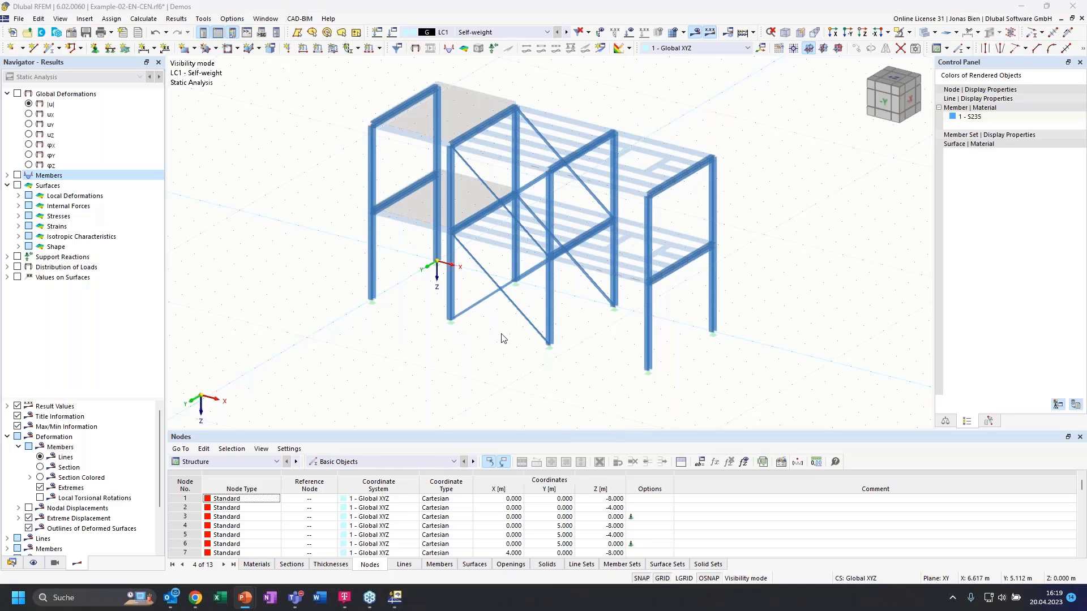
middle_click_drag(501, 334, 509, 336, "ctrl")
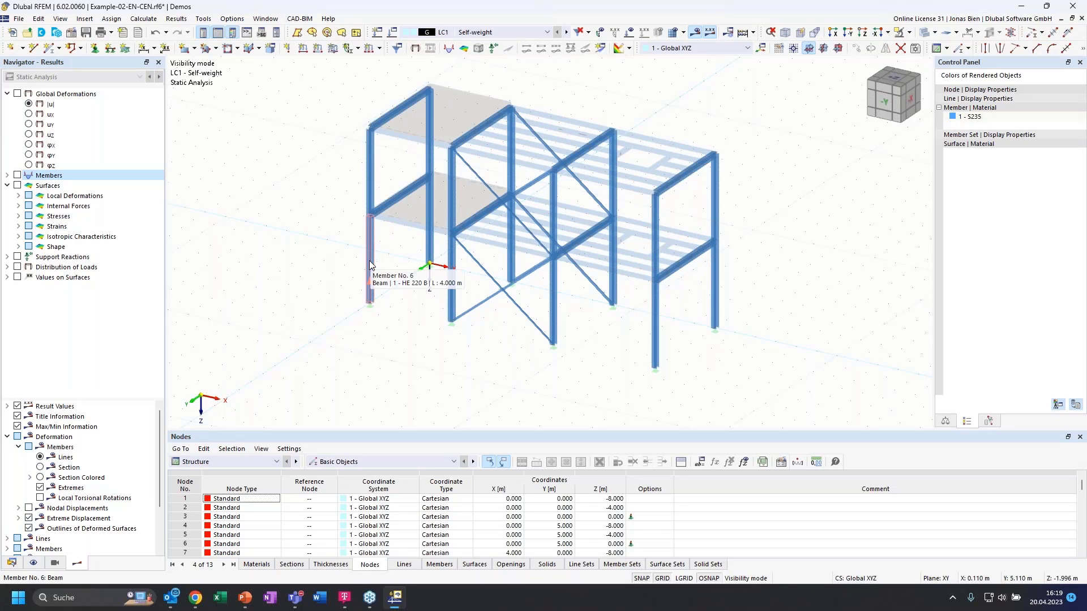
- Review the properties of member No. 6, the lower corner column under the slab, and leave them without changes
scroll(369, 256, "up", 2)
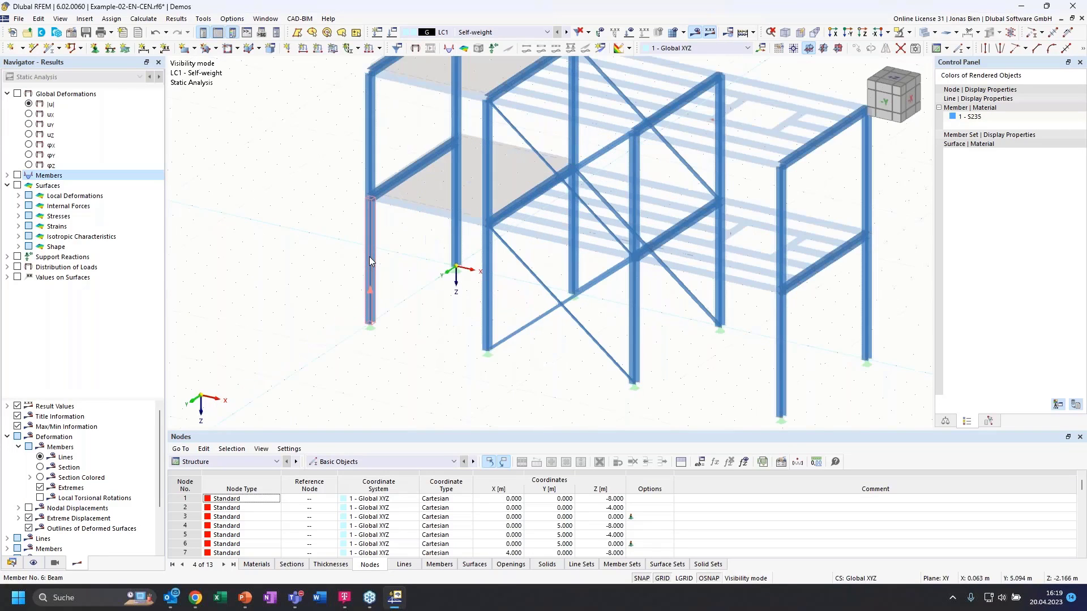
scroll(369, 256, "up", 2)
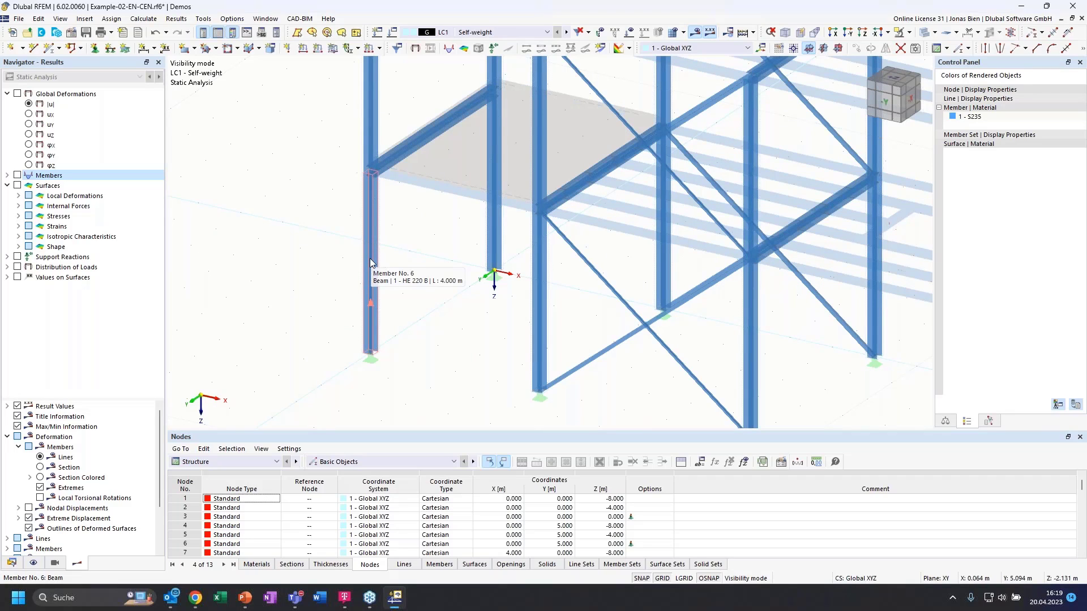
double_click(370, 262)
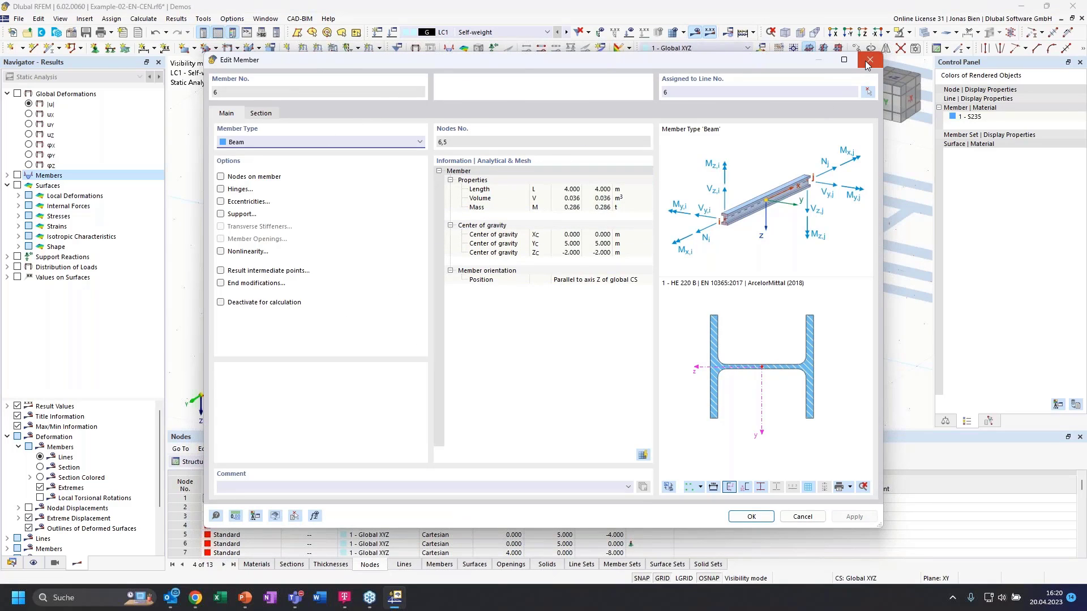
key("Escape")
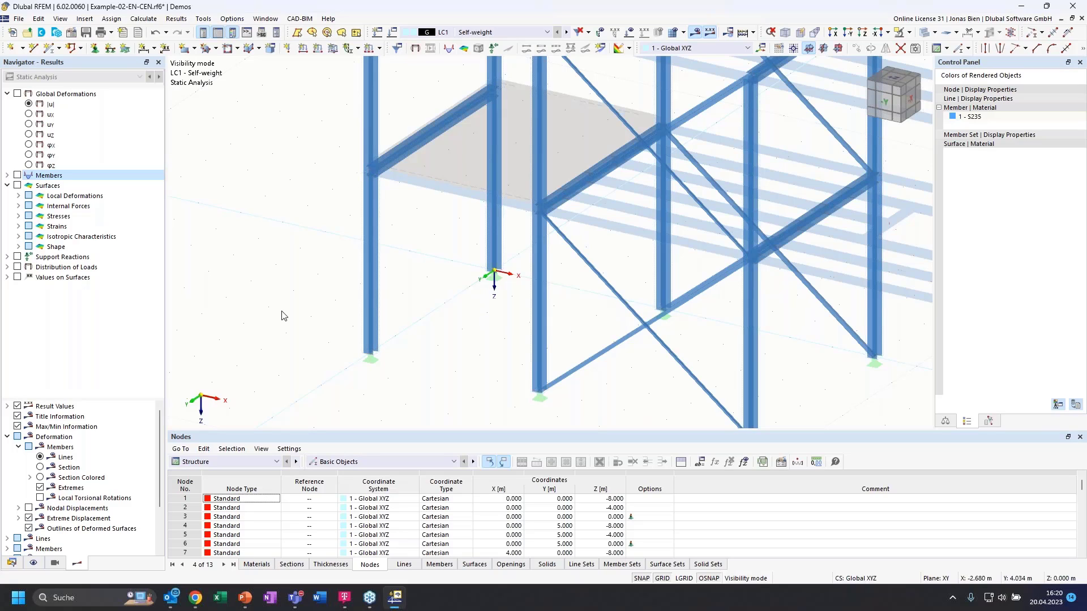
- Try a window selection around the two lower corner columns, and cancel the visibility mode for the whole model
left_click_drag(313, 321, 524, 216)
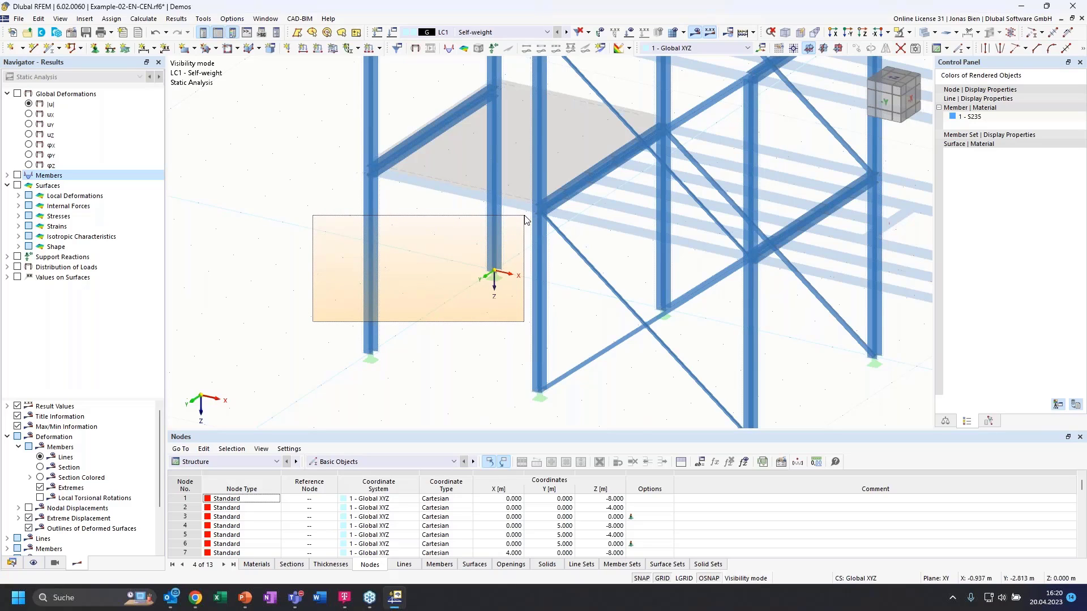
left_click_drag(524, 216, 524, 216)
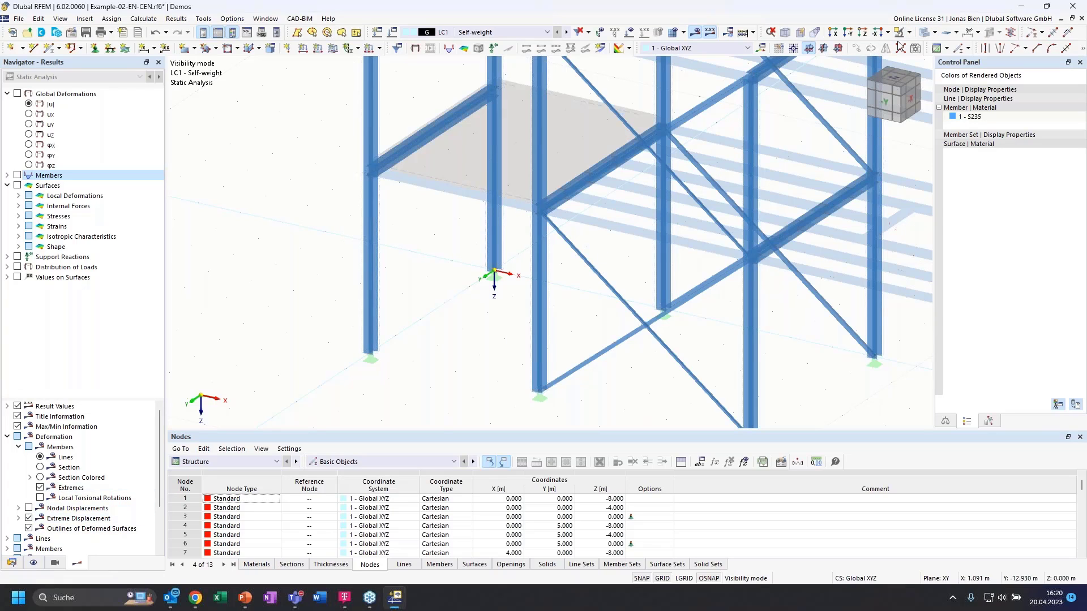
left_click(909, 33)
left_click(940, 91)
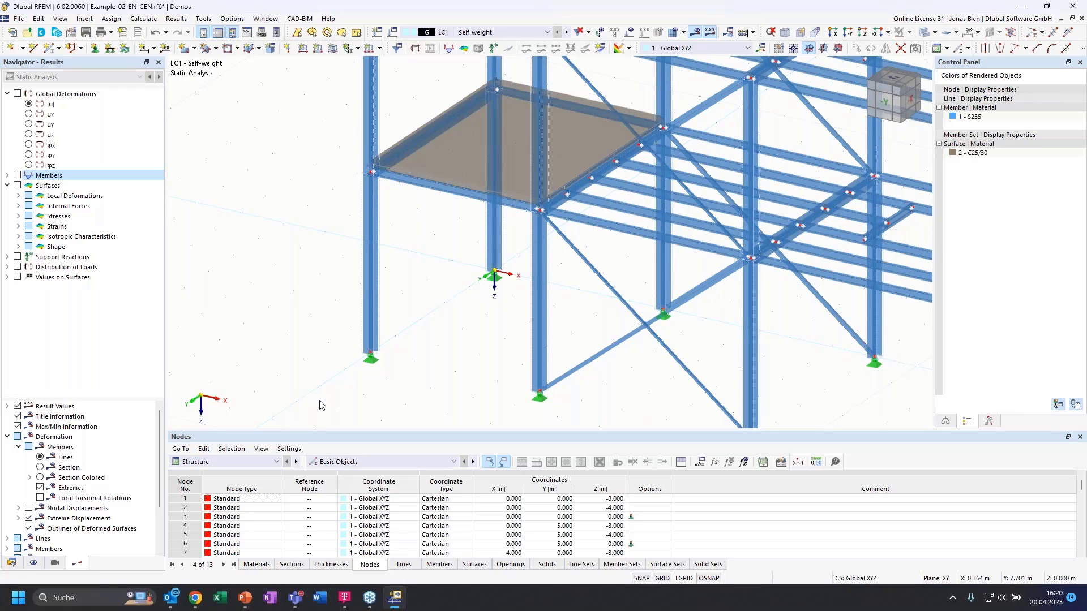
- Select the two corner column supports with an enclosing window, and add their lower columns with a crossing window
left_click_drag(318, 401, 520, 255)
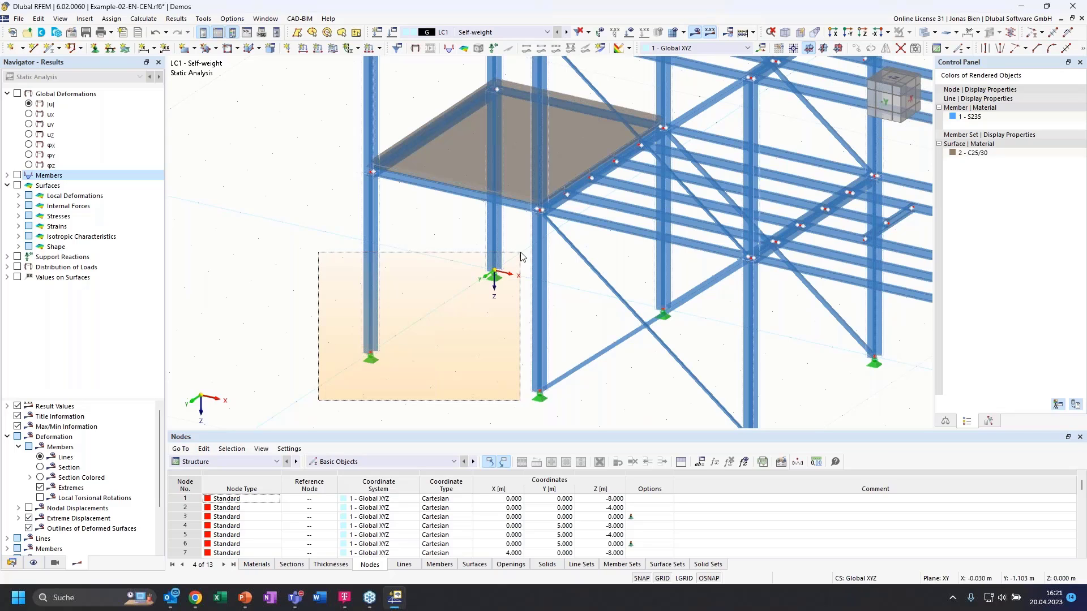
left_click_drag(521, 257, 520, 256)
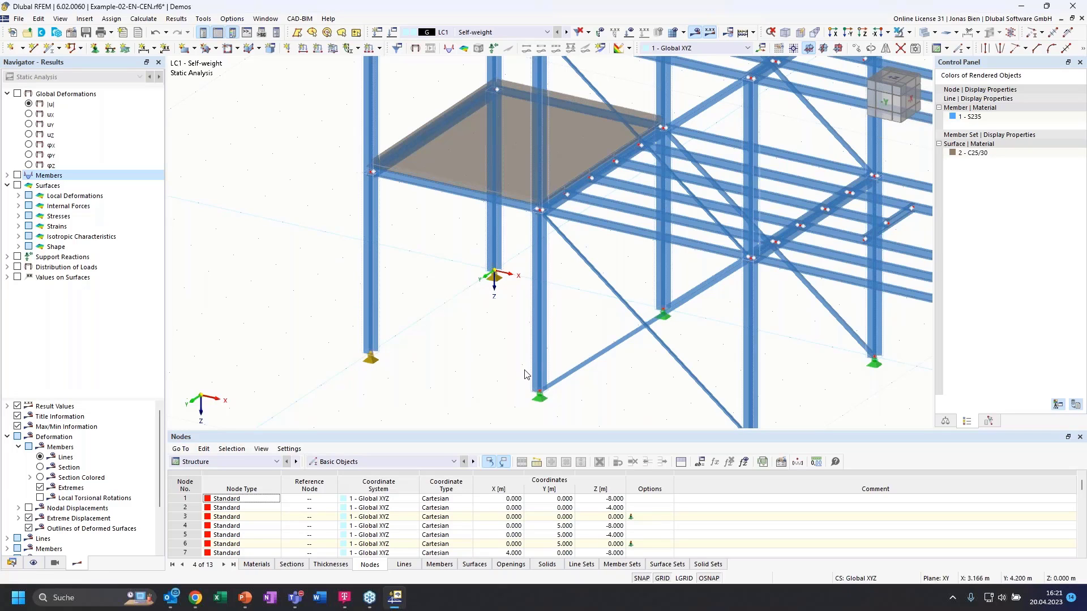
left_click_drag(523, 369, 352, 259)
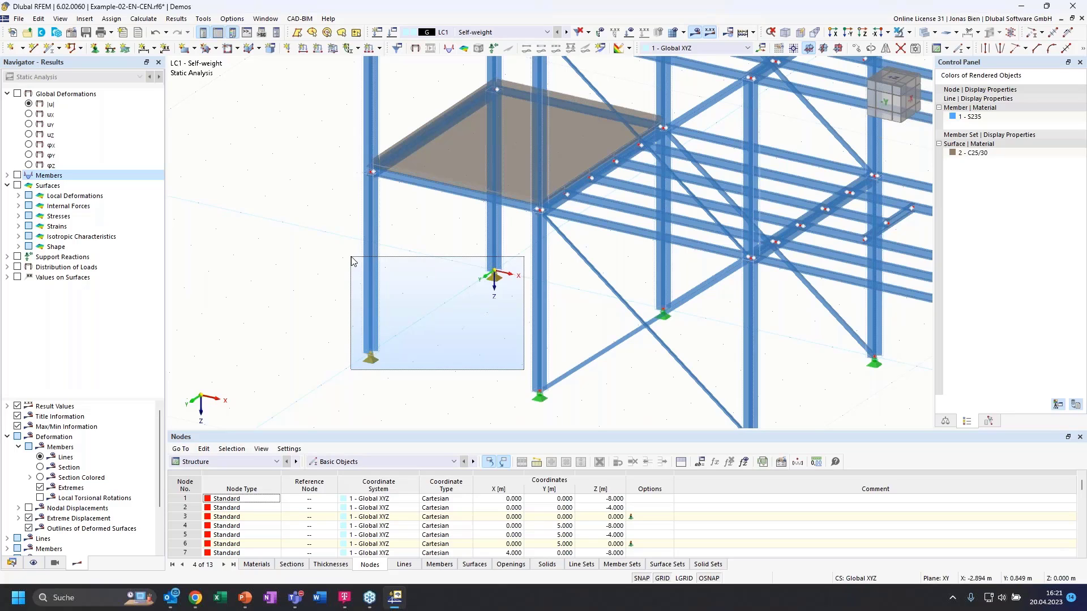
left_click_drag(351, 257, 351, 259)
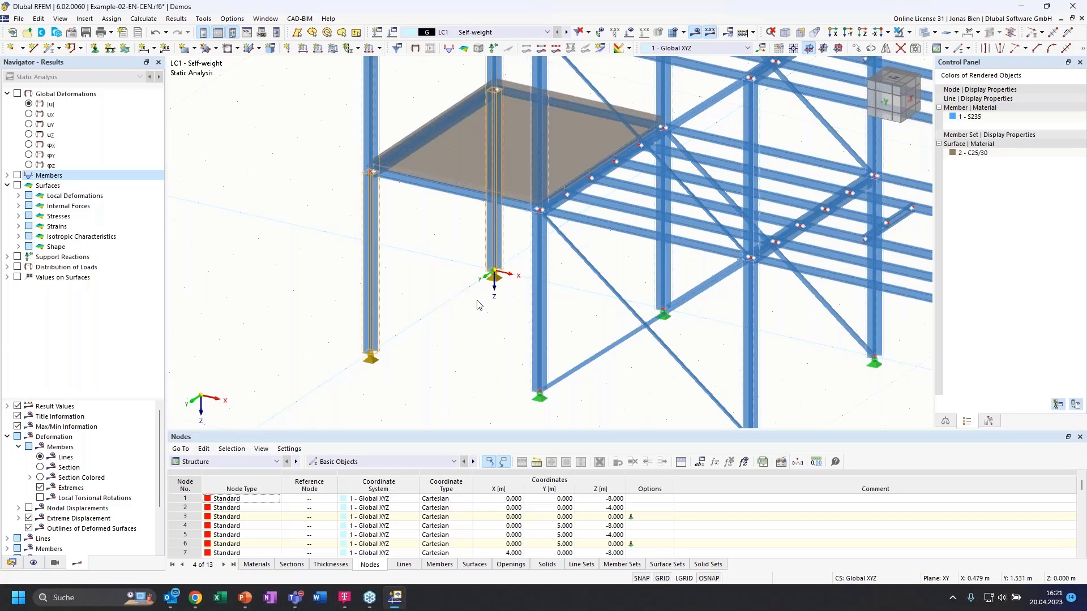
- Examine the whole structure at different zoom levels and from the opposite side
scroll(477, 304, "down", 5)
scroll(478, 305, "up", 5)
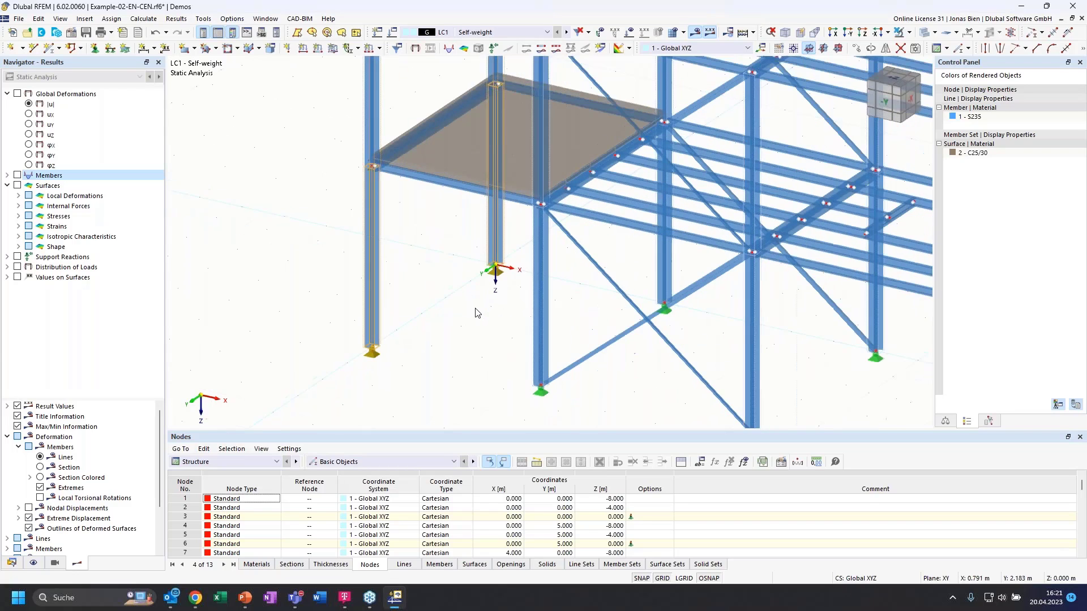
scroll(475, 313, "down", 5)
scroll(475, 313, "up", 5)
scroll(476, 313, "down", 5)
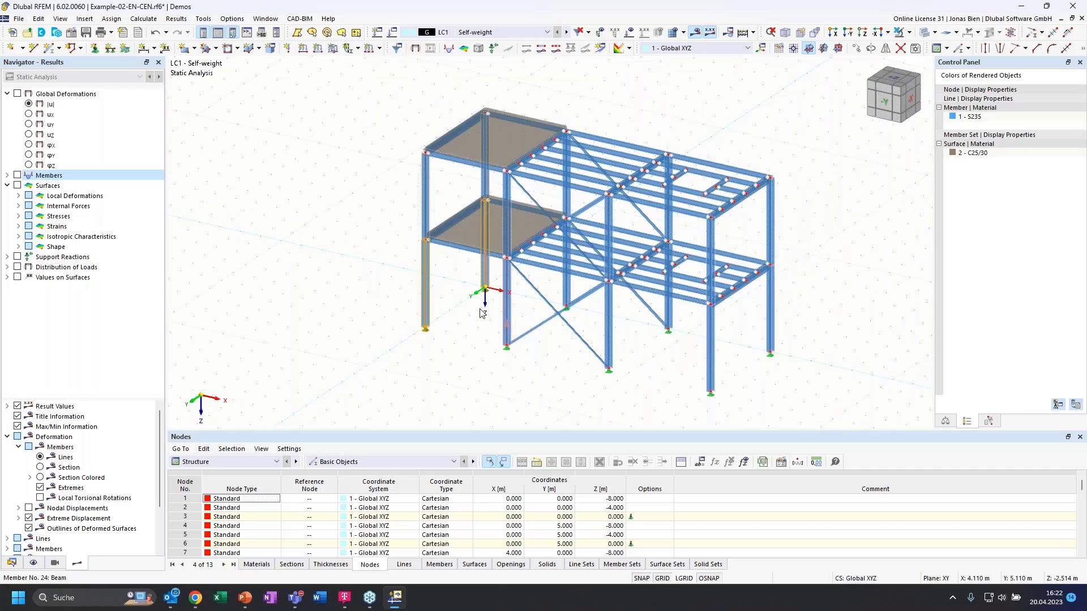
middle_click_drag(472, 315, 480, 288)
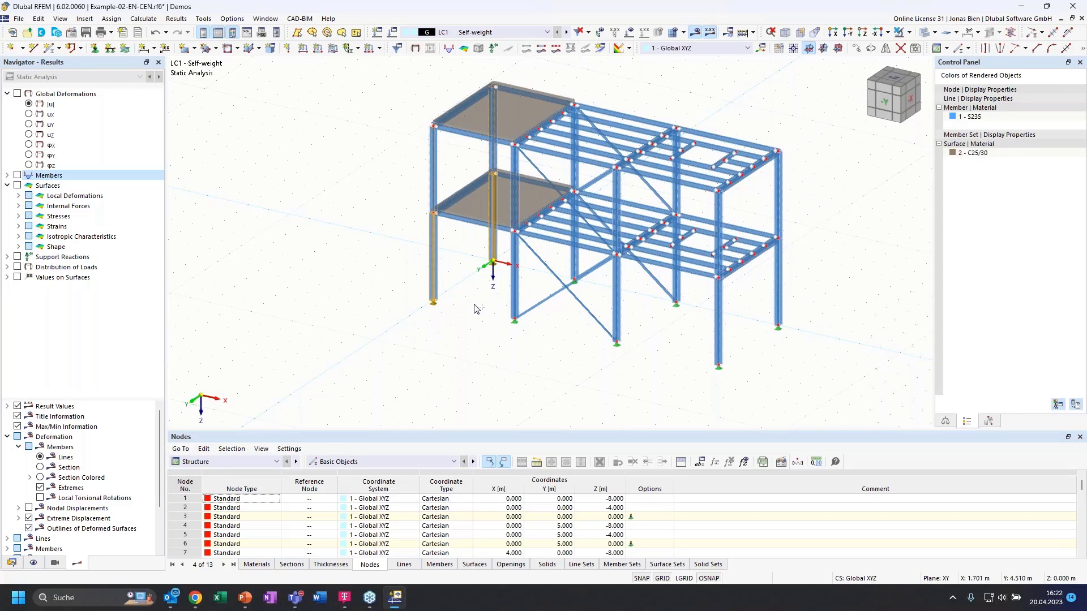
middle_click_drag(476, 309, 651, 336)
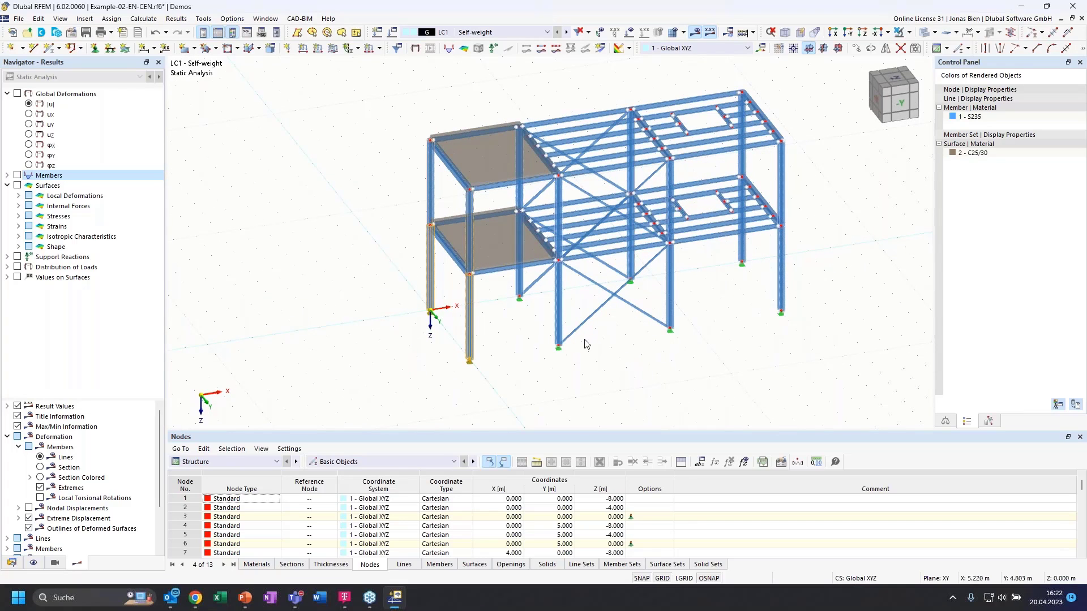
scroll(598, 349, "up", 1)
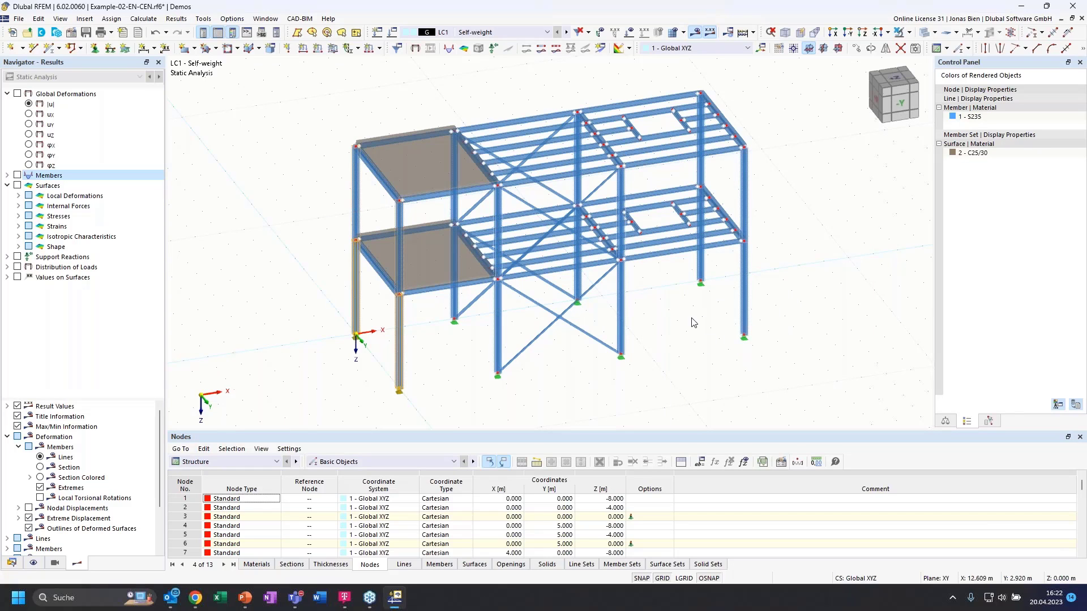
- Examine the support at the base of the far end column up close, clear the selection, and return to the full model view
scroll(731, 334, "up", 5)
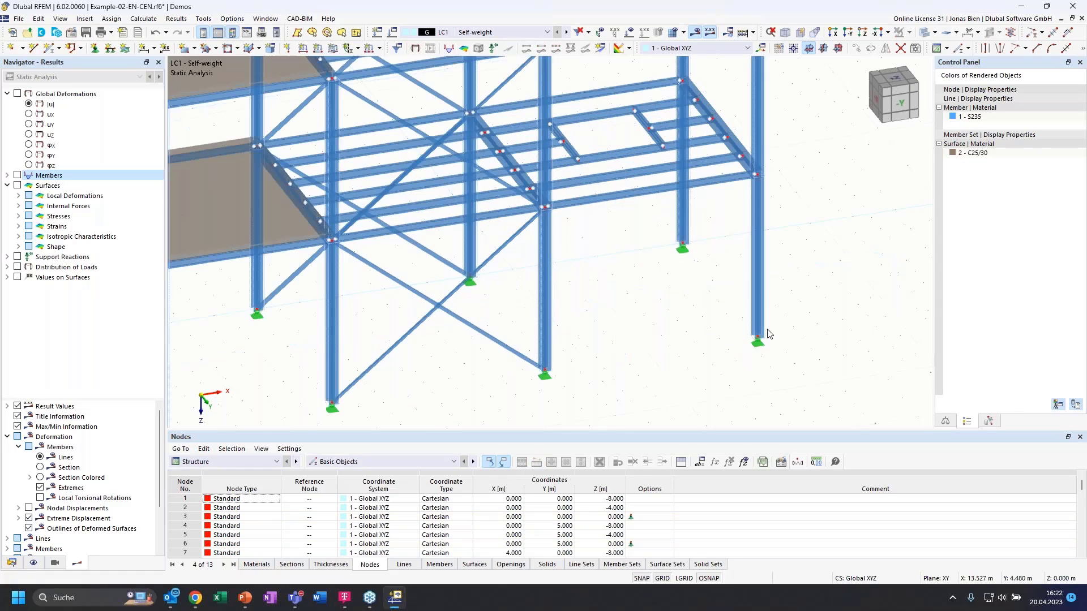
scroll(782, 340, "up", 2)
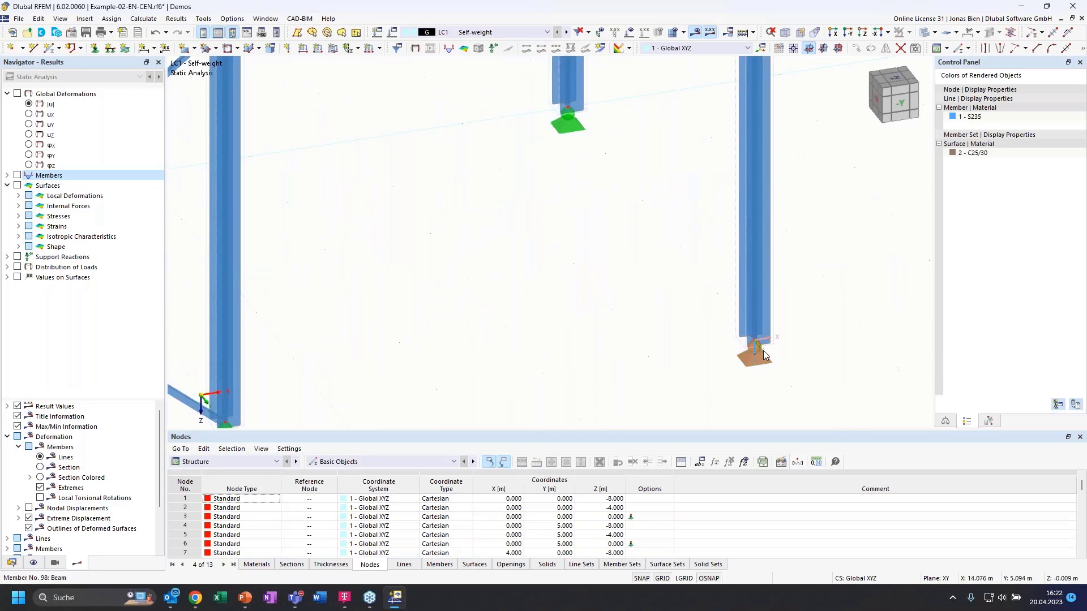
left_click(755, 343)
scroll(628, 272, "down", 5)
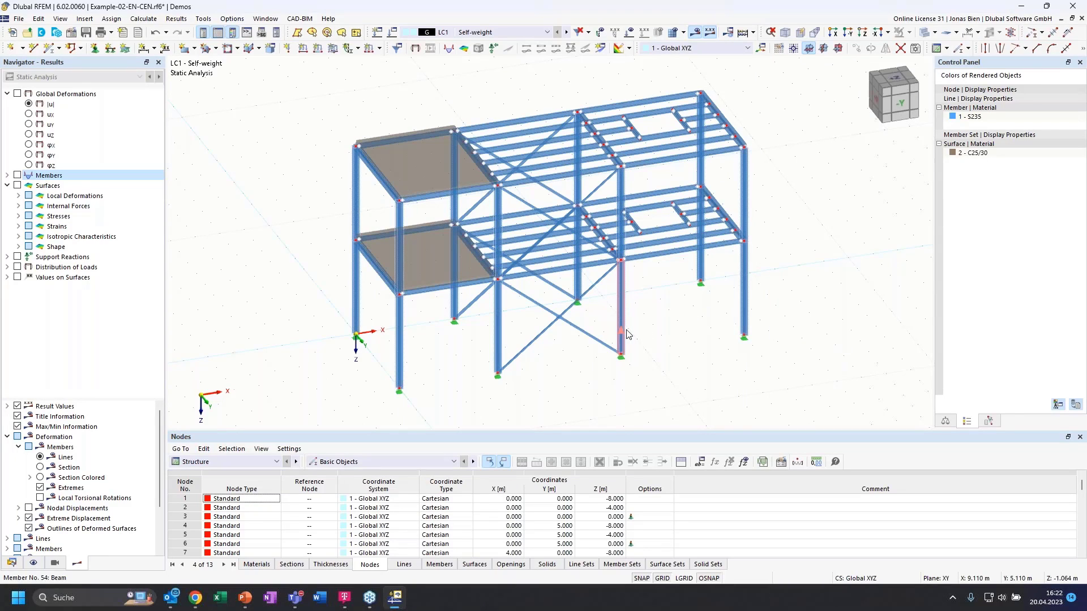
left_click_drag(793, 368, 681, 277)
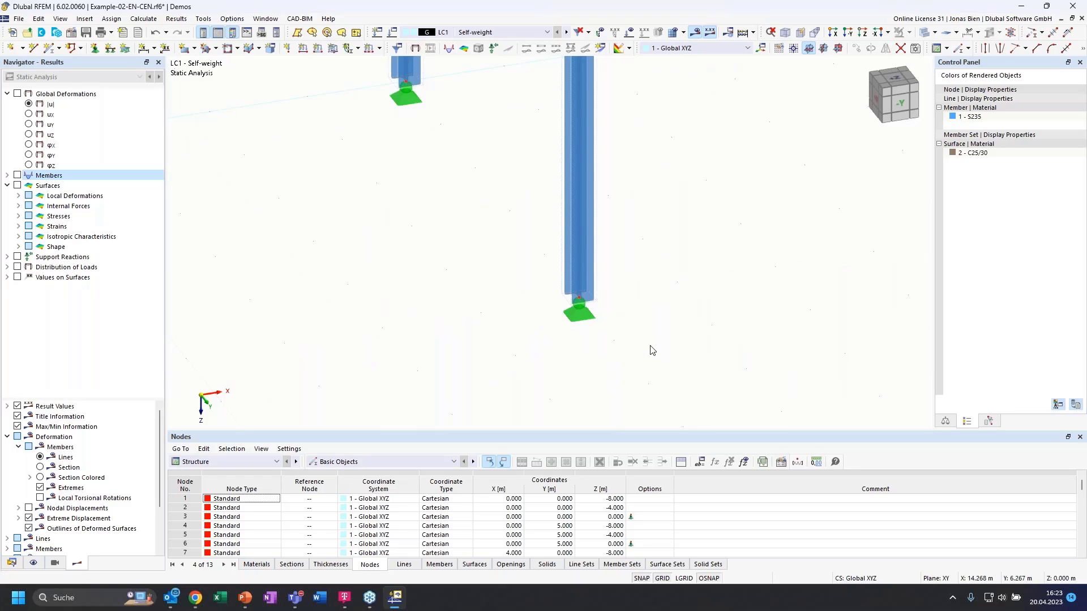
left_click_drag(670, 363, 445, 216)
middle_click(526, 246)
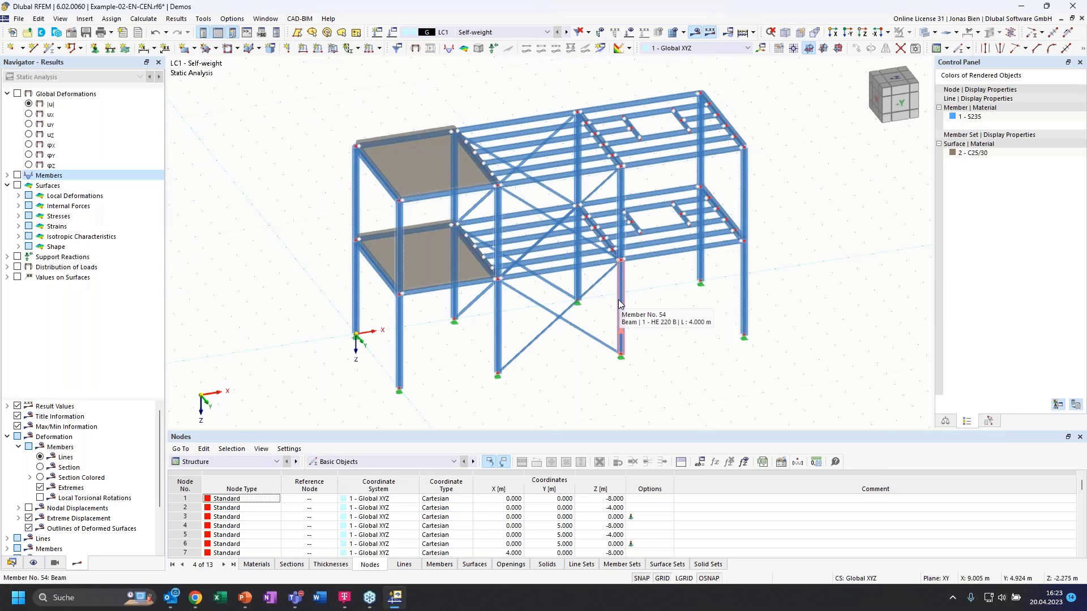
- Examine the context commands for the empty workspace and those for the line and member of lower column No. 54
right_click(688, 324)
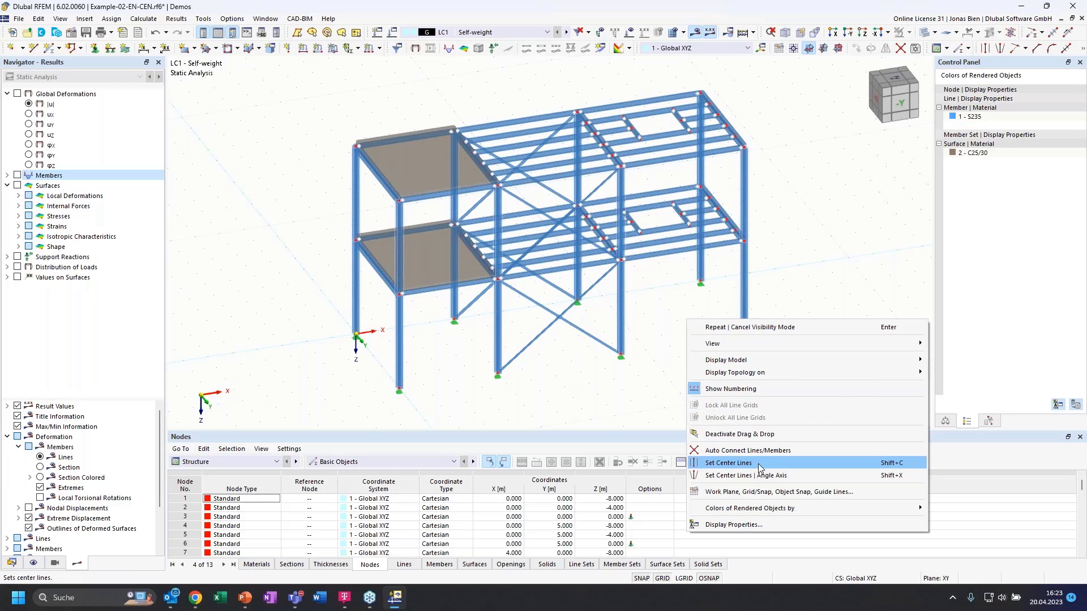
left_click(638, 310)
right_click(621, 304)
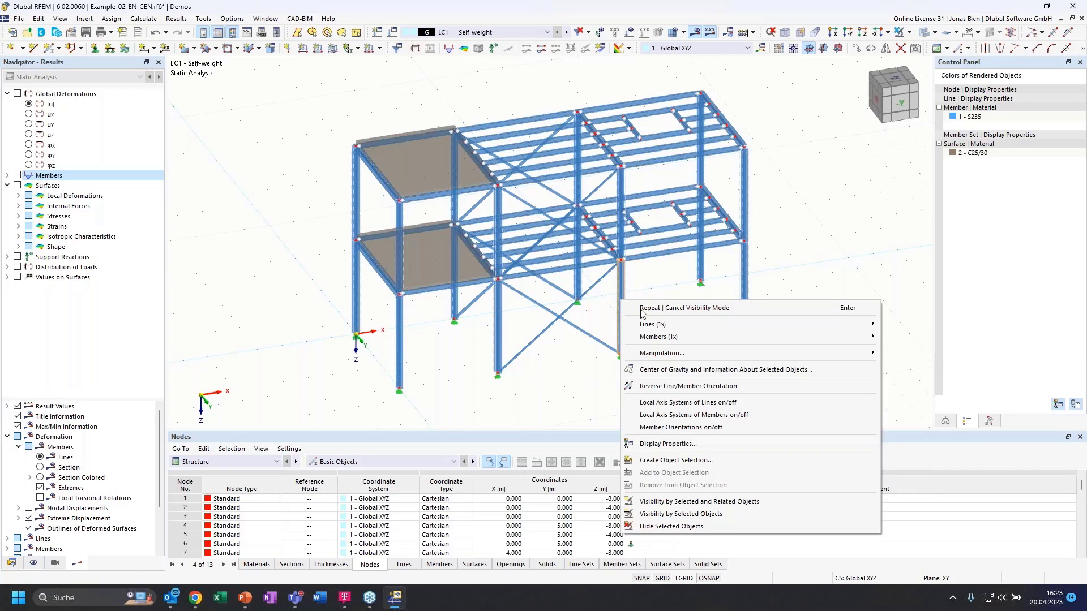
mouse_move(651, 327)
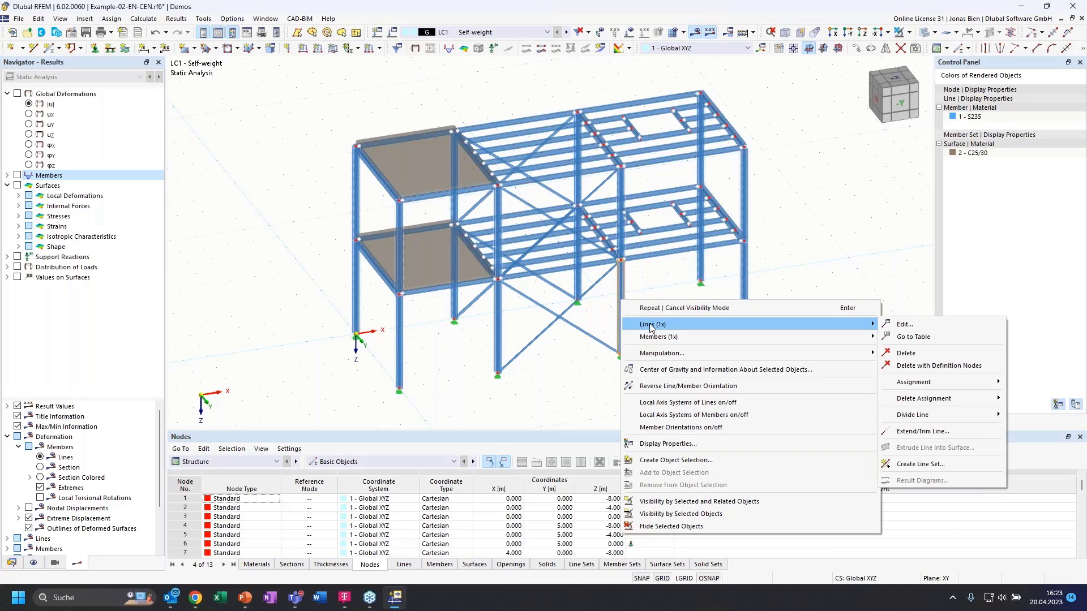
left_click(508, 392)
- Enlarge the displayed nodal support symbols slightly, using the support at the base of the braced front column
left_click(500, 380)
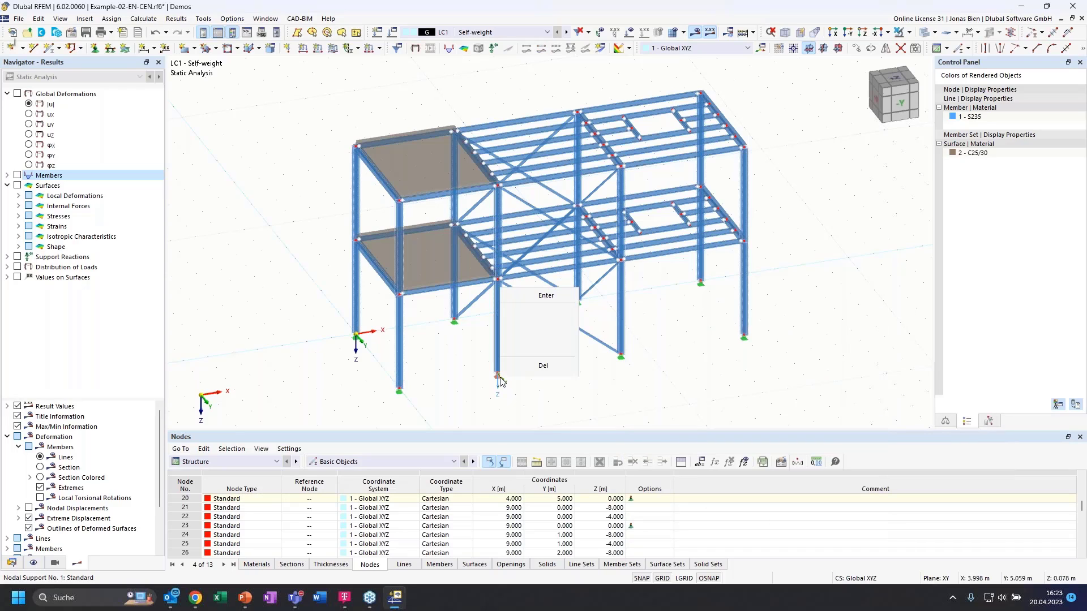
right_click(500, 379)
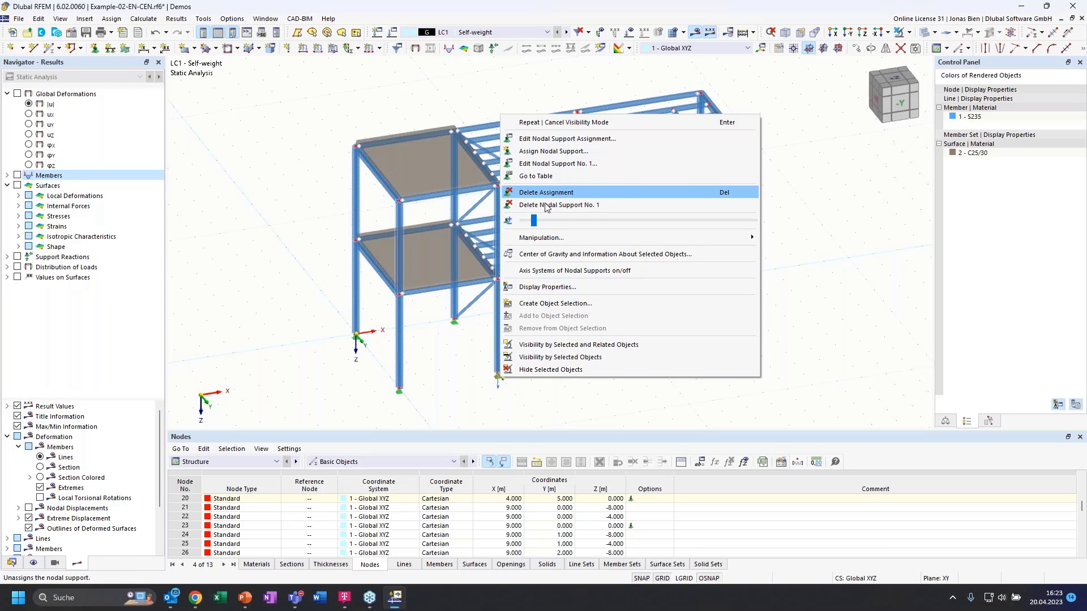
left_click_drag(537, 220, 561, 225)
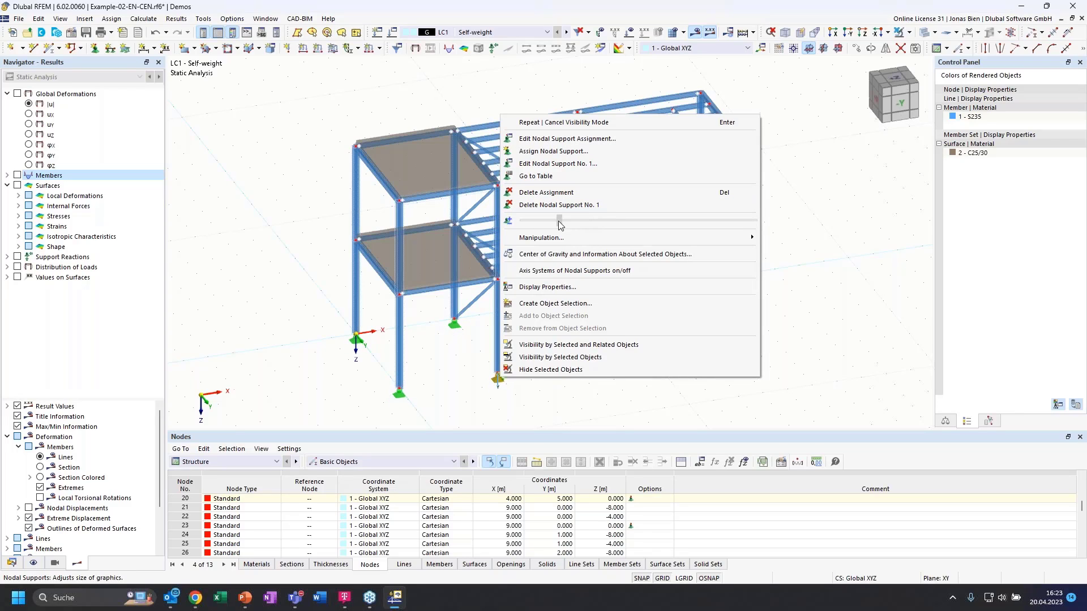
left_click(508, 384)
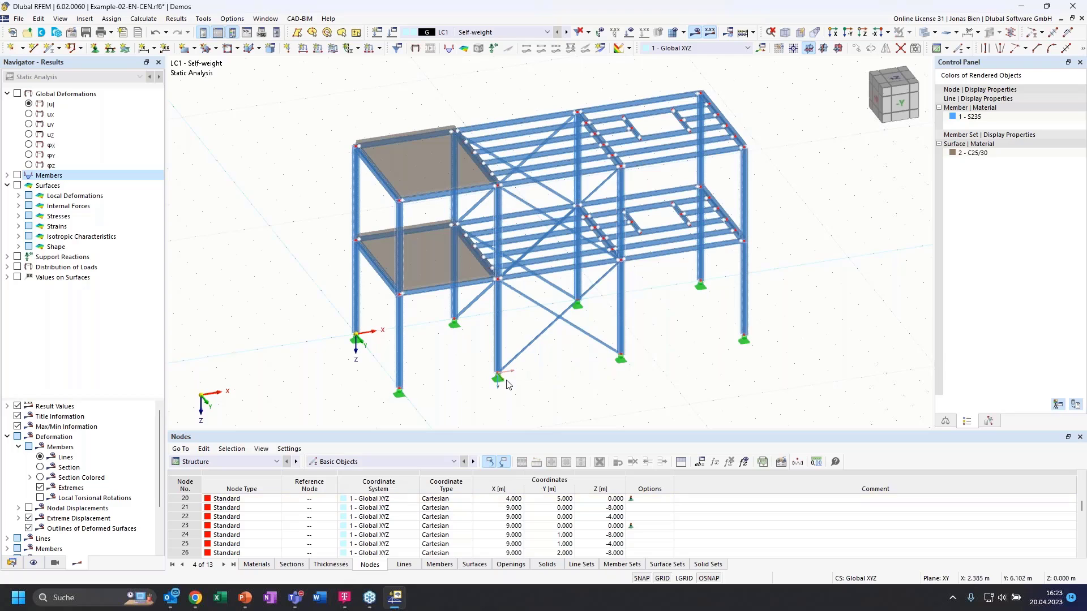
scroll(507, 384, "up", 3)
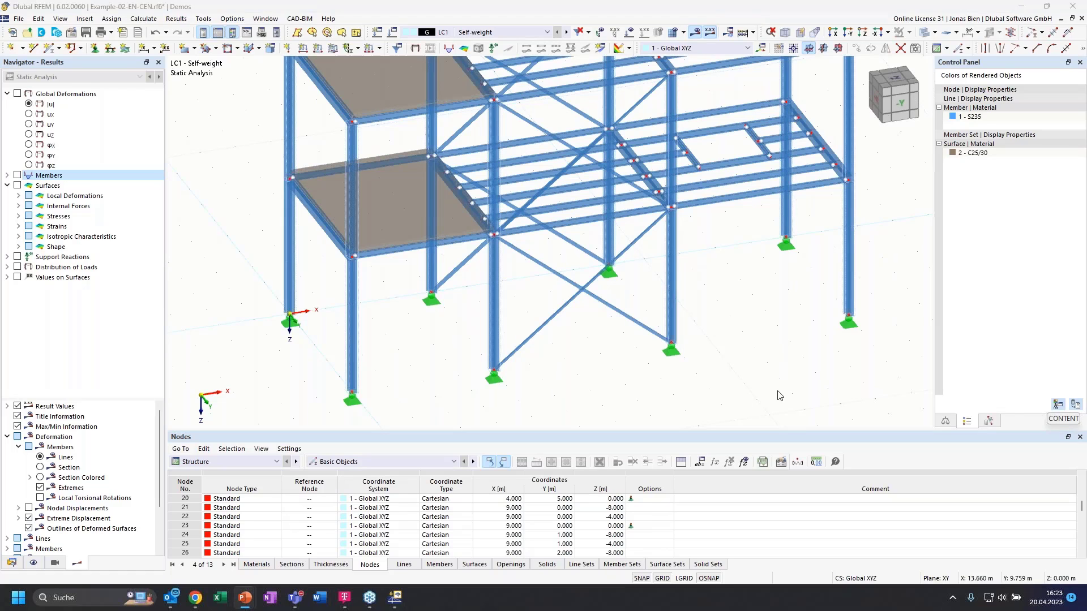
left_click(512, 369)
scroll(512, 369, "down", 1)
scroll(771, 353, "down", 2)
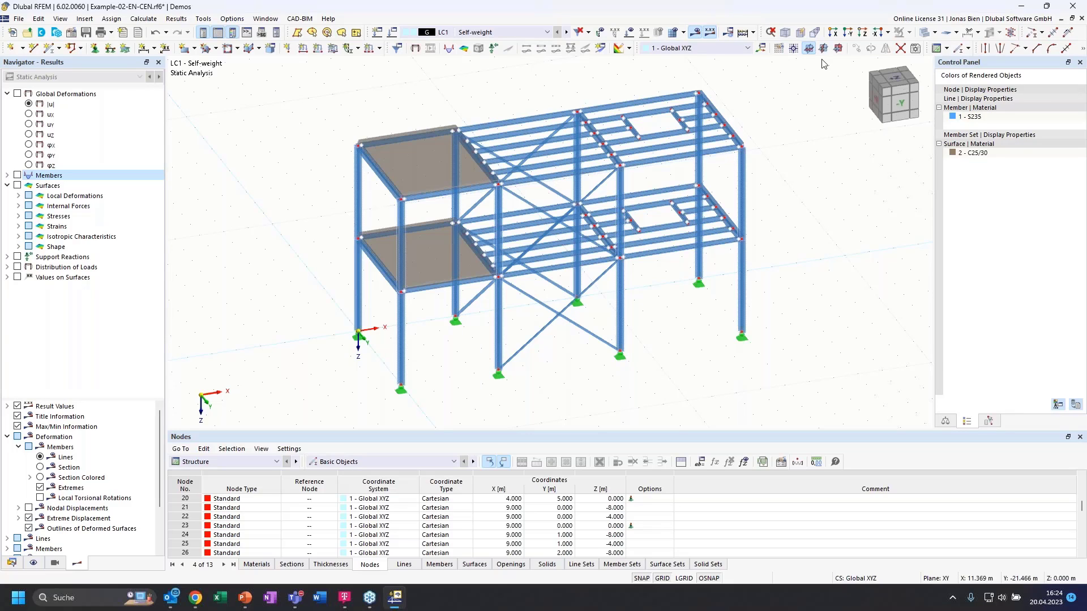
- Review the File commands available for customizing the menus and toolbars, leaving the customization unchanged
right_click(405, 50)
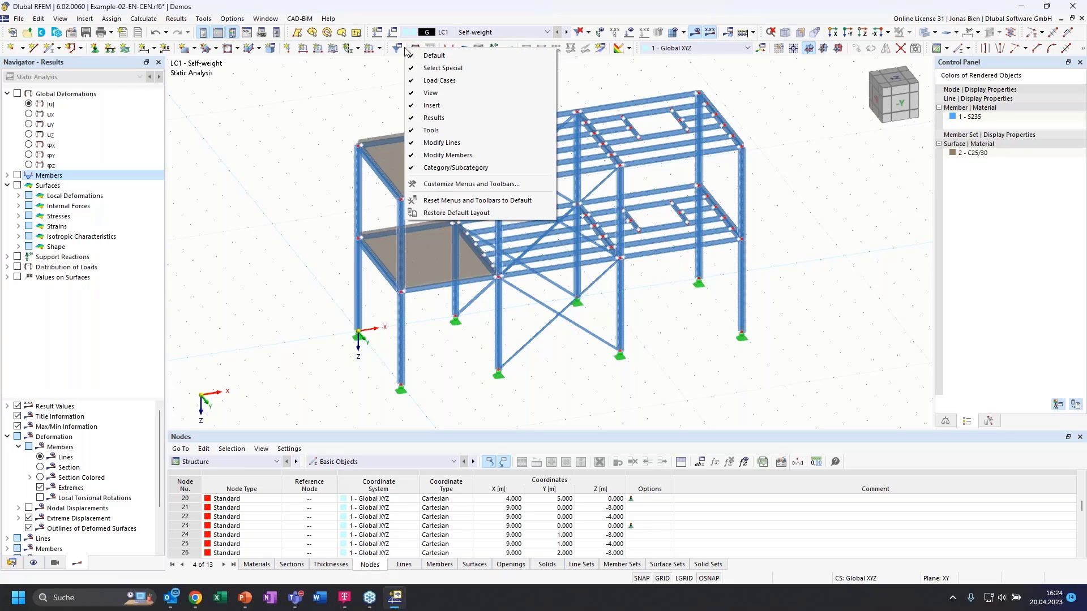
left_click(470, 184)
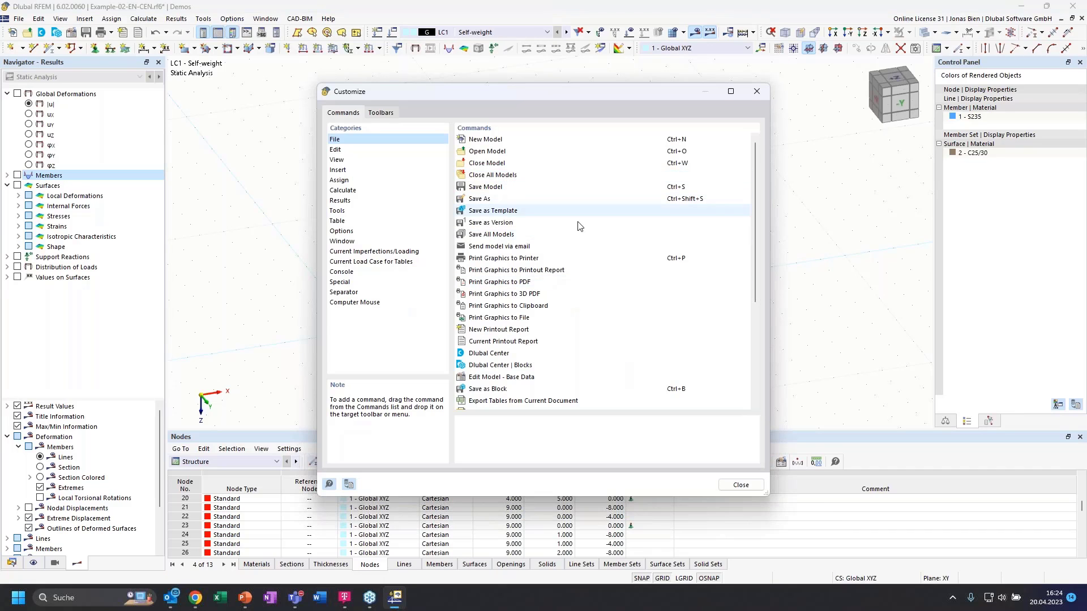
scroll(650, 304, "down", 5)
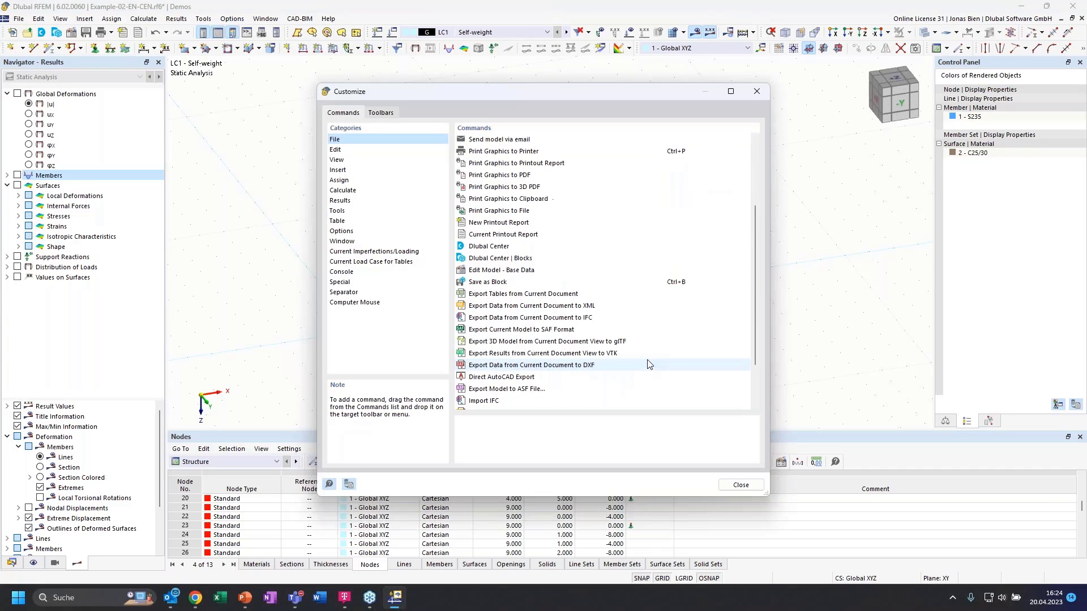
scroll(647, 289, "up", 5)
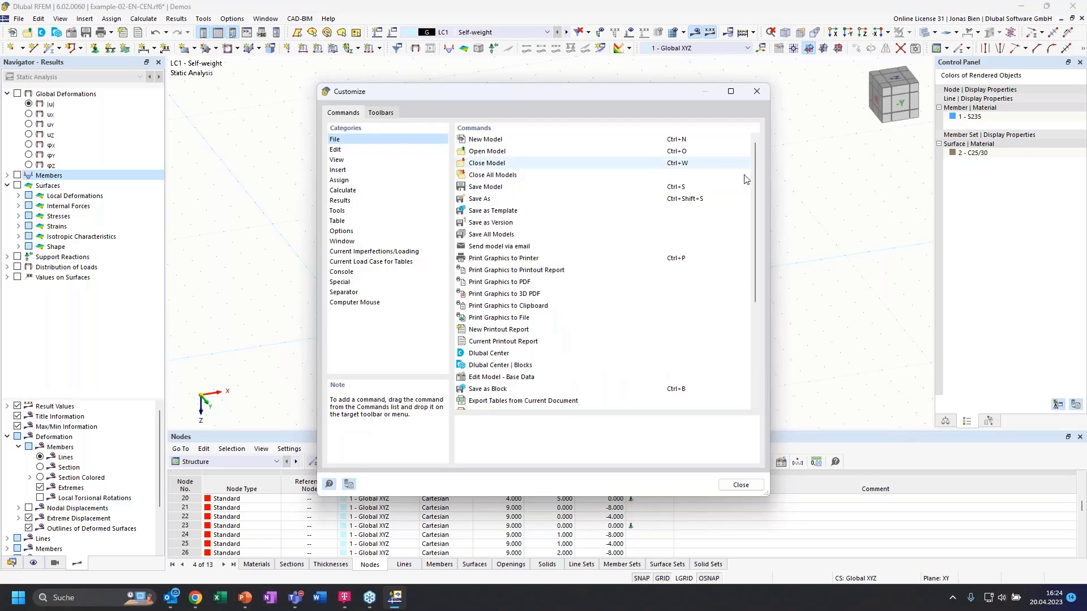
left_click(755, 93)
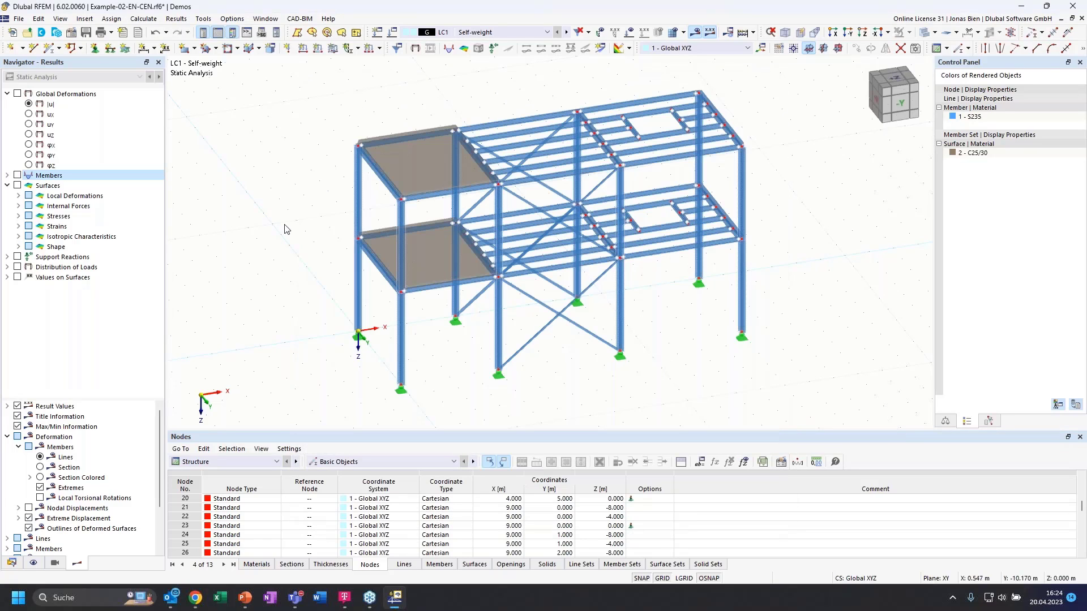
- Show the model data tree and close the Example-02-EN-CEN model without saving its changes
left_click(11, 563)
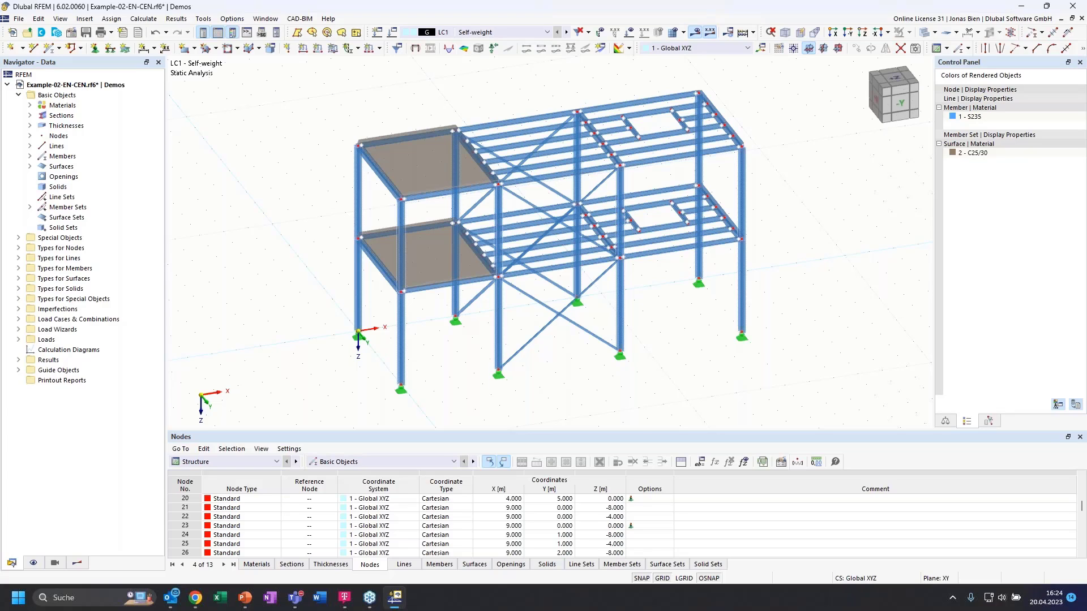
key("alt+Tab")
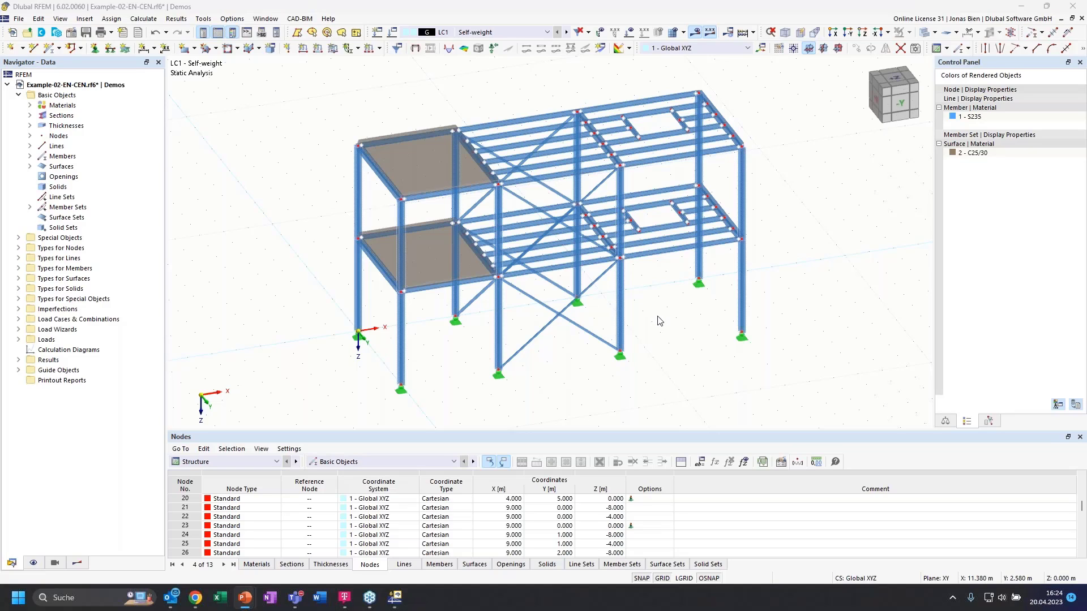
right_click(85, 88)
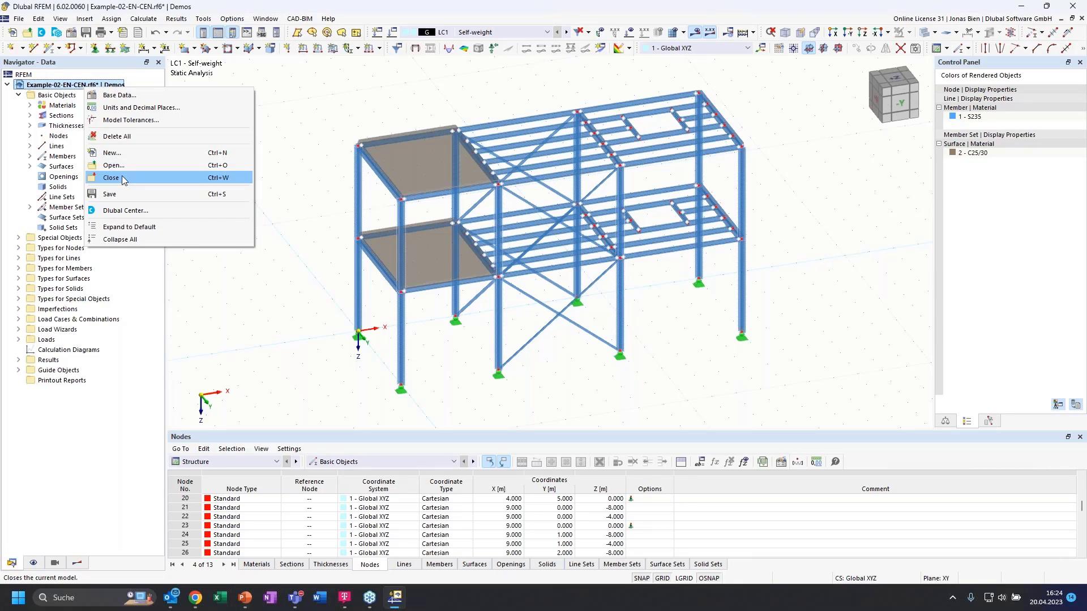
left_click(112, 178)
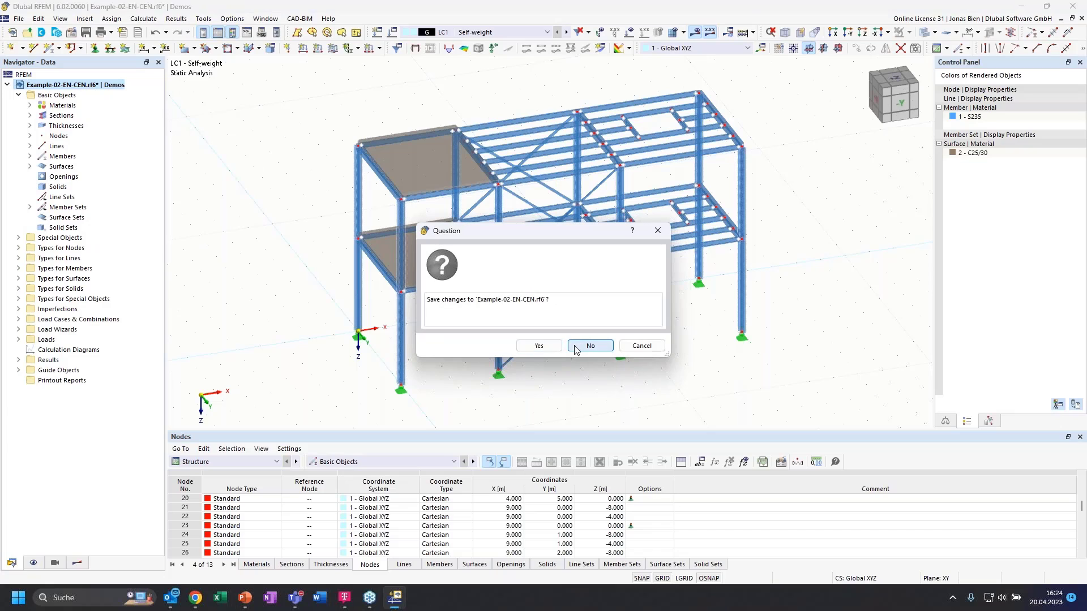
key("Return")
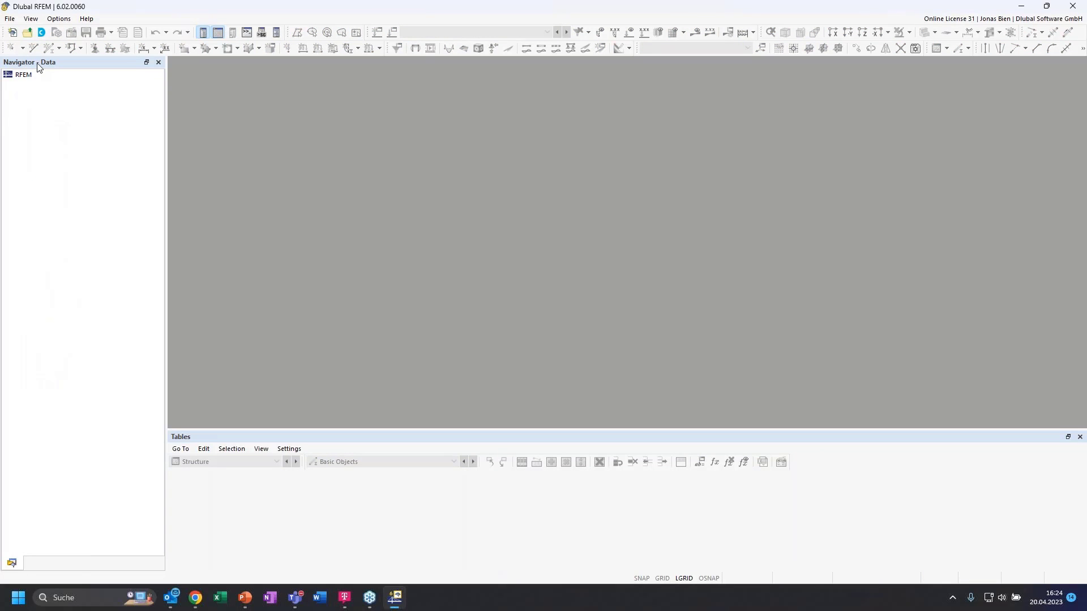
- Start a new model named "Single span beam" in the Schulungen project, with model type 2D | XZ | Plane Stress
left_click(10, 19)
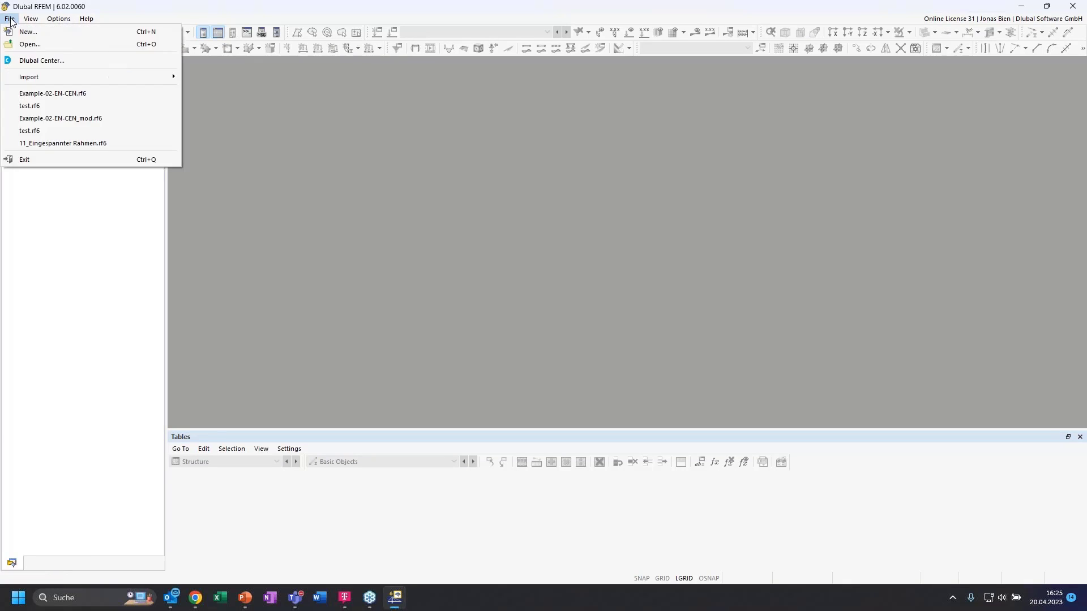
left_click(28, 35)
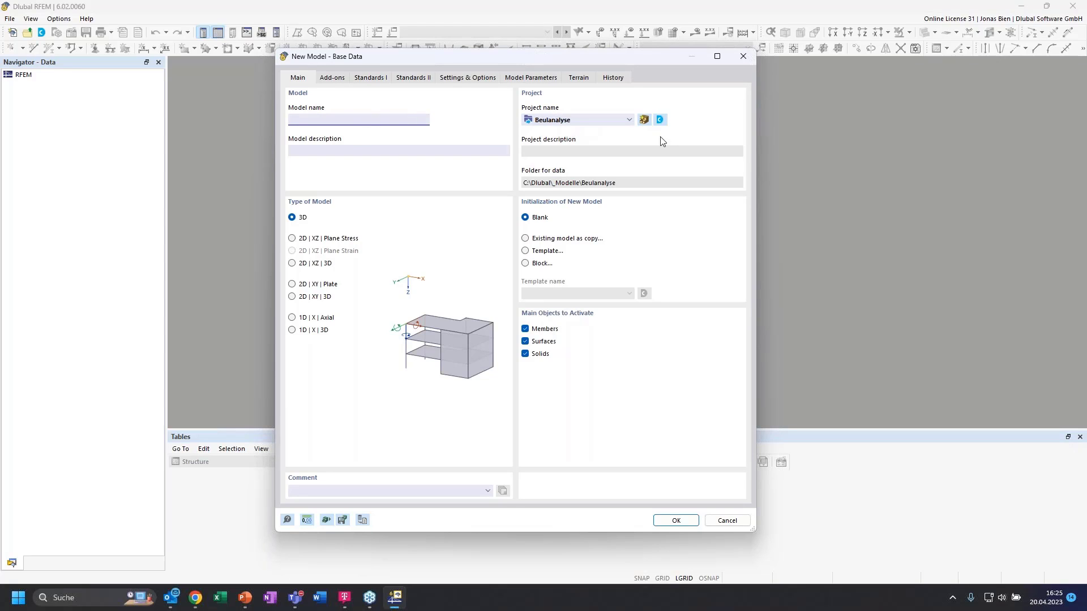
left_click(614, 122)
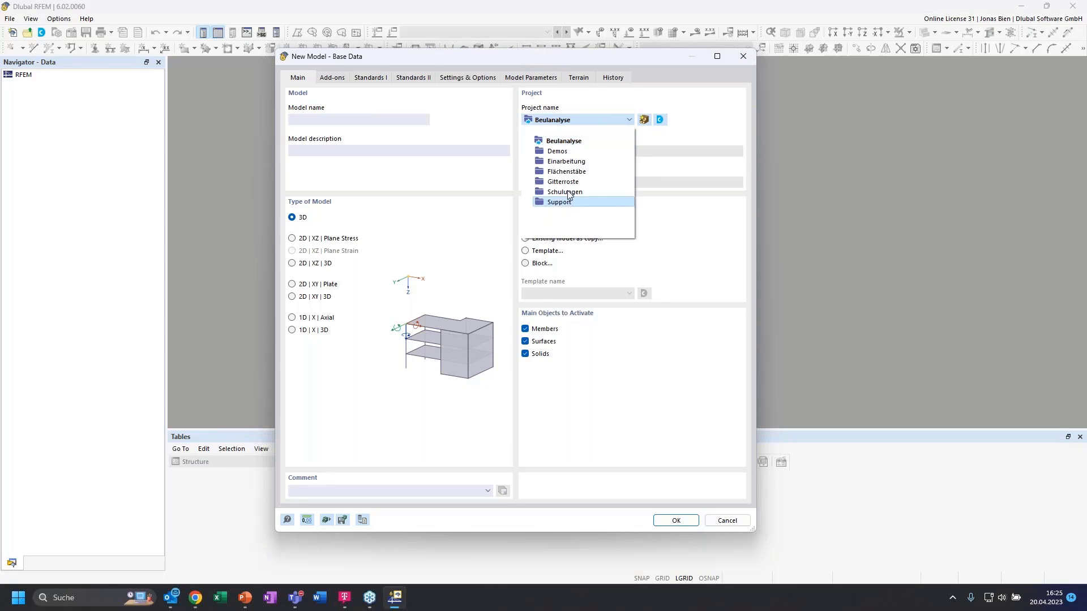
left_click(568, 192)
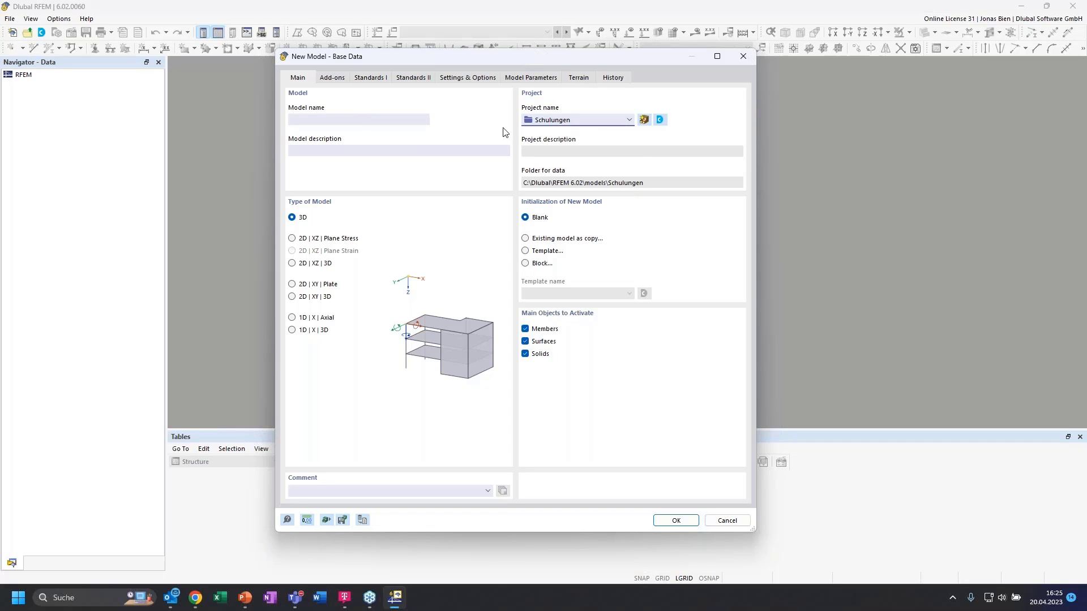
left_click(295, 116)
type("Single span ")
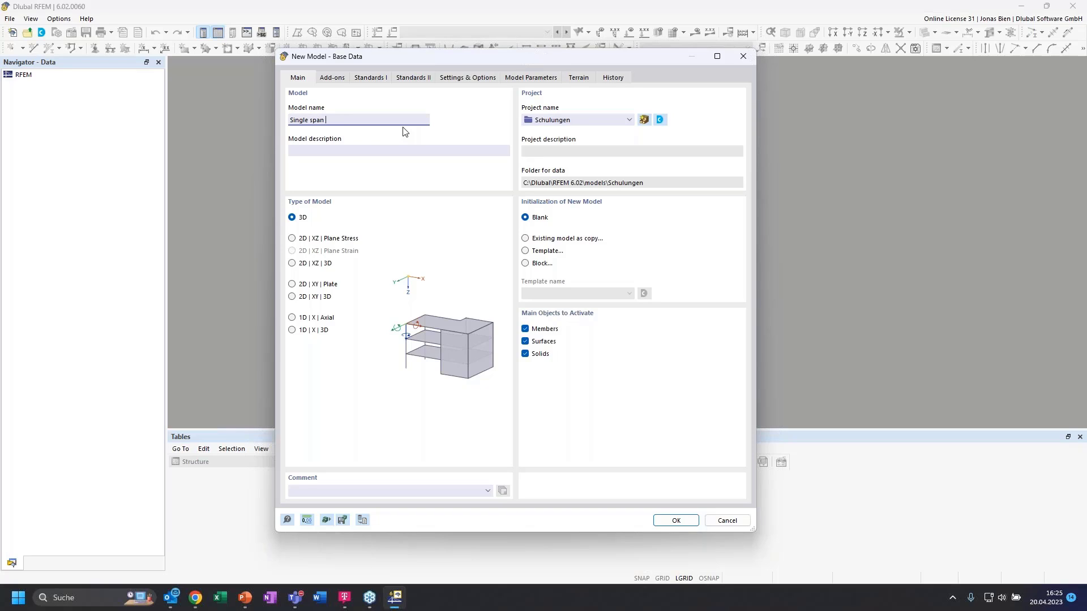
type("beam")
left_click(292, 238)
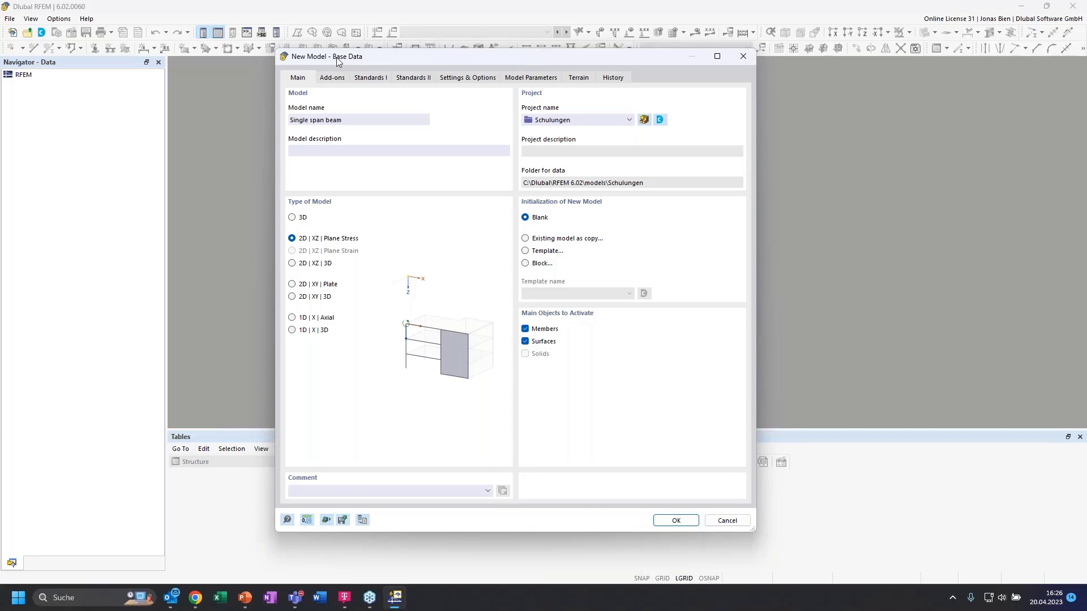
- Deactivate the combination wizard and classification and the load wizards, and create the model with these base data
left_click_drag(337, 57, 319, 56)
left_click(318, 80)
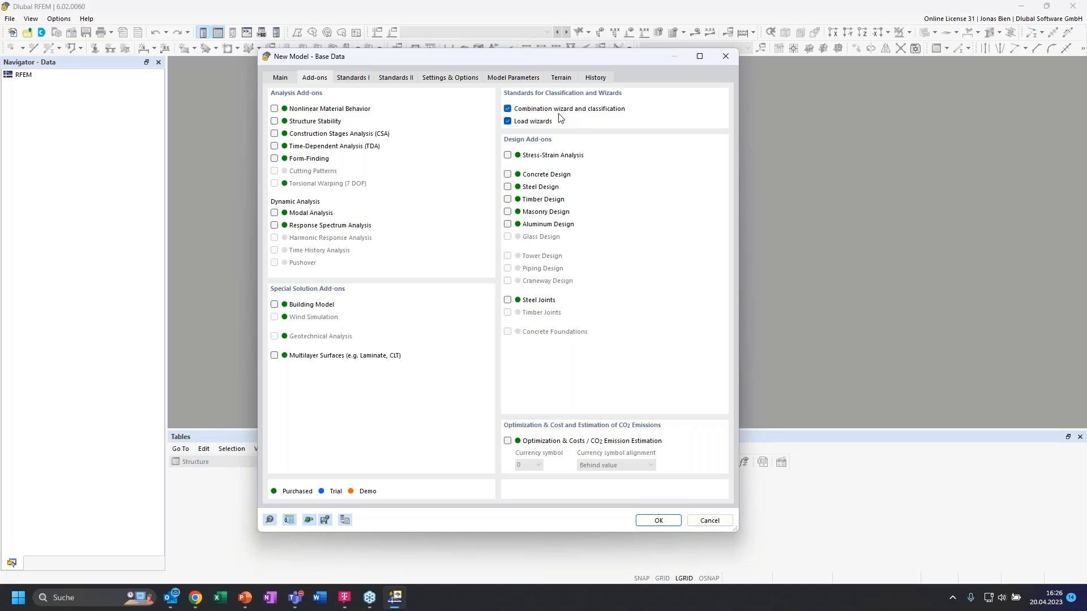
left_click(508, 109)
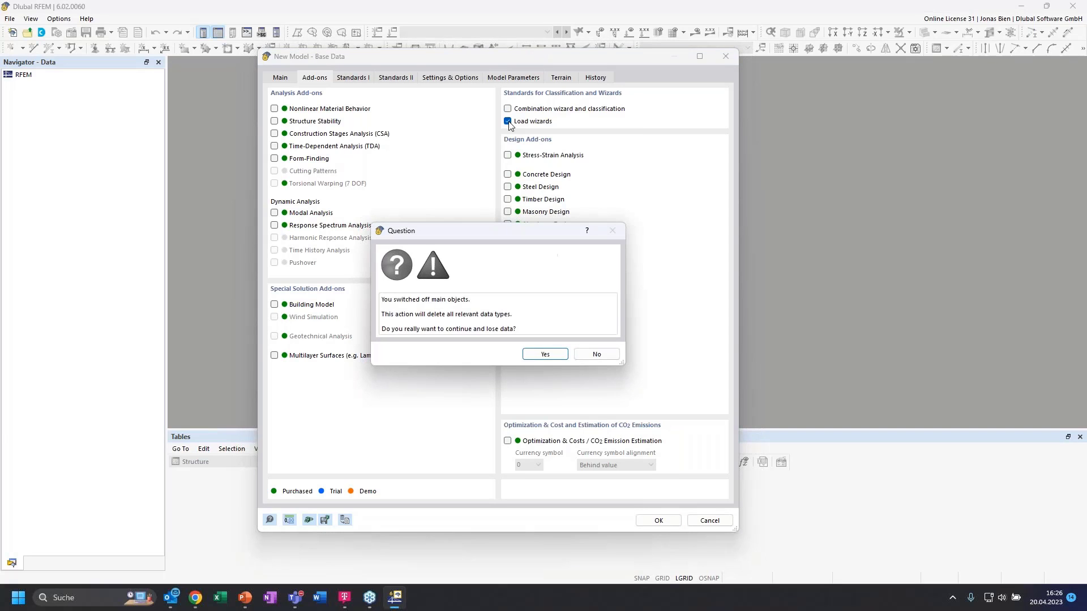
left_click(544, 357)
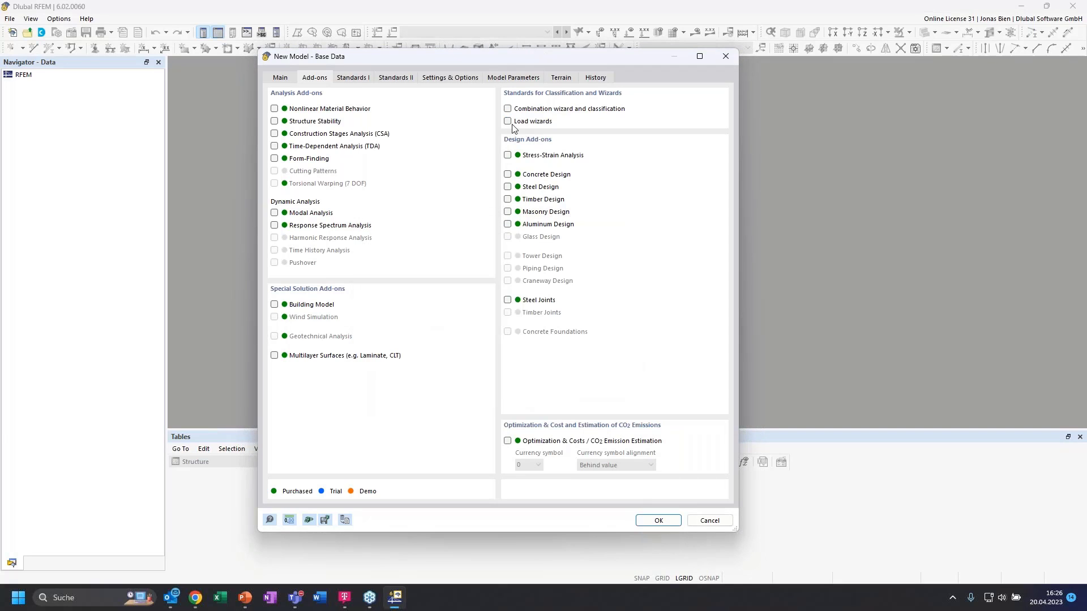
left_click(280, 79)
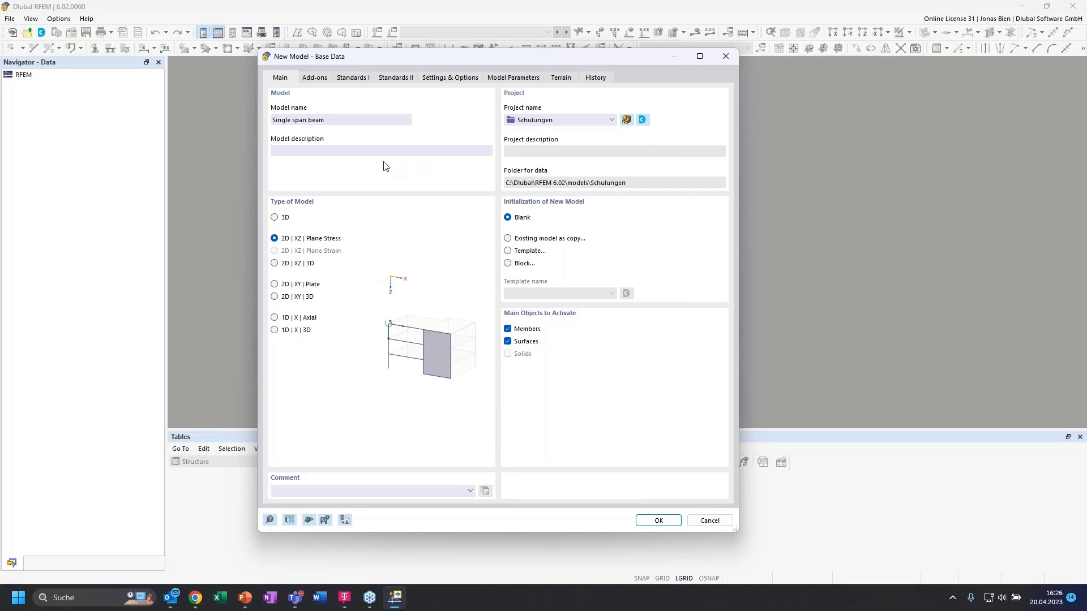
left_click(656, 520)
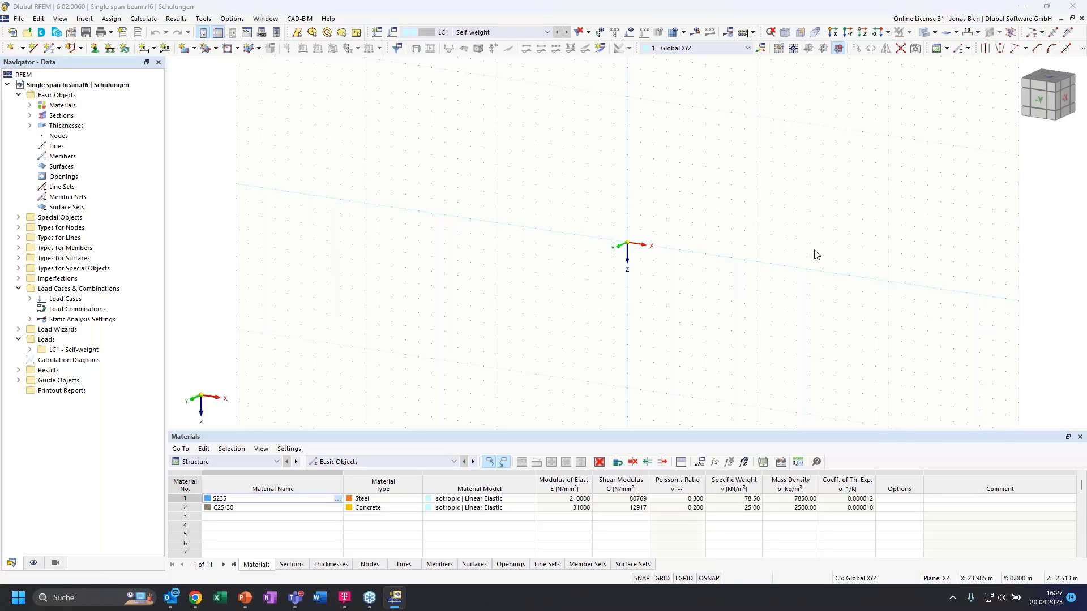
key("alt+Tab")
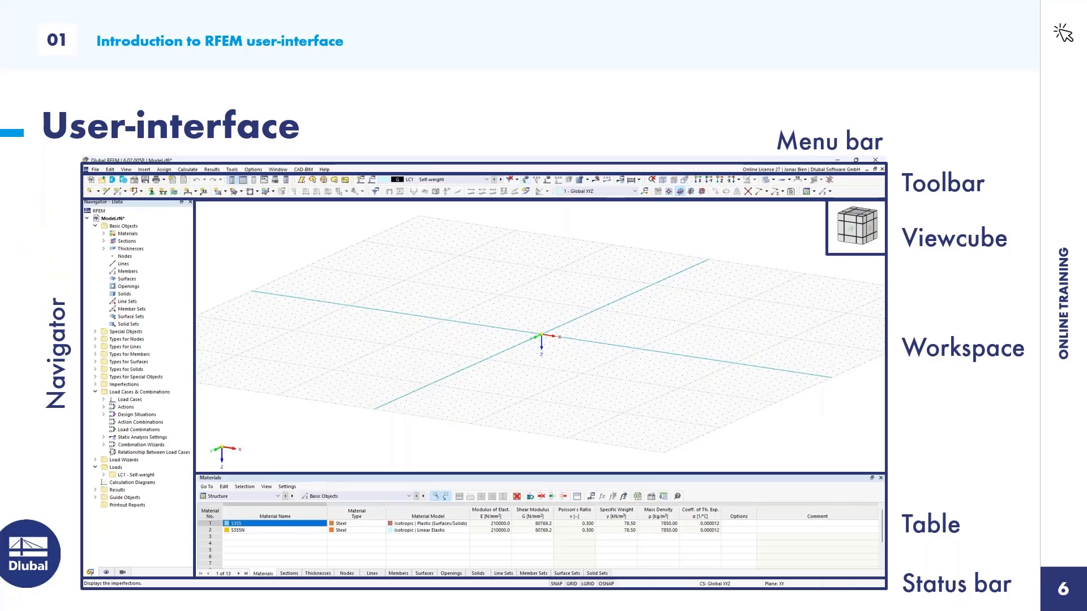
key("Right")
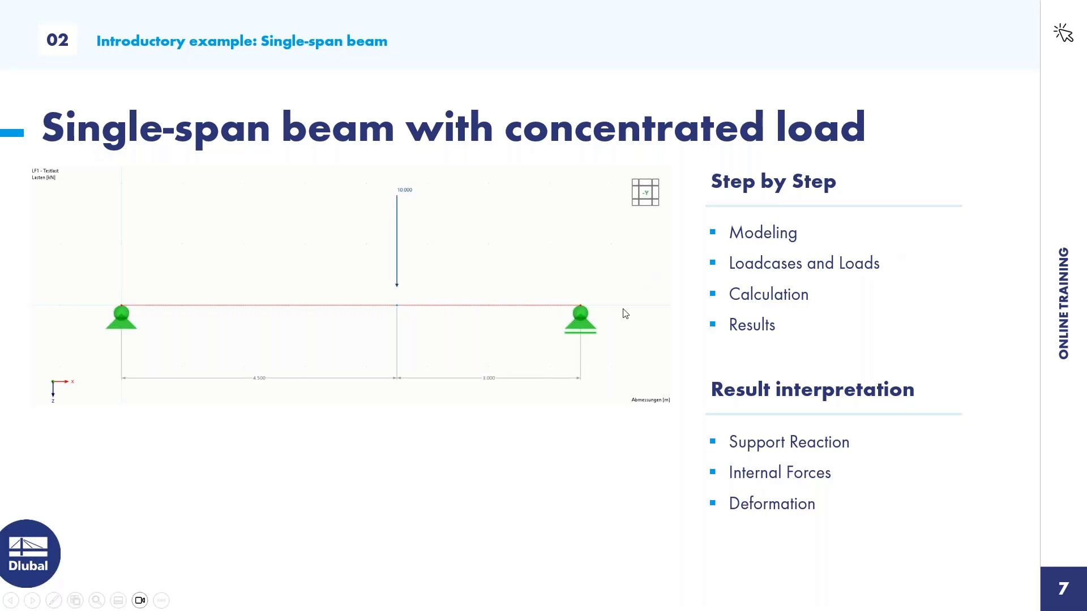
key("alt+Tab")
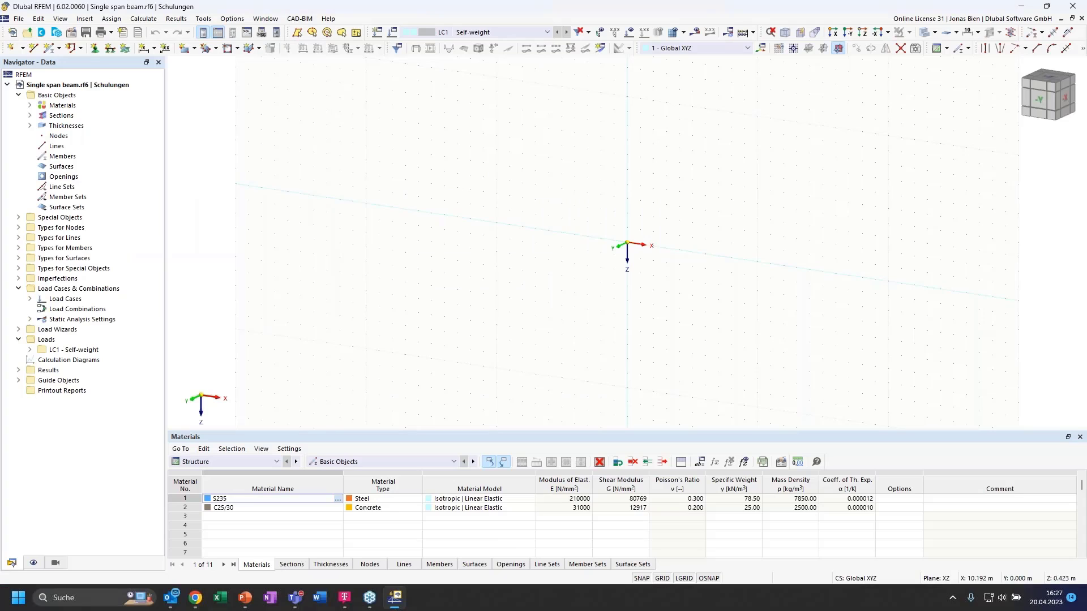
- Show the workspace in the -Y direction and delete all basic objects from the new model
left_click(1036, 105)
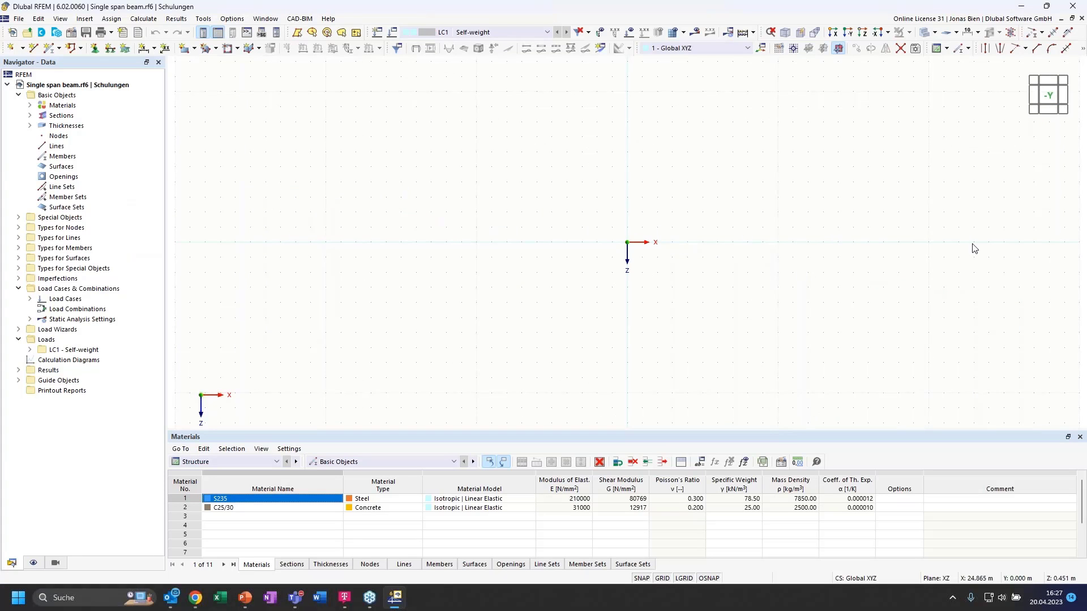
middle_click_drag(823, 218, 633, 174)
right_click(73, 96)
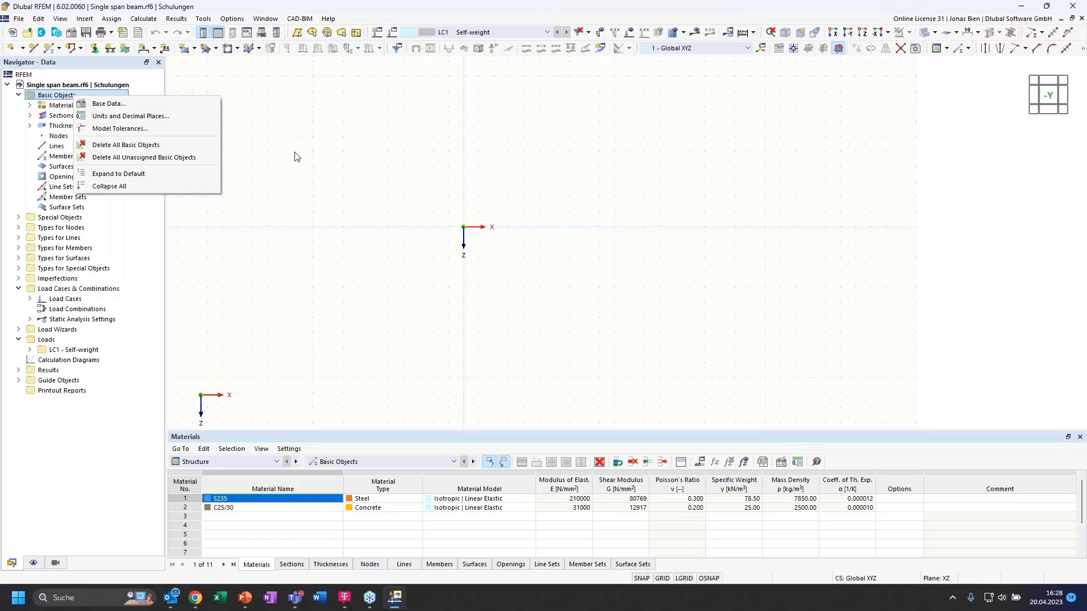
left_click(64, 95)
right_click(55, 94)
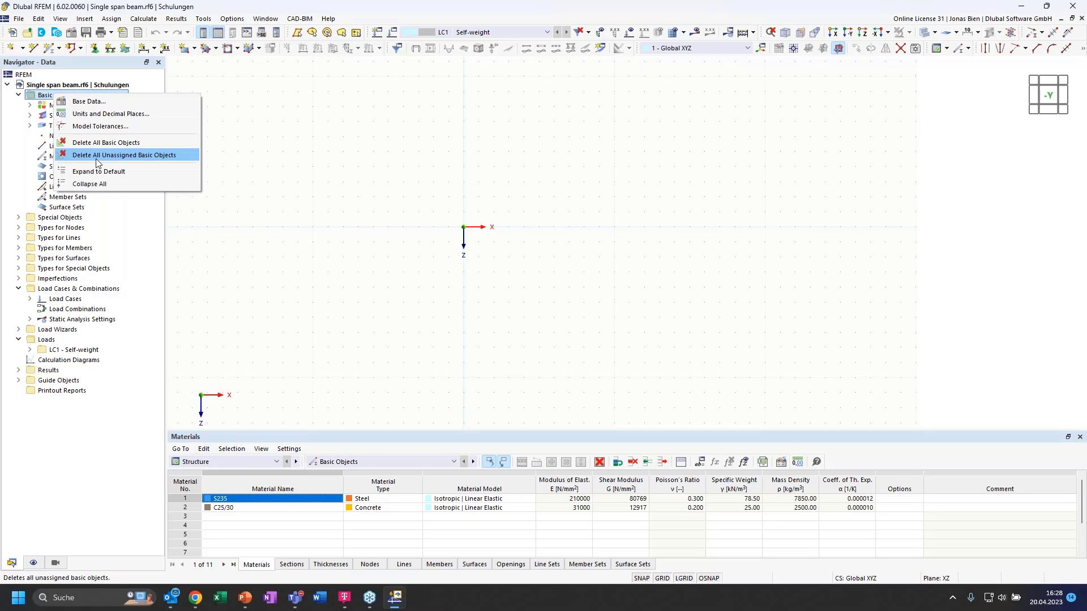
left_click(107, 146)
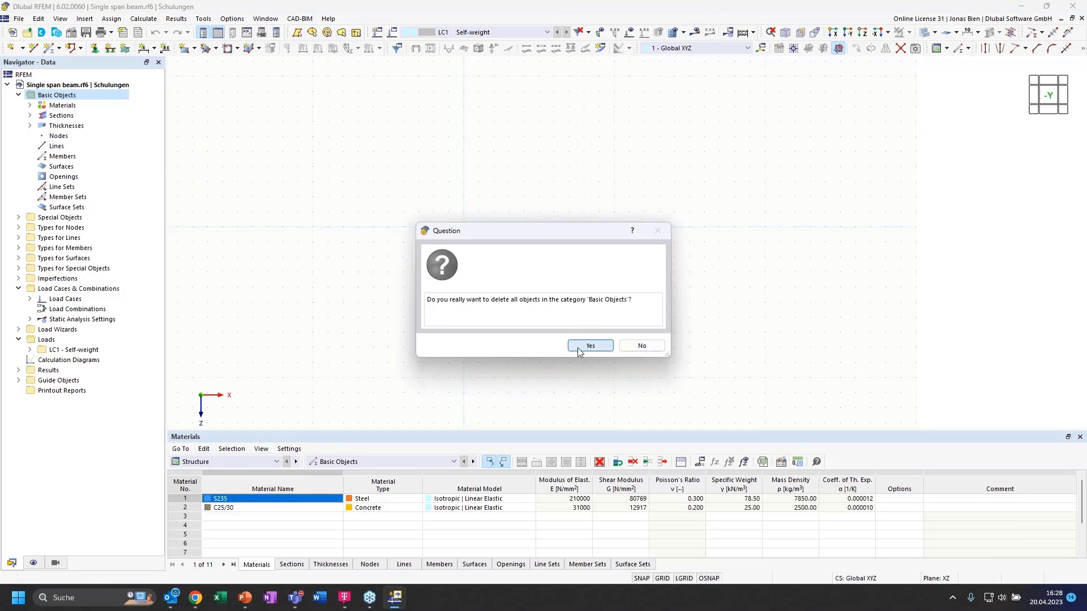
left_click(583, 351)
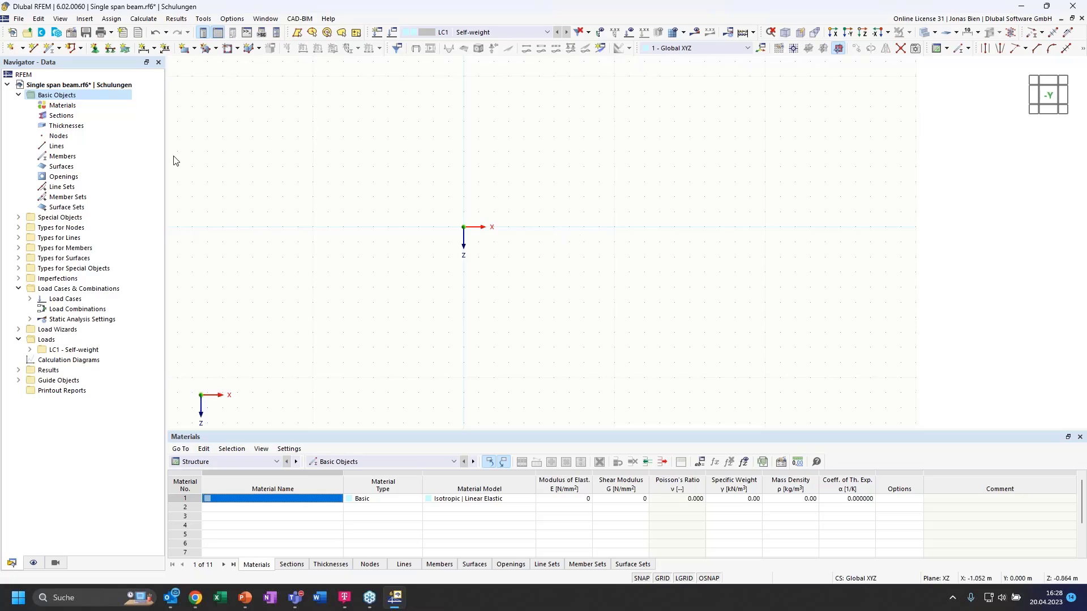
- Create the first node at the coordinate system origin with X = 0 m and Z = 0 m
left_click(14, 50)
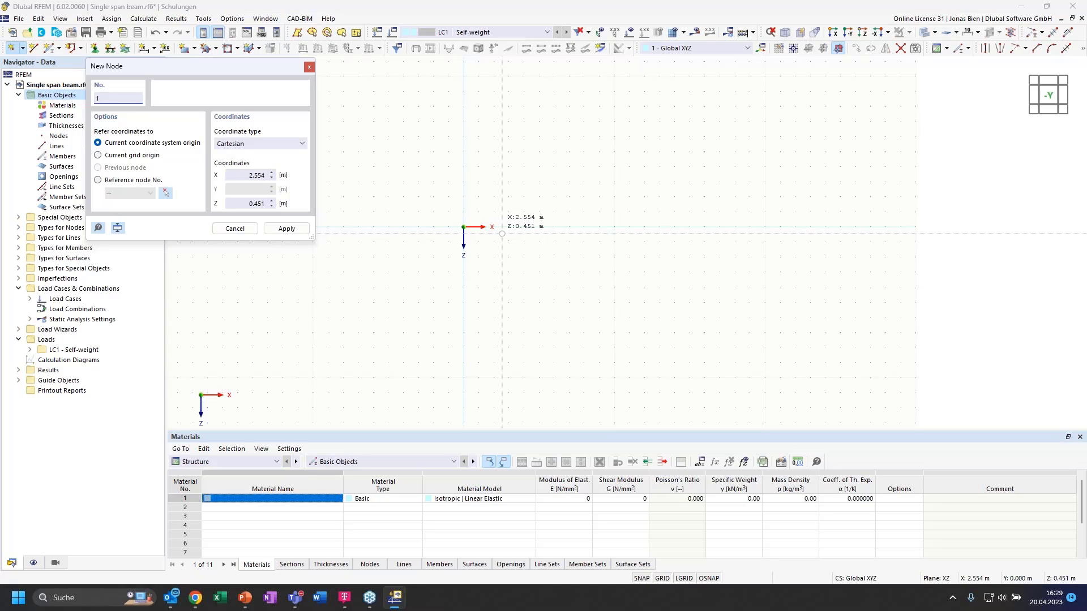
scroll(501, 232, "up", 2)
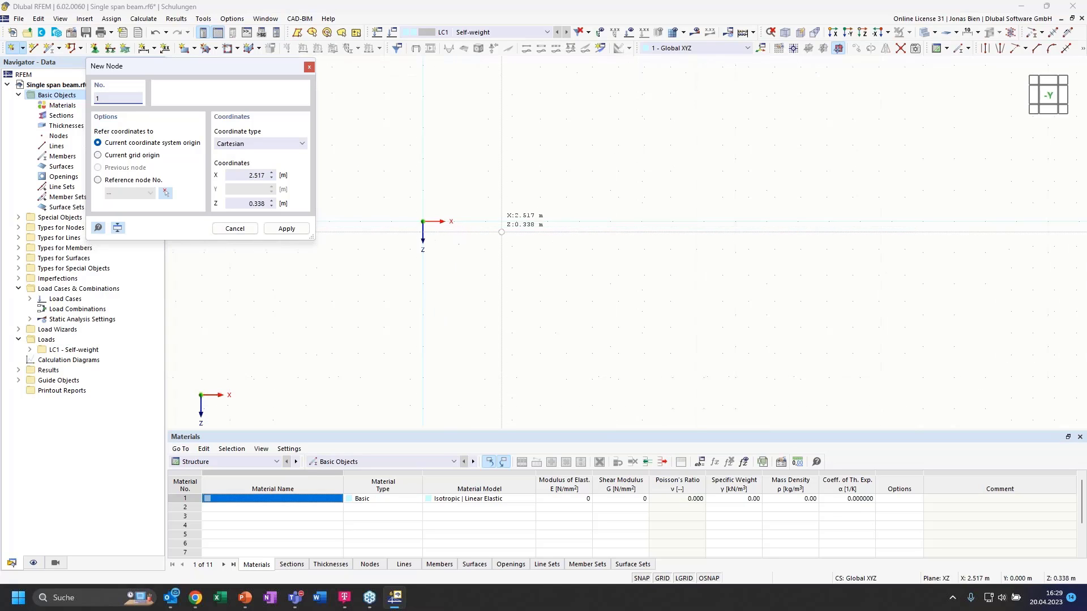
scroll(502, 232, "up", 2)
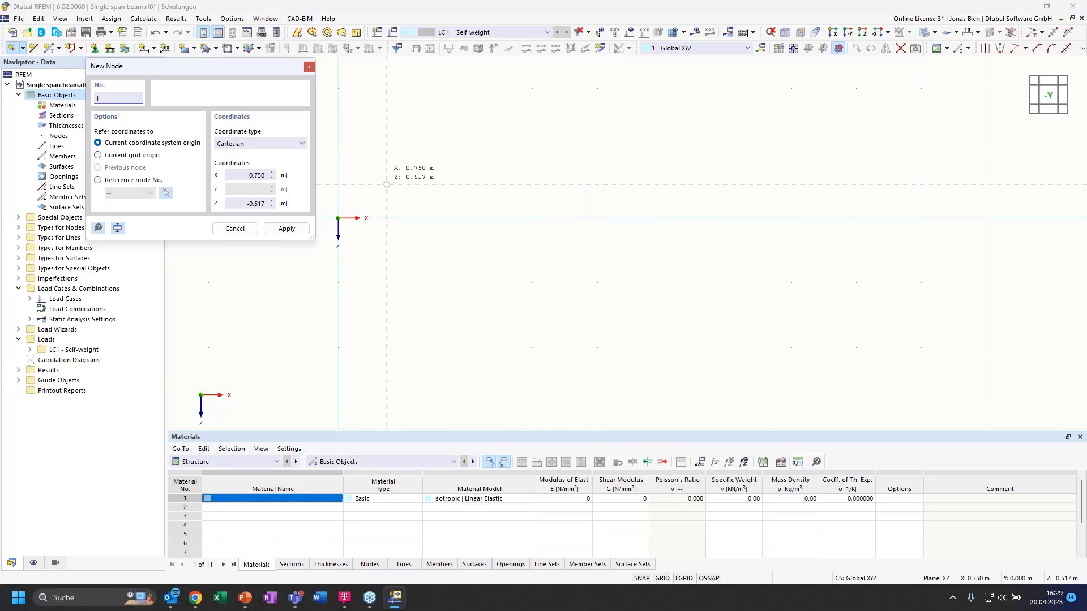
left_click_drag(242, 174, 282, 175)
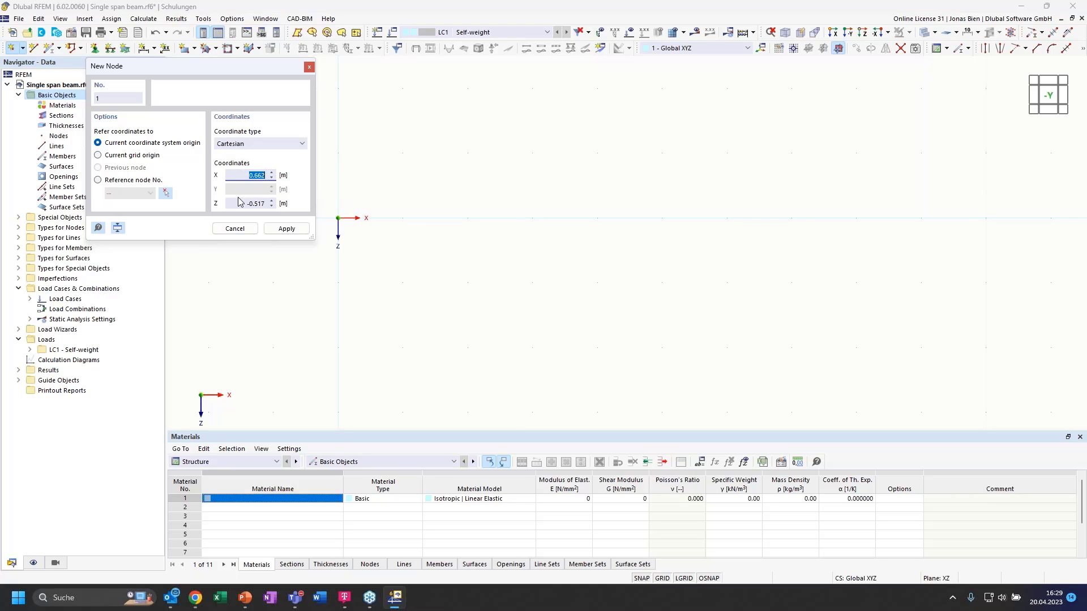
left_click_drag(242, 202, 274, 201)
type("0")
left_click(251, 176)
left_click(281, 230)
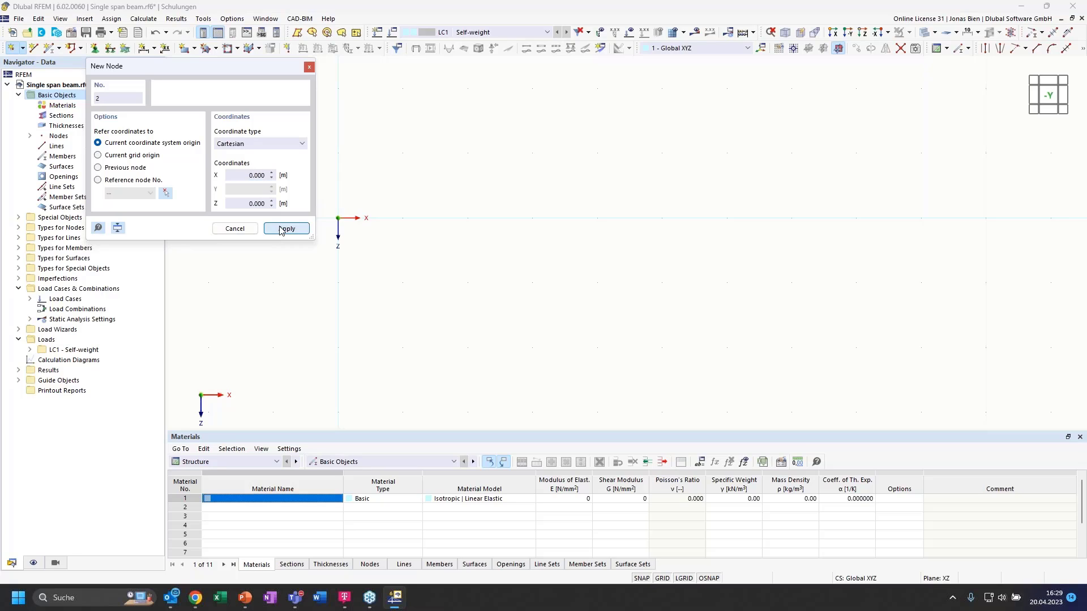
- Create the second node at X = 7.5 m and Z = 0 m, and keep the workspace in the -Y view
left_click(250, 176)
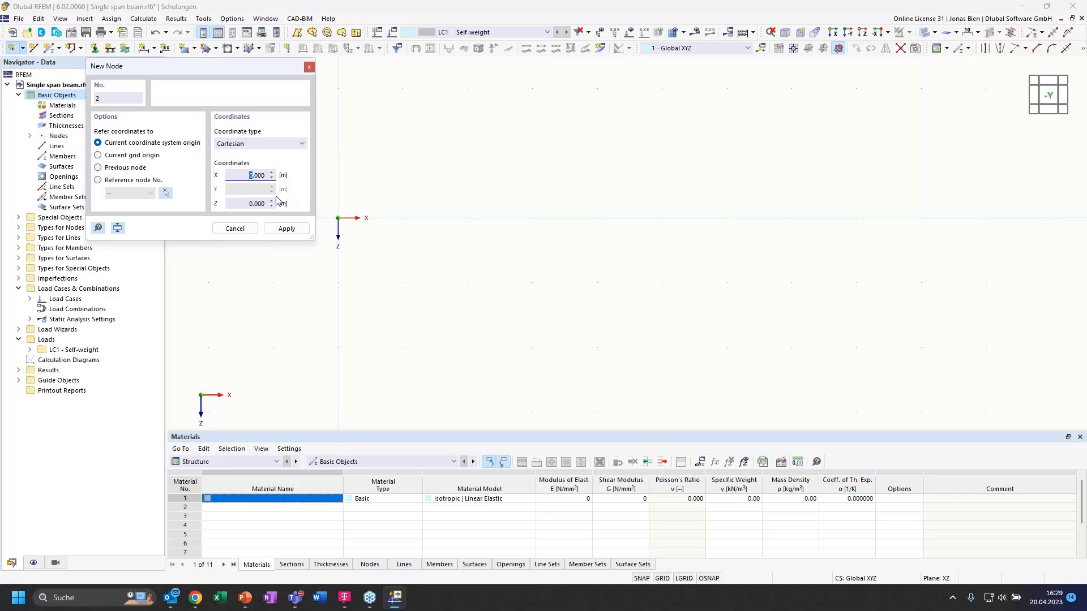
type("7.5")
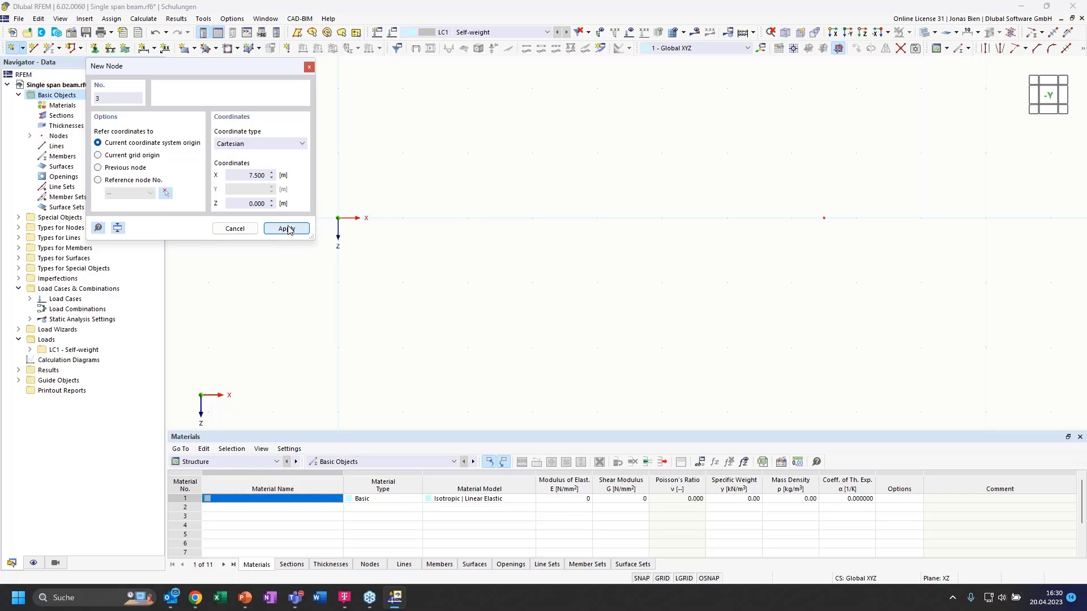
left_click(288, 228)
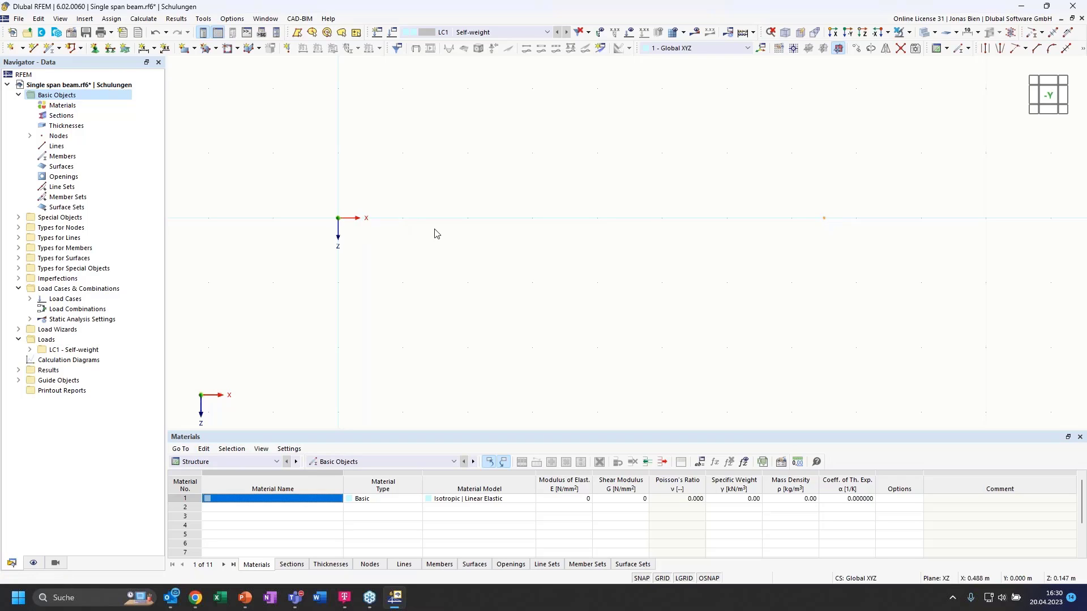
middle_click_drag(363, 246, 358, 247, "ctrl")
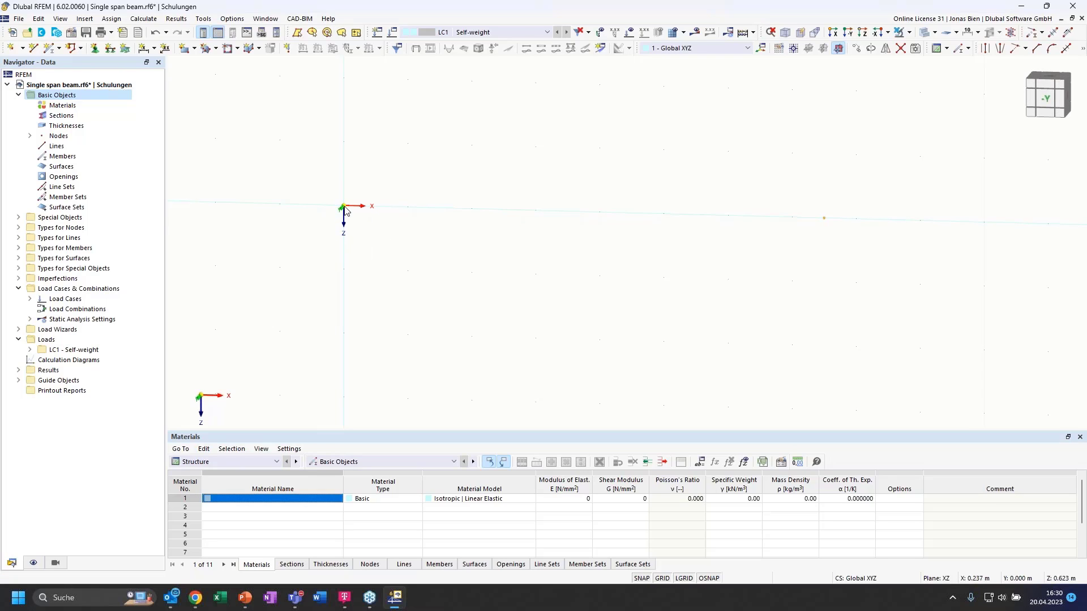
left_click(1045, 100)
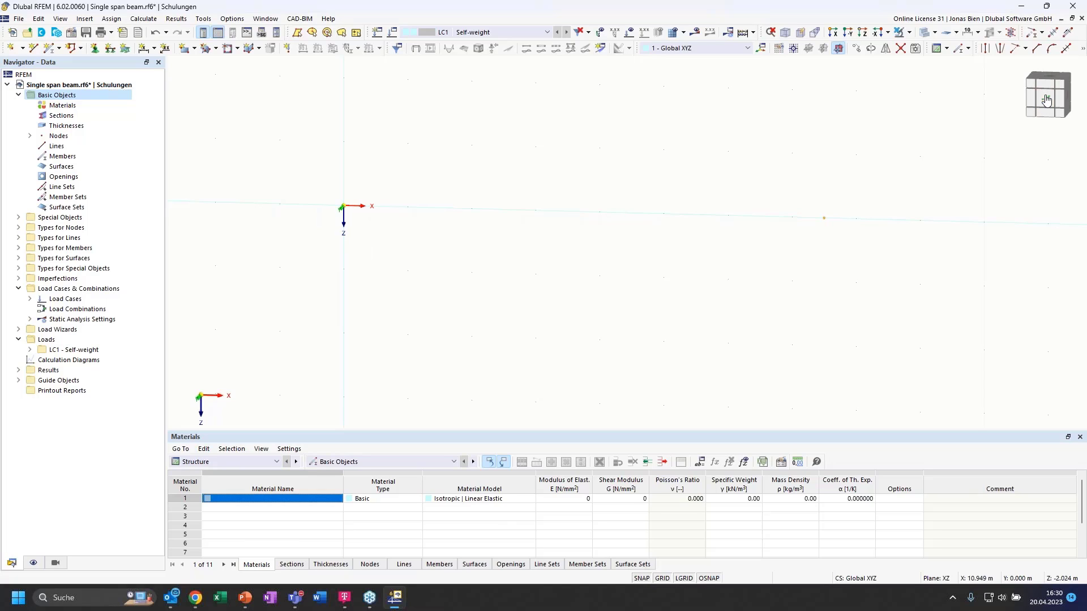
- Hide the global coordinate system X, Y, Z shown in the zero point through the general axis system display options
left_click(35, 563)
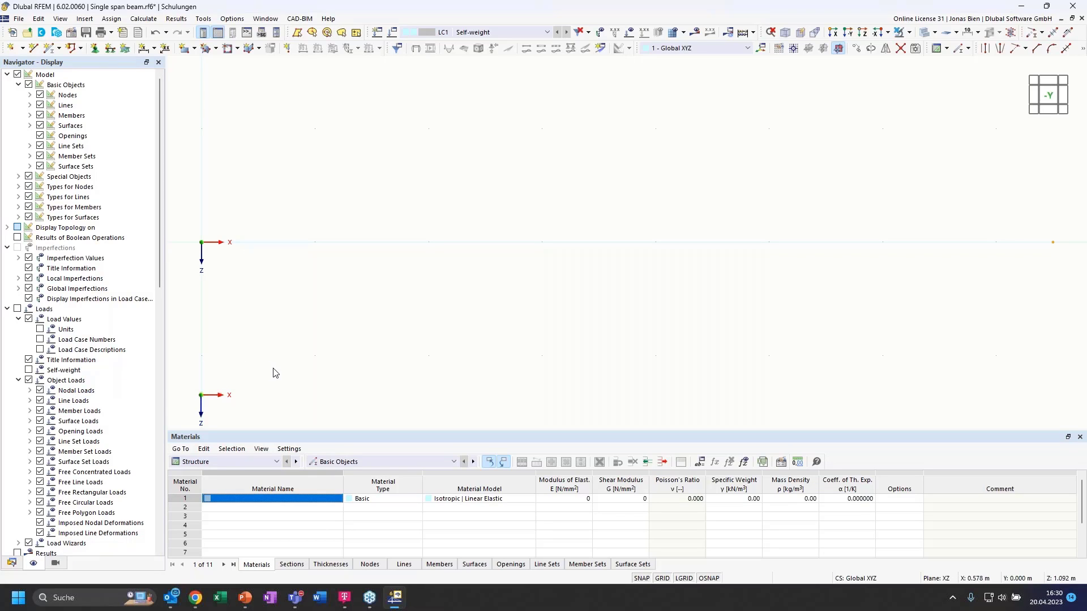
mouse_move(274, 371)
middle_mouse_down("ctrl")
mouse_move(242, 383)
mouse_move(263, 386)
middle_mouse_up("ctrl")
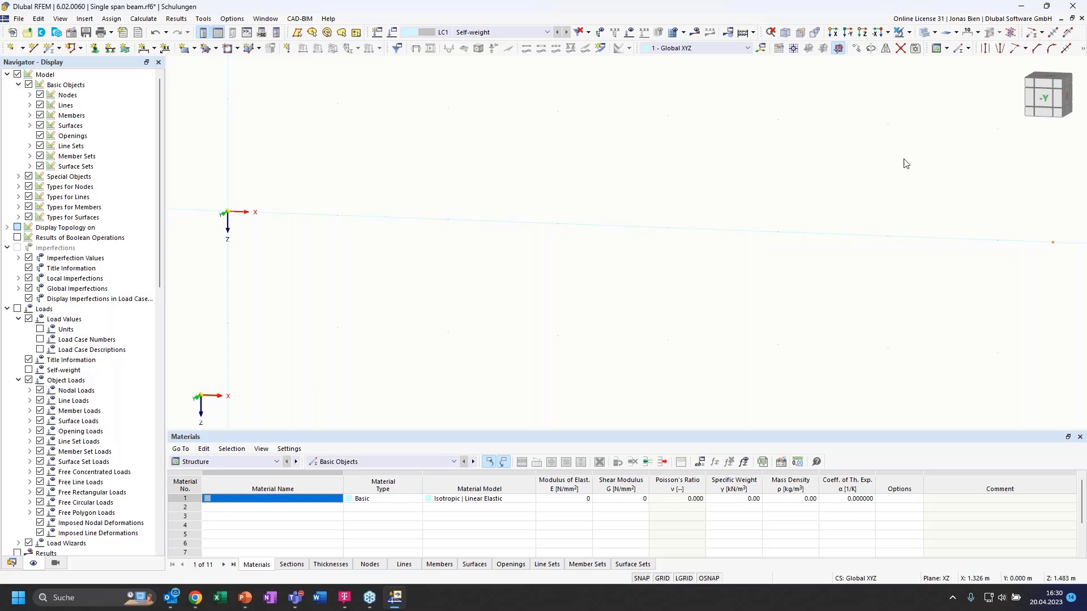
left_click(1045, 104)
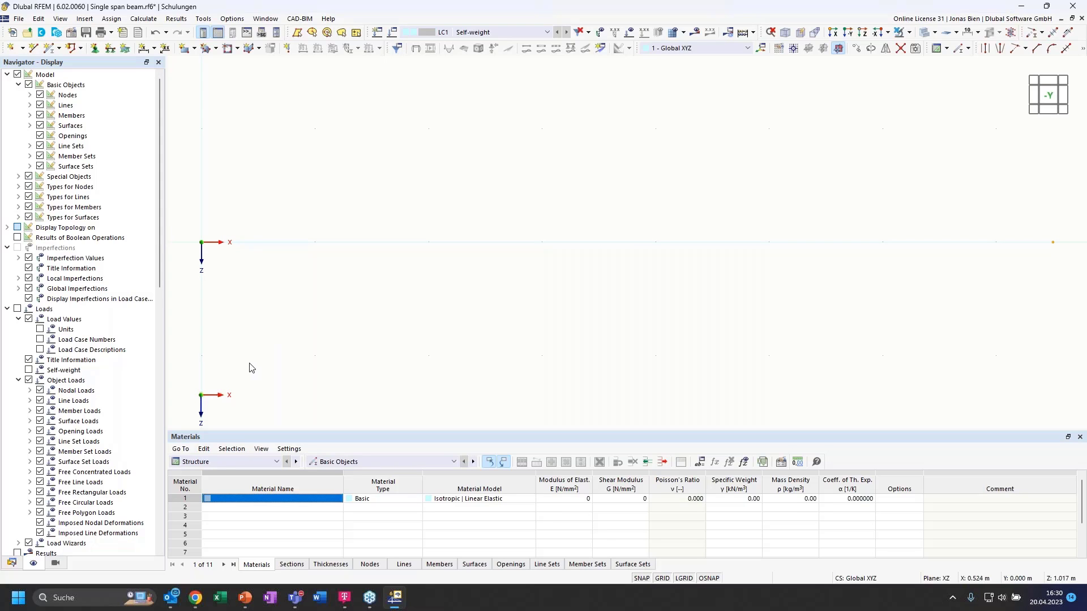
scroll(94, 414, "down", 5)
scroll(94, 414, "down", 5)
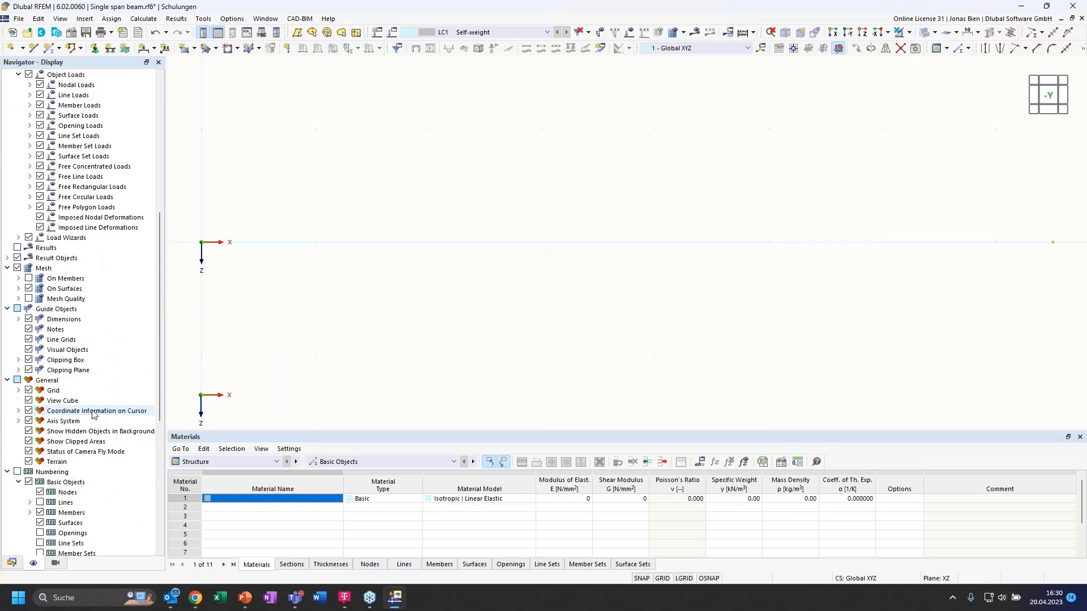
scroll(94, 414, "down", 2)
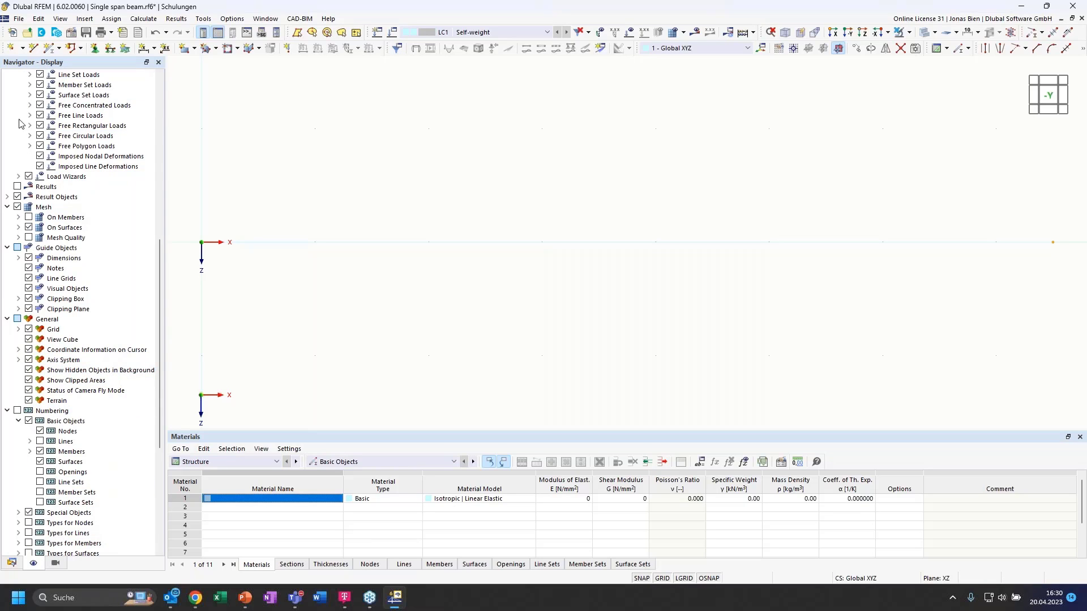
left_click(18, 360)
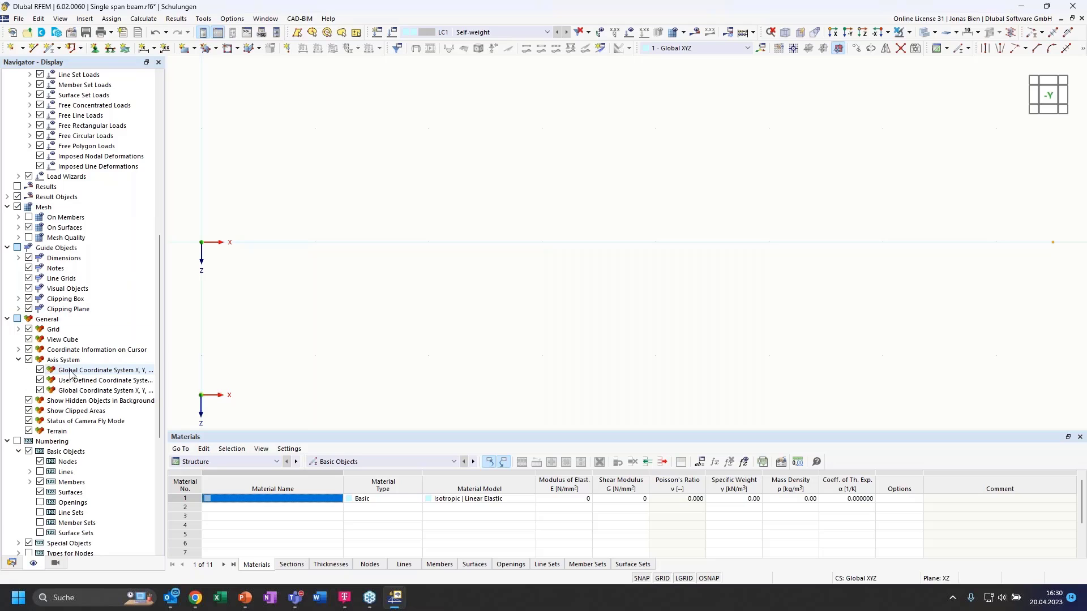
right_click(145, 370)
left_click(134, 371)
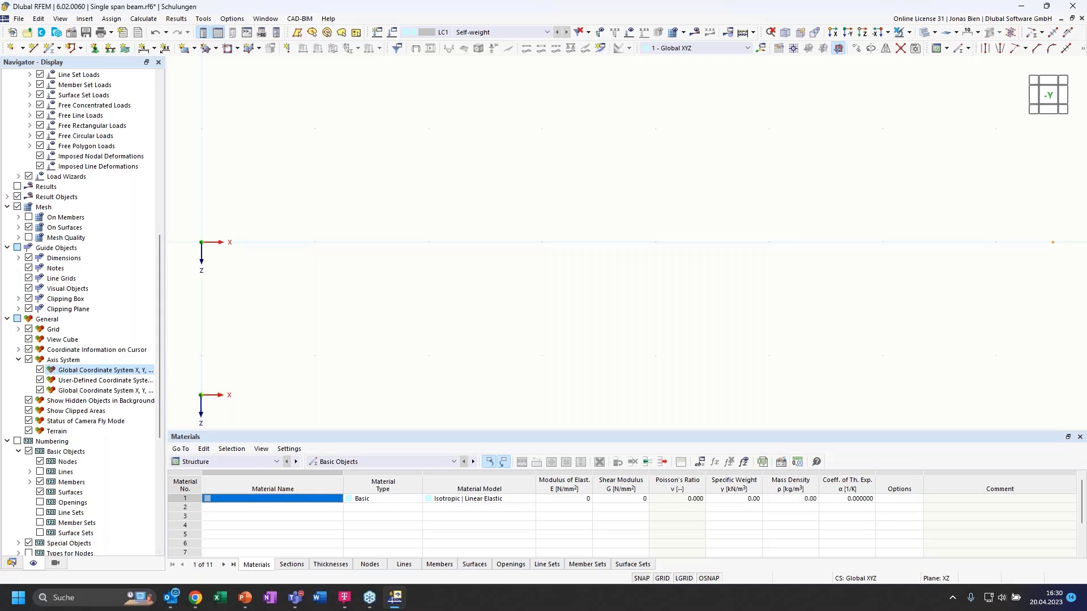
left_click_drag(164, 360, 245, 362)
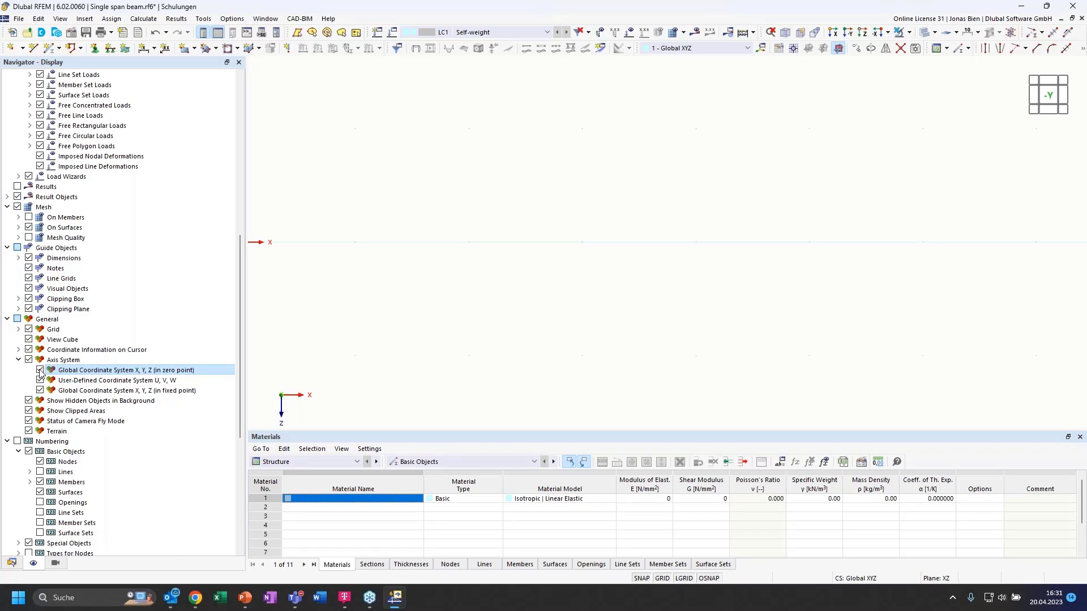
left_click(40, 371)
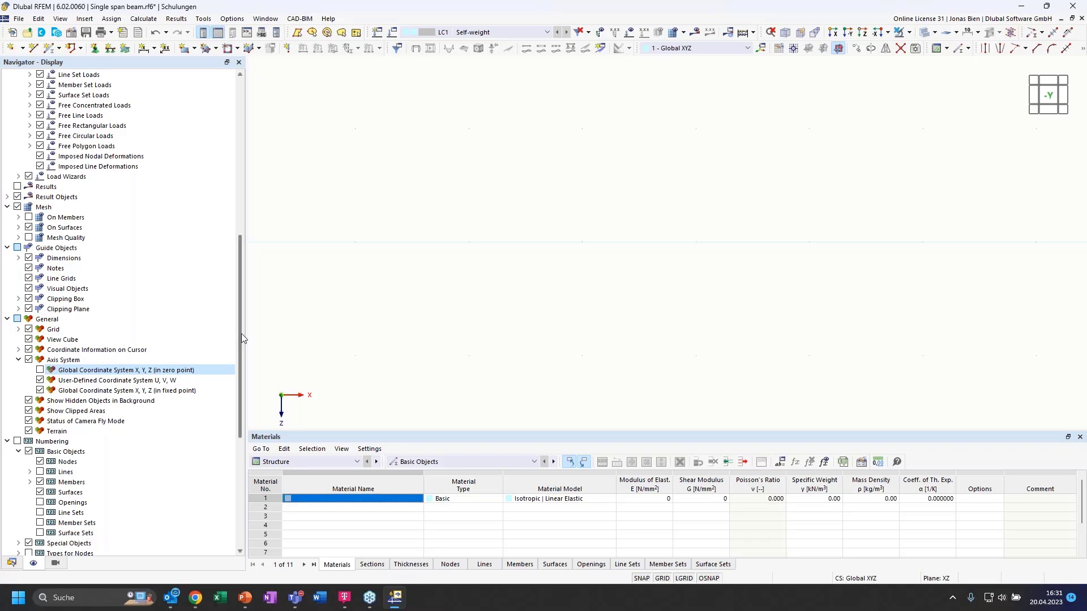
left_click_drag(244, 334, 168, 340)
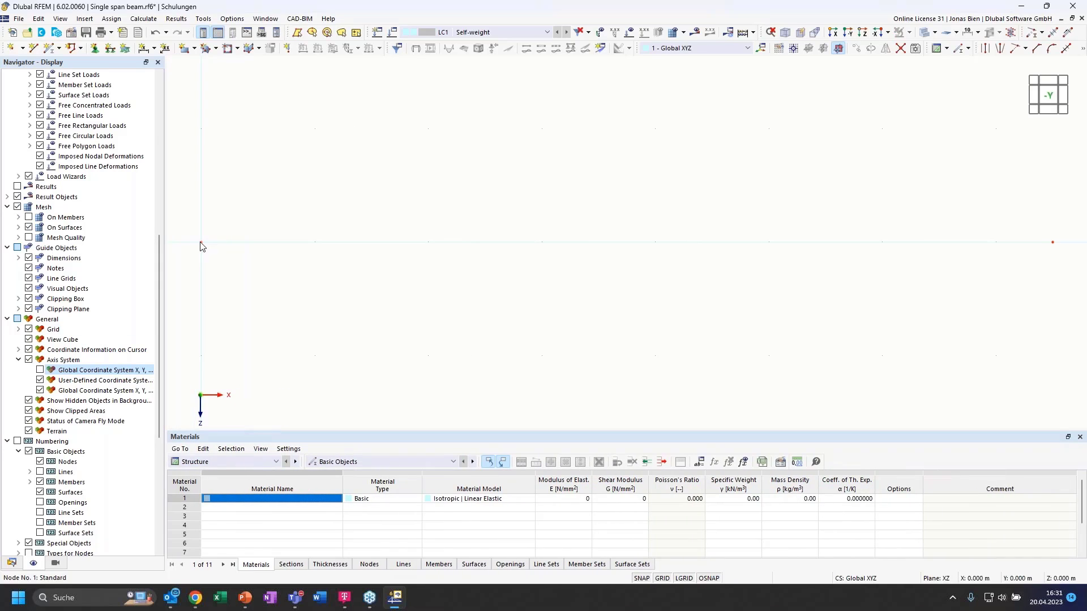
scroll(278, 295, "down", 1)
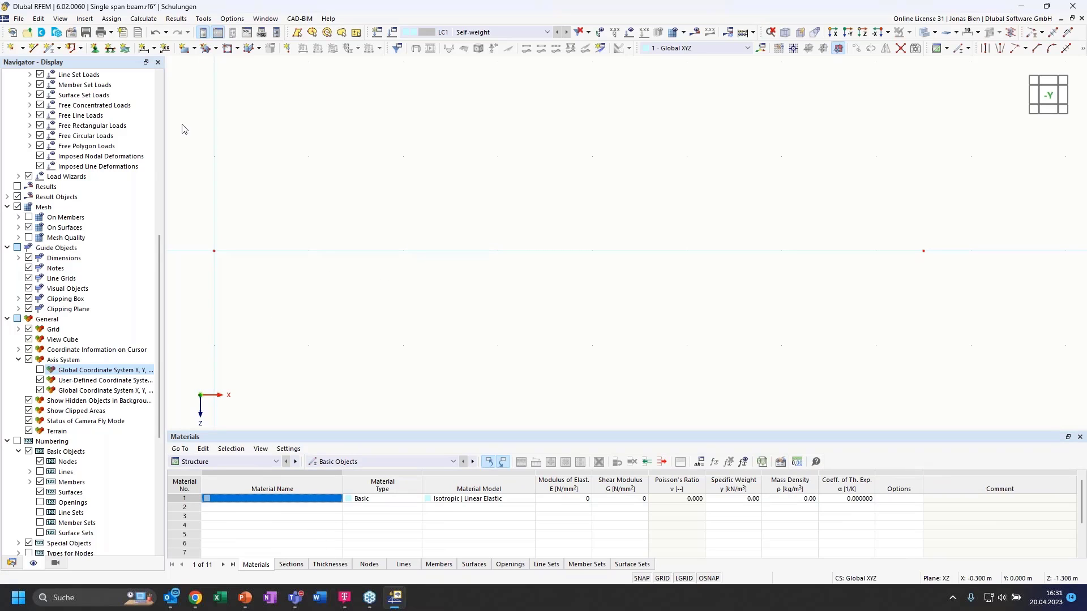
- Draw a single line from the node at the origin to the node at X = 7.5 m and end the line input
left_click(11, 563)
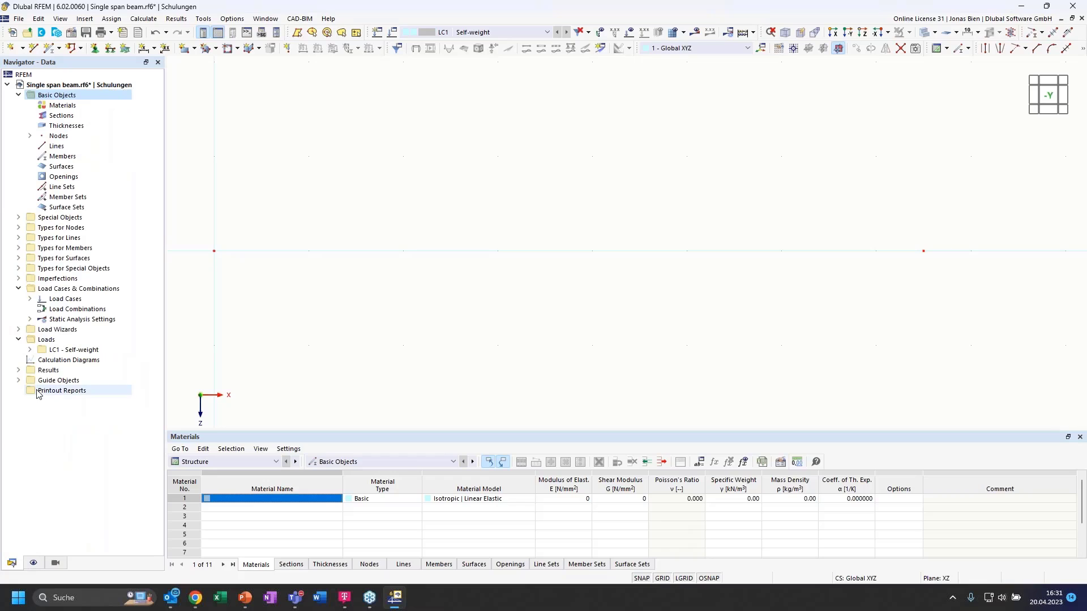
left_click(34, 49)
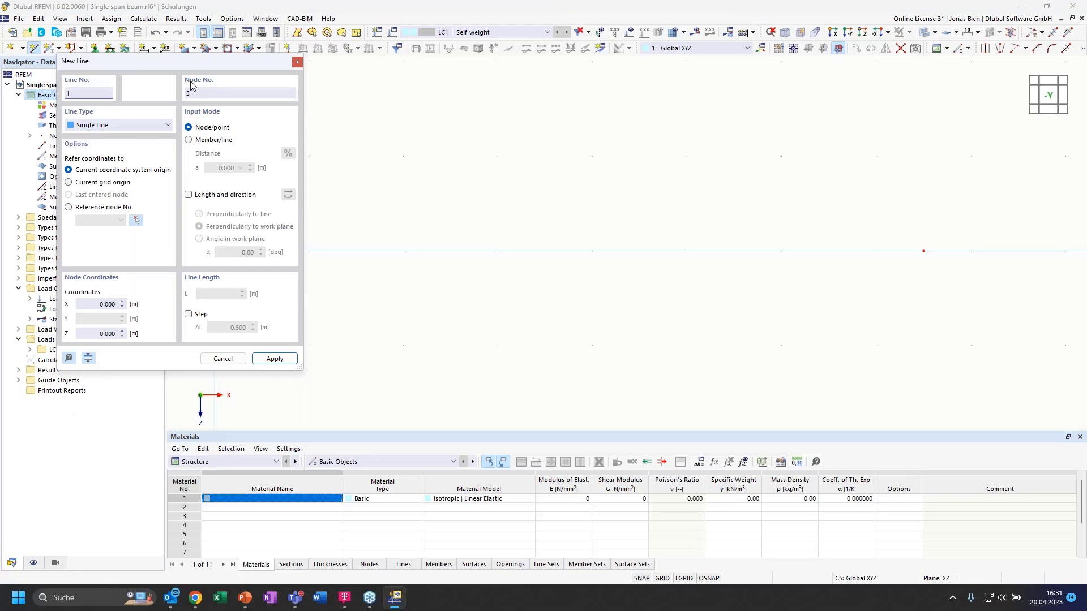
left_click_drag(185, 67, 226, 280)
left_click(214, 251)
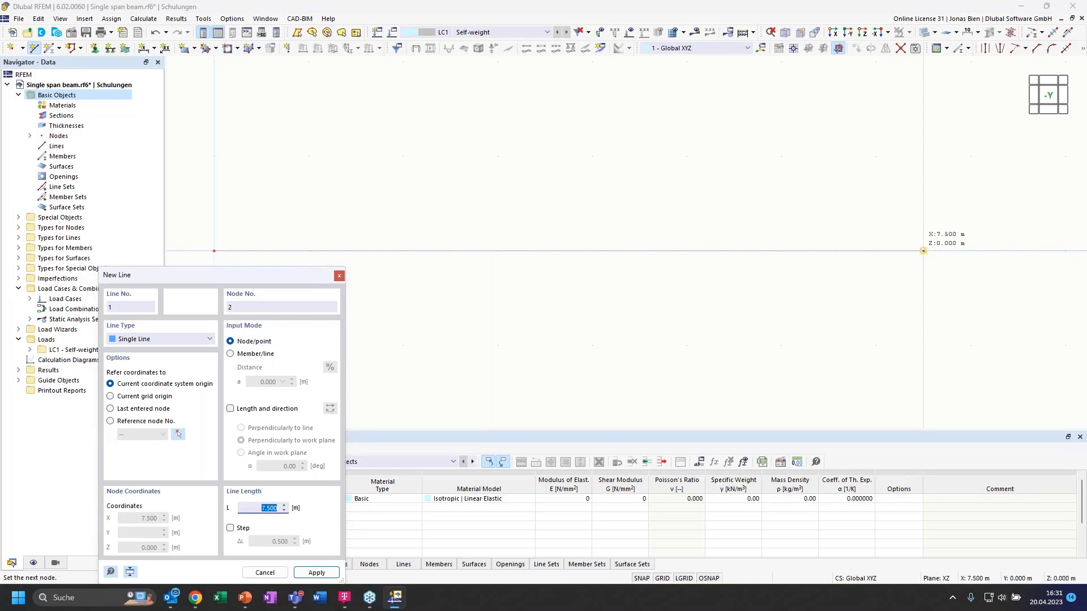
left_click(923, 250)
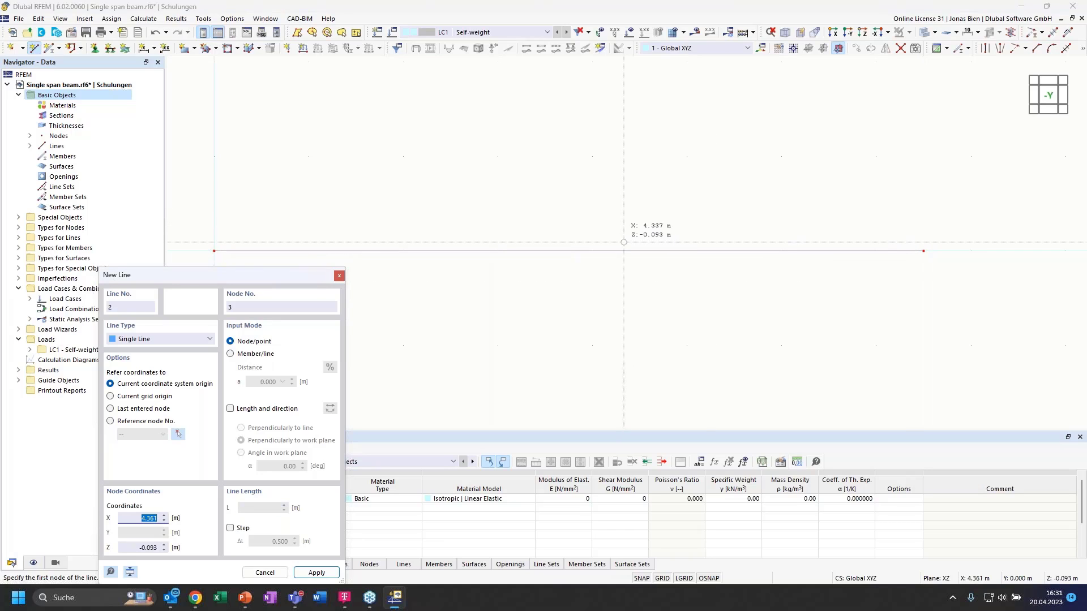
key("Escape")
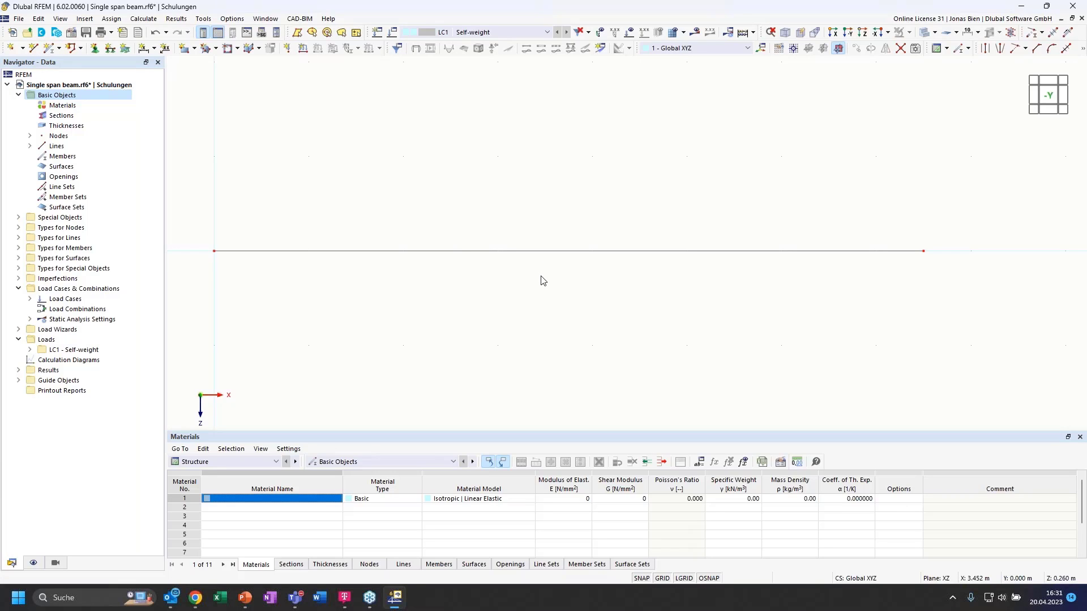
right_click(476, 293)
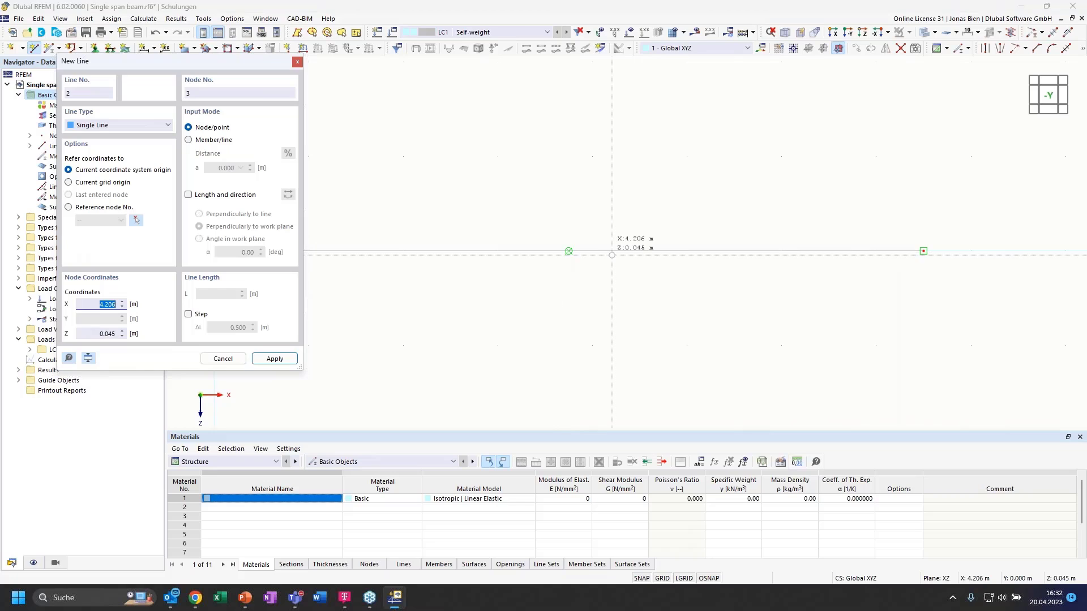
key("Escape")
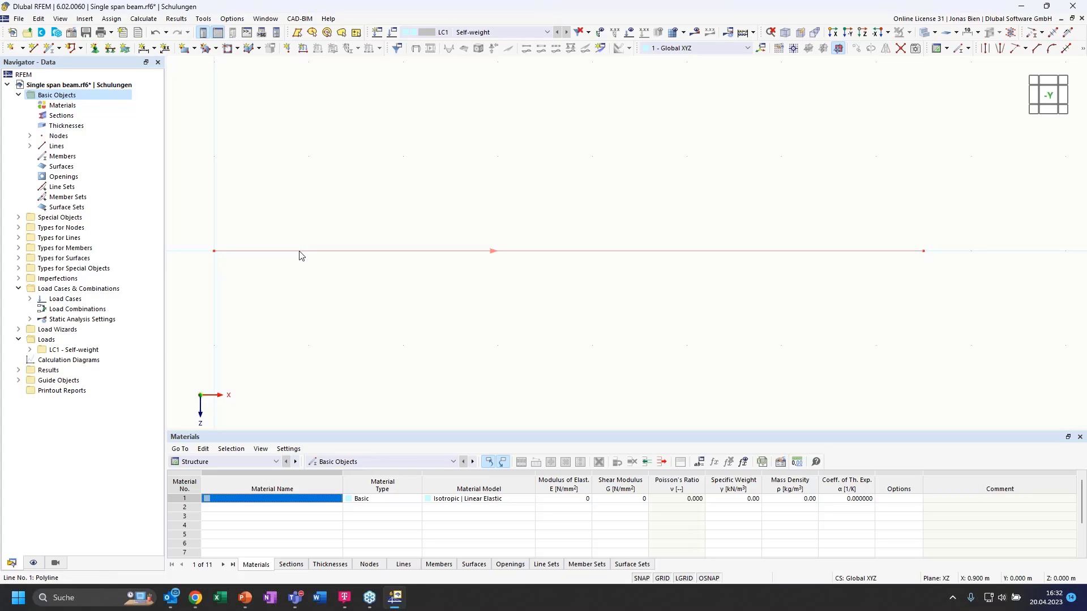
- List the model's nodes and lines in the data tree and select each entry to locate it in the workspace
left_click(29, 136)
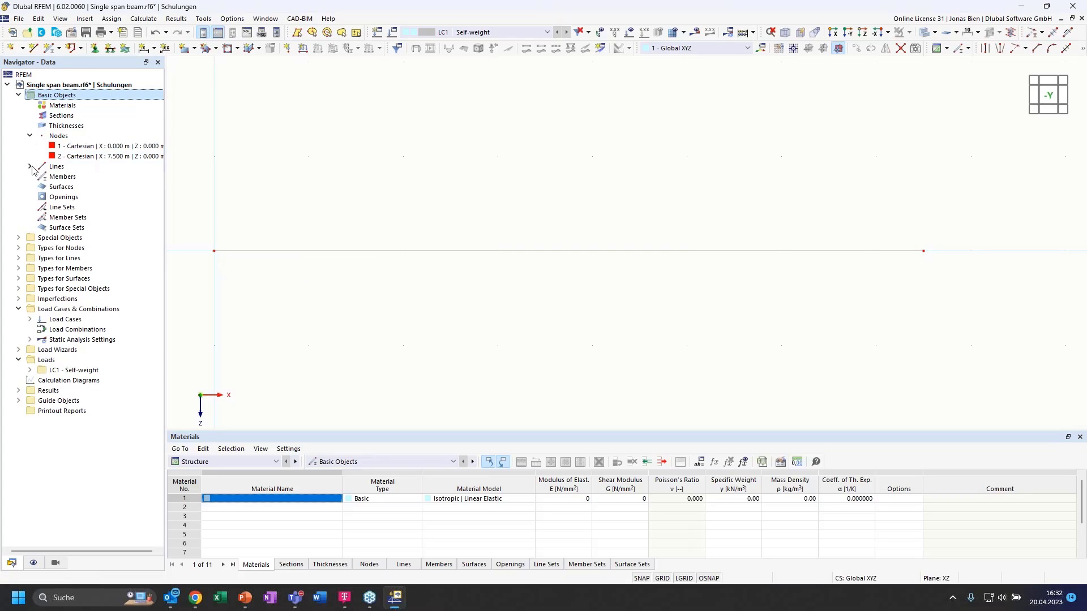
left_click(29, 167)
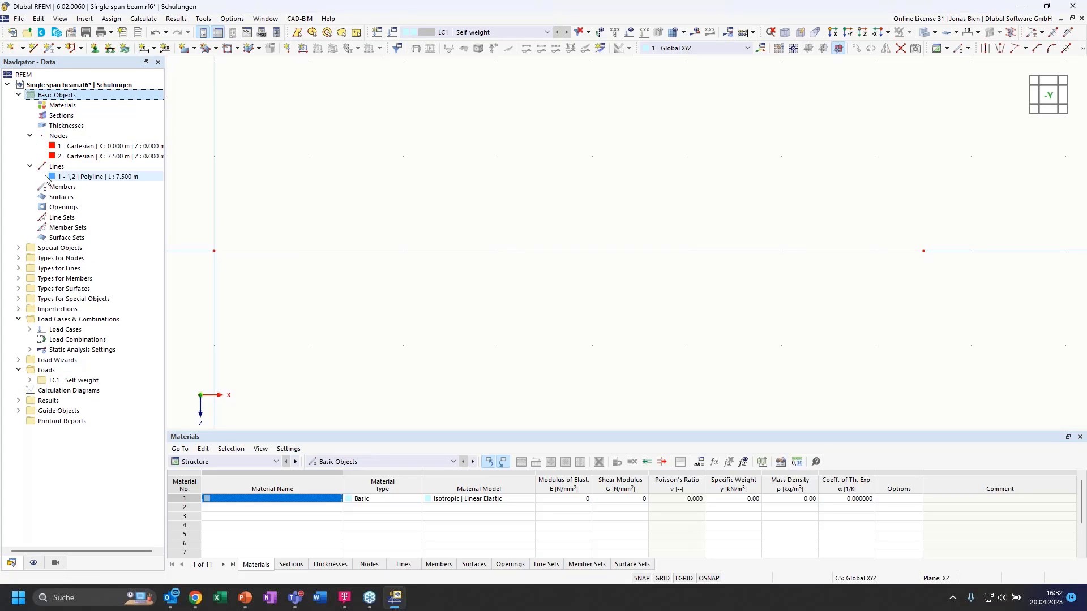
left_click(75, 148)
left_click(78, 156)
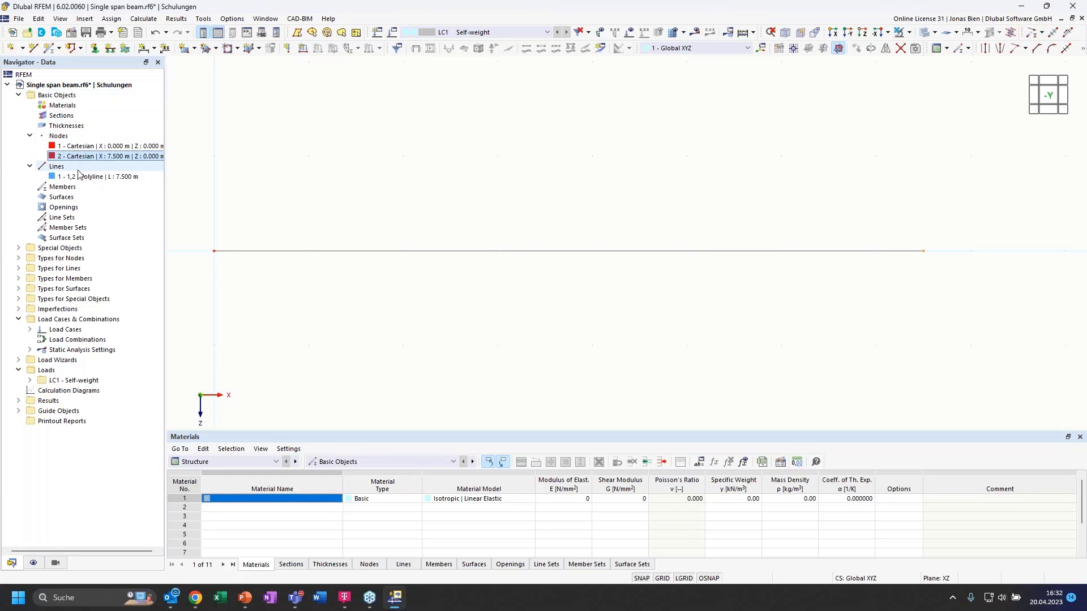
left_click(78, 177)
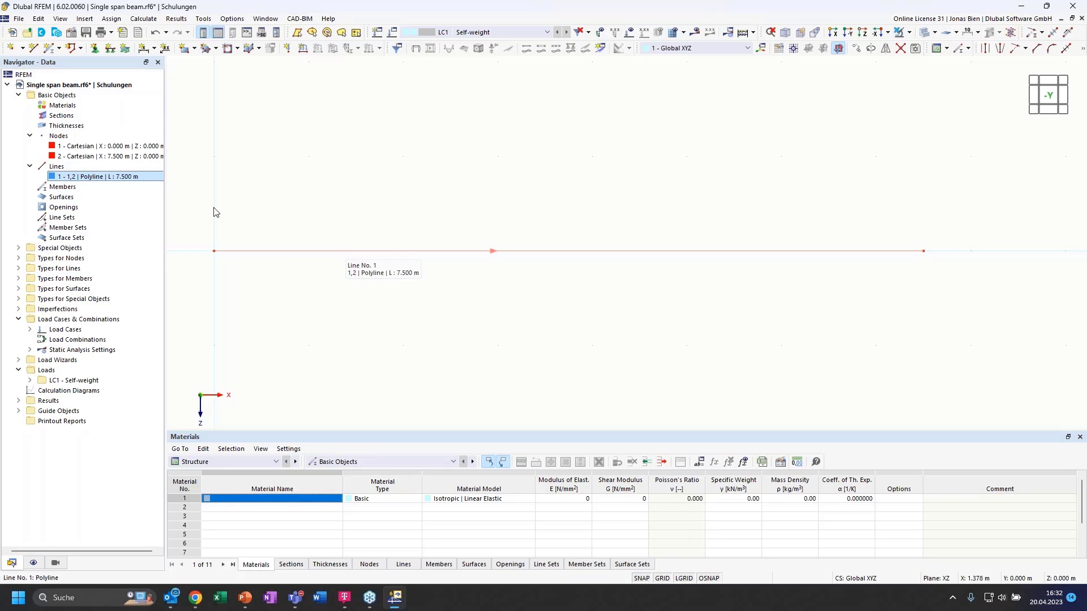
- Add a member to the 7.5 m line and set its member type to Definable Stiffness
double_click(408, 251)
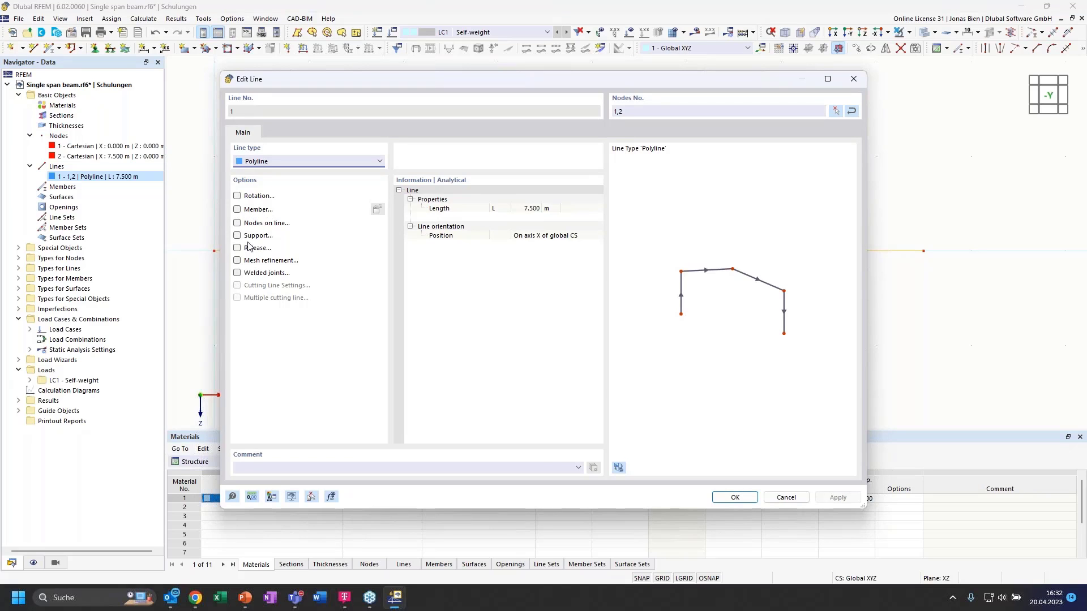
left_click(236, 209)
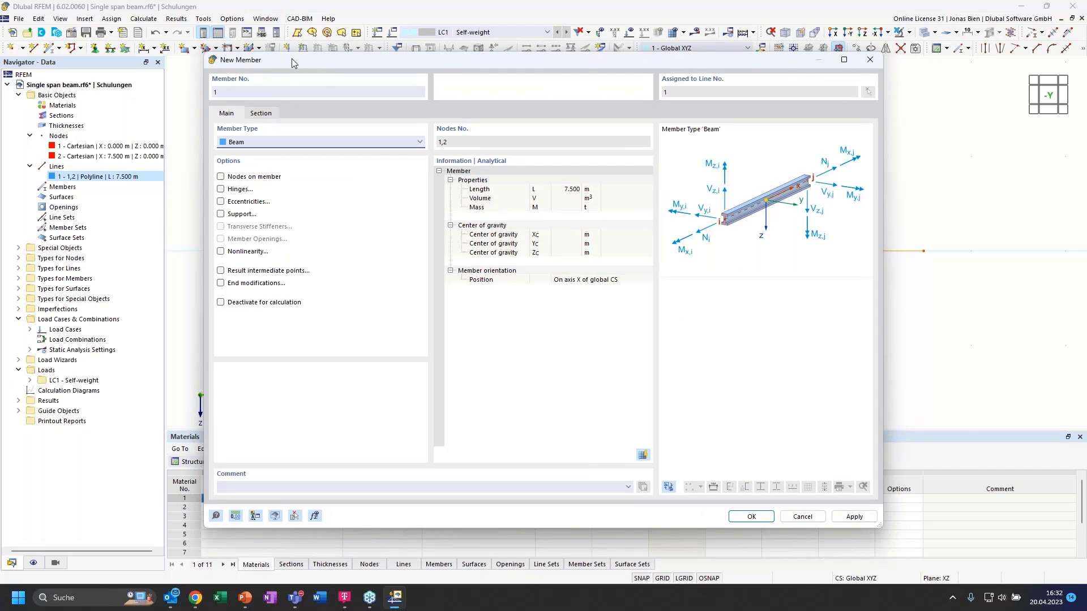
mouse_move(291, 59)
left_mouse_down()
mouse_move(360, 95)
mouse_move(359, 81)
mouse_move(296, 79)
left_mouse_up()
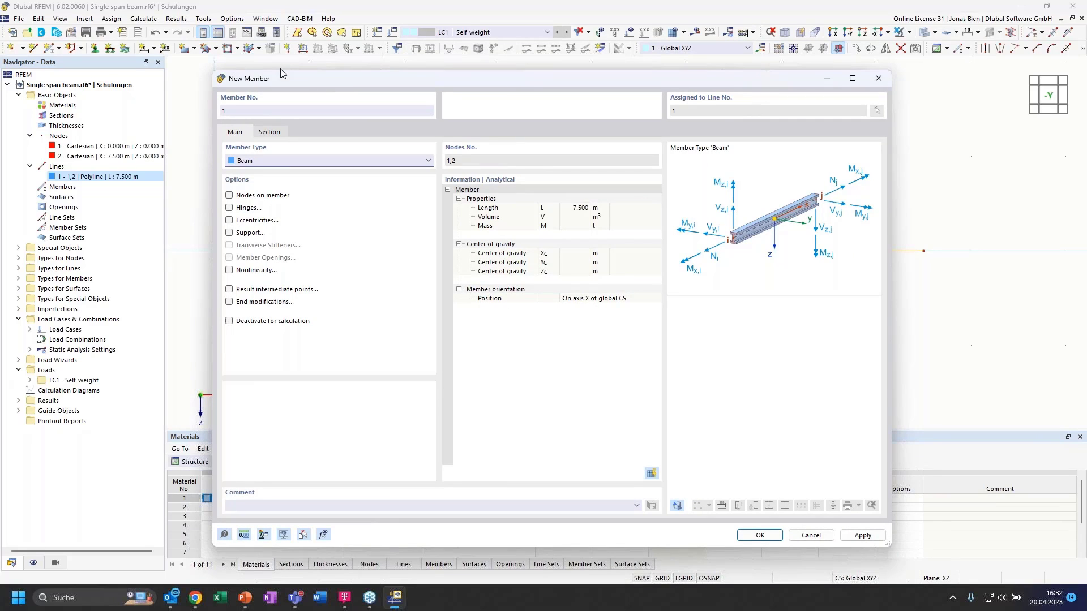
left_click(276, 136)
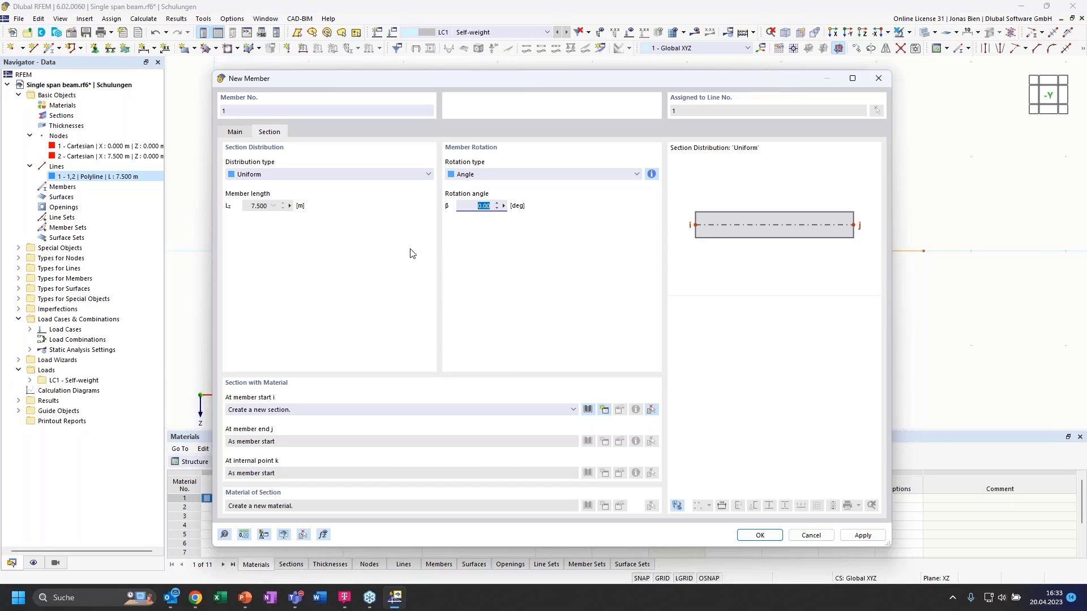
left_click(243, 134)
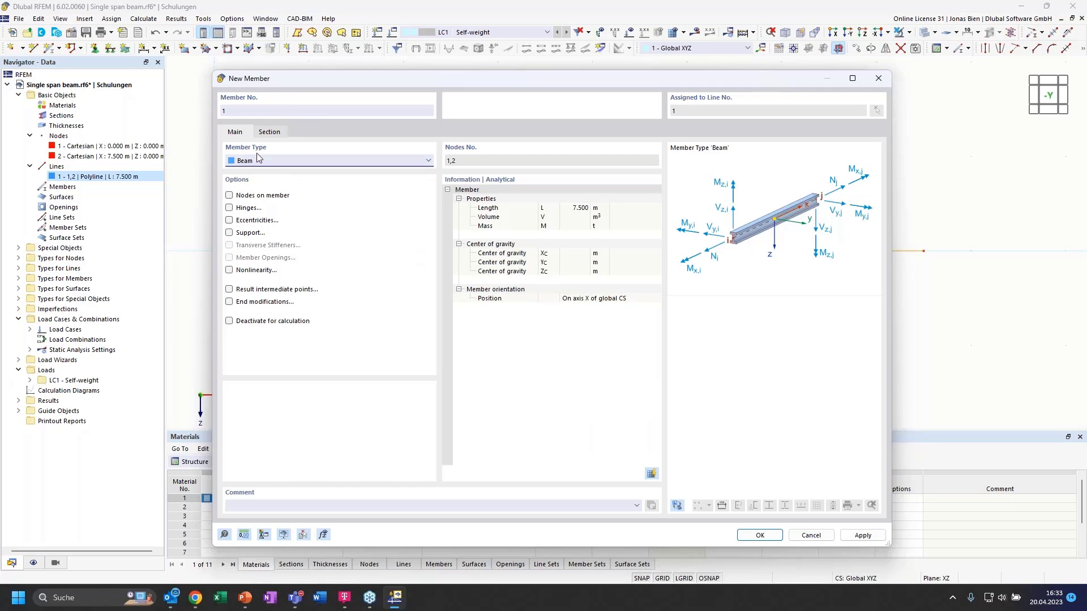
left_click(261, 162)
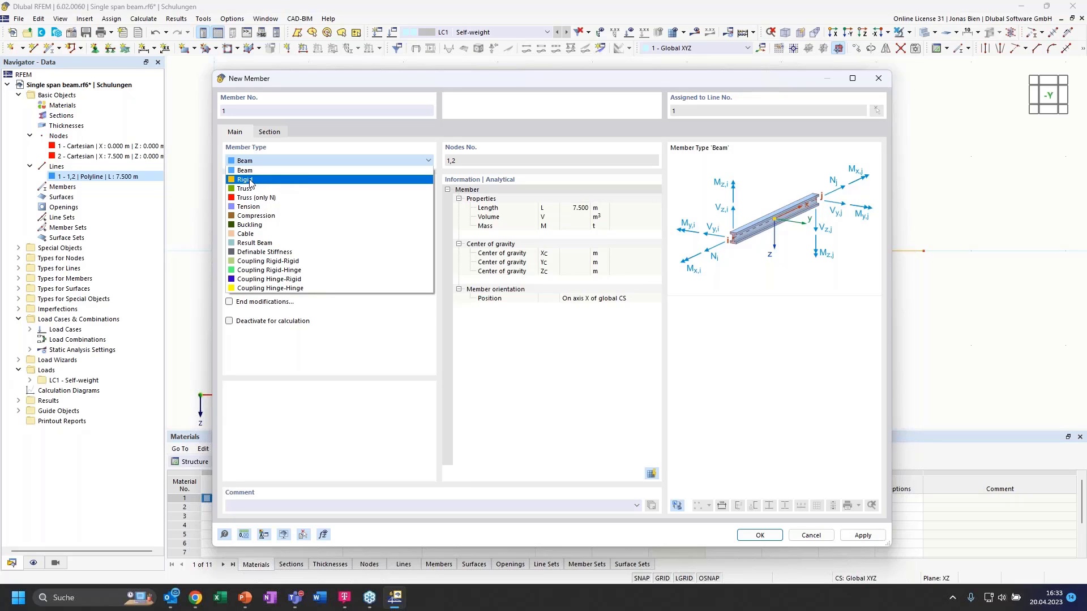
left_click(258, 252)
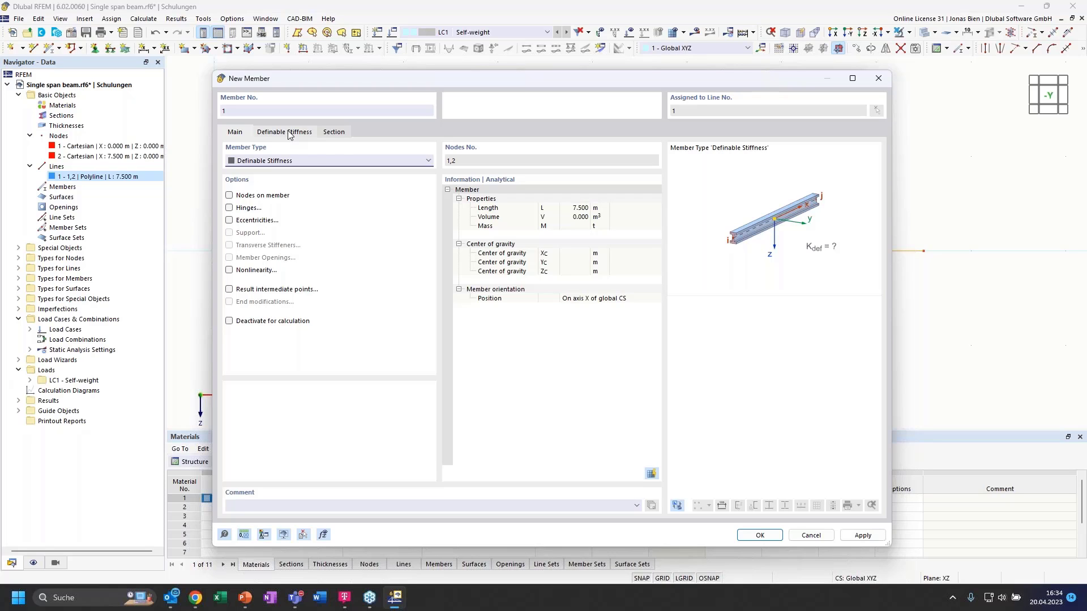
- Create a new member definable stiffness with torsional stiffness GIt and bending stiffnesses EIy and EIz of 1 kNm² each
left_click(288, 133)
left_click(237, 132)
left_click(285, 133)
left_click(247, 133)
left_click(285, 134)
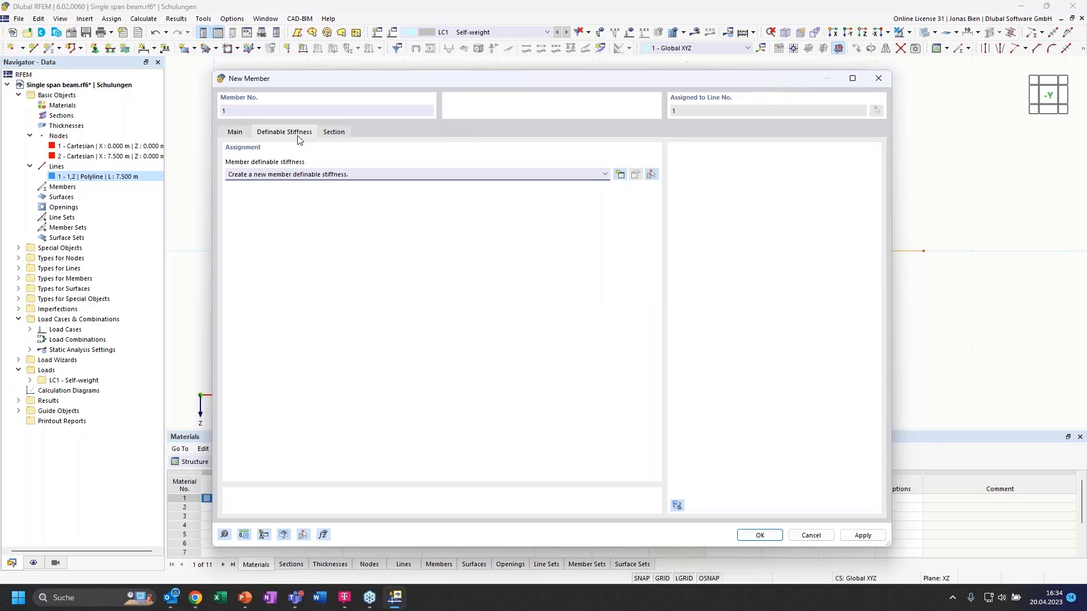
left_click(553, 175)
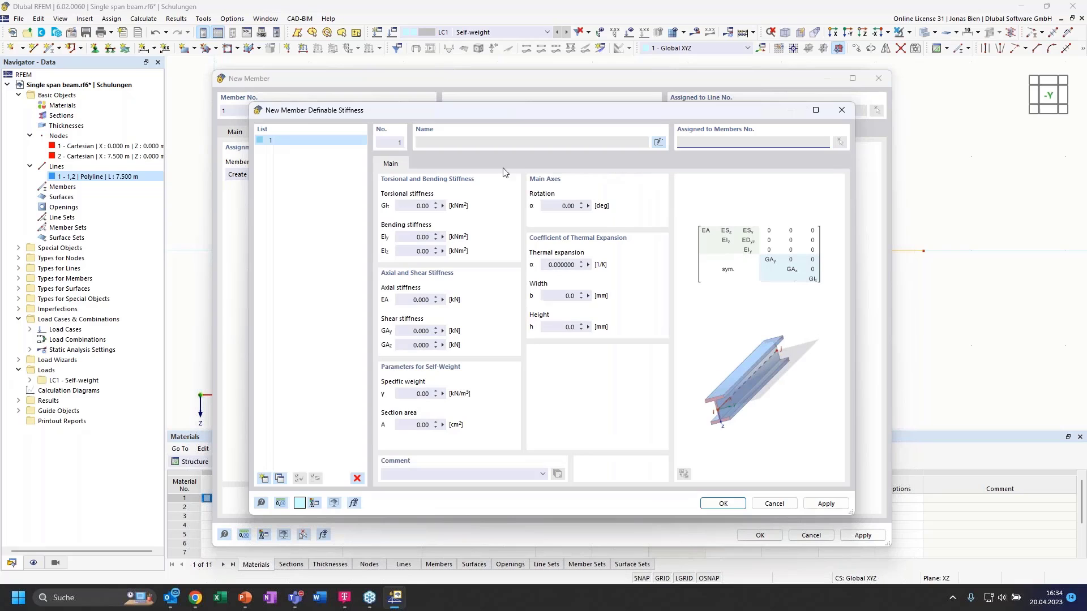
left_click(415, 205)
double_click(420, 205)
left_click(419, 238)
type("1")
left_click(415, 251)
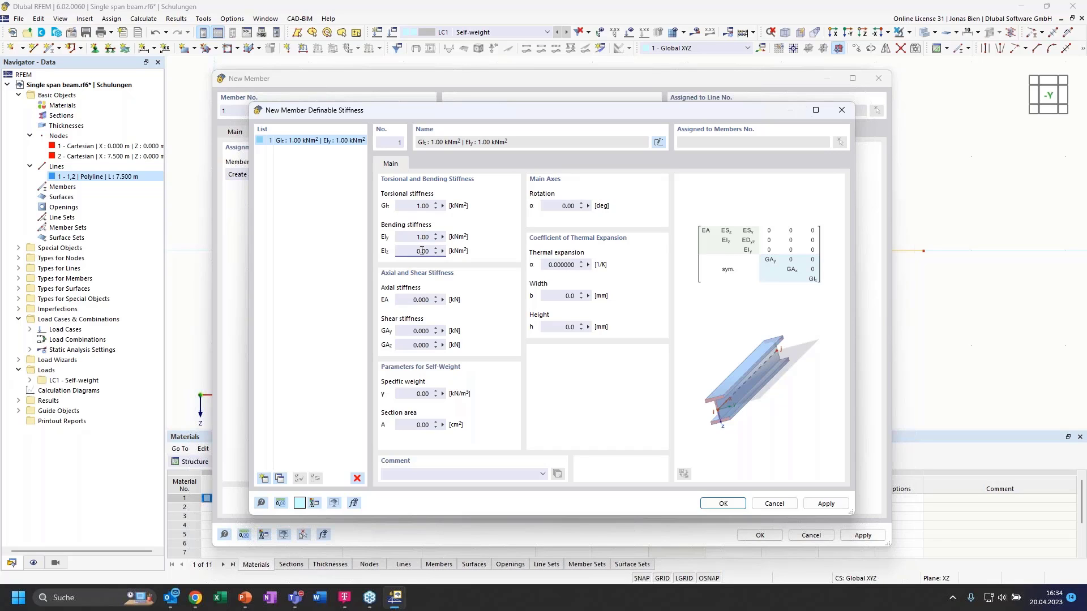
type("1")
- Set the axial stiffness EA and shear stiffnesses GAy and GAz to 1 kN each, and accept the definable stiffness
left_click(414, 299)
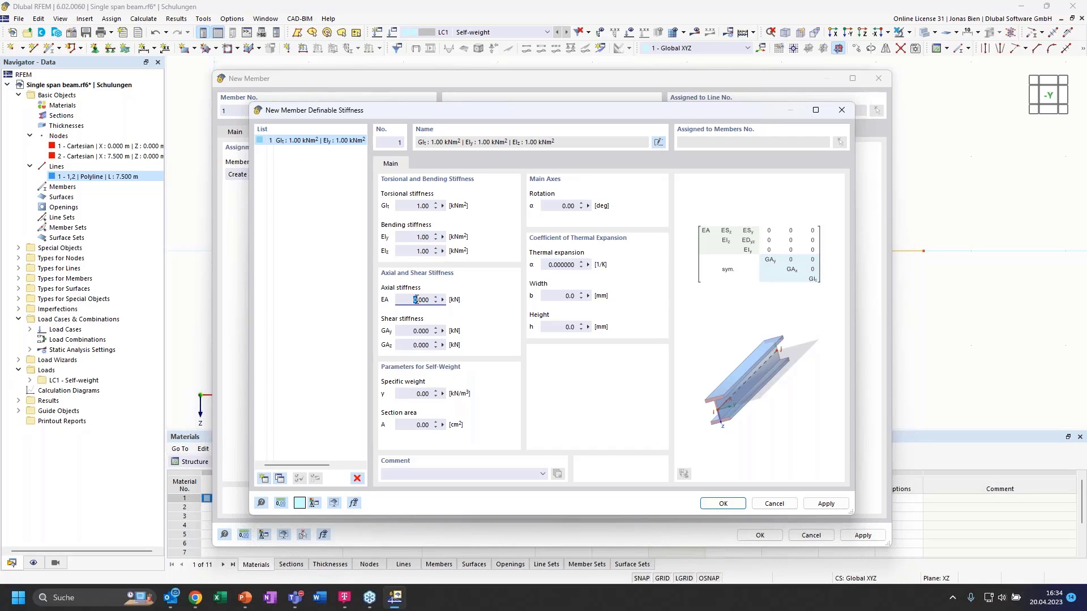
type("1")
double_click(414, 330)
type("1")
double_click(415, 345)
type("1")
left_click(724, 503)
left_click(724, 503)
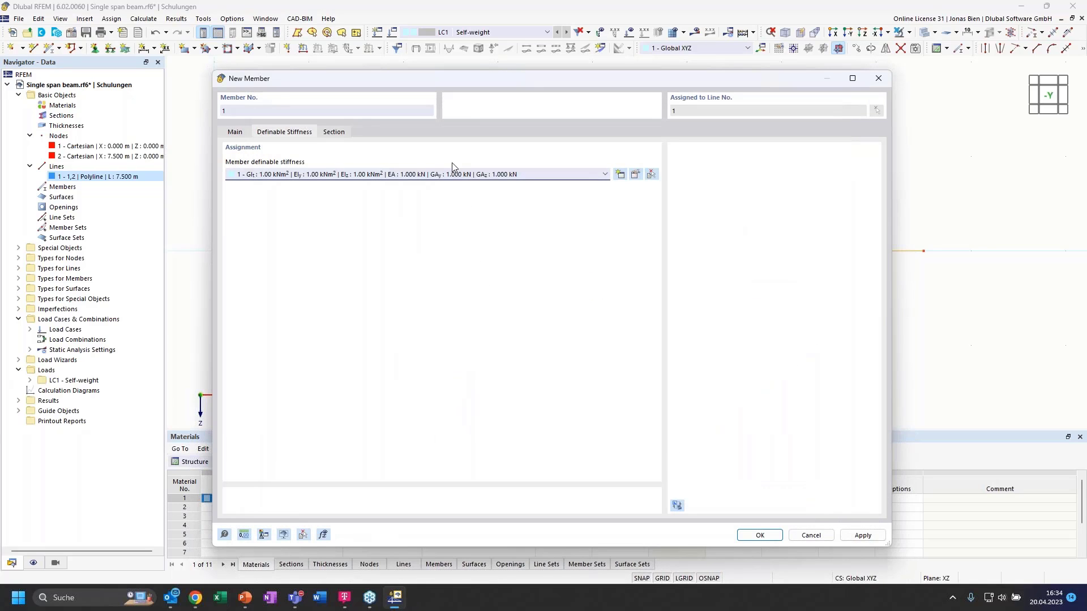
- Accept the new member and the line edit, and select the member in the data tree
left_click(234, 132)
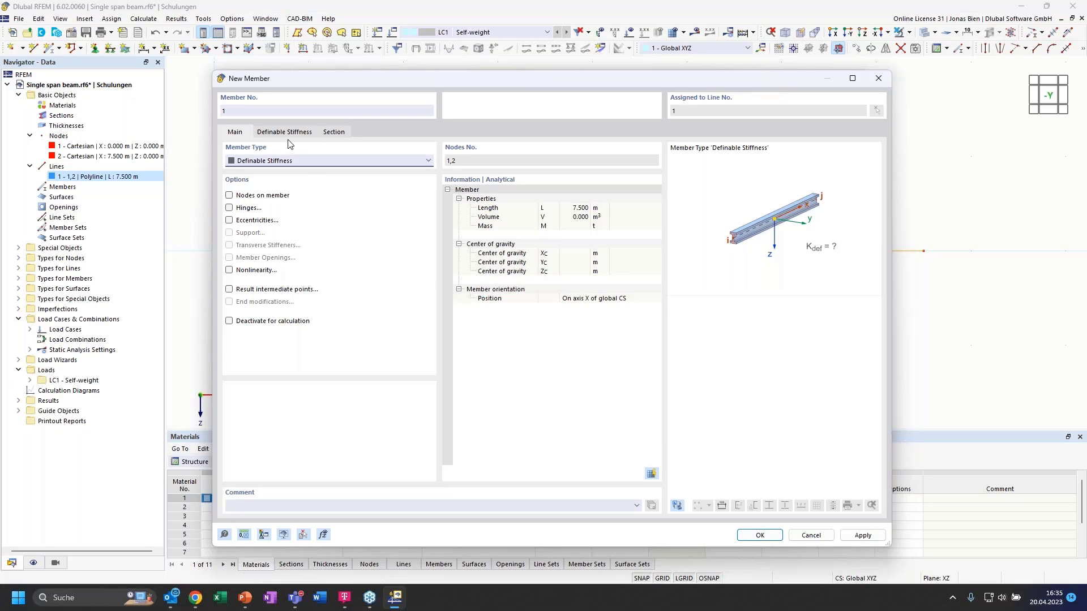
left_click(759, 535)
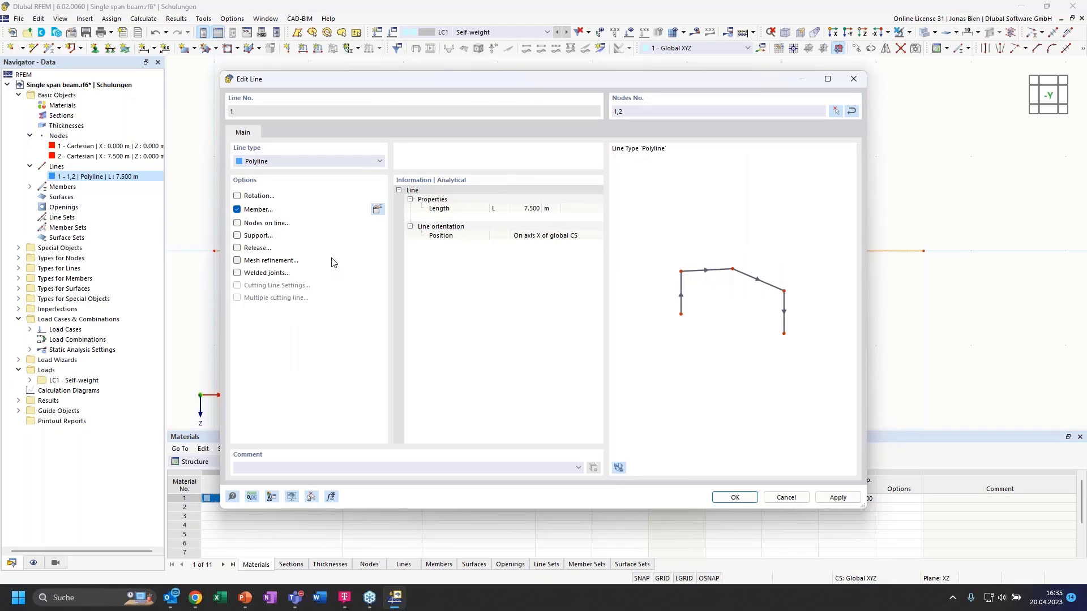
left_click(734, 497)
left_click(460, 322)
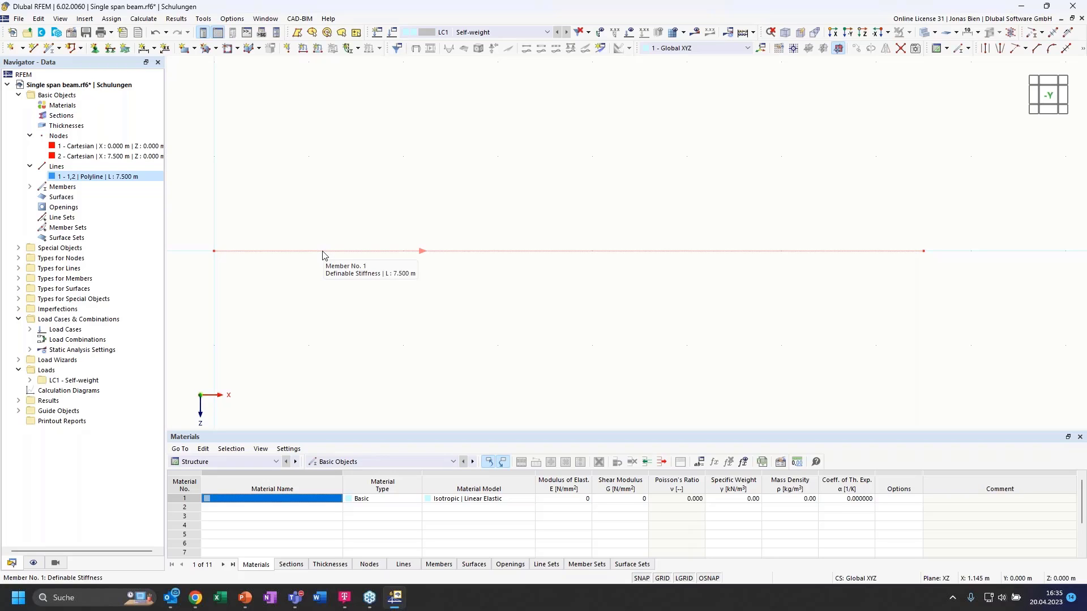
left_click(29, 187)
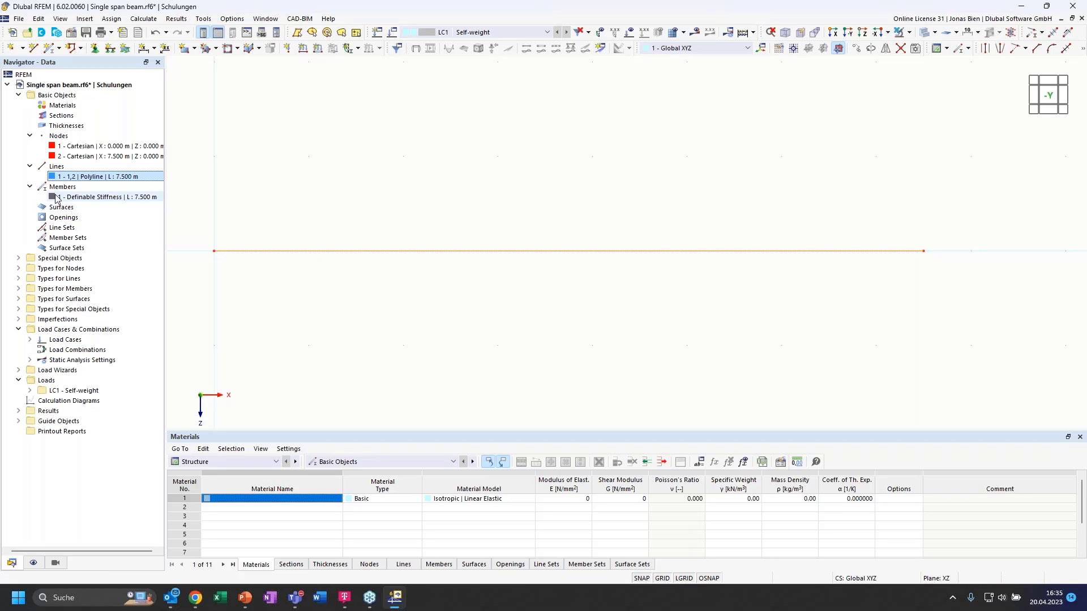
left_click(83, 198)
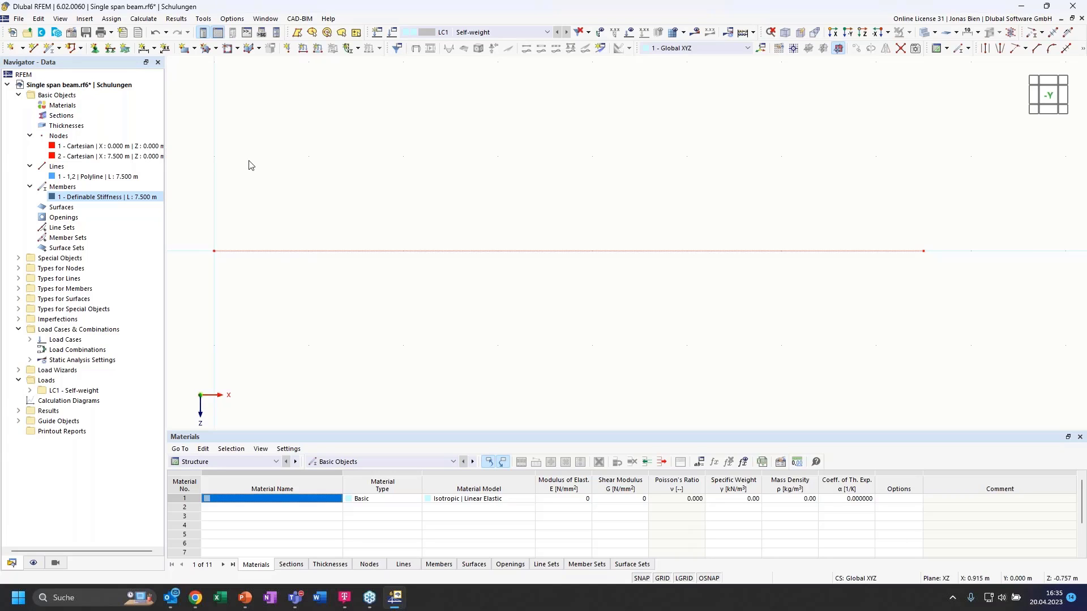
- Start a nodal support assignment for the node at the origin with the Hinged support type
left_click(95, 49)
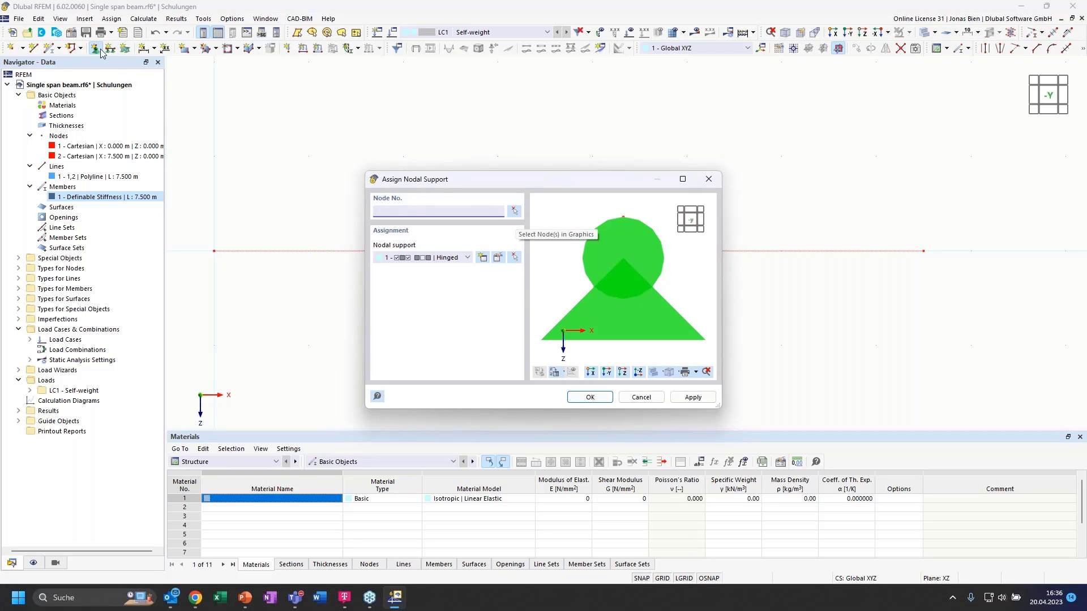
left_click_drag(442, 183, 436, 190)
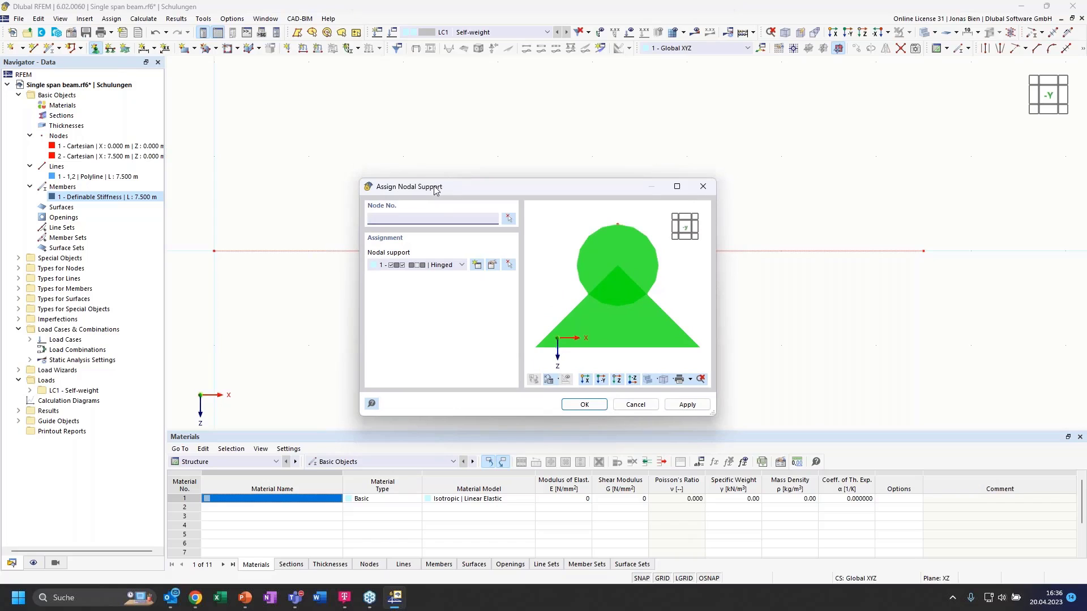
left_click(509, 221)
left_click(214, 251)
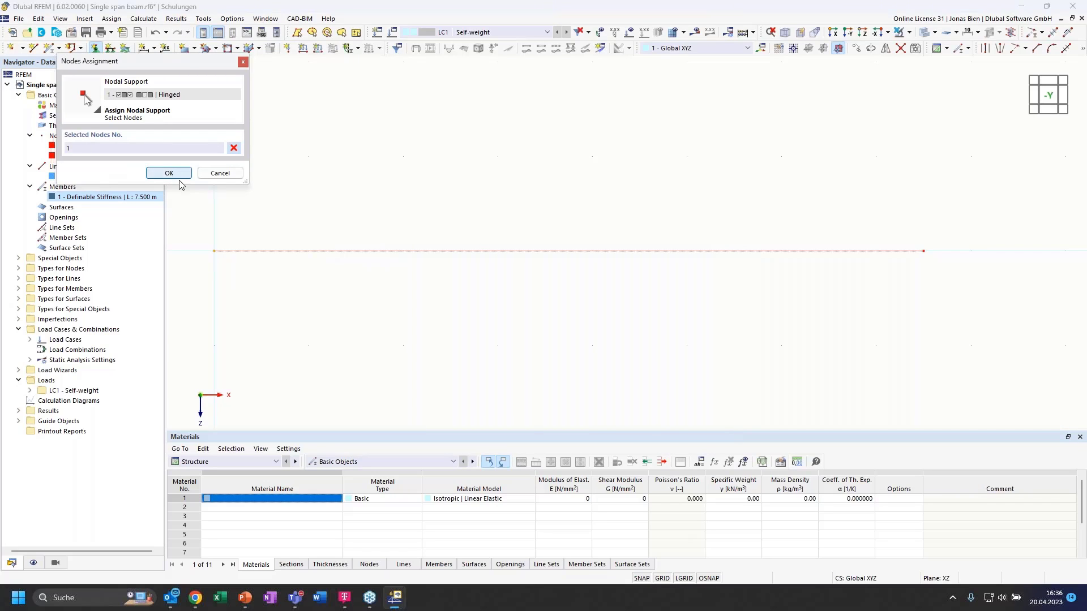
left_click(170, 175)
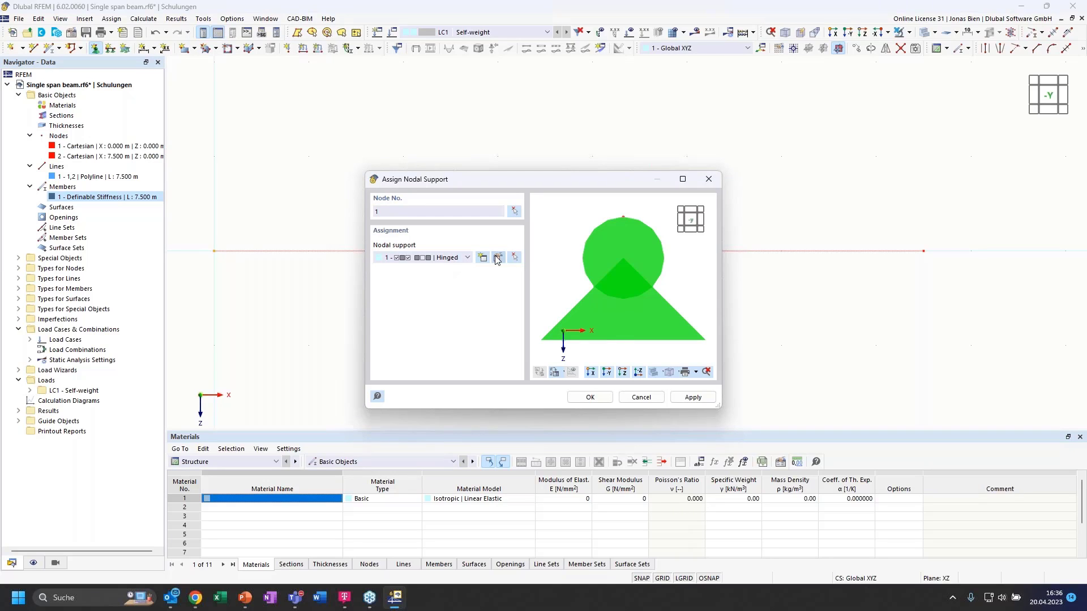
left_click(450, 260)
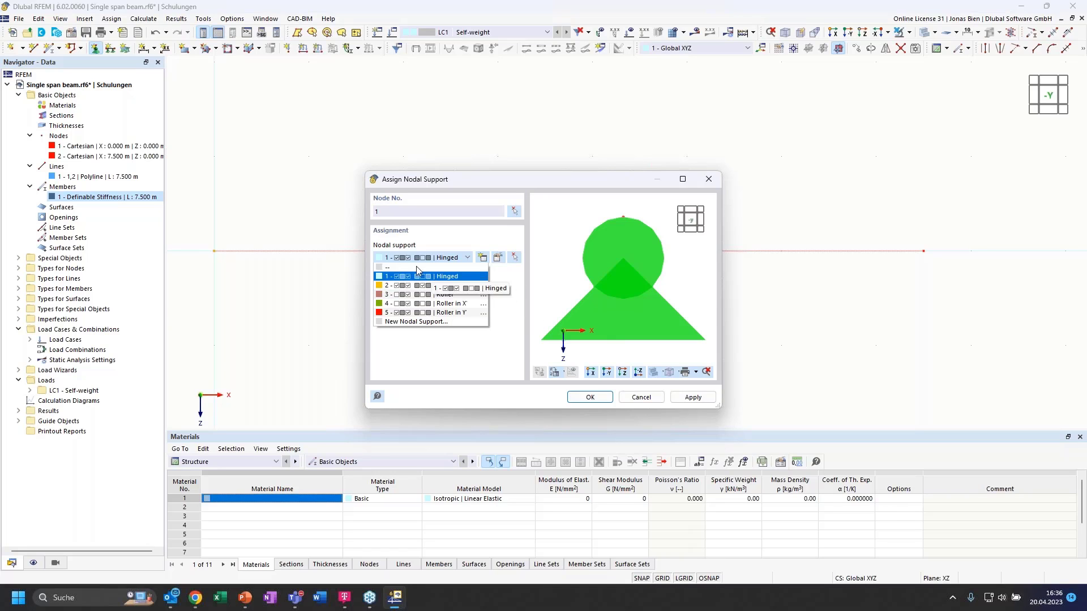
left_click(437, 252)
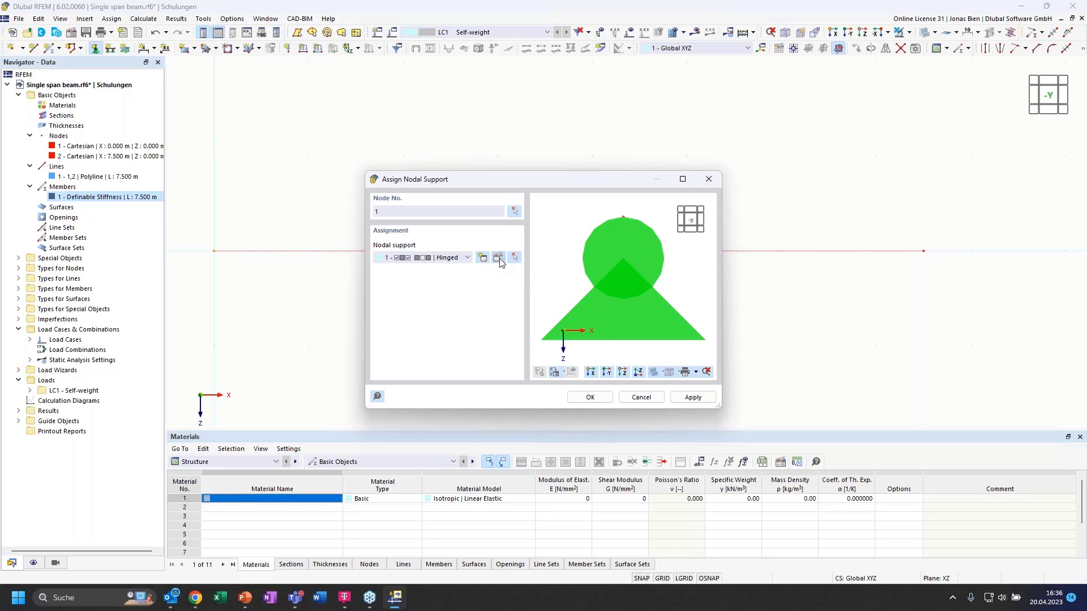
- Define the Hinged support with uX and uZ fixed and φY free, and assign it to the origin node
left_click(498, 257)
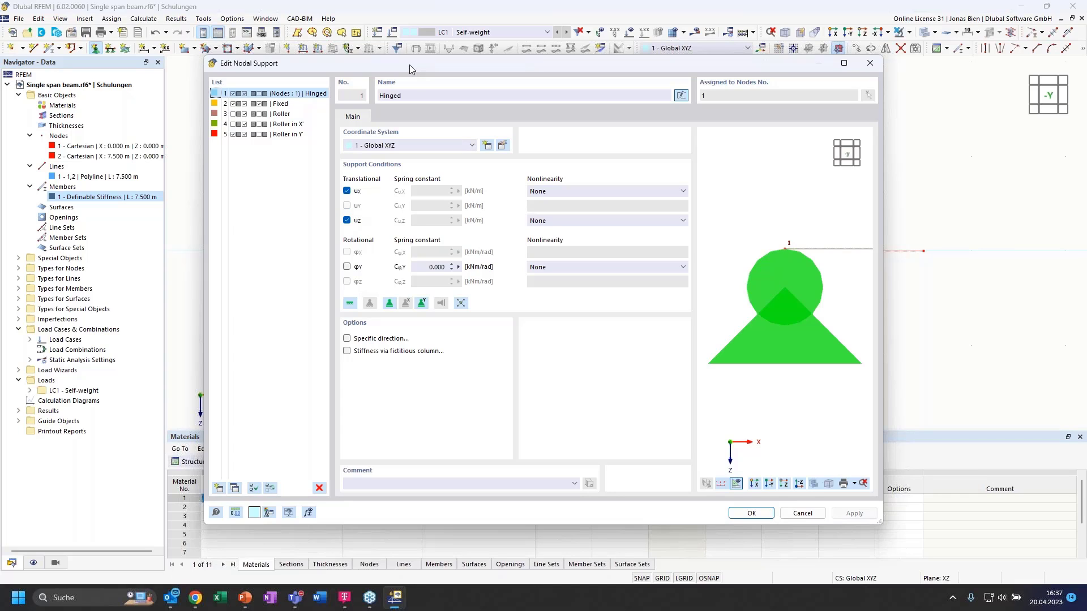
left_click_drag(409, 64, 482, 85)
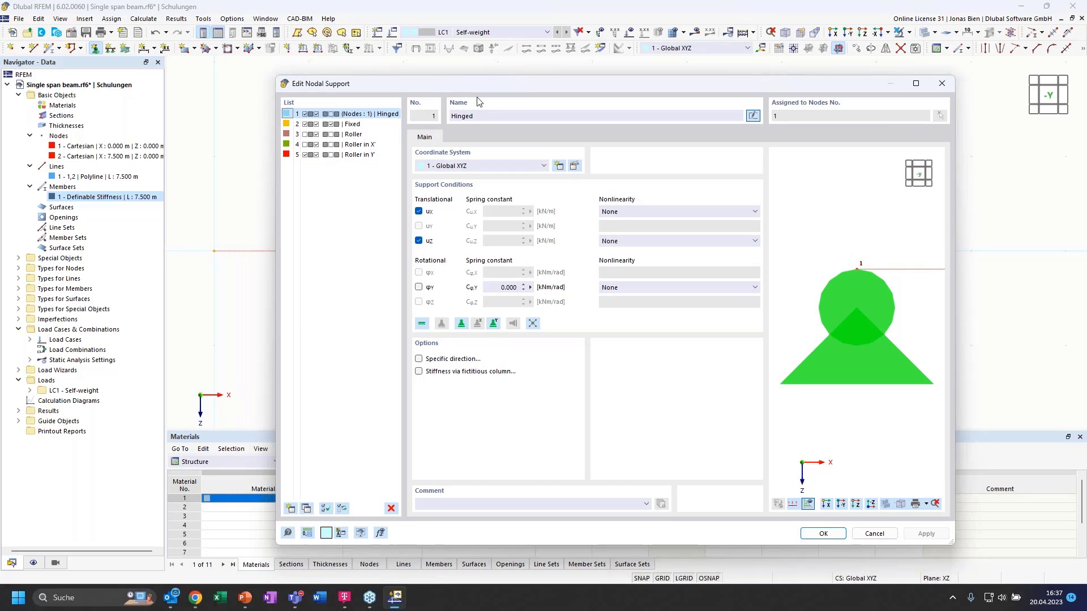
left_click_drag(463, 83, 436, 82)
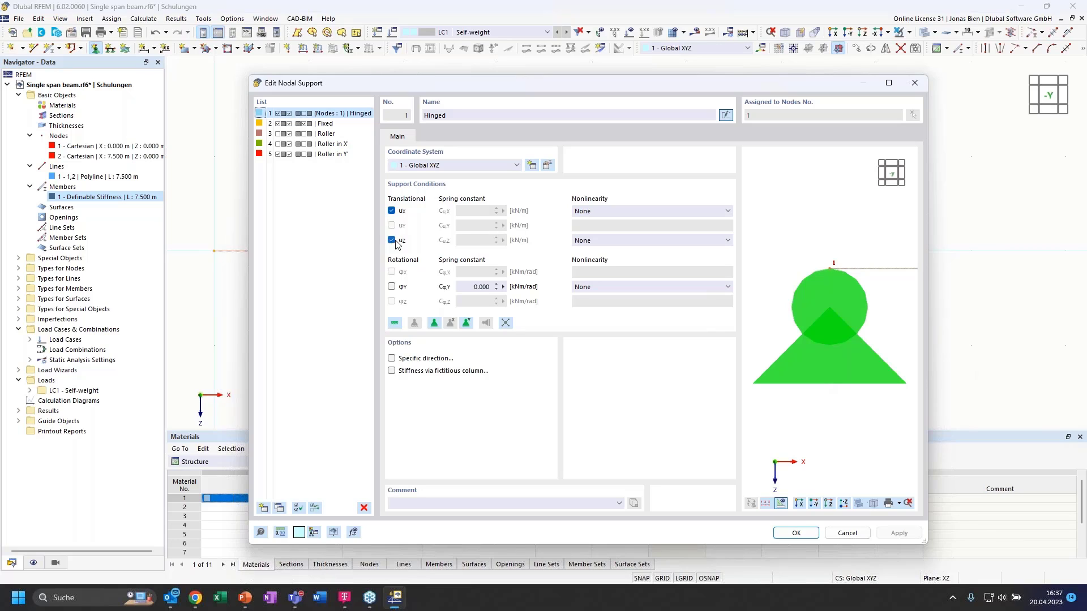
left_click(391, 287)
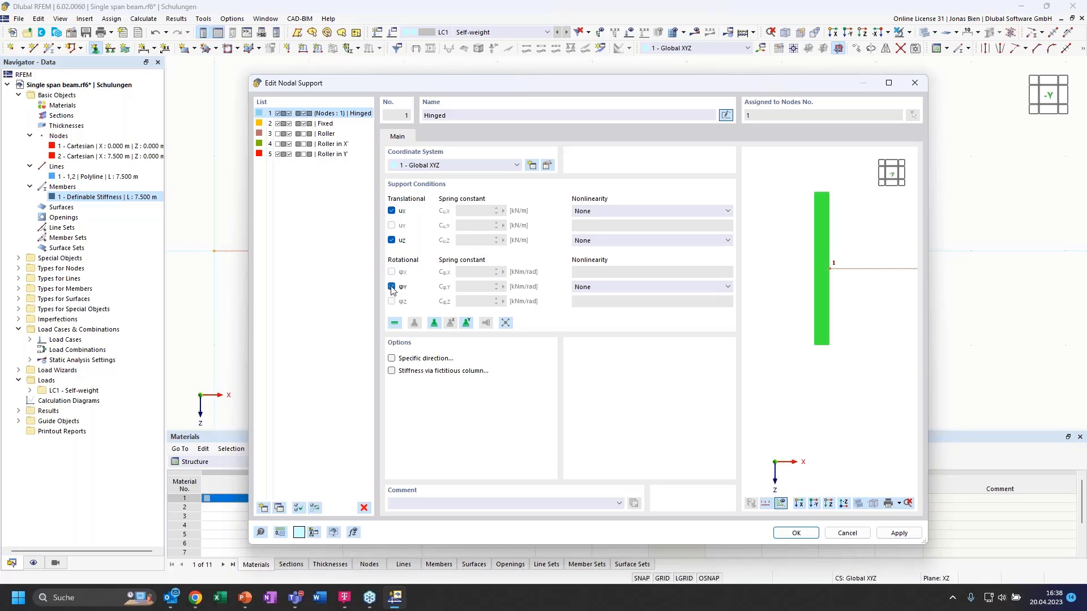
left_click(391, 287)
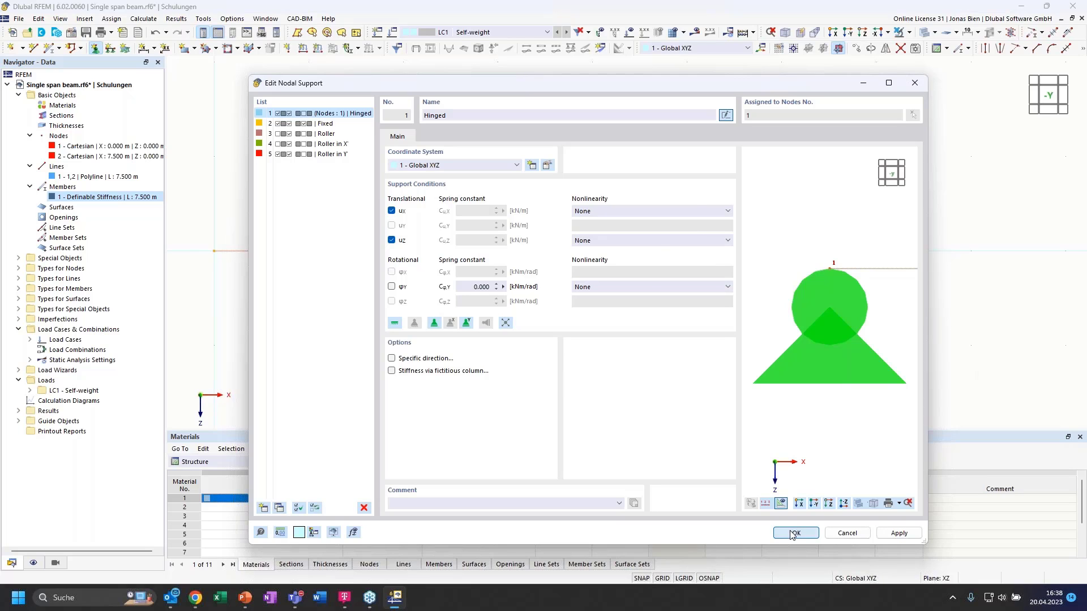
left_click(793, 533)
left_click(589, 396)
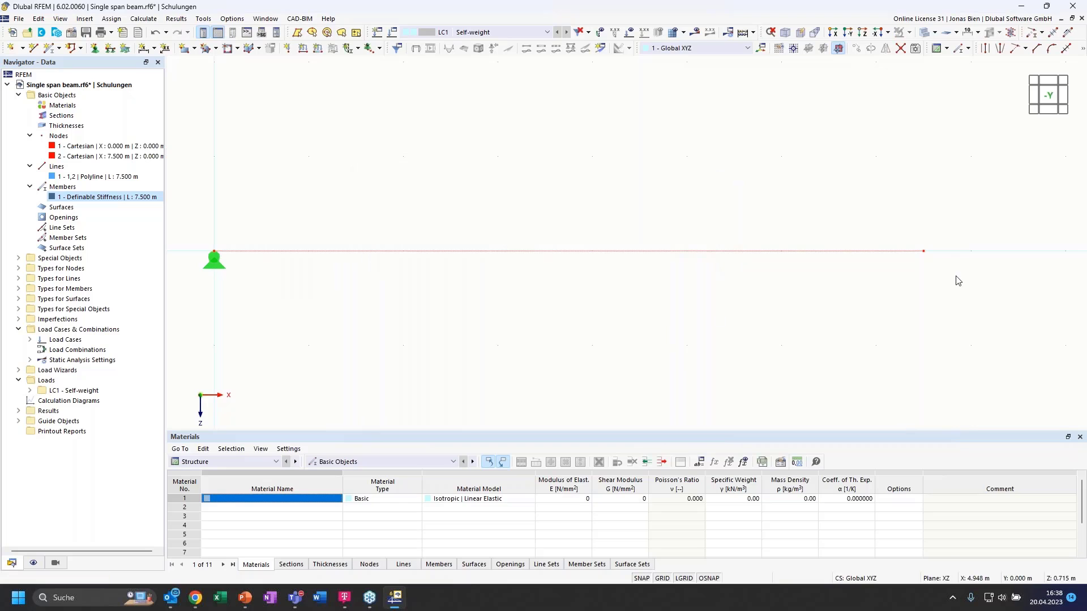
double_click(923, 252)
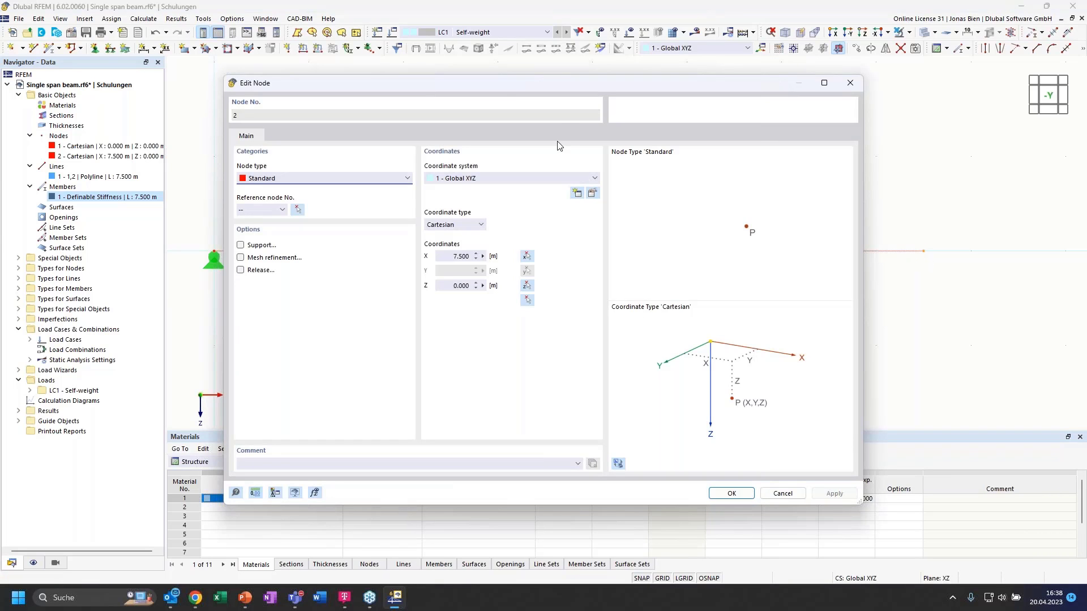
left_click_drag(465, 85, 419, 86)
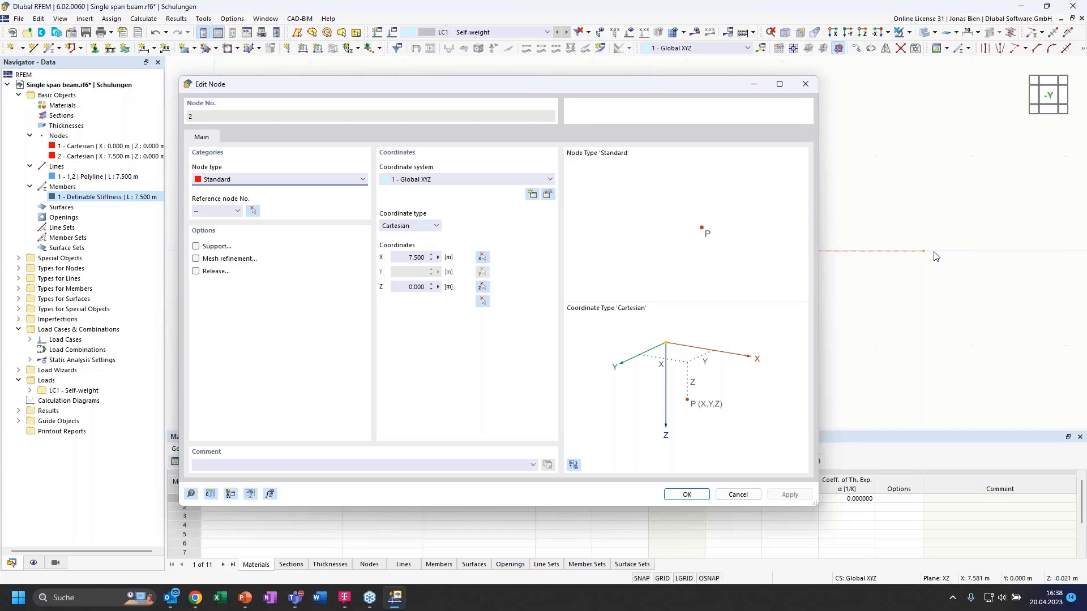
left_click(804, 84)
- Edit node 2 at the beam's far end, activate its support option, and assign the Roller in X nodal support
right_click(924, 250)
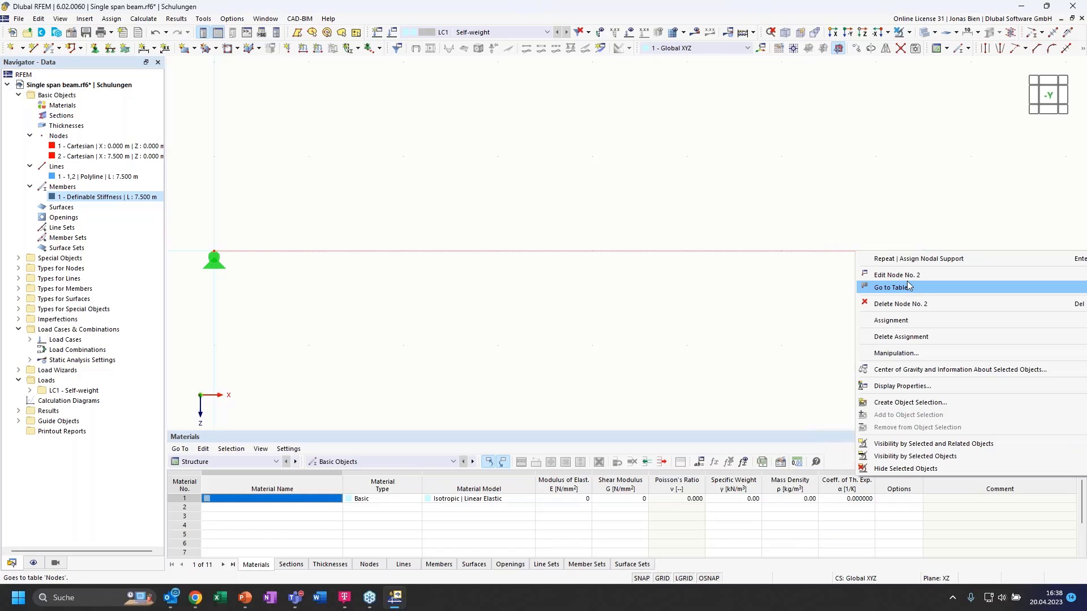
left_click(908, 275)
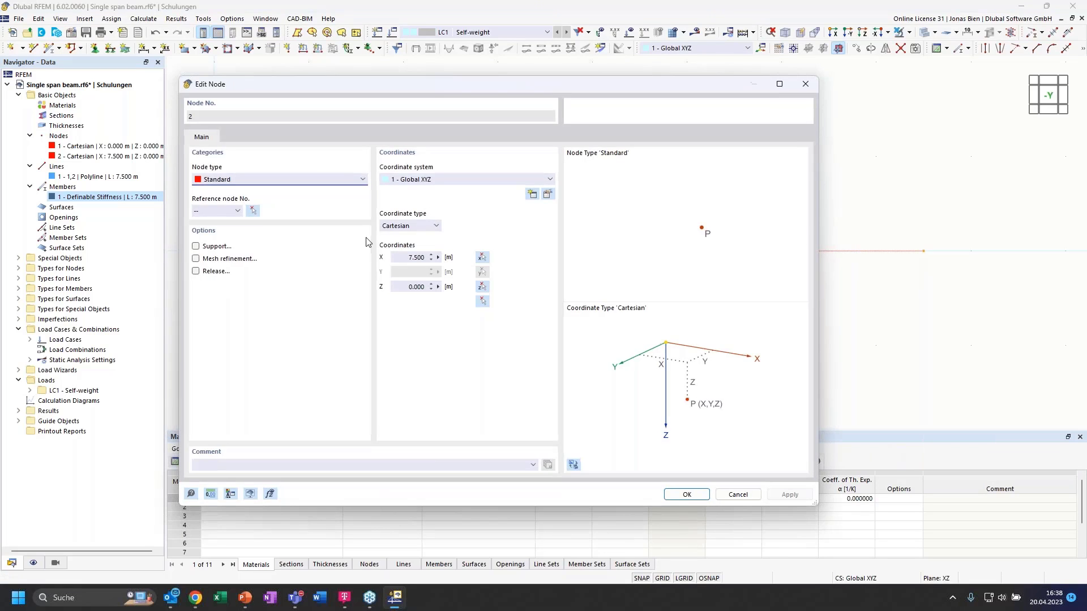
left_click(196, 246)
left_click(227, 142)
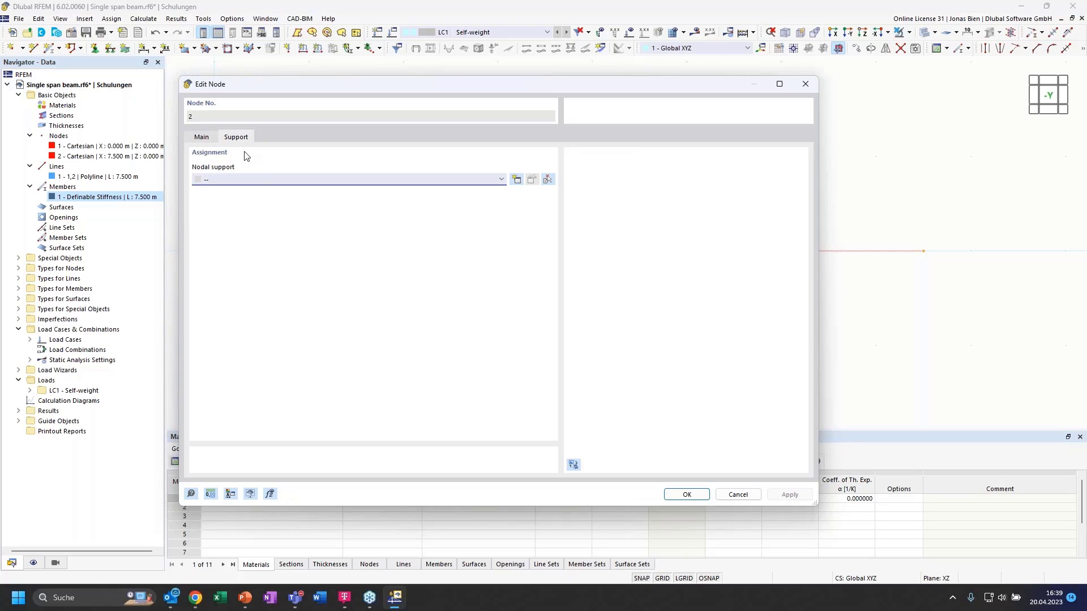
left_click(205, 138)
left_click(235, 137)
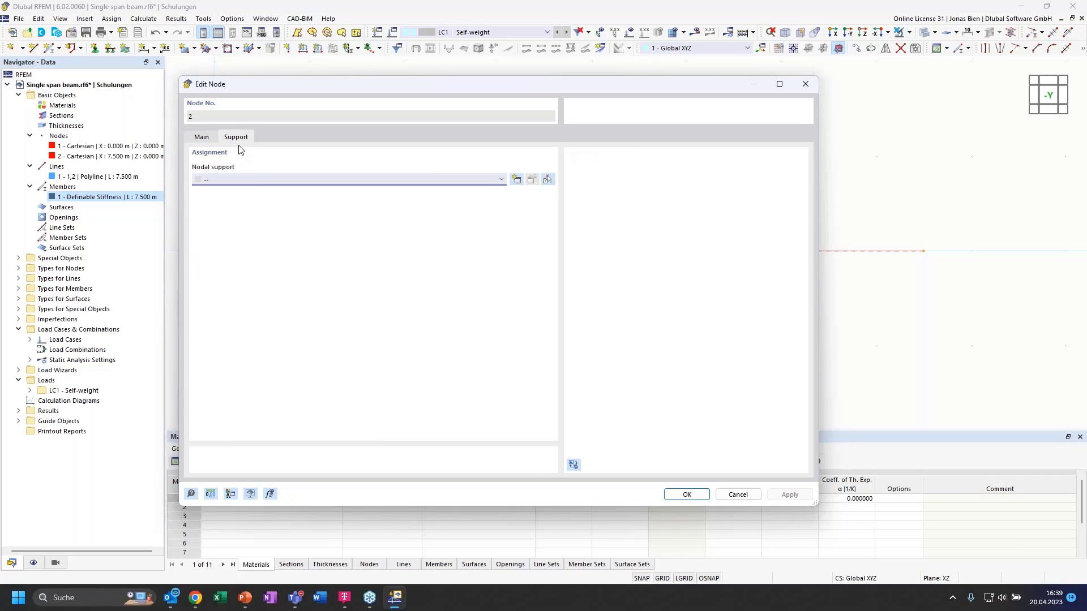
left_click(313, 181)
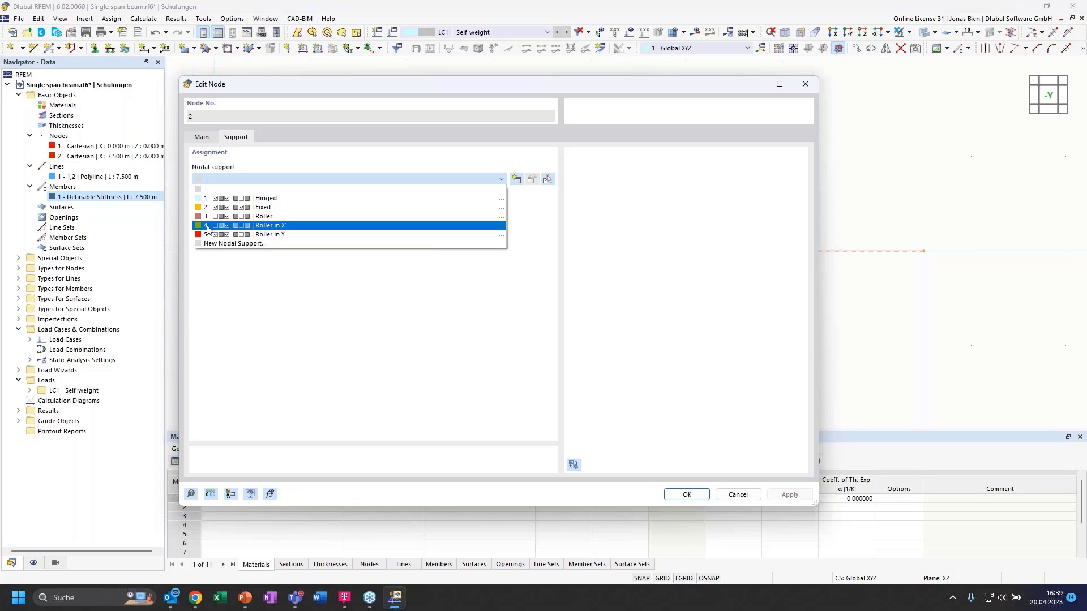
left_click(245, 226)
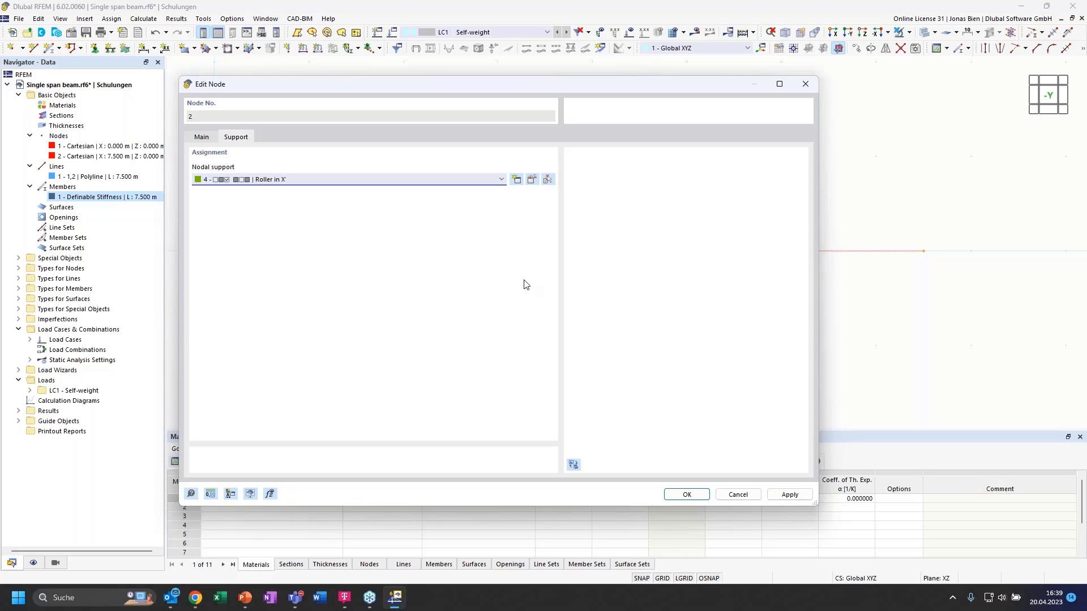
- Preview the roller support on node 2 in the real view, rotated in 3D, and accept the node edit
left_click(573, 464)
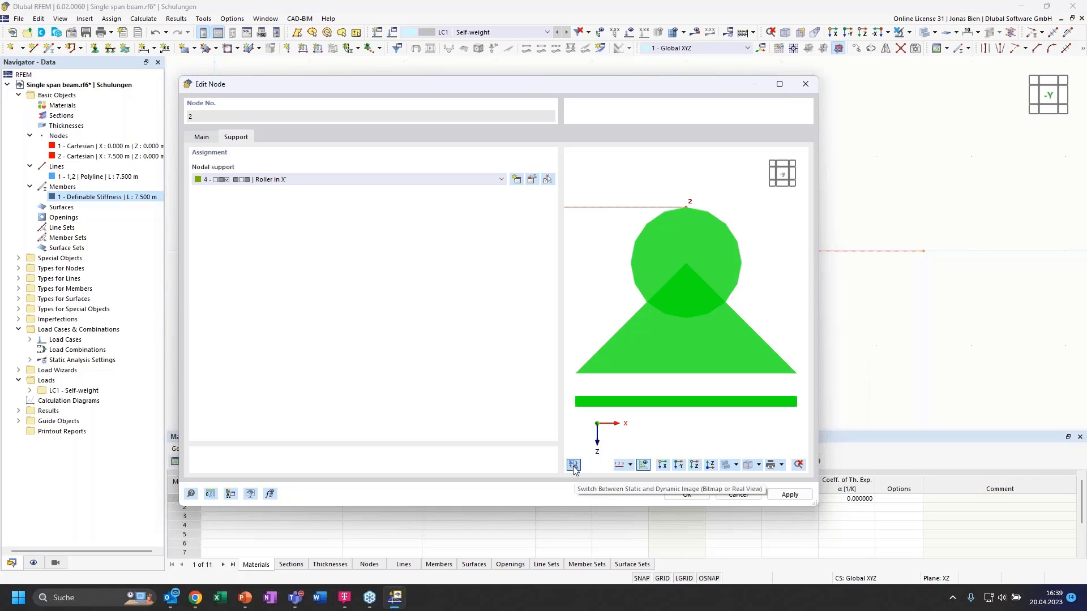
left_click(573, 465)
scroll(677, 243, "down", 4)
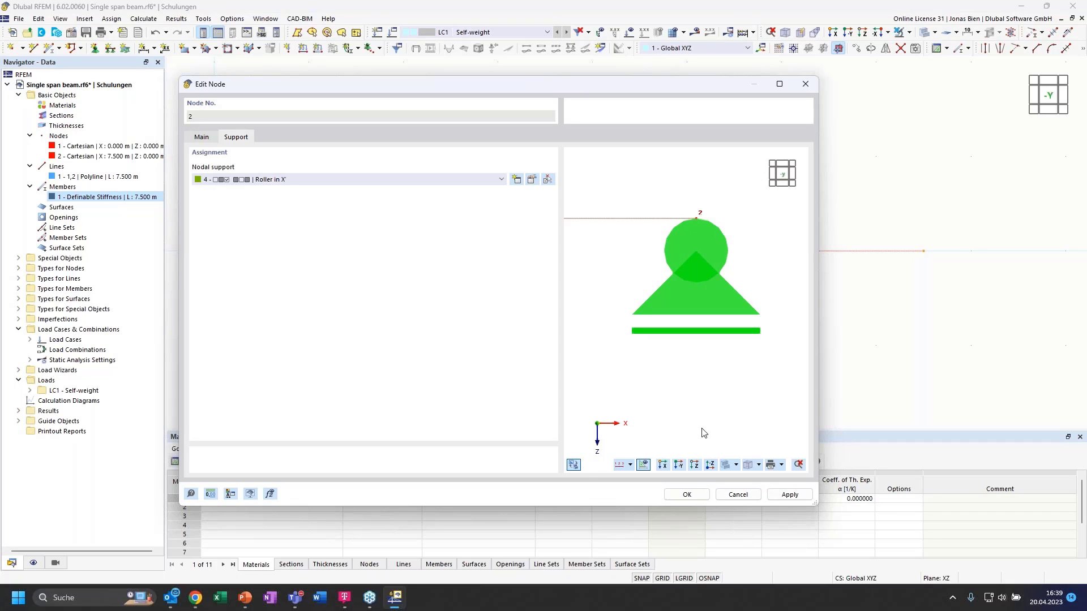
middle_click_drag(667, 375, 725, 224)
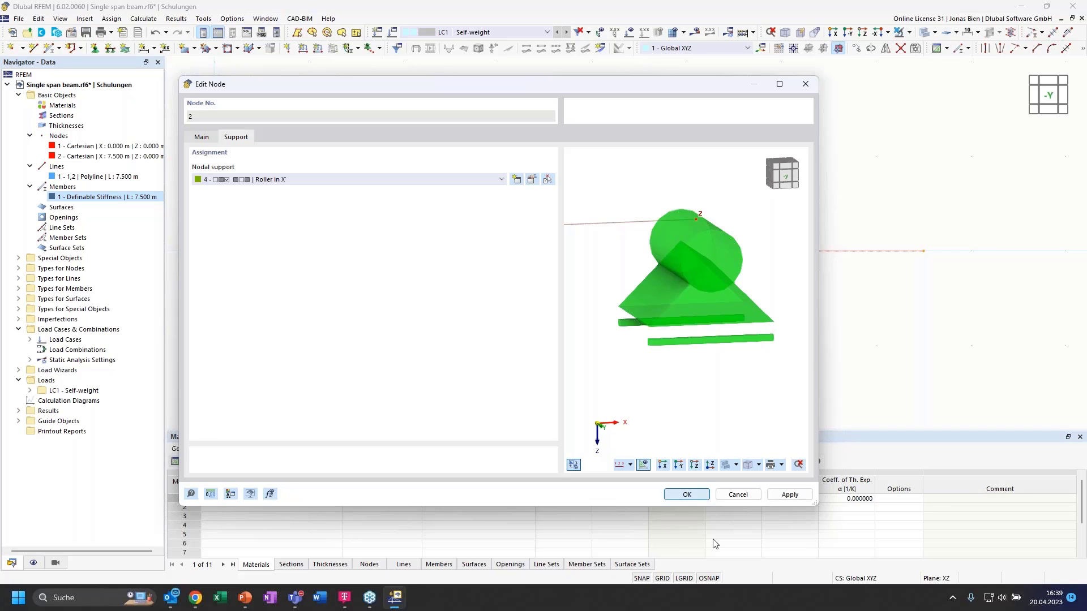
key("Return")
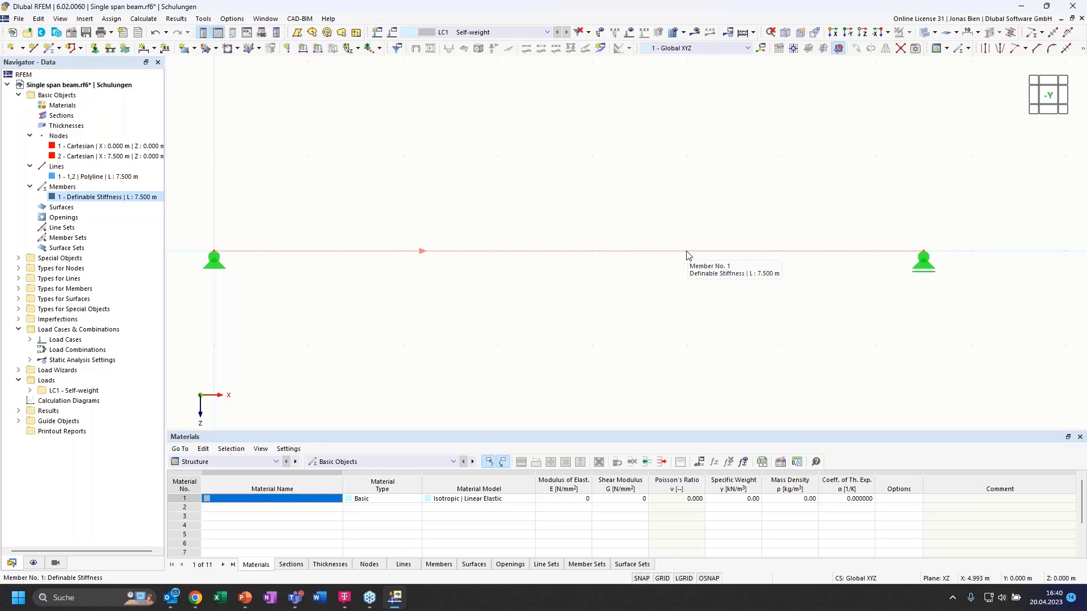
- Divide the beam member by distance, with the new node 4.5 m from the member start
right_click(616, 255)
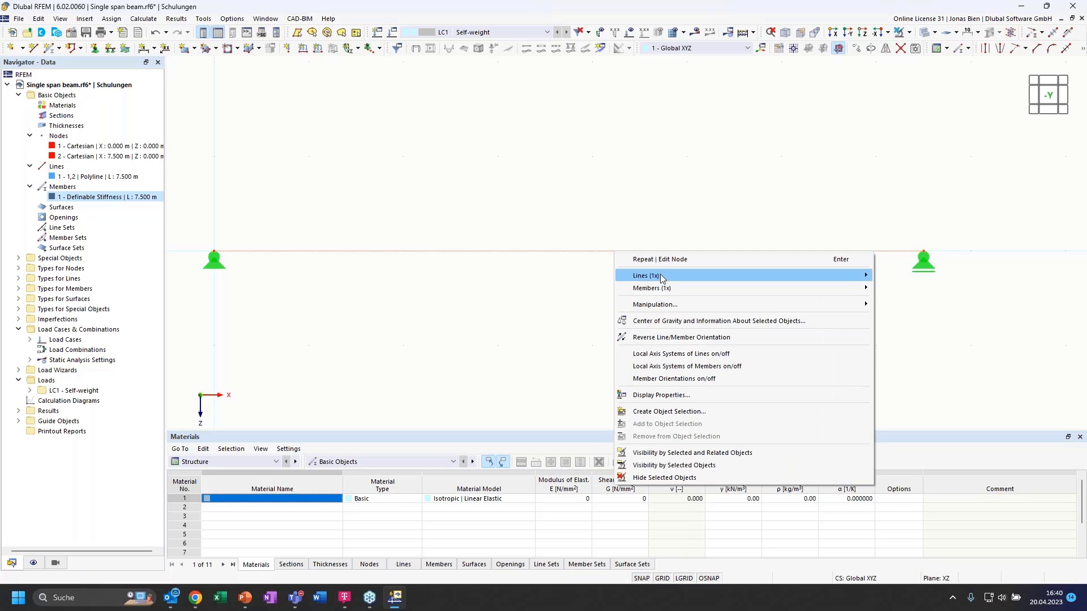
mouse_move(662, 289)
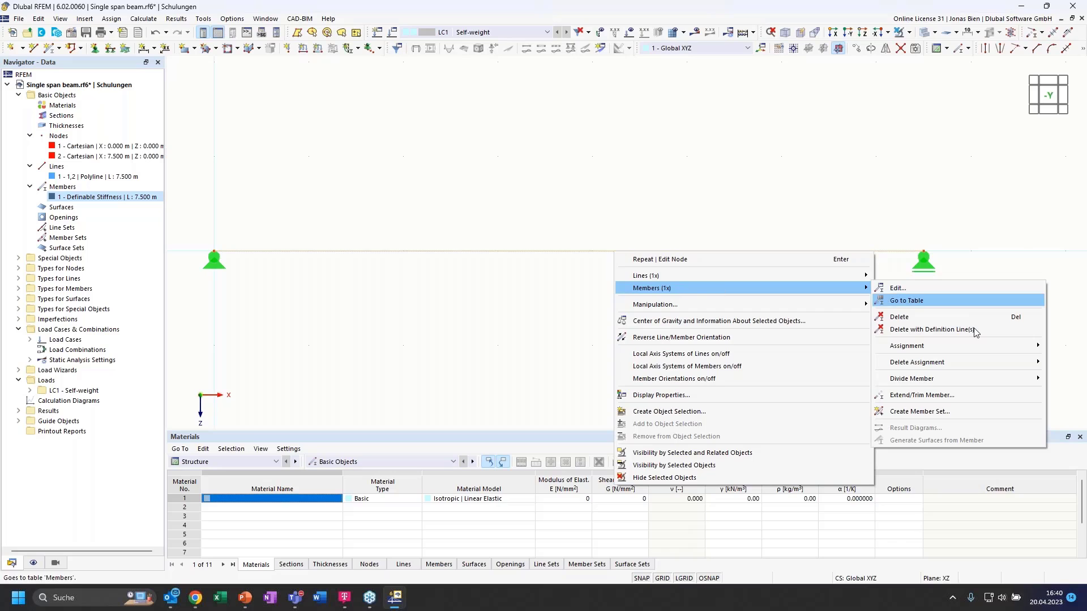
mouse_move(926, 381)
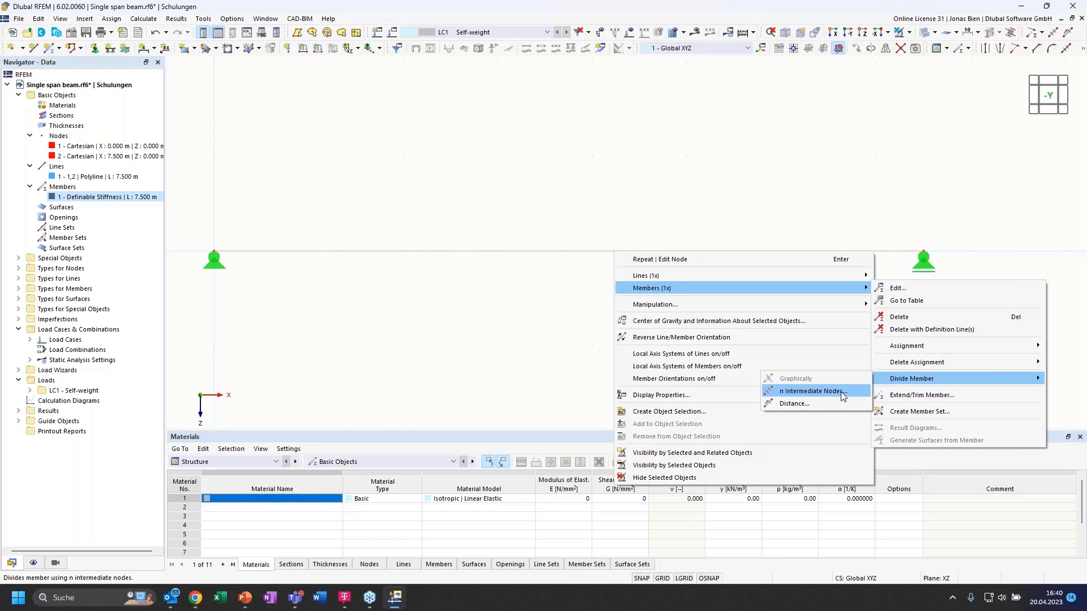
left_click(807, 403)
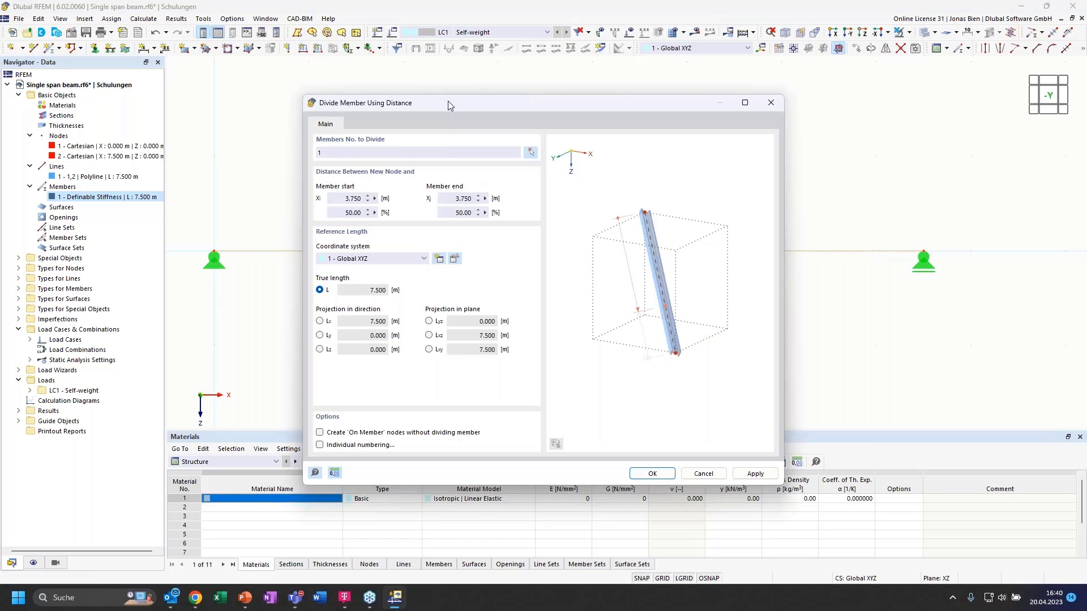
left_click_drag(447, 101, 448, 87)
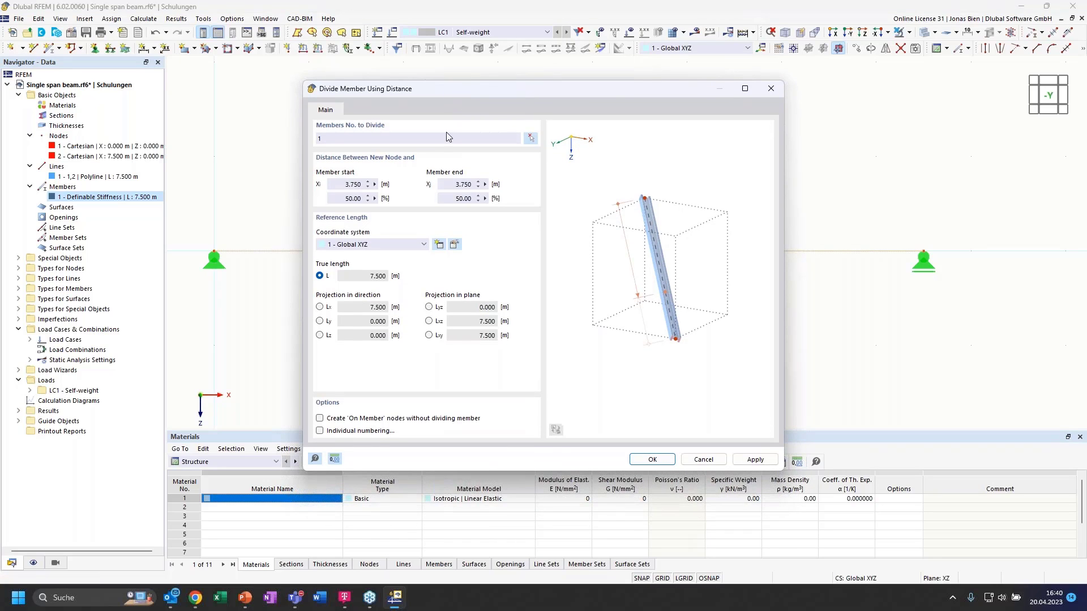
double_click(342, 184)
type("4,")
key("Tab")
left_click(650, 459)
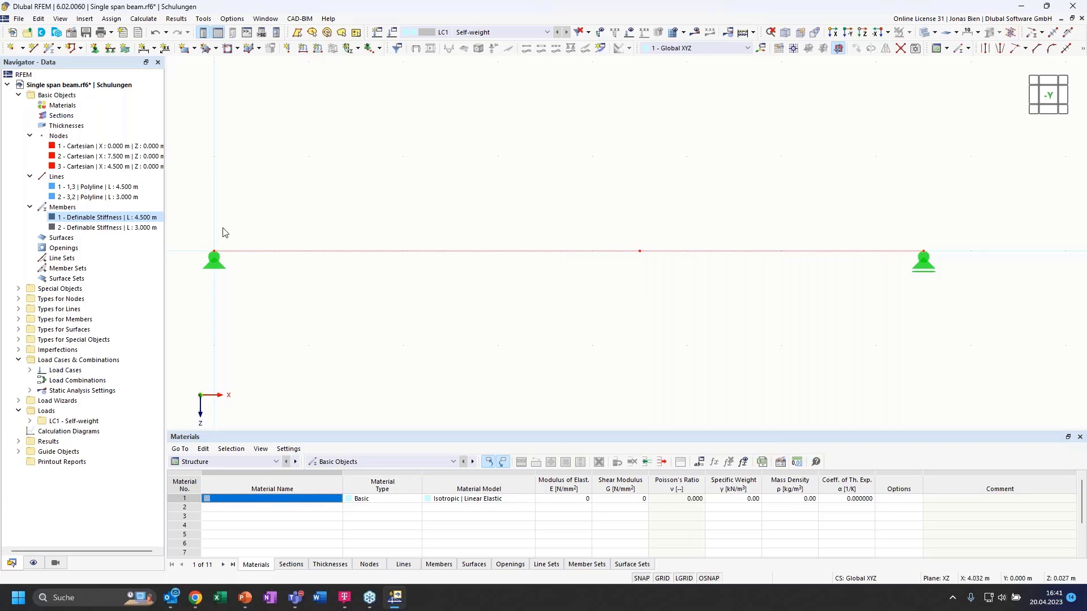
- Select the second line in the data tree and undo the member division
left_click(100, 197)
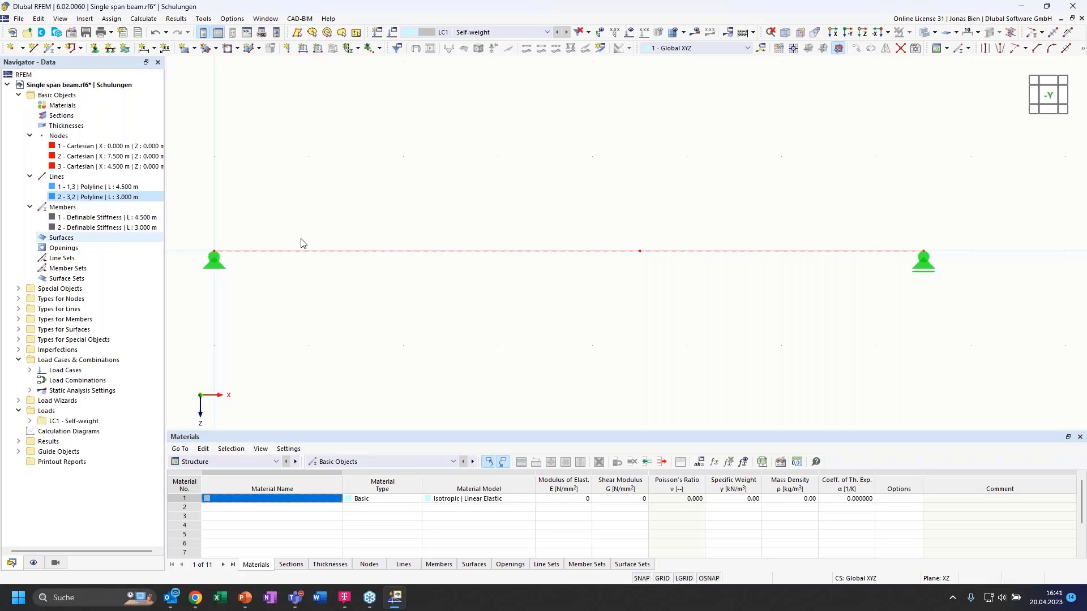
left_click(158, 32)
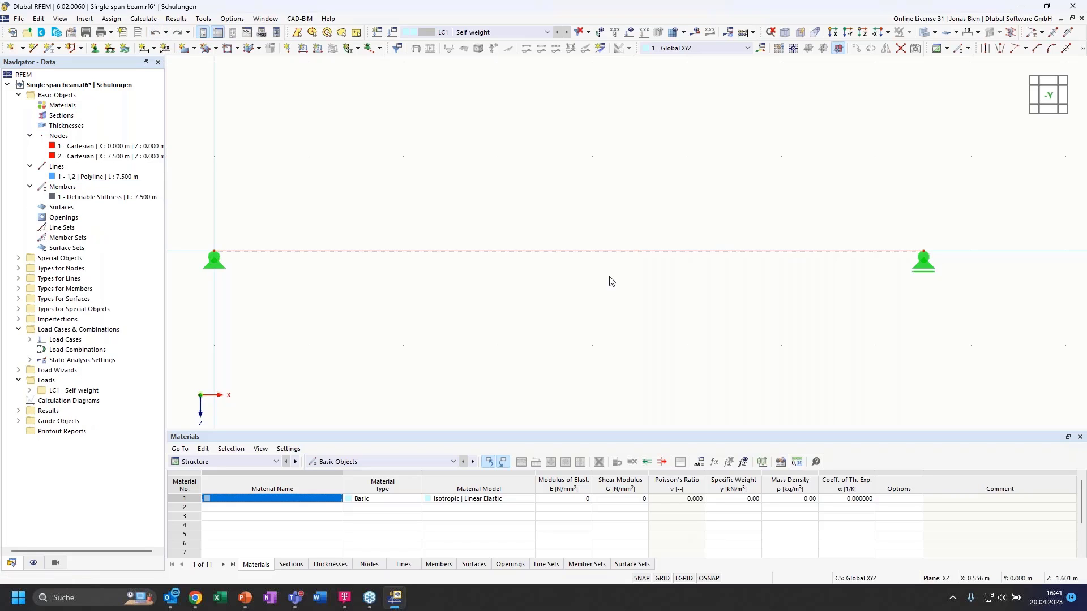
- Create an 'On Member' node 4.5 m from the member start using Divide Member by distance, without dividing the member
right_click(601, 252)
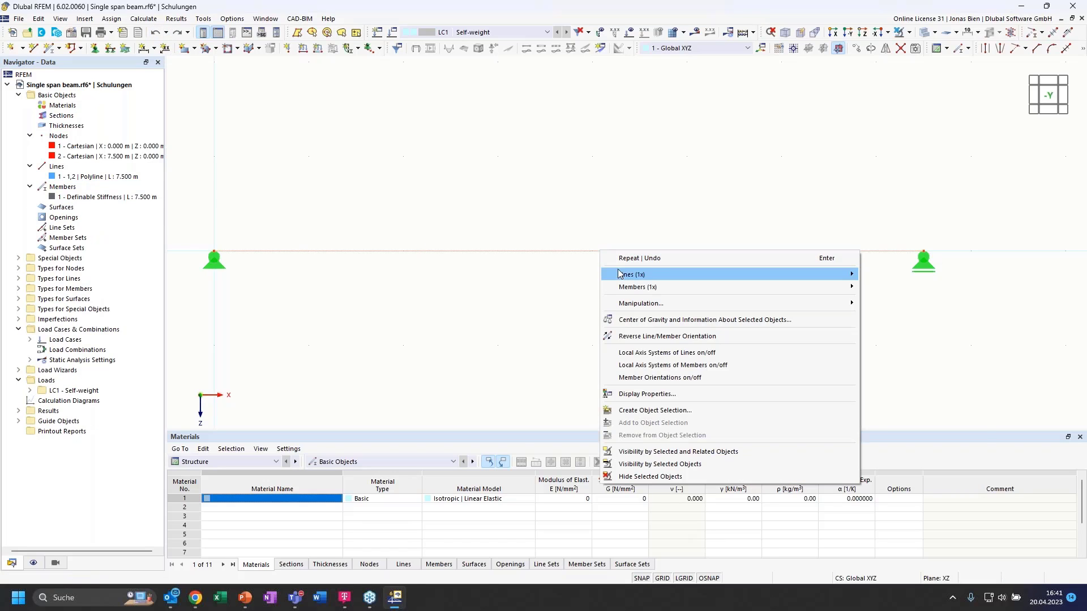
mouse_move(627, 287)
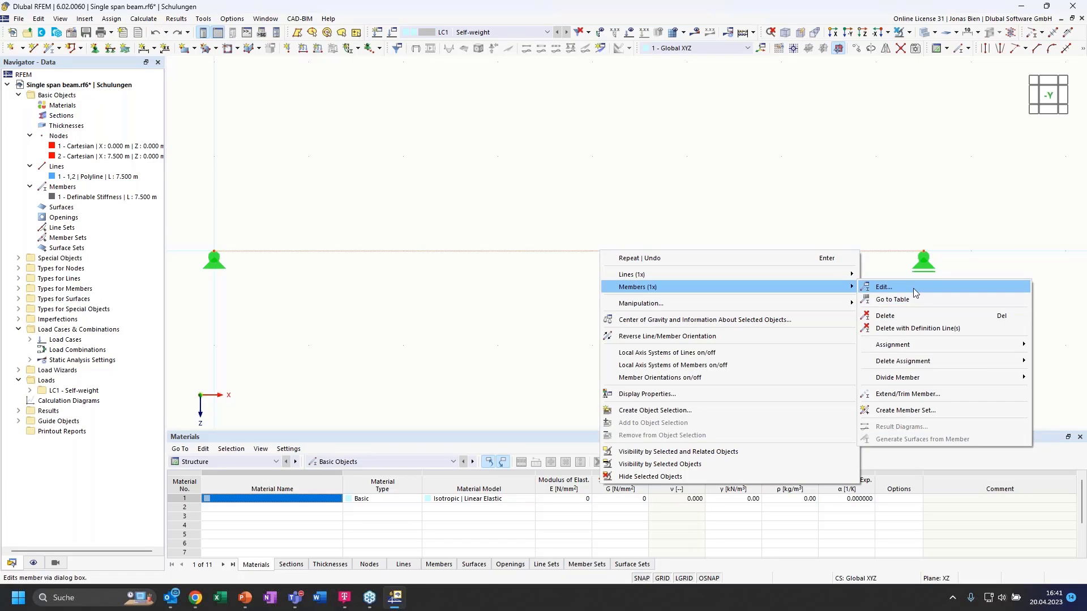
mouse_move(905, 378)
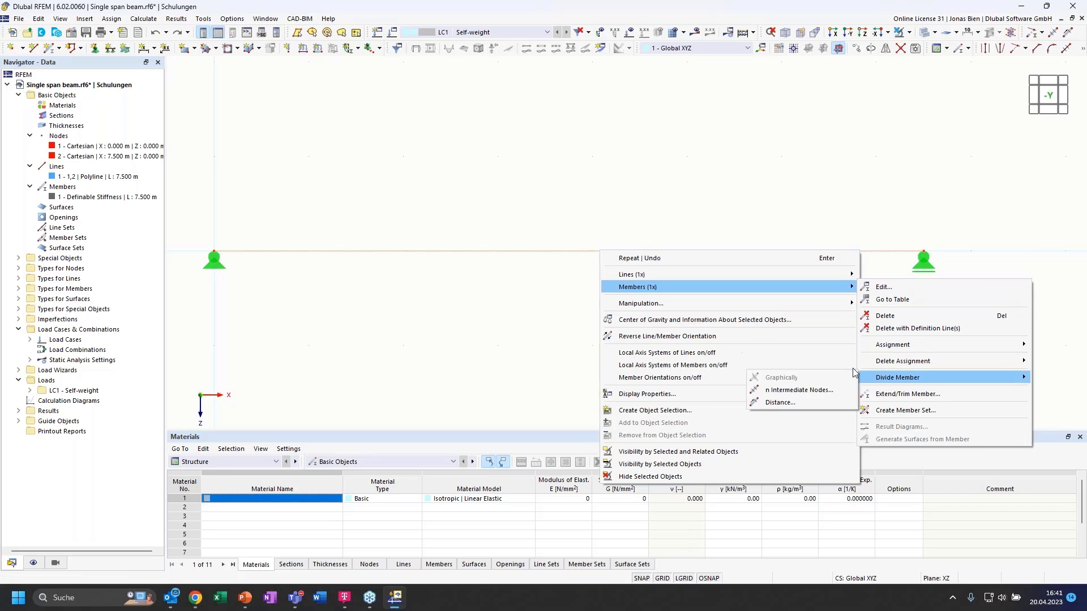
left_click(800, 402)
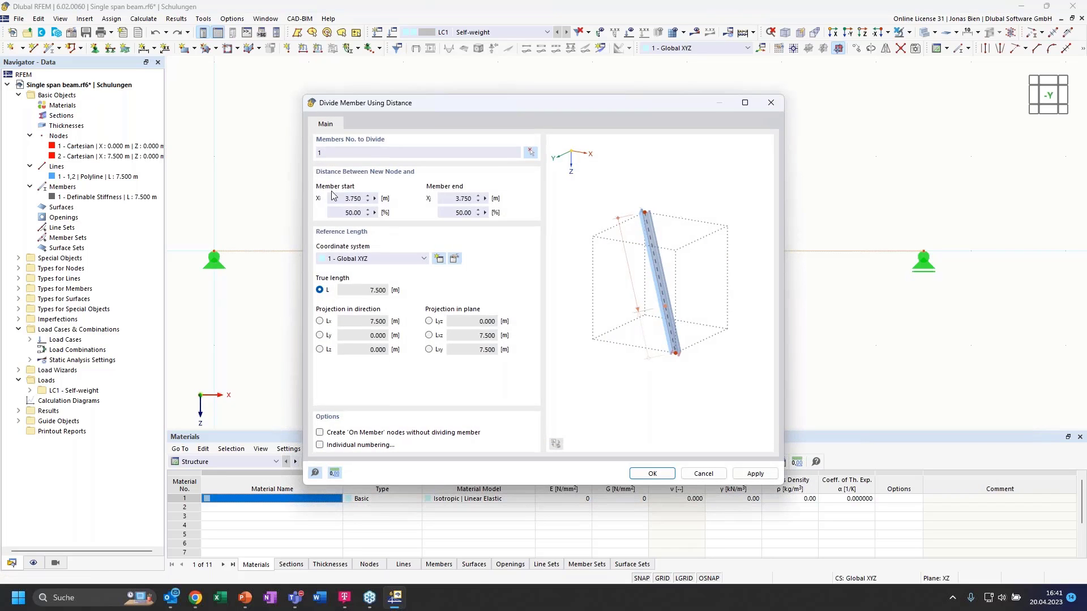
type(",5")
left_click(320, 433)
left_click(645, 473)
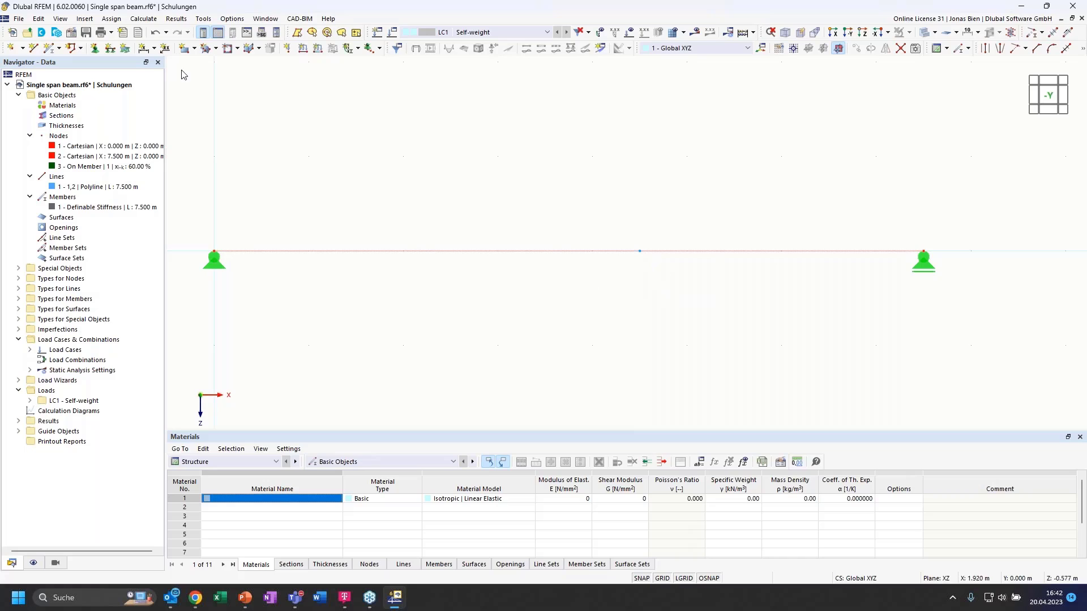
- Add a linear dimension from the origin node to the intermediate node, using the second plane and a dimension line offset of -0.5 m
left_click(145, 49)
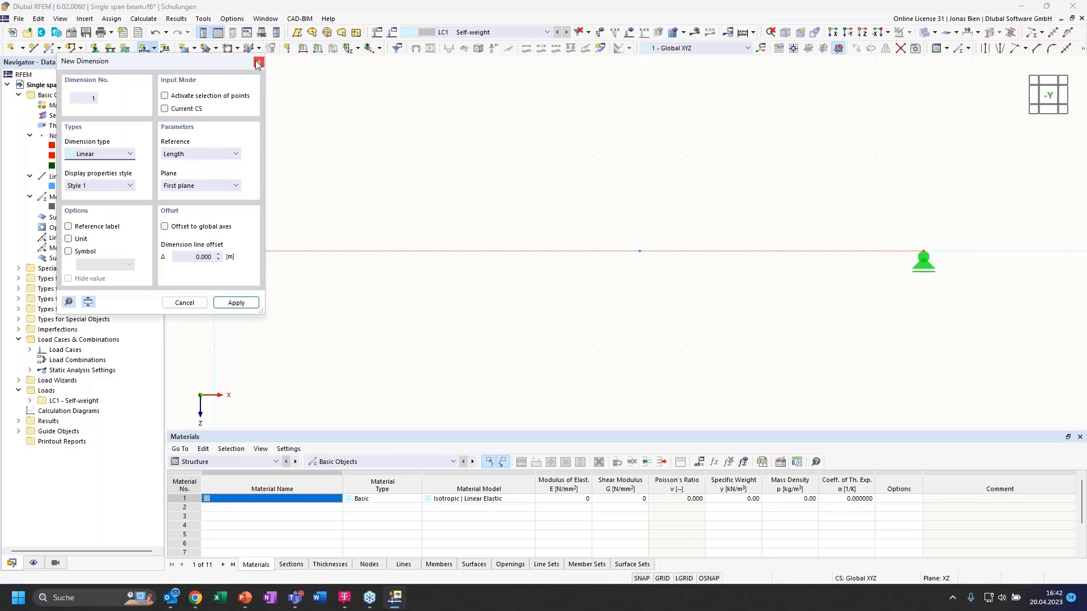
left_click_drag(192, 77, 415, 318)
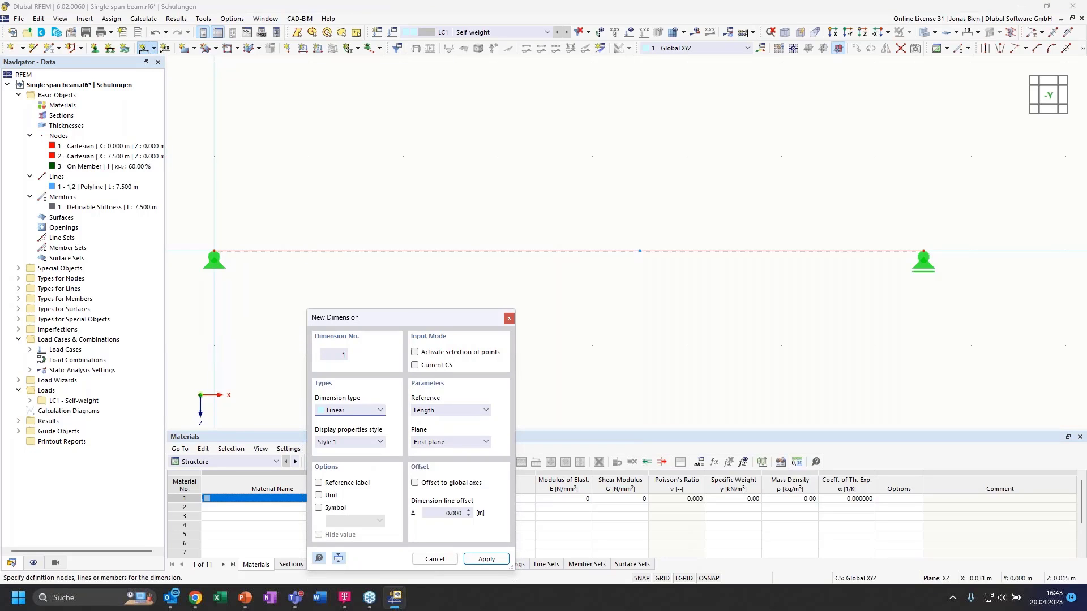
left_click(214, 254)
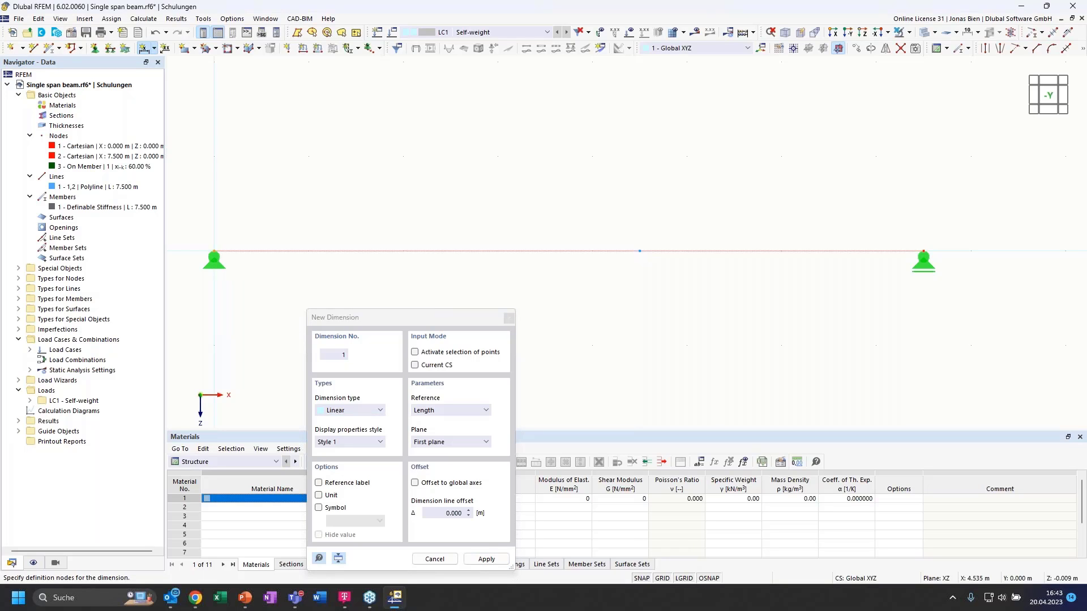
left_click(450, 442)
left_click(444, 458)
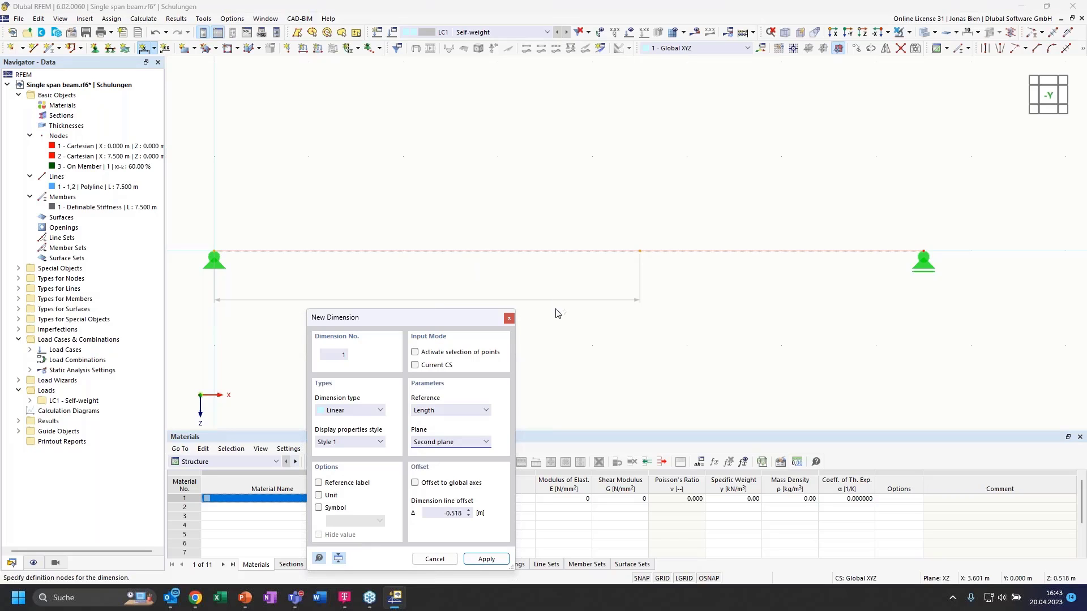
left_click_drag(442, 513, 503, 512)
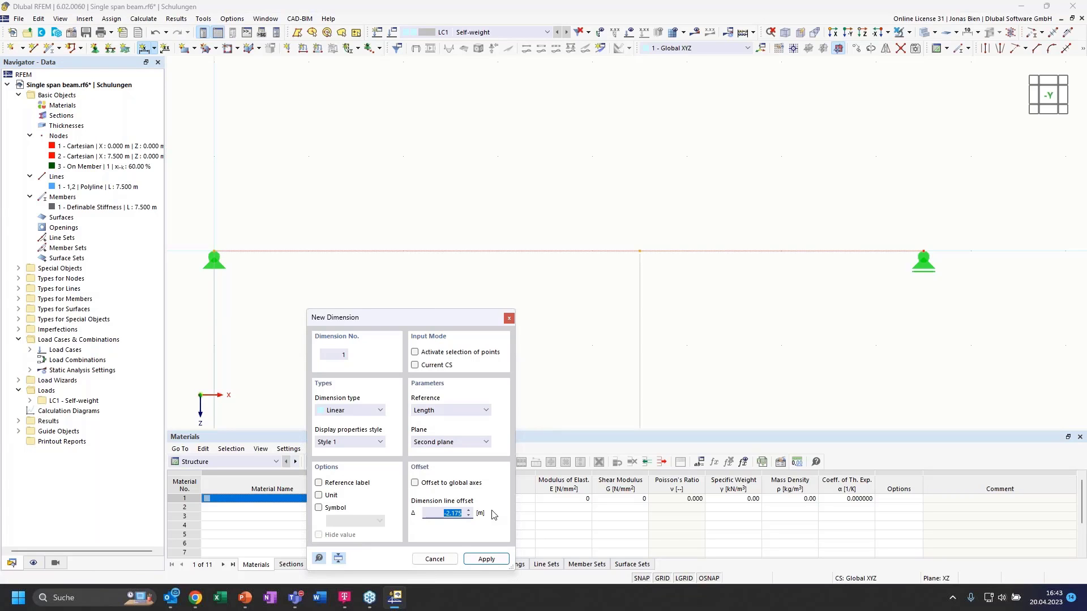
key("BackSpace")
type("-0")
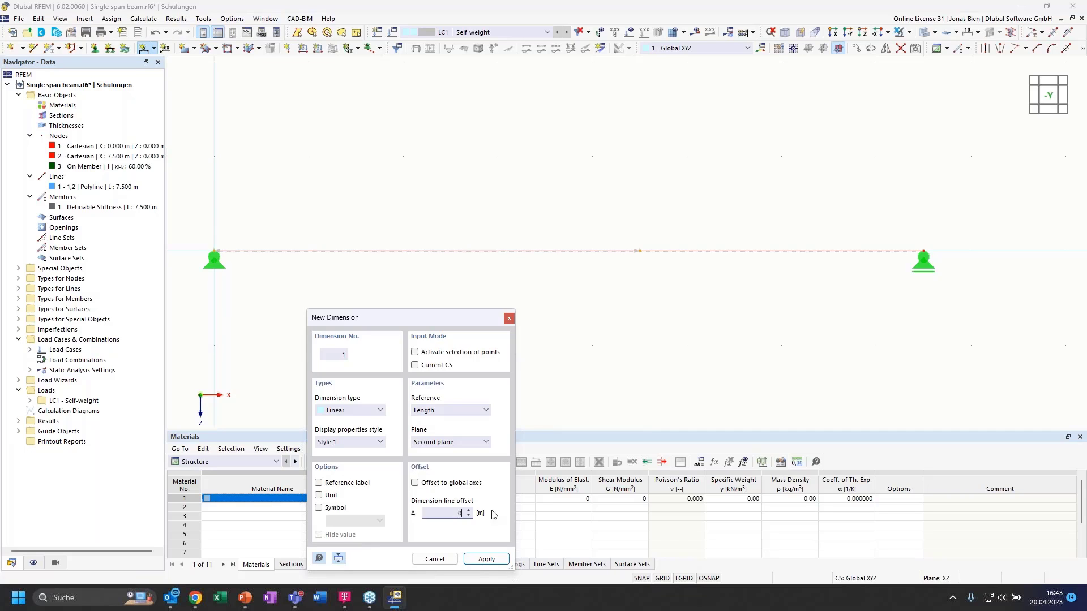
type(",500")
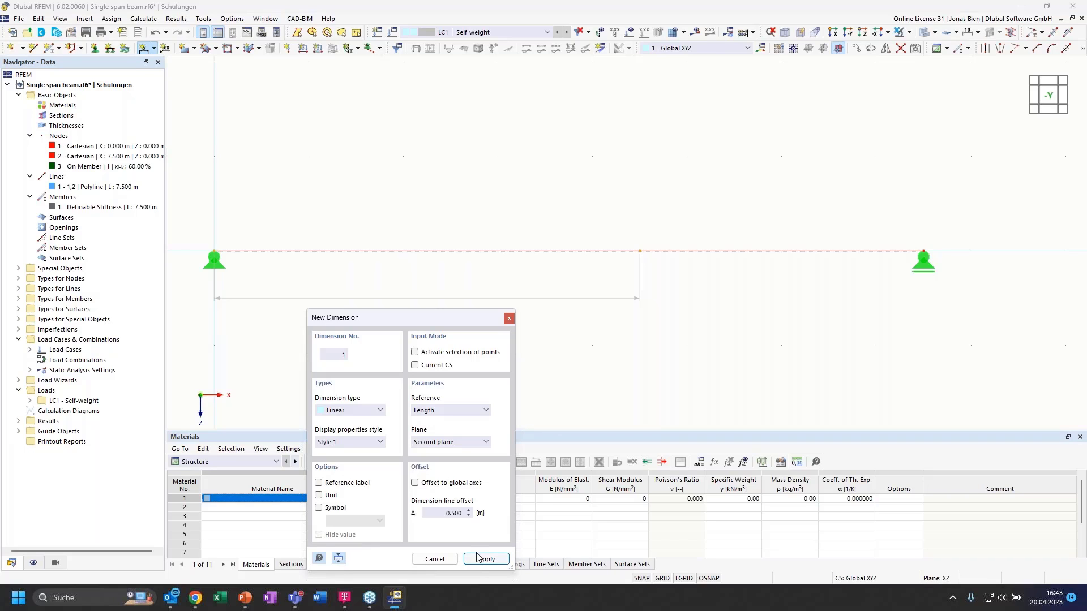
left_click(480, 558)
- Add a linear dimension from the intermediate node to the roller-supported end node with a dimension line offset of -0.5 m
left_click(640, 251)
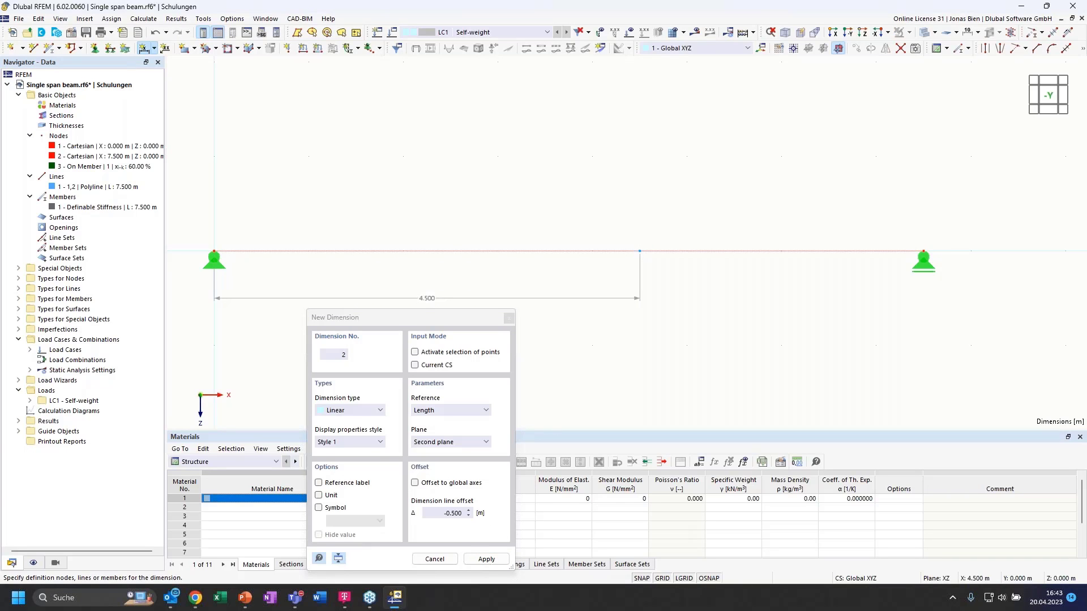
left_click(923, 251)
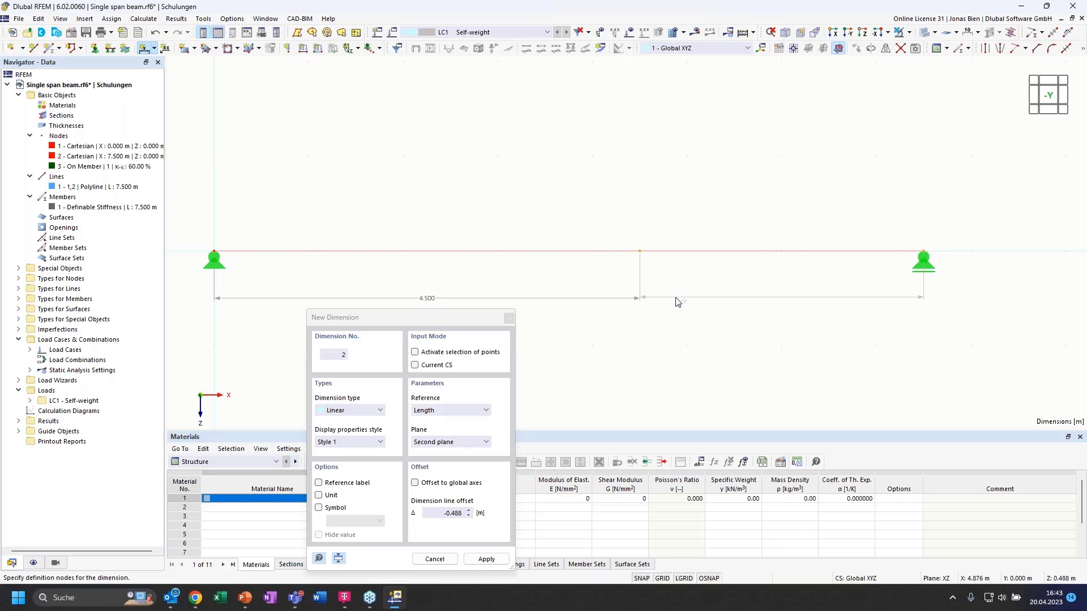
left_click_drag(440, 512, 495, 517)
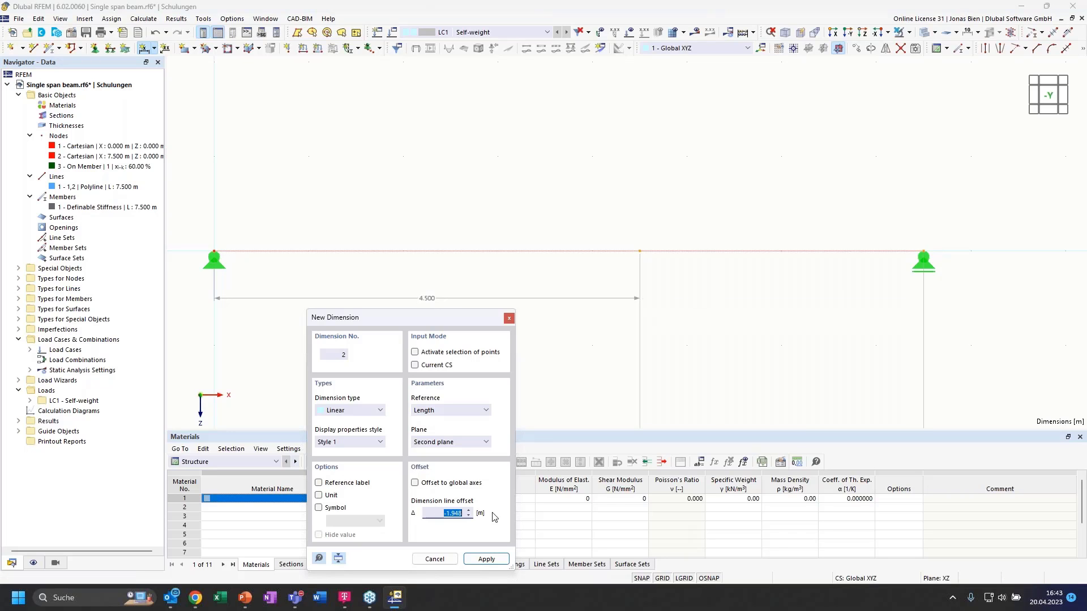
type("-0,5")
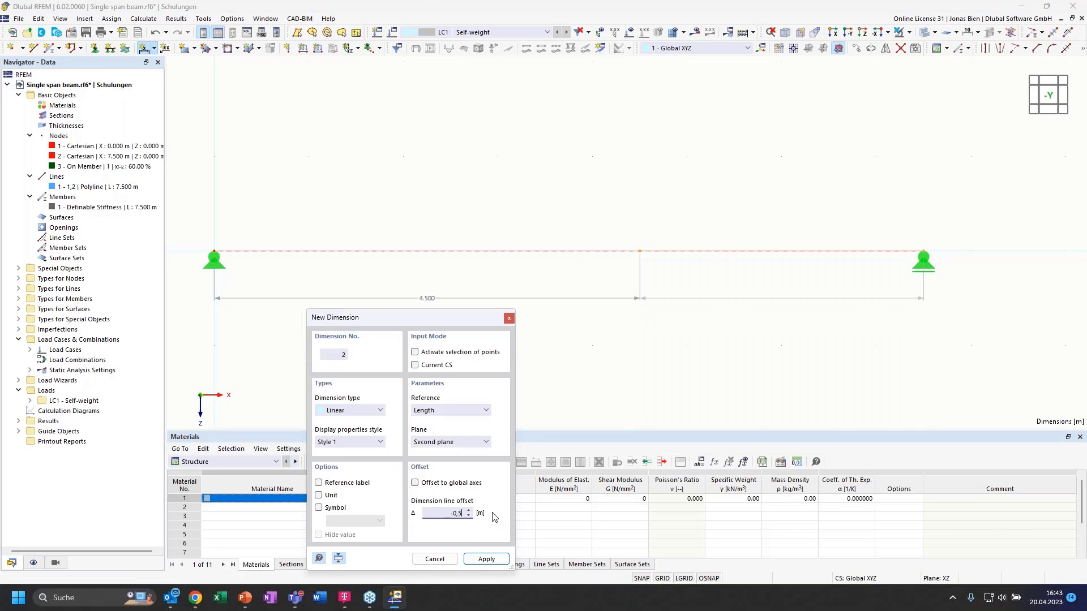
left_click(469, 558)
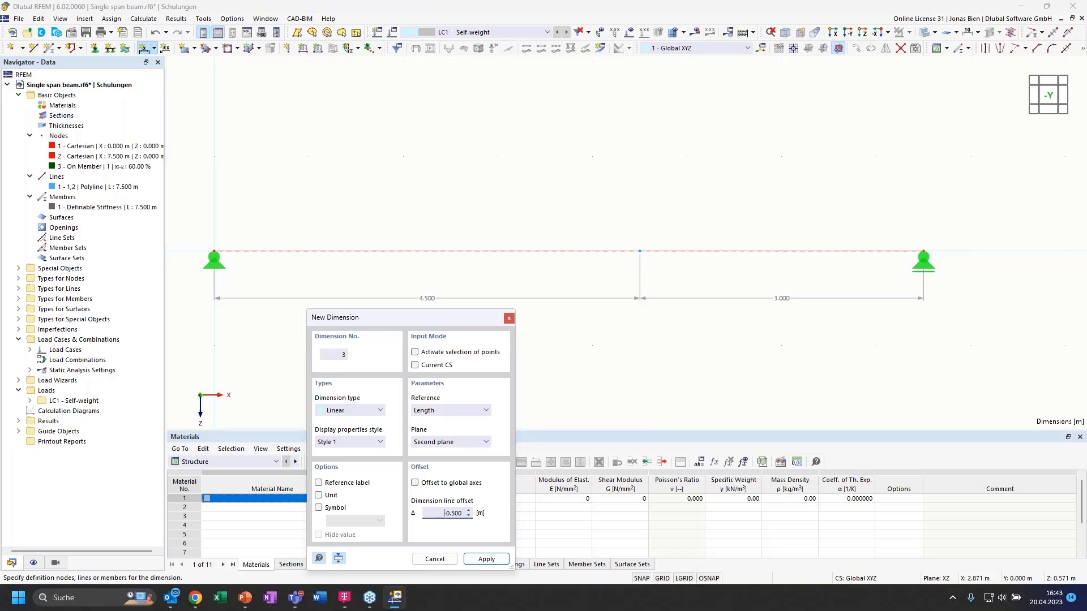
- Close the dimension input and expand the load types of LC1 - Self-weight in the data tree, with LC1 as the active load case
left_click(507, 319)
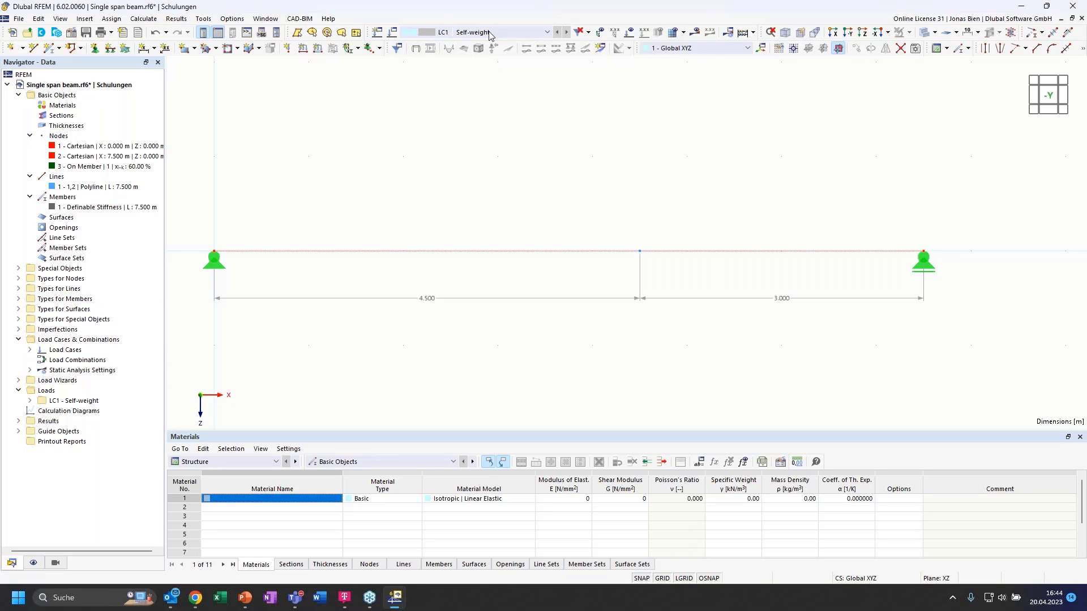
left_click(30, 349)
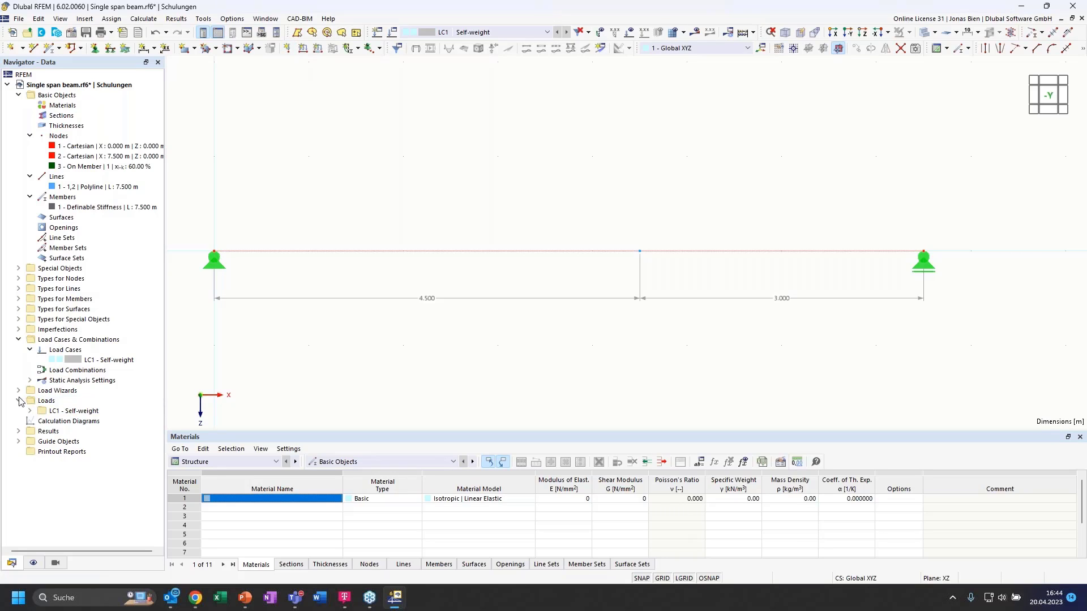
left_click(30, 411)
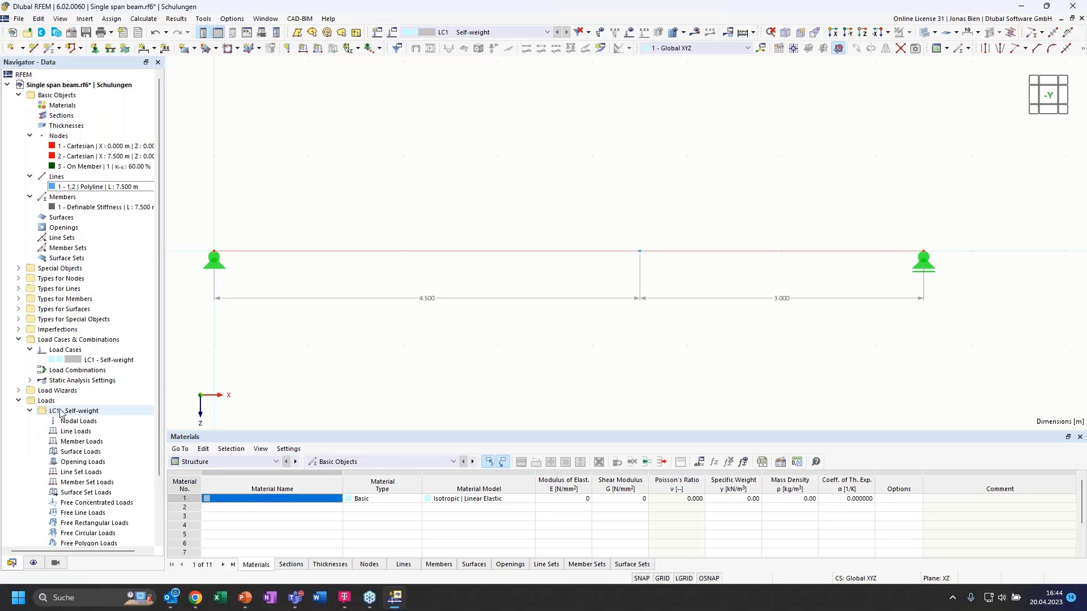
scroll(63, 385, "down", 1)
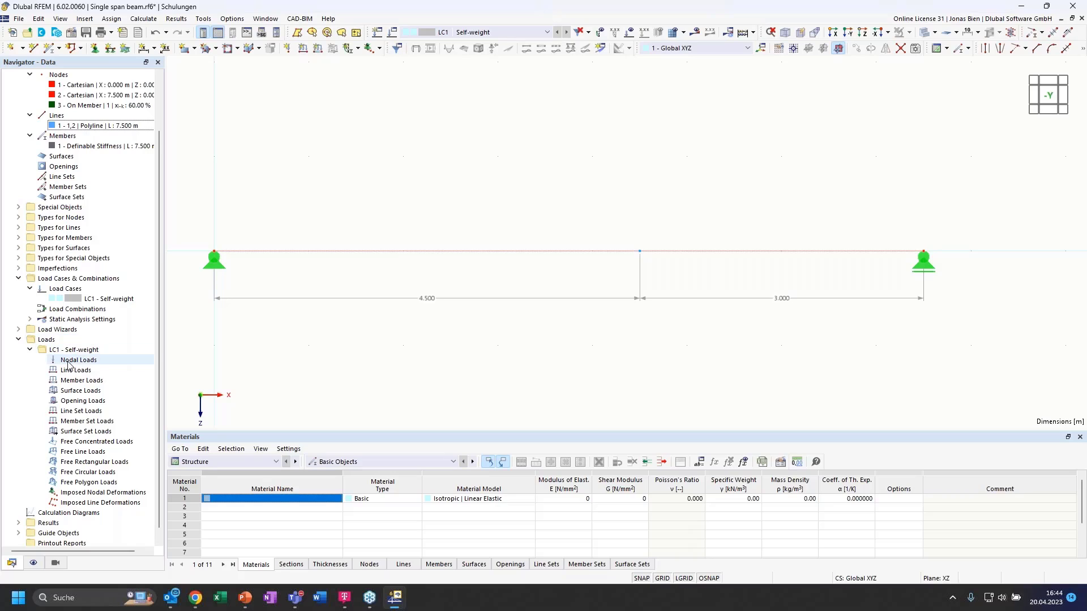
left_click(79, 361)
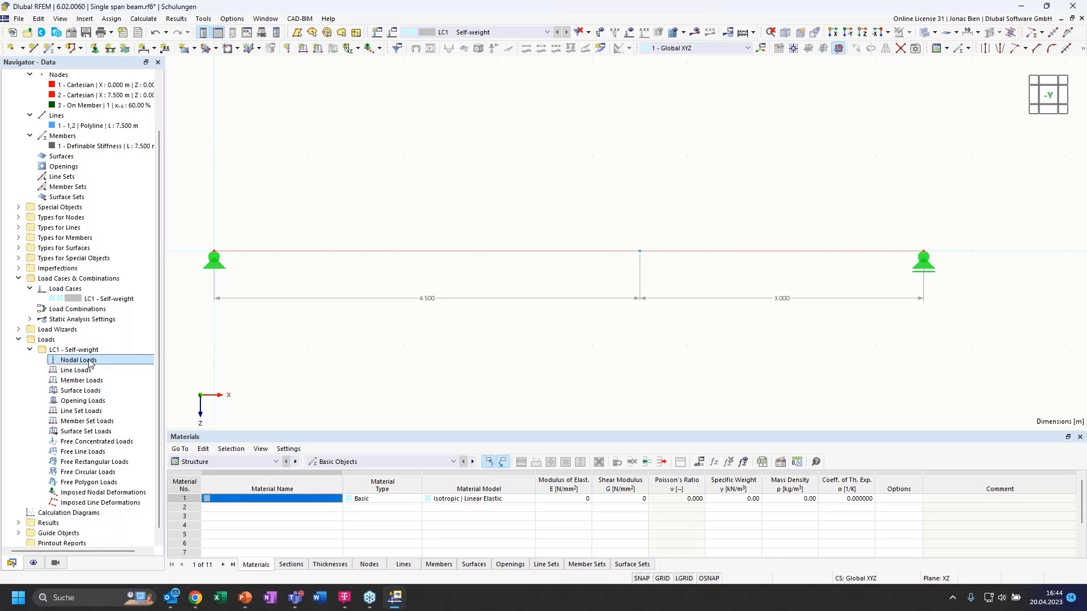
left_click(544, 34)
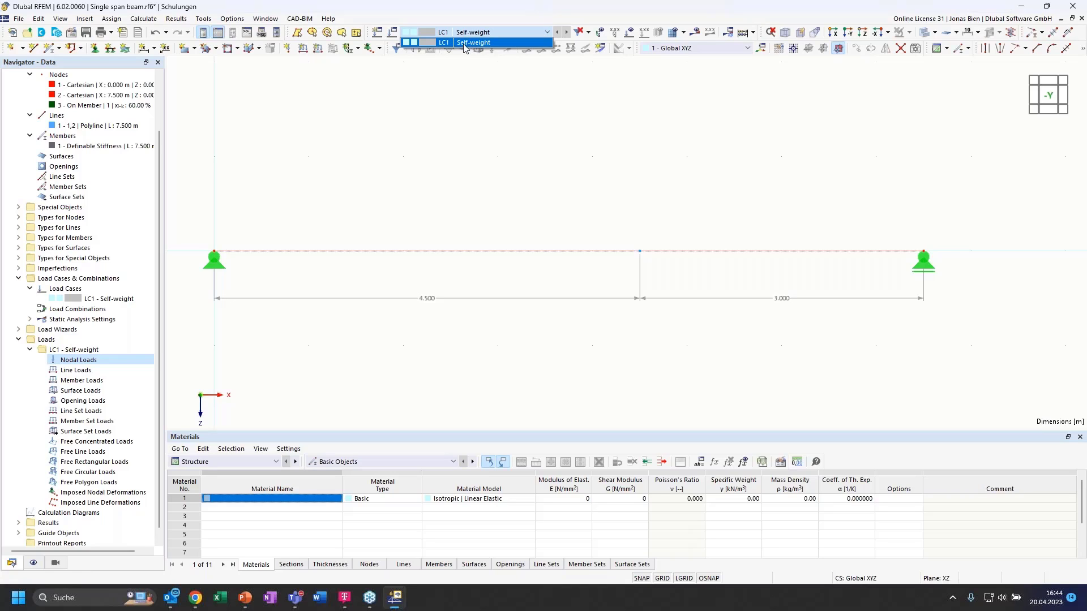
left_click(482, 43)
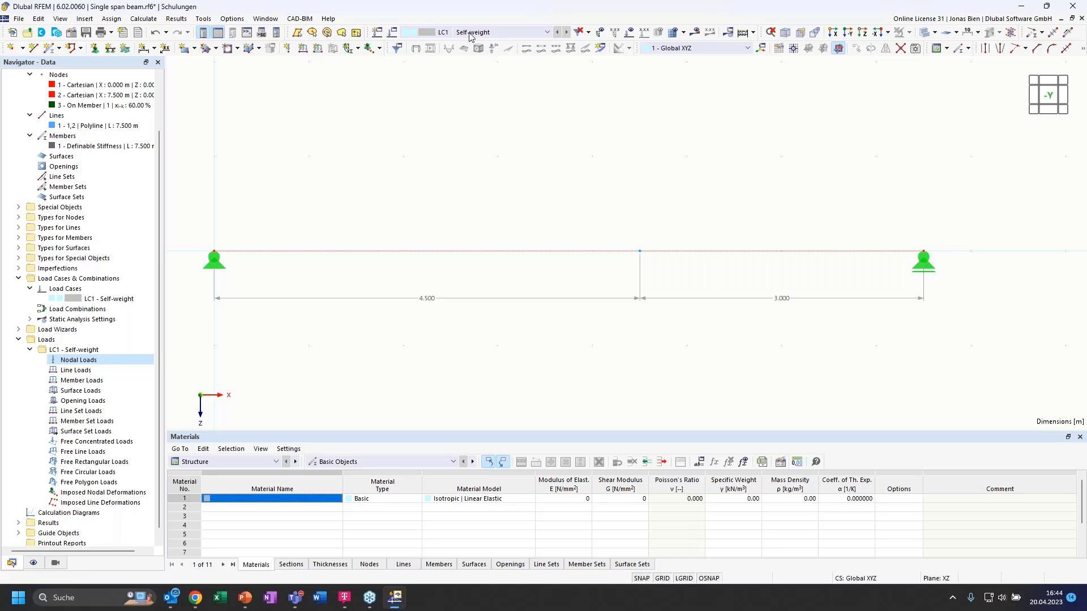
- Create a new nodal load in LC1 and assign it to the intermediate node 4.5 m from the member start
left_click(289, 50)
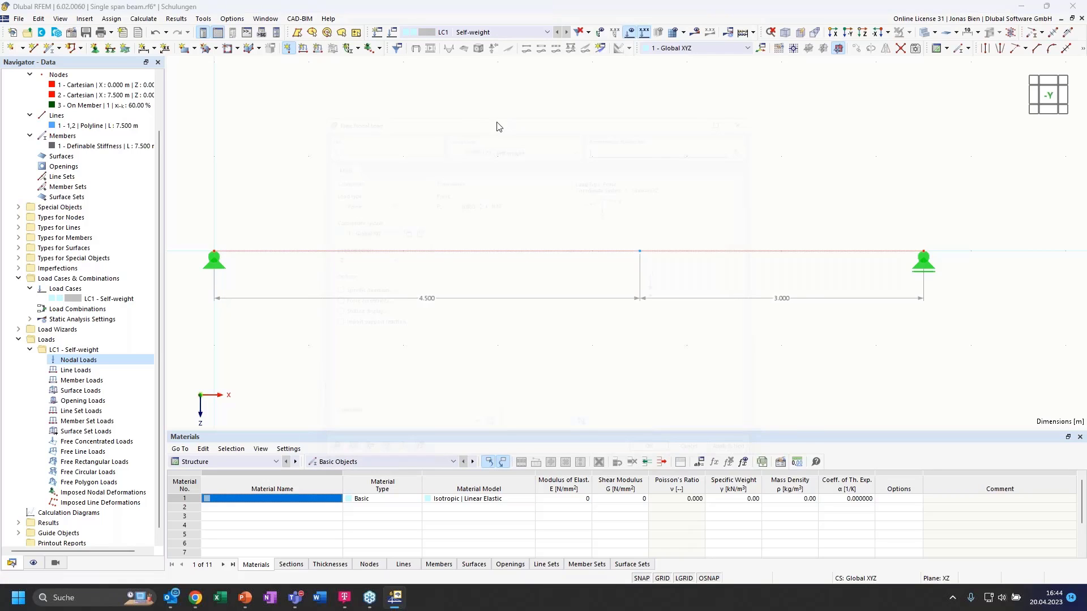
left_click_drag(602, 100, 467, 94)
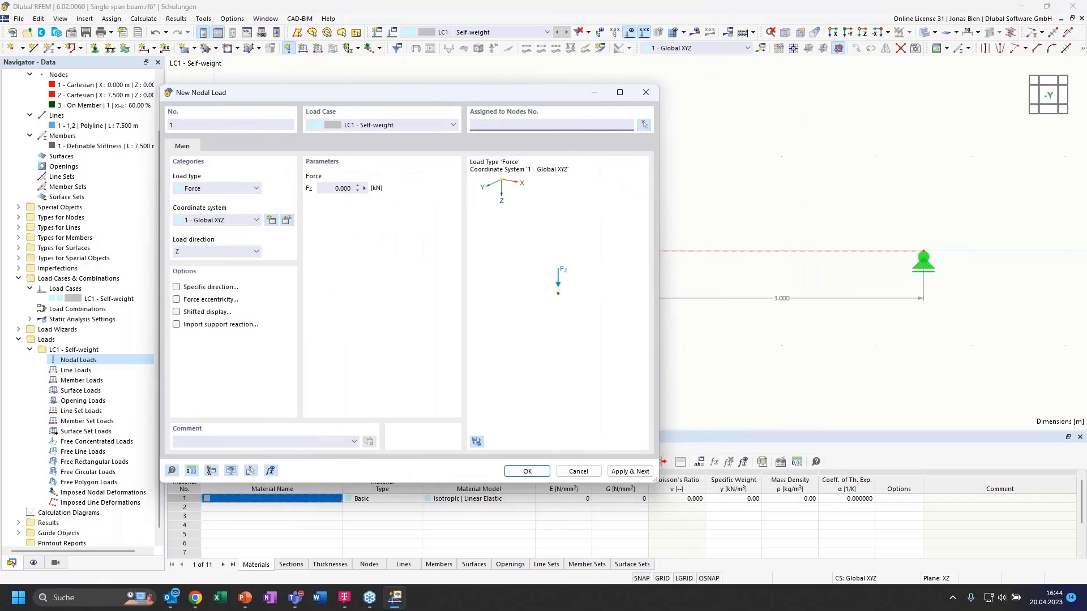
left_click(644, 126)
left_click(640, 250)
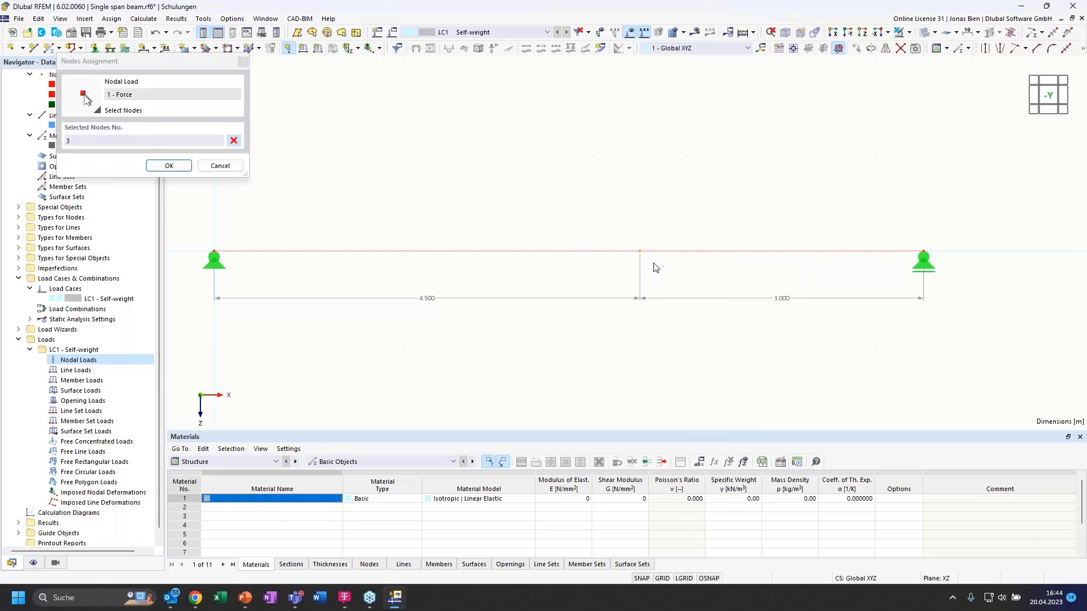
left_click(168, 166)
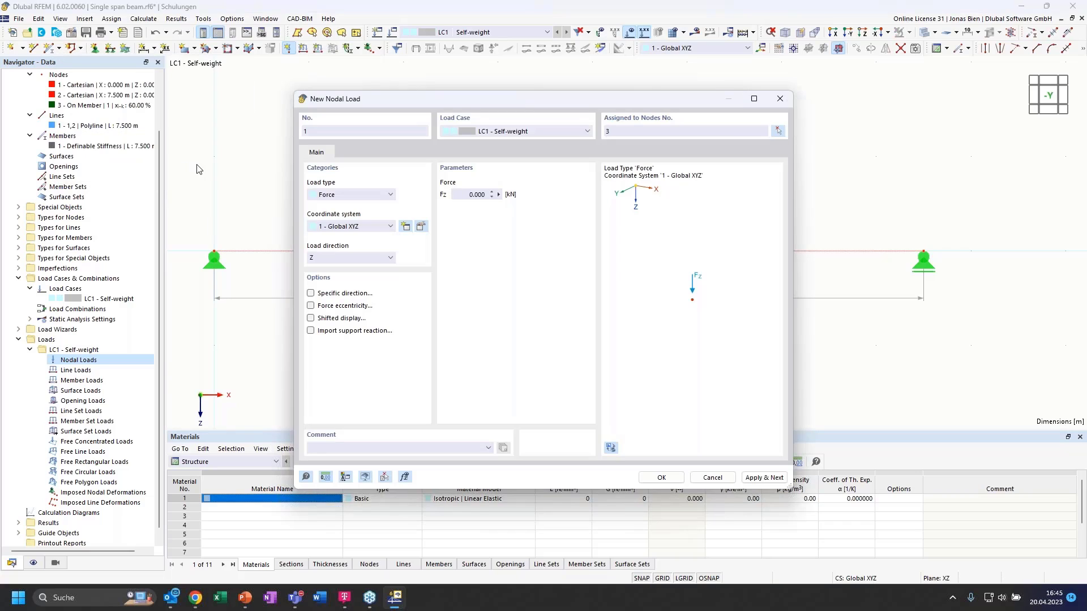
- Define the nodal load as a force of 10 kN in the Z direction of the Global XYZ coordinate system and save it
left_click(466, 195)
left_click_drag(434, 101, 693, 292)
left_click_drag(835, 275, 770, 213)
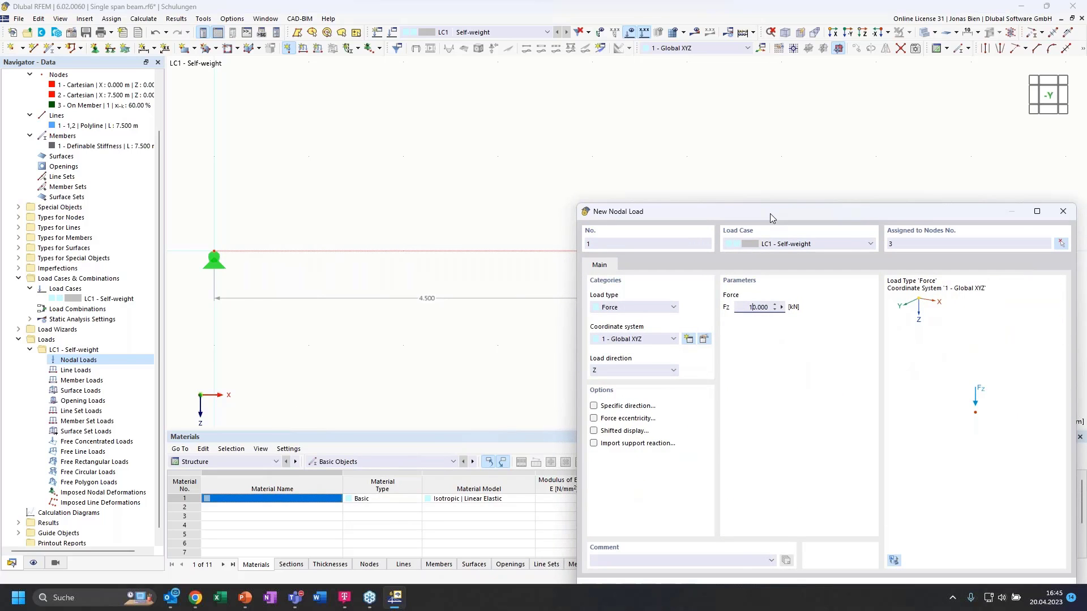
left_click_drag(769, 213, 603, 172)
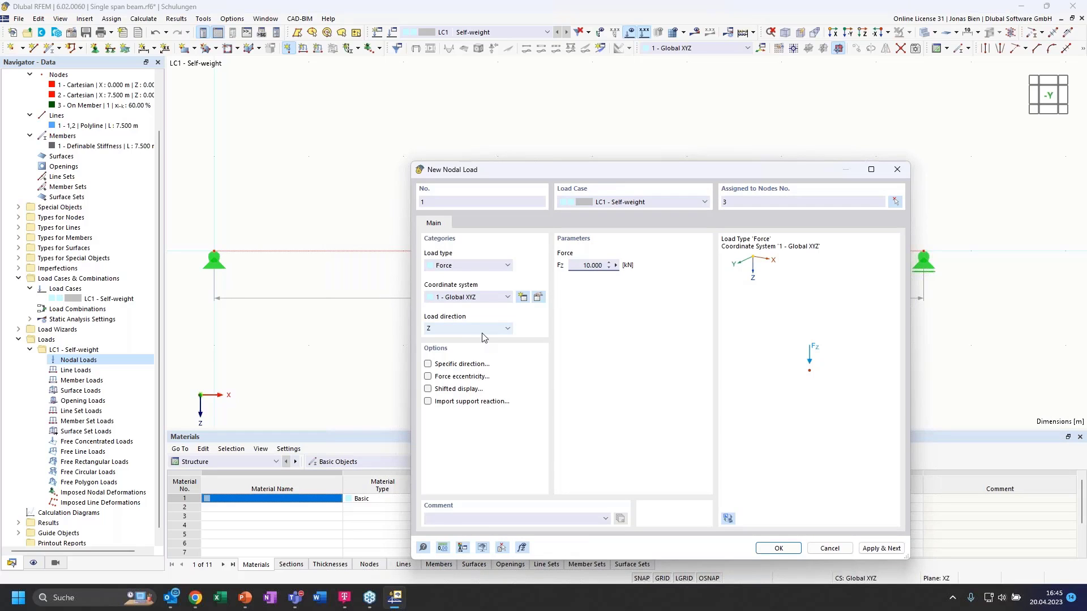
left_click(487, 297)
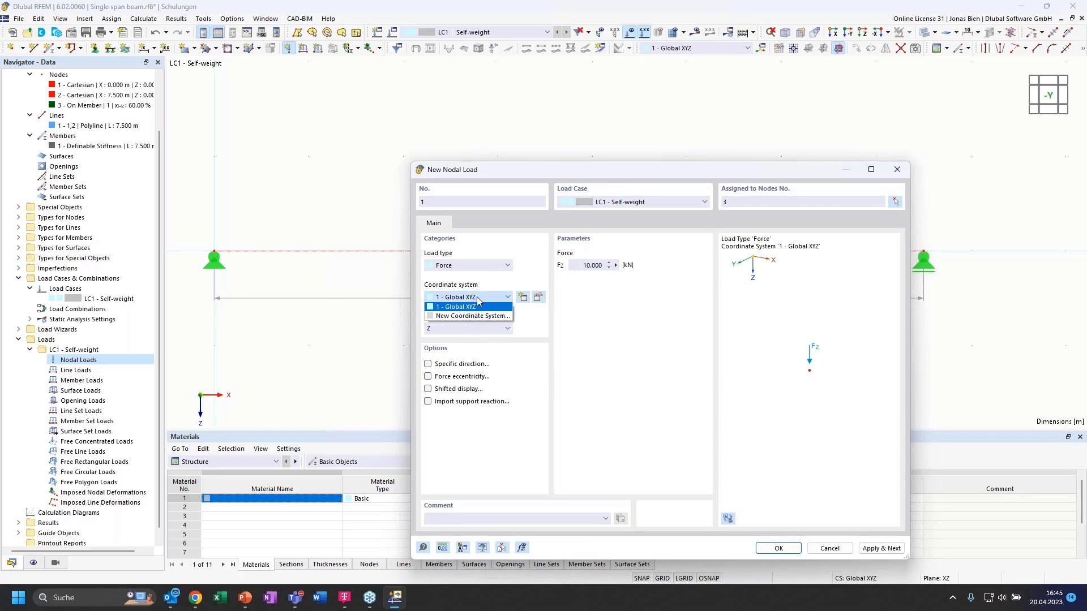
left_click(471, 306)
left_click(470, 266)
left_click(470, 266)
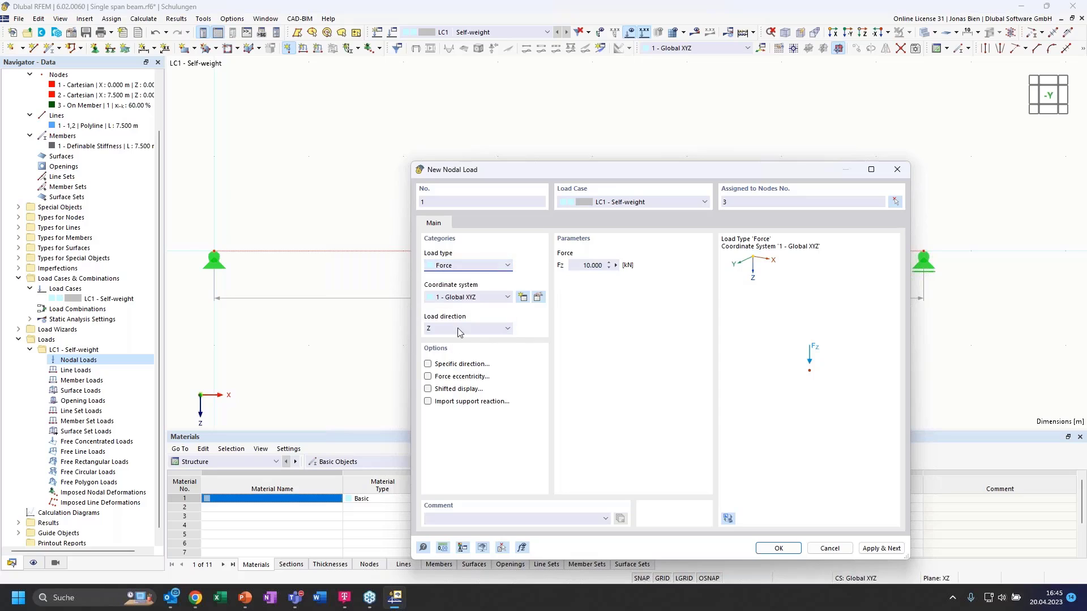
left_click(457, 328)
left_click(471, 328)
left_click(783, 549)
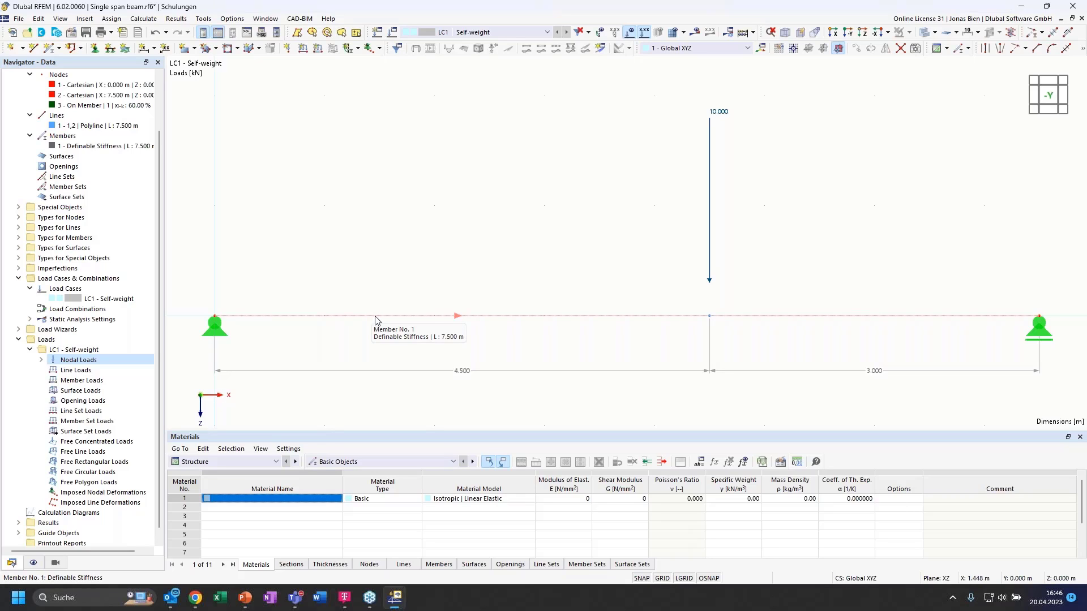
- Display the beam member's local axis system to check its orientation, and turn the display off again
right_click(471, 319)
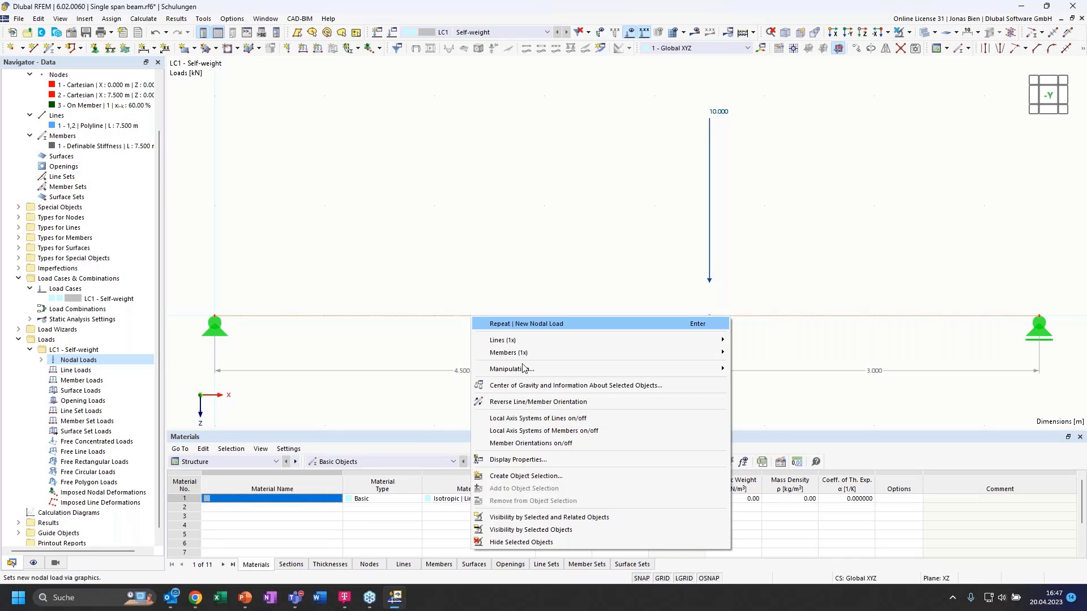
left_click(537, 433)
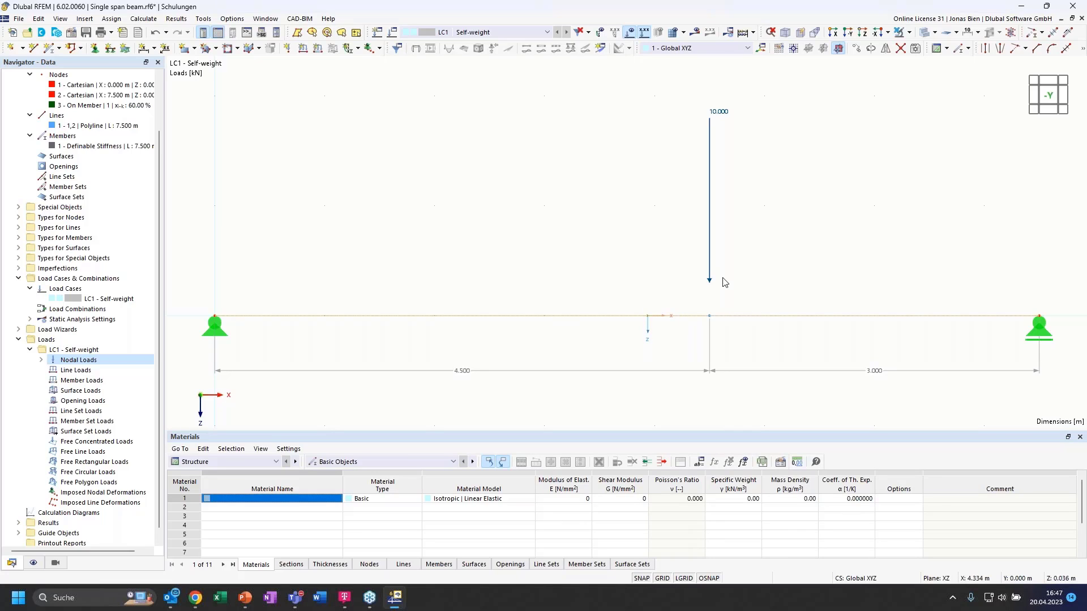
right_click(615, 320)
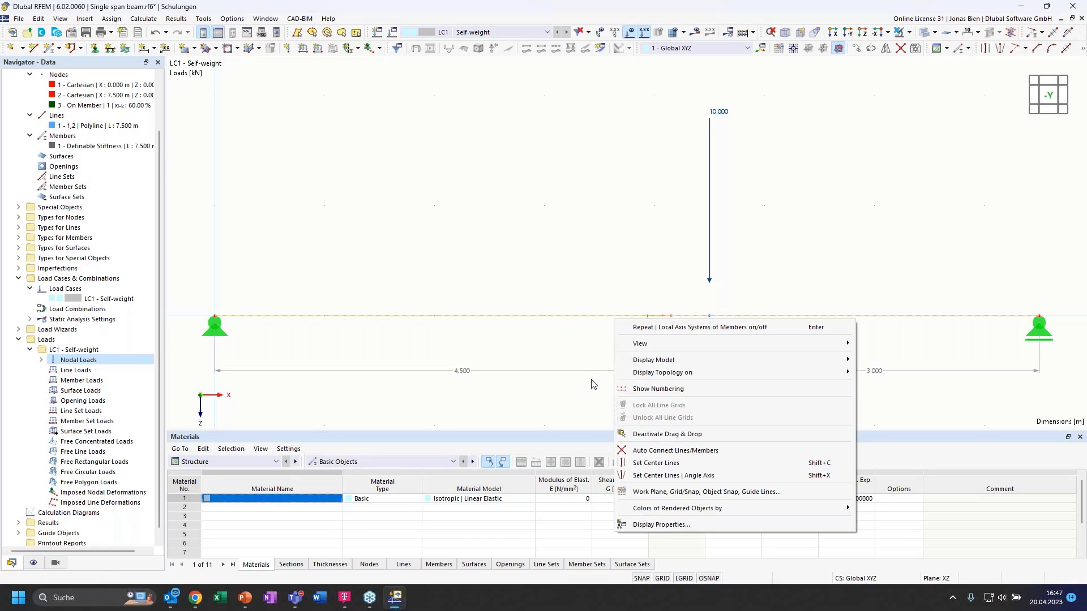
right_click(589, 345)
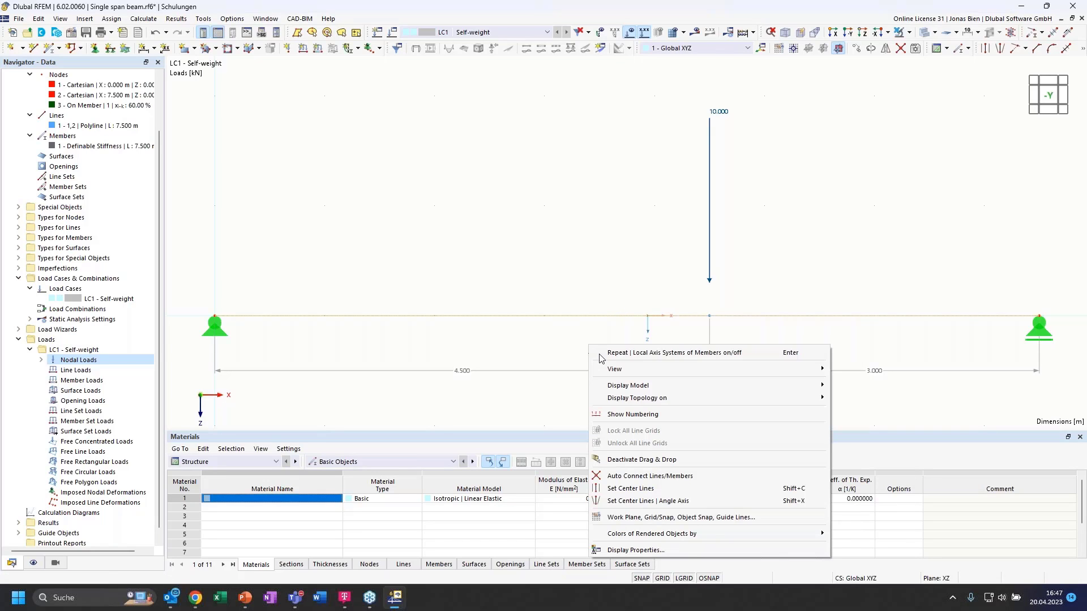
right_click(646, 316)
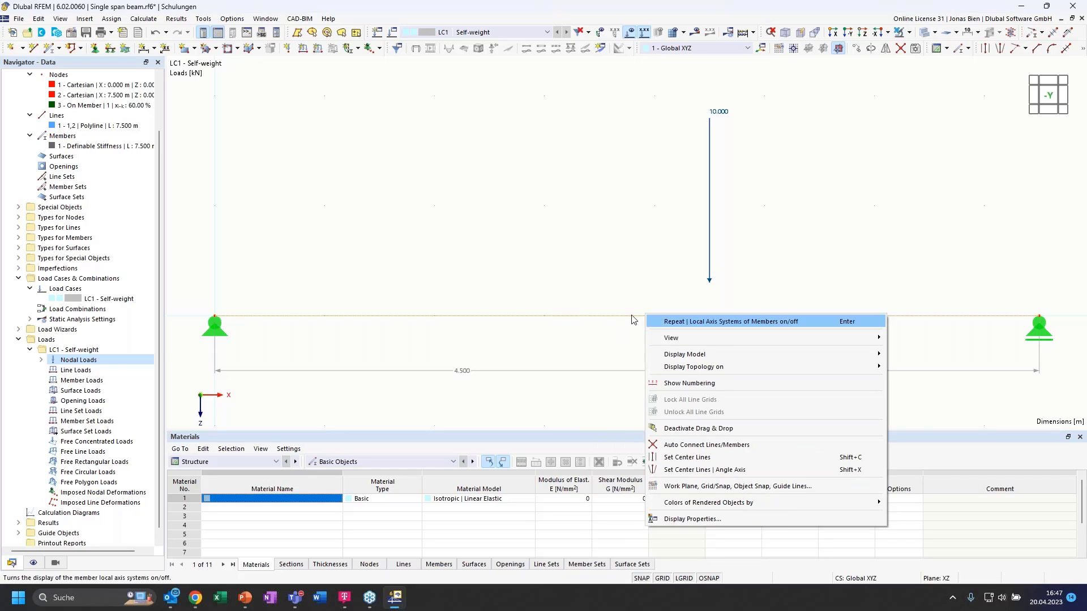
right_click(633, 315)
left_click(630, 414)
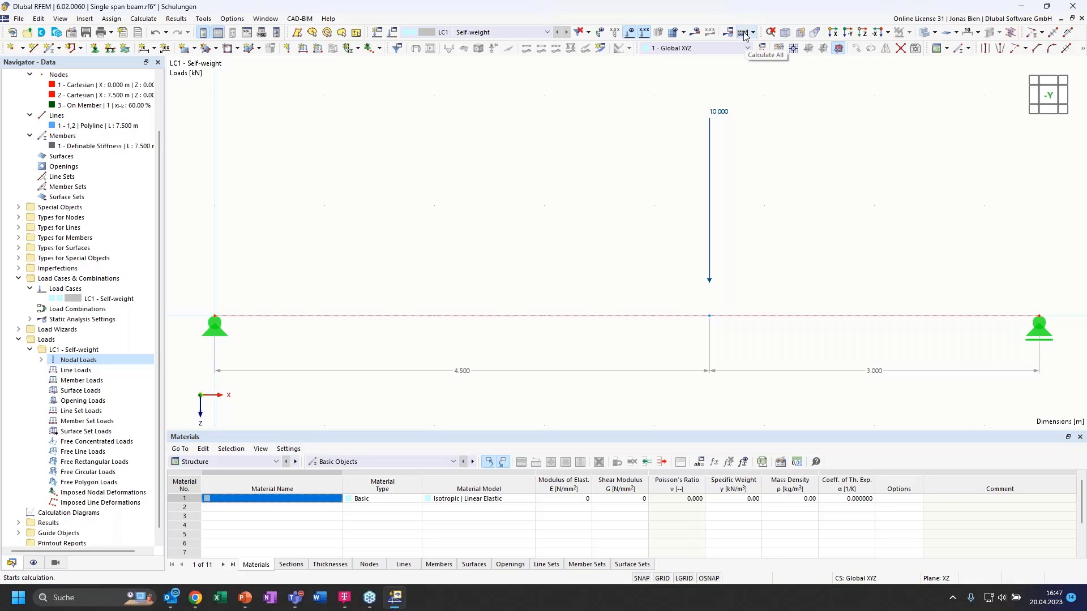
- Calculate load case LC1 and show the beam's global deformation with both supports in view
left_click(152, 20)
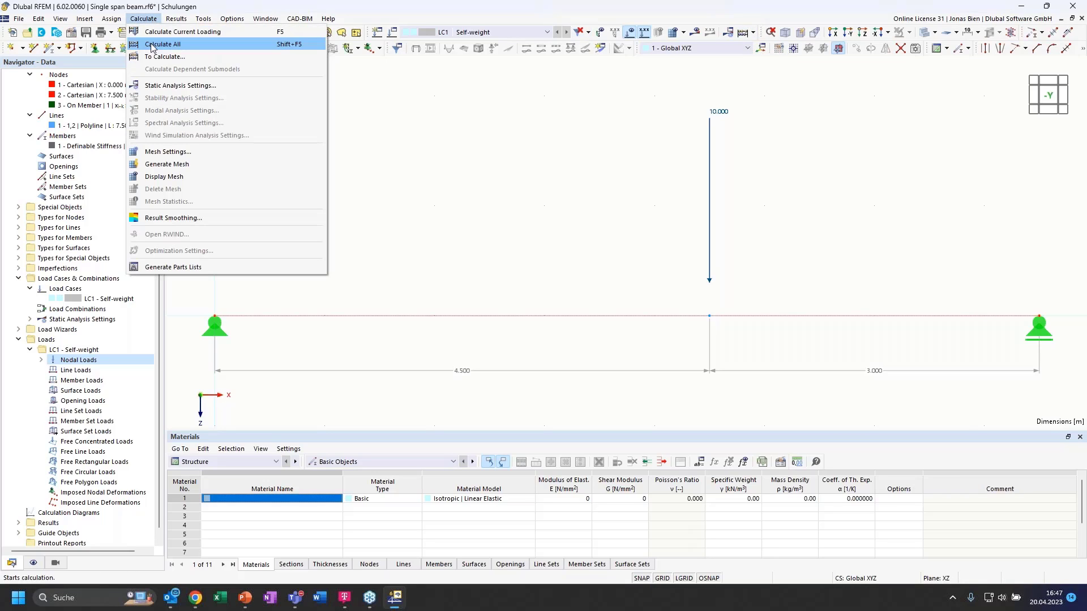
left_click(187, 32)
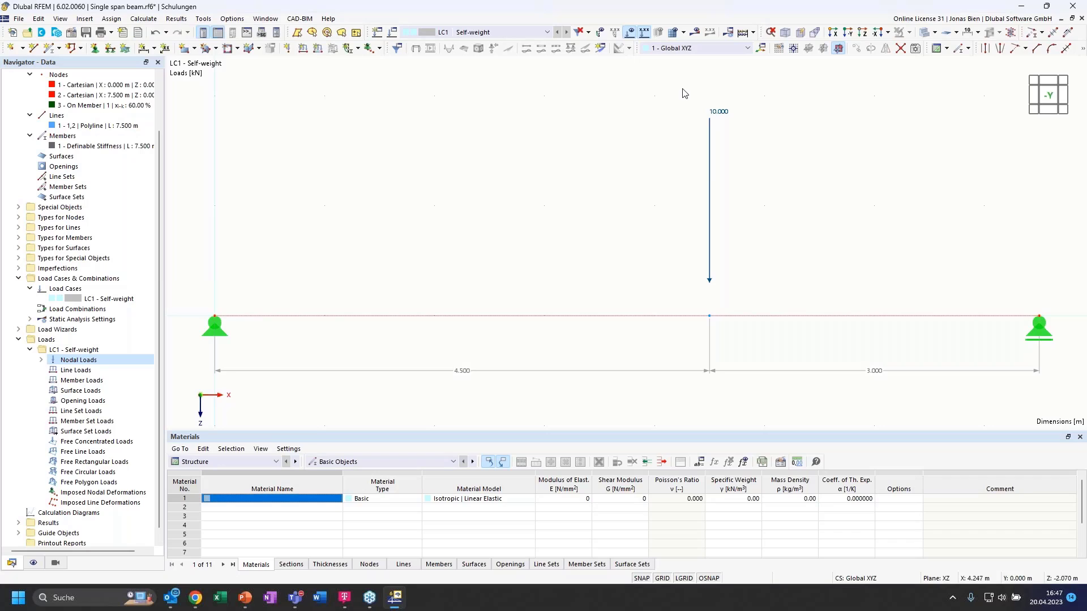
left_click(694, 33)
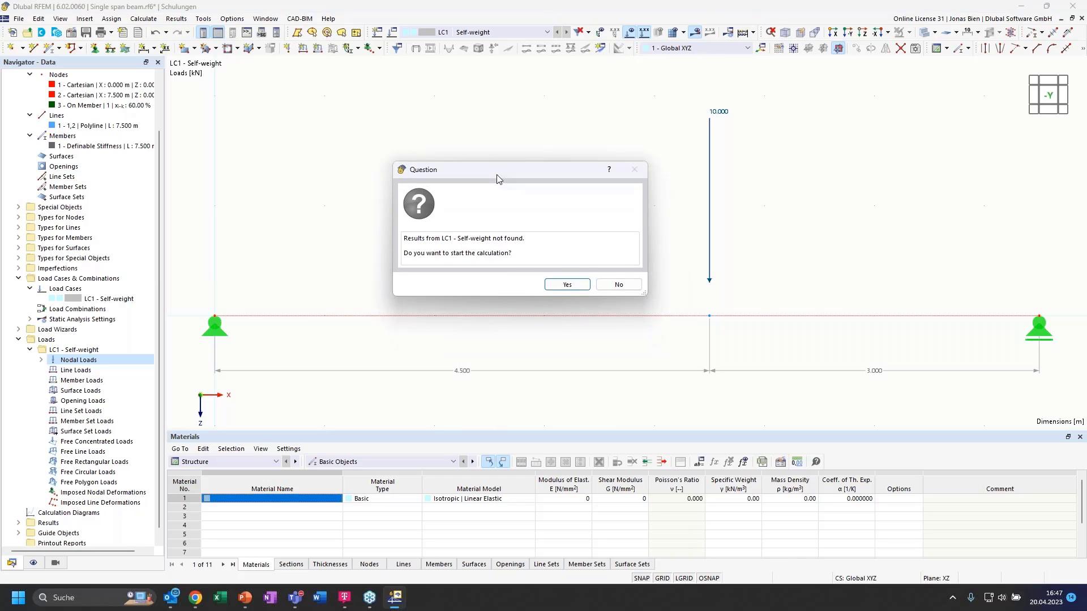
left_click(564, 284)
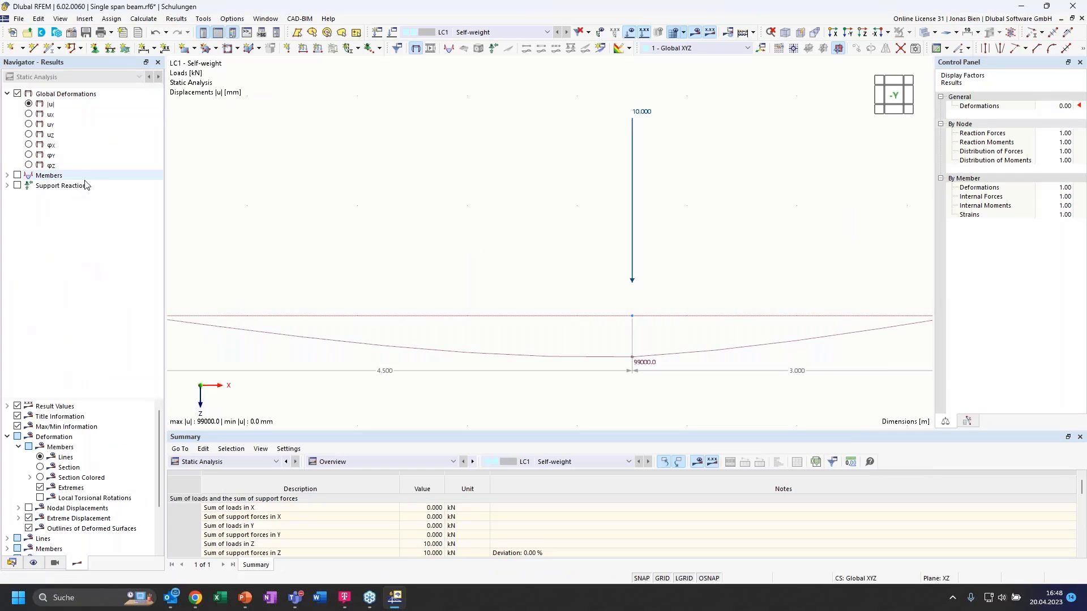
scroll(511, 240, "down", 2)
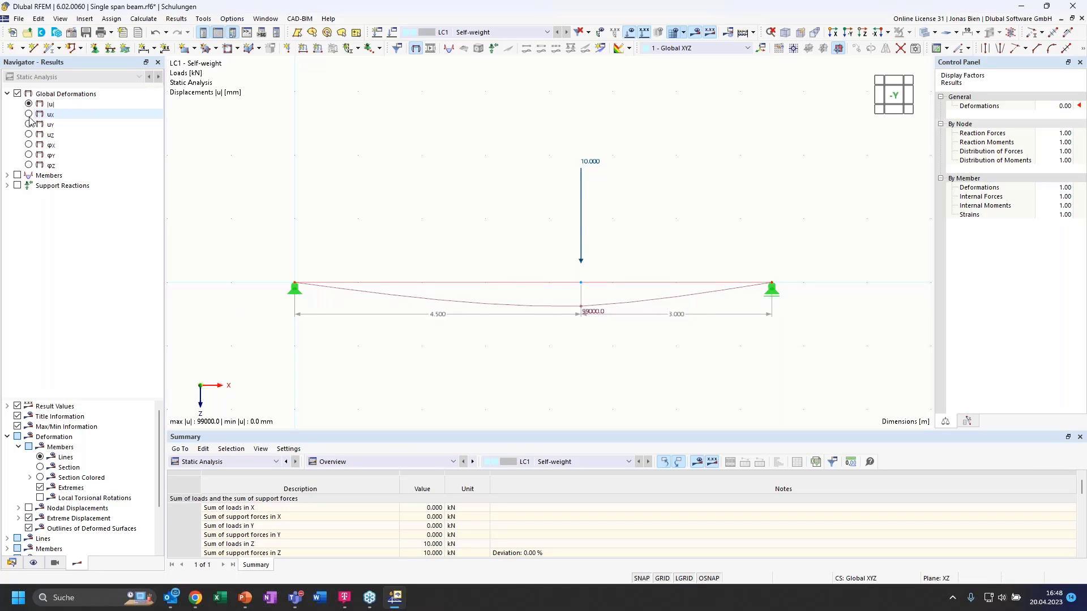
scroll(542, 278, "up", 1)
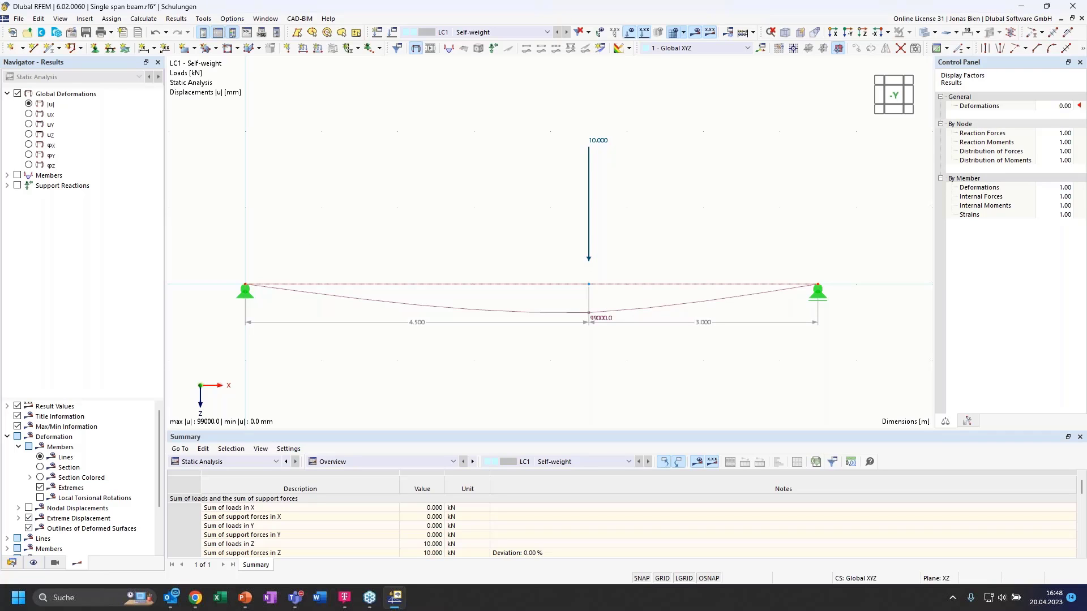
- Look through the member result categories and display the shear force Vz diagram of the beam
double_click(21, 177)
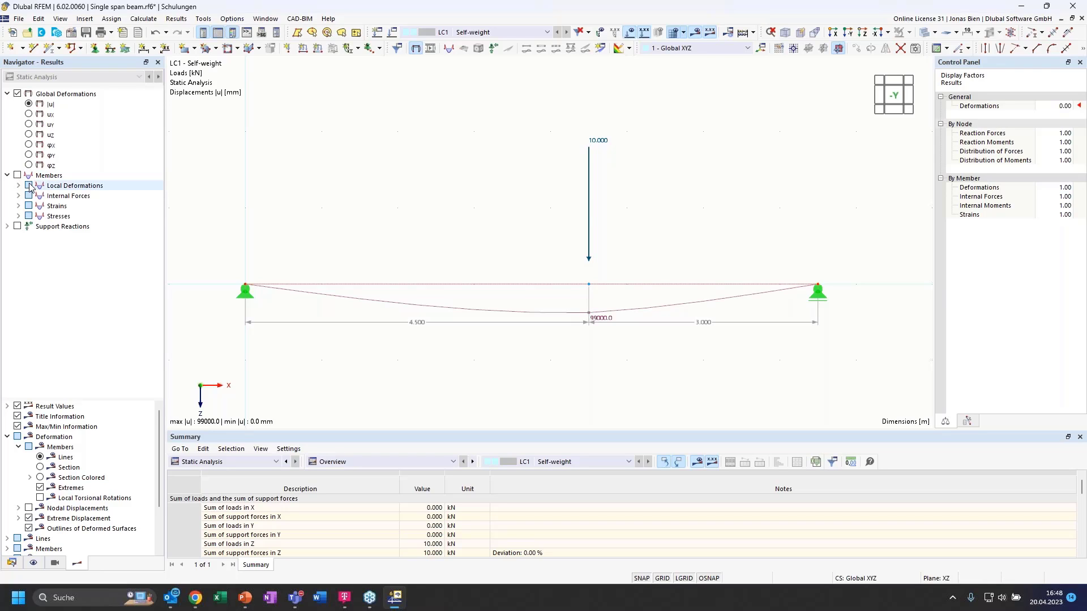
left_click(19, 186)
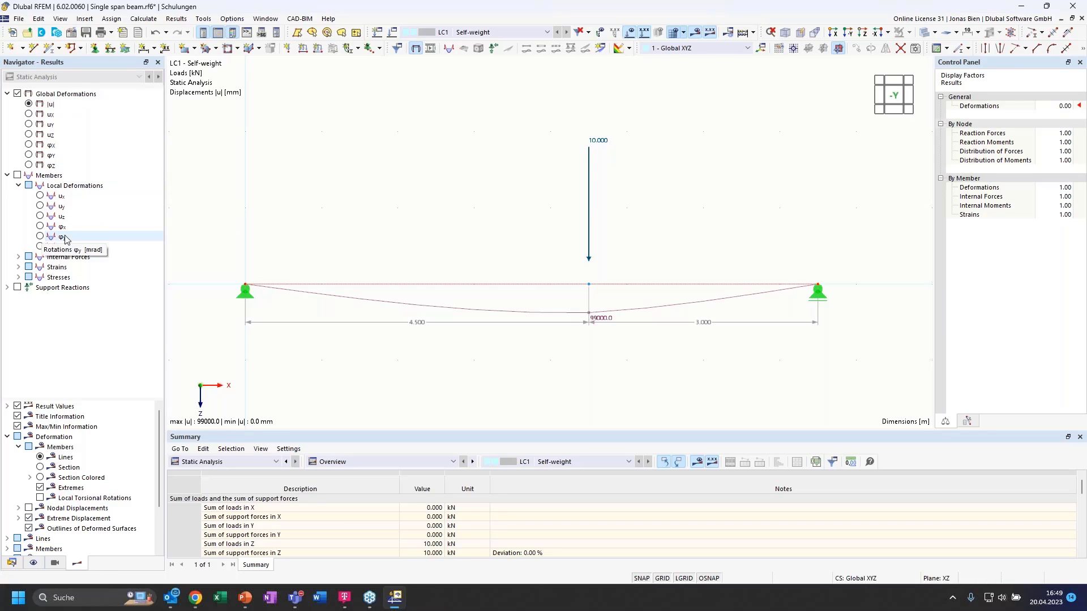
left_click(18, 185)
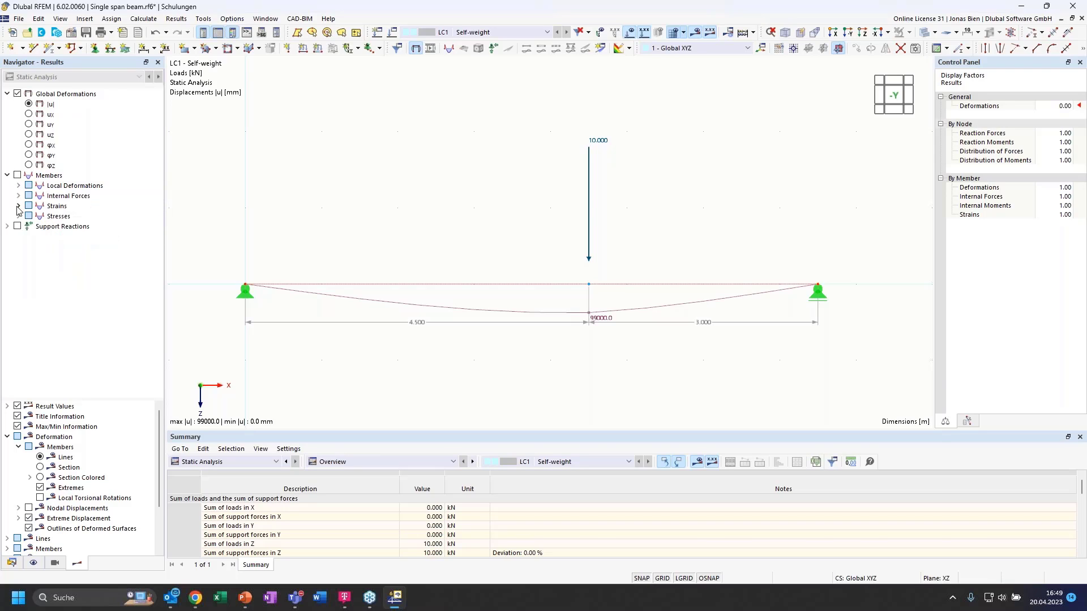
left_click(18, 195)
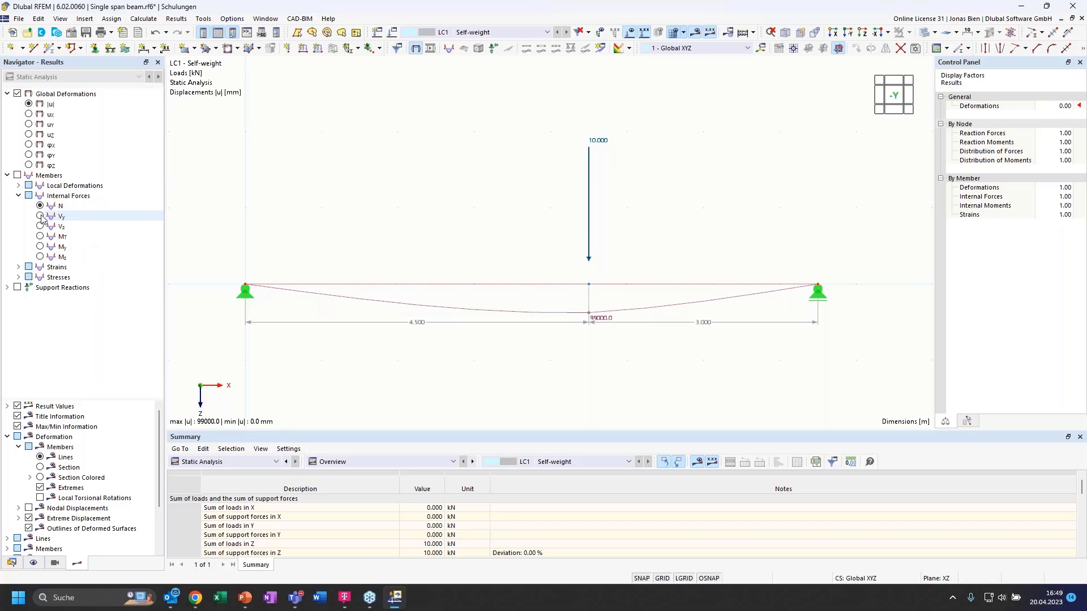
left_click(40, 226)
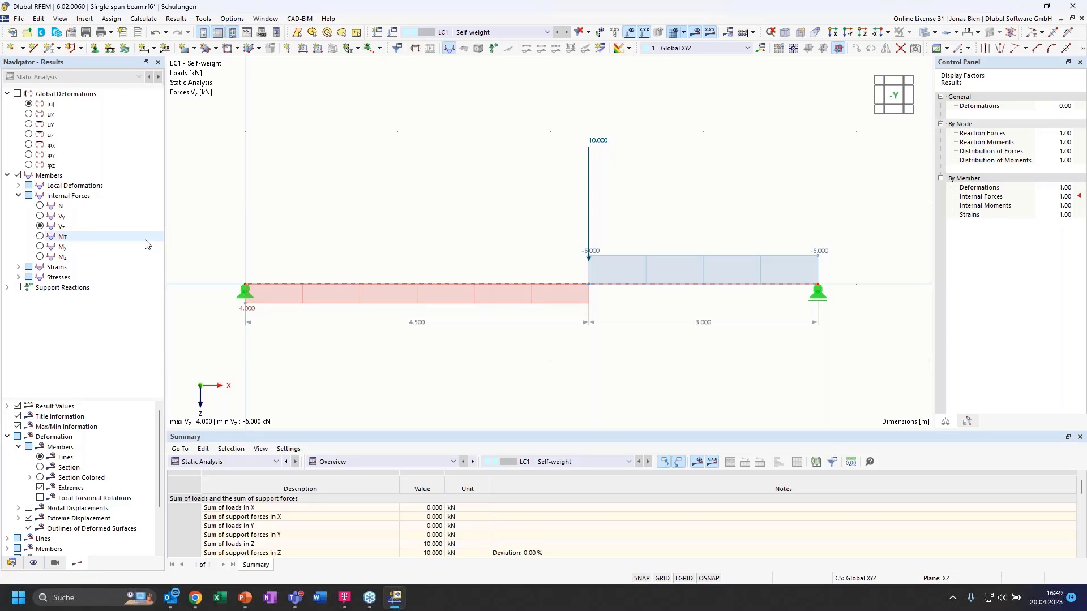
- Display the bending moment My diagram of the beam together with the support reactions
left_click(41, 247)
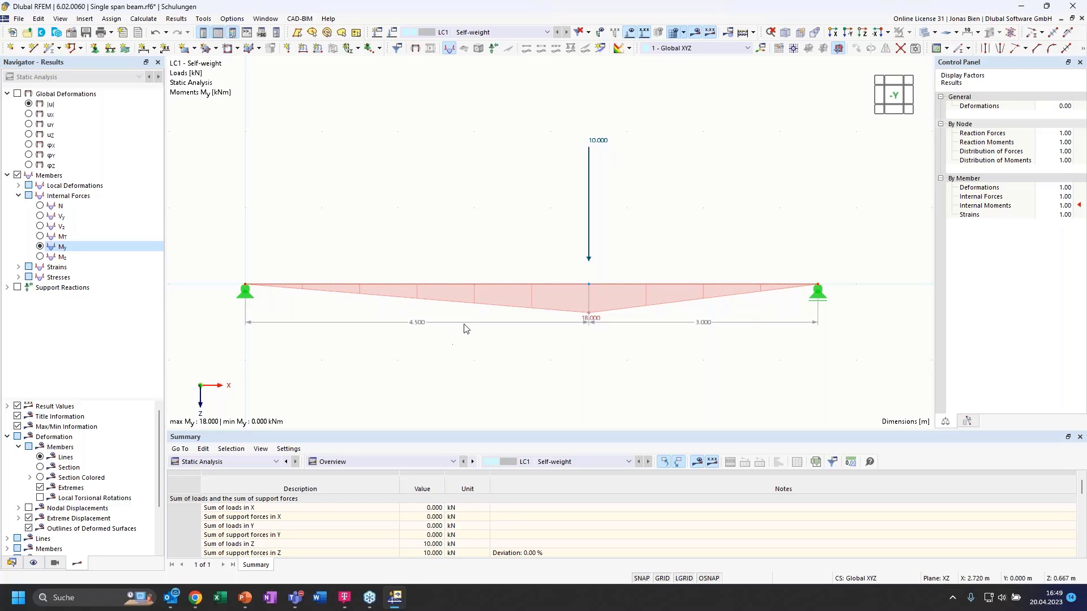
left_click(18, 288)
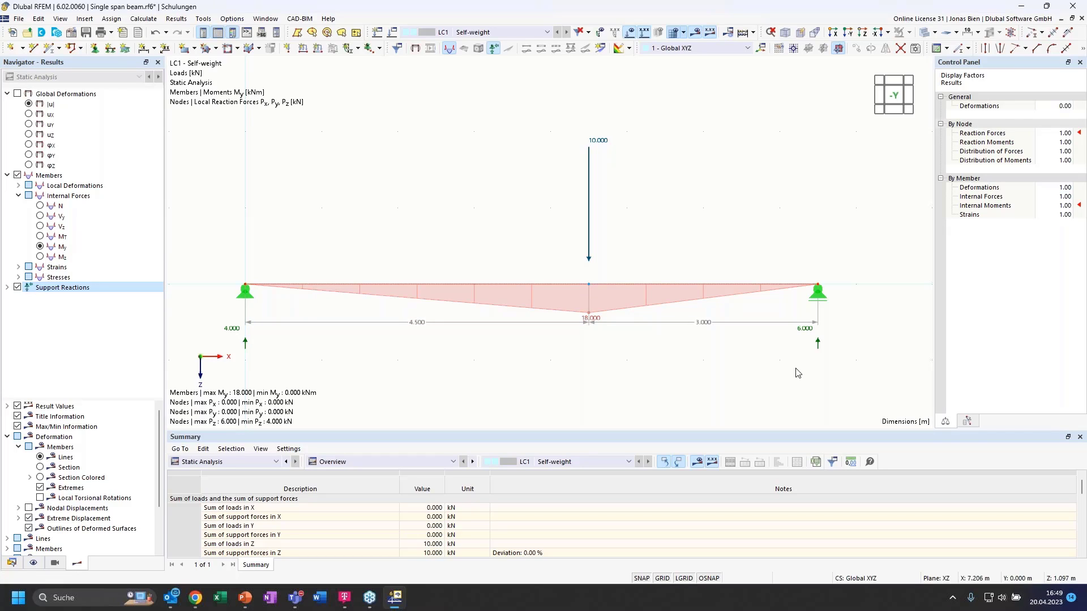
- Compare the beam's shear force Vz diagram with its global deformation |u|, finishing on the Vz diagram
left_click(40, 226)
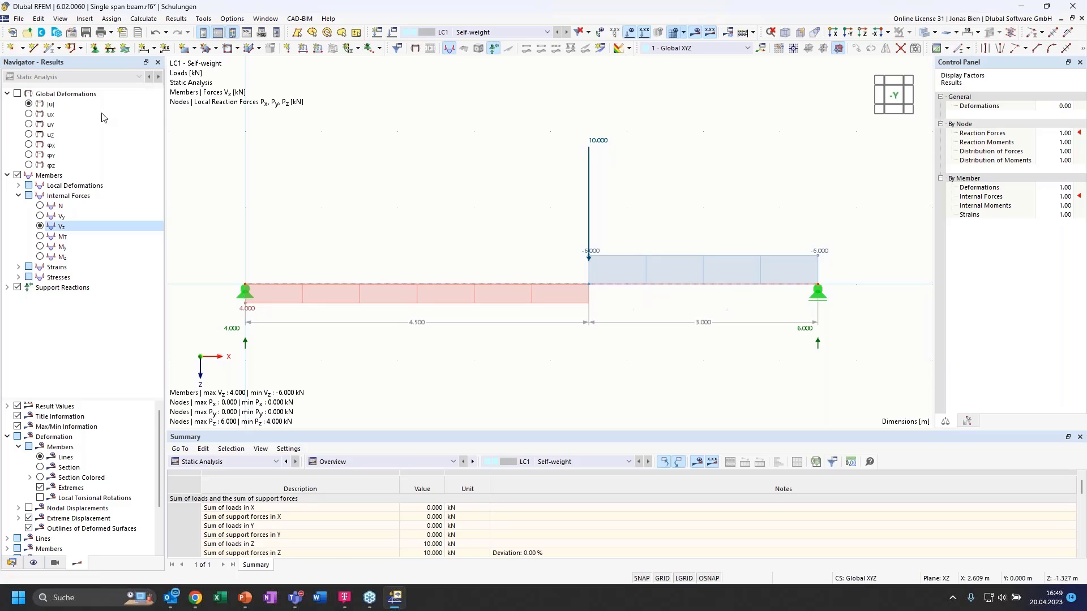
left_click(29, 104)
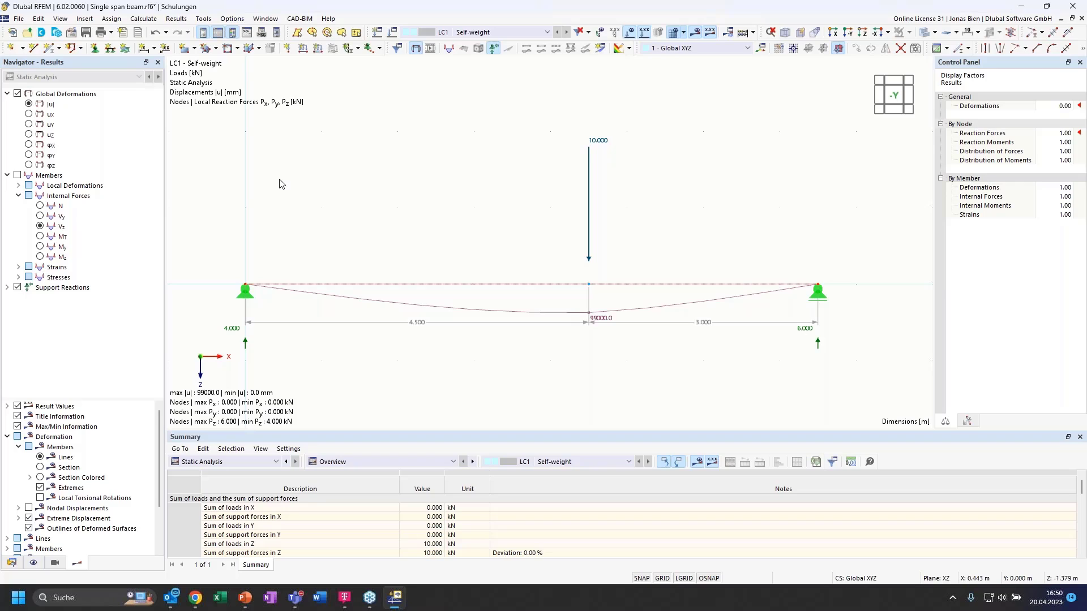
left_click(40, 226)
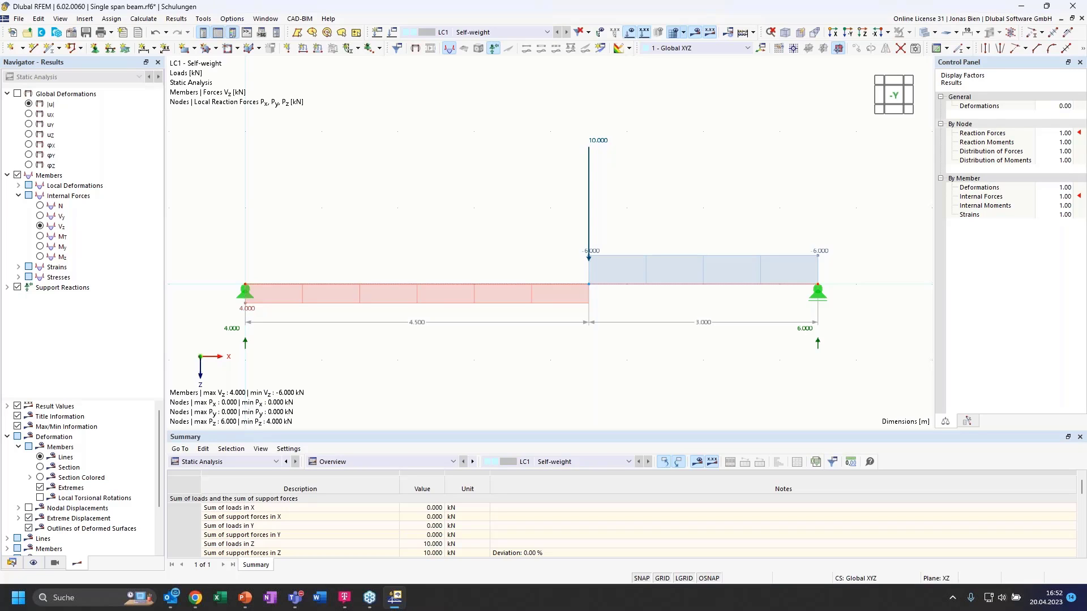
key("alt+Tab")
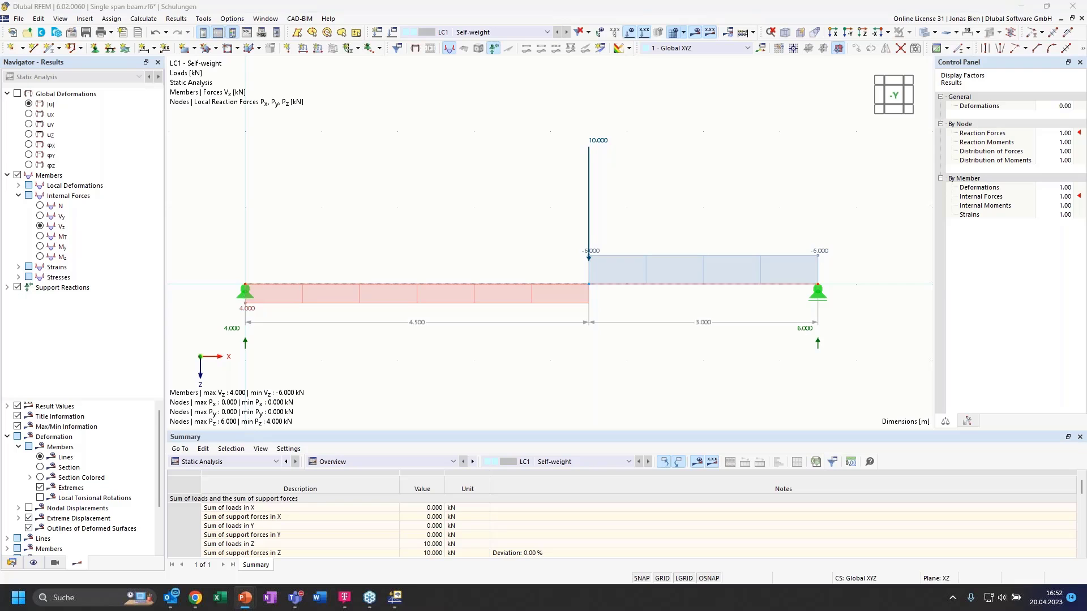
mouse_move(395, 596)
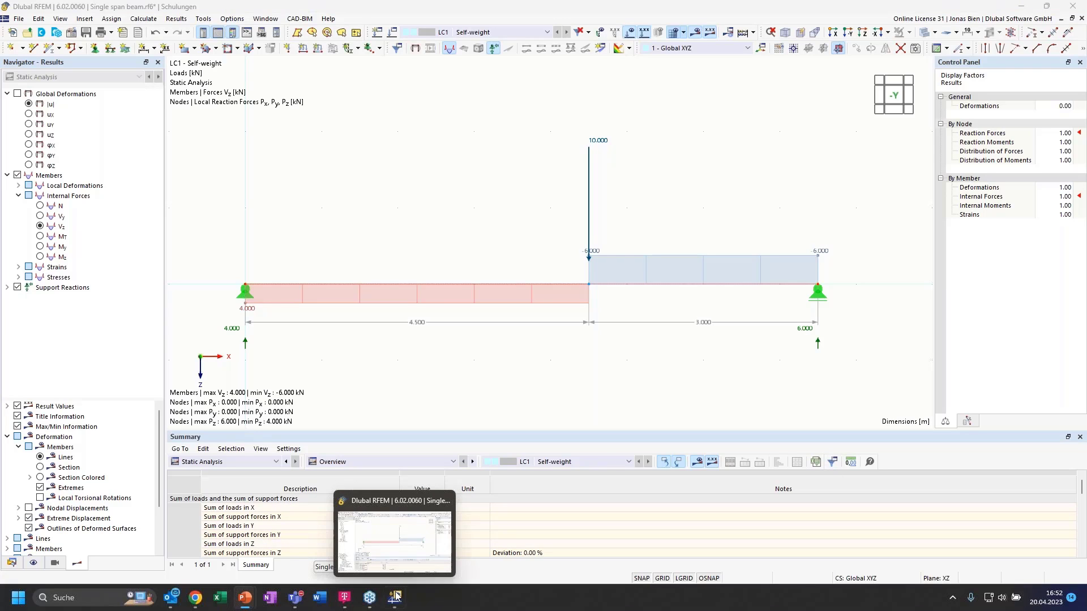
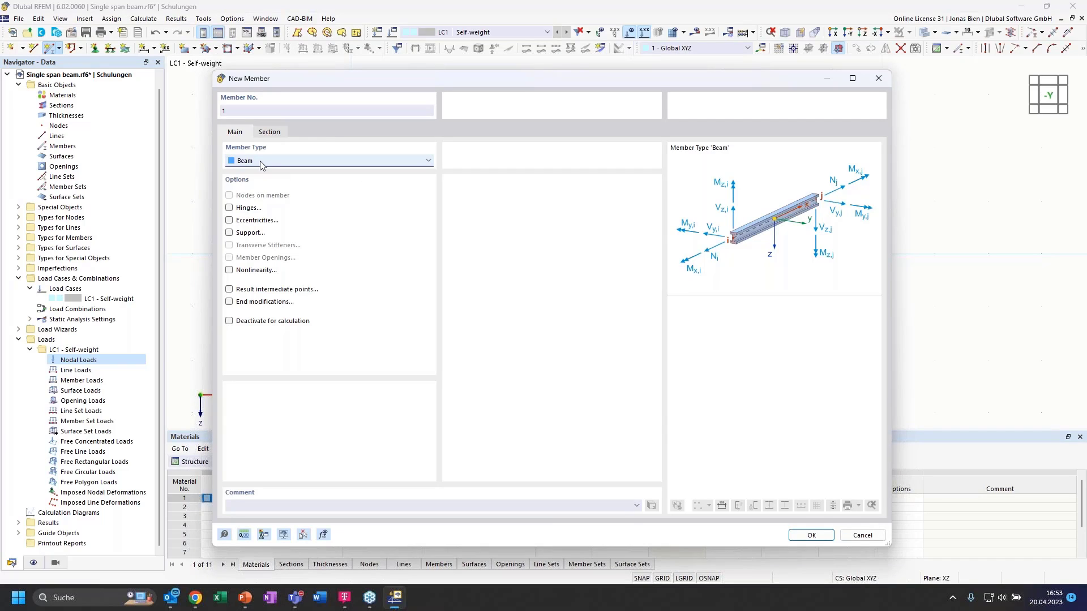
- Review the new beam member's main and section settings, then start a new section at member start i from the section library
left_click(268, 132)
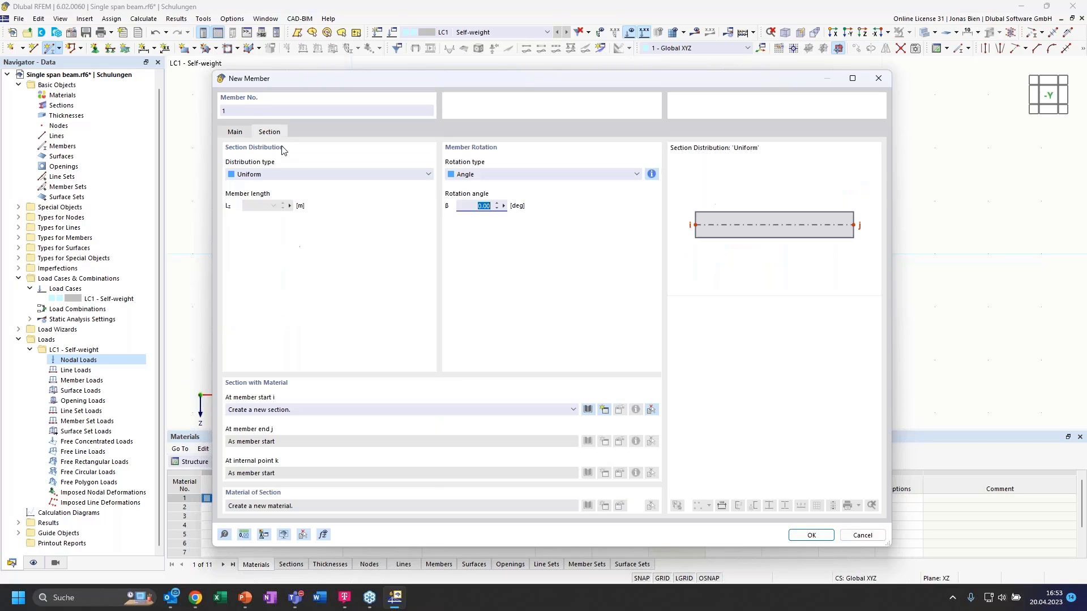
left_click(235, 132)
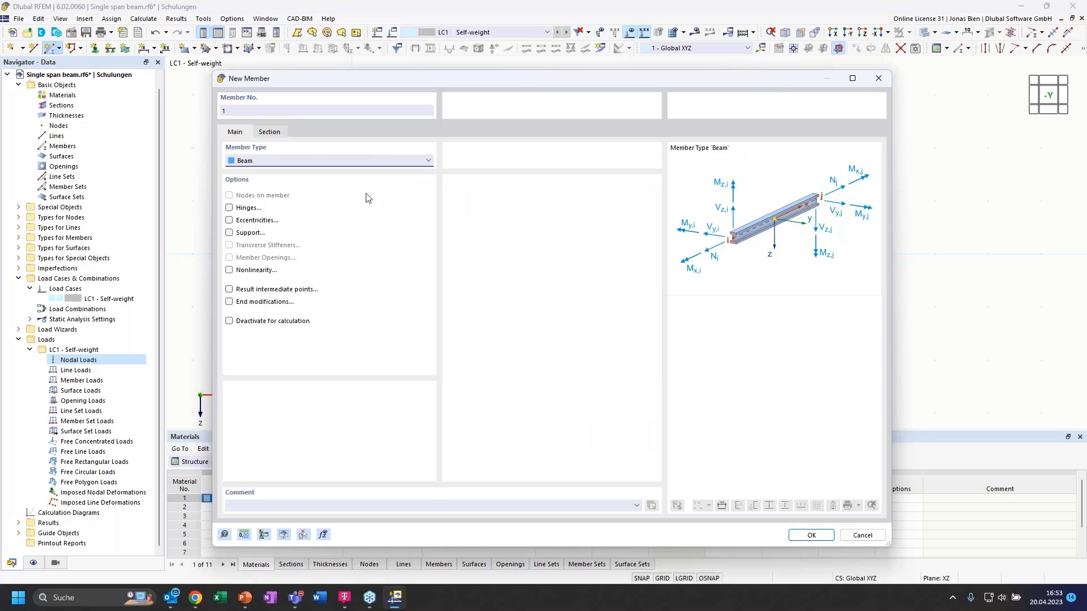
left_click(270, 136)
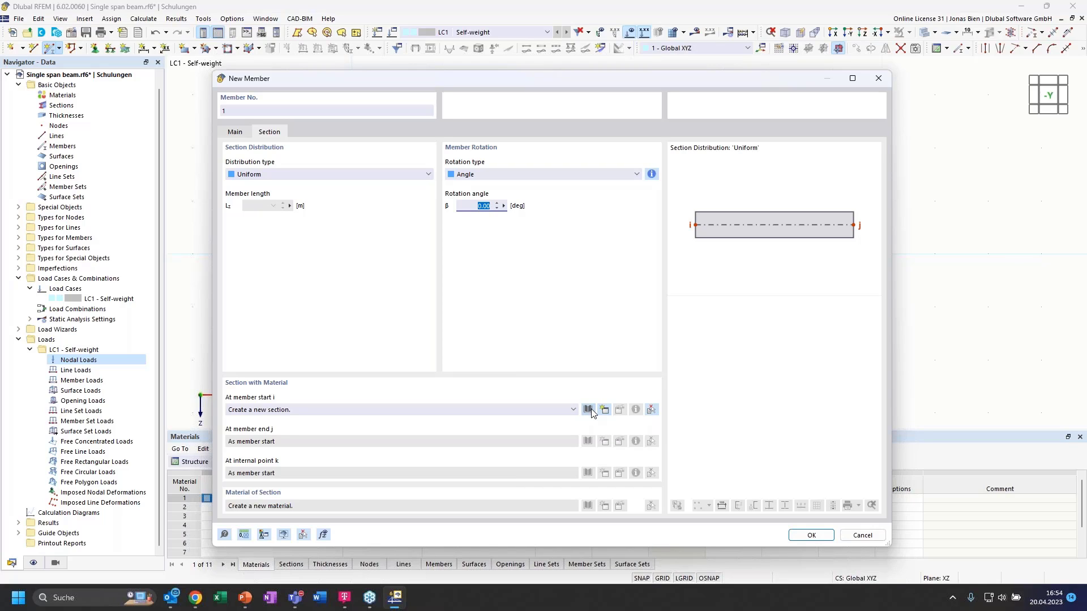
left_click(531, 410)
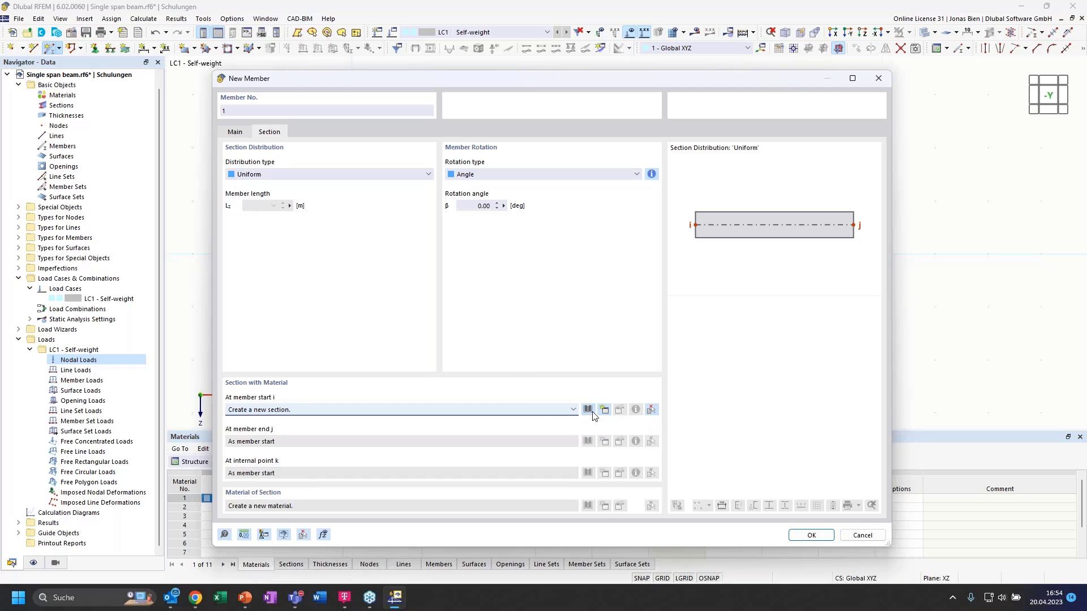
left_click(604, 409)
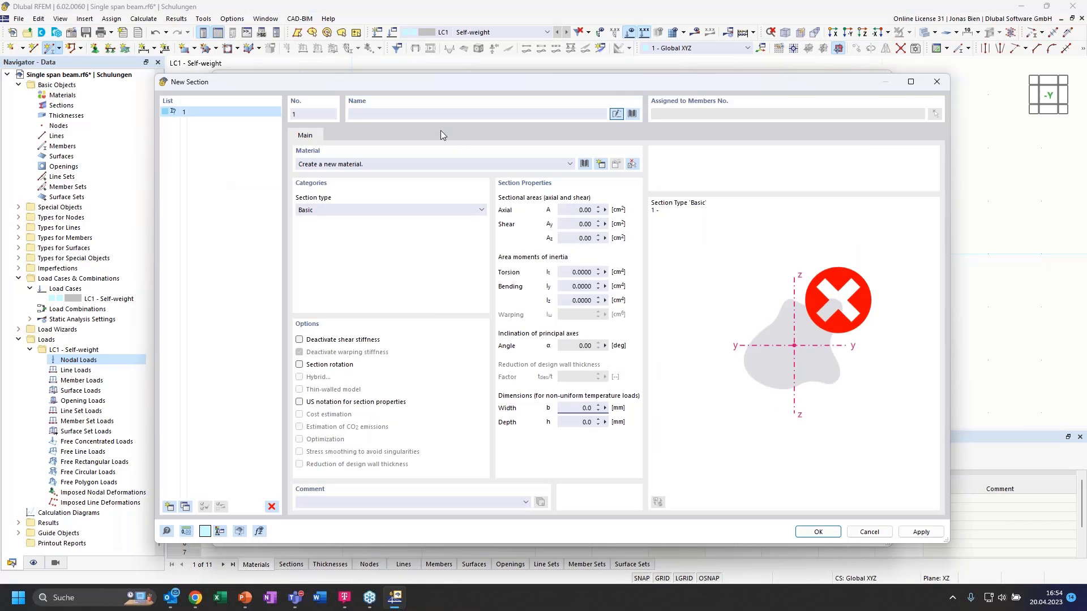
left_click(510, 112)
left_click(632, 114)
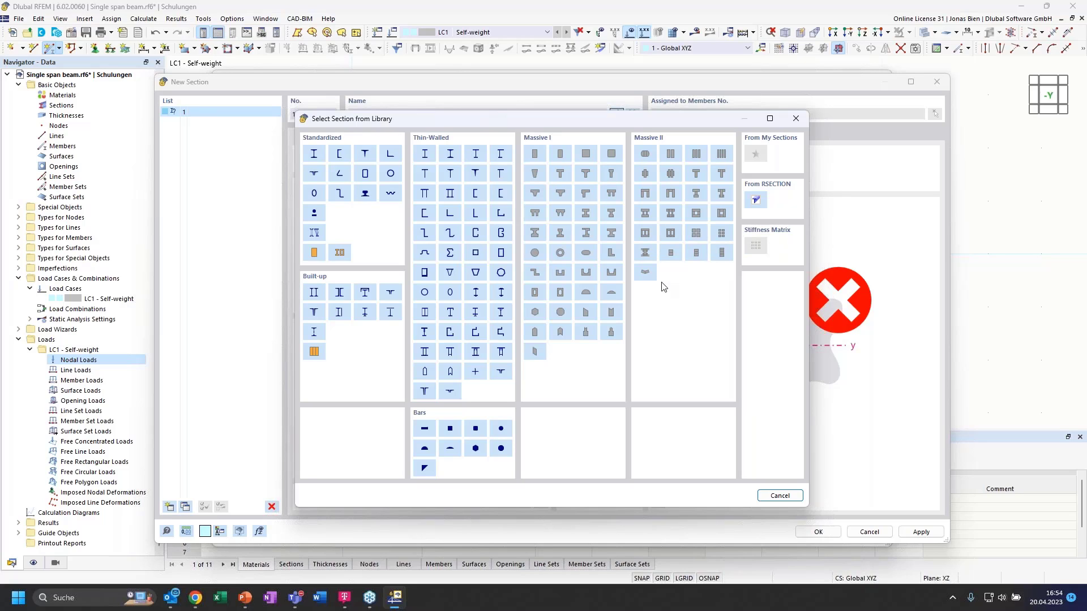
- Choose HEB 300 to DIN 1025-2:1995-11 from the standardized steel I-sections, keeping the region filter on European Union
left_click(314, 155)
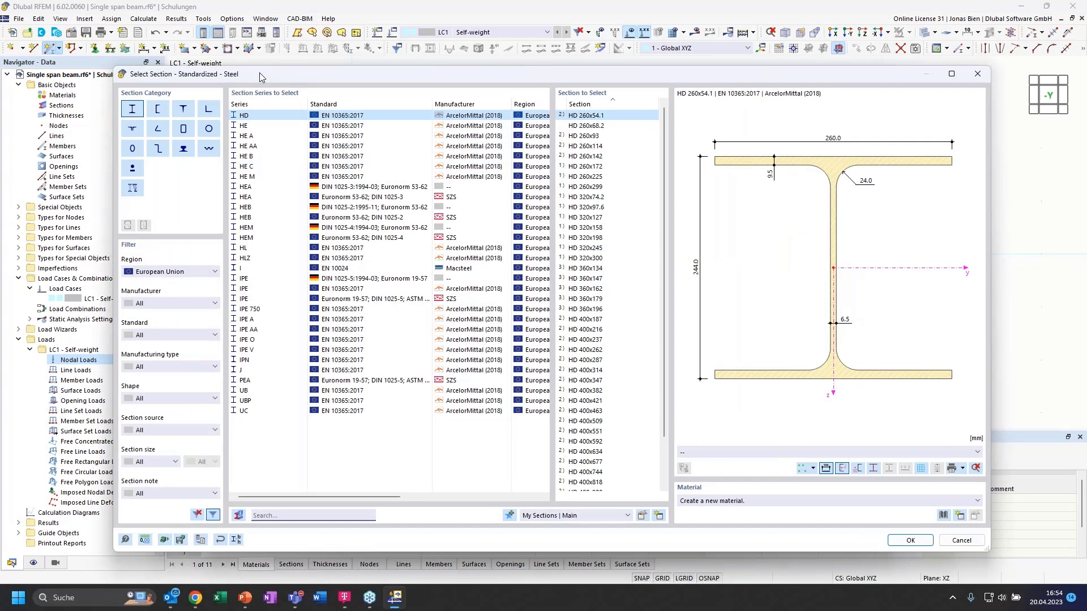
left_click_drag(257, 74, 303, 91)
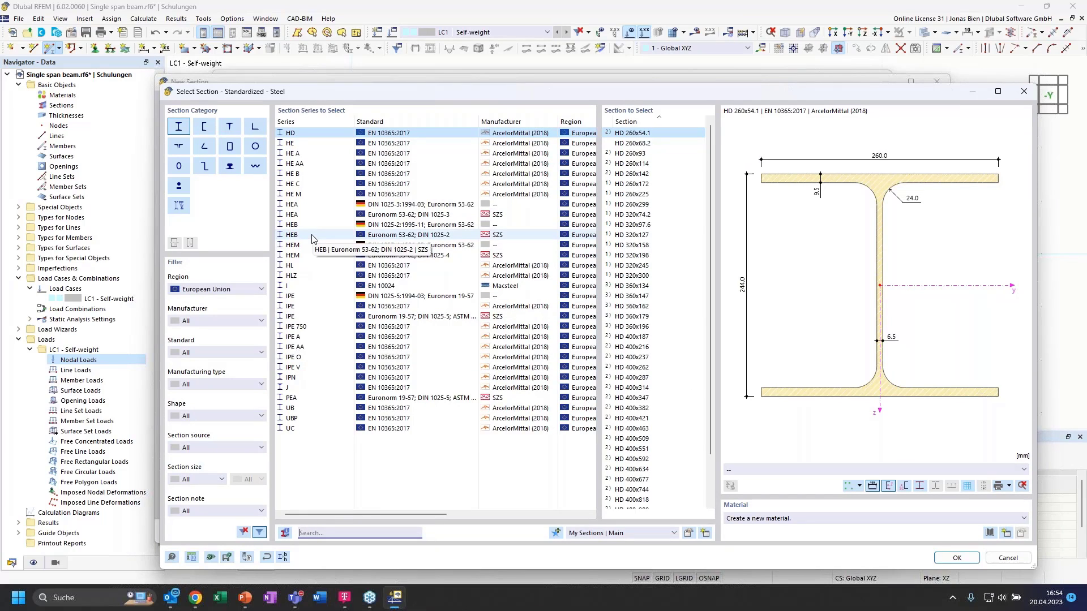
left_click(198, 290)
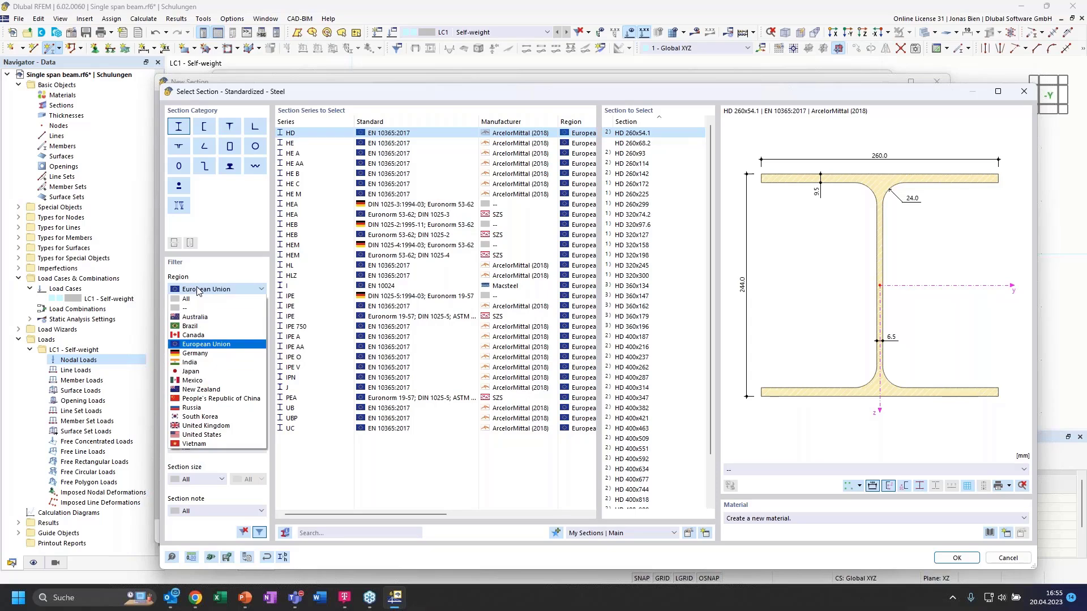
left_click(194, 344)
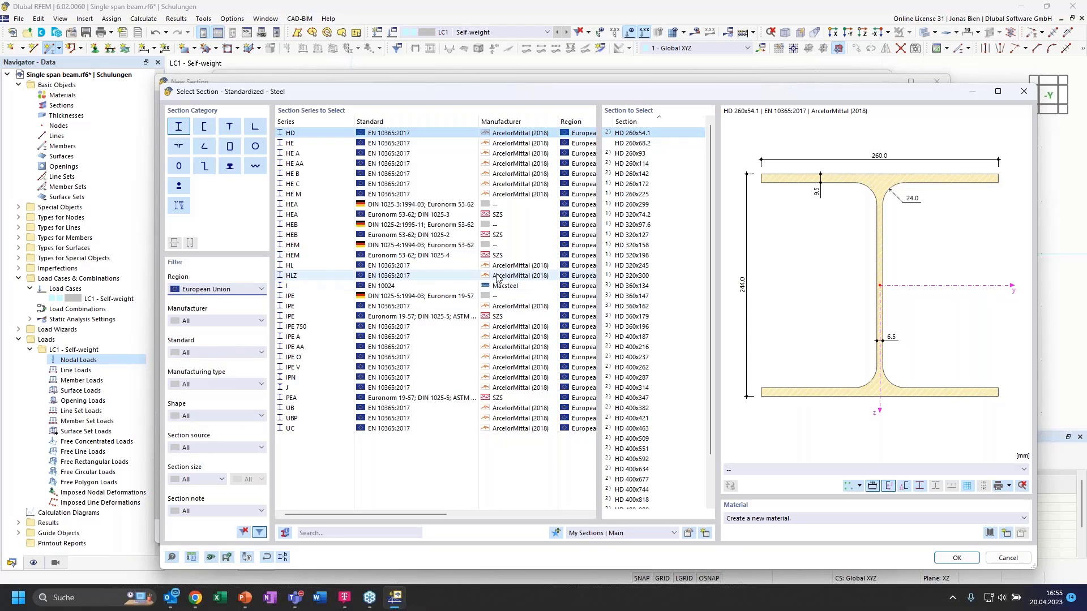
left_click_drag(398, 90, 375, 74)
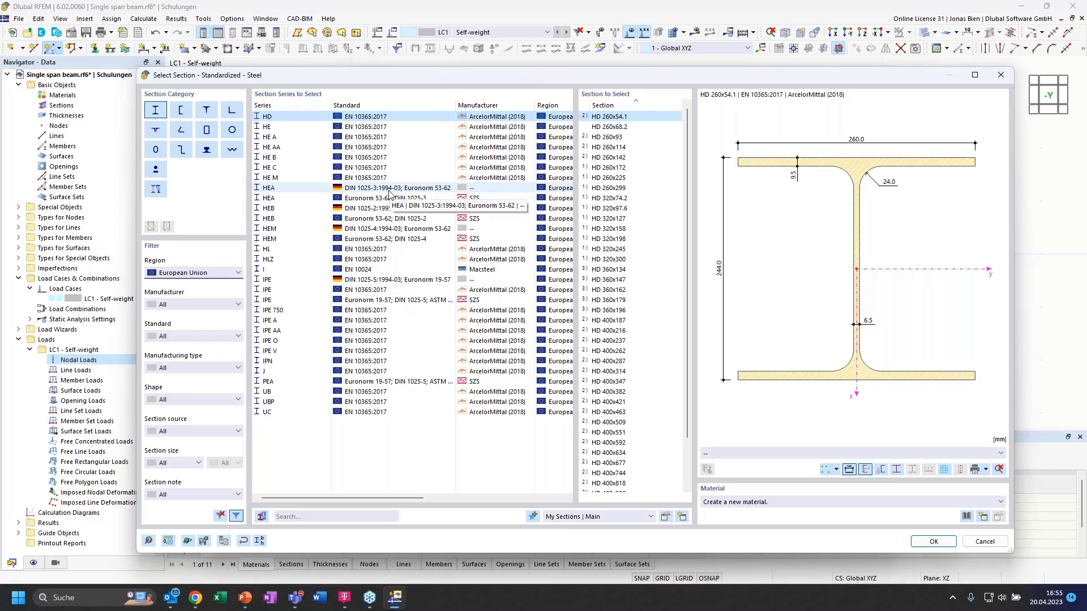
left_click(309, 208)
left_click(608, 218)
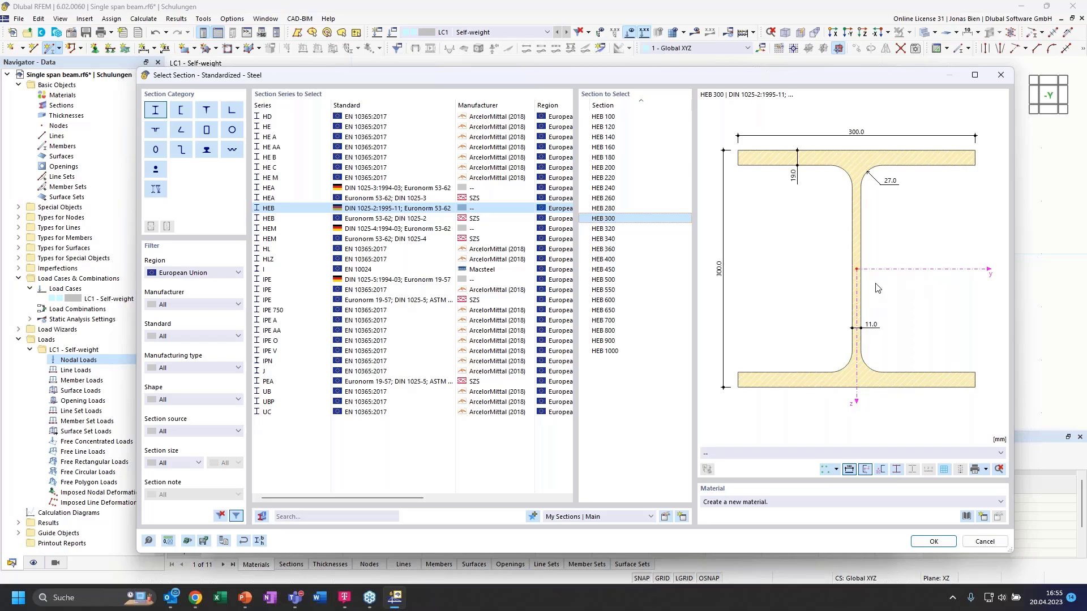
- Start a new material for the HEB 300 section and open the material library
left_click(771, 506)
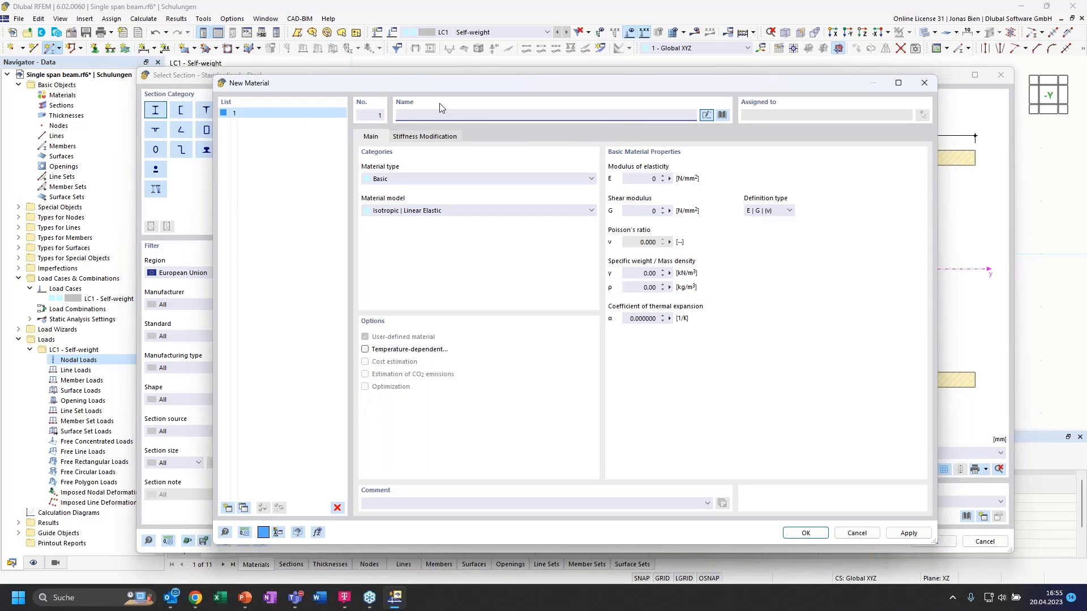
left_click_drag(535, 83, 522, 80)
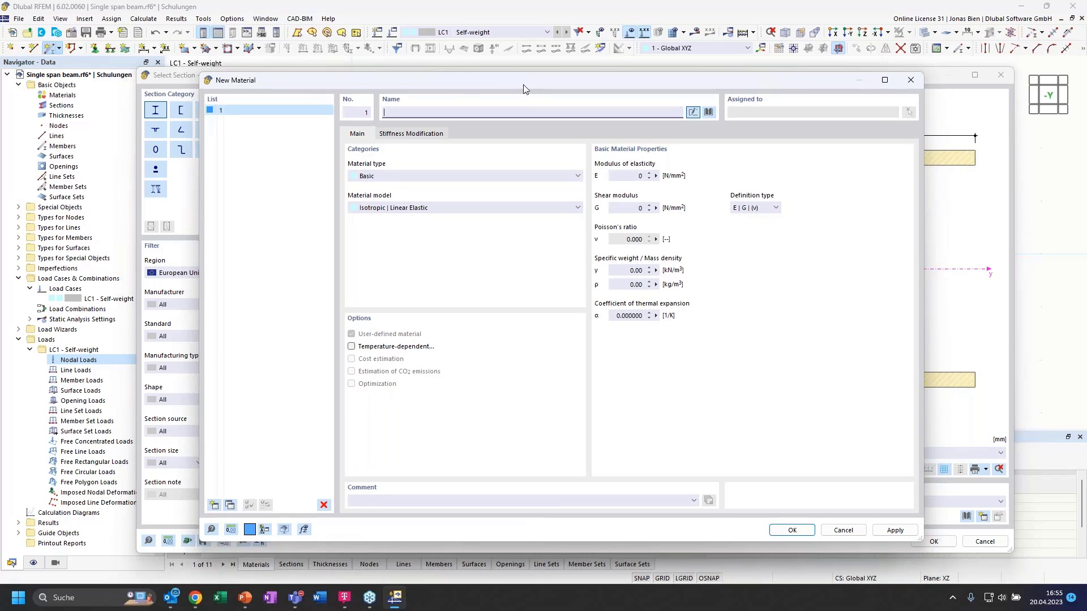
left_click(710, 113)
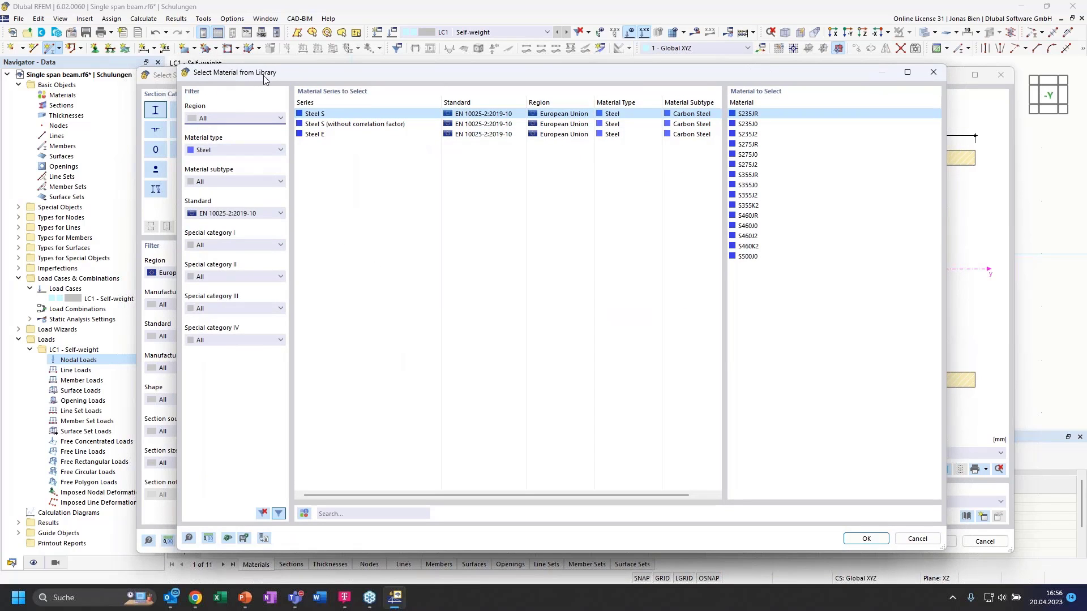
left_click_drag(638, 72, 668, 88)
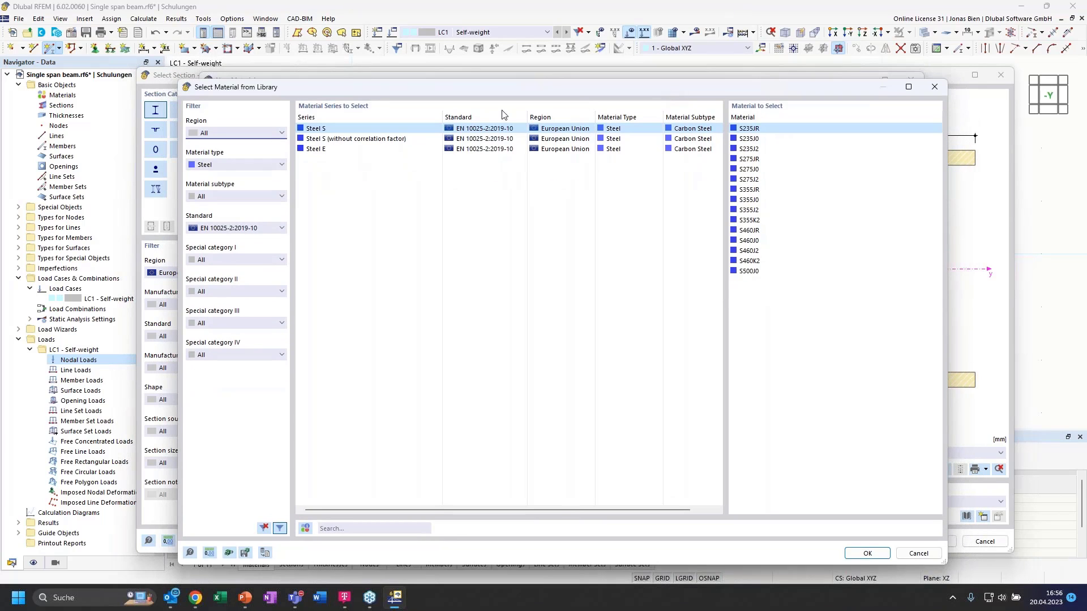
- Filter the materials by steel and standard EN 10025-2:2019-10, and assign S235JR as the section's material
left_click(231, 164)
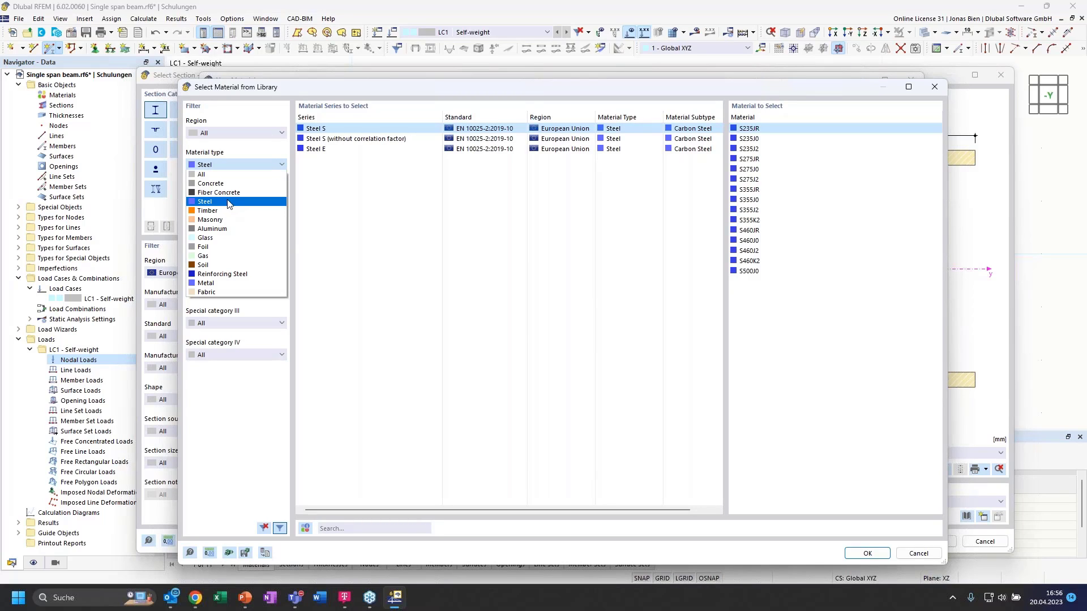
left_click(229, 202)
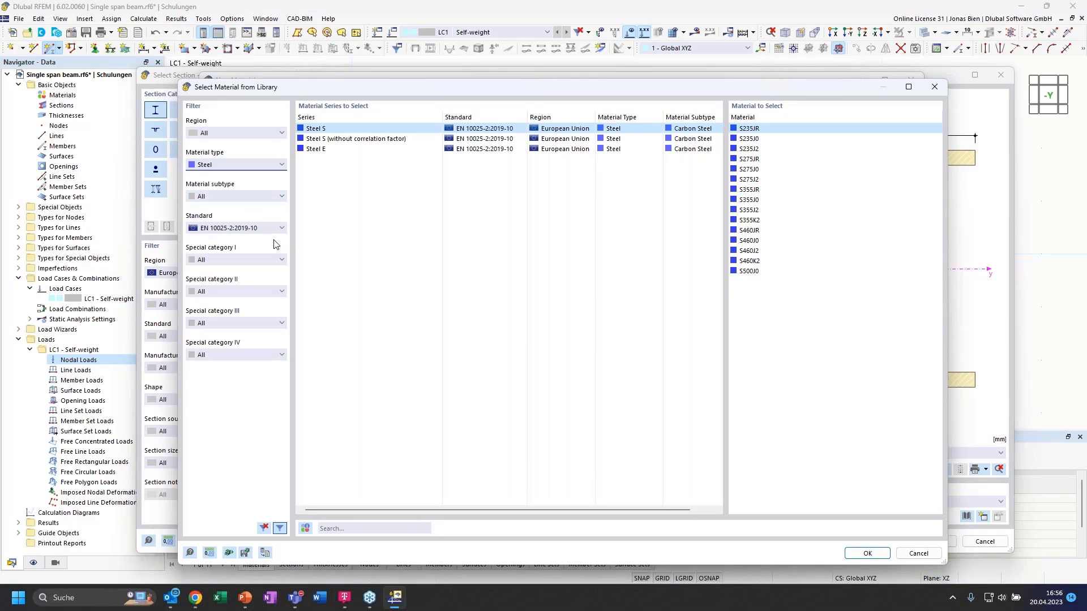
left_click(270, 229)
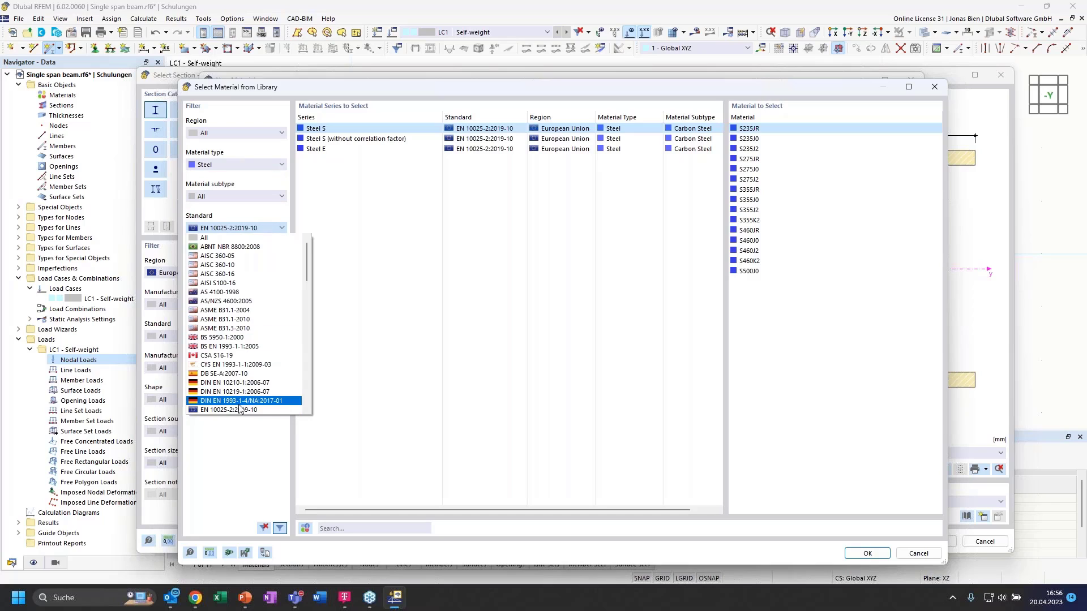
scroll(242, 397, "down", 1)
left_click(250, 382)
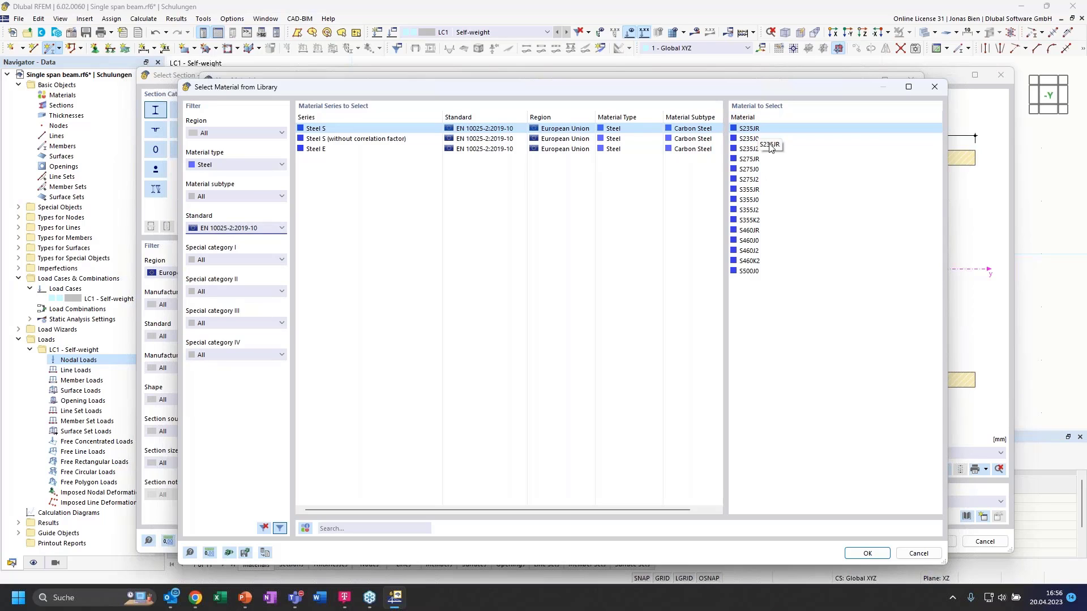
left_click(867, 553)
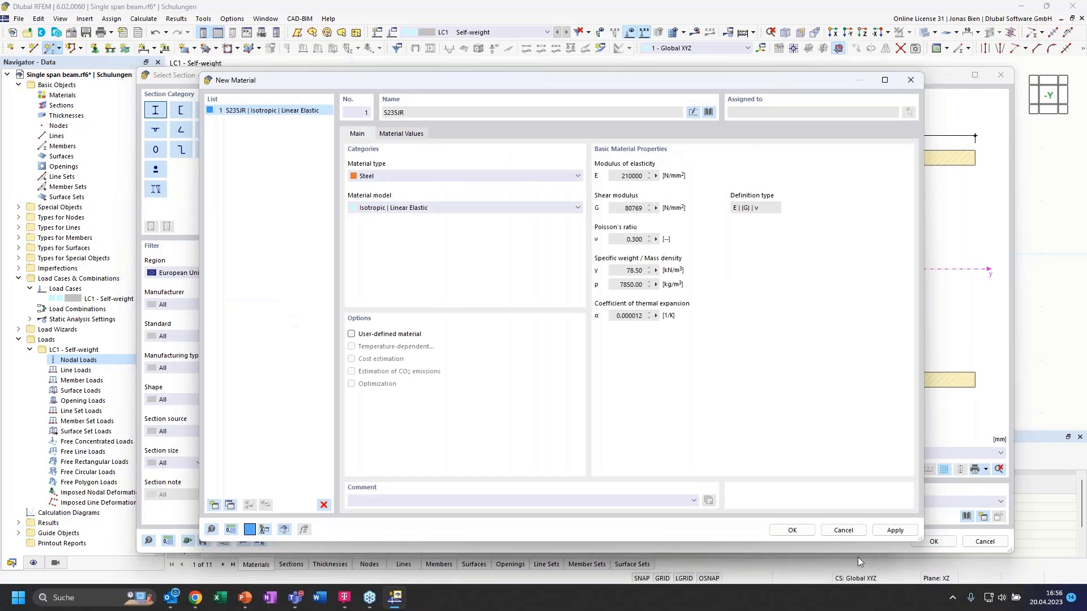
left_click(792, 531)
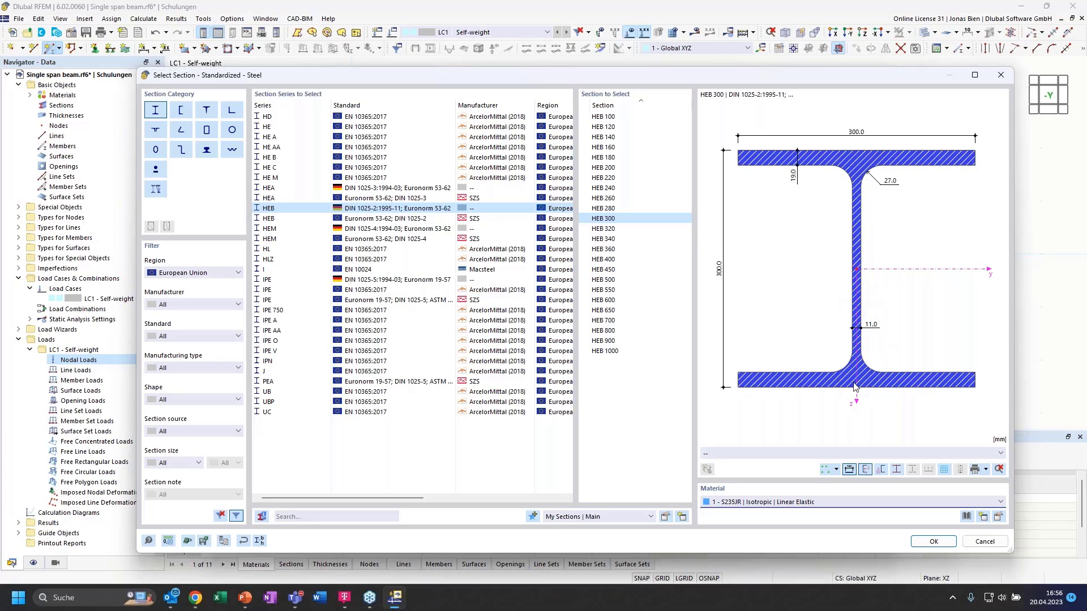
- Accept the HEB 300 section in S235JR and apply it to the new uniform beam member
left_click(934, 542)
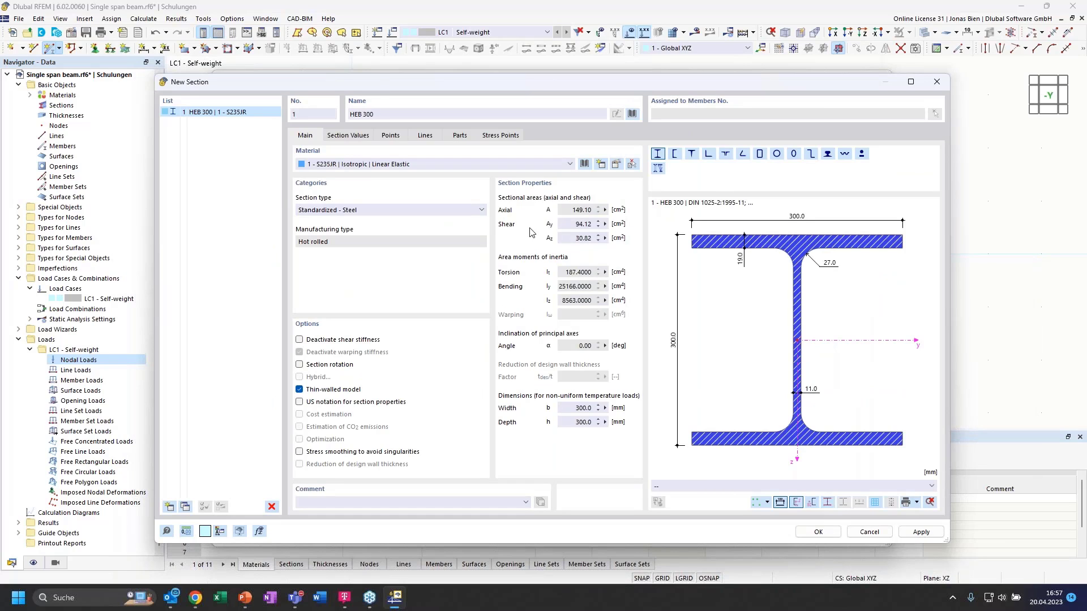
left_click(814, 532)
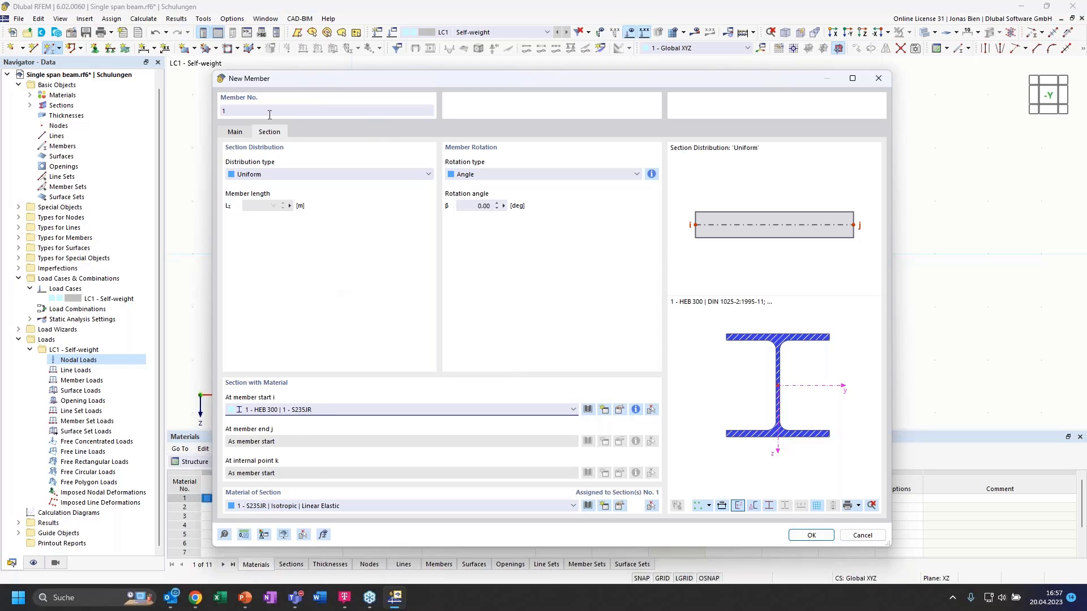
left_click(793, 532)
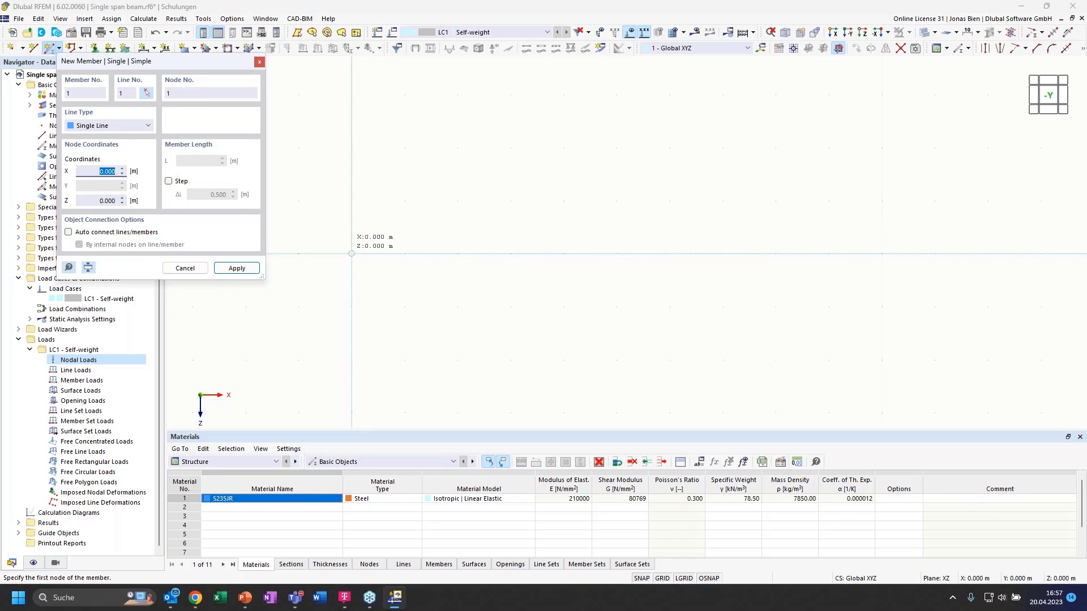
- Draw two consecutive 5 m members along the X axis, from X 0 to 5 m and from 5 to 10 m
left_click(351, 254)
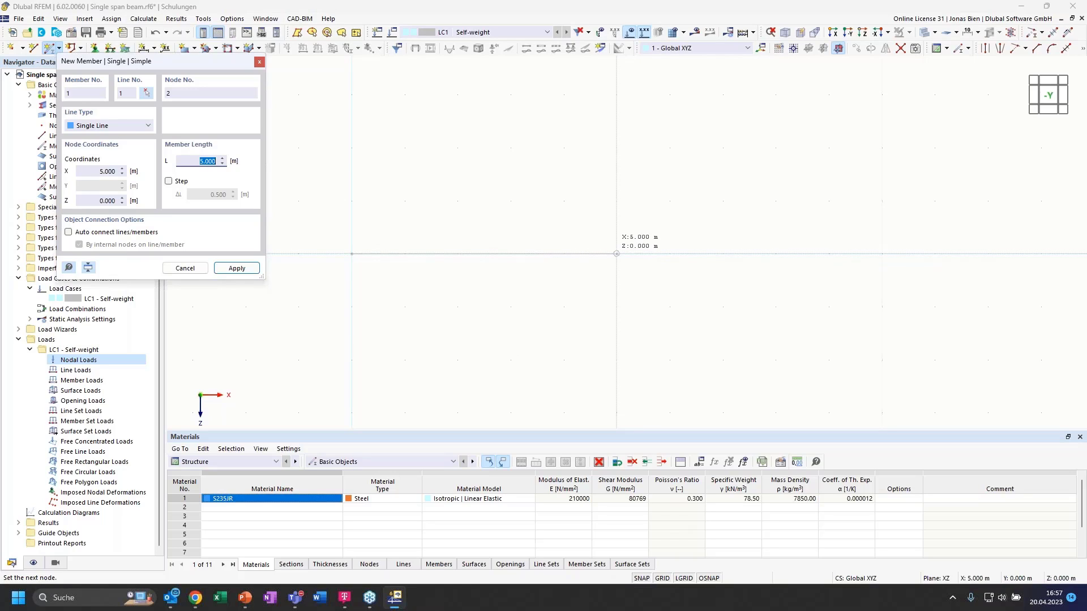
left_click(616, 253)
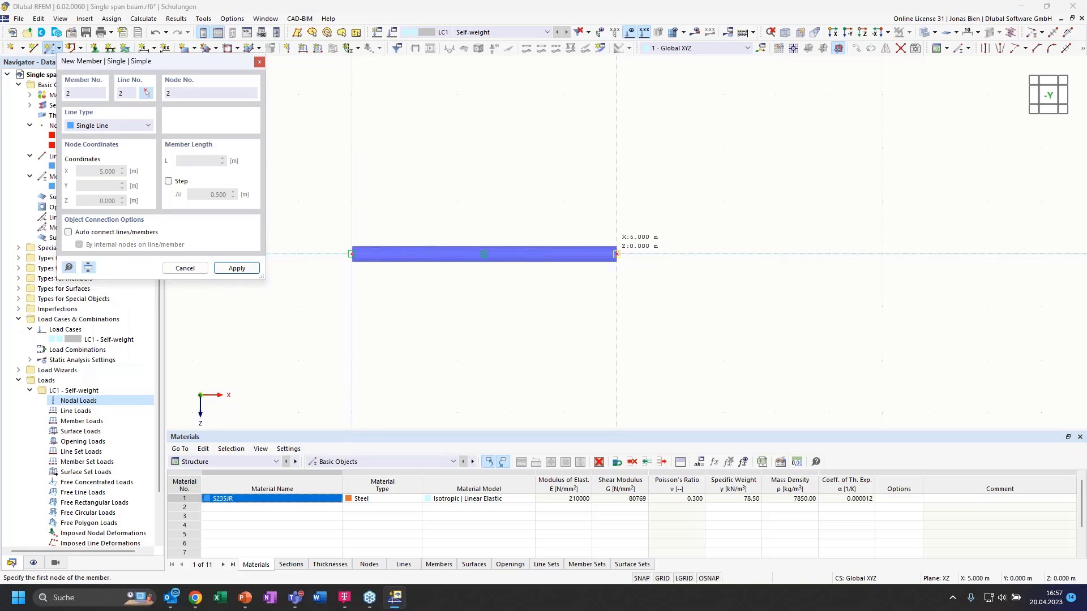
left_click(616, 254)
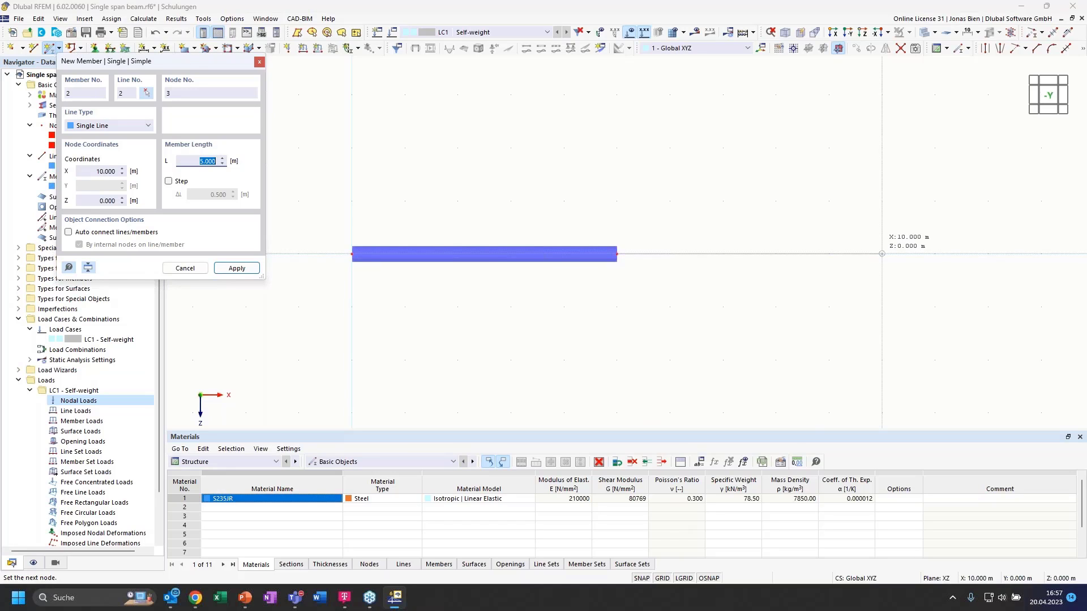
left_click(882, 254)
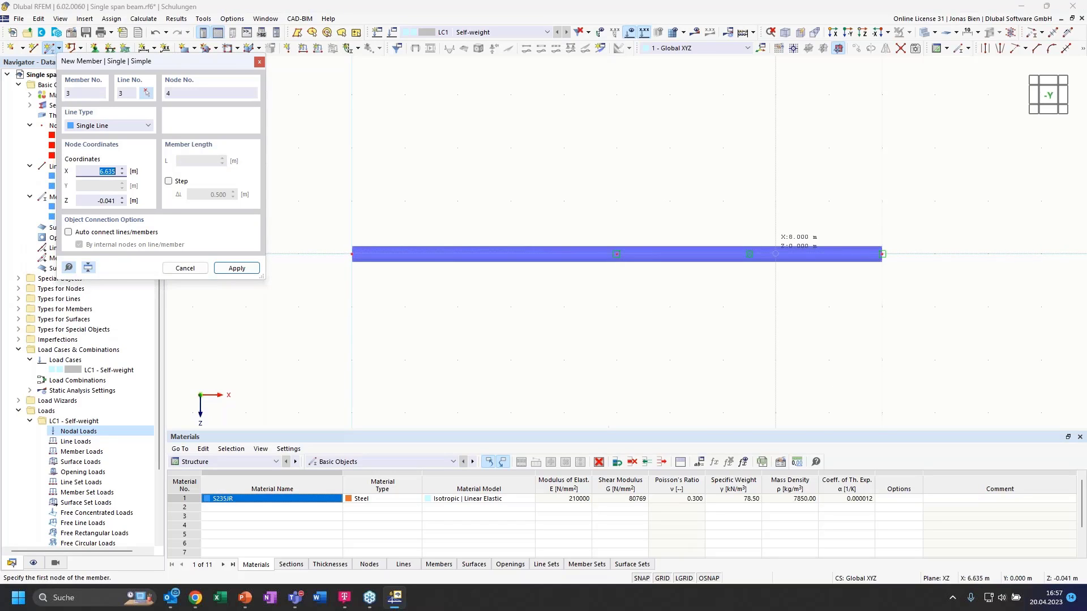
- End the member drawing and switch the model display to solid rendering to inspect the HEB 300 profile at the beam's start
key("Escape")
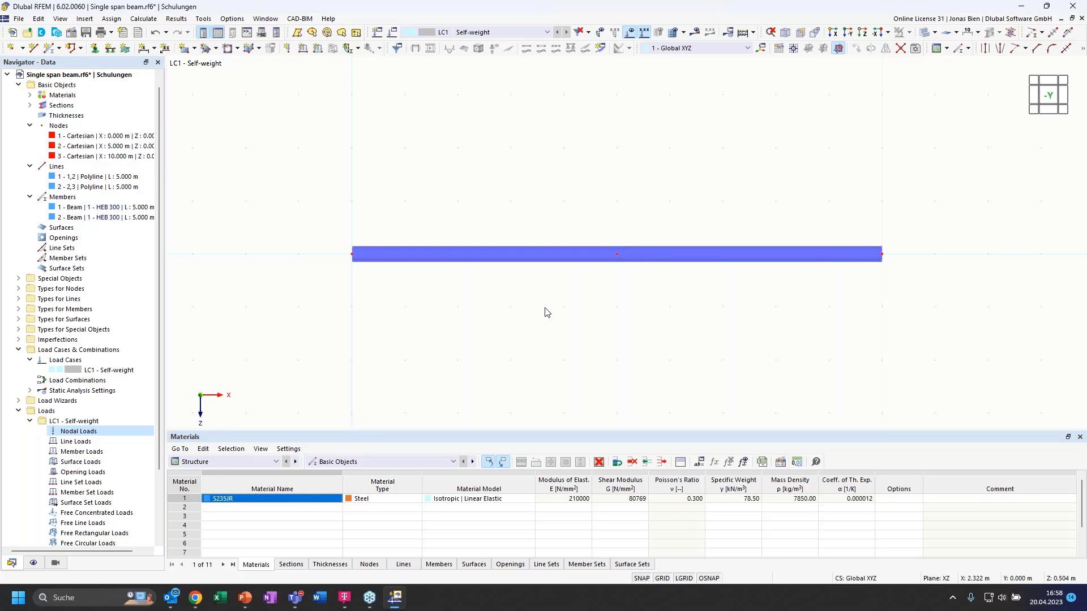
middle_click_drag(546, 310, 607, 339, "ctrl")
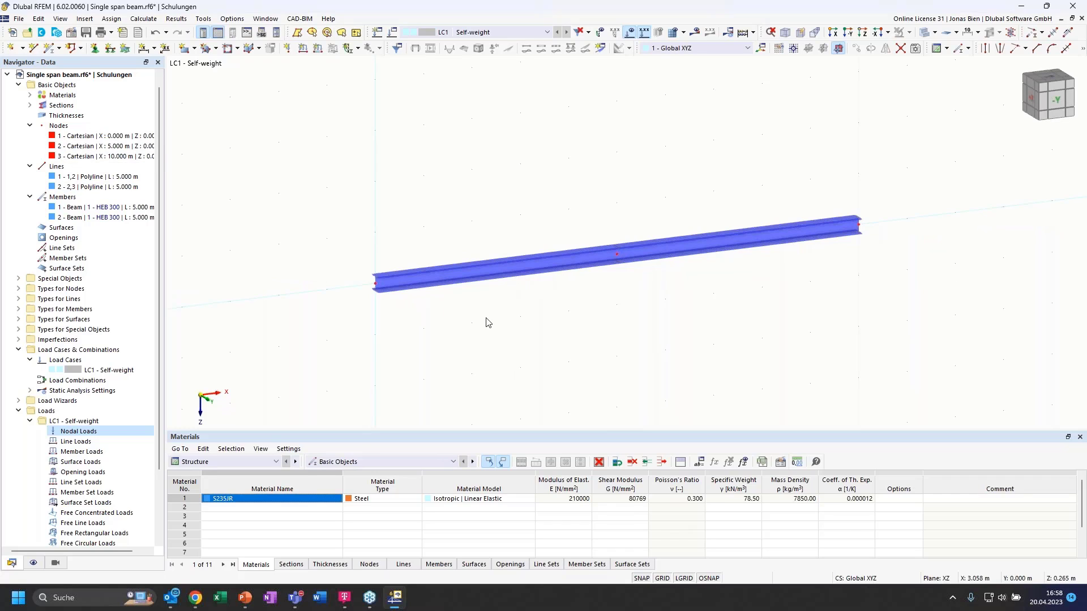
scroll(428, 296, "up", 2)
scroll(305, 272, "up", 4)
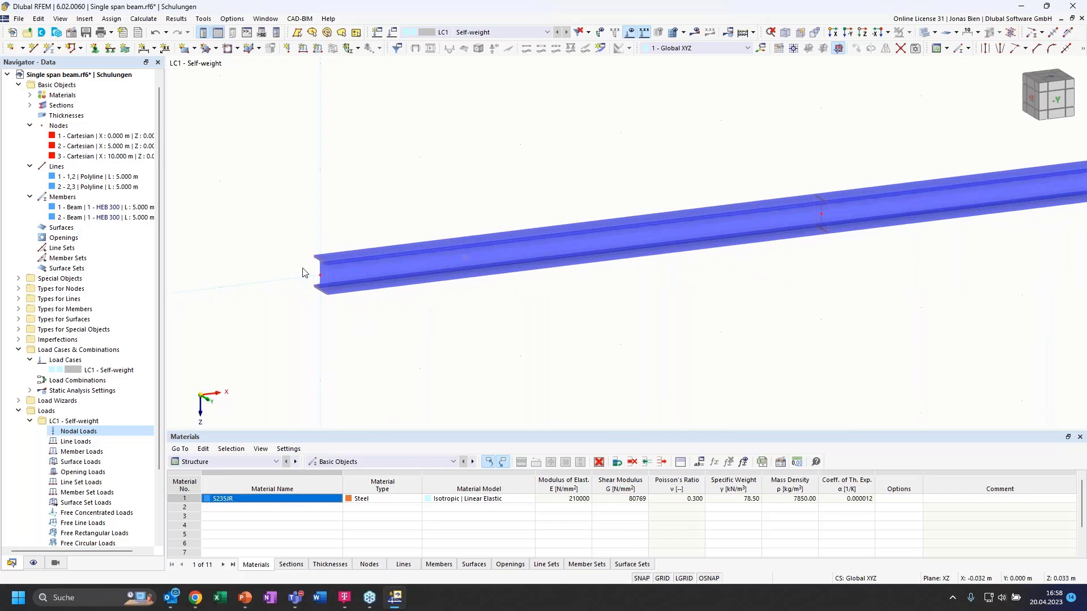
left_click(925, 33)
left_click(925, 33)
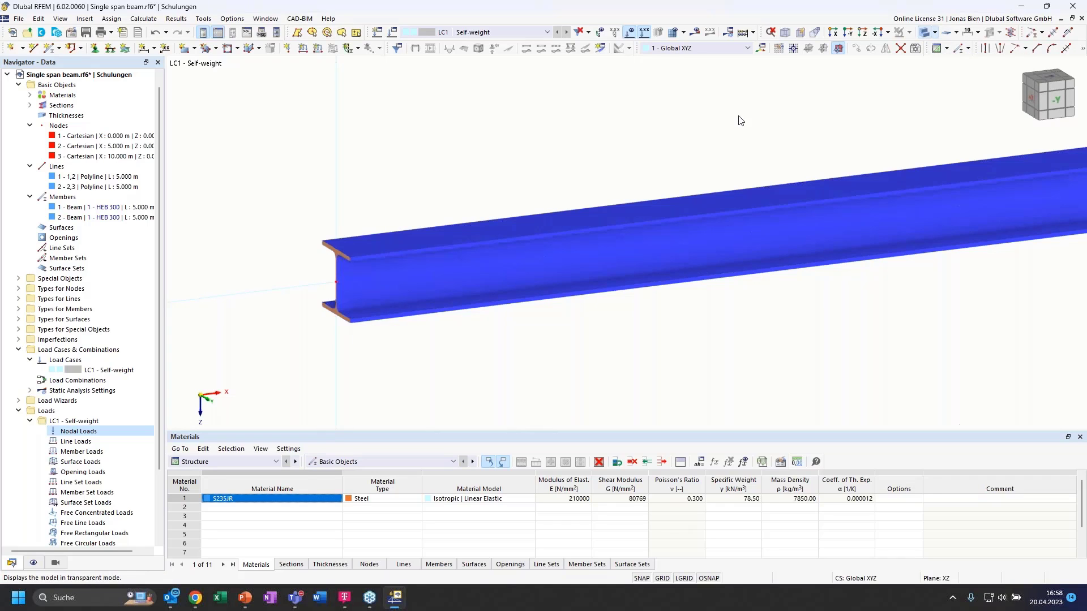
scroll(354, 284, "up", 3)
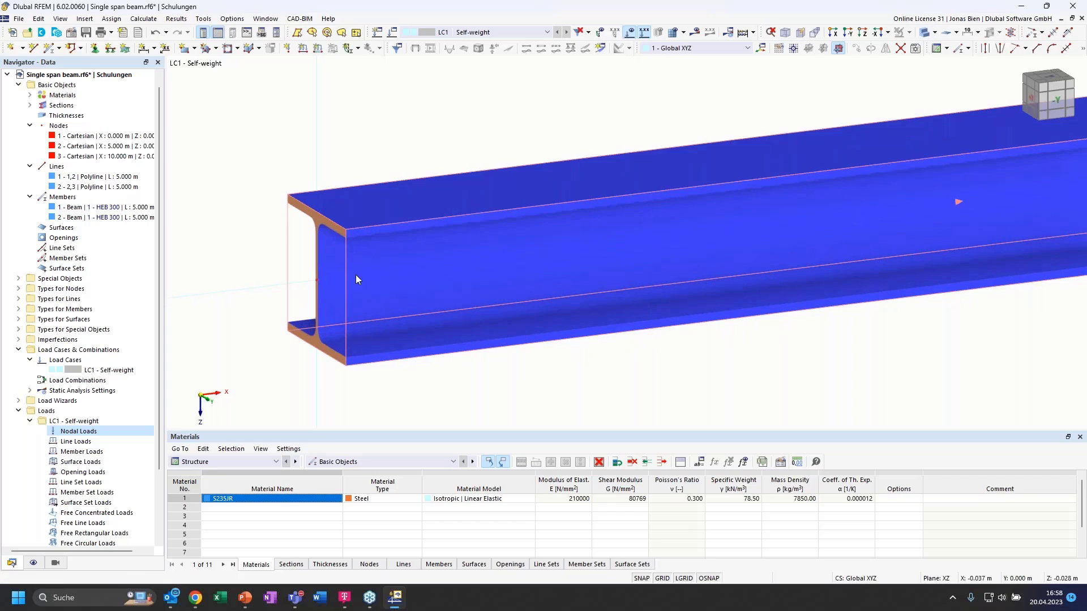
scroll(344, 269, "down", 5)
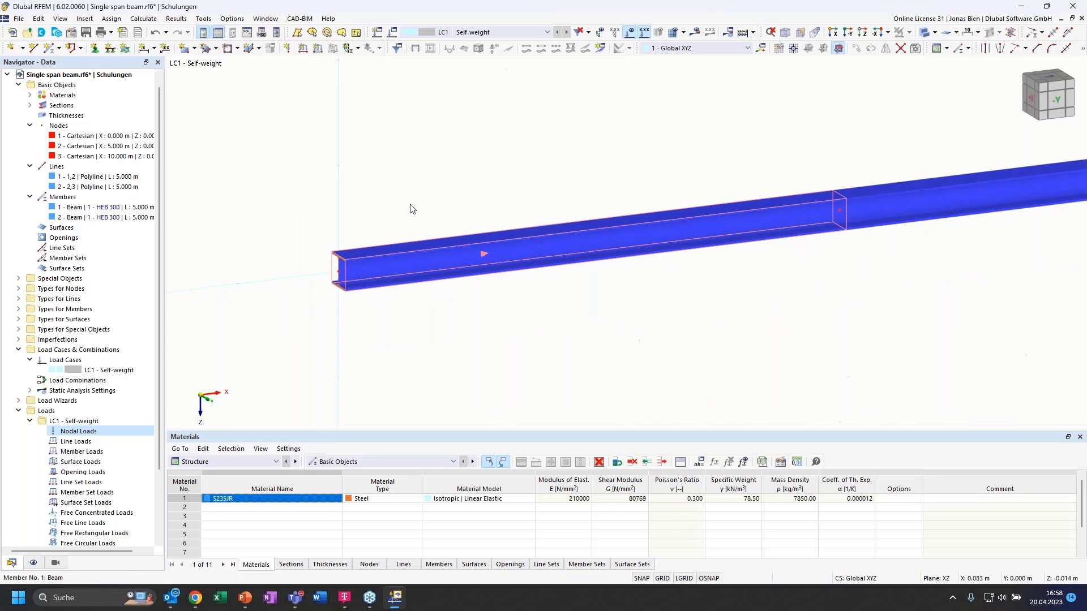
middle_click_drag(415, 282, 419, 291, "ctrl")
scroll(419, 291, "up", 2)
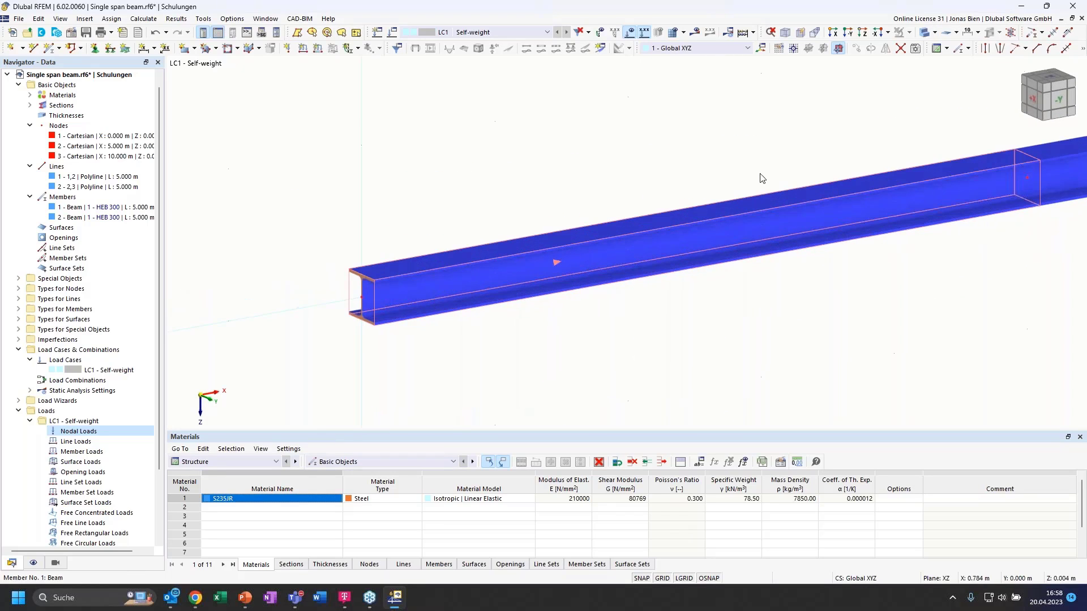
- Compare the beam's line display with its solid rendering and view the solid members from different angles
left_click(925, 32)
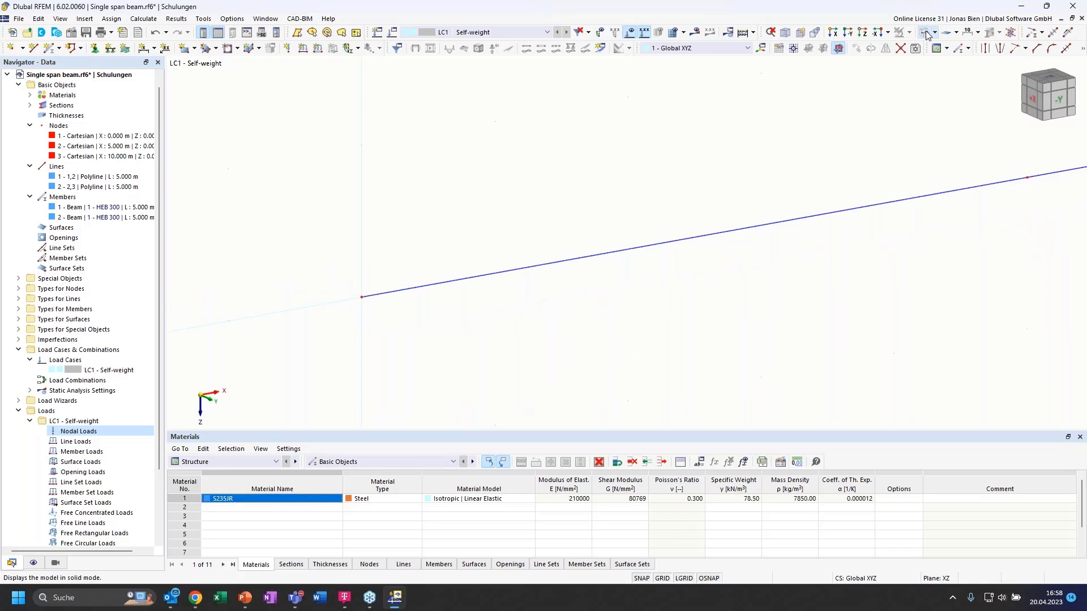
left_click(926, 34)
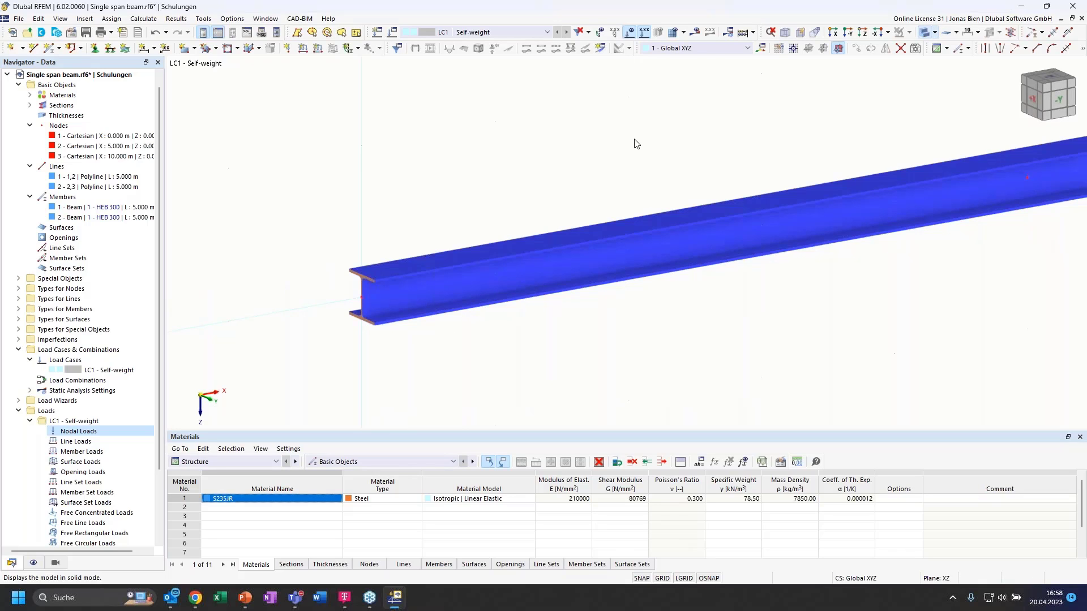
middle_click_drag(570, 181, 506, 175, "ctrl")
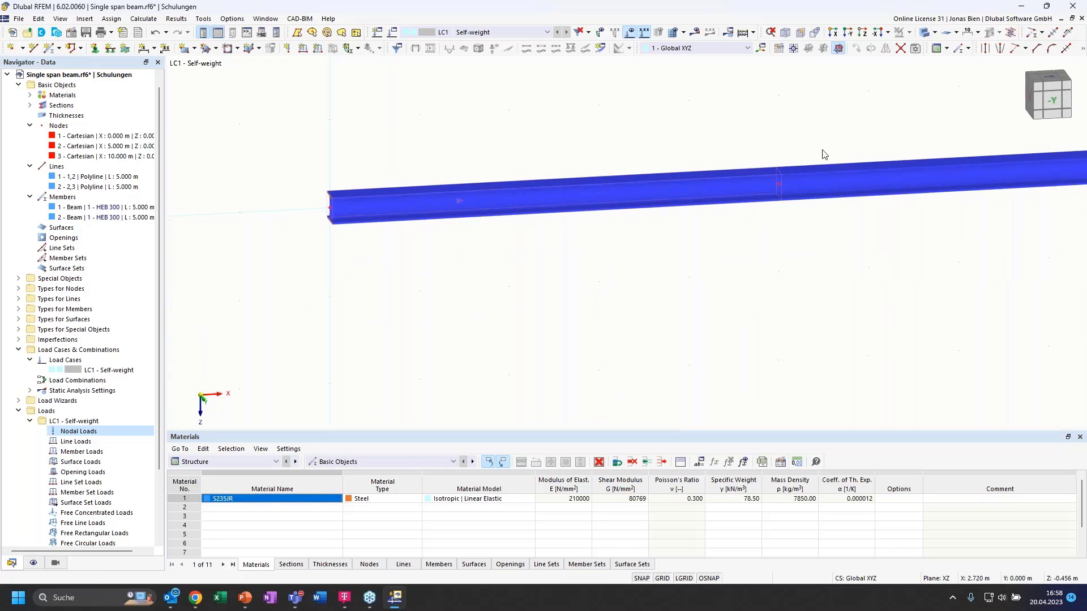
middle_click_drag(604, 159, 619, 181, "ctrl")
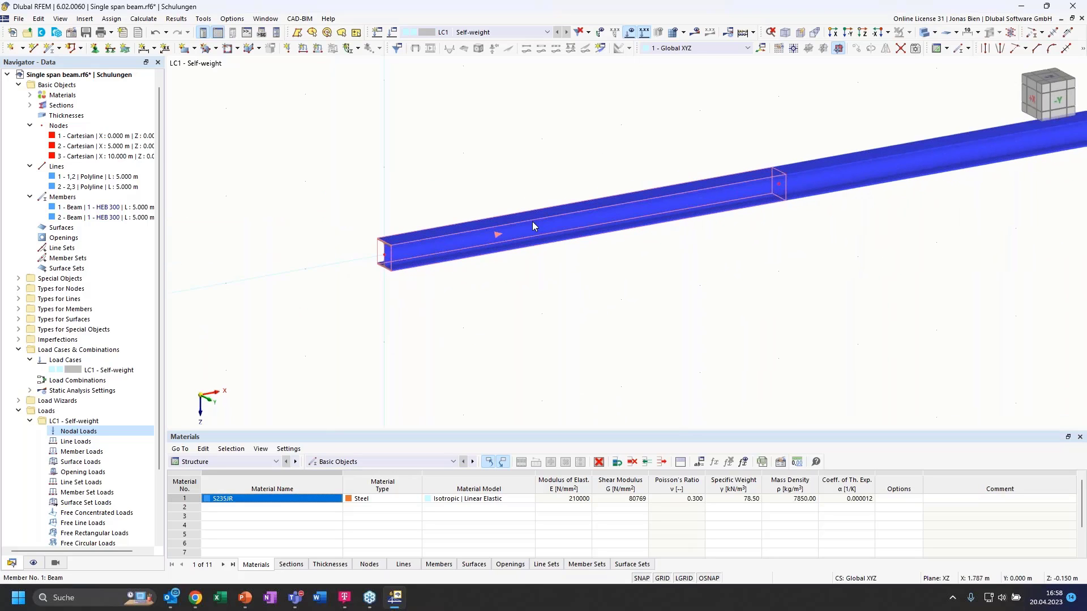
- Assign a Hinged nodal support to node 1 at the beam's start through its node properties
left_click(1054, 101)
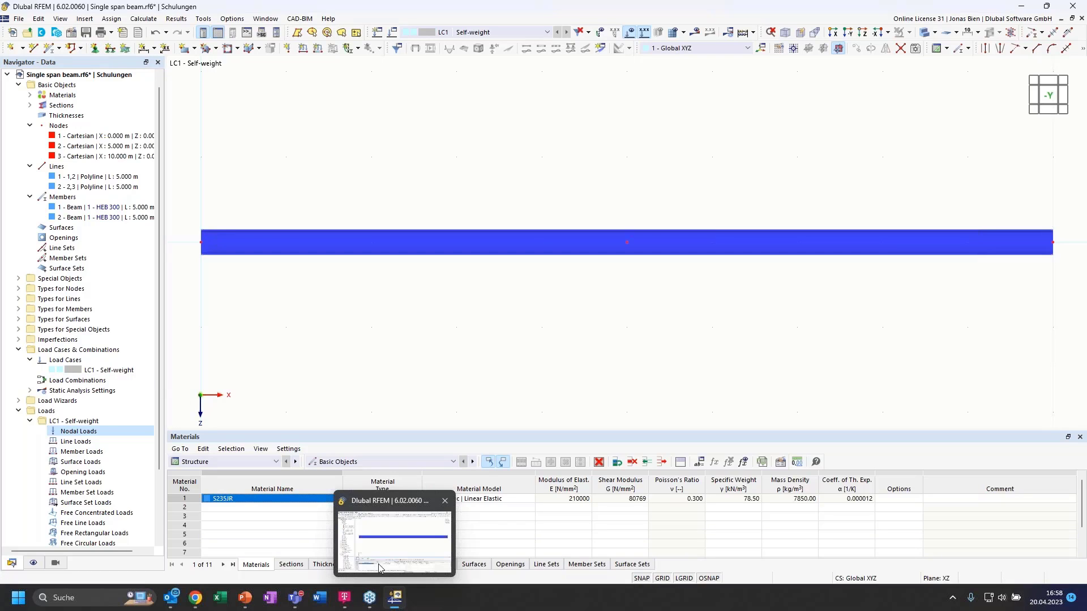
left_click(369, 565)
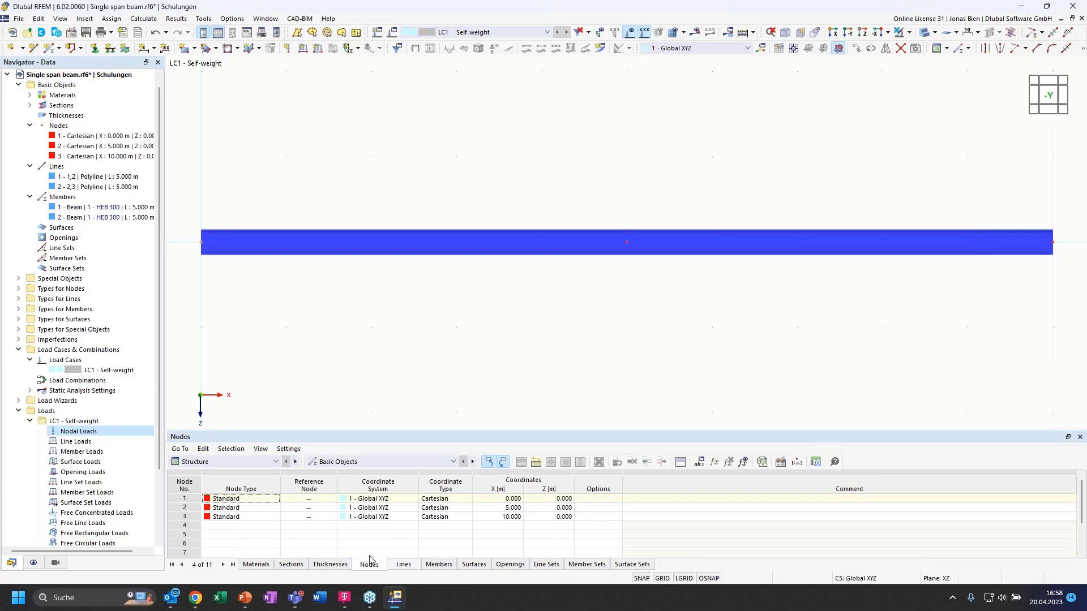
double_click(597, 502)
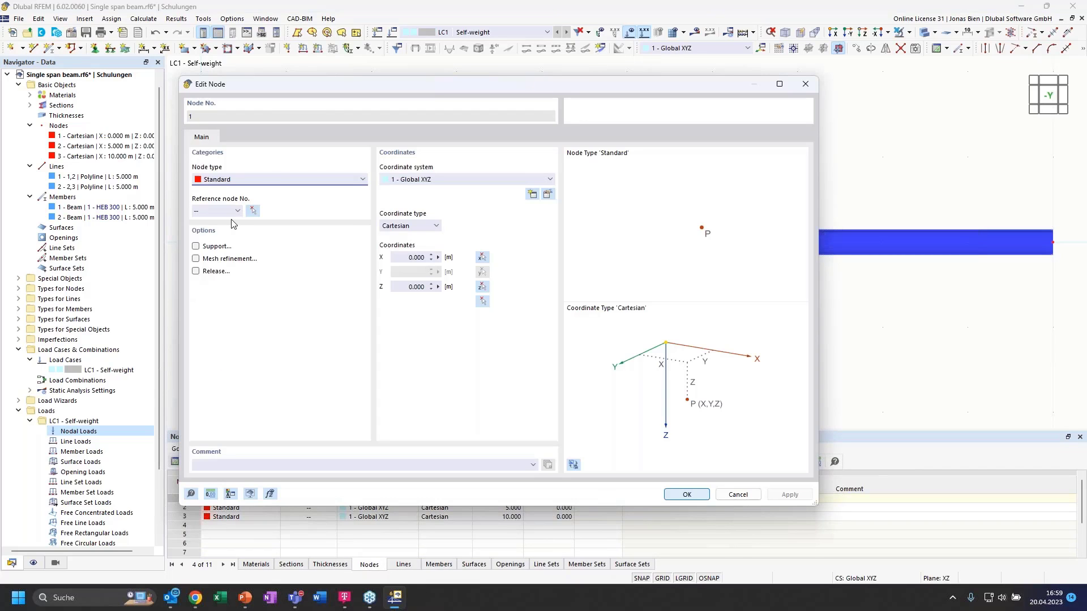
left_click_drag(305, 91, 346, 121)
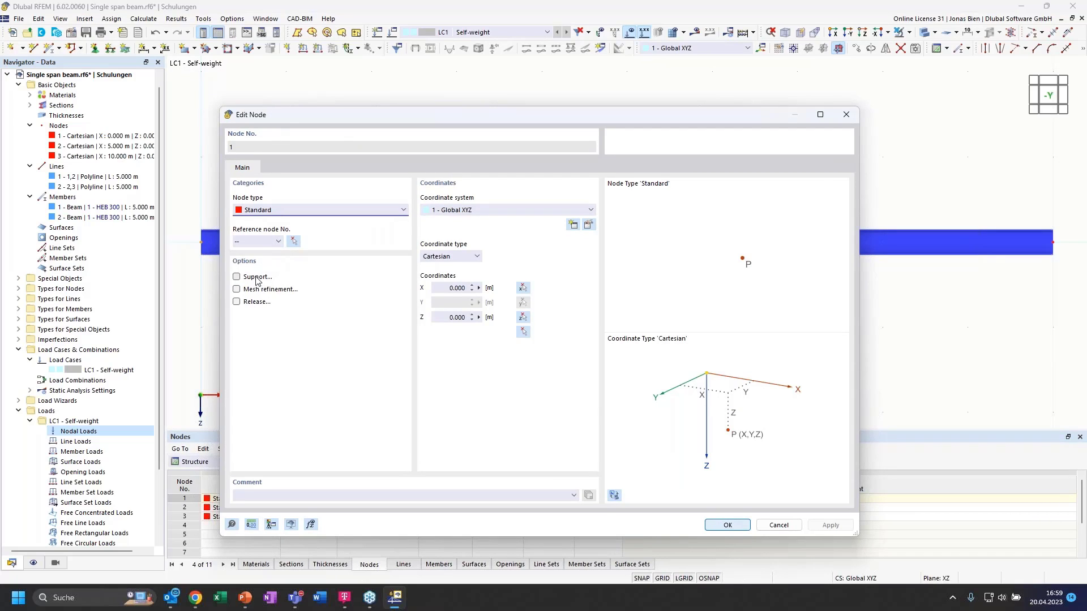
left_click(237, 277)
left_click(277, 167)
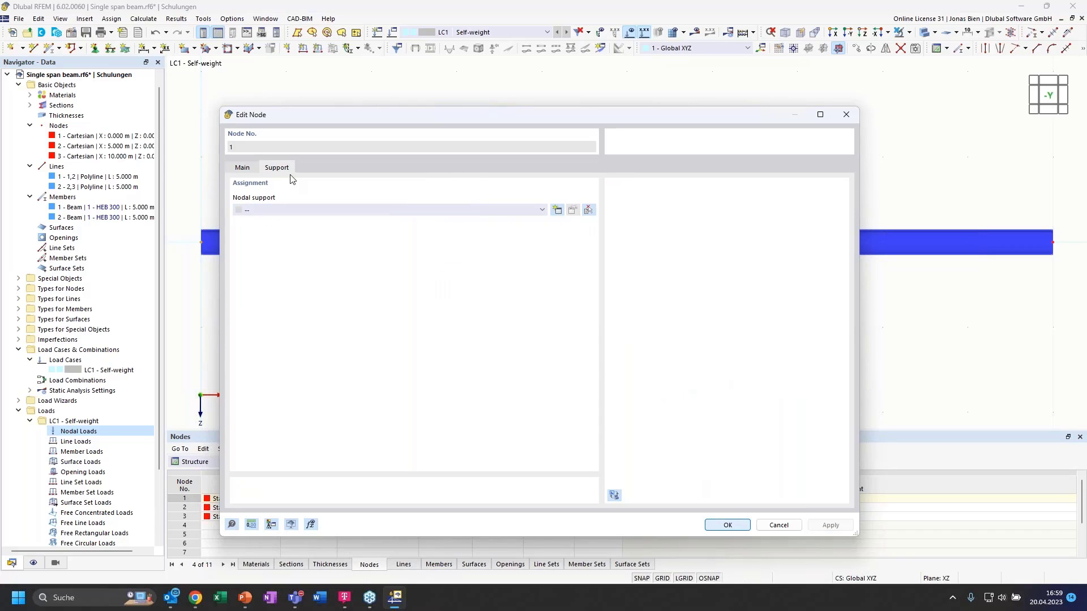
left_click(349, 213)
left_click(348, 228)
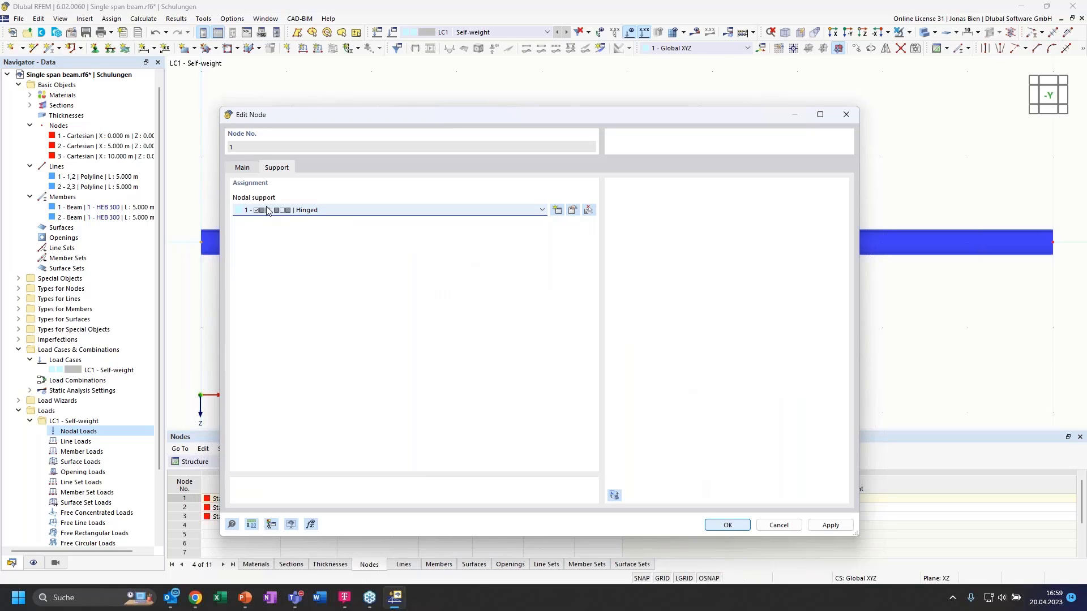
left_click(735, 526)
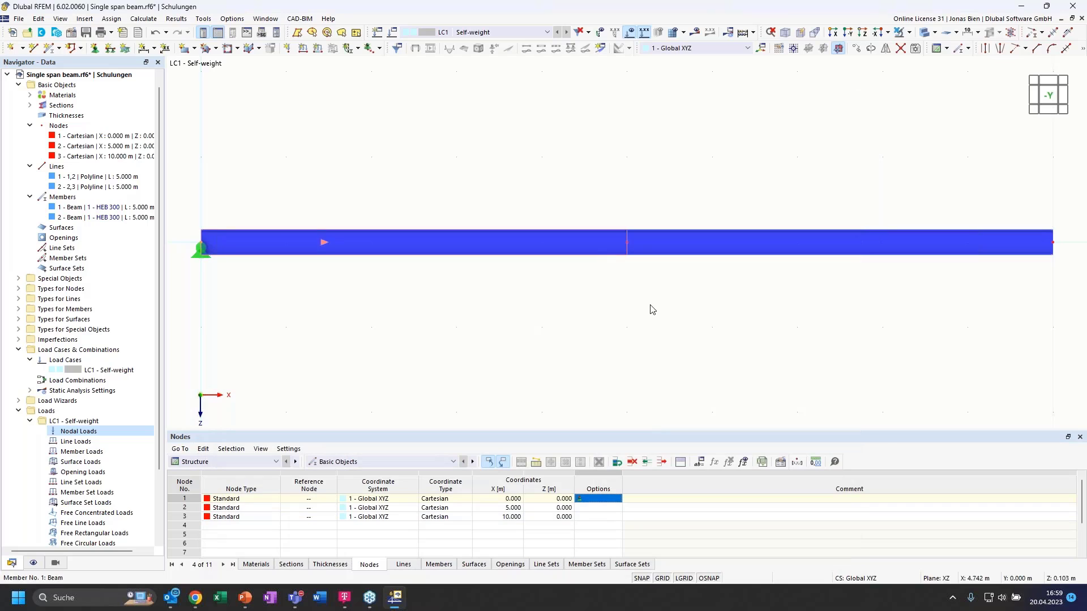
- Assign the Roller in X' nodal support to the nodes at X 5 m and 10 m
left_click(95, 49)
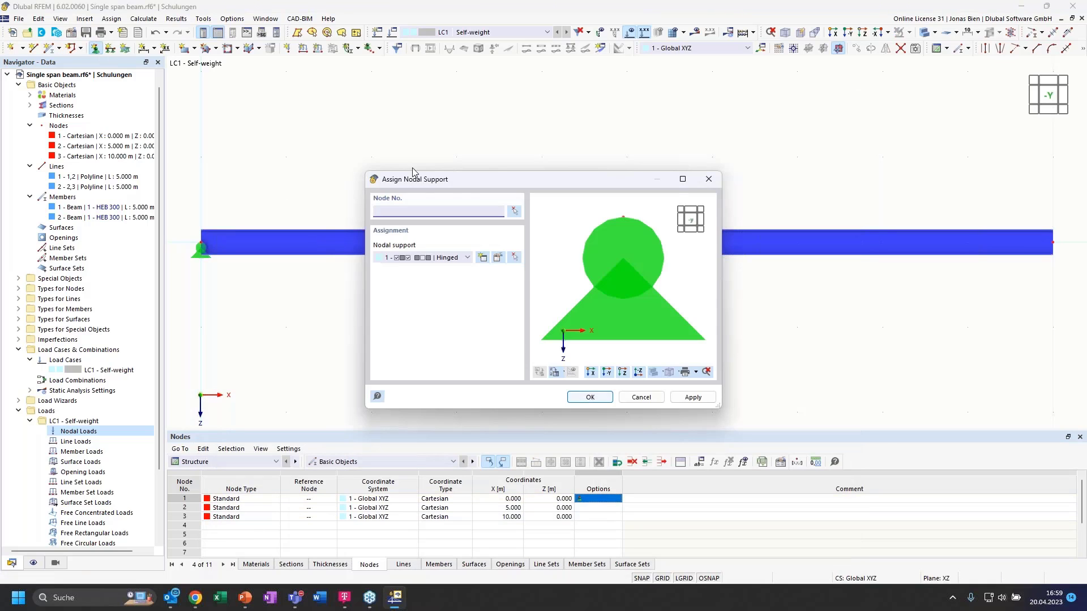
left_click_drag(418, 179, 214, 120)
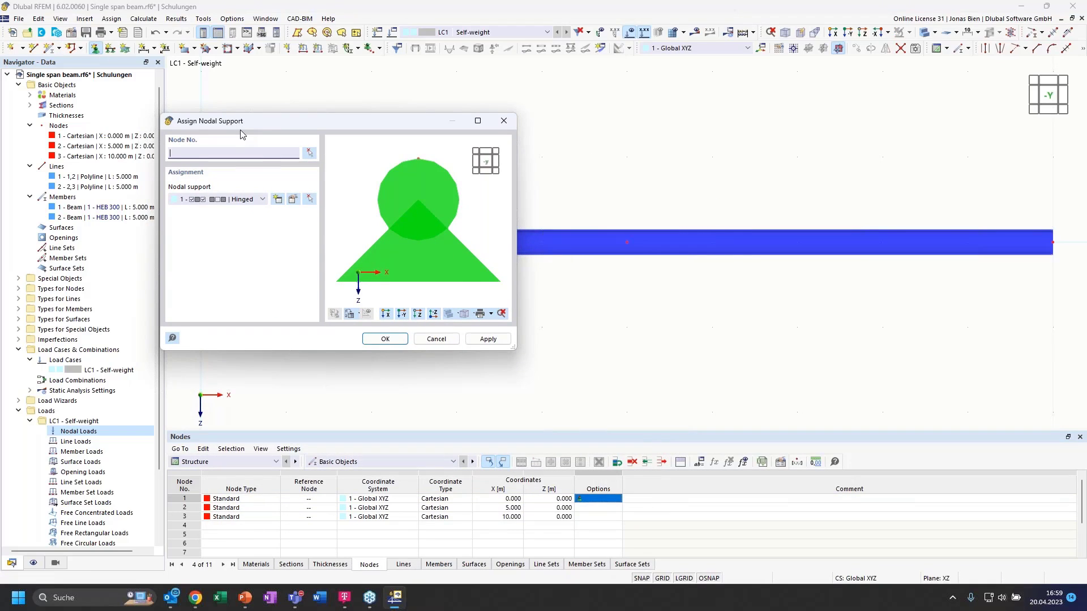
left_click(241, 199)
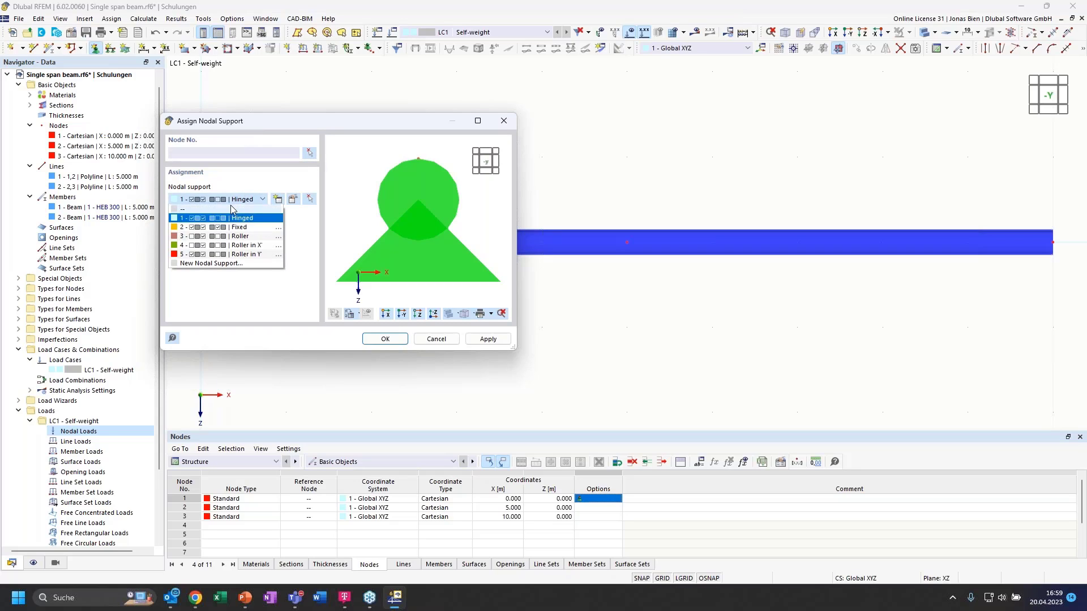
left_click(233, 247)
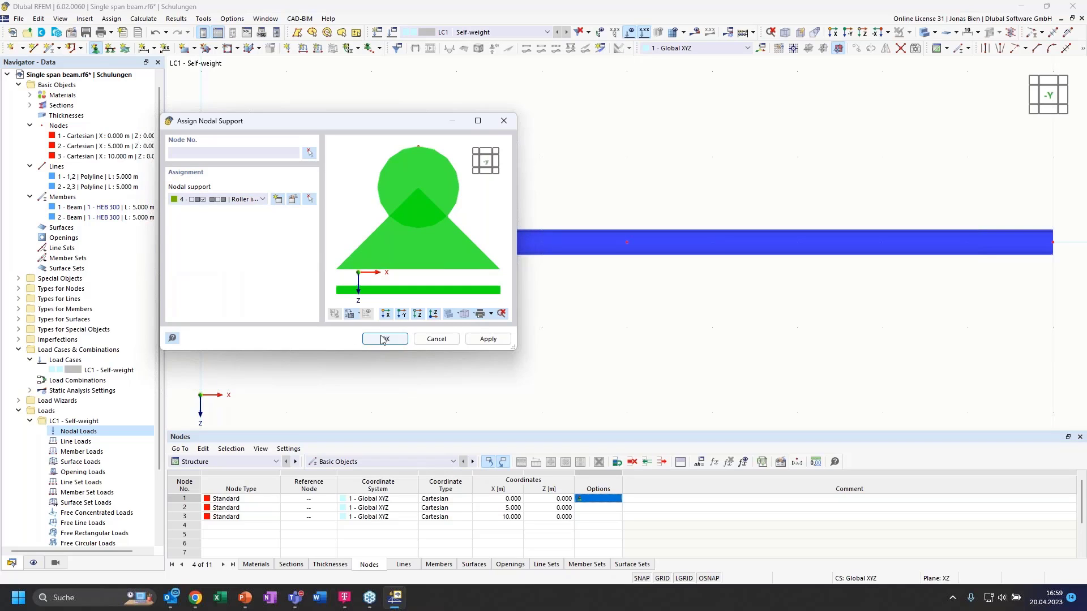
left_click_drag(570, 147, 1043, 344)
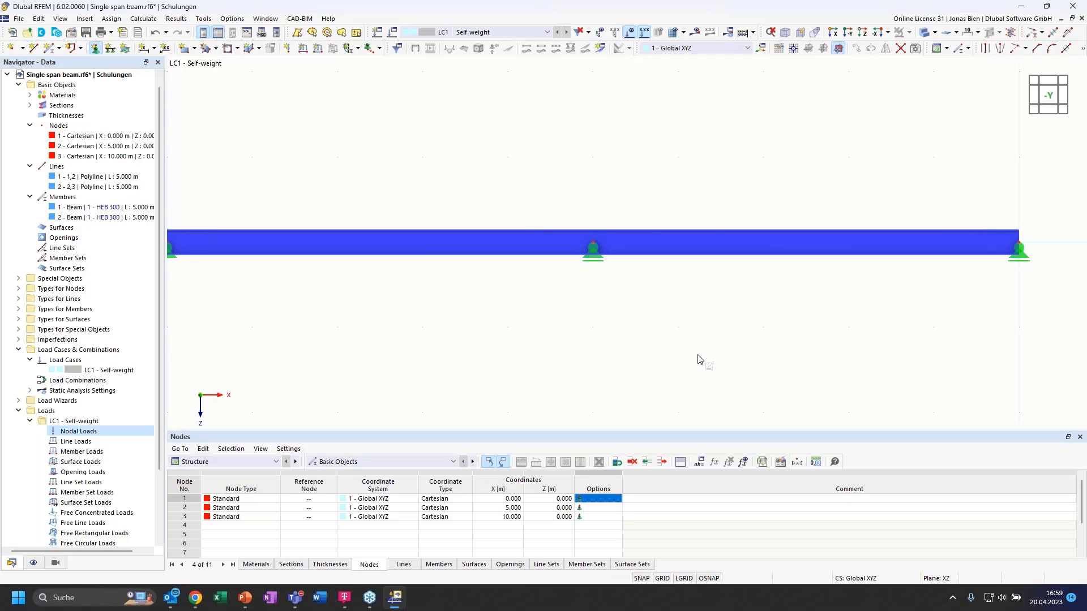
key("Escape")
middle_click_drag(688, 309, 735, 319, "ctrl")
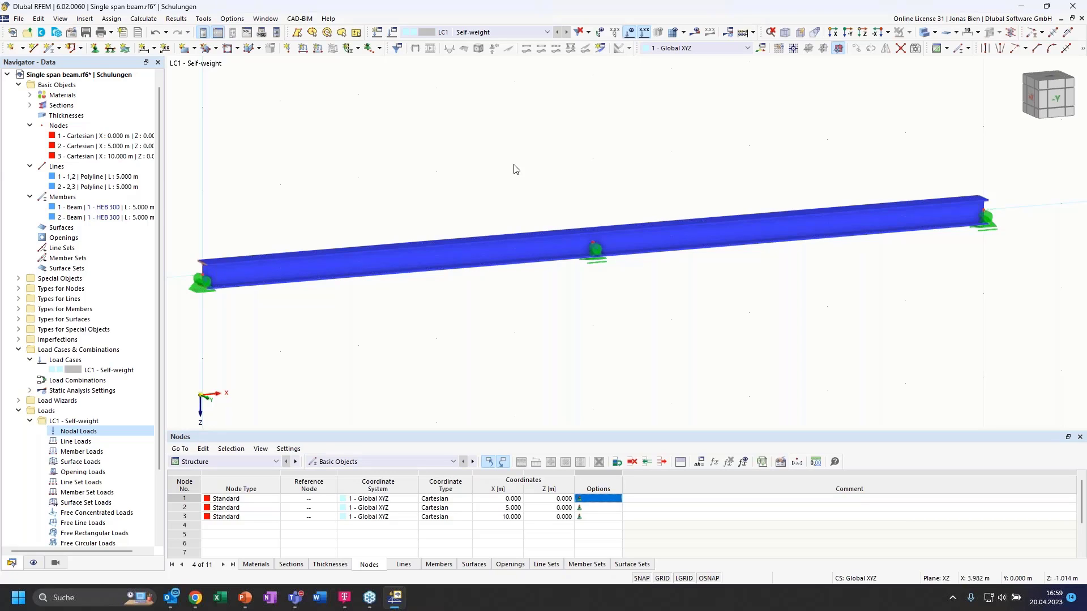
- Activate the combination wizard and classification and the load wizards in the model's base data
right_click(68, 85)
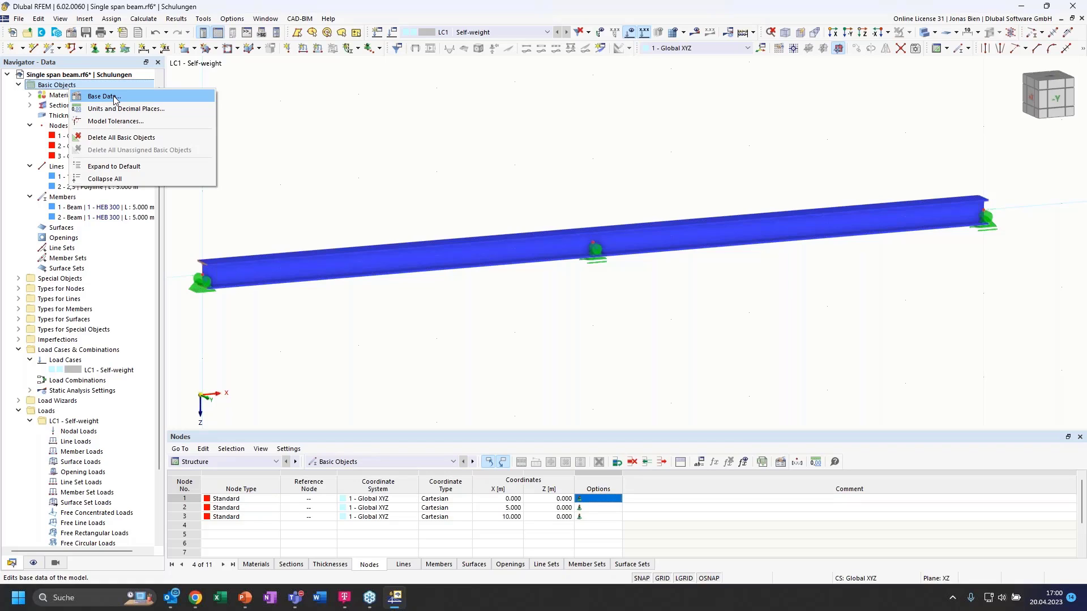
left_click(113, 97)
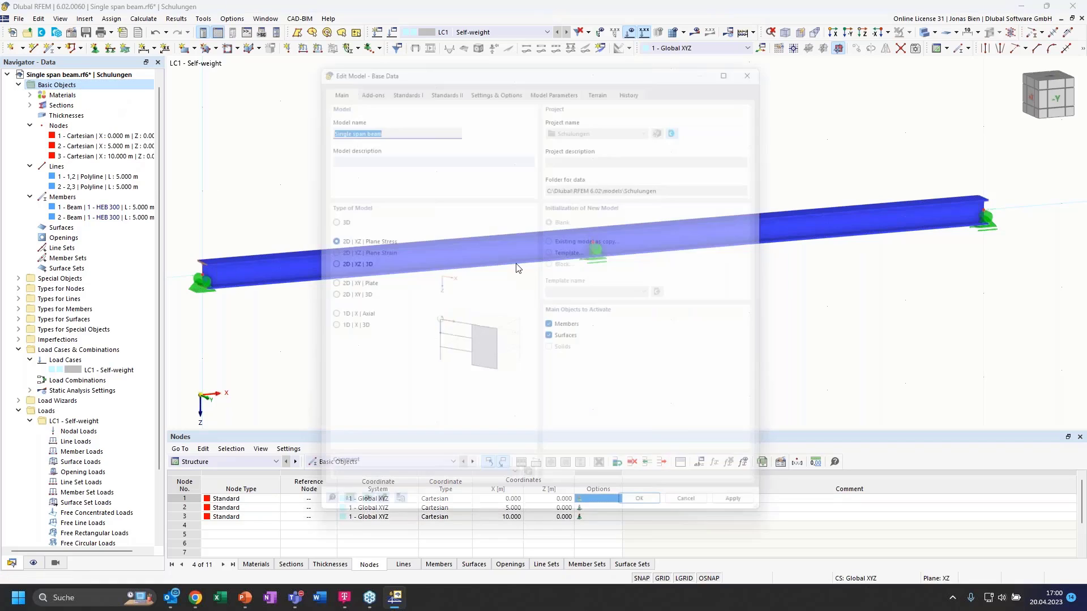
left_click(360, 77)
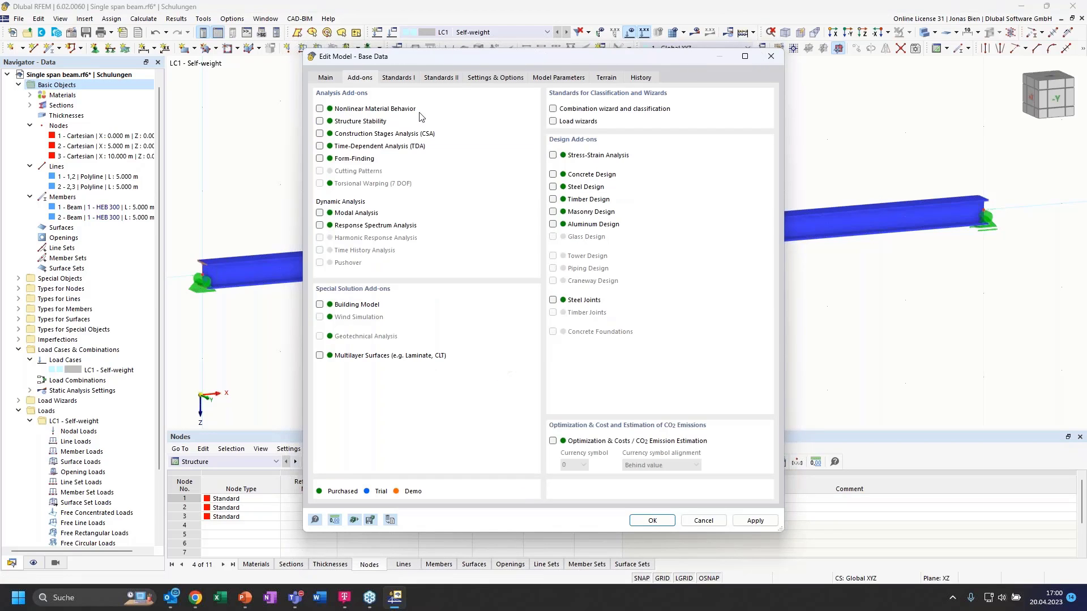
left_click(553, 109)
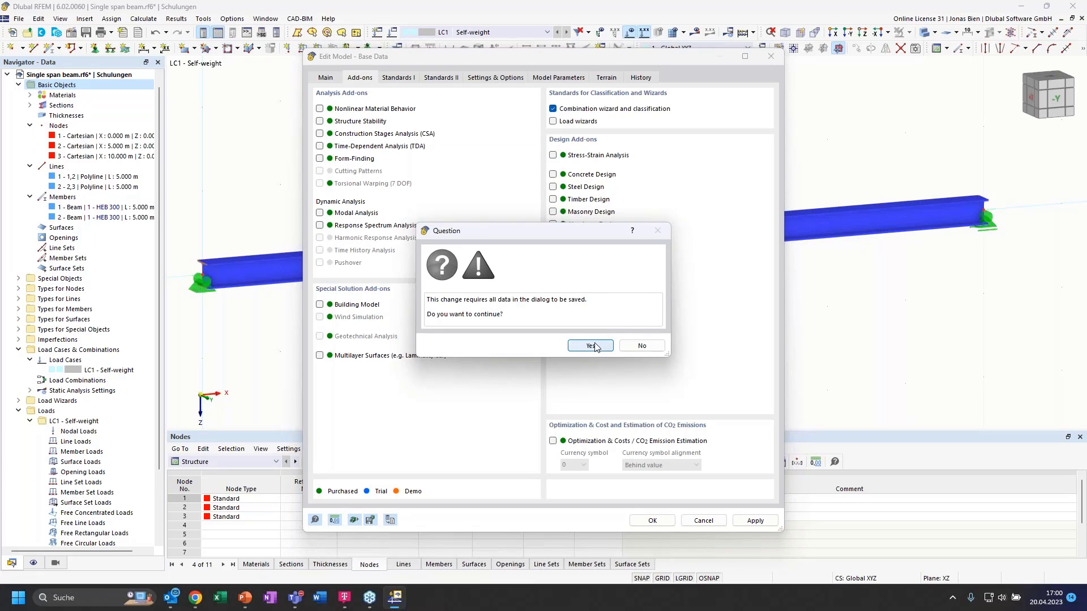
left_click(590, 346)
left_click(552, 121)
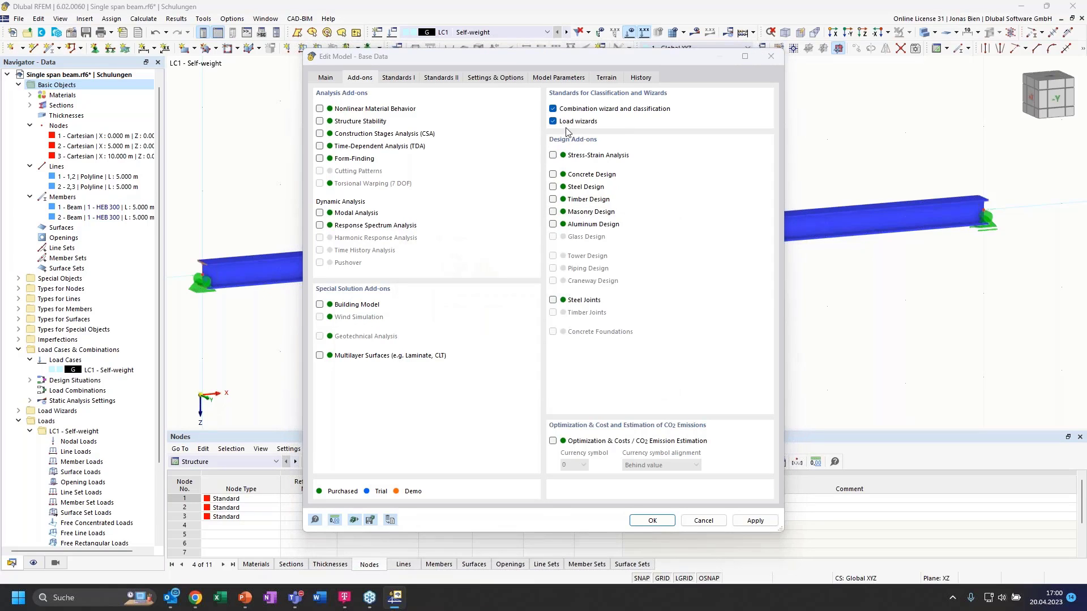
left_click(591, 346)
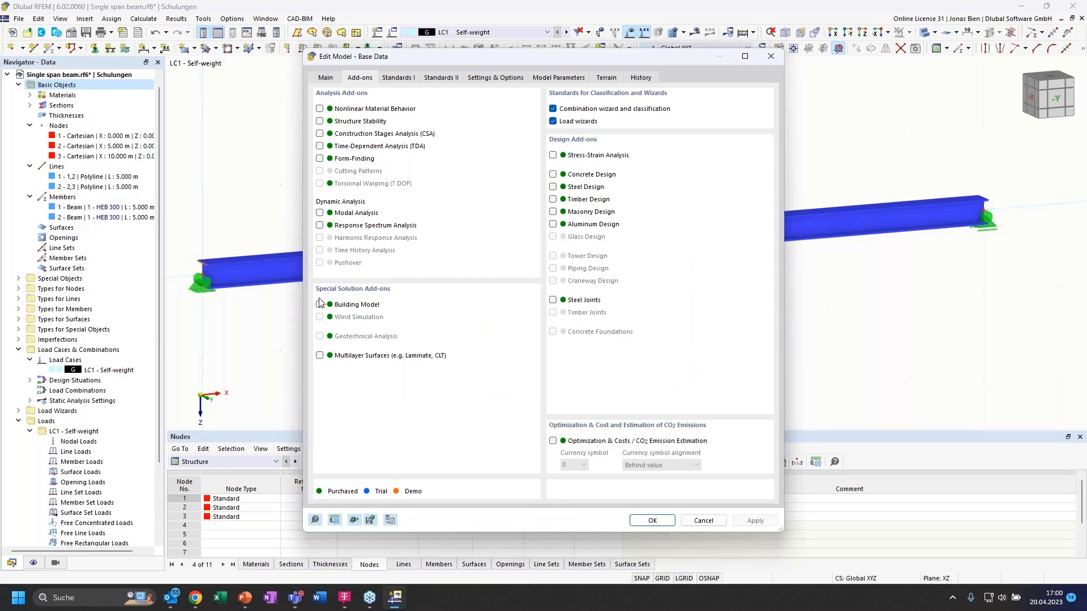
left_click(652, 522)
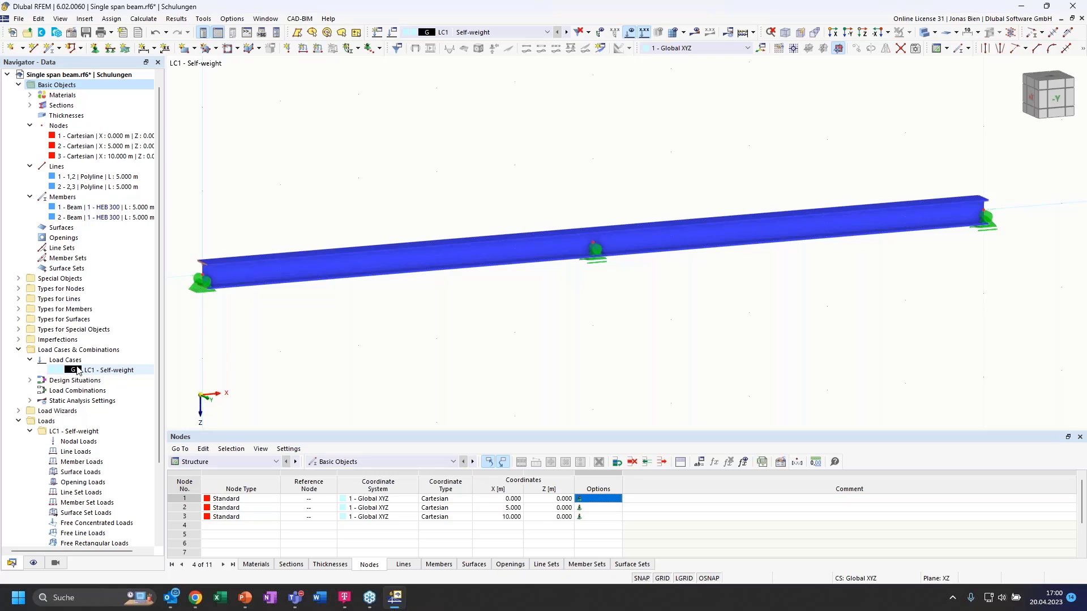
- Check the available standard groups and national annexes for load combinations, keep EN 1990 with CEN | 2010-04, and activate the combination wizard
left_click(93, 371)
double_click(118, 371)
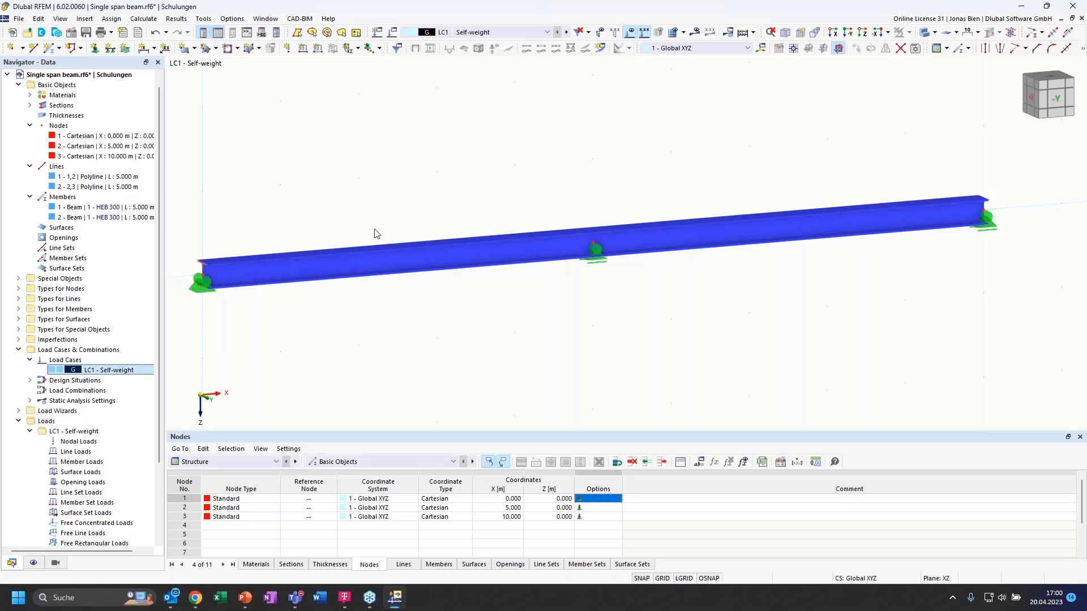
left_click(170, 70)
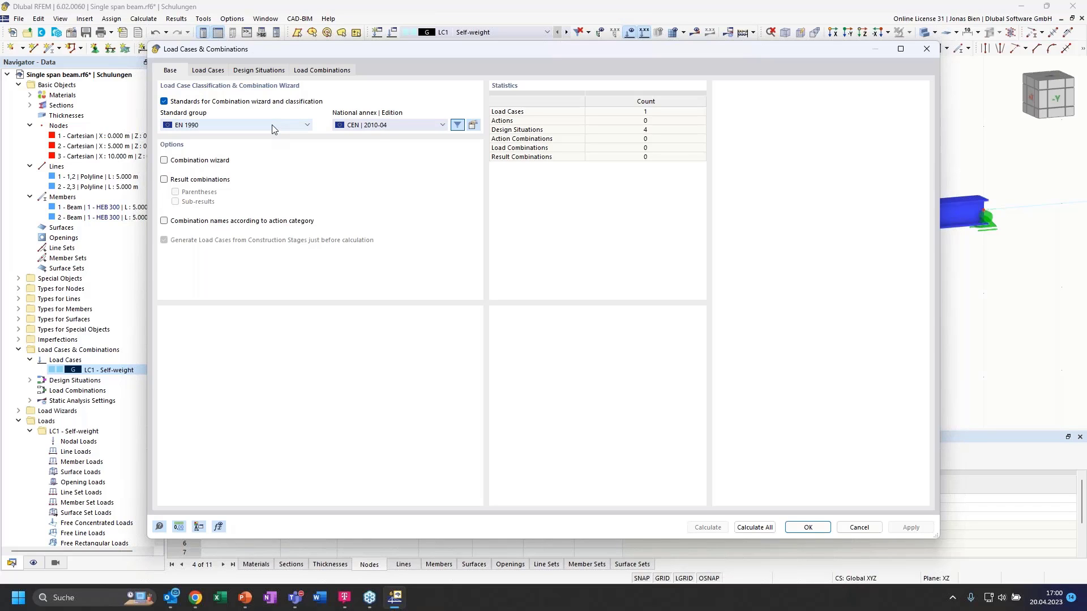
left_click(378, 129)
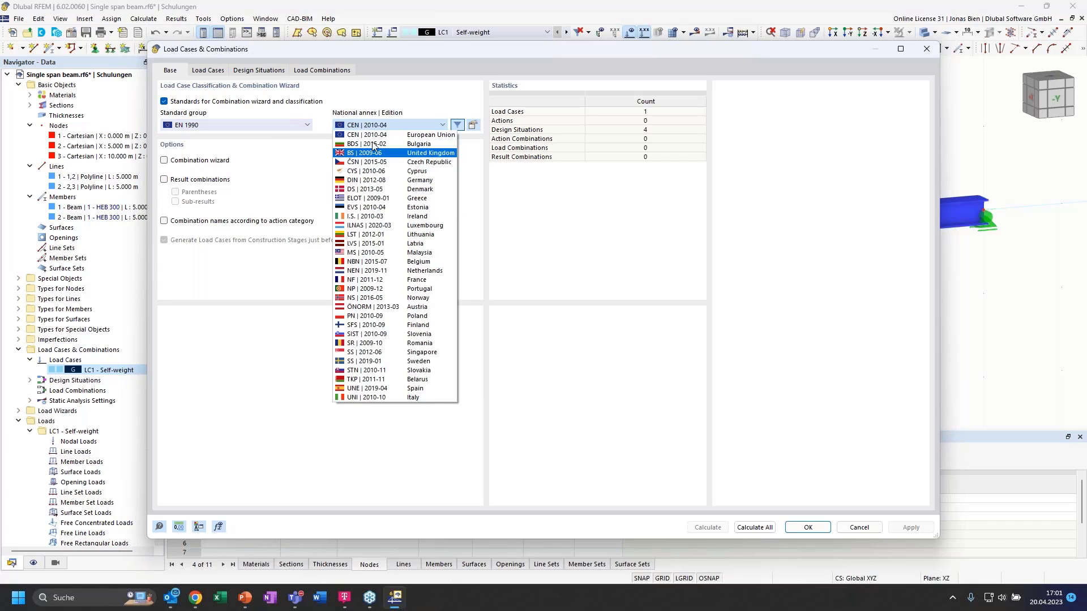
left_click(376, 125)
left_click(257, 122)
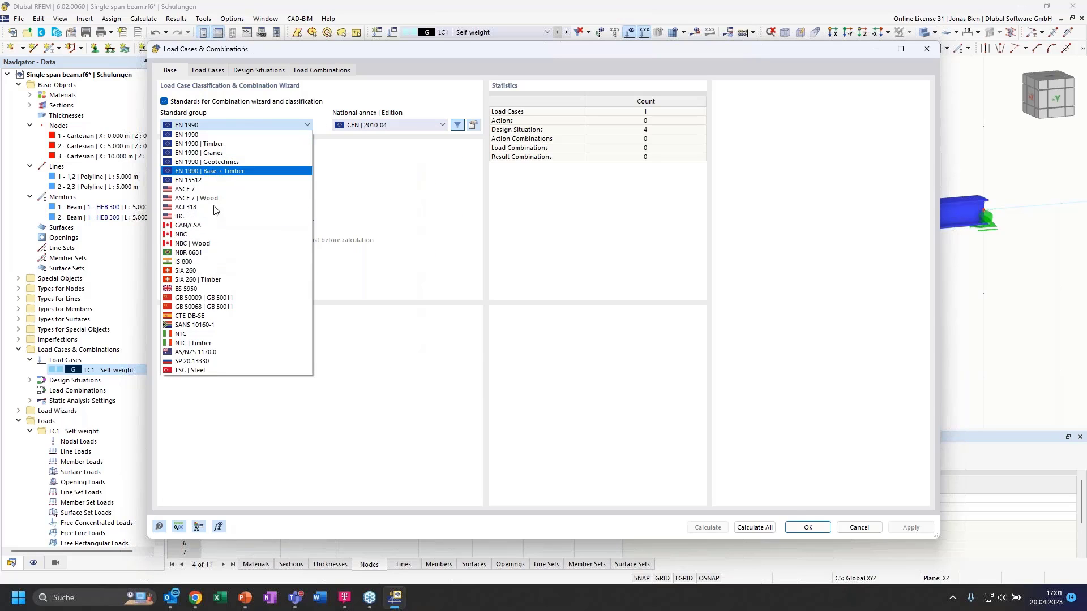
left_click(260, 121)
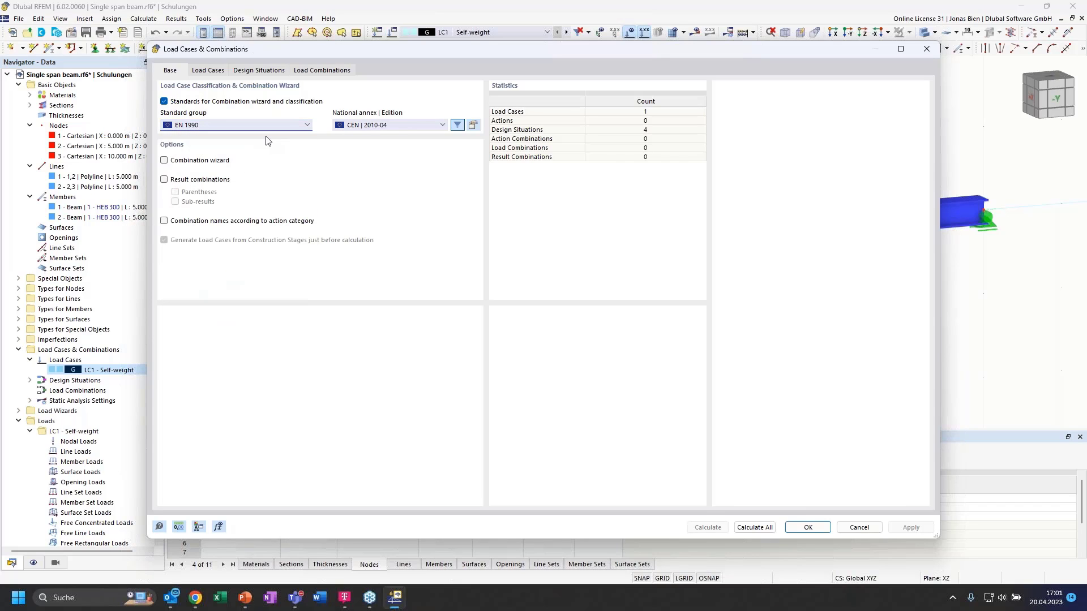
left_click(164, 160)
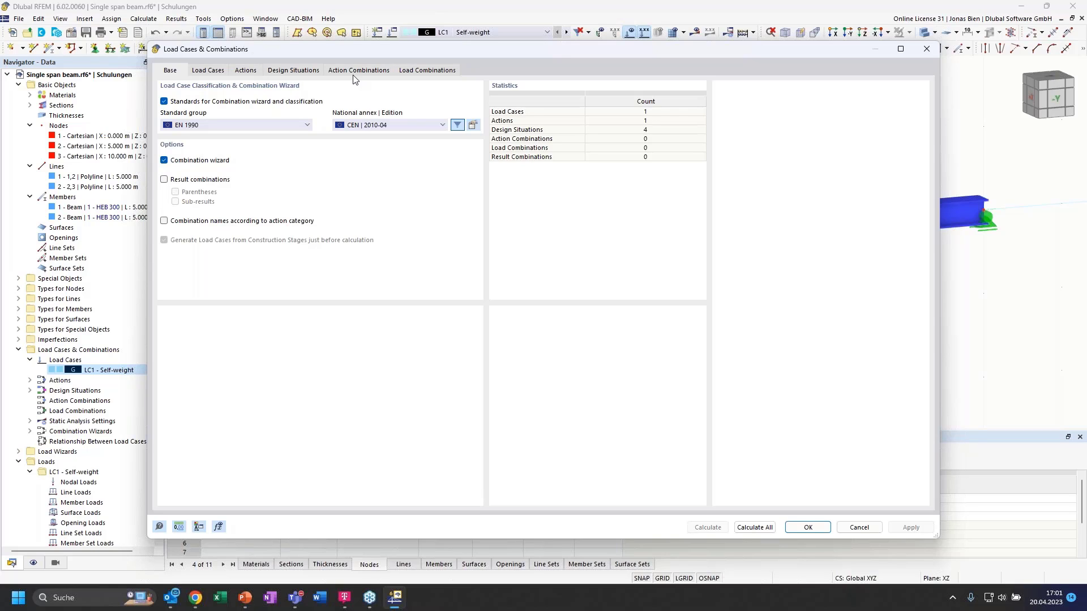
- Keep Permanent as the action category of the Self-weight load case and deactivate its active self-weight
left_click(203, 70)
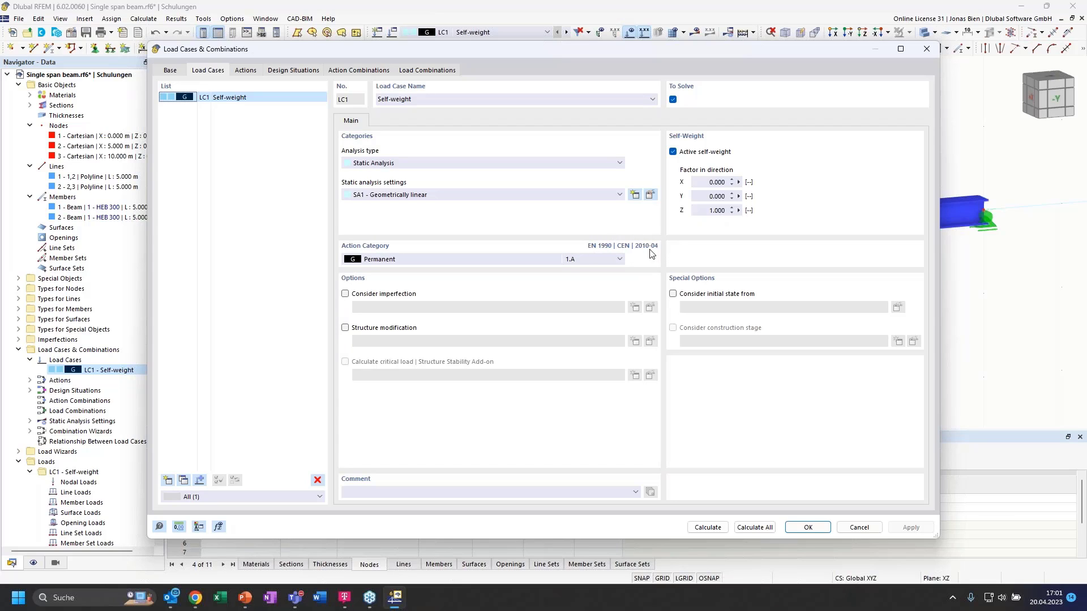
left_click(602, 260)
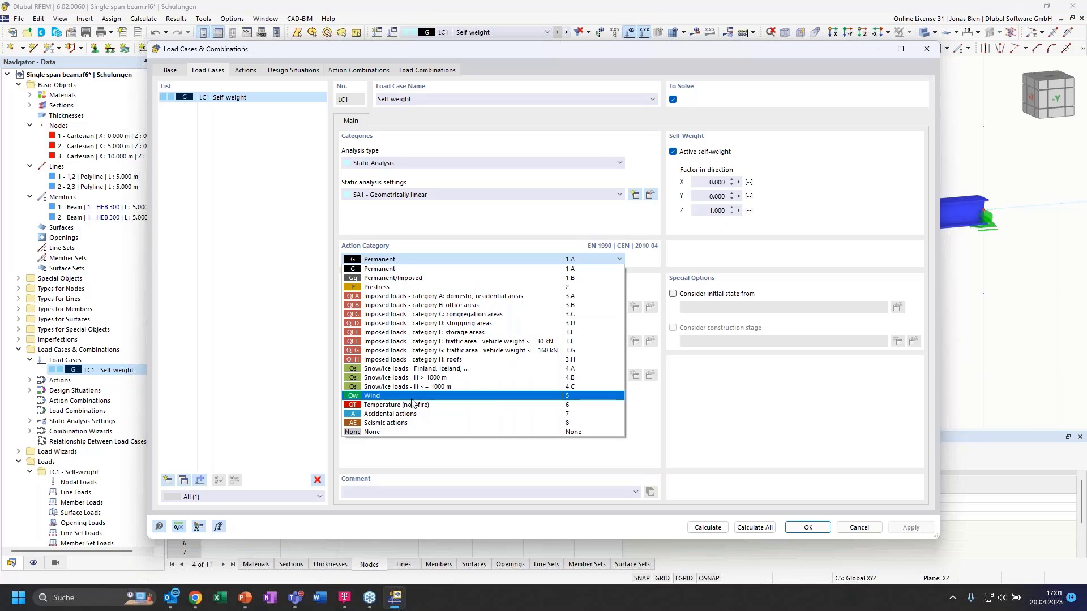
left_click(443, 259)
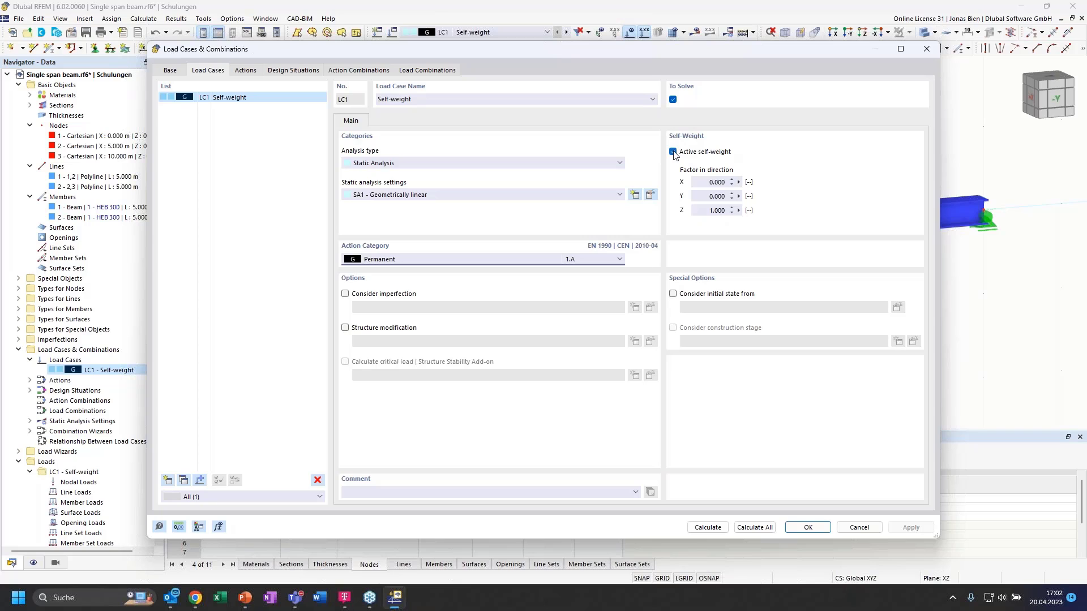
left_click_drag(627, 54, 643, 314)
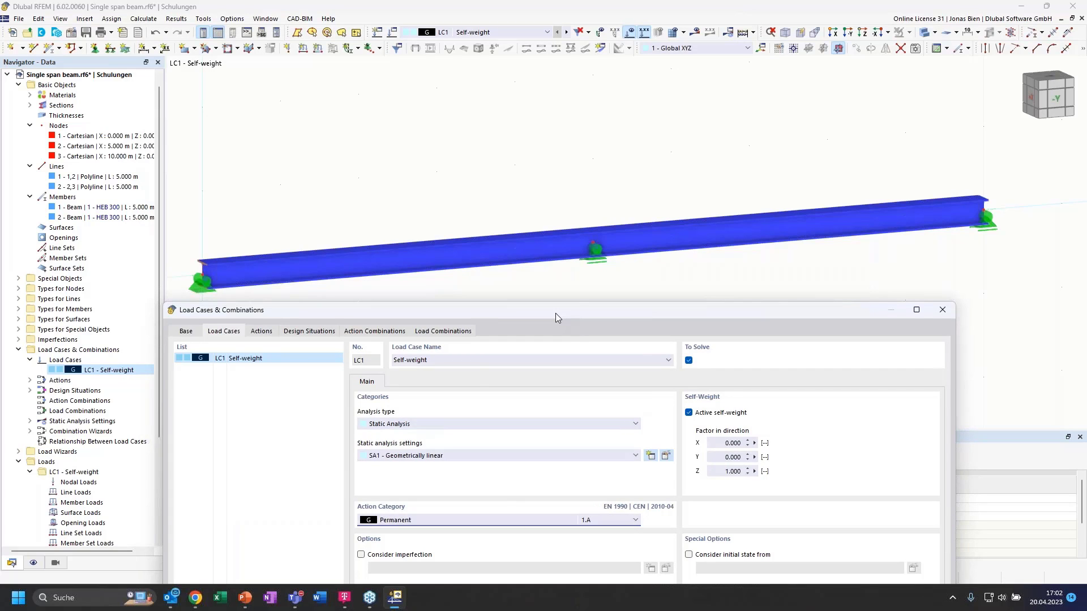
left_click_drag(555, 314, 593, 252)
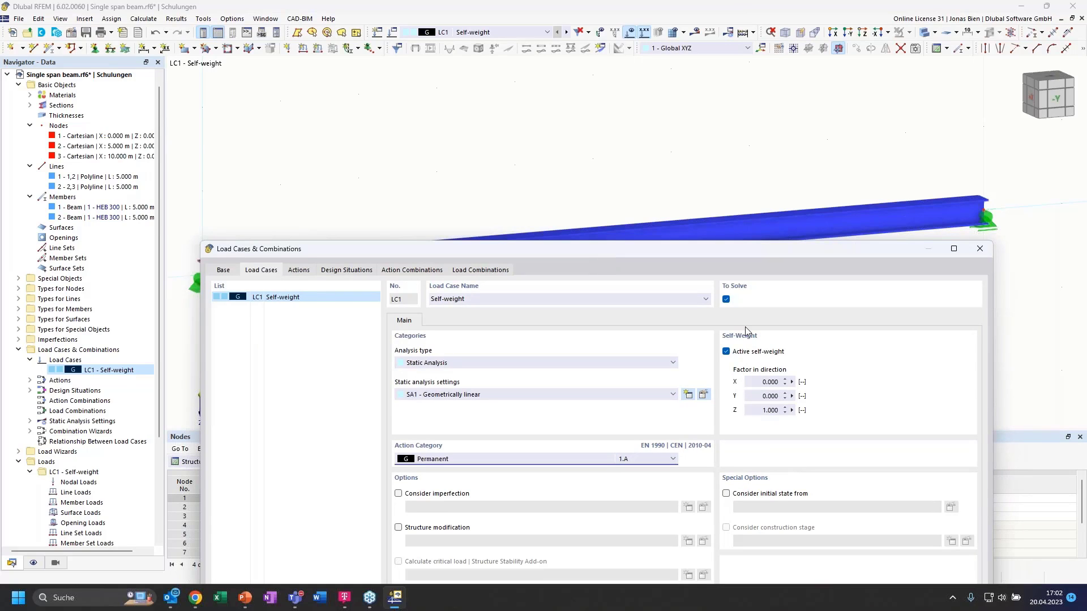
left_click(726, 352)
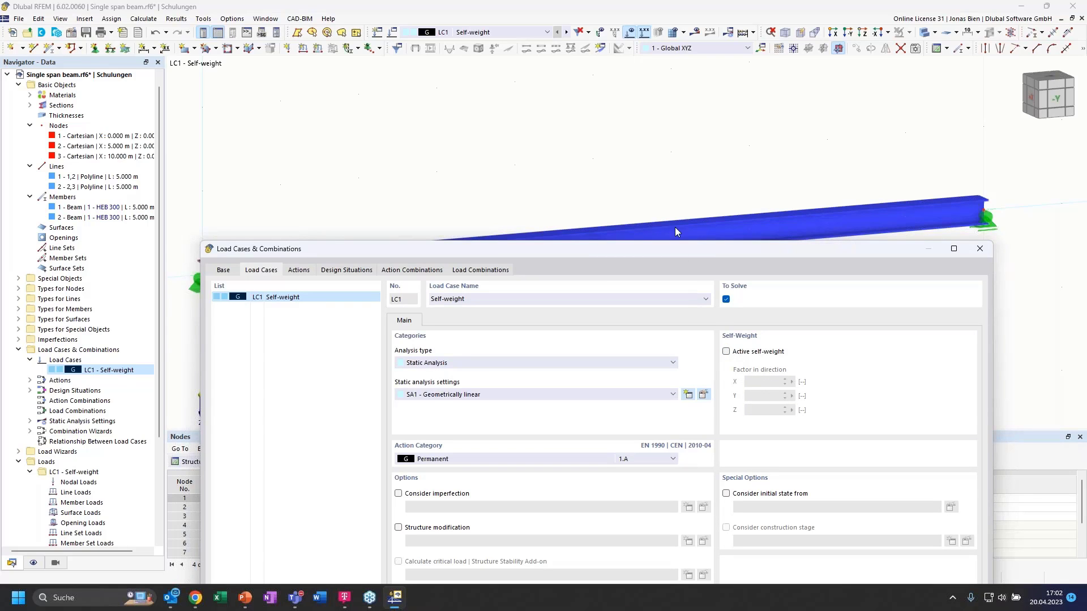
left_click_drag(679, 250, 666, 141)
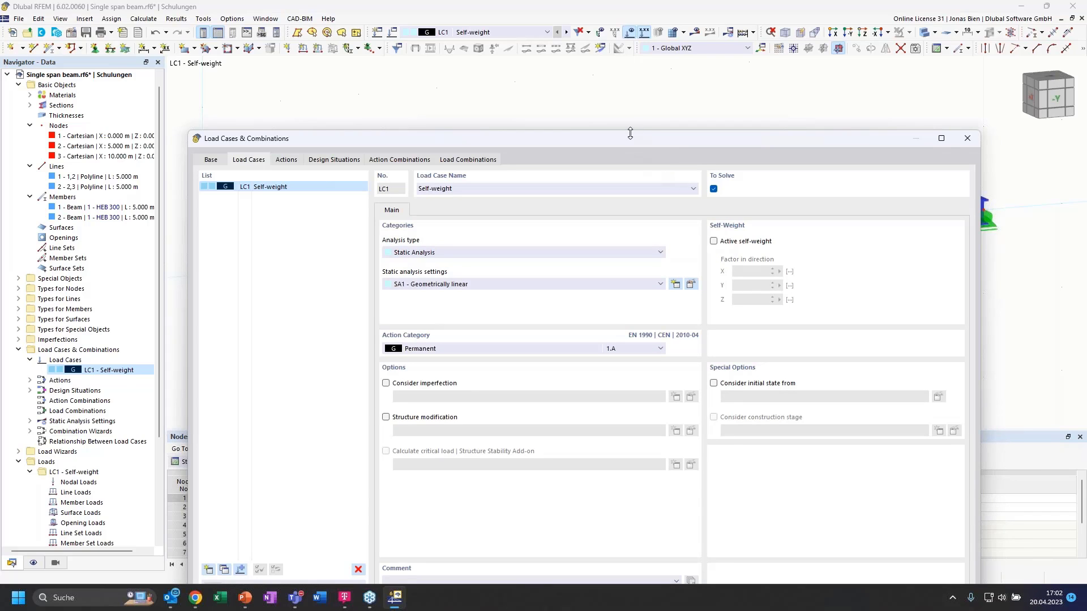
left_click_drag(632, 132, 618, 79)
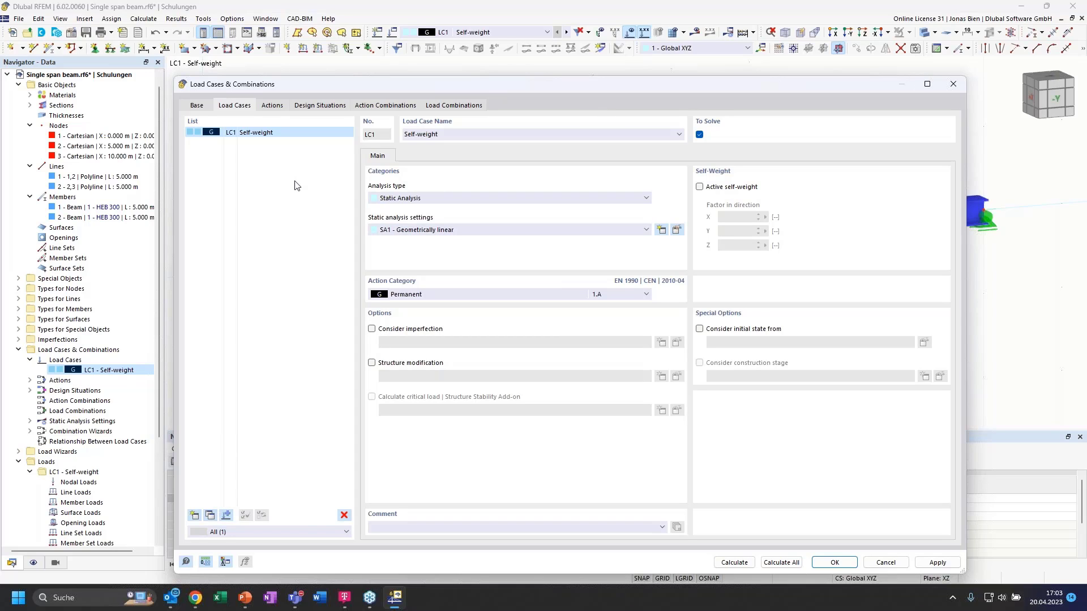
- Add a second load case below the Self-weight load case
left_click(195, 516)
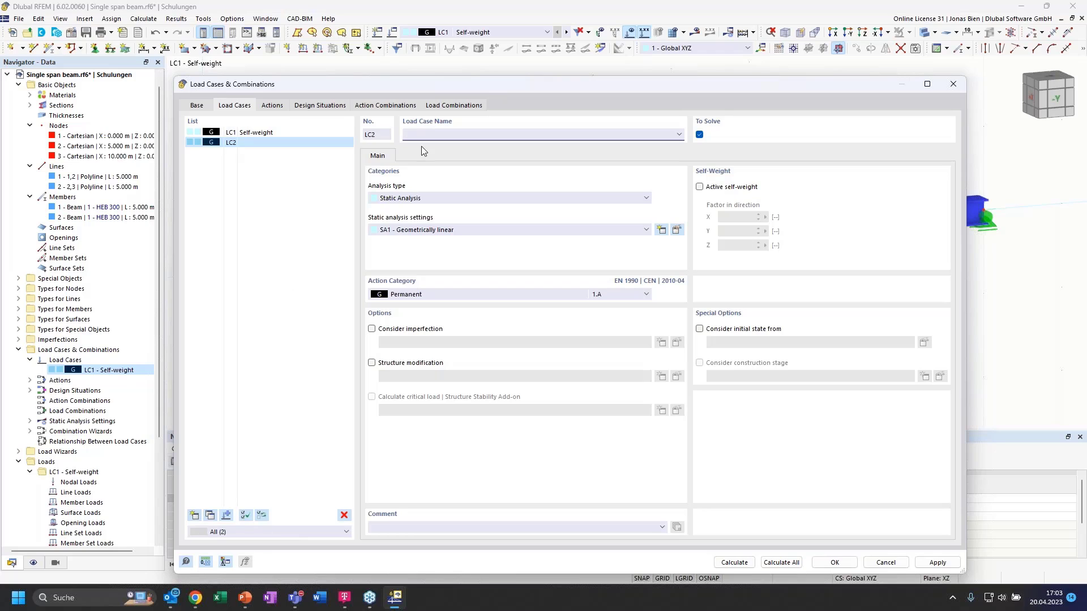
- Set load case LC2 to the action category Imposed loads - category A: domestic, residential areas, and name it "Imposed load left"
left_click(430, 295)
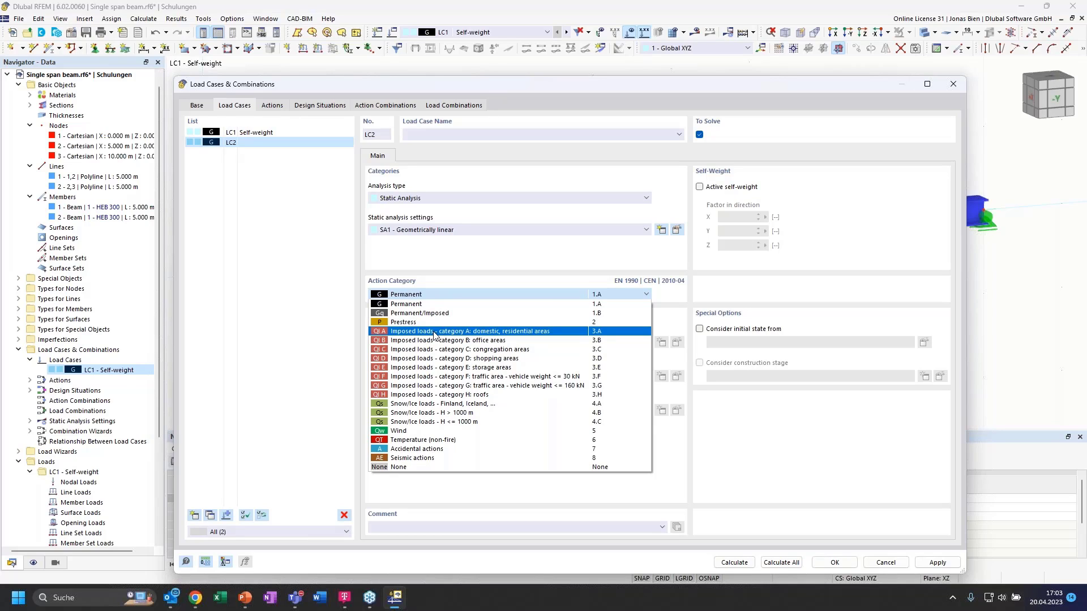
left_click(189, 510)
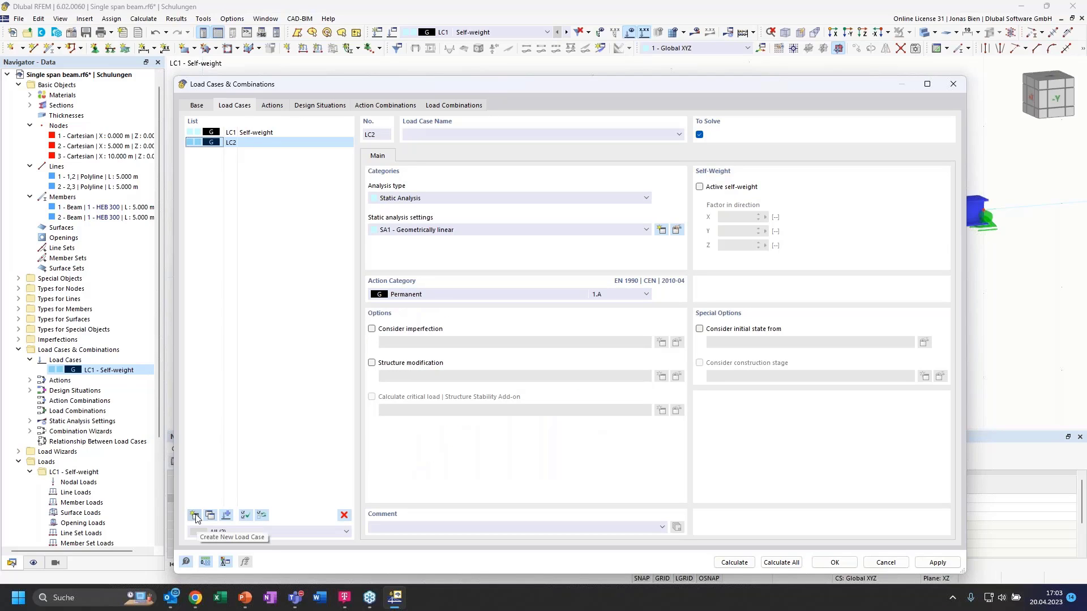
left_click(443, 293)
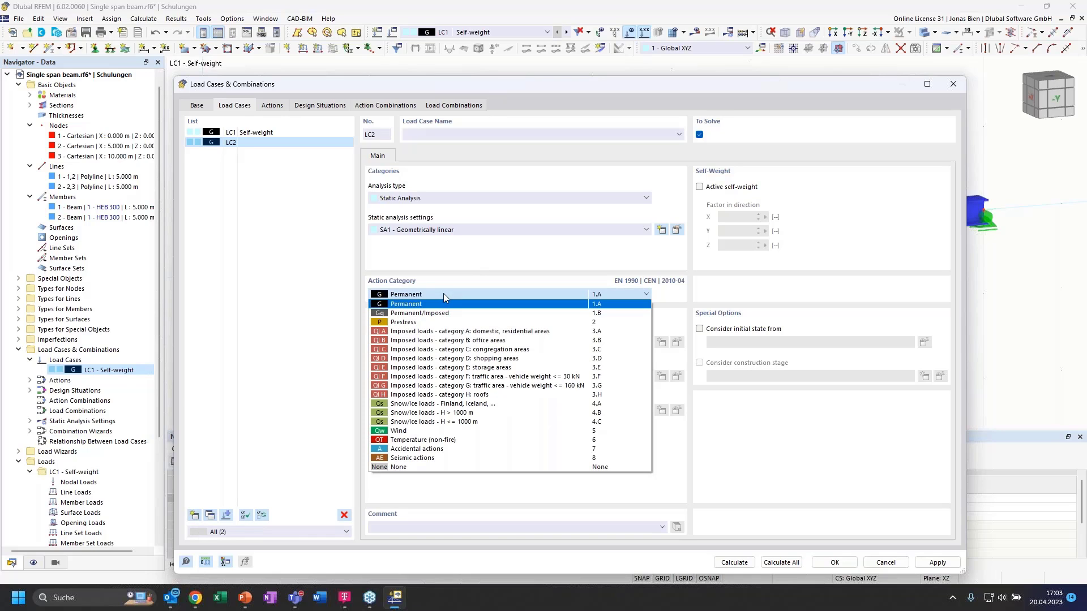
left_click(456, 334)
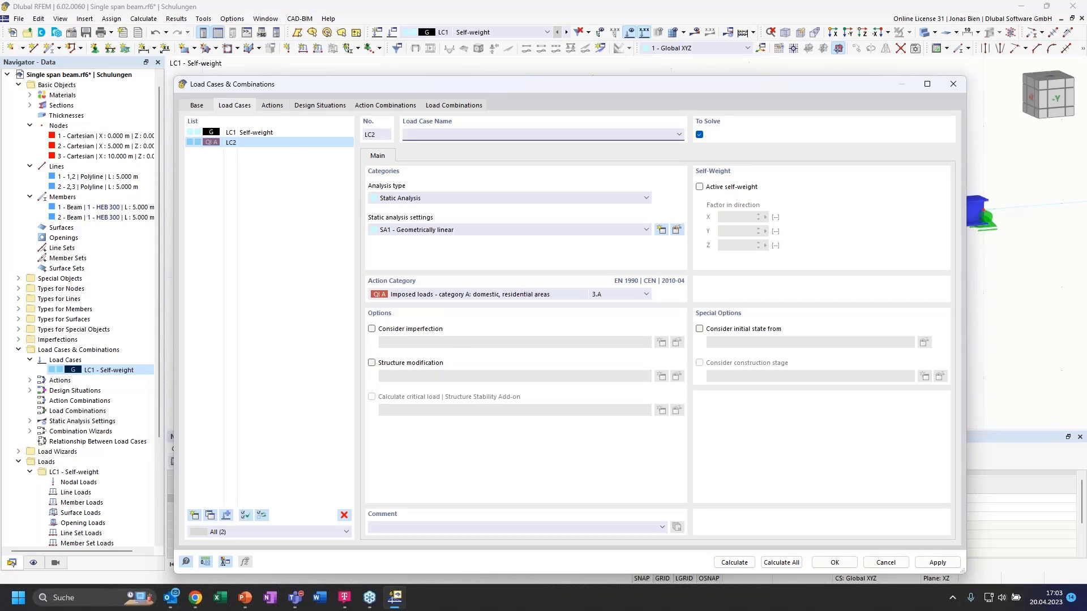
type("Imposed load left")
left_click(291, 219)
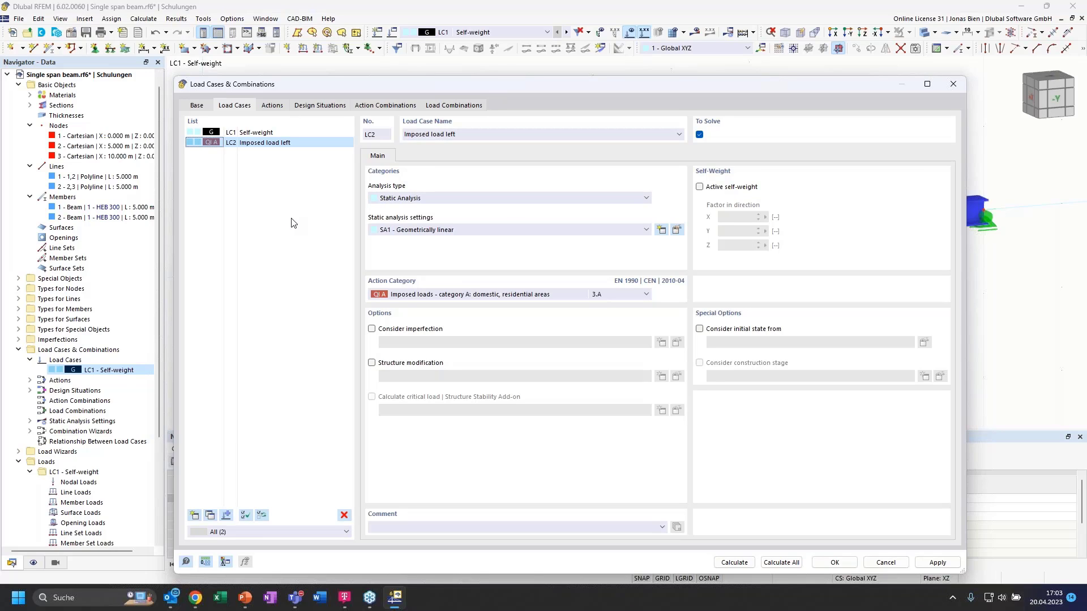
- Copy load case LC2 to a new load case and name it "Imposed load right"
left_click(210, 515)
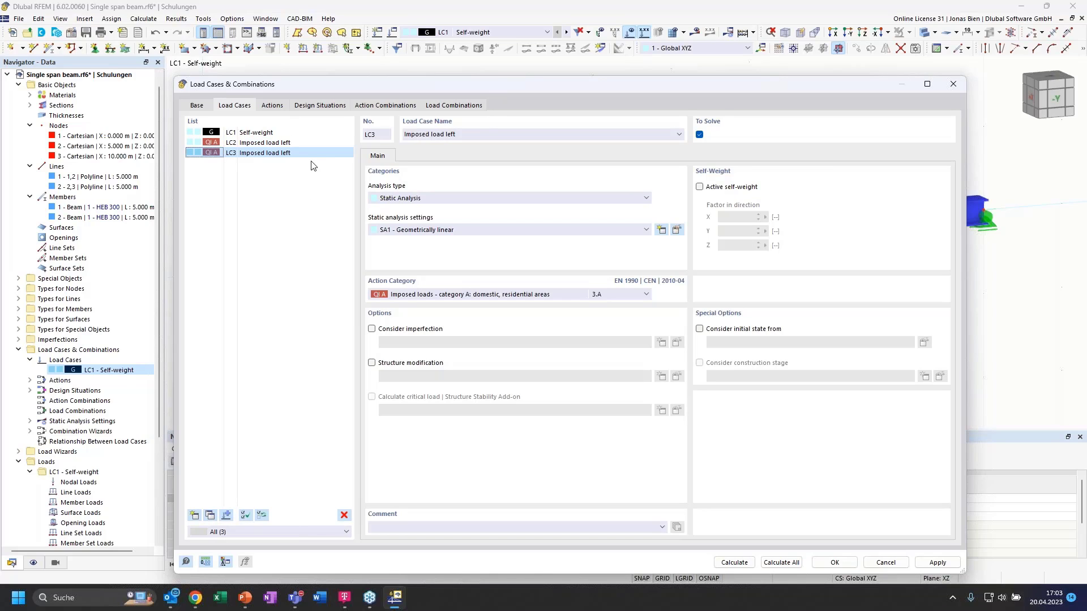
double_click(451, 135)
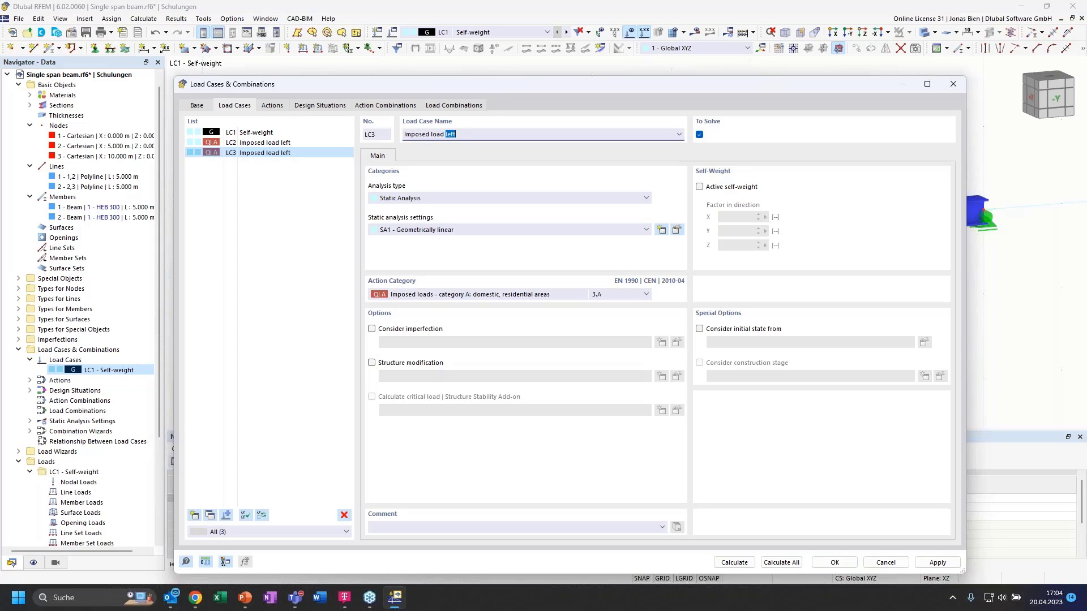
type("righ")
left_click(327, 322)
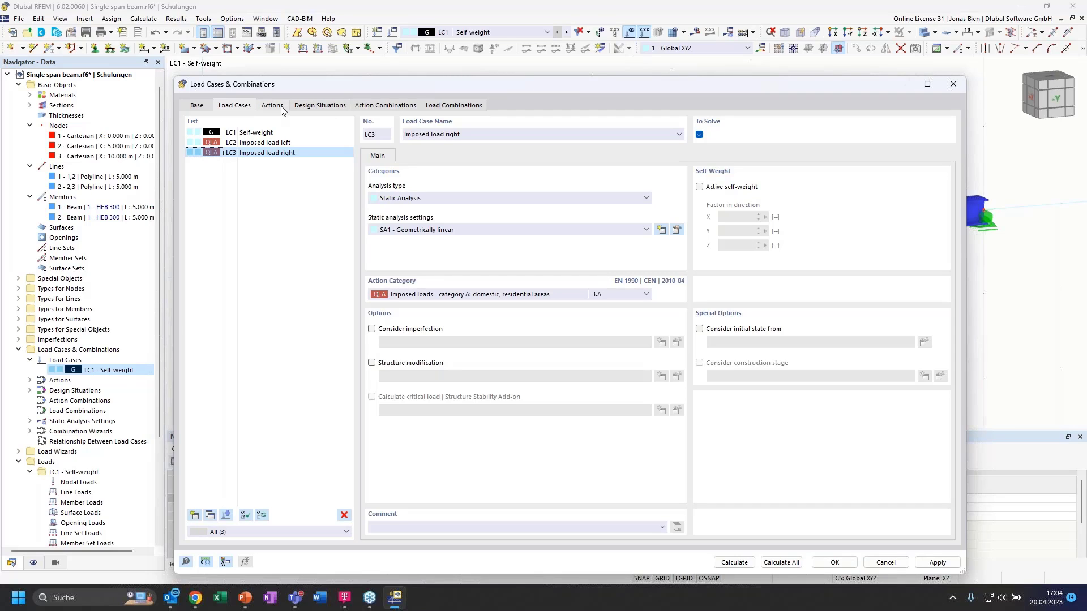
- Review the actions formed from the load cases and the action type options for the imposed loads, keeping Simultaneously
left_click(272, 106)
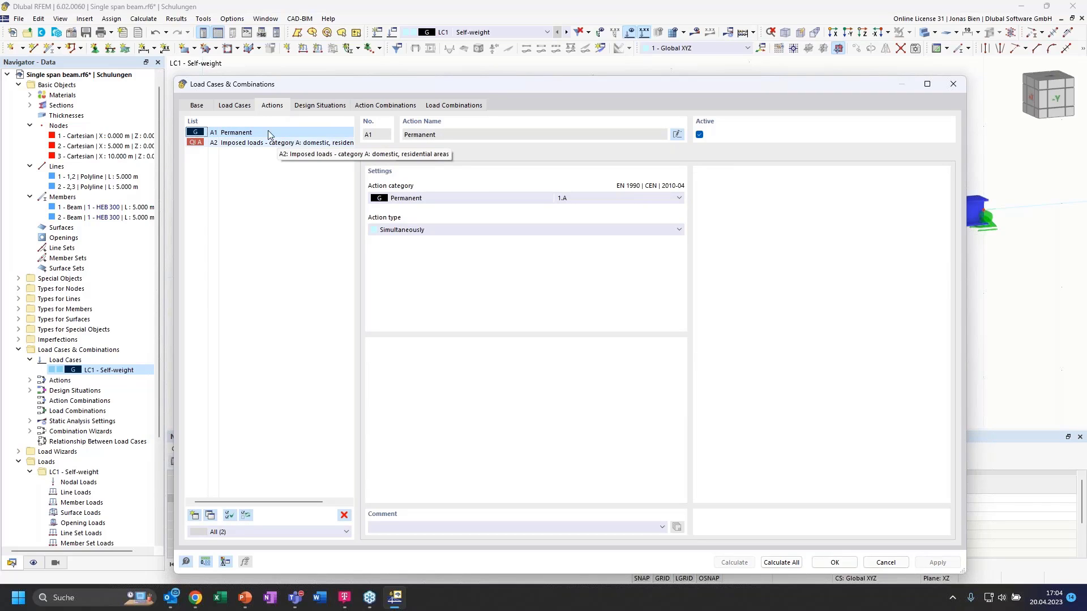
left_click(238, 107)
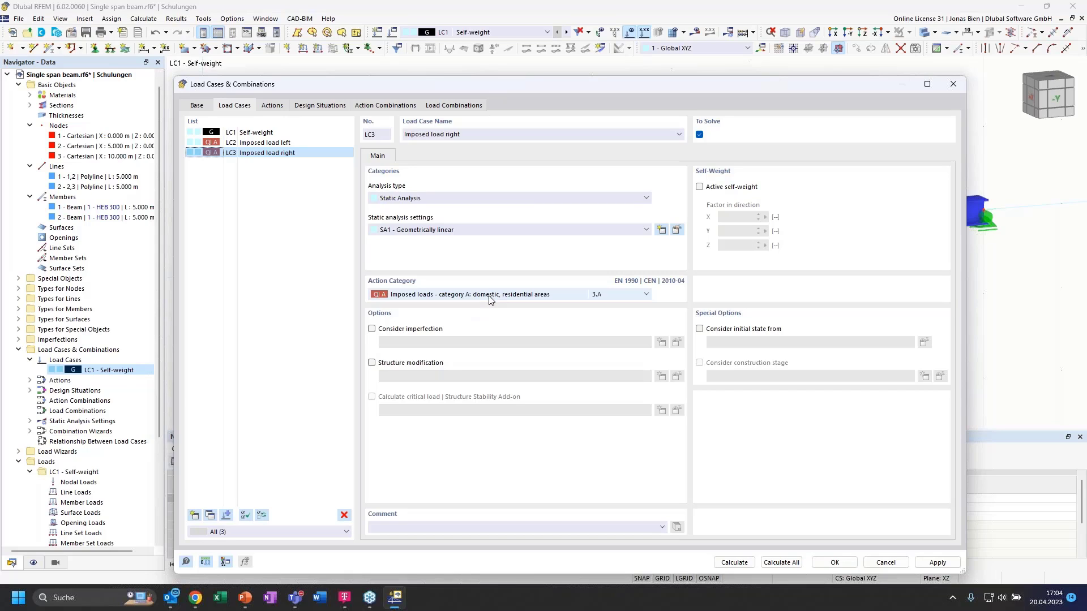
left_click(272, 106)
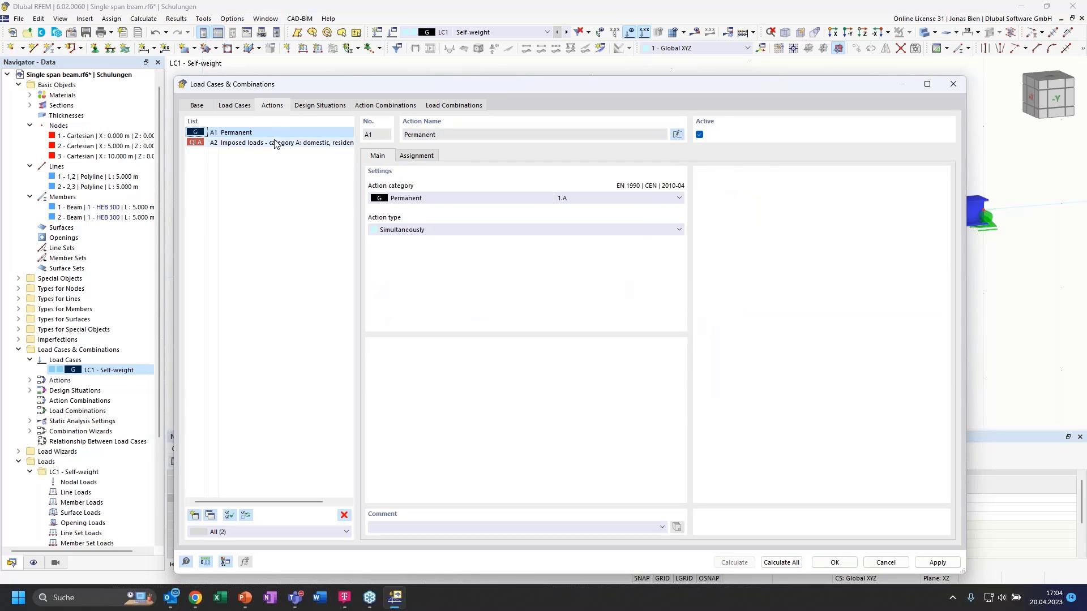
left_click(229, 144)
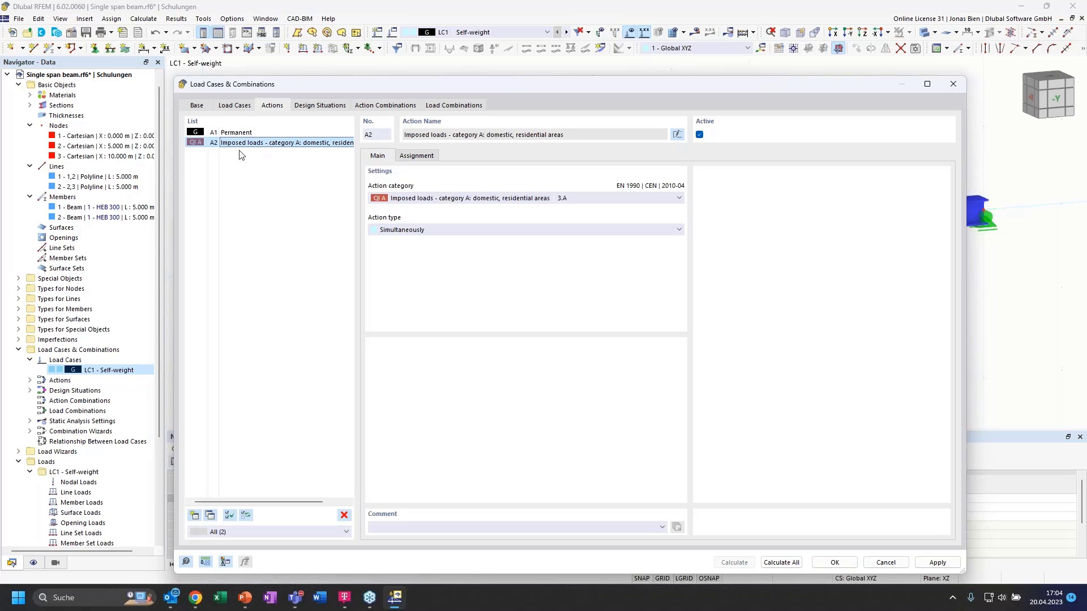
left_click(436, 231)
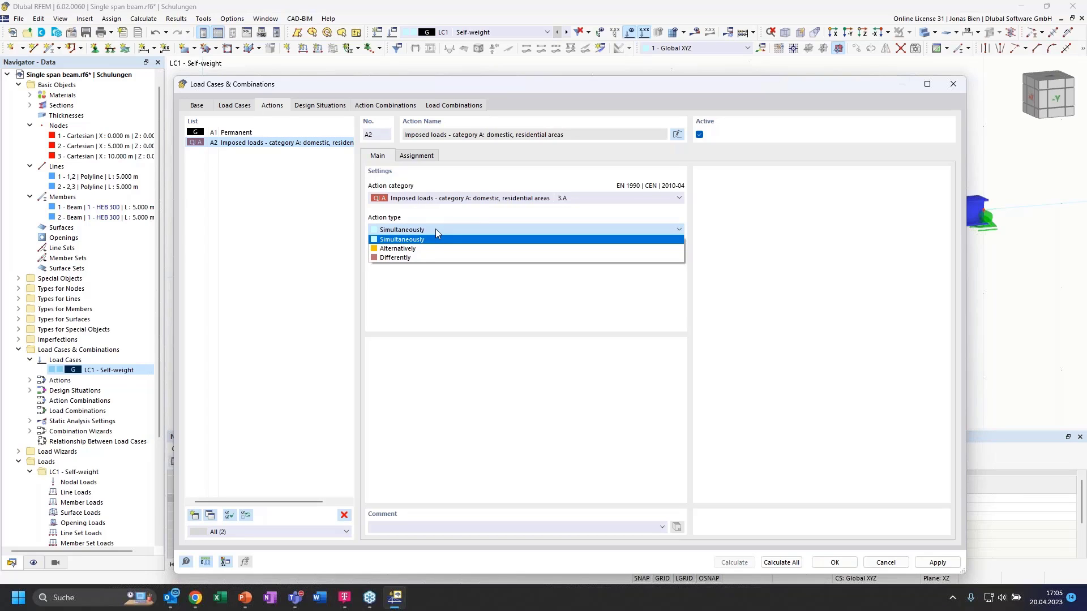
left_click(407, 240)
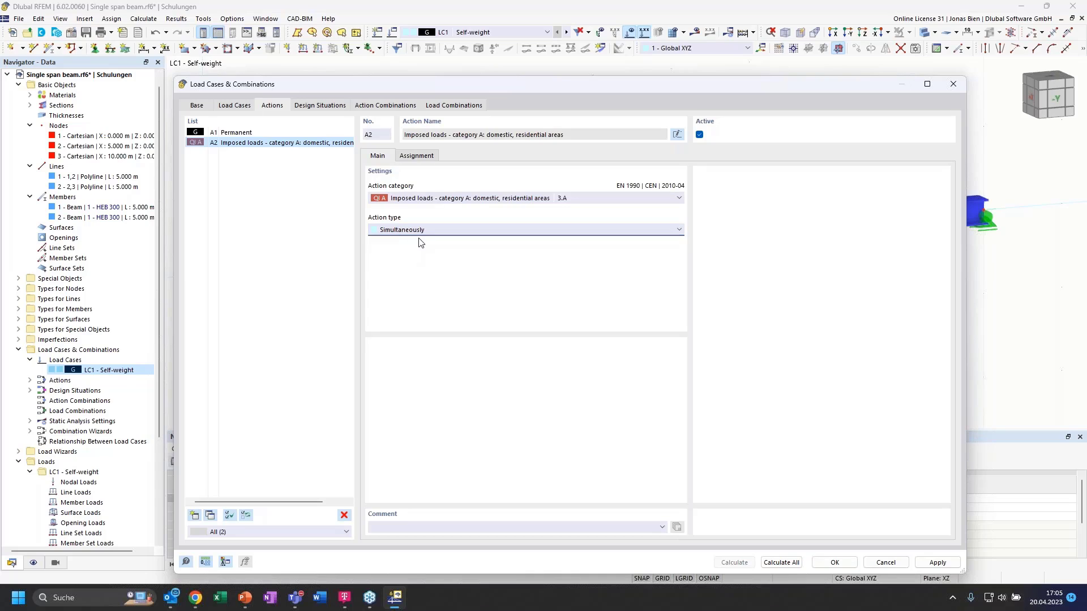
left_click(420, 230)
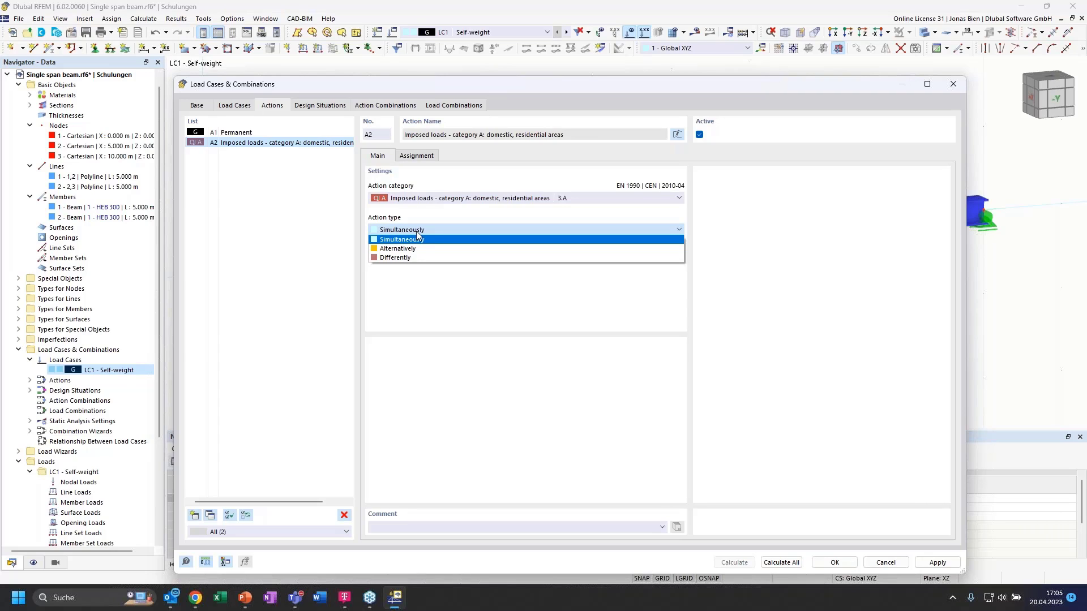
left_click(416, 231)
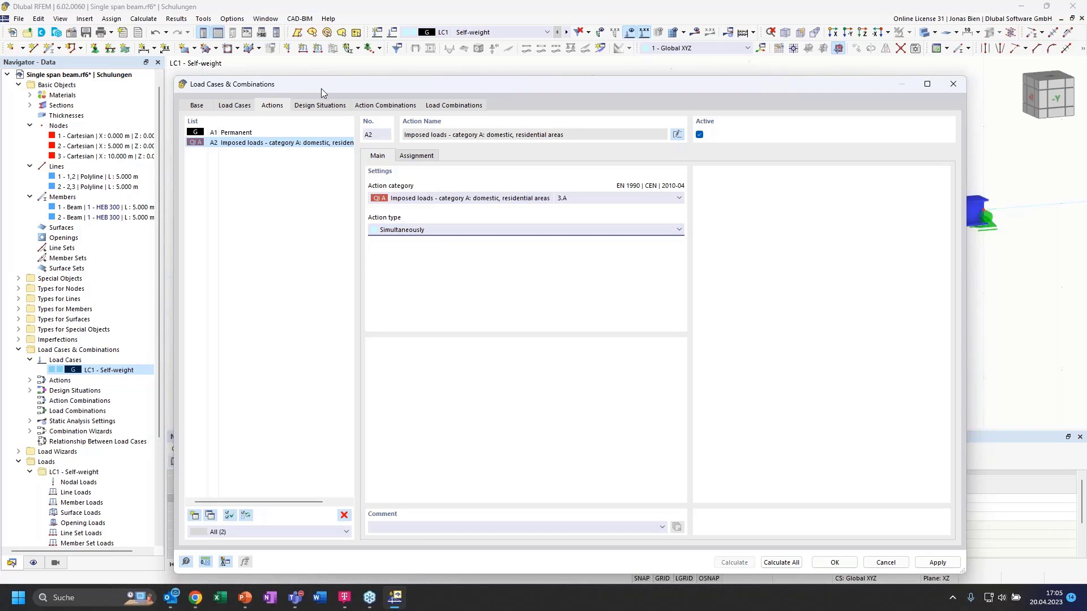
- Examine the combination rule for the ULS (STR/GEO) permanent and transient design situation, Eq. 6.10
left_click(331, 107)
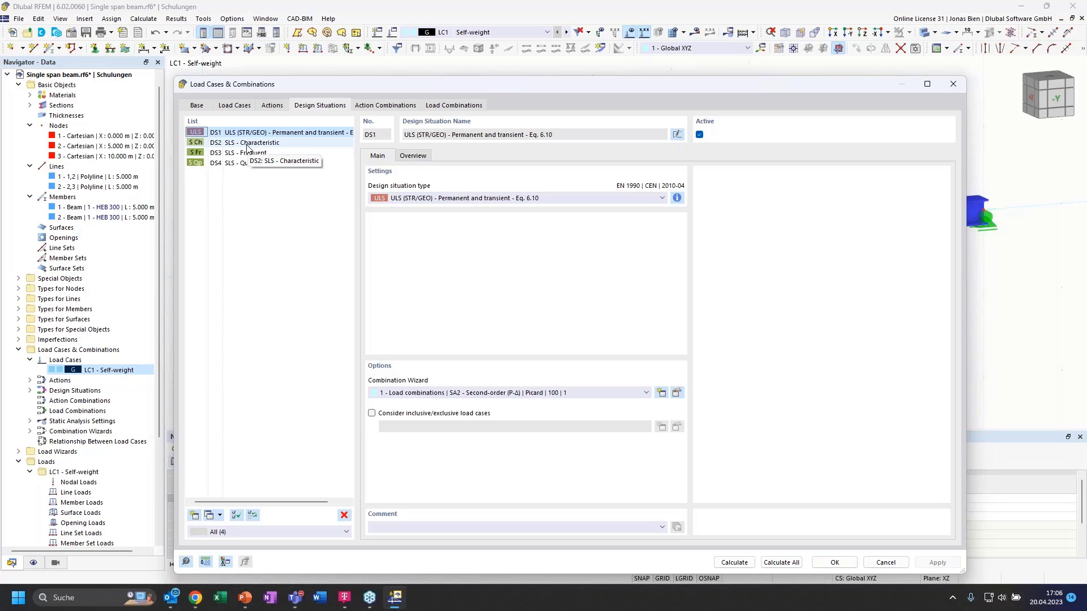
left_click(681, 197)
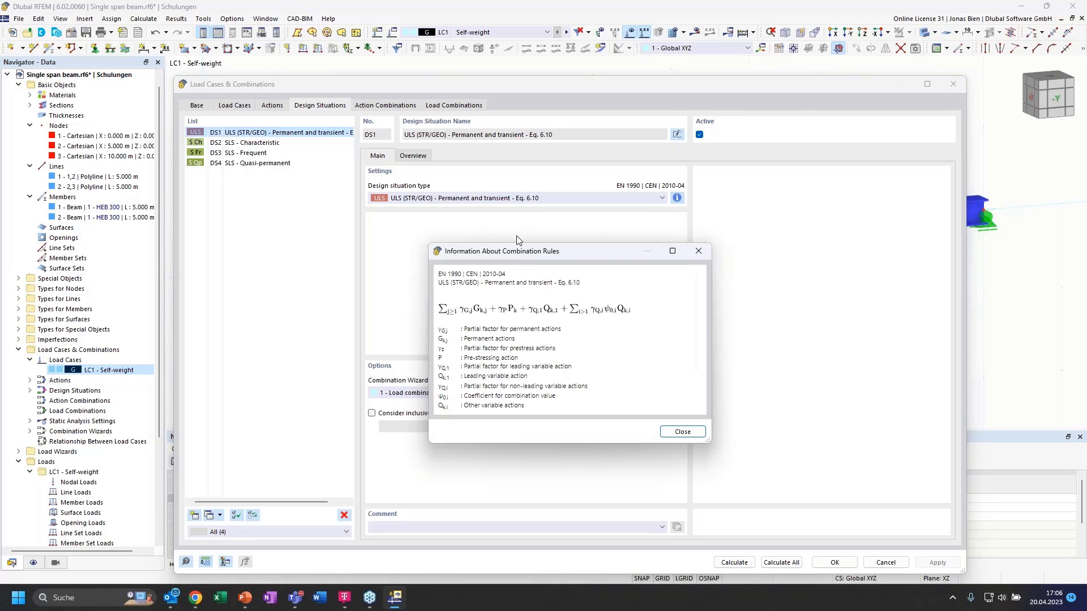
left_click_drag(516, 250, 468, 190)
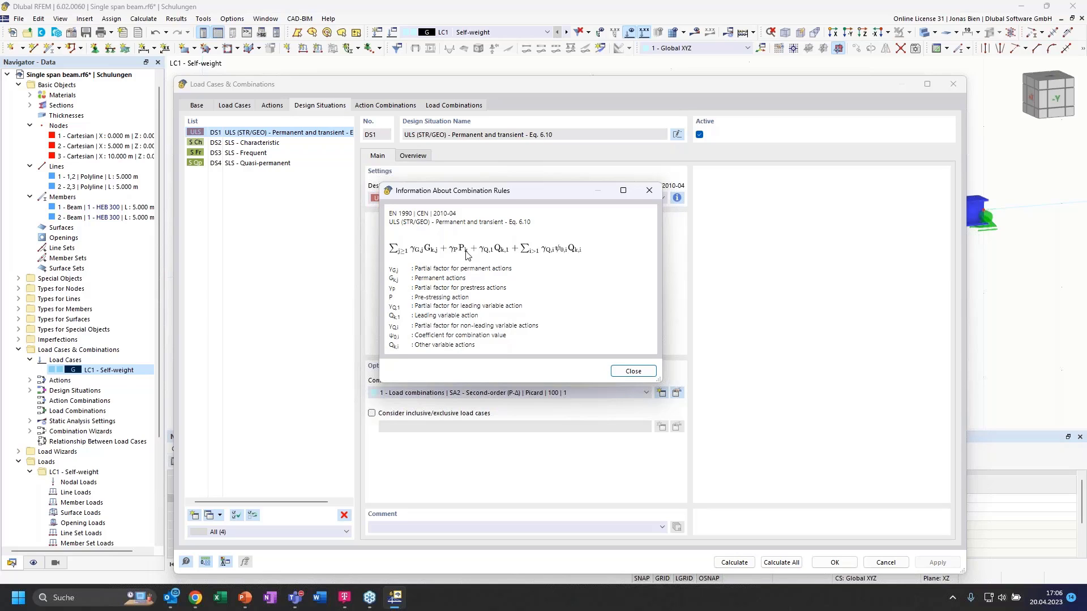
left_click(633, 371)
- Delete the SLS Characteristic, Frequent and Quasi-permanent design situations, leaving only the ULS one
left_click(266, 143)
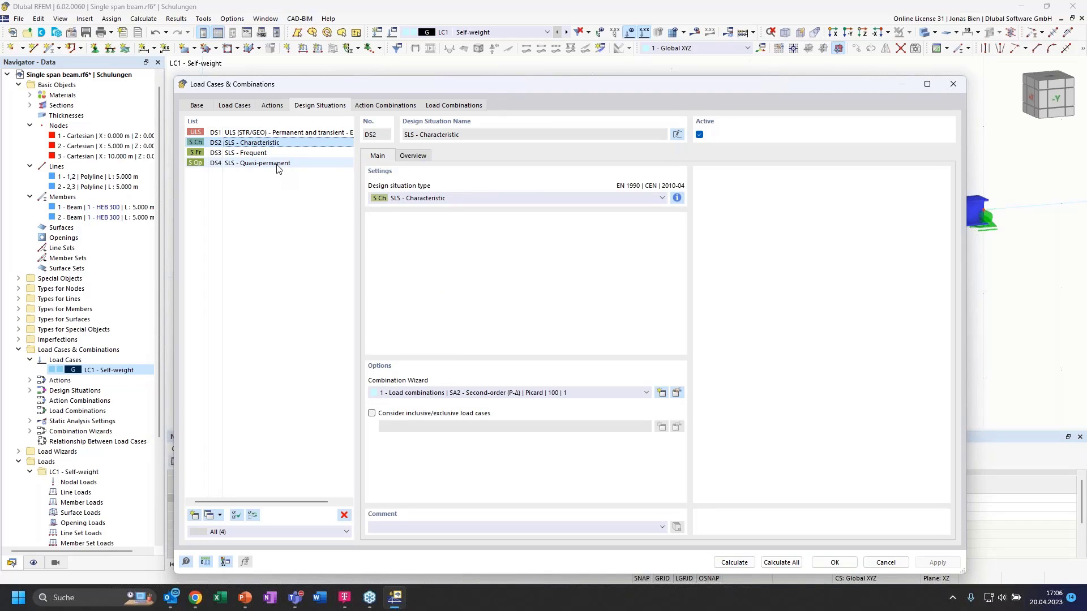
left_click(277, 164, "shift")
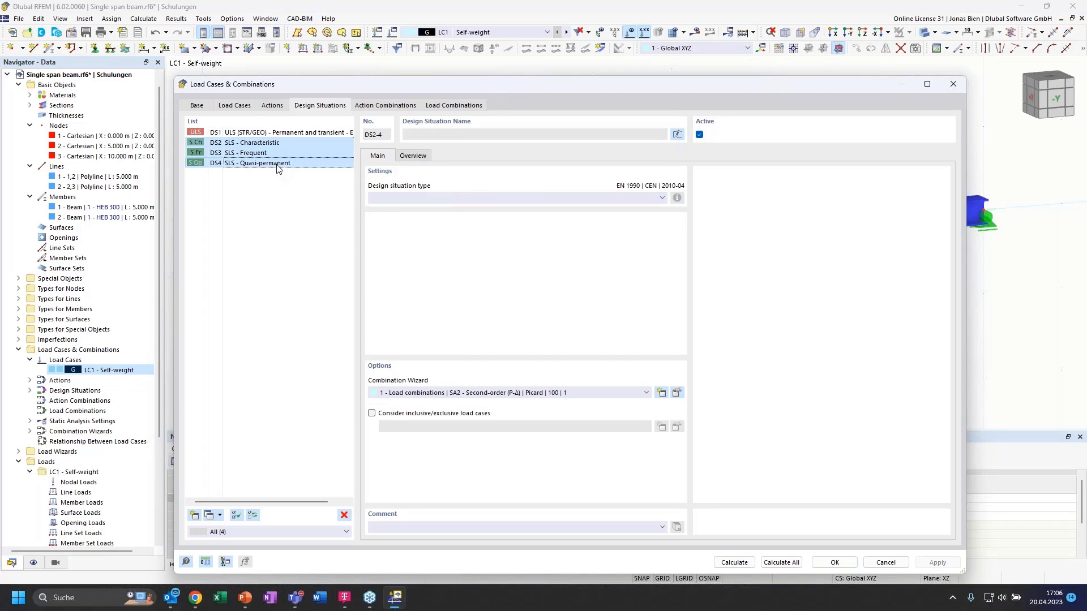
left_click(344, 515)
left_click(554, 337)
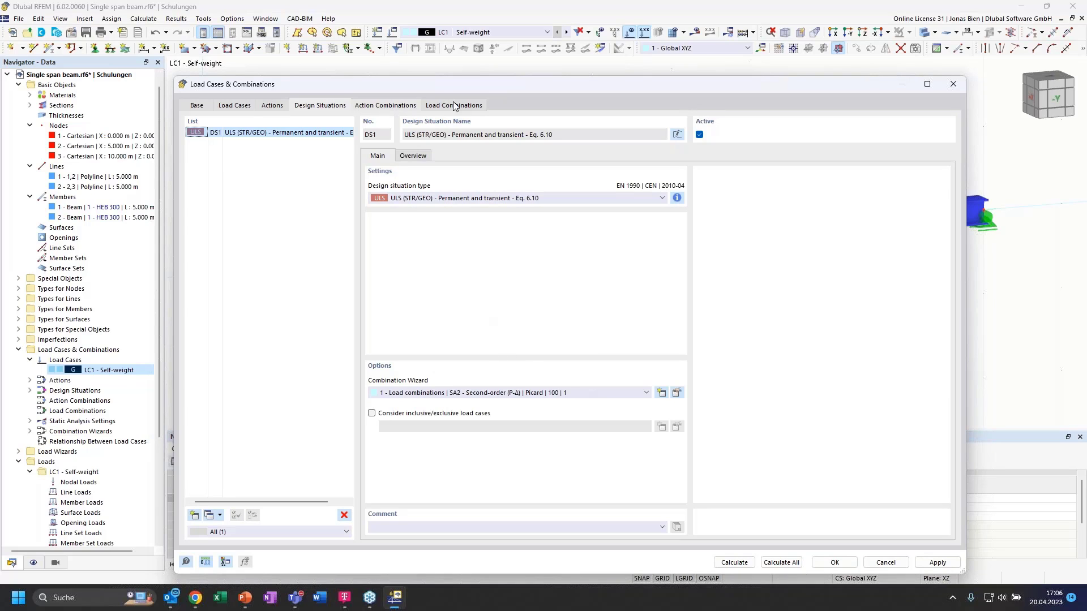
- Check the generated action combinations and load combinations for the ULS design situation, and accept the load case and combination settings
left_click(388, 107)
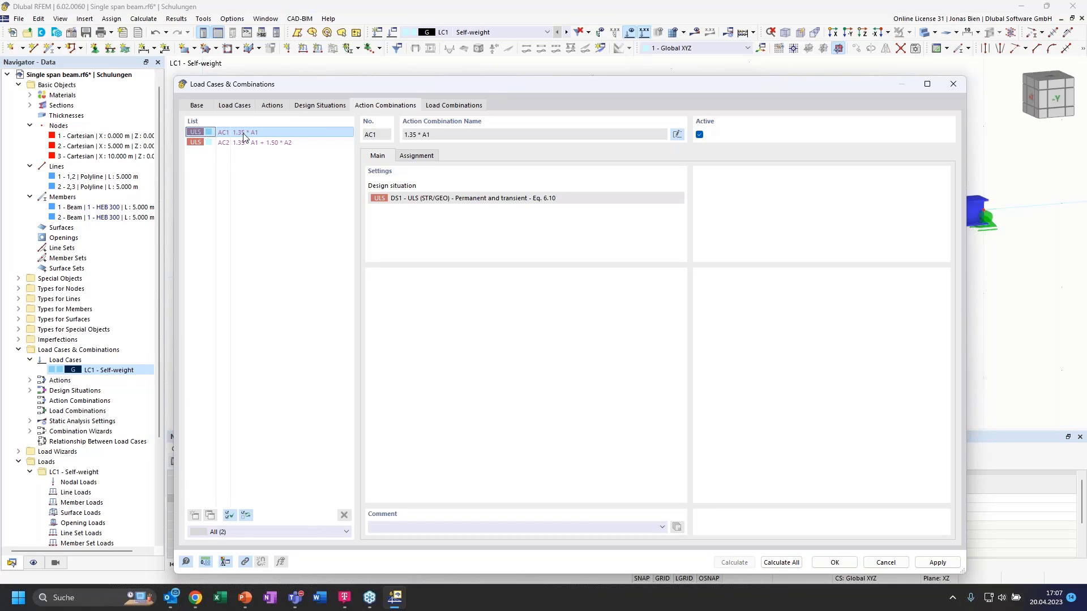
left_click(289, 144)
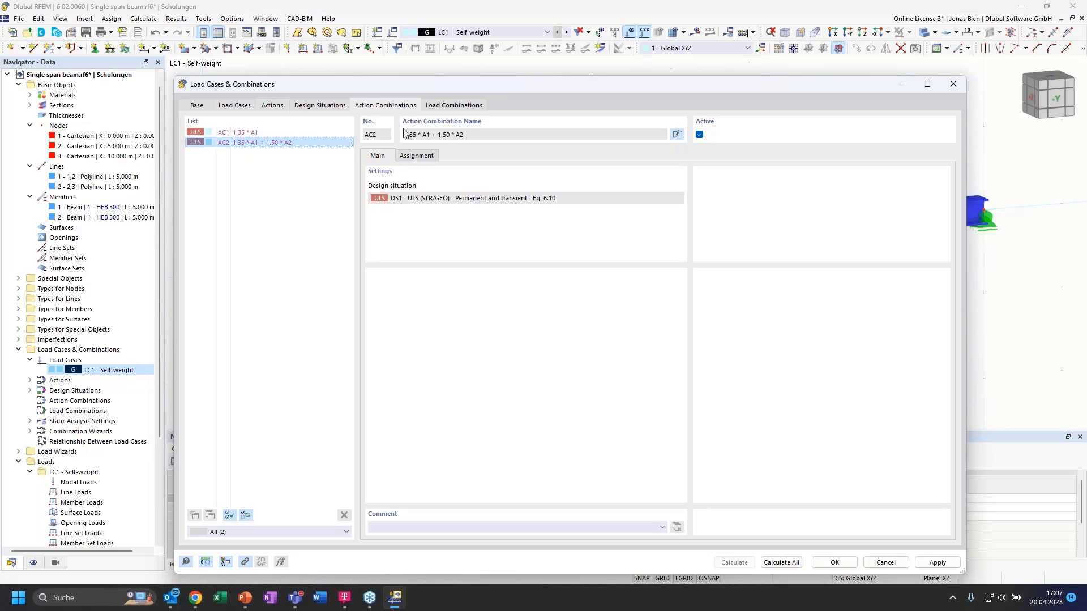
left_click(447, 107)
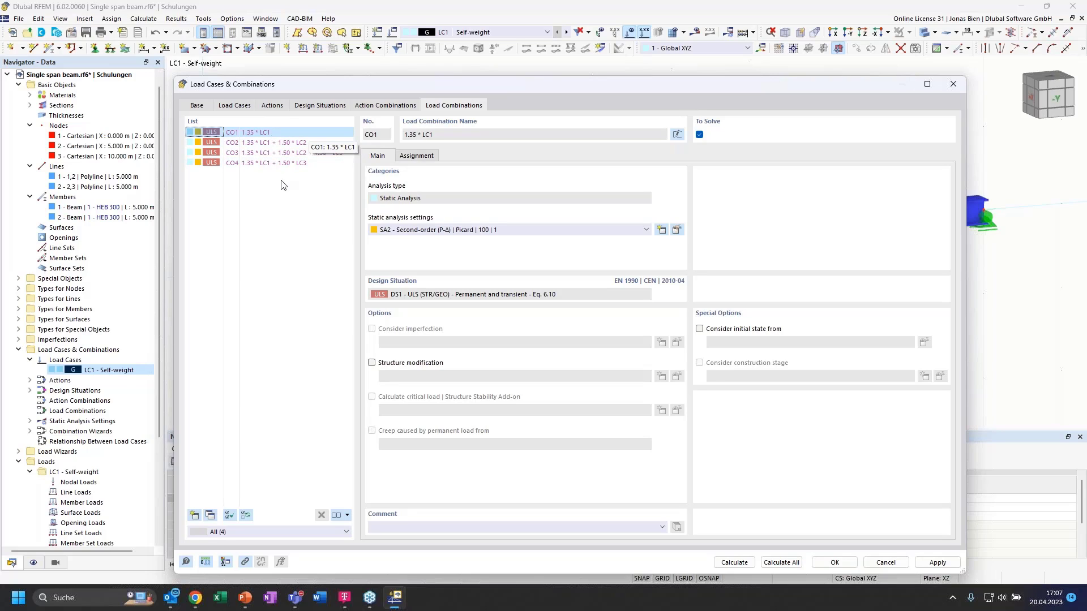
left_click(276, 145)
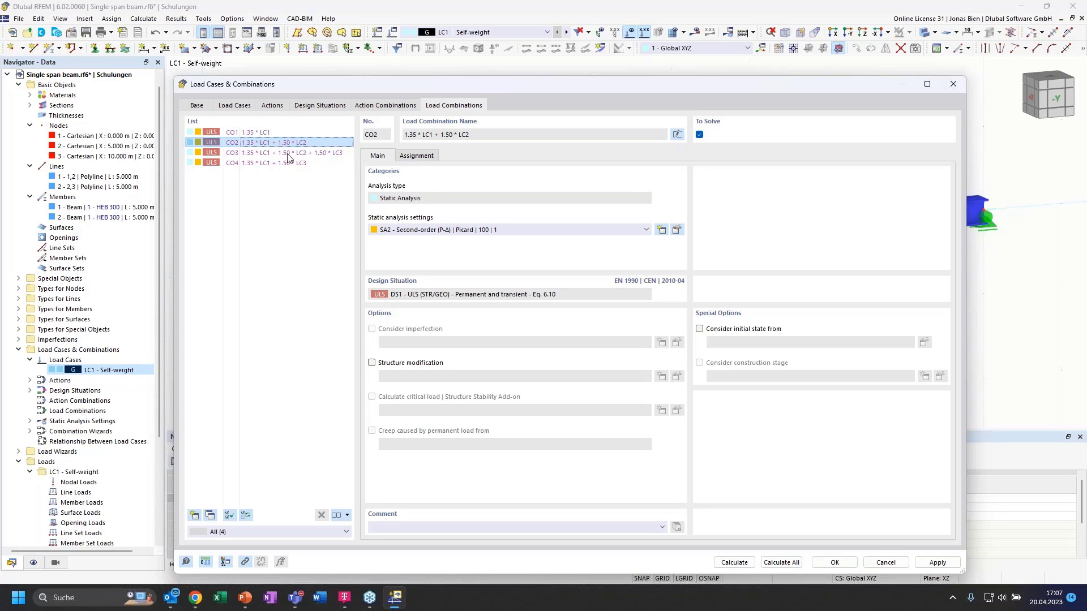
left_click(291, 154)
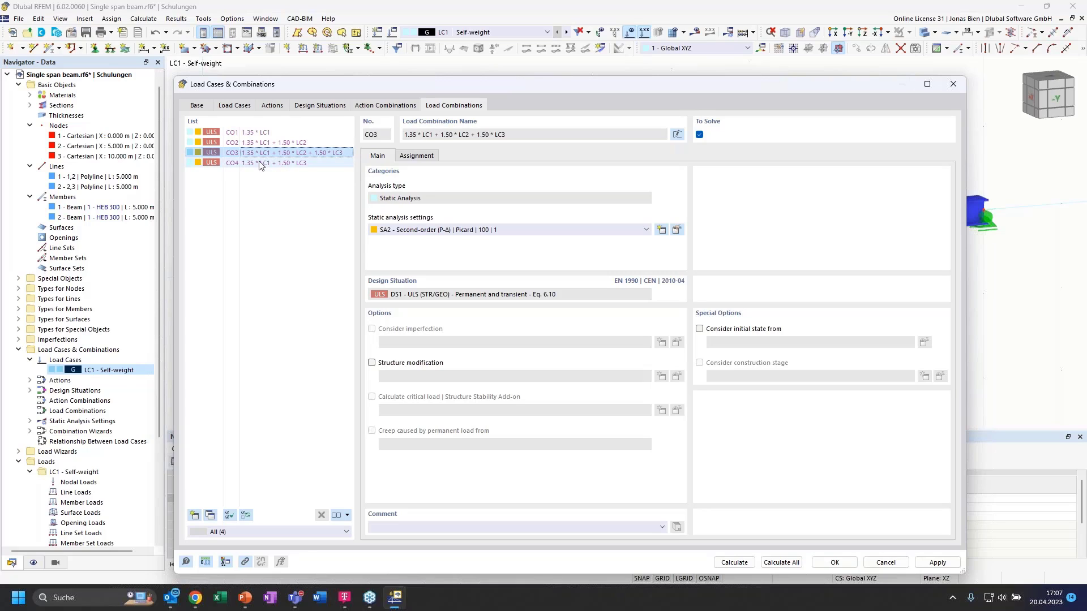
left_click(291, 163)
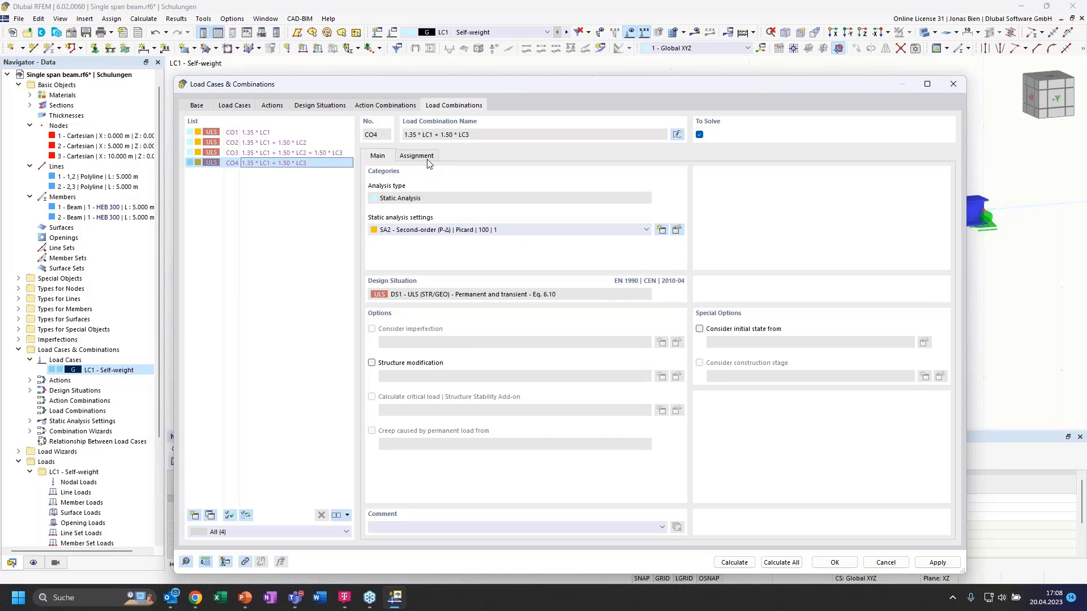
left_click(835, 563)
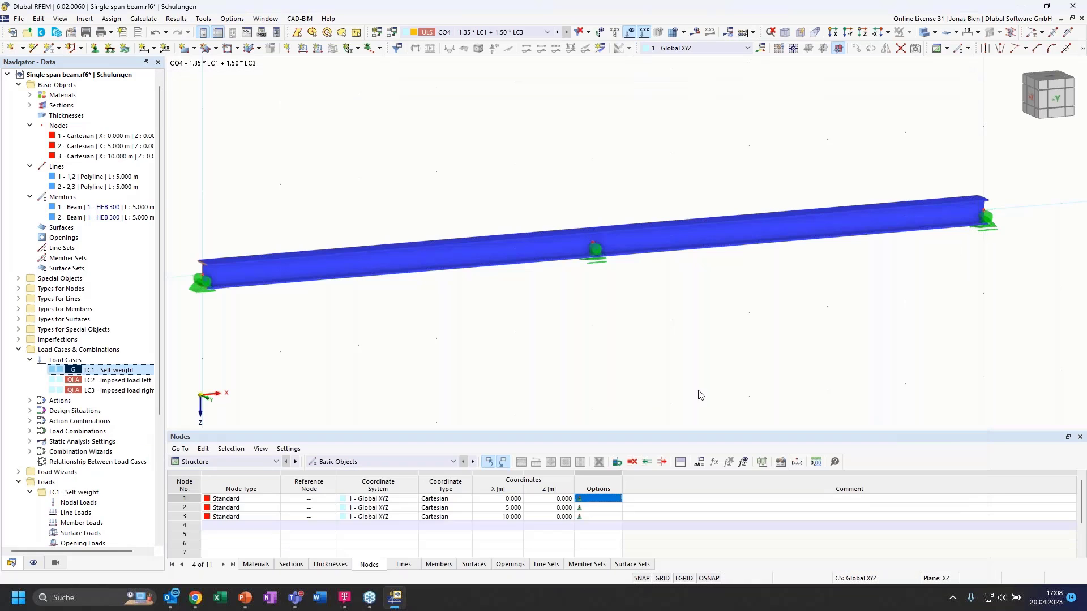
- Switch between the load cases in the model and make LC1 Self-weight the active one
left_click(98, 381)
left_click(102, 391)
left_click(103, 381)
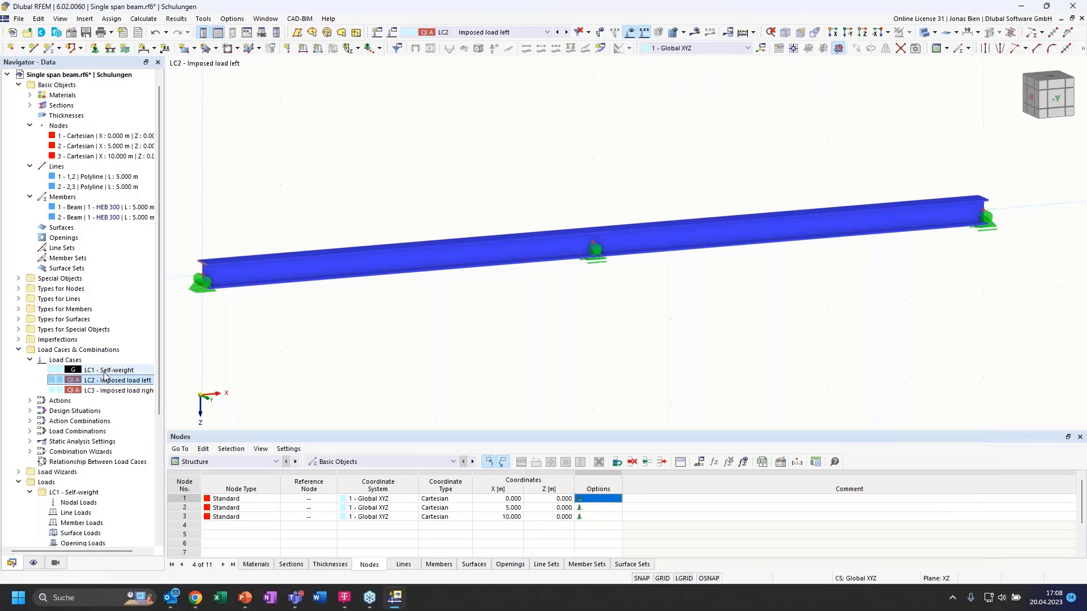
left_click(103, 372)
left_click(106, 382)
left_click(110, 371)
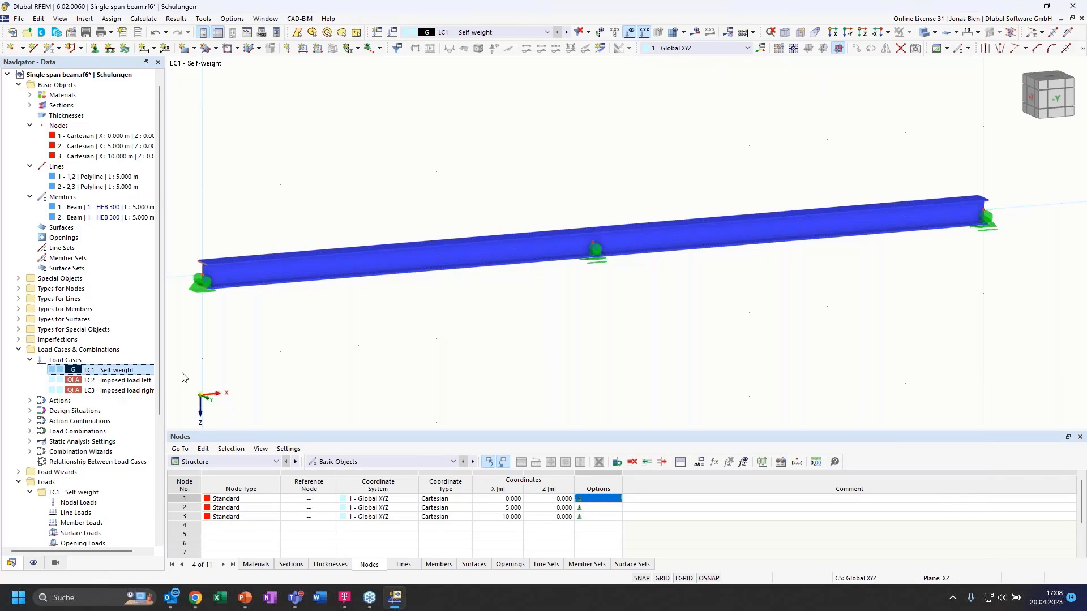
- Apply a uniform member load of 2.5 kN/m in global Z to members 1 and 2 in LC1 Self-weight
middle_click_drag(750, 302, 697, 320, "ctrl")
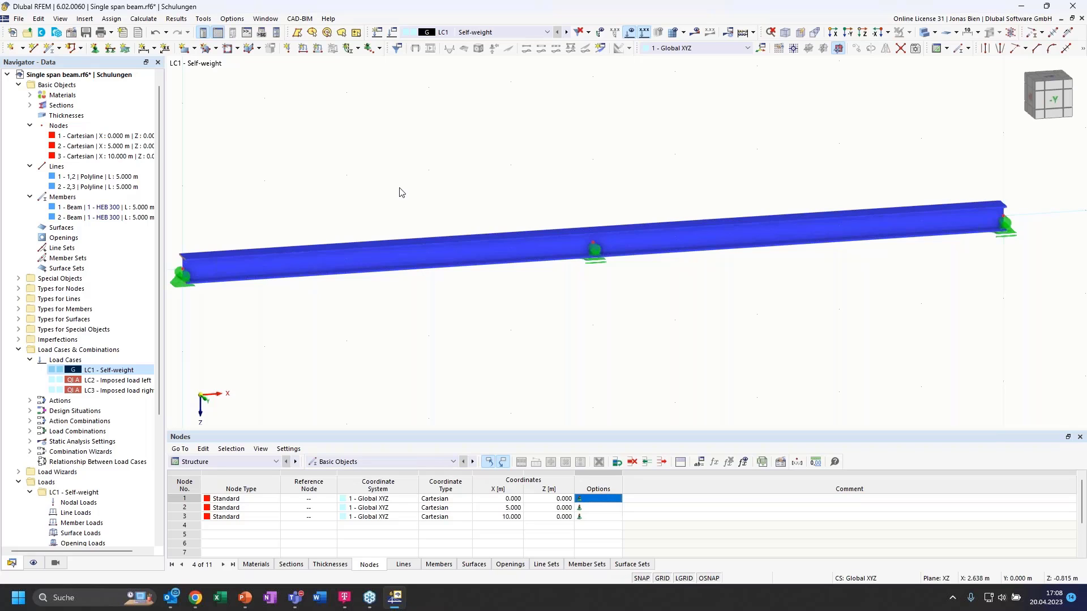
left_click(319, 51)
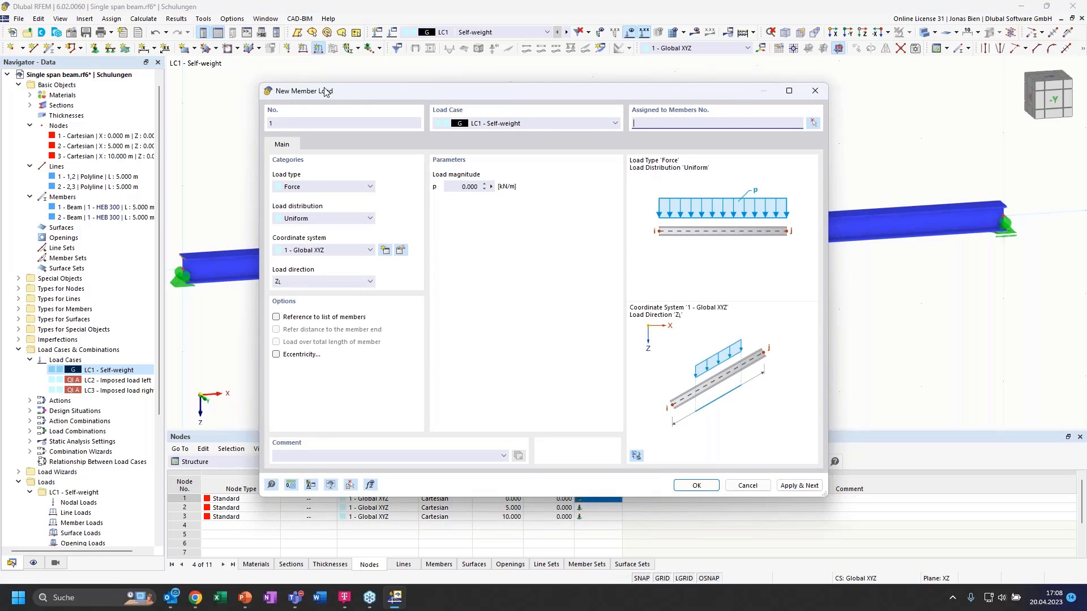
left_click_drag(324, 89, 322, 84)
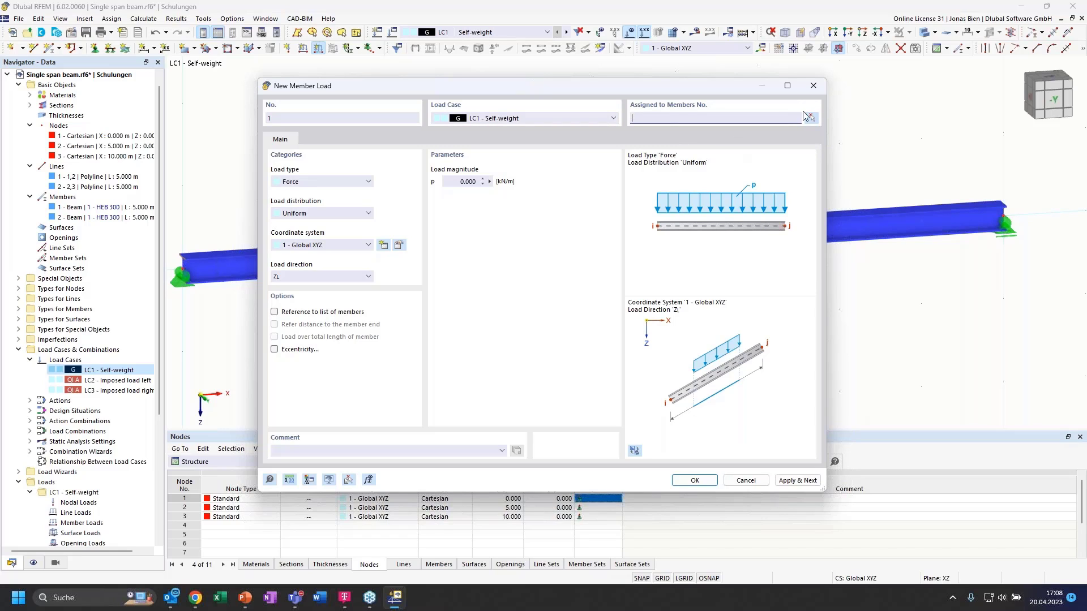
left_click(812, 118)
left_click_drag(708, 297, 563, 233)
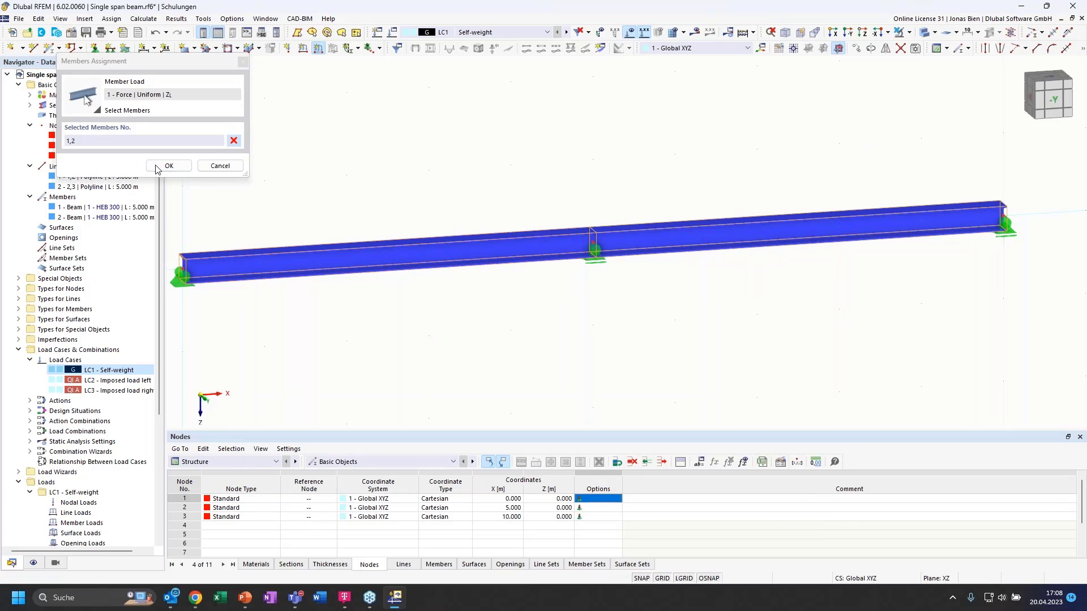
left_click(169, 165)
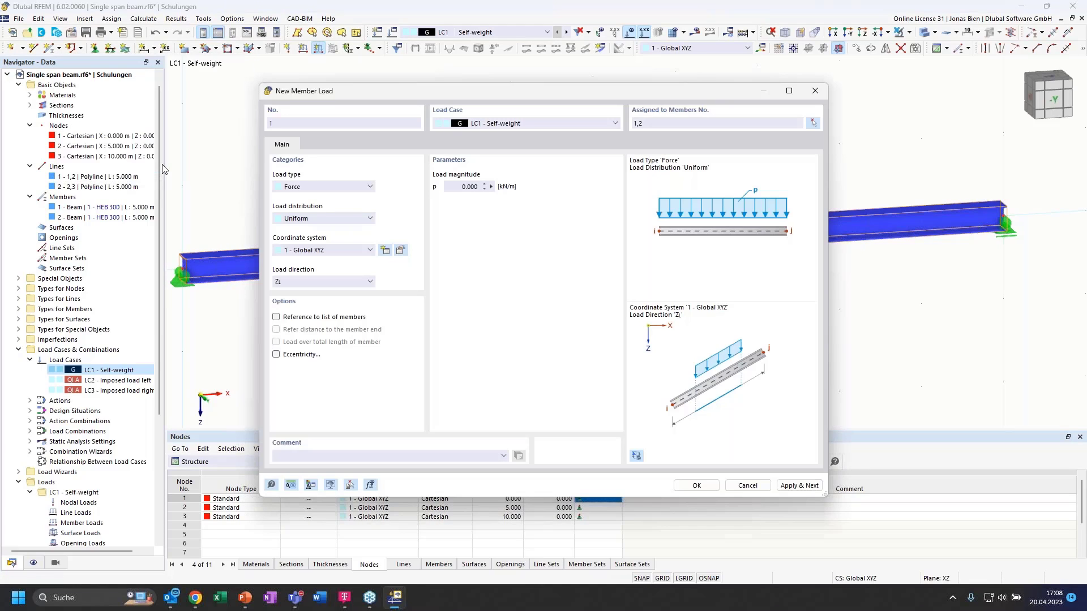
left_click(454, 183)
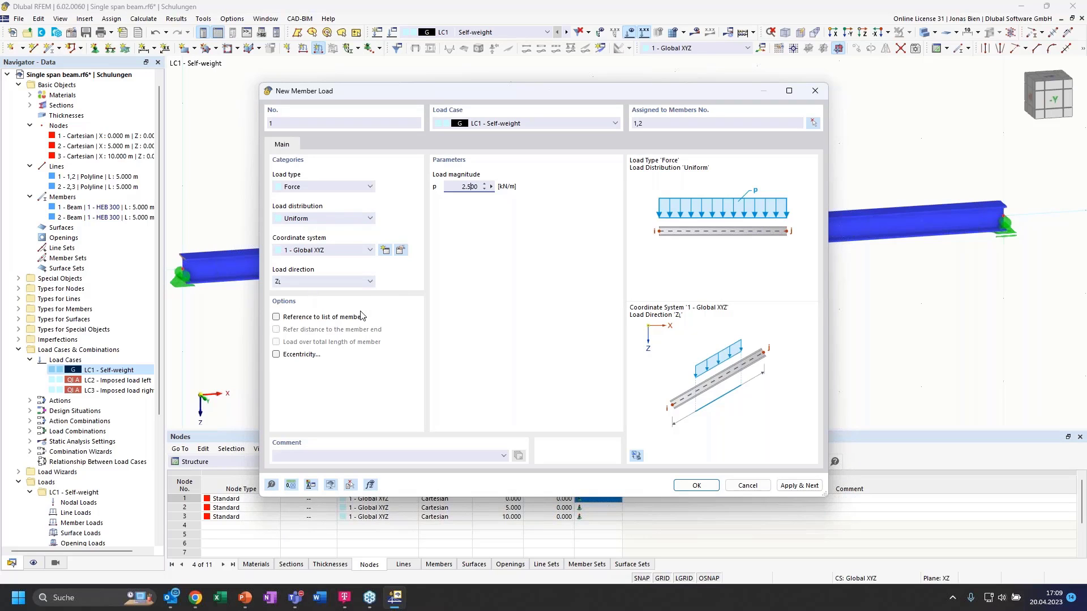
left_click(700, 484)
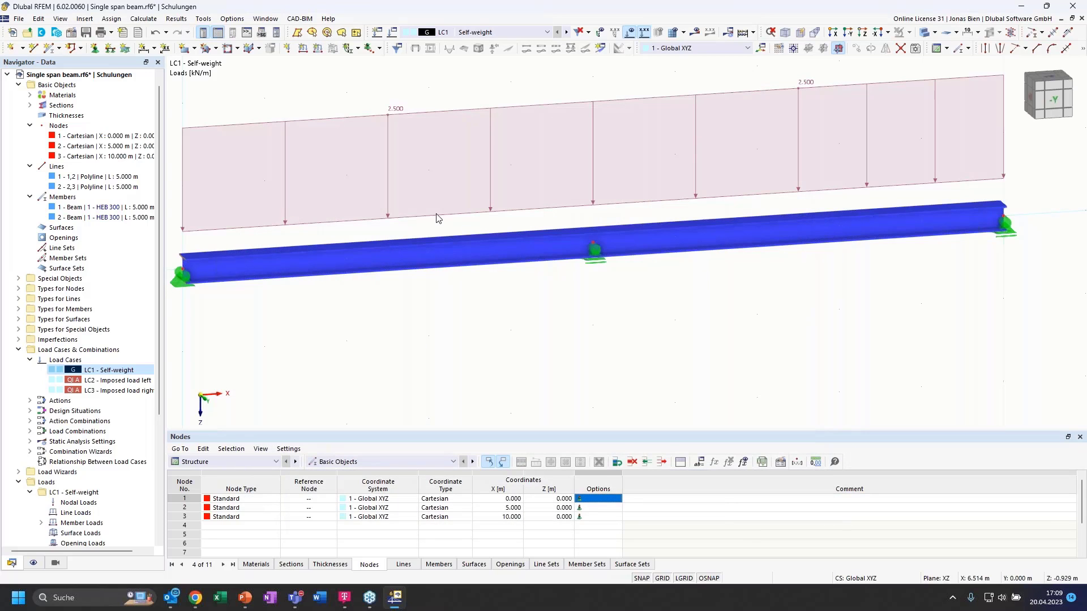
- Add a uniform 5 kN/m member load to member 1 in LC2 Imposed load left and continue with another load
scroll(487, 160, "down", 1)
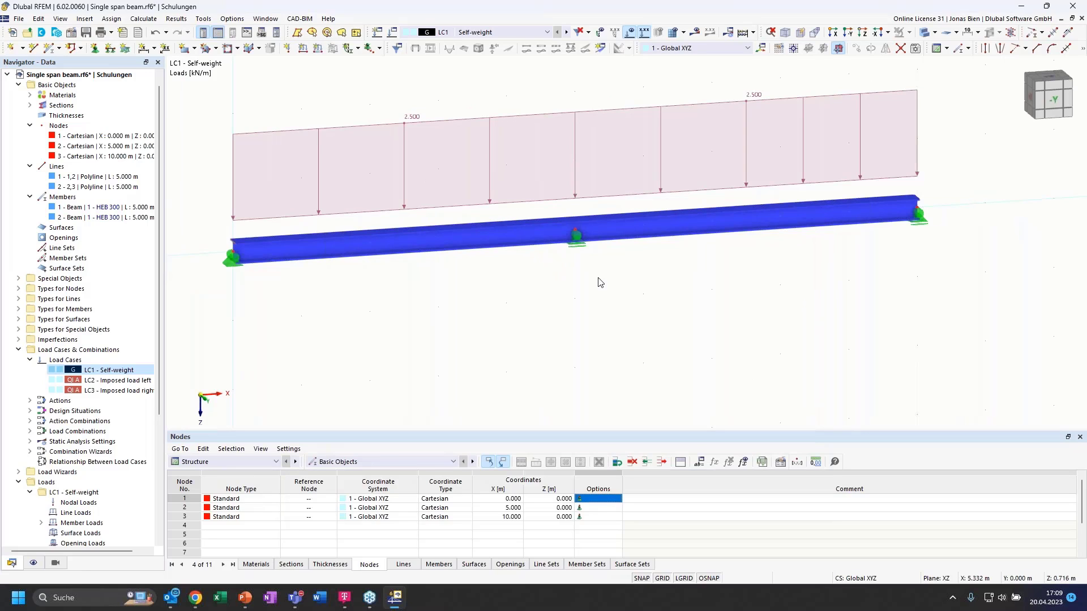
left_click(317, 48)
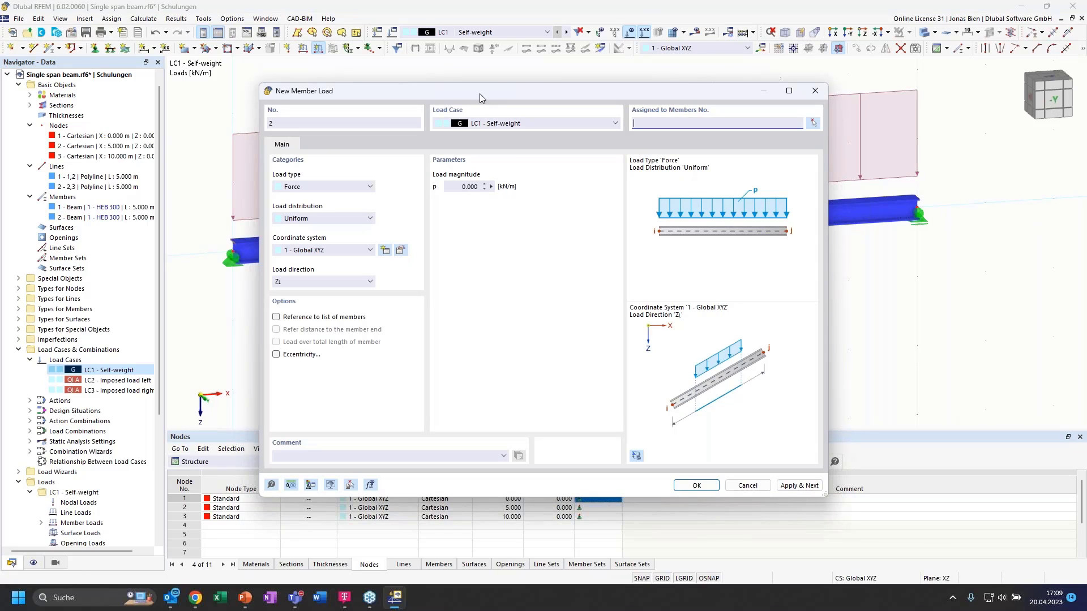
left_click_drag(472, 95, 475, 103)
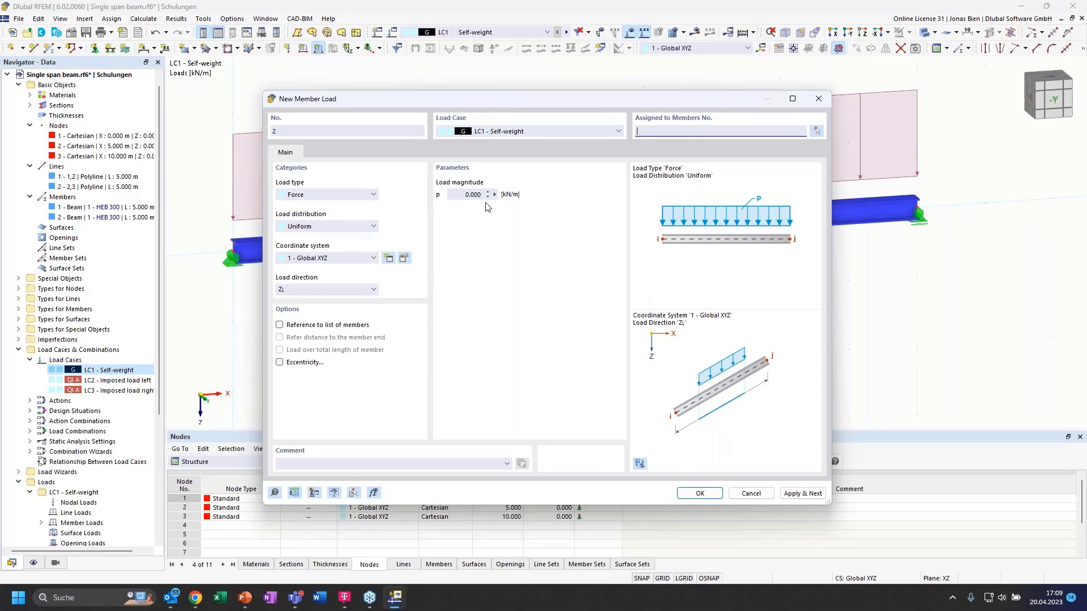
left_click(555, 131)
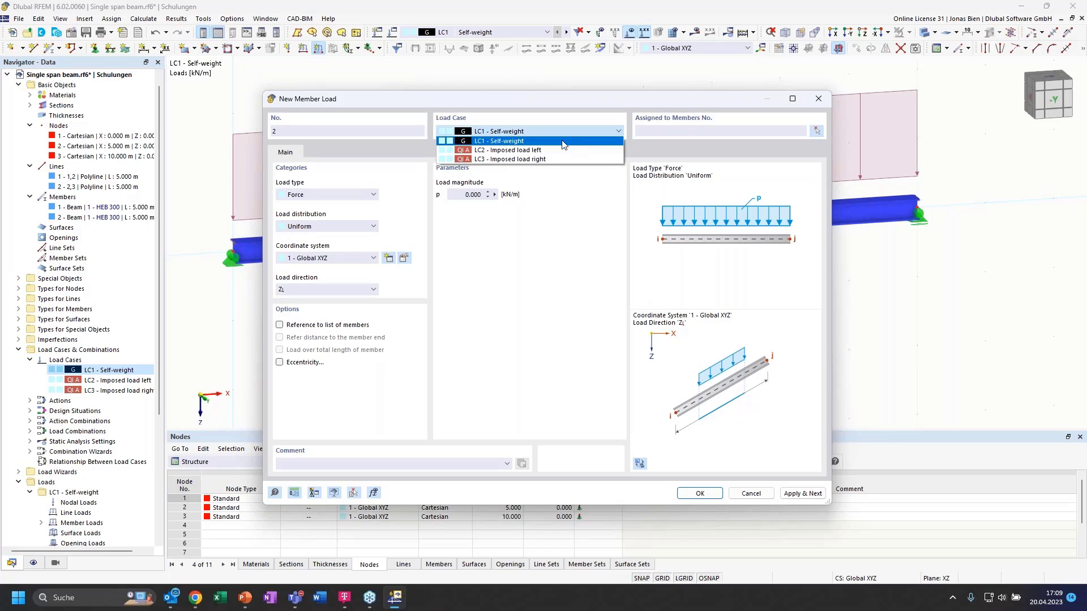
left_click(500, 150)
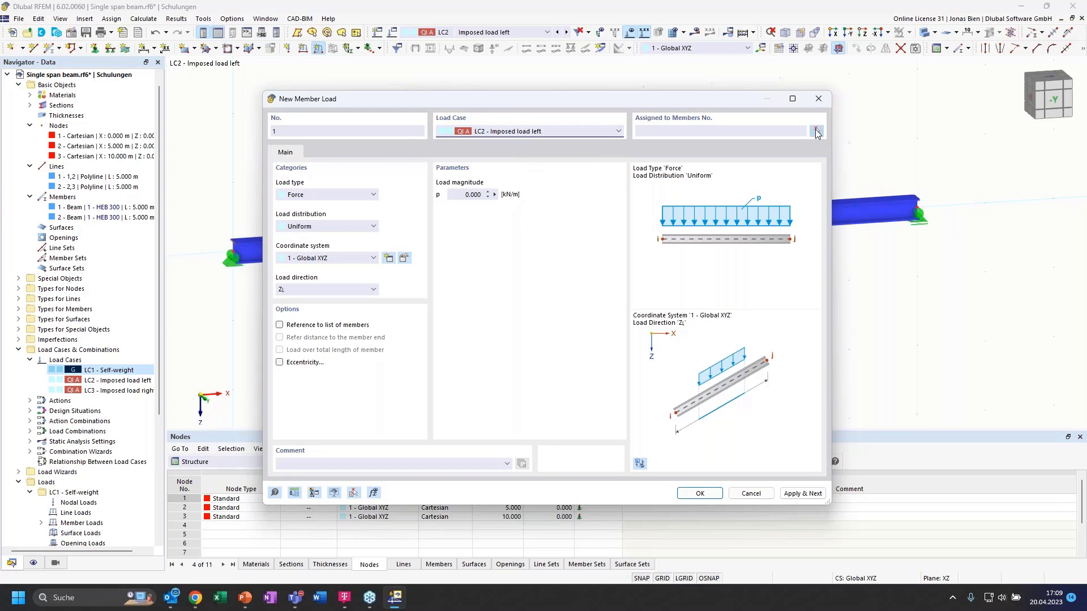
left_click(467, 195)
left_click(816, 131)
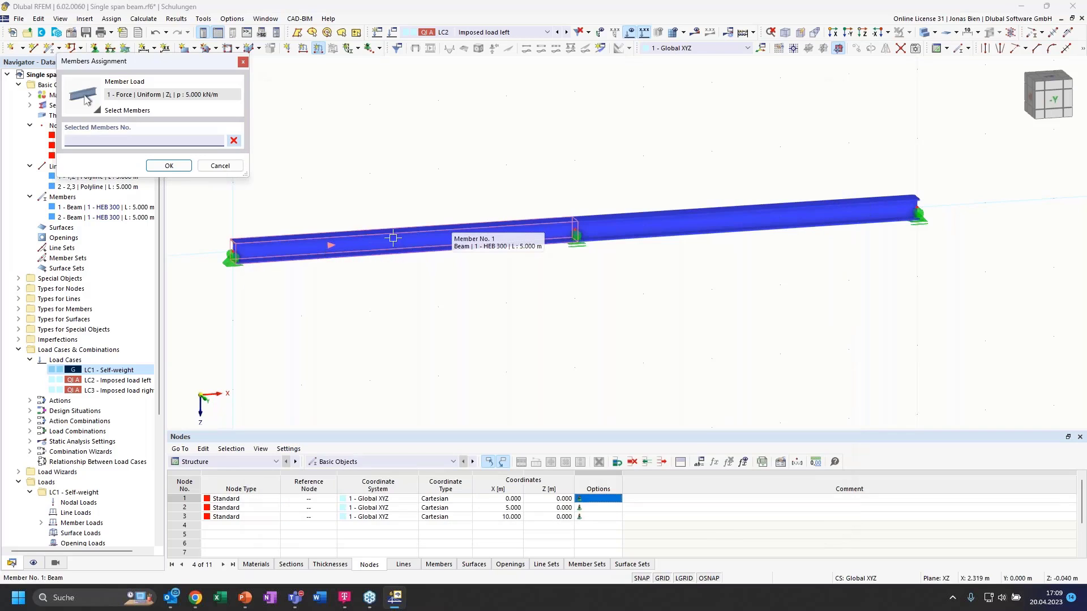
left_click(395, 246)
left_click(169, 165)
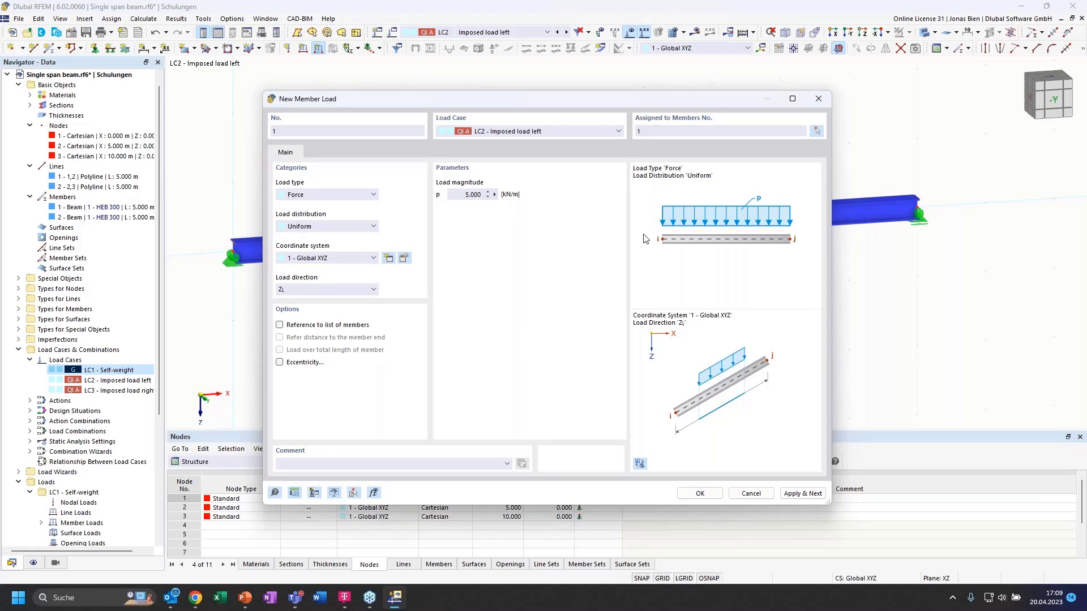
left_click(808, 496)
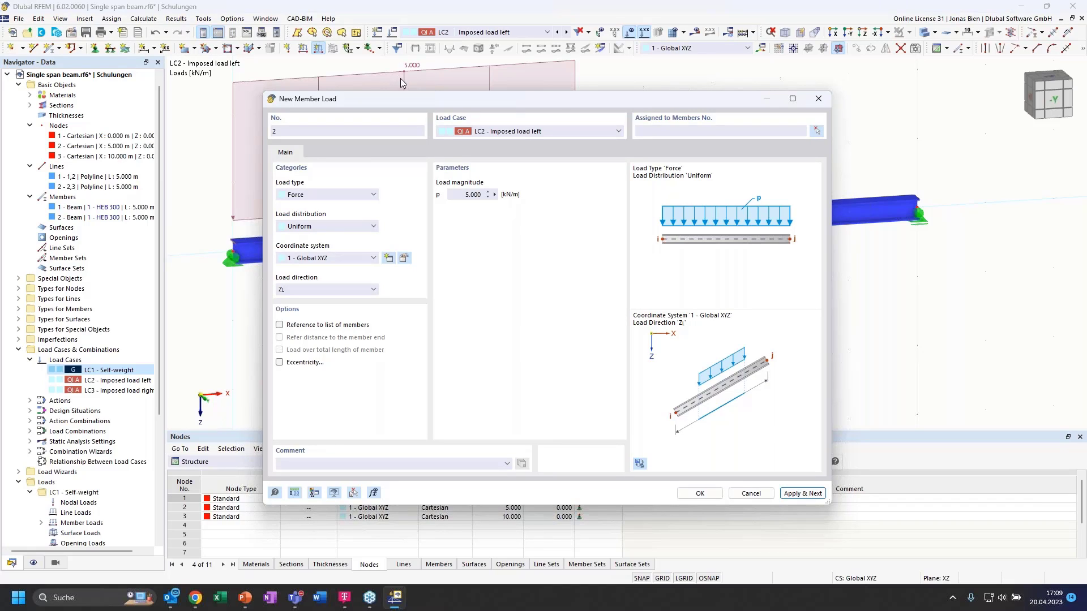
- Apply a uniform 5 kN/m member load to member 2 in LC3 Imposed load right
left_click(517, 134)
left_click(513, 159)
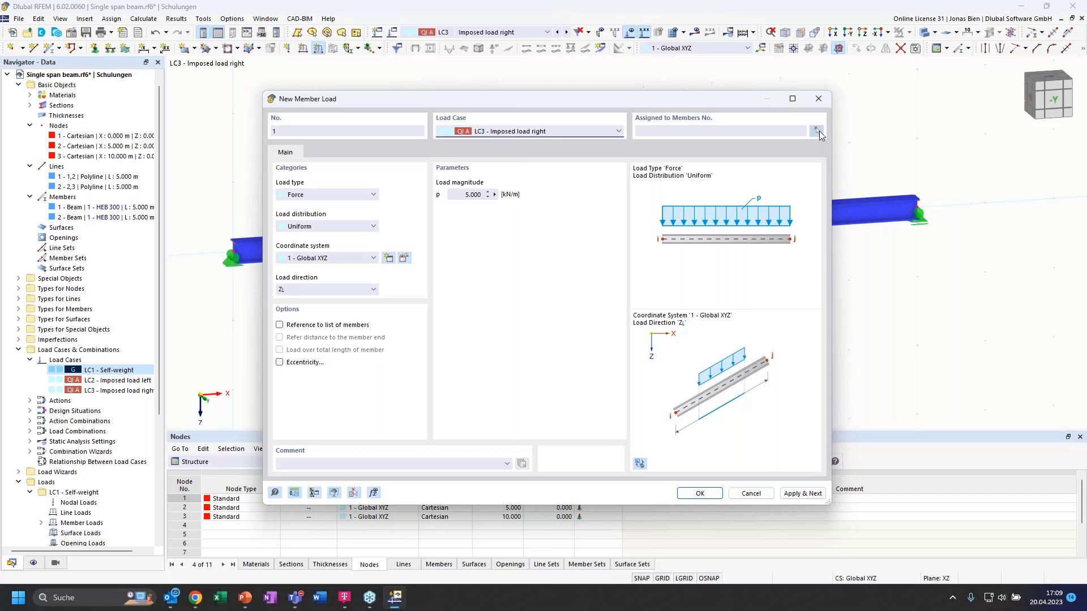
left_click(819, 132)
left_click(845, 216)
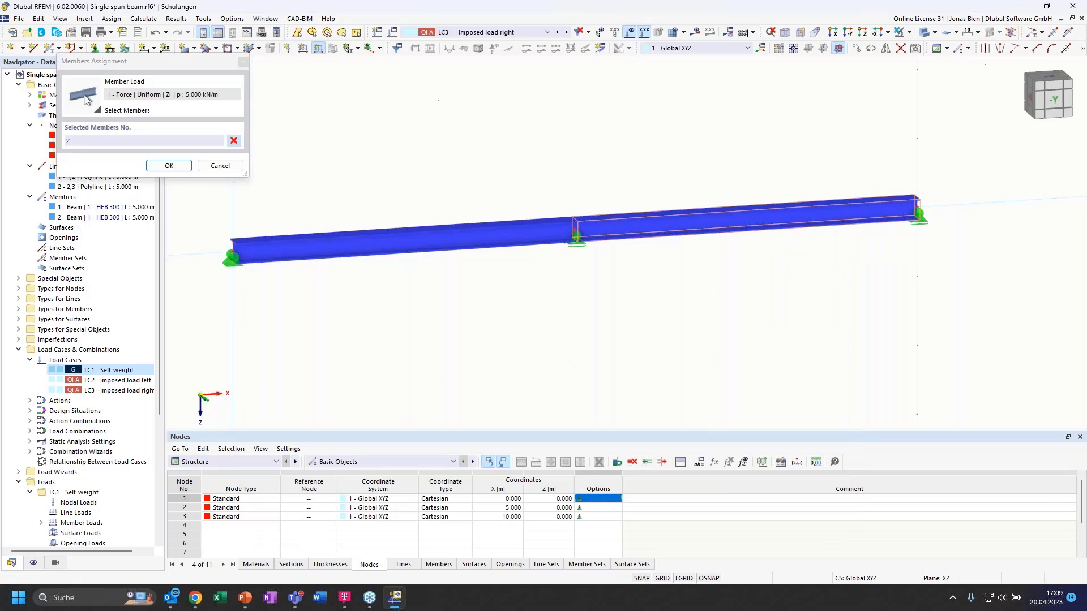
left_click(164, 161)
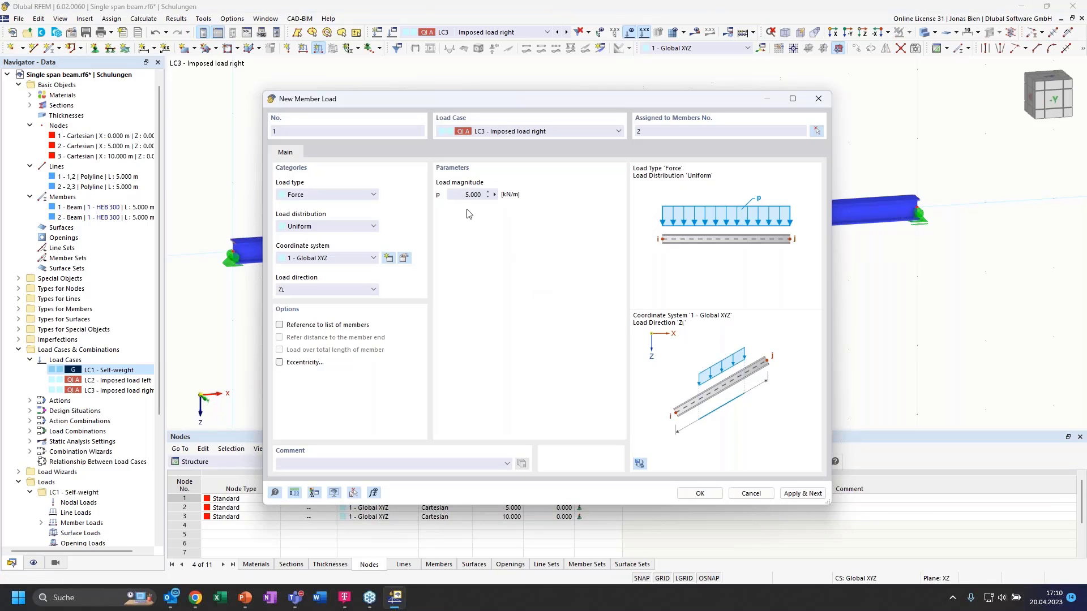
left_click(715, 497)
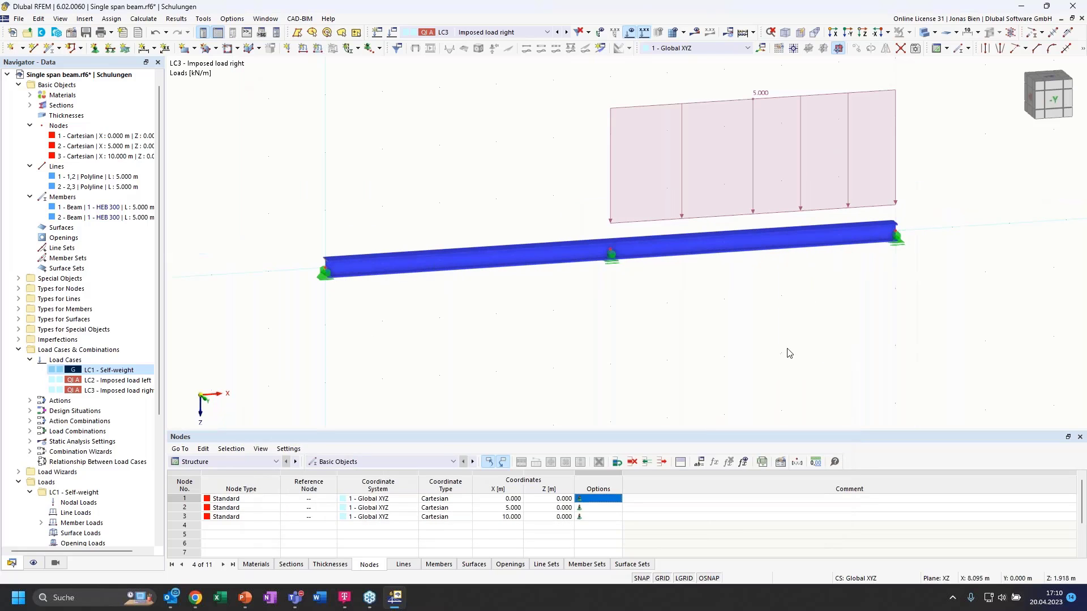
- Check the applied member loads on the beam in load cases LC1, LC2 and LC3
middle_click_drag(854, 344, 830, 339, "ctrl")
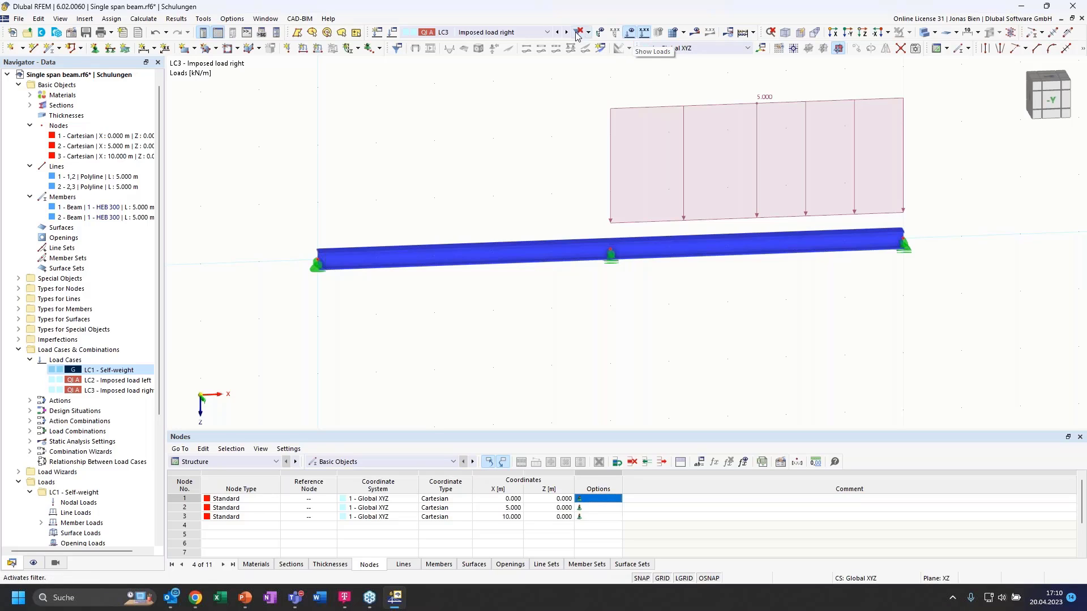
left_click(557, 34)
left_click(558, 34)
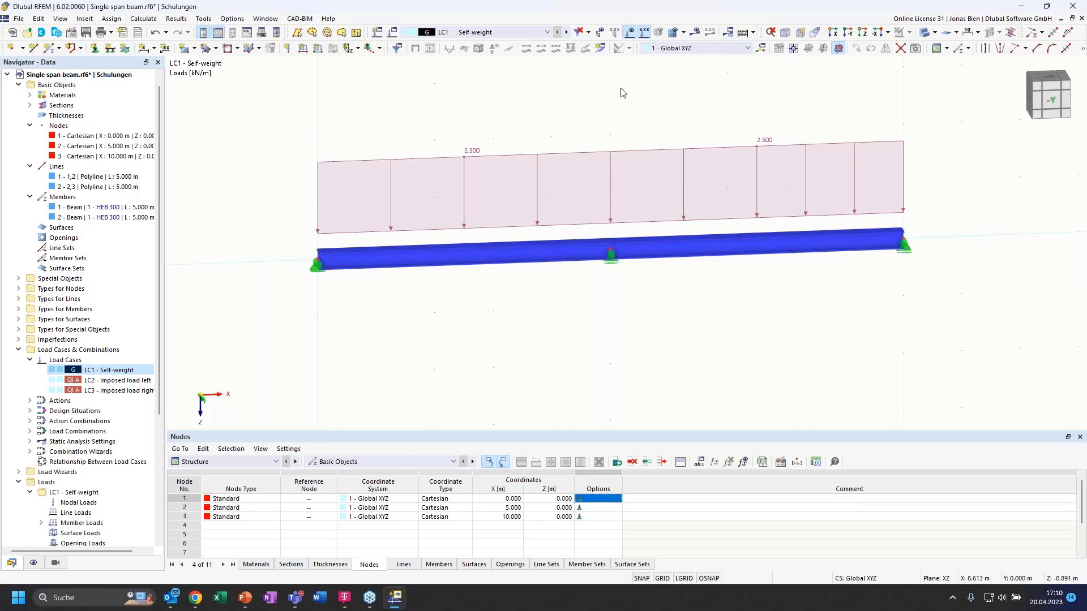
left_click(566, 32)
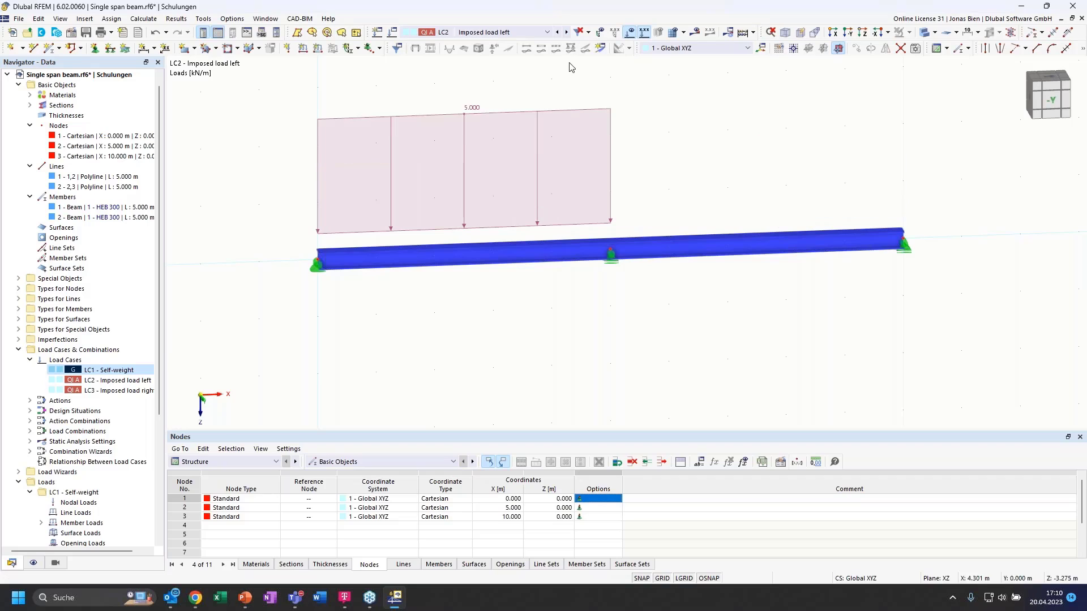
left_click(566, 32)
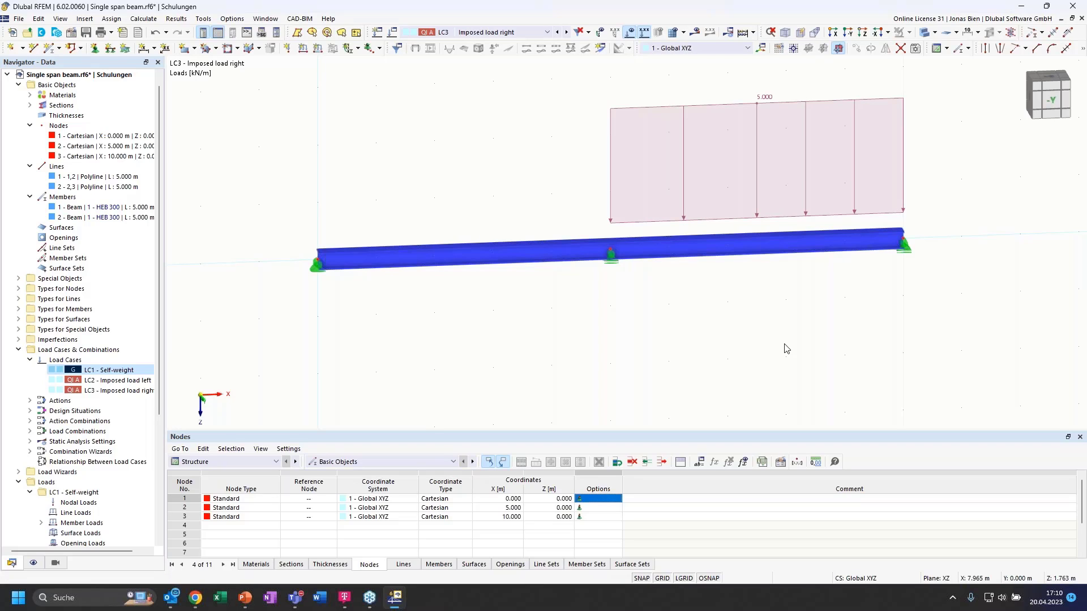
- View the beam straight from the -Y side and calculate all load cases and combinations
left_click(1051, 99)
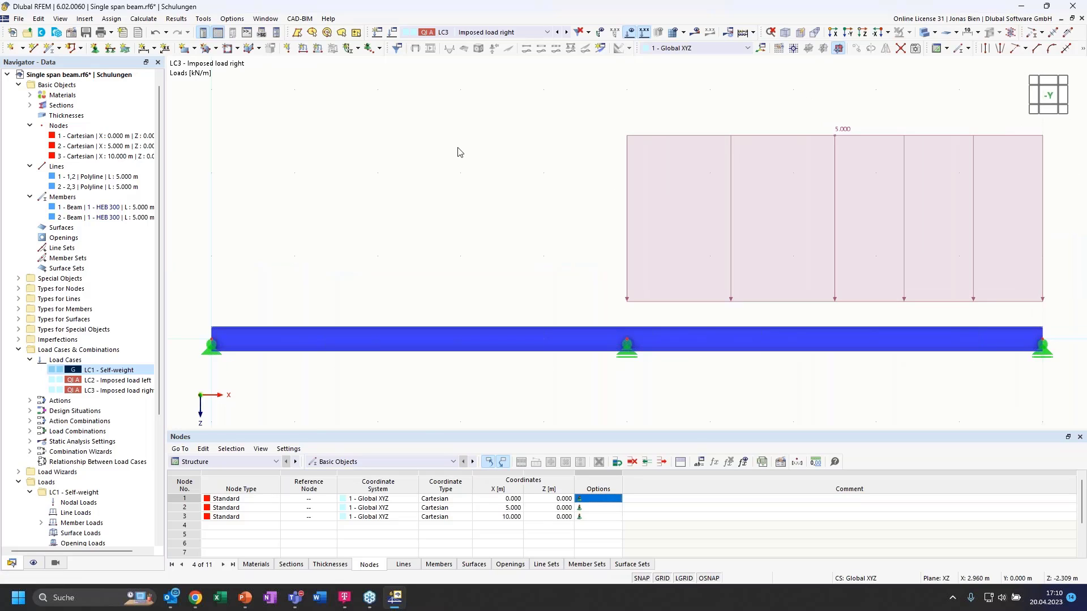
left_click(143, 19)
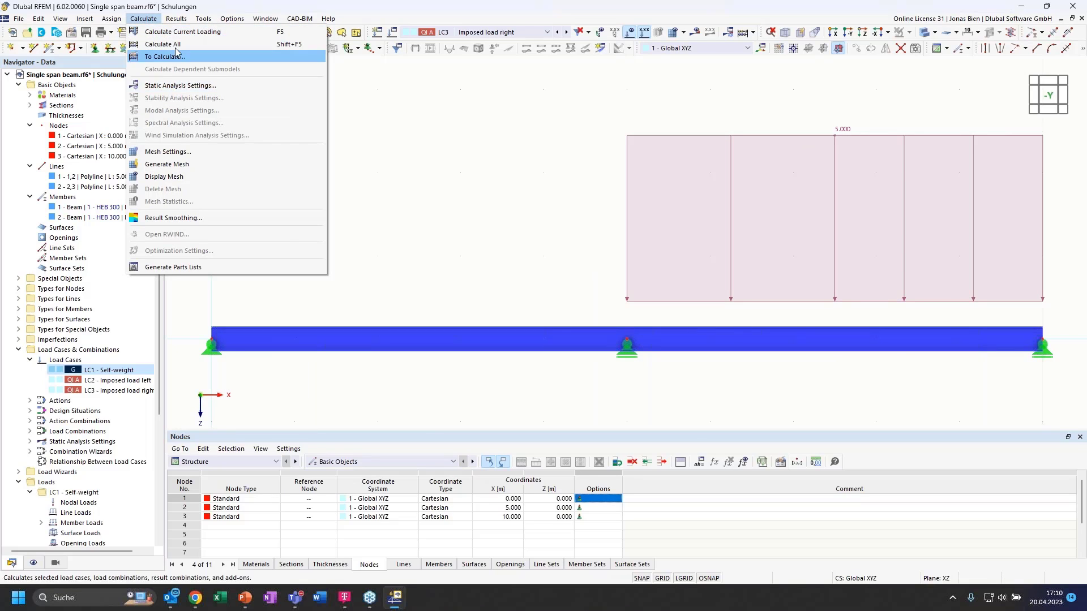
left_click(176, 45)
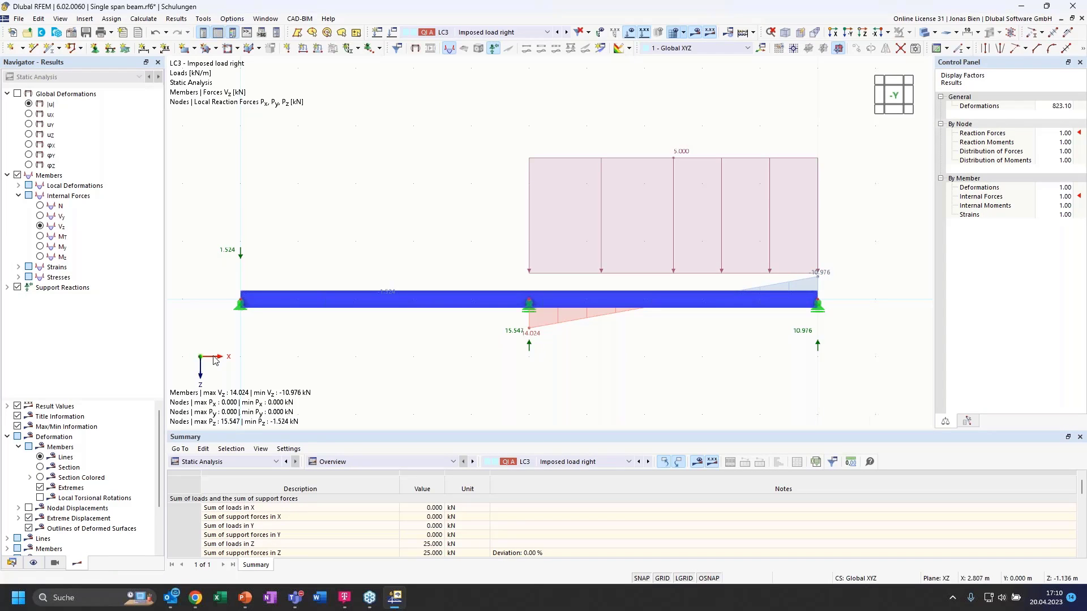
- Show the members as lines and examine the My bending moment diagrams for LC1, LC2 and LC3
left_click(488, 32)
left_click(490, 45)
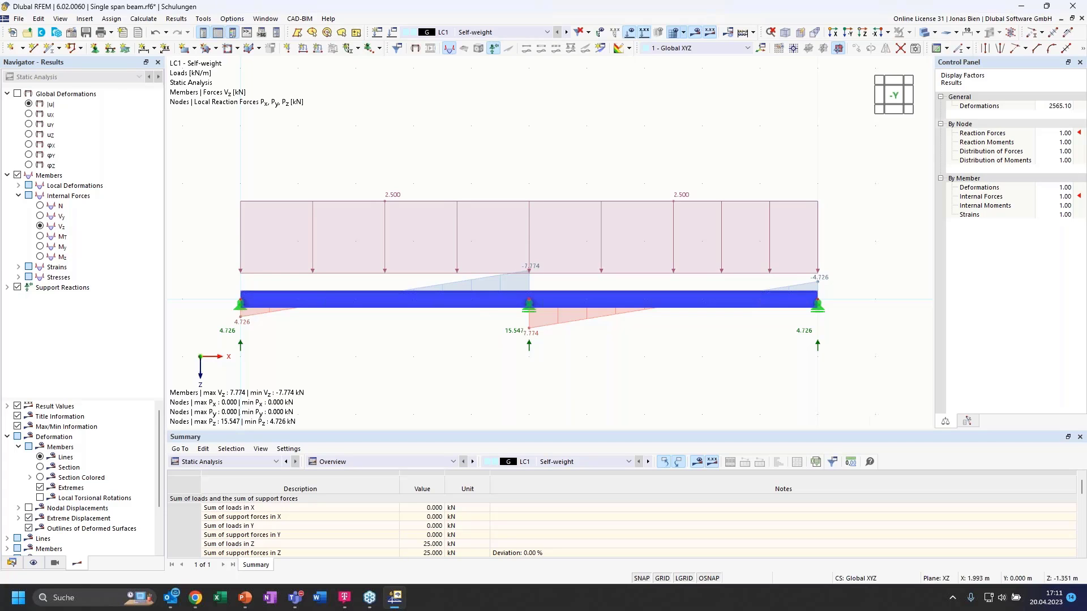
left_click(50, 249)
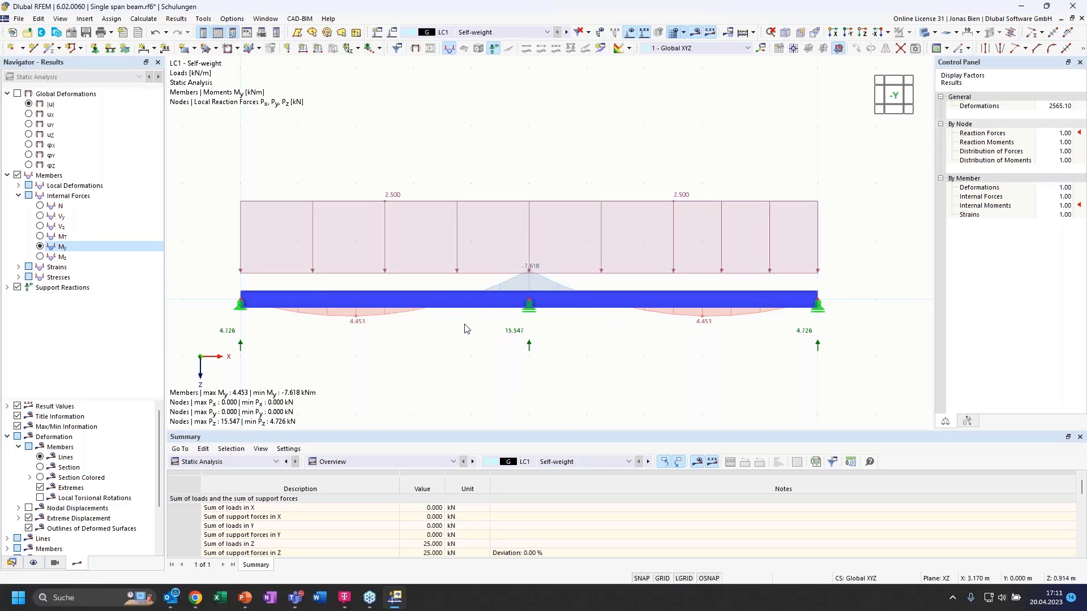
left_click(926, 35)
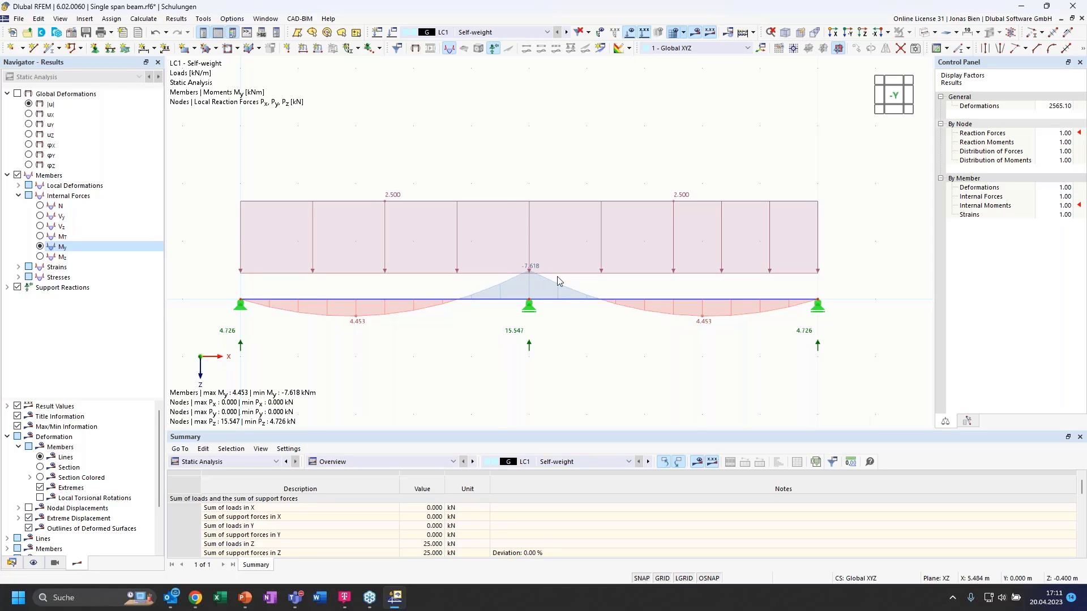
left_click(567, 34)
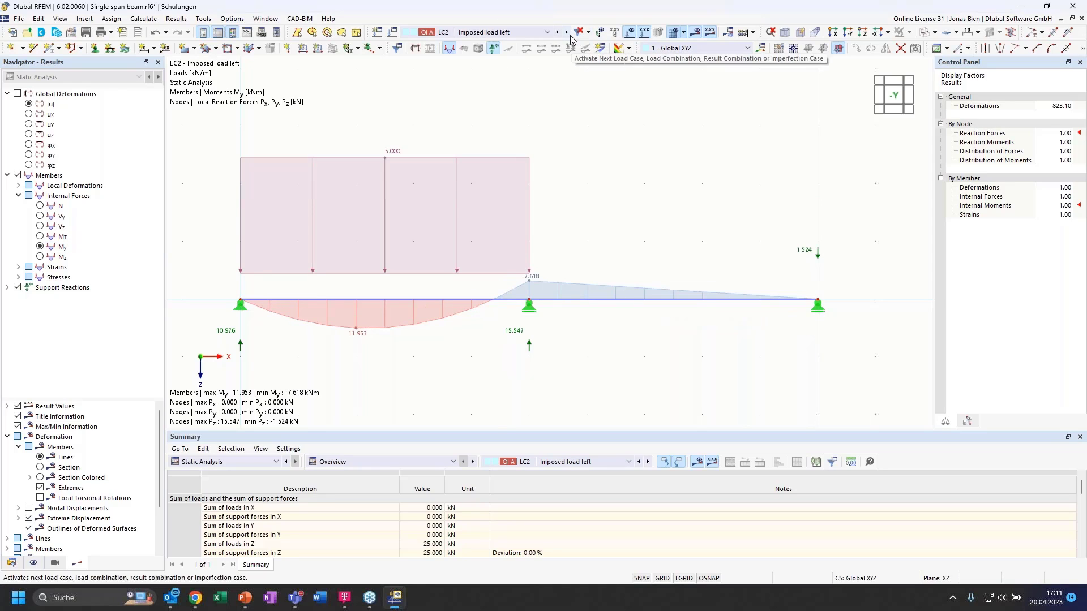
left_click(566, 33)
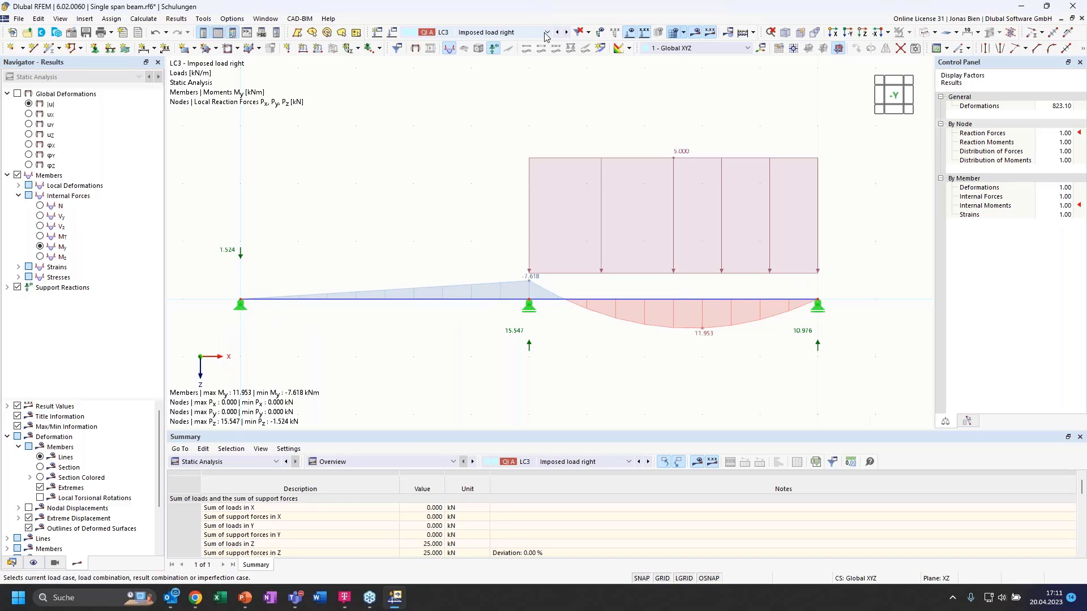
- Examine the My bending moment diagrams for the ULS load combinations CO1, CO2, CO3 and CO4 in turn
left_click(547, 32)
left_click(512, 80)
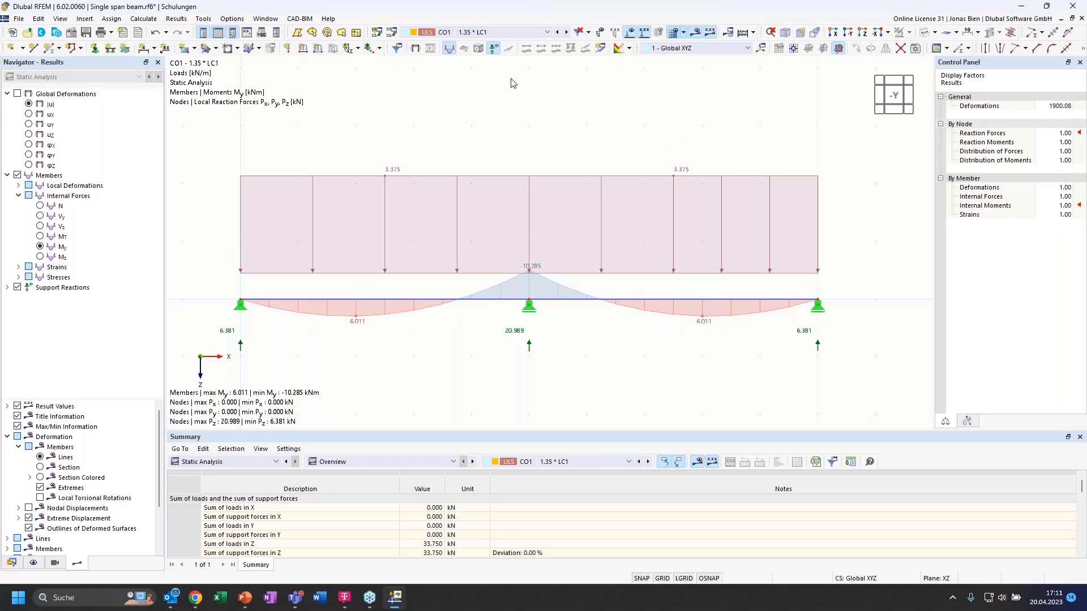
left_click(484, 35)
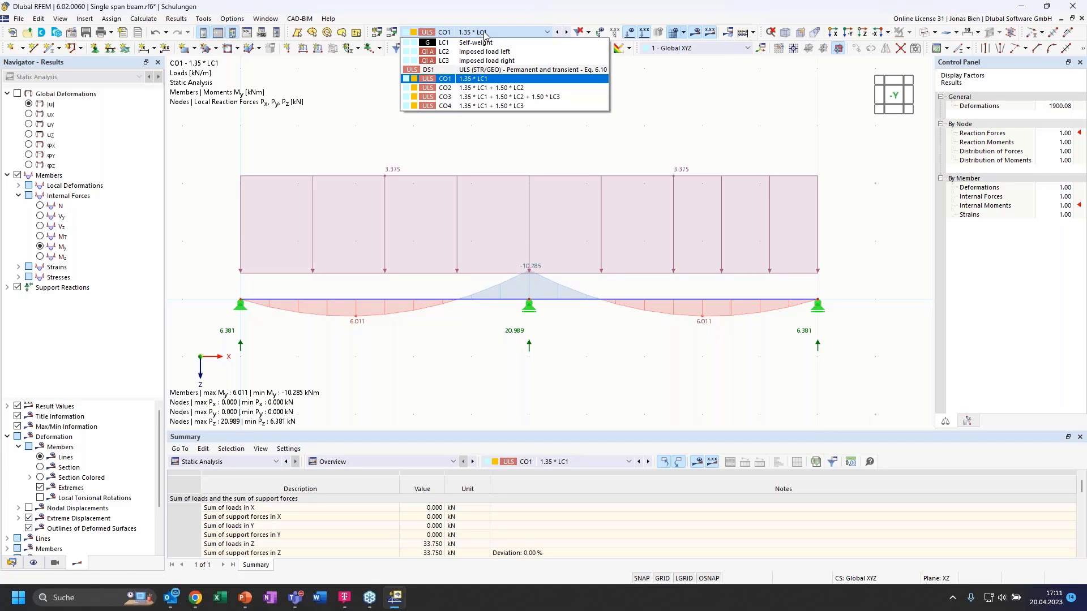
left_click(491, 89)
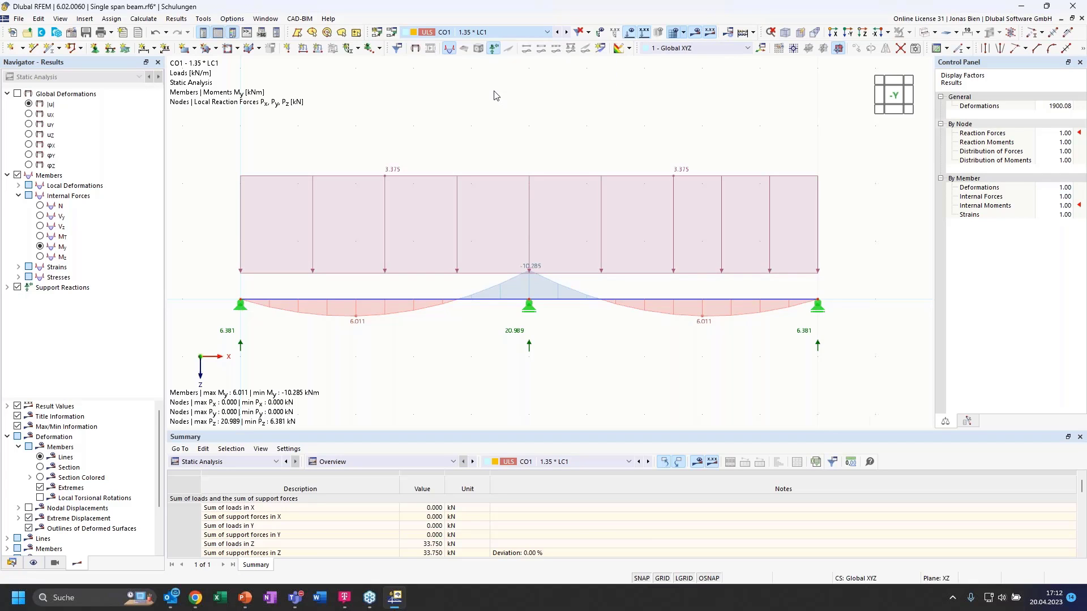
left_click(494, 34)
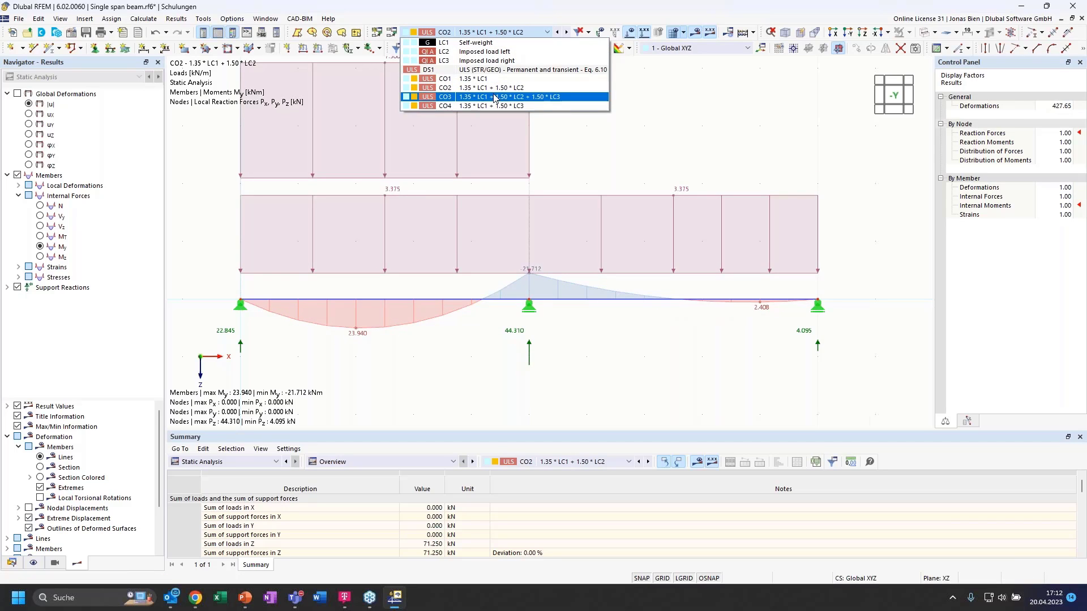
left_click(494, 97)
left_click(498, 34)
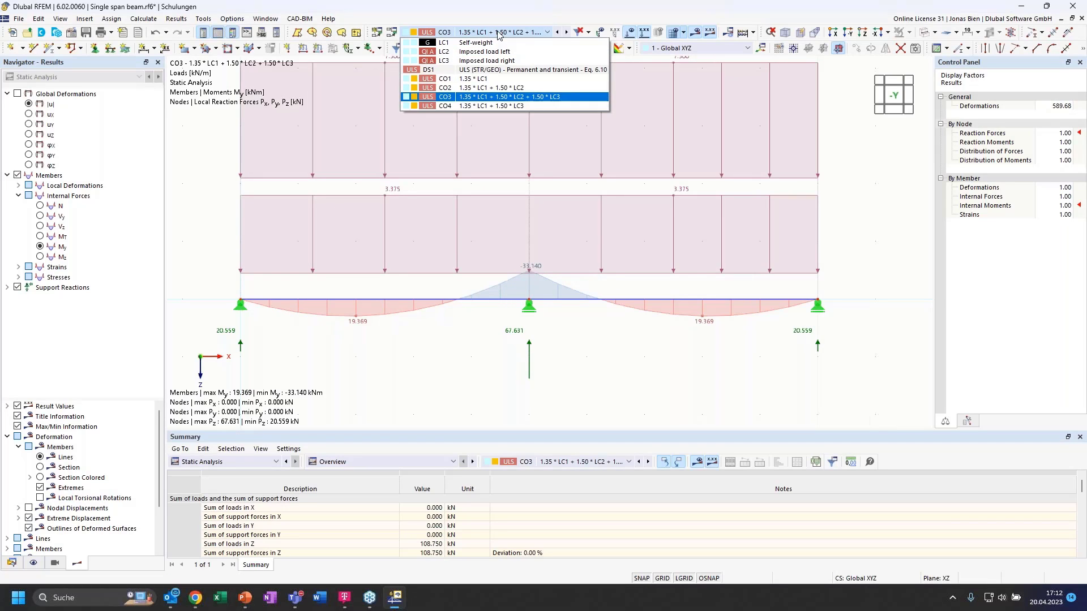
left_click(494, 106)
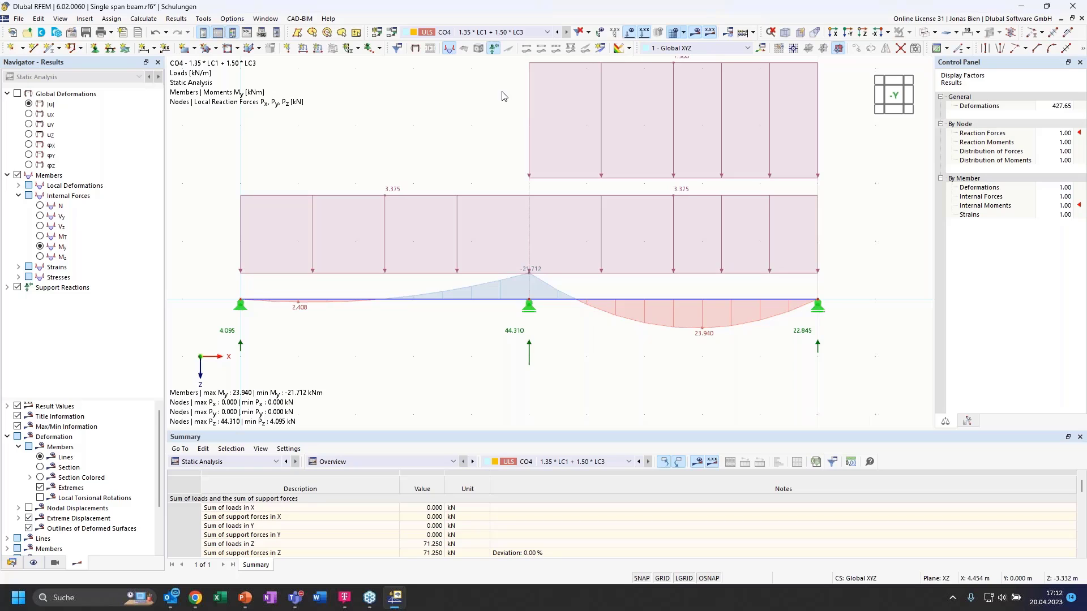
- Switch to the results of design situation DS1 ULS (STR/GEO) and view the members' local deformations uz
left_click(529, 32)
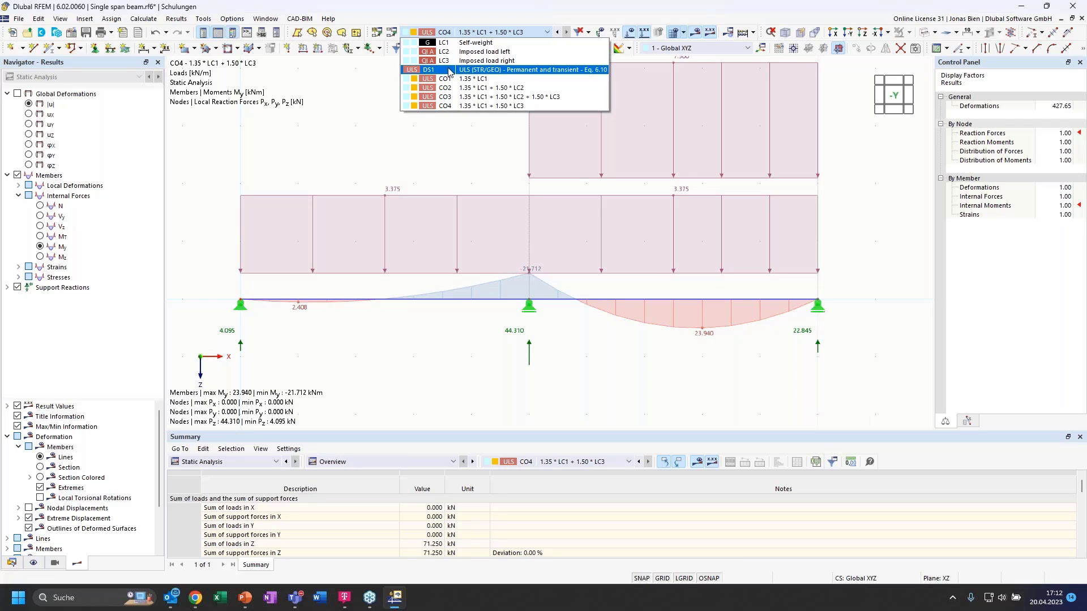
left_click(485, 70)
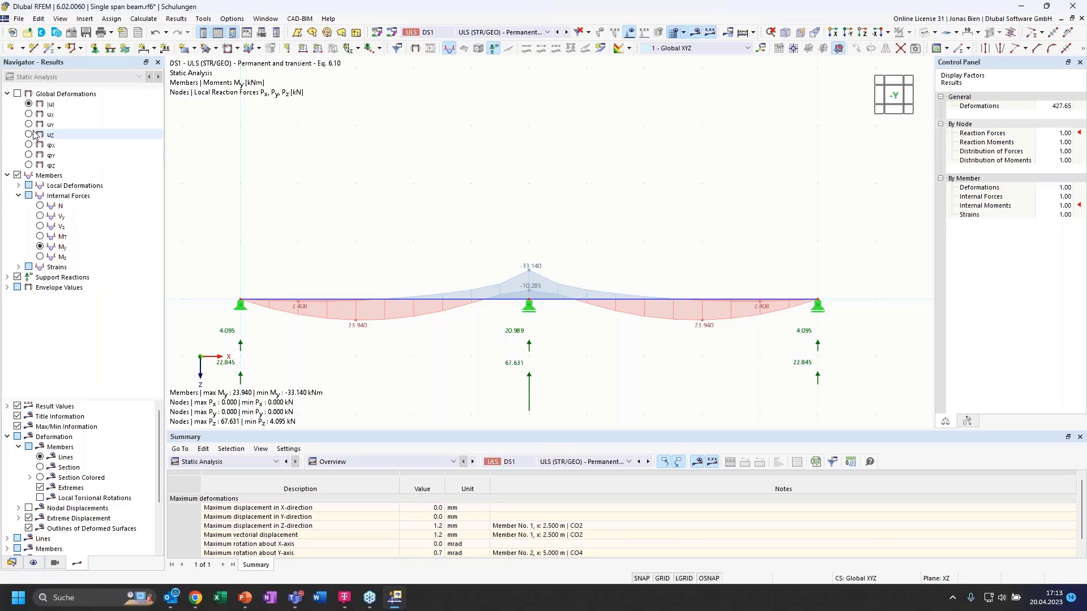
left_click(19, 185)
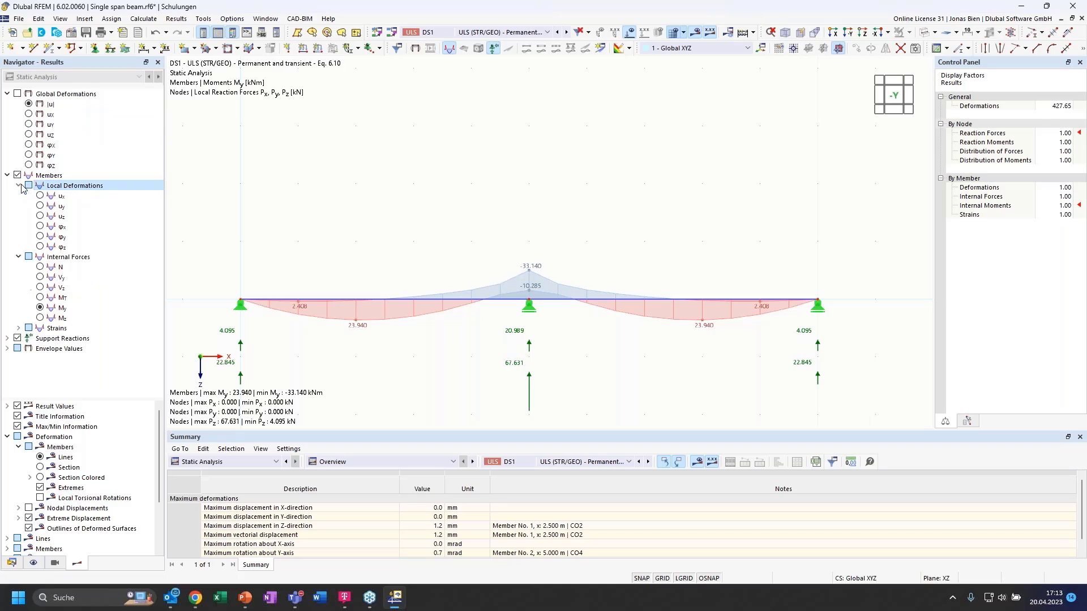
left_click(40, 216)
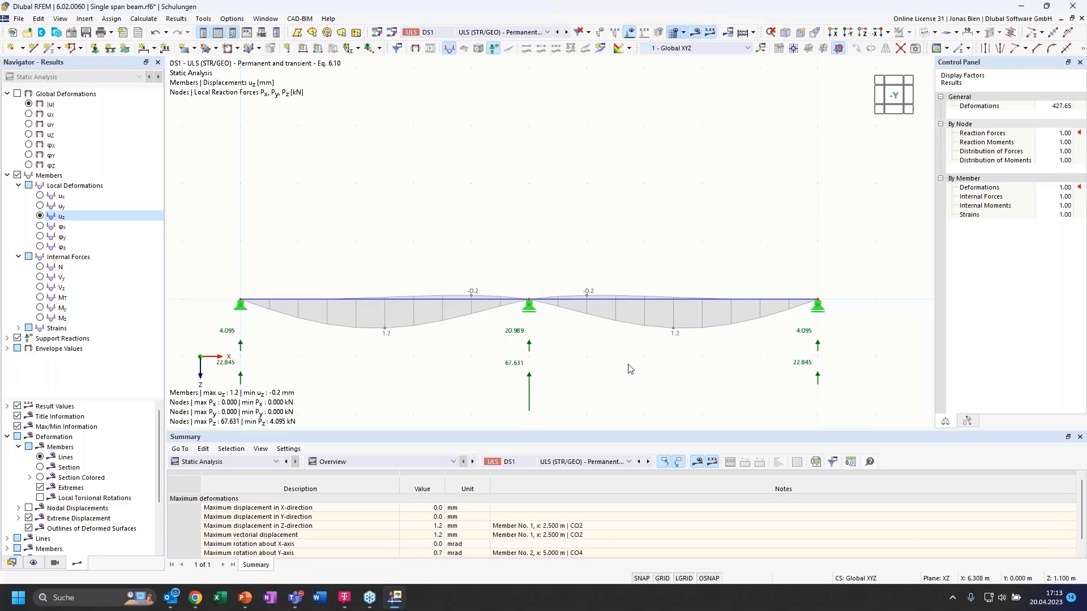
left_click(253, 466)
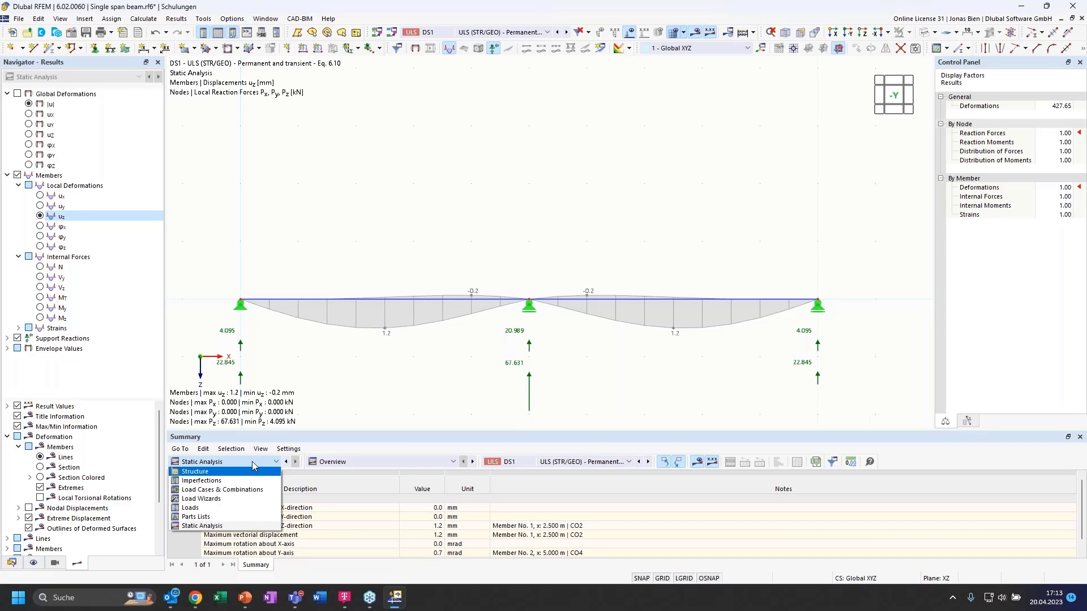
left_click(352, 464)
left_click(353, 464)
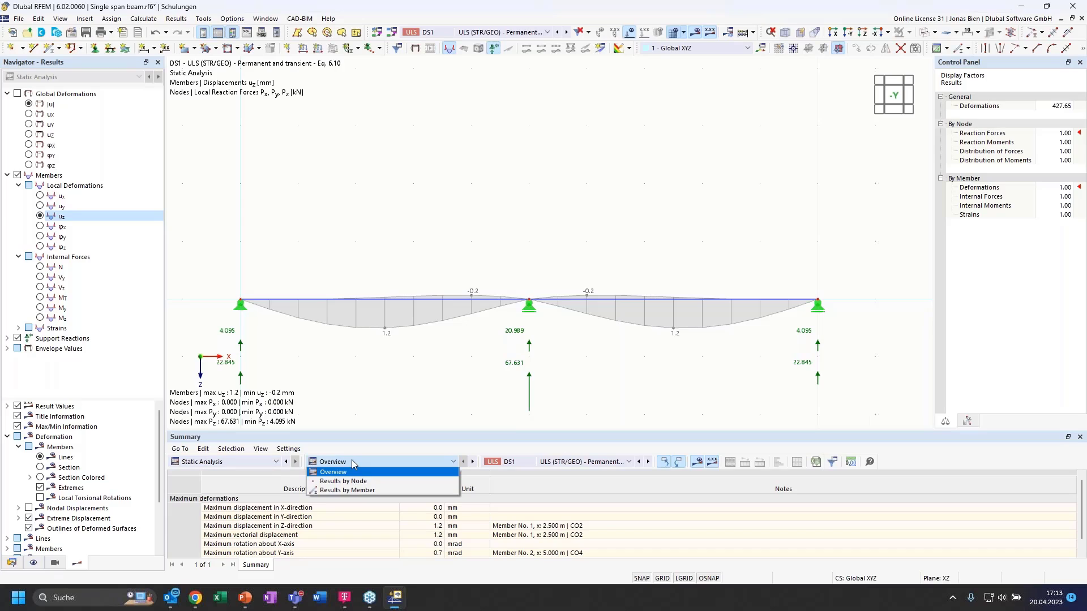
left_click(352, 464)
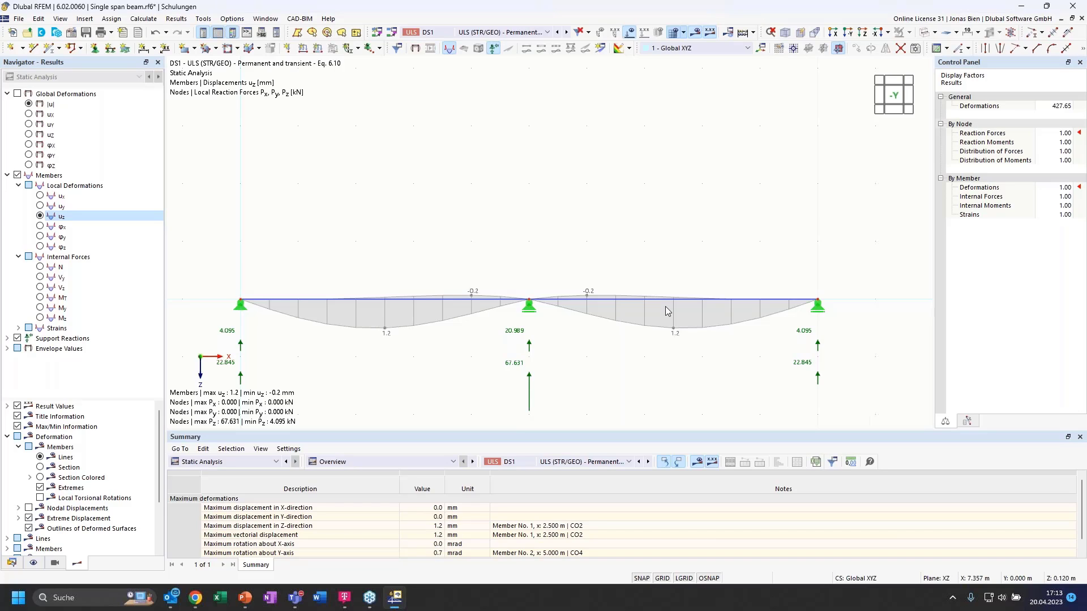
left_click(546, 32)
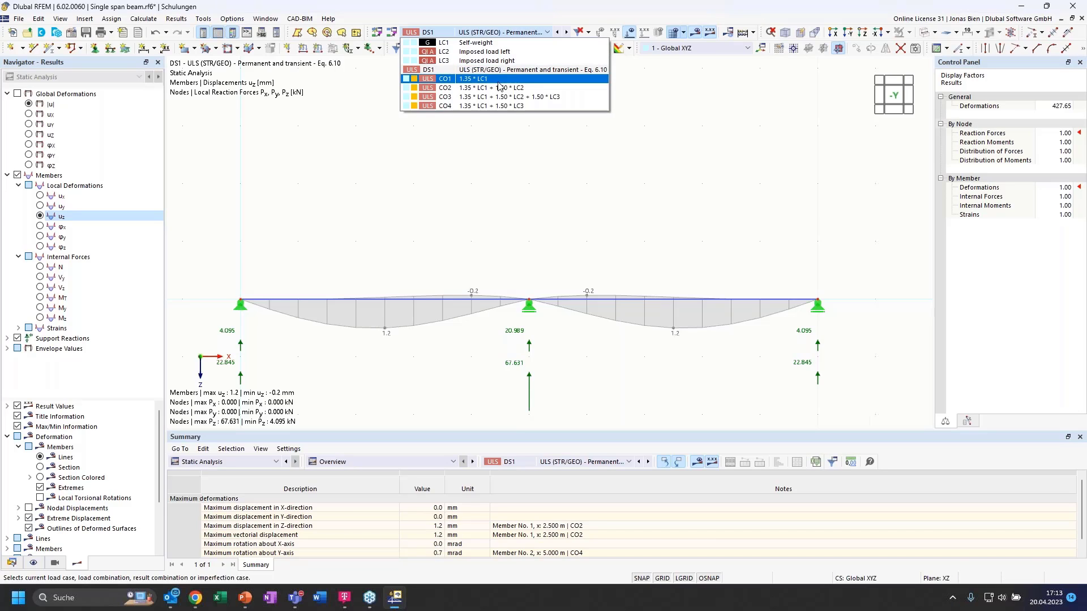
left_click(494, 70)
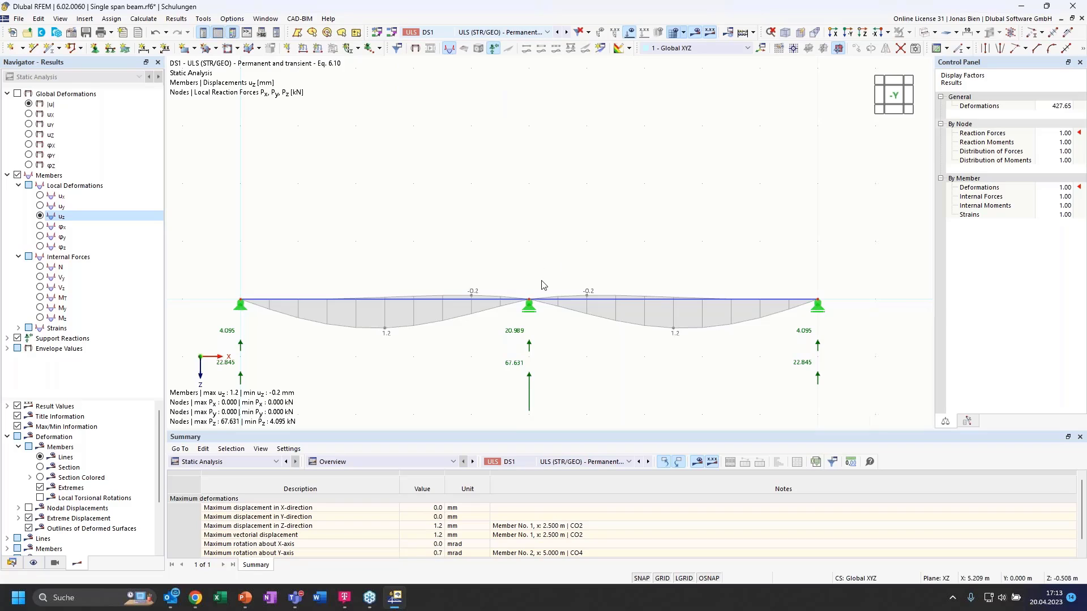
- Show the My moment envelope for DS1 and list the results by member in an enlarged results table
left_click(40, 308)
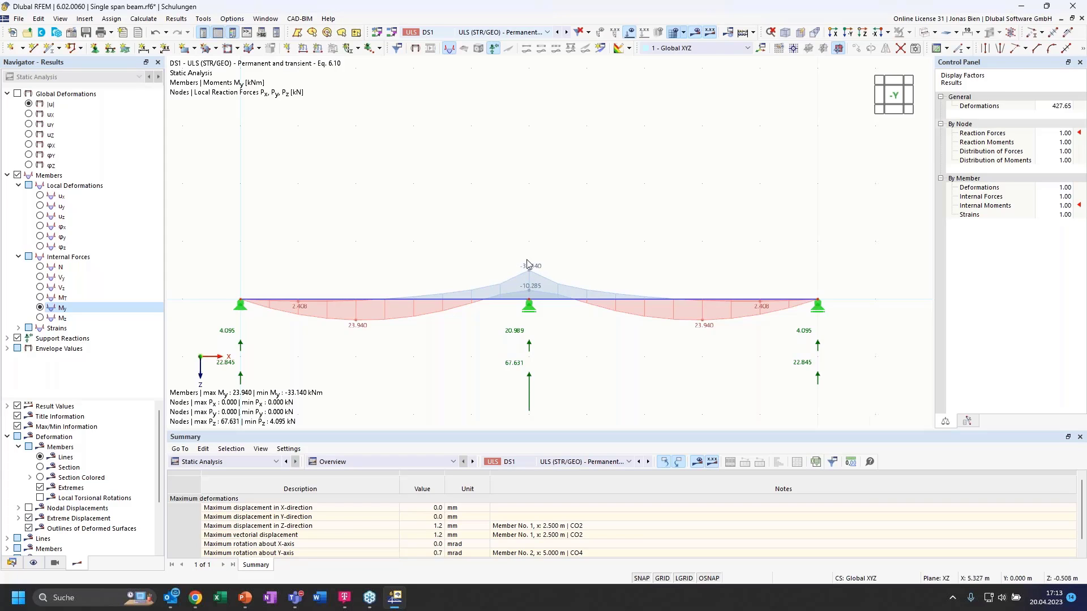
left_click(409, 461)
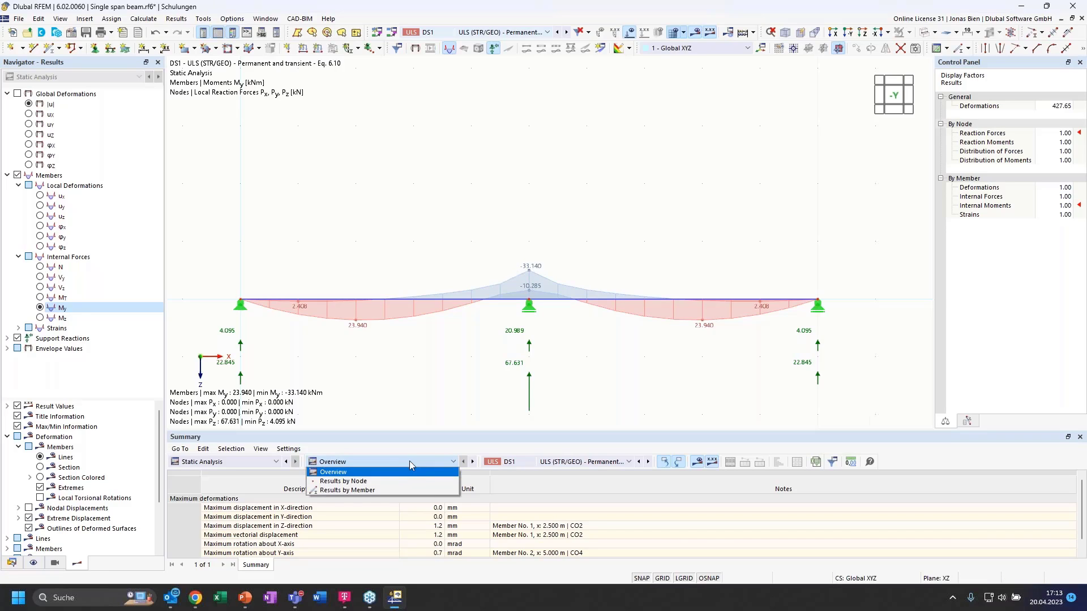
left_click(372, 491)
left_click_drag(477, 435, 475, 359)
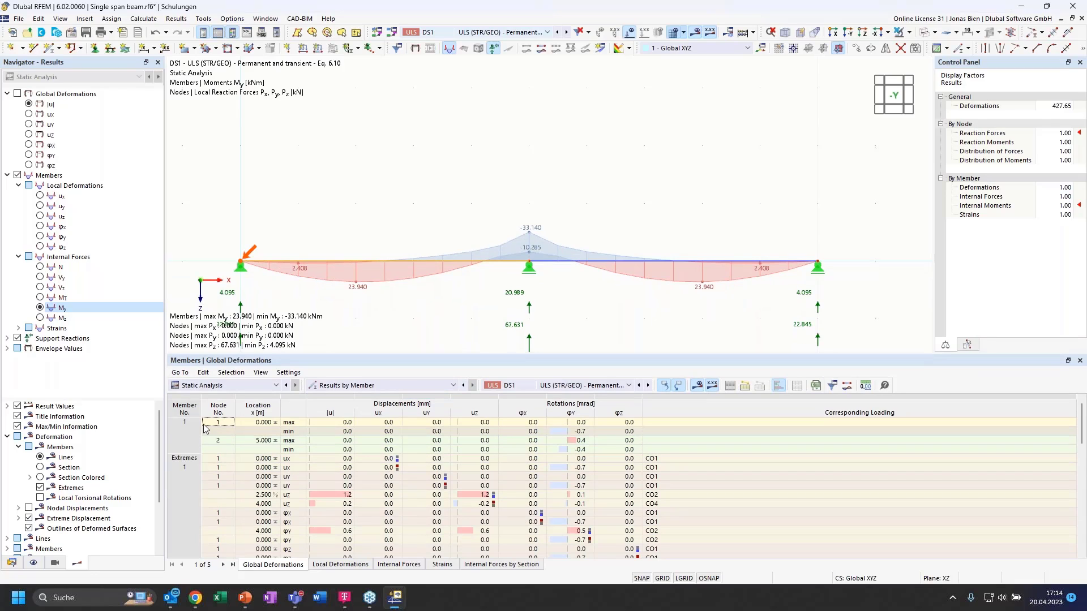
- Look through the global deformations table for member 1, including its extreme and total rows
left_click(187, 449)
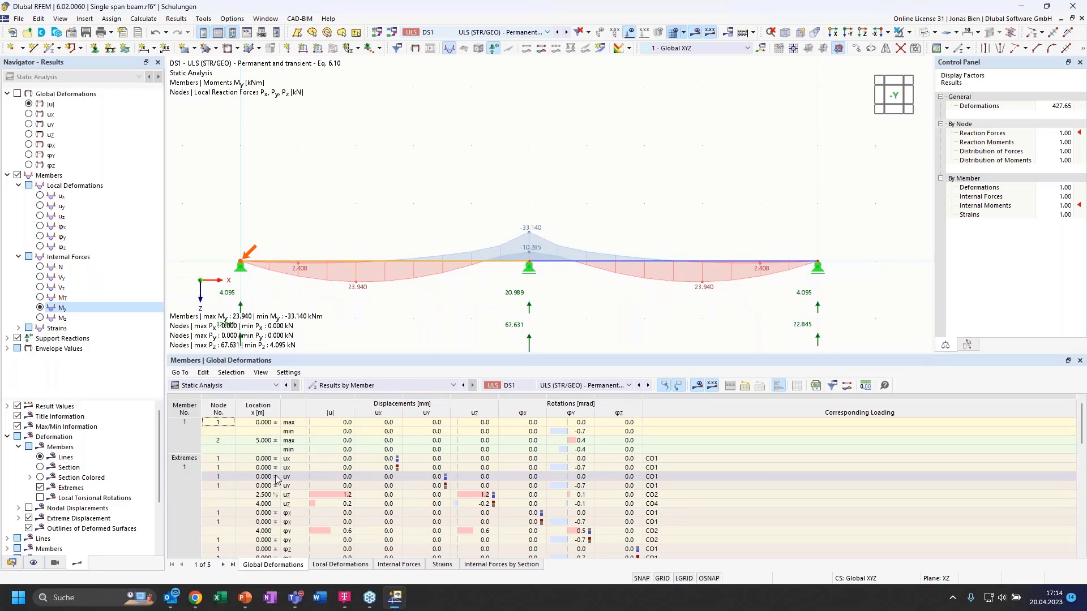
left_click(261, 468)
scroll(261, 468, "down", 1)
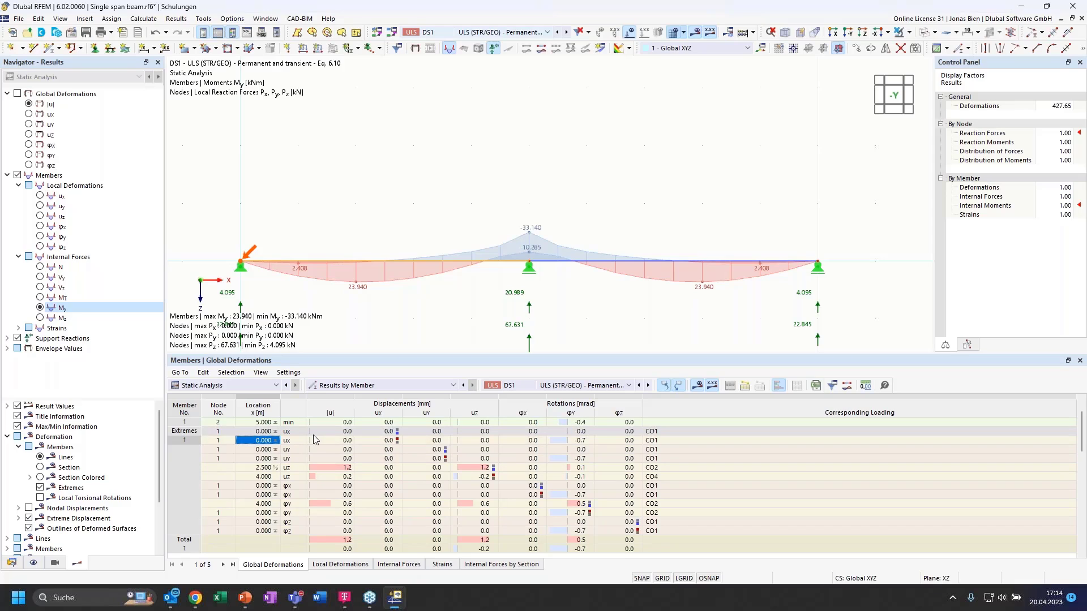
scroll(407, 454, "down", 1)
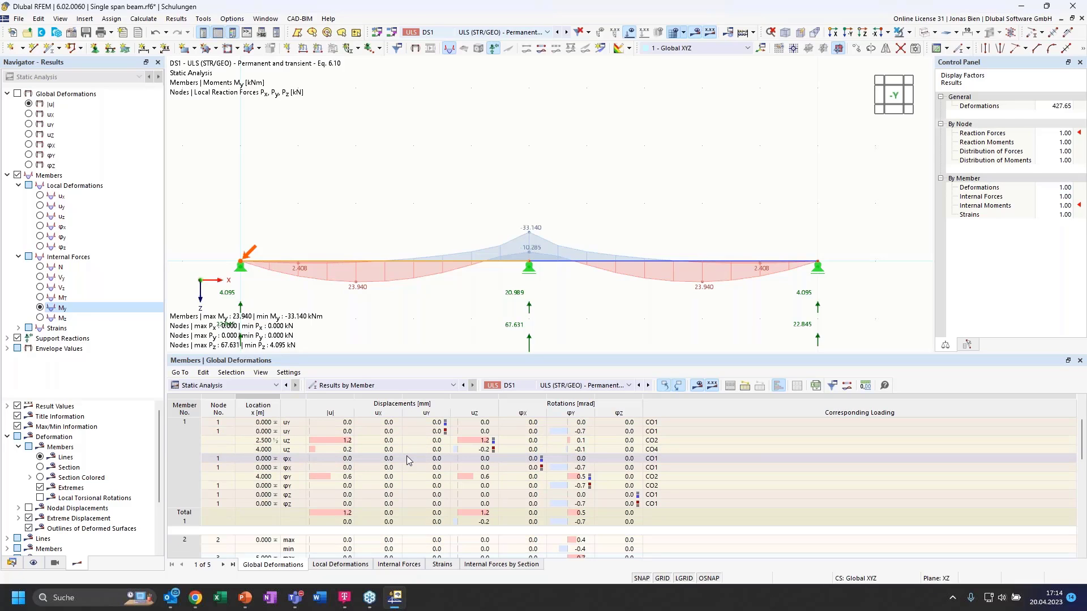
scroll(407, 455, "up", 2)
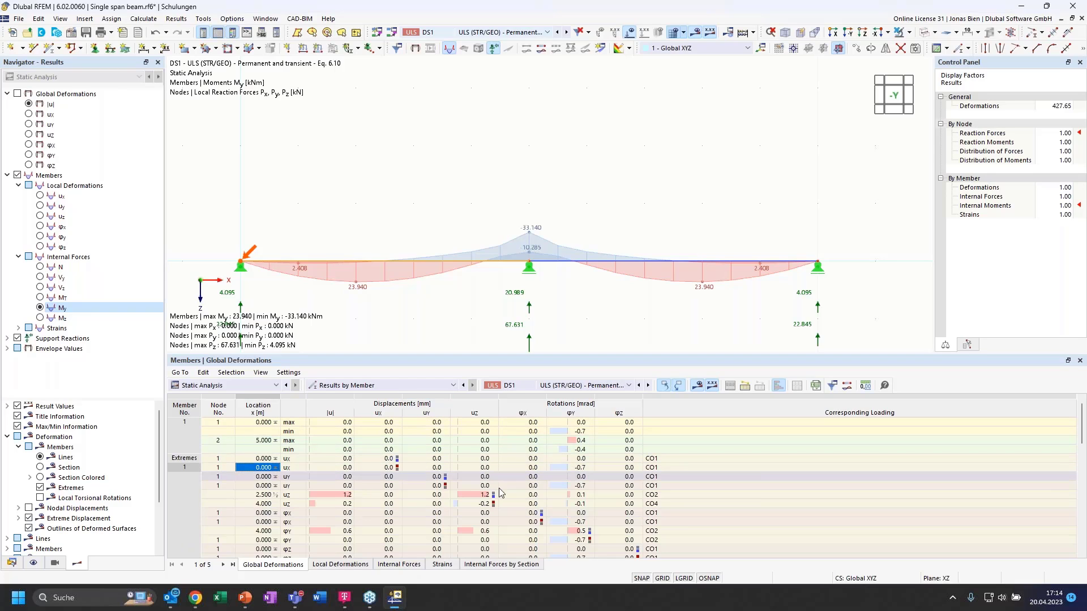
- Open the table of member internal forces and inspect the extreme axial force N rows of member 1
left_click(388, 568)
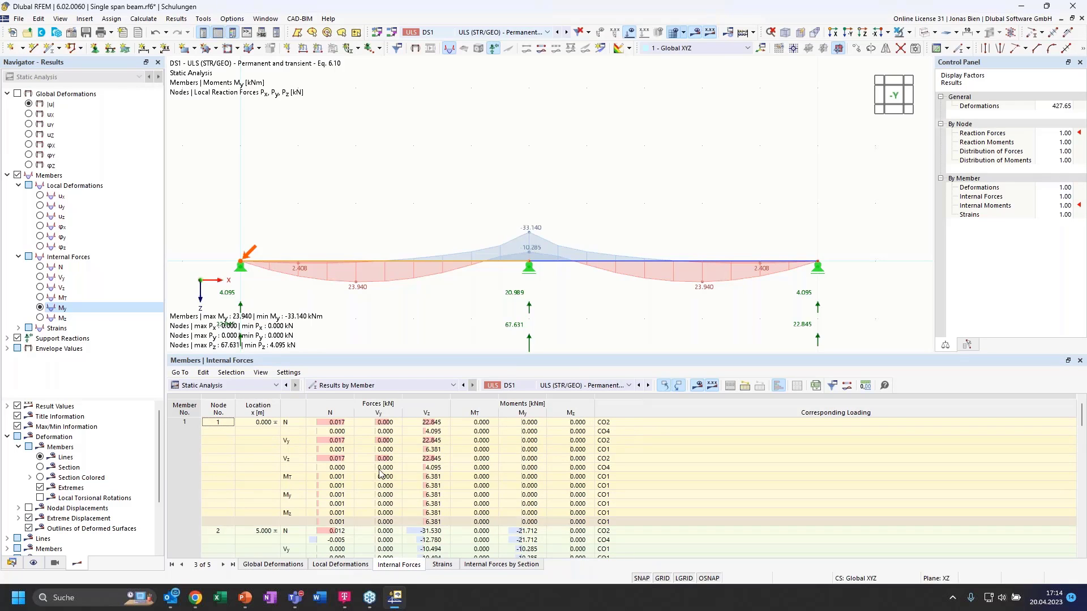
scroll(376, 464, "down", 2)
scroll(375, 463, "down", 4)
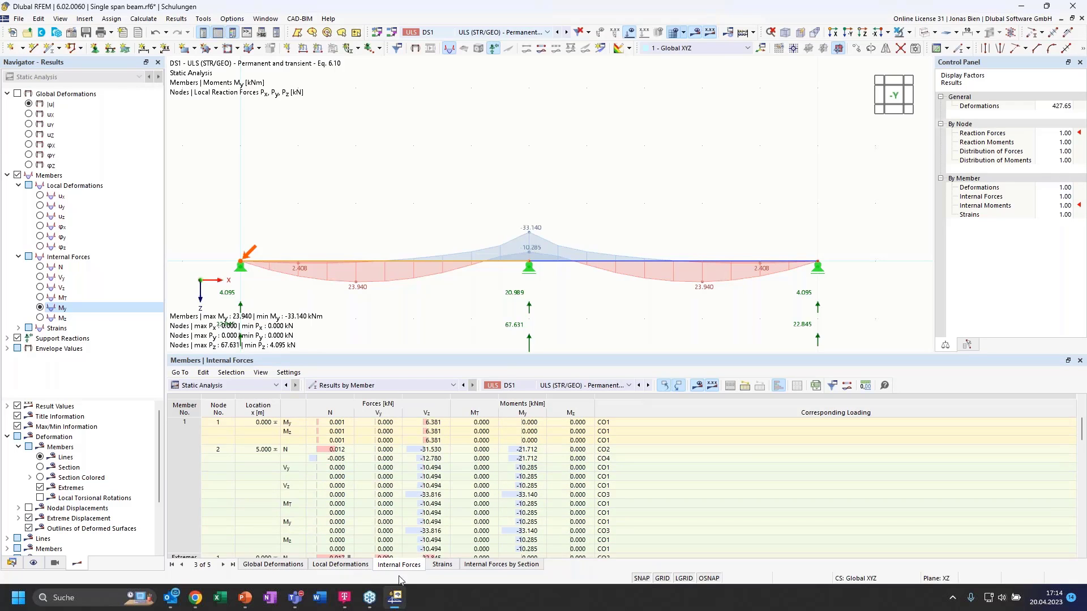
scroll(390, 509, "down", 2)
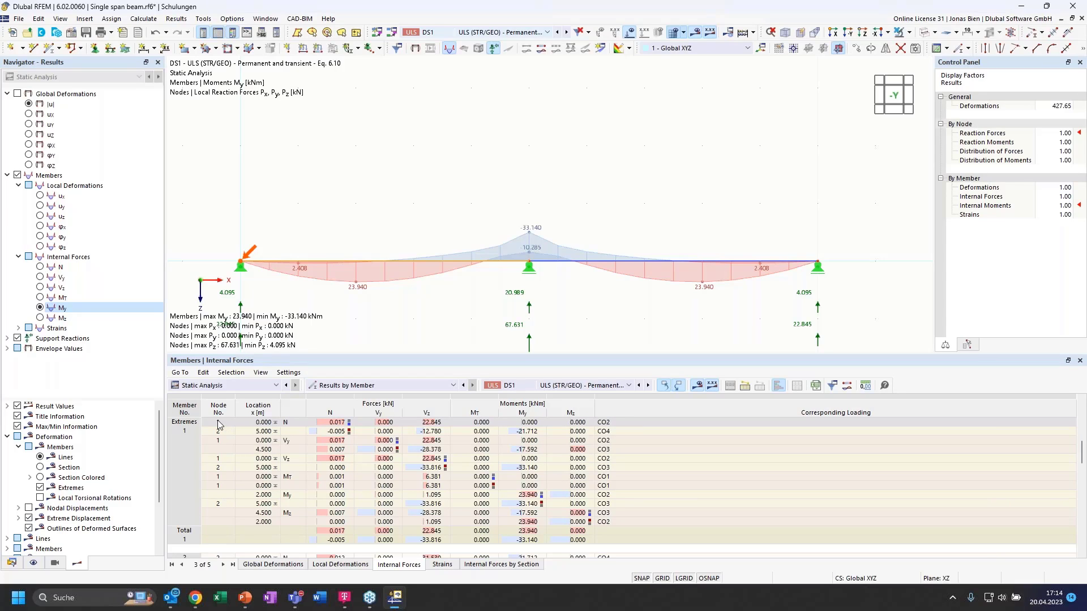
left_click(179, 425)
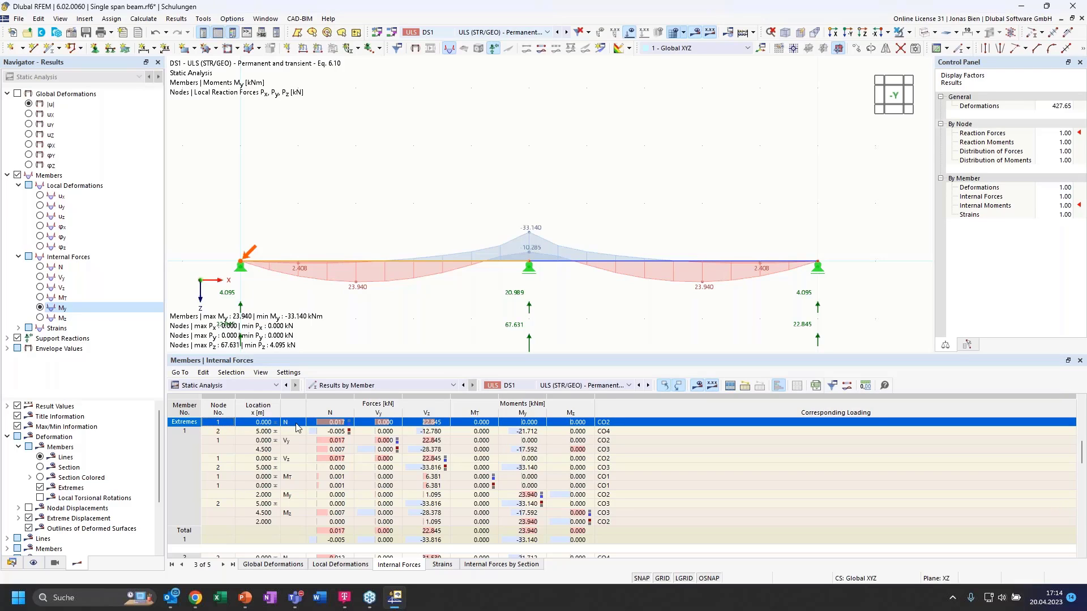
left_click(346, 426)
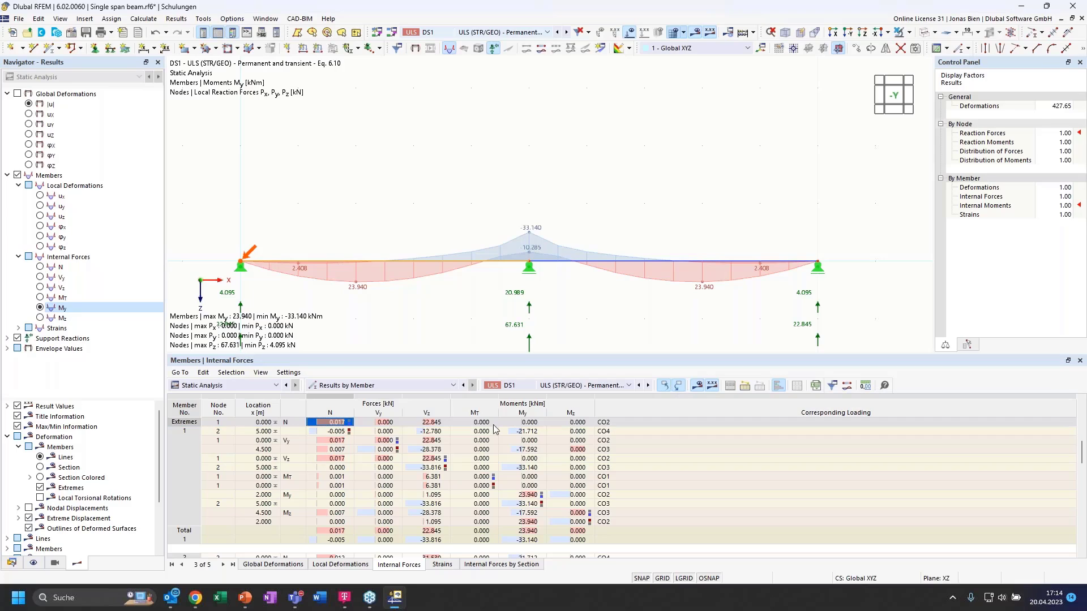
left_click(225, 431)
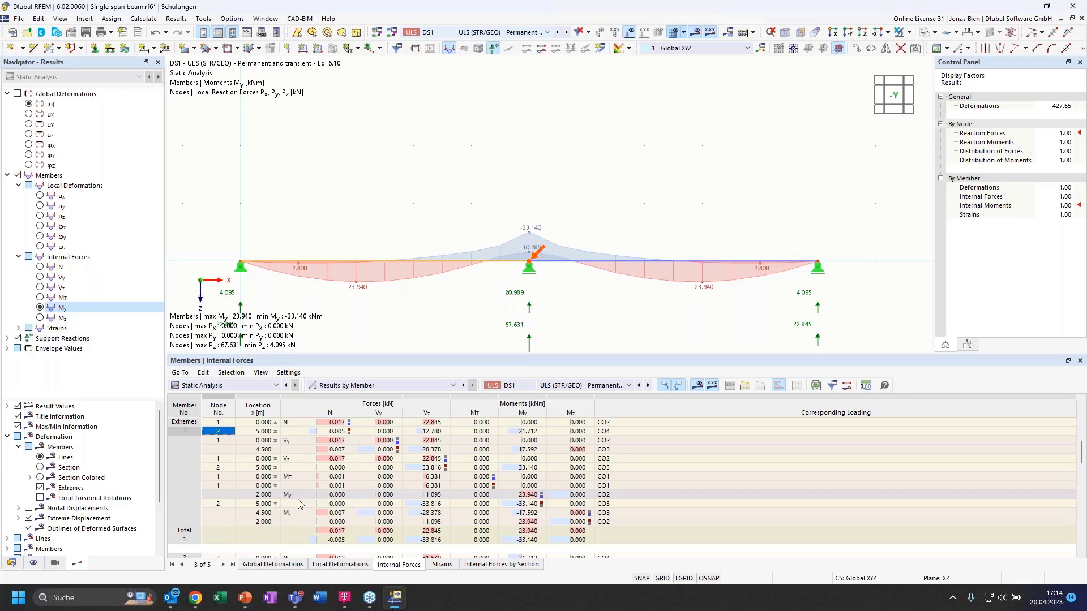
- Check the maximum and minimum My moments of member 1, their locations and the load combinations that govern them
left_click(222, 495)
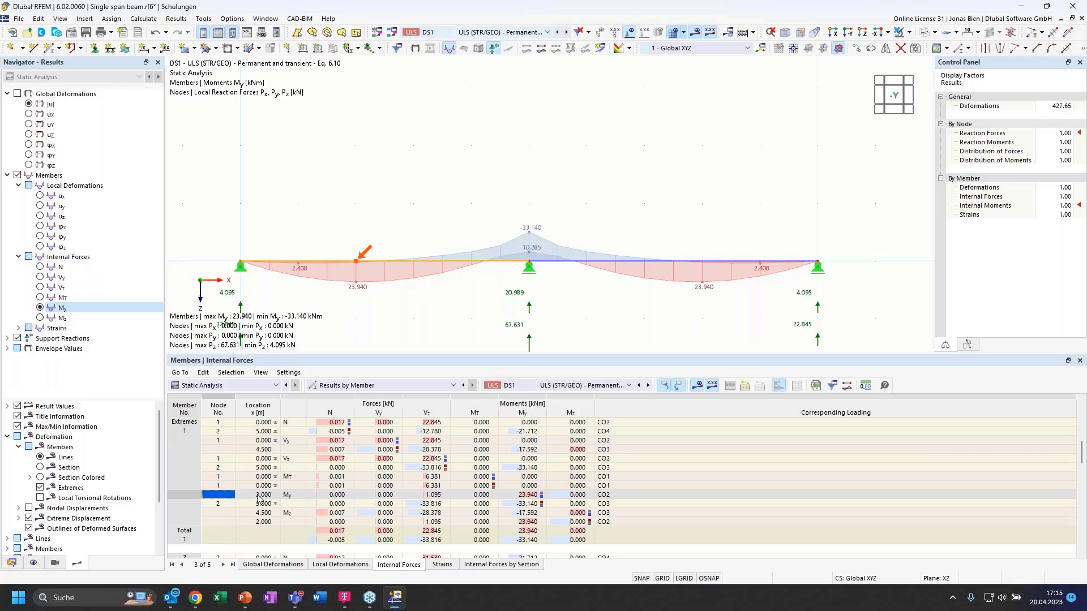
left_click(524, 496)
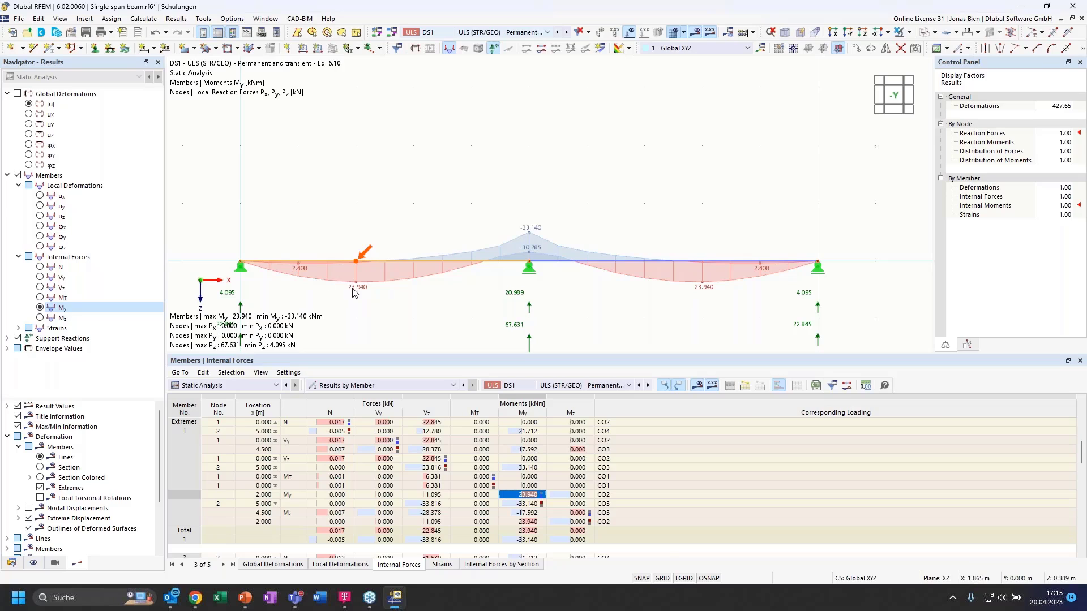
left_click(616, 494)
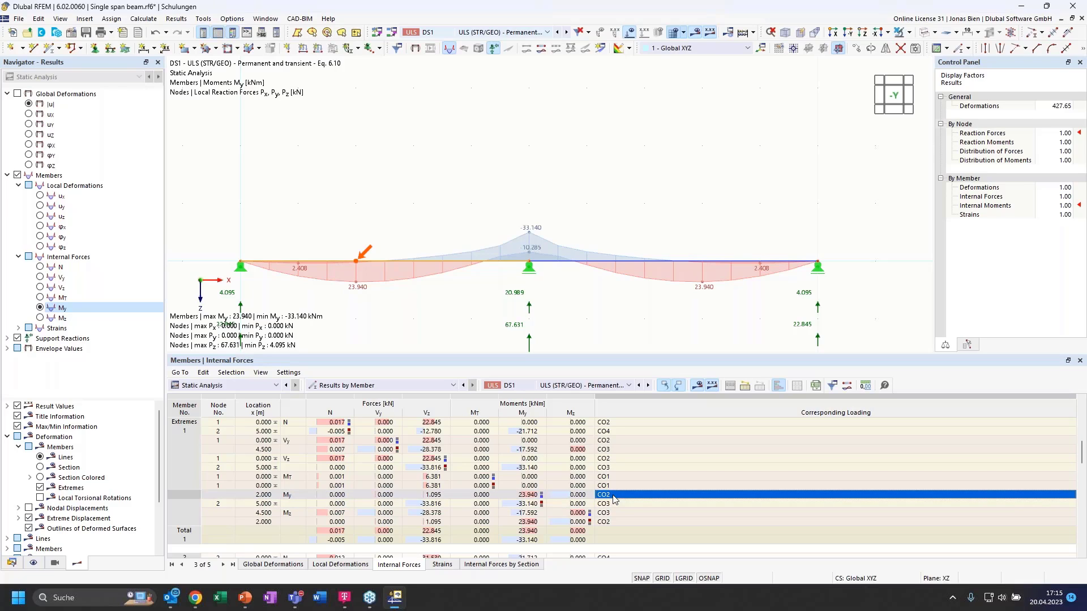
left_click(527, 497)
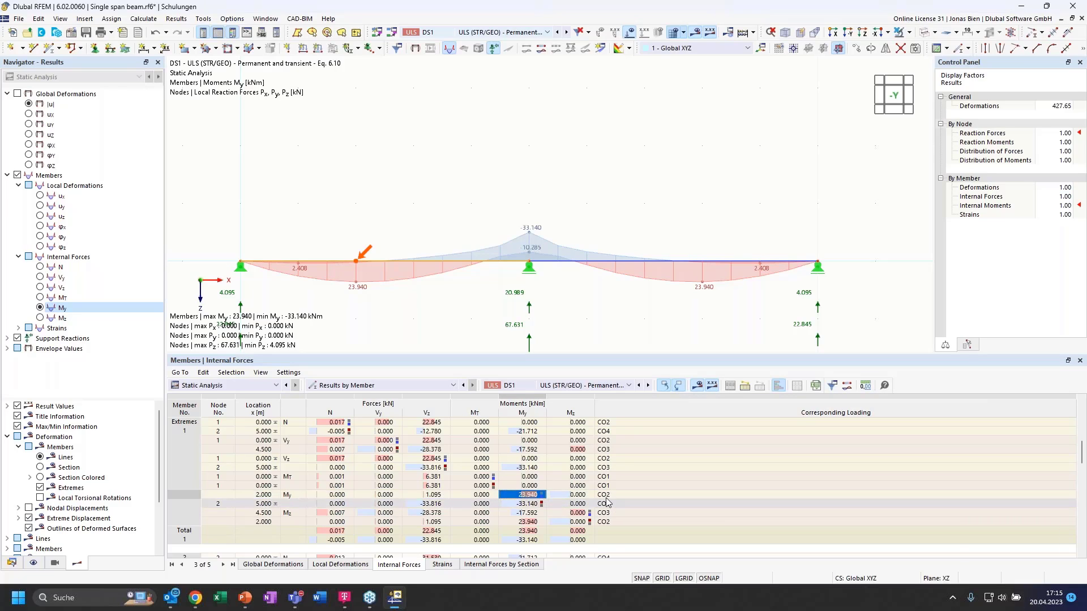
left_click(605, 496)
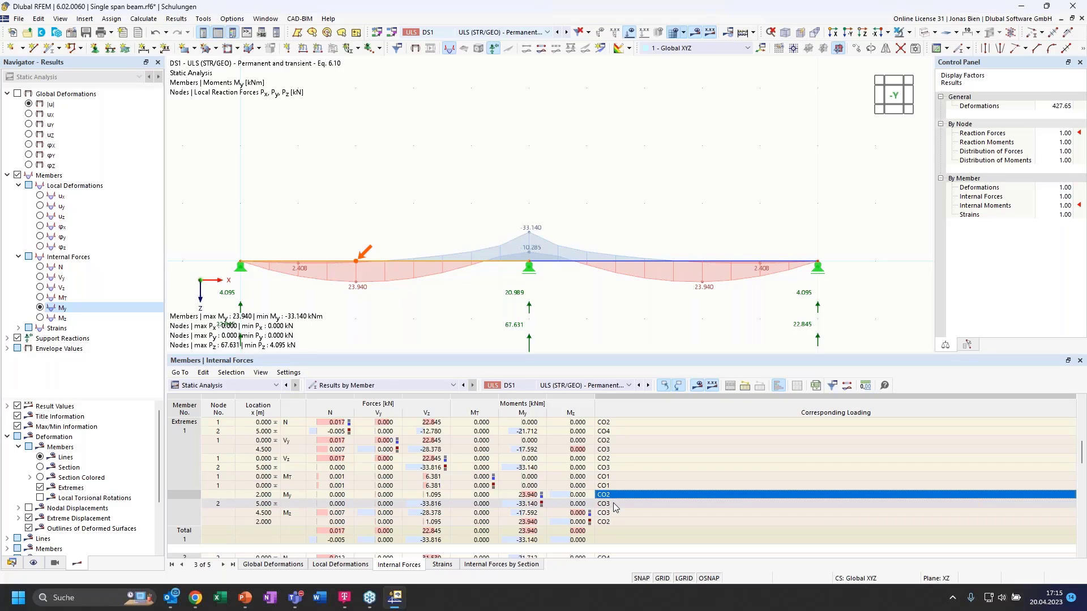
left_click(527, 505)
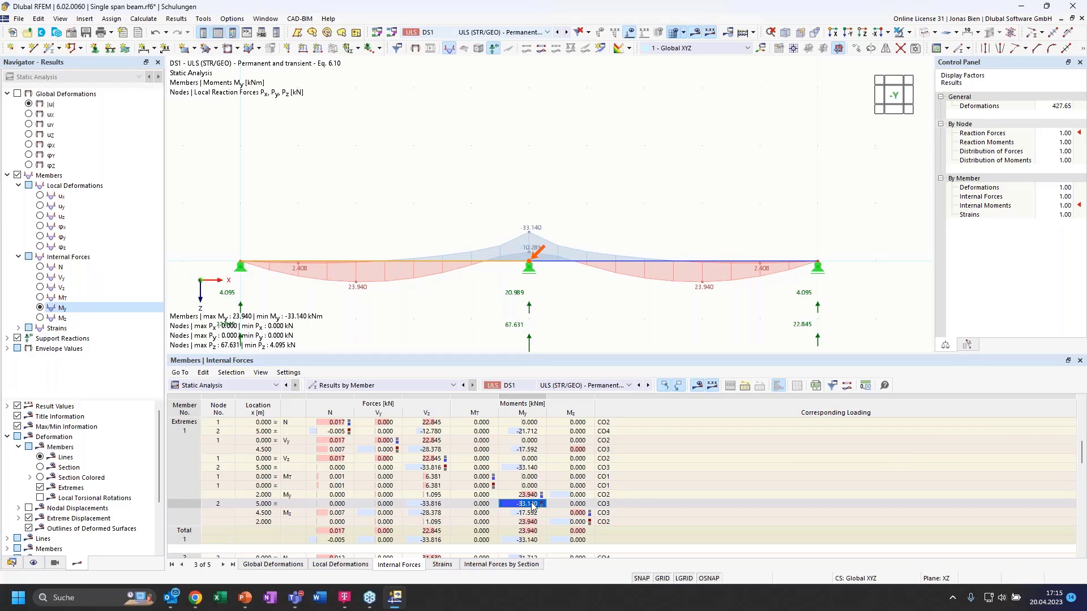
left_click(630, 503)
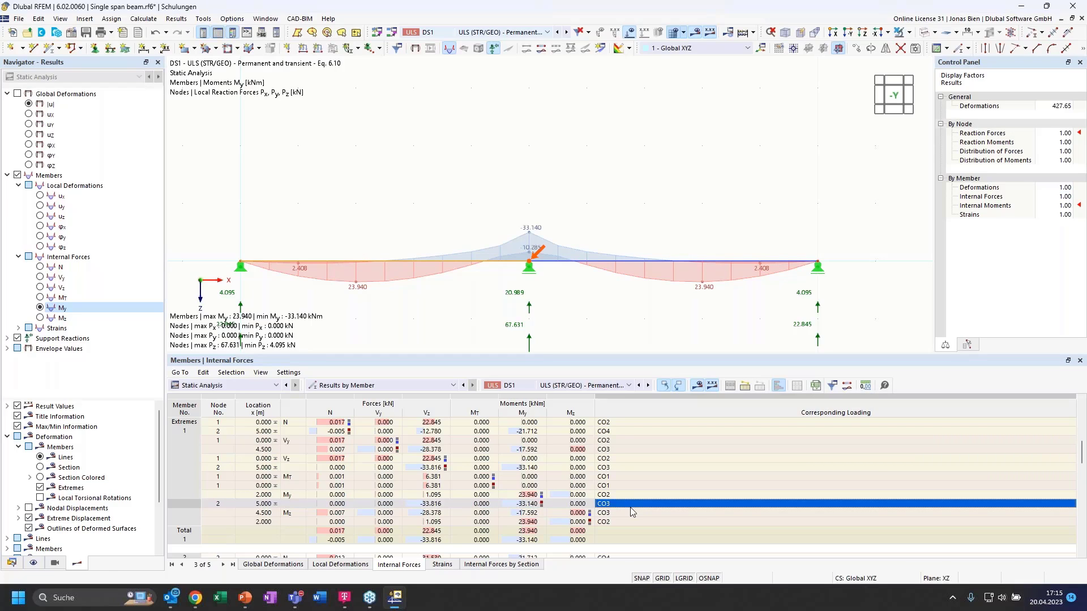
- Check which load cases the ULS load combinations CO1 to CO4 of DS1 combine, keeping DS1 active
left_click(495, 32)
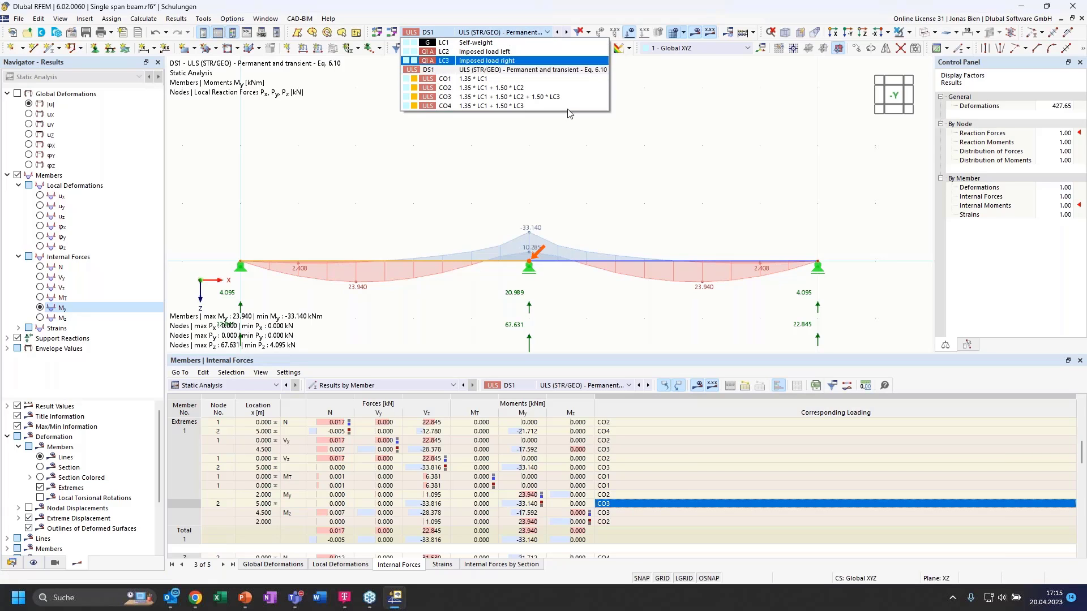
left_click(657, 191)
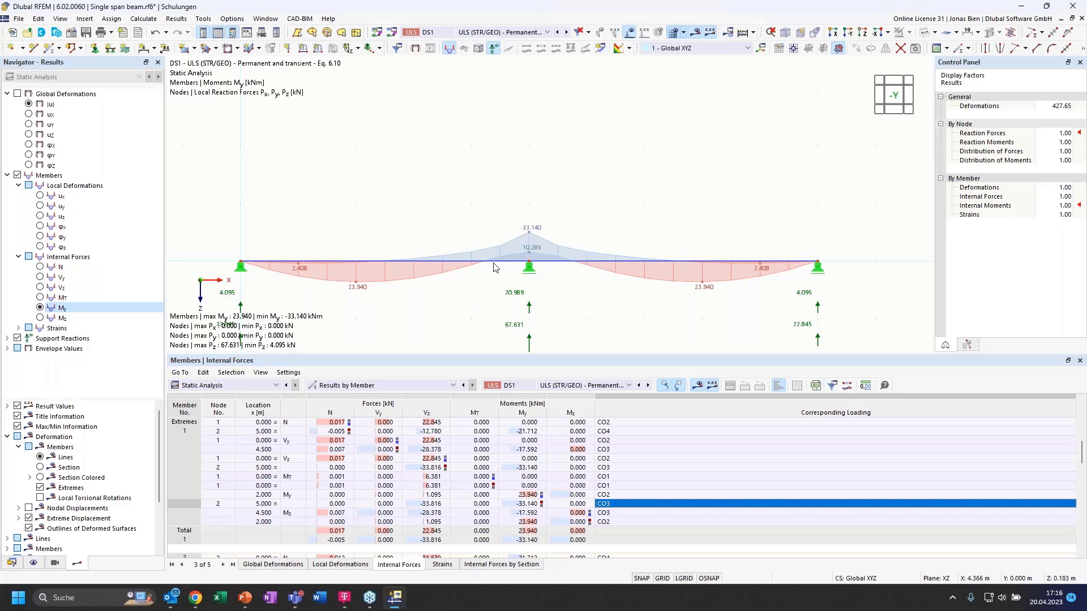
- Bring up the model data and display the two-span beam as a solid model in a slightly rotated view
left_click(12, 563)
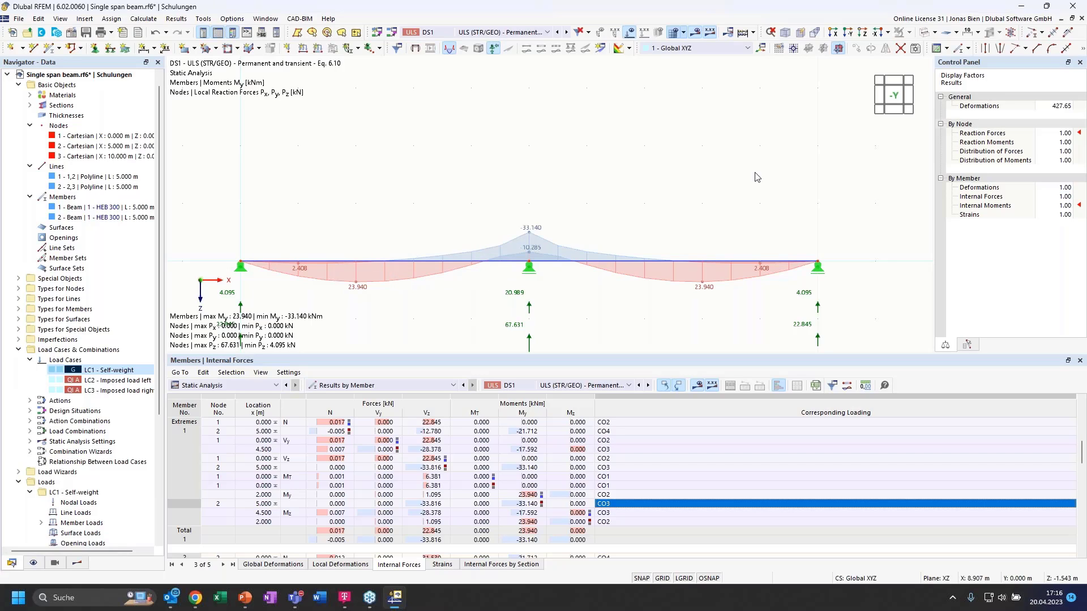
left_click(934, 32)
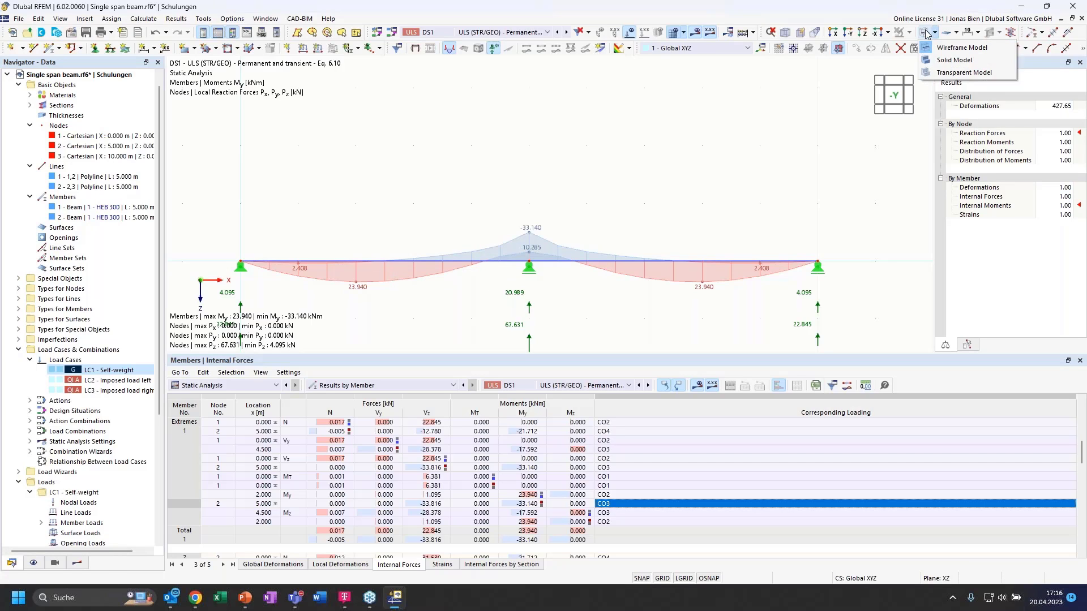
left_click(956, 55)
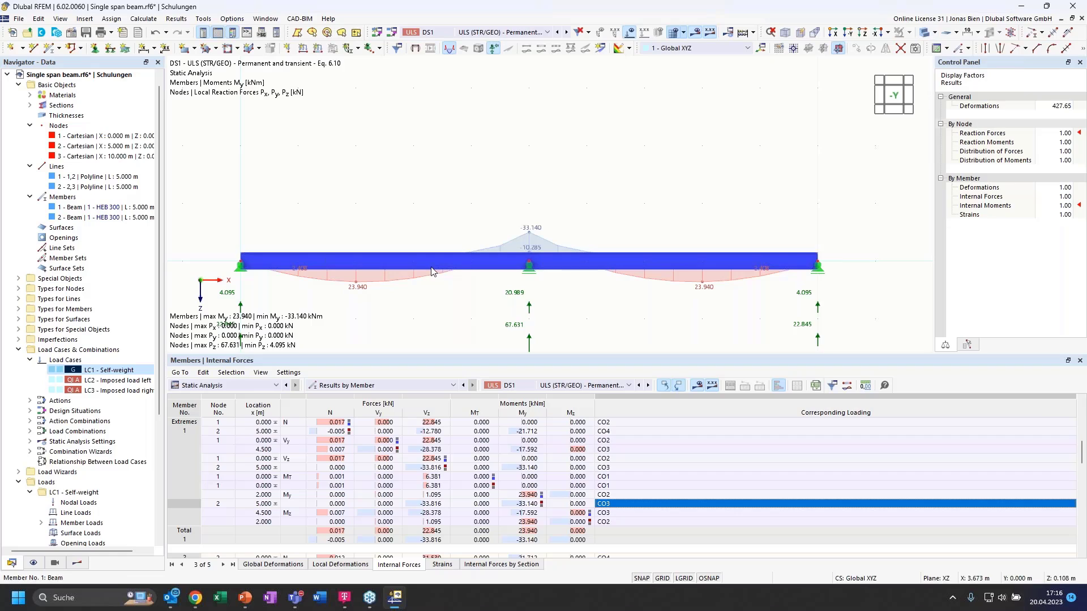
middle_click_drag(478, 209, 502, 259, "ctrl")
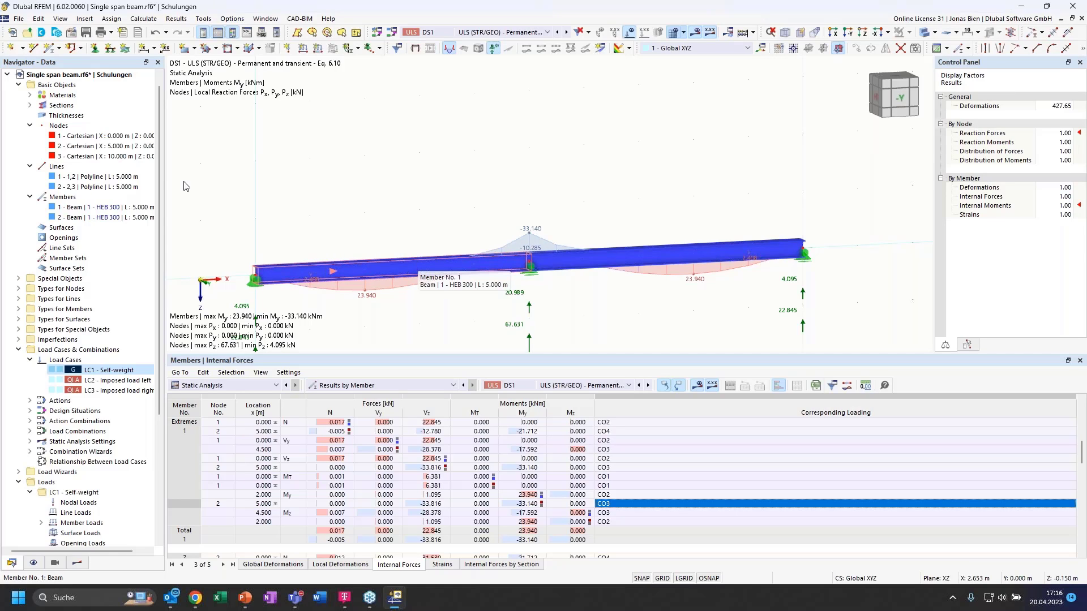
- Deactivate the shear stiffness in the properties of the HEB 300 section
double_click(46, 108)
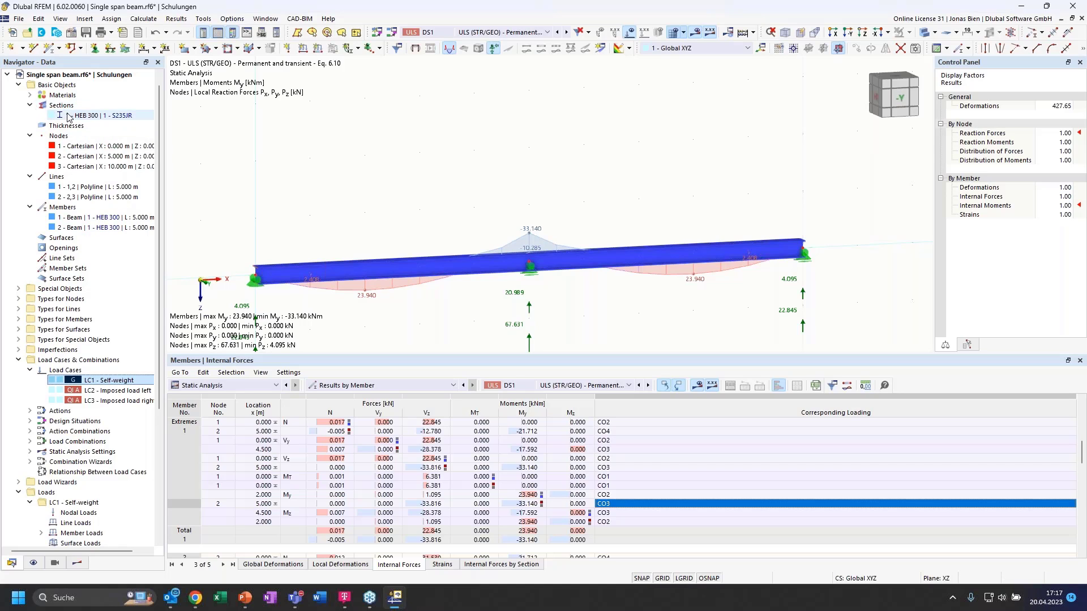
left_click(71, 116)
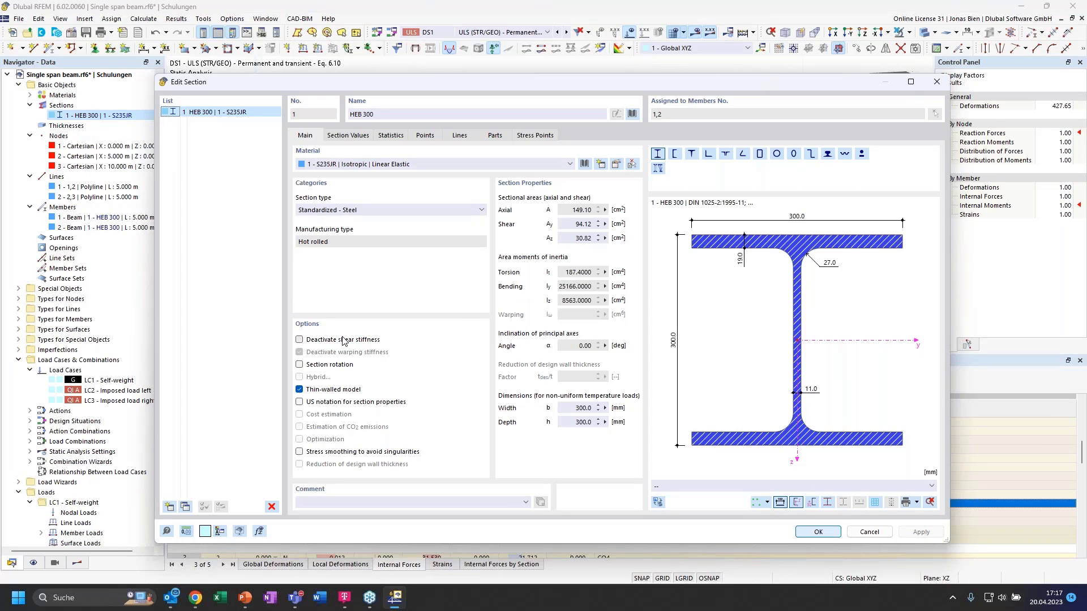
left_click(300, 340)
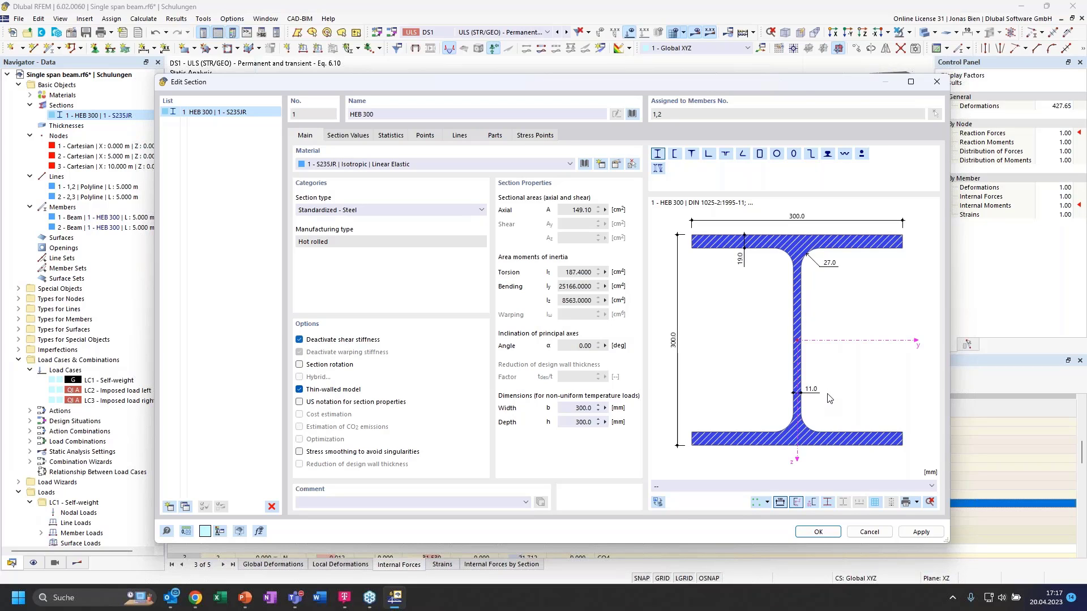
left_click(818, 532)
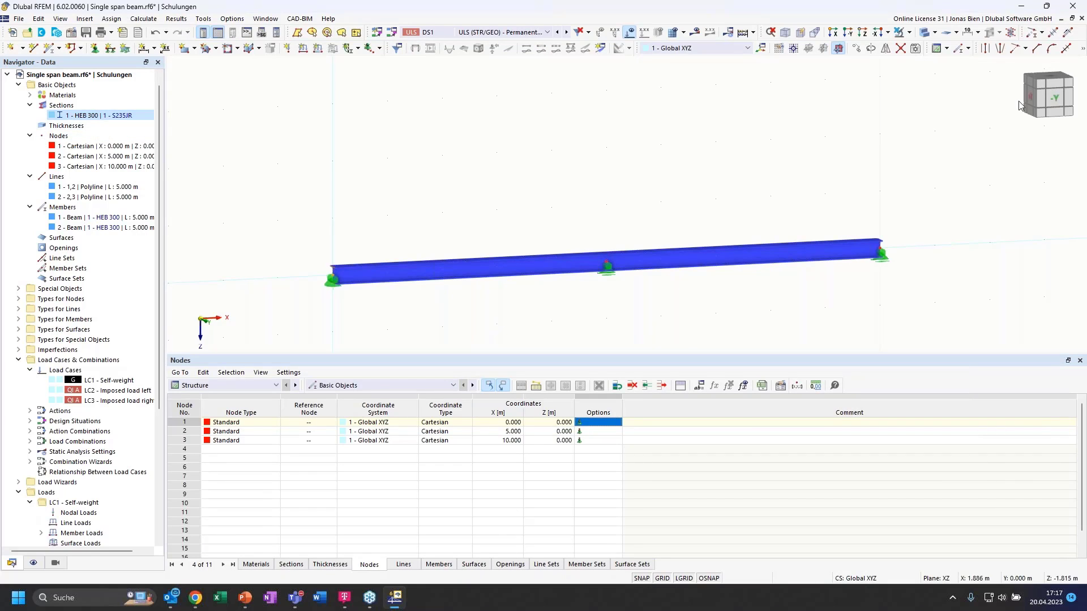
- Reactivate the shear stiffness of the HEB 300 section
double_click(92, 116)
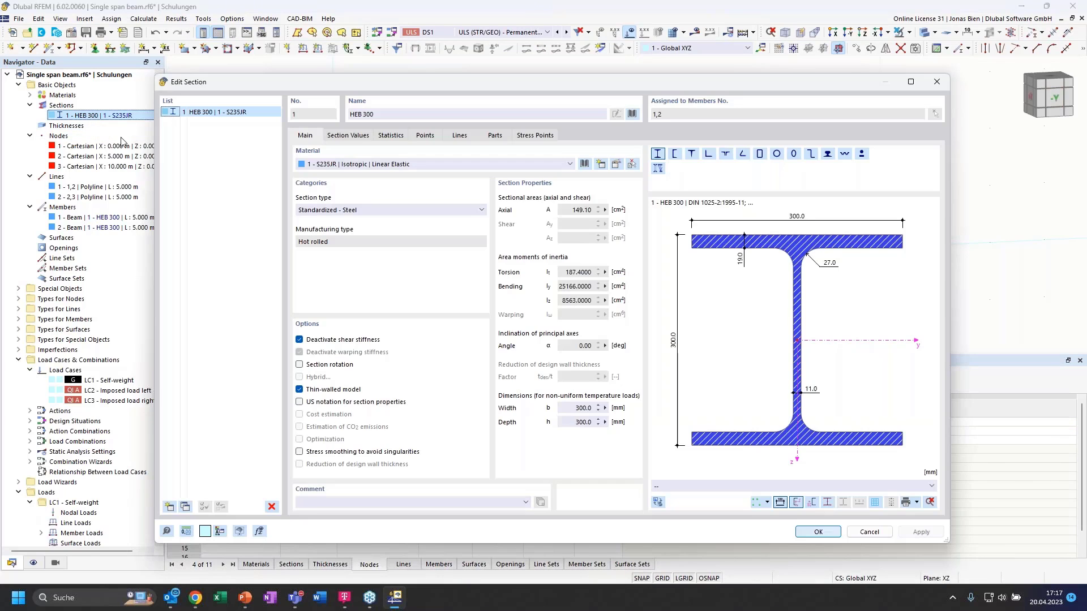
left_click(300, 340)
left_click(817, 530)
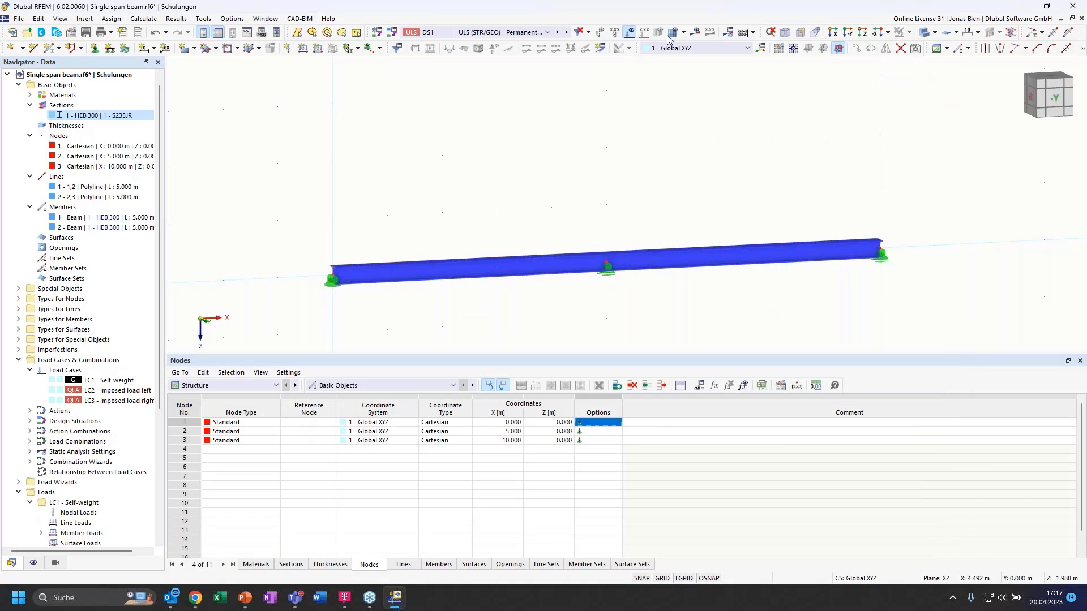
- Recalculate design situation DS1 and display the global displacements uZ instead of the member moments
left_click(540, 33)
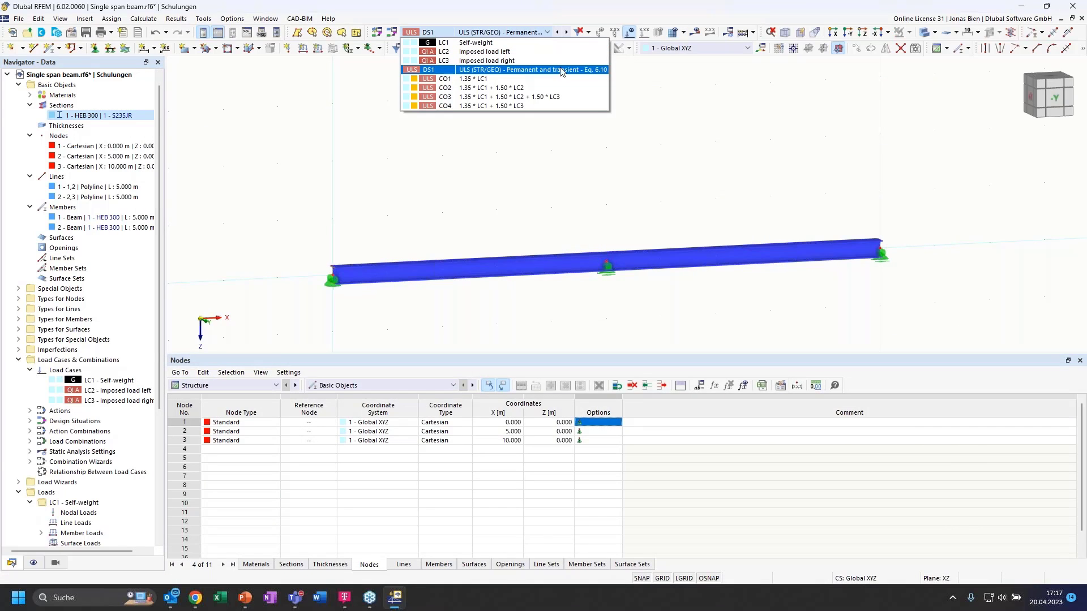
left_click(538, 70)
left_click(700, 38)
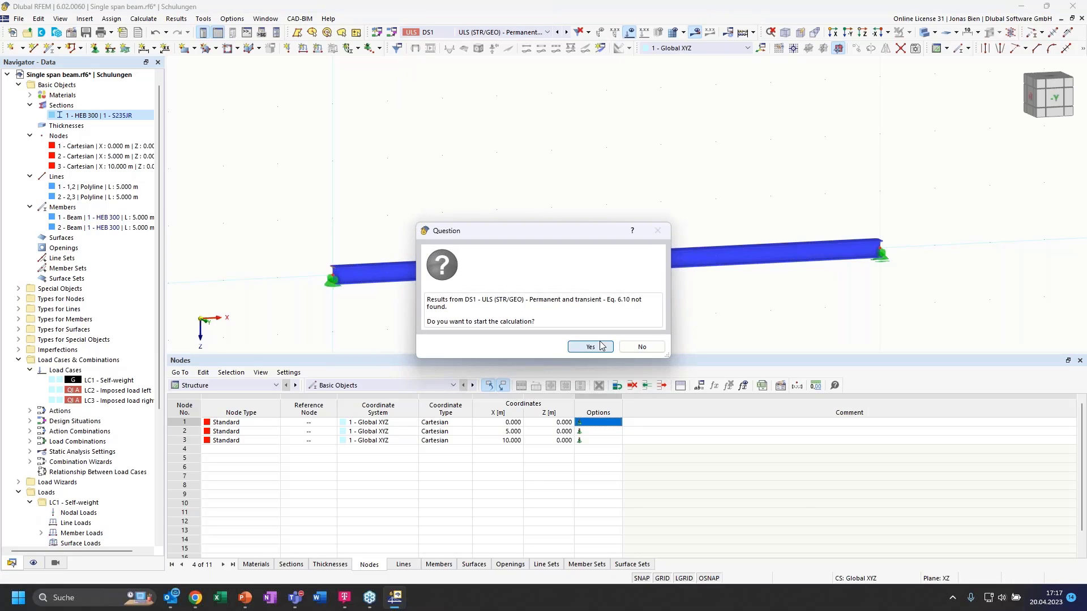
left_click(589, 345)
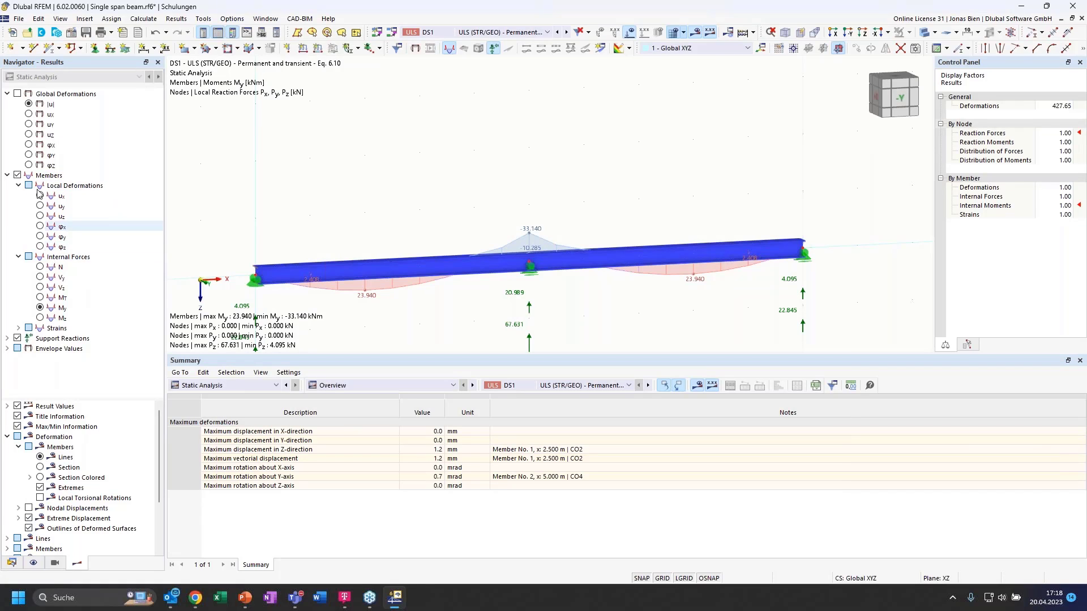
left_click(29, 135)
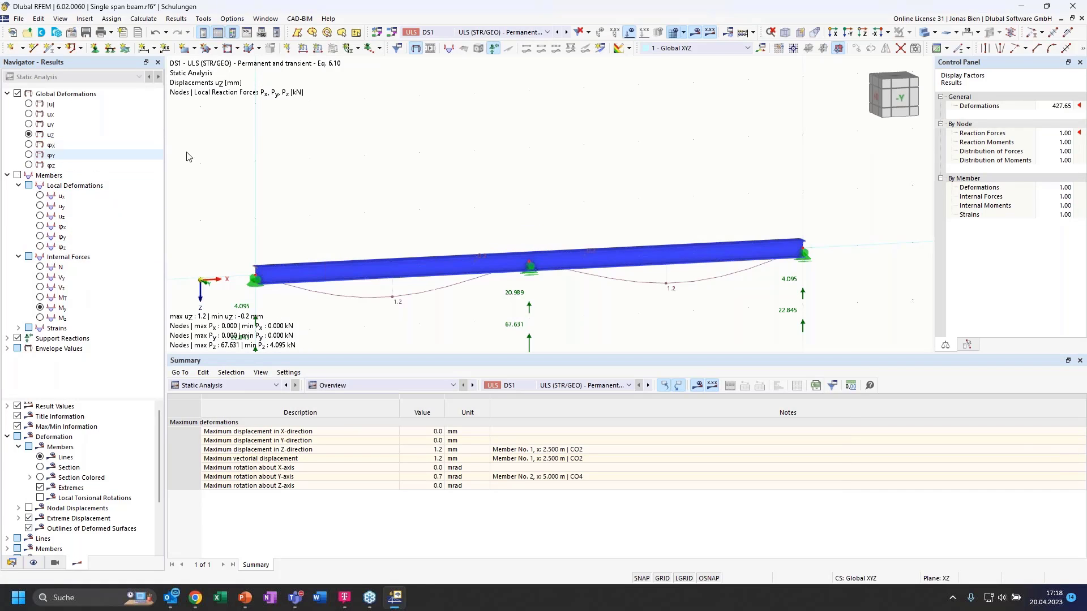
mouse_move(480, 296)
middle_mouse_down("ctrl")
mouse_move(469, 296)
mouse_move(486, 304)
middle_mouse_up("ctrl")
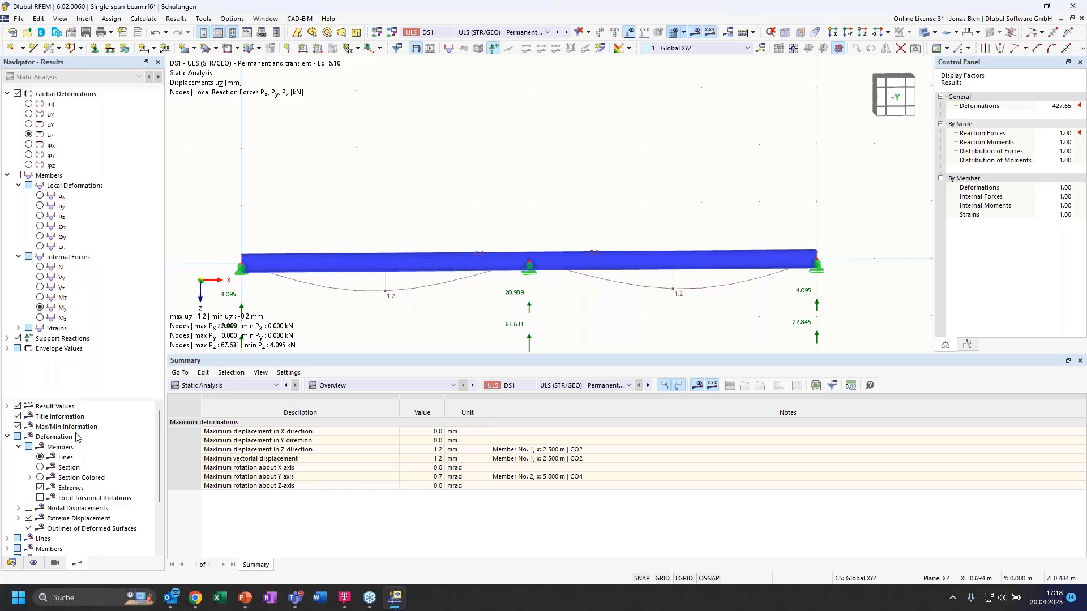
- Deactivate the shear stiffness of the HEB 300 section and recalculate DS1 to compare the uZ displacements
left_click(14, 562)
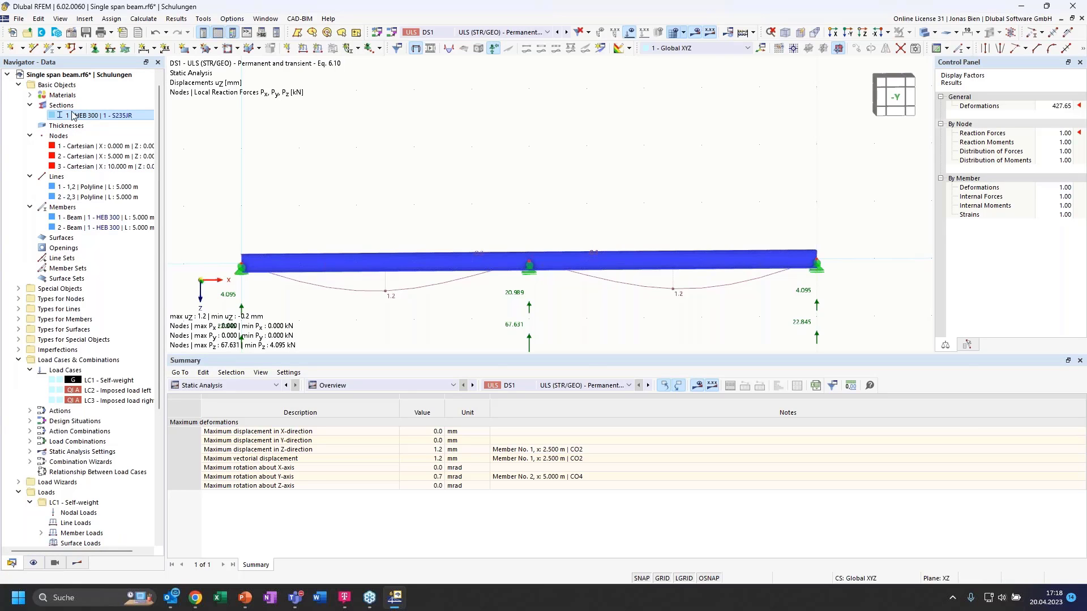
double_click(74, 115)
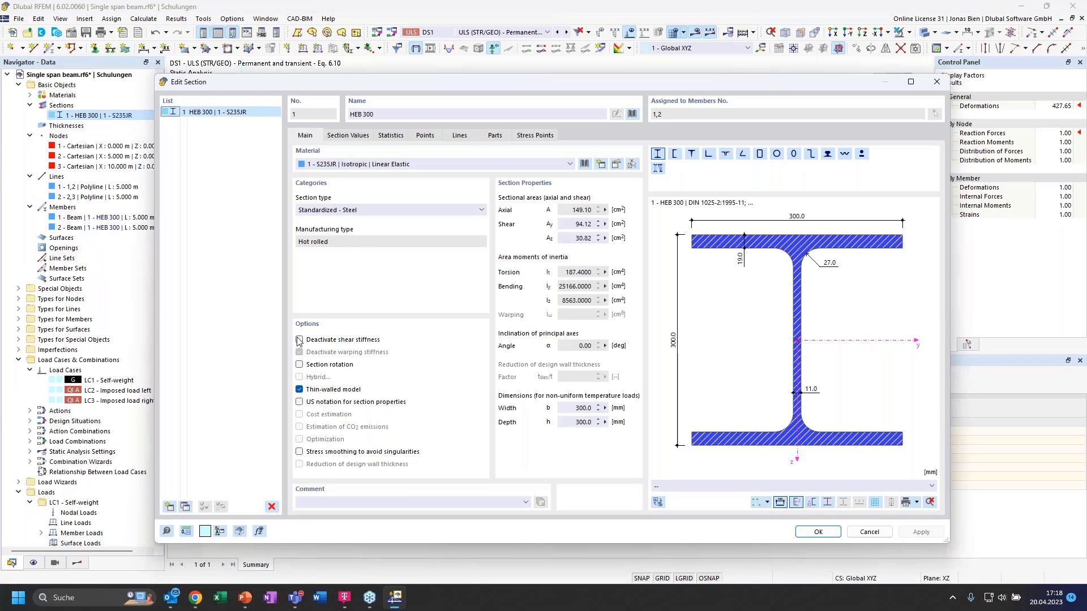
left_click(299, 340)
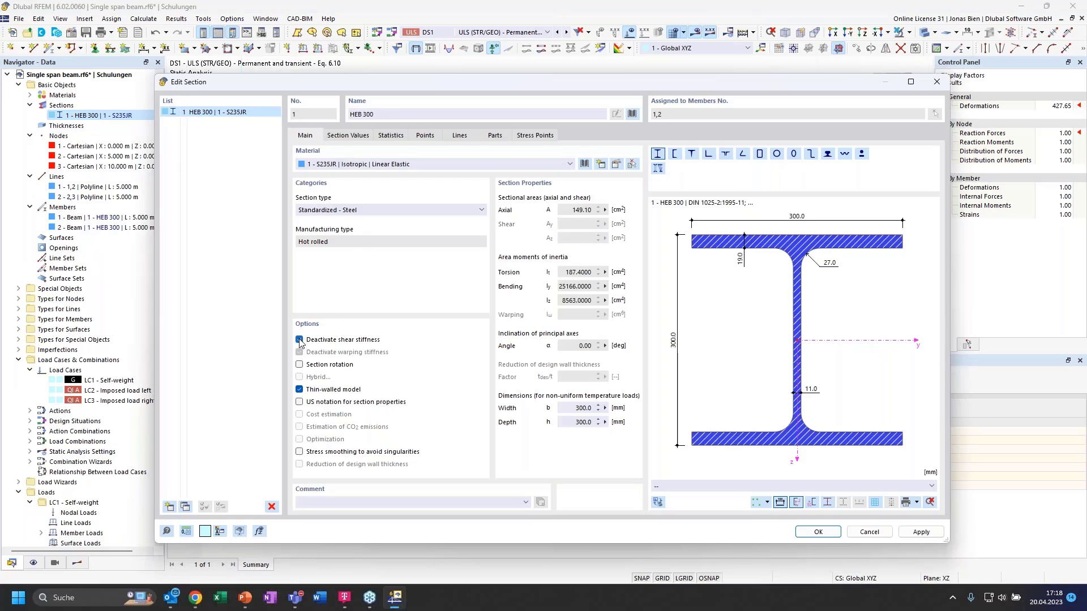
left_click(816, 531)
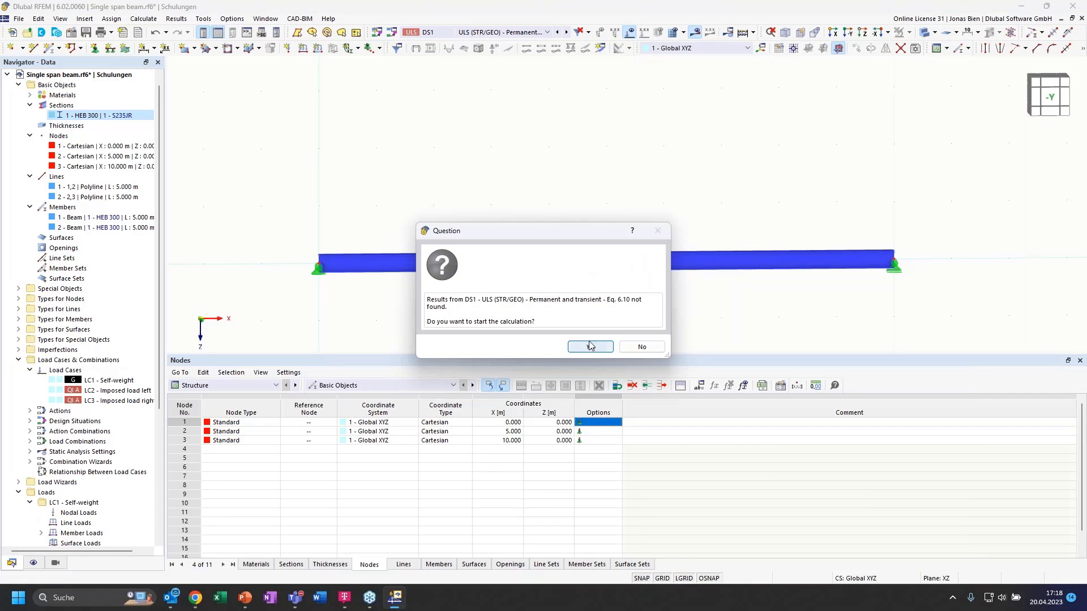
left_click(598, 346)
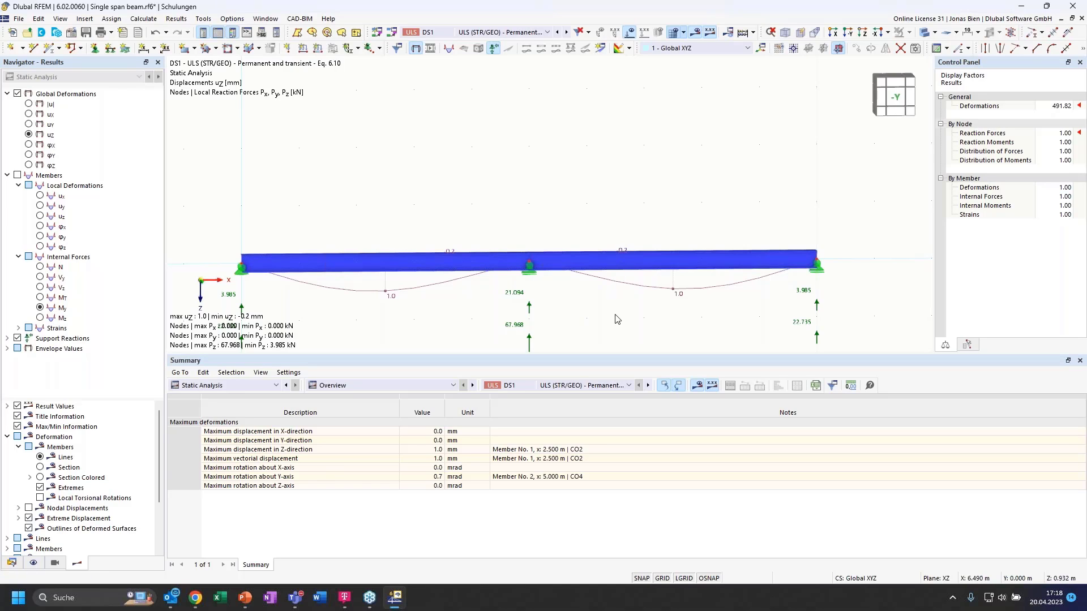
middle_click_drag(616, 319, 587, 333, "ctrl")
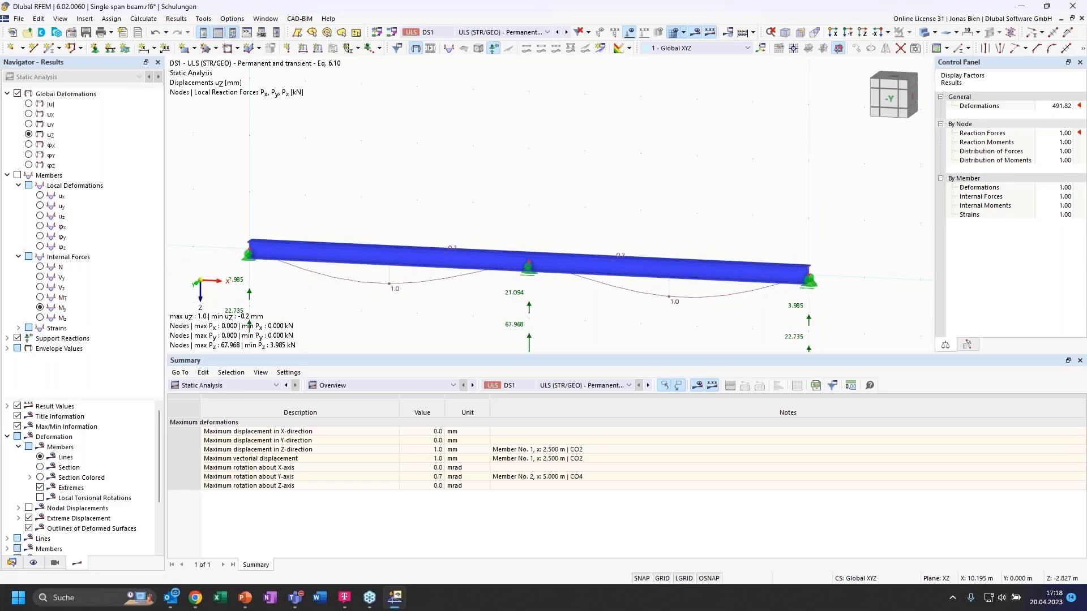
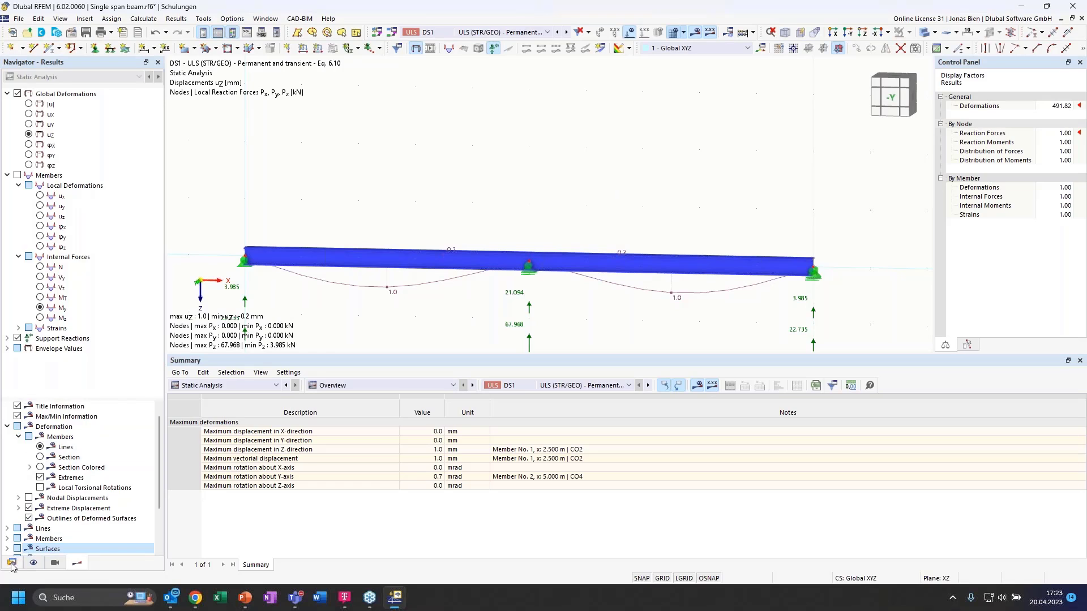
- Delete the load cases LC2 - Imposed load left and LC3 - Imposed load right together
left_click(13, 562)
left_click(110, 391)
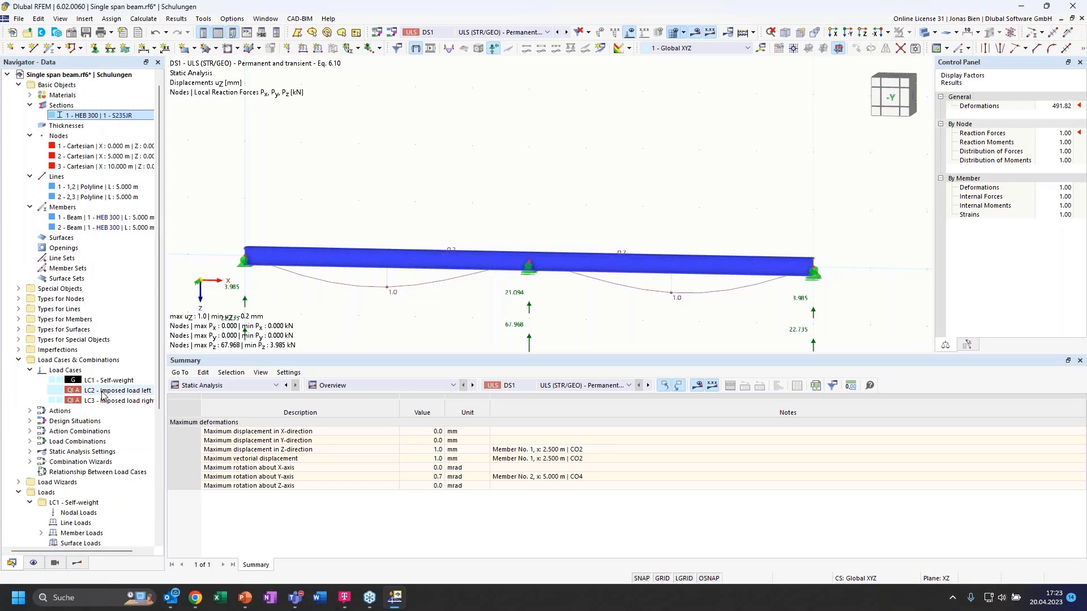
left_click(110, 400, "ctrl")
right_click(111, 394)
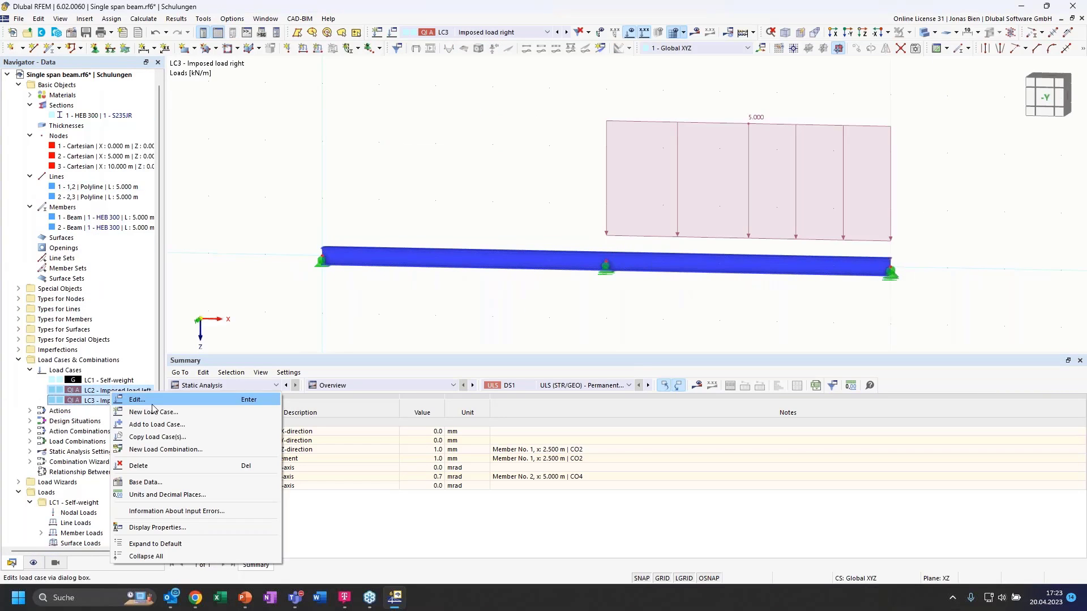
left_click(159, 475)
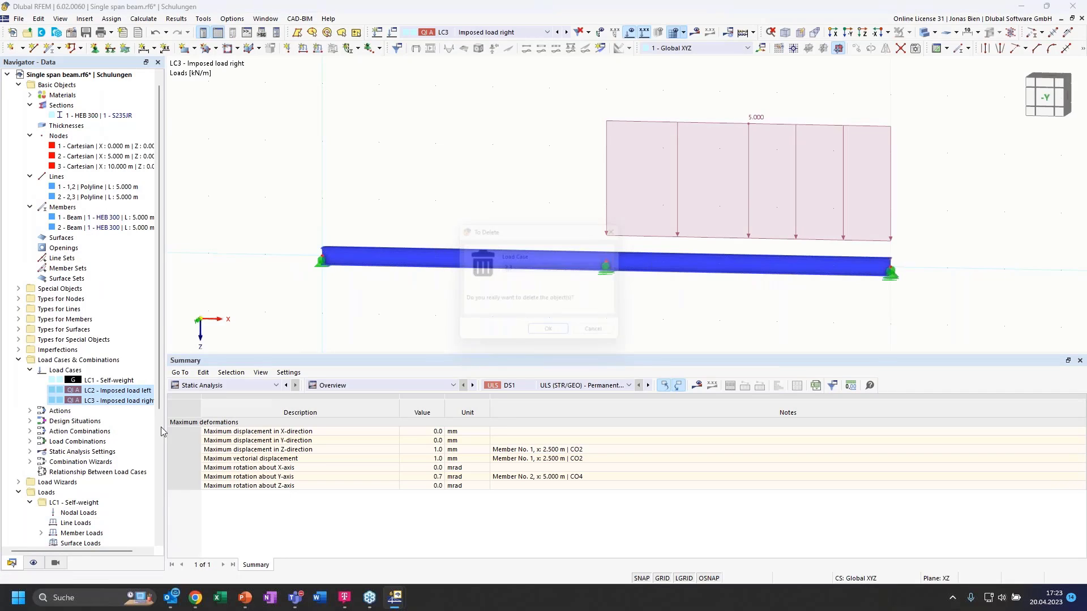
left_click(555, 335)
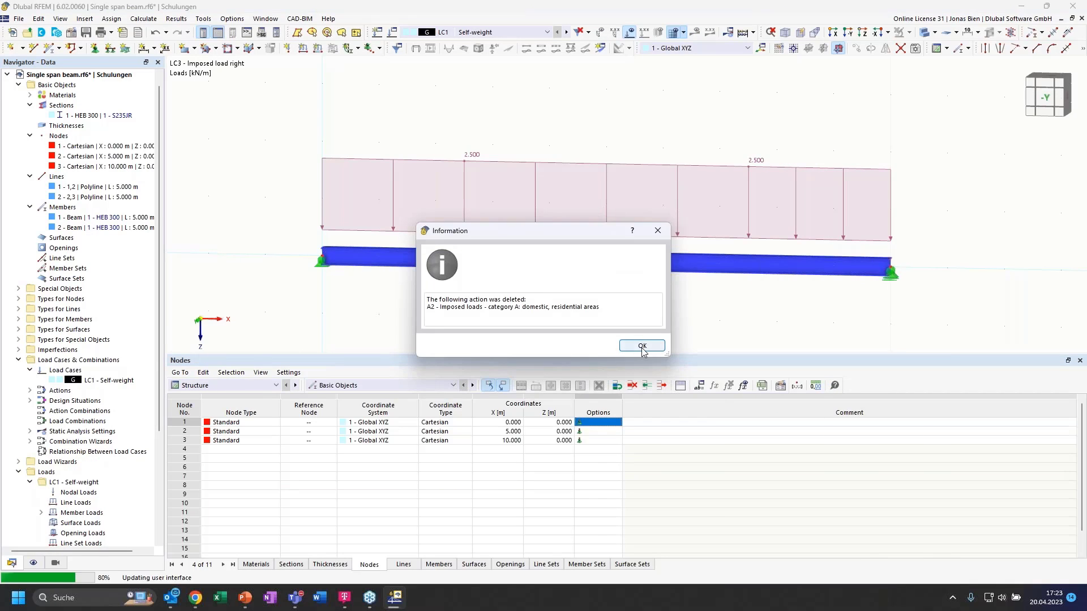
left_click(643, 345)
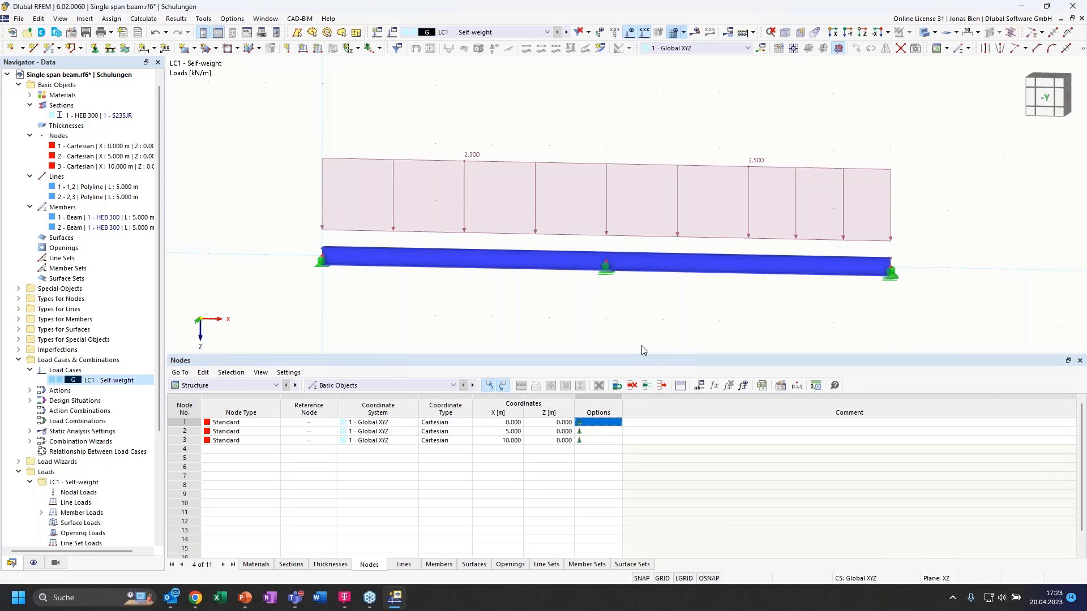
- Divide member 2 of the right span using one intermediate node
left_click(1047, 97)
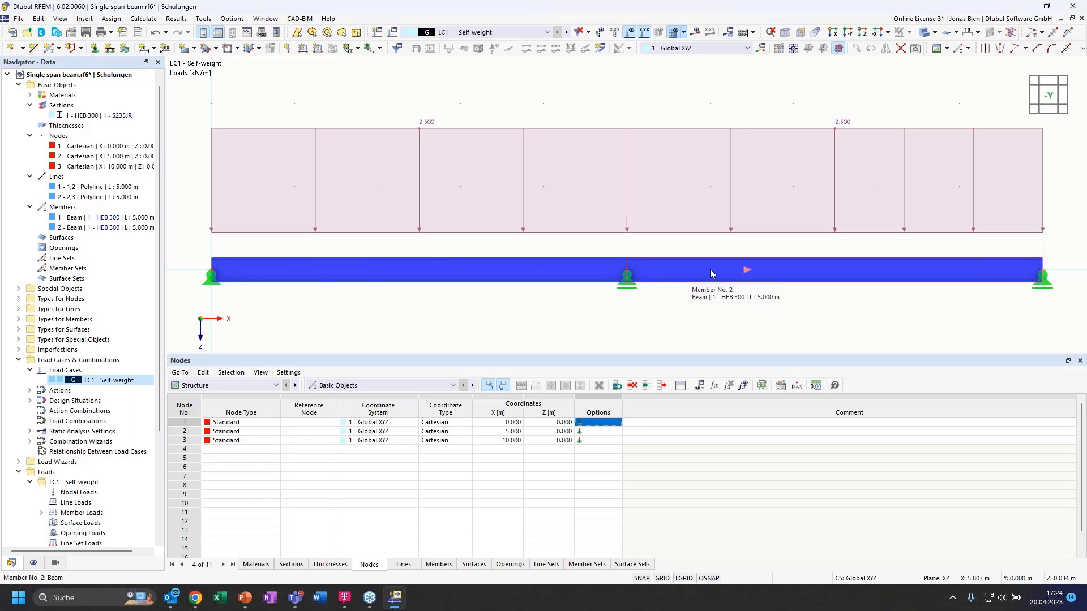
scroll(393, 294, "down", 1)
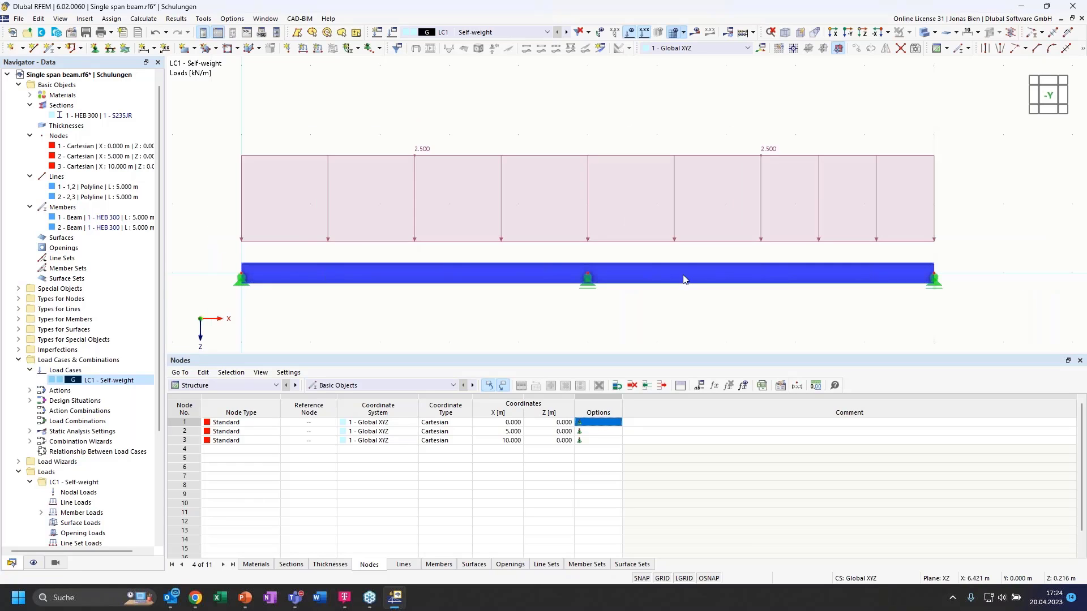
scroll(683, 277, "up", 1)
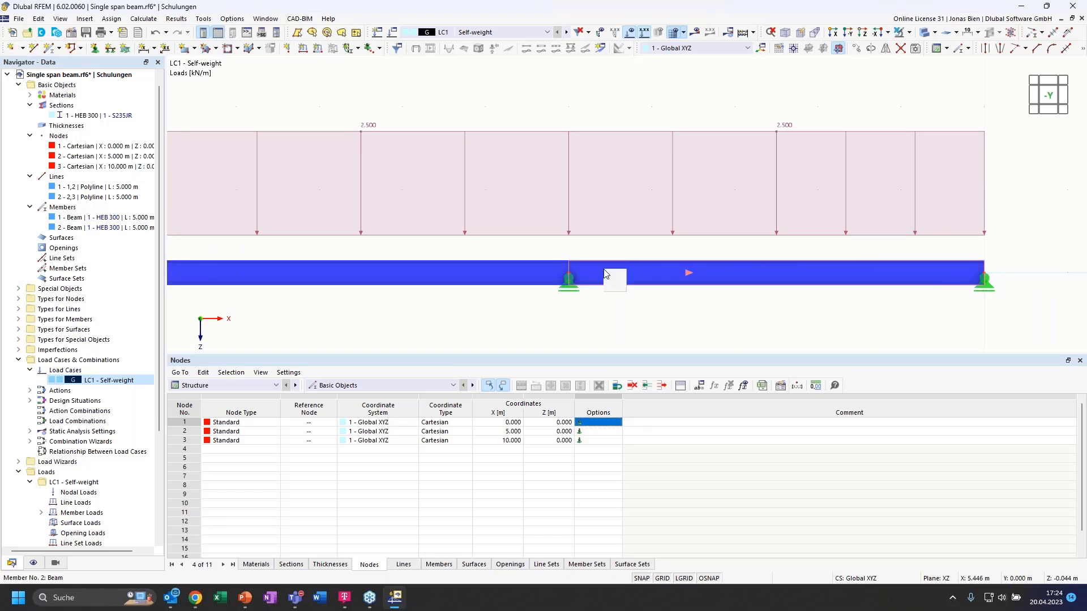
right_click(603, 269)
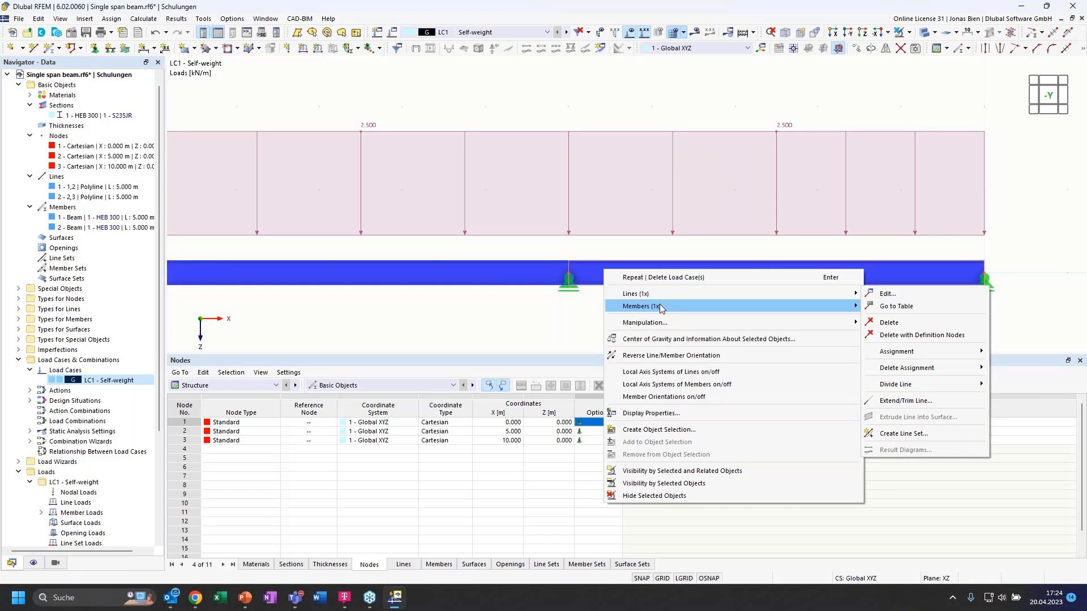
mouse_move(661, 309)
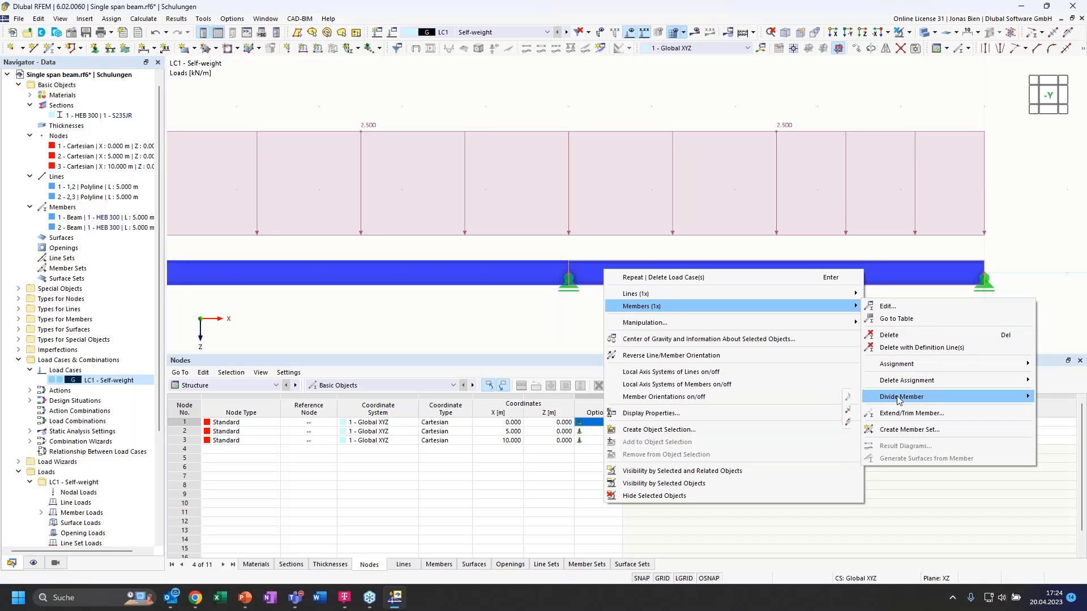
mouse_move(900, 400)
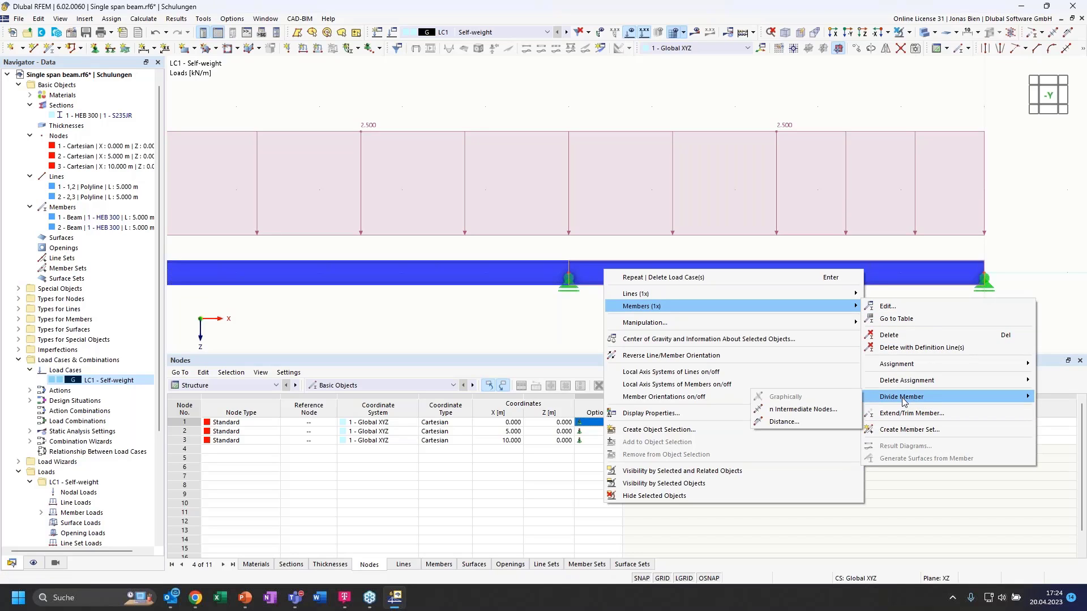
left_click(802, 409)
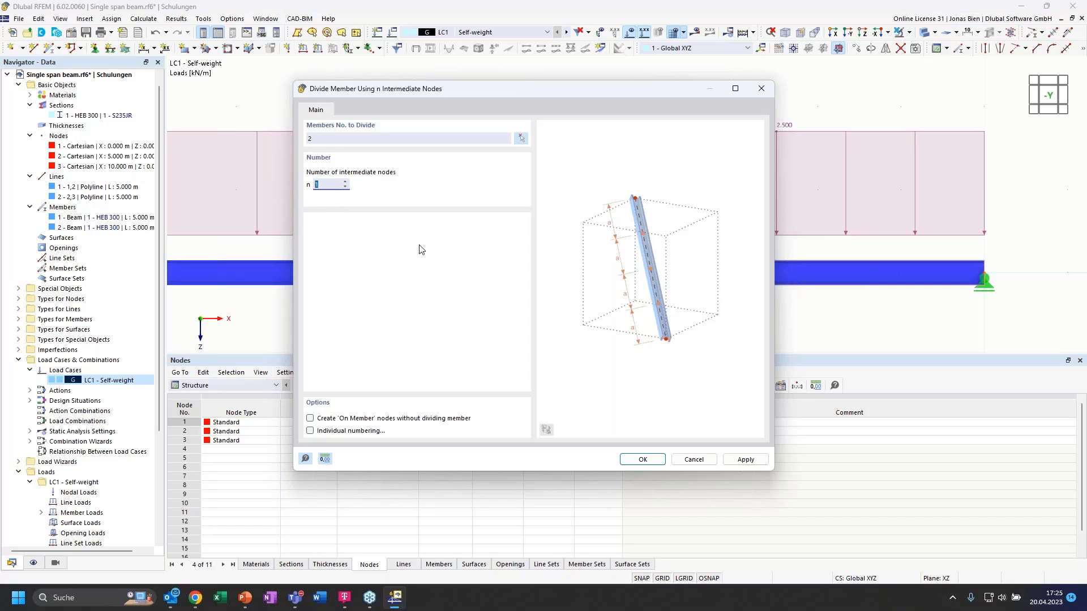
left_click(646, 459)
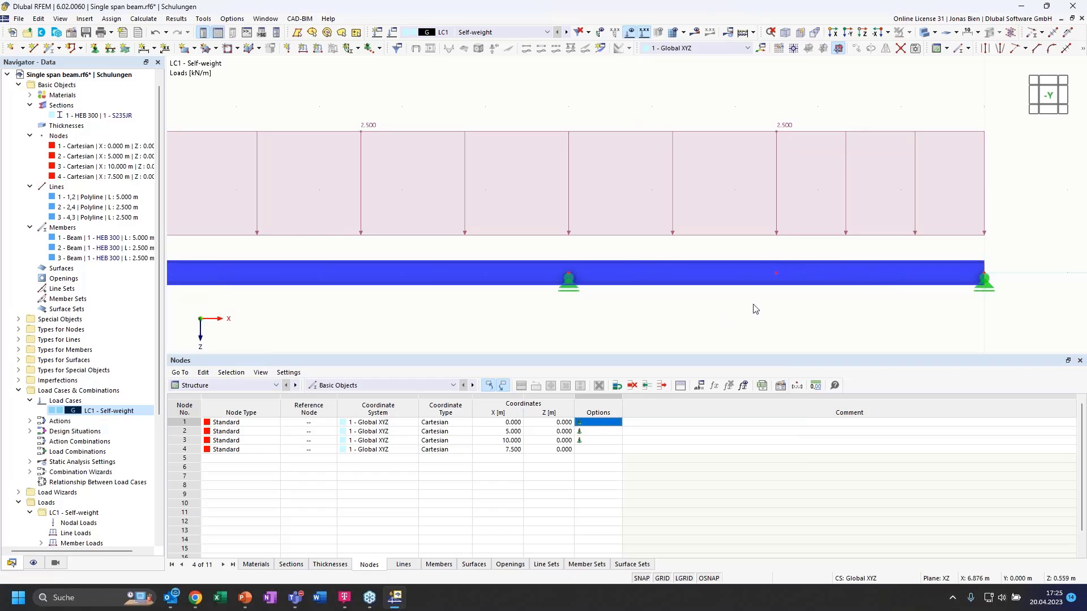
- Open the global parameters of the model and add a parameter named Length
scroll(852, 256, "down", 1)
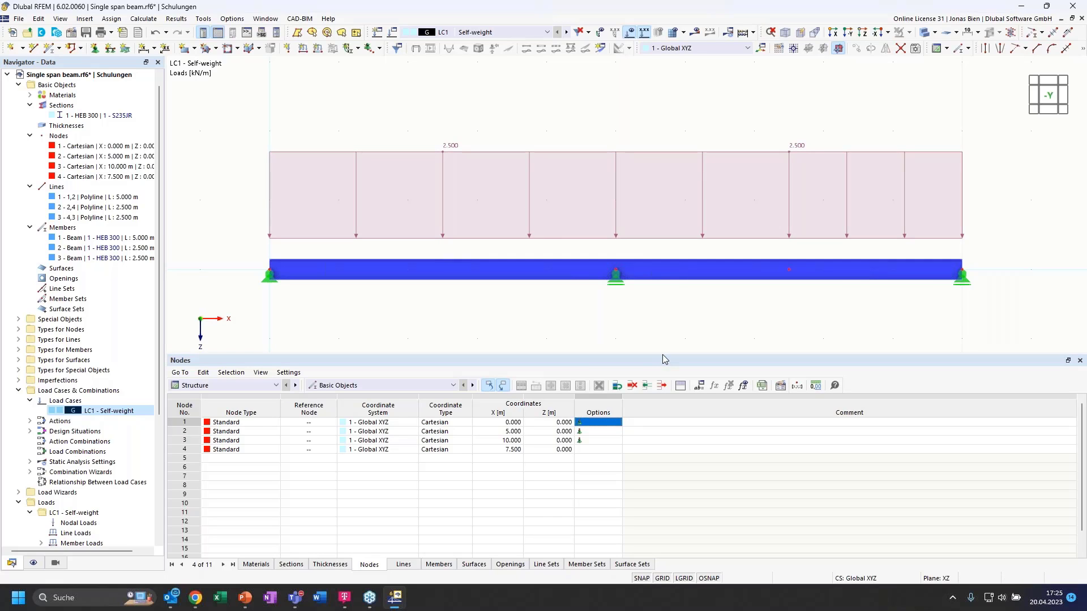
left_click_drag(664, 358, 665, 371)
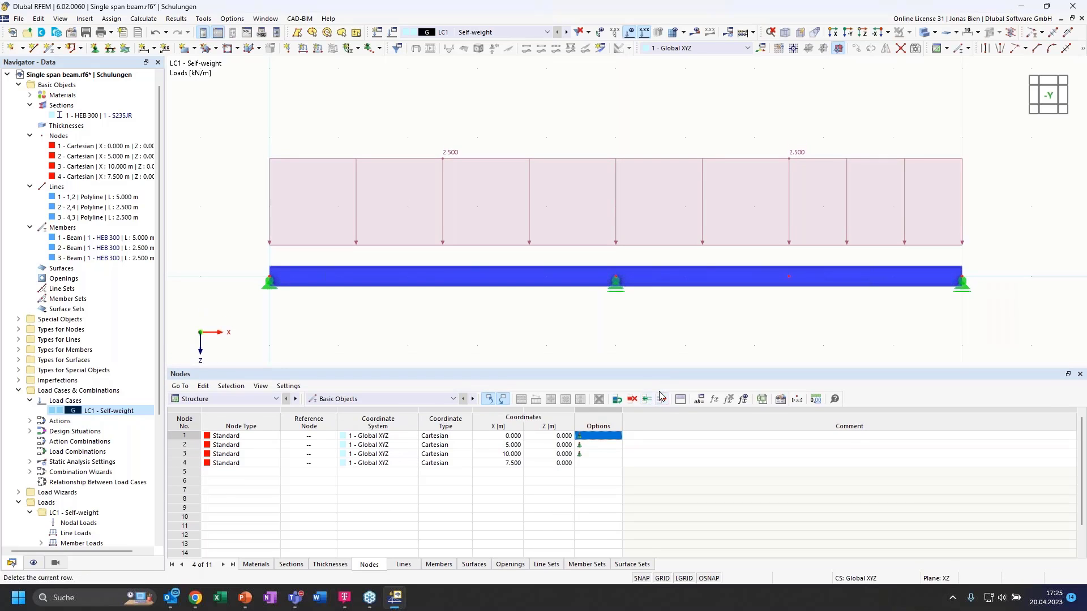
left_click(700, 401)
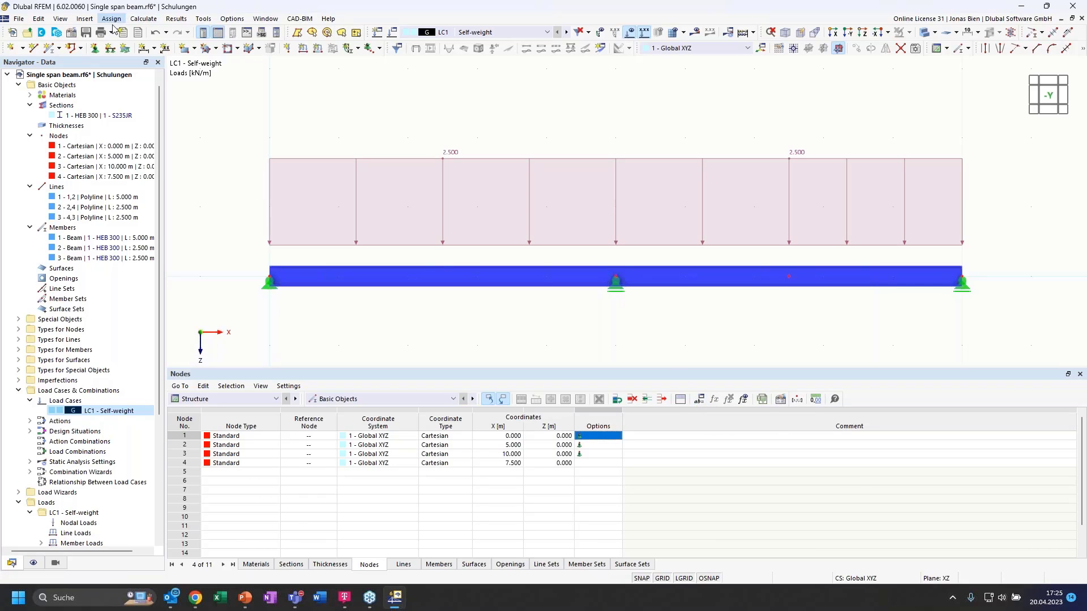
left_click(38, 18)
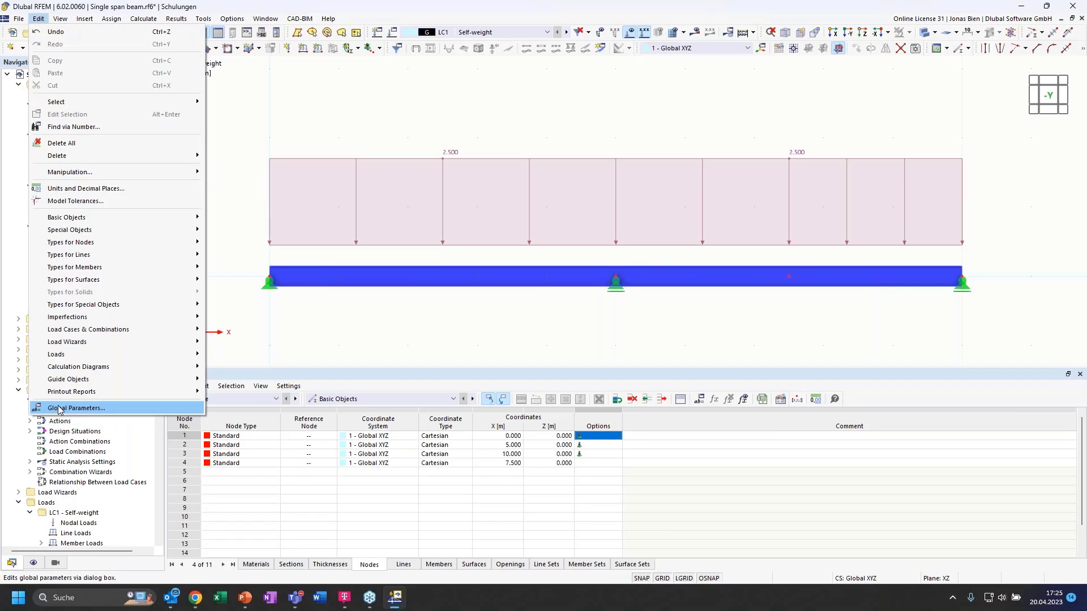
left_click(69, 409)
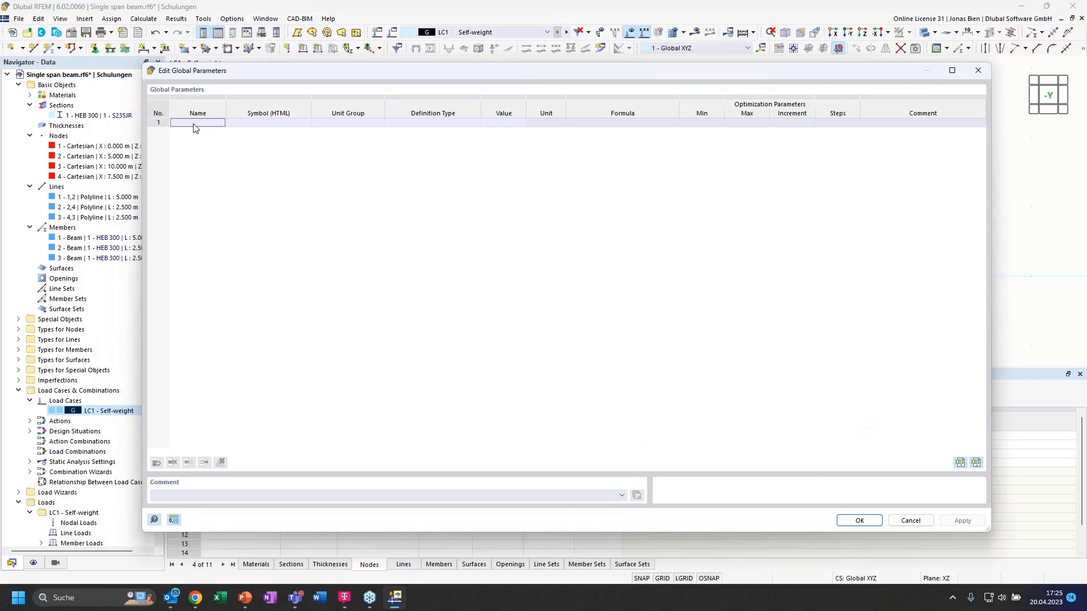
left_click(193, 125)
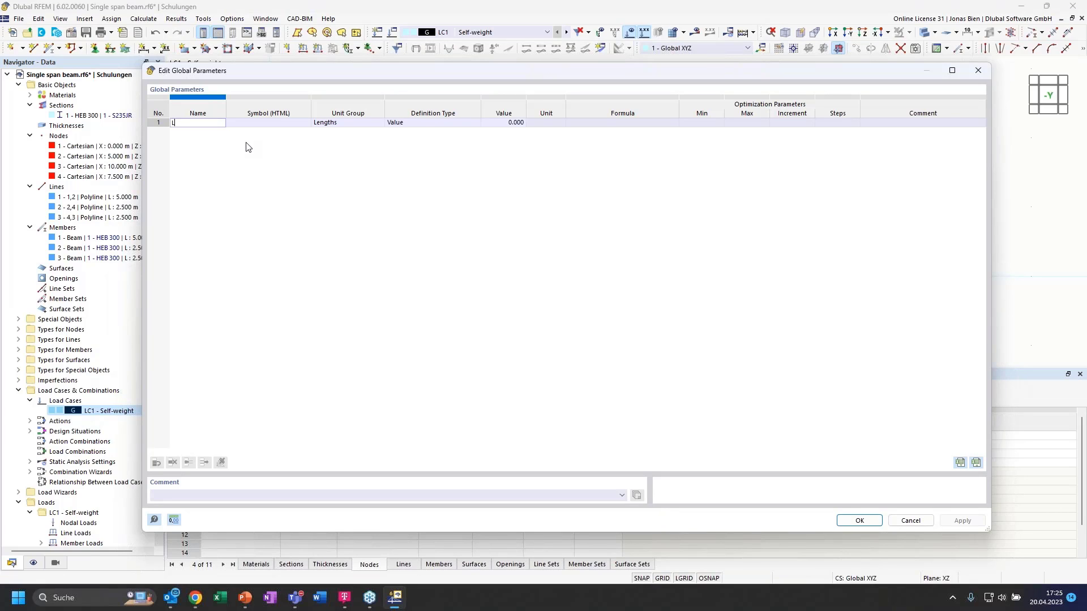
type("Length")
key("Return")
- Rename the first global parameter as L
left_click(195, 125)
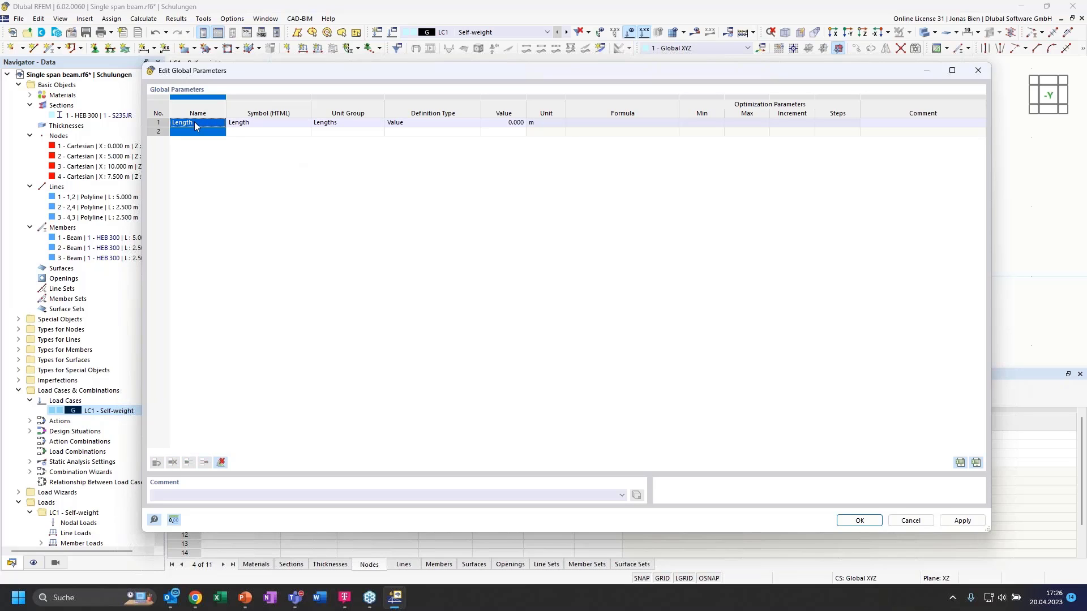
left_click(190, 123)
type("L")
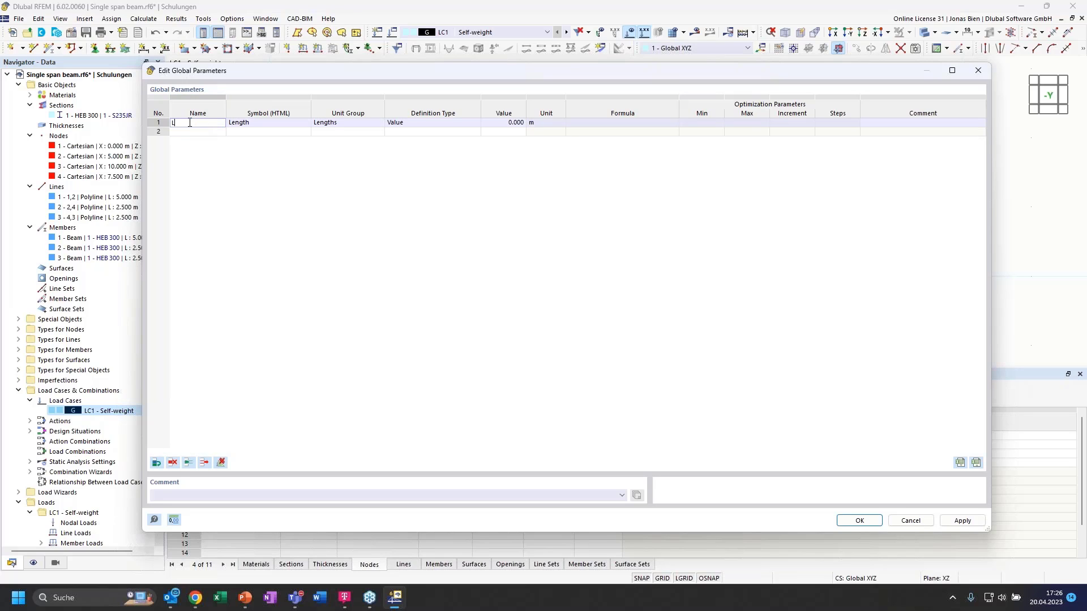
key("Return")
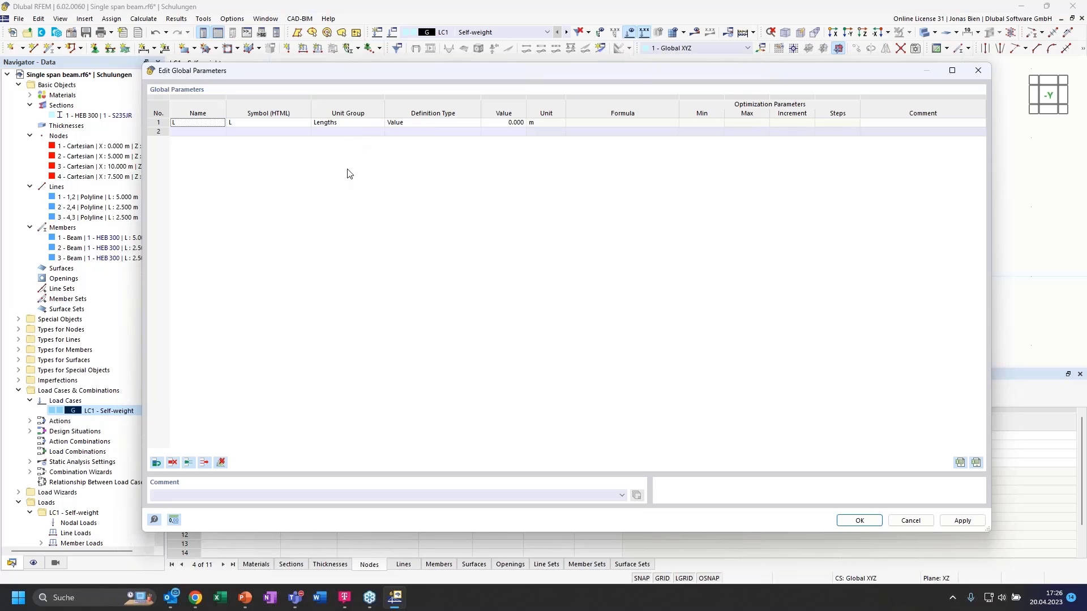
- Keep the unit group Lengths for parameter L and set its value to 5 m
left_click(199, 125)
left_click(347, 124)
left_click(377, 124)
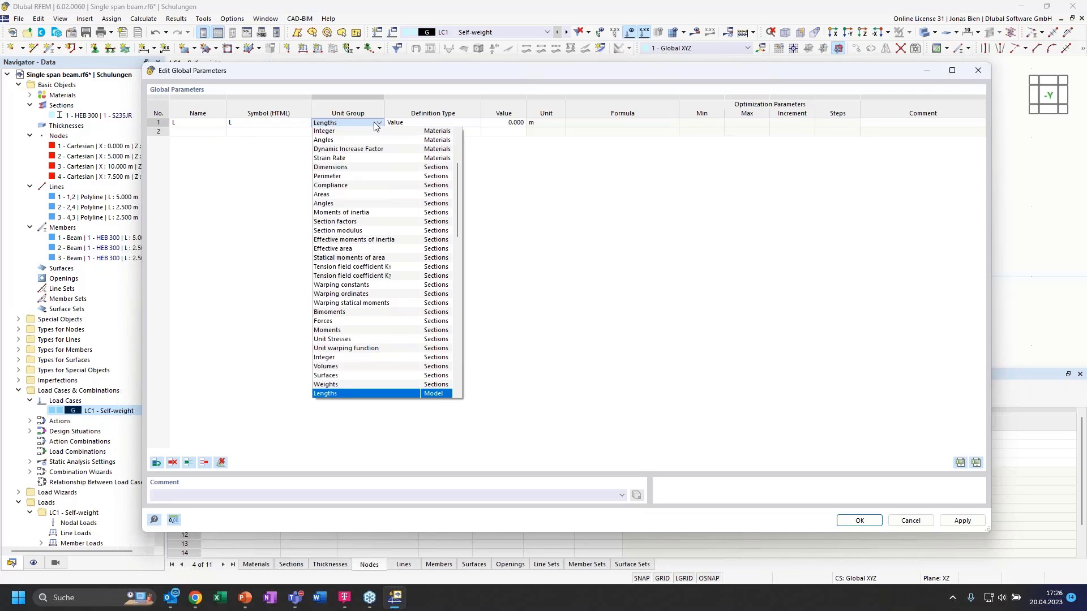
left_click(377, 124)
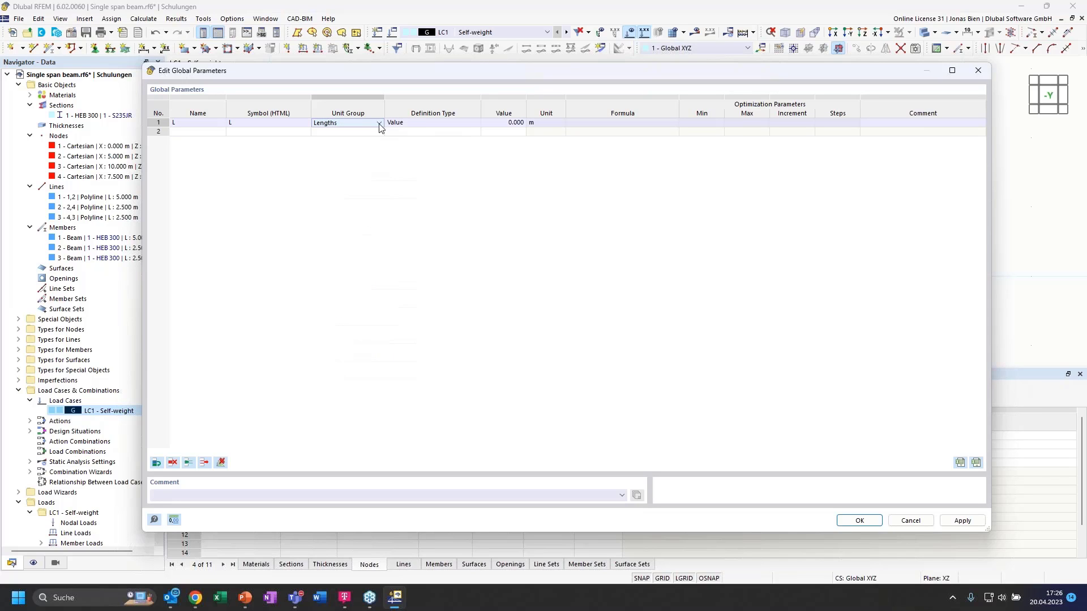
left_click(553, 126)
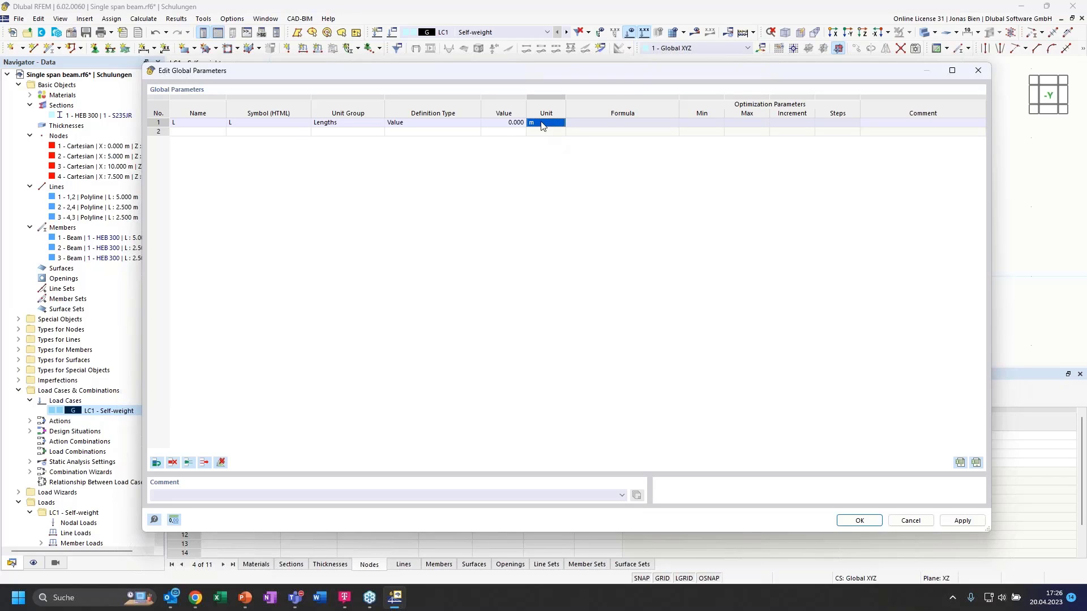
double_click(503, 125)
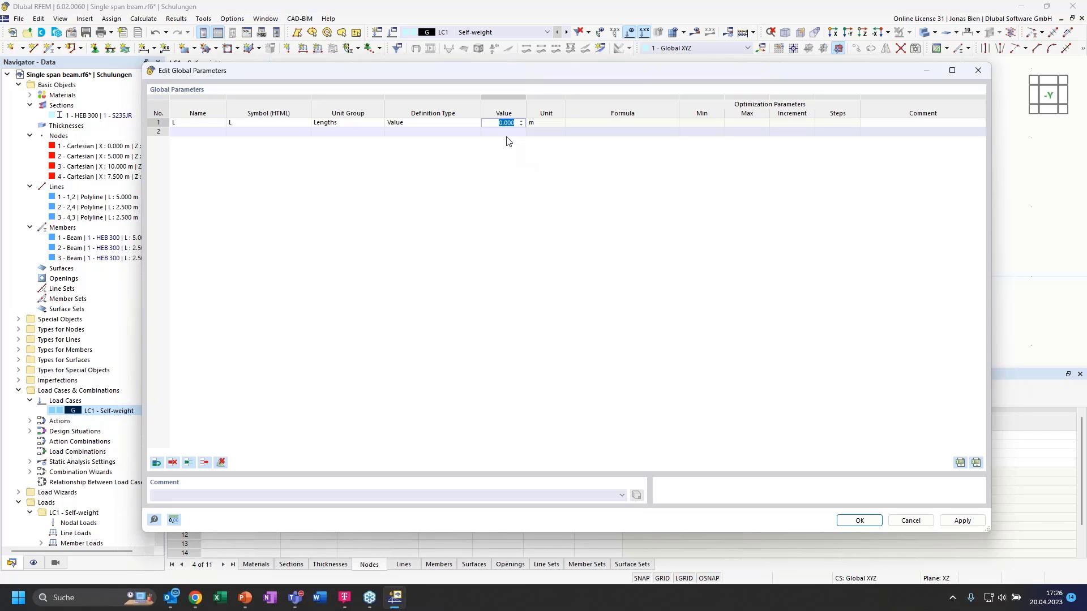
type("5")
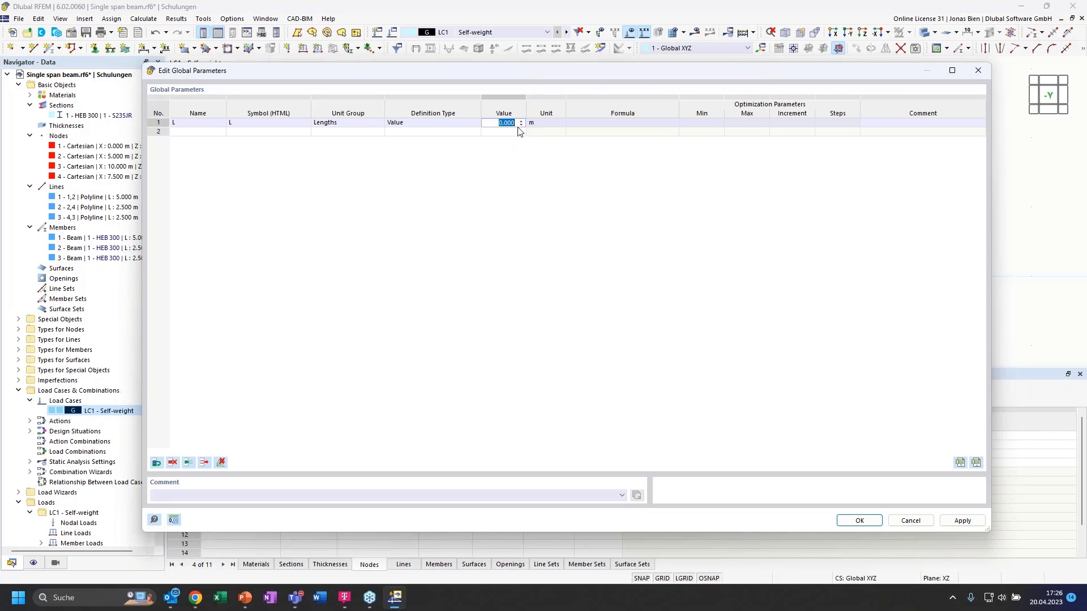
key("Return")
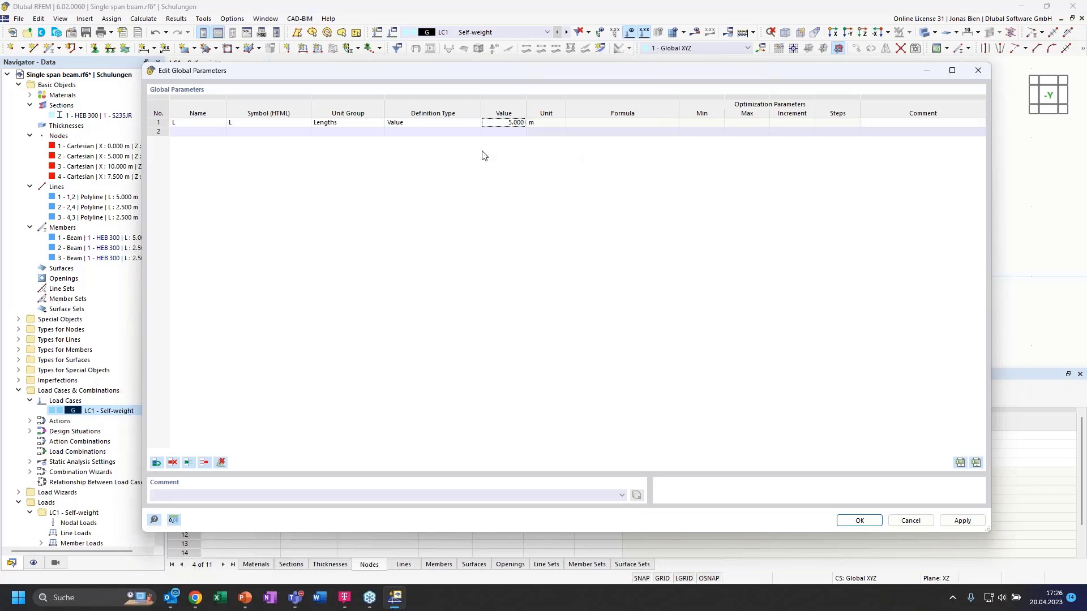
- Add a second global parameter e with unit group Factors and value 0.1716, and accept the parameter list
left_click(202, 132)
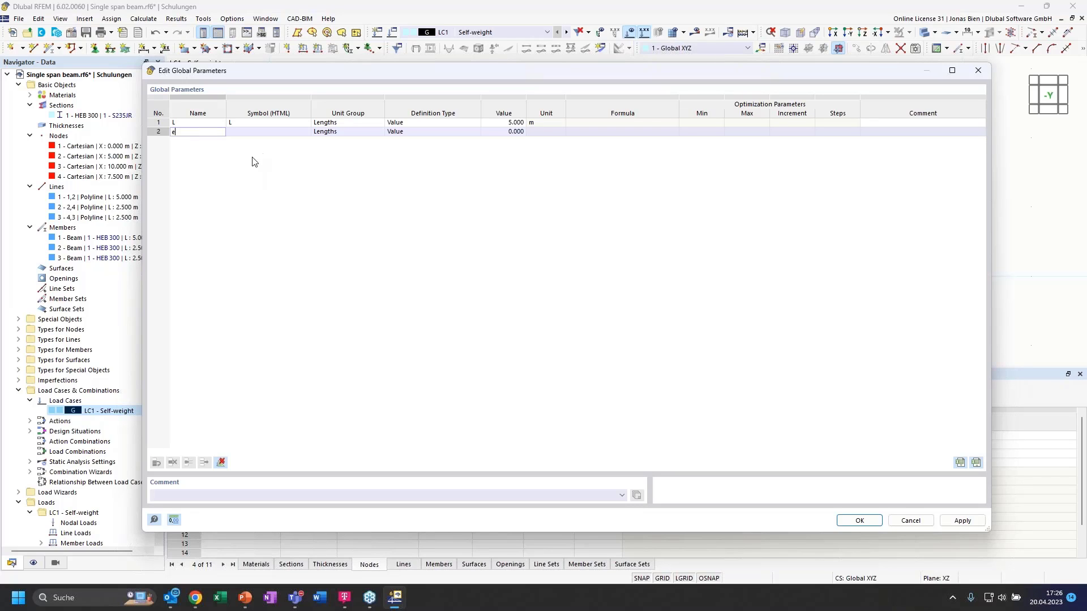
key("Return")
left_click(338, 132)
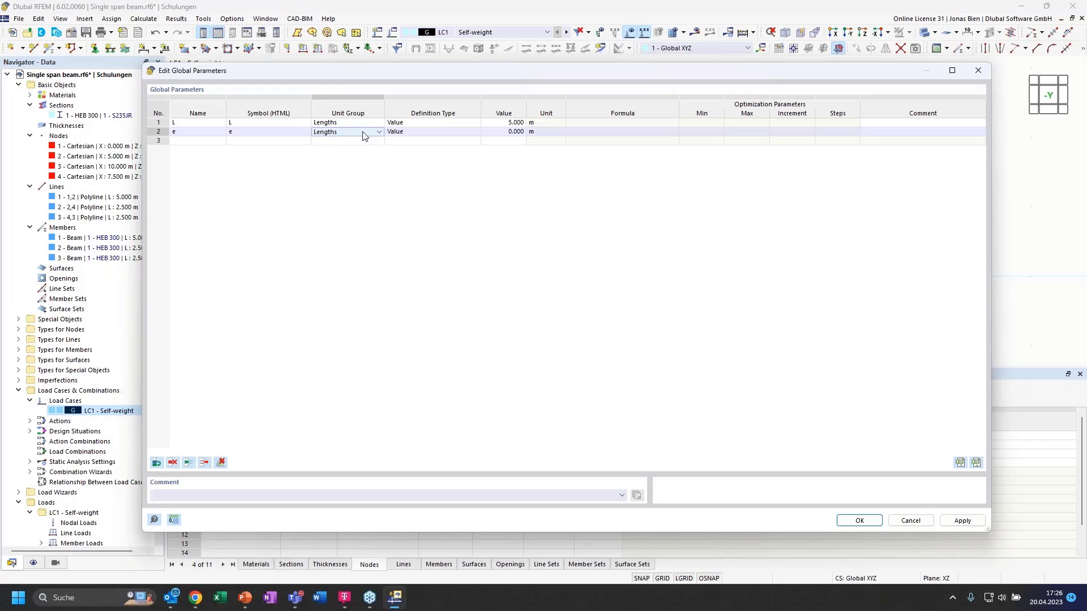
left_click(373, 133)
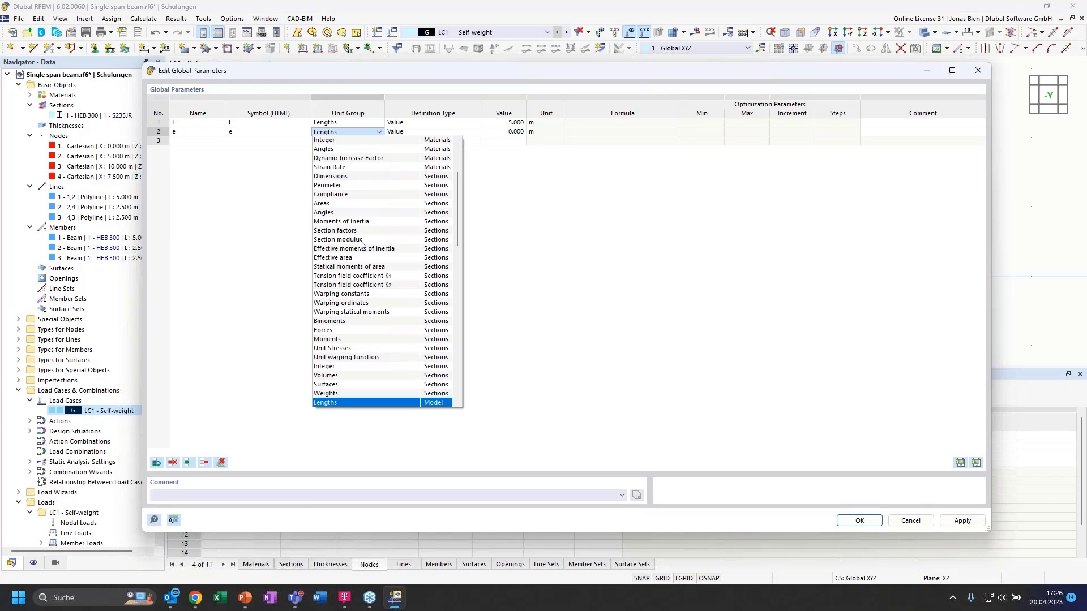
scroll(362, 205, "up", 4)
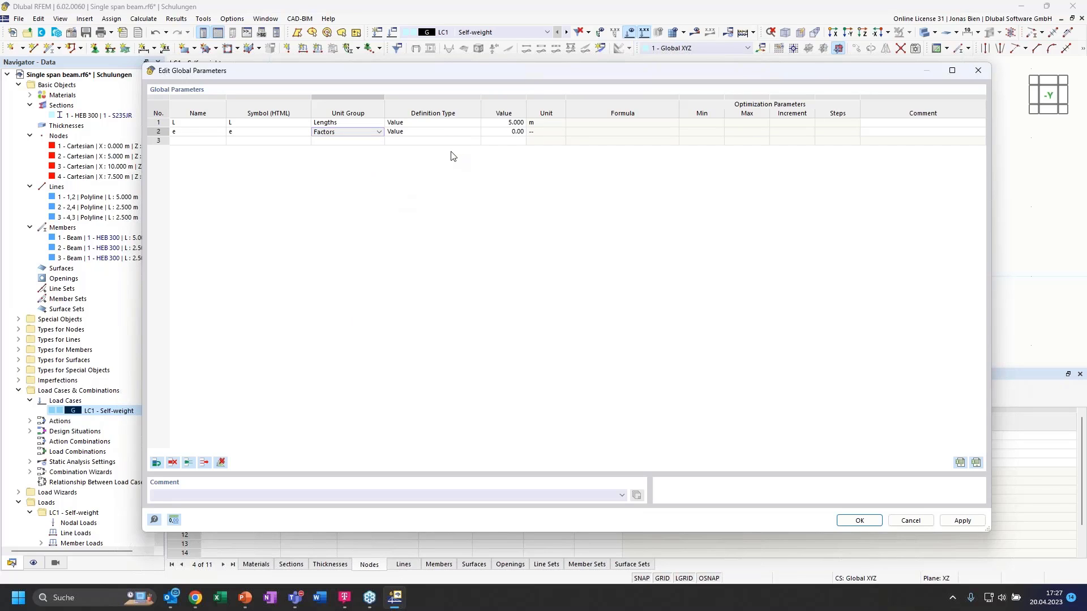
left_click(506, 132)
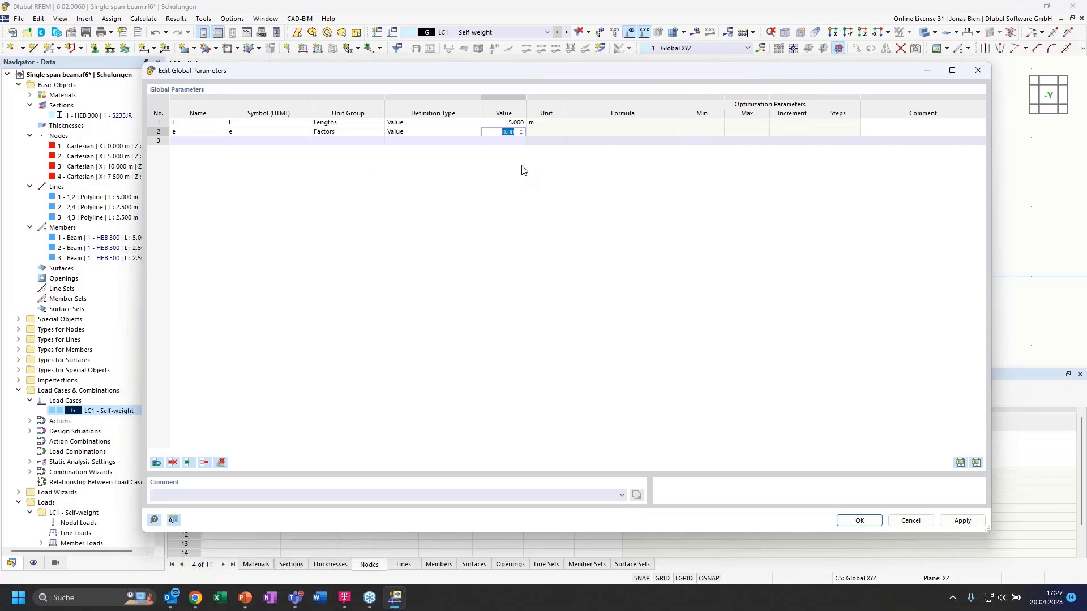
type("0.1716")
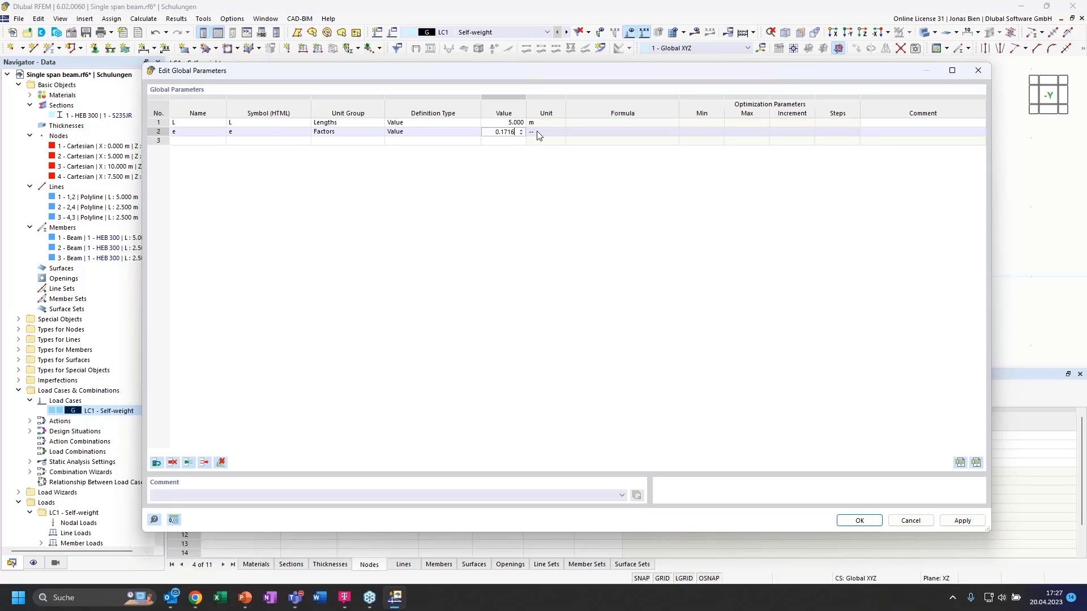
key("Return")
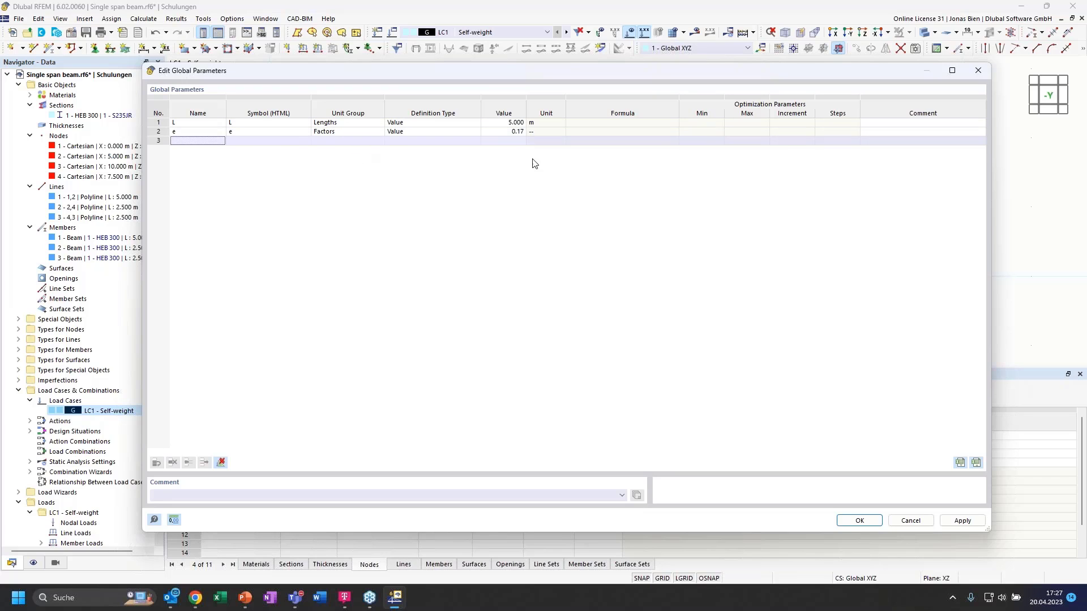
left_click(858, 519)
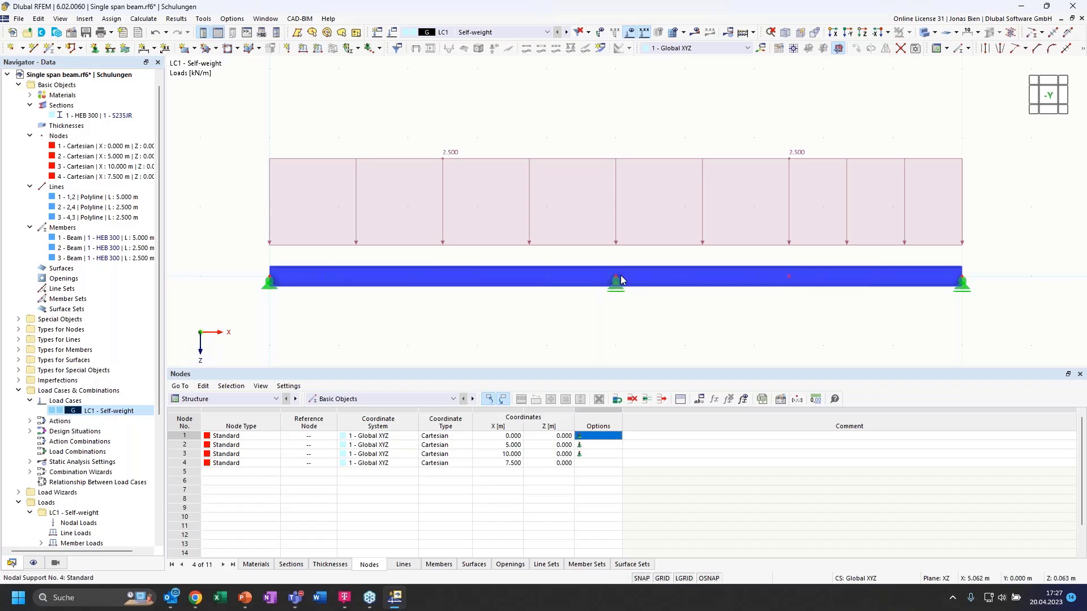
- Try moving the middle support node graphically to X 4.000 m and Z 1.000 m, and undo the move
scroll(638, 245, "down", 1)
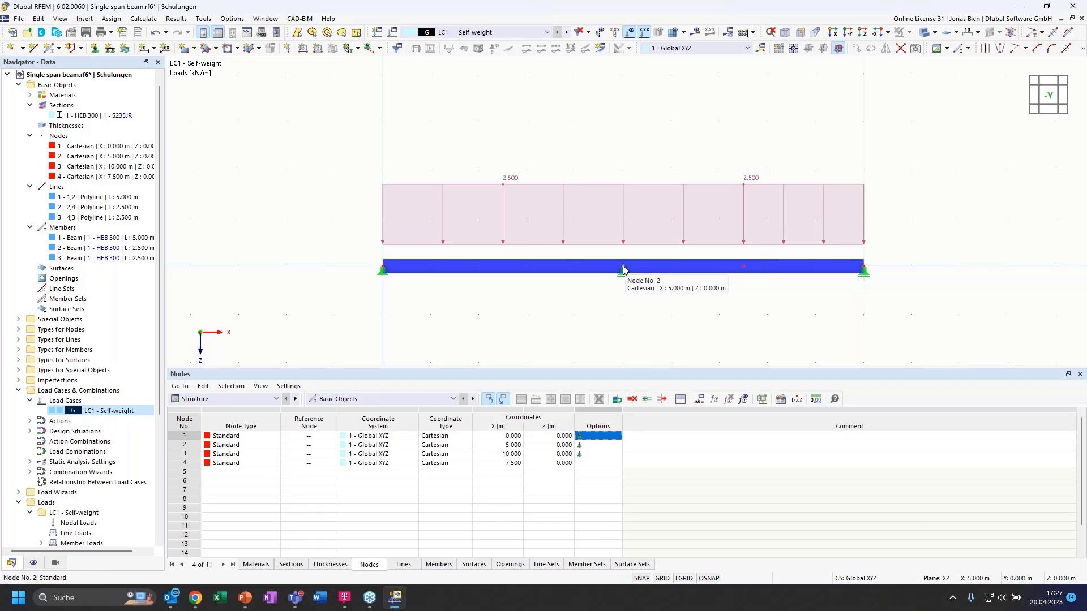
left_click_drag(624, 269, 571, 321)
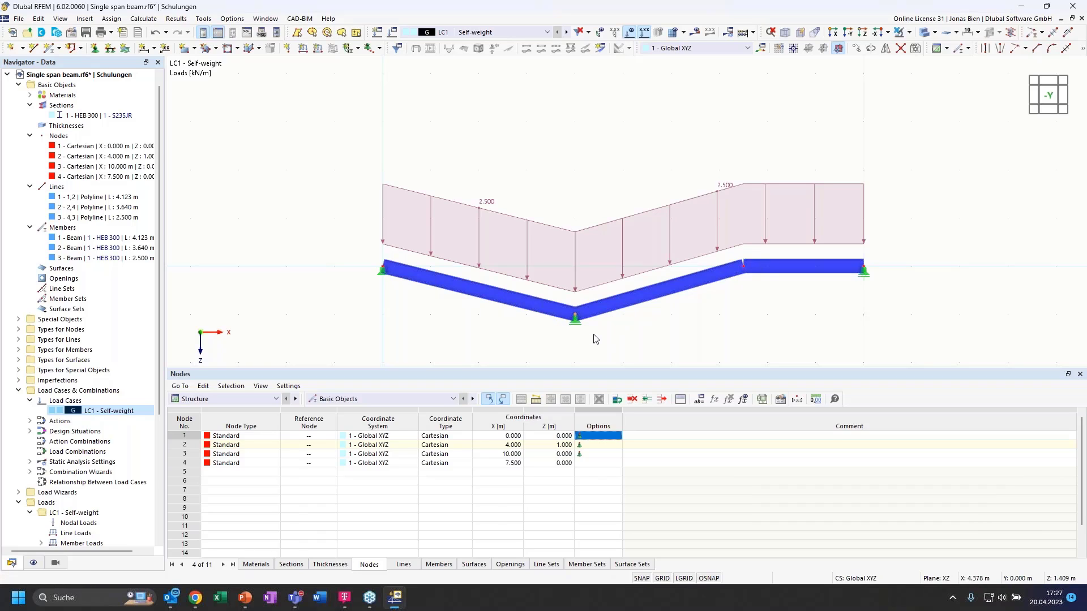
key("ctrl+z")
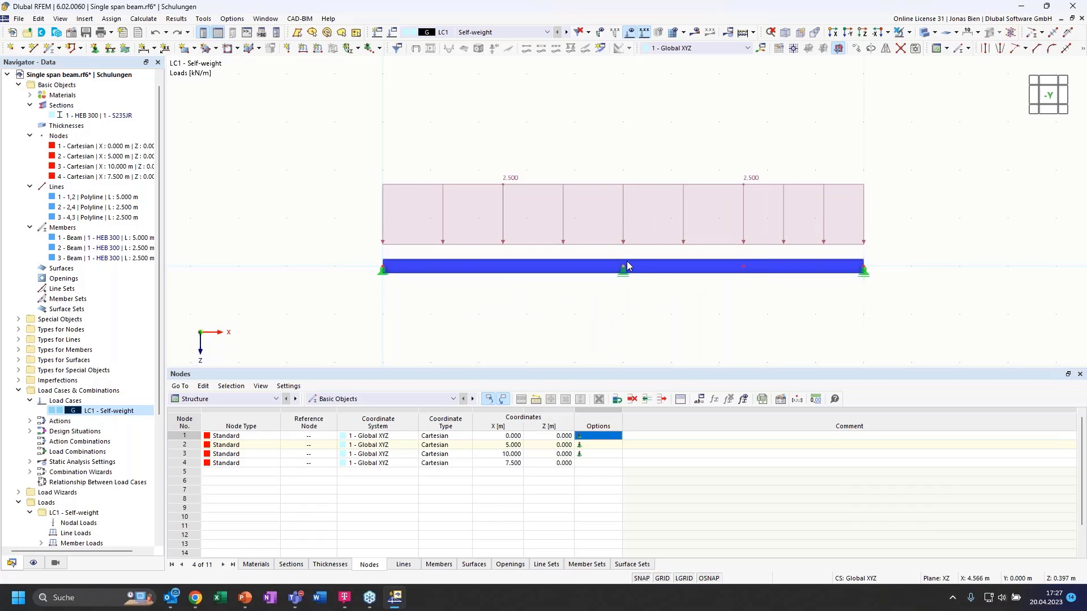
- Define the X coordinate of the middle support node with the formula L and accept the node changes
double_click(637, 296)
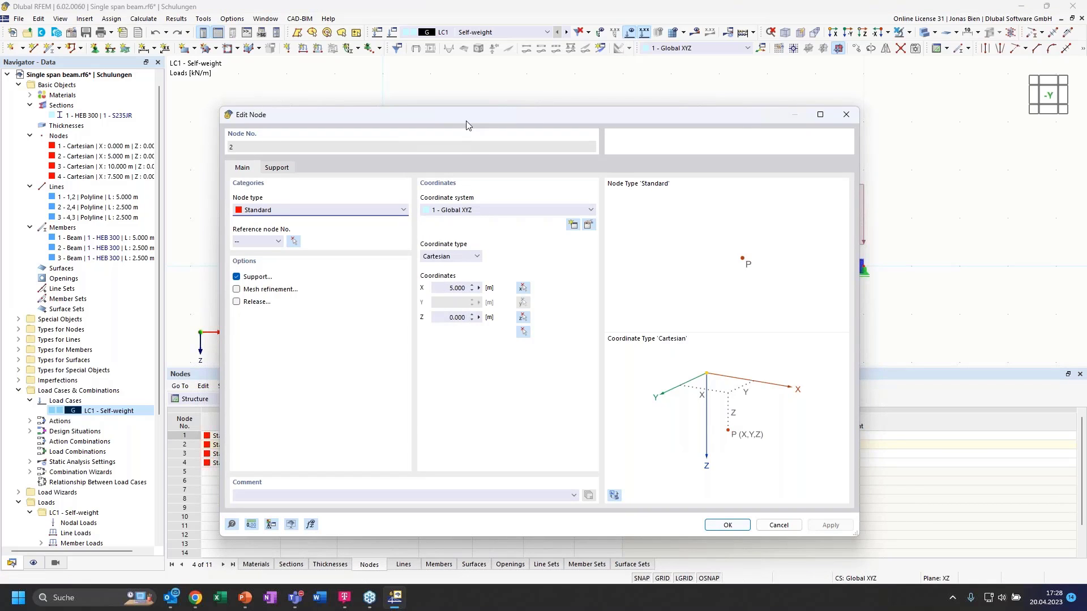
left_click_drag(473, 113, 478, 93)
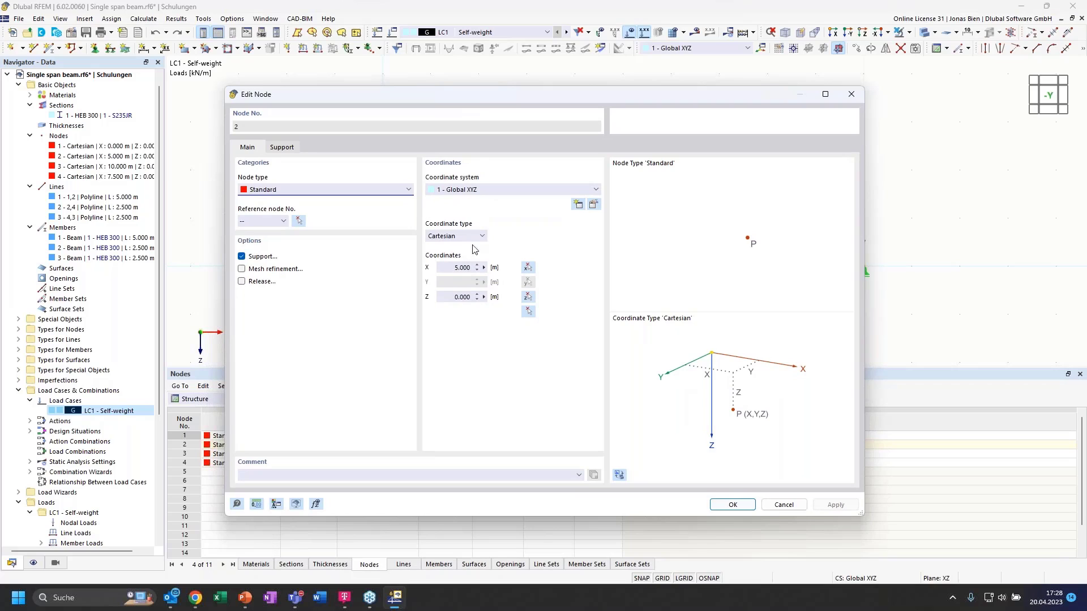
left_click(452, 270)
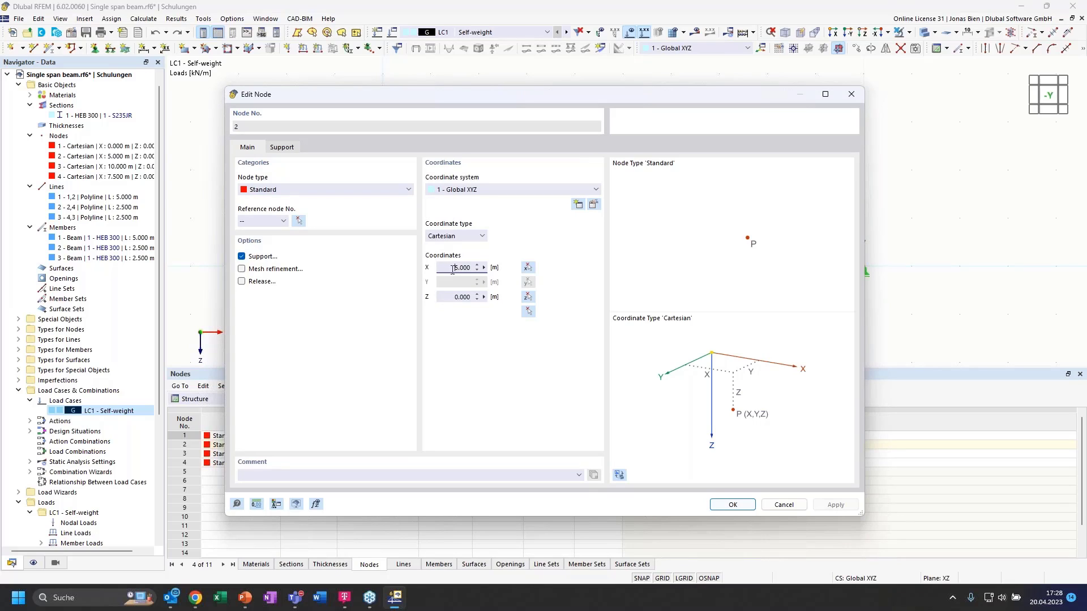
right_click(485, 271)
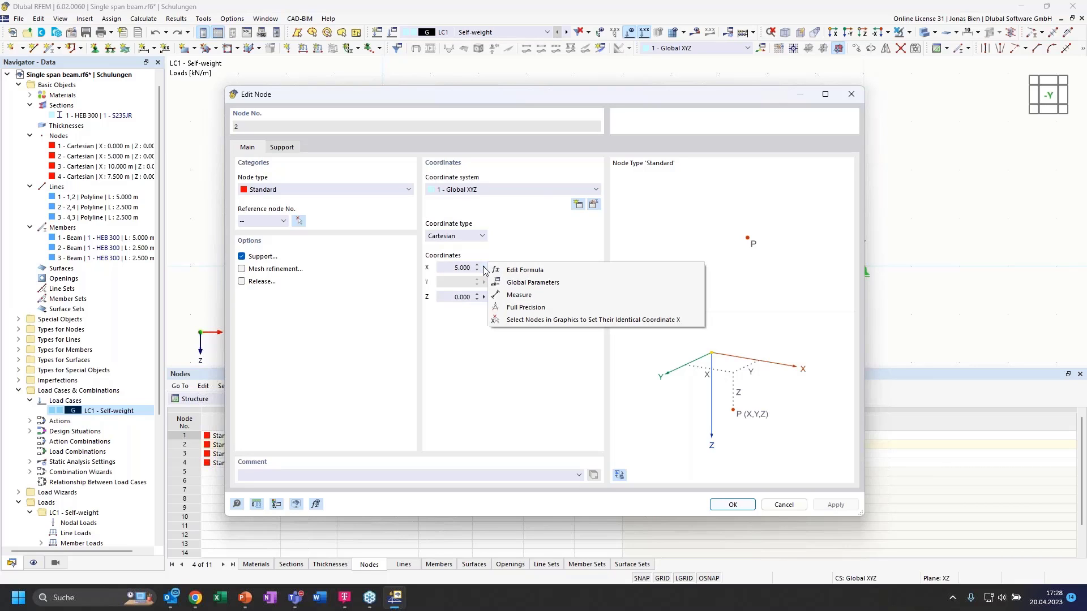
left_click(534, 270)
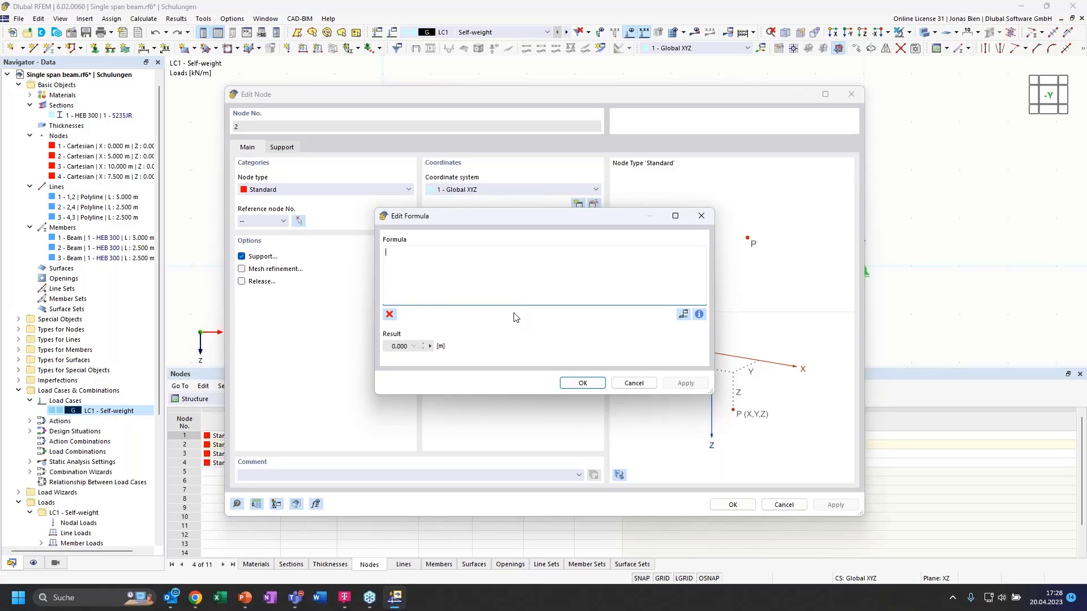
type("L")
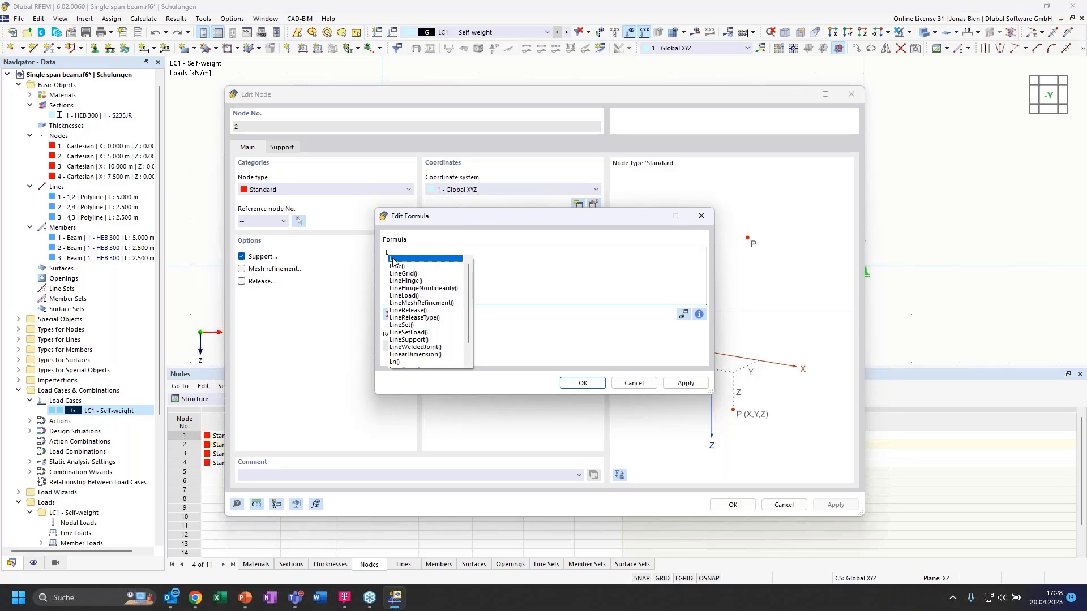
left_click(392, 259)
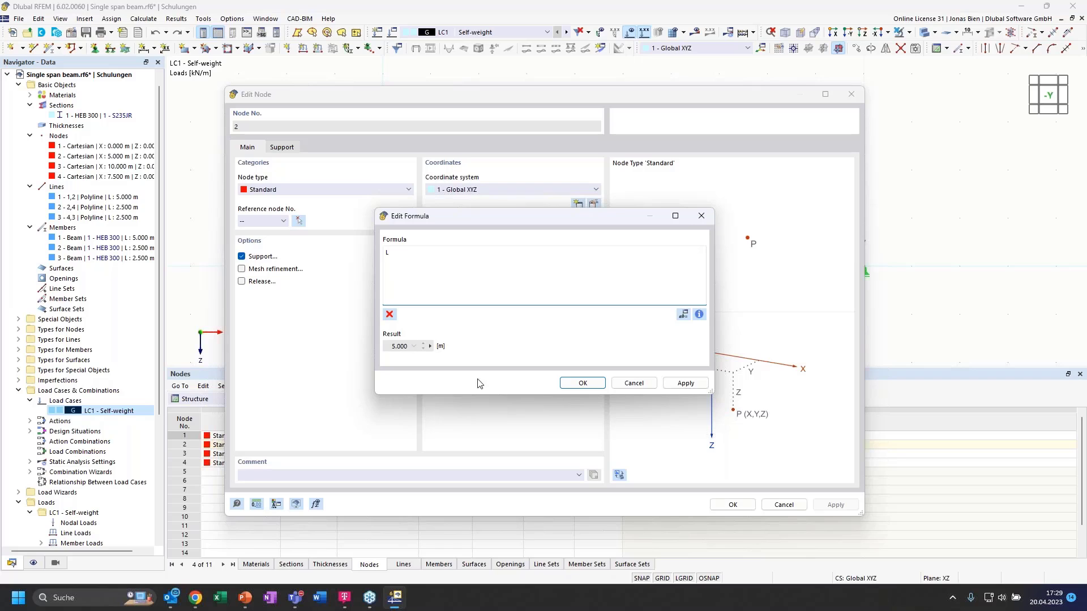
left_click(574, 385)
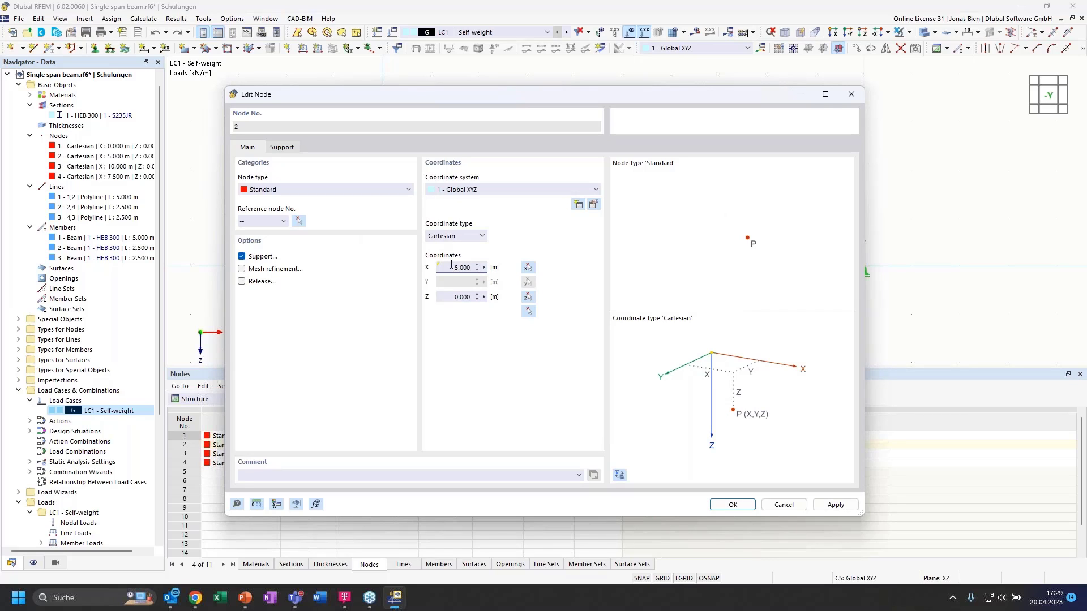
mouse_move(441, 268)
left_click(732, 505)
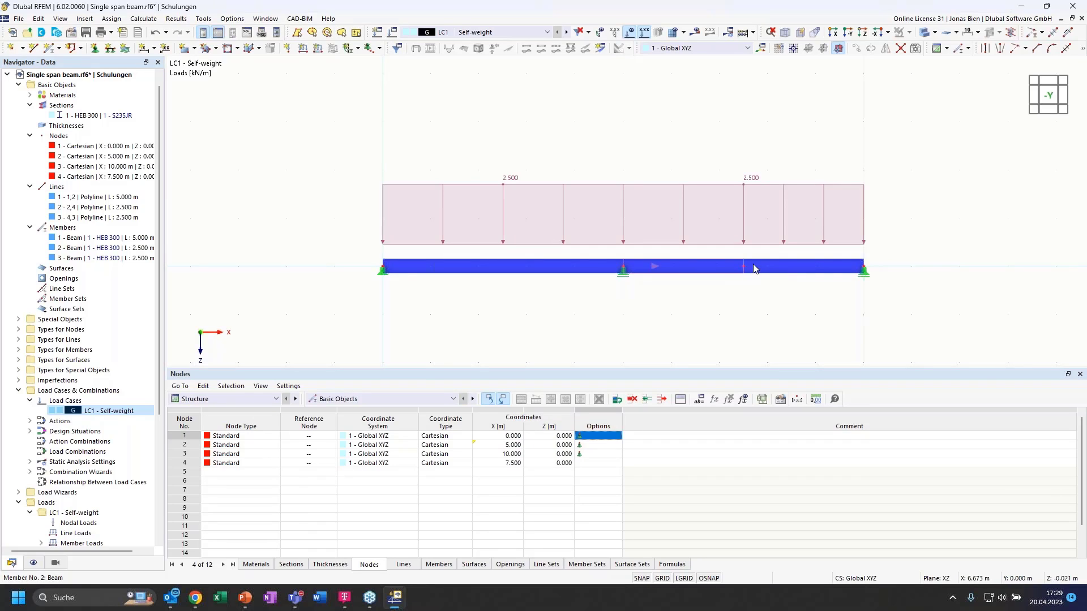
- Define the X coordinate of the beam's right end support node with the formula 2*L
double_click(865, 270)
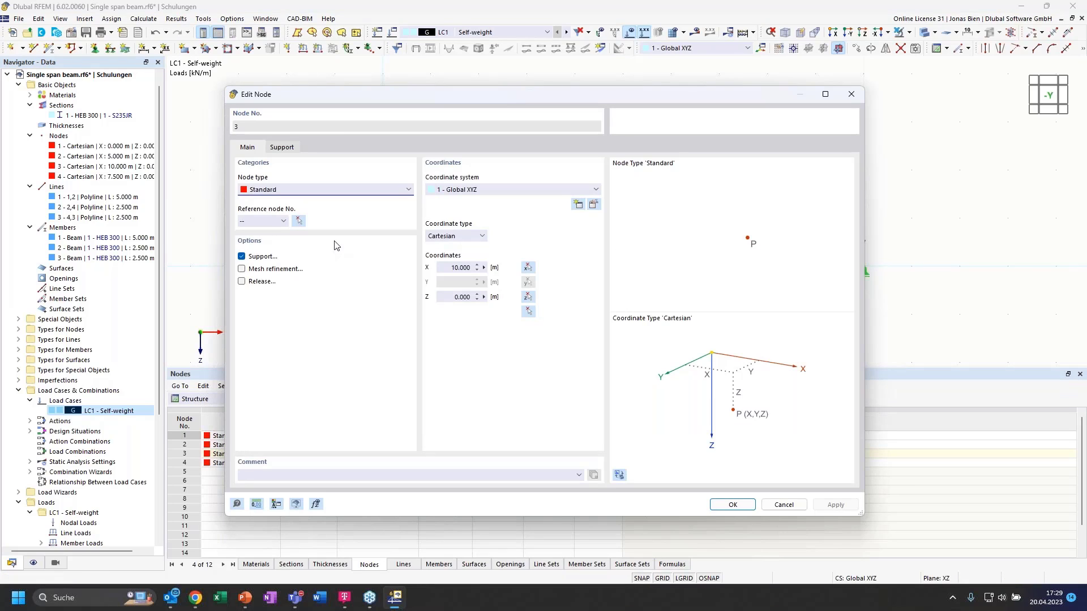
left_click(484, 268)
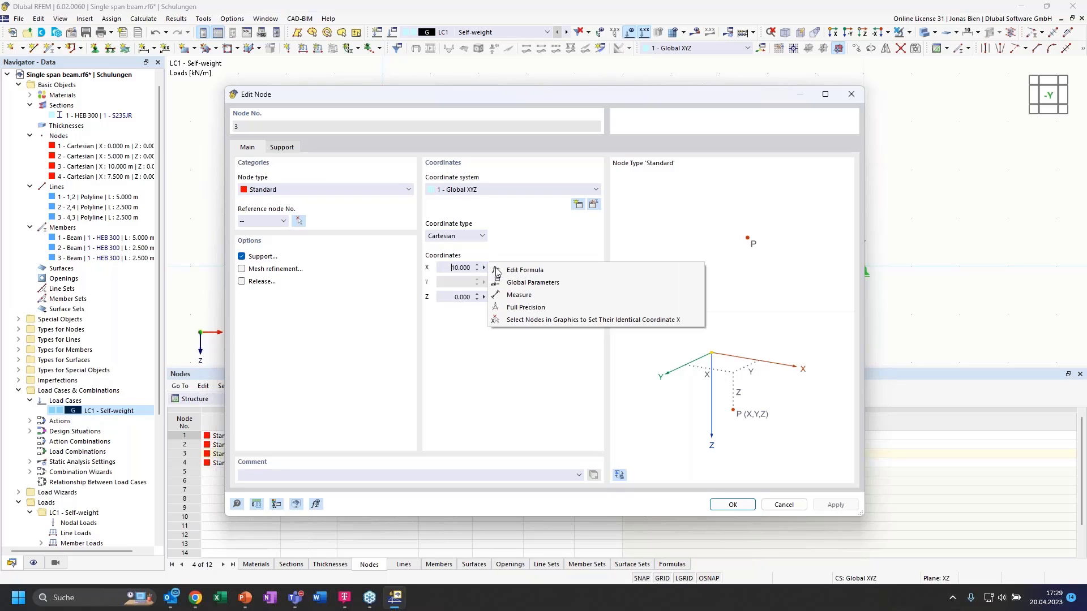
left_click(515, 271)
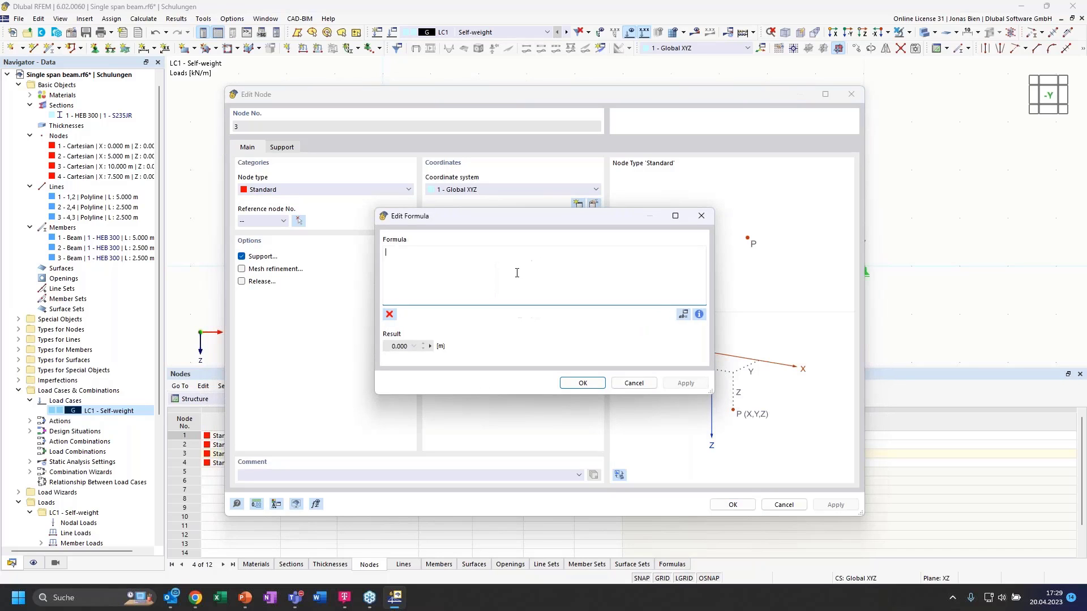
type("2*L")
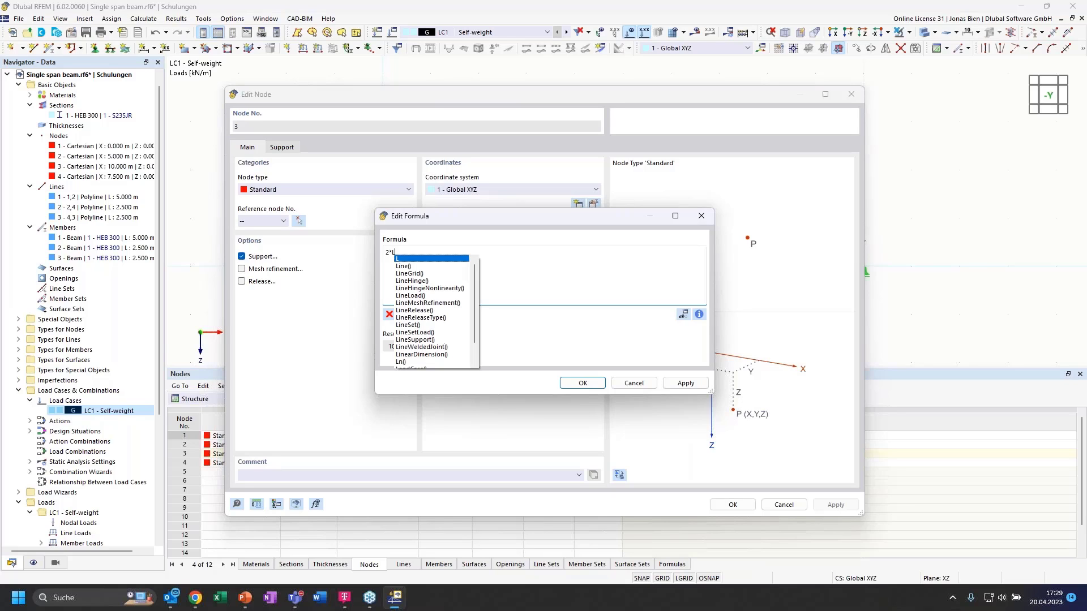
left_click(493, 303)
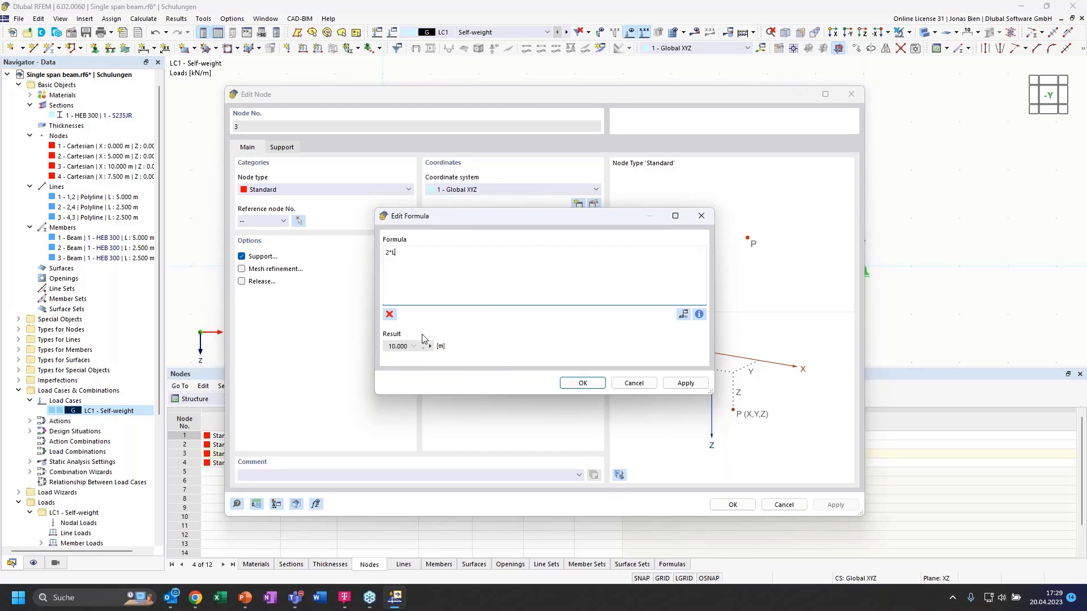
left_click(581, 383)
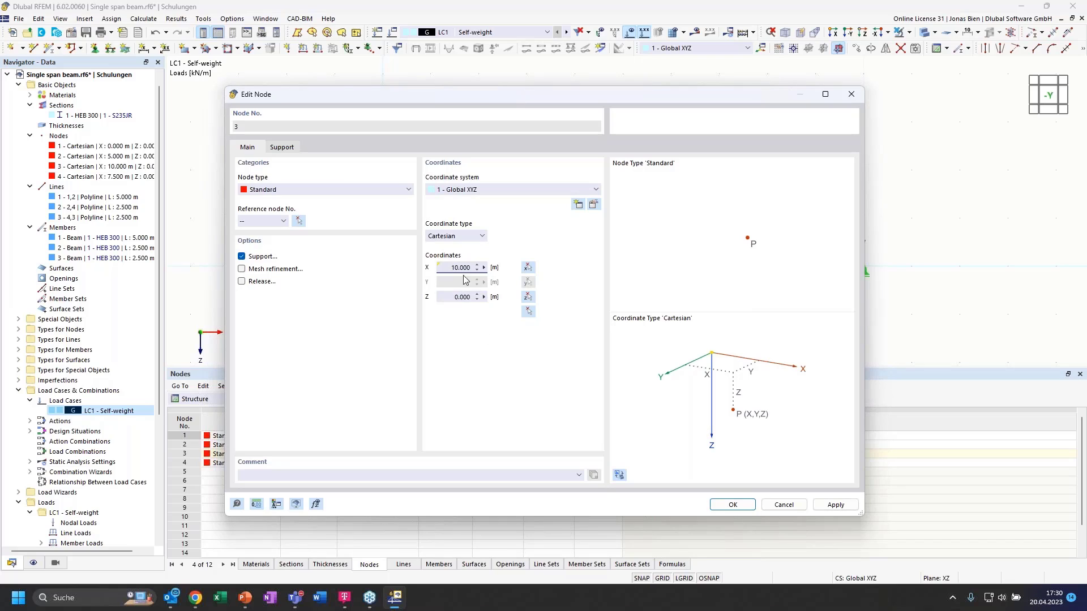
left_click(741, 505)
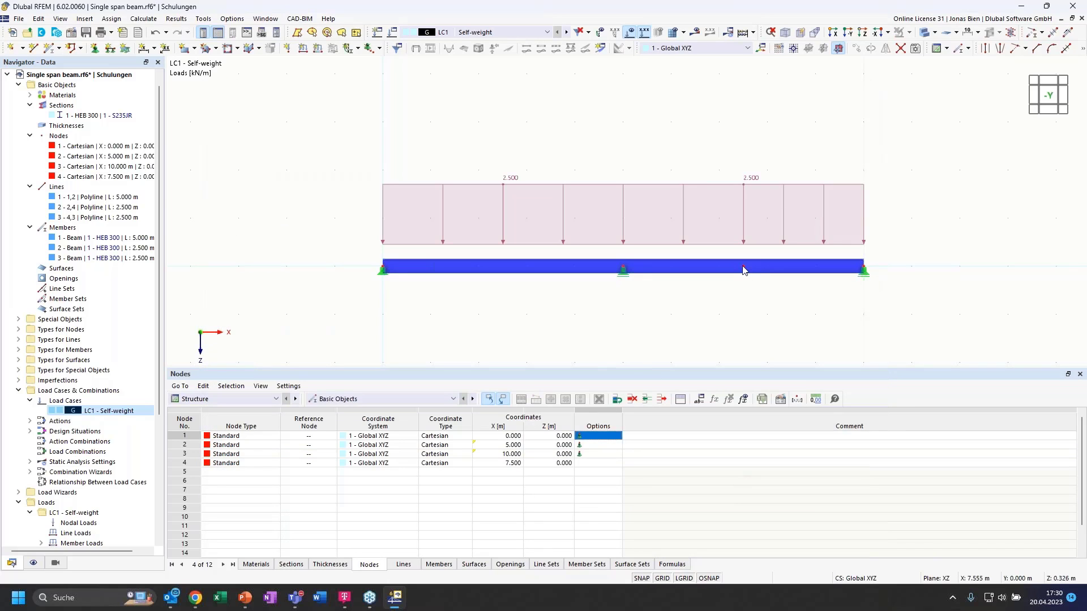
- Define the X coordinate of the dividing node in the right span with the formula (1+e)*L
mouse_move(744, 269)
double_click(744, 269)
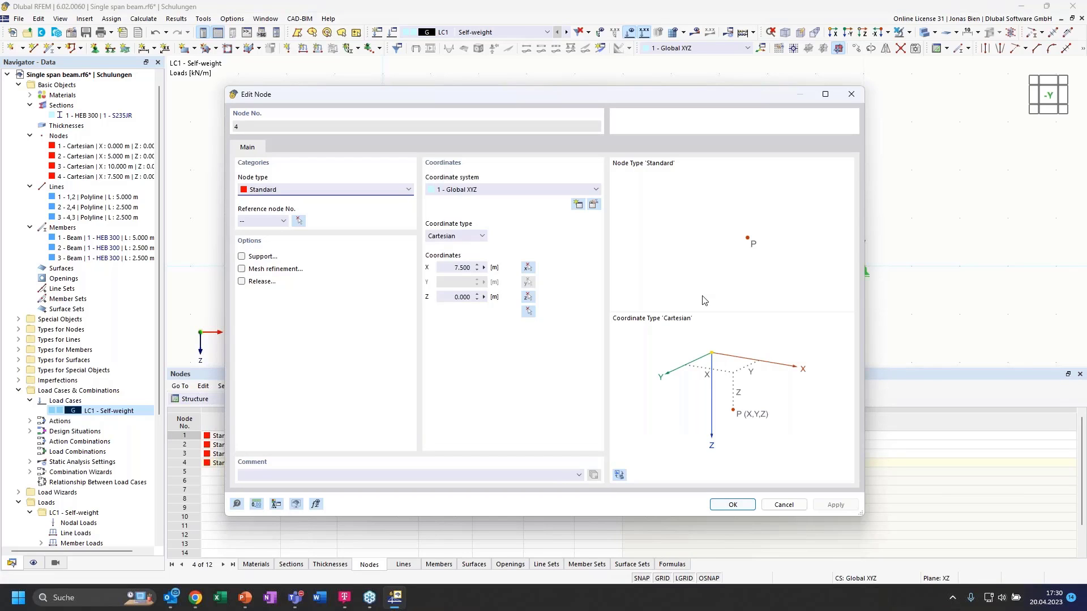
left_click(484, 268)
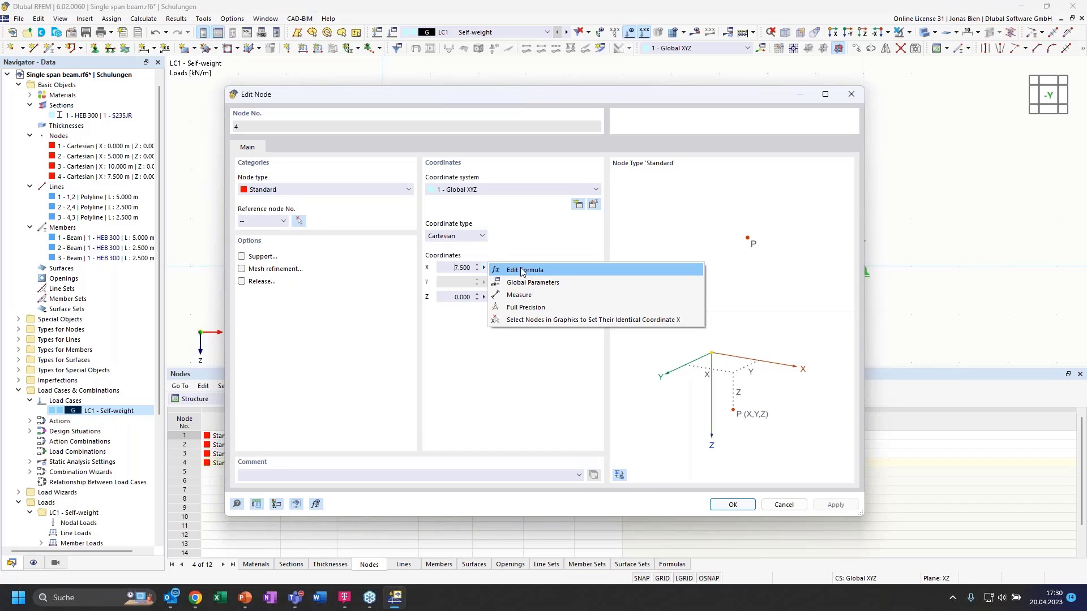
left_click(532, 282)
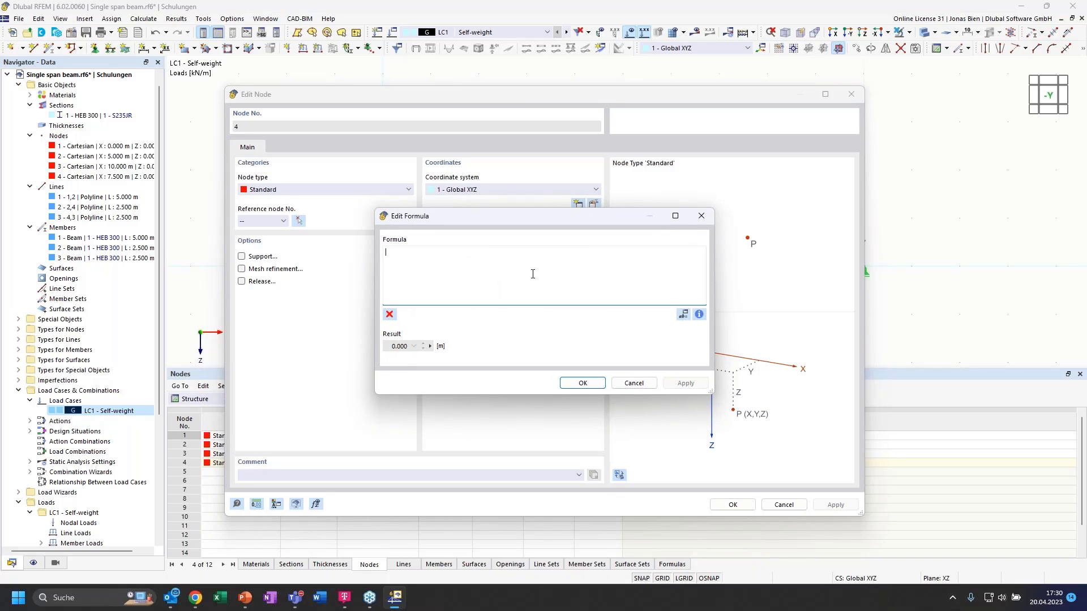
type("(1+e")
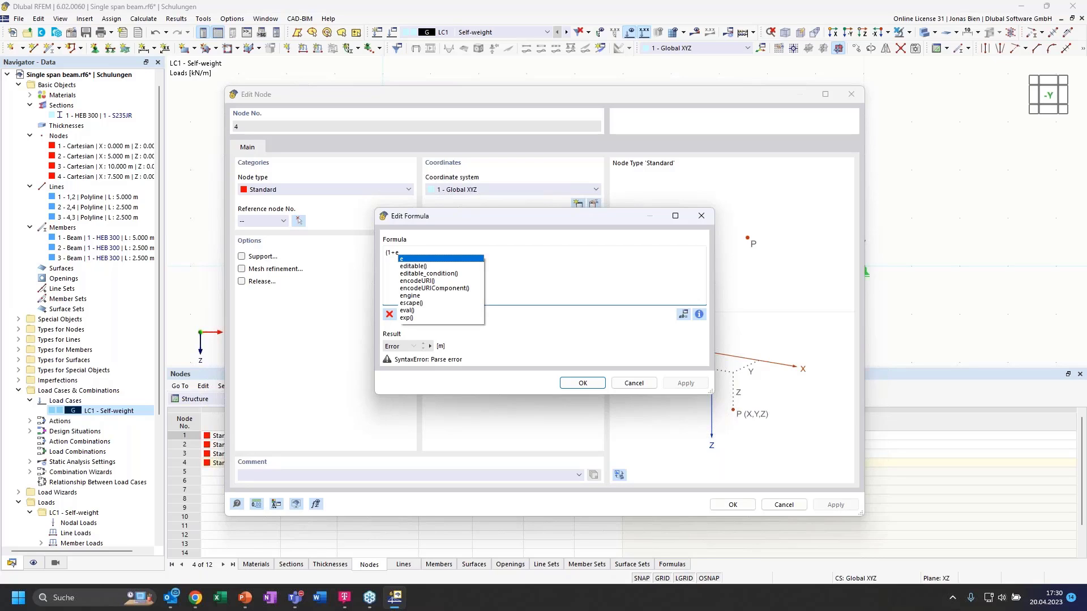
type(")")
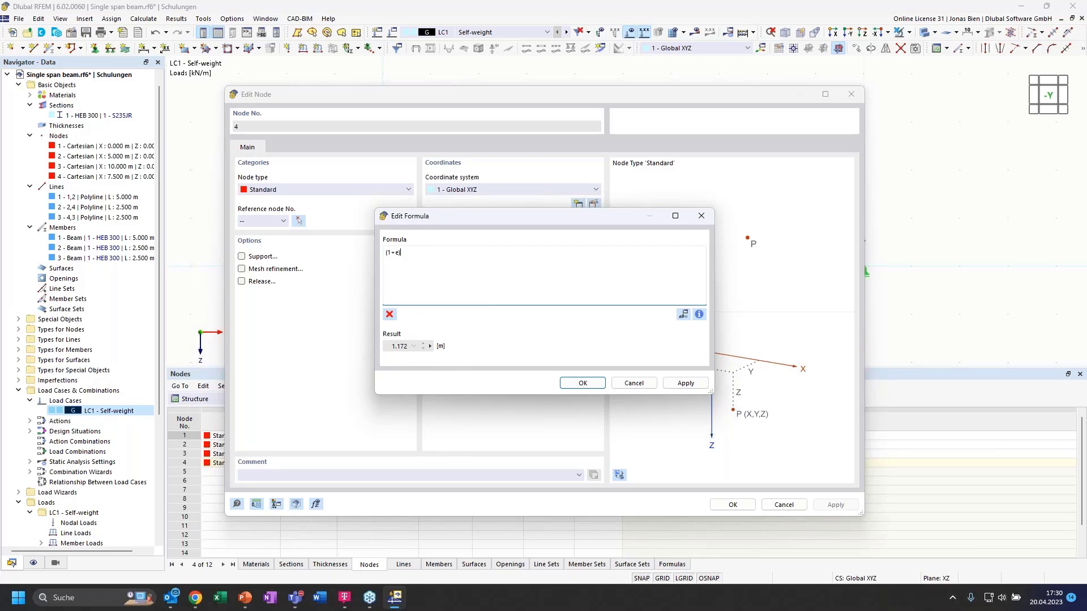
type("*L")
left_click(587, 384)
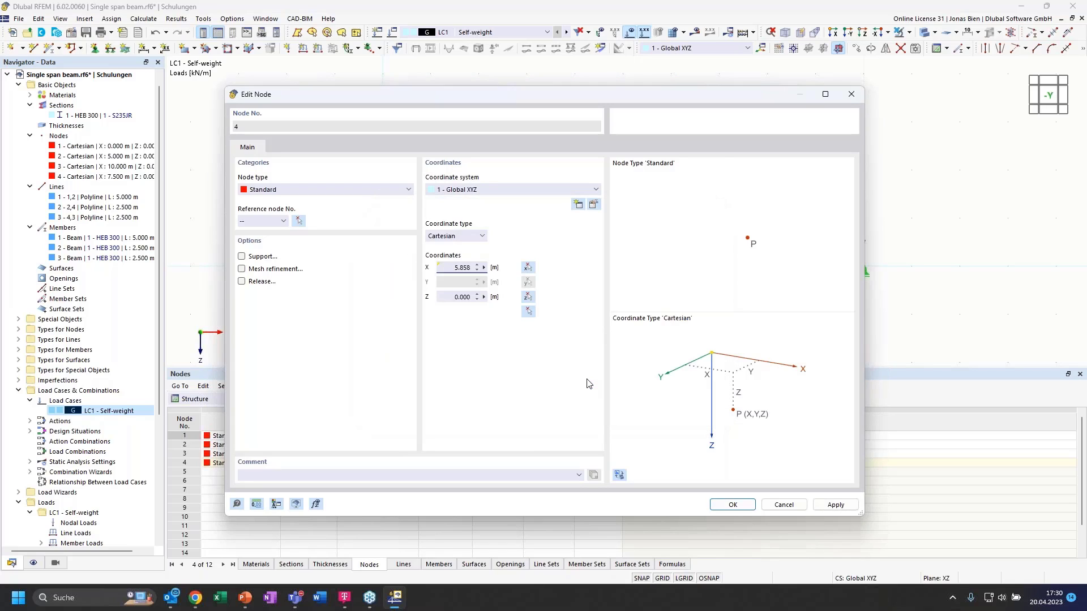
left_click(732, 503)
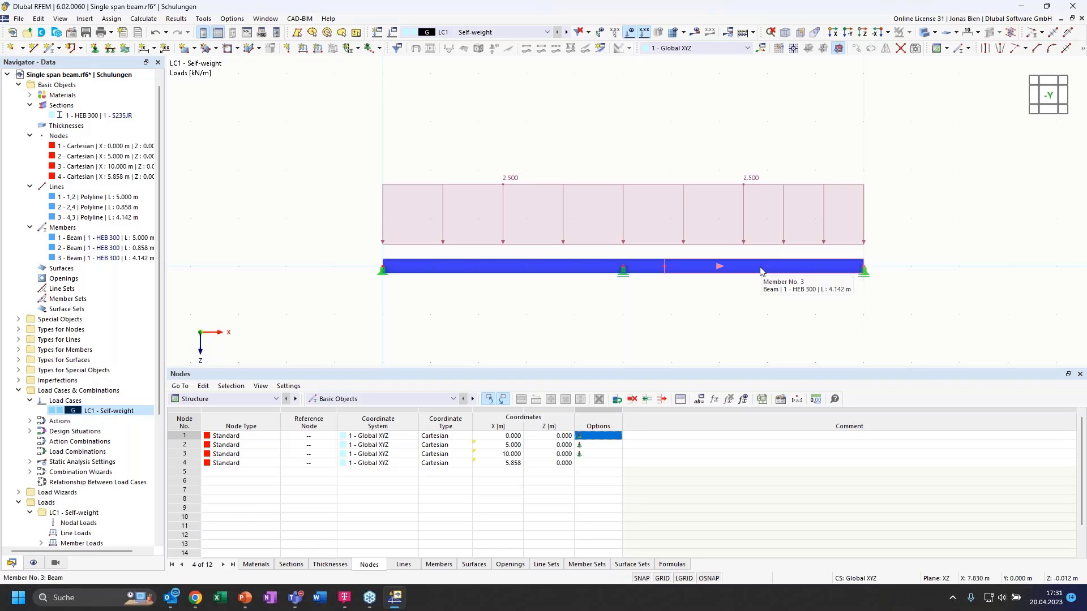
- Assign a new member hinge with rotation φy released, in local xyz, at the start of member 3
double_click(675, 270)
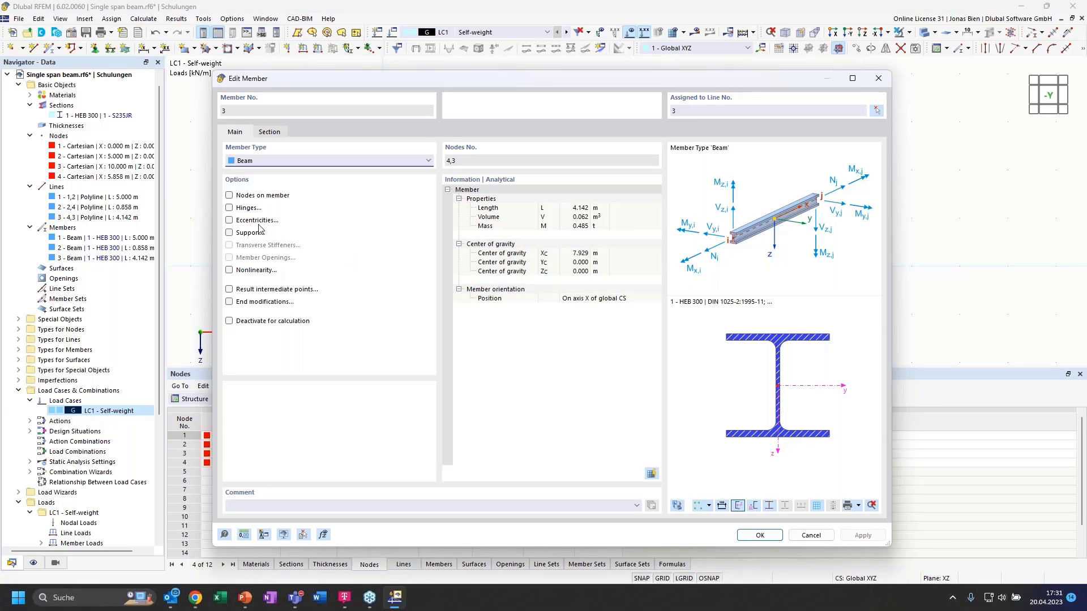
left_click(229, 208)
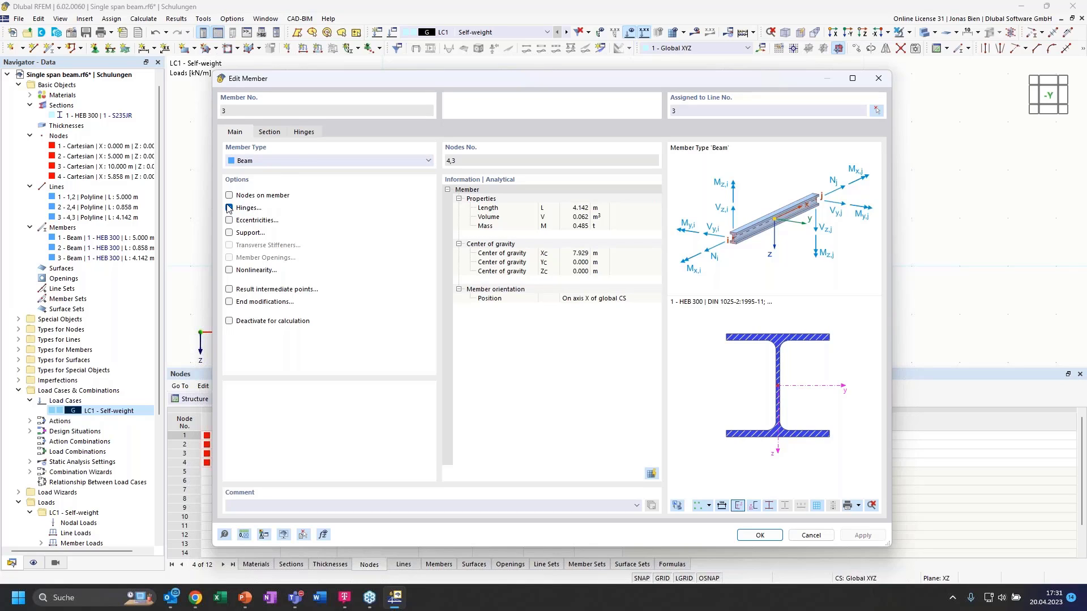
left_click(304, 132)
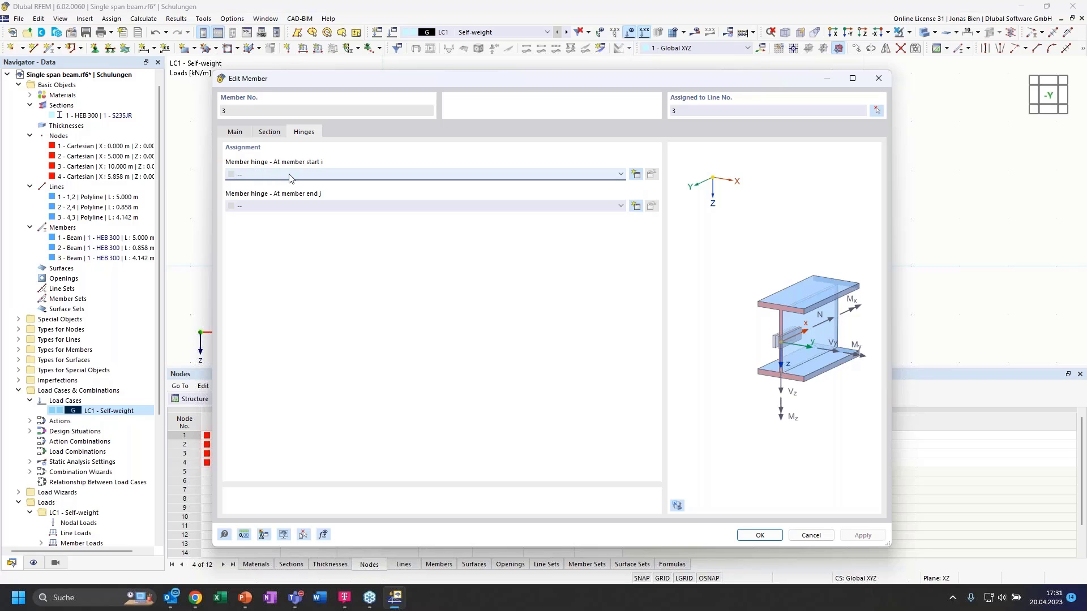
left_click(587, 175)
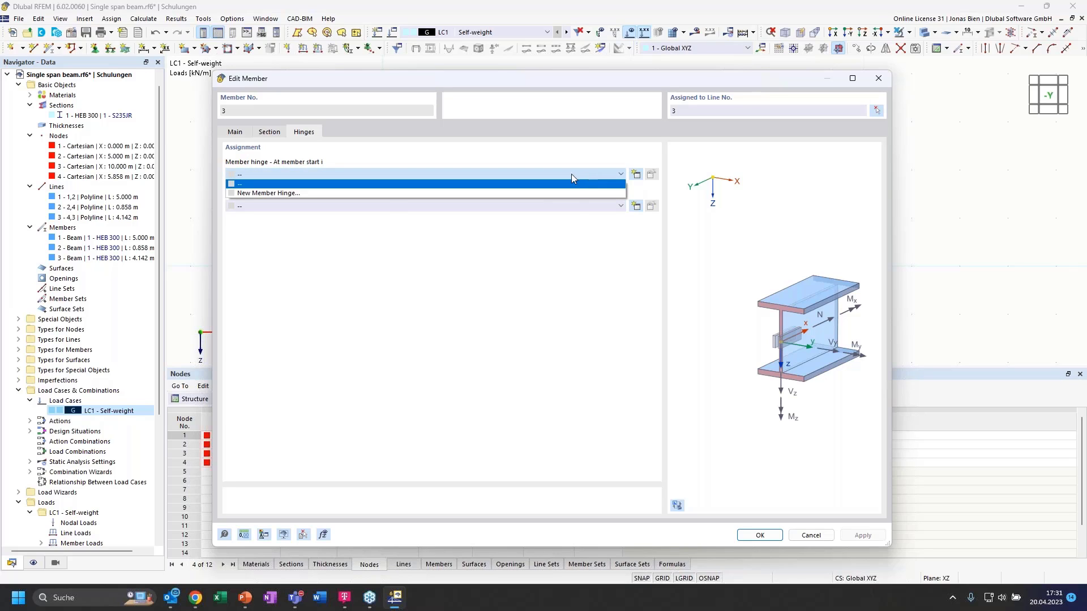
left_click(265, 193)
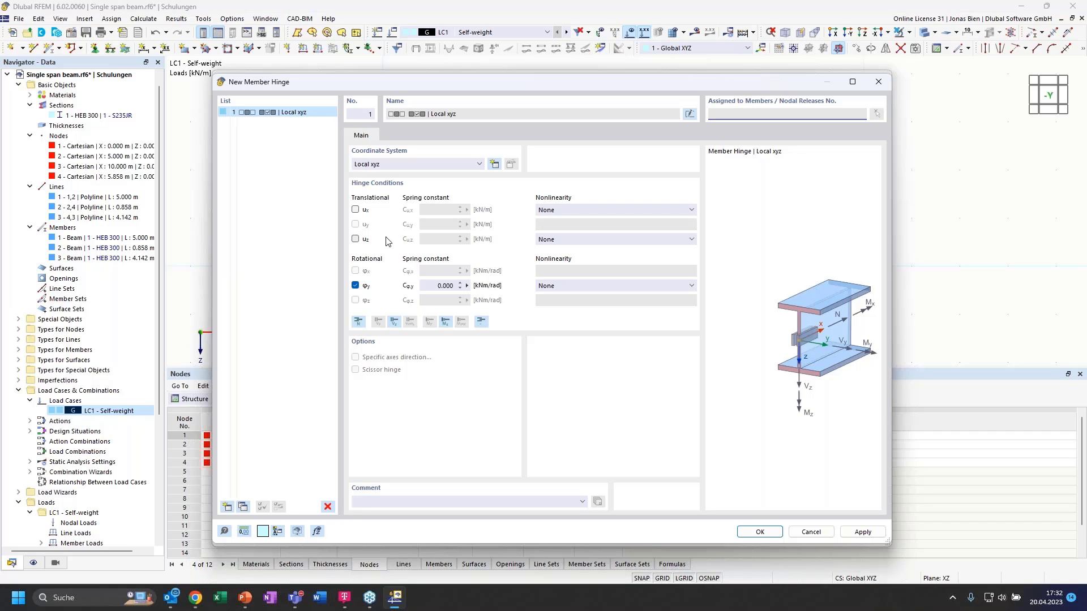
left_click(756, 538)
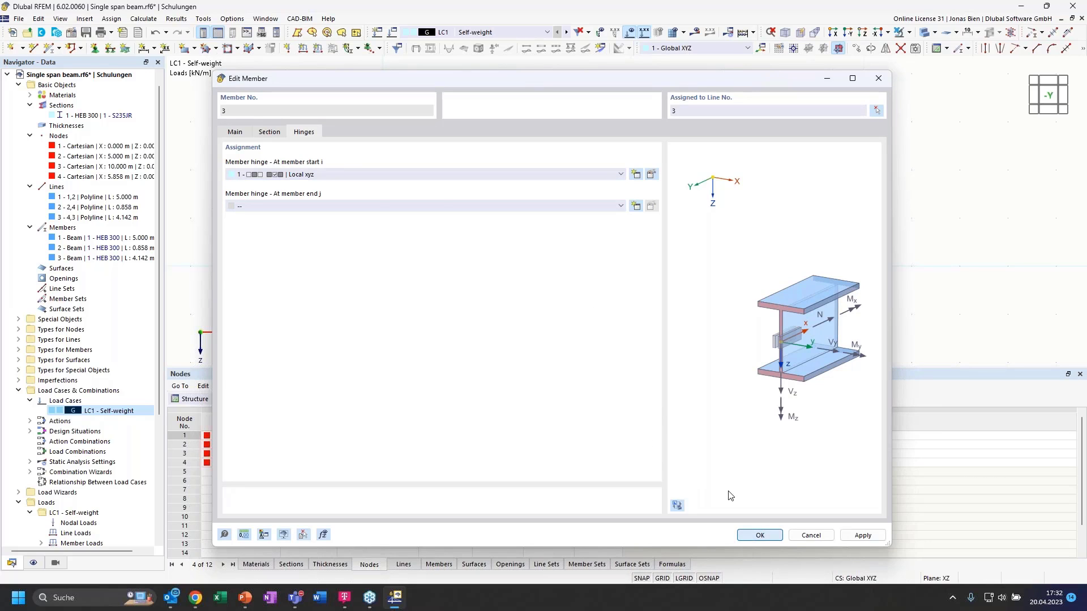
left_click(758, 535)
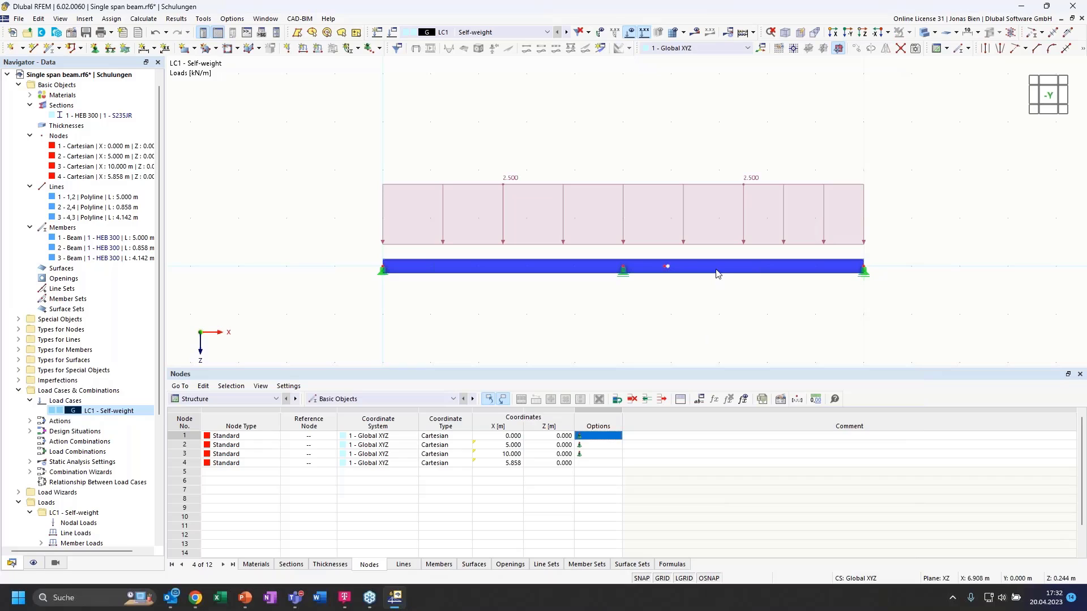
- Add a linear length dimension in the second plane to the left span, with a dimension line offset of -1 m
scroll(668, 269, "up", 3)
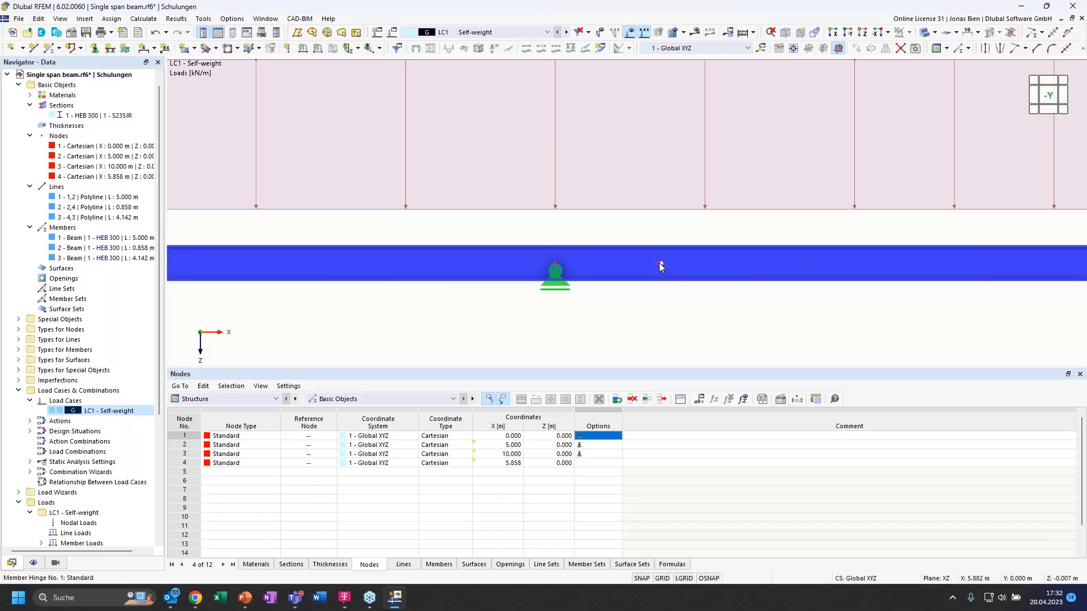
scroll(677, 297, "down", 3)
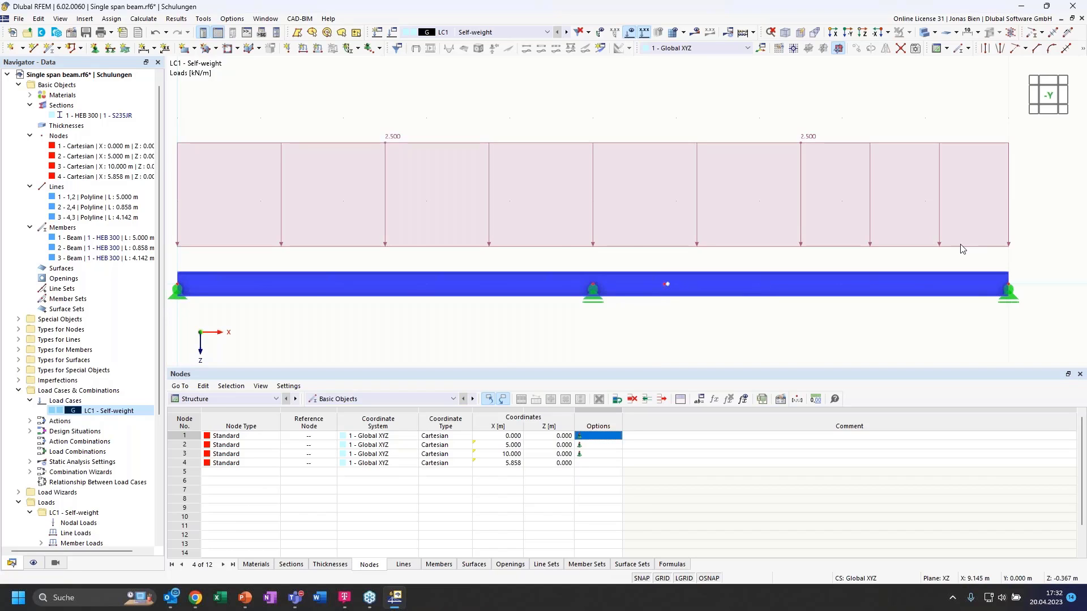
scroll(890, 308, "down", 1)
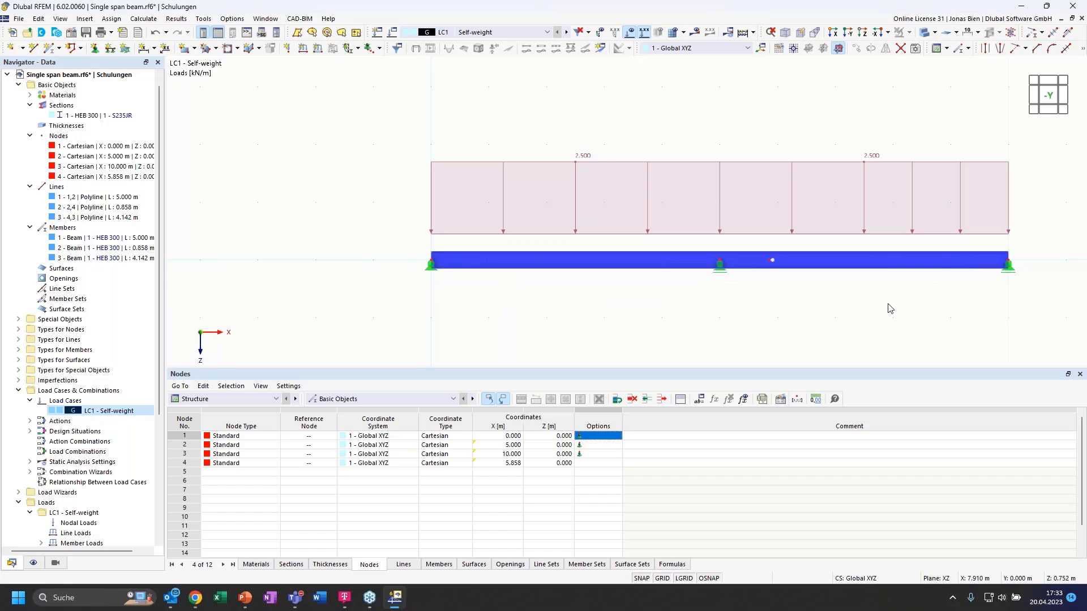
left_click(151, 48)
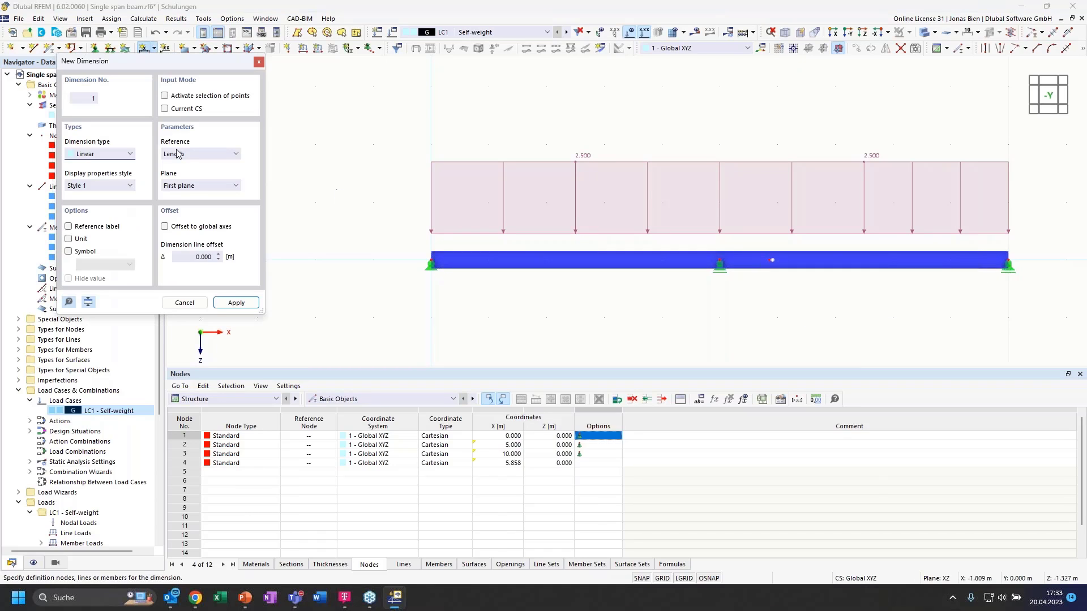
left_click(201, 185)
left_click(184, 204)
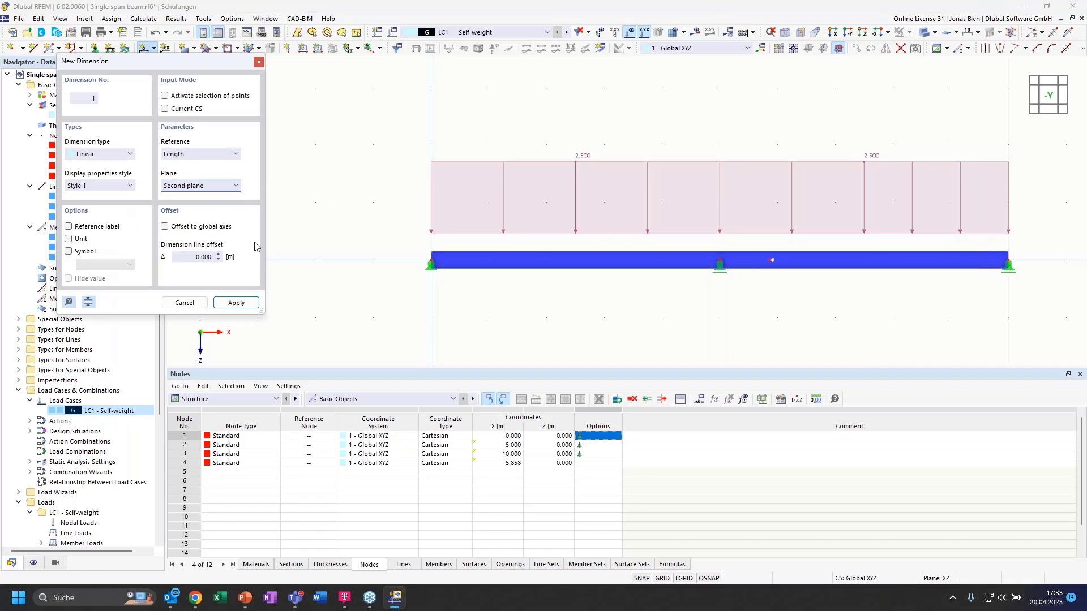
left_click(716, 260)
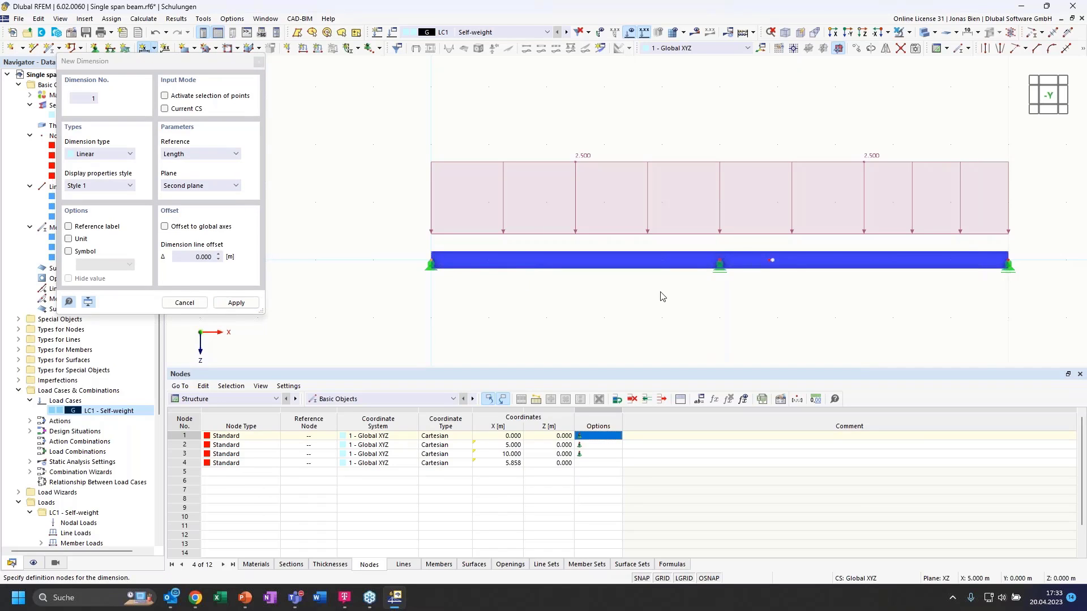
double_click(193, 257)
type("-1")
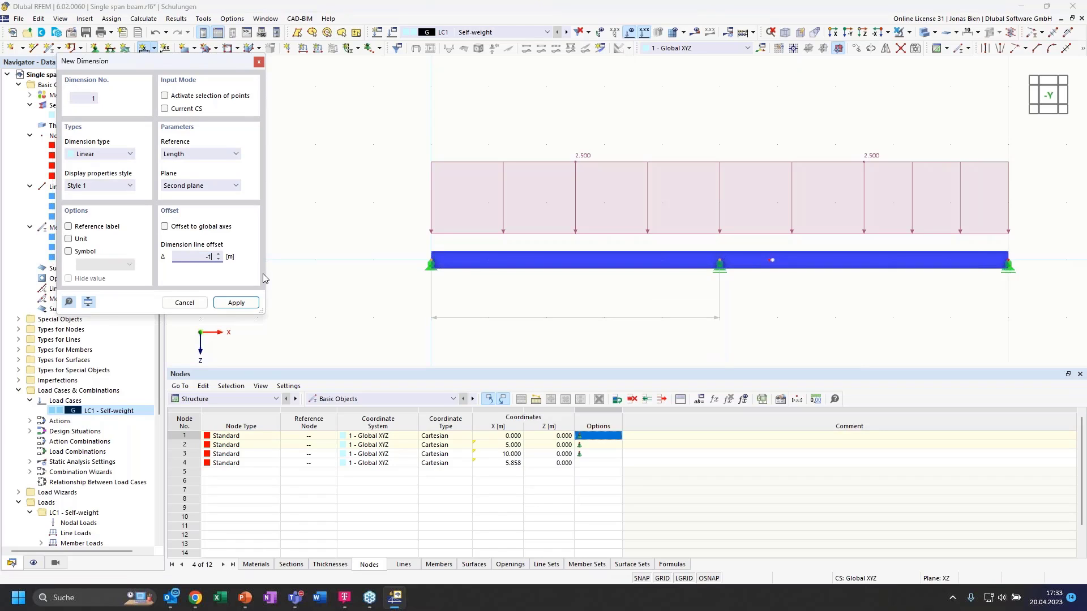
key("Return")
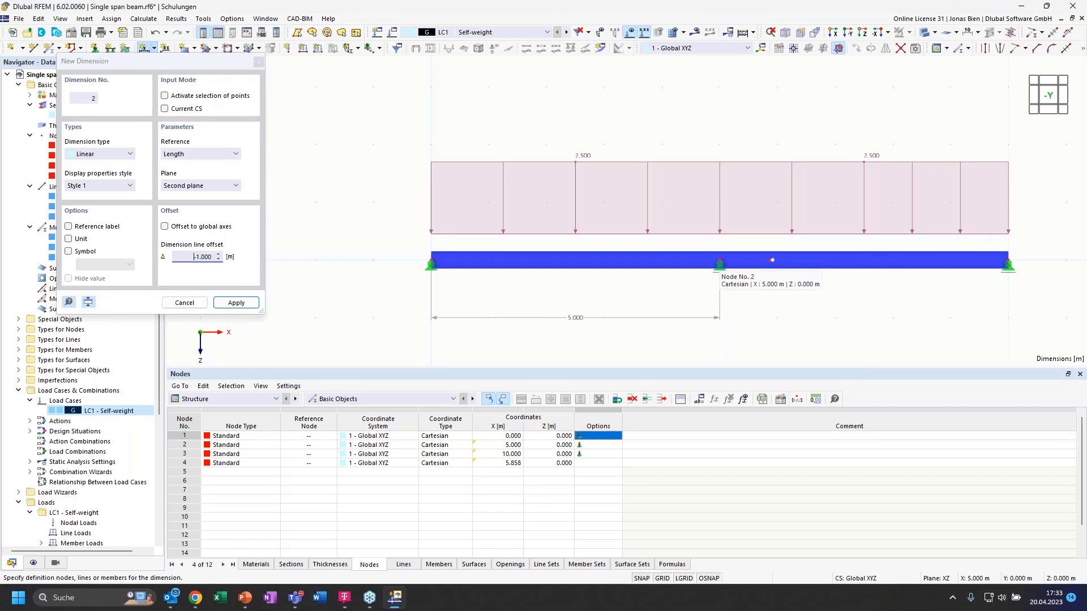
- Dimension the length from the middle support to the hinge node, with a dimension line offset of -1 m
left_click(769, 259)
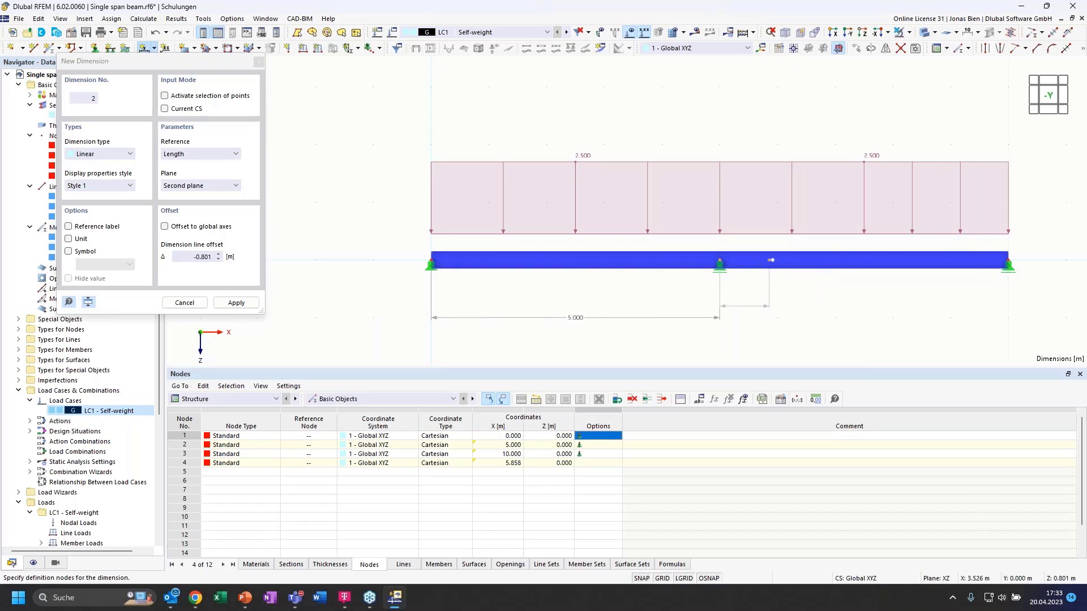
double_click(185, 256)
type("-1")
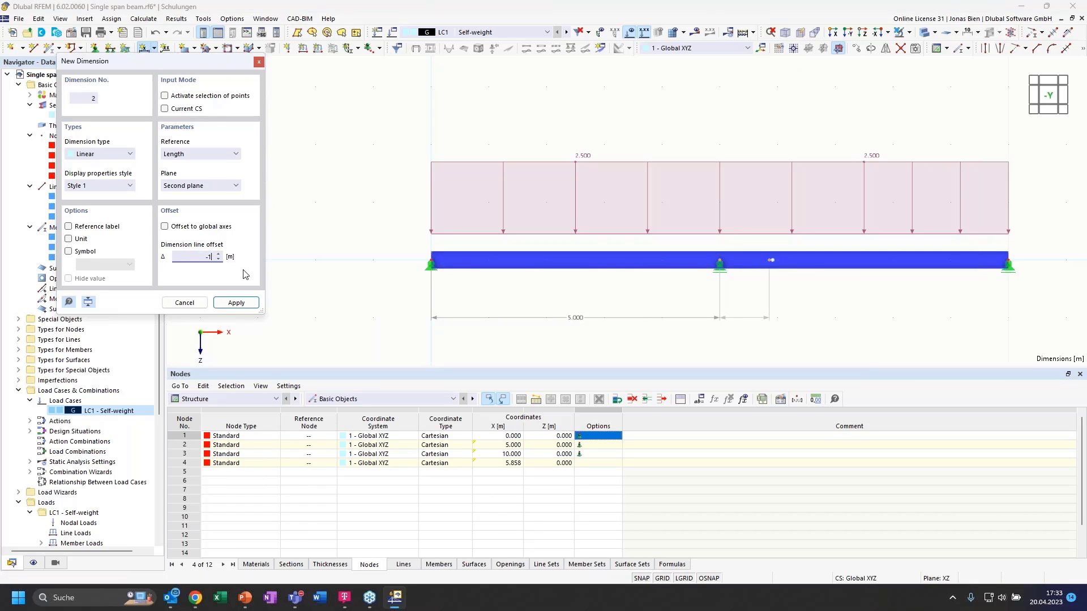
key("Return")
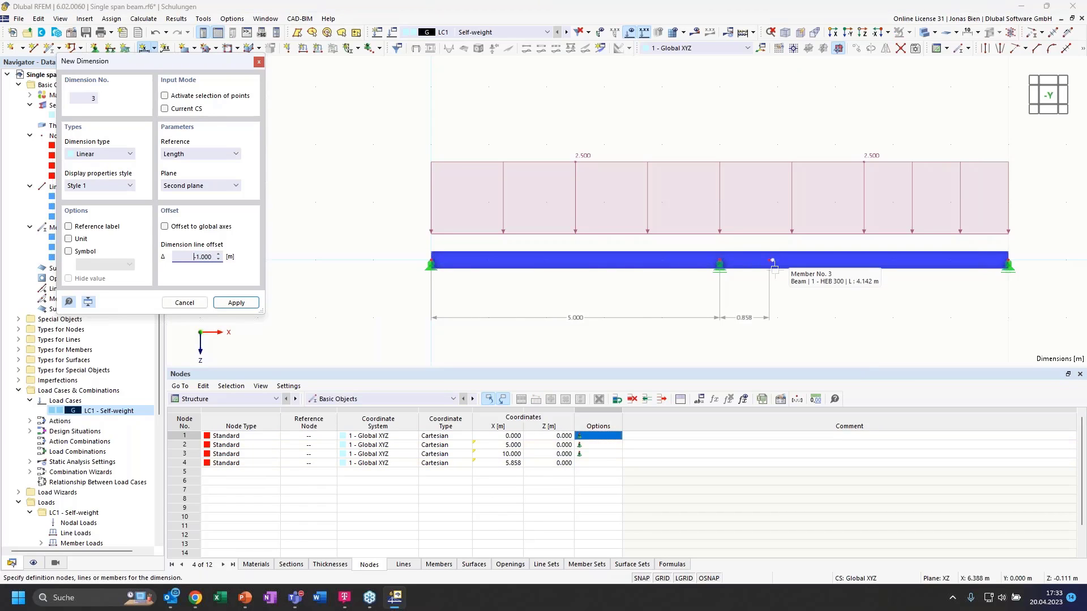
- Dimension the length from the hinge node to the right end support at offset -1 m and finish dimensioning
left_click(1009, 263)
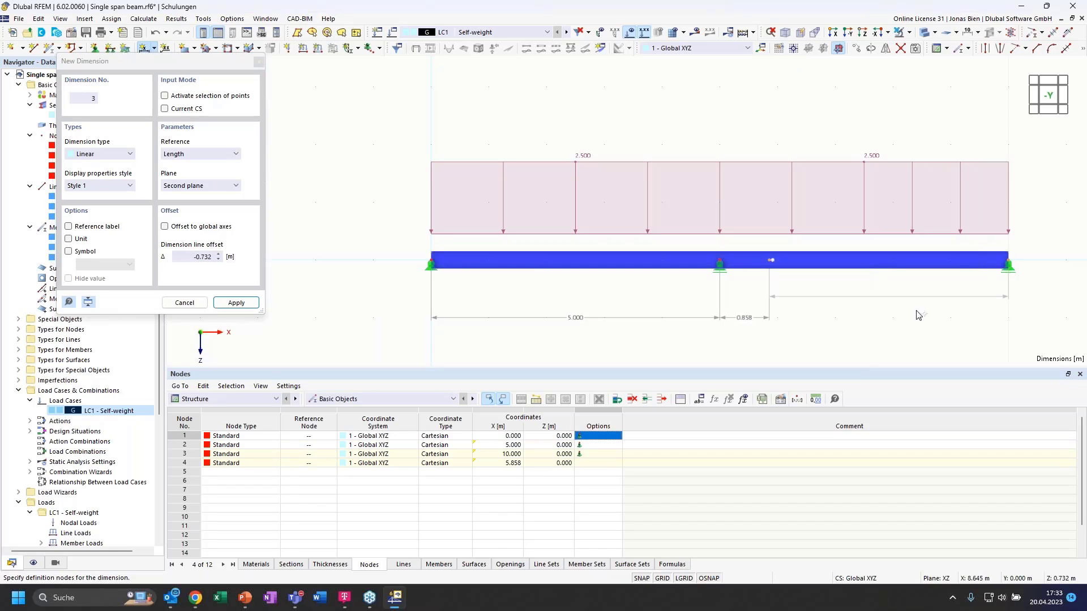
left_click(183, 256)
double_click(183, 256)
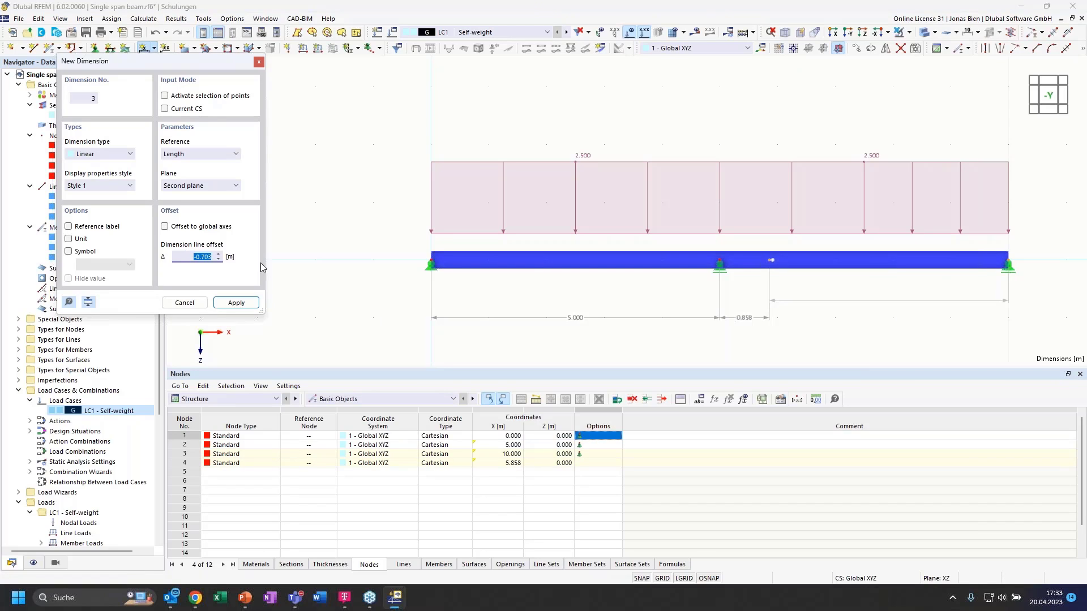
type("-1")
key("Return")
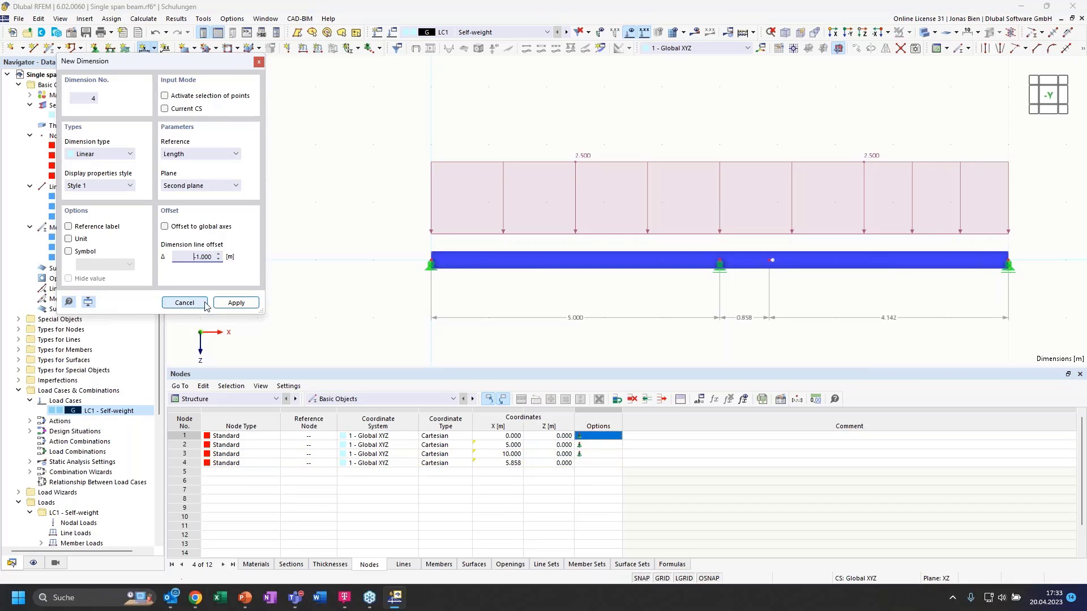
left_click(184, 303)
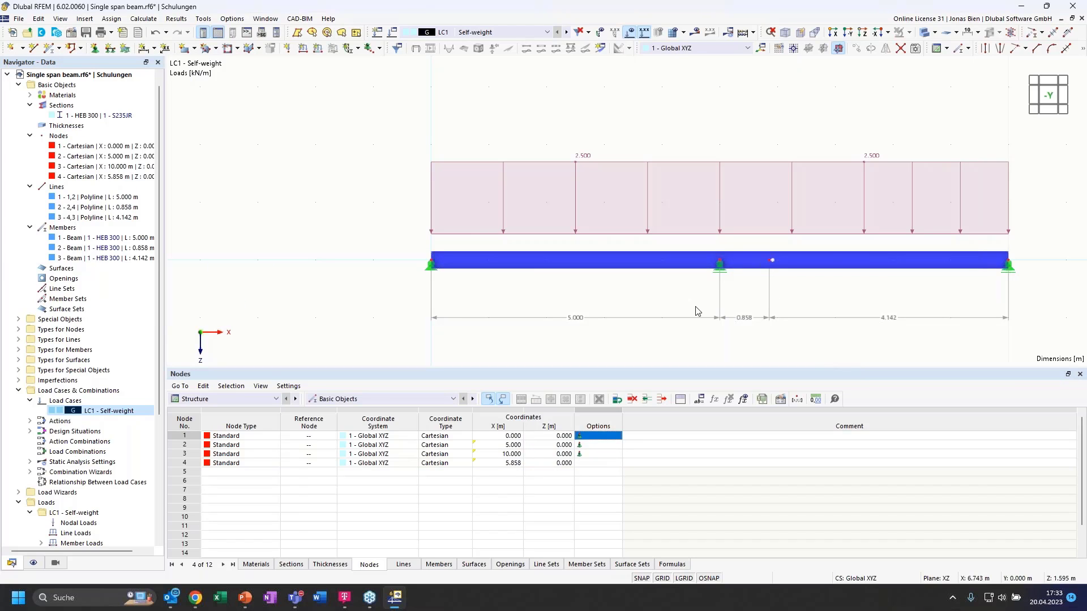
- Calculate load case LC1 - Self-weight and display the member bending moments My
left_click(695, 32)
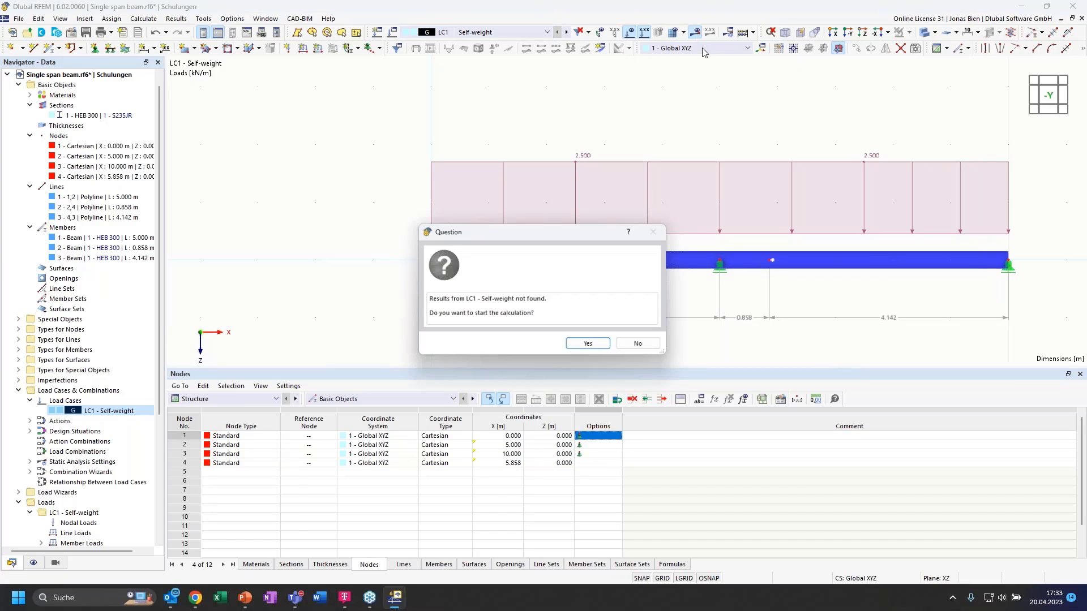
left_click(599, 348)
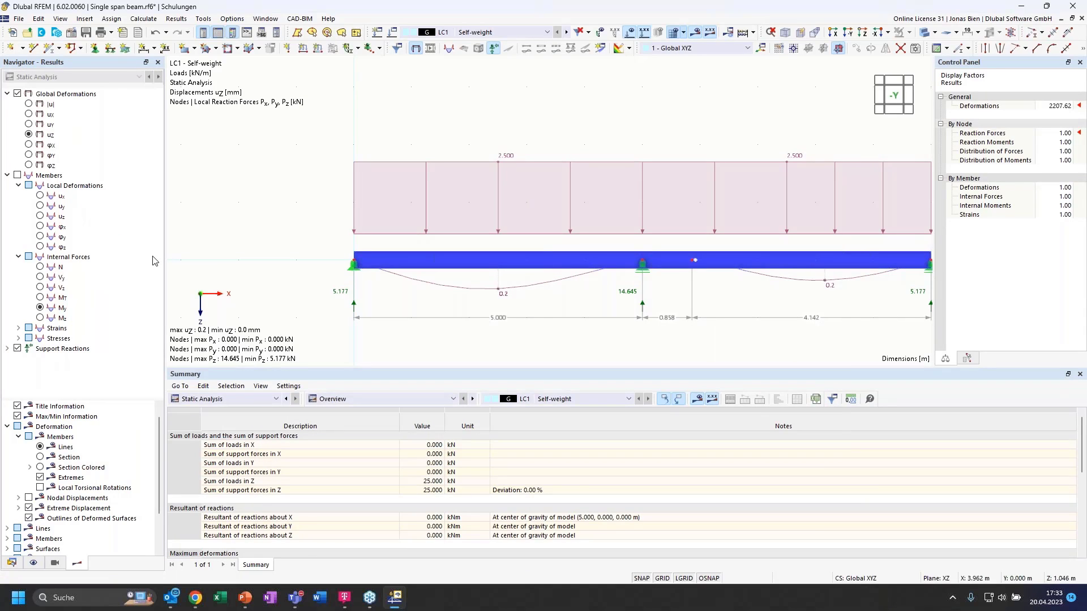
left_click(40, 307)
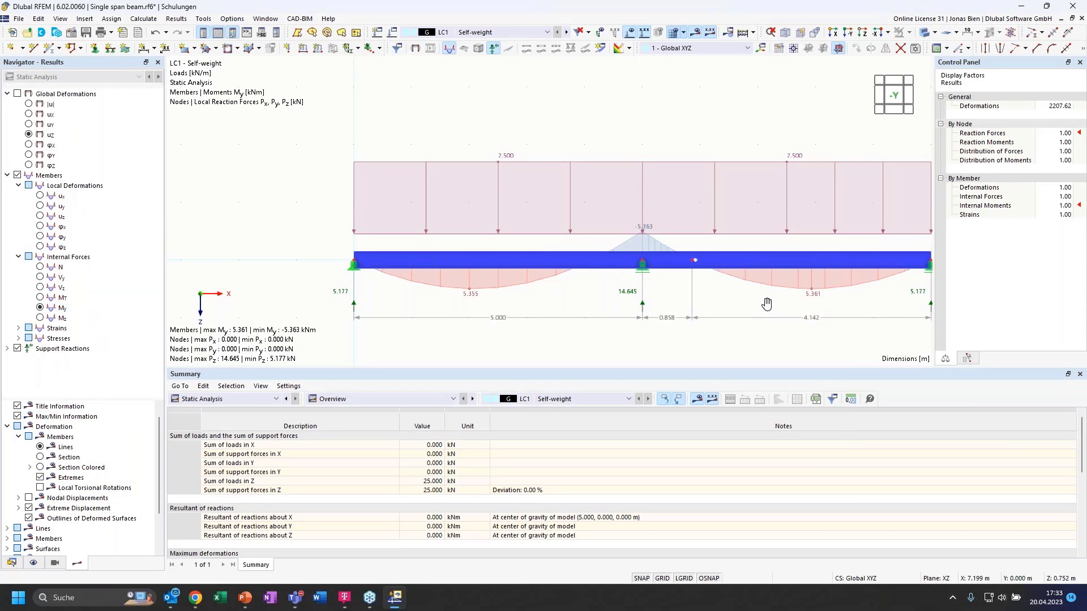
middle_click_drag(766, 306, 703, 303)
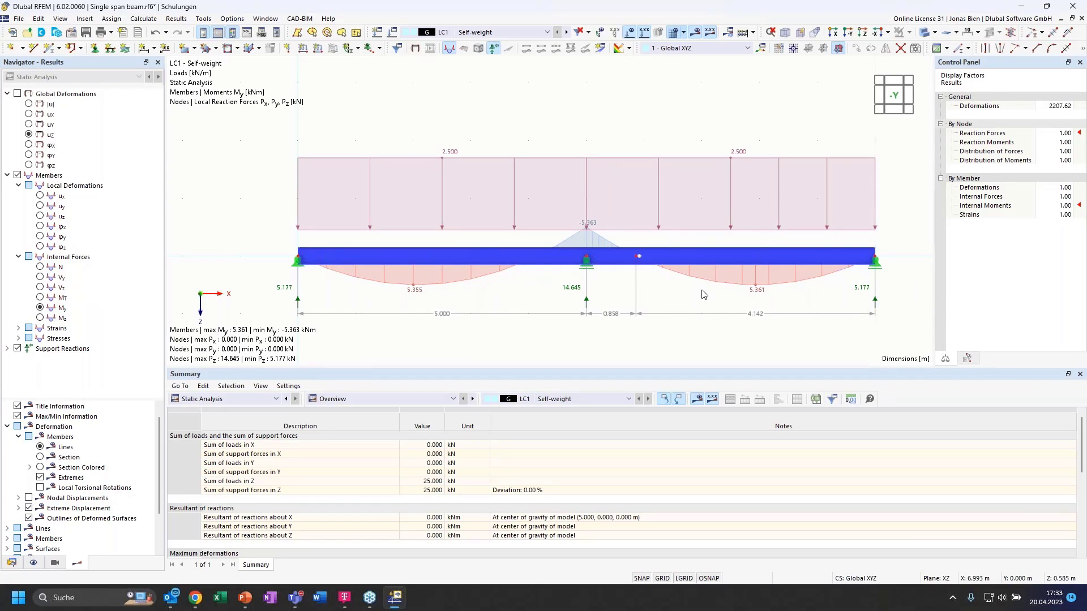
- Hide the loads and display the members as simple lines to view the moment diagram at the hinge
left_click(633, 34)
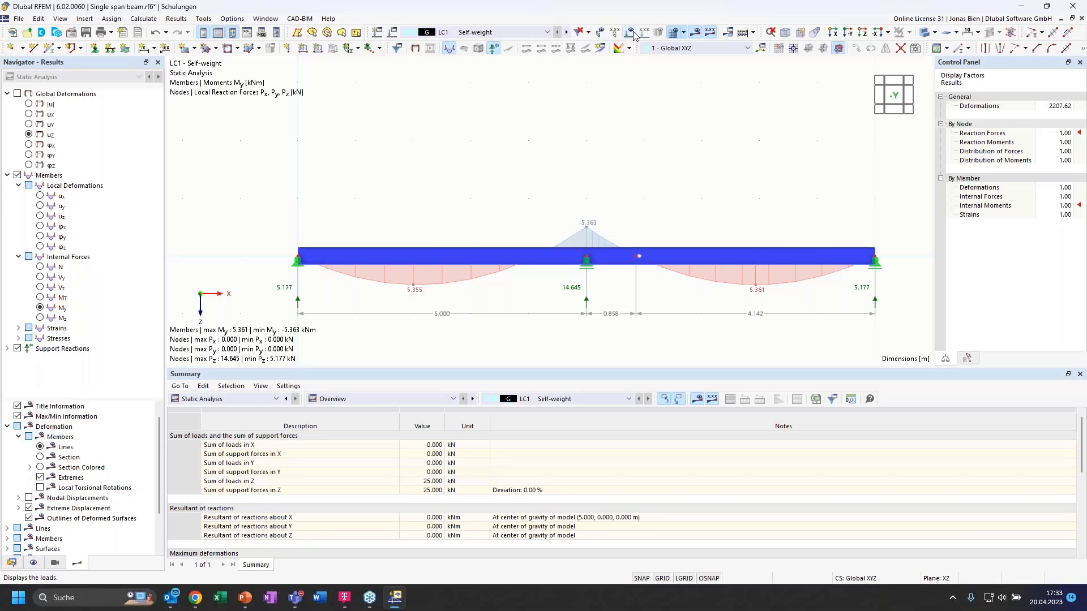
left_click(927, 35)
left_click(926, 36)
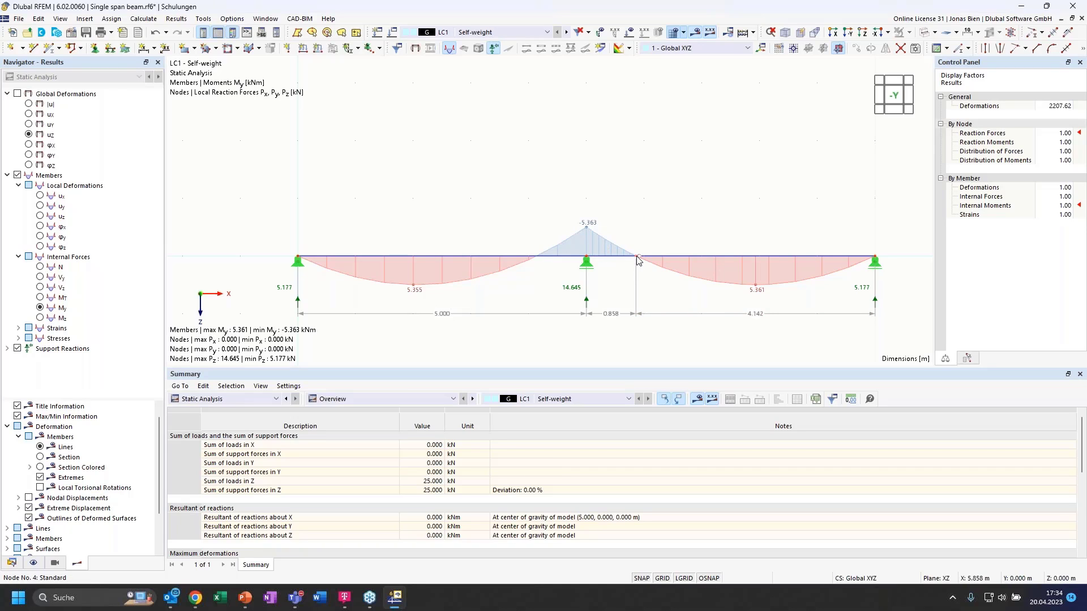
mouse_move(638, 259)
middle_click_drag(703, 194, 695, 197)
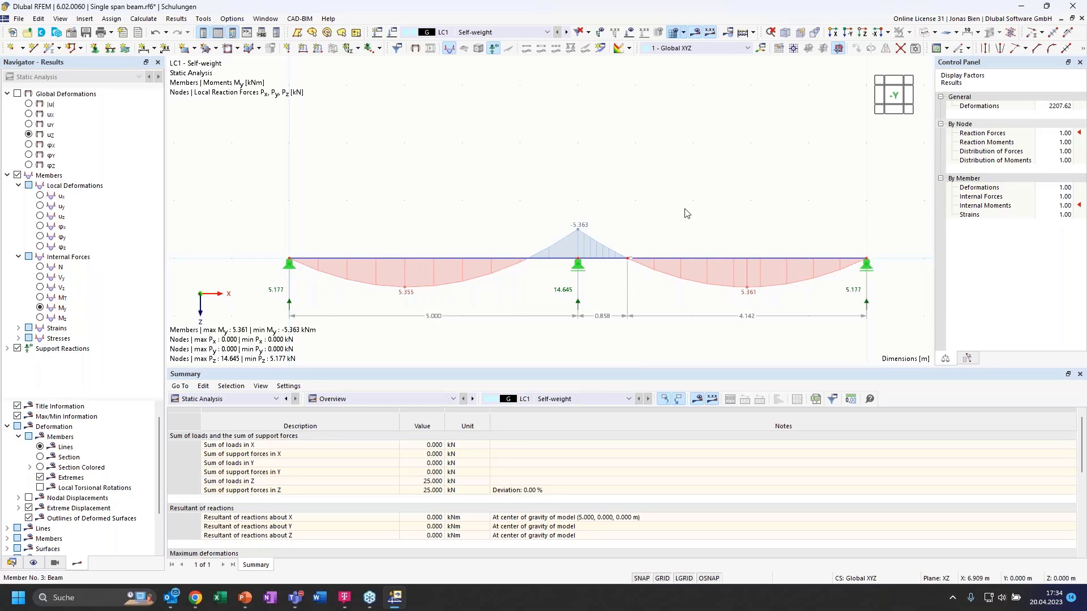
middle_click_drag(670, 185, 665, 161)
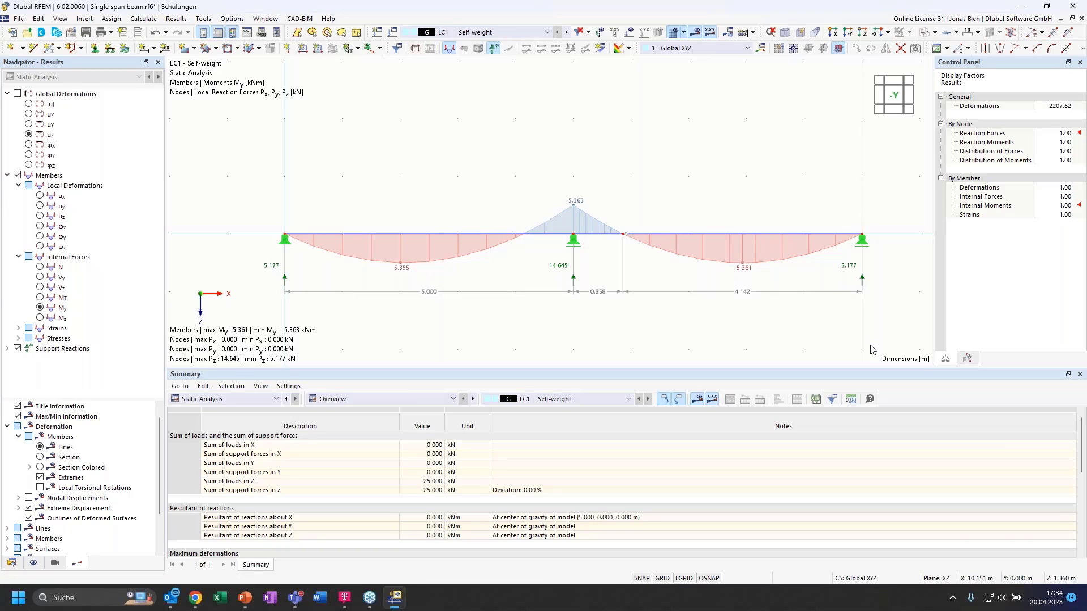
- Set the global parameter L to 8 m and apply it to the beam model
left_click(39, 18)
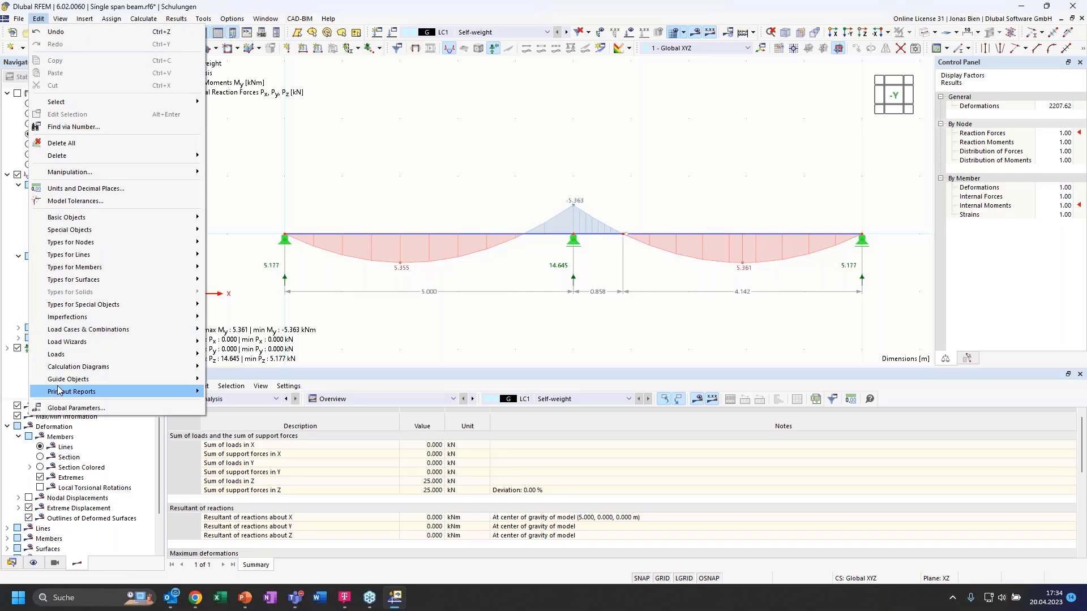
left_click(74, 390)
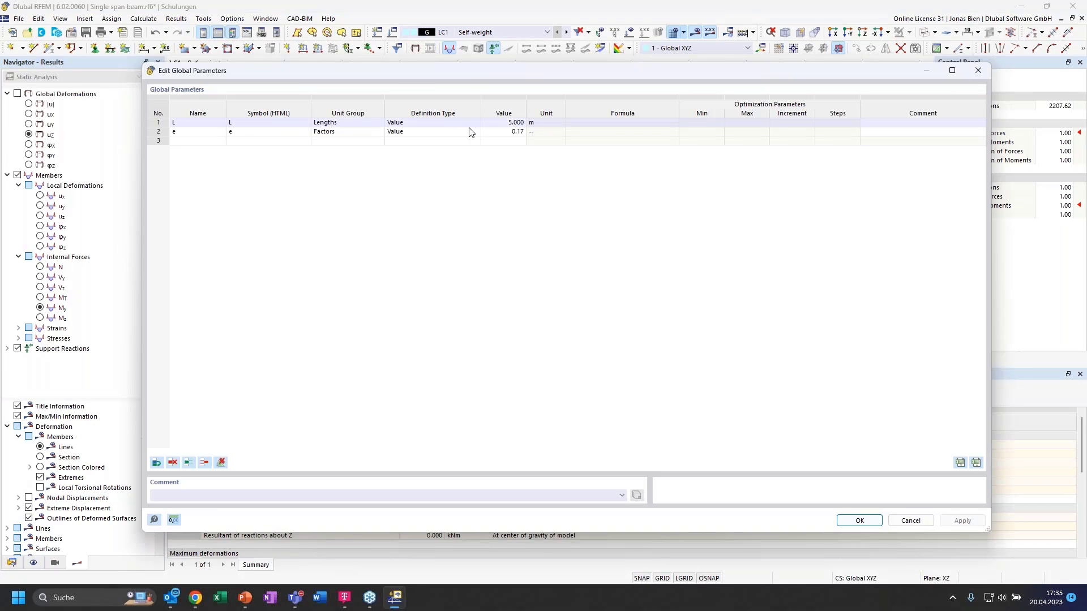
left_click(497, 122)
type("8")
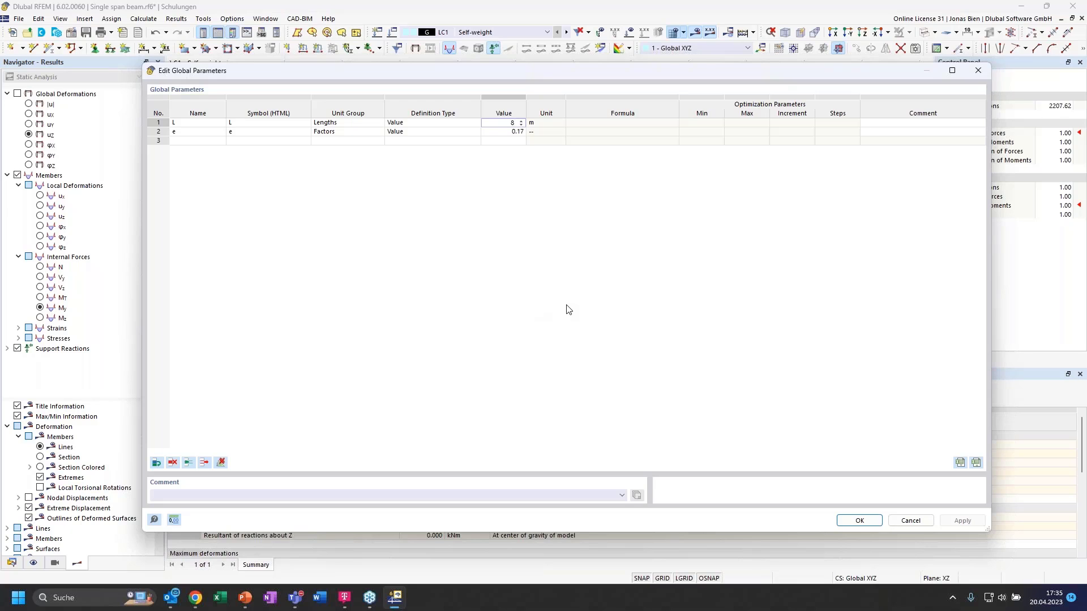
left_click(858, 520)
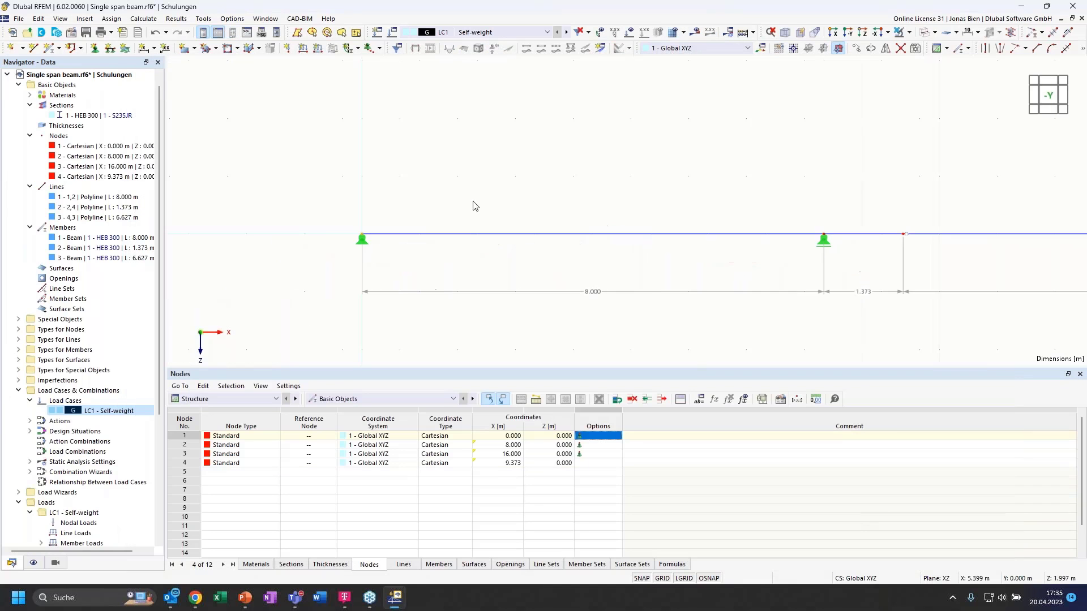
scroll(456, 201, "down", 1)
middle_click_drag(637, 192, 526, 184)
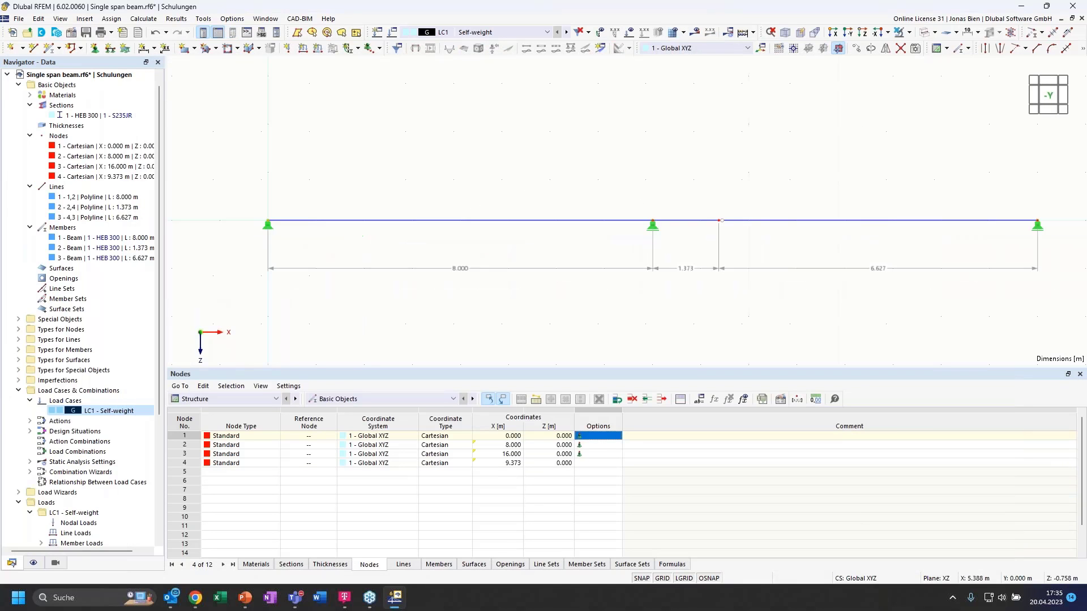
scroll(526, 184, "down", 1)
middle_click_drag(641, 179, 626, 182)
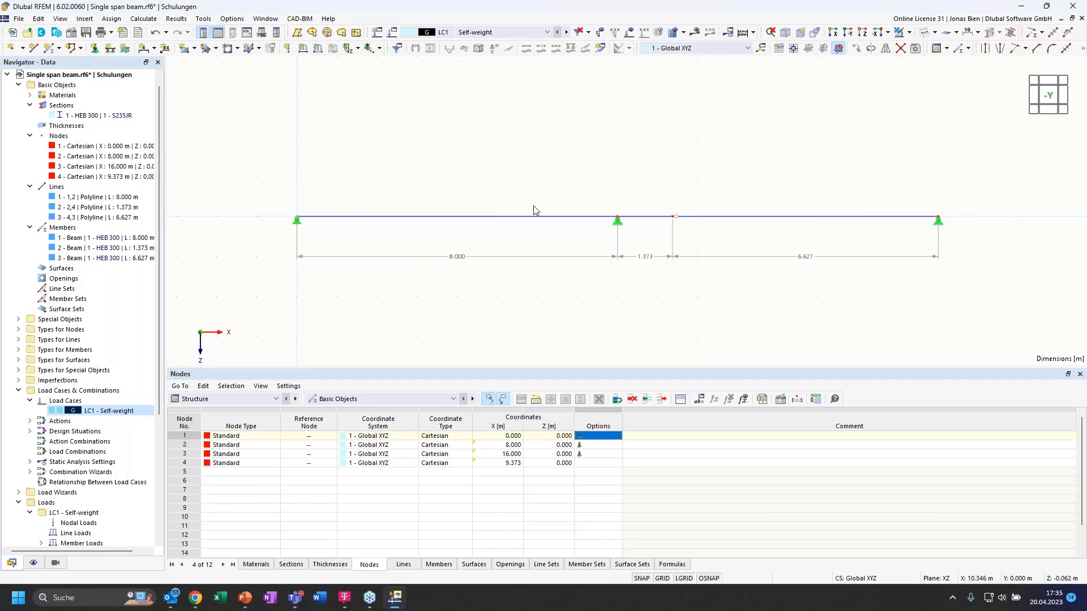
- Recalculate load case LC1 for the changed span length and display the bending moments My
left_click(696, 34)
left_click(589, 344)
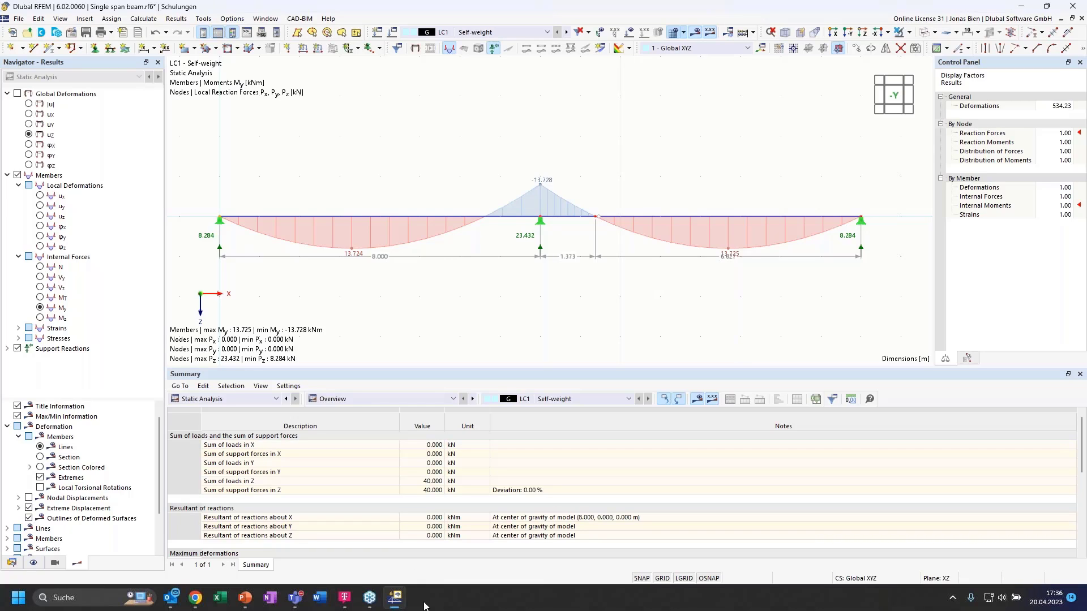
mouse_move(368, 604)
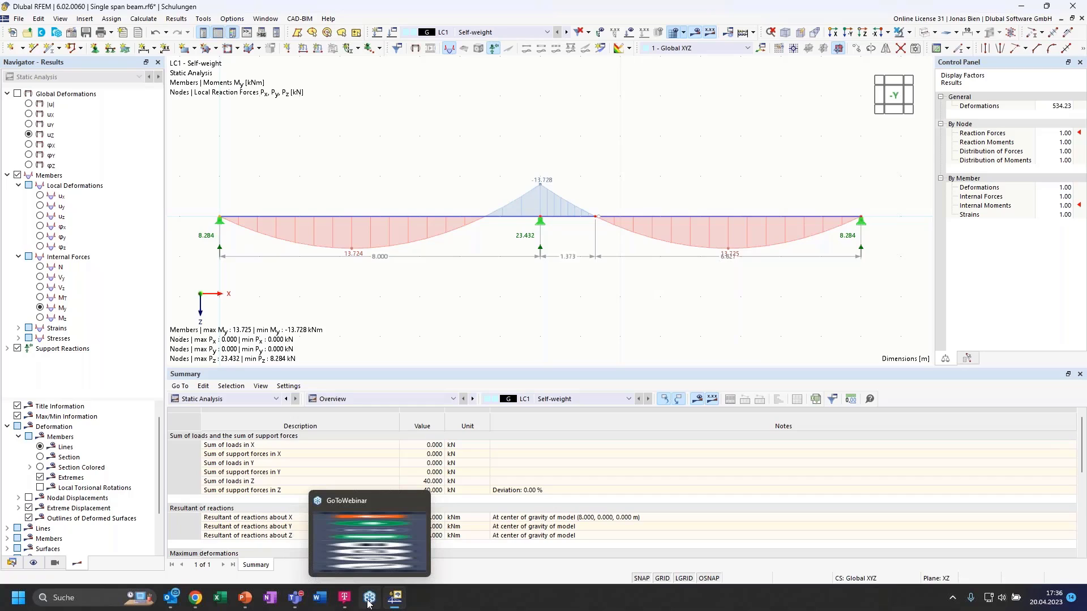
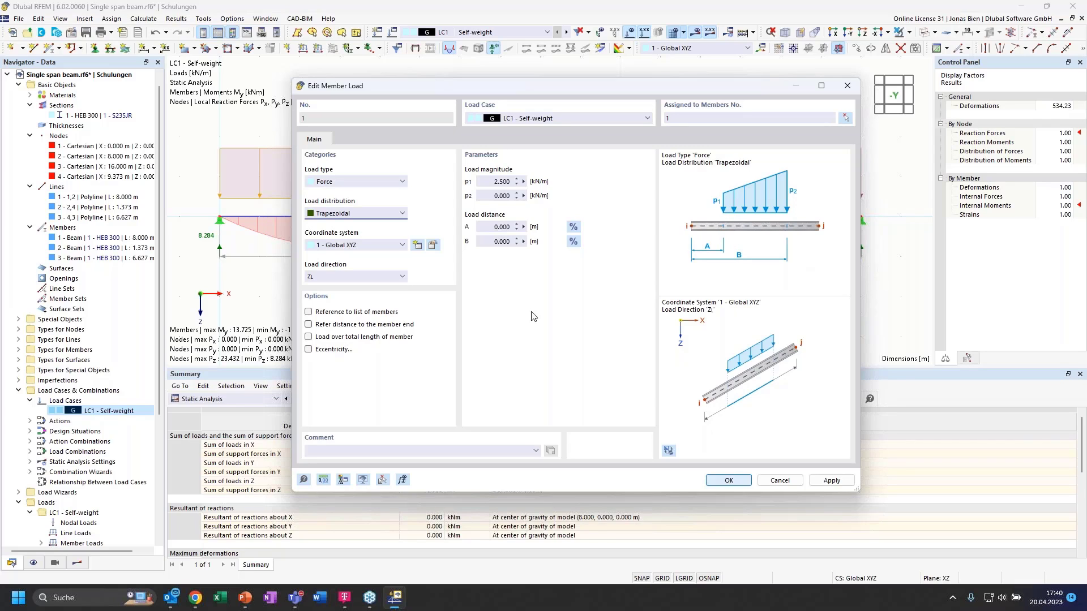
- Define the trapezoidal load on member 1 with relative distances, running from about 20% to 80% of the member length
left_click(494, 227)
left_click(573, 227)
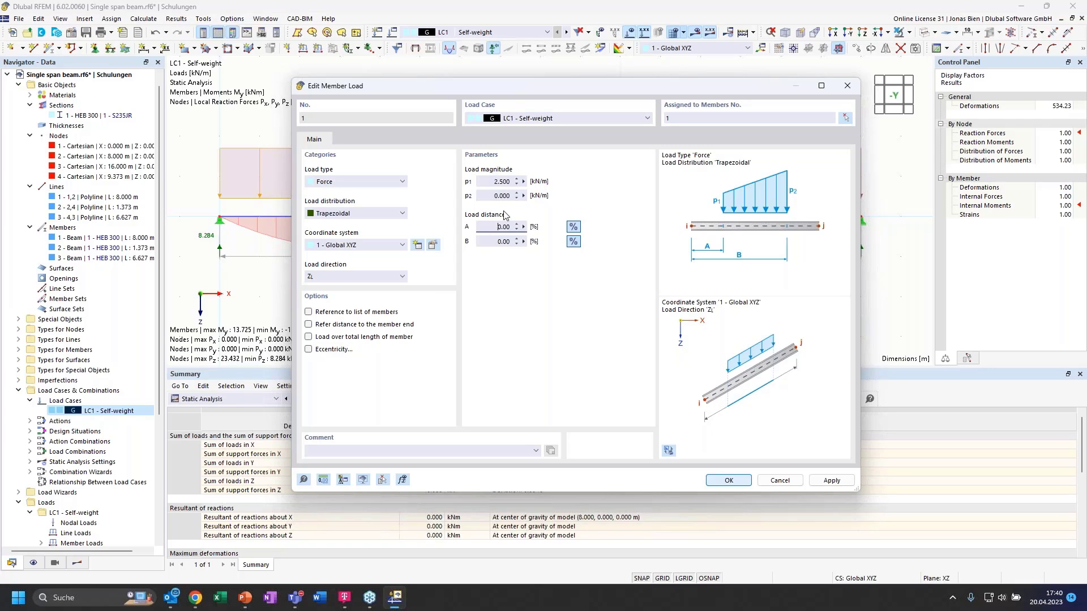
left_click(496, 243)
type("8")
left_click(730, 481)
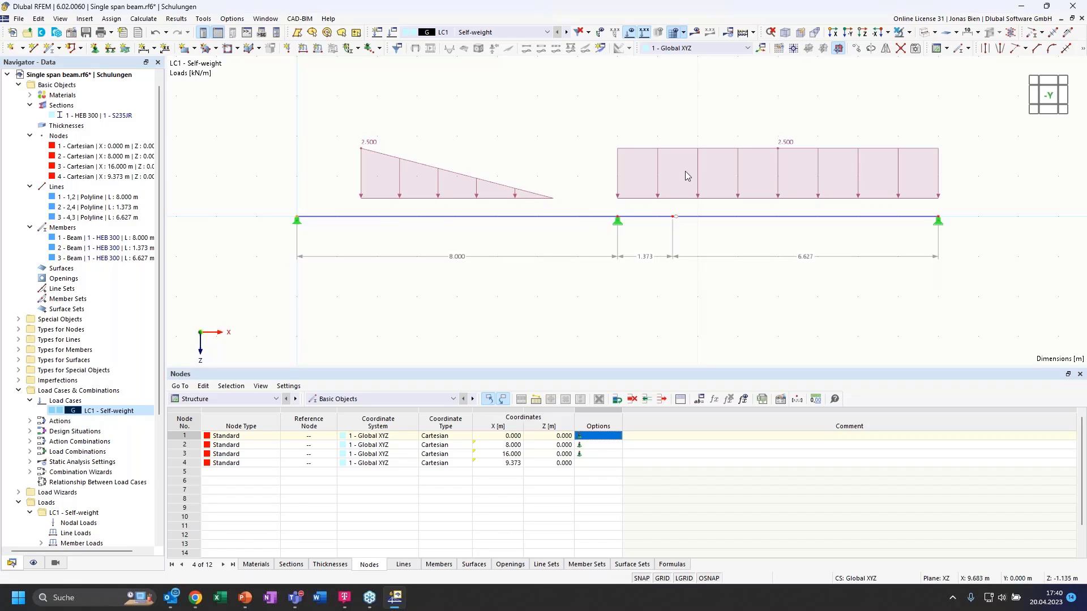
- Delete the uniform 2.500 kN/m load on the right span
left_click(673, 203)
key("Delete")
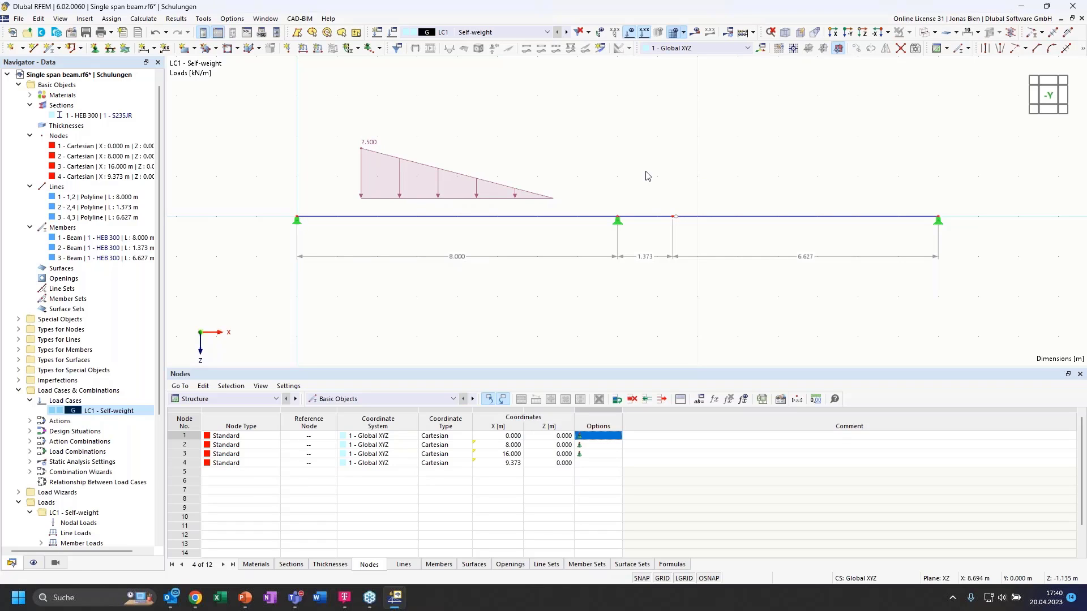
- Create a new imposed nodal deformation in LC1 and assign it to node 2 at the middle support
left_click(369, 49)
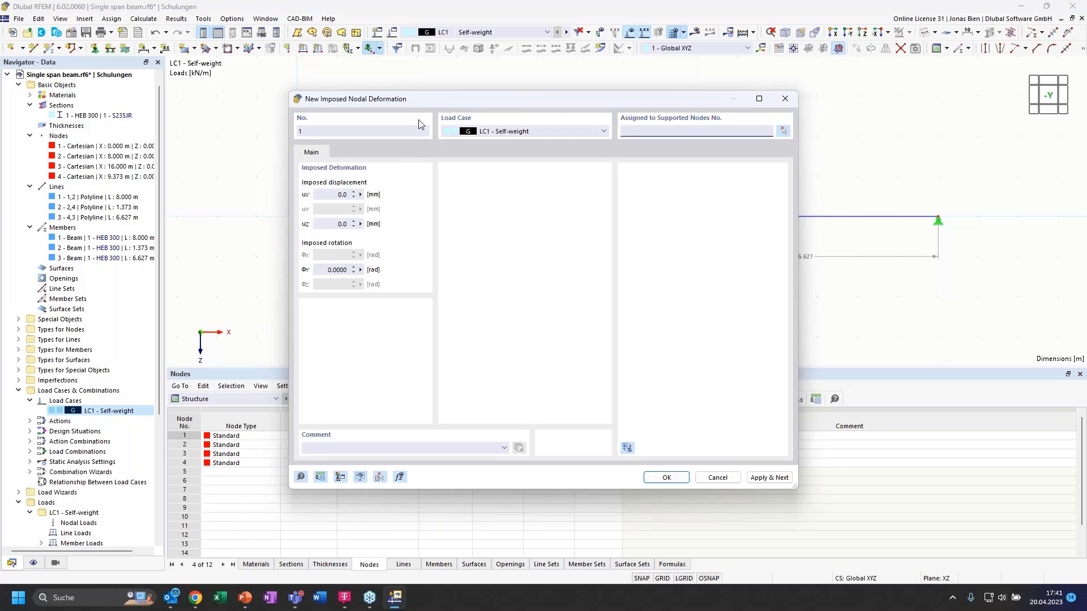
left_click_drag(426, 100, 188, 144)
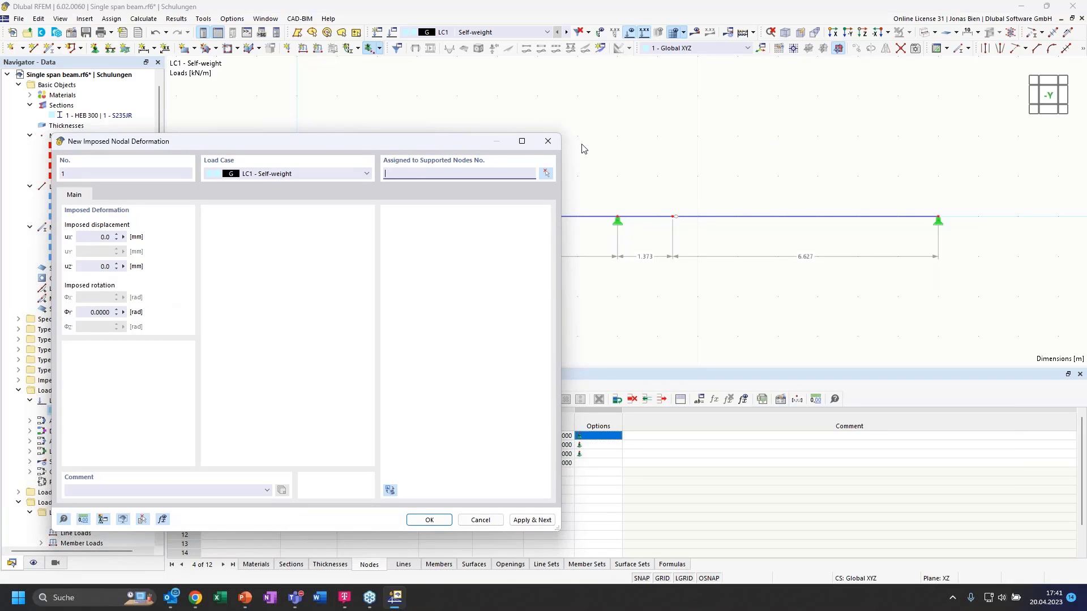
left_click(546, 173)
left_click(617, 218)
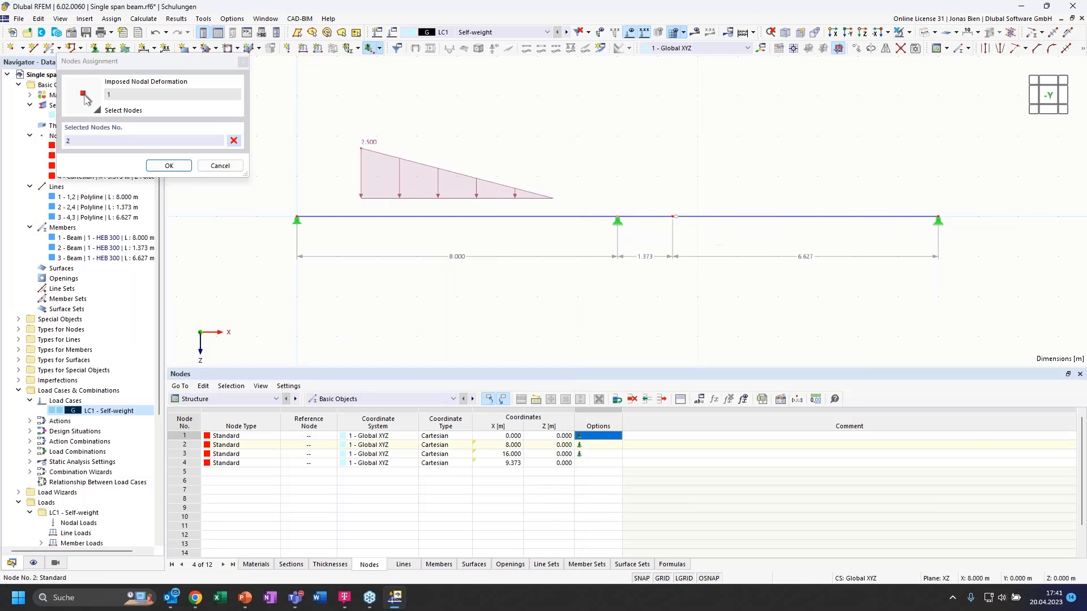
left_click(168, 165)
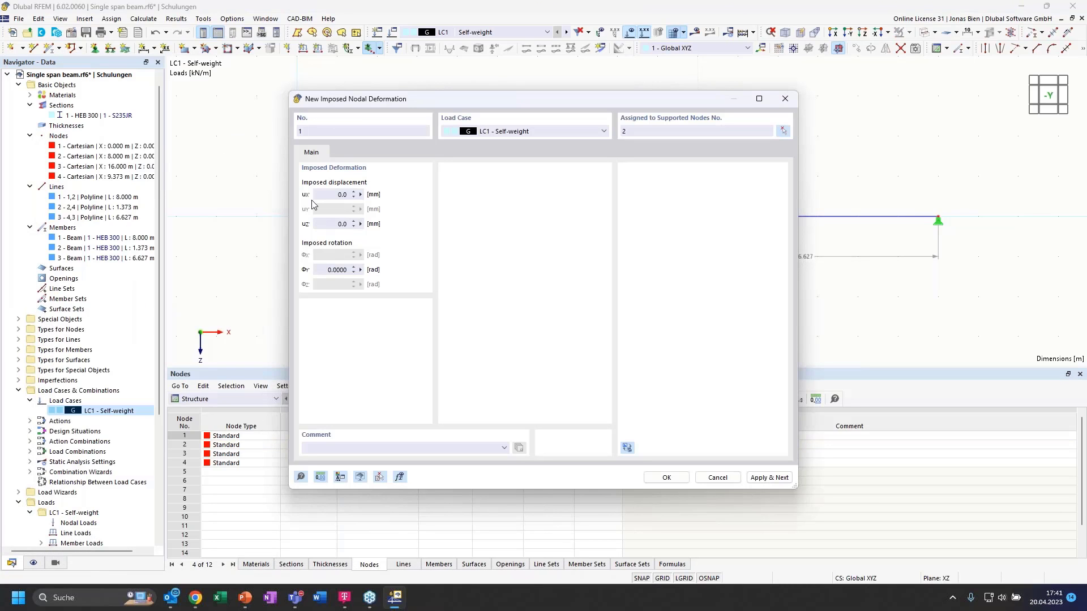
- Set the imposed displacement uZ to -20 mm and display it in the dialog's graphical preview
left_click(326, 222)
left_click_drag(367, 111, 718, 217)
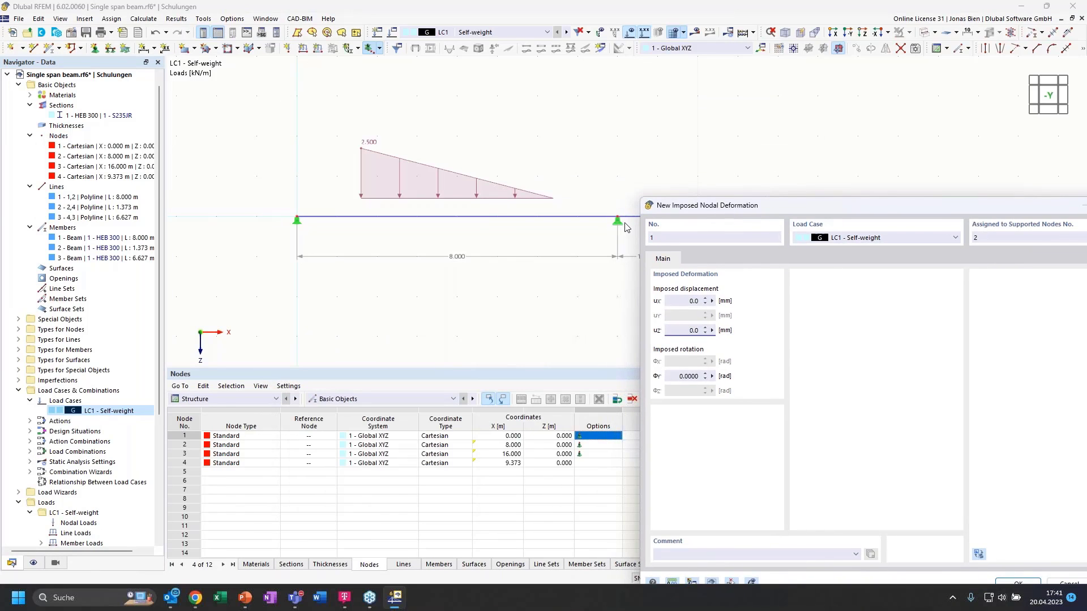
type("2")
left_click_drag(728, 210, 453, 95)
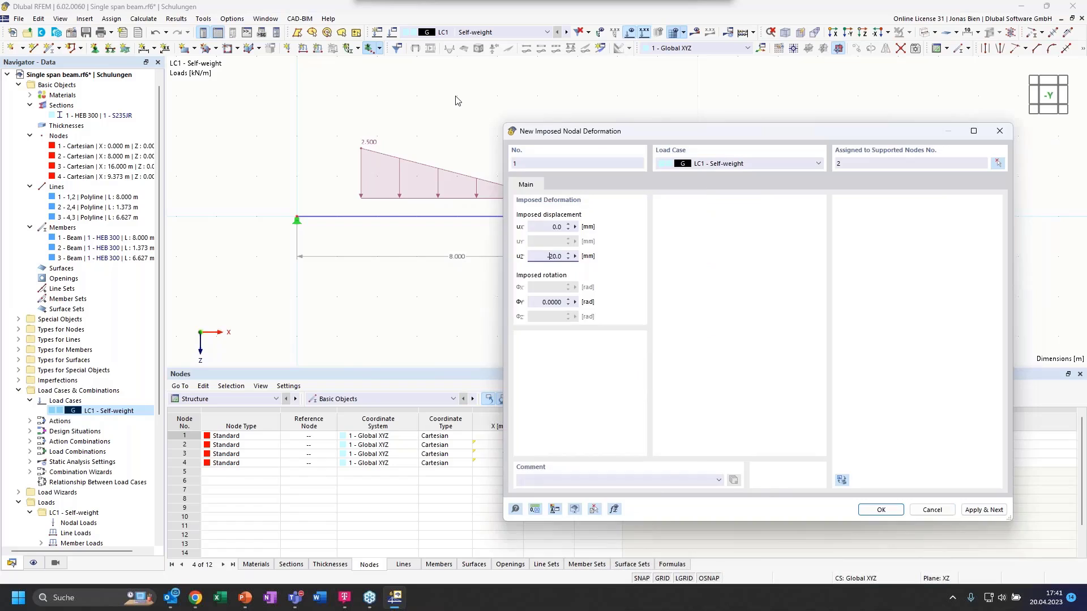
left_click(712, 443)
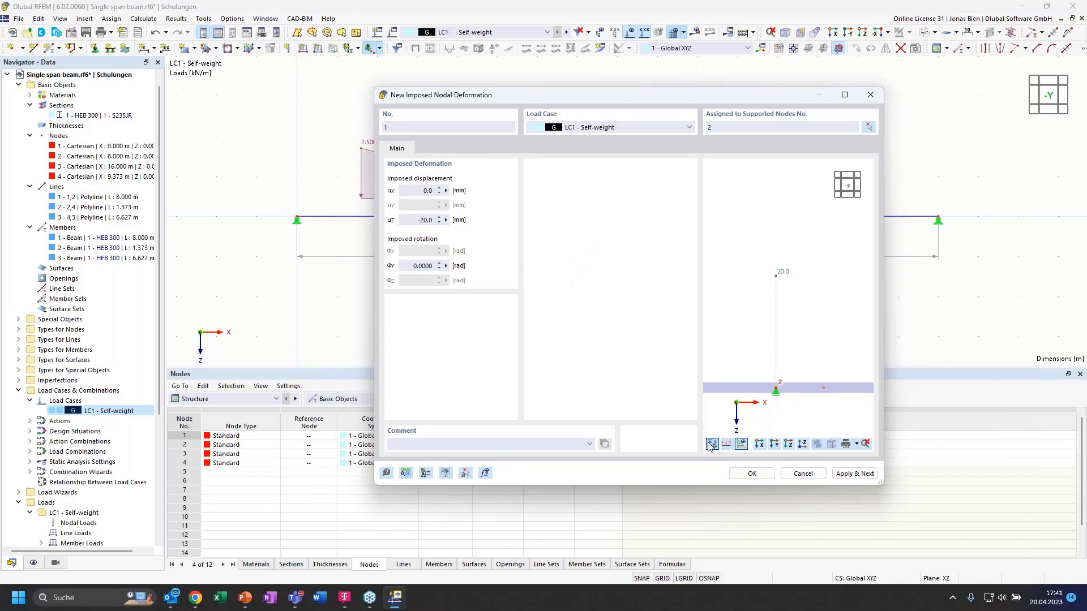
scroll(819, 342, "down", 2)
middle_click_drag(818, 343, 802, 293)
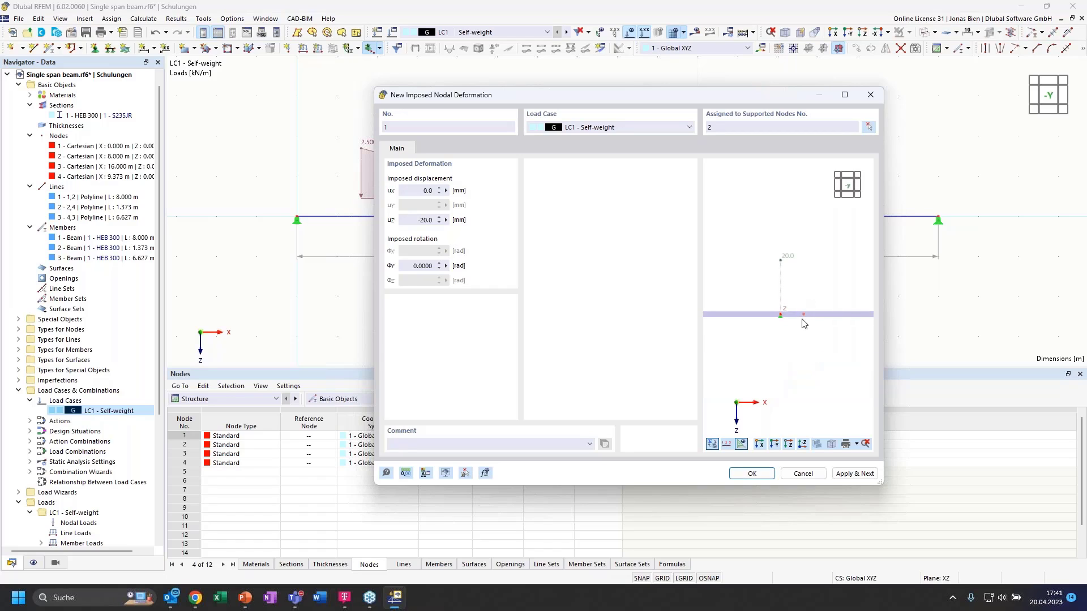
- Try to apply the imposed deformation with an additional rotation φY of 5 rad
left_click(414, 266)
type("5")
left_click(745, 475)
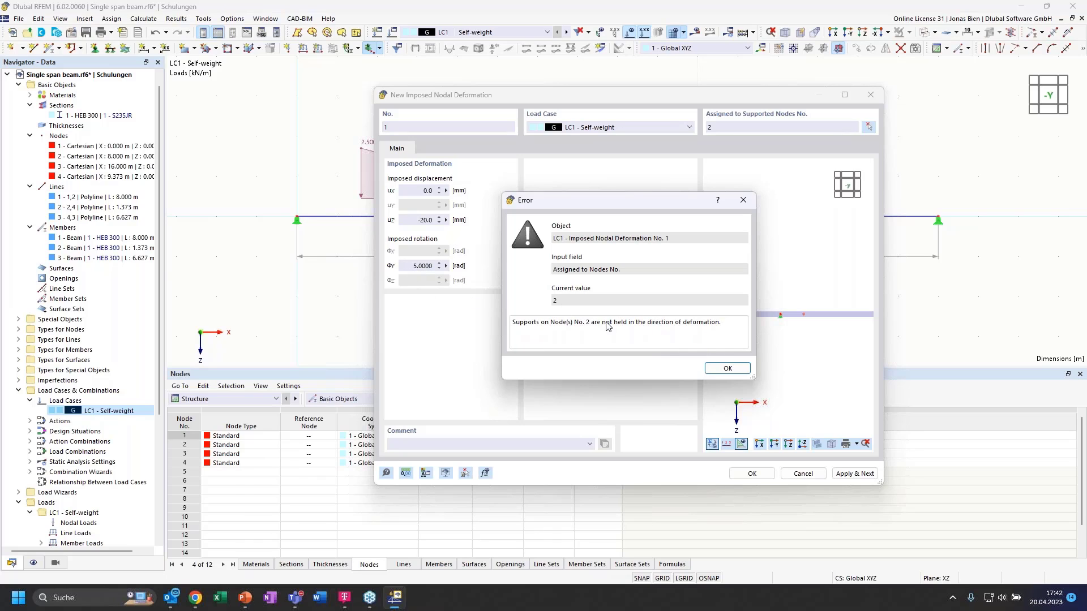
left_click(727, 368)
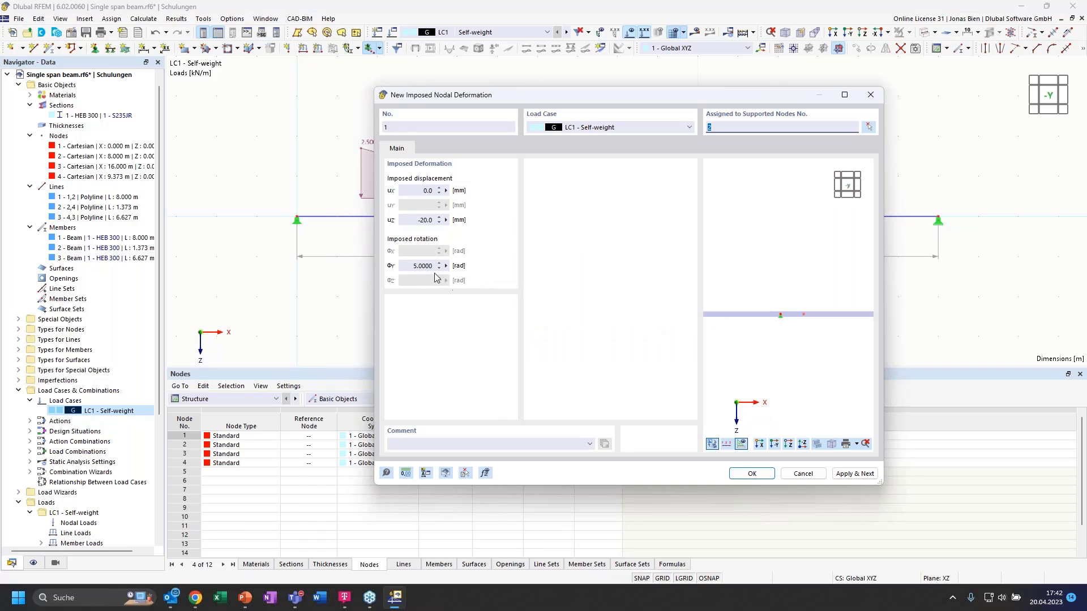
- Reset the imposed rotation φY to 0 and apply the nodal deformation to the middle support
type("0")
left_click(495, 288)
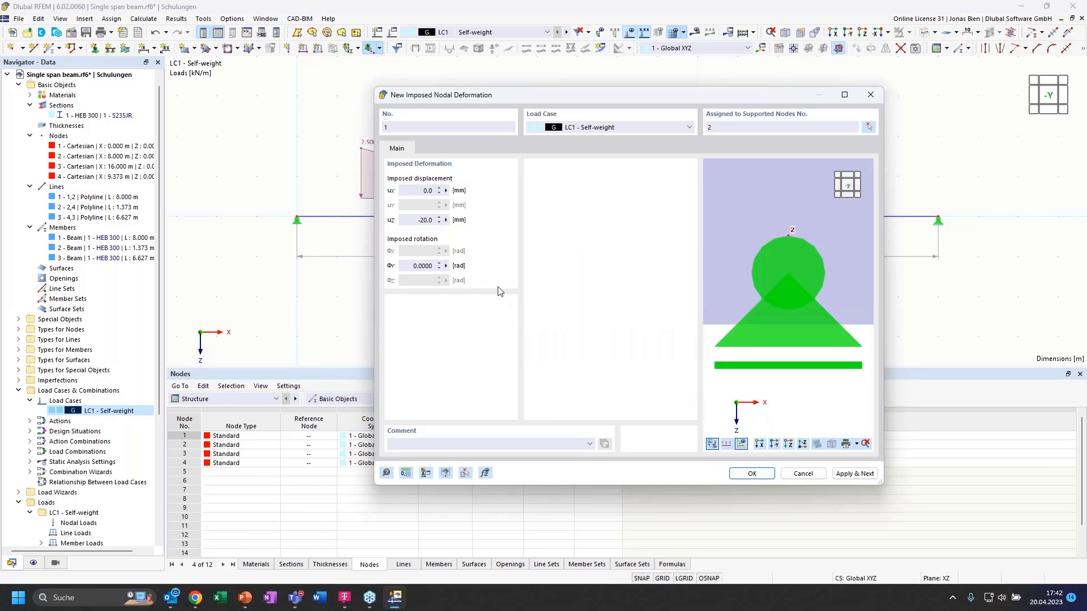
left_click(752, 474)
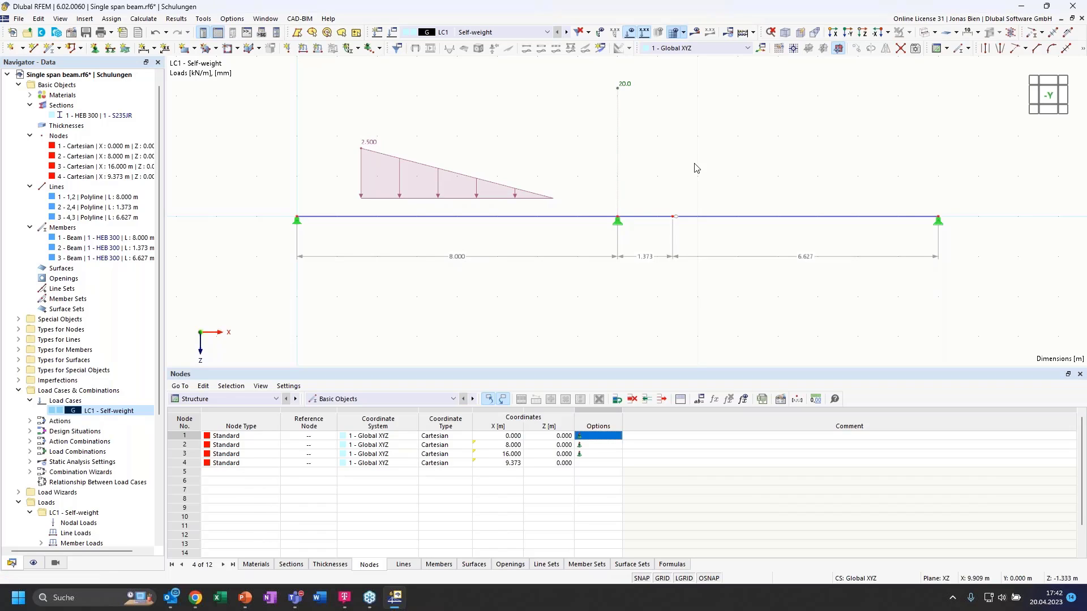
- Start a new nodal load and try the Components load type with its FX and FZ force inputs
left_click(287, 50)
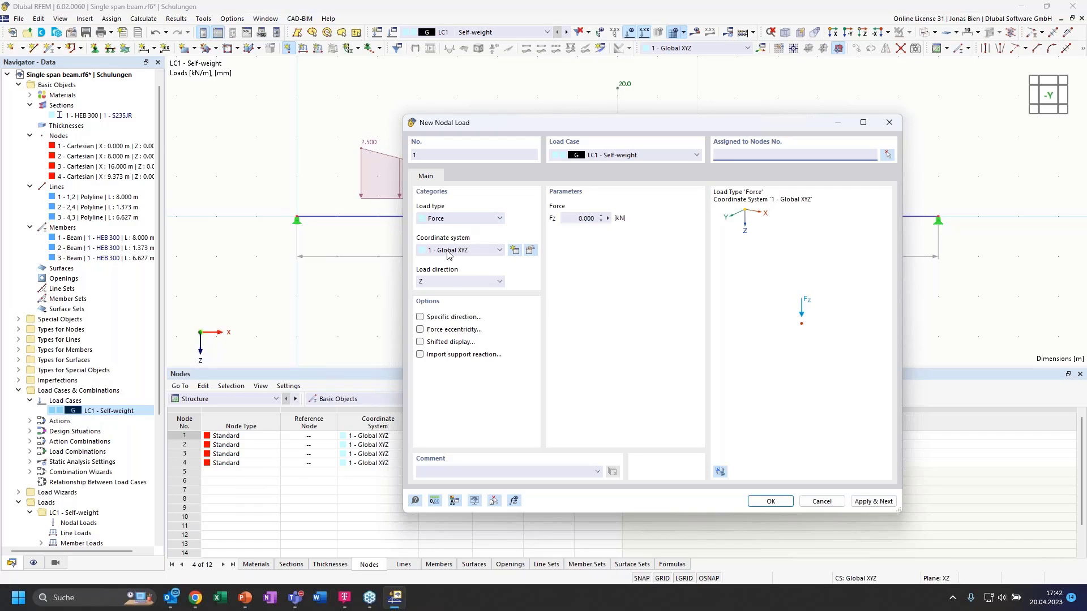
left_click(460, 220)
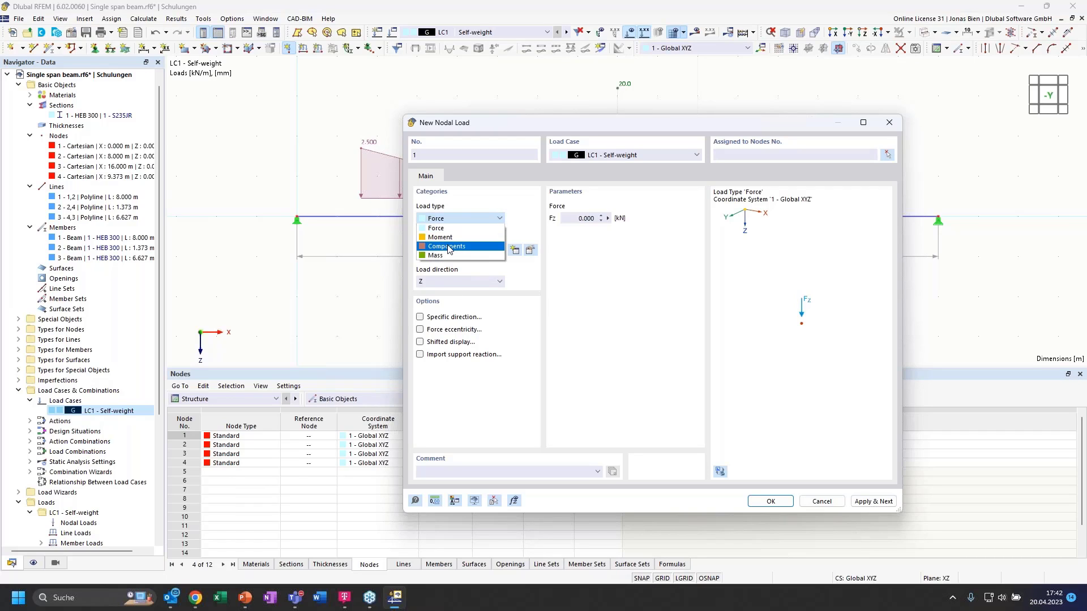
left_click(449, 247)
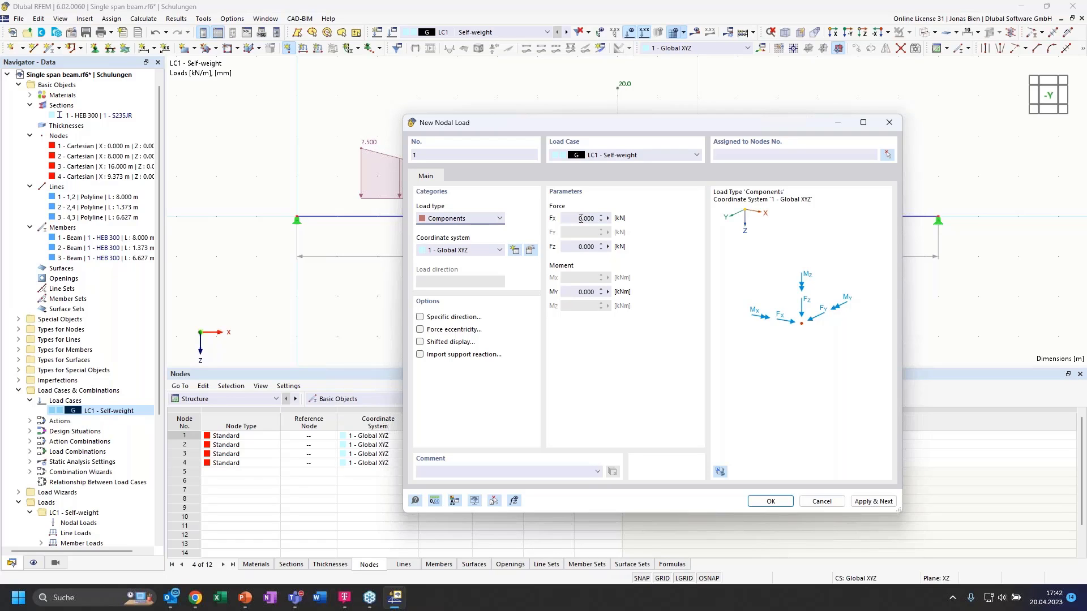
double_click(581, 218)
left_click(582, 246)
- Switch the nodal load to type Force with FZ of 10 kN and enable a specific direction rotated via 3 angles
left_click(444, 218)
left_click(446, 231)
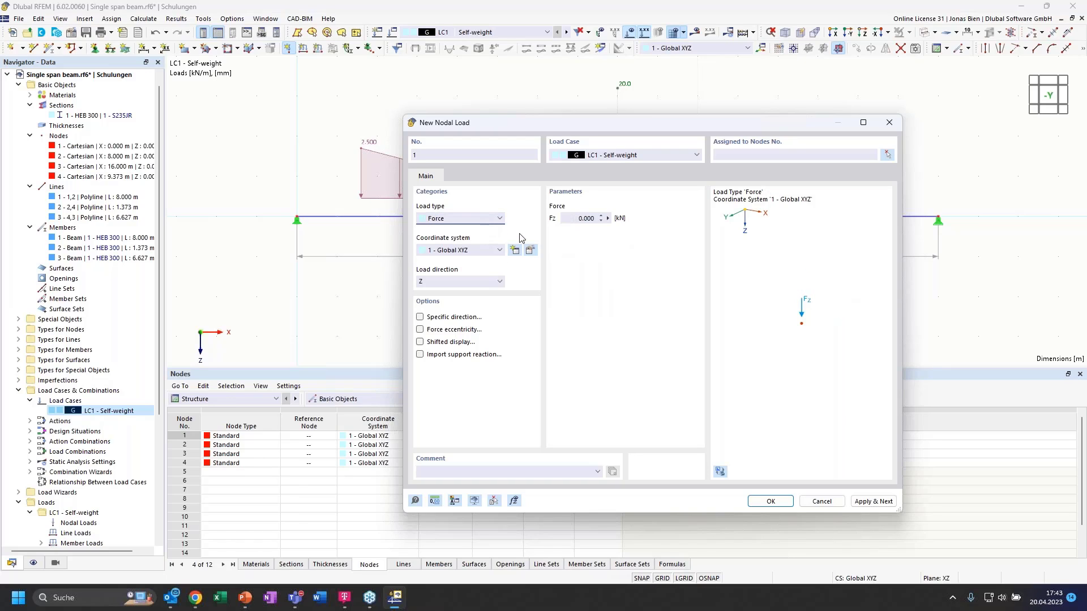
left_click(585, 218)
type("1")
left_click(421, 318)
left_click(457, 178)
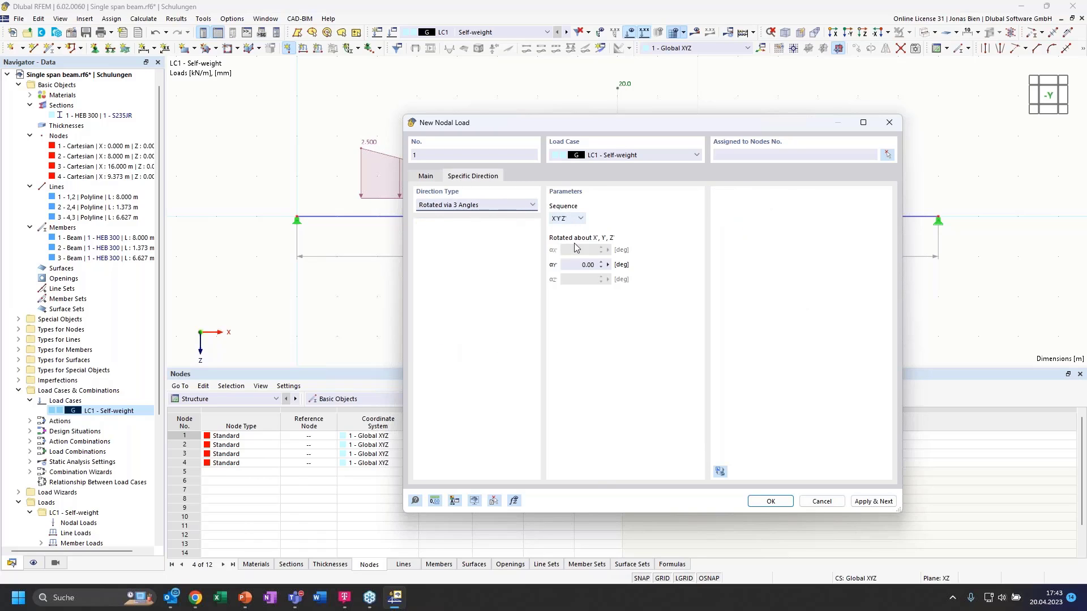
left_click(579, 265)
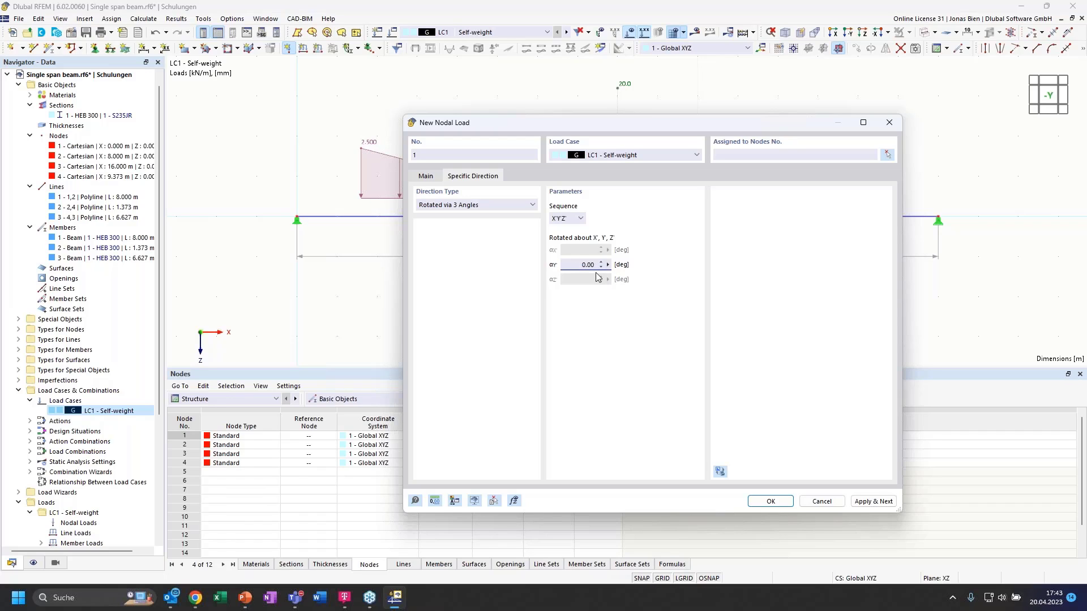
- Assign the nodal load to node 3 at the right end support
left_click(888, 159)
left_click(937, 217)
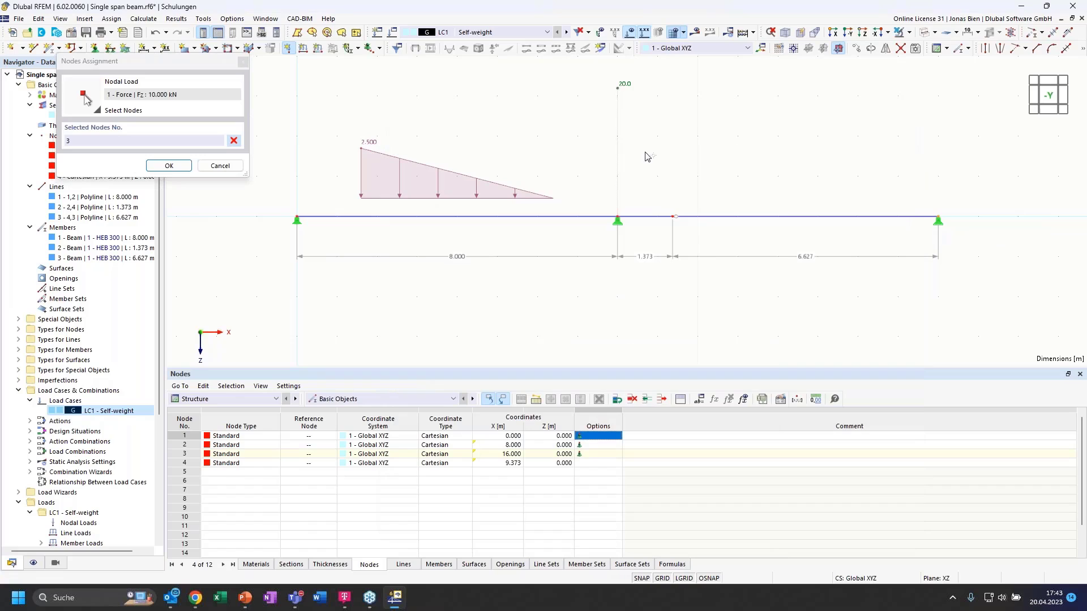
left_click(168, 166)
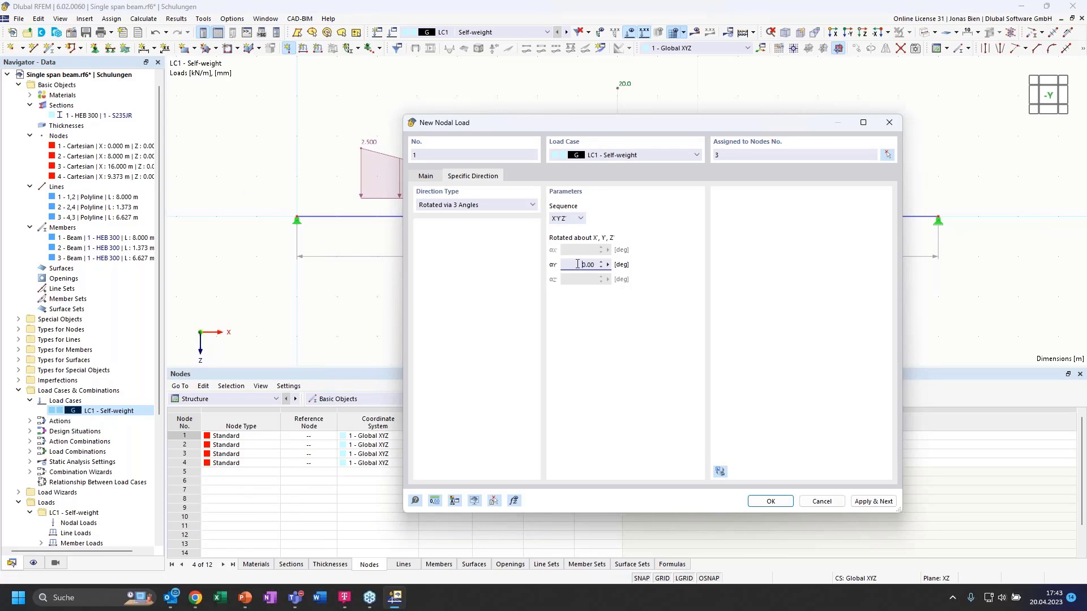
- Set the force's rotation about Y to 60 degrees and inspect its inclined direction in the preview
left_click(720, 471)
left_click_drag(661, 124, 612, 117)
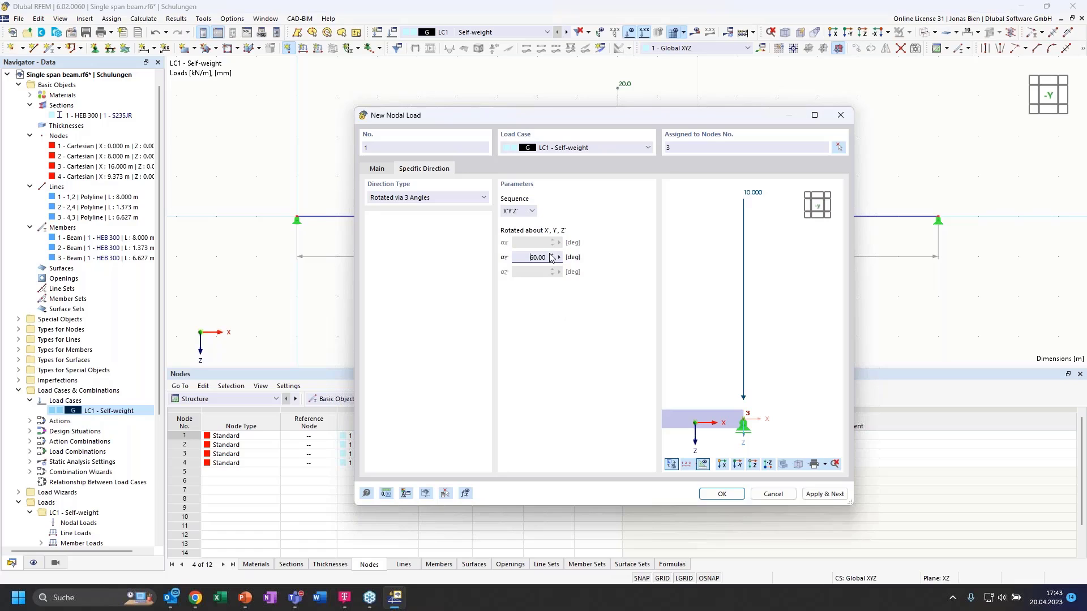
left_click(553, 255)
left_click(552, 259)
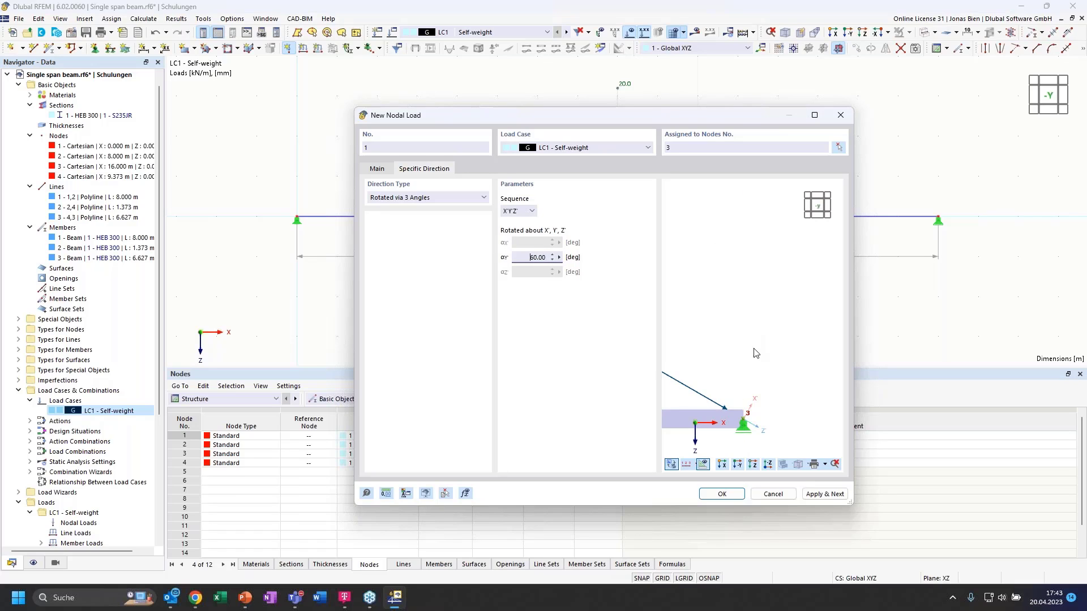
scroll(752, 349, "down", 2)
middle_click_drag(749, 327, 872, 298)
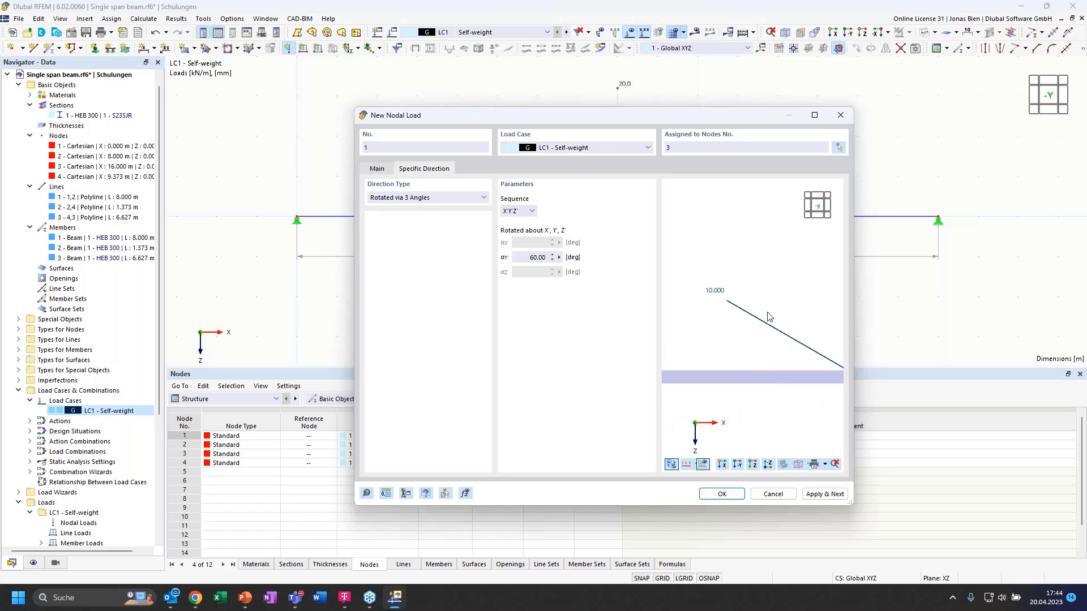
middle_click_drag(755, 294, 745, 278)
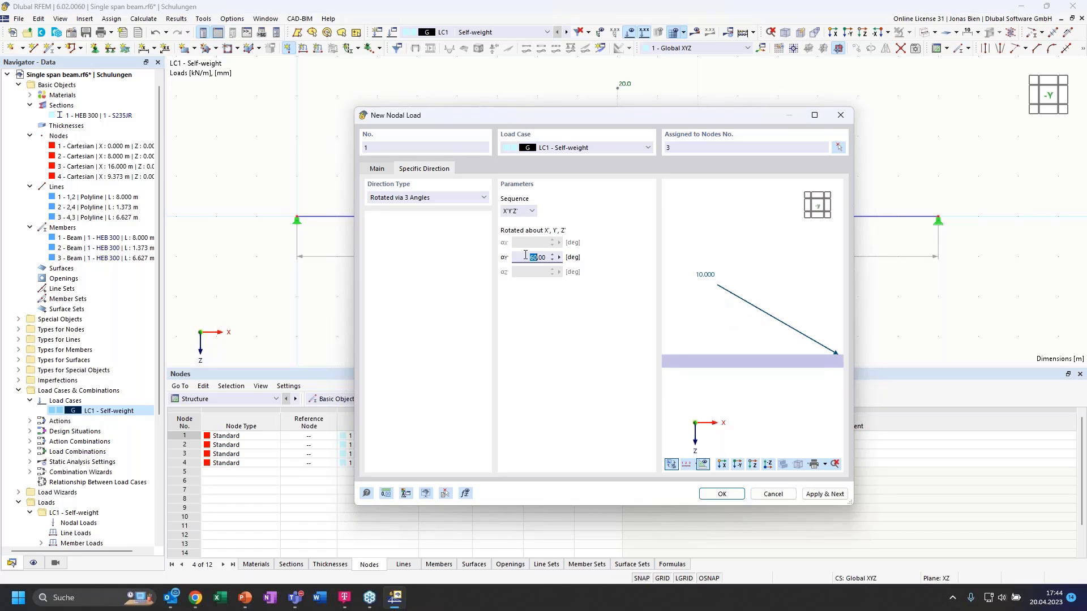
- Set the force's rotation about Y to 30 degrees and discard the new nodal load
type("0")
left_click(552, 255)
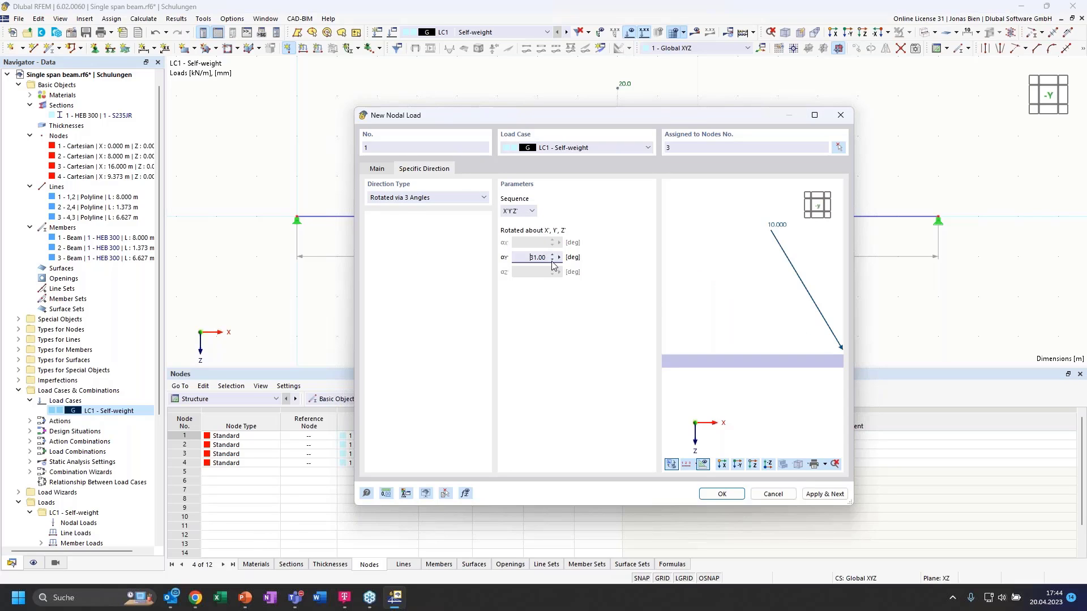
left_click(551, 261)
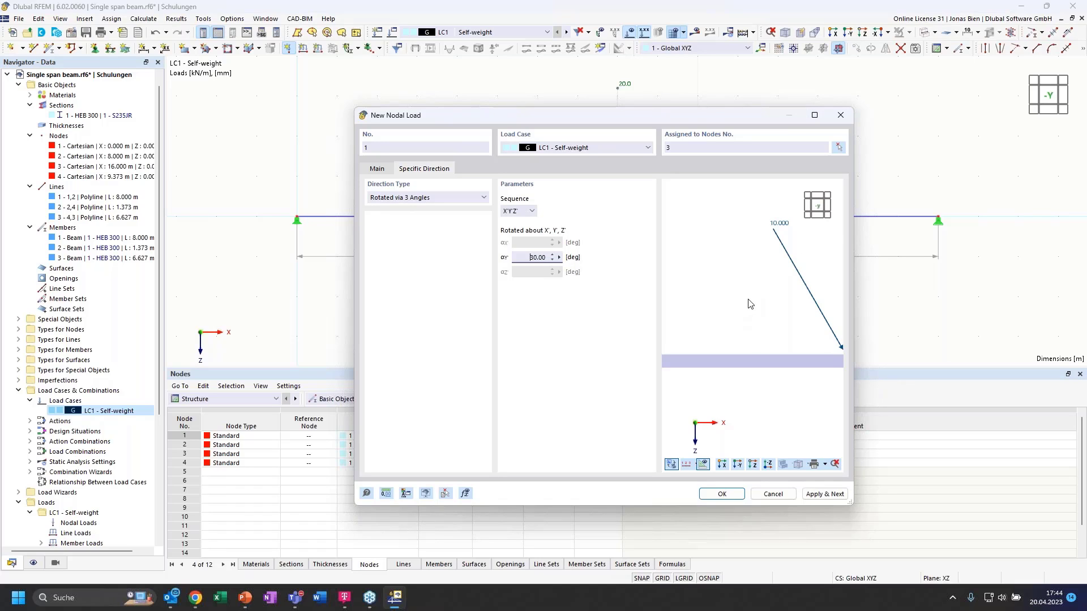
left_click(791, 495)
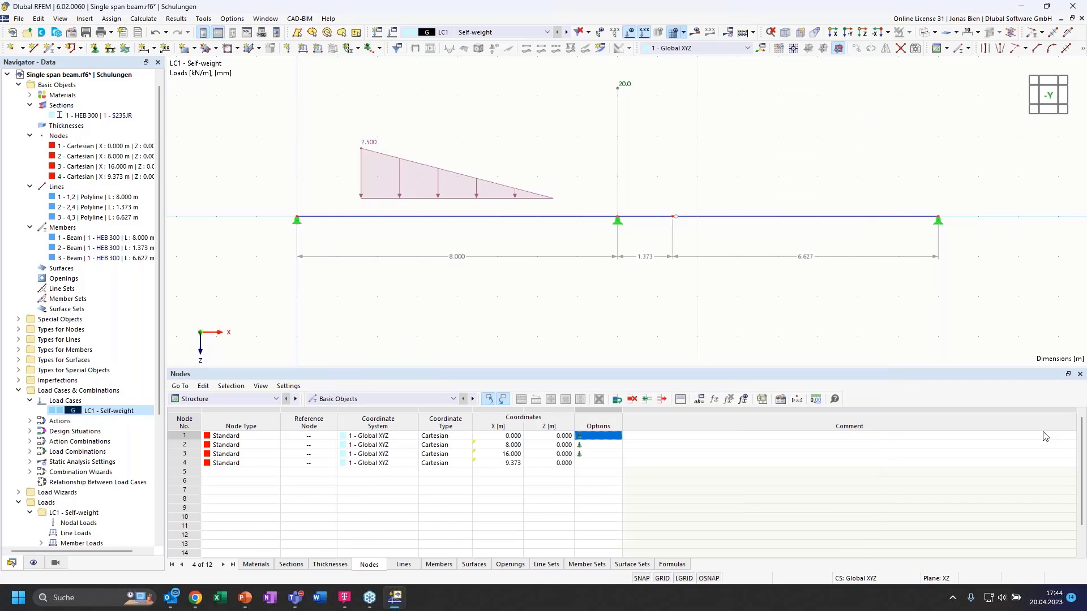
- Switch to the PowerPoint slide show and advance to the example of the two-hinged frame with tie rod
mouse_move(396, 601)
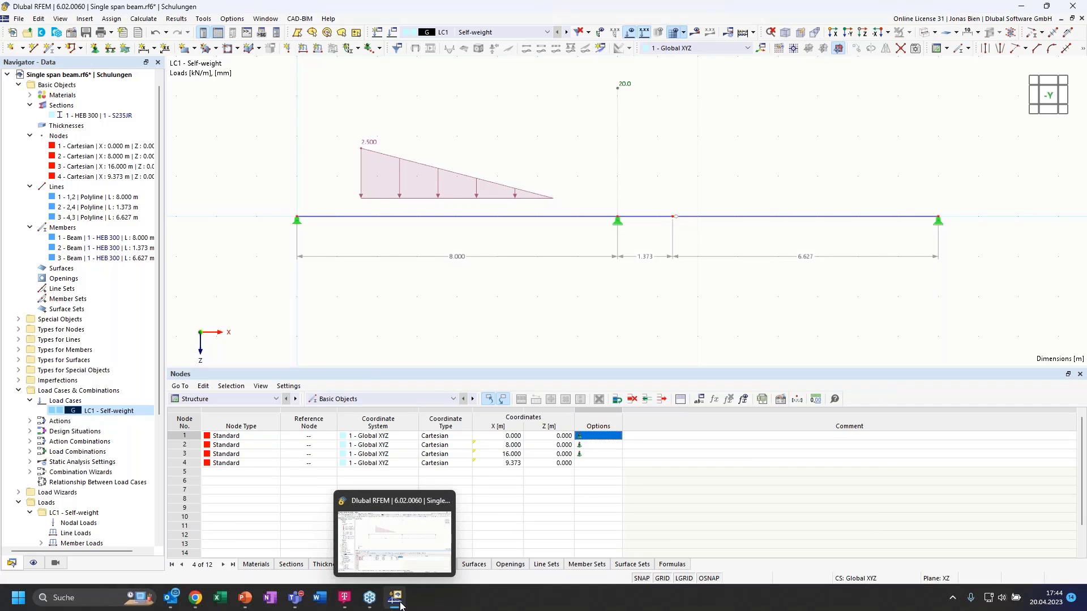
left_click(390, 569)
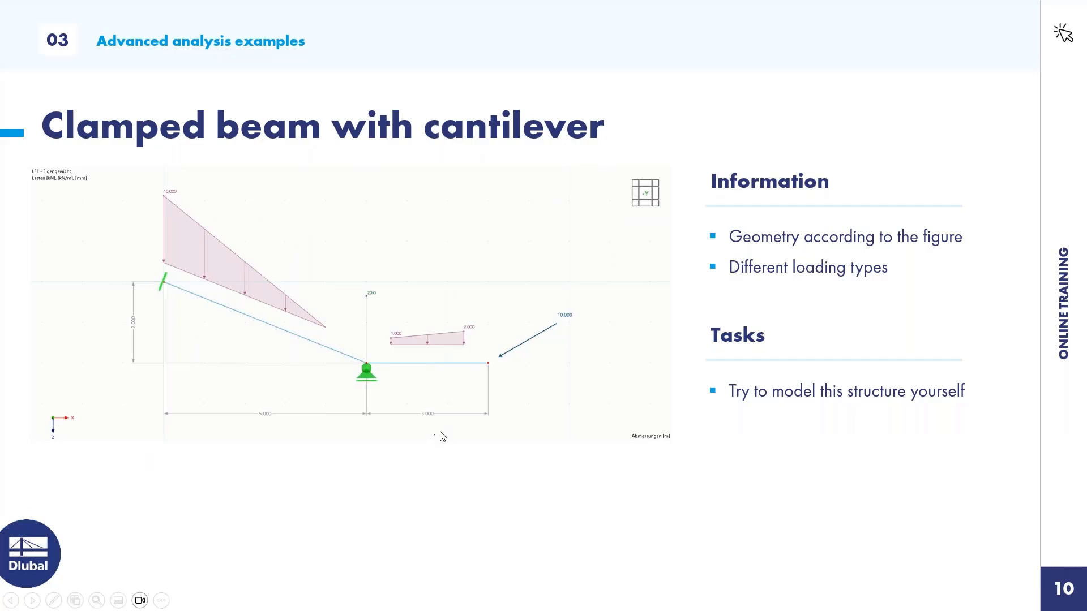
left_click(449, 467)
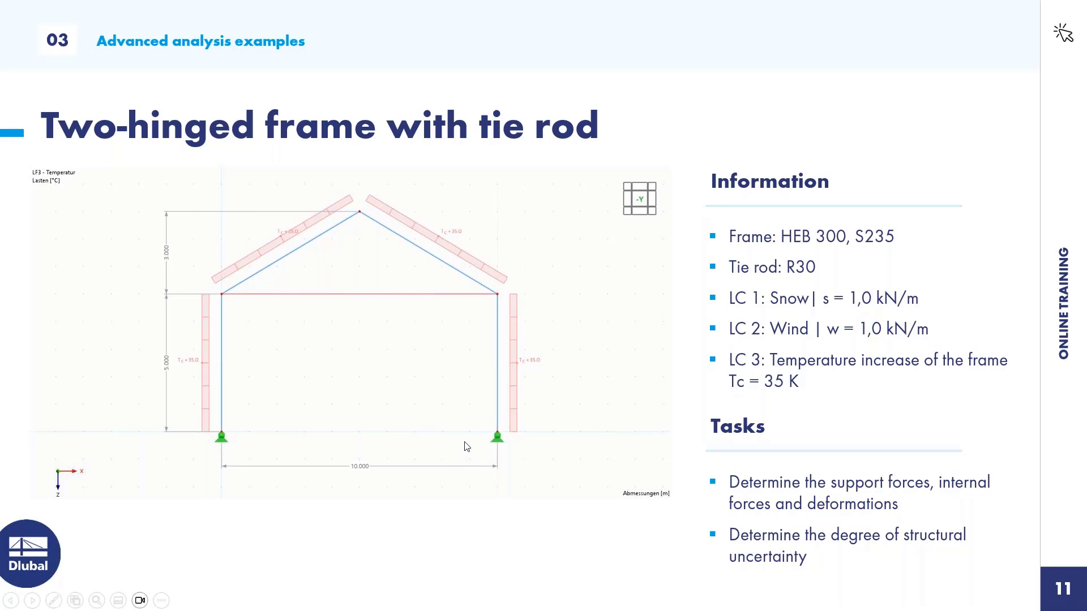
- Return to RFEM and delete the complete two-span beam with its supports, loads and dimensions
key("alt+Tab")
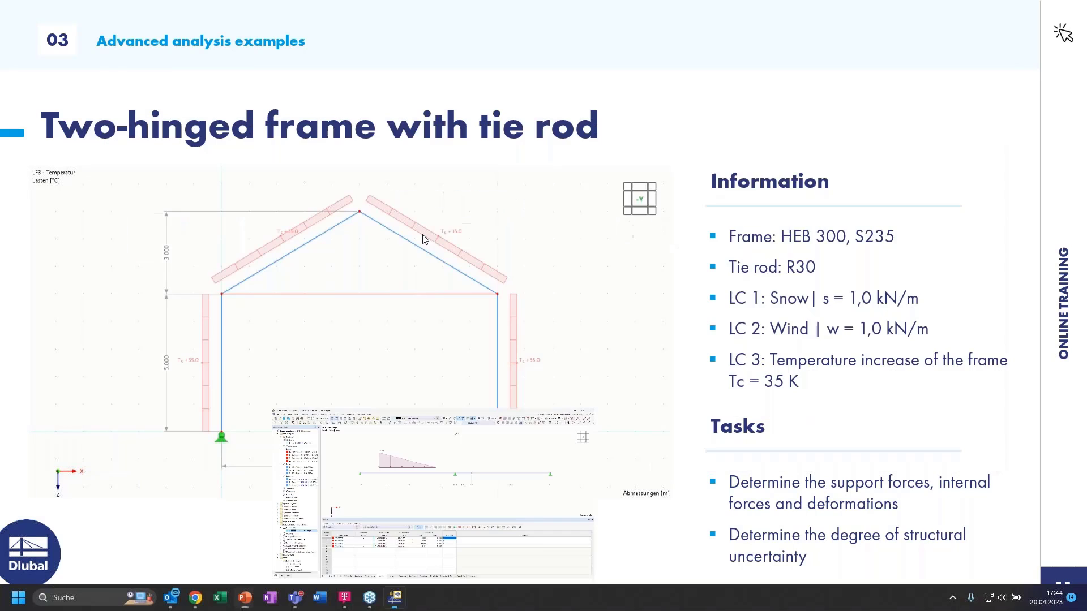
scroll(309, 187, "down", 2)
left_click_drag(266, 112, 747, 289)
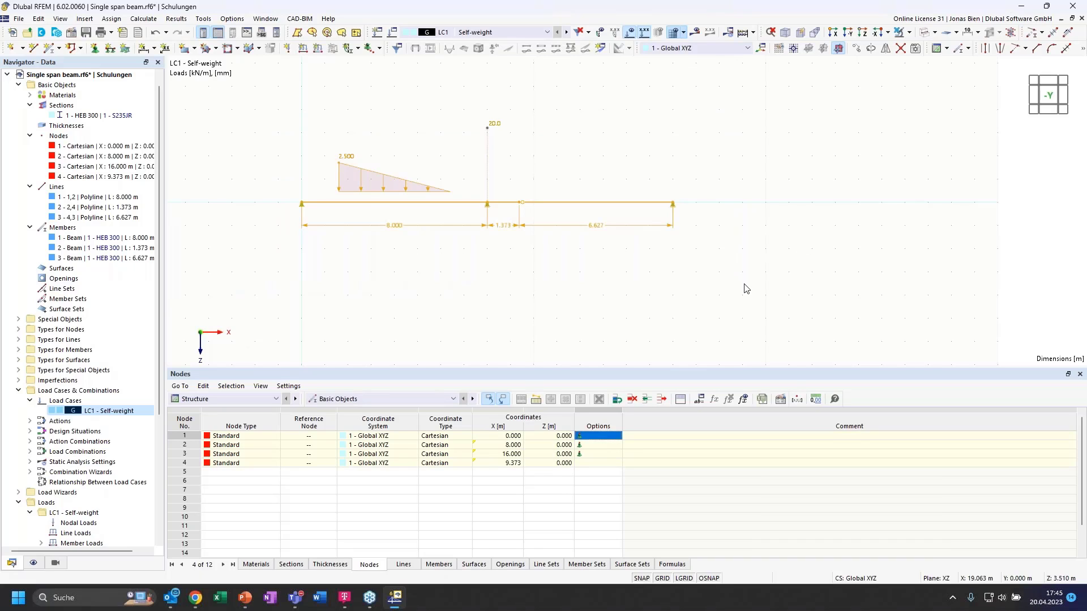
key("Delete")
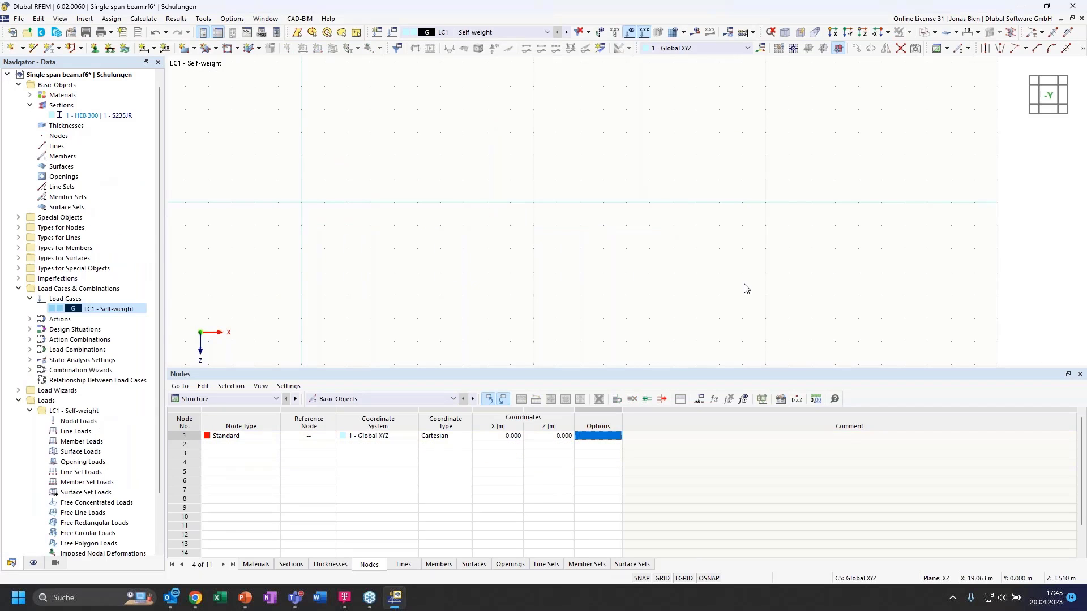
- Model the left column as an HEB 300 beam member from the origin to X 0, Z -5 m
middle_click_drag(462, 149, 470, 207)
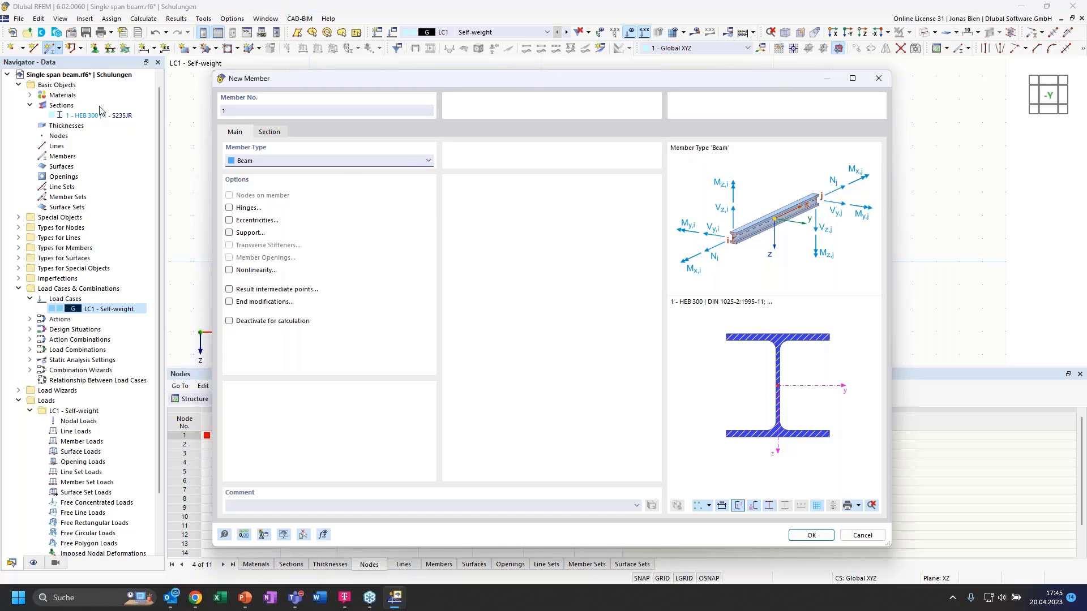
left_click(267, 133)
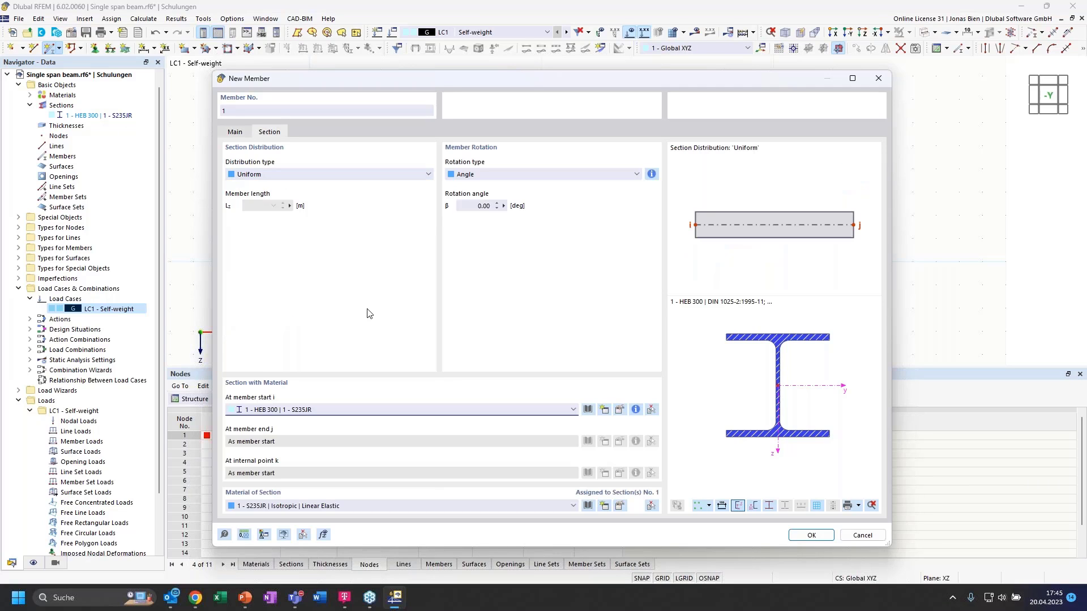
left_click(811, 535)
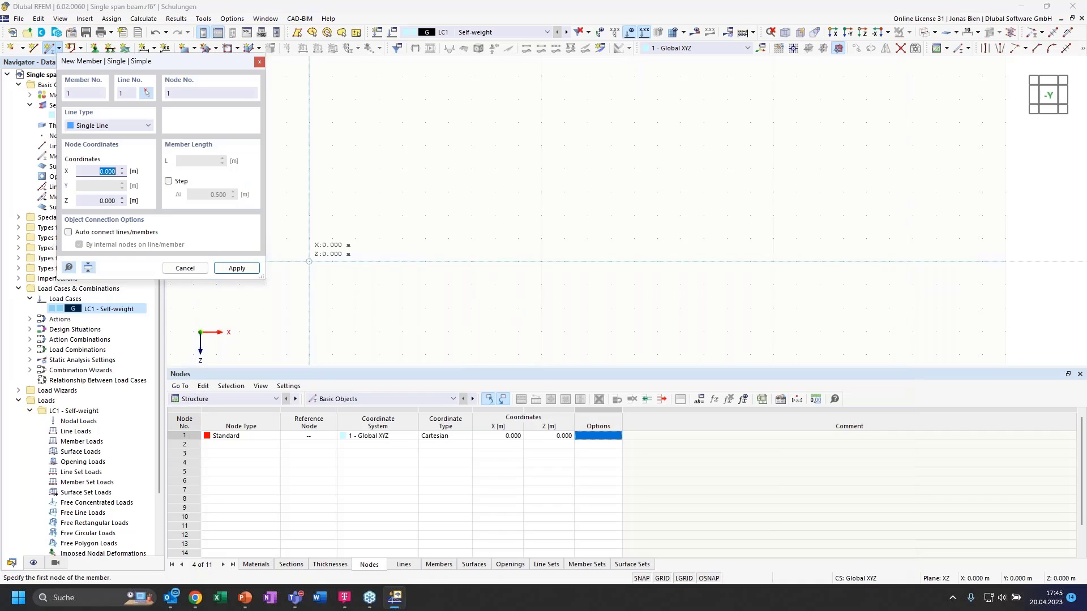
left_click(310, 261)
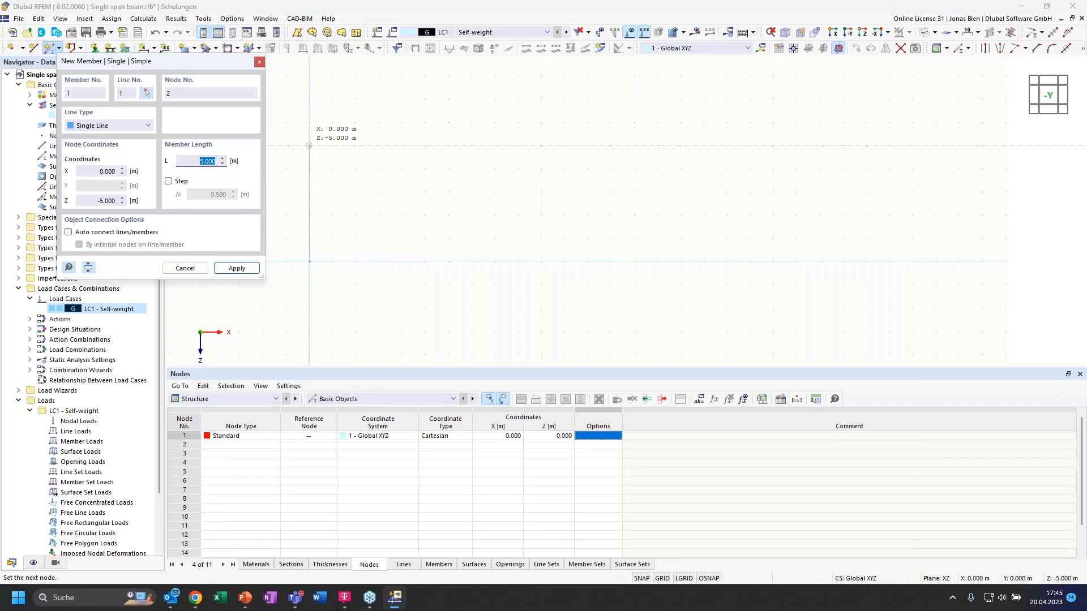
left_click(309, 146)
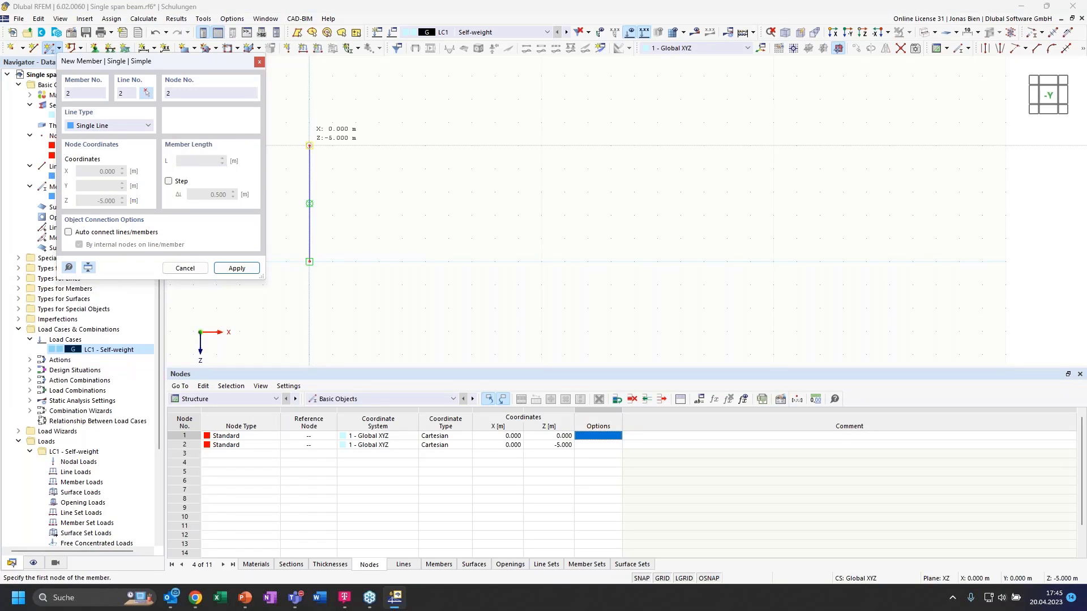
- Add the inclined HEB 300 rafter from the column head to the ridge at X 5 m, Z -8 m
left_click(309, 145)
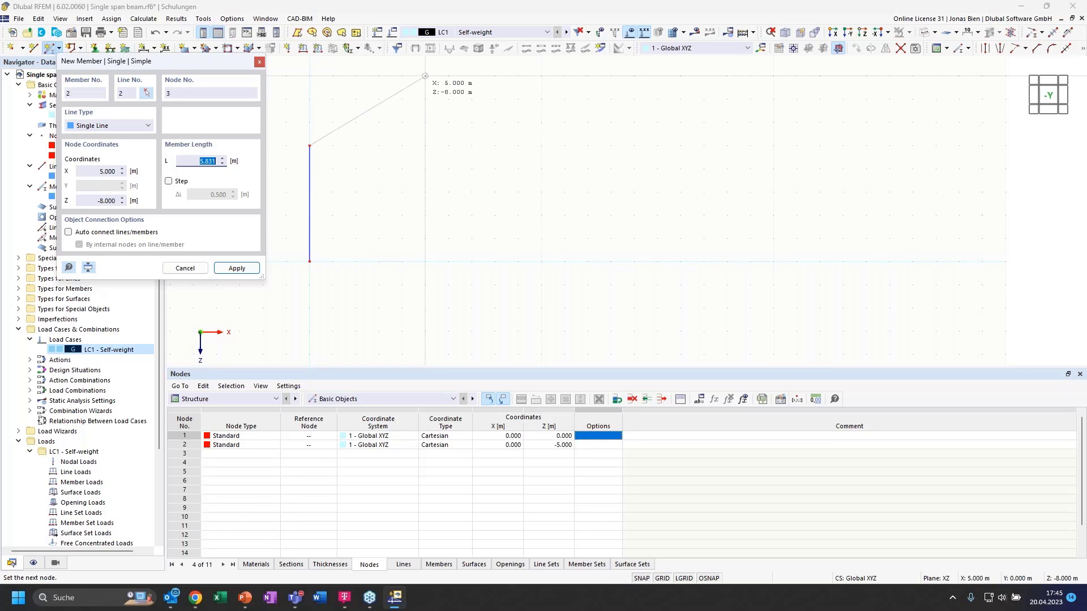
left_click(425, 75)
key("Escape")
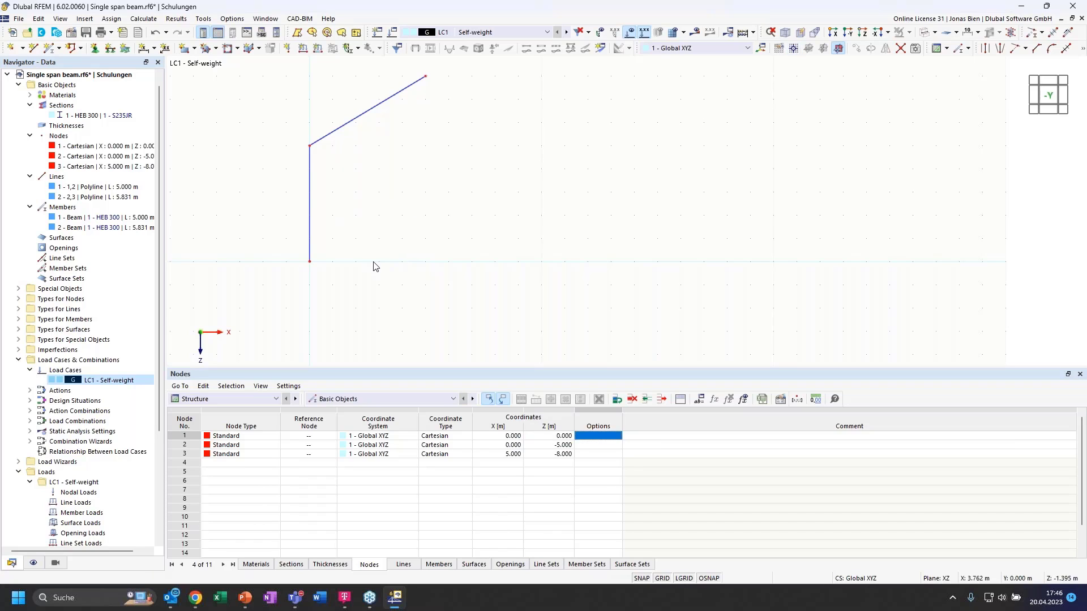
- Review the work plane and grid/snap settings, including the grid point spacing, and close them without changes
middle_click_drag(382, 176, 397, 213)
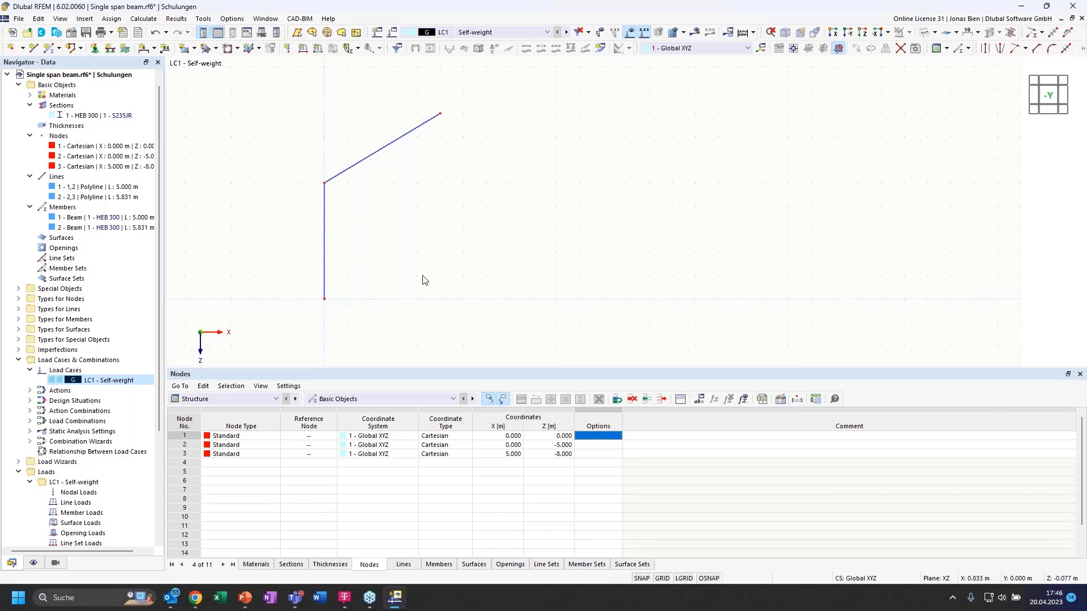
left_click(780, 48)
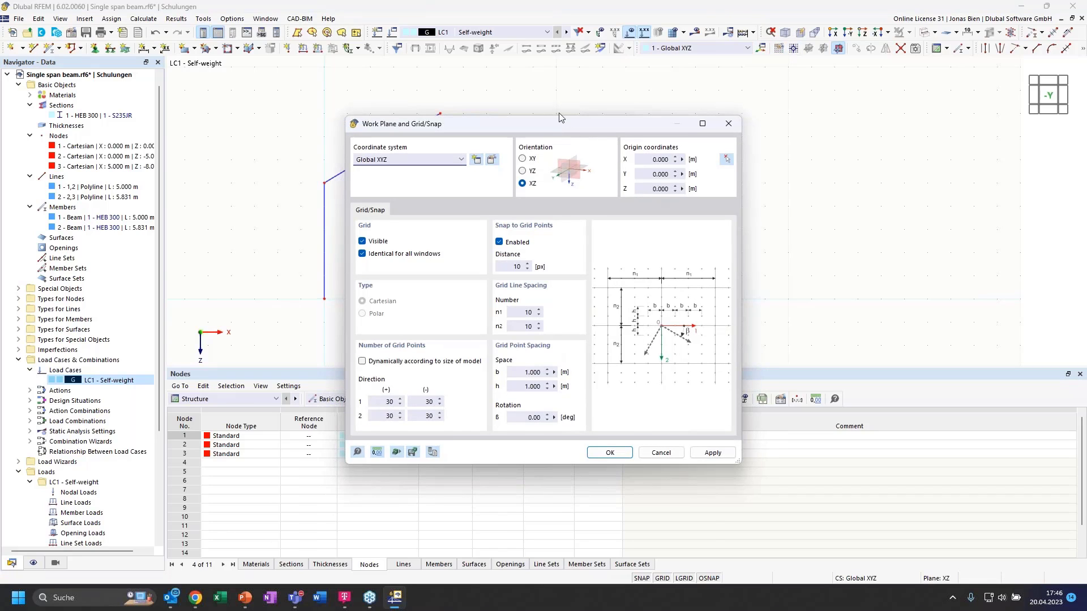
left_click_drag(558, 119, 567, 85)
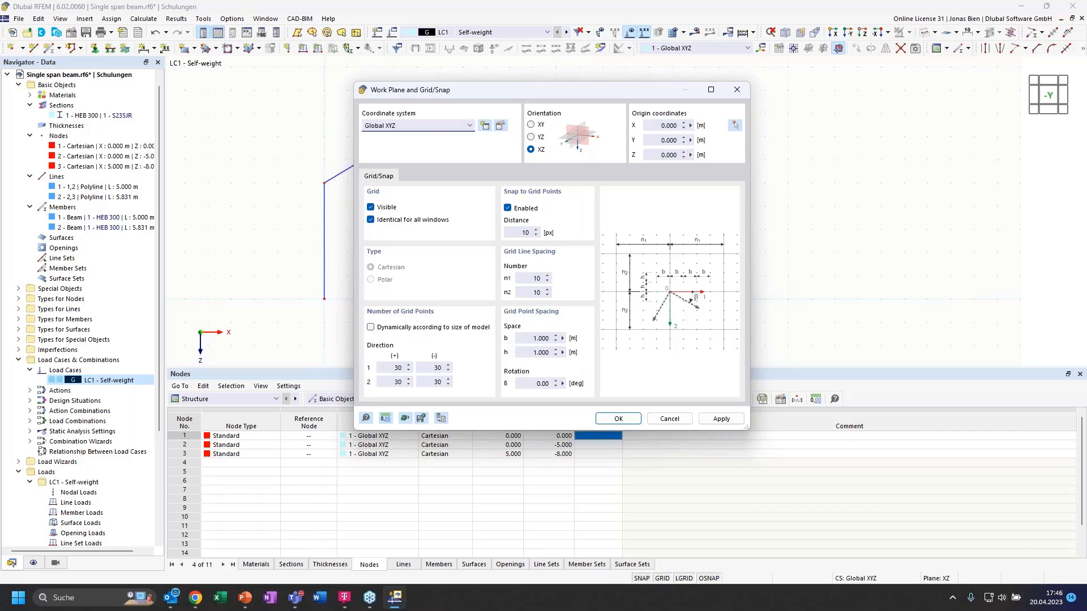
left_click(683, 424)
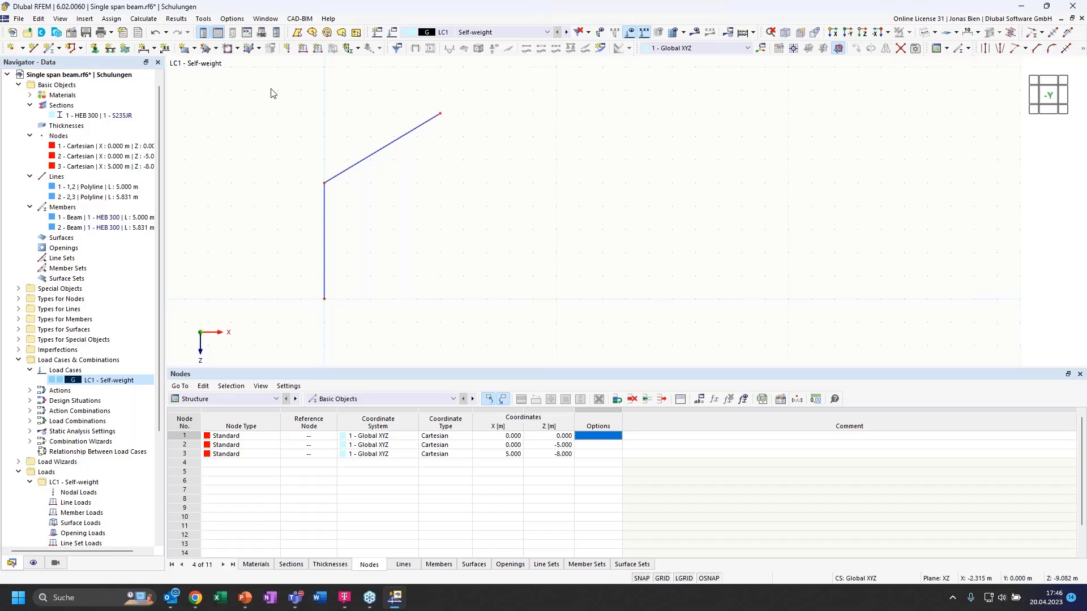
- Assign the hinged nodal support to the base node of the column
left_click_drag(271, 93, 532, 354)
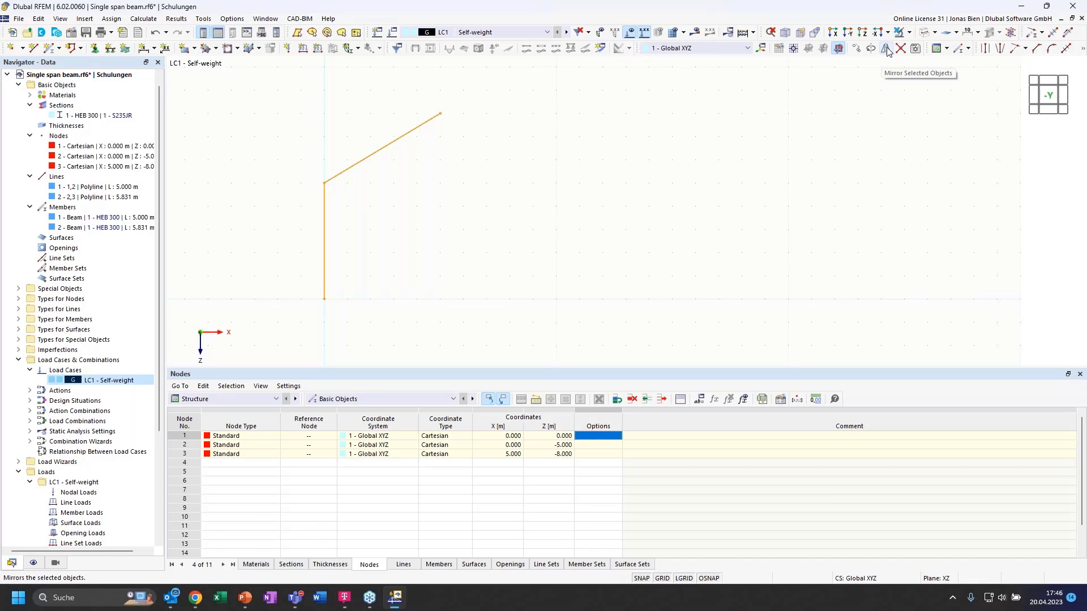
left_click(563, 243)
left_click(95, 48)
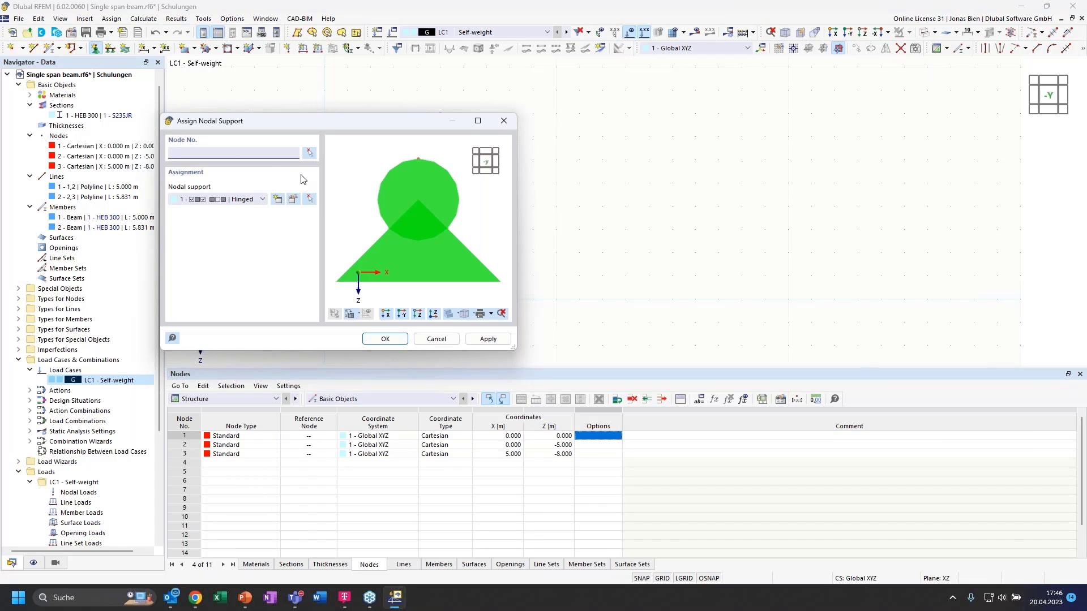
left_click(310, 153)
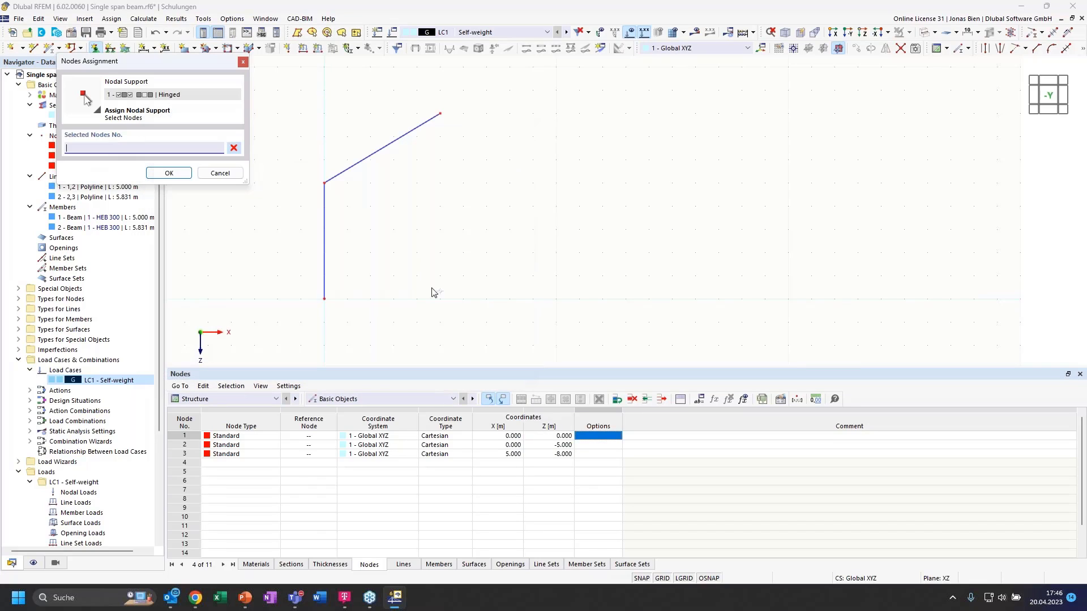
left_click(326, 299)
left_click(169, 173)
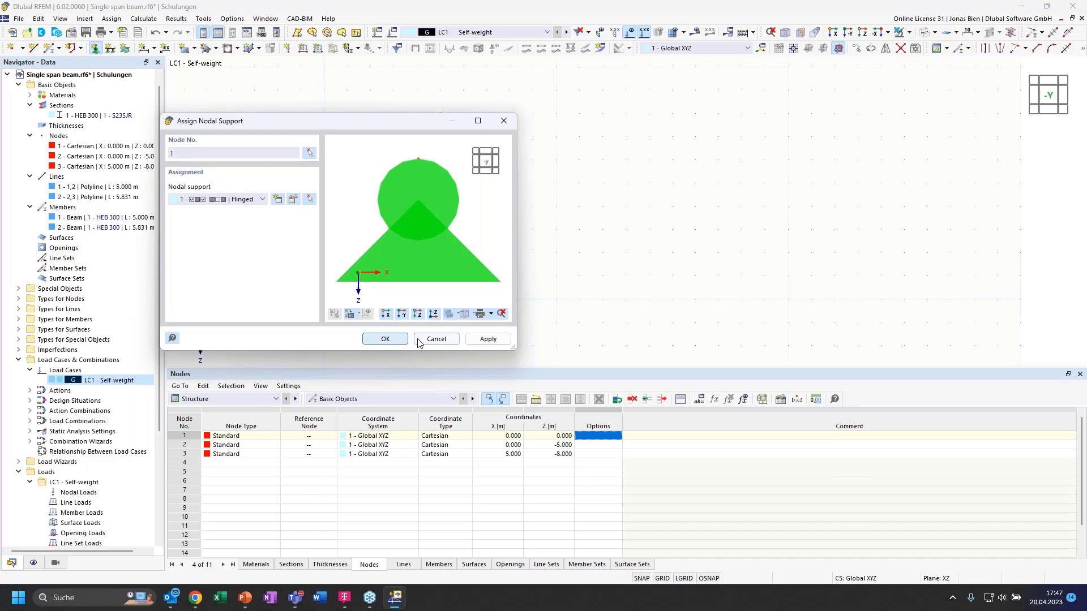
left_click(396, 340)
- Mirror the half frame and its support as a copy about the YZ plane through the ridge node at X 5 m, Z -8 m
left_click_drag(549, 338, 249, 106)
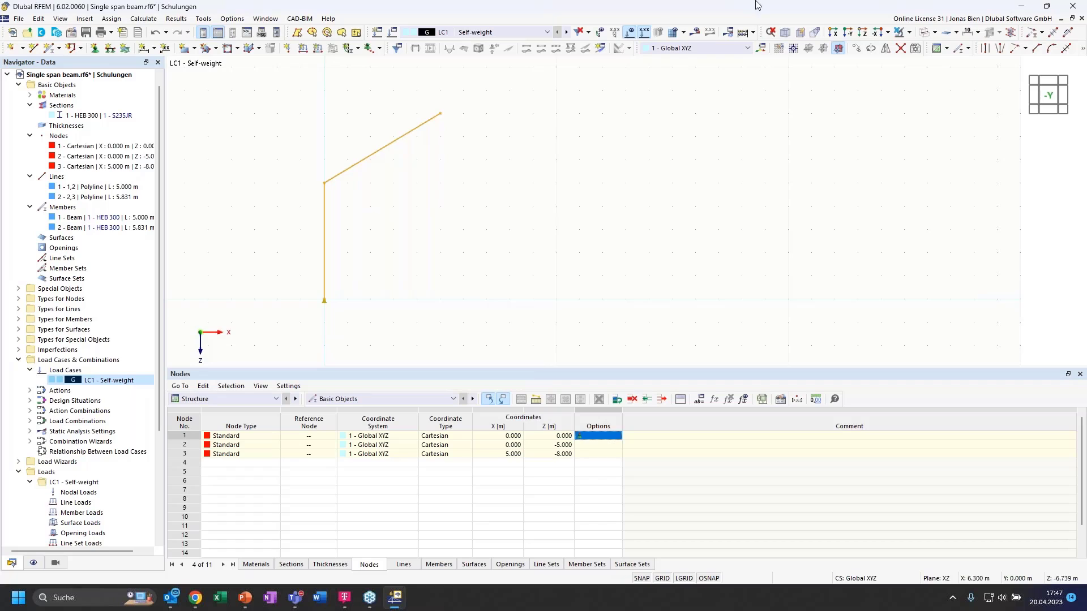
left_click(886, 49)
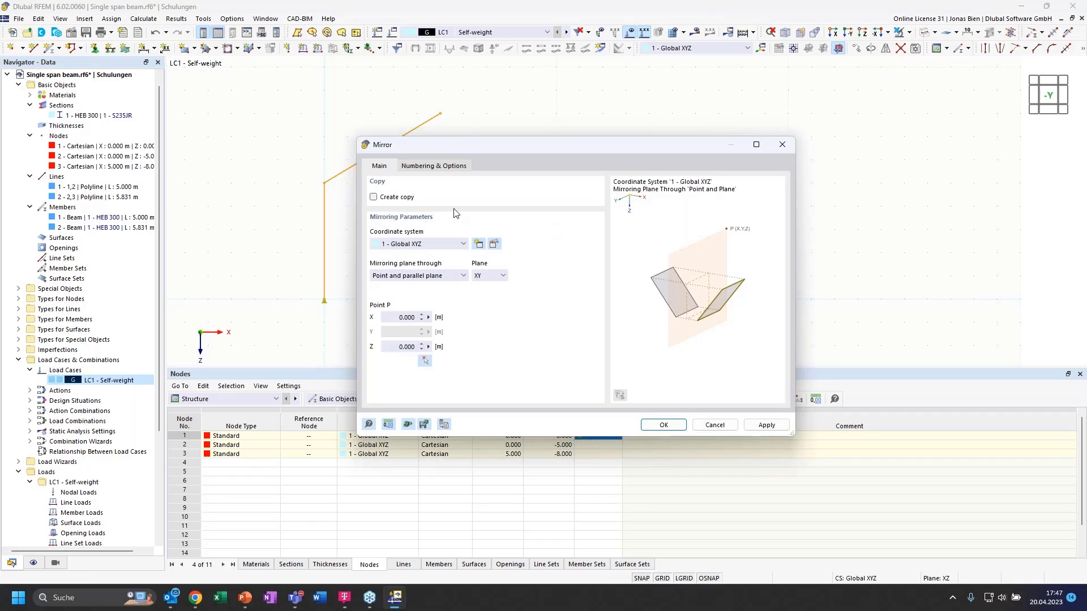
left_click(374, 197)
left_click(502, 278)
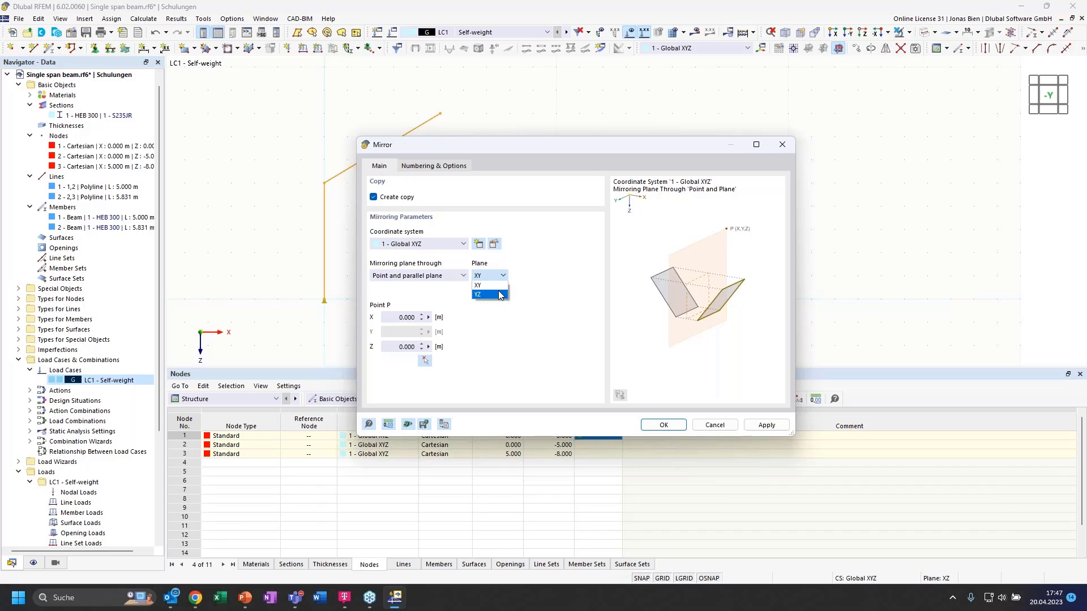
left_click(496, 295)
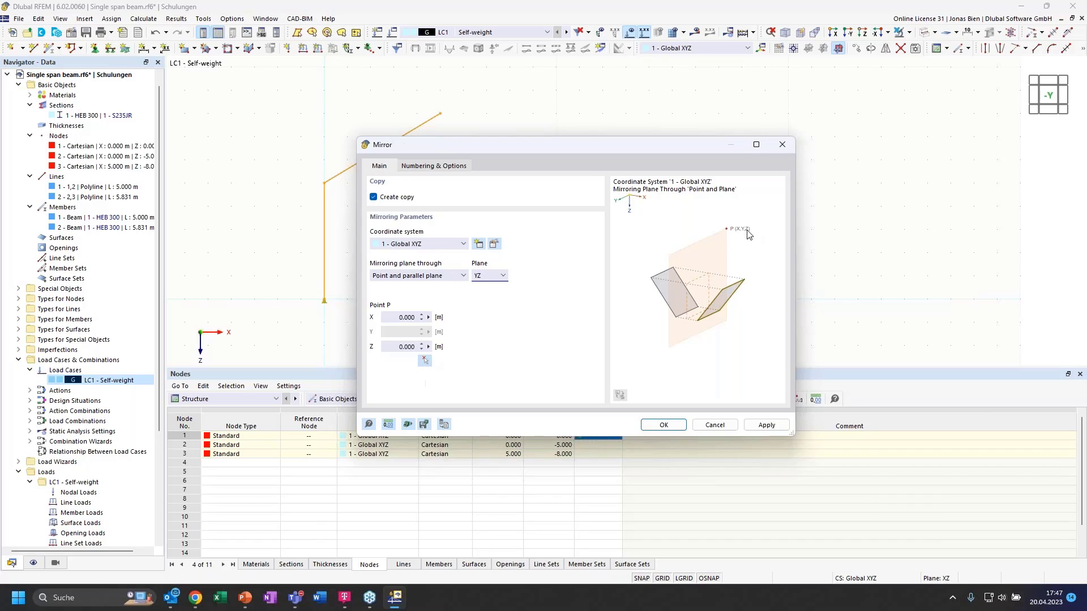
left_click(425, 360)
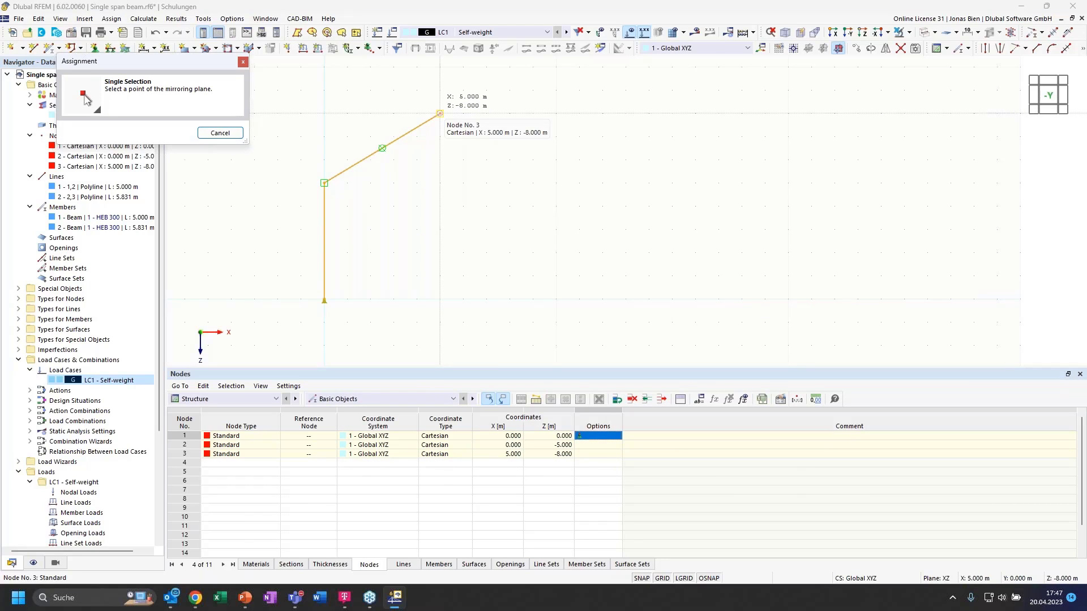
left_click(440, 113)
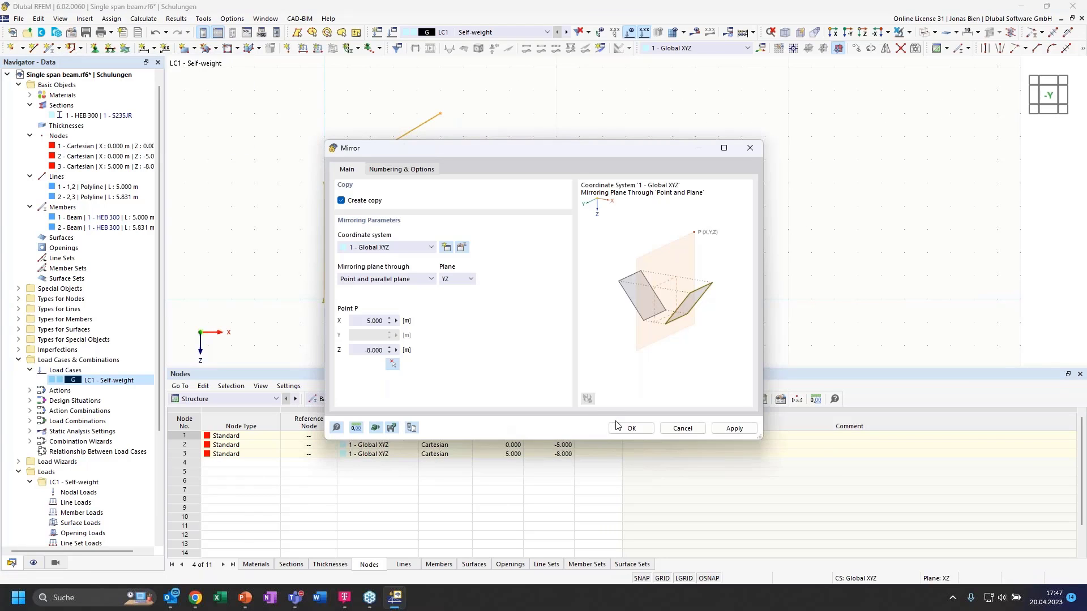
left_click(382, 170)
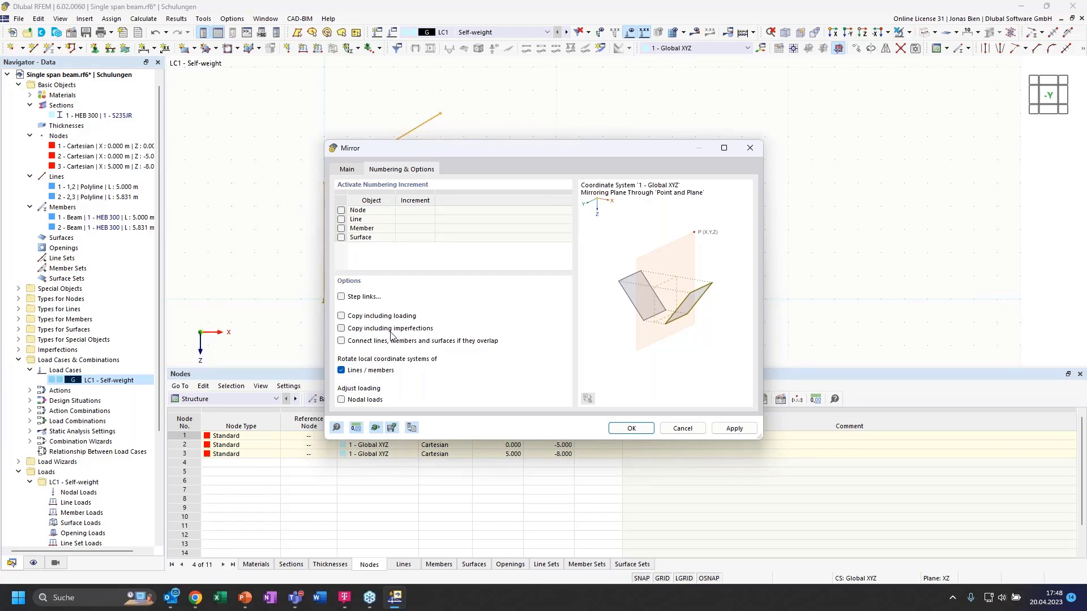
left_click(646, 430)
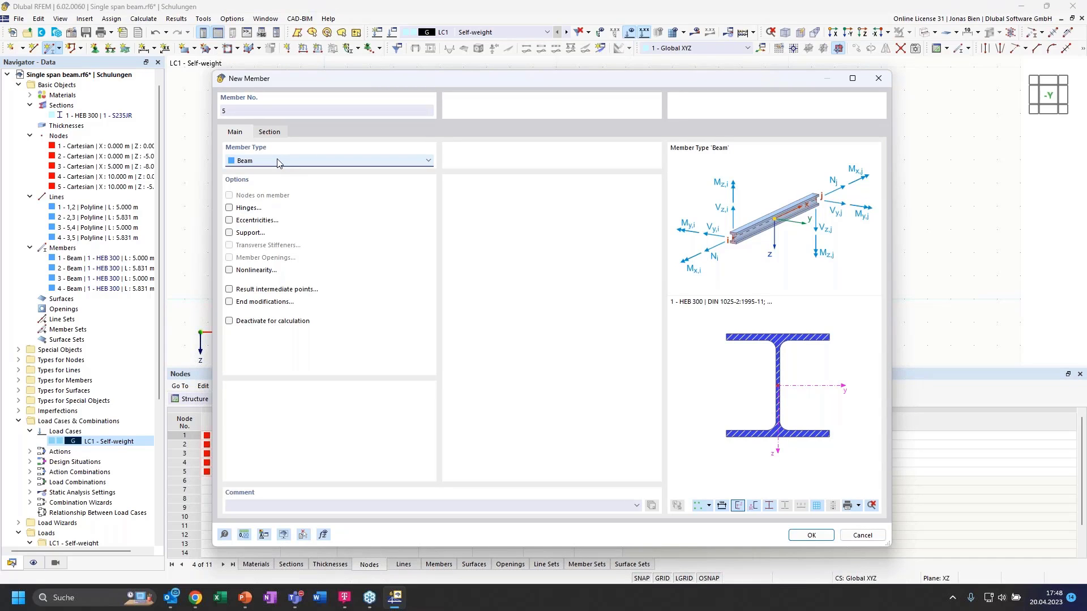
- For a new member, compare the Truss and Truss (only N) types in the preview and set the member type to Tension
left_click(278, 162)
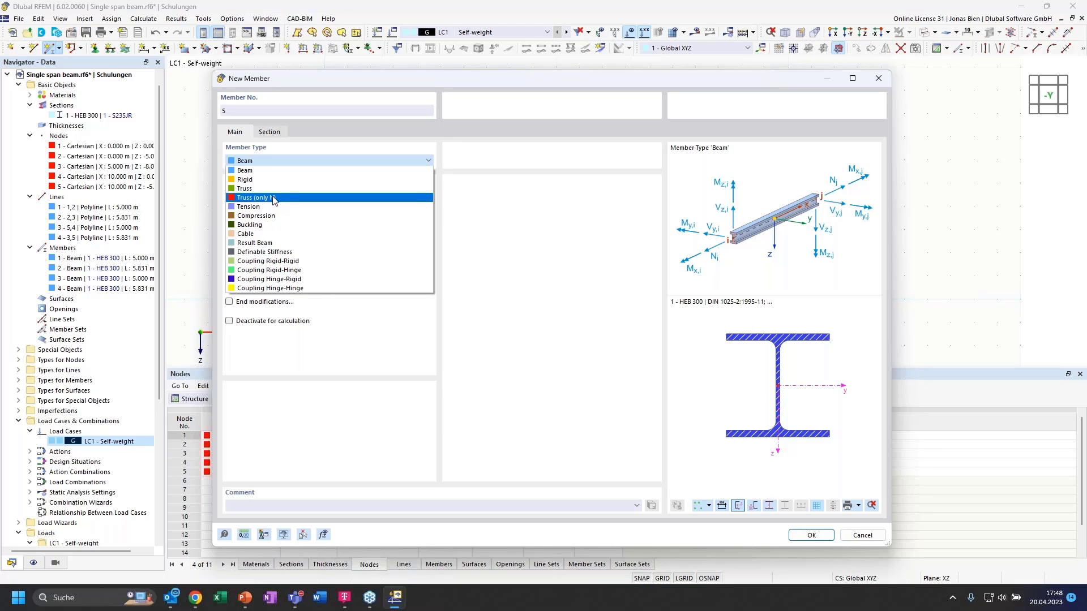
left_click(244, 191)
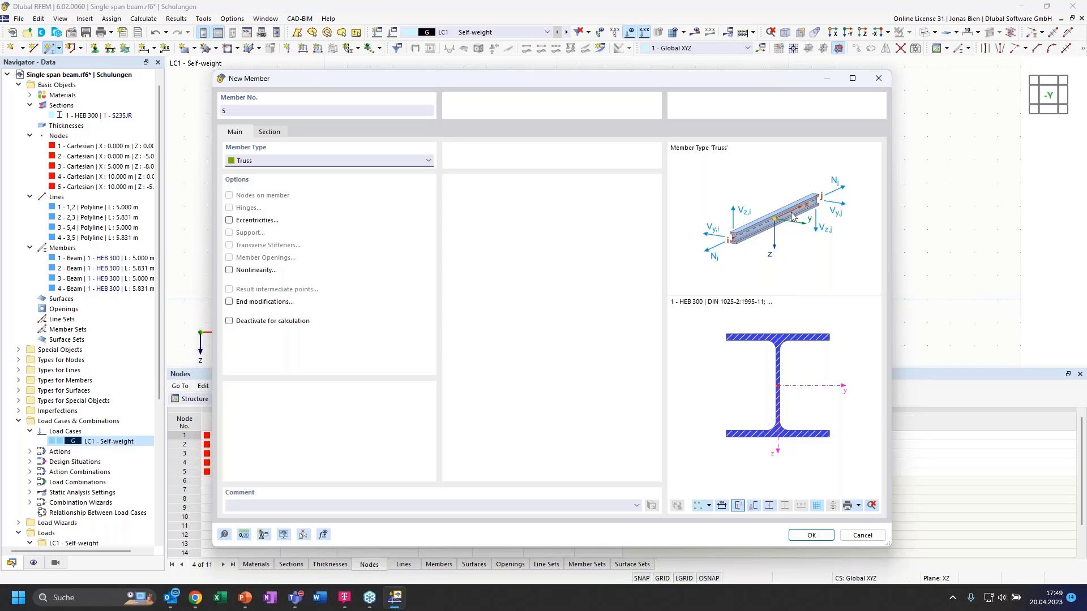
left_click(361, 159)
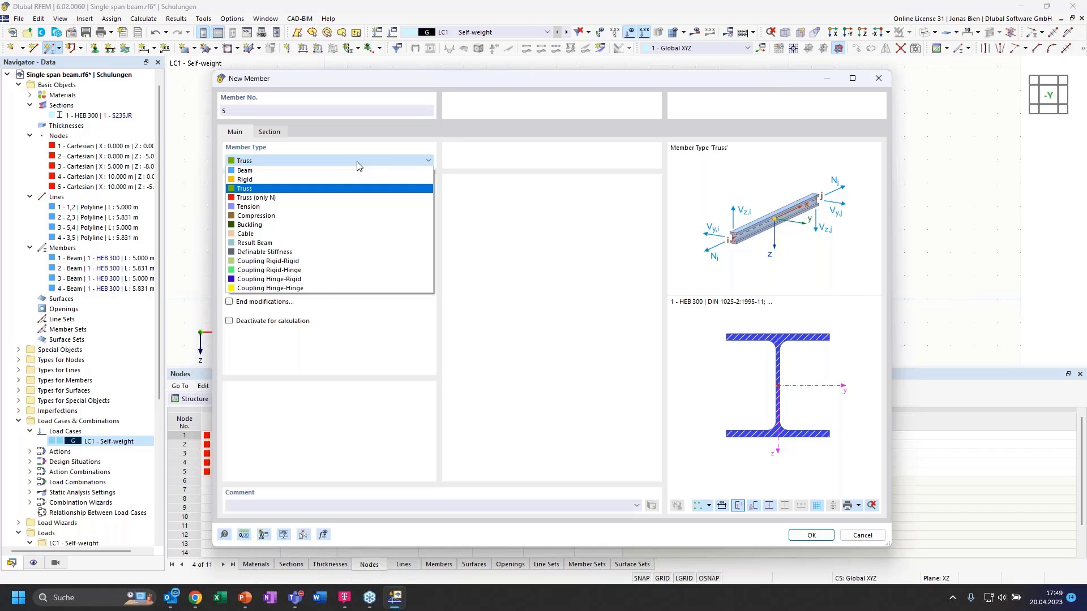
left_click(258, 199)
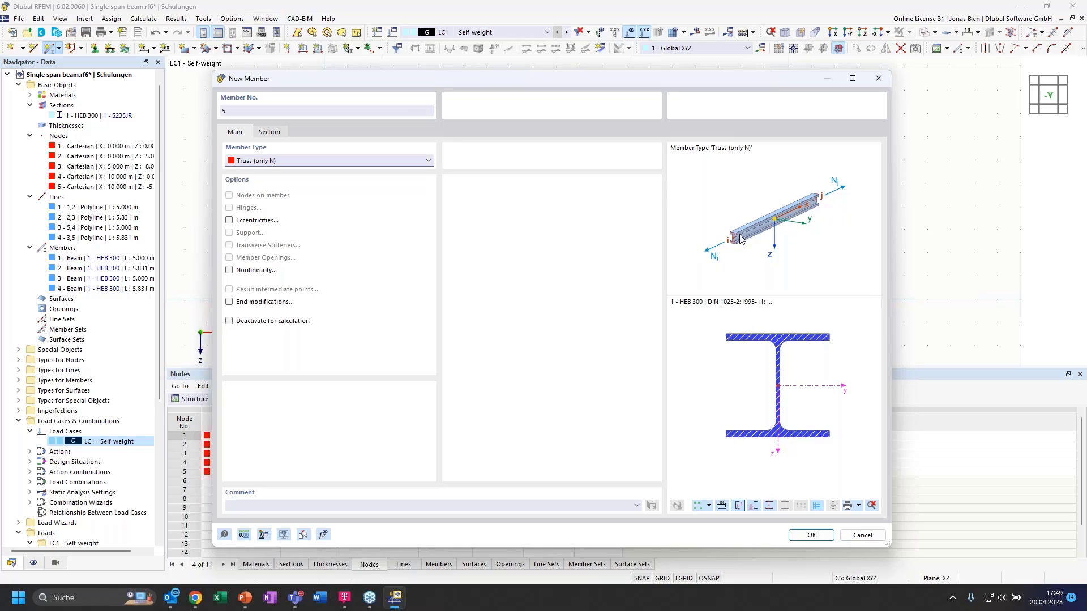
left_click(419, 163)
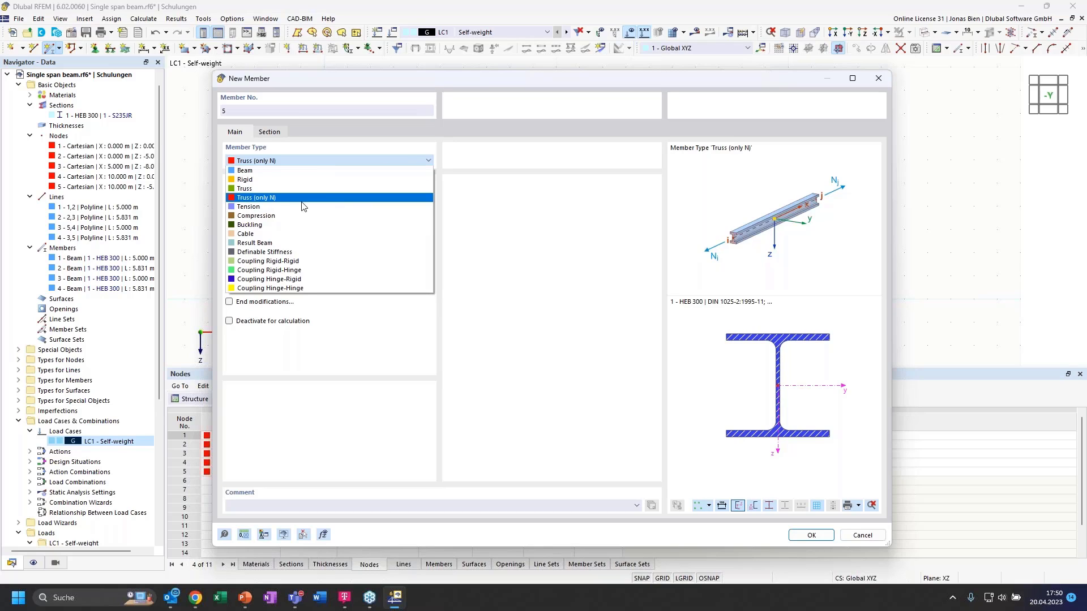
left_click(250, 209)
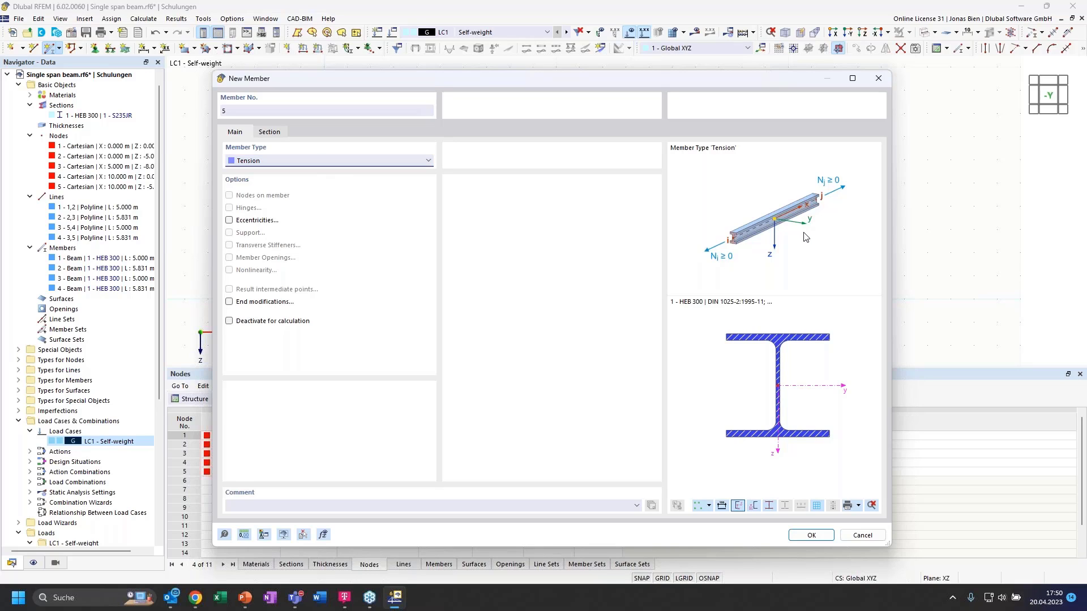
- Give the new tension member a solid round bar section with a 30 mm diameter in S235JR
left_click(271, 132)
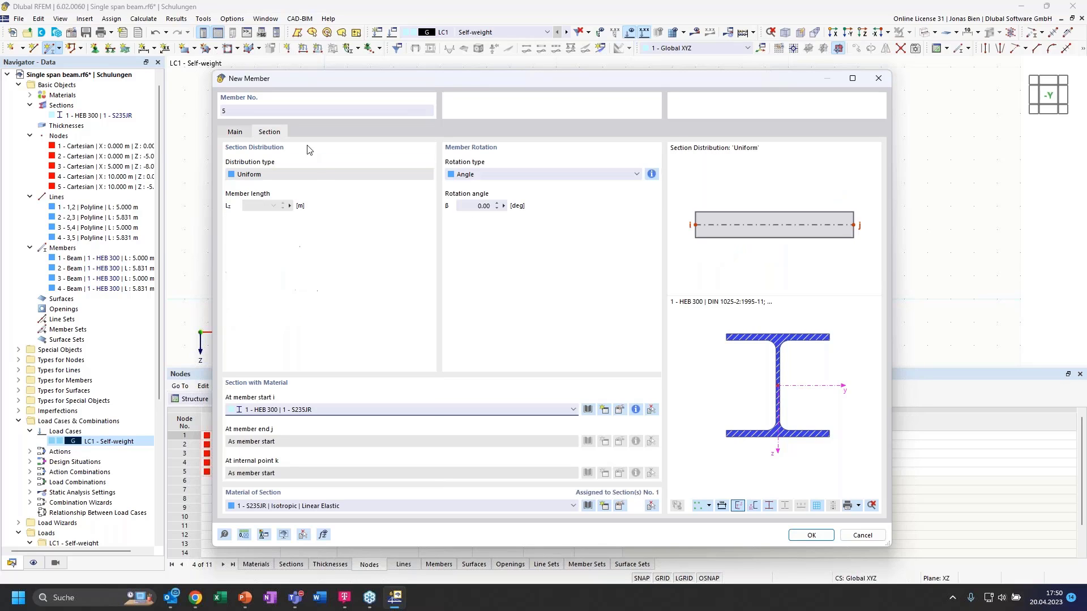
left_click(588, 411)
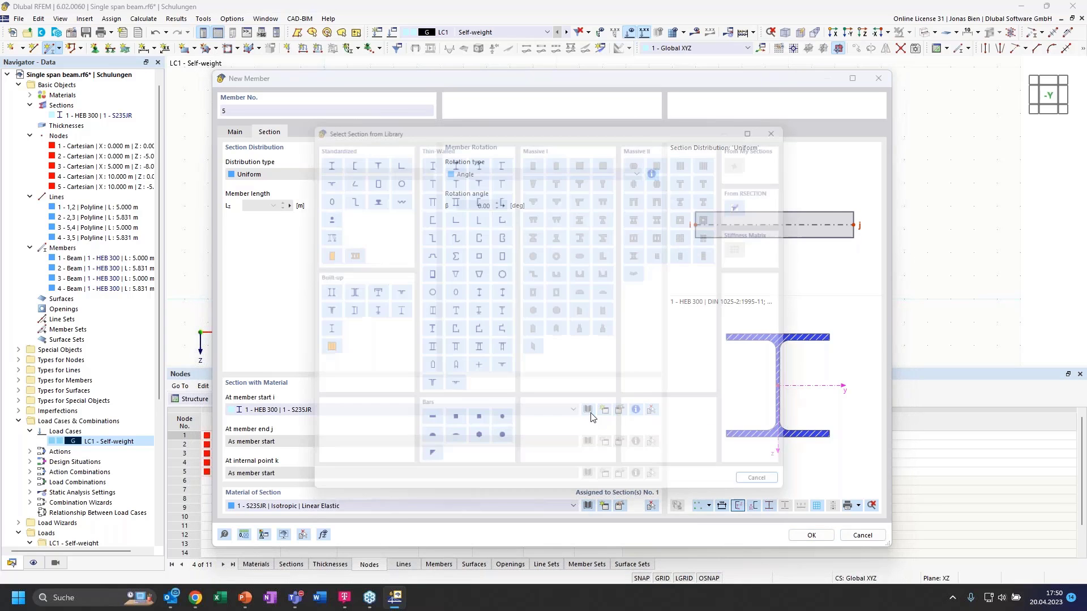
left_click(501, 427)
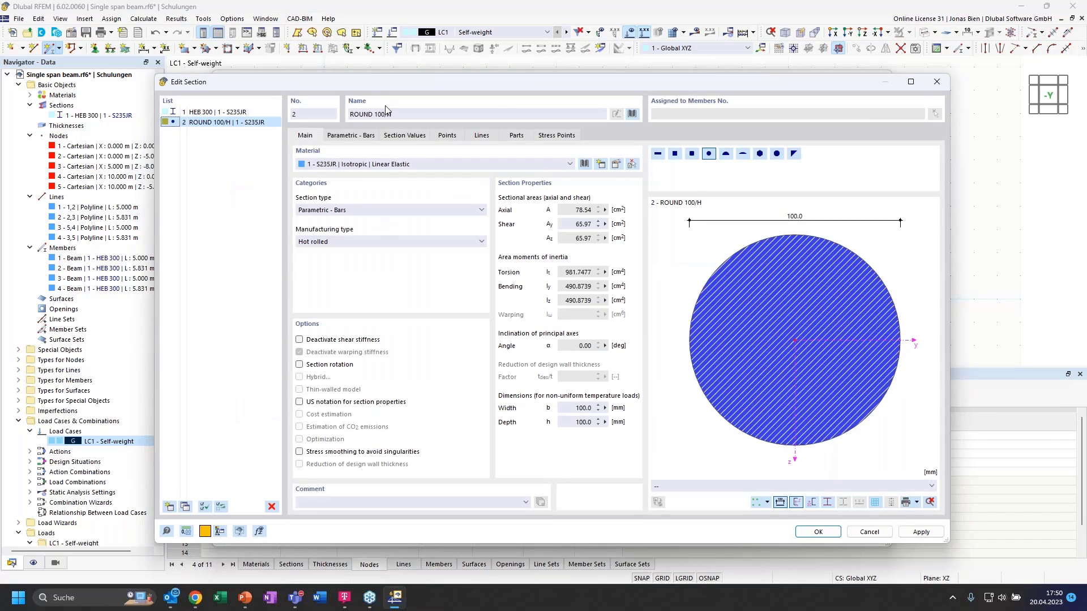
left_click(353, 136)
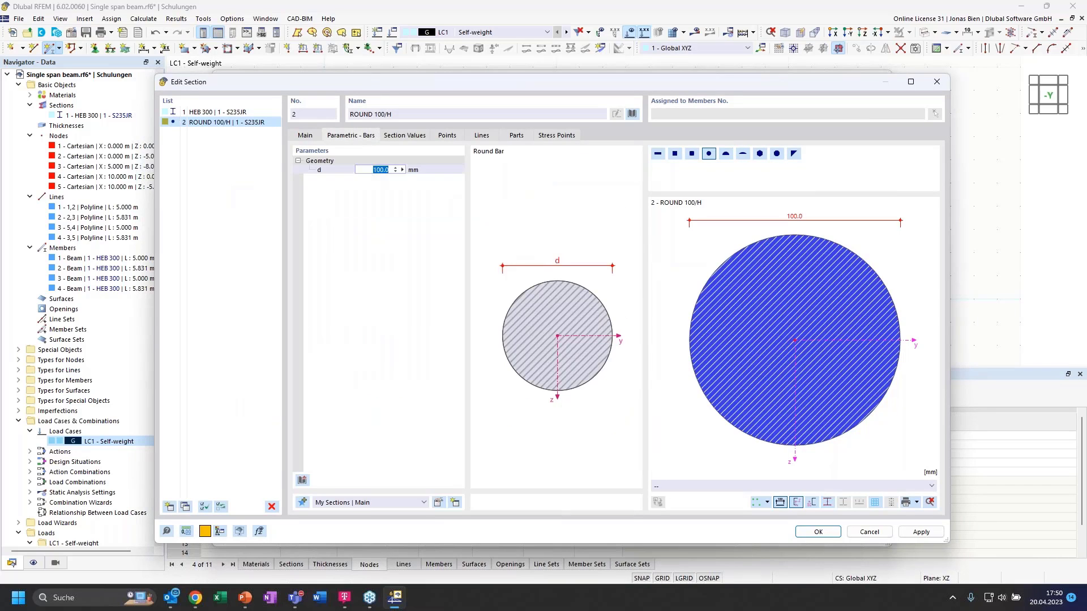
double_click(374, 171)
type("30")
left_click(305, 136)
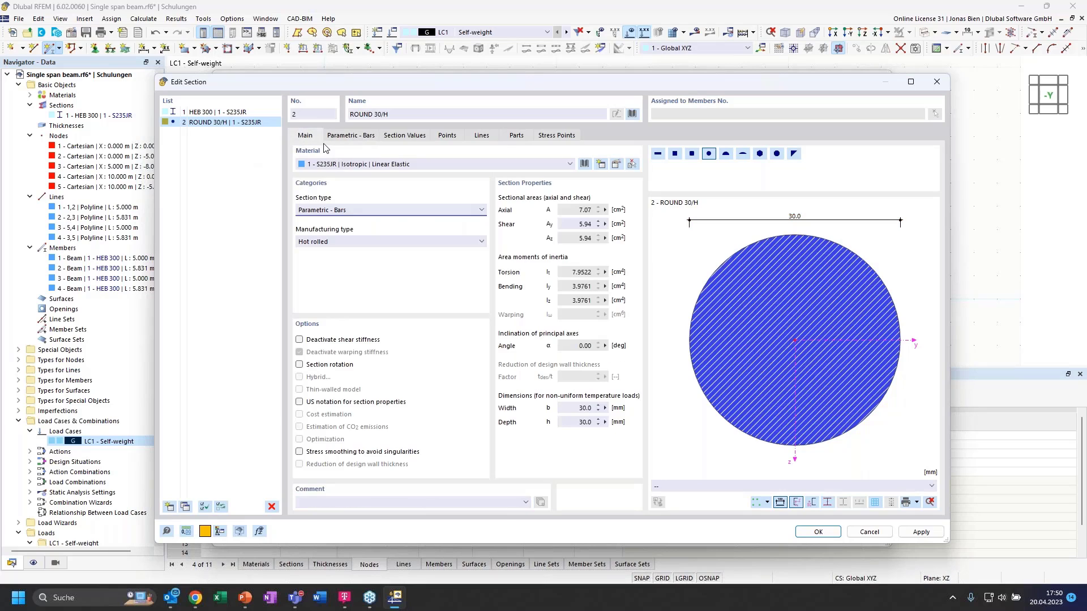
left_click(826, 534)
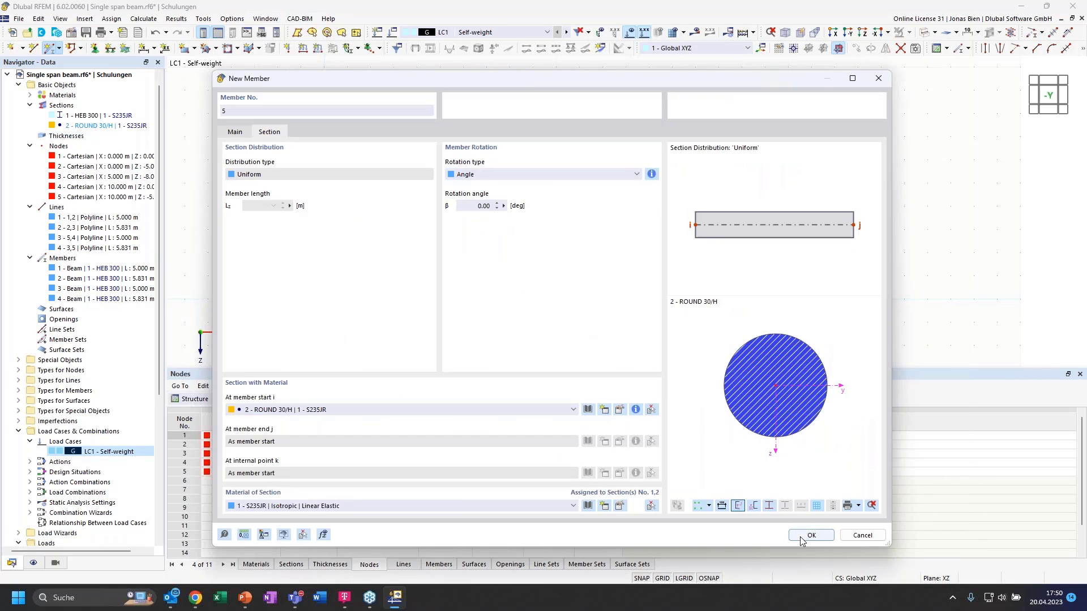
- Place the round-bar tension member between the two eaves nodes at X 0 m and X 10 m, Z -5 m
left_click(810, 536)
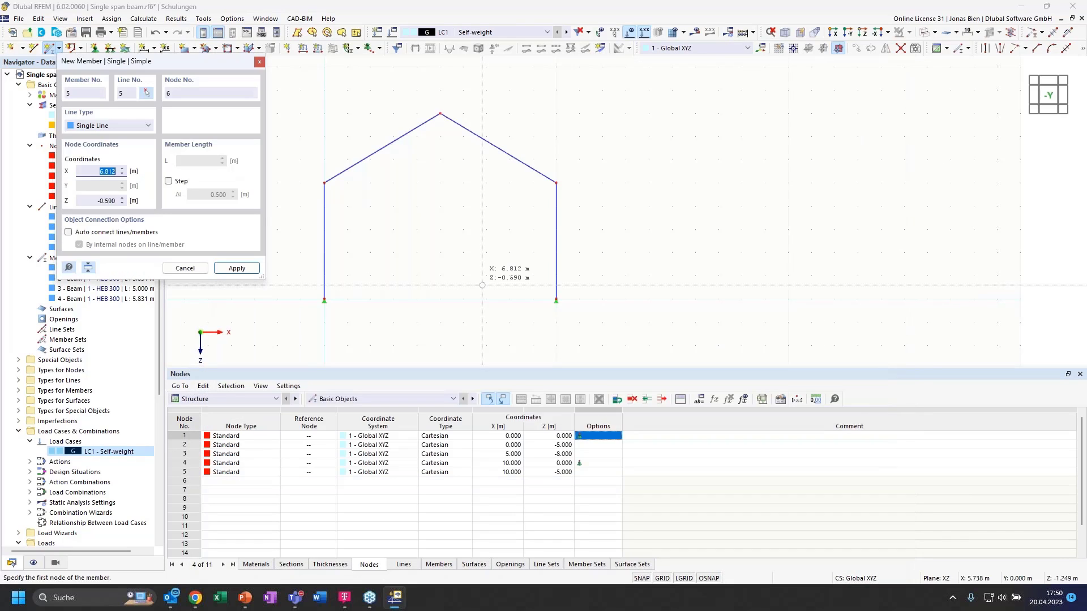
left_click(324, 183)
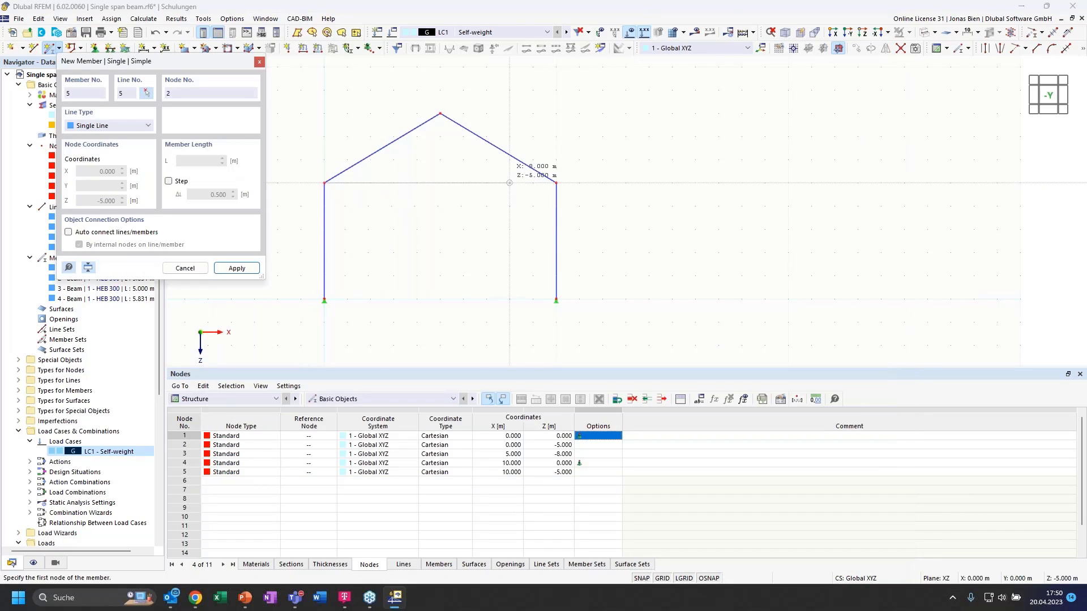
left_click(556, 182)
key("Escape")
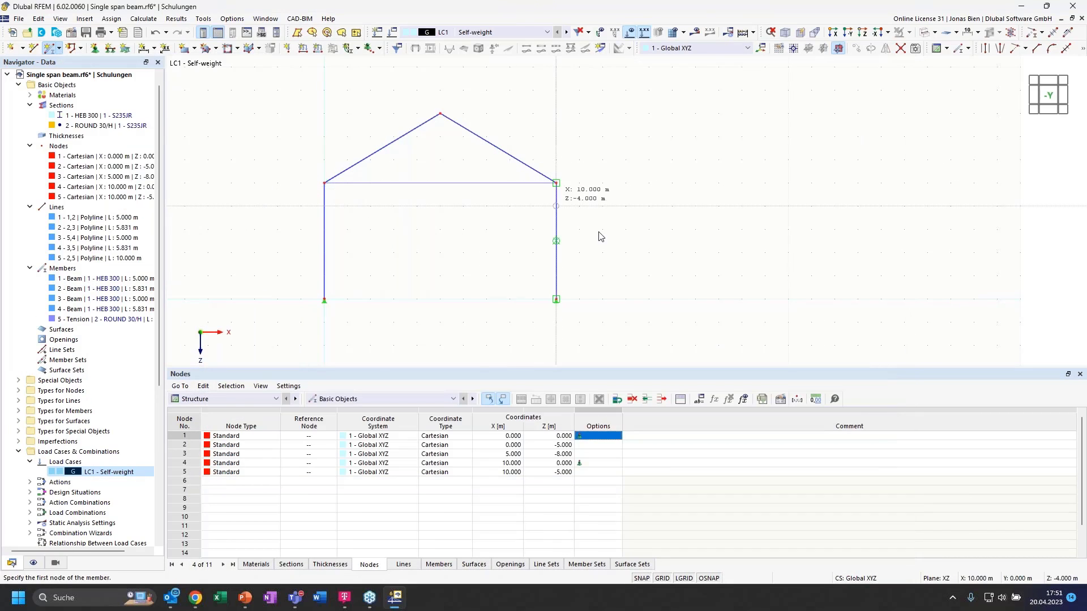
middle_click_drag(469, 237, 475, 235, "ctrl")
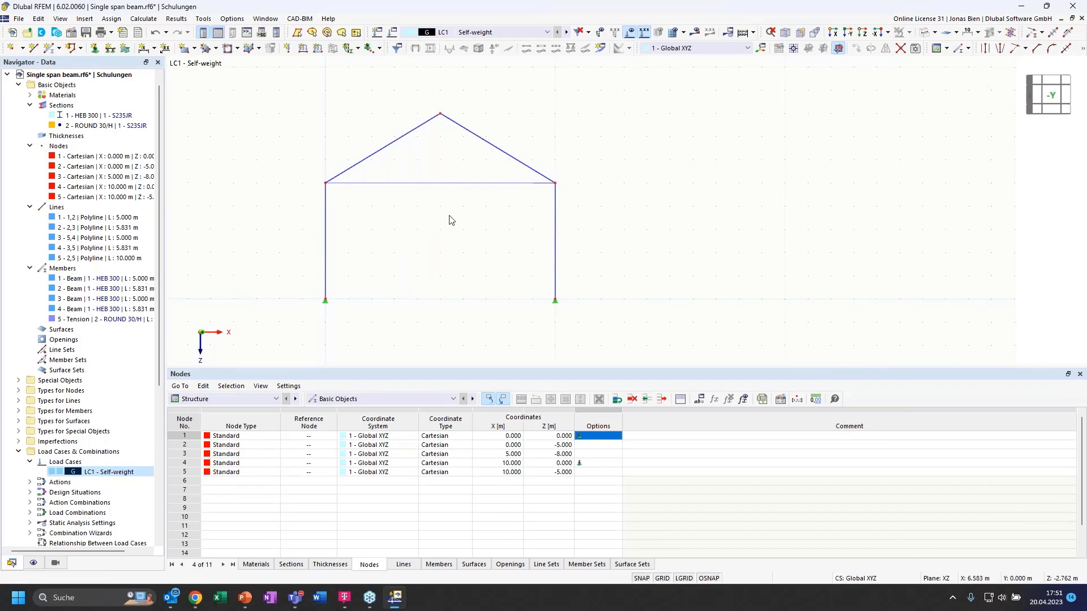
middle_click_drag(395, 209, 412, 217, "ctrl")
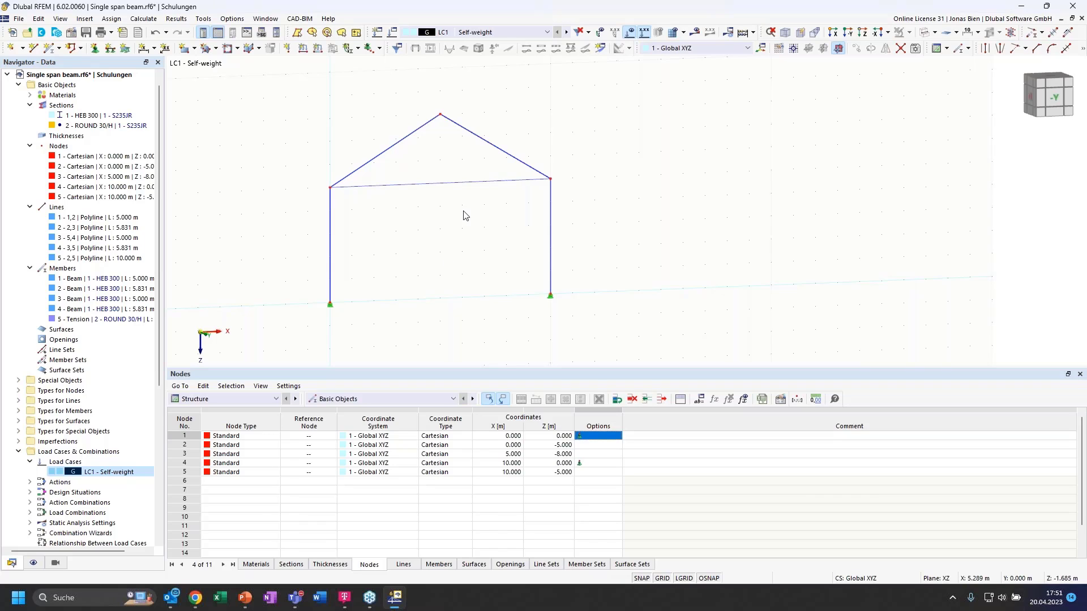
left_click(1054, 102)
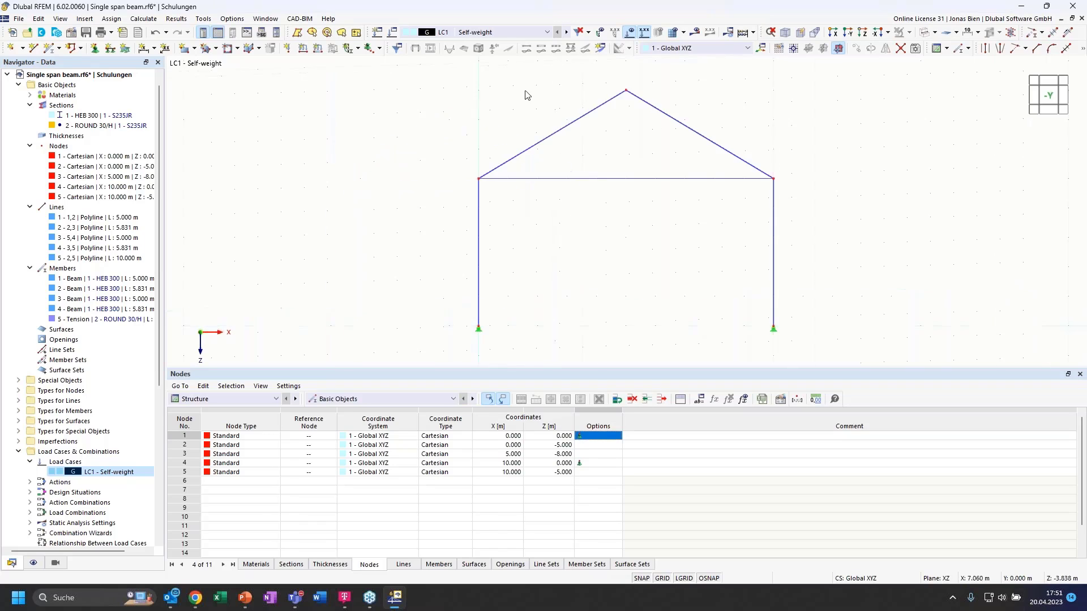
- Rename load case LC1 to Snow and set its action category to Snow/Ice loads - H <= 1000 m
double_click(84, 473)
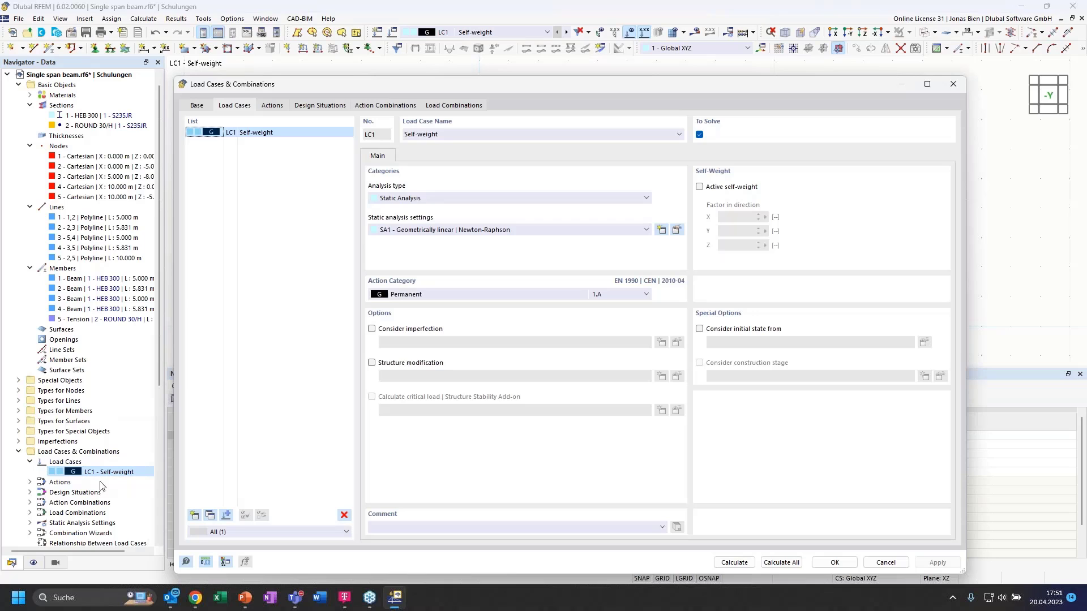
left_click(428, 296)
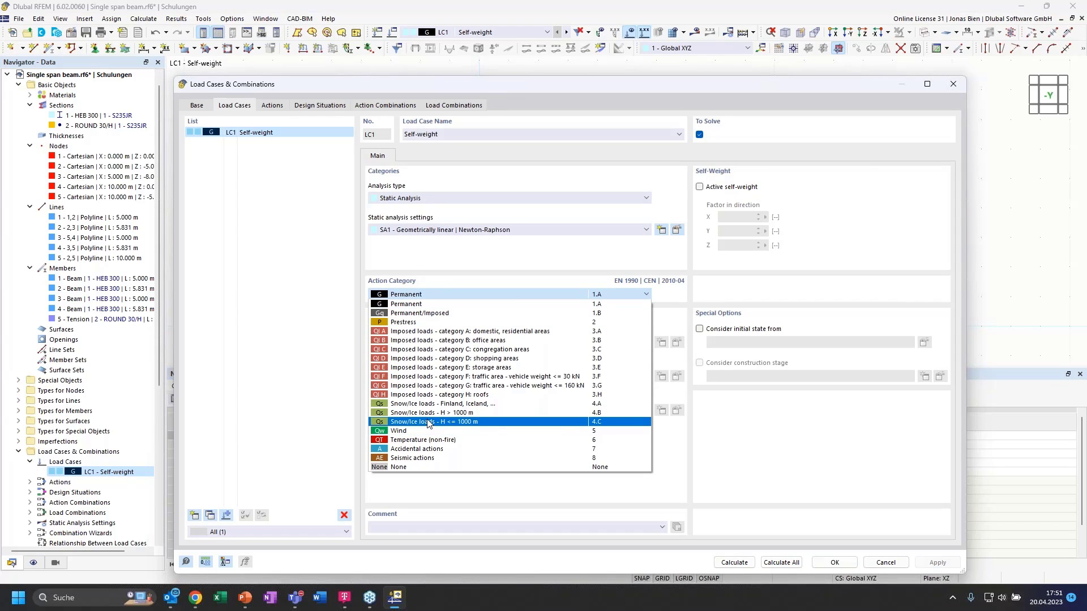
left_click(429, 422)
left_click(464, 135)
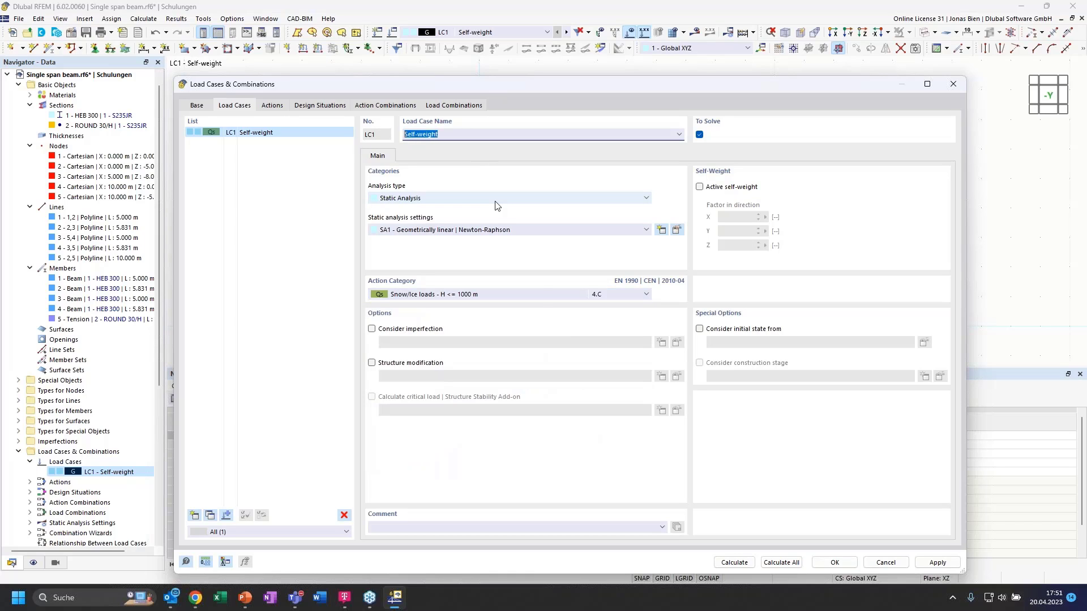
type("Snow")
left_click(294, 258)
- Copy the Snow load case as LC2, name it Wind and set its action category to Wind
left_click(210, 515)
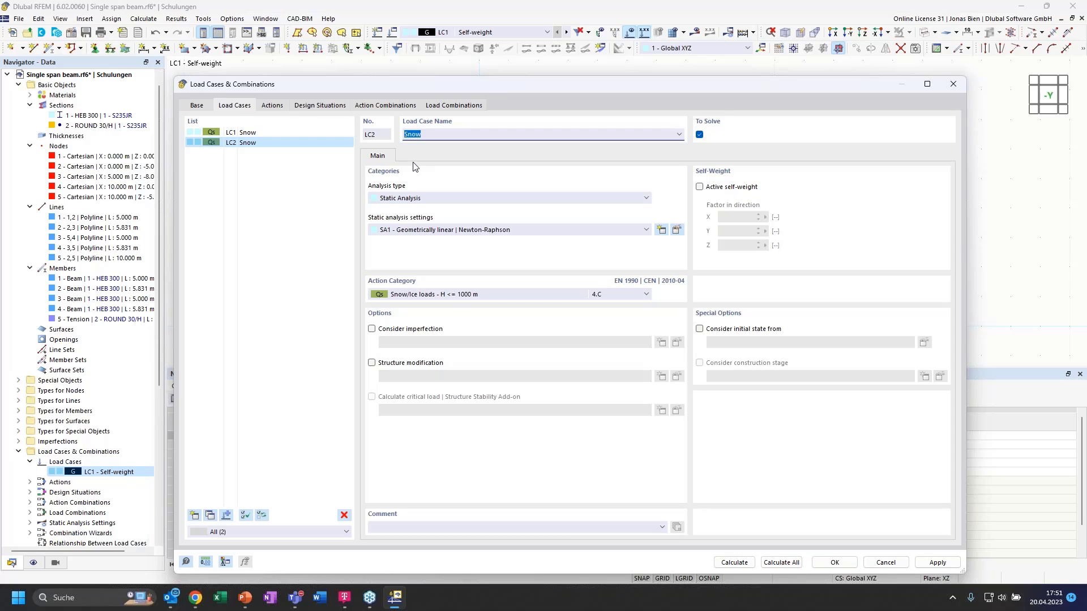
type("Wind")
left_click(448, 296)
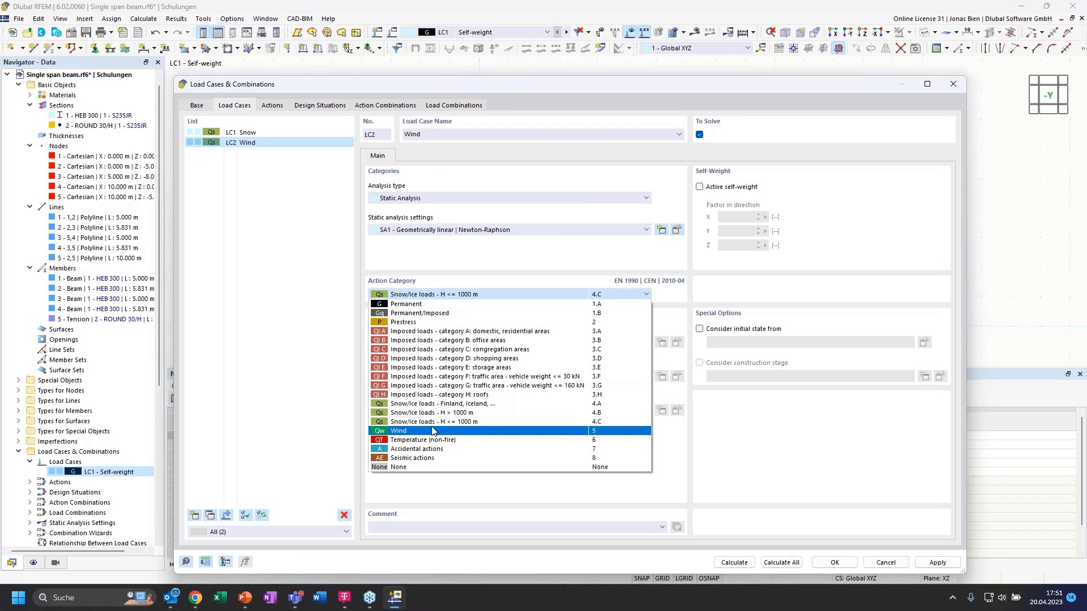
left_click(433, 432)
- Copy the Wind load case as LC3, name it Temperature and set its action category to Temperature (non-fire)
left_click(209, 515)
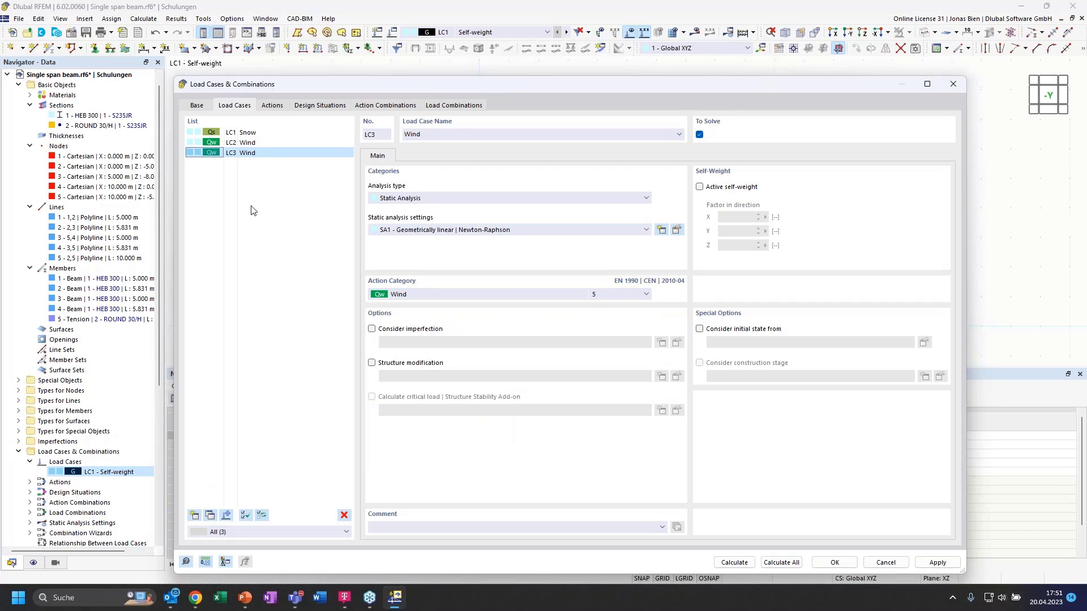
left_click_drag(431, 135, 381, 121)
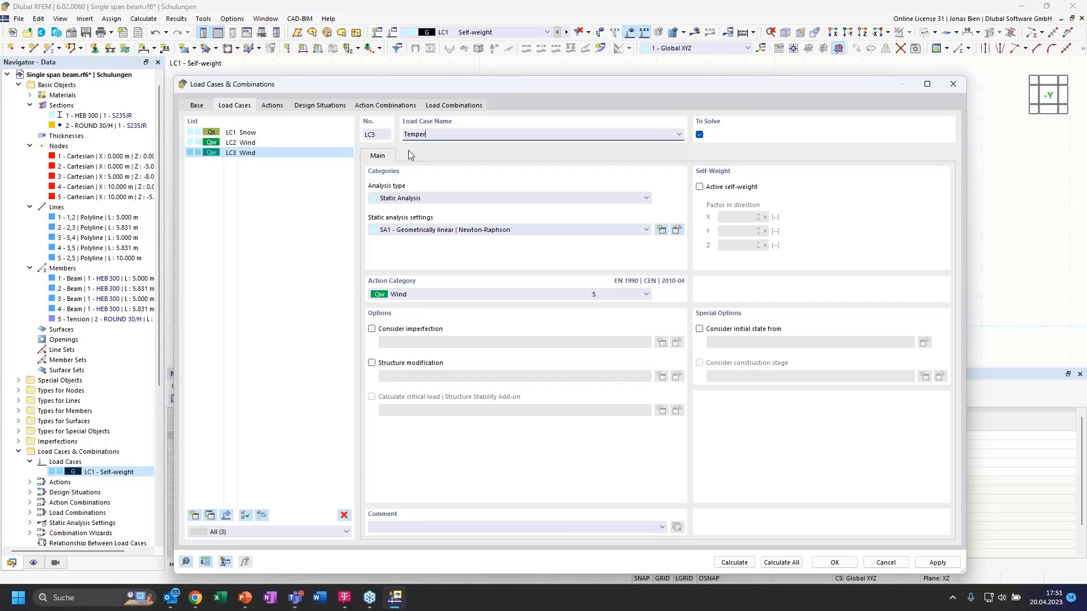
type("Temperature")
left_click(439, 294)
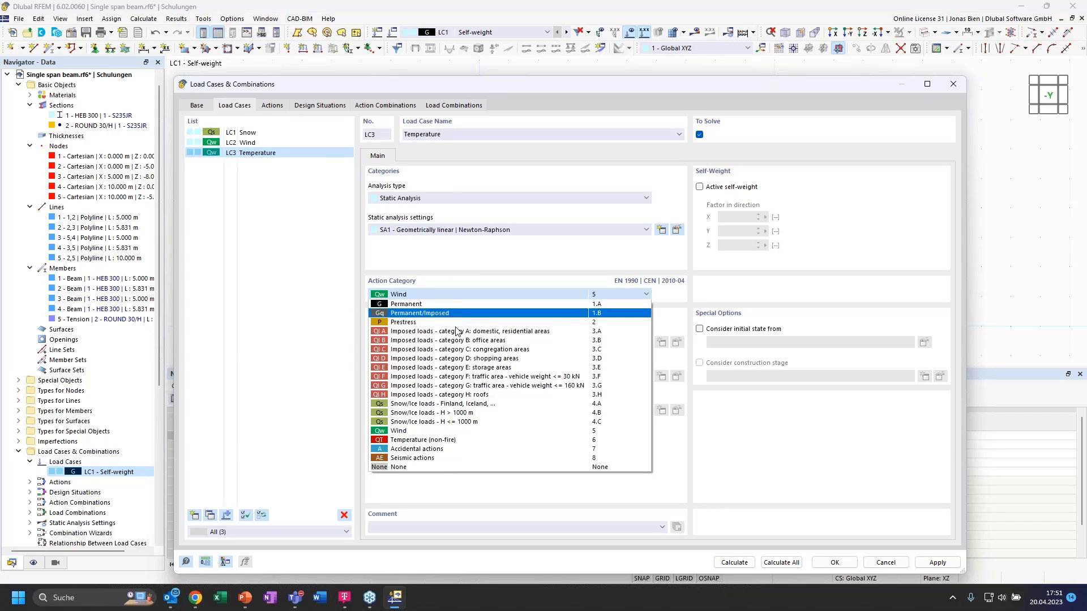
left_click(419, 441)
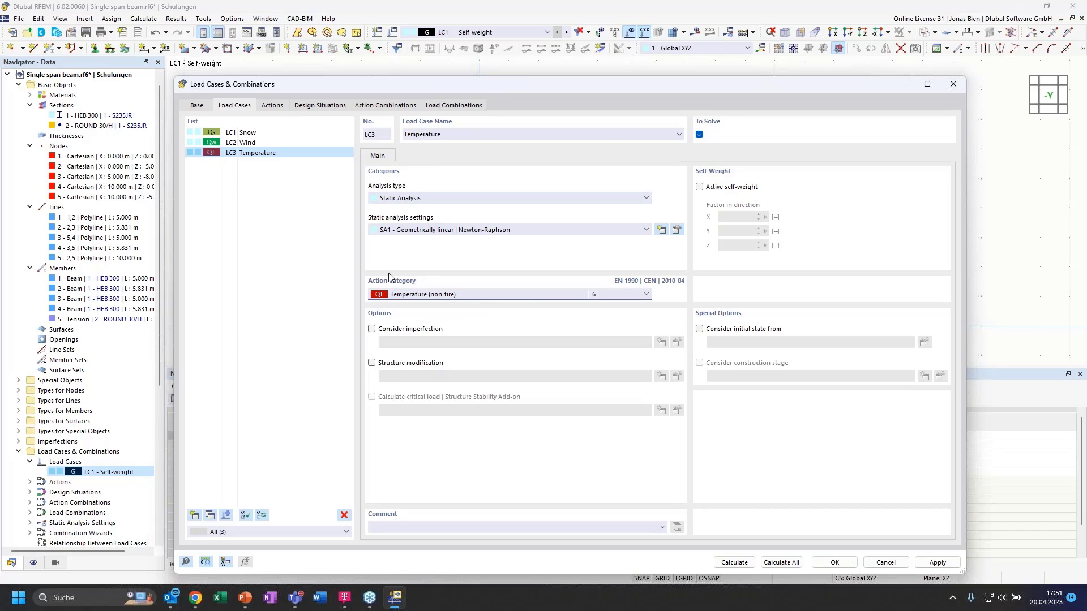
left_click(836, 566)
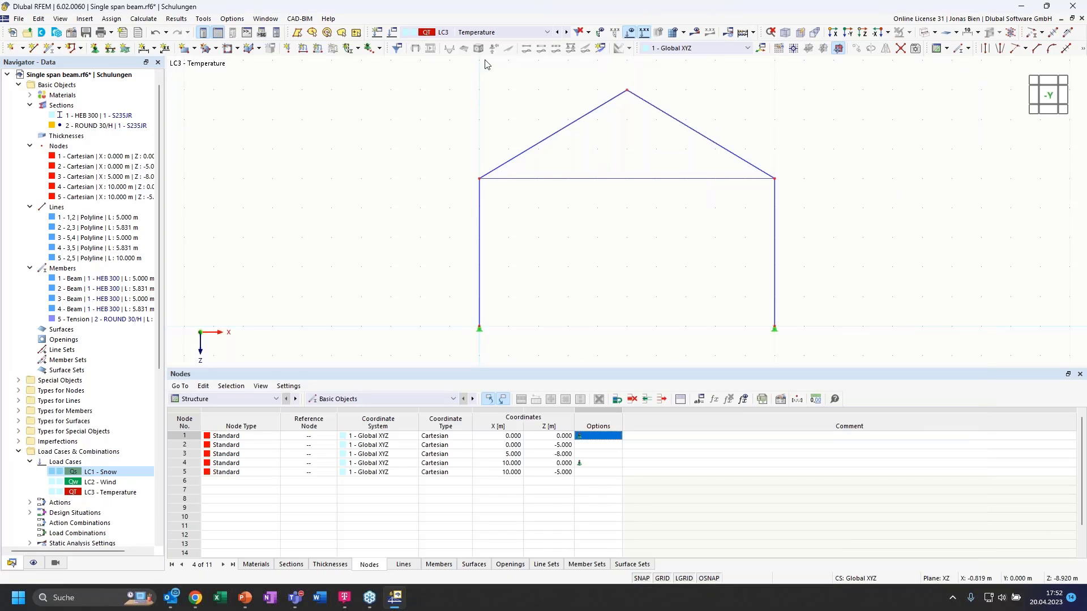
- Check the actions of the load cases and delete the ULS (STR/GEO) permanent and transient design situation DS1
double_click(59, 502)
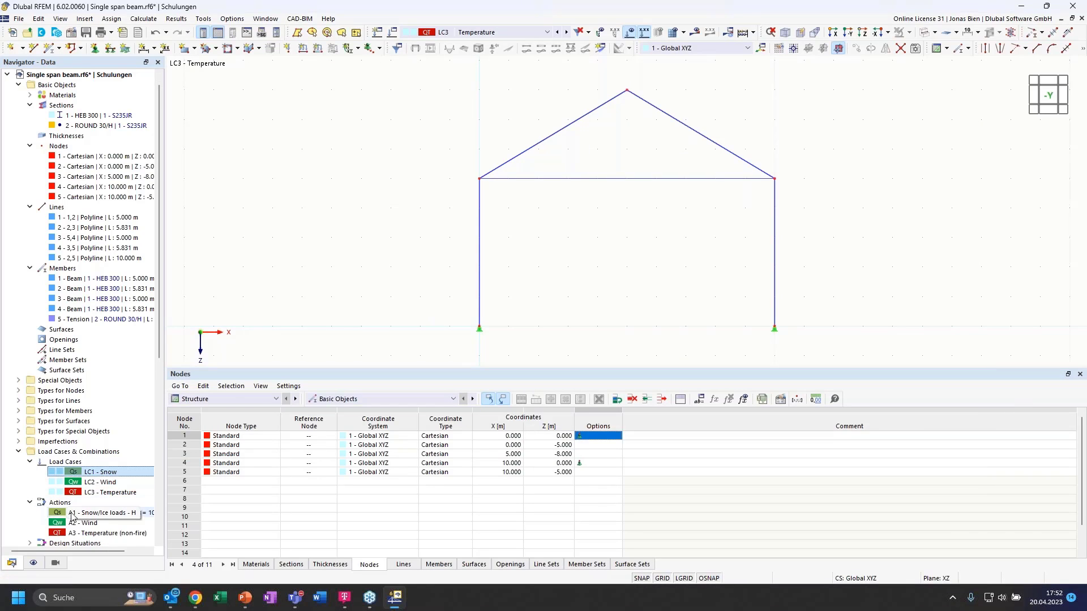
scroll(72, 513, "down", 2)
left_click(76, 461)
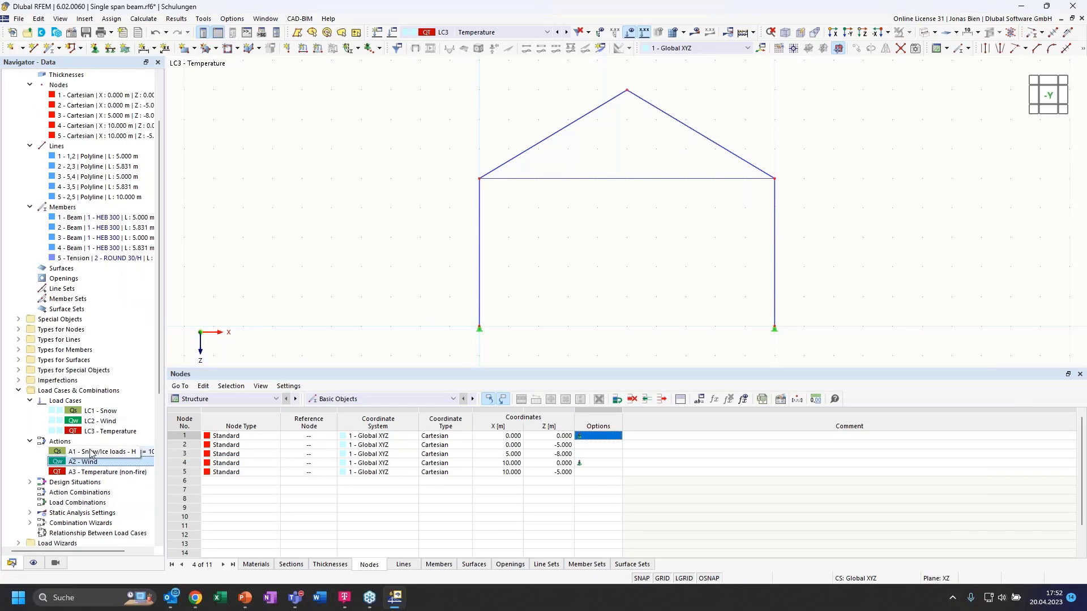
double_click(56, 482)
left_click(63, 492)
right_click(76, 491)
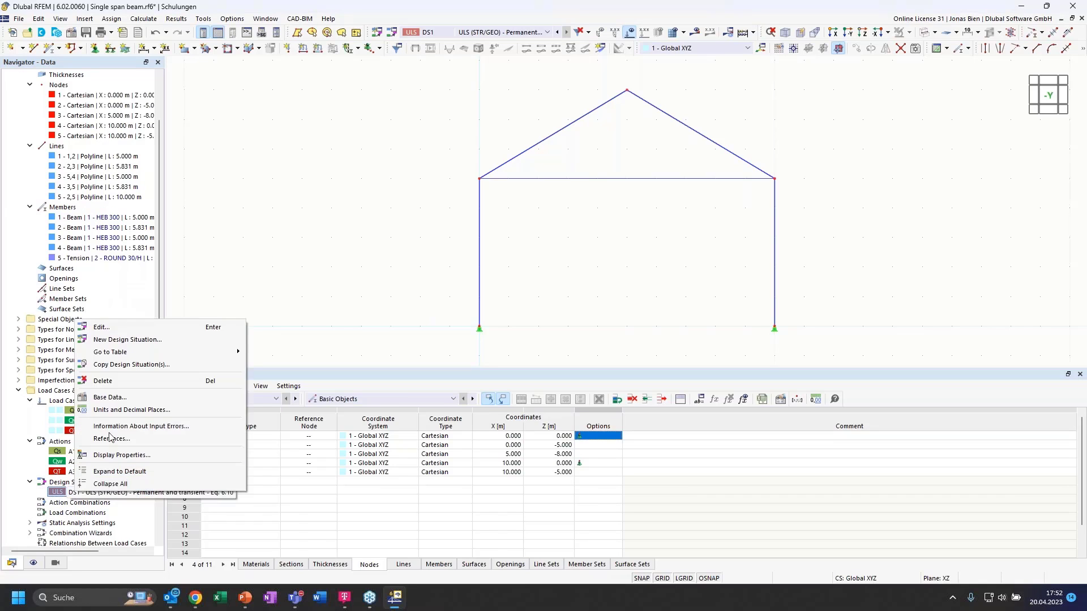
left_click(103, 380)
left_click(557, 335)
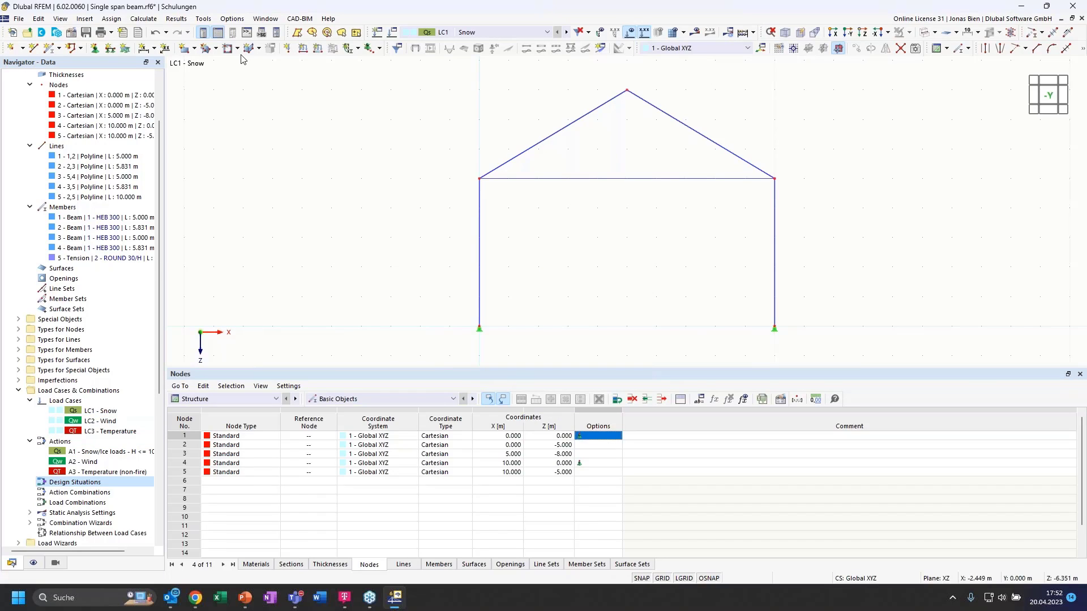
- In load case LC1 Snow, start a uniform member load of 1 kN/m assigned to the two rafters, members 2 and 4
left_click(318, 49)
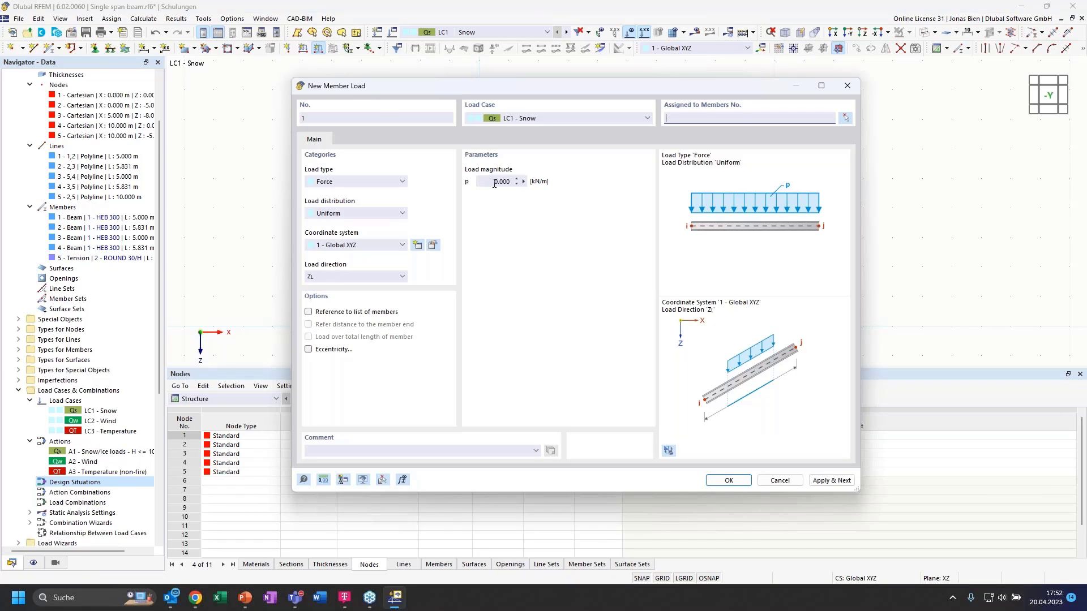
left_click_drag(540, 87, 521, 218)
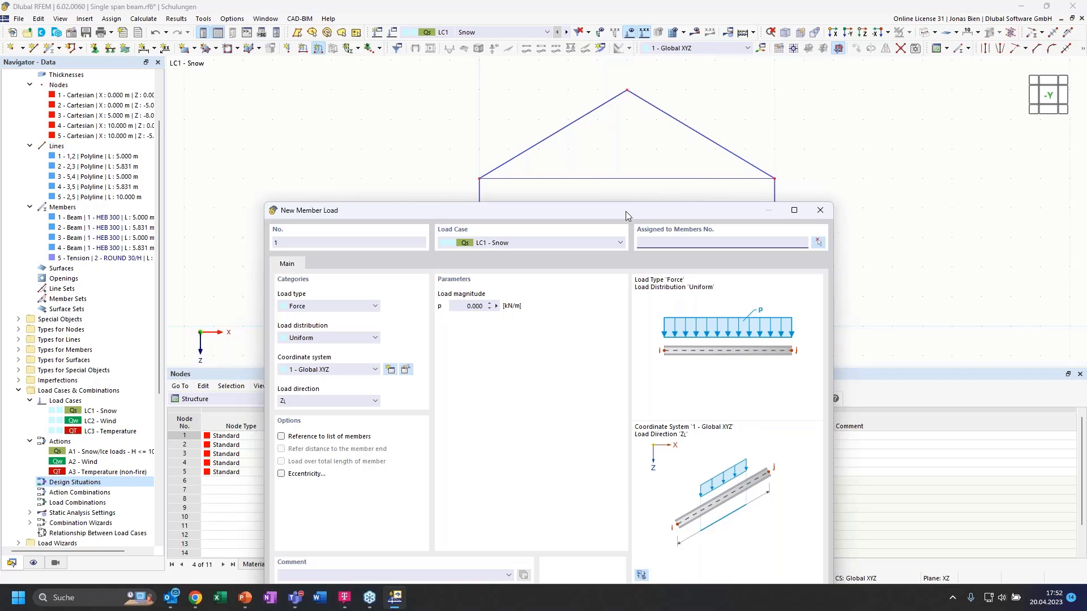
left_click_drag(626, 212, 436, 149)
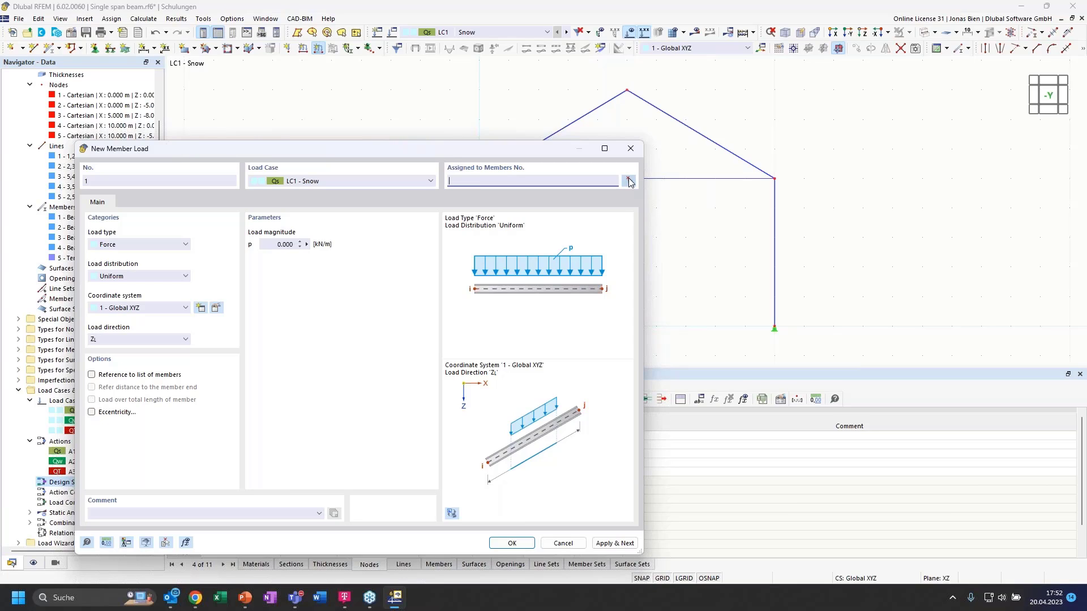
left_click(628, 182)
left_click_drag(739, 143, 538, 112)
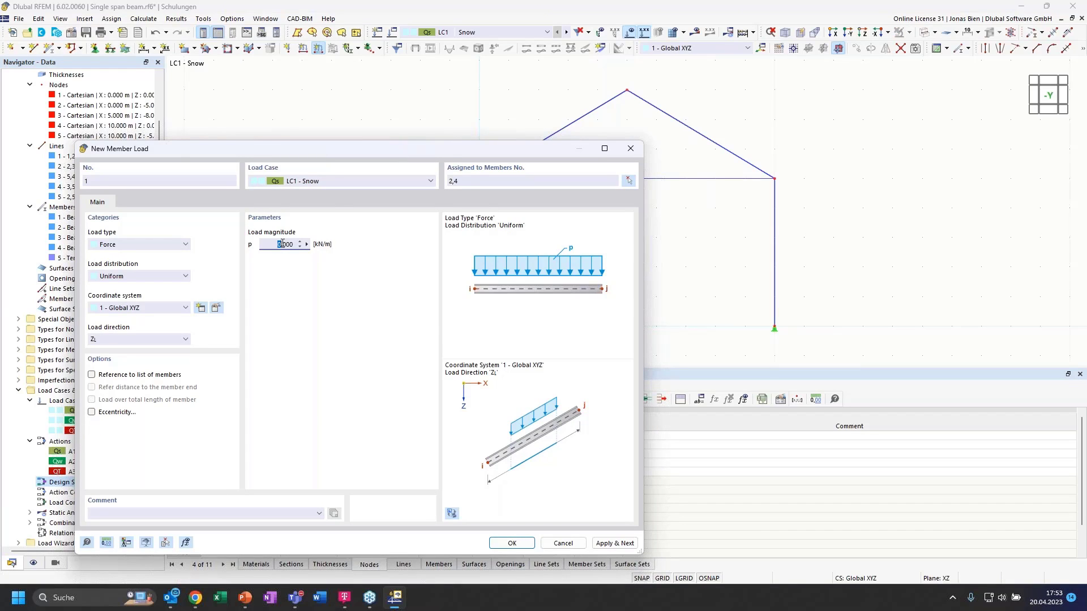
type("1")
- Set the snow load direction to Global in Z on projected length and create the load
left_click_drag(187, 148, 494, 154)
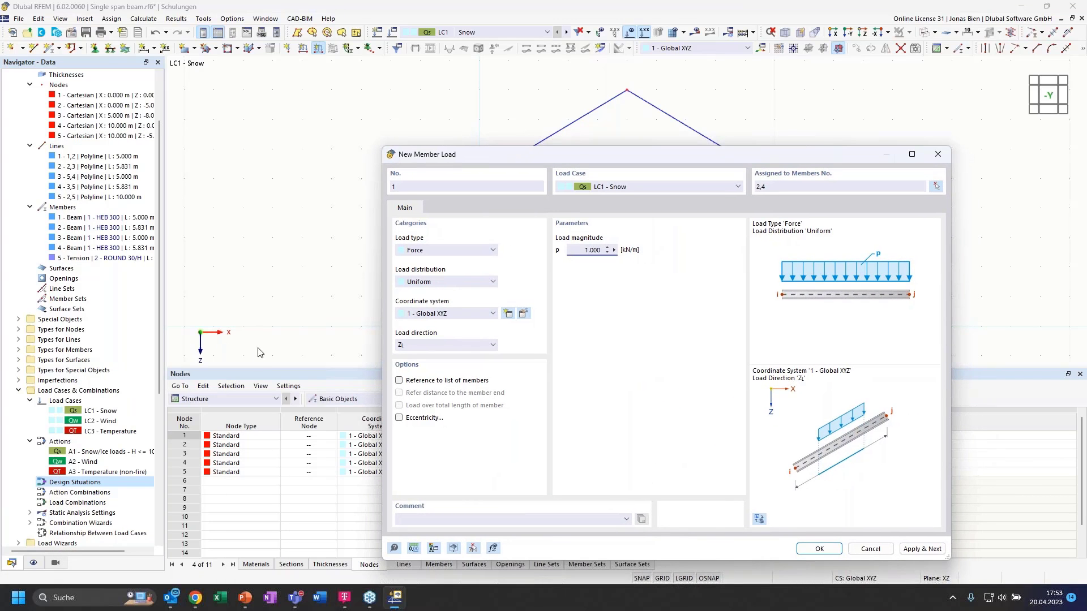
left_click(476, 346)
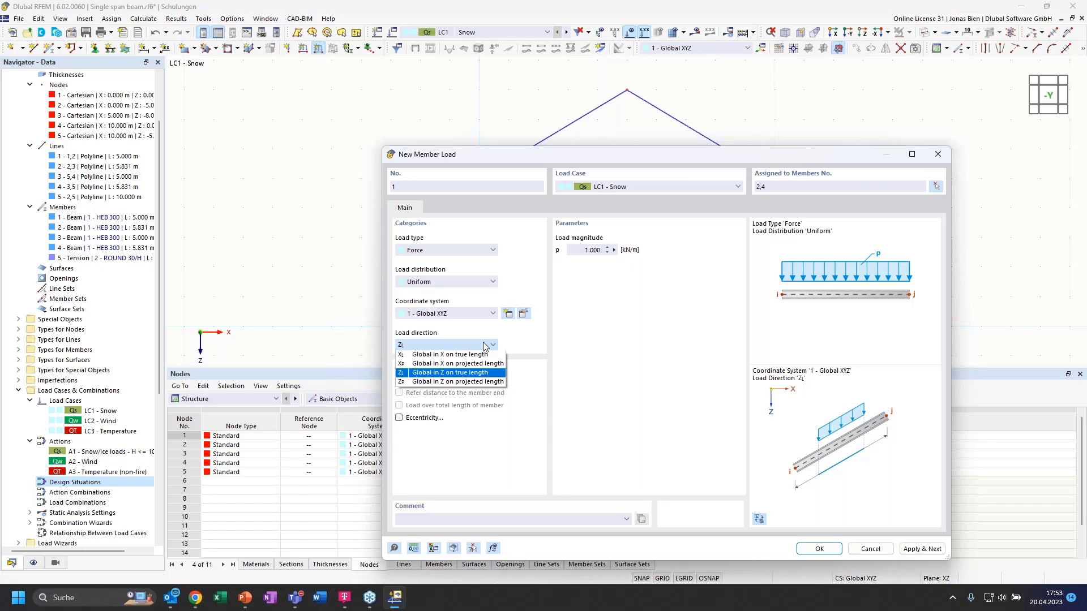
left_click(470, 383)
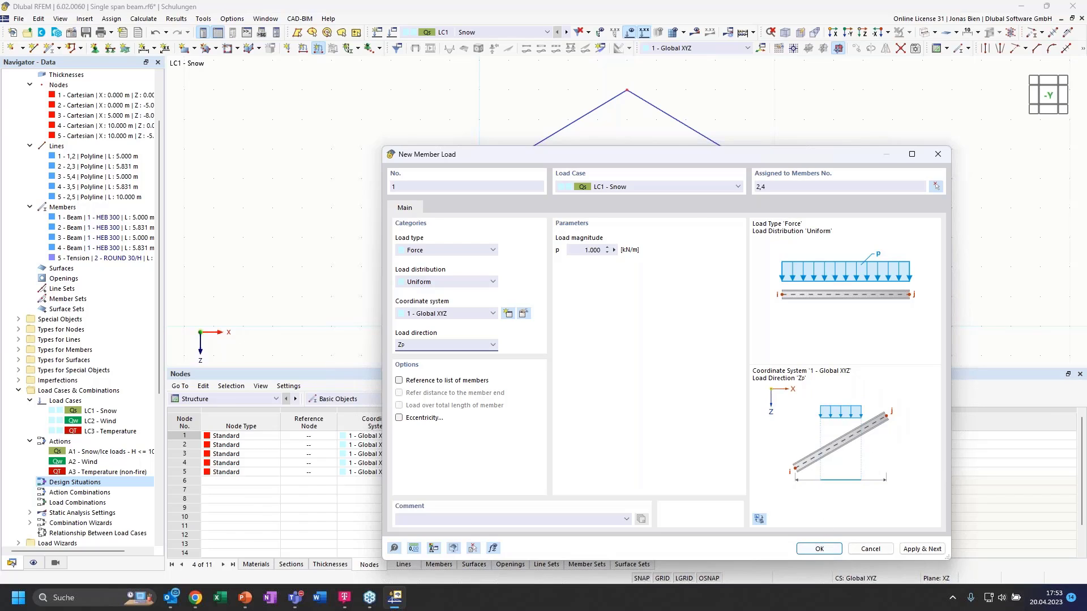
left_click(813, 552)
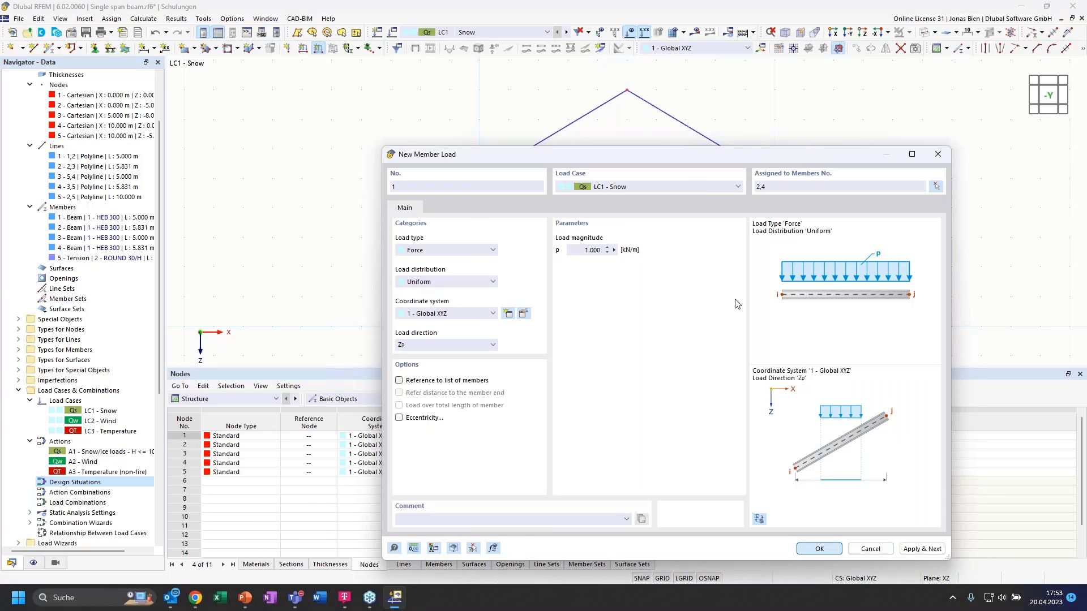
scroll(630, 250, "down", 3)
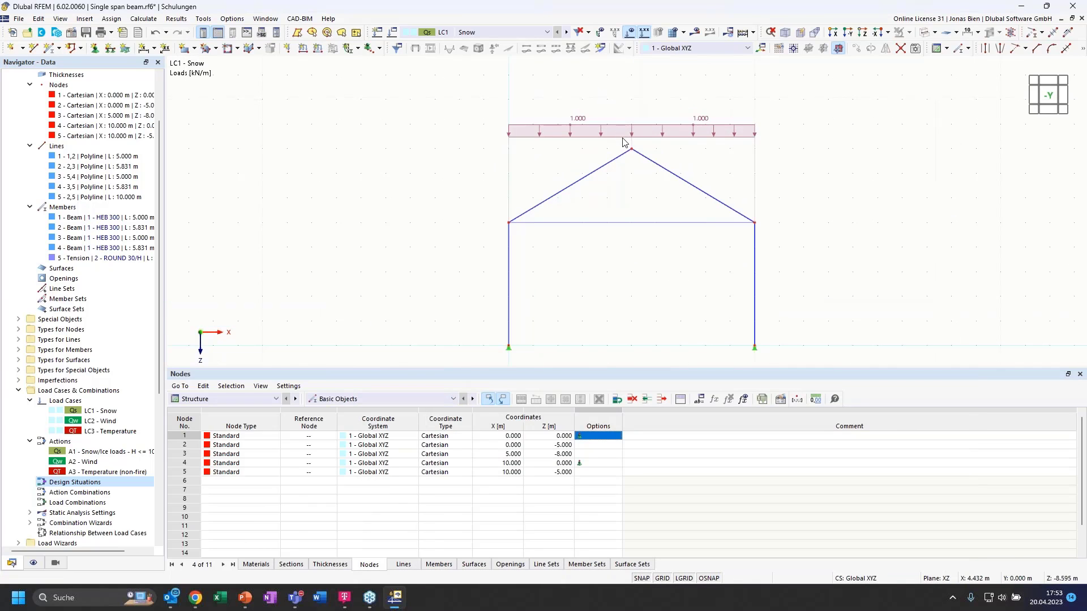
- For load case LC2 Wind, start a new member load and assign it to the left column and left rafter, members 1 and 2
left_click(566, 32)
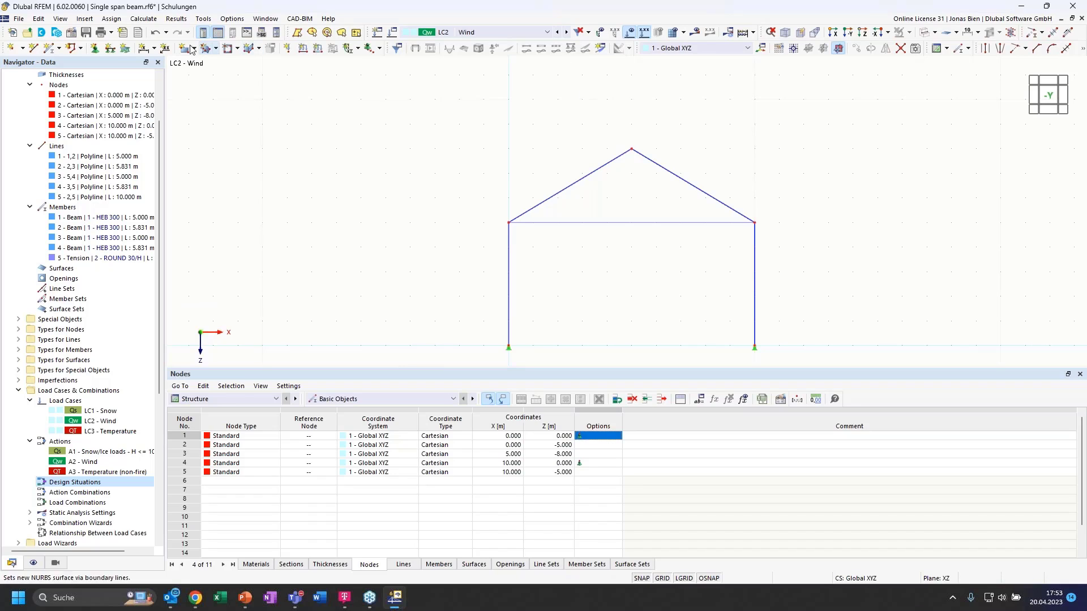
left_click(317, 48)
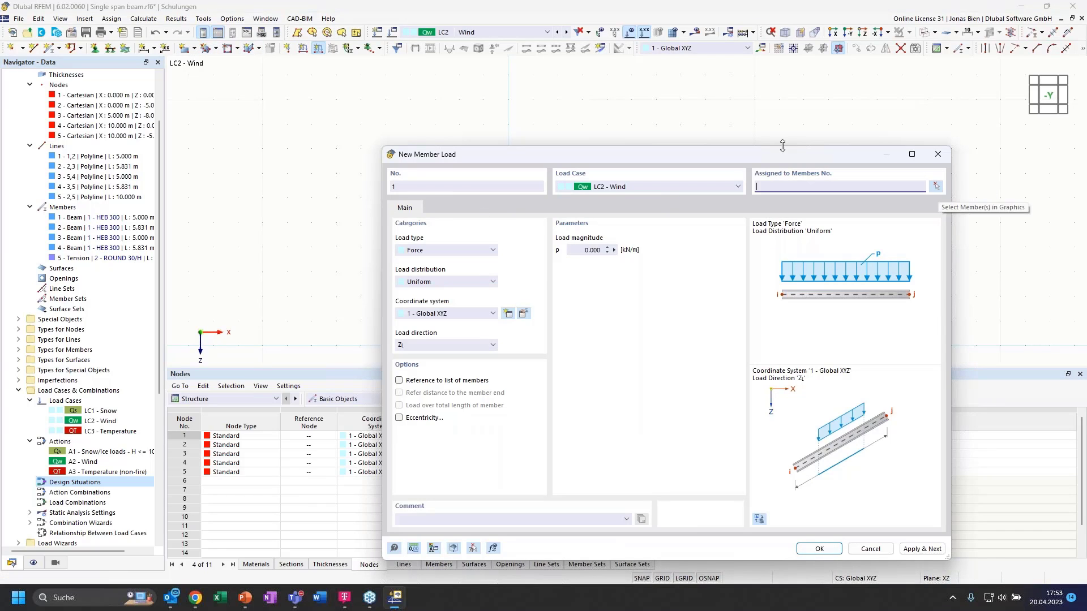
left_click_drag(783, 155, 918, 248)
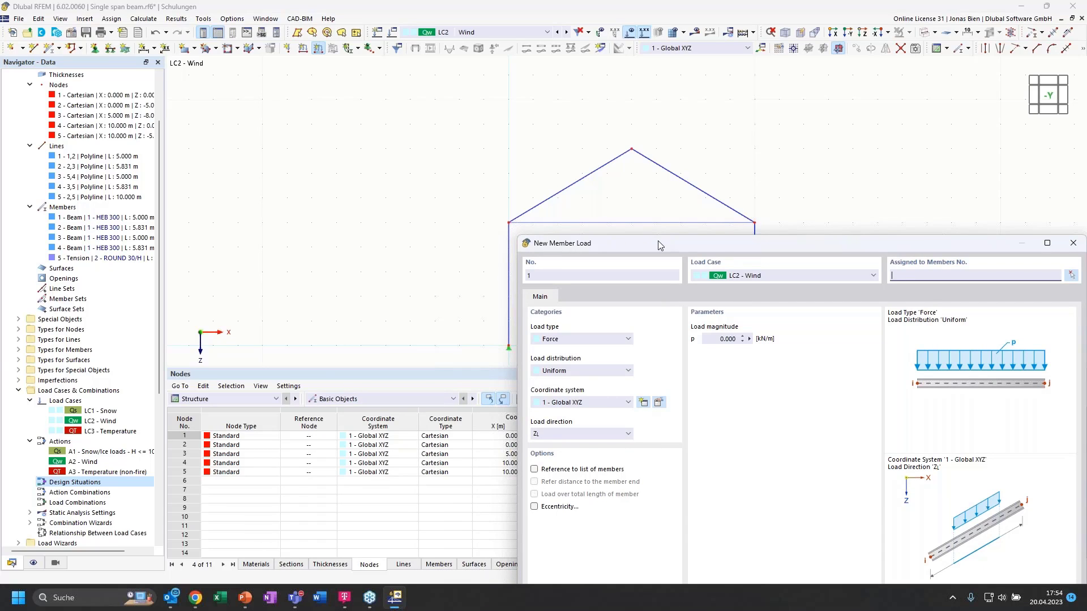
left_click_drag(658, 241, 668, 201)
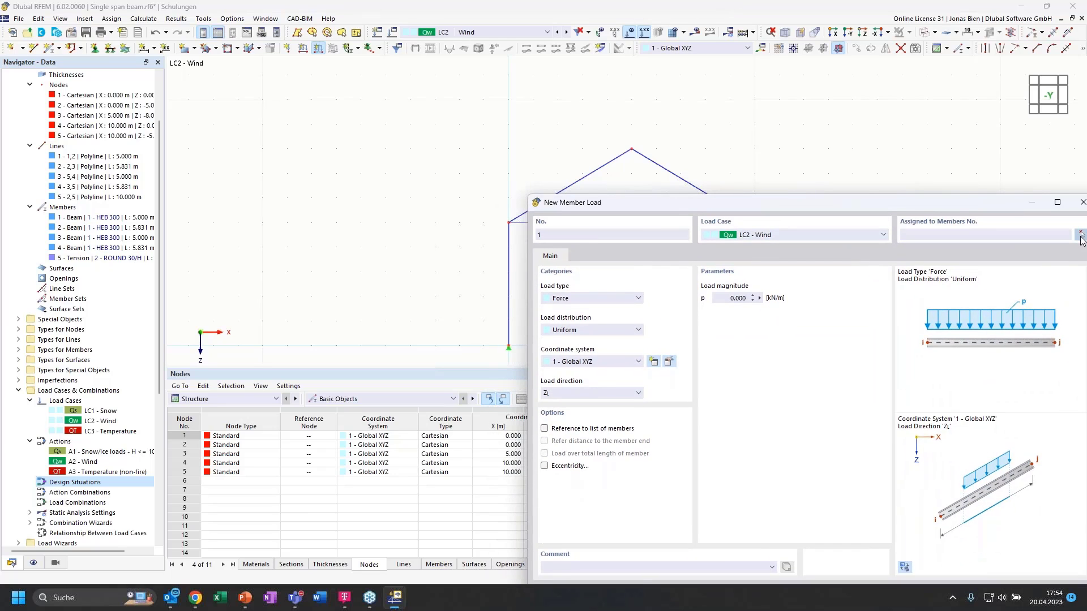
left_click(1080, 235)
left_click(509, 283)
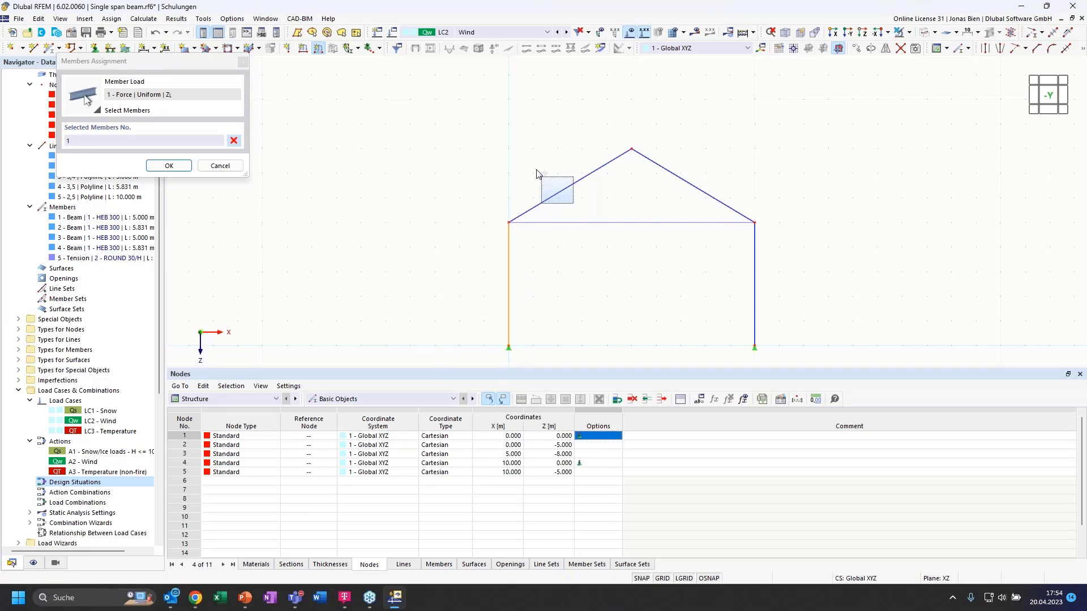
left_click(535, 207)
left_click(168, 165)
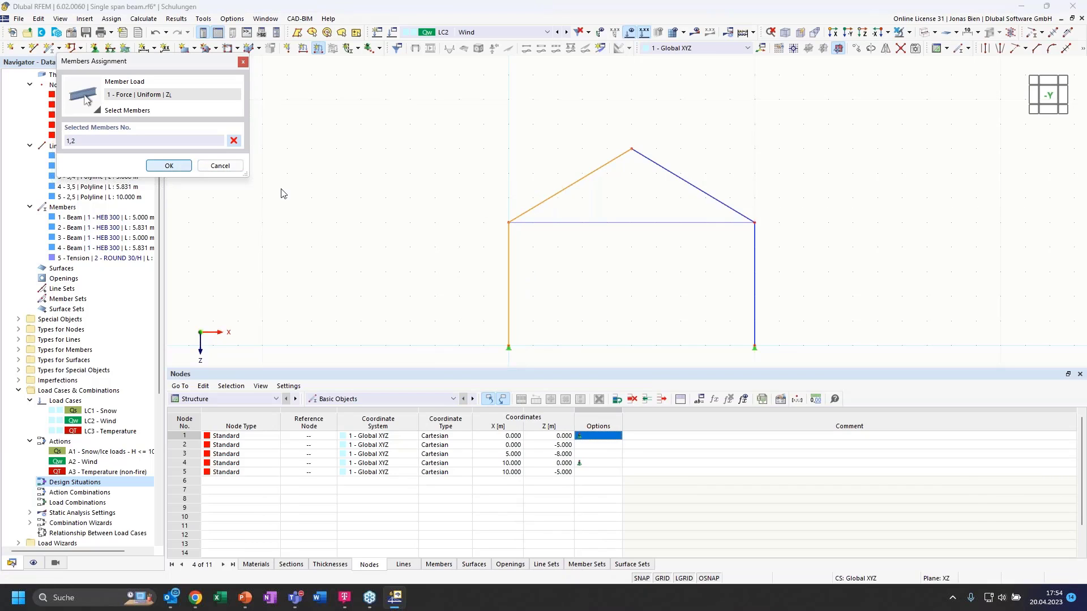
- Set the wind member load's magnitude to 1 kN/m and its coordinate system to Local xyz
left_click_drag(741, 203, 659, 173)
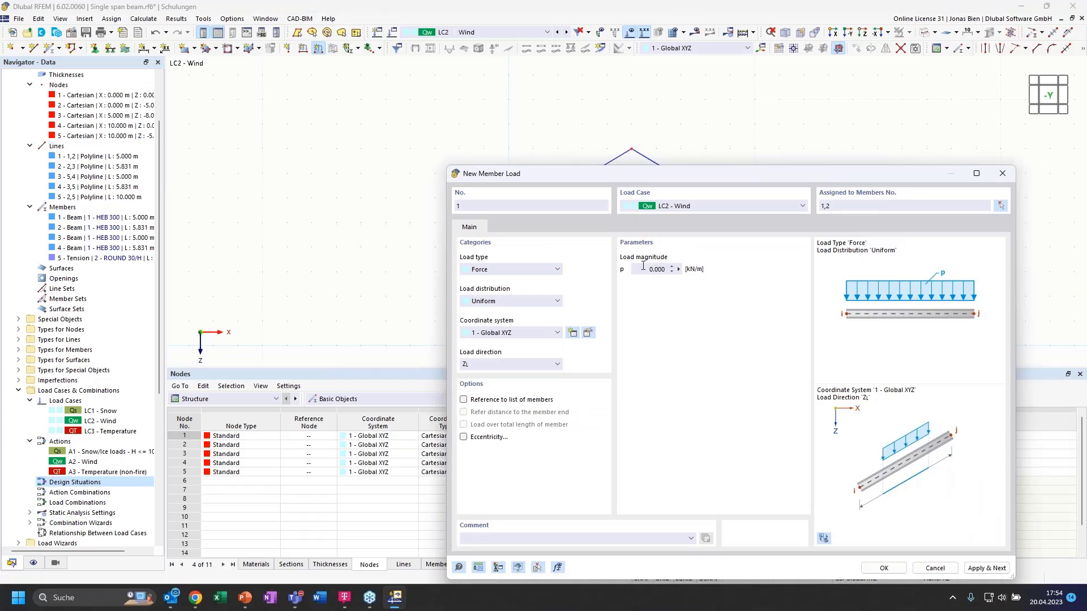
left_click(646, 265)
type("1")
left_click_drag(637, 173, 623, 126)
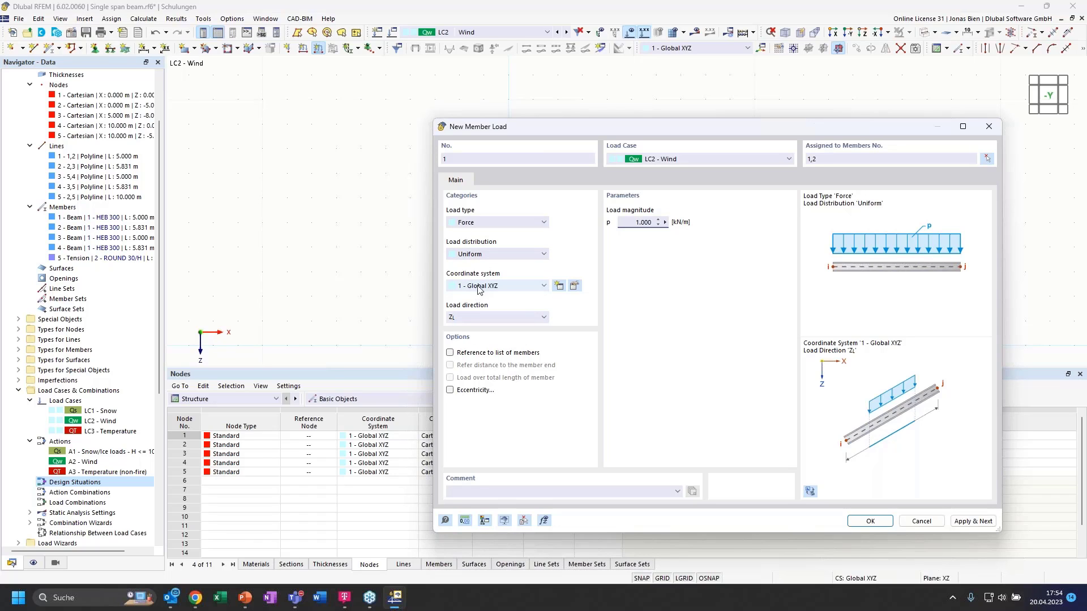
left_click(509, 286)
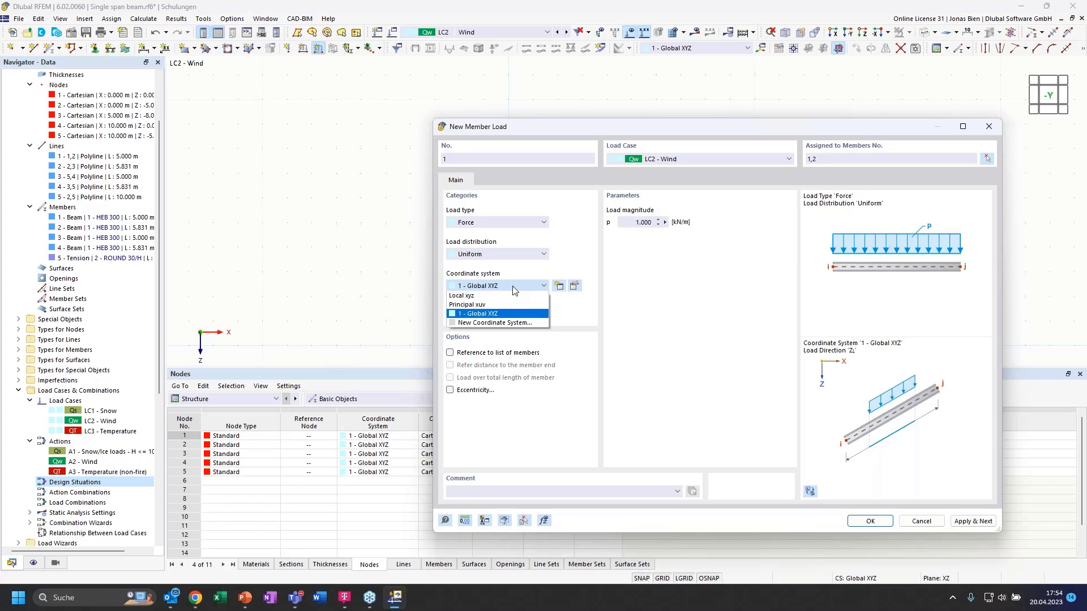
left_click(470, 296)
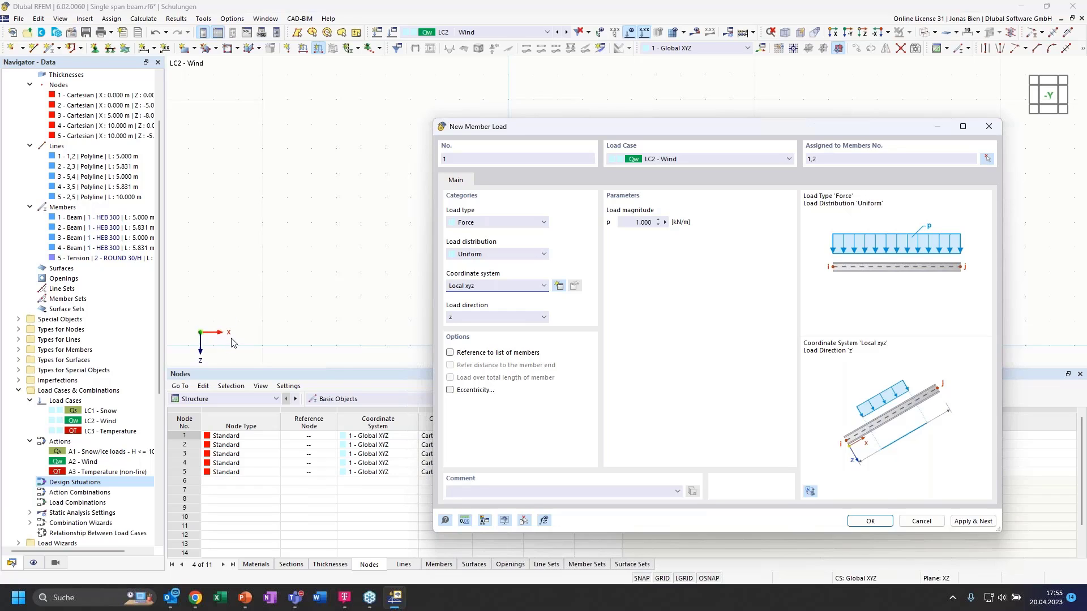
- Keep the wind load direction as local z, preview the load on the members and create it
left_click(527, 318)
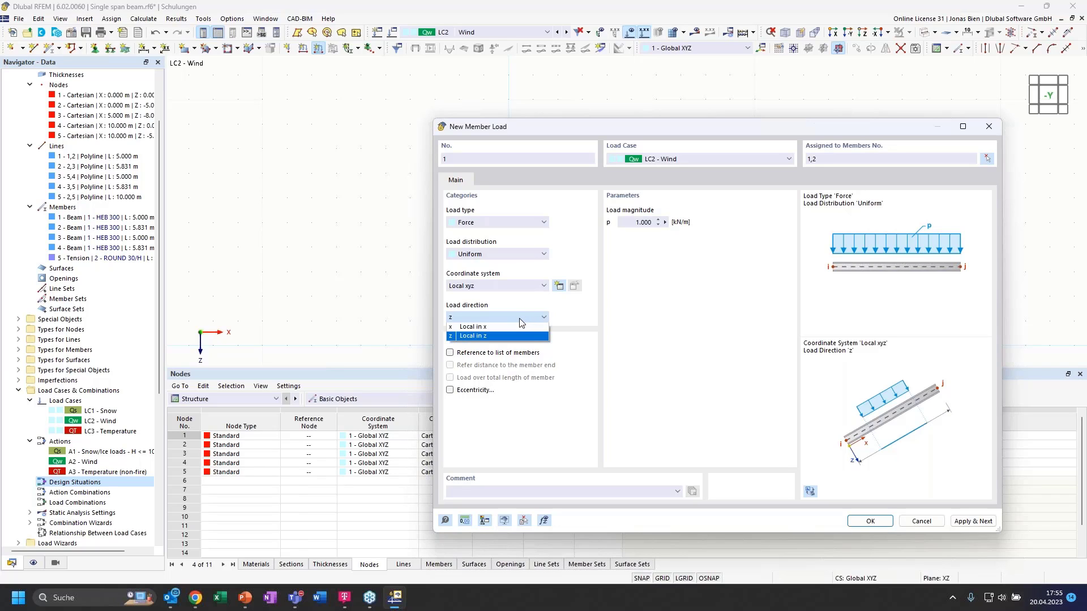
left_click(519, 318)
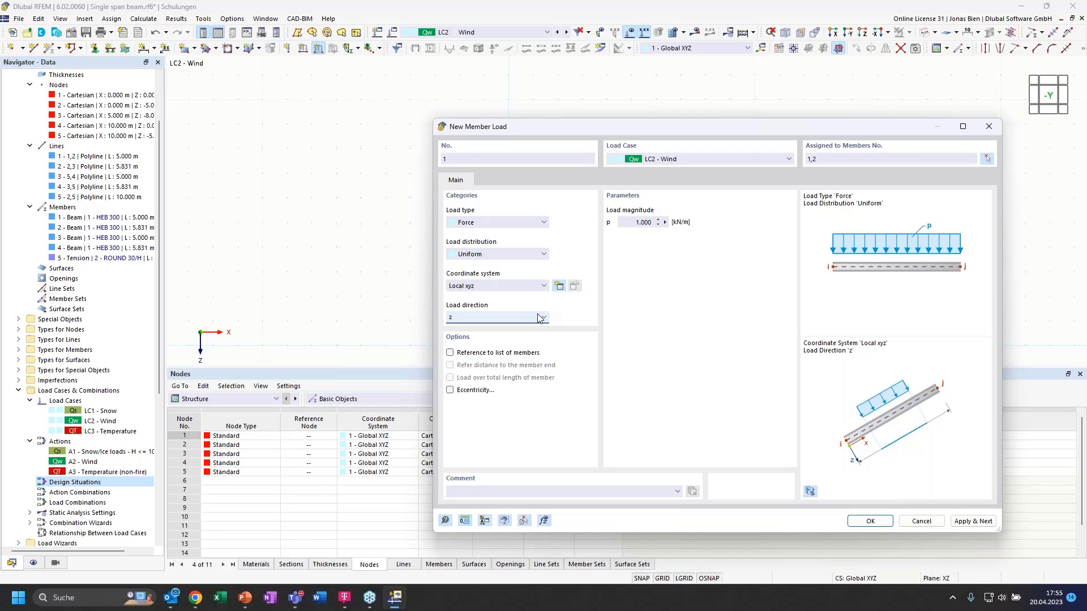
left_click_drag(619, 128, 495, 119)
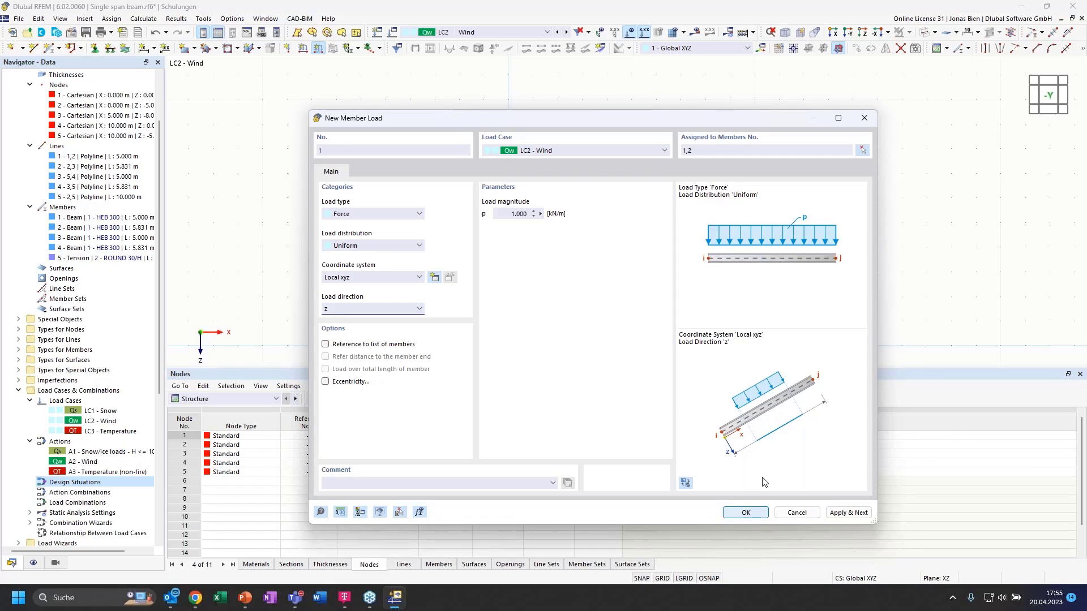
left_click(685, 482)
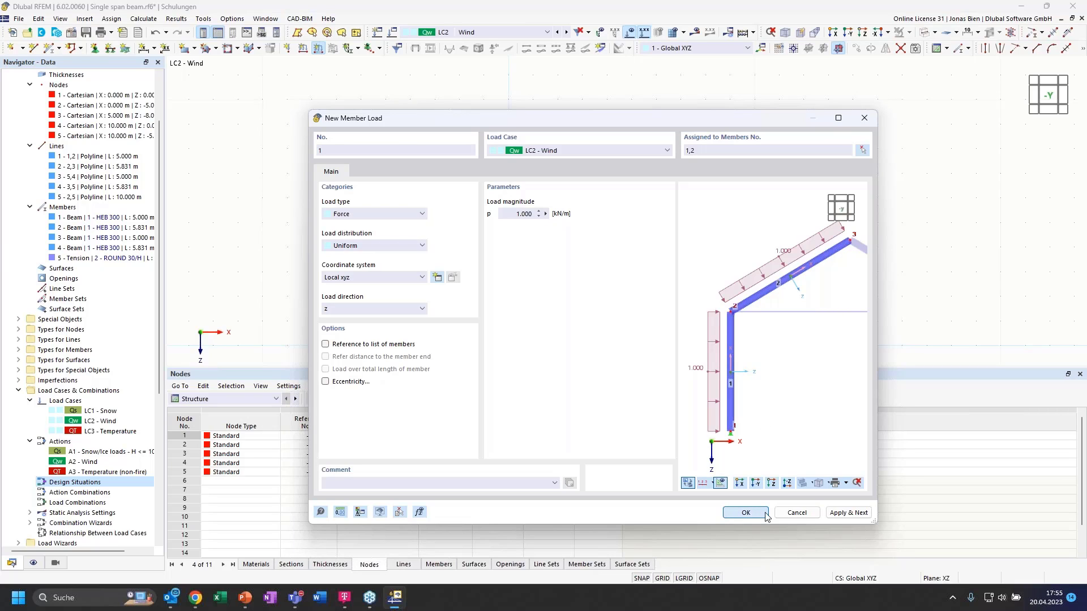
left_click(745, 513)
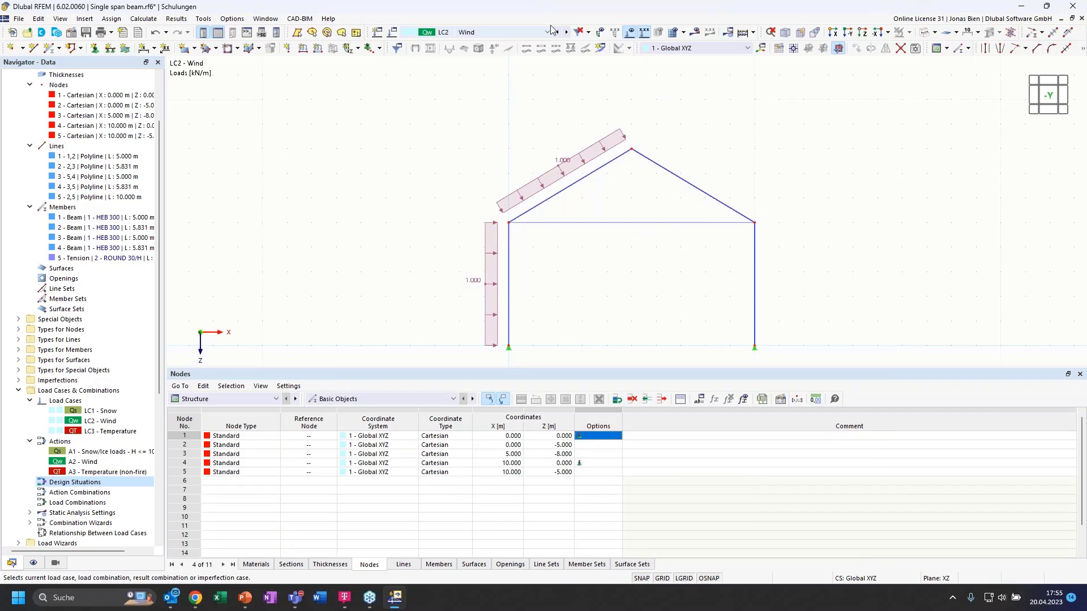
- In load case LC3 Temperature, start a new member load assigned to both columns and both rafters, members 1-4
left_click(566, 32)
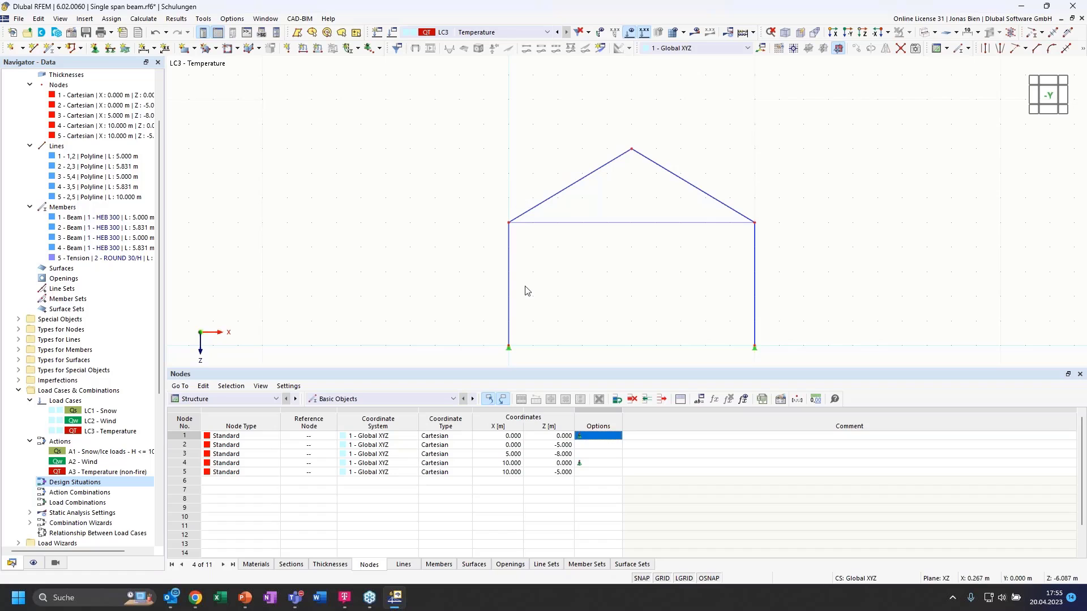
left_click(509, 230)
left_click(553, 198, "ctrl")
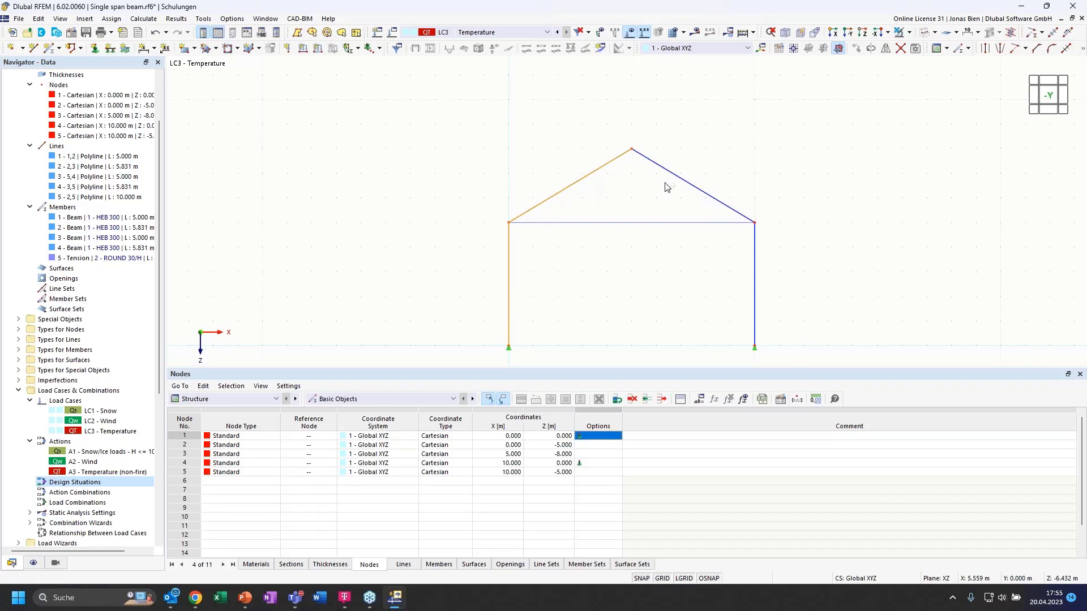
left_click(677, 176, "ctrl")
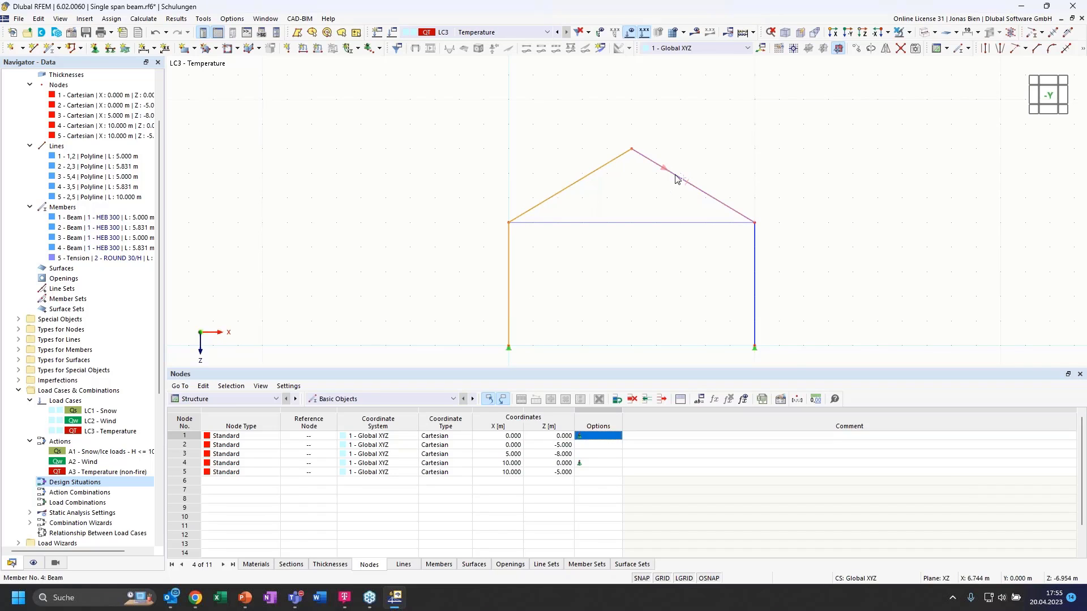
left_click(757, 286, "ctrl")
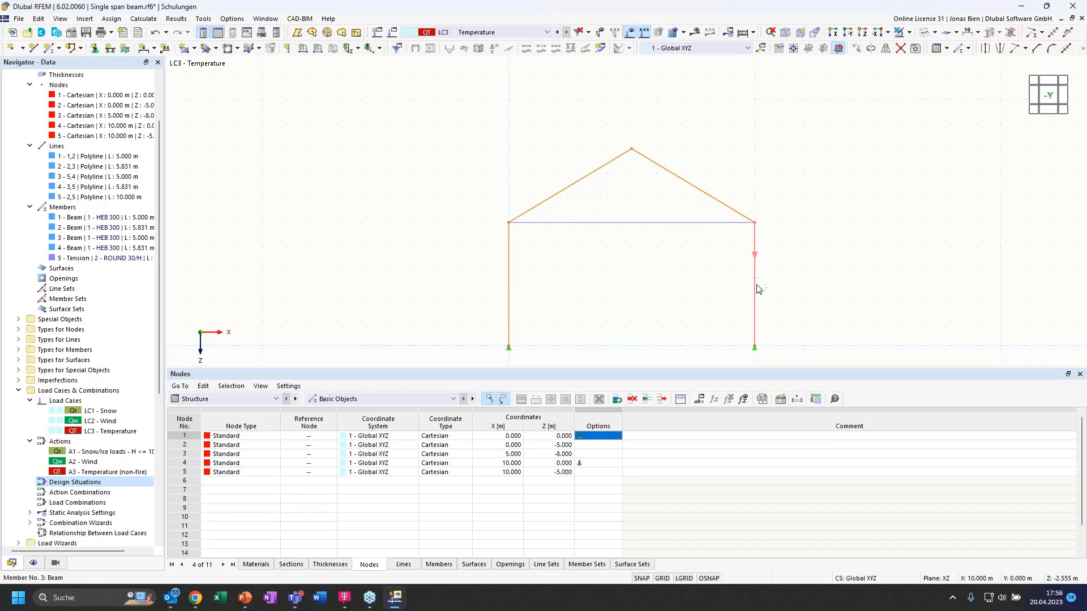
left_click(318, 49)
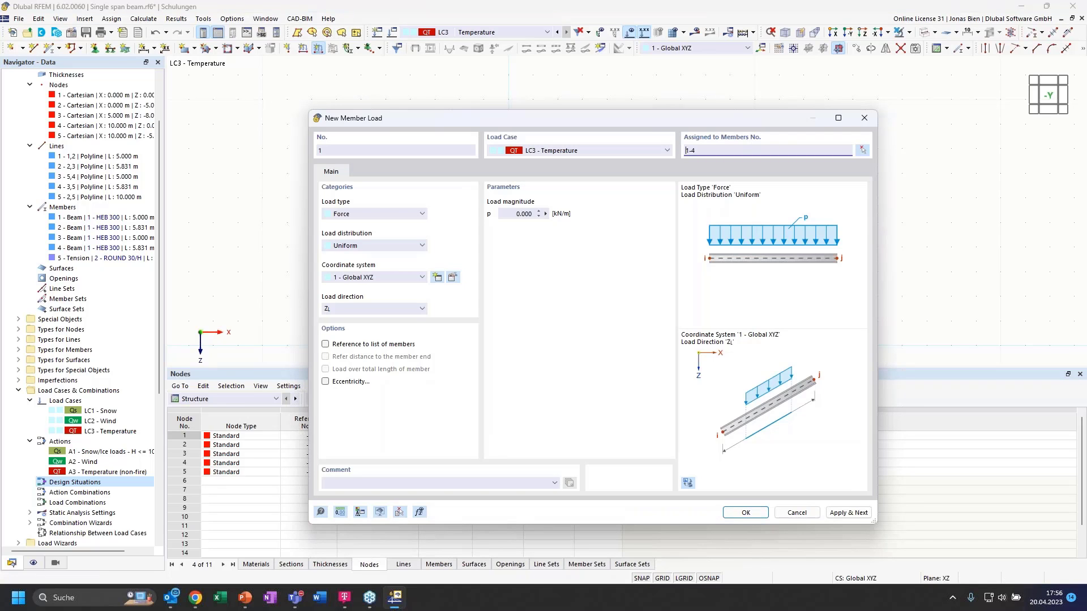
left_click_drag(647, 121, 740, 240)
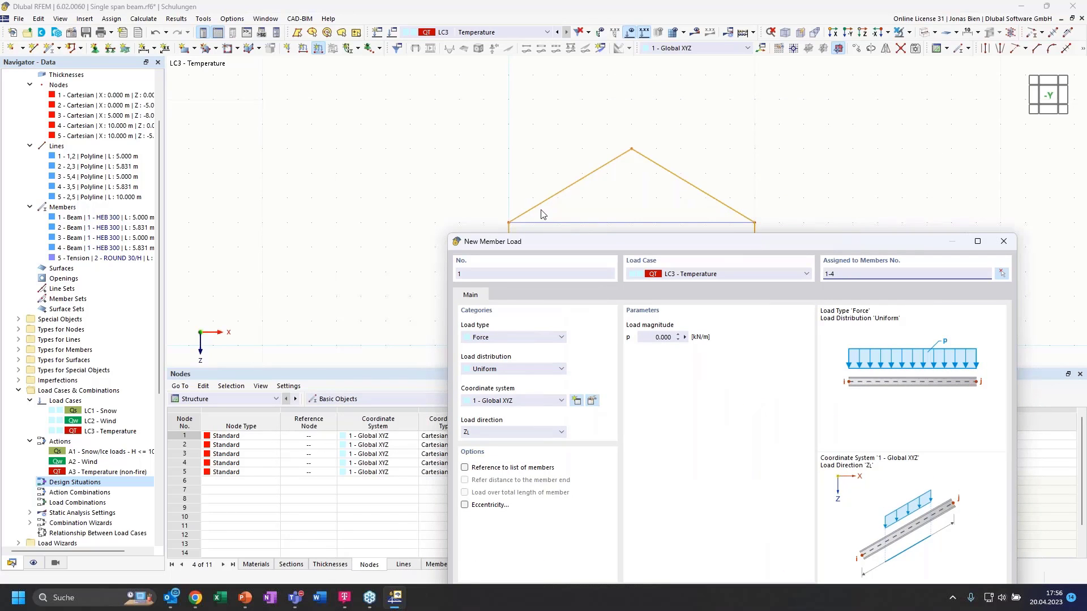
left_click_drag(545, 242, 487, 140)
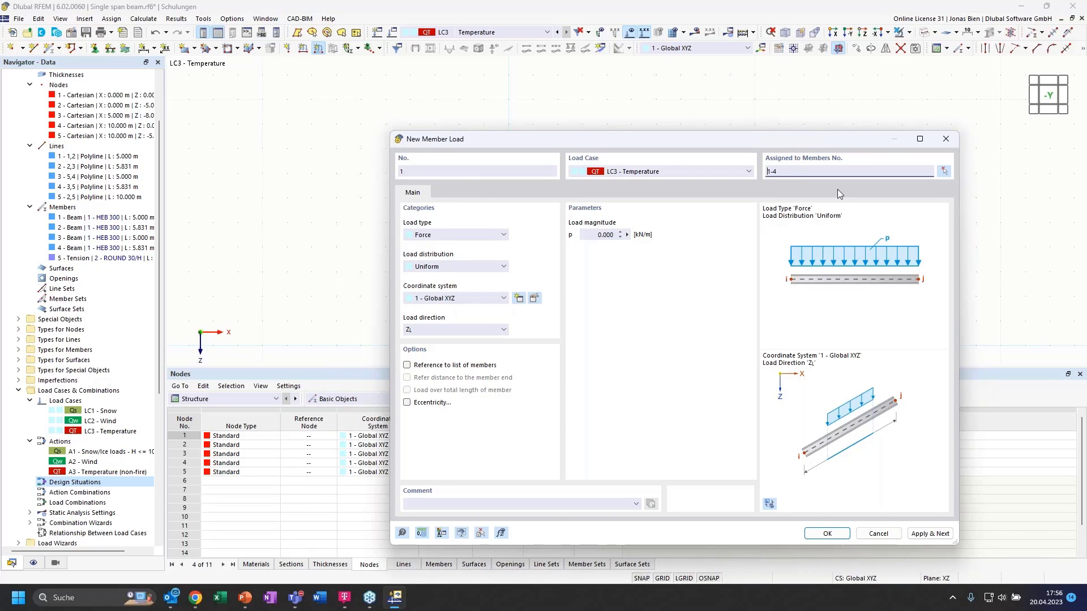
- Set the load type to Temperature with a top temperature Tt of 35 °C, preview it and create the load
left_click(440, 234)
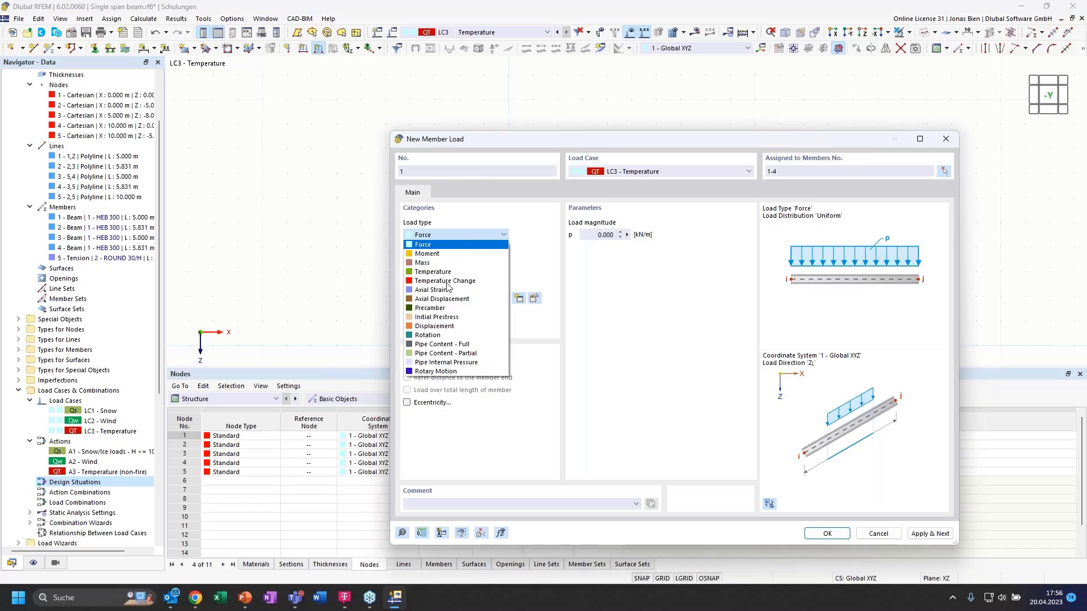
left_click(440, 237)
left_click(441, 235)
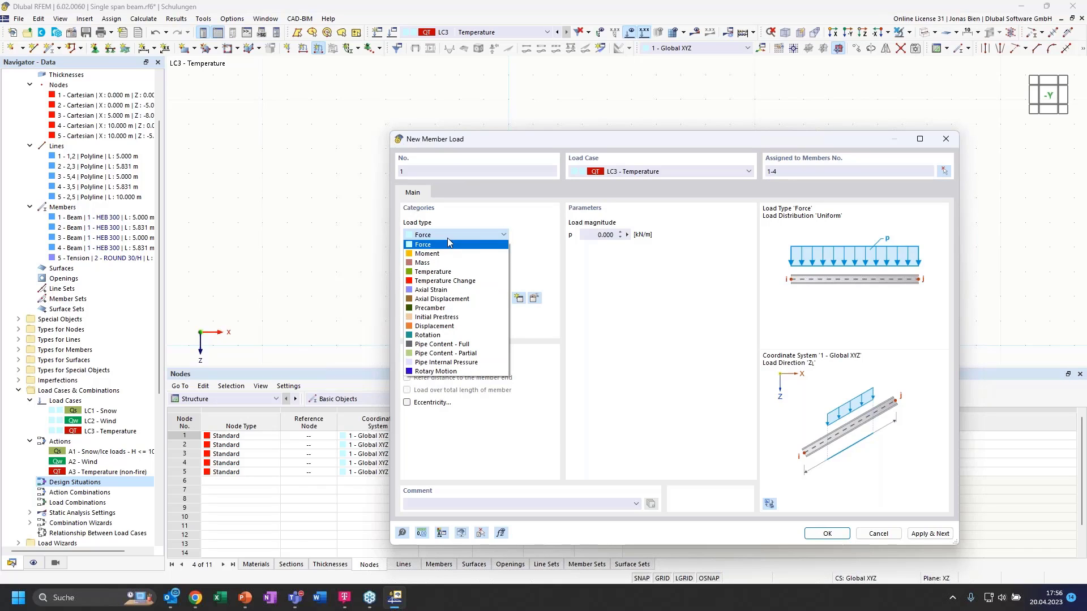
left_click(456, 272)
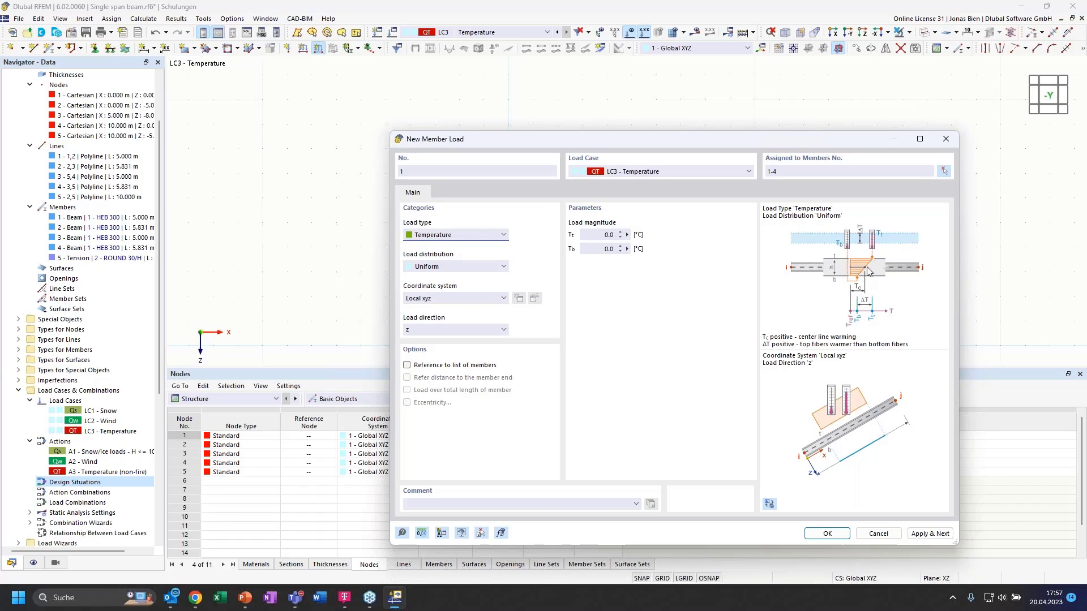
left_click(607, 234)
left_click(770, 505)
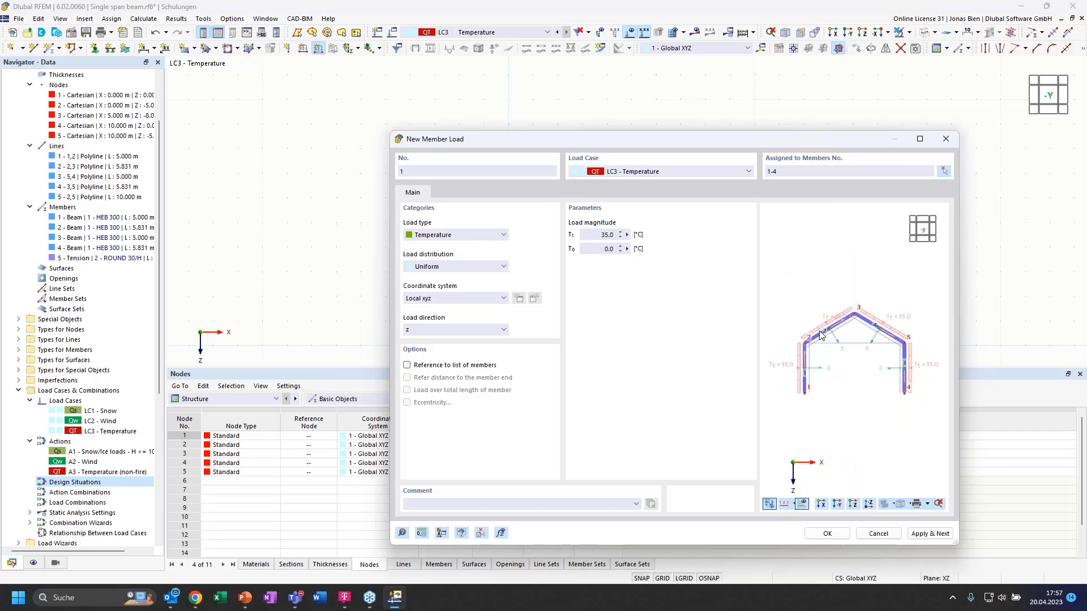
left_click(827, 534)
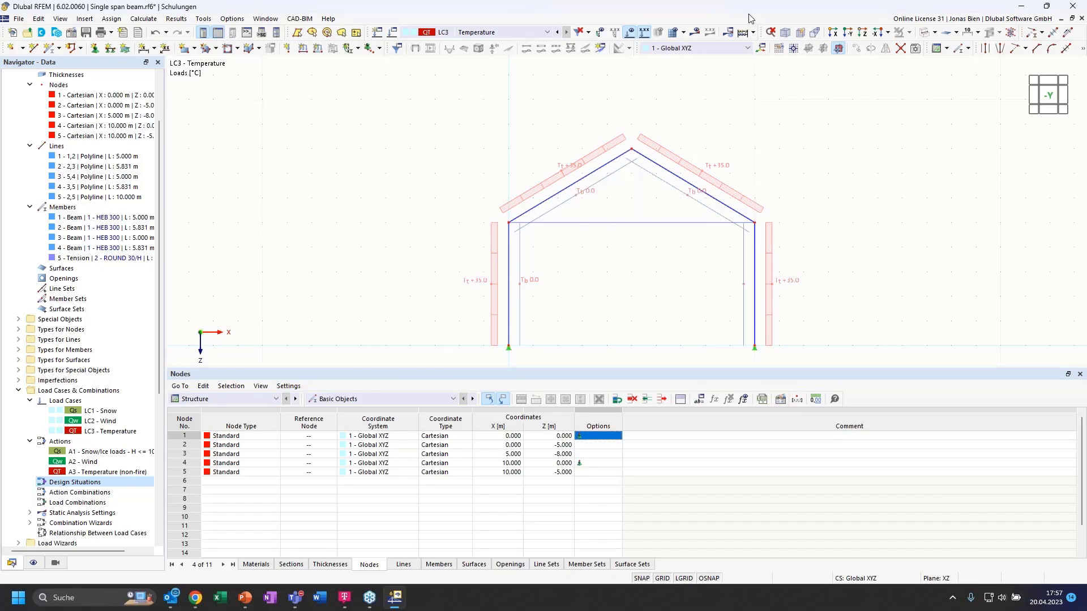
- Calculate all load cases and display the total global deformation |u| for LC3 Temperature
left_click(752, 32)
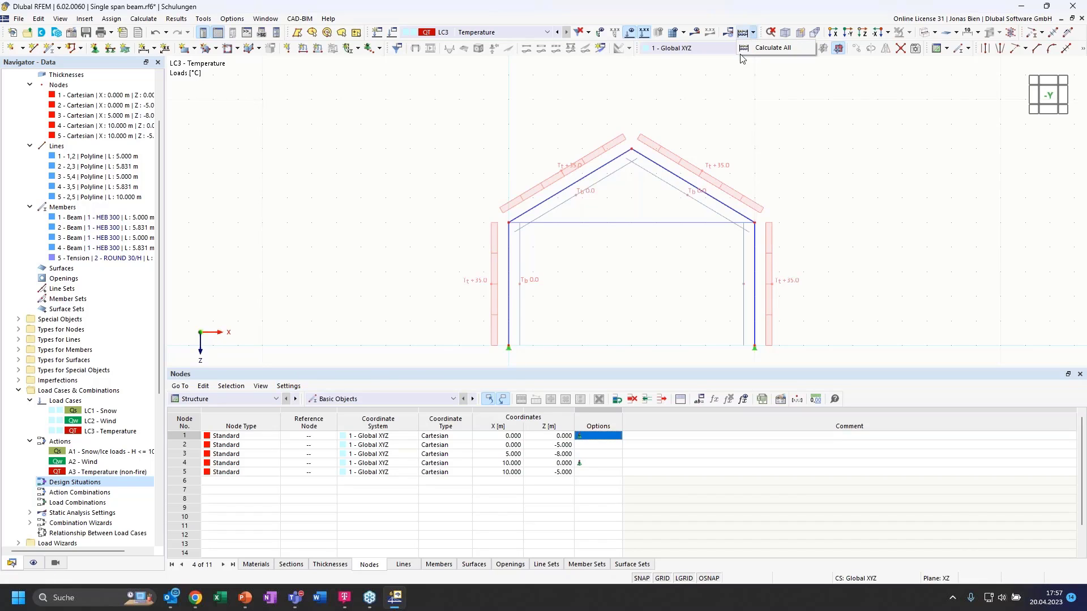
left_click(768, 48)
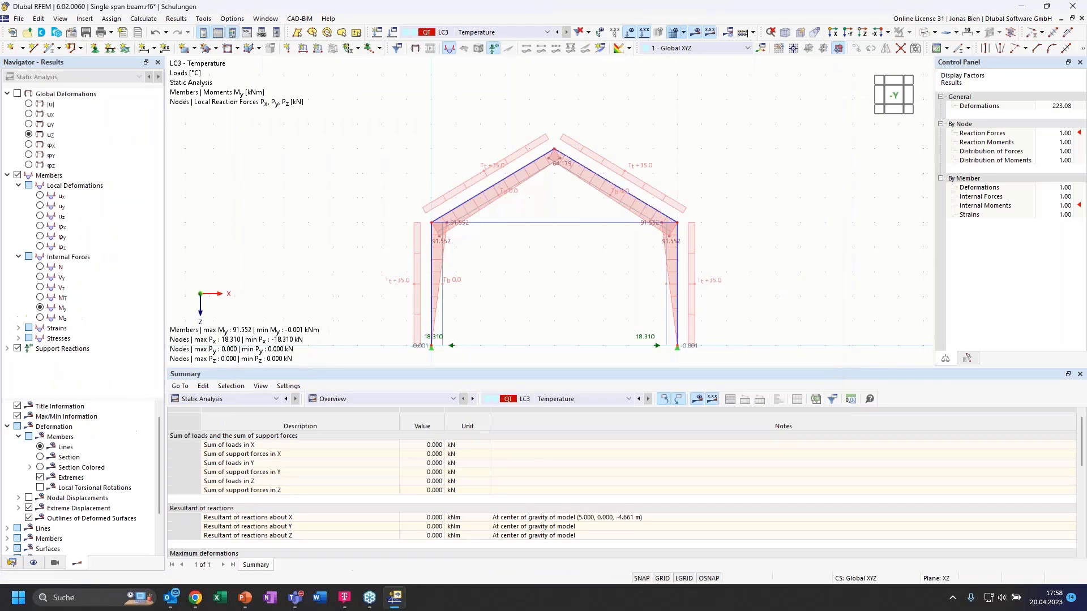
left_click(516, 34)
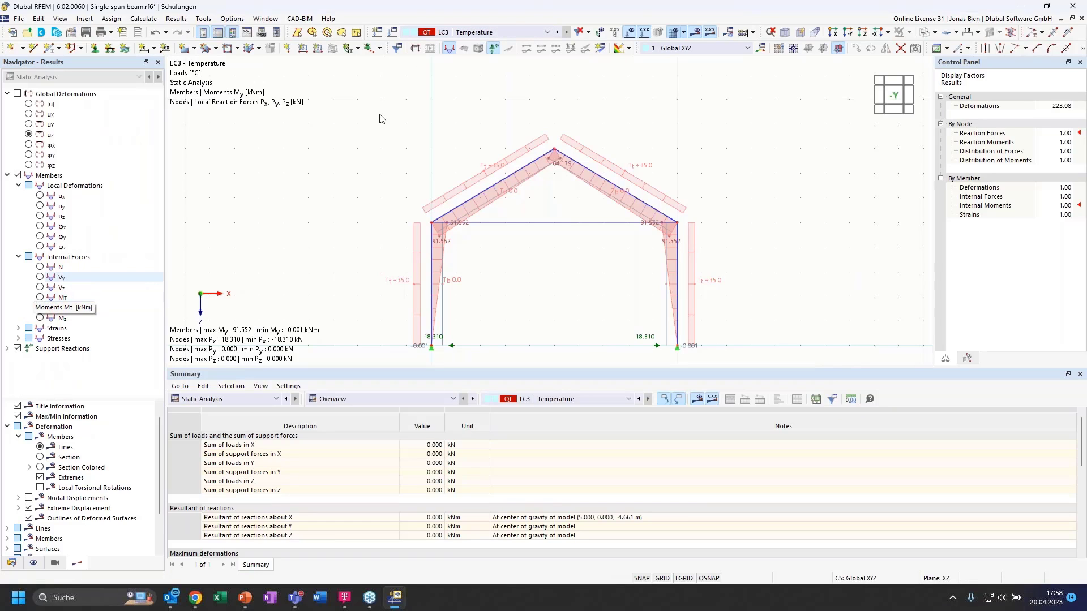
left_click(503, 31)
left_click(505, 34)
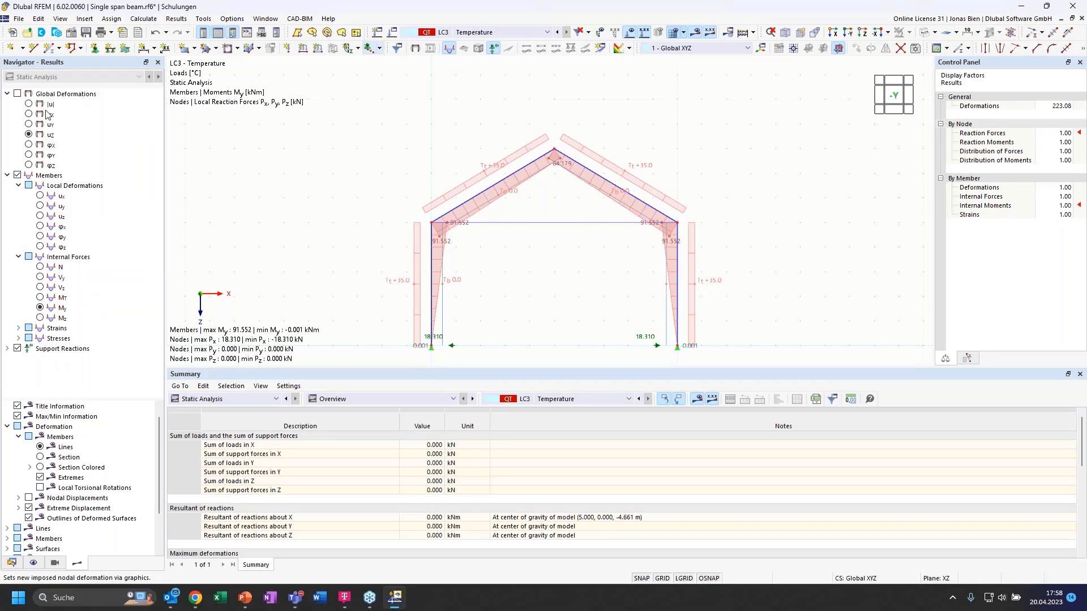
left_click(29, 103)
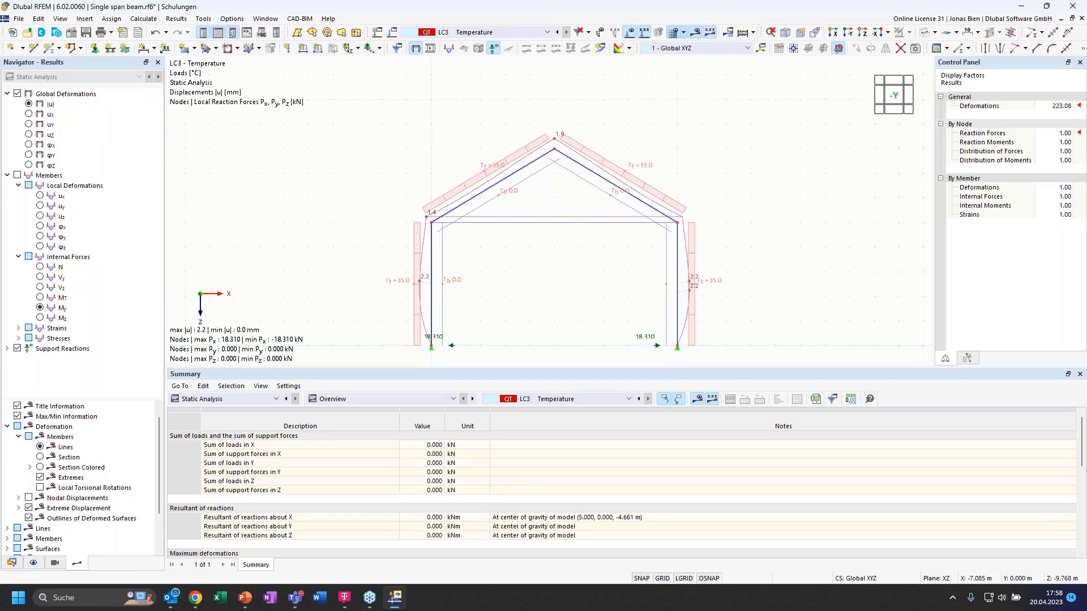
- Reopen the member load of load case LC3 Temperature and change its load type to Temperature Change
left_click(20, 563)
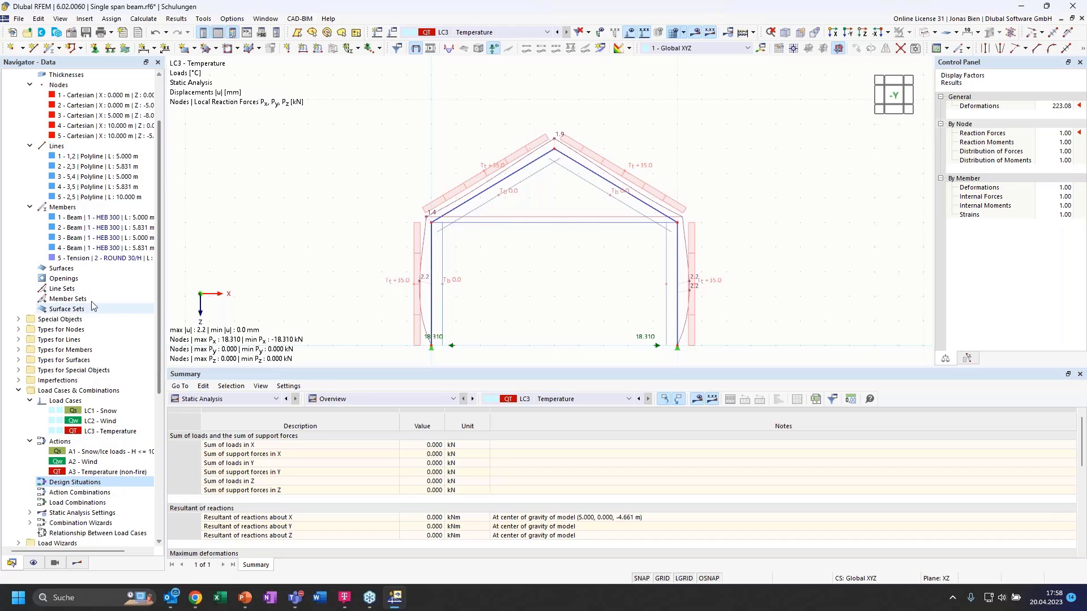
scroll(88, 480, "down", 7)
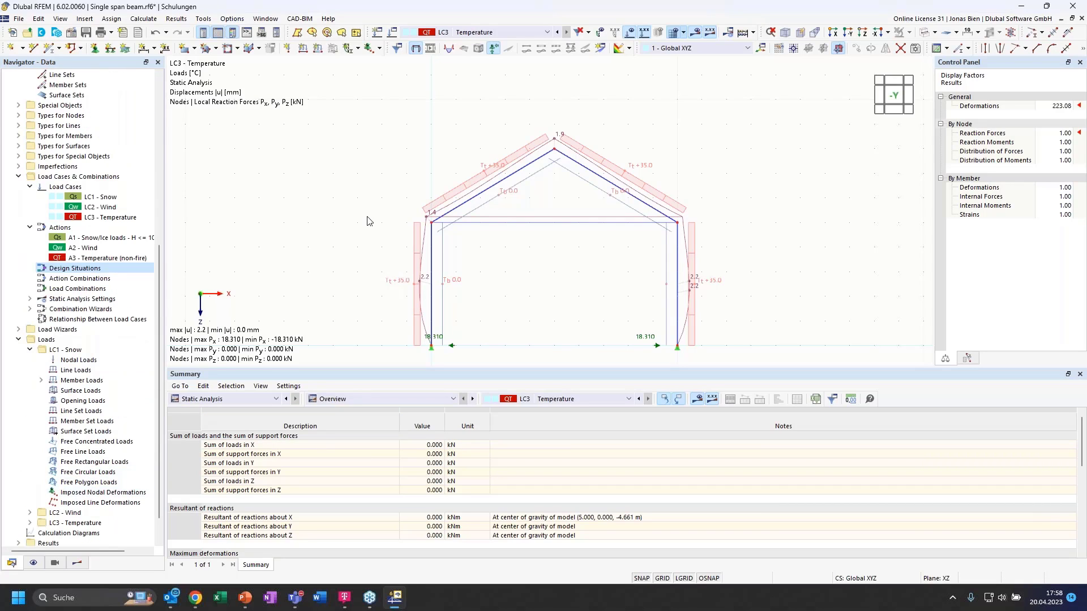
left_click(440, 199)
scroll(356, 305, "down", 1)
scroll(33, 415, "down", 1)
left_click(30, 492)
scroll(108, 495, "down", 3)
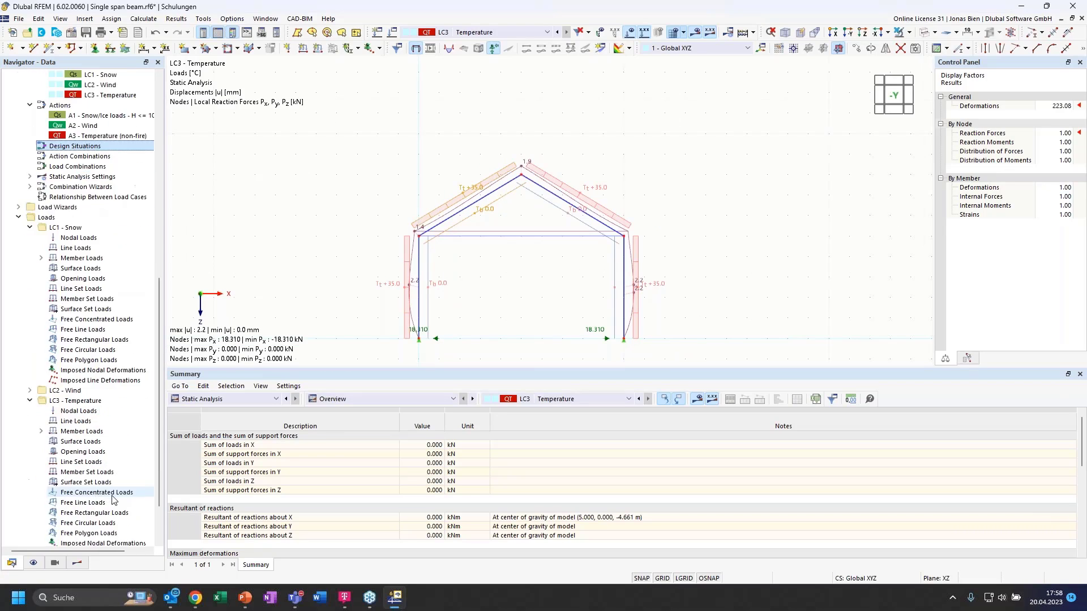
left_click(40, 431)
double_click(72, 442)
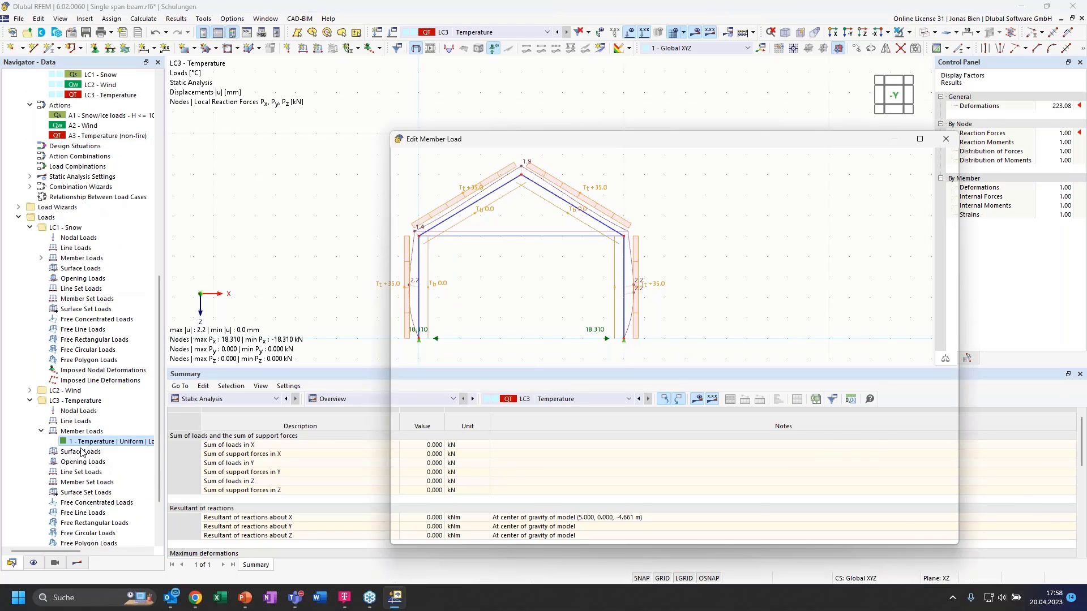
left_click(465, 236)
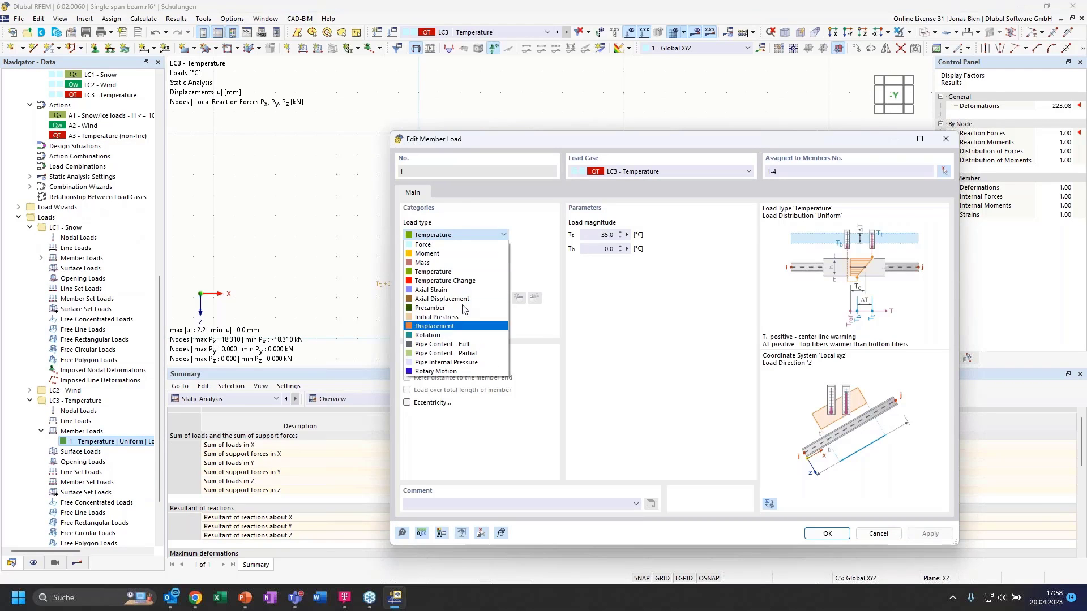
left_click(455, 281)
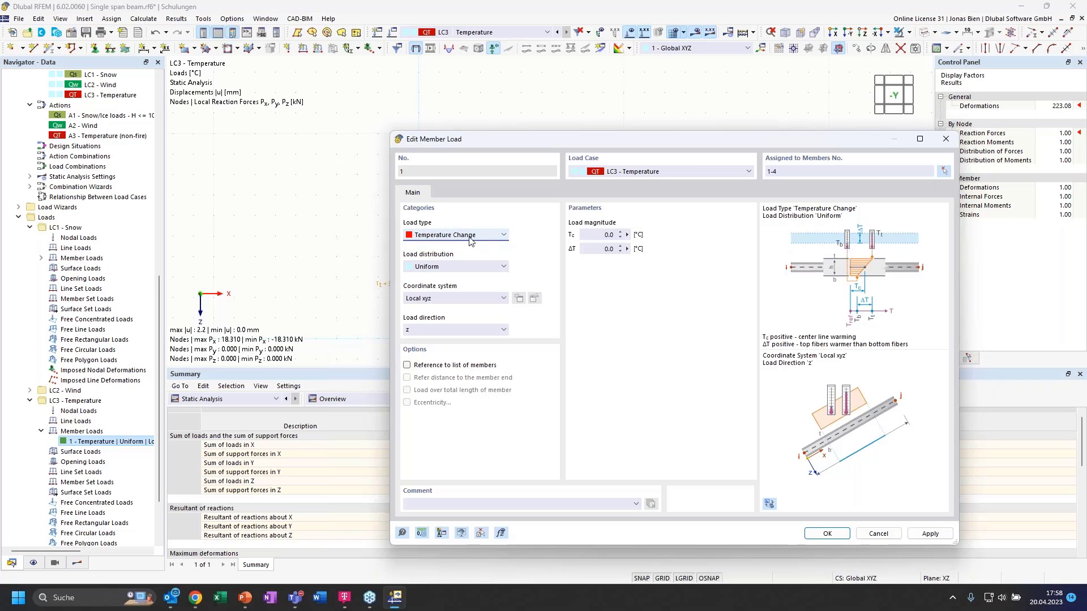
- Set the load's center line temperature Tc to 35 °C and confirm the edited member load
left_click_drag(585, 134, 586, 85)
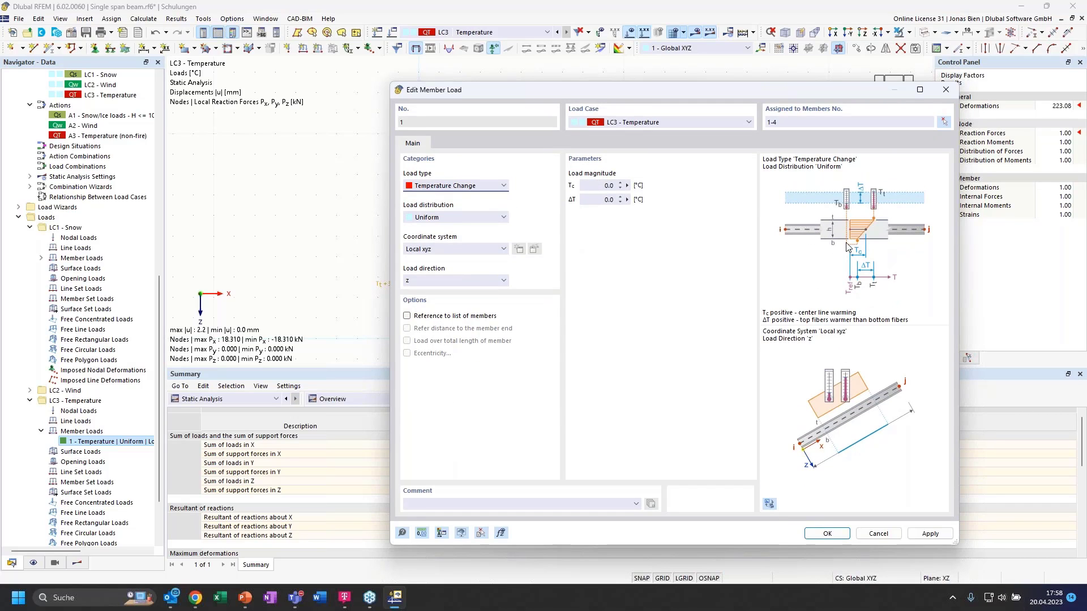
left_click(601, 187)
type("35")
left_click_drag(466, 93, 314, 151)
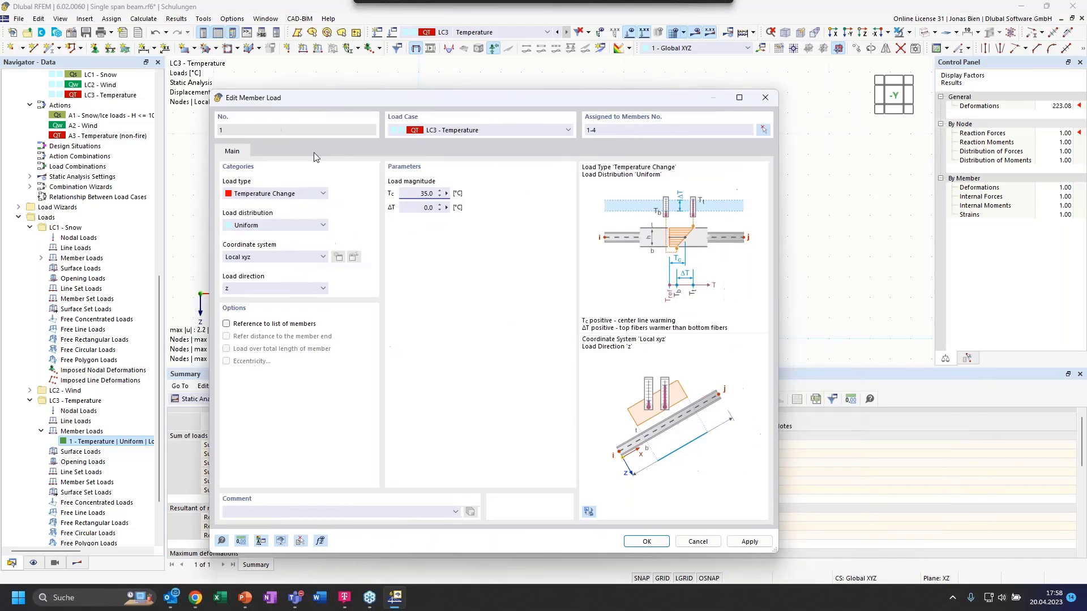
left_click(646, 542)
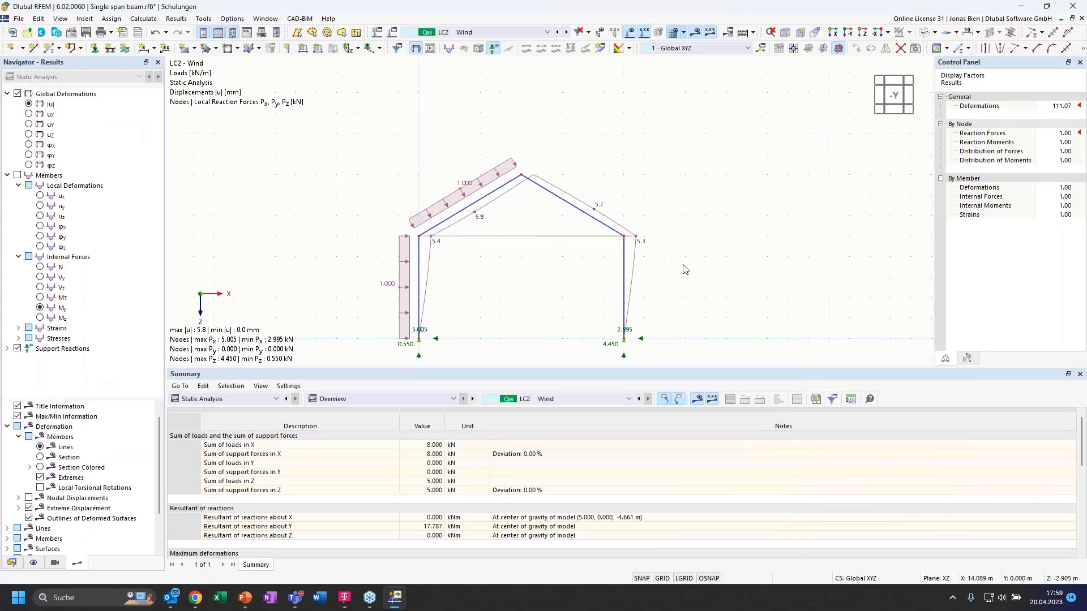
- Calculate load case LC3 Temperature with the edited member load and show its results
left_click(566, 32)
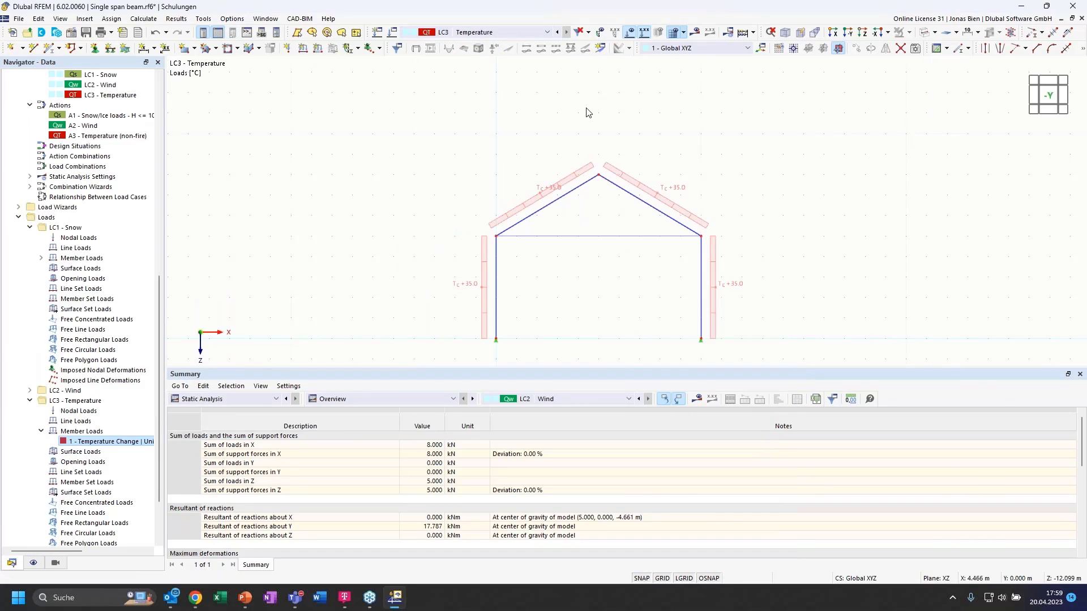
left_click(696, 32)
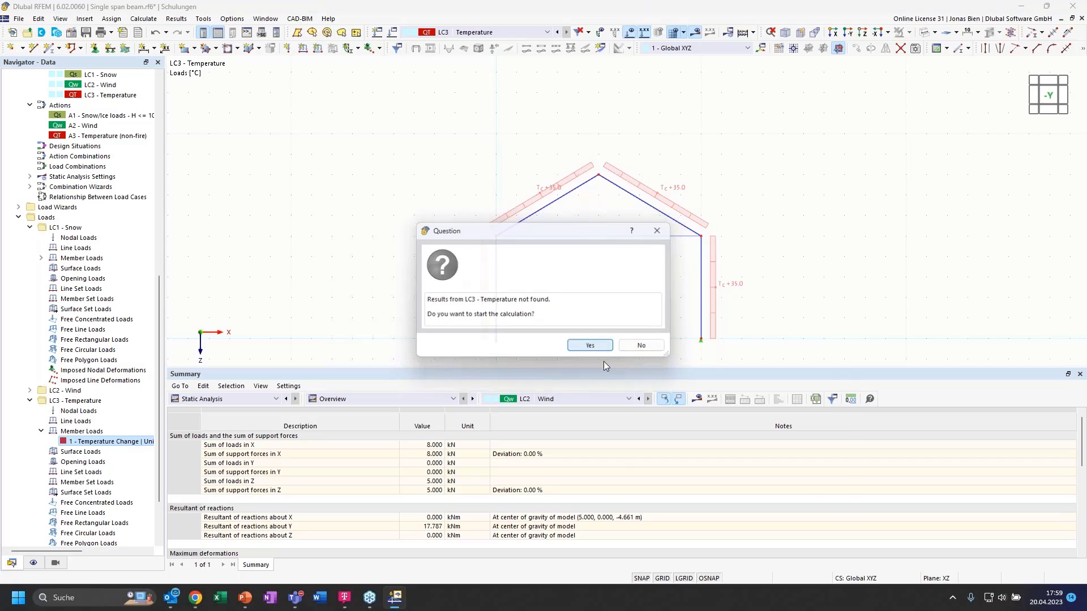
left_click(591, 346)
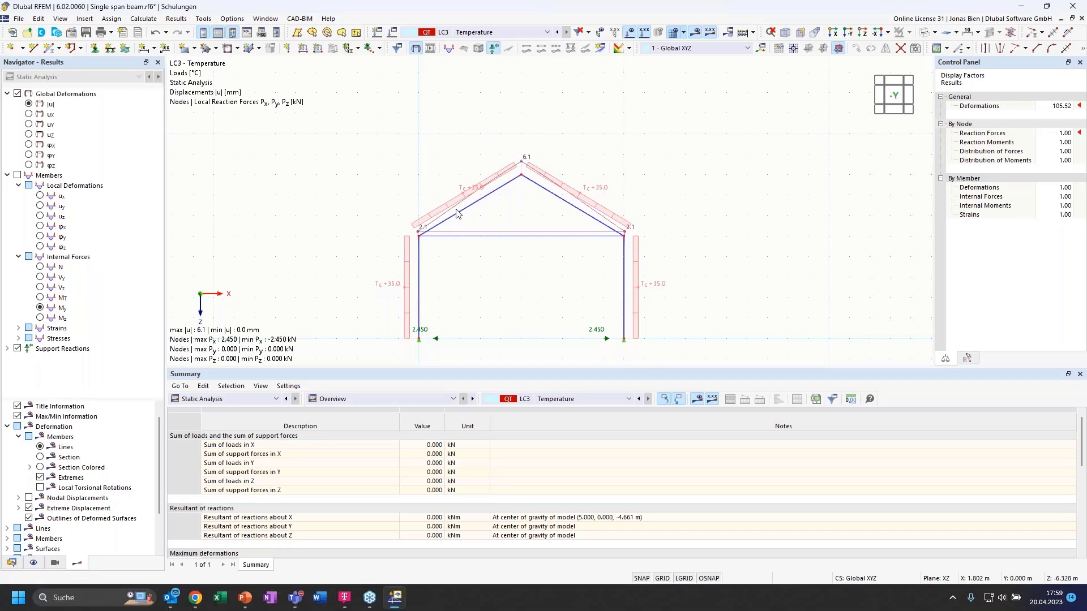
- Display the members' axial forces N for LC3 Temperature and examine the horizontal tension tie rod
left_click(40, 268)
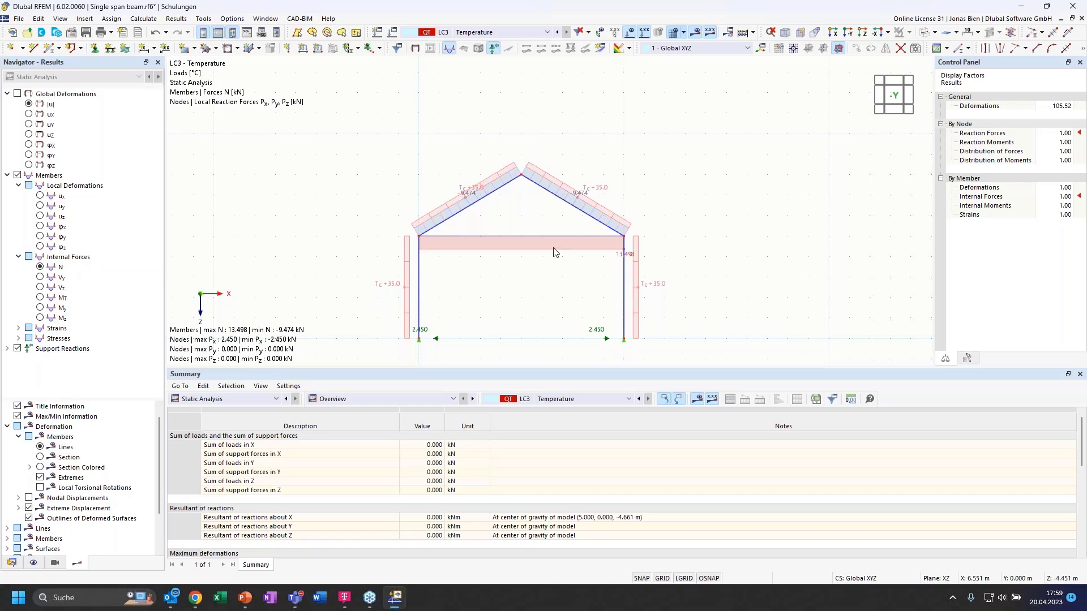
scroll(556, 256, "up", 2)
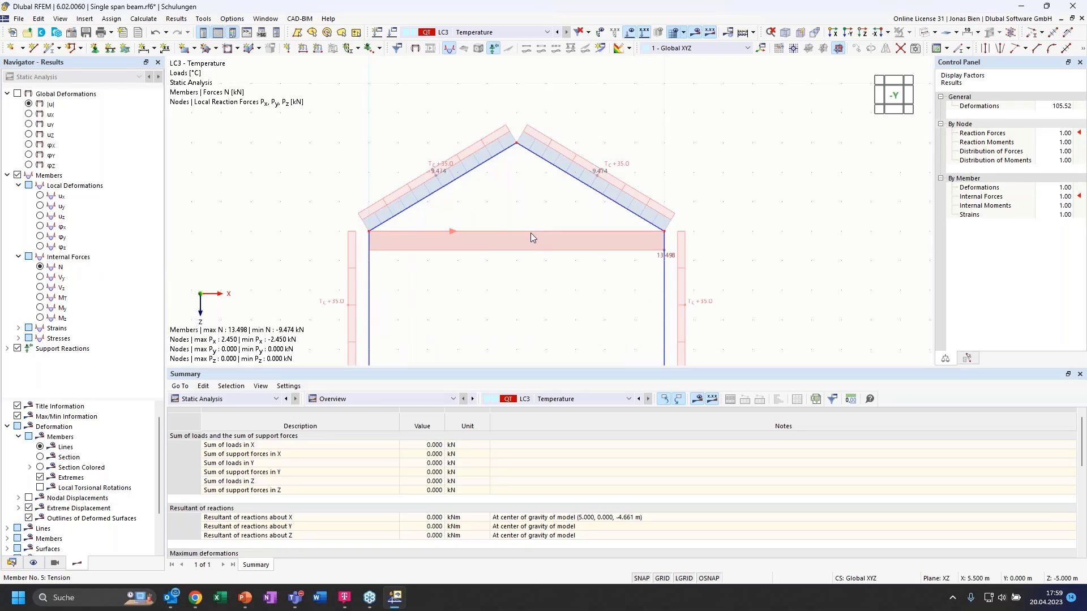
mouse_move(529, 233)
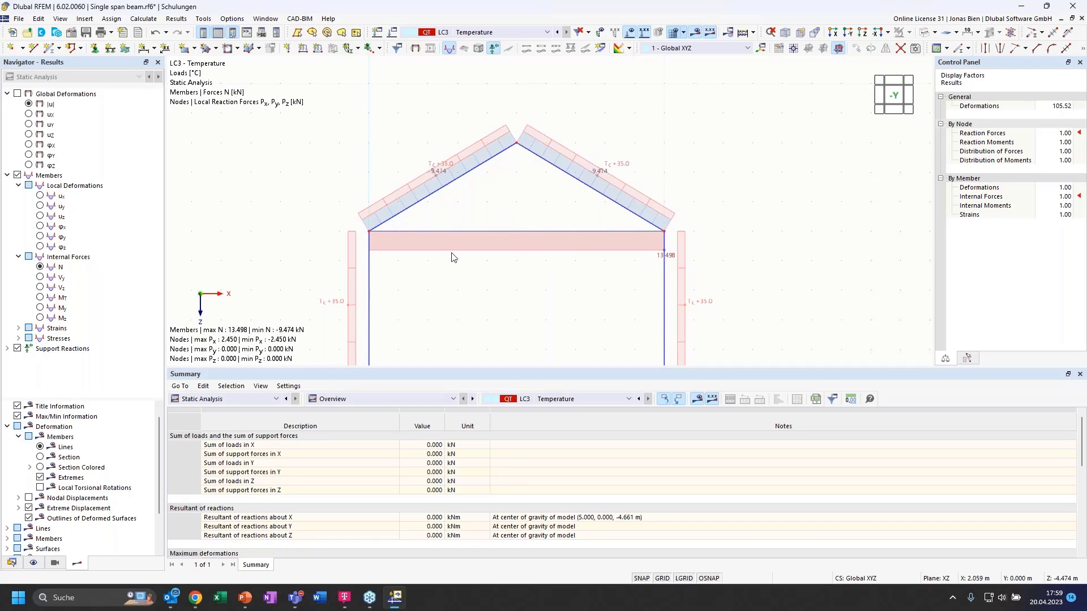
mouse_move(561, 229)
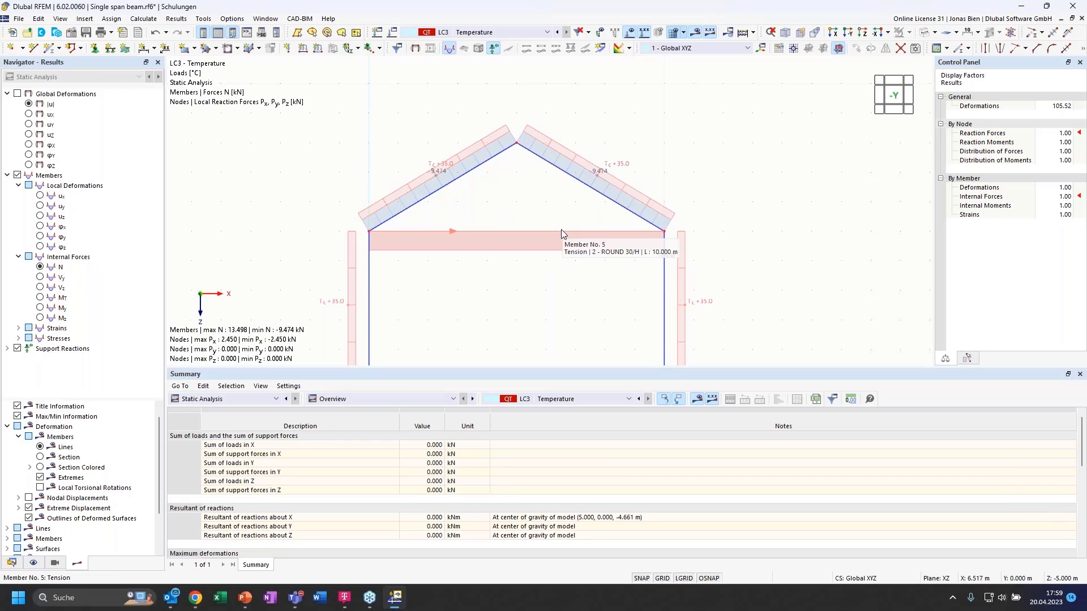
- Display the axial forces N of the frame for load case LC1 Snow
left_click(503, 32)
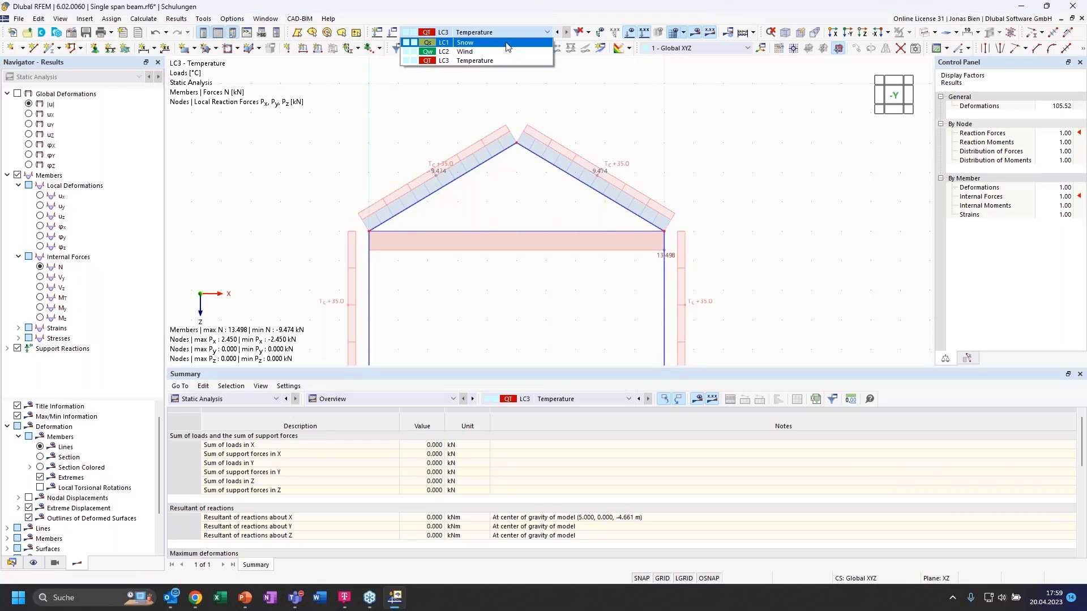
left_click(506, 43)
scroll(585, 88, "down", 1)
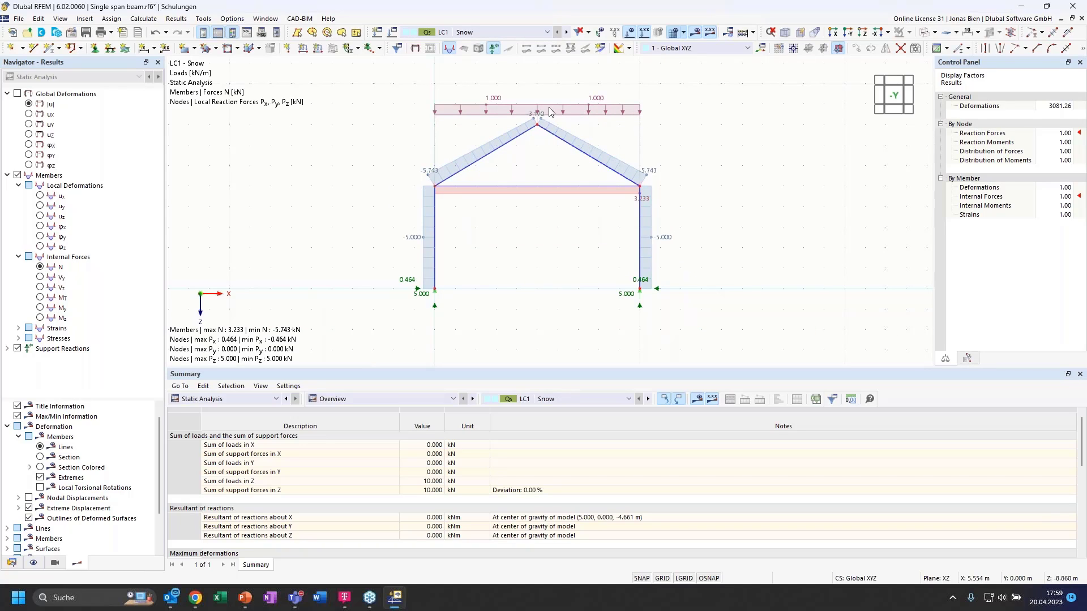
scroll(547, 106, "up", 1)
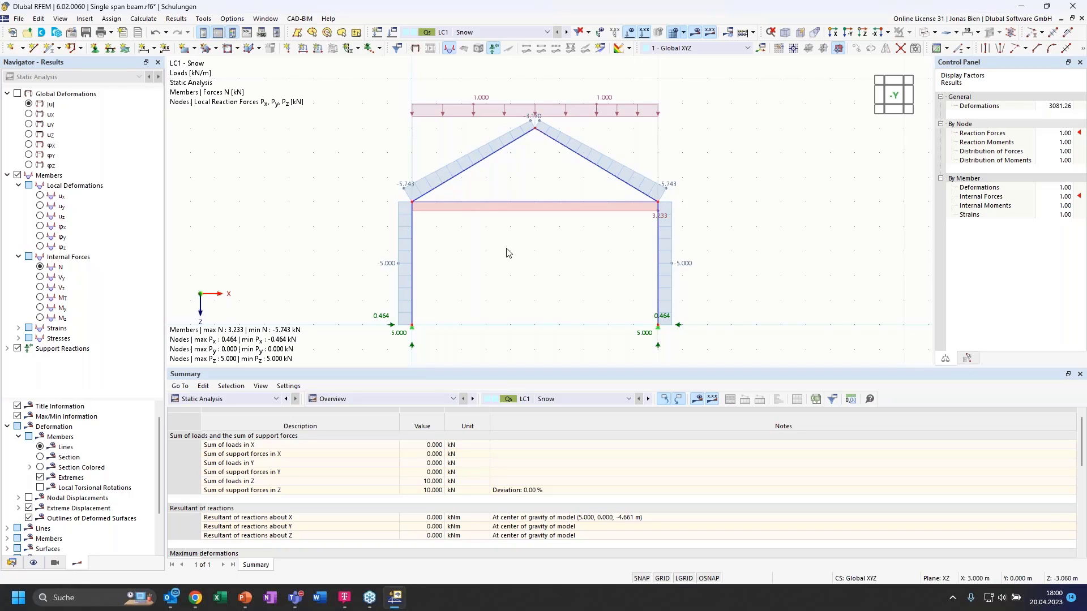
- Display the axial forces N for load case LC2 Wind and check the tension tie rod
left_click(496, 35)
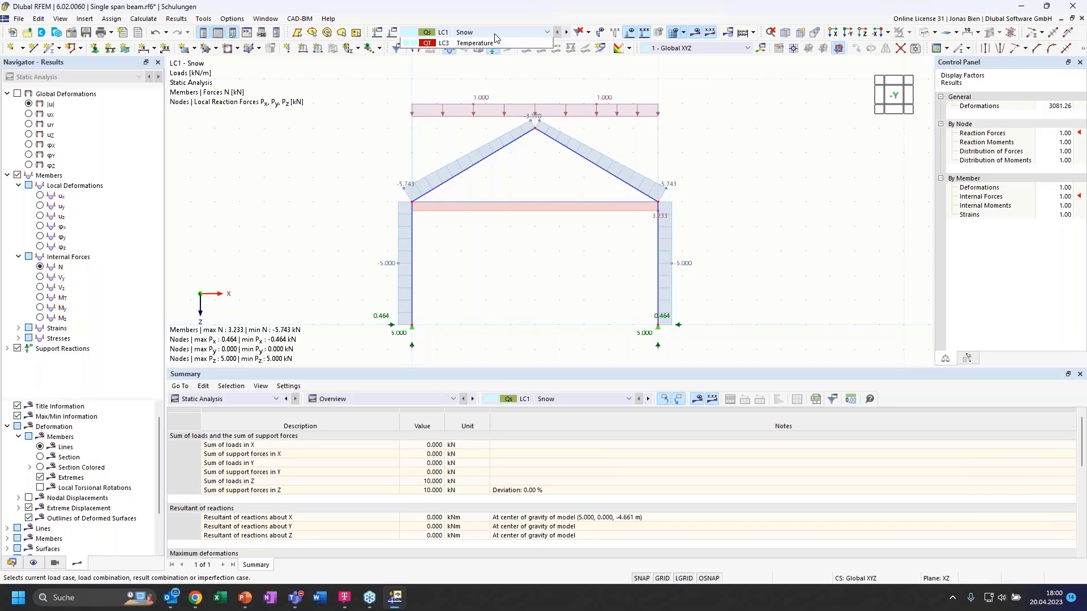
left_click(498, 44)
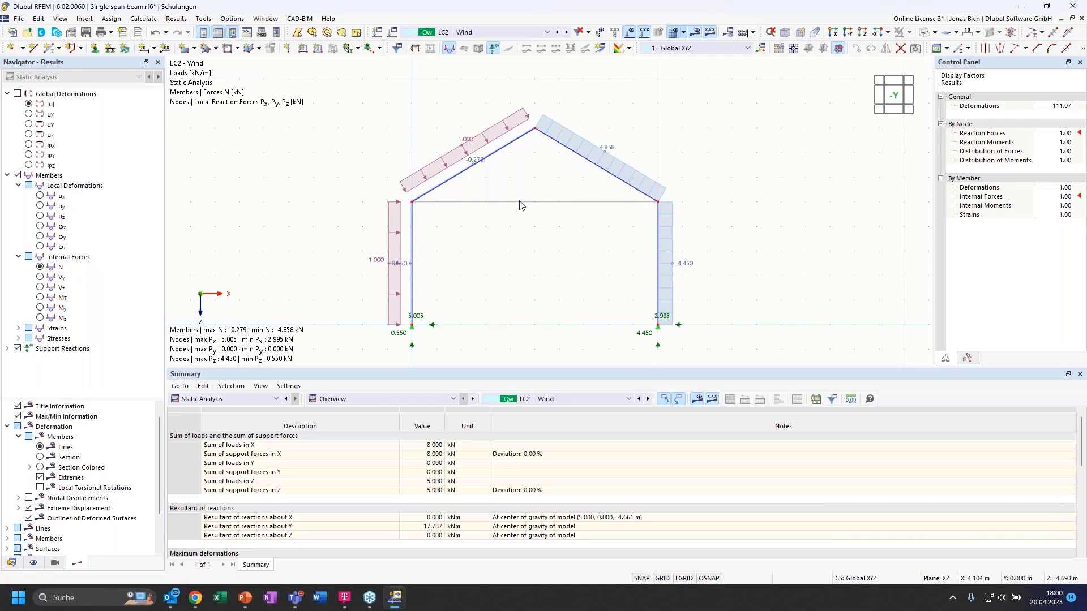
mouse_move(520, 204)
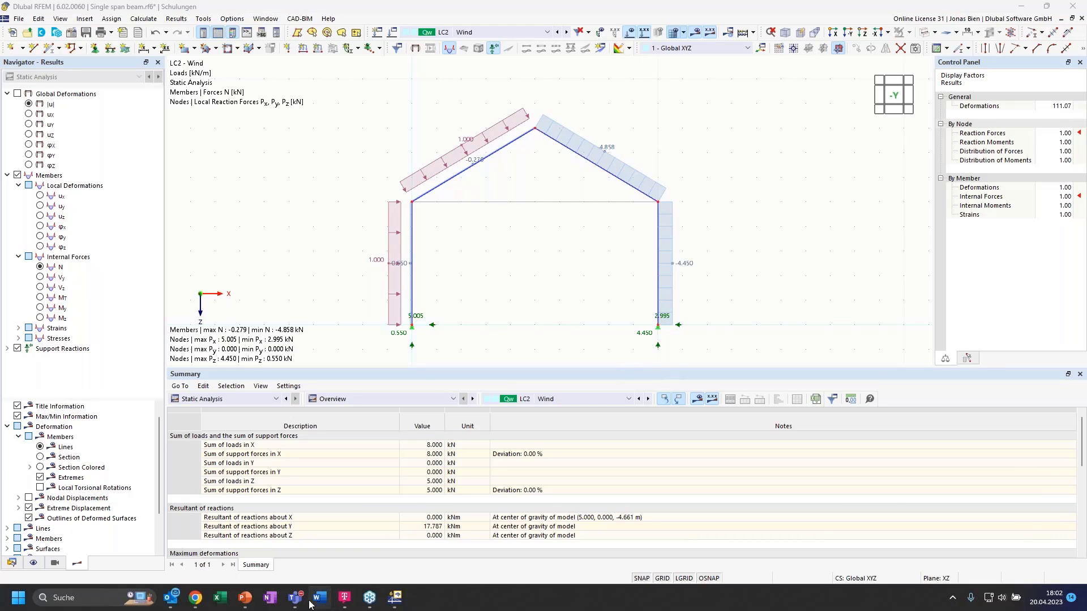
- Switch to the PowerPoint slide show and advance to the Coffee Break slide
left_click(390, 599)
left_click(389, 598)
left_click(292, 536)
key("Right")
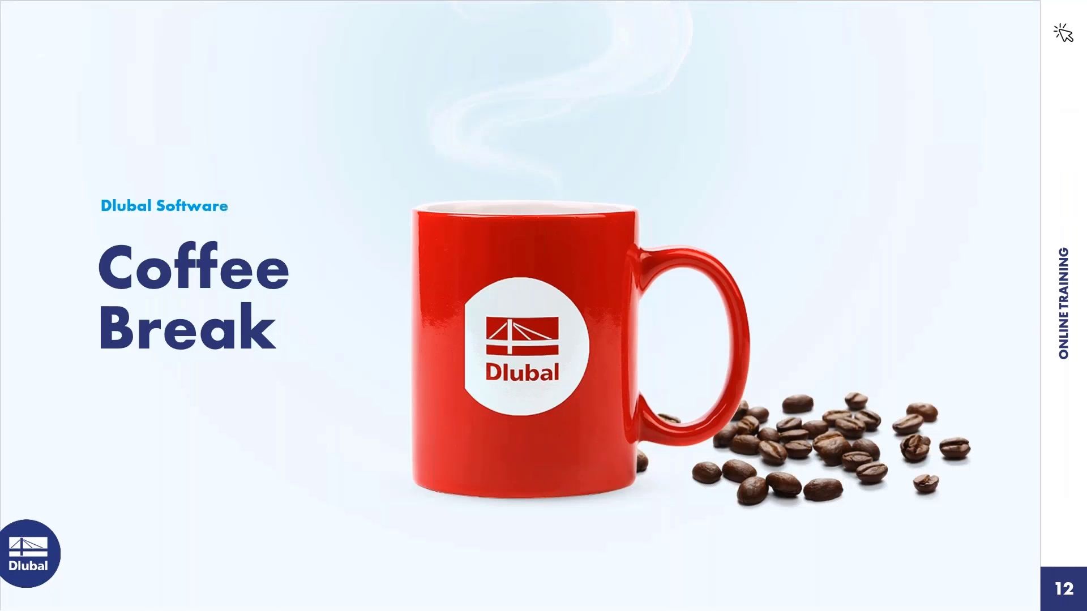
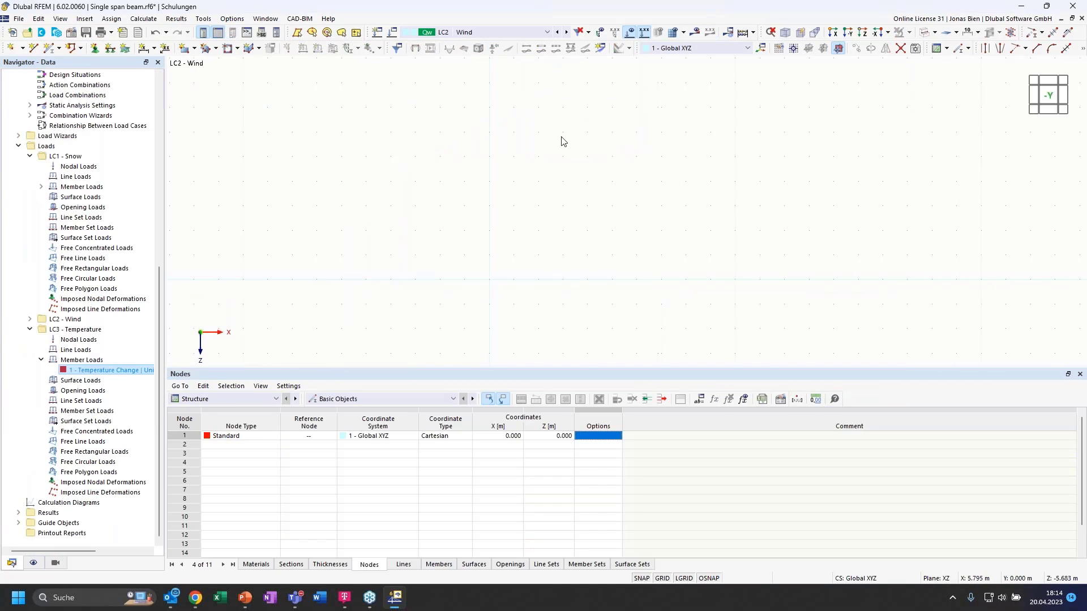
- Delete the Temperature Change member load from load case LC3 Temperature
right_click(120, 372)
left_click(171, 434)
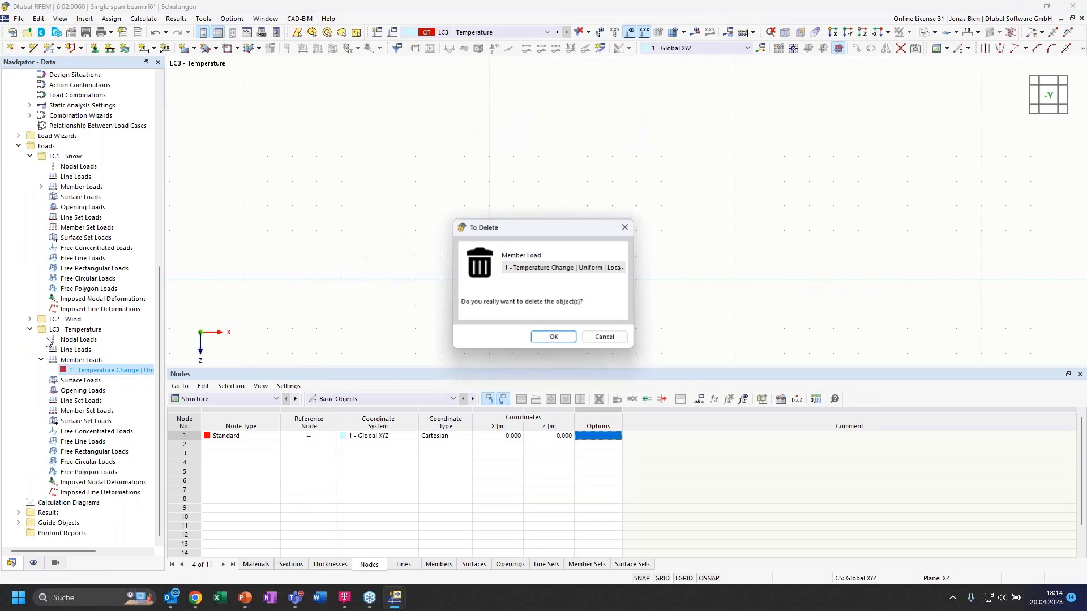
- Delete the temperature member load and the load cases LC2 - Wind and LC3 - Temperature
left_click(555, 338)
left_click(29, 339)
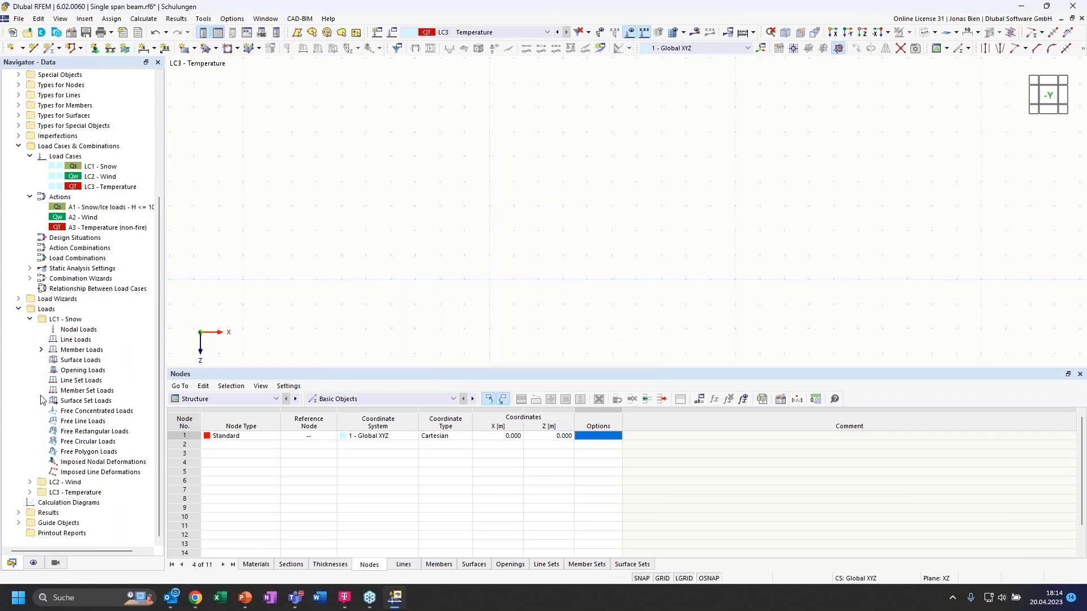
left_click(66, 483)
left_click(79, 492)
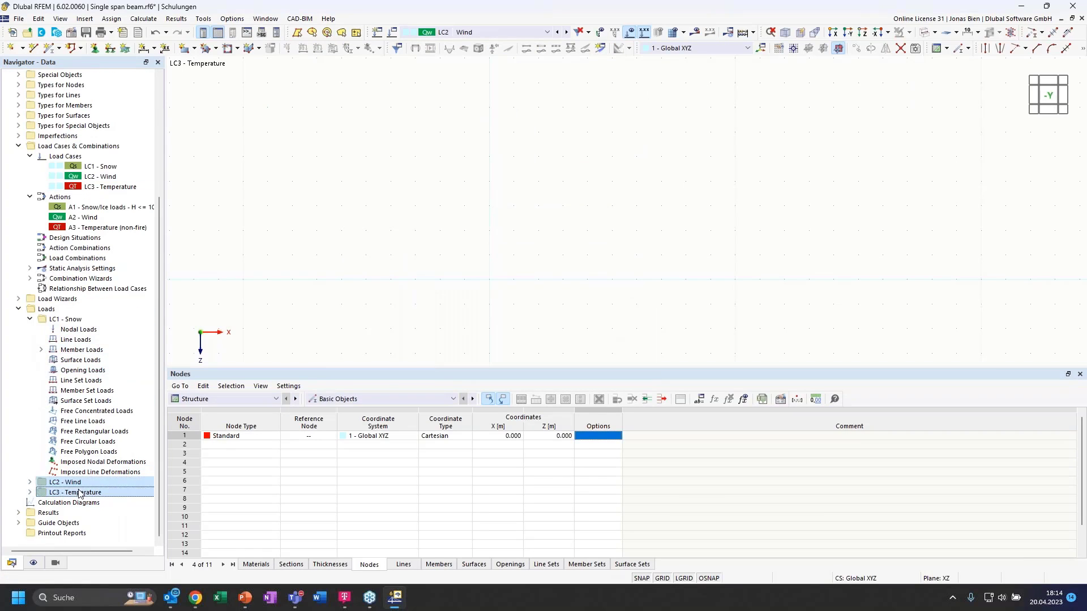
right_click(80, 491)
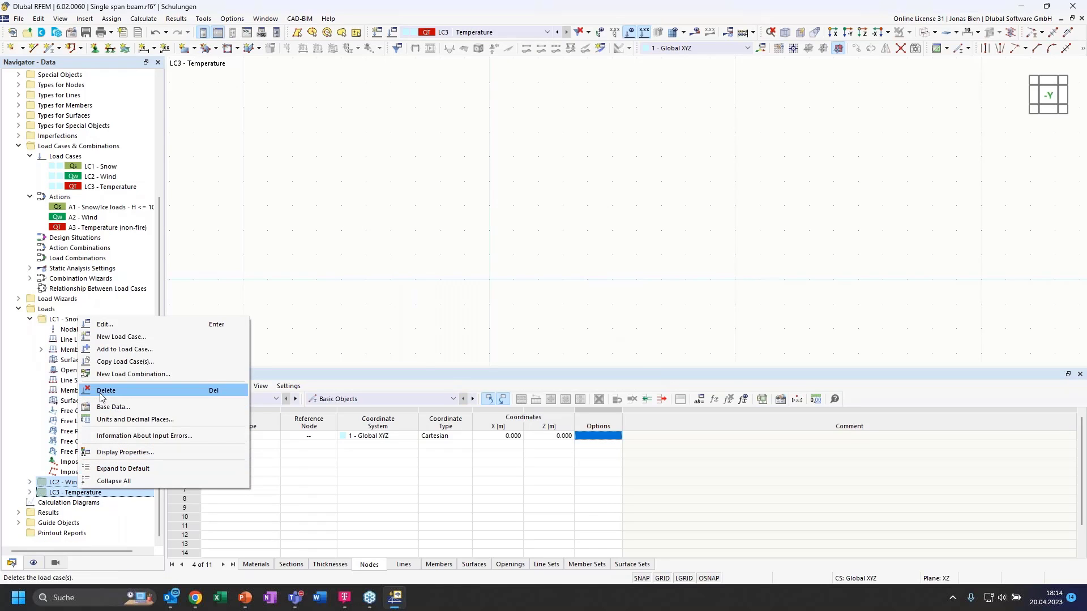
left_click(106, 390)
left_click(558, 338)
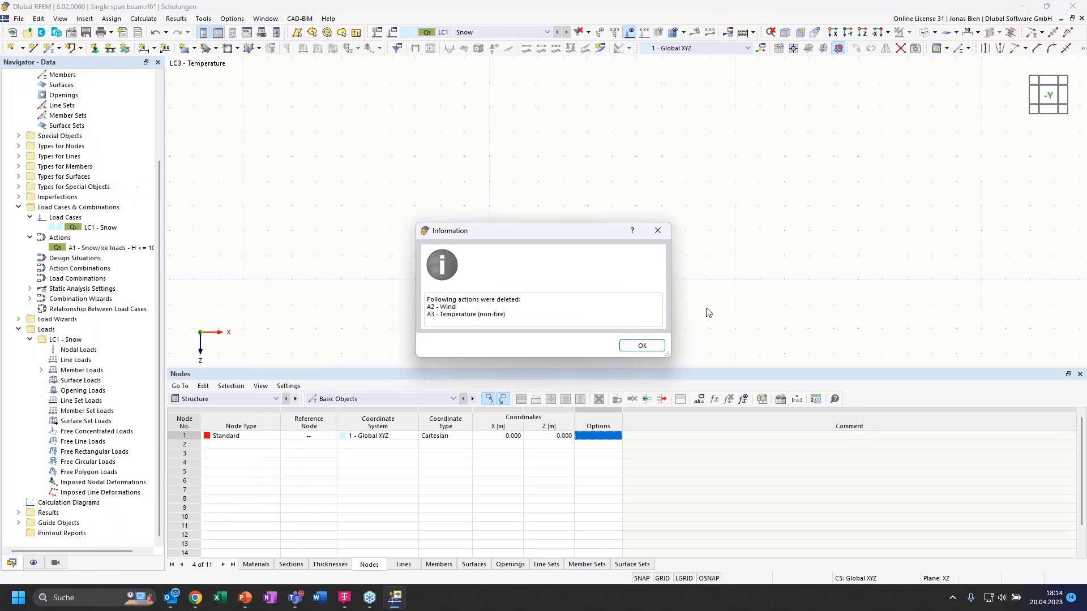
left_click(634, 347)
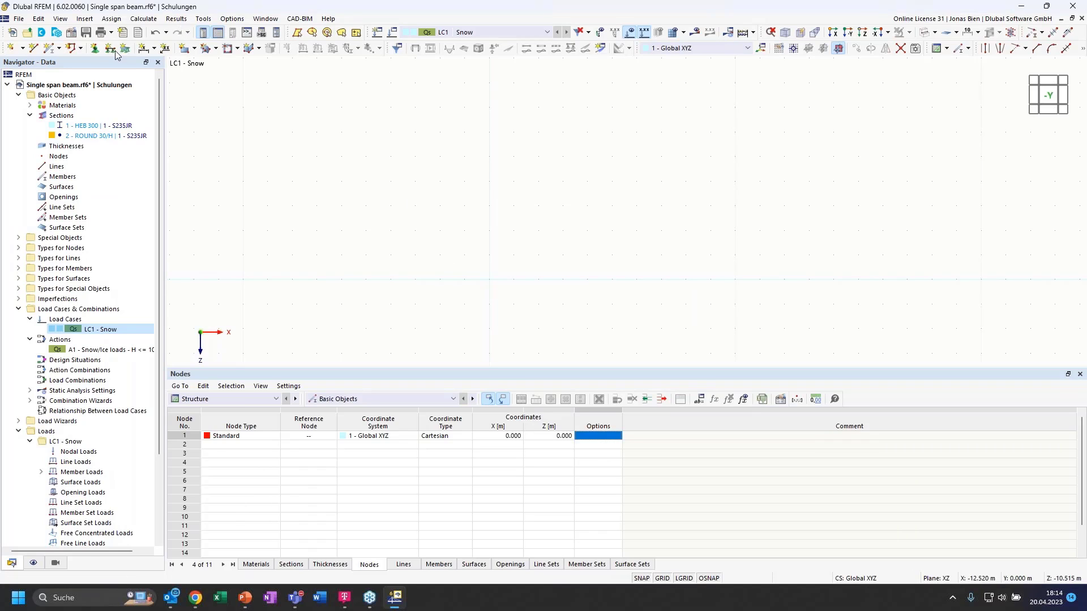
left_click(59, 45)
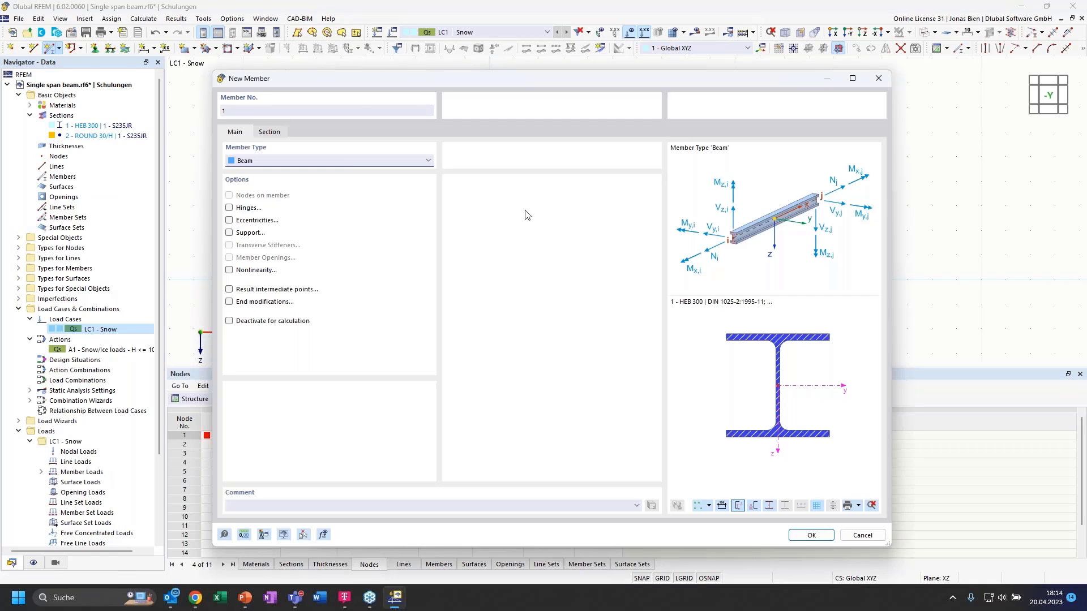
left_click(265, 133)
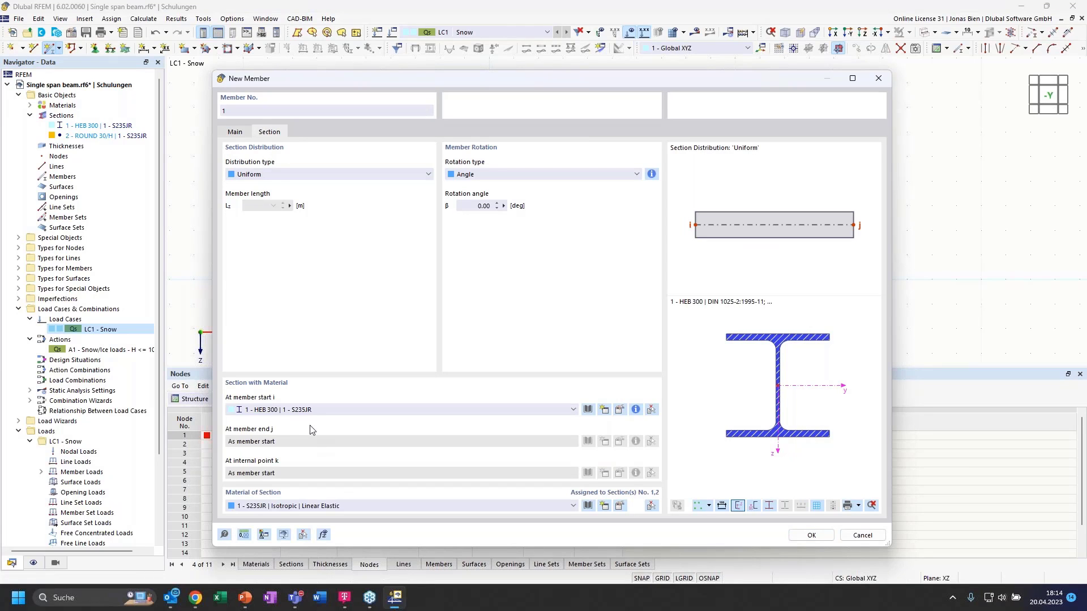
left_click(811, 536)
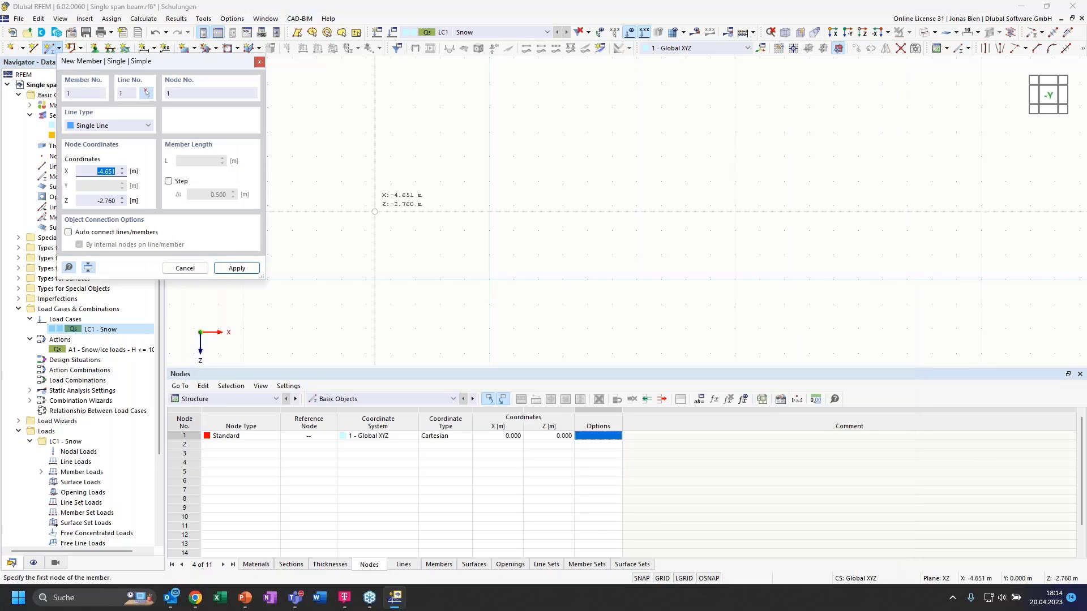
key("Escape")
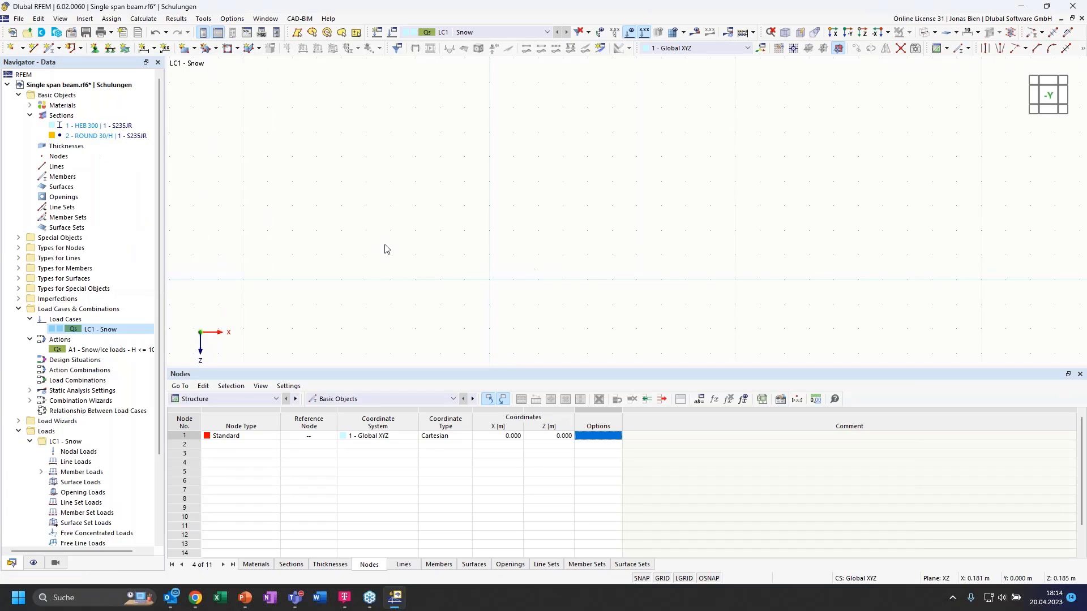
- Create a general single HEB 300 beam member 3 m long from the origin, angled 150° in the work plane
left_click(61, 49)
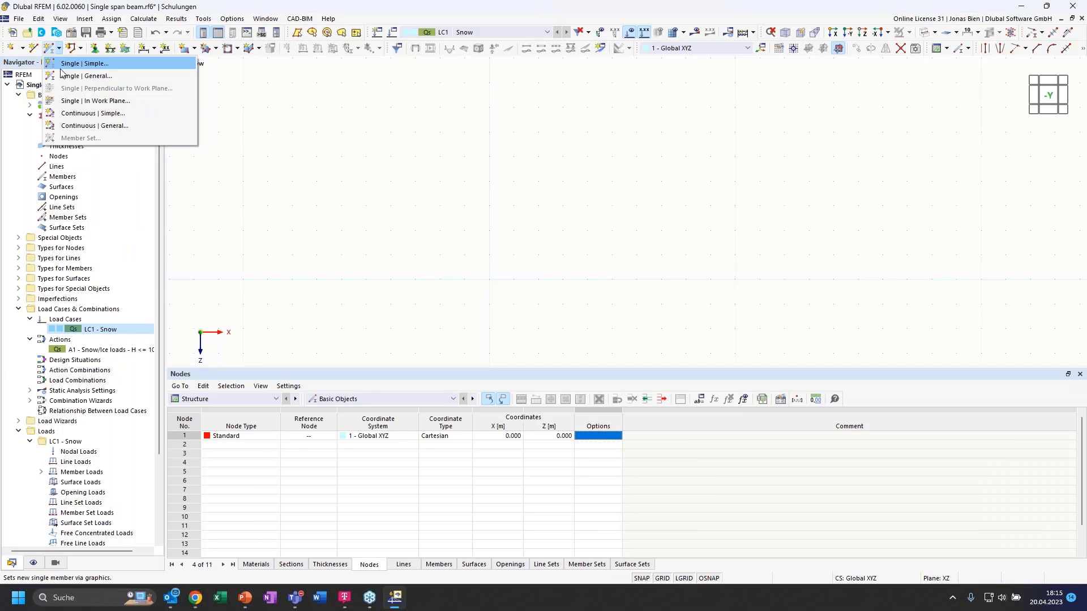
left_click(87, 77)
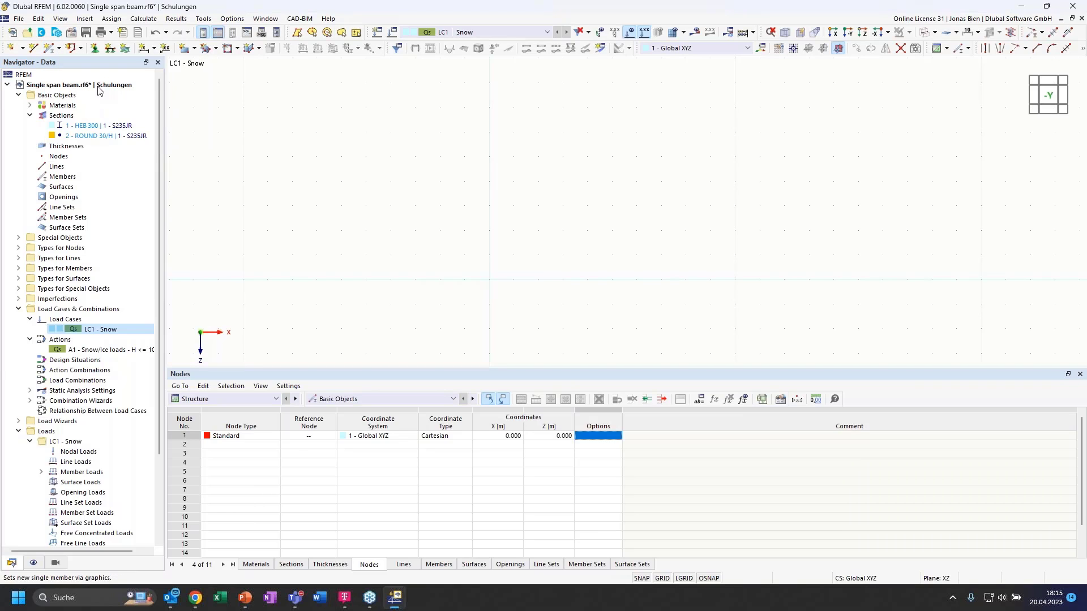
left_click_drag(260, 80, 234, 67)
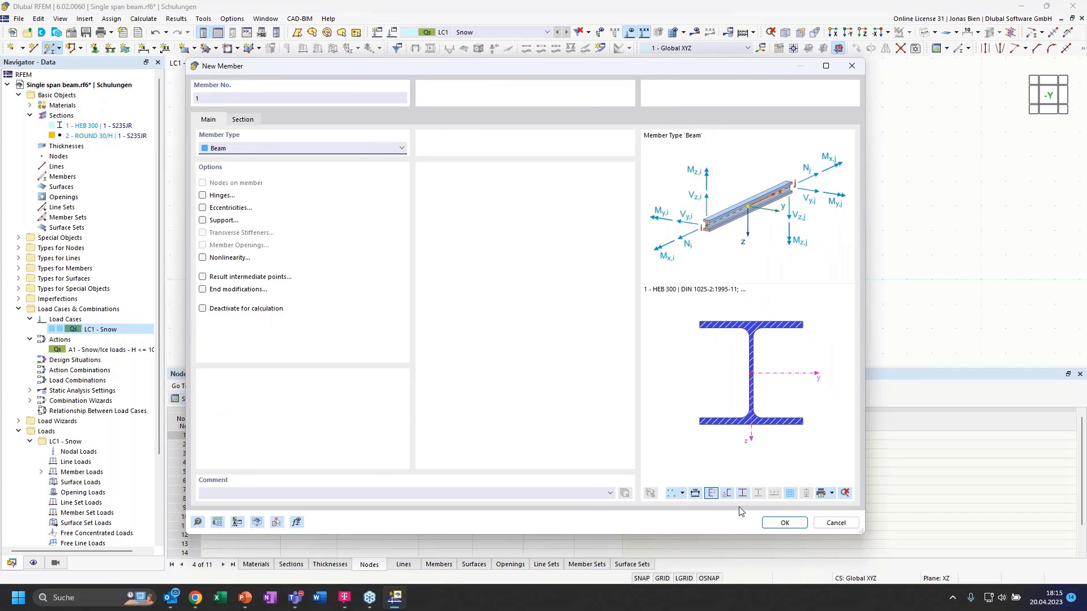
left_click(768, 524)
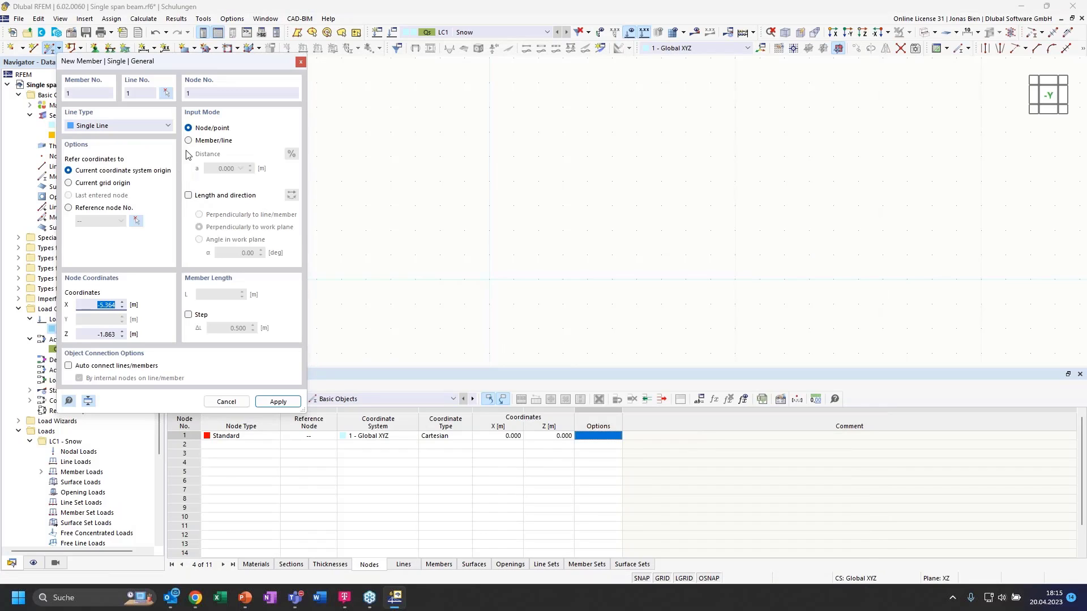
left_click(188, 196)
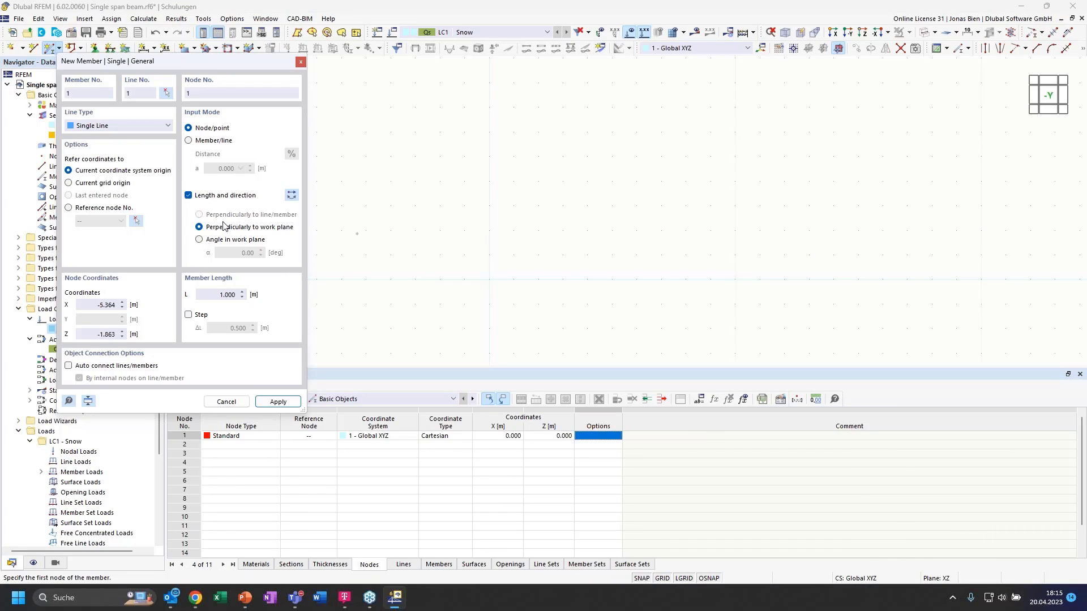
left_click_drag(217, 294, 224, 293)
left_click(199, 241)
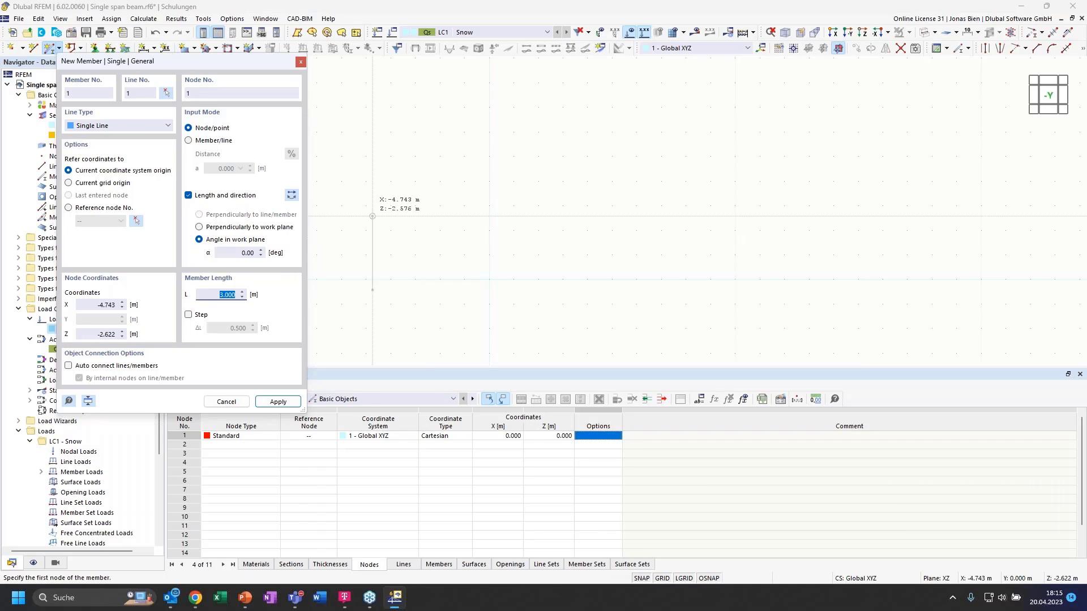
left_click(244, 253)
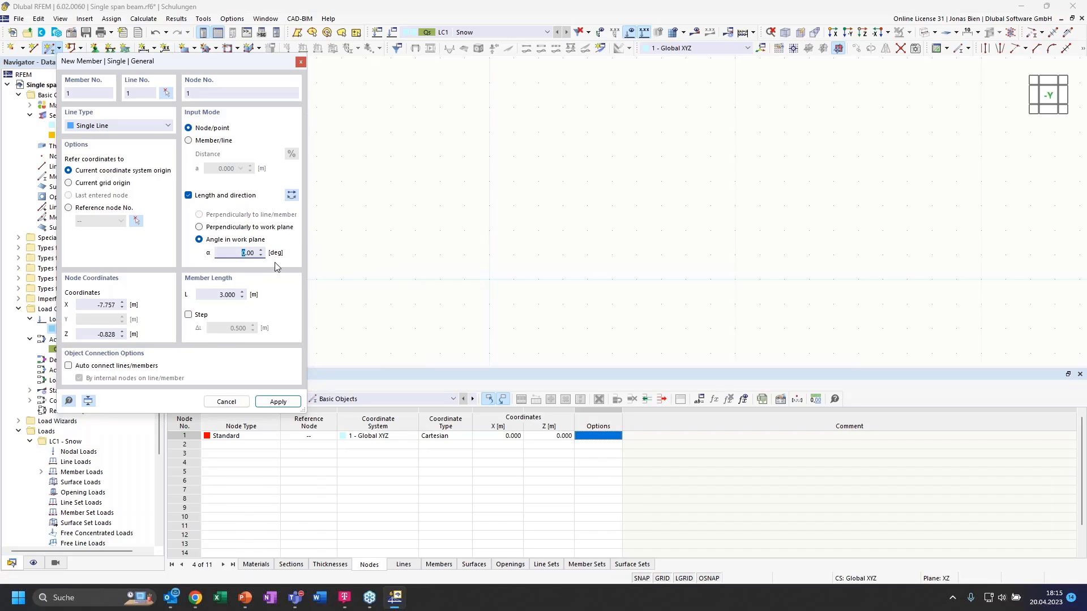
type("150")
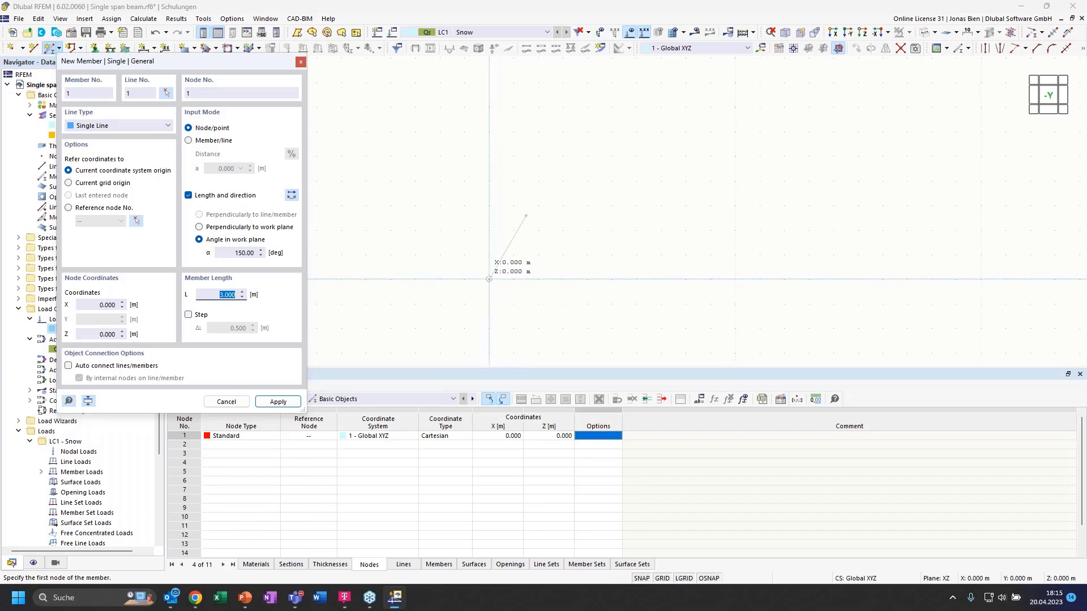
key("Return")
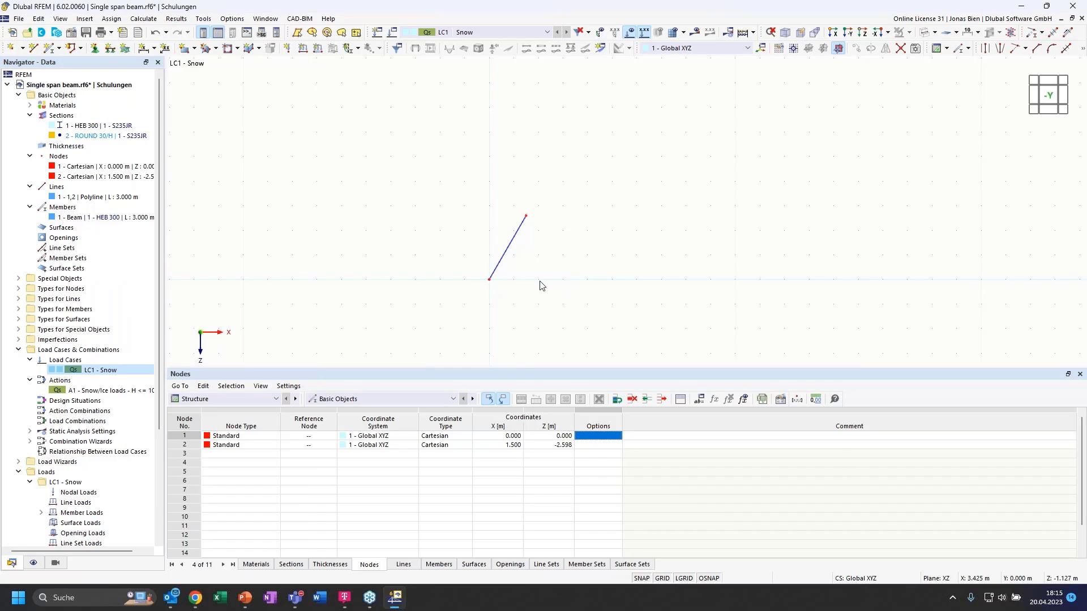
- Mirror a copy of the inclined member about the YZ plane through its upper end node
left_click_drag(572, 300, 468, 218)
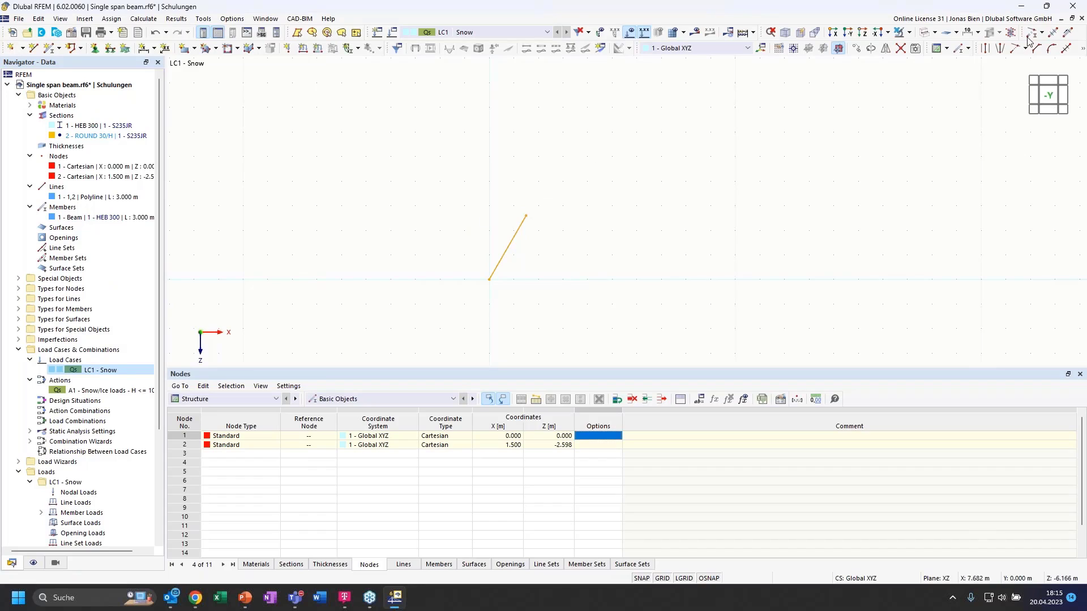
left_click(885, 49)
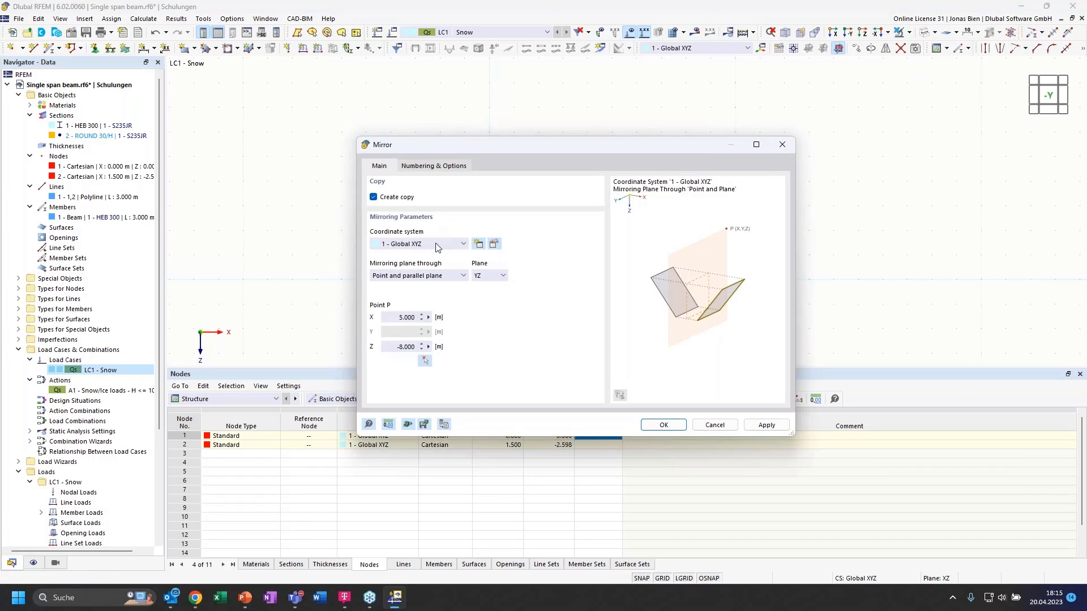
left_click_drag(446, 144, 664, 111)
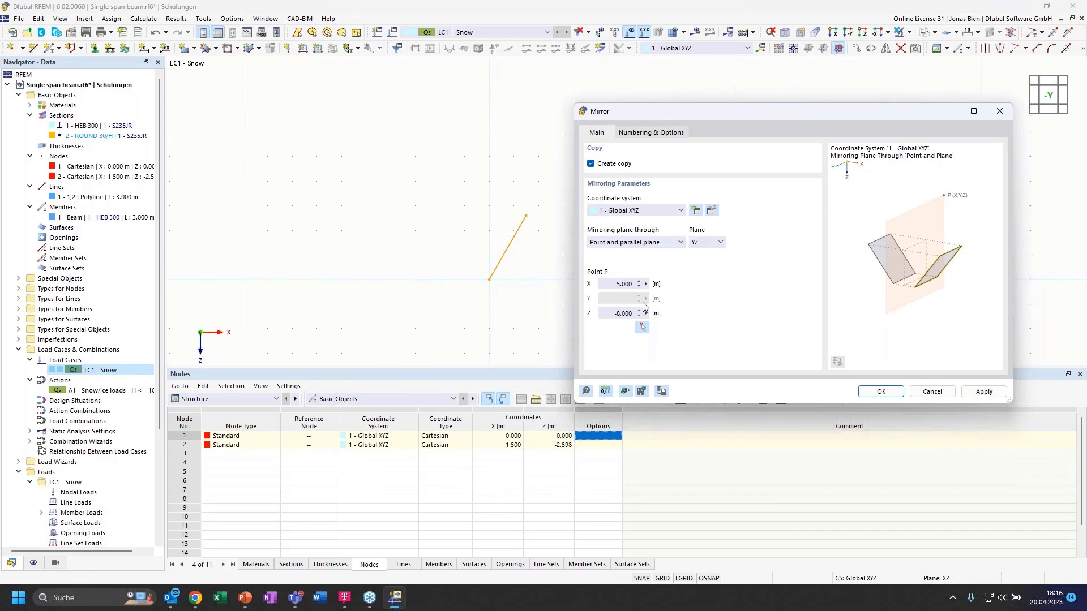
left_click(642, 327)
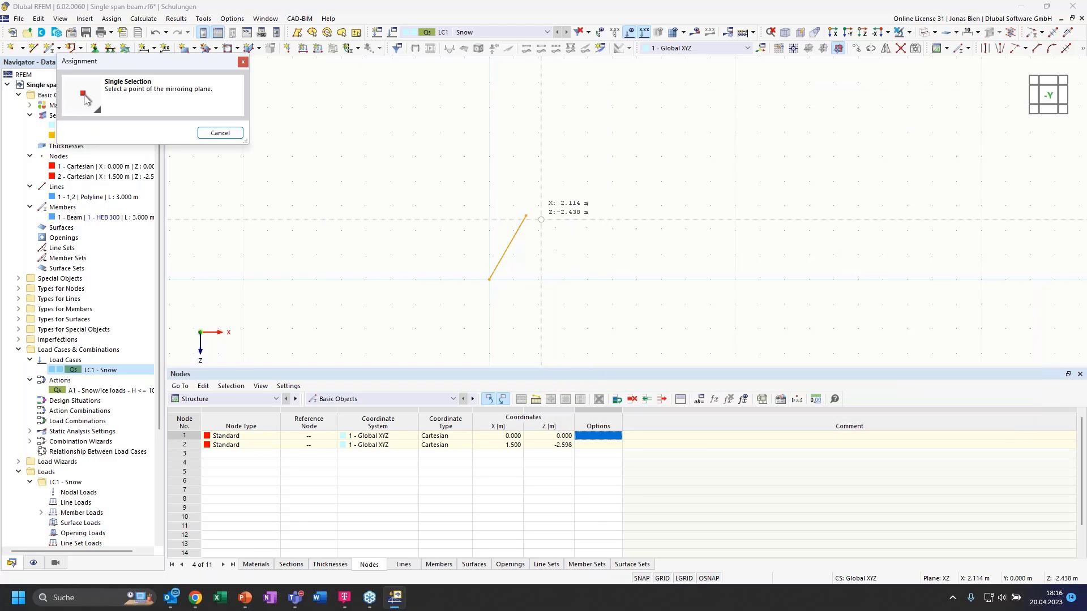
left_click(525, 216)
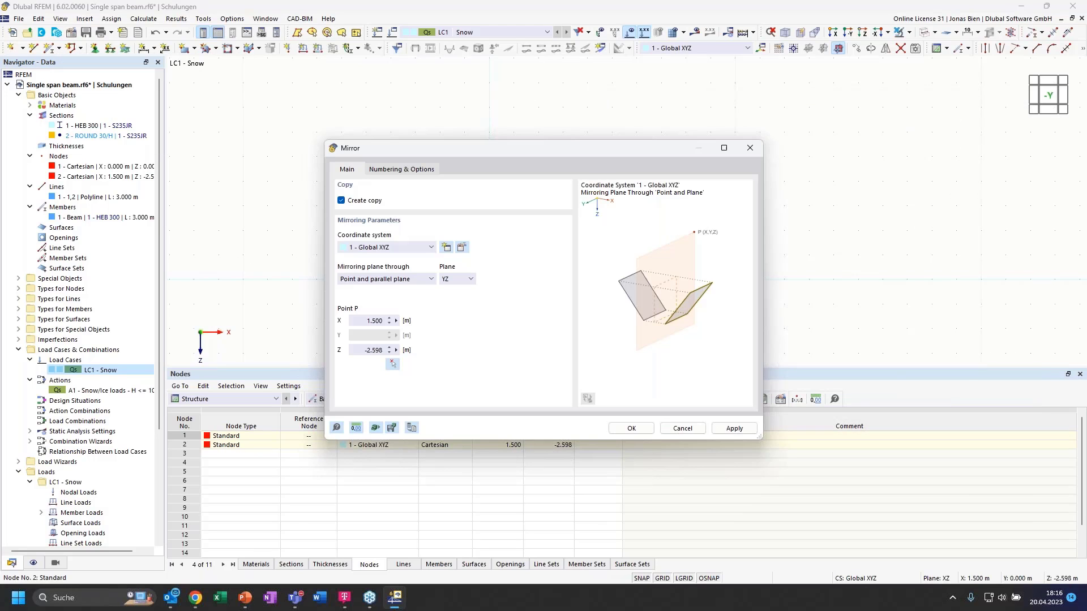
left_click(649, 428)
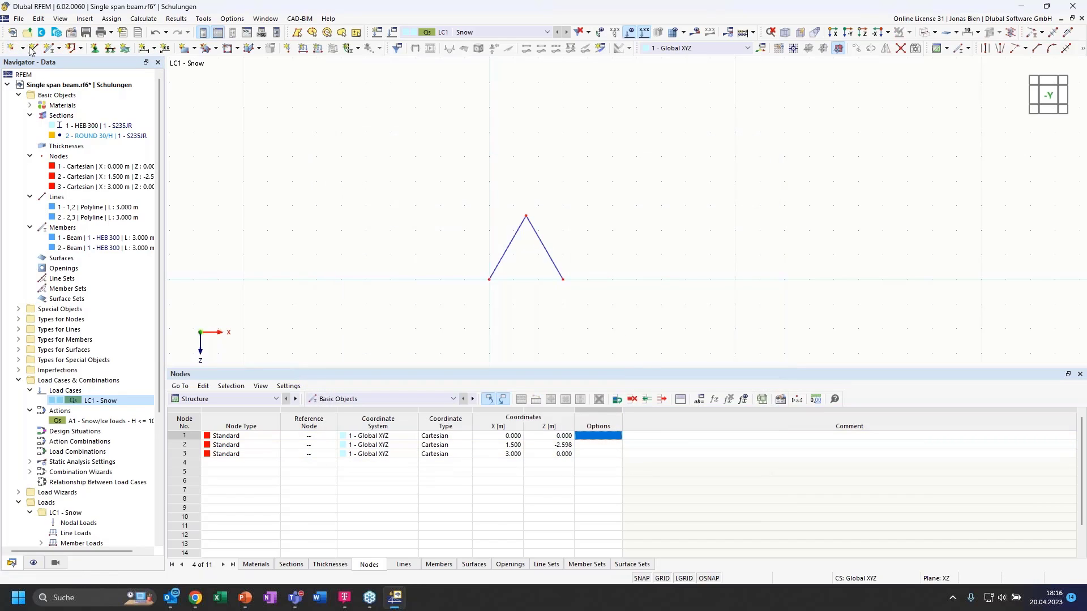
- Add a horizontal HEB 300 beam member between the two base nodes to close the triangle
left_click(49, 48)
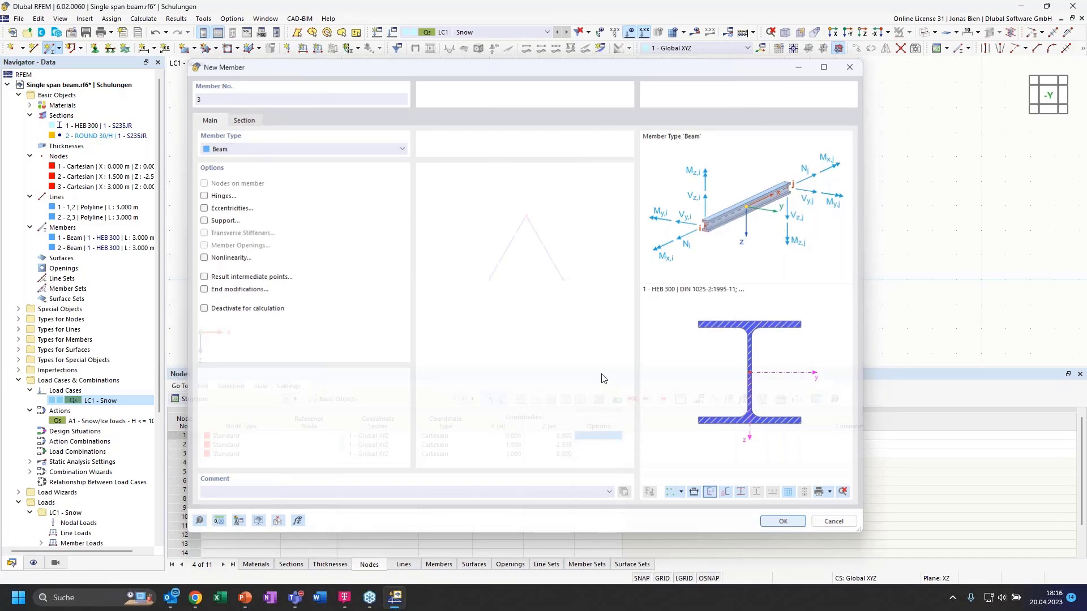
left_click(784, 522)
left_click(490, 279)
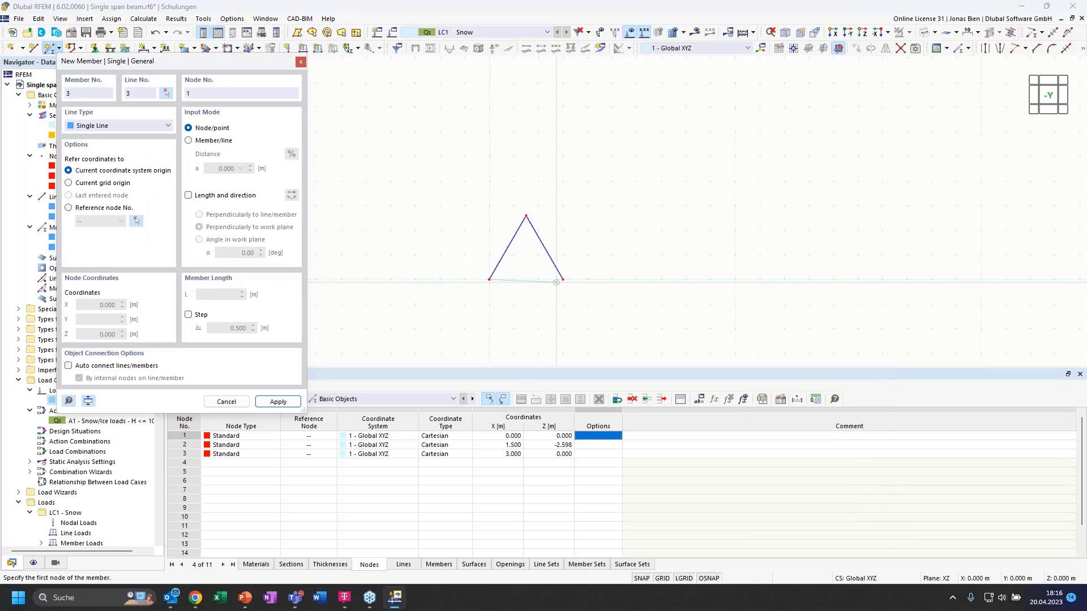
left_click(563, 279)
key("Escape")
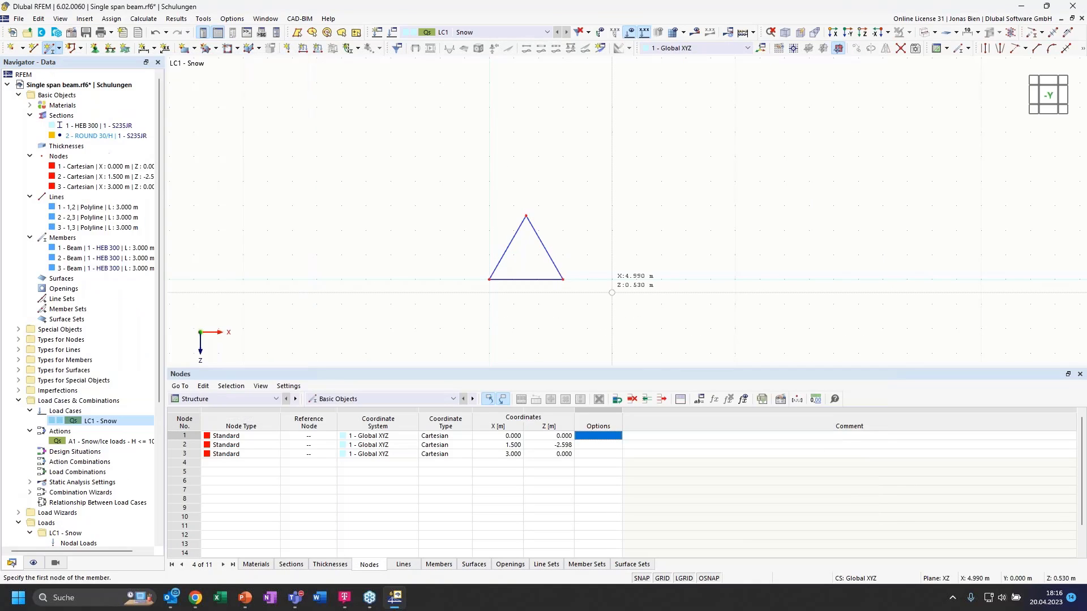
- Copy the triangle side by side along the base line at 3 m spacing and delete the surplus fourth triangle
left_click_drag(619, 312, 466, 189)
scroll(519, 248, "up", 1)
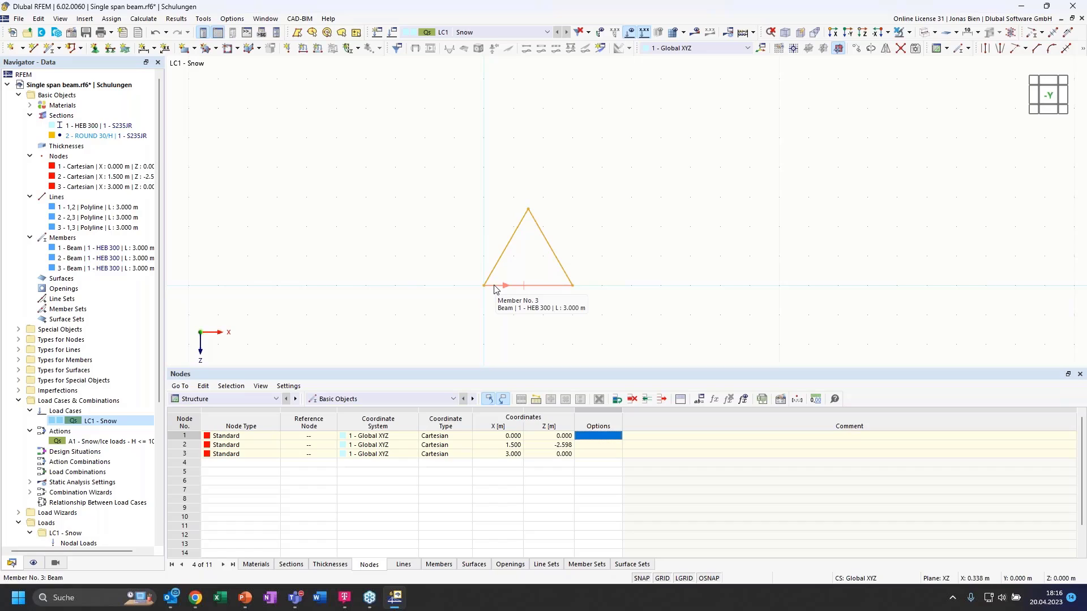
left_click_drag(493, 290, 575, 290, "ctrl")
left_click(716, 331)
left_click_drag(719, 320, 589, 191)
left_click_drag(731, 307, 438, 165)
left_click_drag(498, 286, 662, 290)
left_click_drag(925, 317, 756, 181)
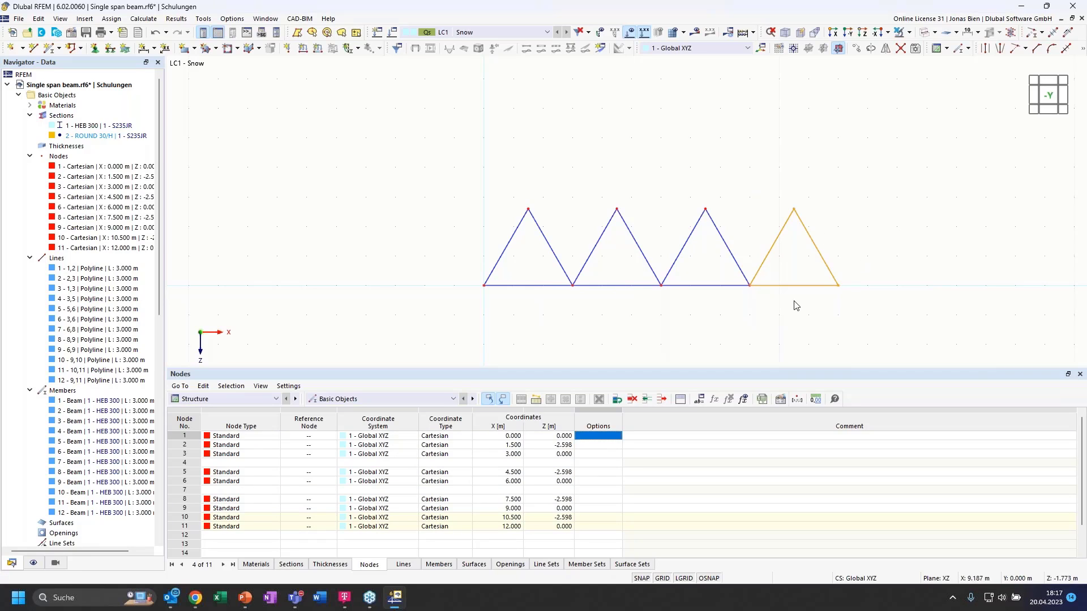
key("Delete")
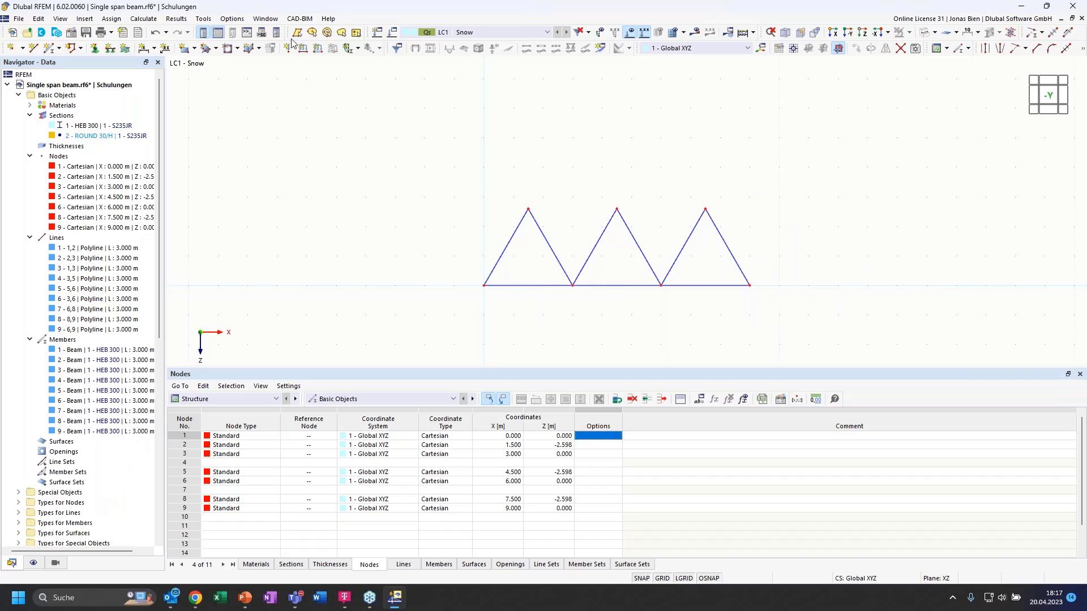
- Add HEB 300 top chord beam members connecting the apex nodes of the three triangles
left_click(50, 47)
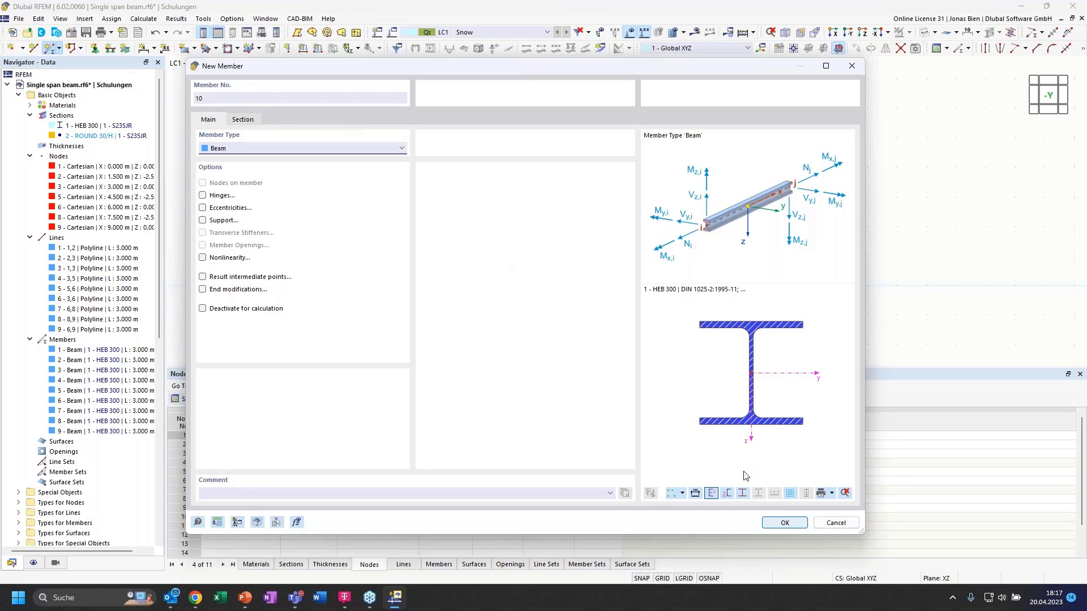
left_click(782, 523)
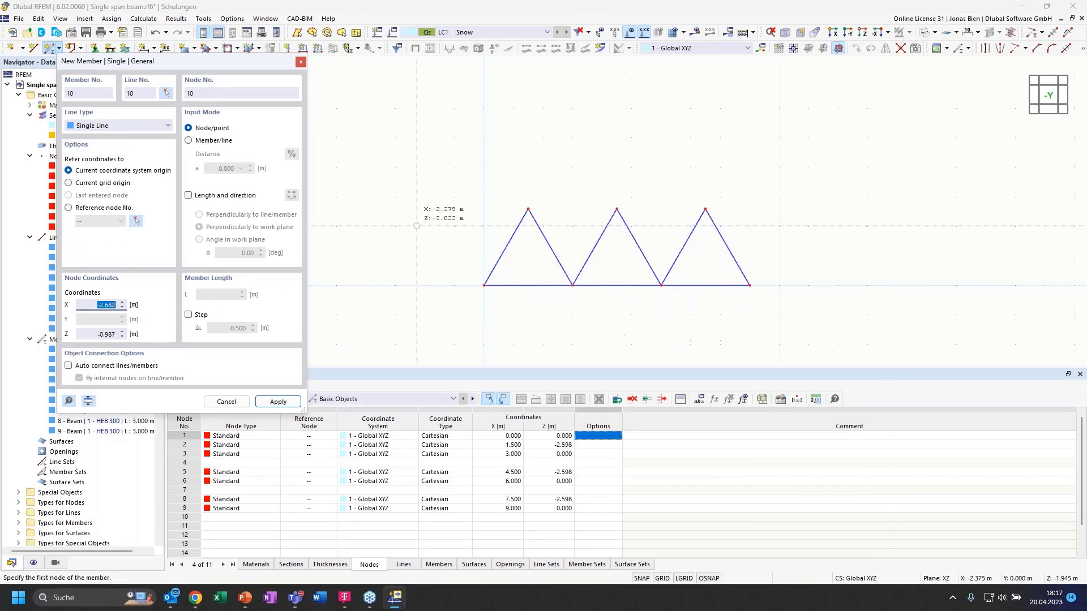
left_click(617, 209)
left_click(617, 209)
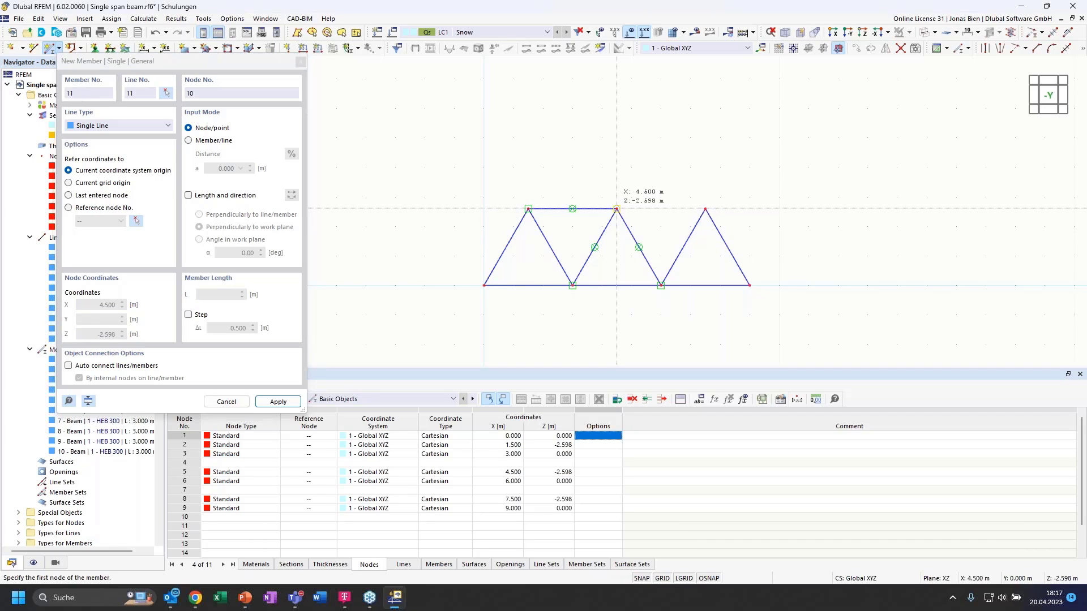
left_click(705, 209)
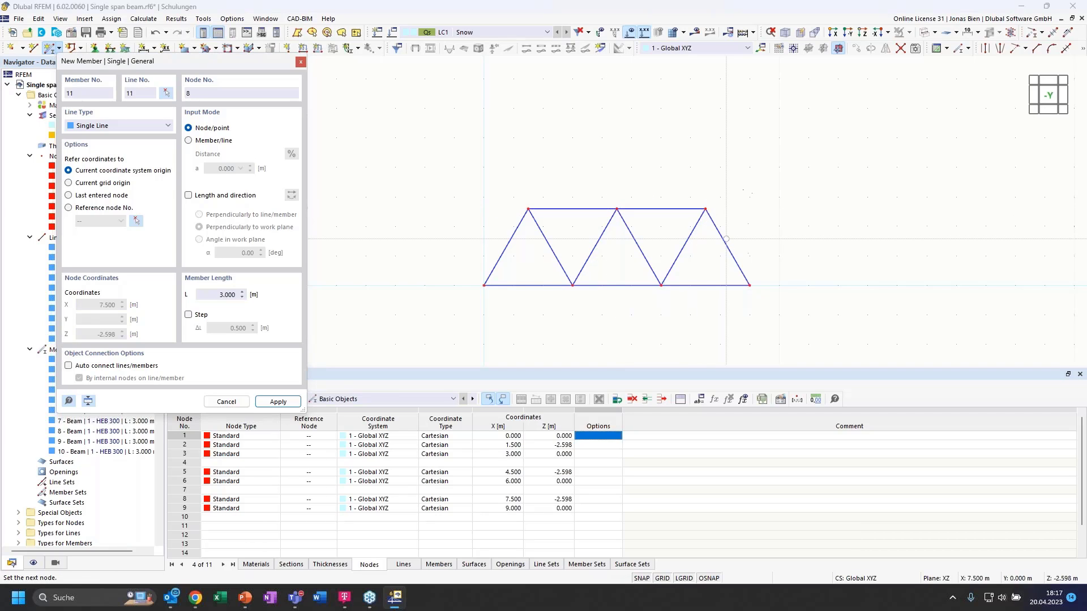
scroll(673, 236, "up", 1)
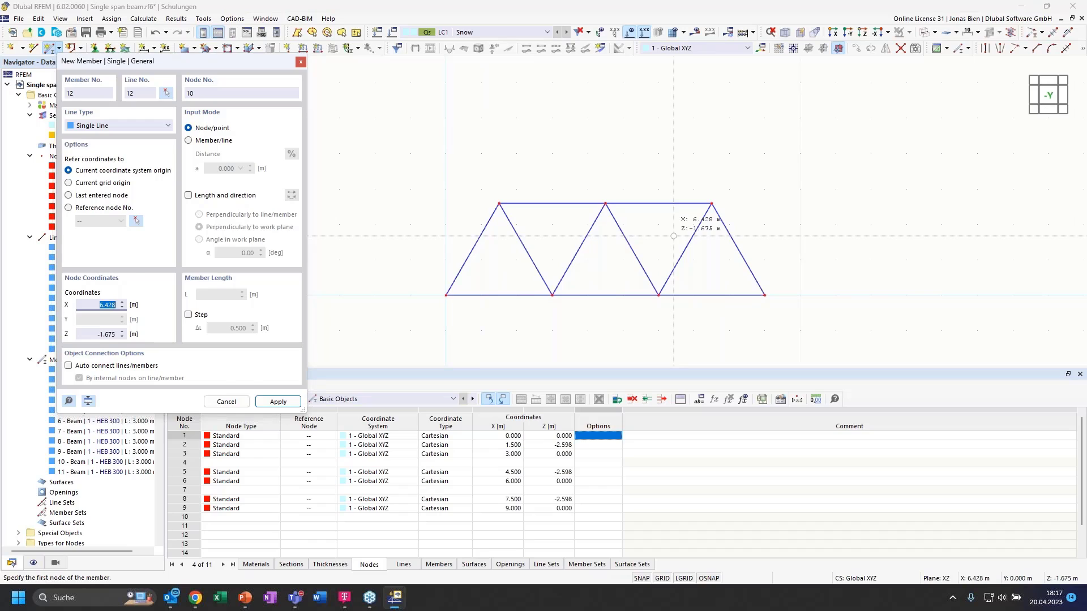
- Add a vertical HEB 300 beam member from the first apex node down to the midpoint of the base member below
key("Escape")
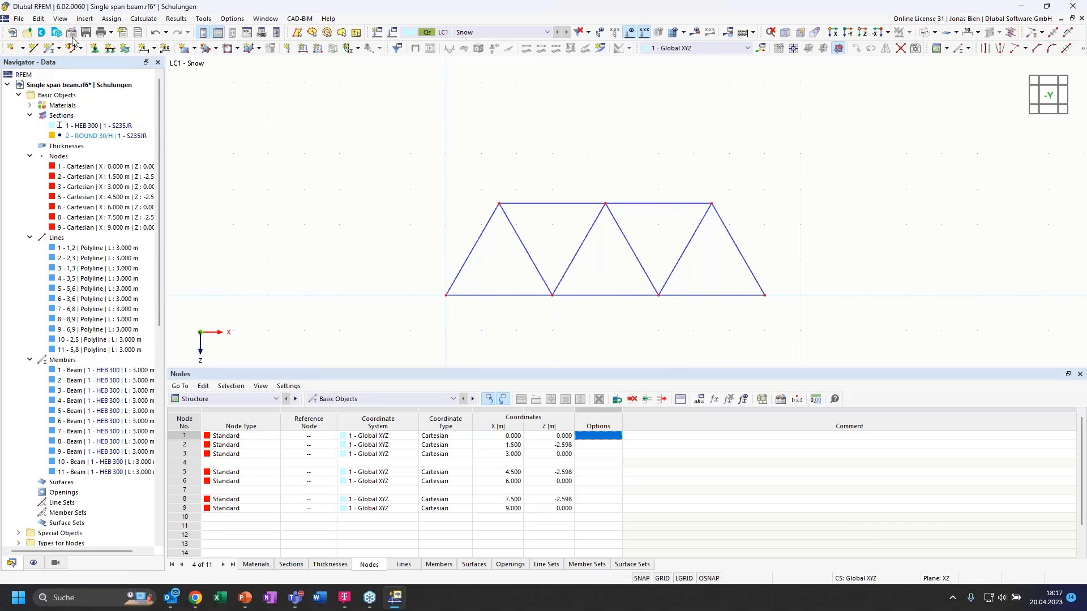
left_click(49, 48)
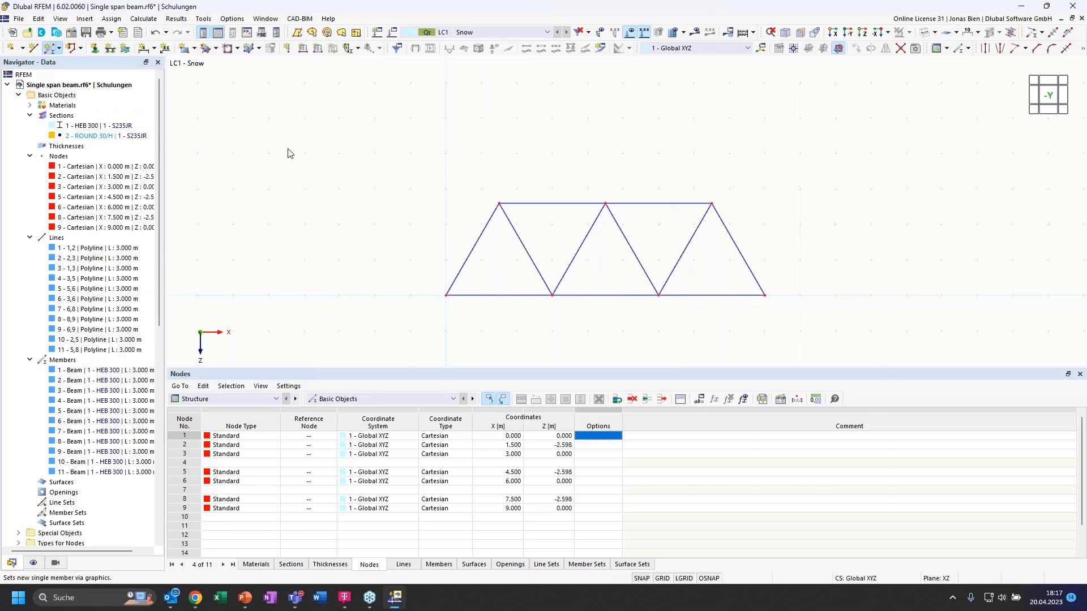
left_click(242, 119)
left_click(208, 120)
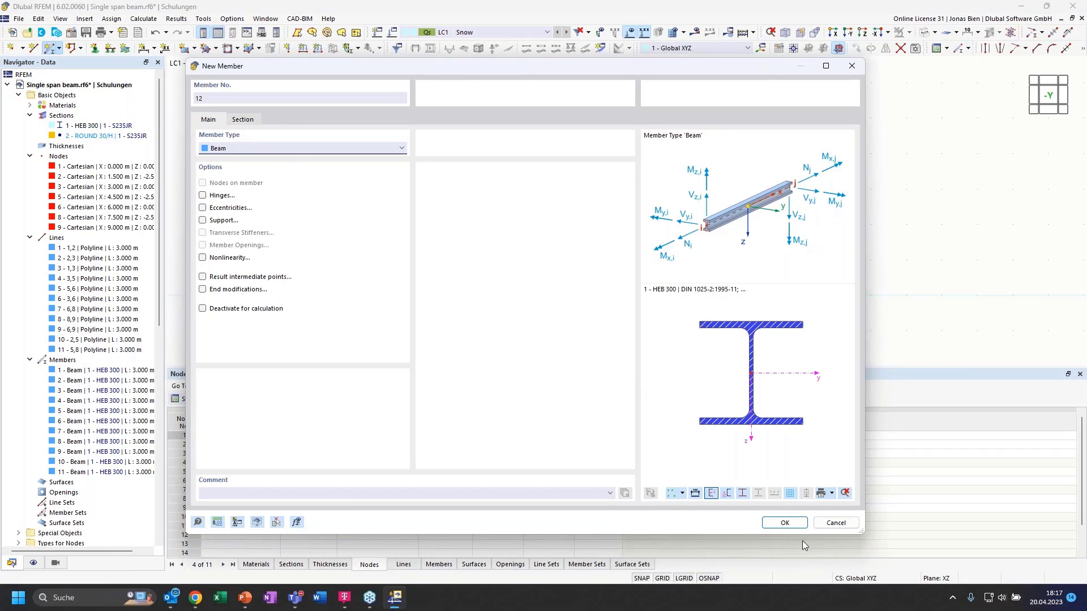
left_click(785, 524)
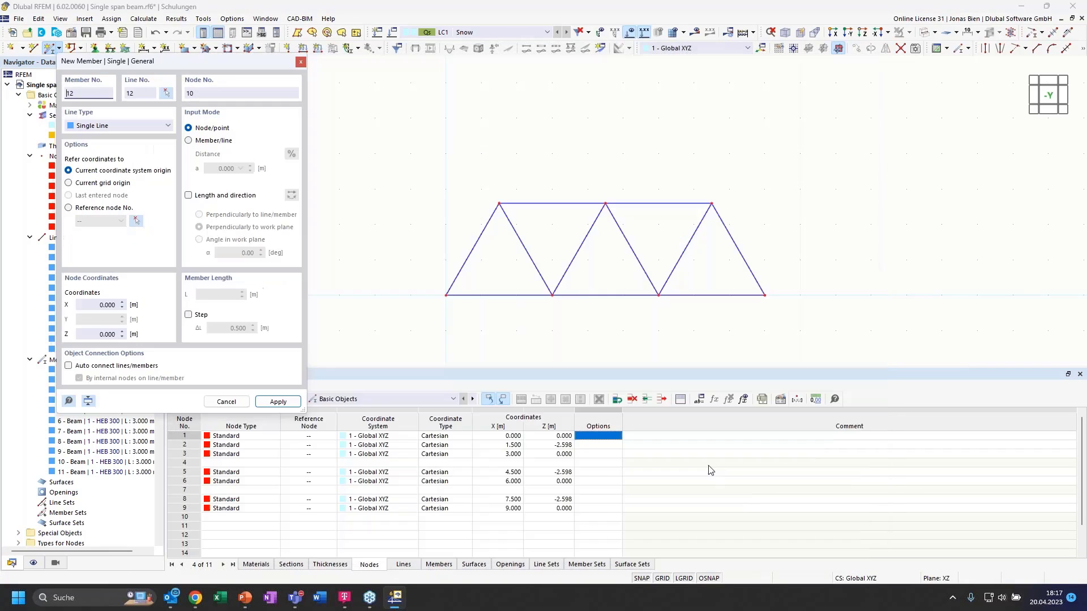
left_click(498, 203)
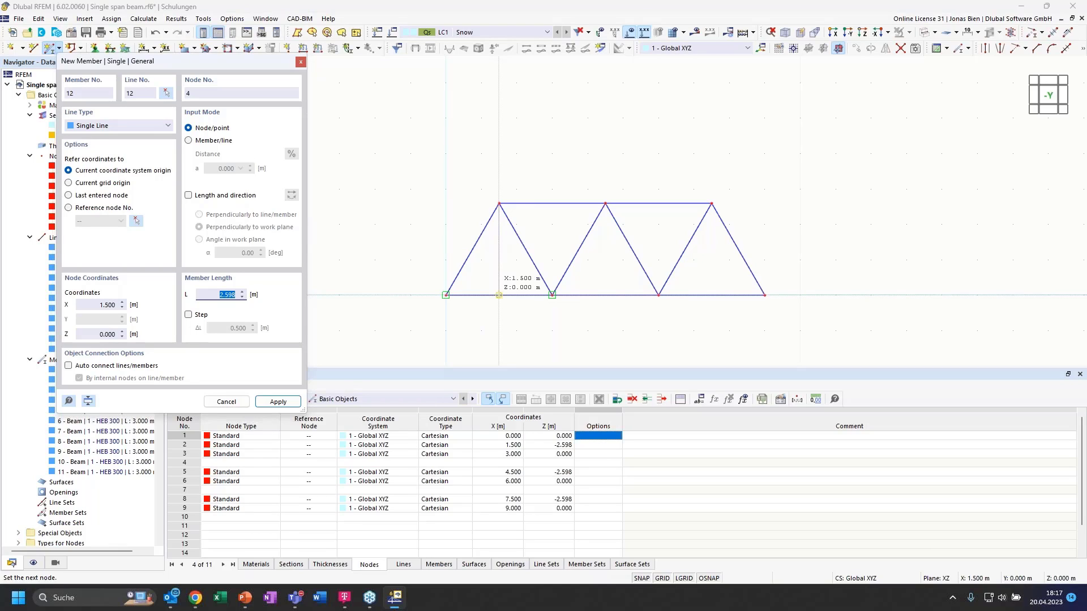
scroll(489, 280, "up", 3)
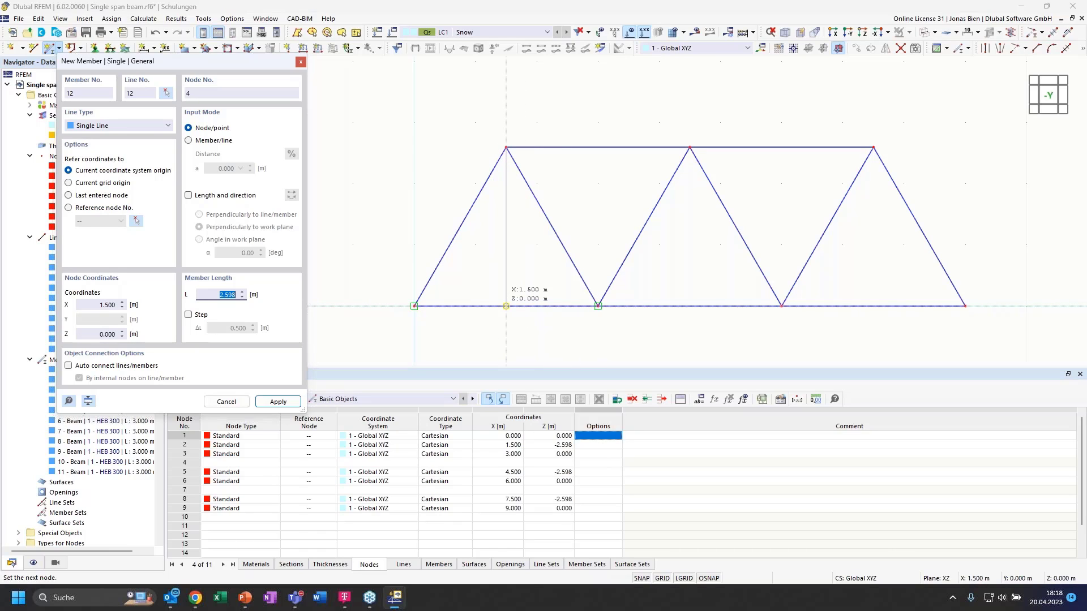
left_click(506, 307)
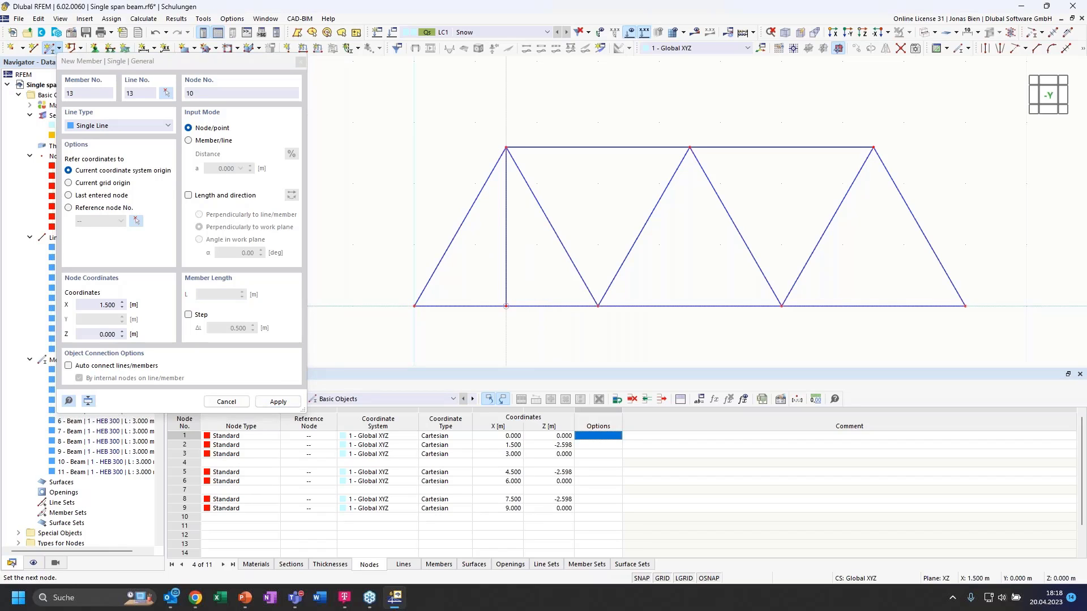
key("Escape")
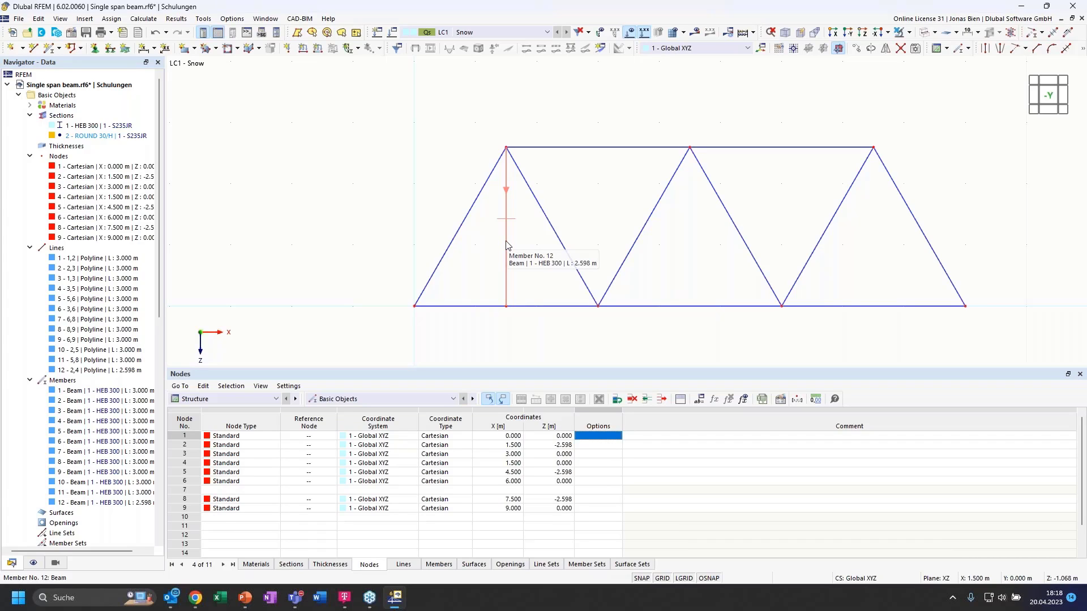
- Copy the vertical member 4 times along X with a 1.500 m displacement taken between two base nodes
left_click(857, 53)
left_click(377, 197)
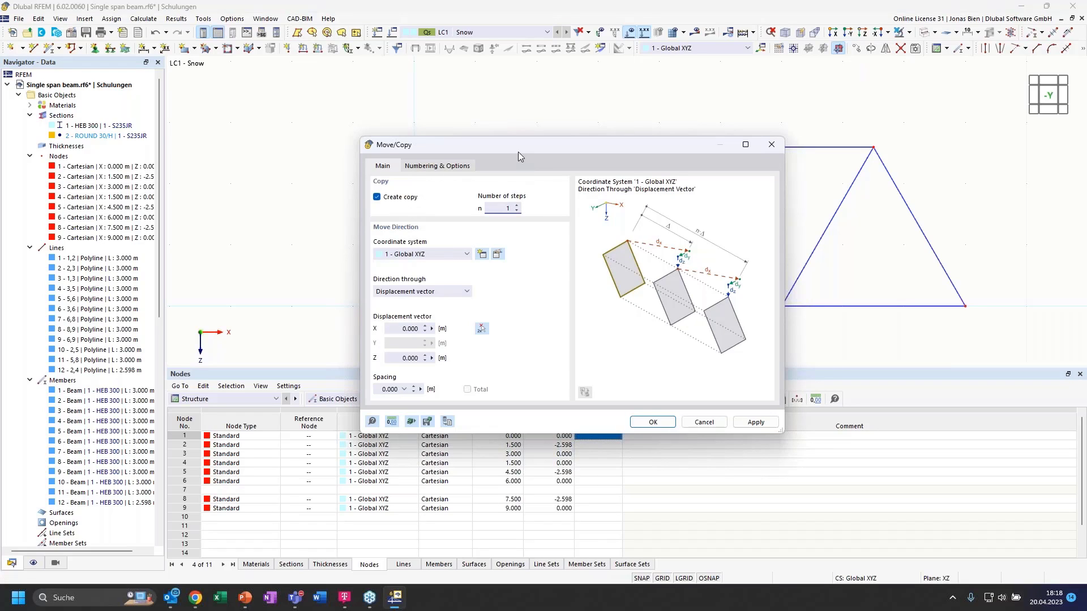
left_click_drag(518, 152, 205, 104)
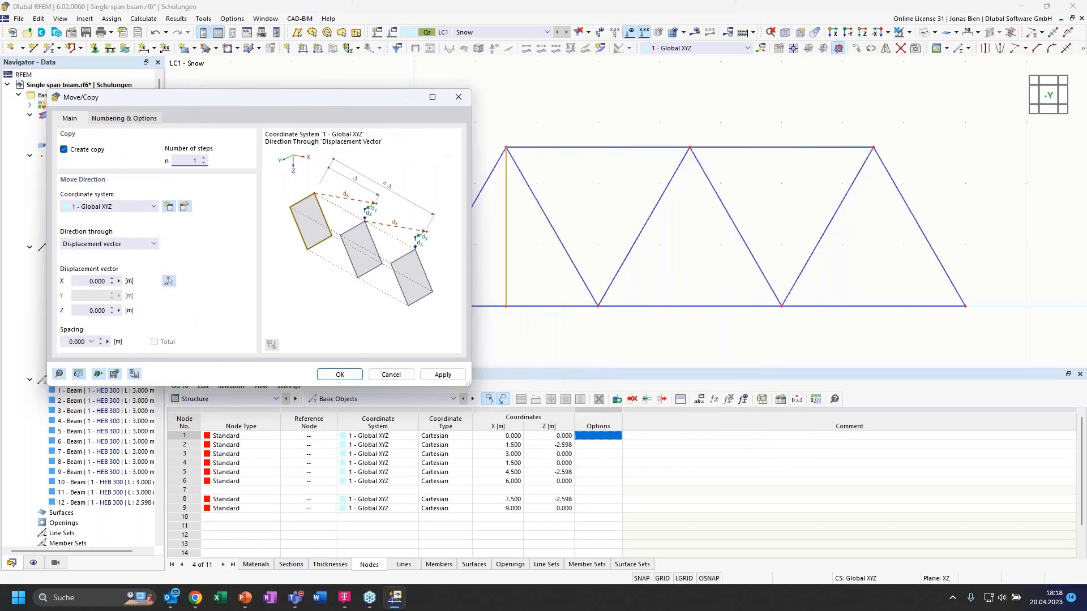
double_click(194, 161)
type("4")
left_click(170, 282)
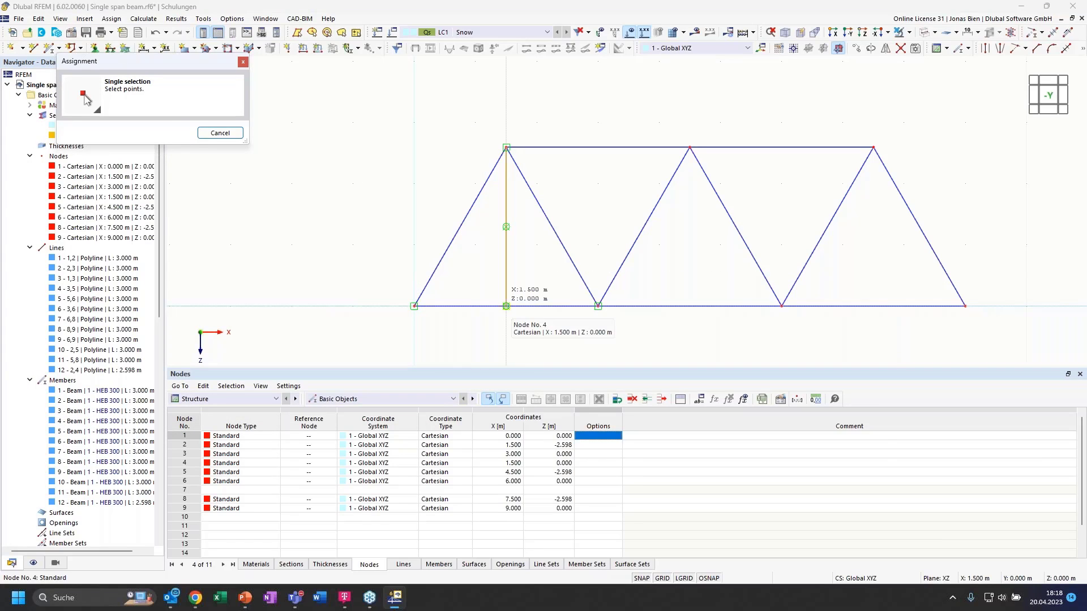
left_click(506, 306)
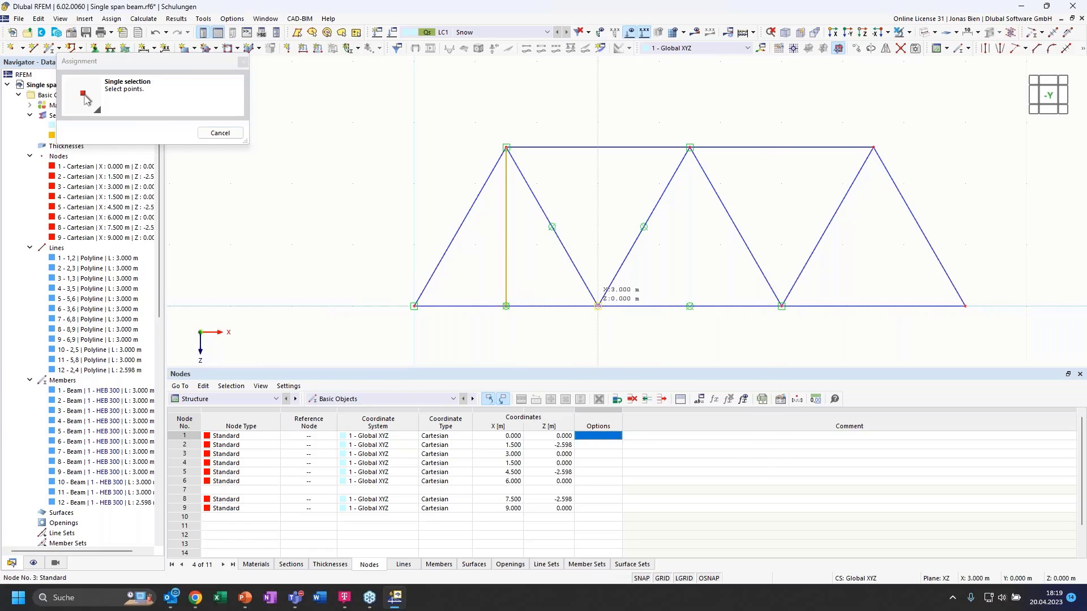
left_click(598, 306)
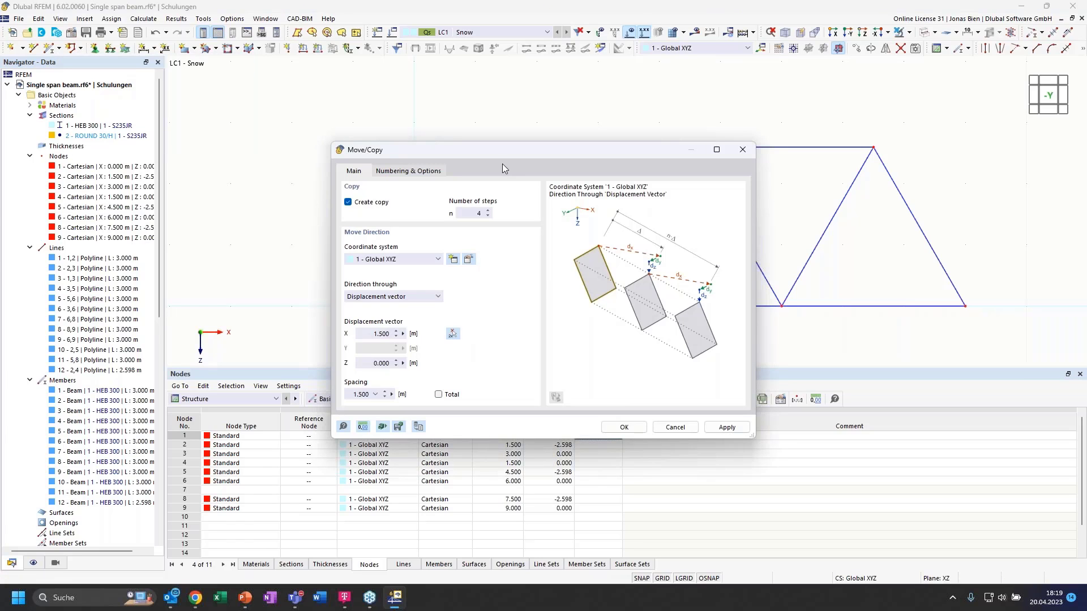
left_click_drag(413, 150, 249, 139)
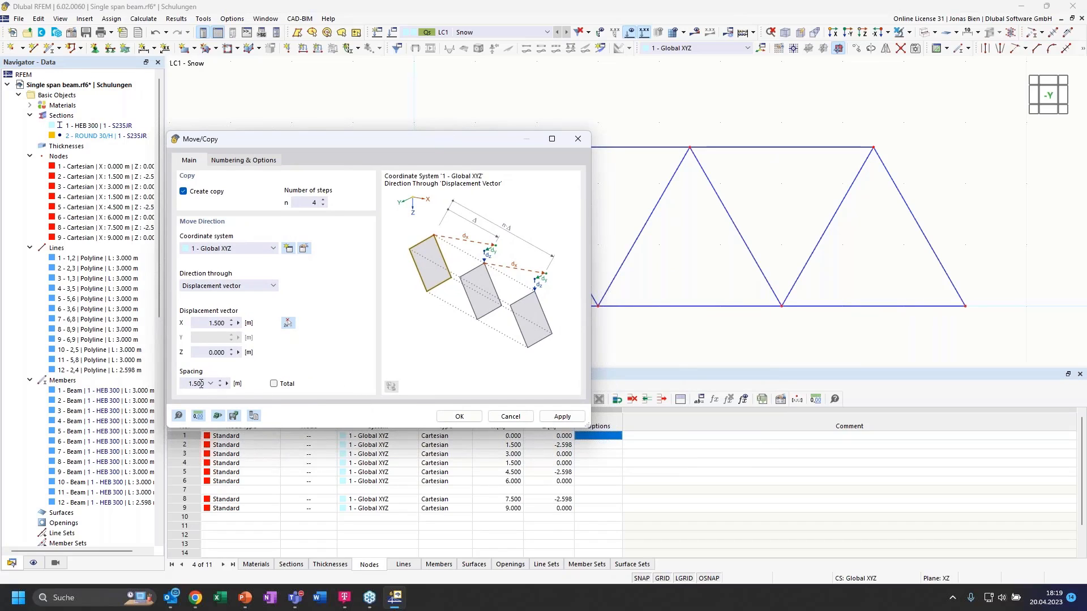
left_click(456, 417)
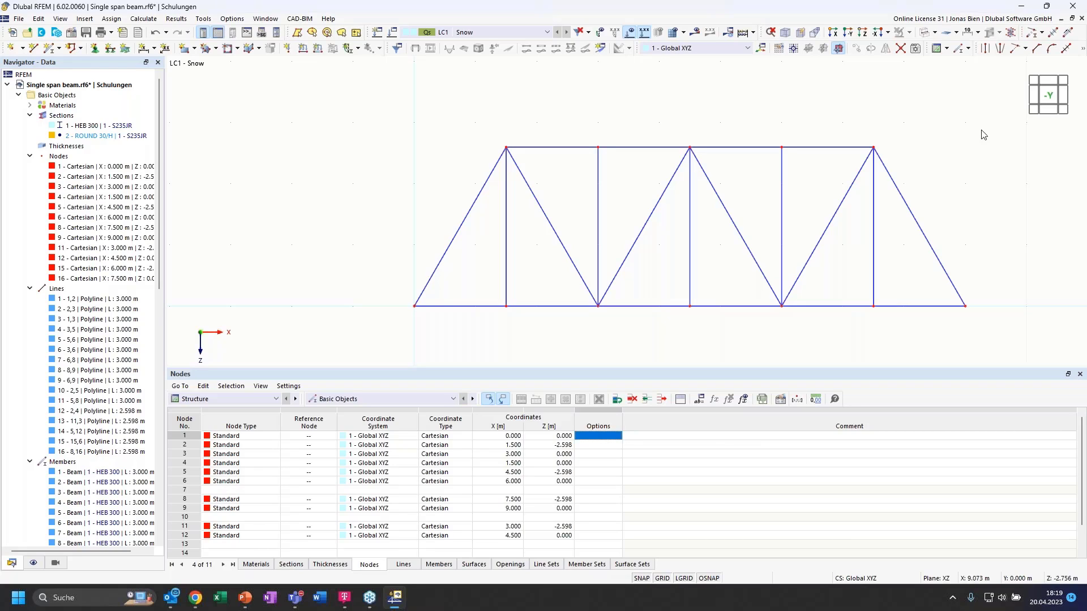
- Select the entire truss and choose Truss (only N) as the member type for members 1-16
left_click_drag(982, 132, 410, 291)
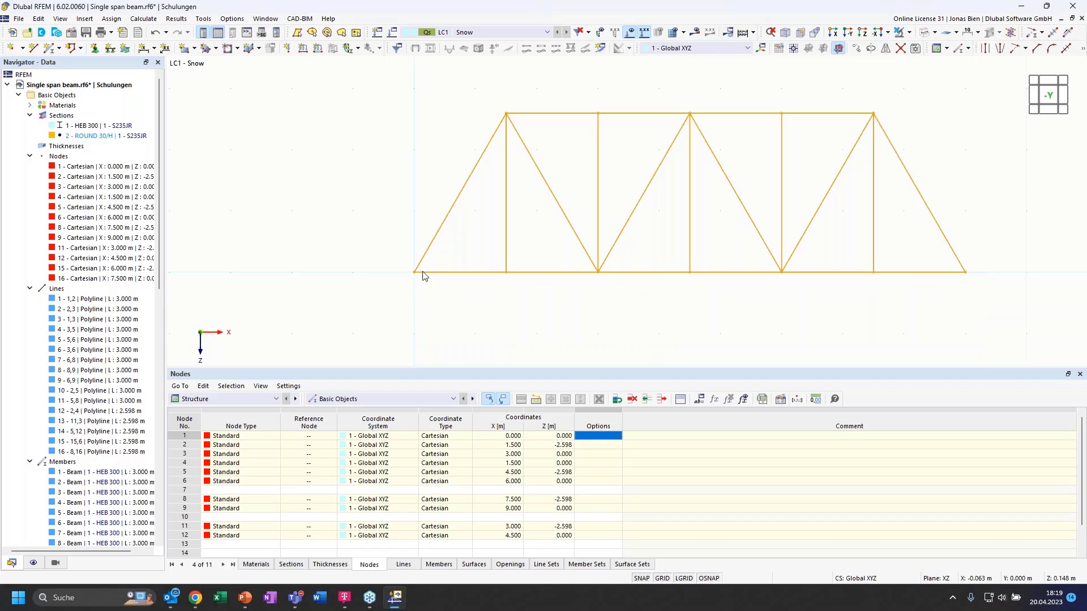
right_click(426, 275)
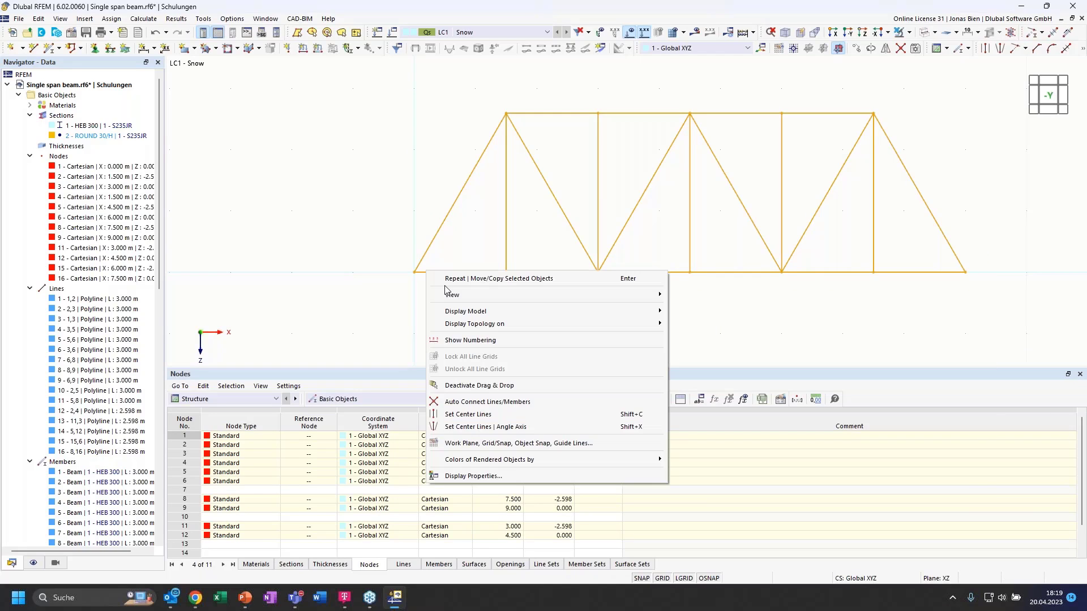
double_click(438, 229)
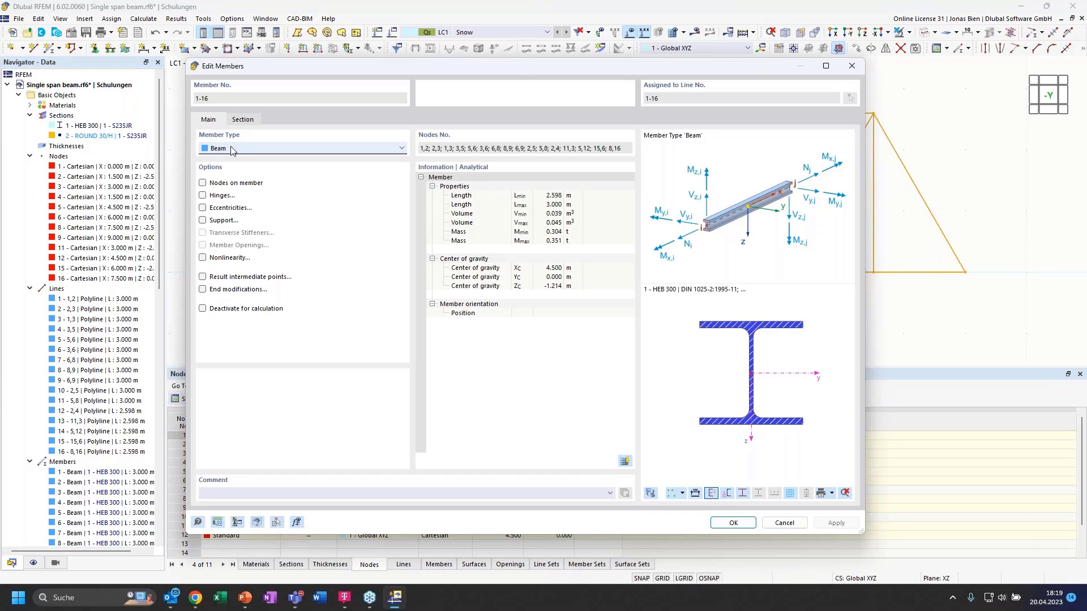
left_click(233, 150)
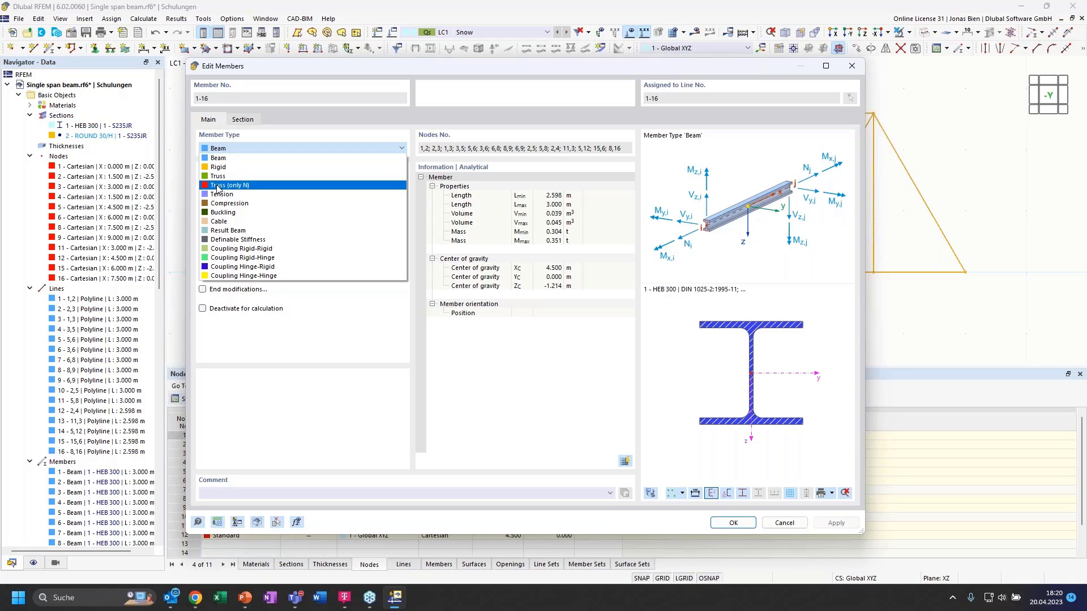
left_click(250, 186)
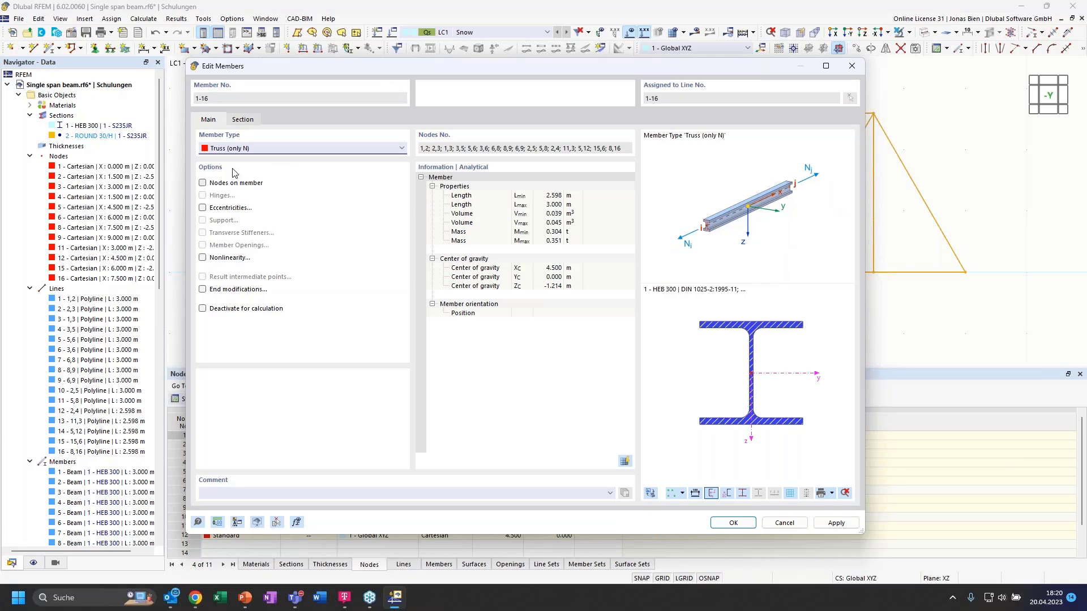
left_click(244, 151)
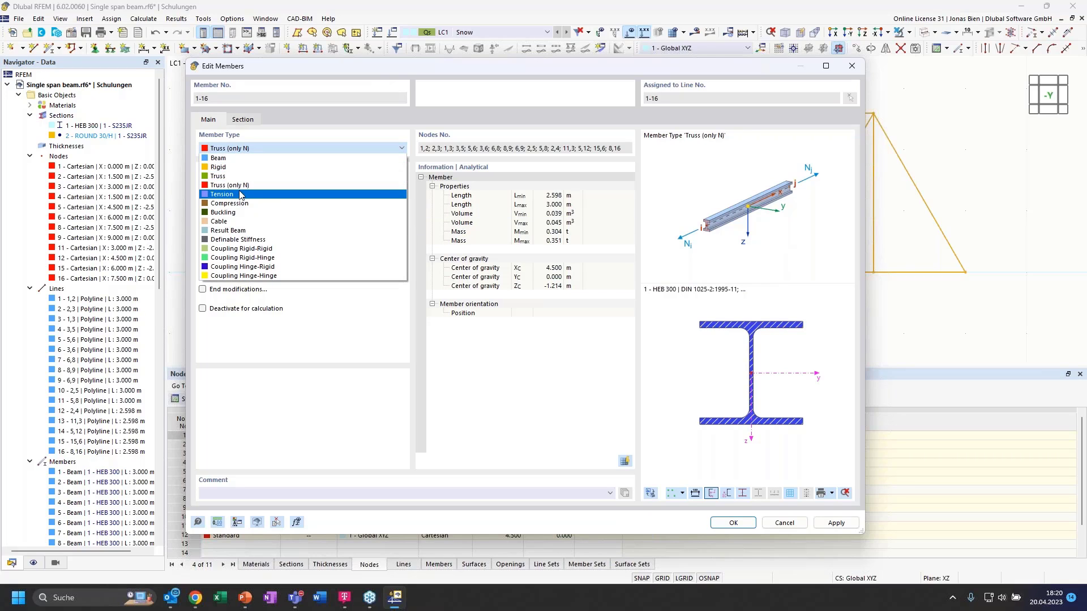
left_click(240, 187)
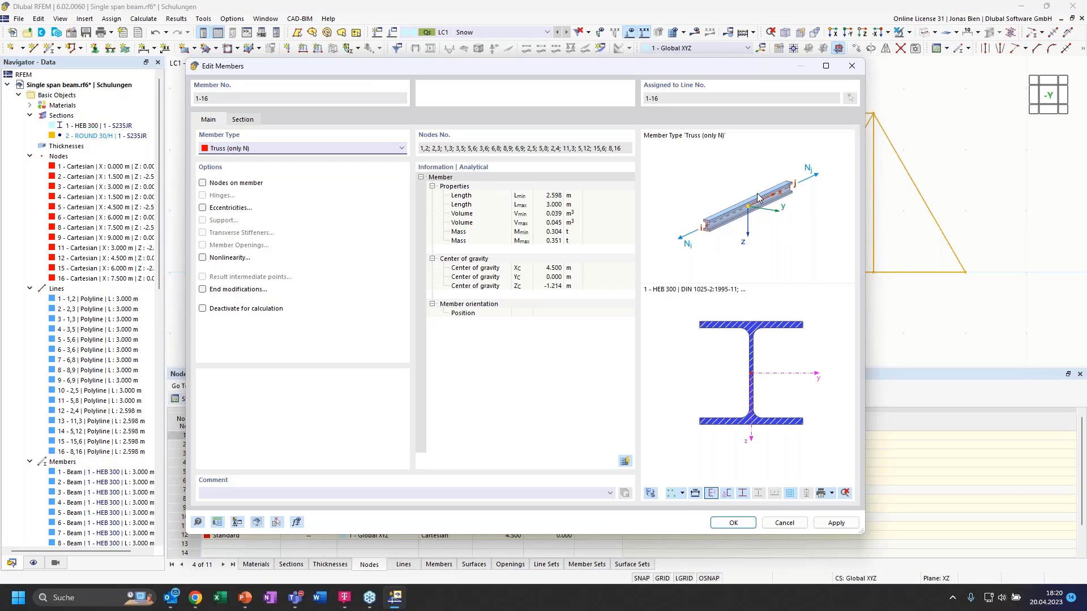
- Open the online manual page on members and examine the descriptions of the Truss and Truss (only N) member types
left_click(197, 522)
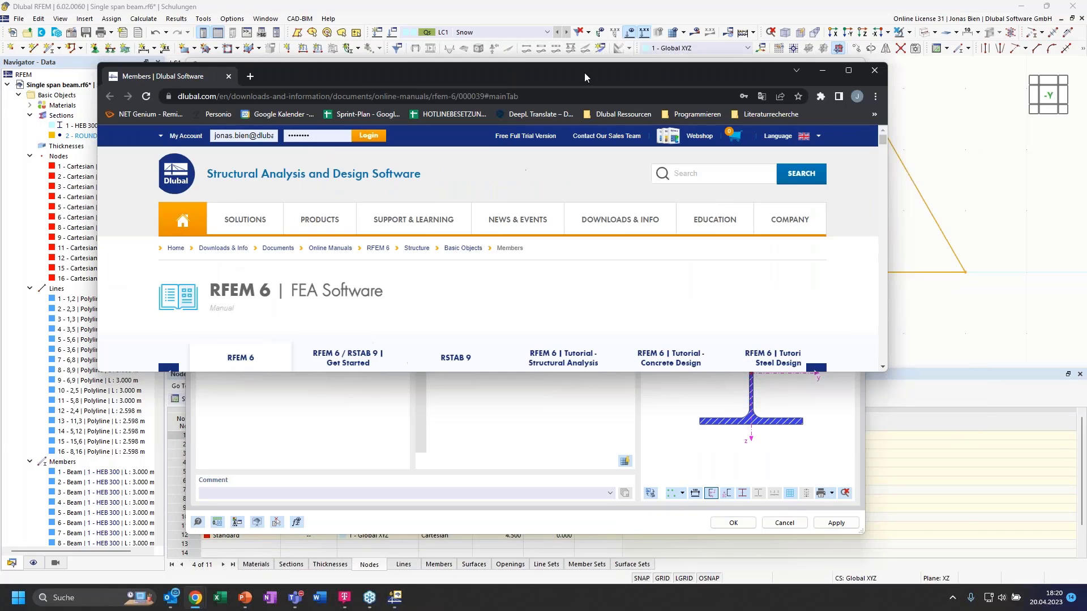
double_click(585, 73)
scroll(552, 393, "down", 10)
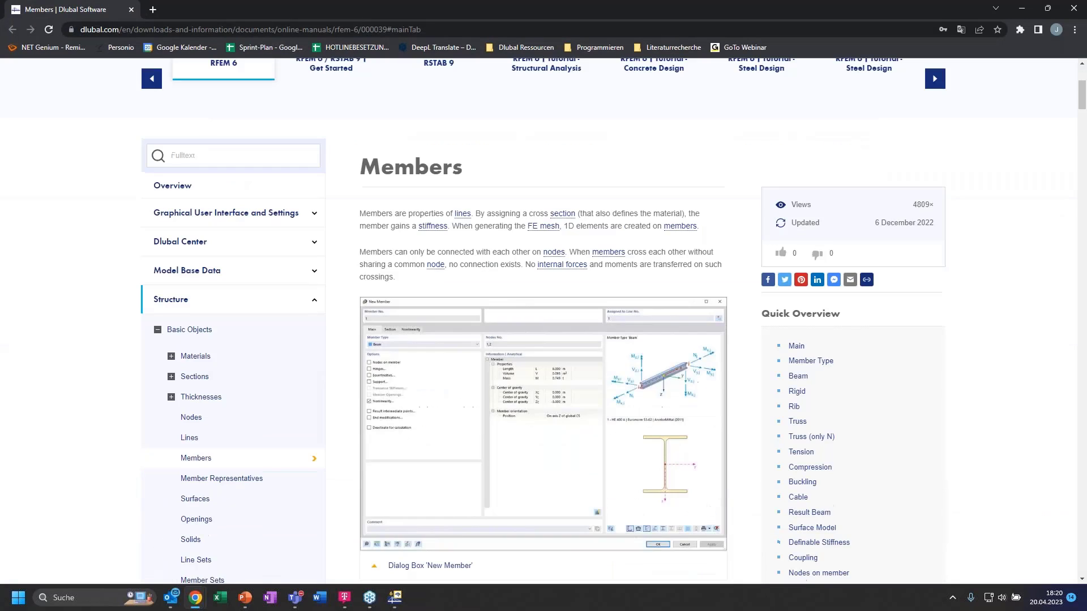
scroll(551, 394, "up", 10)
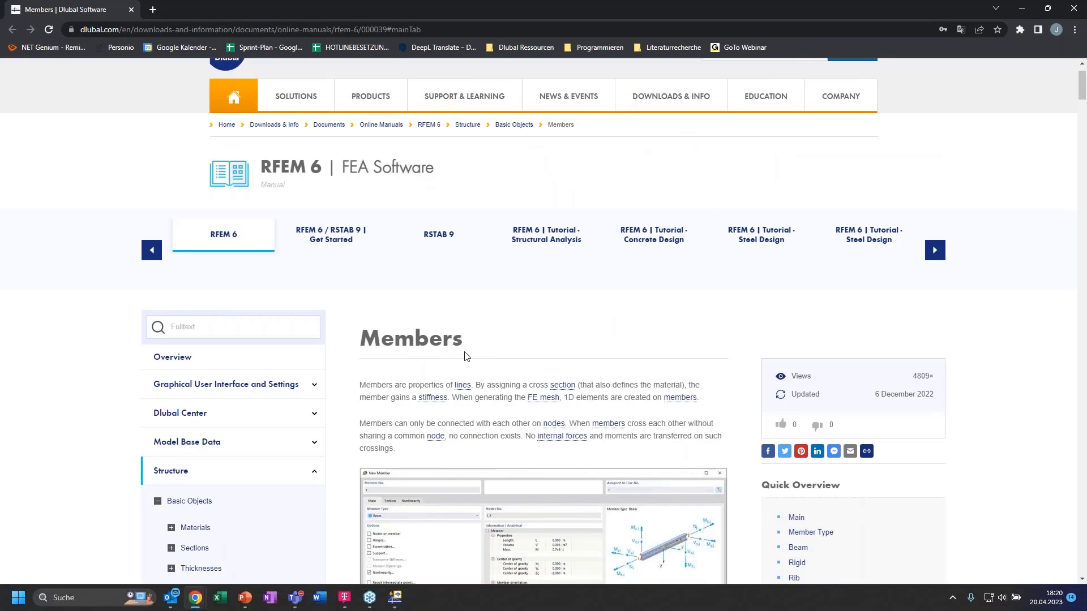
scroll(463, 352, "down", 2)
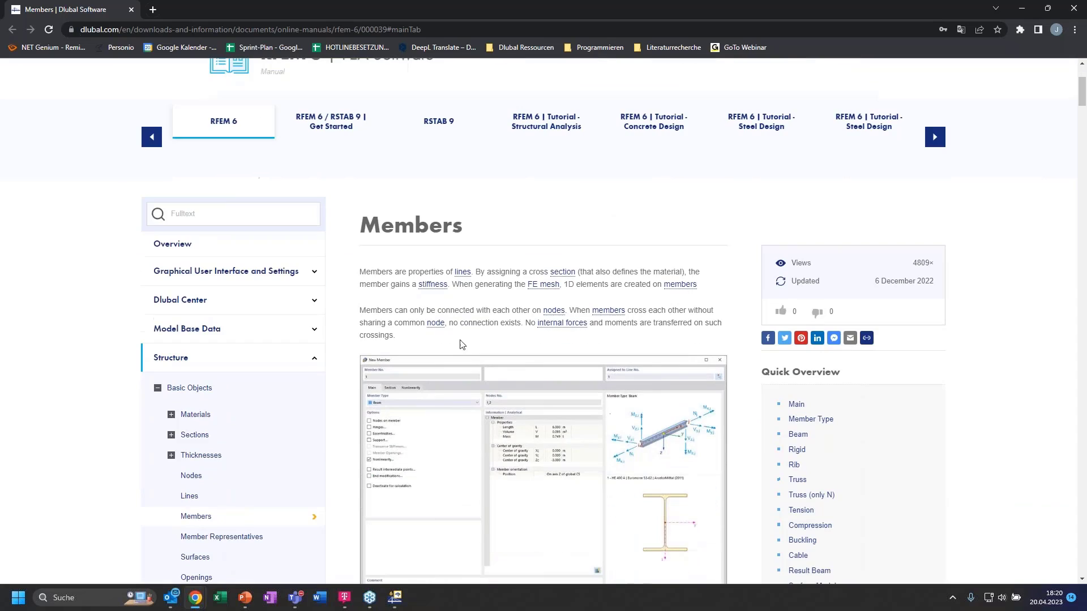
scroll(457, 342, "down", 2)
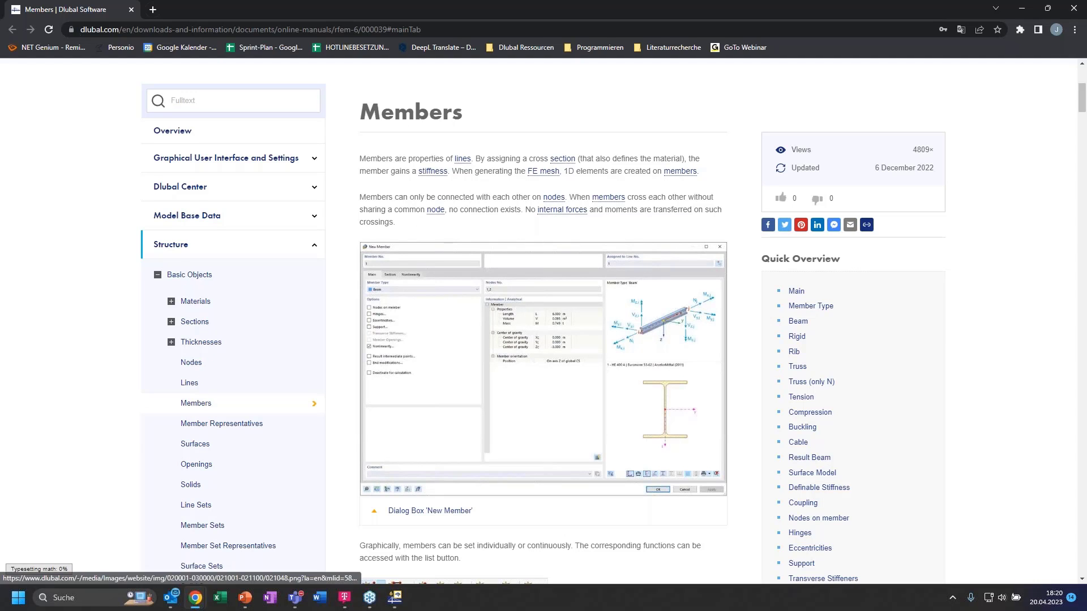
scroll(497, 264, "down", 2)
scroll(497, 264, "down", 15)
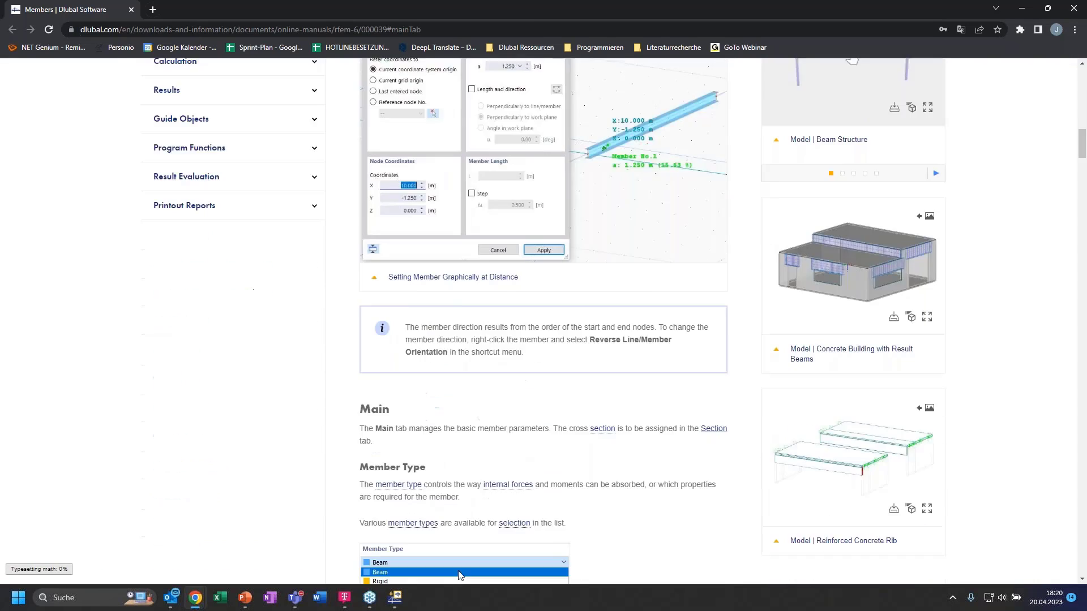
scroll(459, 157, "down", 4)
scroll(390, 235, "up", 2)
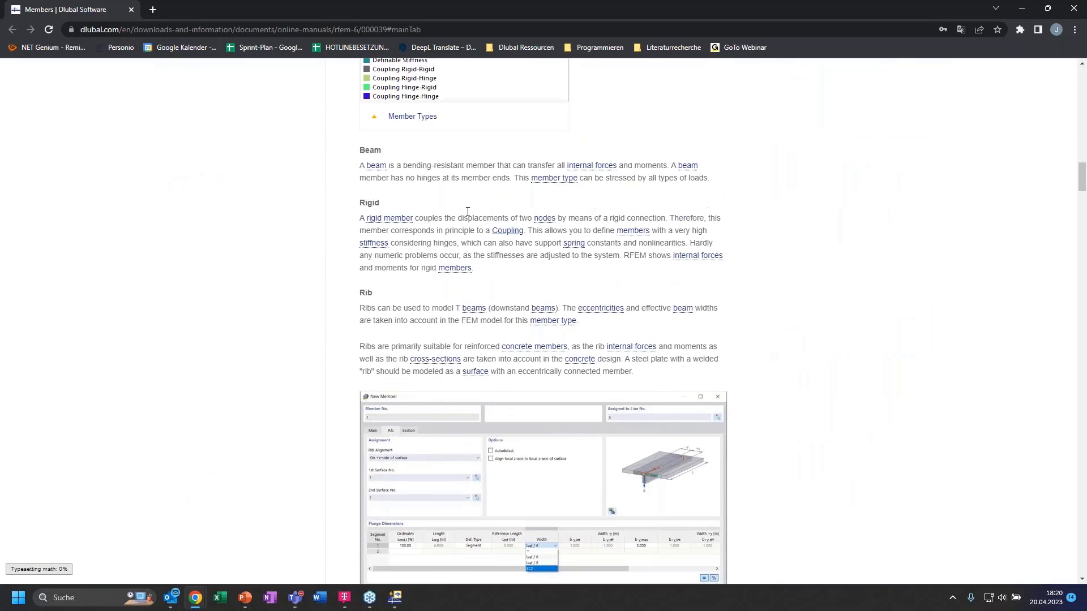
scroll(413, 294, "up", 2)
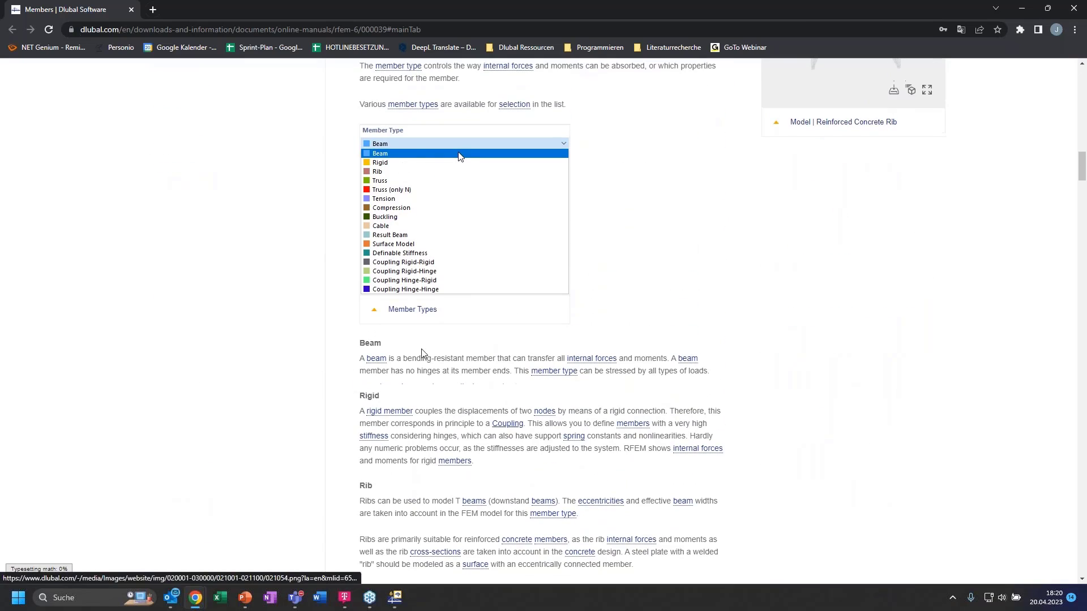
scroll(428, 338, "down", 1)
scroll(427, 367, "down", 10)
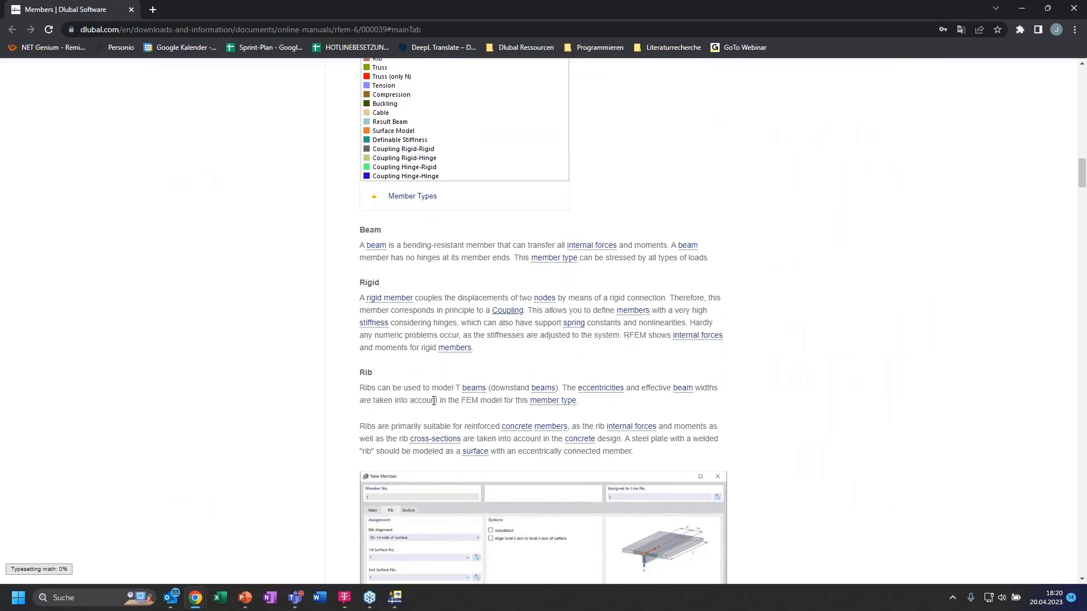
scroll(427, 407, "down", 6)
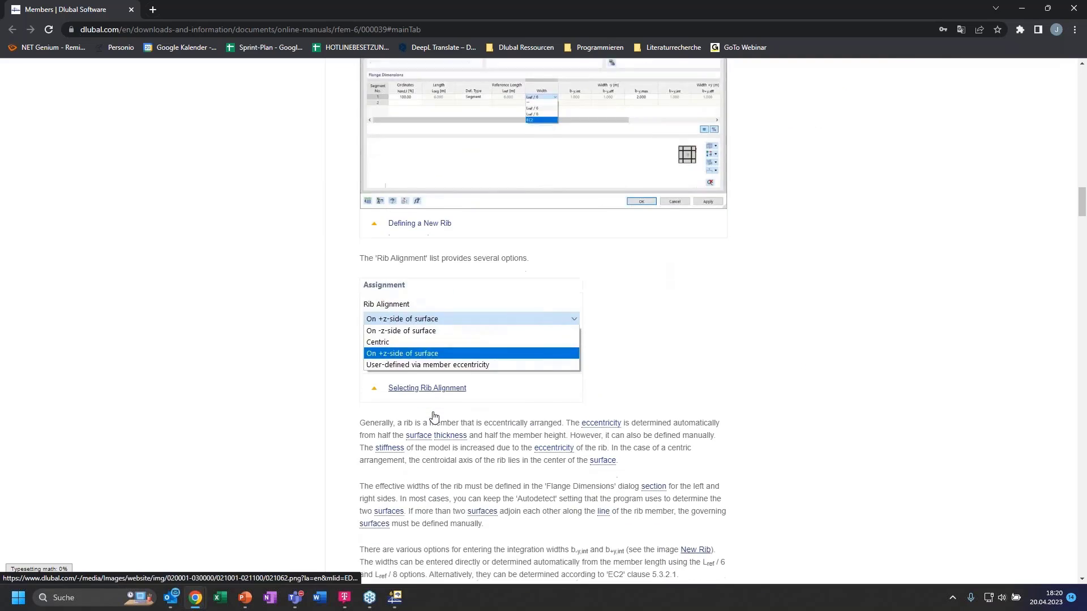
scroll(428, 407, "down", 3)
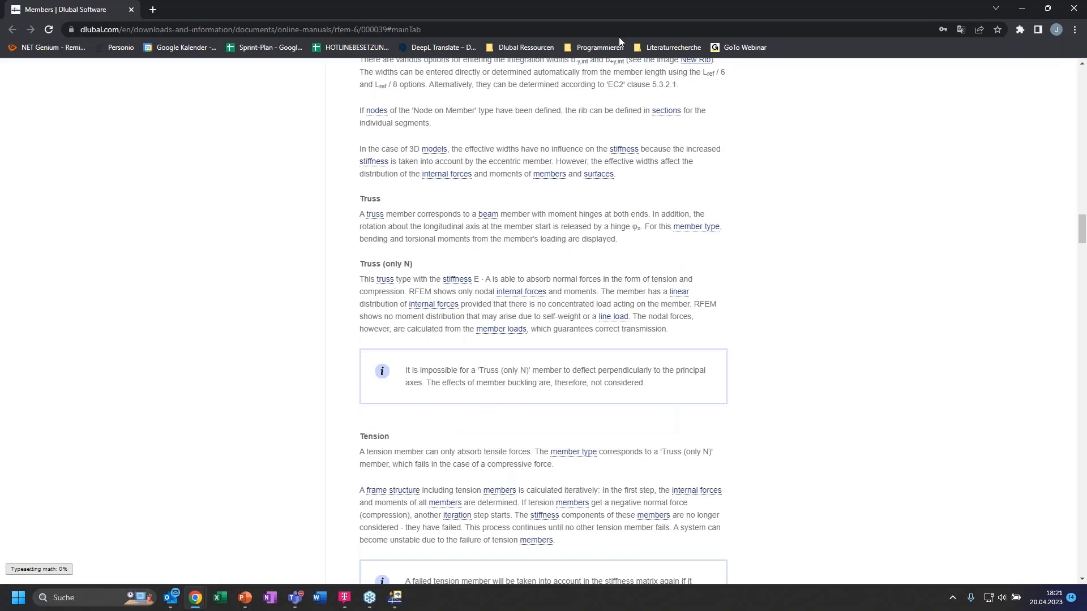
- Switch back to RFEM and confirm the edited properties of the selected truss members
left_click(1022, 8)
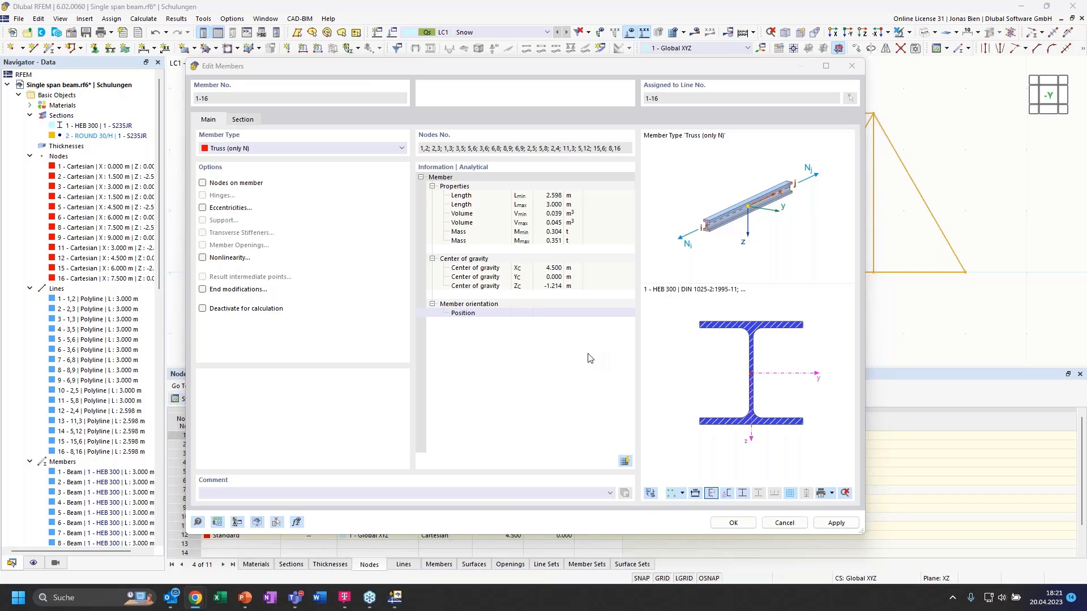
left_click(734, 522)
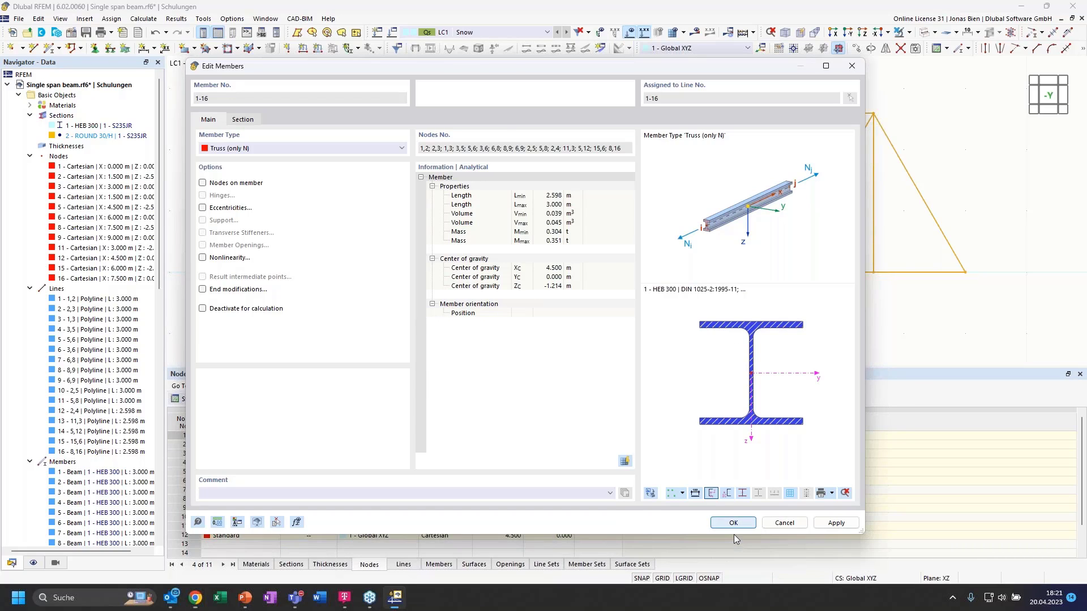
- Confirm the truss member changes and assign the Hinged nodal support to node 1 at the truss's left end
left_click(717, 353)
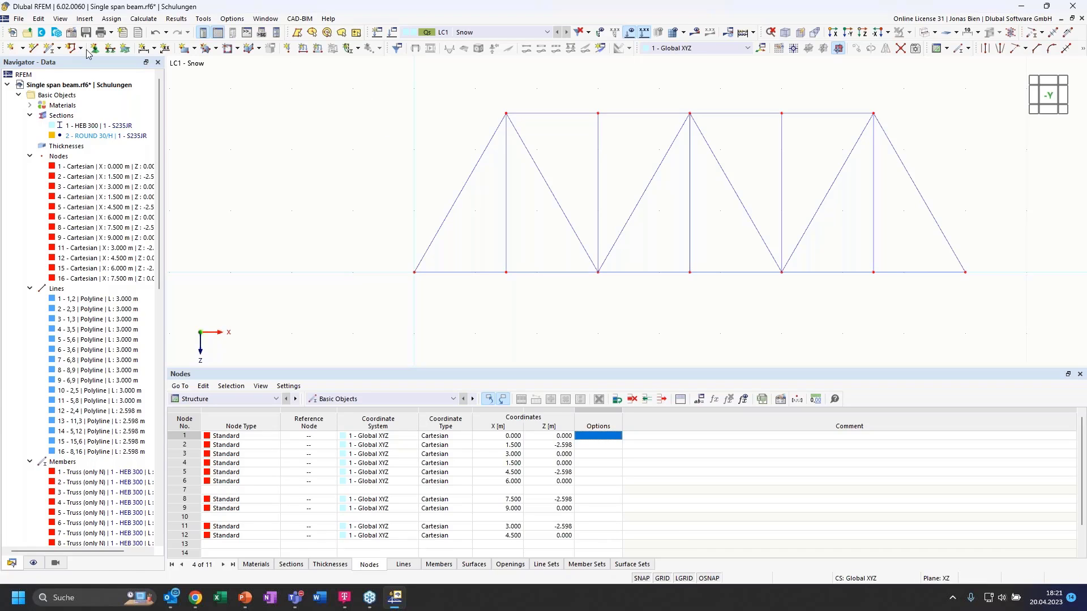
double_click(415, 274)
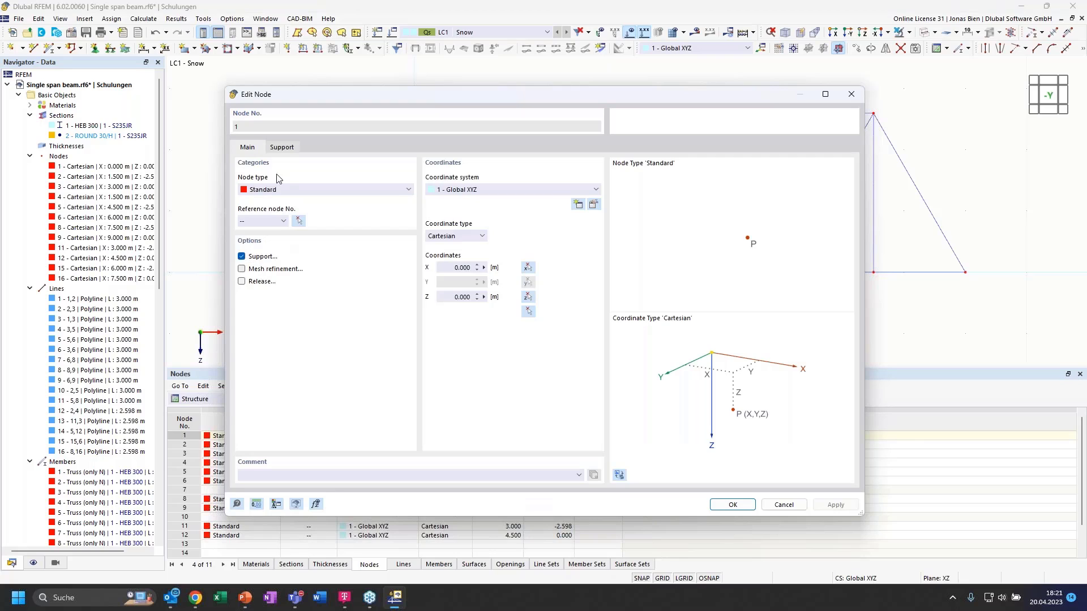
left_click(242, 257)
left_click(282, 147)
left_click(335, 190)
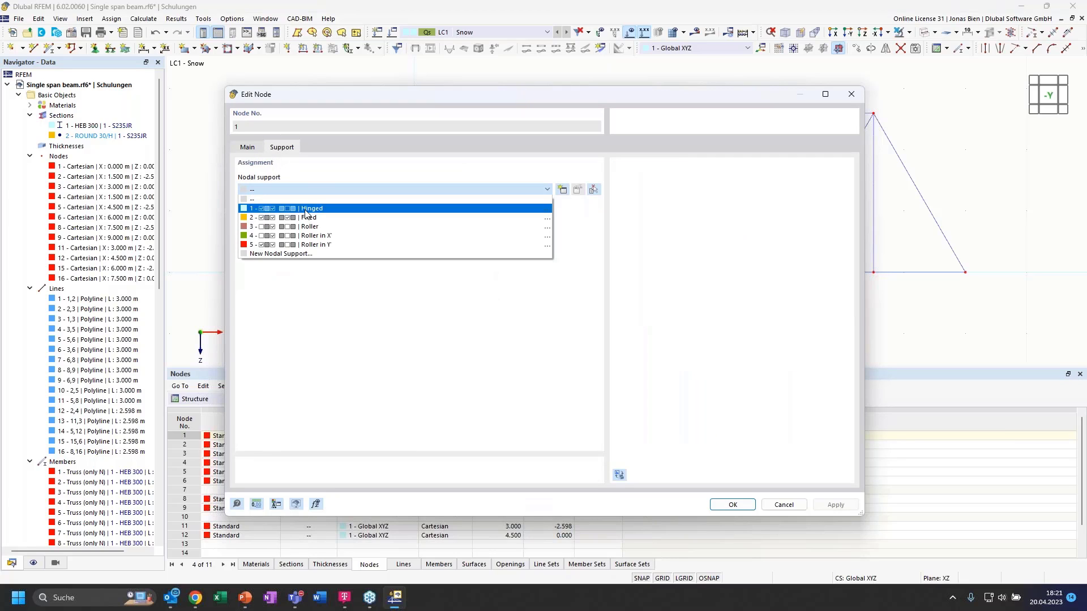
left_click(310, 209)
left_click(732, 504)
- Assign the Roller in X nodal support to node 9 at the truss's right end
double_click(965, 273)
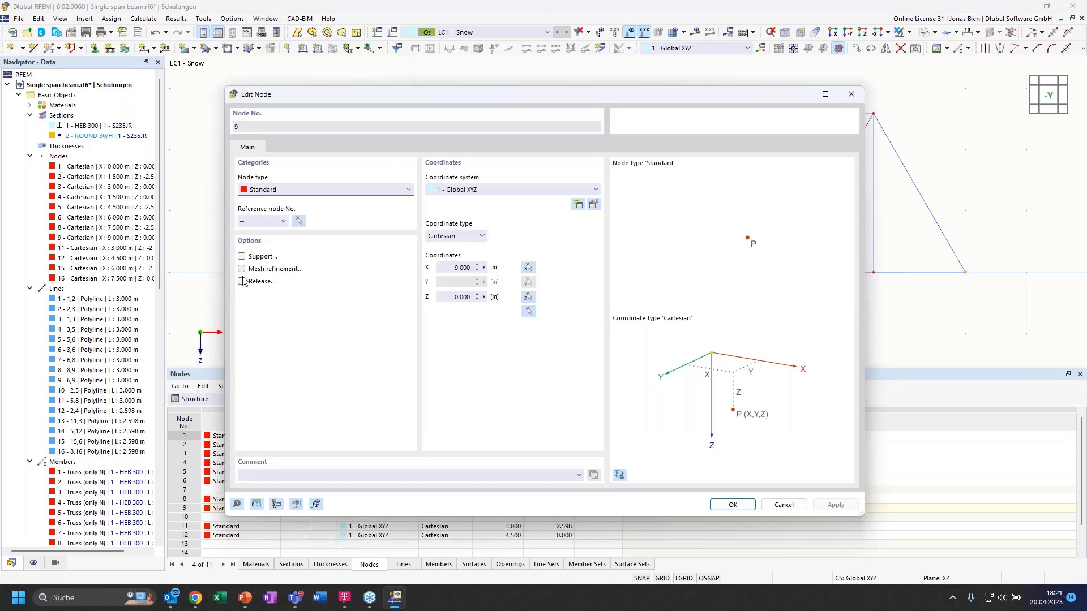
left_click(241, 256)
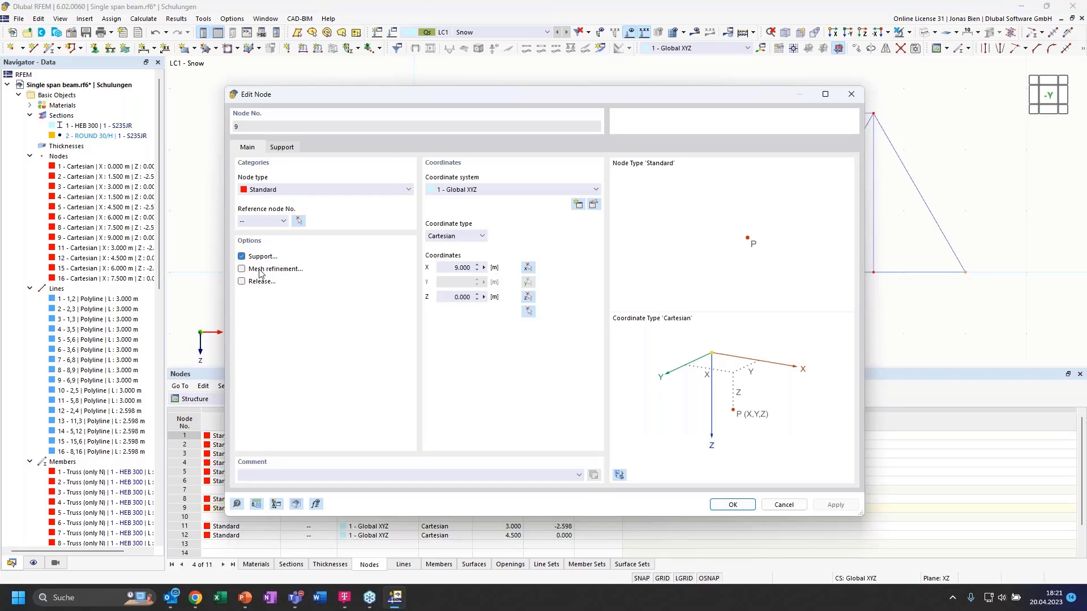
left_click(282, 147)
left_click(311, 191)
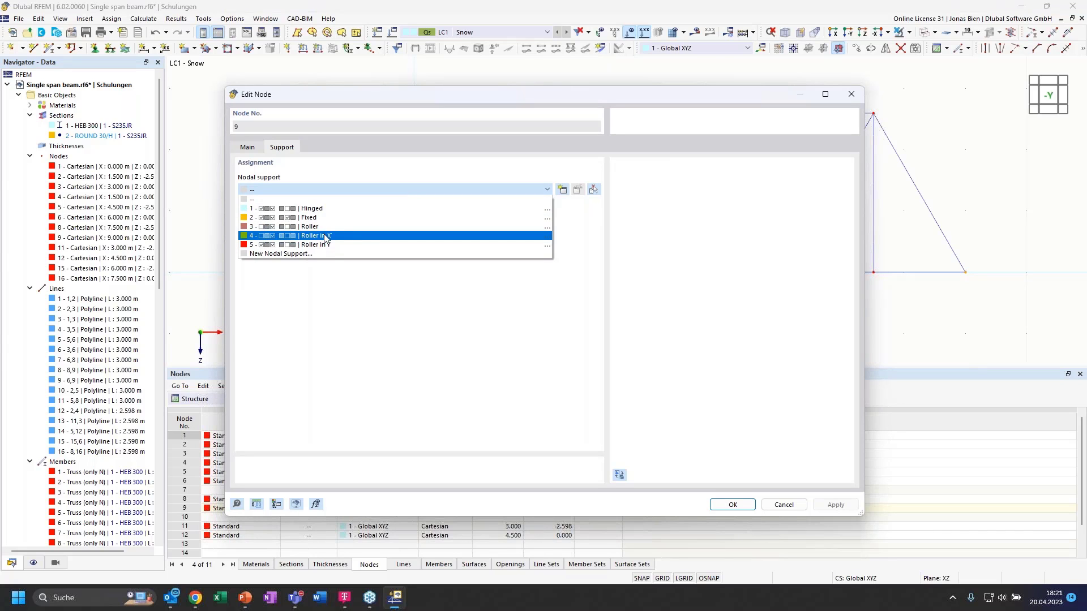
left_click(337, 237)
left_click(730, 504)
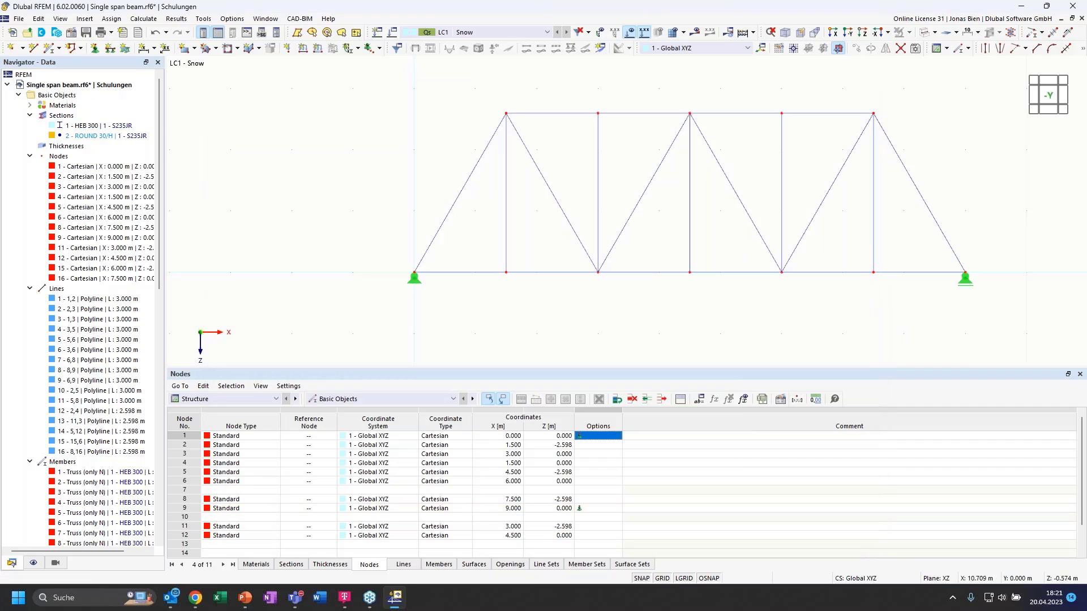
- Display the truss members as solid profiles instead of wireframe lines
middle_click_drag(737, 85, 709, 116)
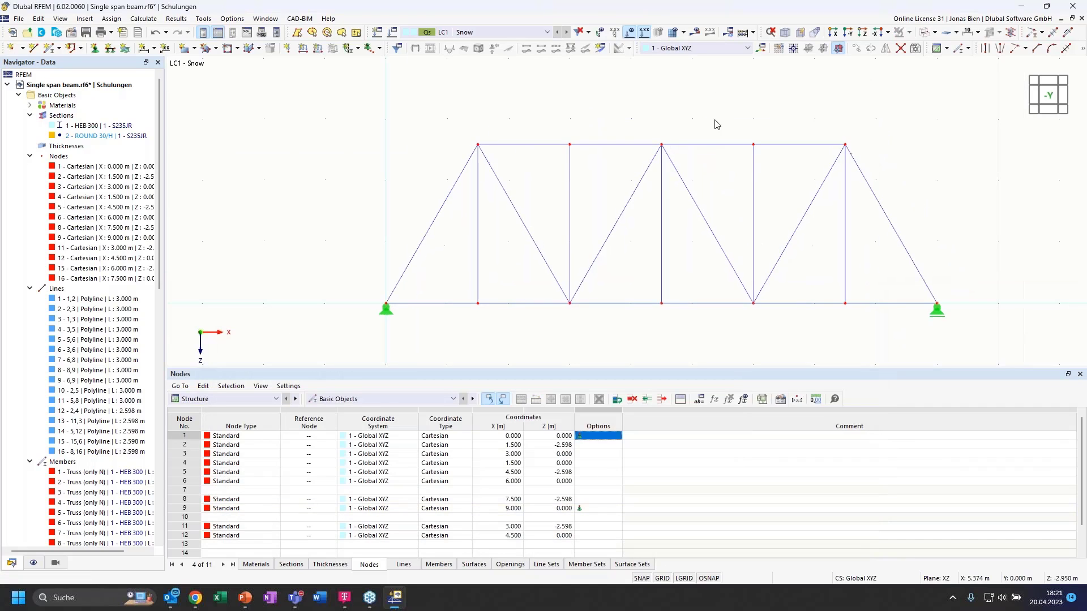
left_click(927, 32)
middle_click_drag(900, 107, 884, 134)
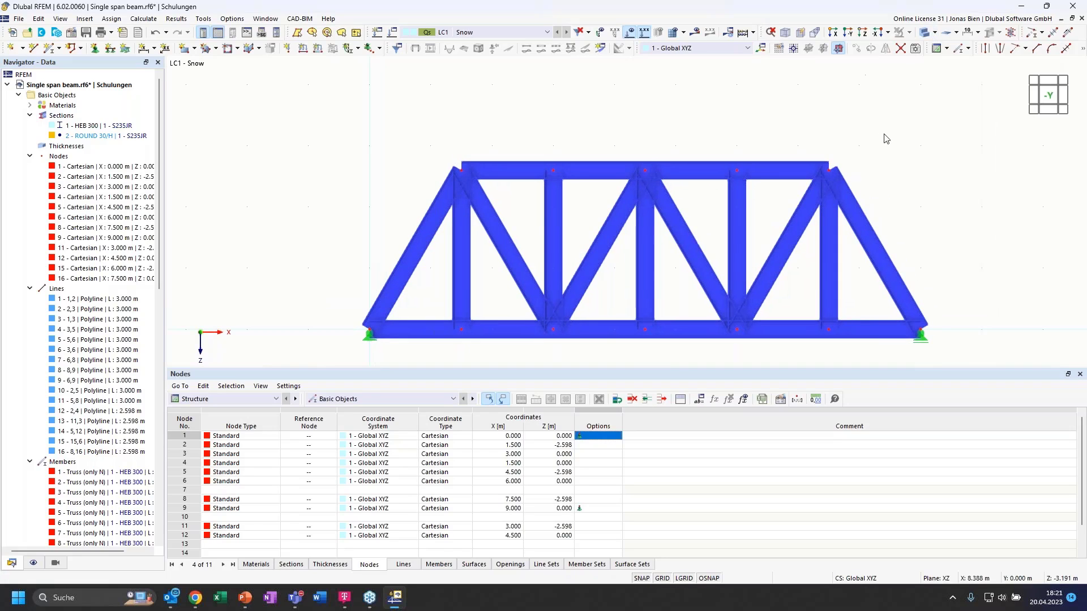
- Apply a 10 kN nodal force in Z to upper chord nodes 2 and 5 in LC1 - Snow
left_click(289, 48)
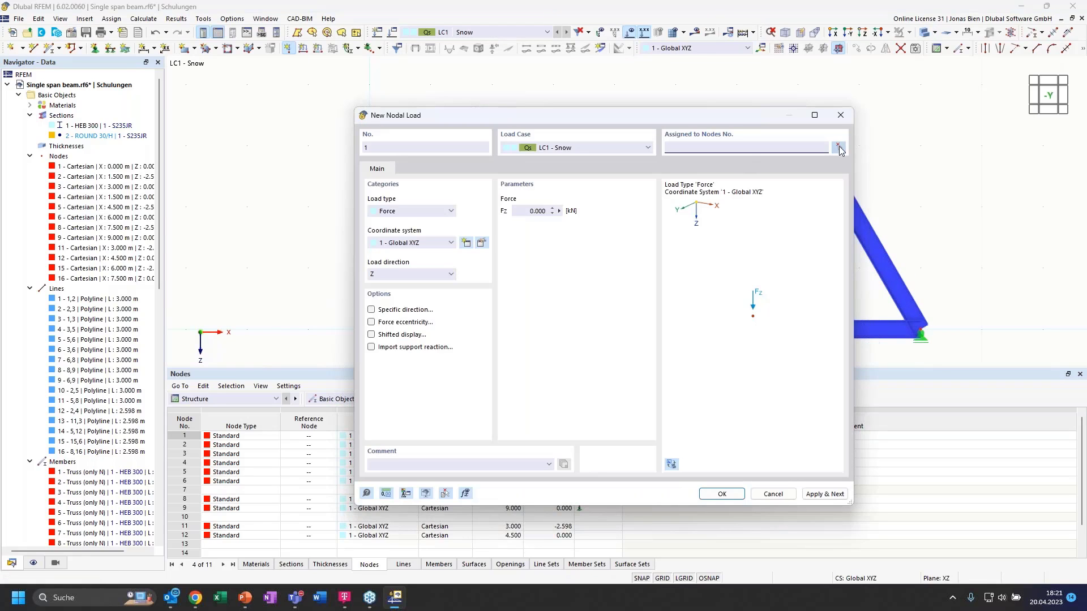
left_click(835, 148)
left_click_drag(449, 155, 488, 188)
left_click_drag(613, 148, 663, 186)
left_click(185, 168)
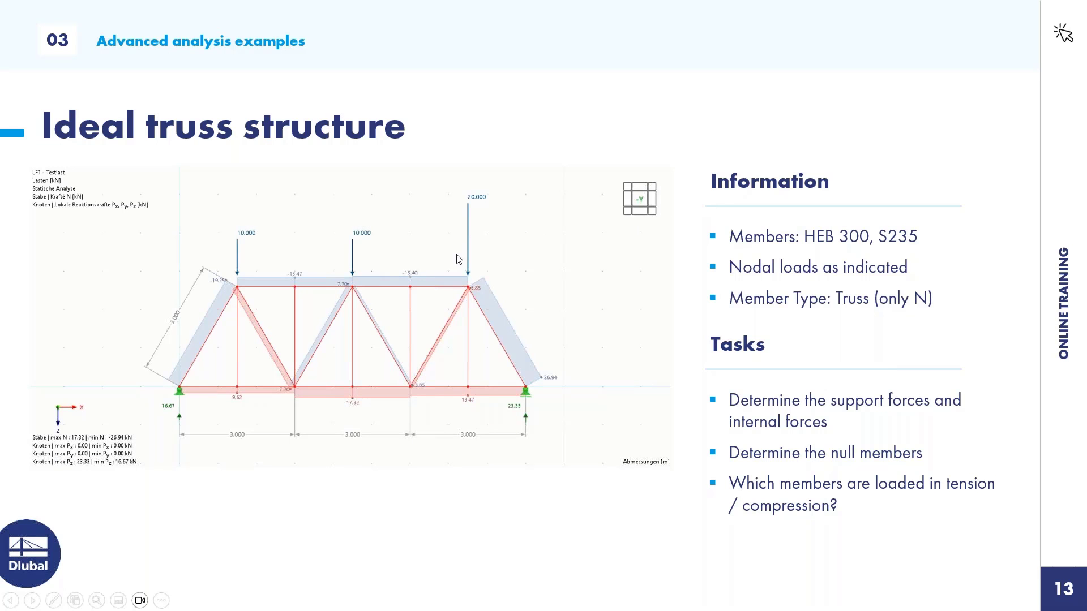
key("alt+Tab")
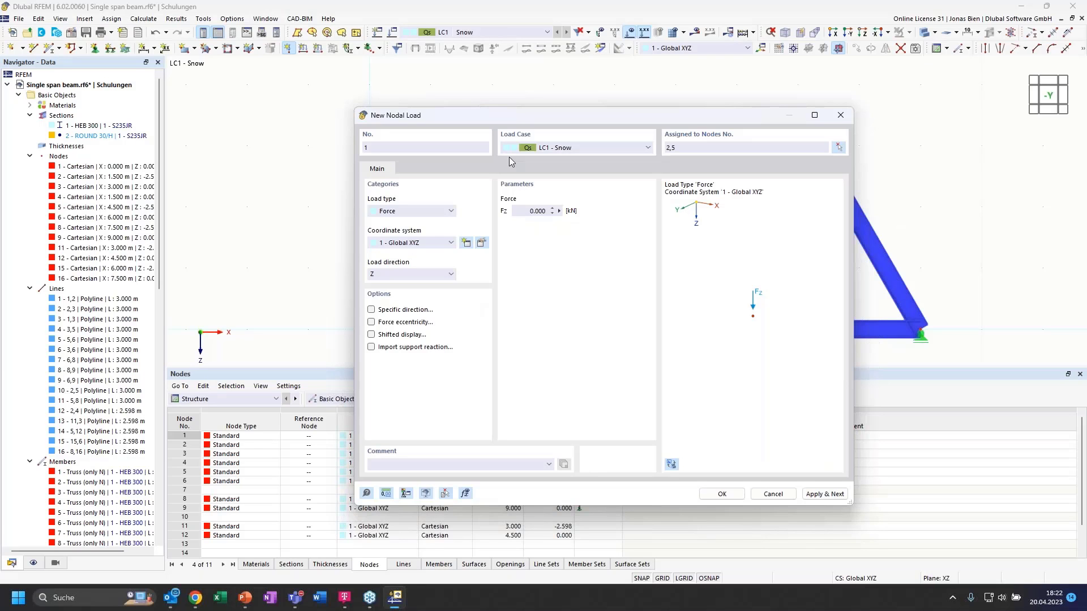
left_click(530, 210)
type("1")
left_click(735, 496)
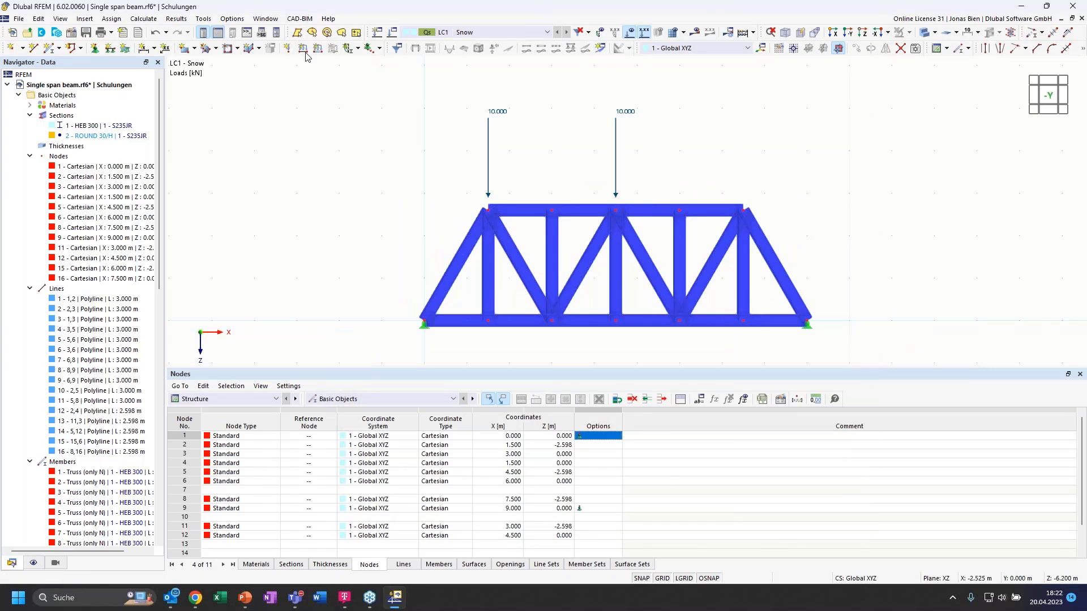
- Apply a 20 kN nodal force in Z to node 8 at the upper chord's right end in LC1 - Snow
left_click(288, 48)
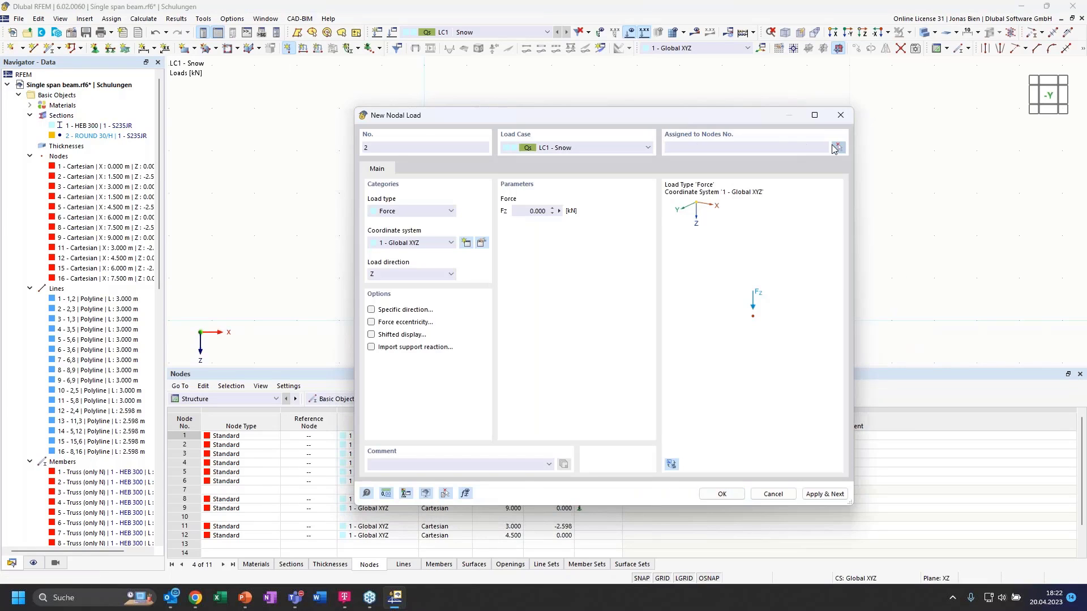
left_click(837, 146)
left_click(742, 210)
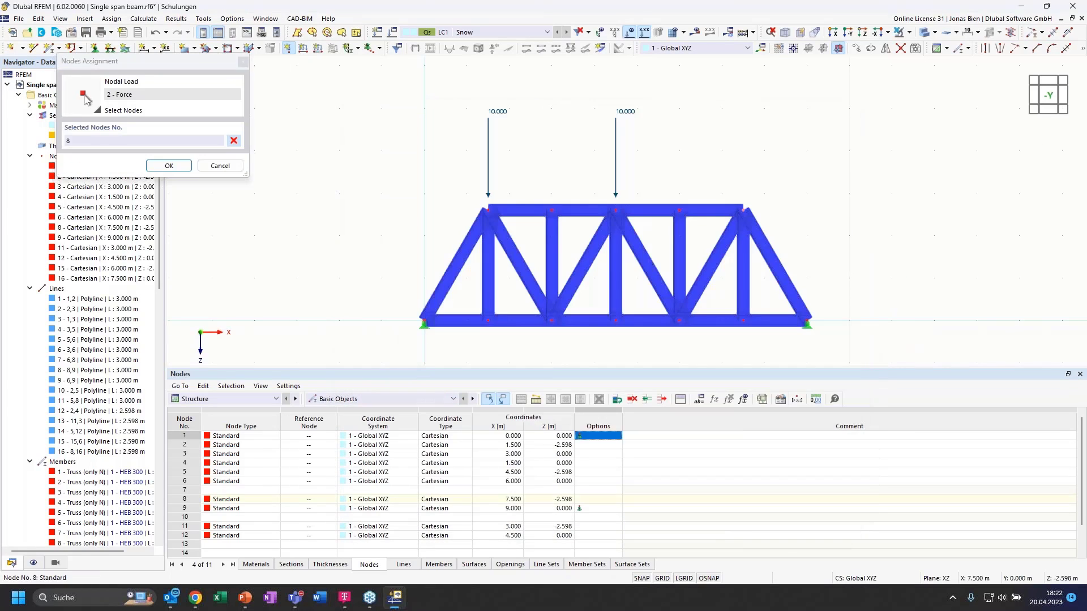
left_click(169, 166)
left_click(531, 212)
left_click(722, 494)
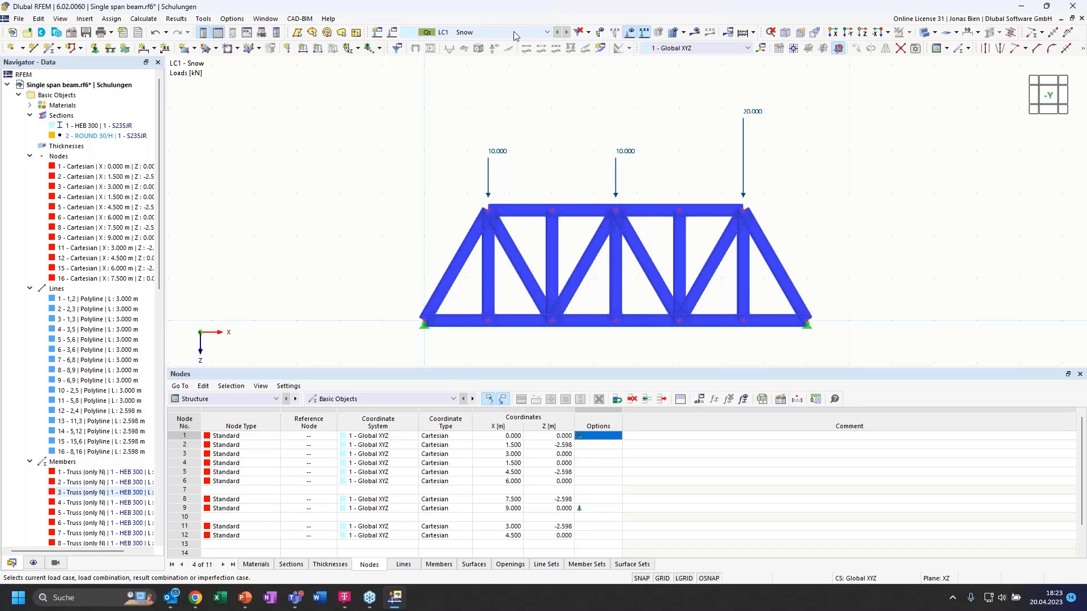
- Calculate LC1 - Snow and display the members' axial forces N with the support reactions
left_click(695, 32)
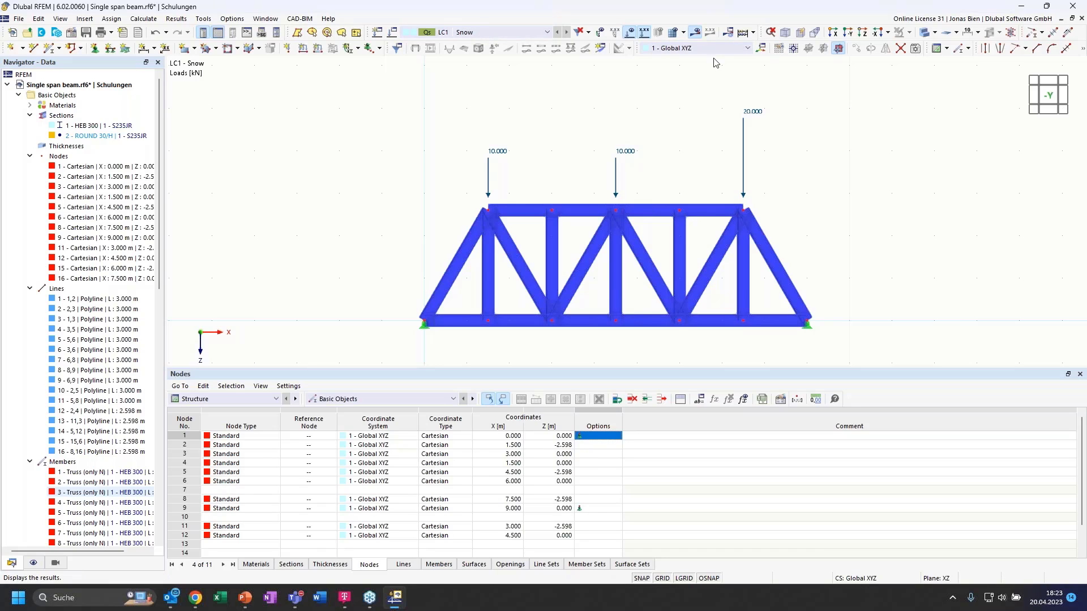
left_click(589, 346)
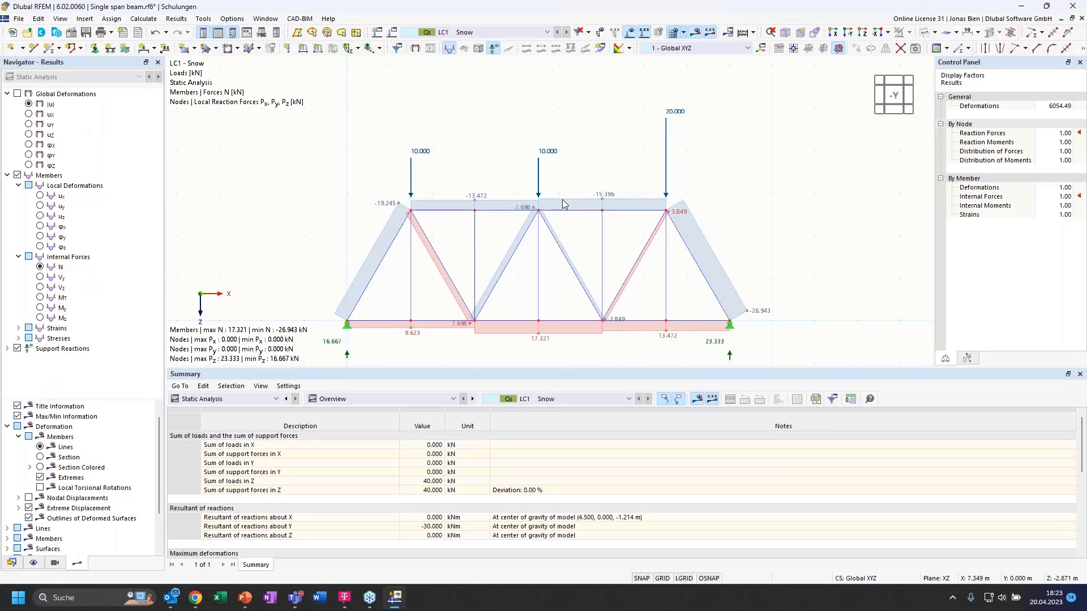
middle_click_drag(705, 212, 698, 189)
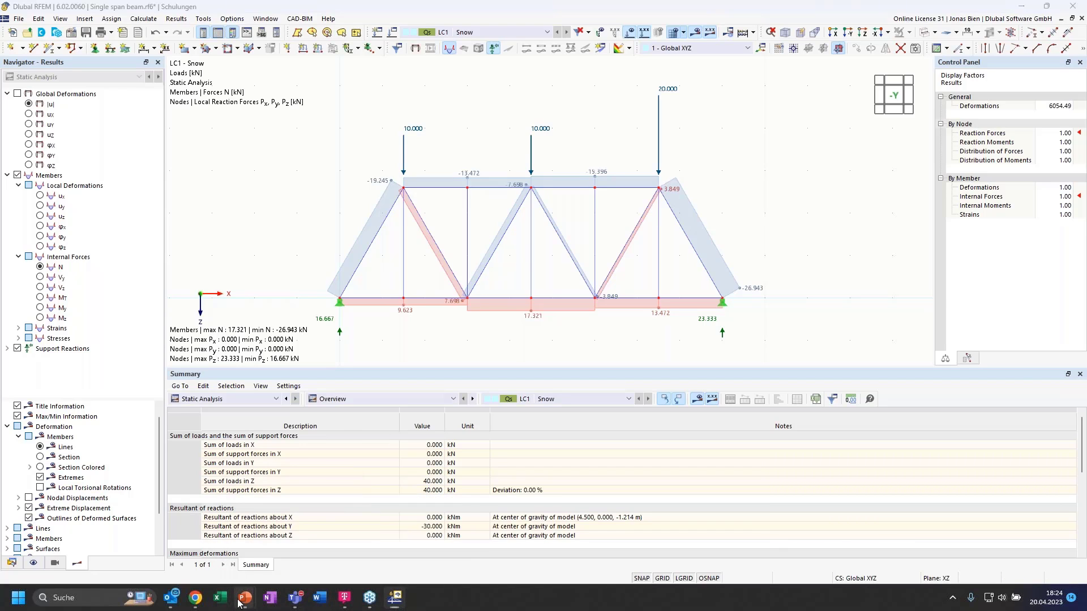
- Switch to the PowerPoint presentation, examine the Generated truss structure slide, and return to RFEM
mouse_move(244, 597)
left_click(294, 535)
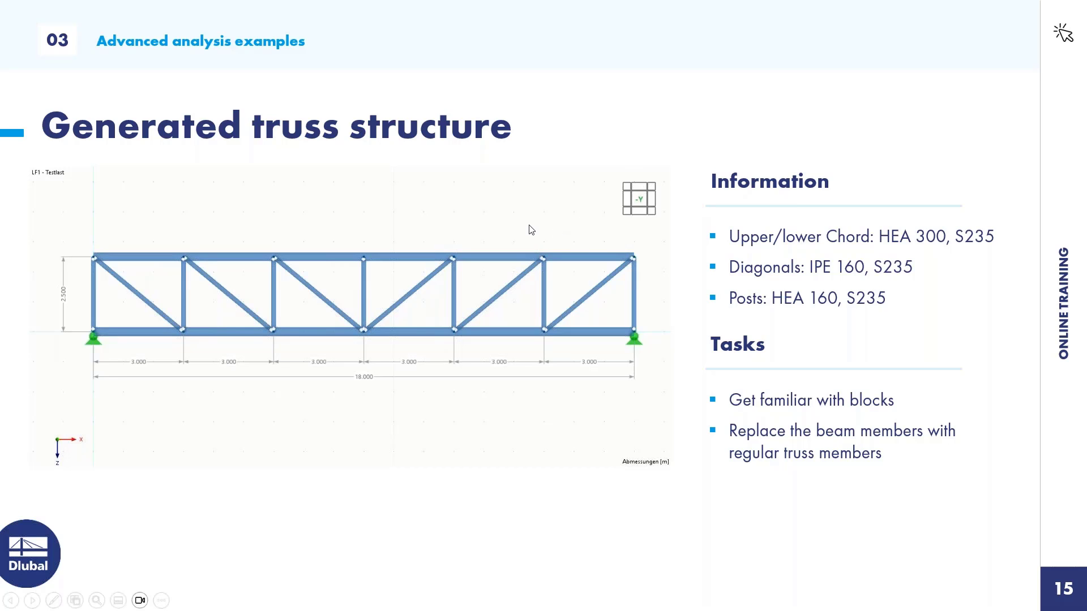
key("alt+Tab")
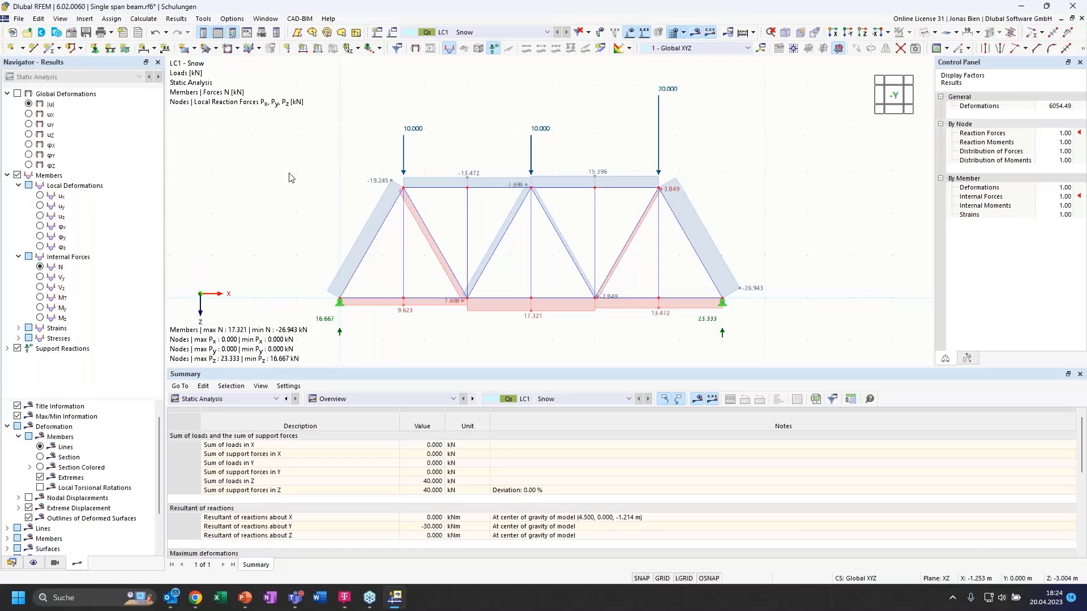
- Delete the entire truss with its supports and nodal loads to empty the model
scroll(289, 178, "down", 3)
mouse_move(263, 128)
left_mouse_down()
mouse_move(560, 296)
mouse_move(601, 304)
mouse_move(592, 271)
mouse_move(271, 133)
left_mouse_up()
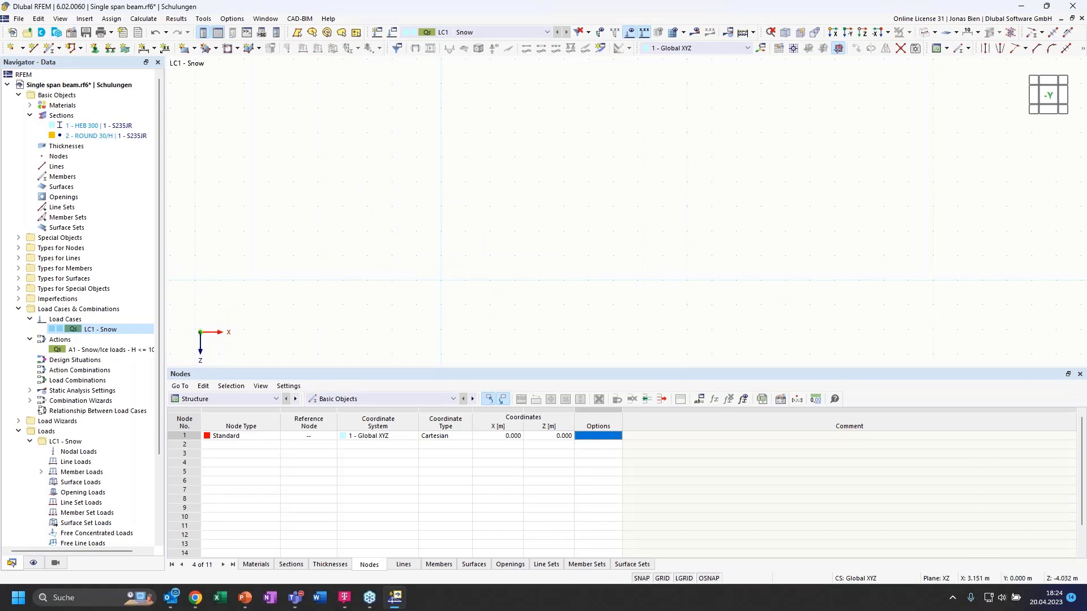
- Open the block library and examine the building, silo and storage tank, photovoltaic cell and steel stairway blocks
left_click(56, 37)
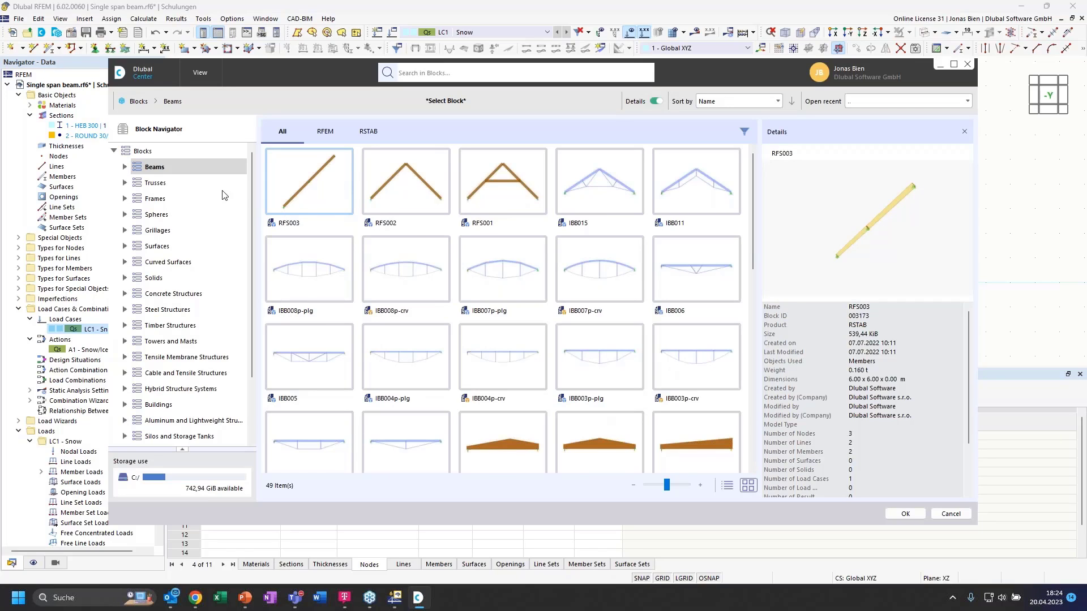
scroll(193, 238, "down", 2)
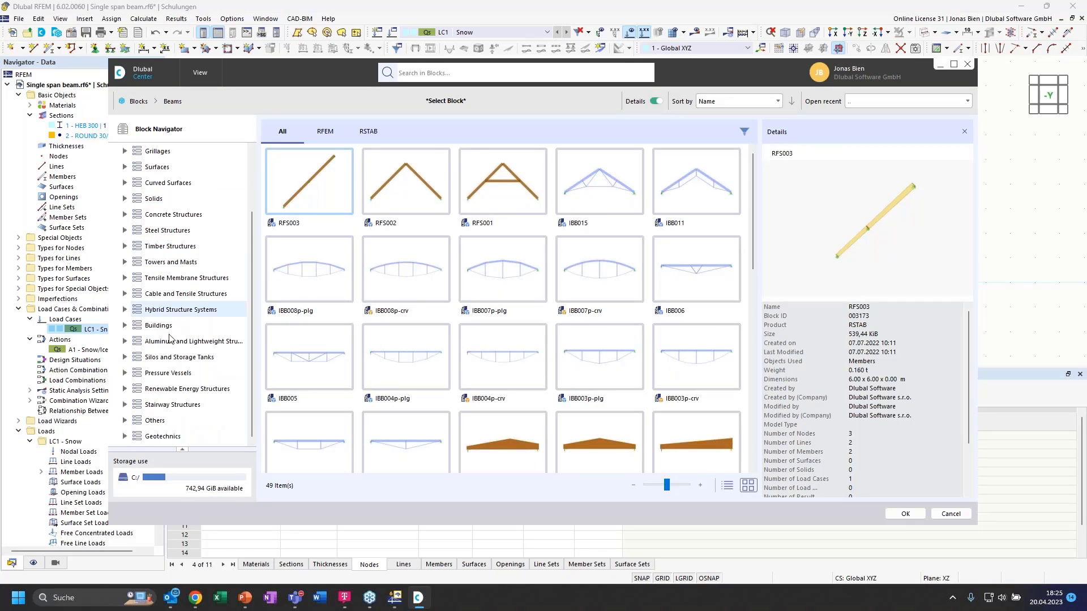
left_click(152, 325)
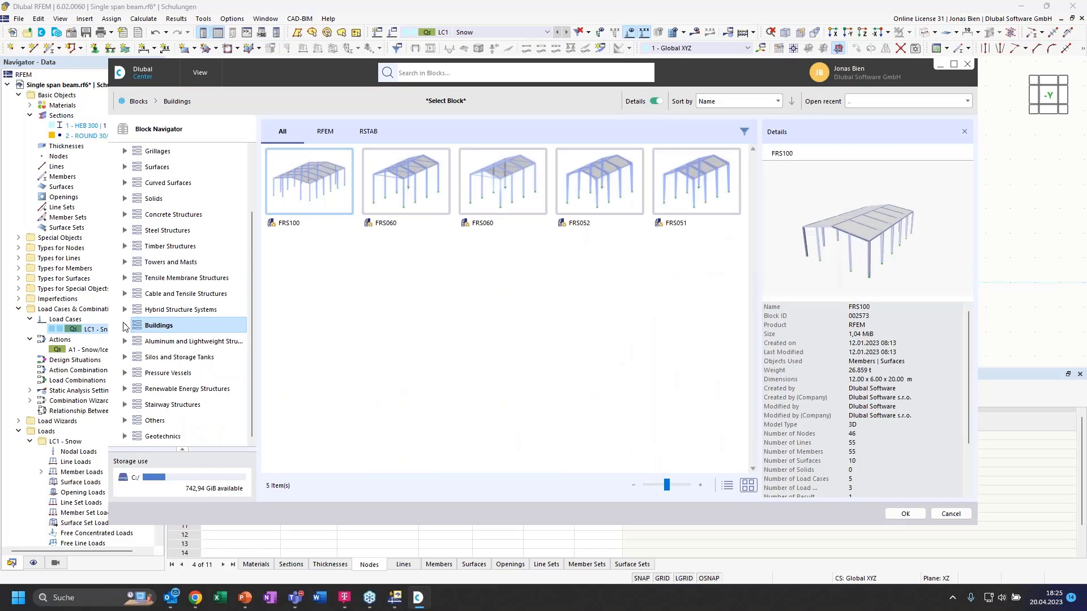
double_click(170, 357)
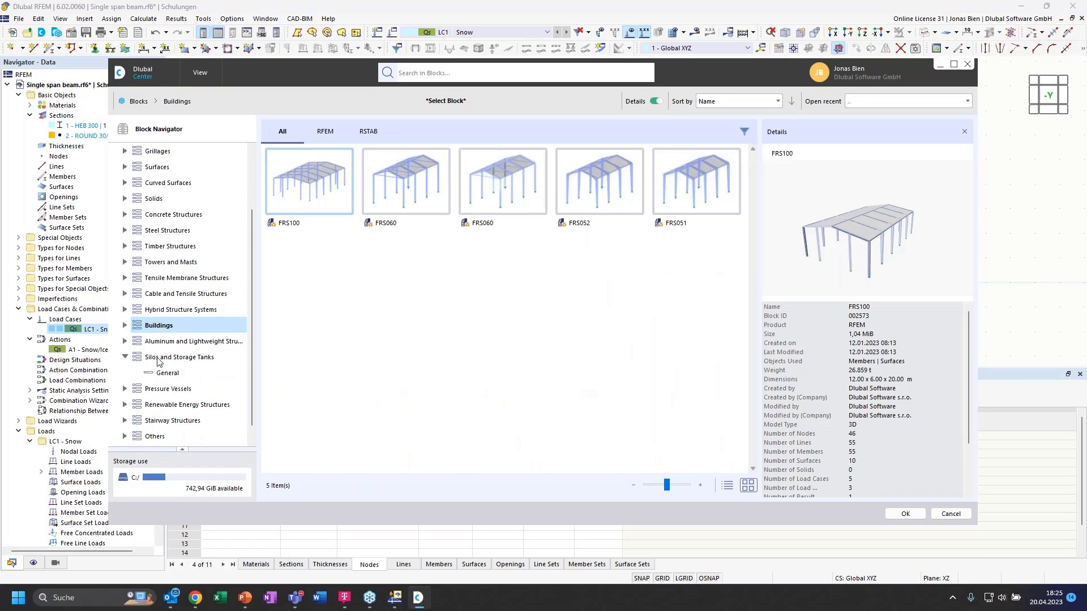
left_click(170, 373)
scroll(291, 392, "down", 4)
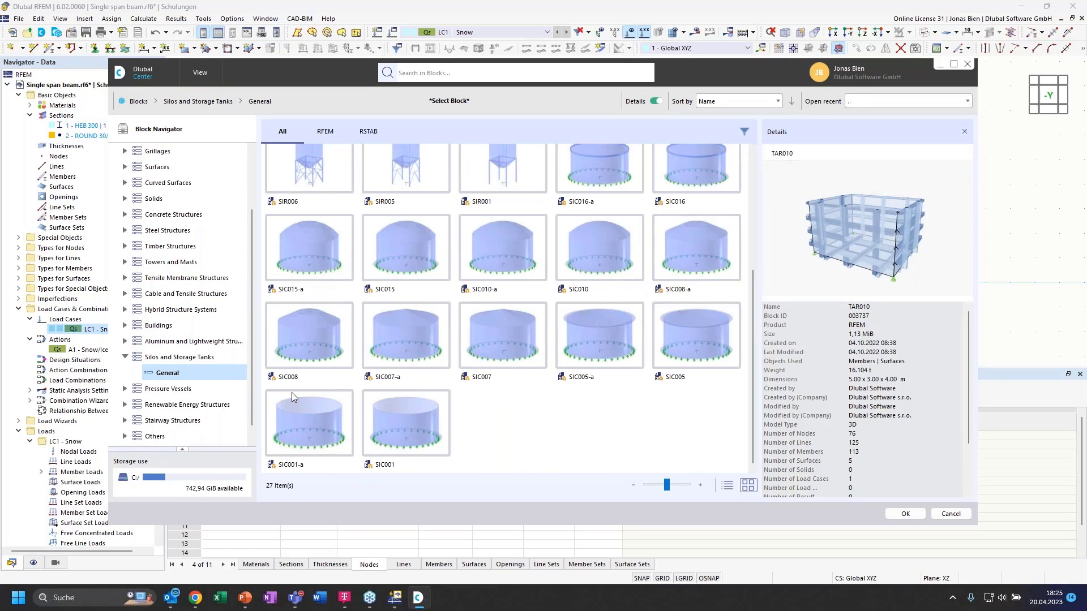
left_click(125, 405)
left_click(182, 420)
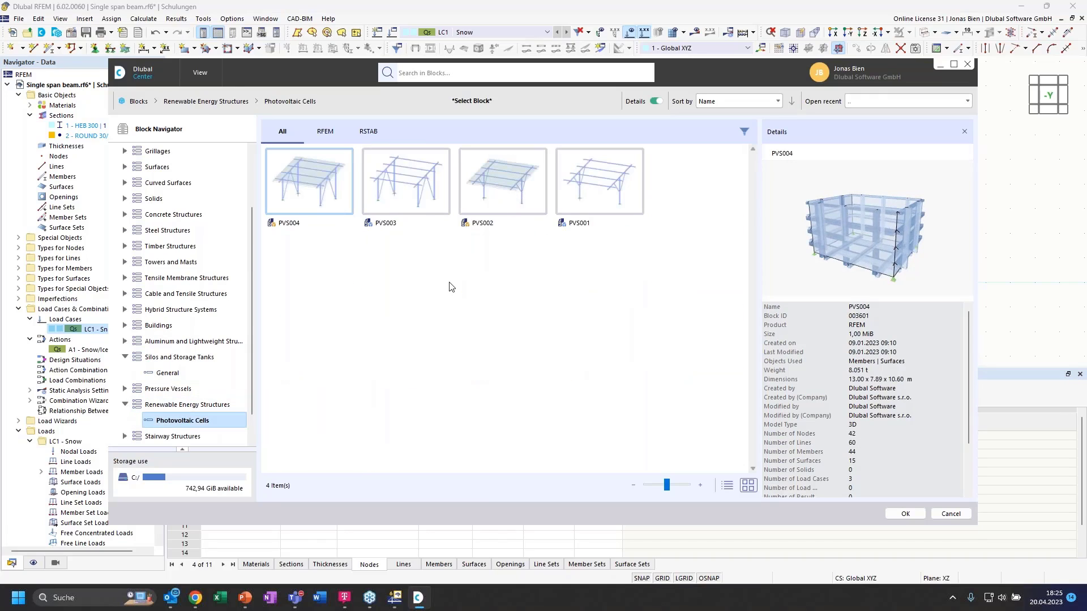
scroll(169, 391, "down", 2)
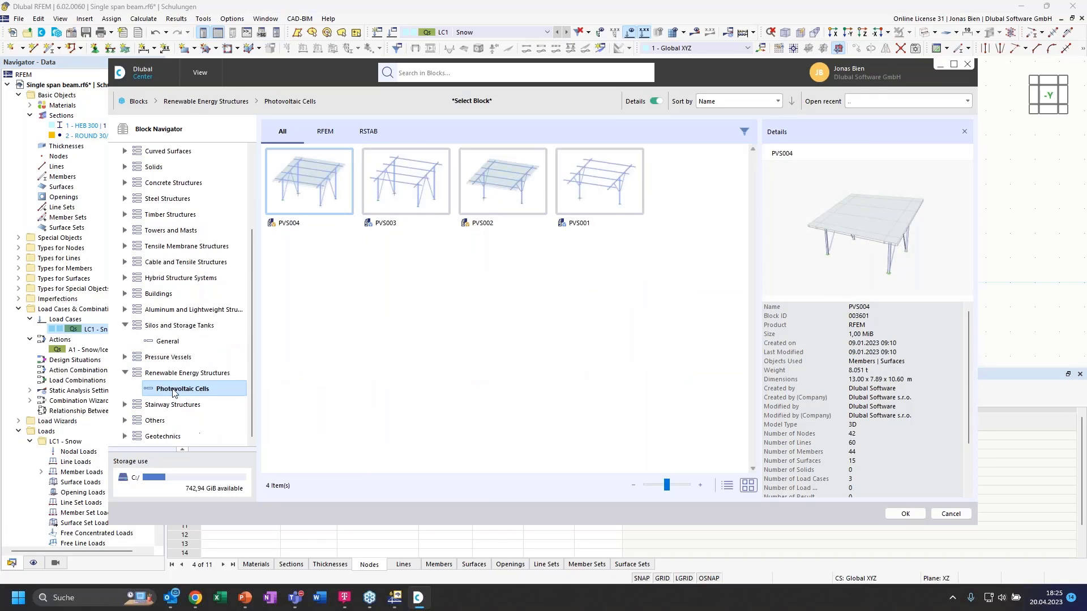
left_click(125, 405)
scroll(187, 397, "down", 2)
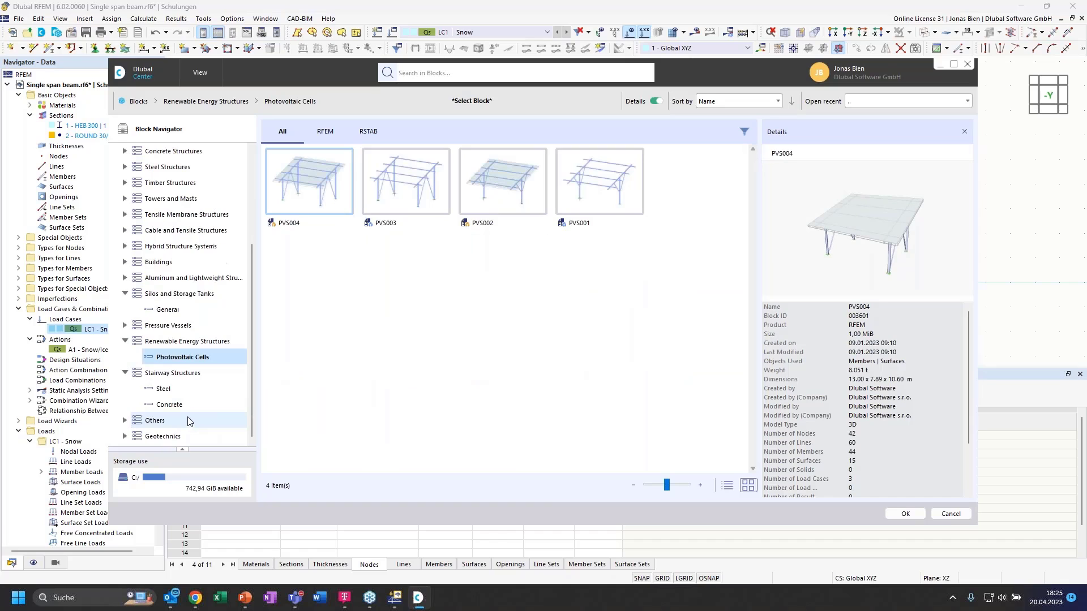
left_click(188, 394)
scroll(586, 413, "down", 5)
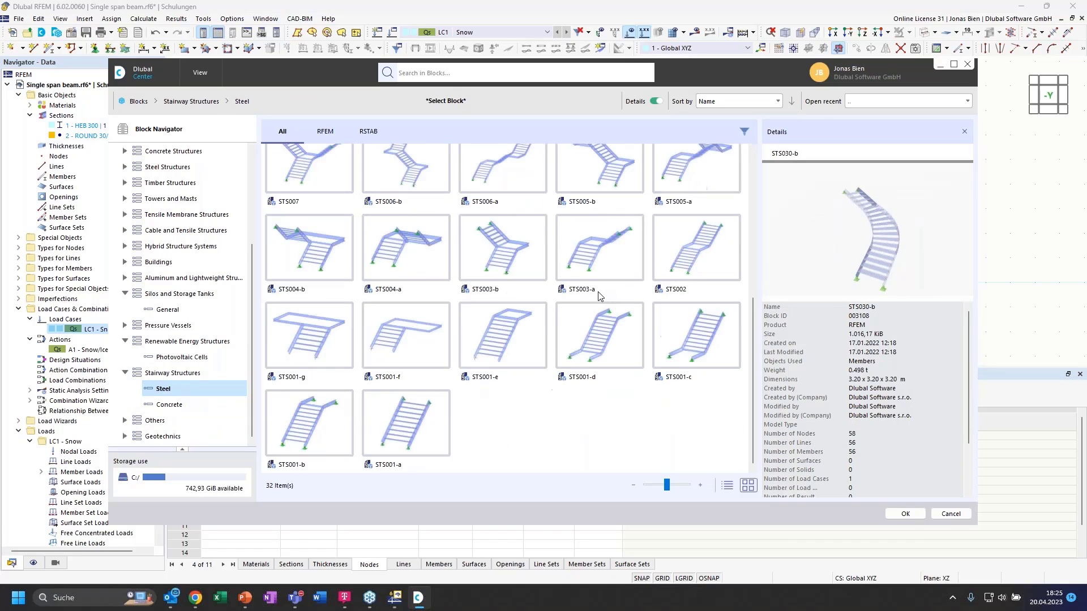
scroll(587, 413, "up", 5)
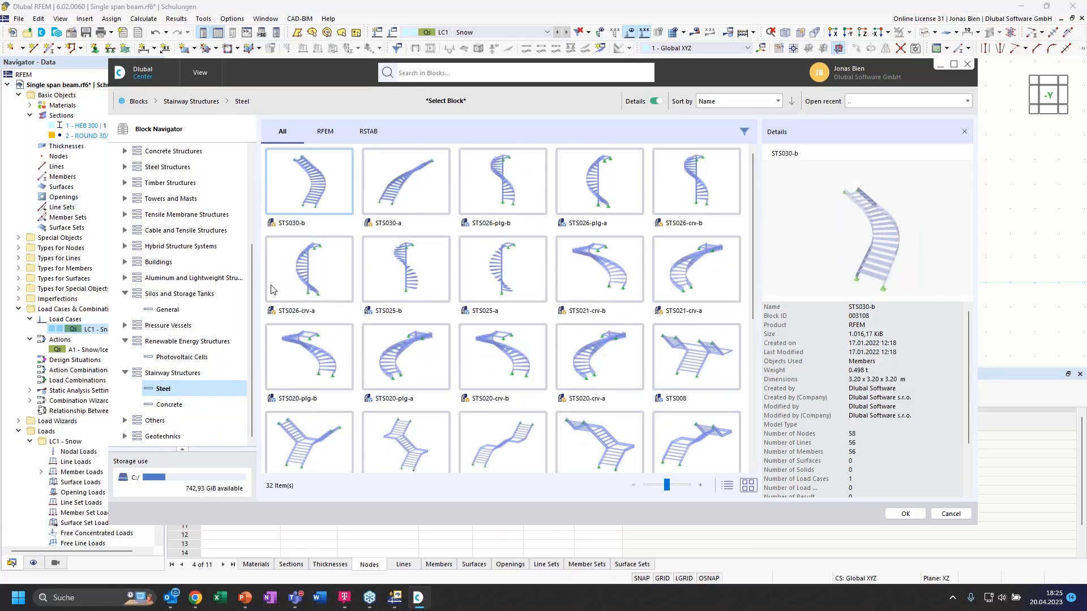
scroll(205, 272, "up", 5)
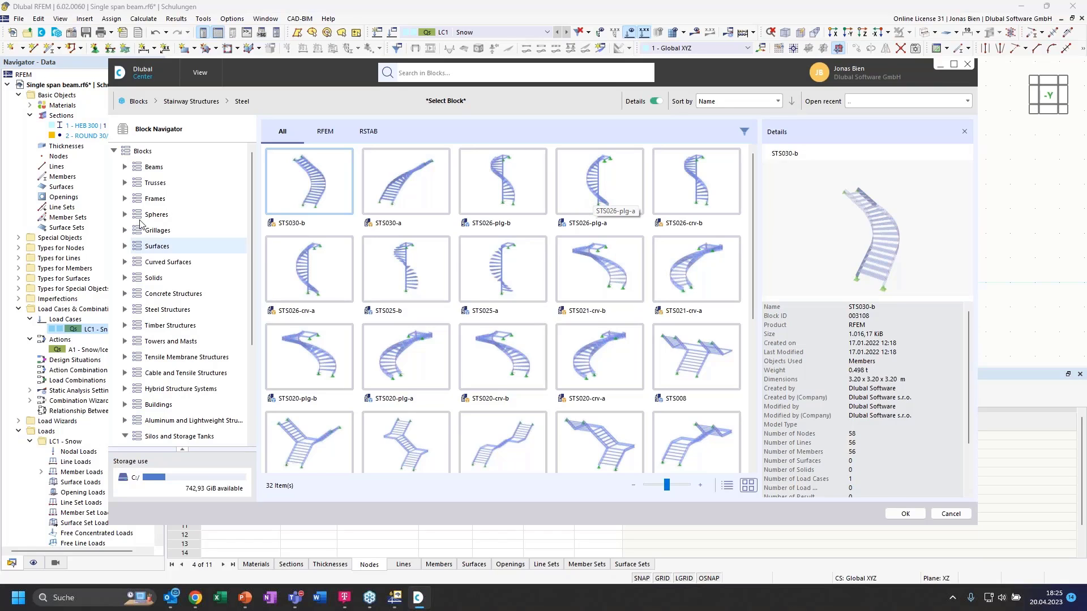
- Insert the 2D truss block FT001-a from the block library and accept changing the model type to 3D
left_click(125, 182)
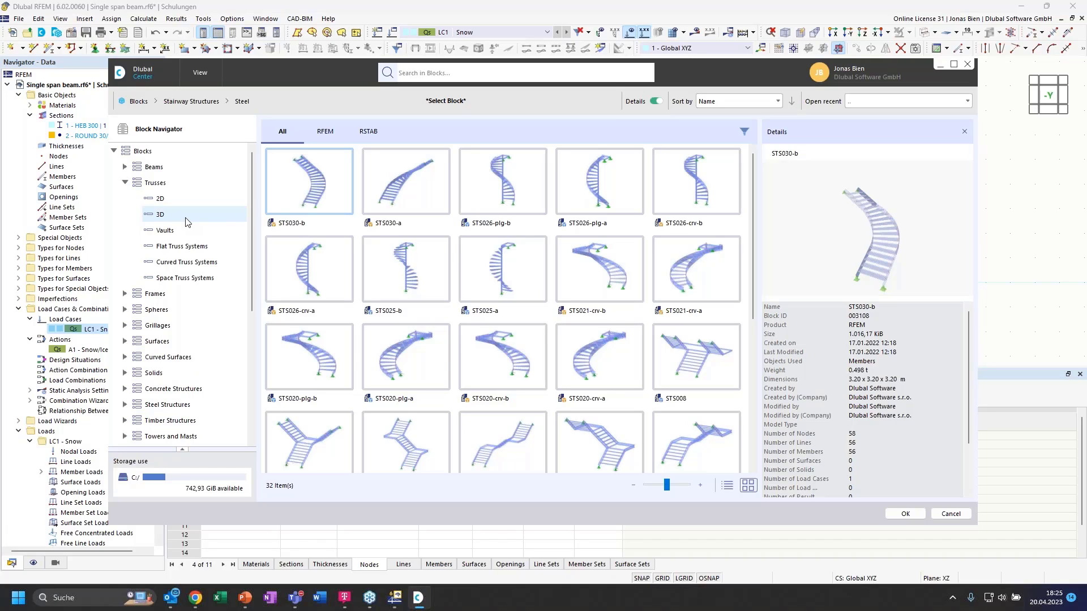
left_click(183, 199)
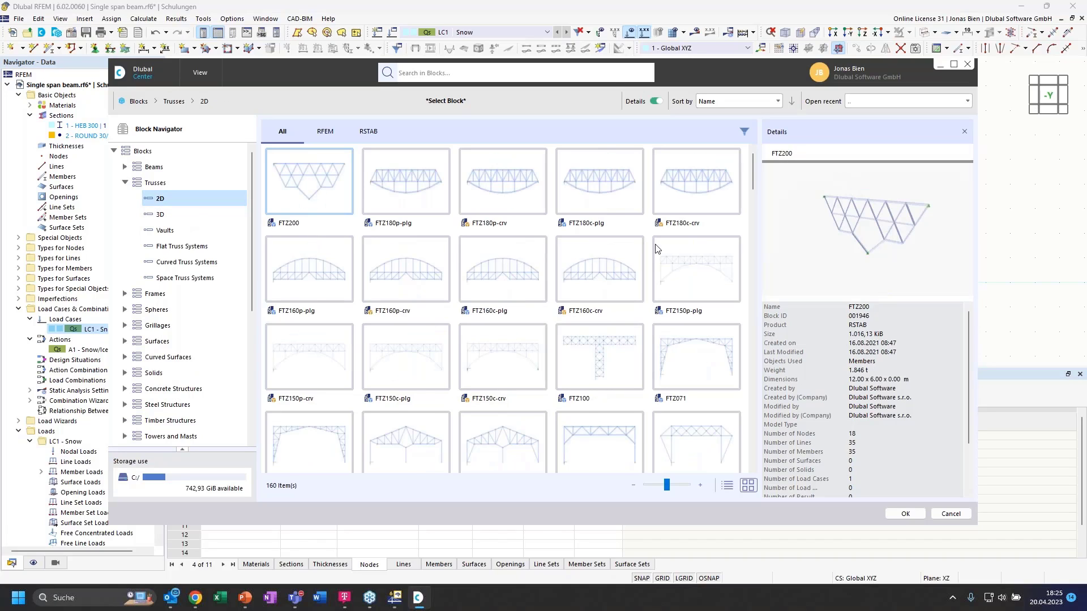
scroll(660, 351, "down", 10)
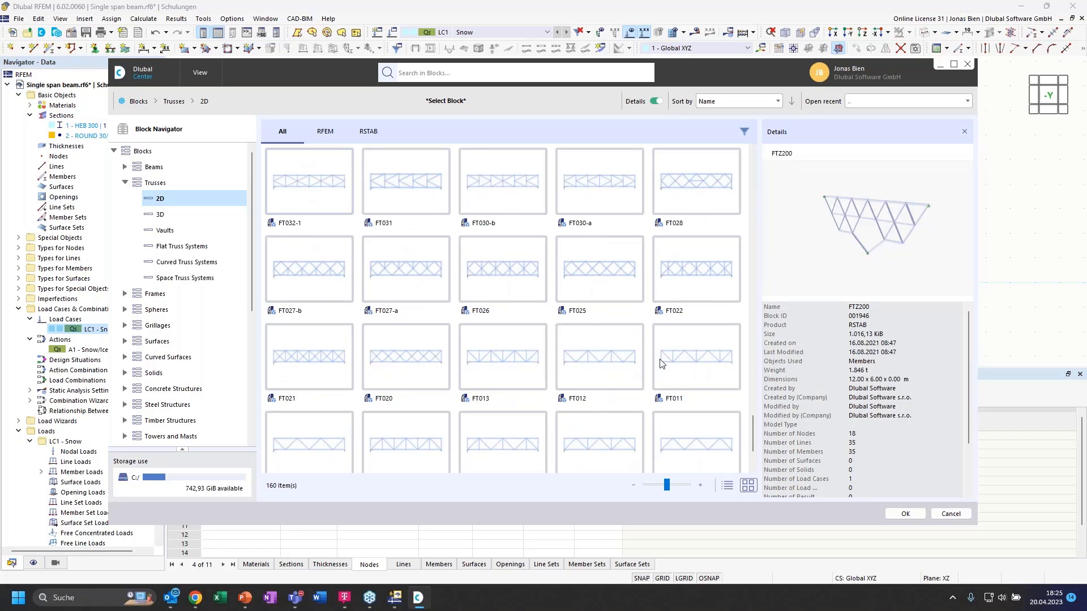
scroll(654, 322, "down", 2)
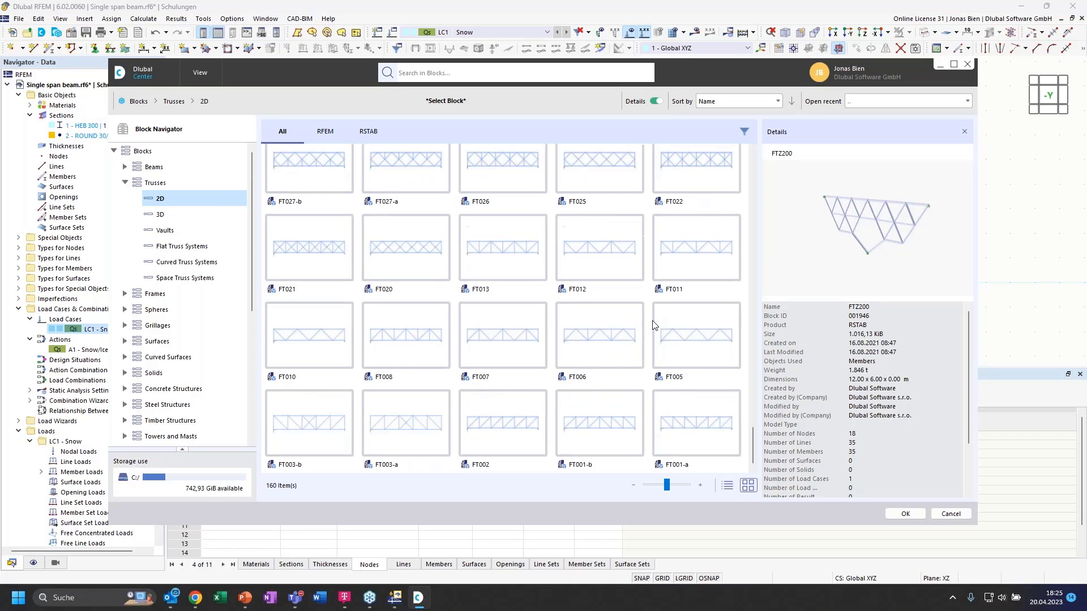
left_click(684, 433)
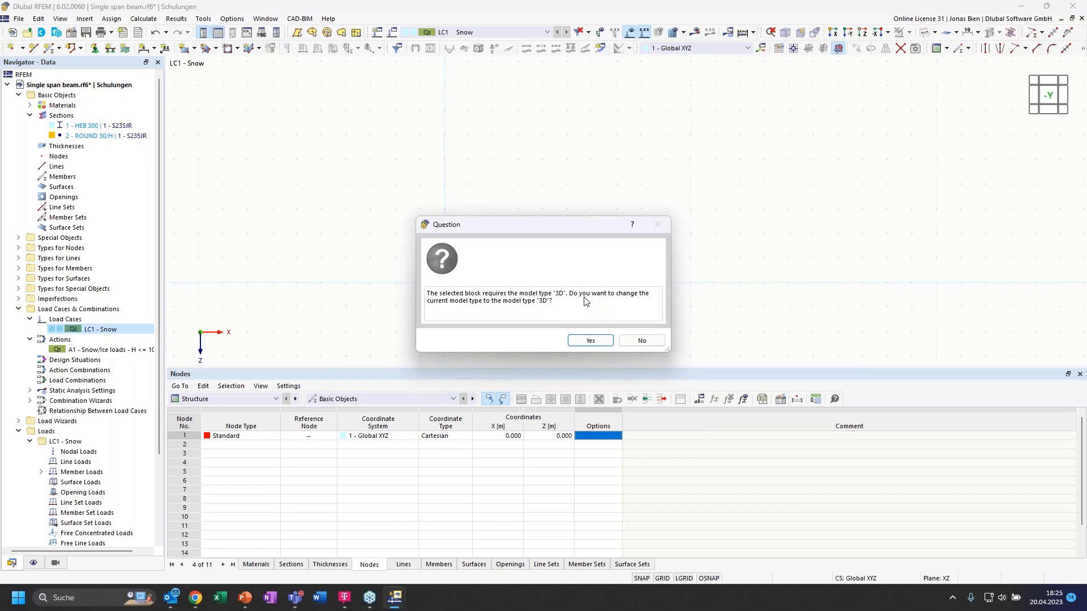
left_click(591, 340)
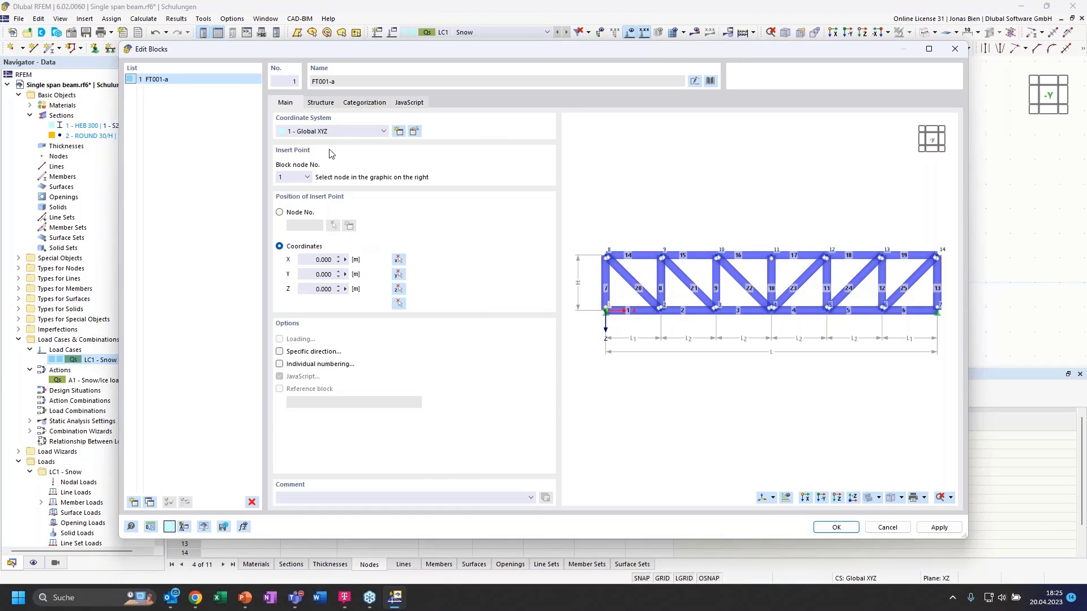
- Set the number of bays to 4 in the truss block's structure parameters
left_click(321, 104)
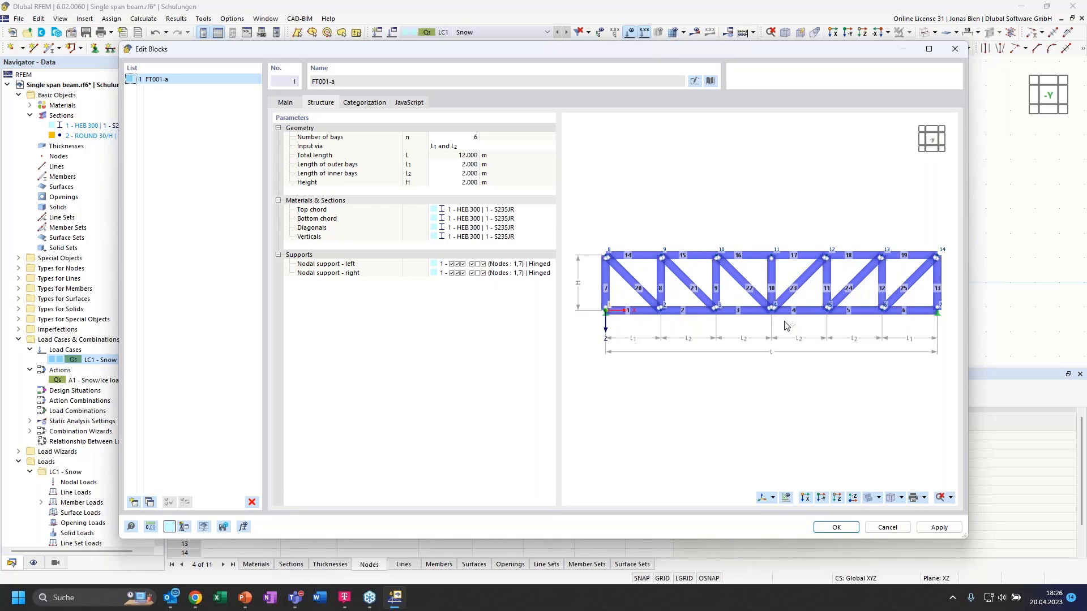
left_click(457, 138)
type("5")
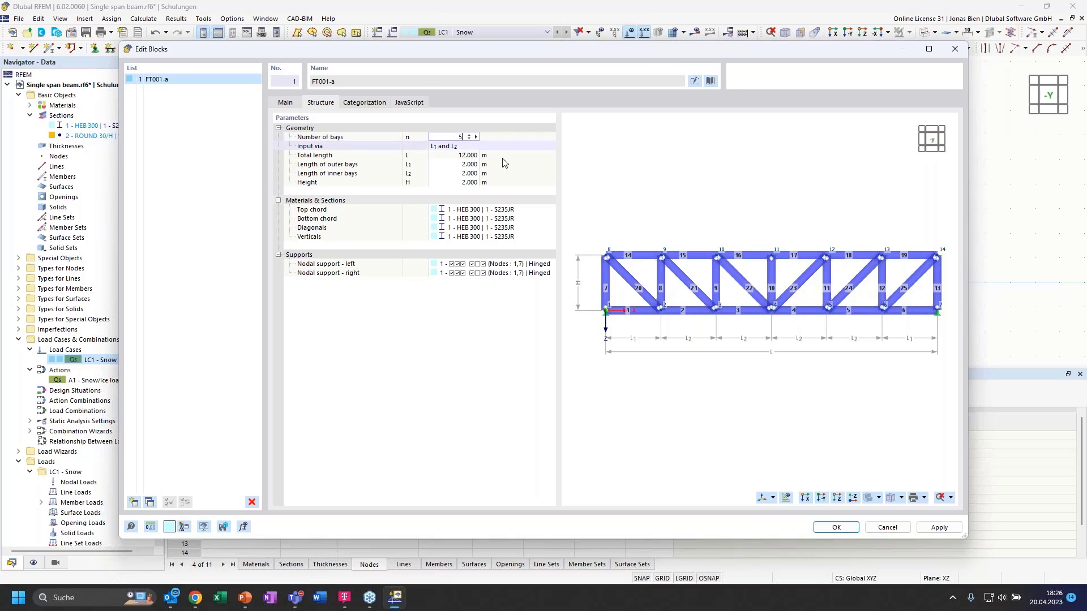
double_click(461, 138)
type("4")
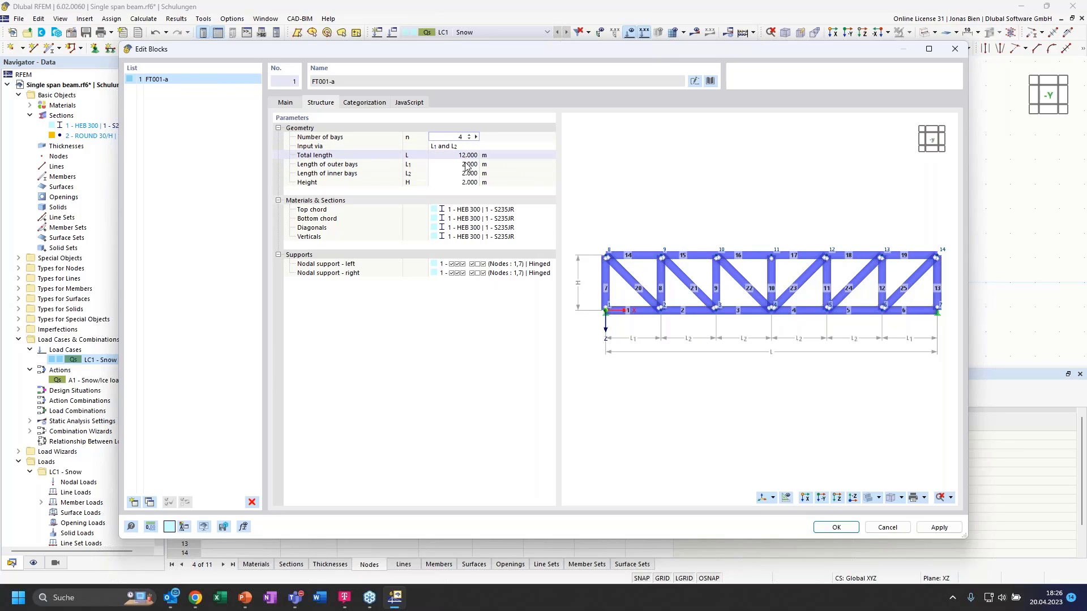
double_click(459, 137)
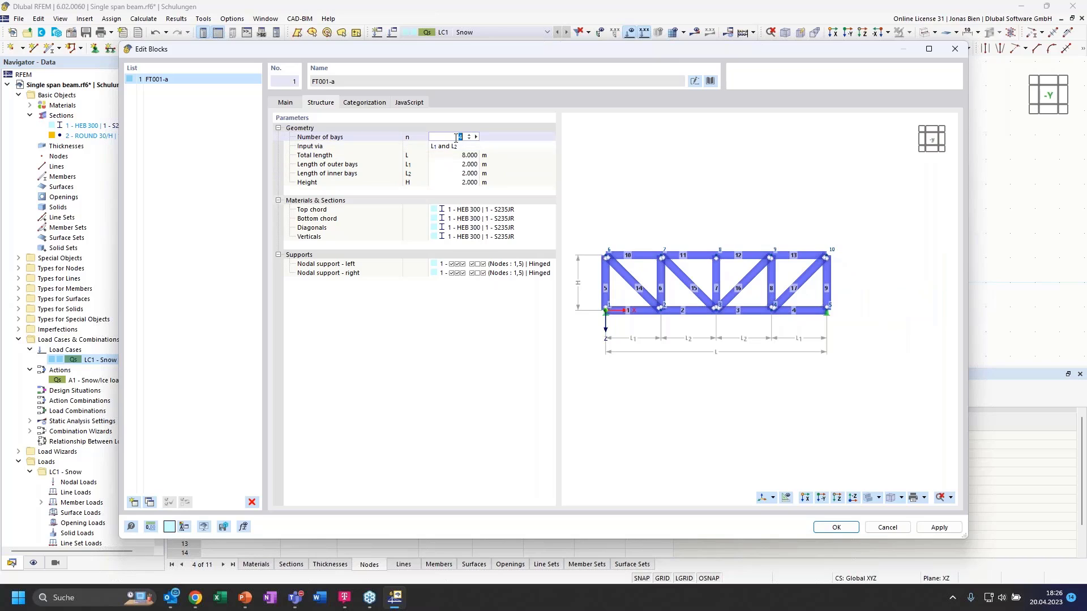
- Set the lengths of the outer and inner bays to 3 m each and the truss height to 2.5 m
left_click(456, 165)
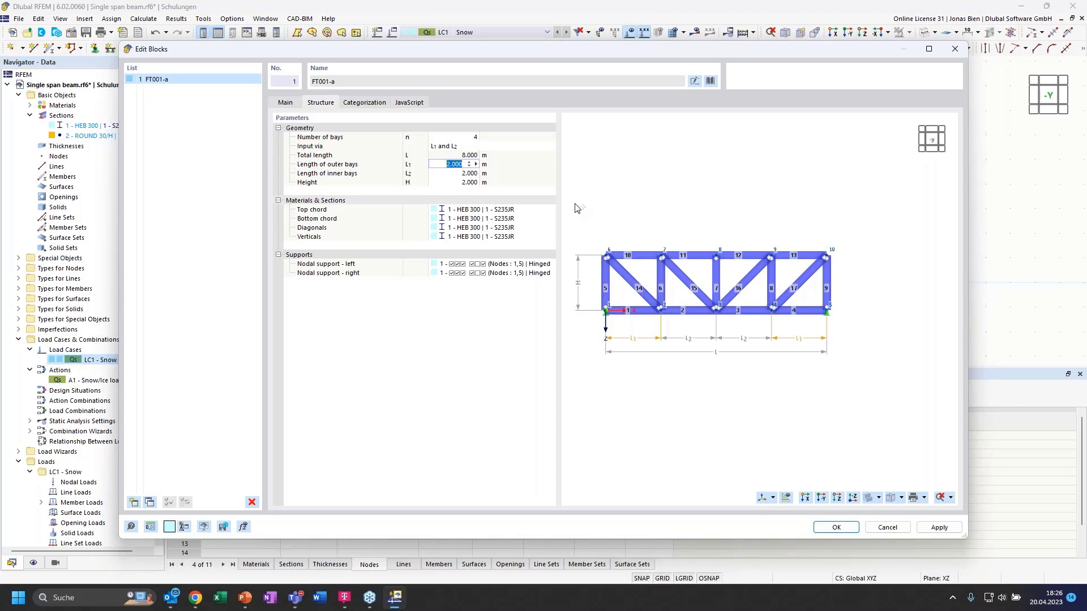
type("3")
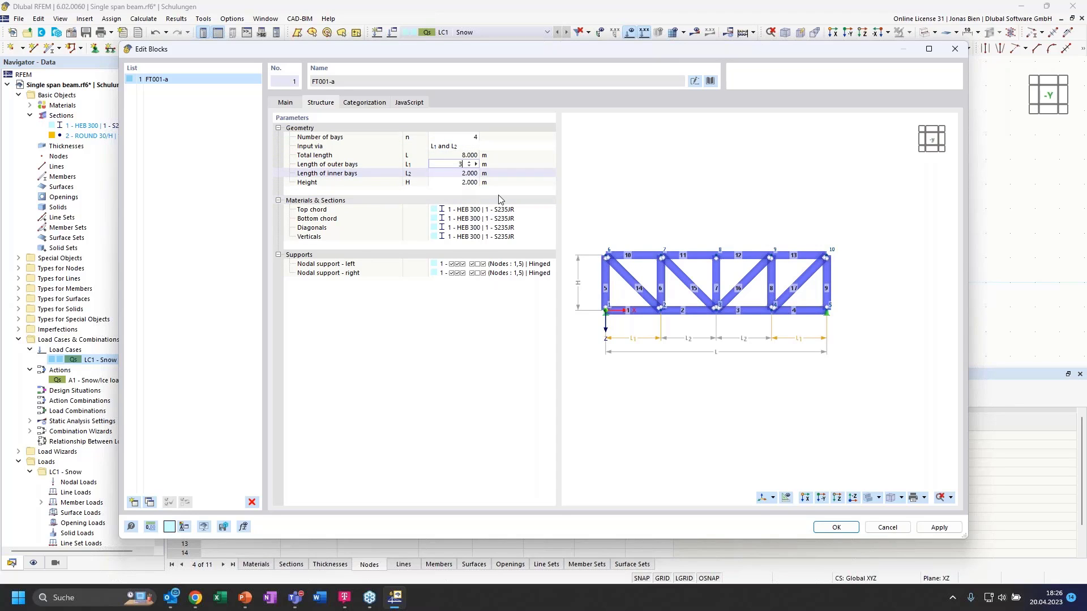
key("Return")
left_click(456, 174)
type("3")
key("Return")
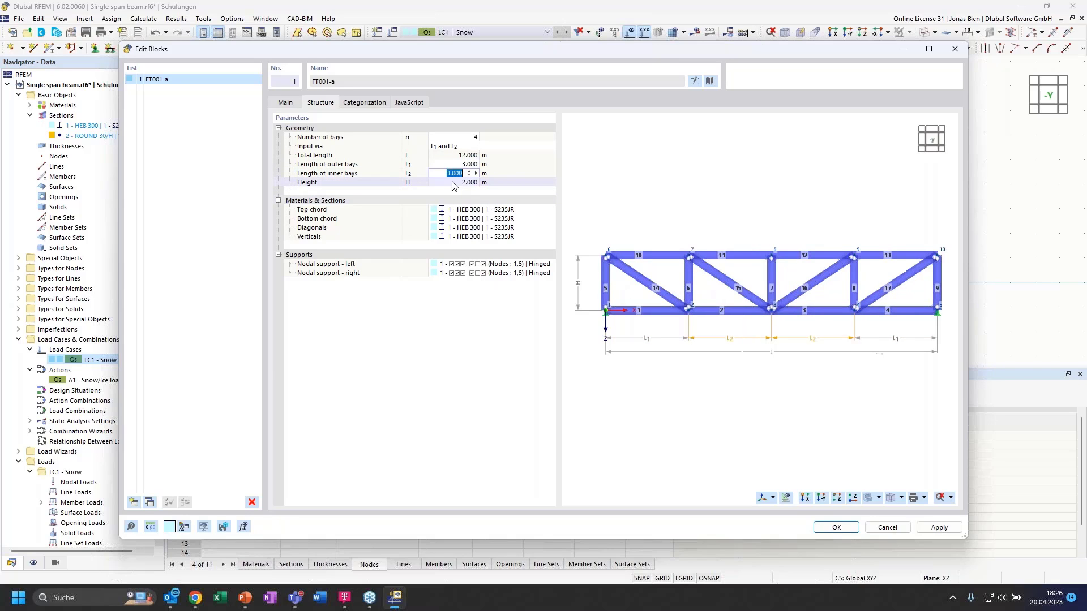
key("Tab")
type("2.5")
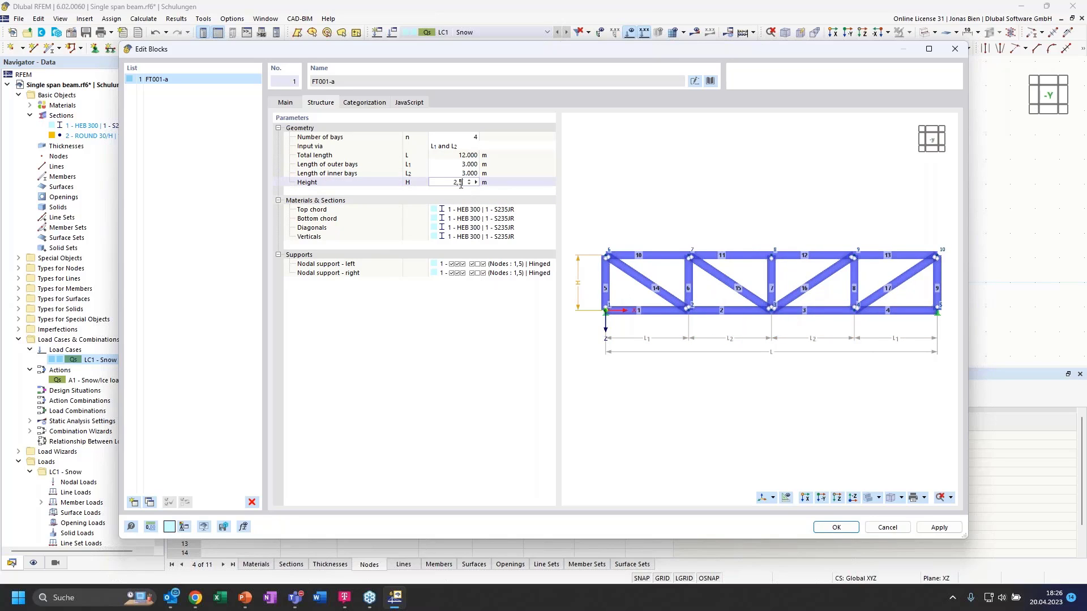
key("Return")
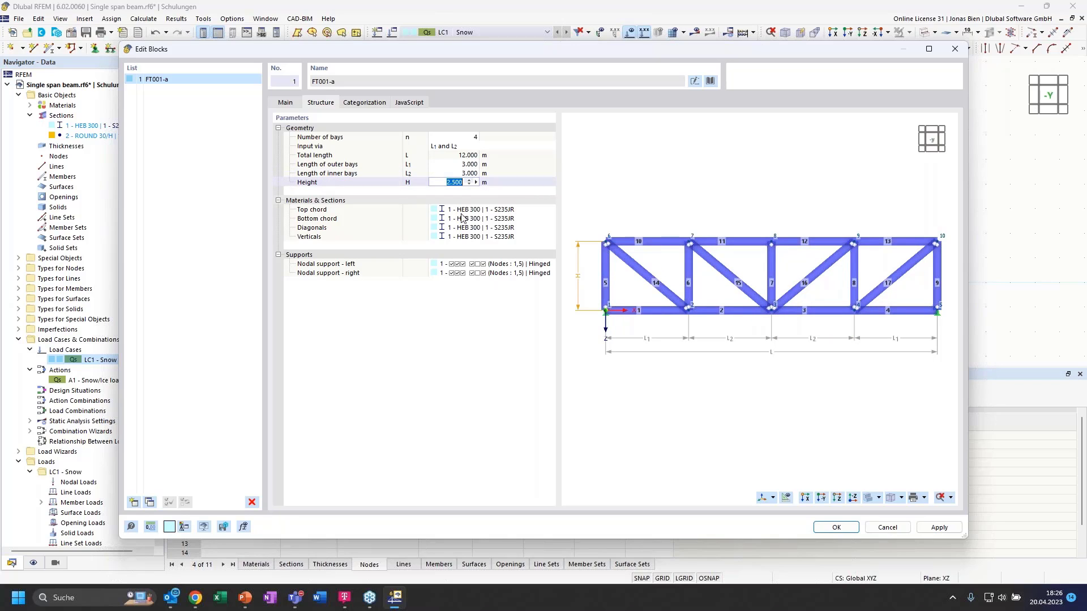
- Change section 1, used by all chords, diagonals and verticals, to IPE 160
left_click(492, 209)
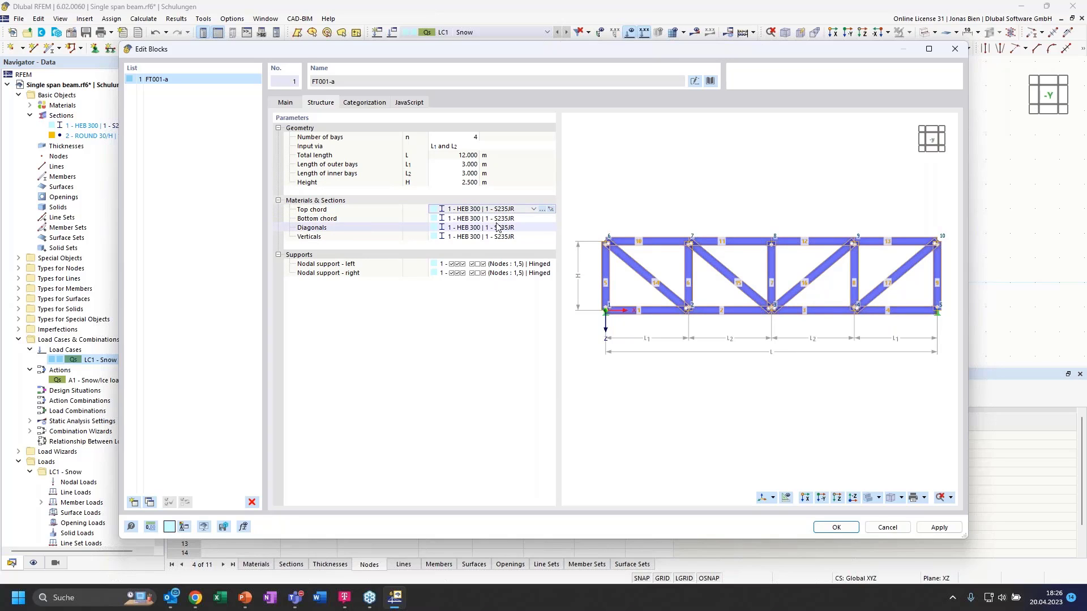
left_click(499, 227)
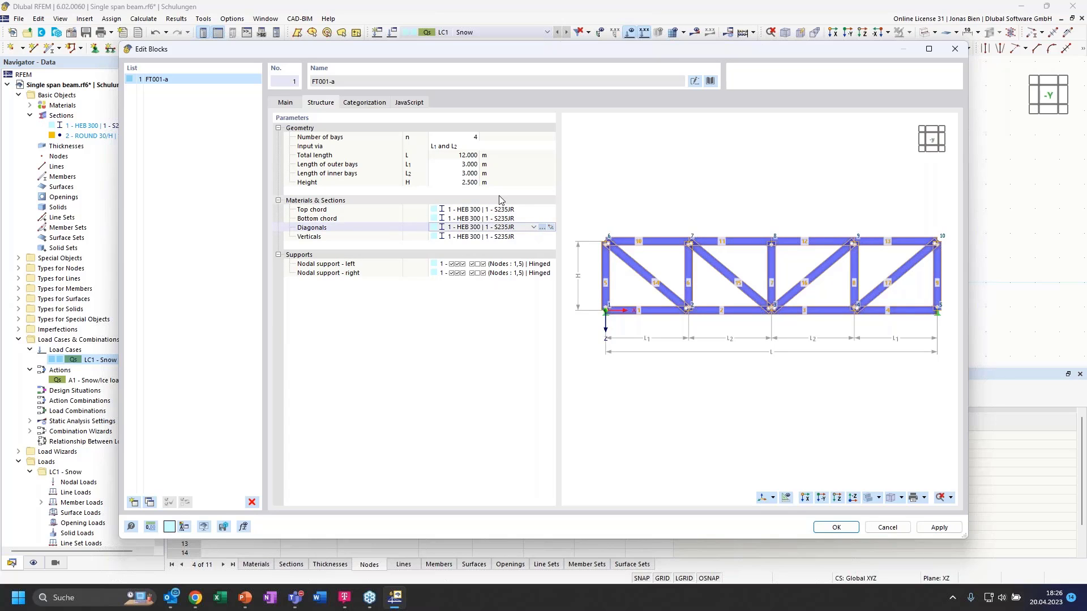
left_click(550, 227)
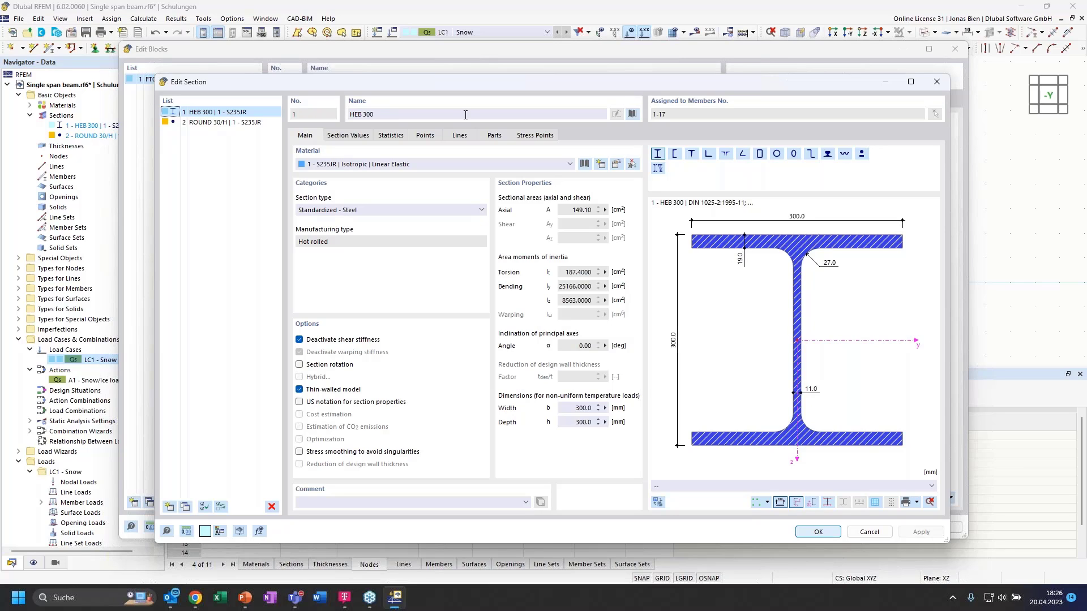
left_click_drag(493, 116, 295, 102)
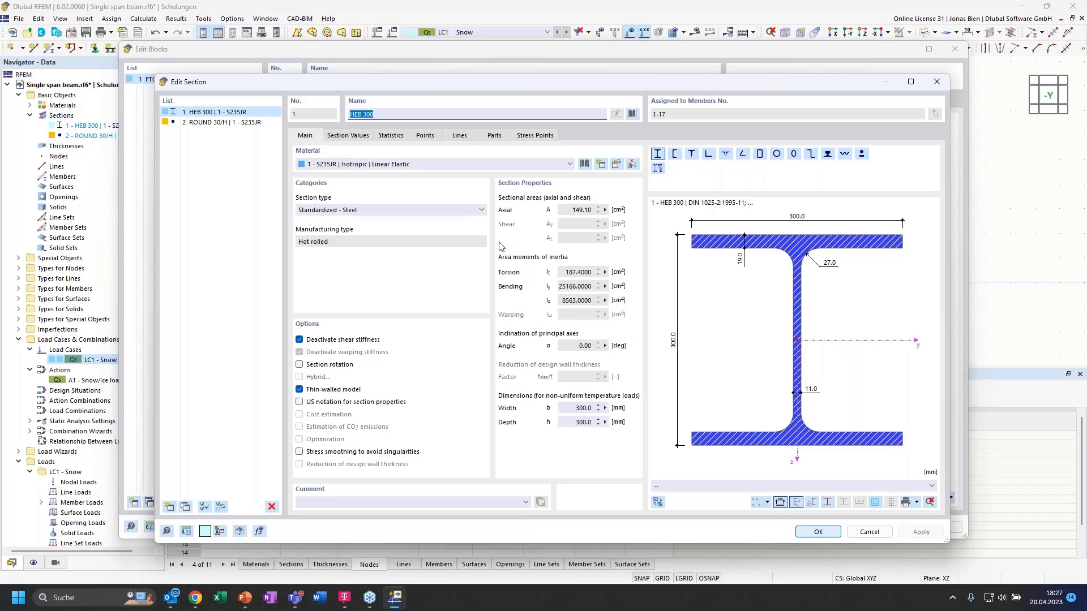
type("IPE 160")
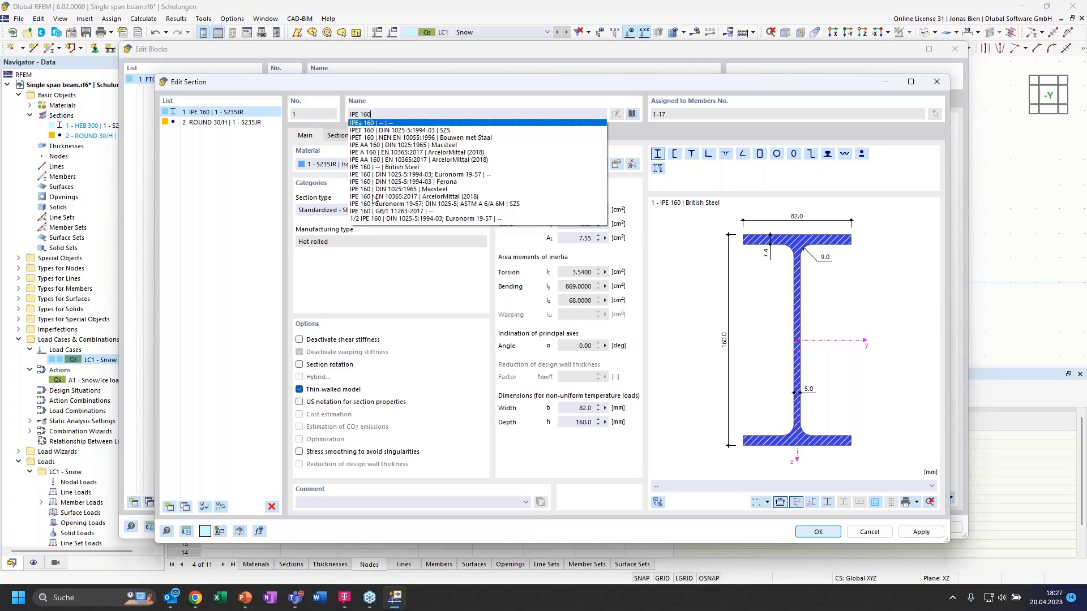
left_click(369, 114)
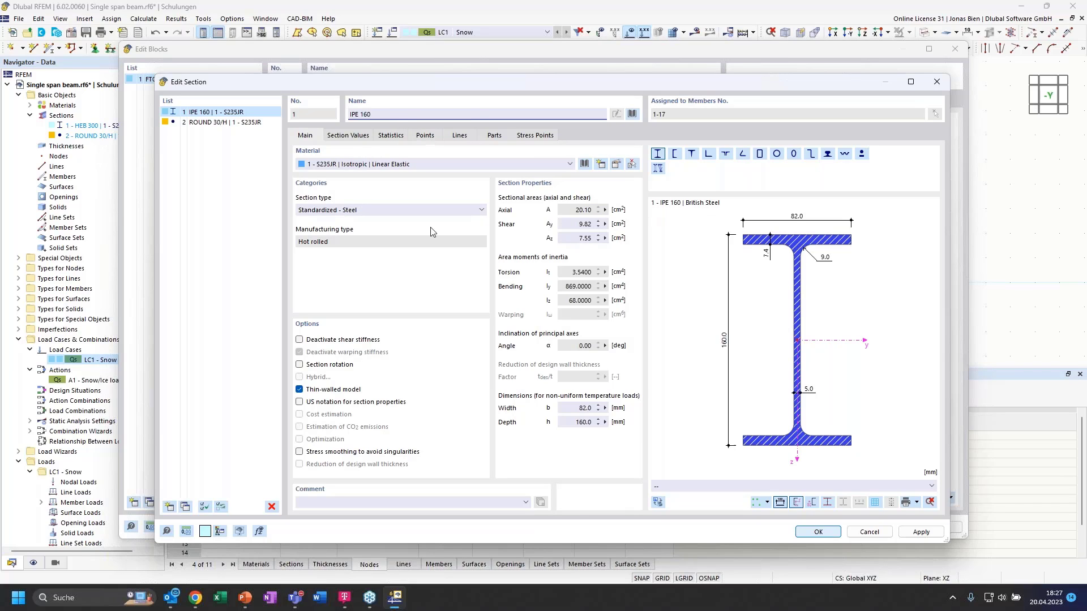
left_click_drag(391, 115, 352, 114)
left_click(818, 533)
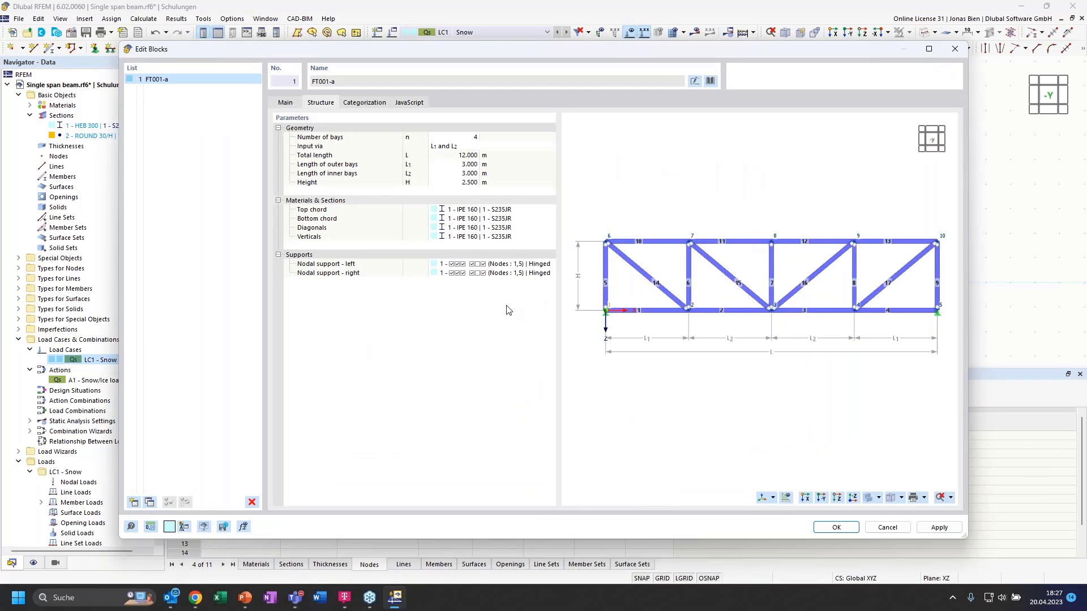
- Open the bottom chord's section for editing and duplicate the IPE 160 section as number 3
left_click(533, 218)
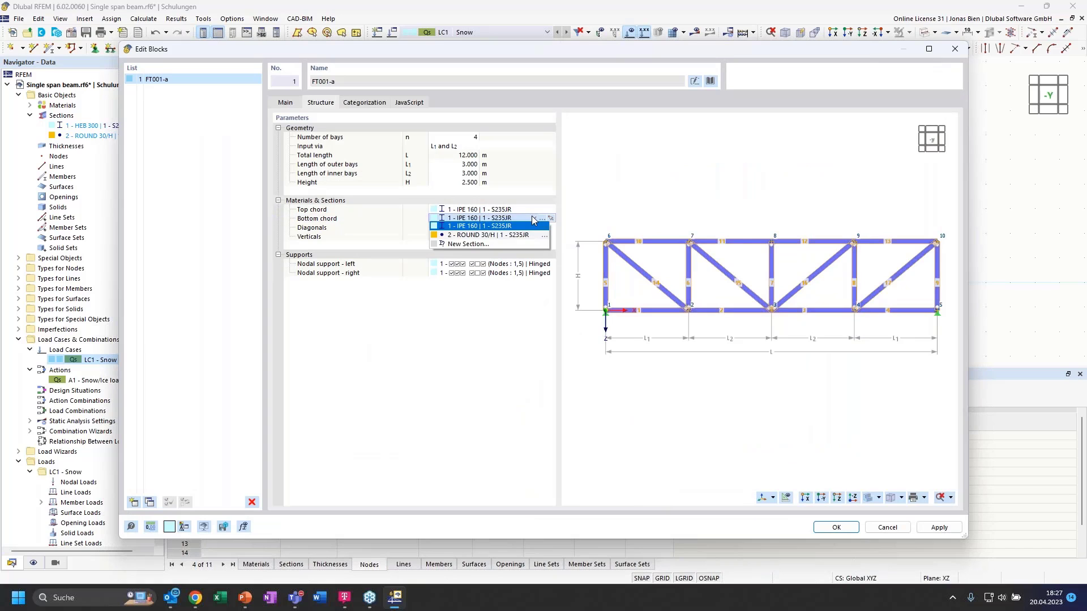
left_click(533, 219)
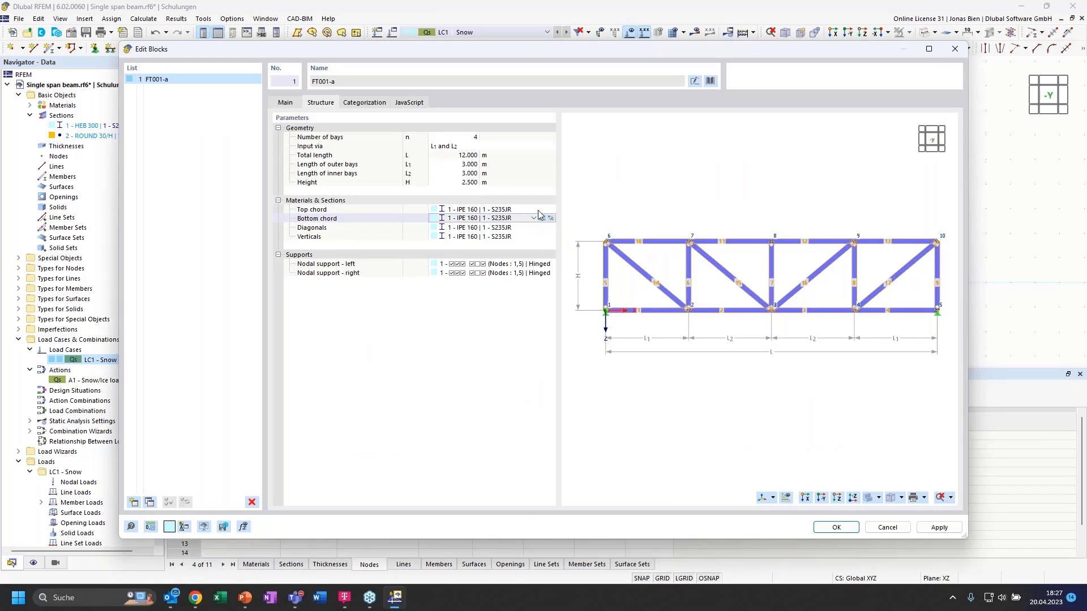
left_click(551, 218)
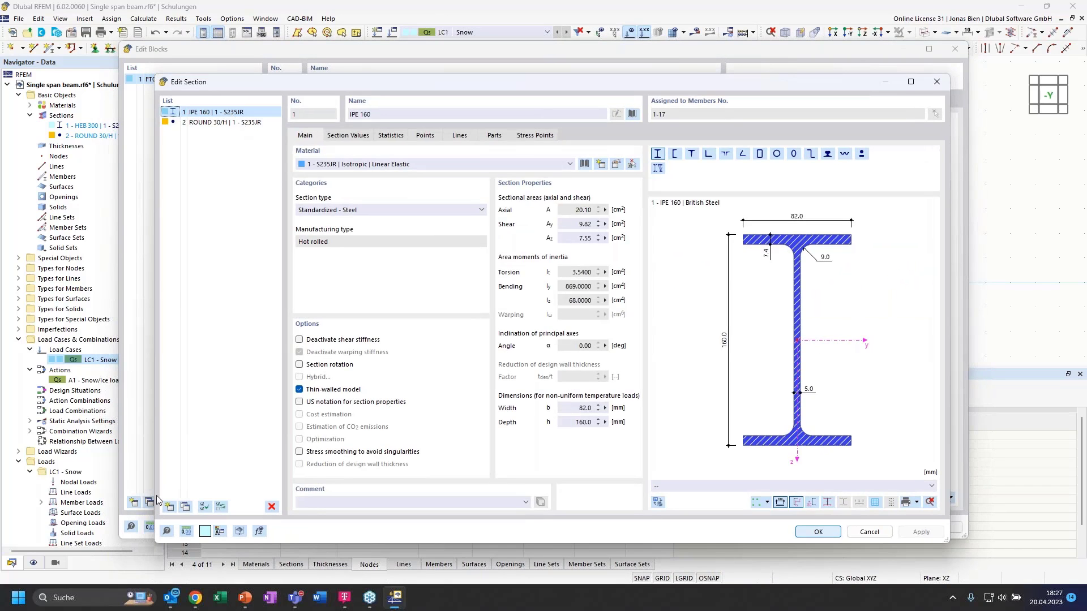
left_click(186, 506)
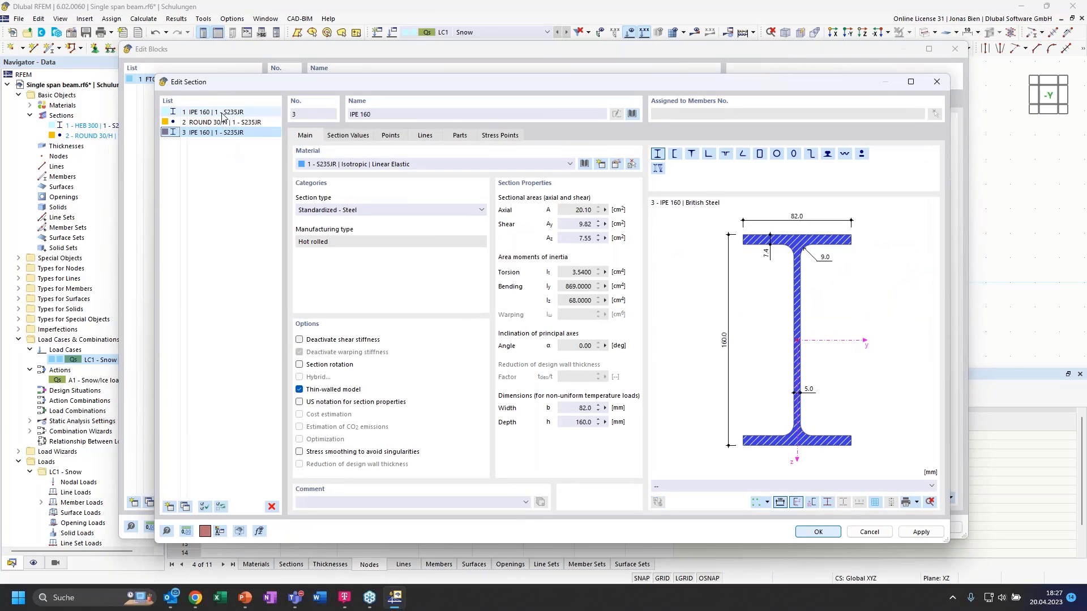
- Rename section 1 as HEB 300 in the section list
left_click(366, 114)
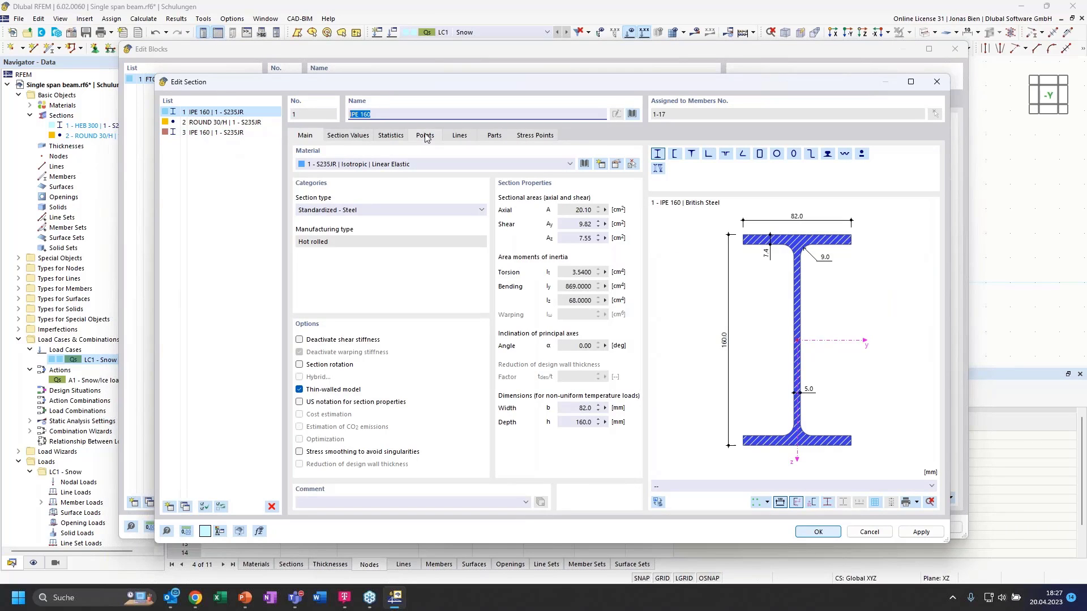
type("HEB 399")
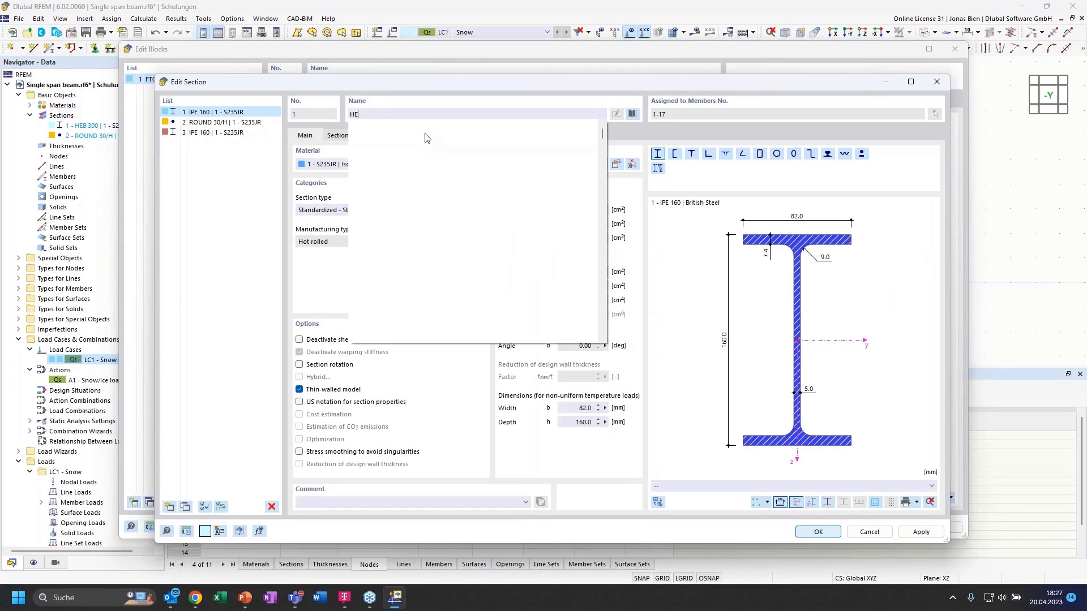
key("BackSpace")
key("BackSpace")
type("00")
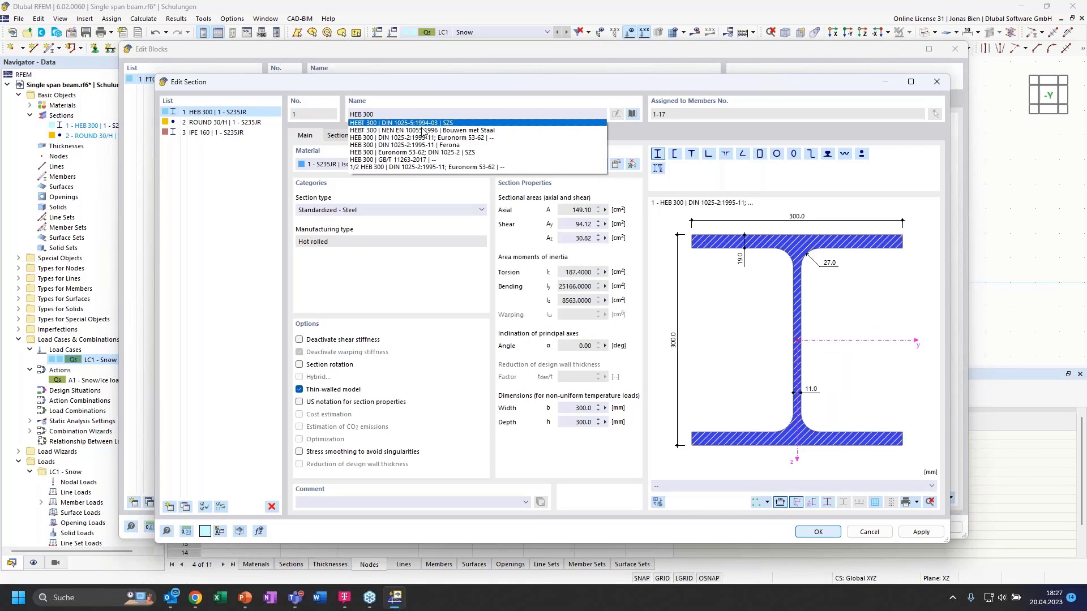
- Put the HEB 300 name in quotation marks to search for exact matches and apply the Euronorm 53-62; DIN 1025-2 | SZS version to section 1
left_click(352, 113)
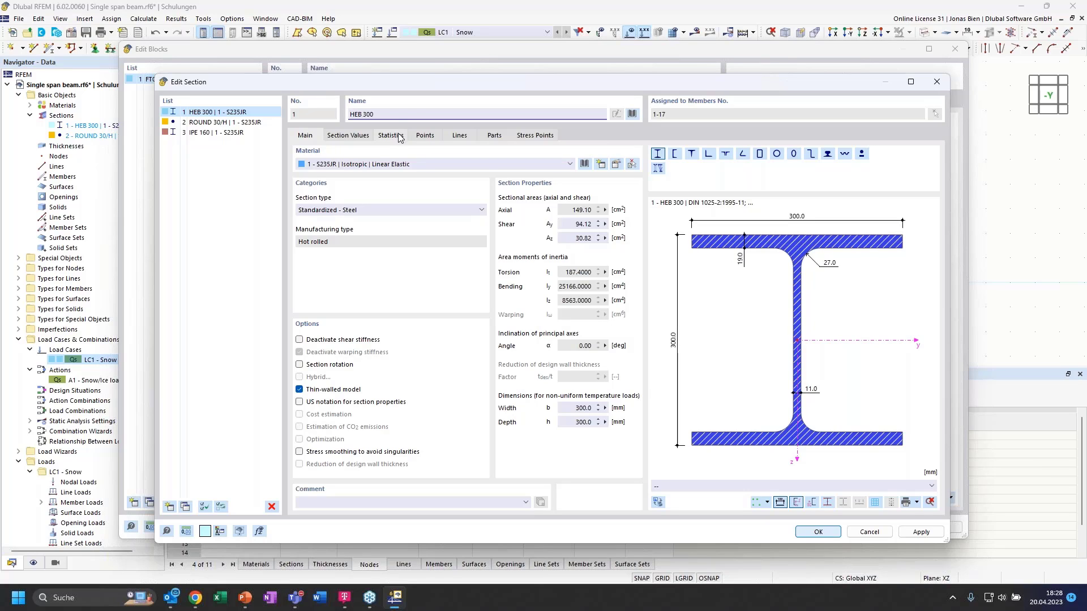
type("\"")
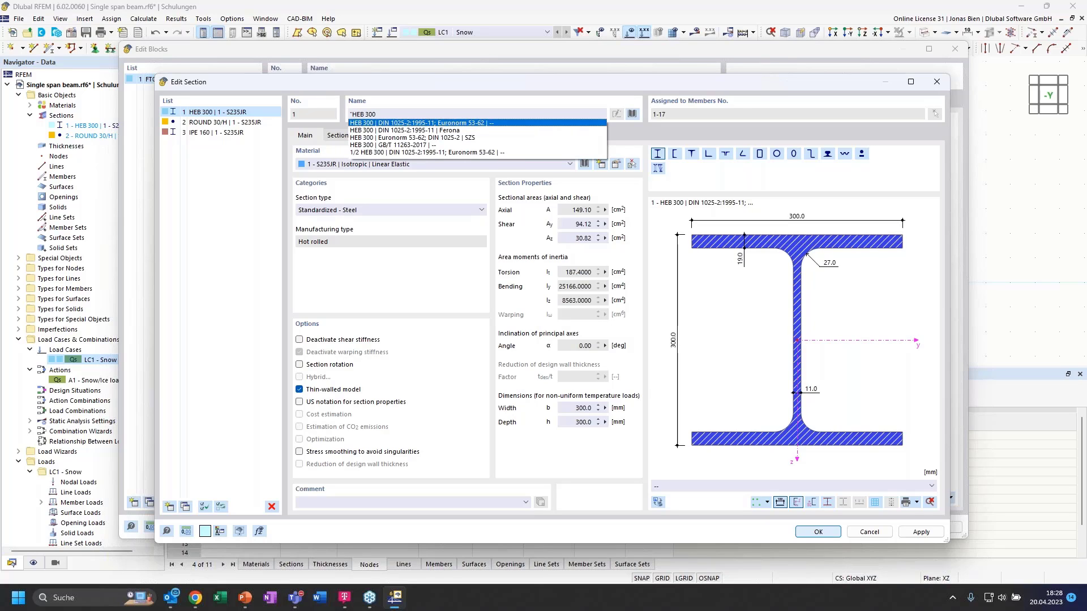
left_click(392, 115)
type("\"")
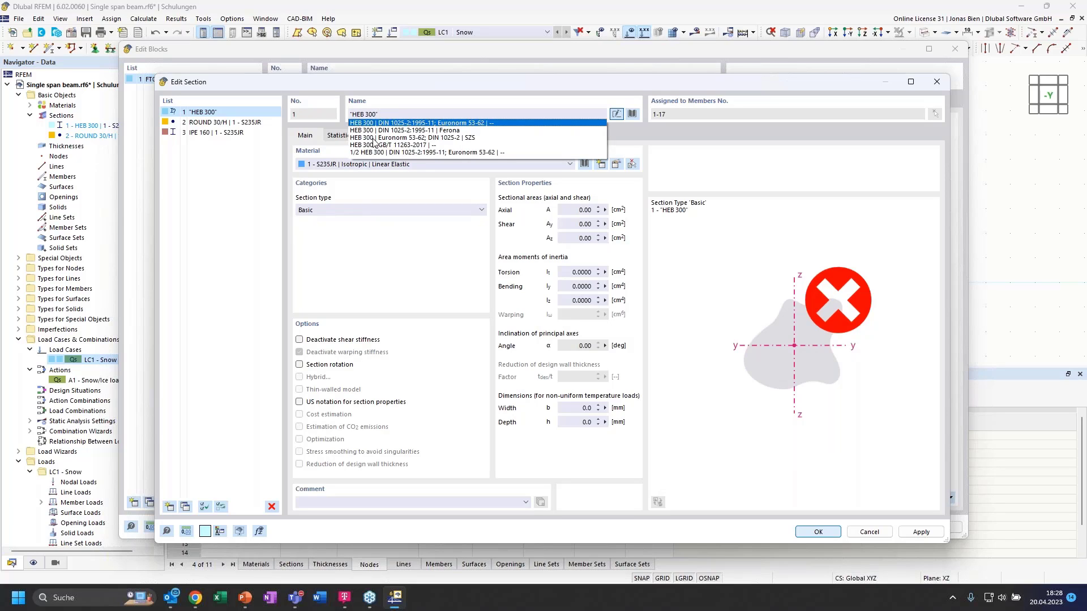
left_click(373, 138)
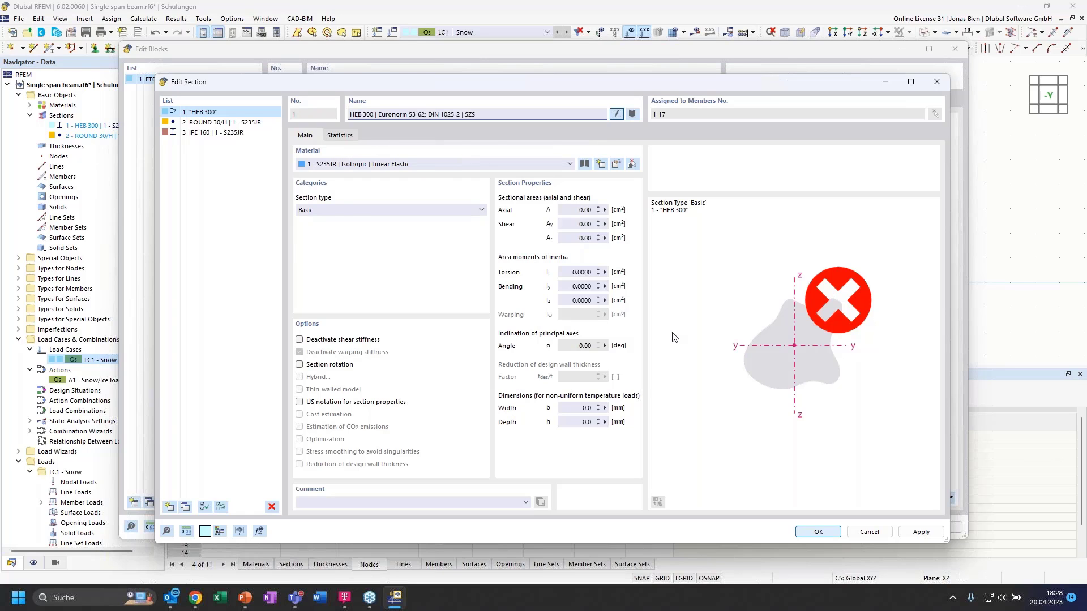
left_click(818, 532)
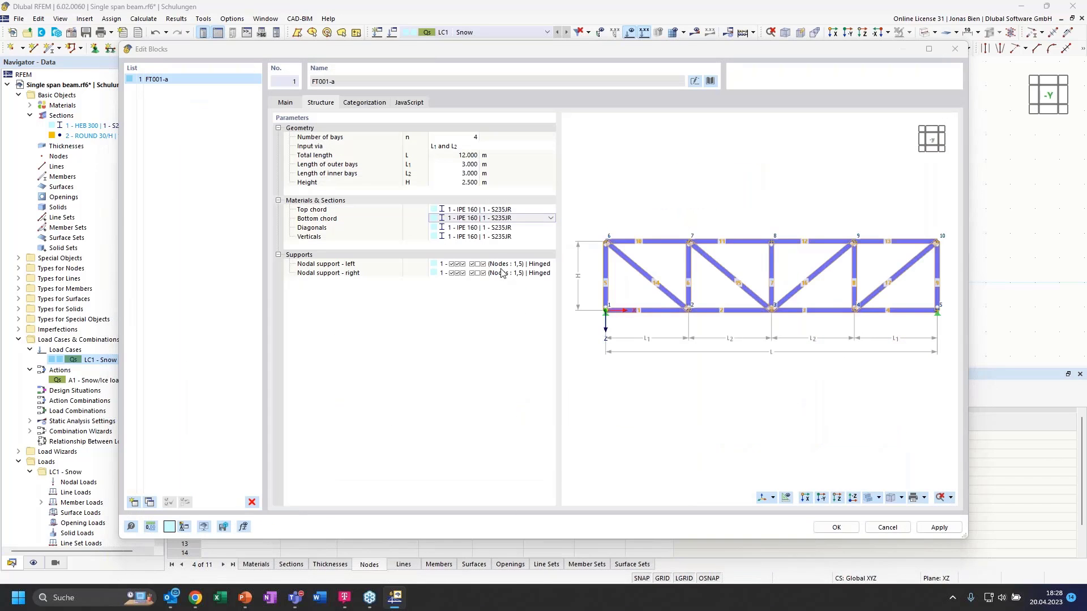
- Assign section 3, IPE 160, to the truss's verticals and diagonals and generate the FT001-a block in the model
left_click(467, 227)
left_click(479, 227)
left_click(491, 253)
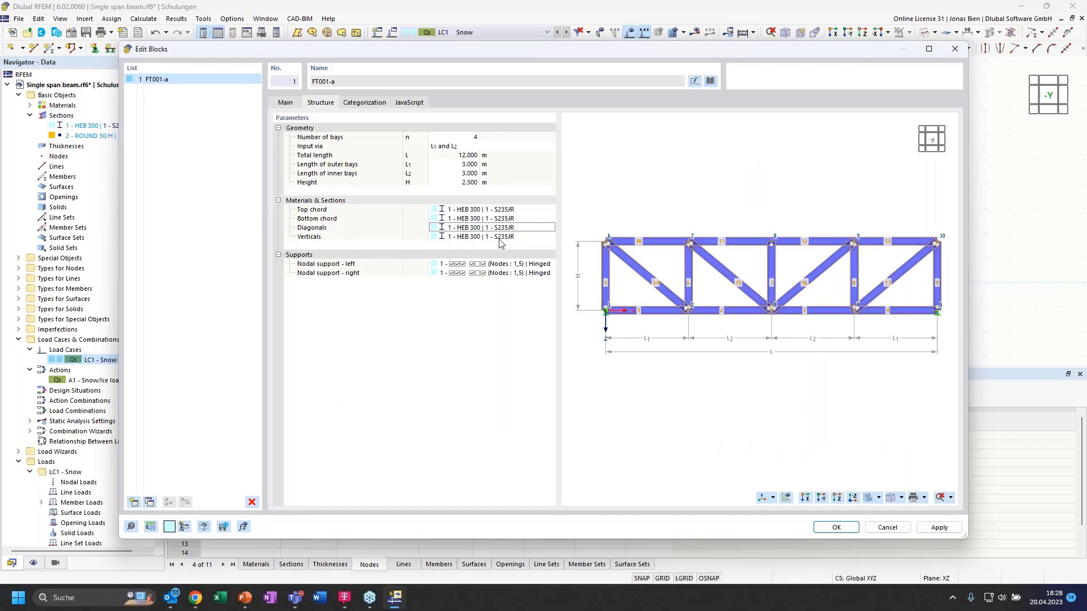
left_click(494, 238)
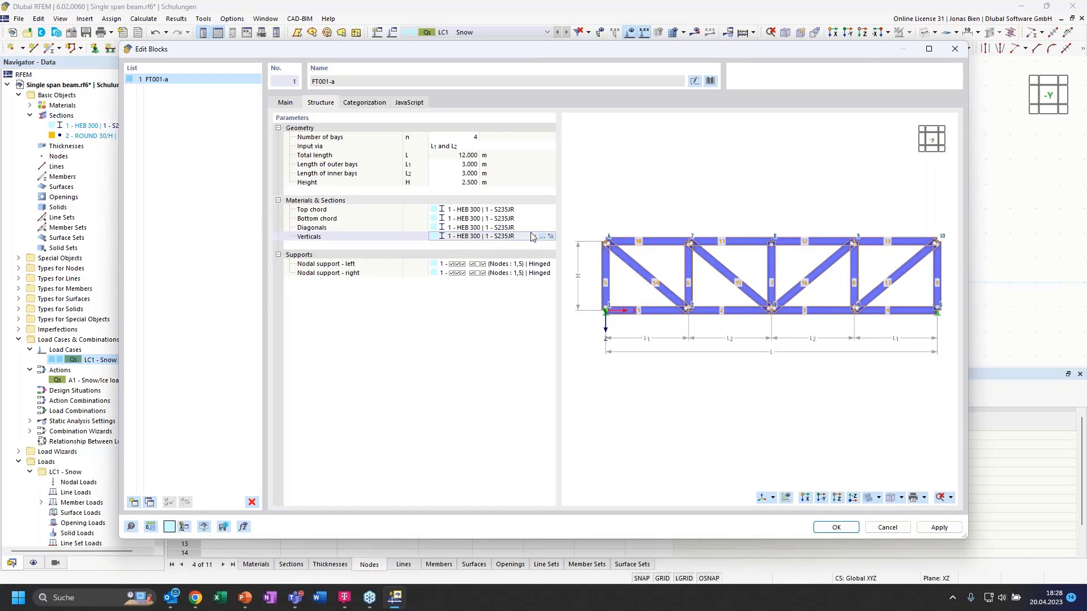
left_click(496, 237)
left_click(502, 255)
left_click(491, 228)
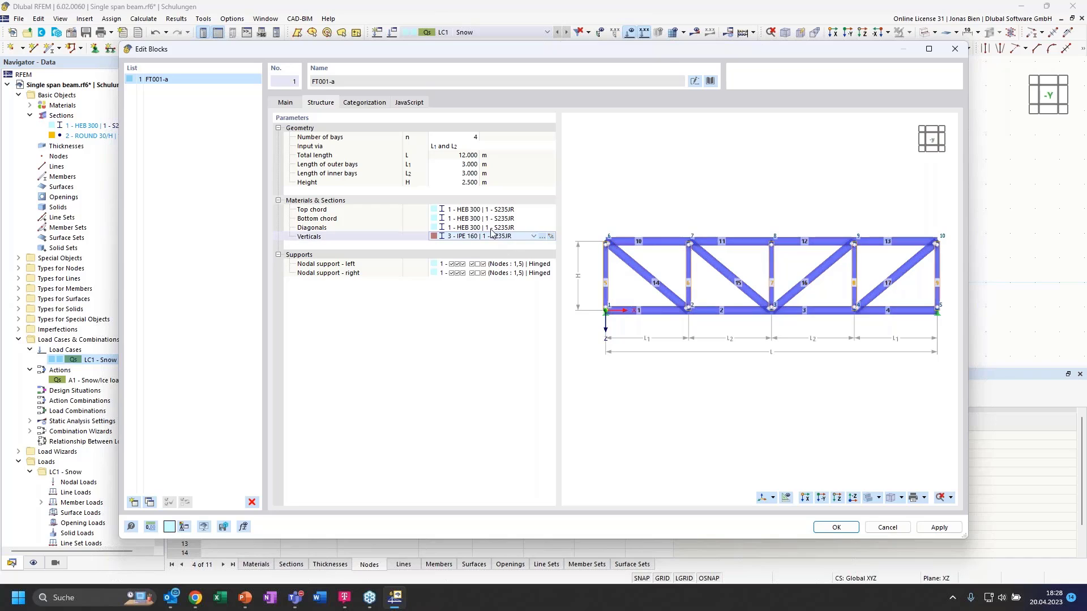
left_click(493, 227)
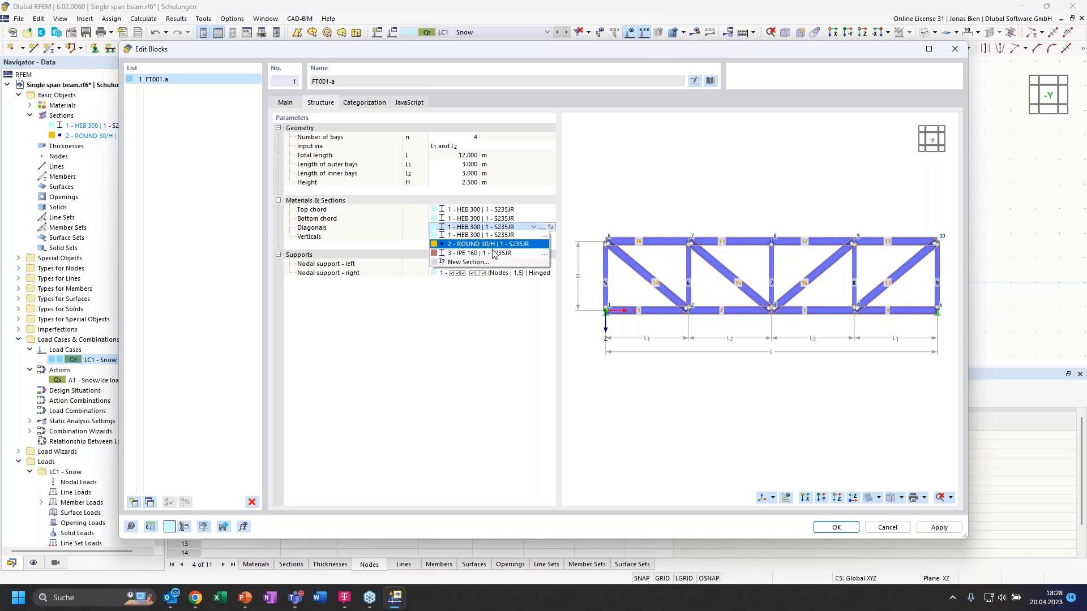
left_click(493, 246)
left_click(489, 301)
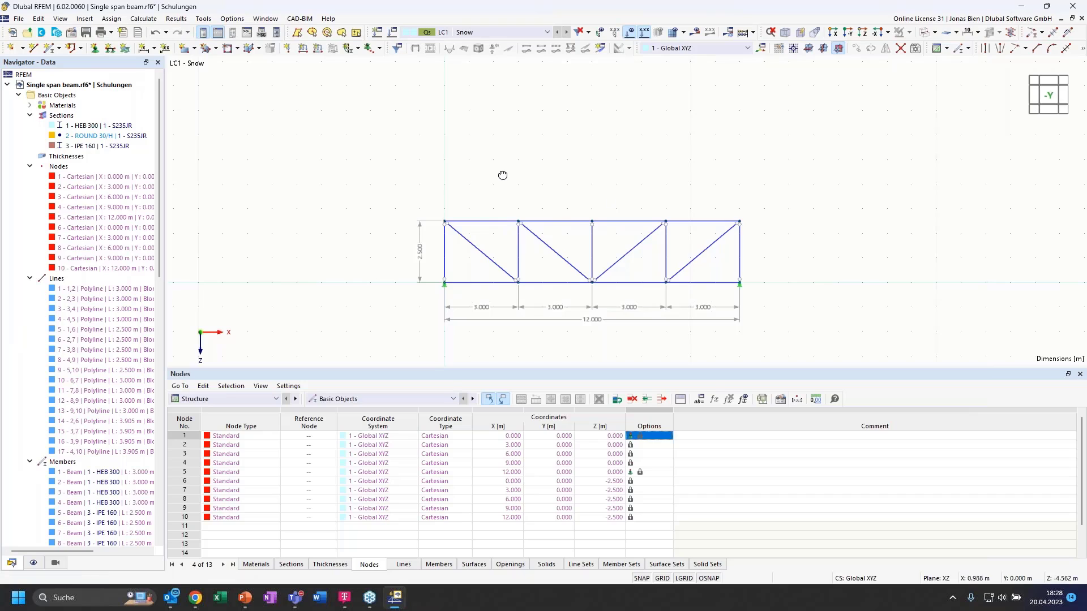
- Examine the generated truss in an oblique view and look through its listed nodes, lines and members
middle_click_drag(503, 175, 604, 217, "ctrl")
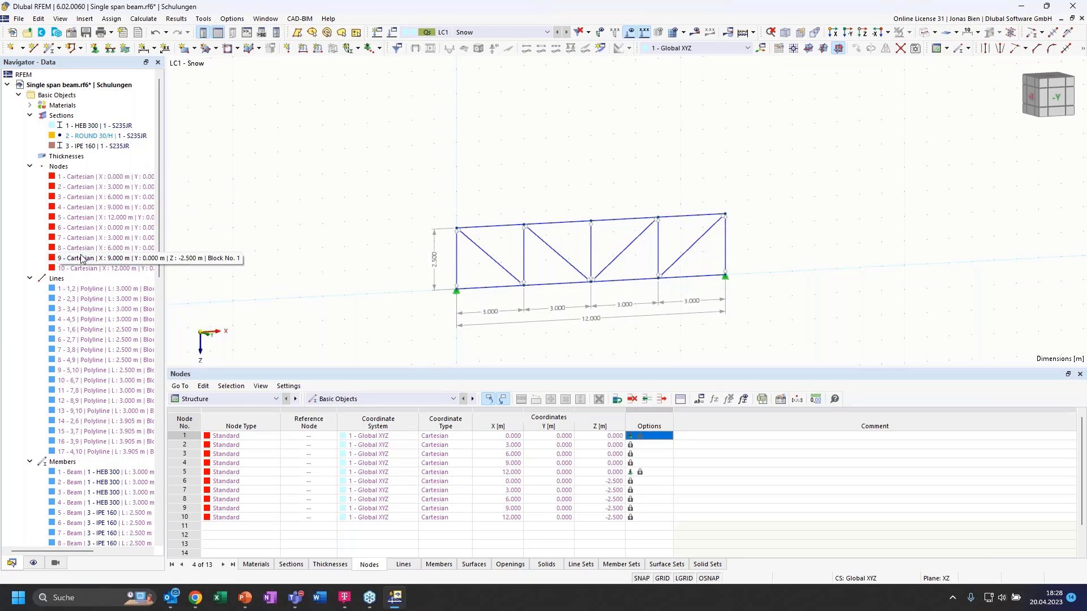
scroll(89, 350, "down", 3)
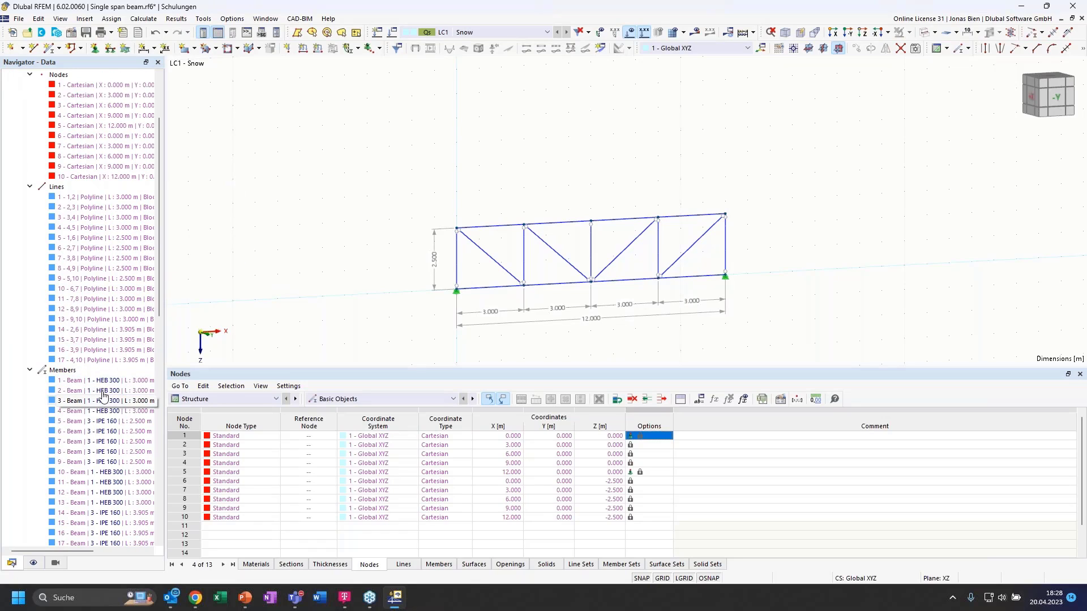
scroll(79, 412, "down", 3)
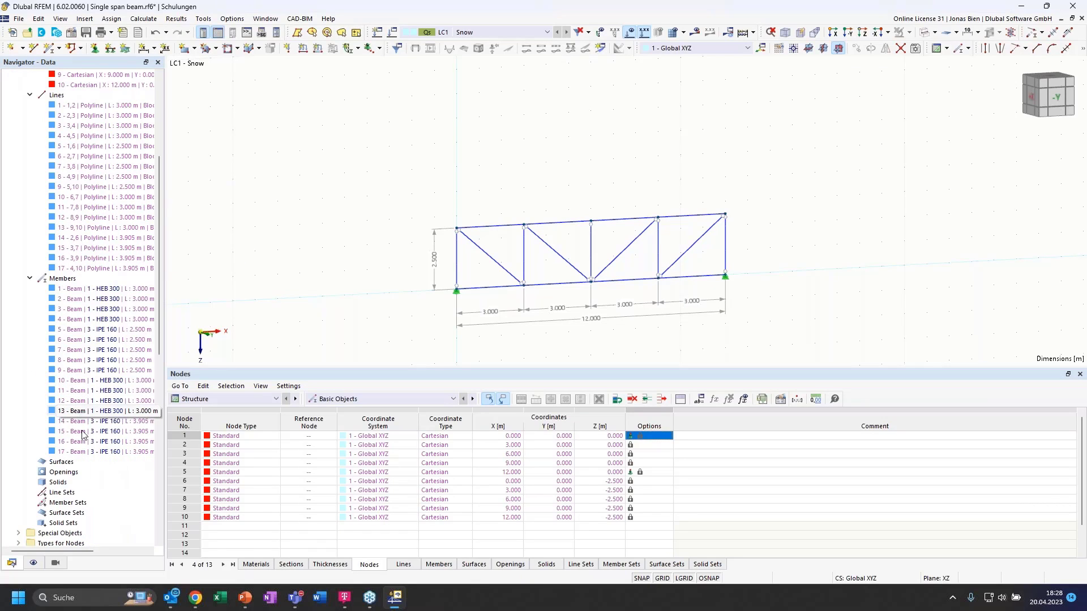
scroll(70, 287, "up", 6)
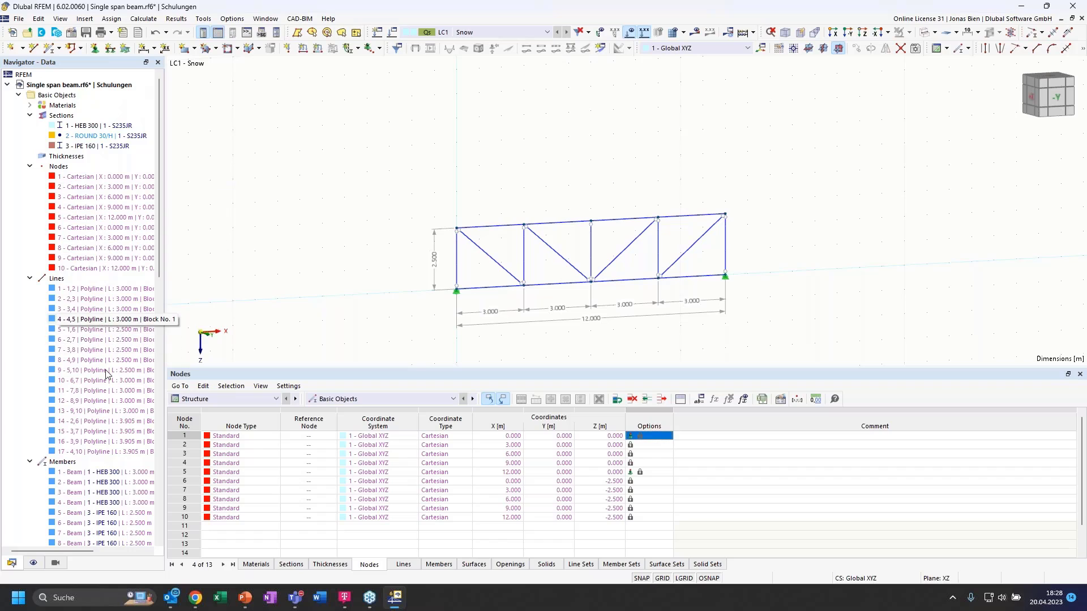
scroll(90, 376, "down", 5)
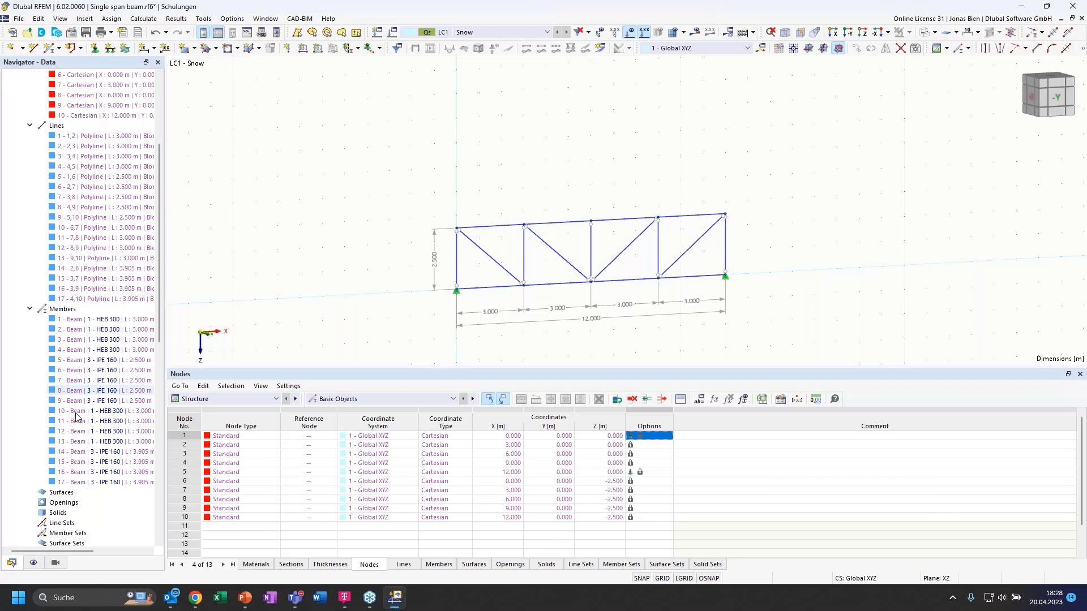
scroll(72, 199, "up", 5)
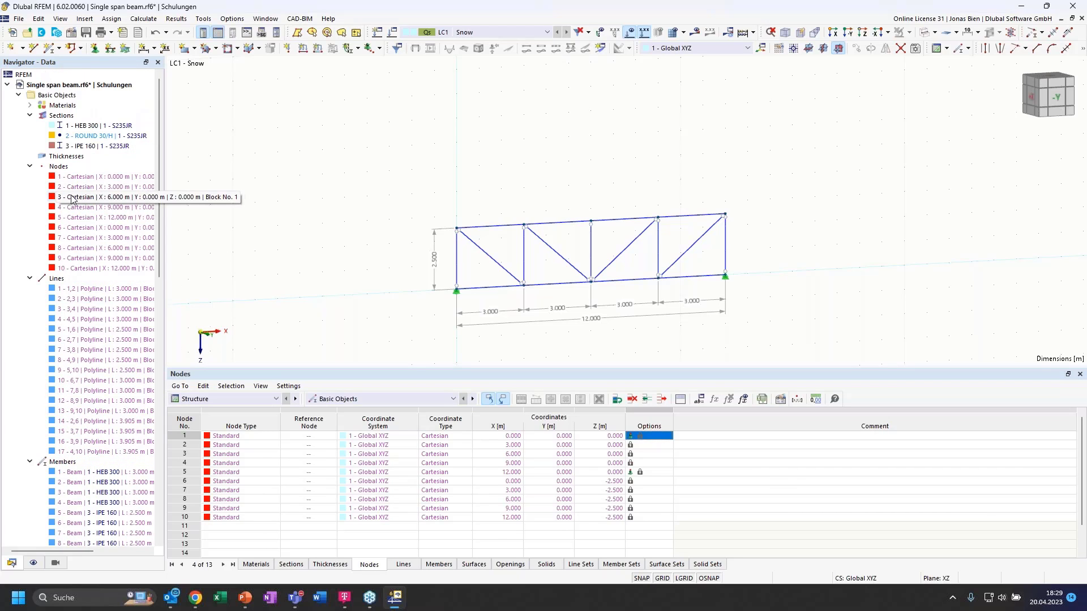
- Collapse the line and member lists and reveal the FT001-a block under the special objects, keeping the nodes listed
left_click(29, 166)
left_click(30, 176)
left_click(30, 186)
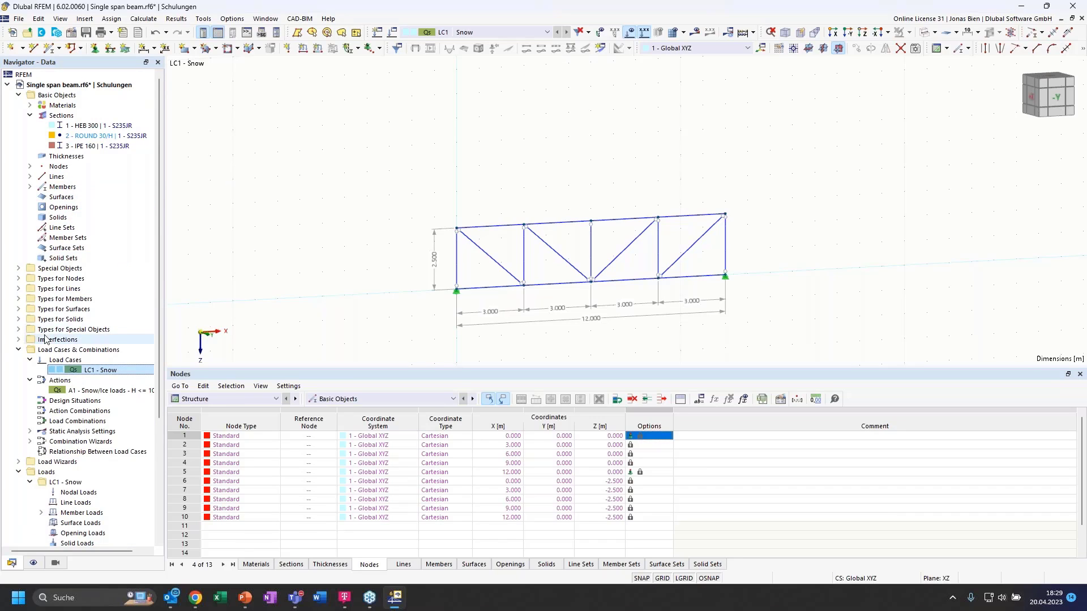
left_click(18, 269)
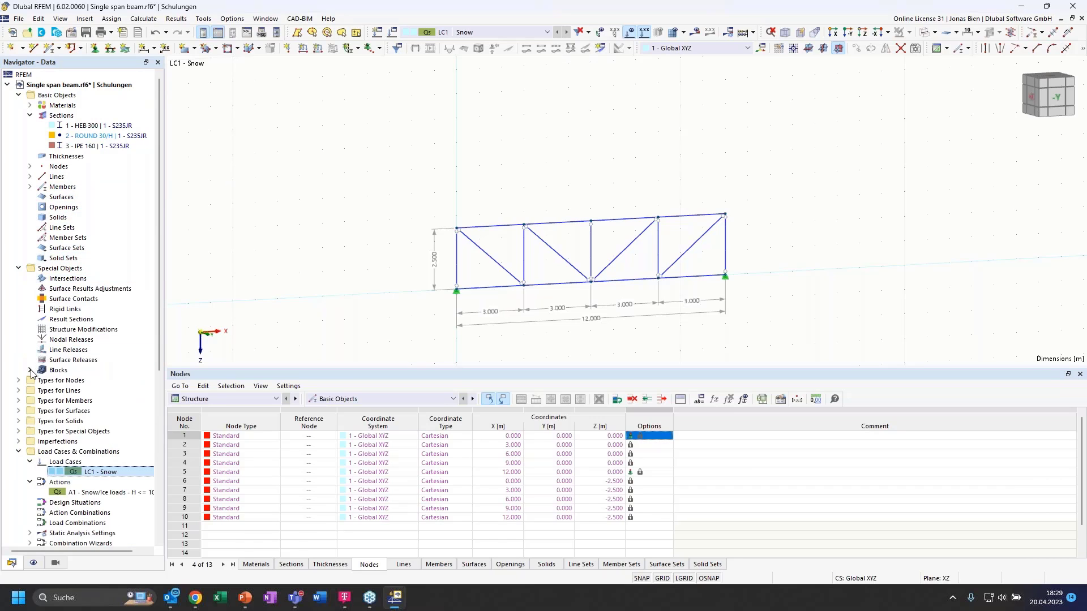
left_click(30, 370)
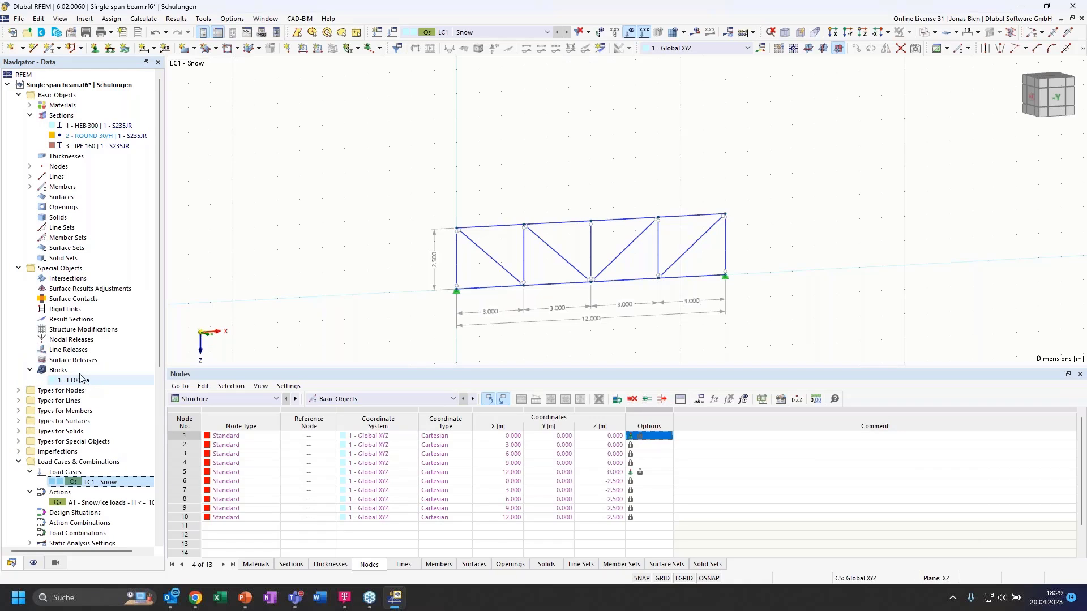
left_click(30, 166)
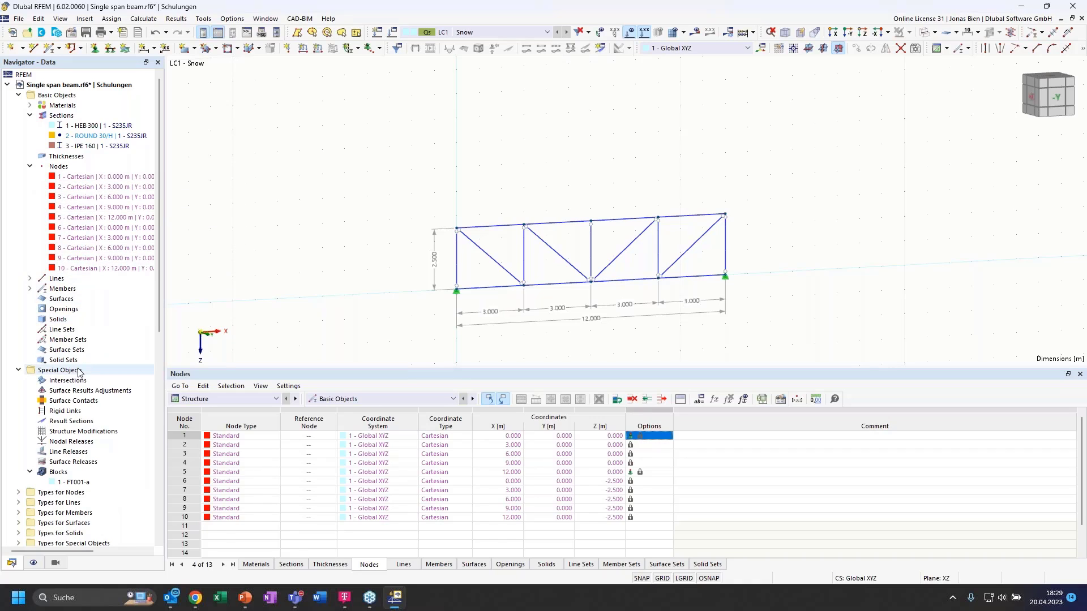
- Reopen the FT001-a block and review its structure parameters, categorization and JavaScript without changing anything
double_click(73, 482)
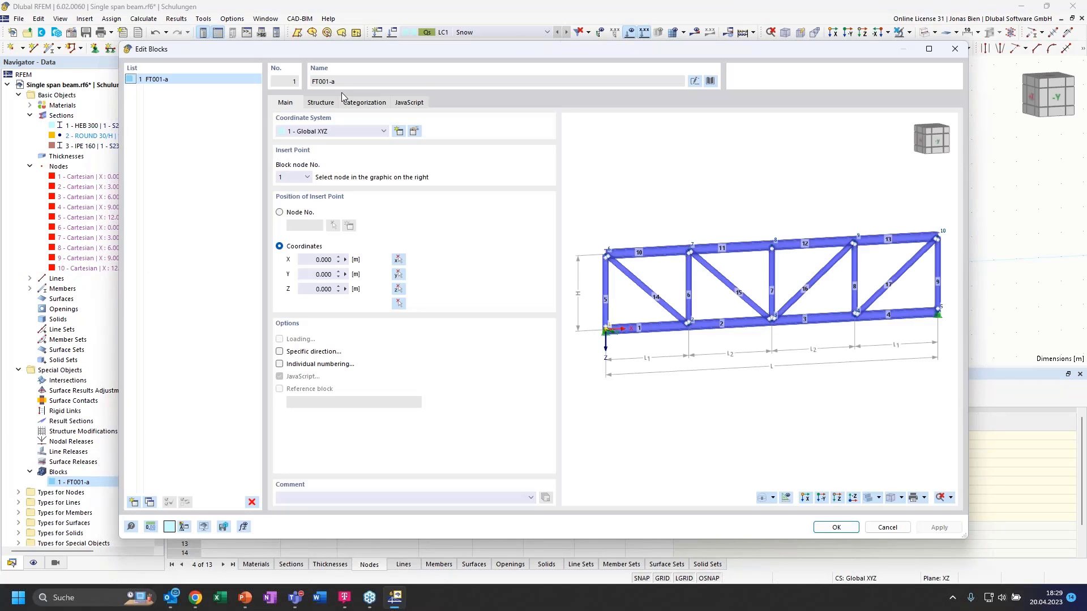
left_click(321, 103)
left_click(368, 104)
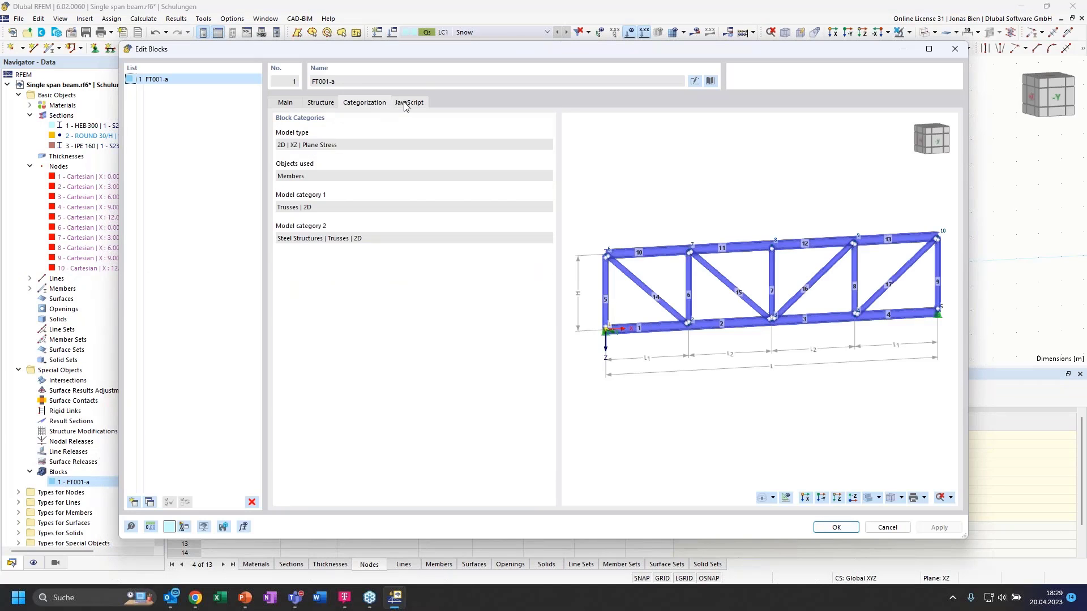
left_click(409, 102)
left_click(321, 102)
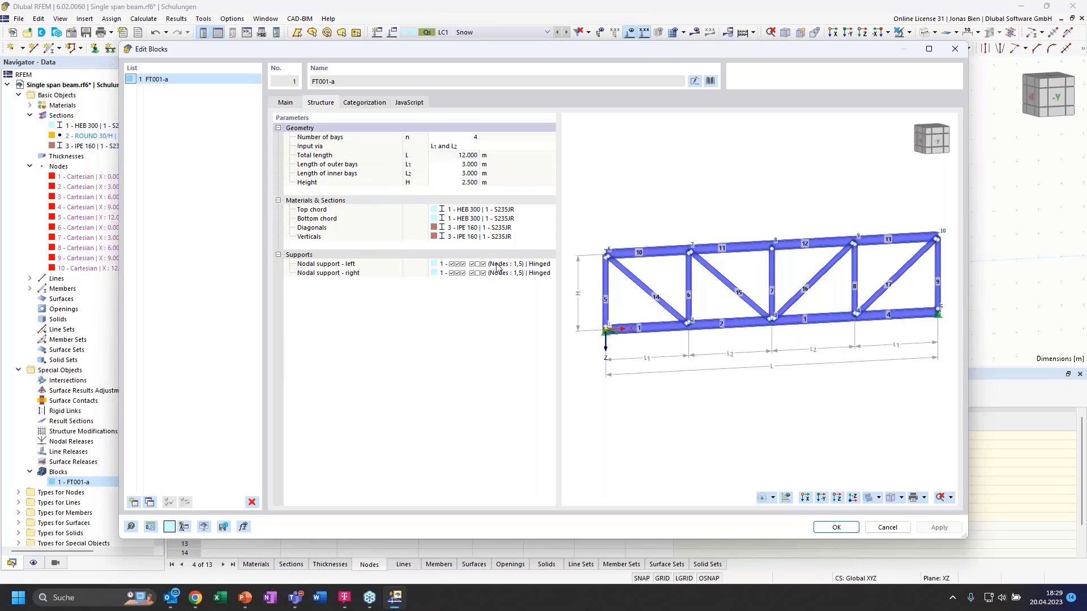
left_click(836, 527)
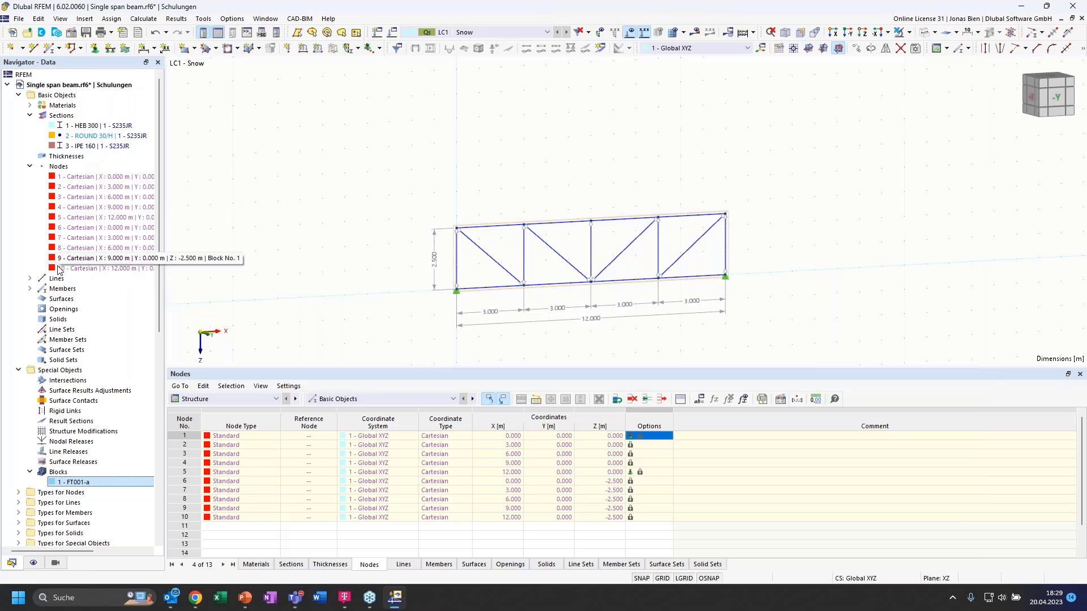
- Convert the FT001-a block into normal geometry and review the truss's nodes, lines and members in the model data
right_click(498, 228)
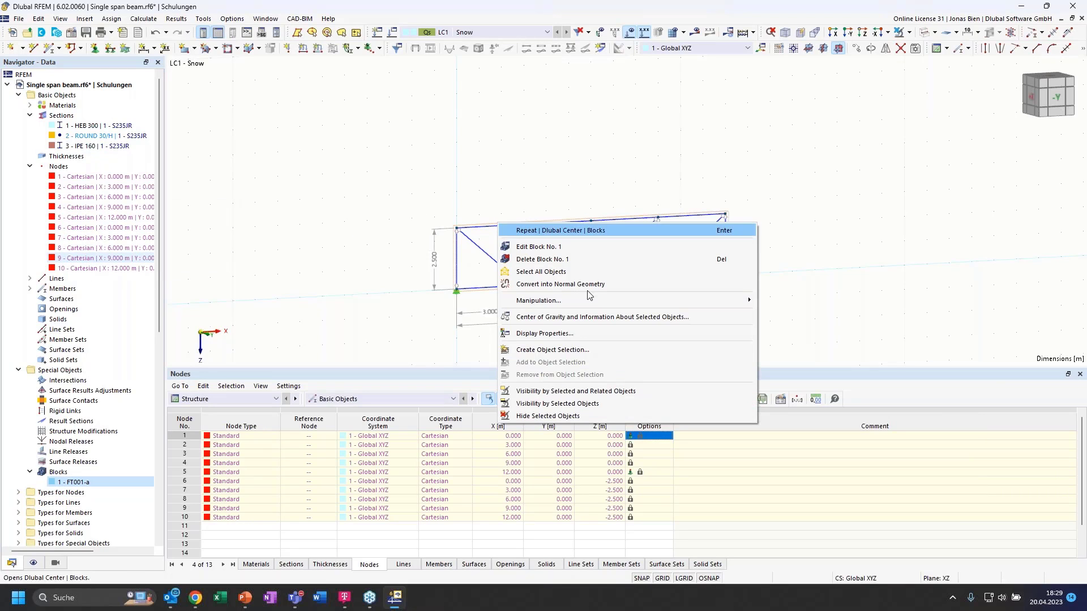
left_click(559, 285)
left_click(30, 278)
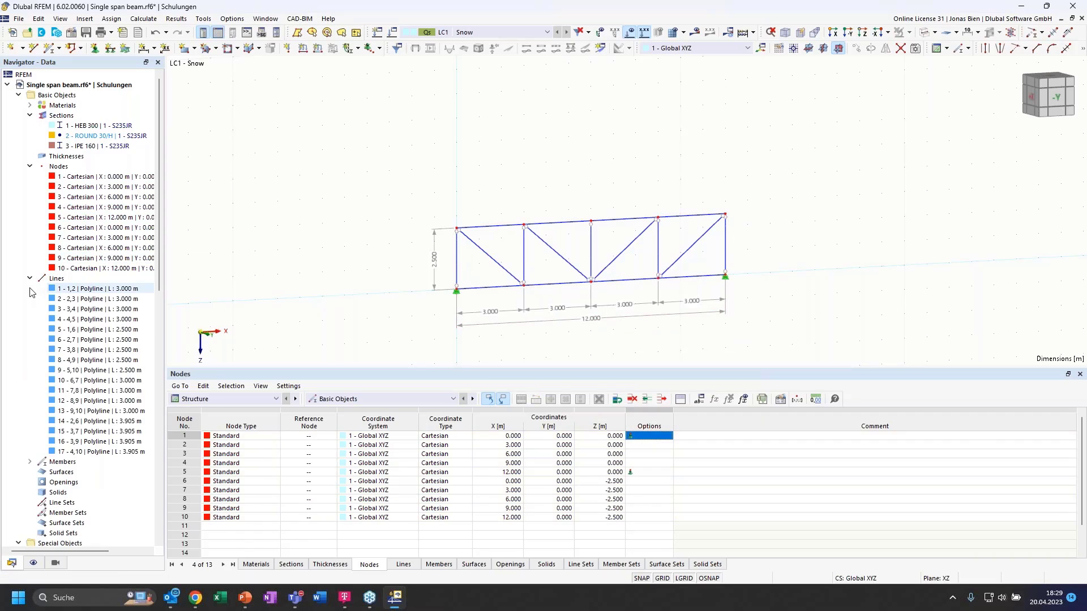
left_click(29, 462)
scroll(83, 404, "down", 3)
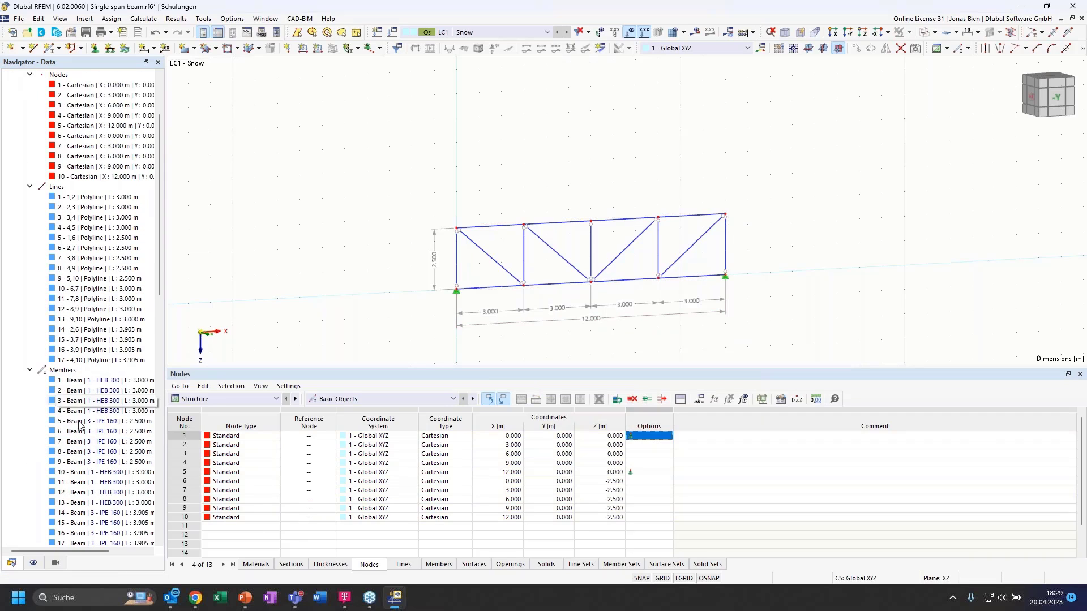
scroll(85, 266, "up", 3)
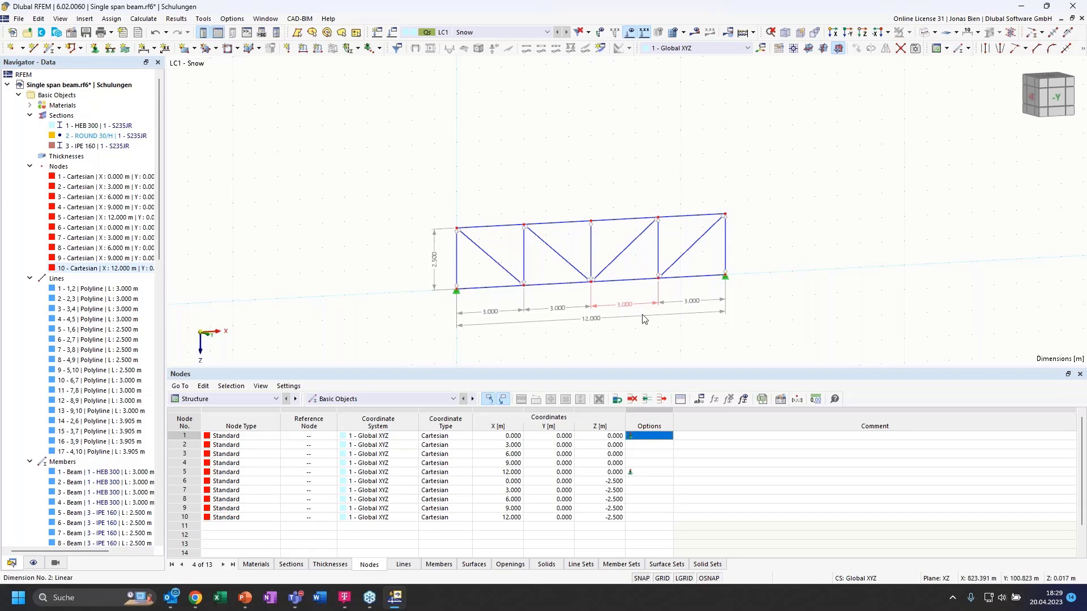
middle_click_drag(526, 153, 498, 152, "ctrl")
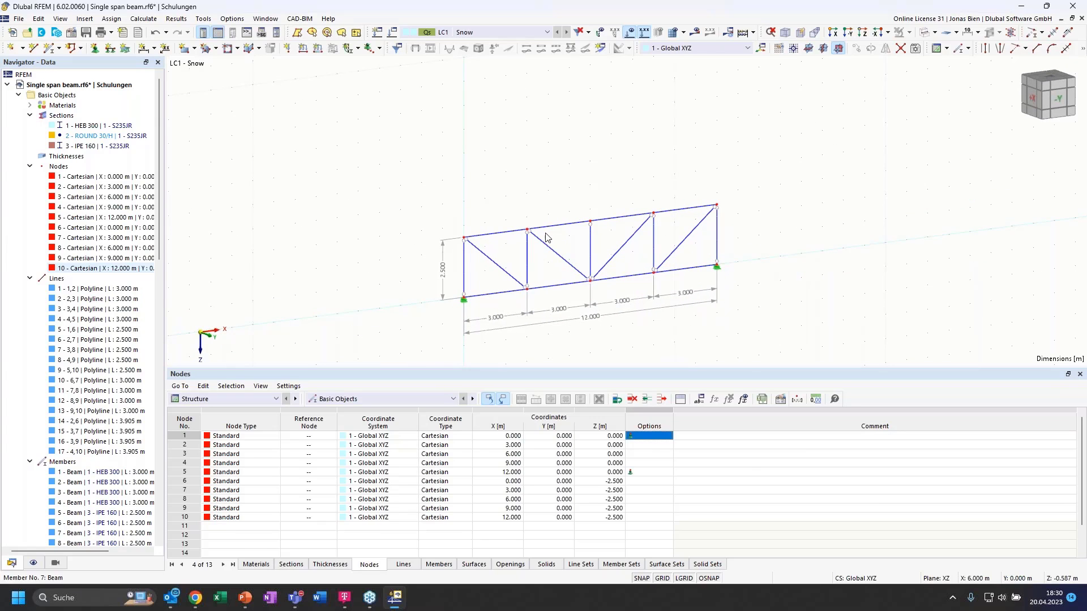
scroll(90, 309, "down", 10)
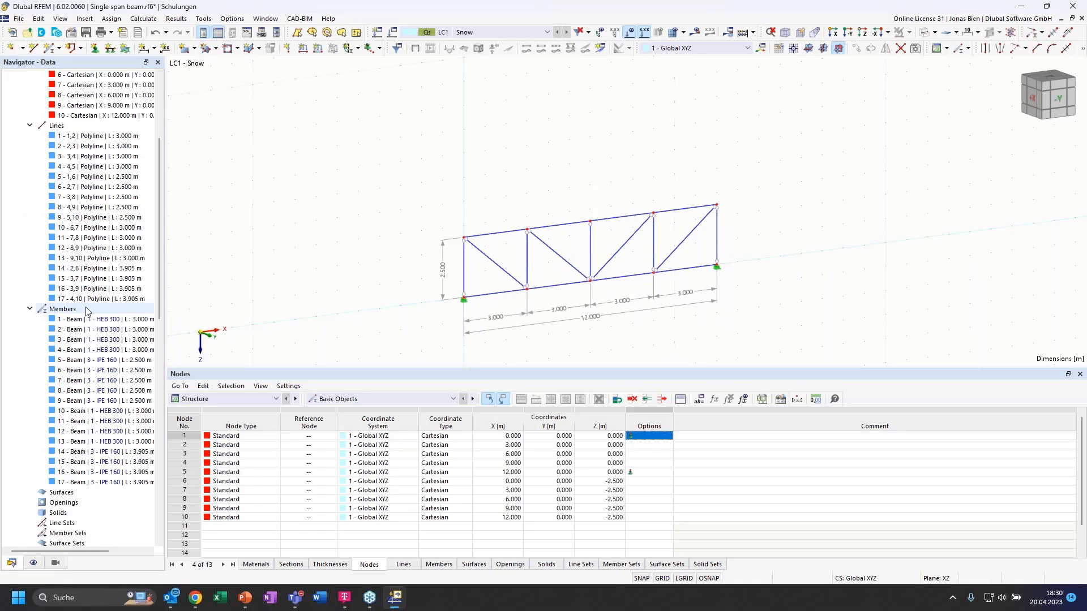
scroll(96, 311, "down", 1)
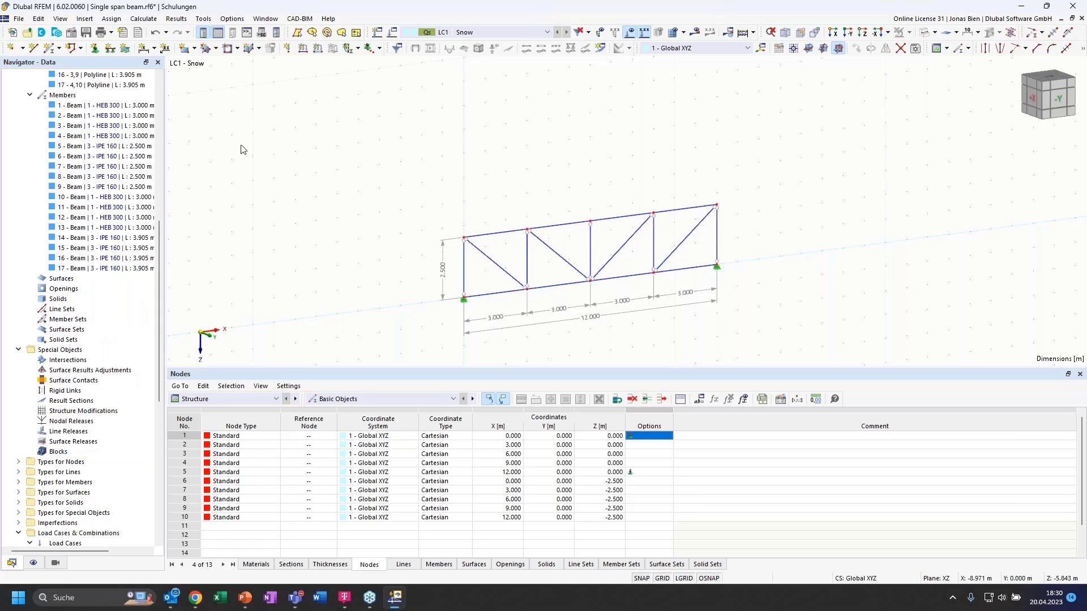
- Load the FTZ150c-crv block from the 2D trusses category of the block library
left_click(58, 34)
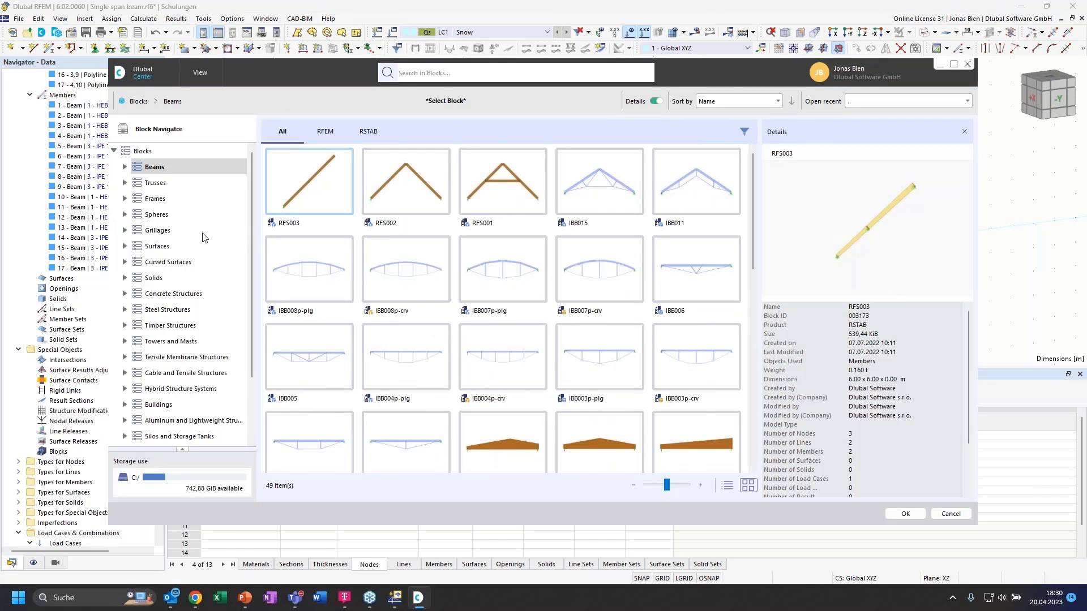
left_click(126, 182)
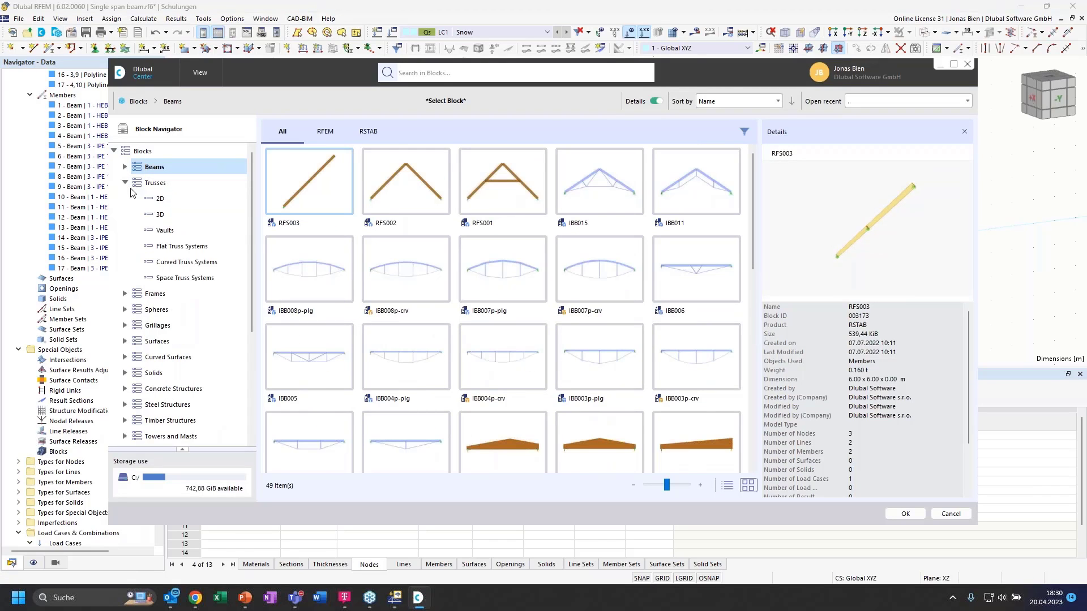
left_click(181, 203)
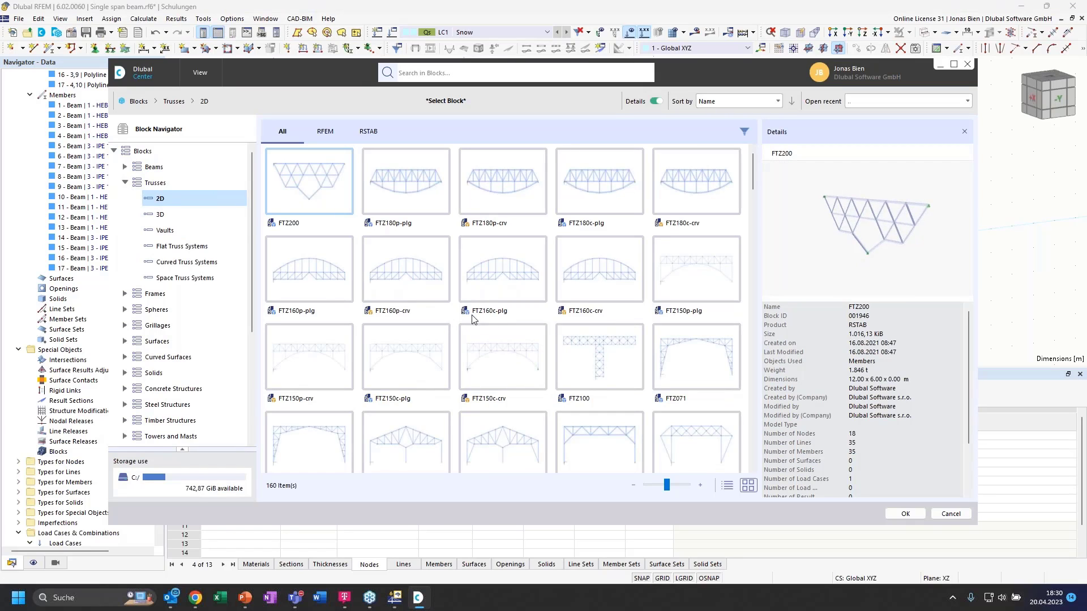
double_click(487, 361)
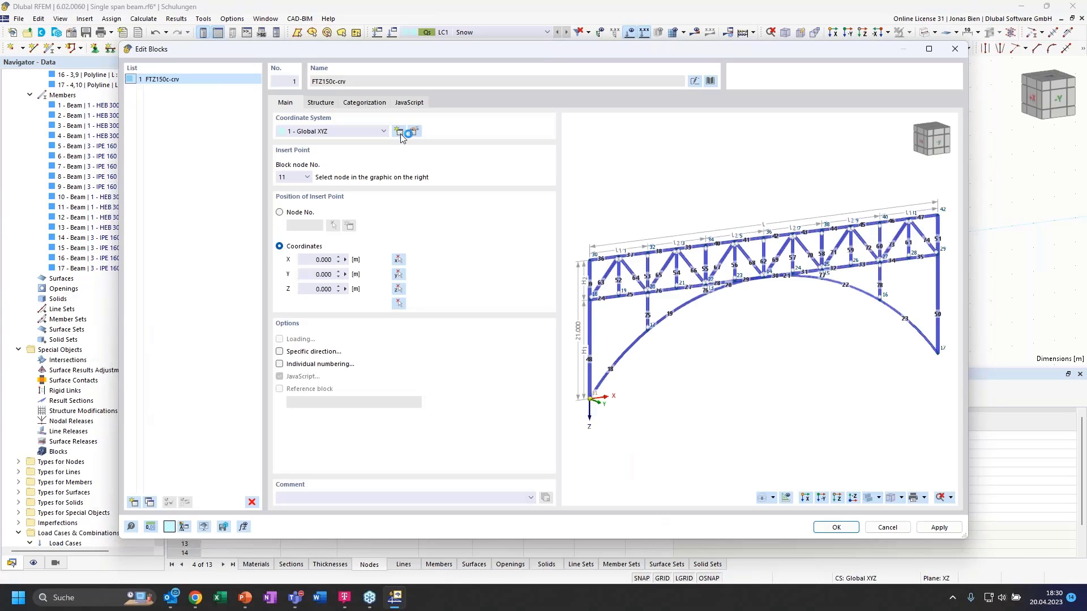
- Examine the JavaScript of the FTZ150c-crv block, from its input parameters to node and member creation, and its categorization
left_click(407, 102)
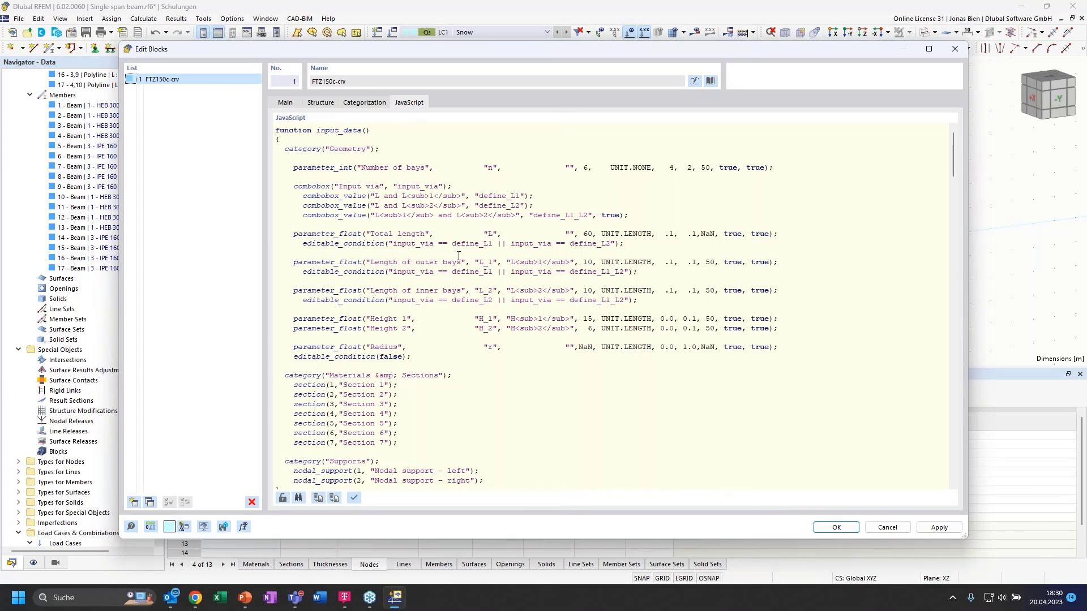
scroll(491, 252, "down", 12)
scroll(499, 291, "down", 7)
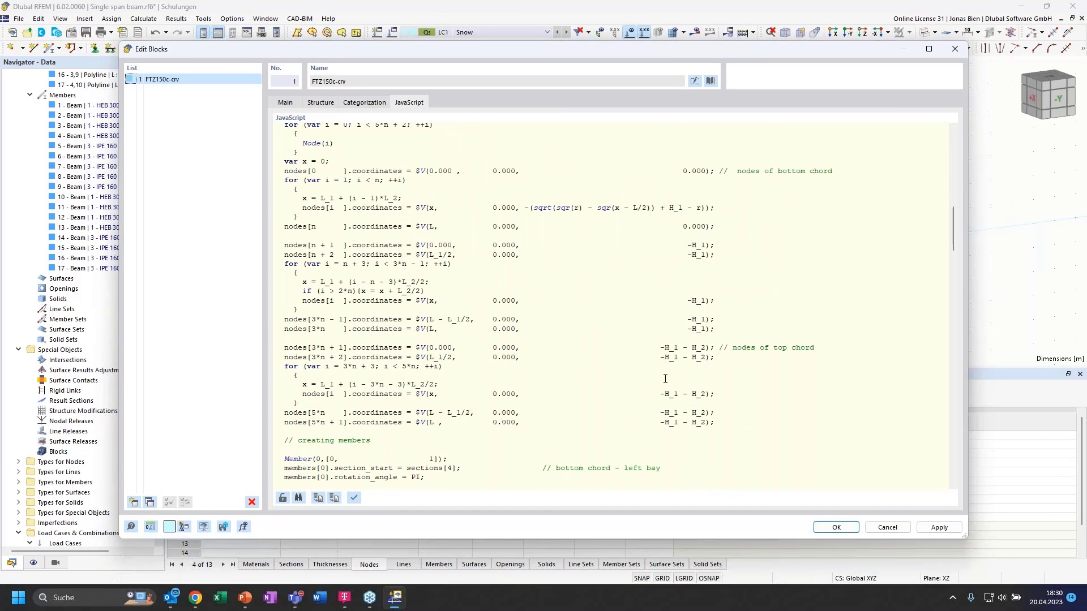
scroll(761, 415, "down", 6)
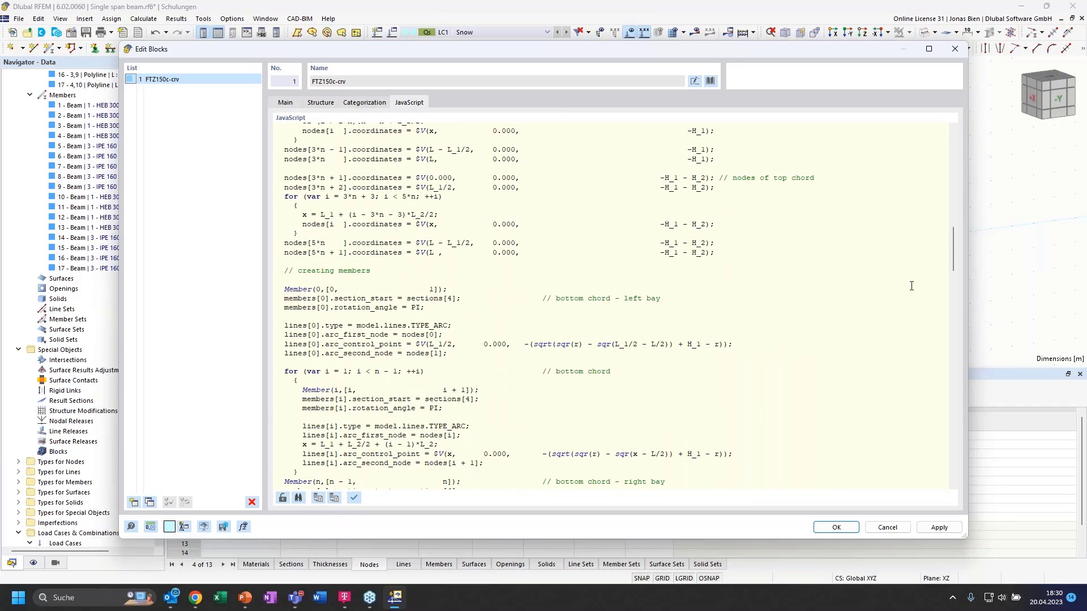
left_click_drag(952, 241, 953, 141)
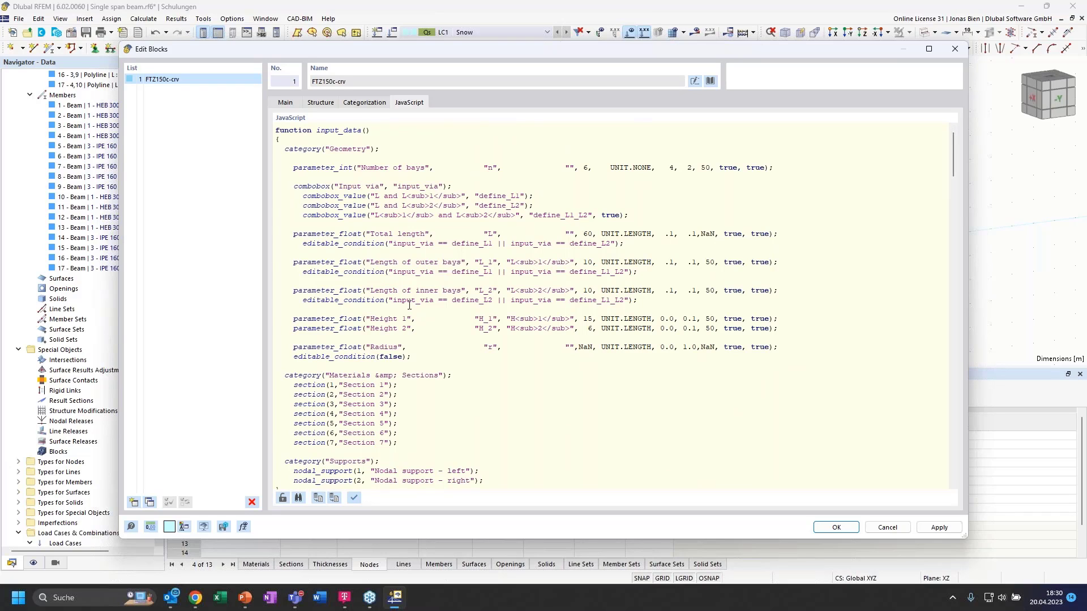
left_click(363, 102)
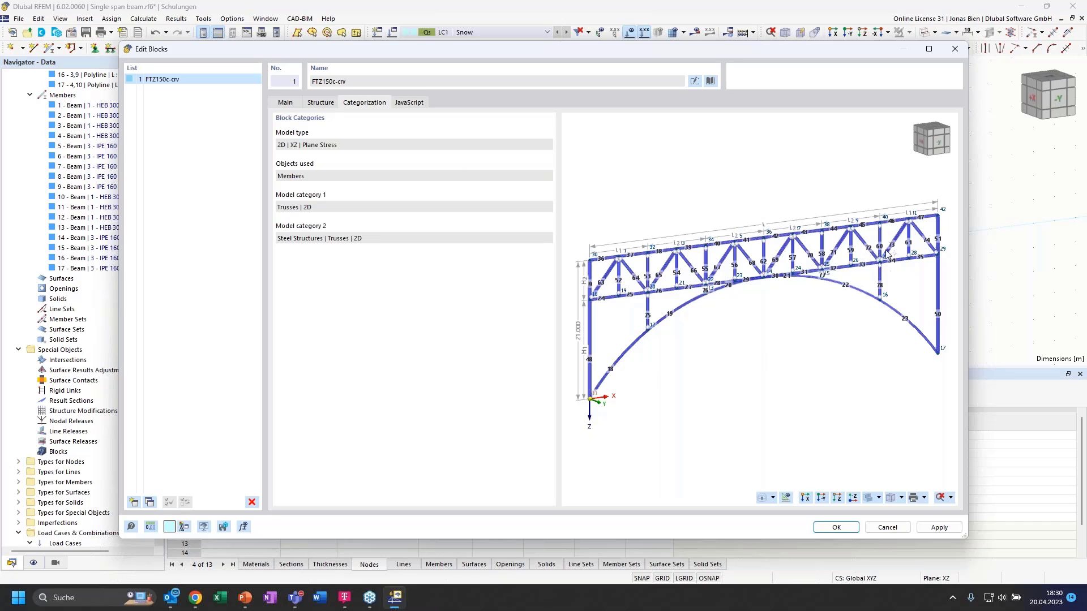
- Compare the FTZ150c-crv block's structure parameters with its JavaScript definitions and close the block editor without applying it
left_click(408, 102)
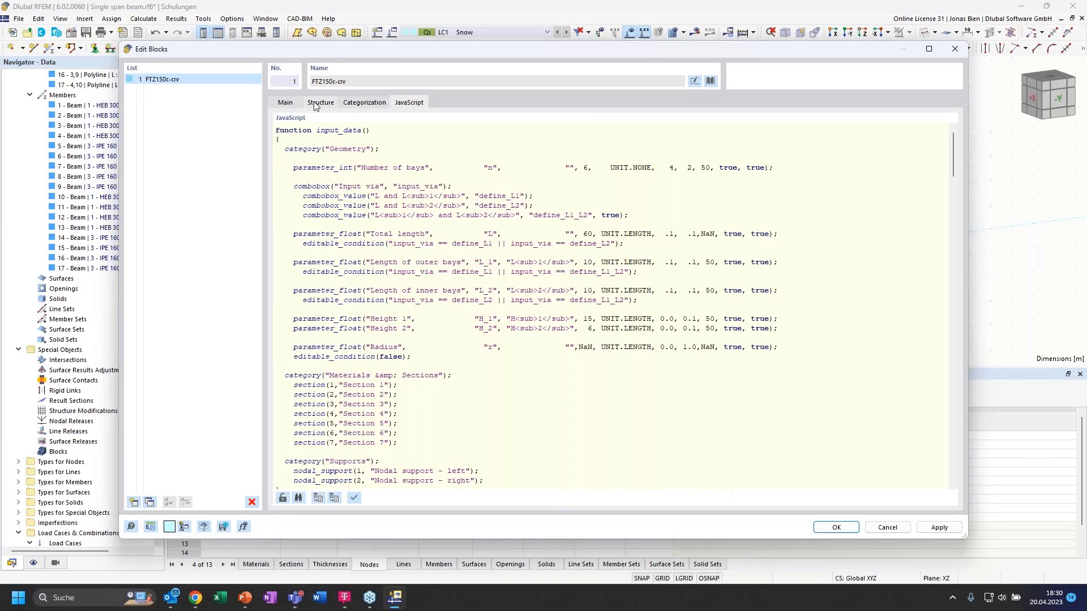
left_click(320, 103)
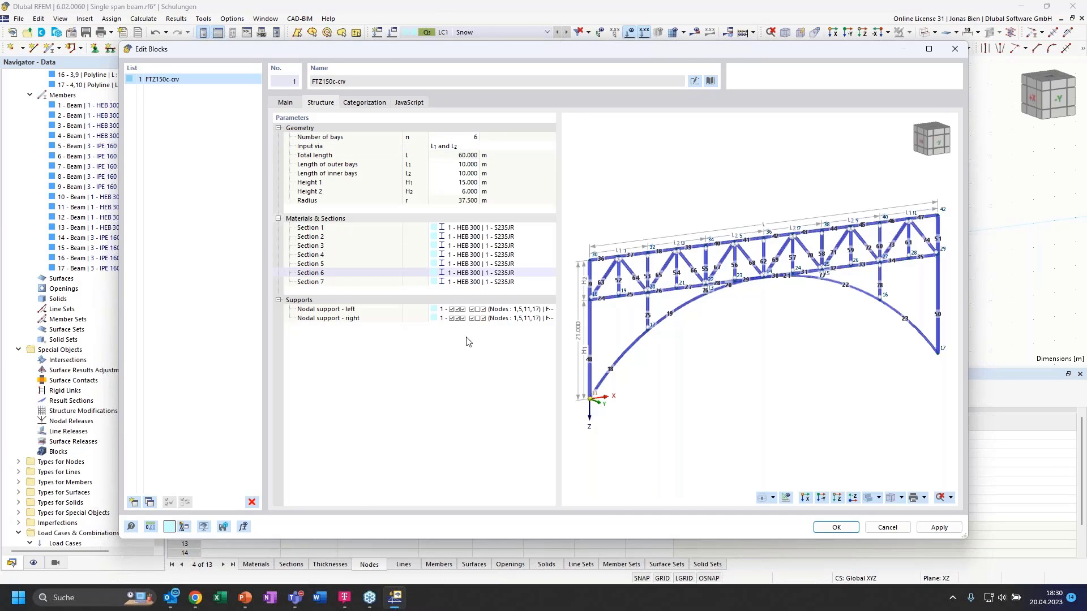
left_click(409, 103)
scroll(464, 294, "down", 6)
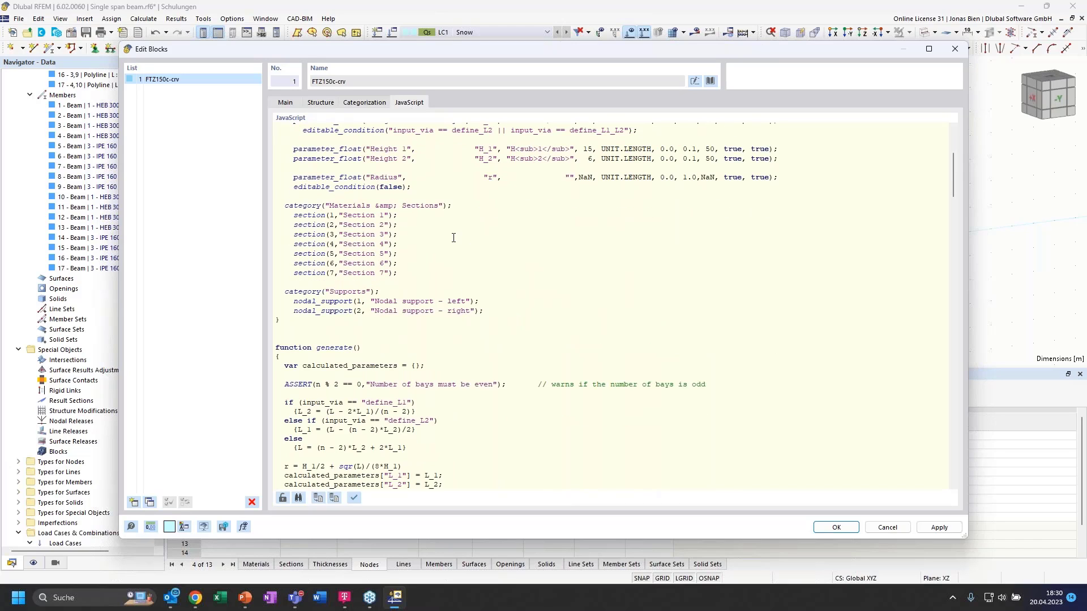
scroll(451, 308, "down", 6)
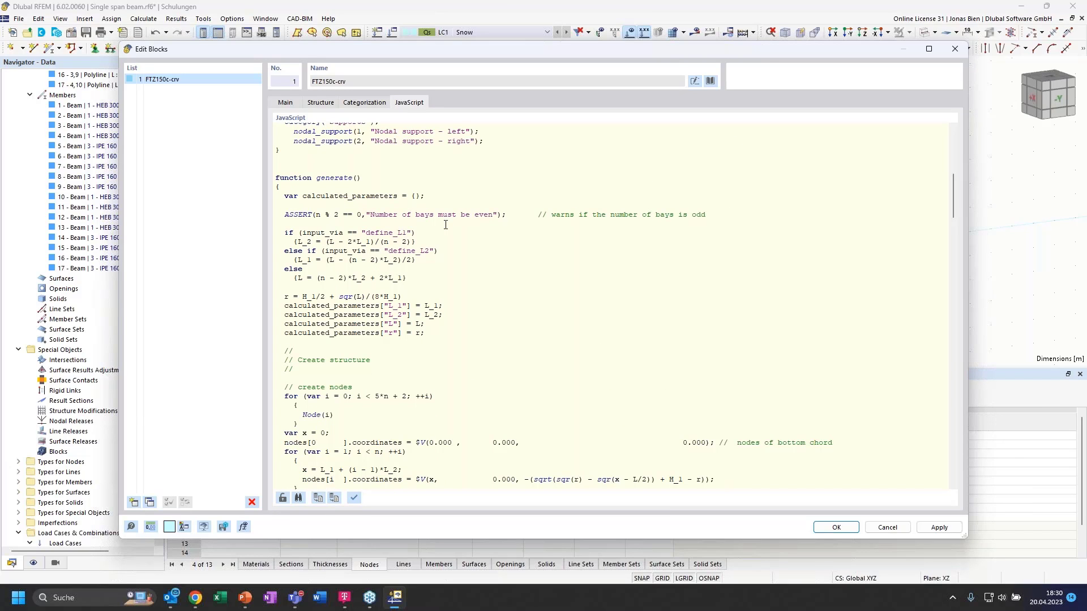
scroll(446, 224, "up", 4)
left_click(961, 50)
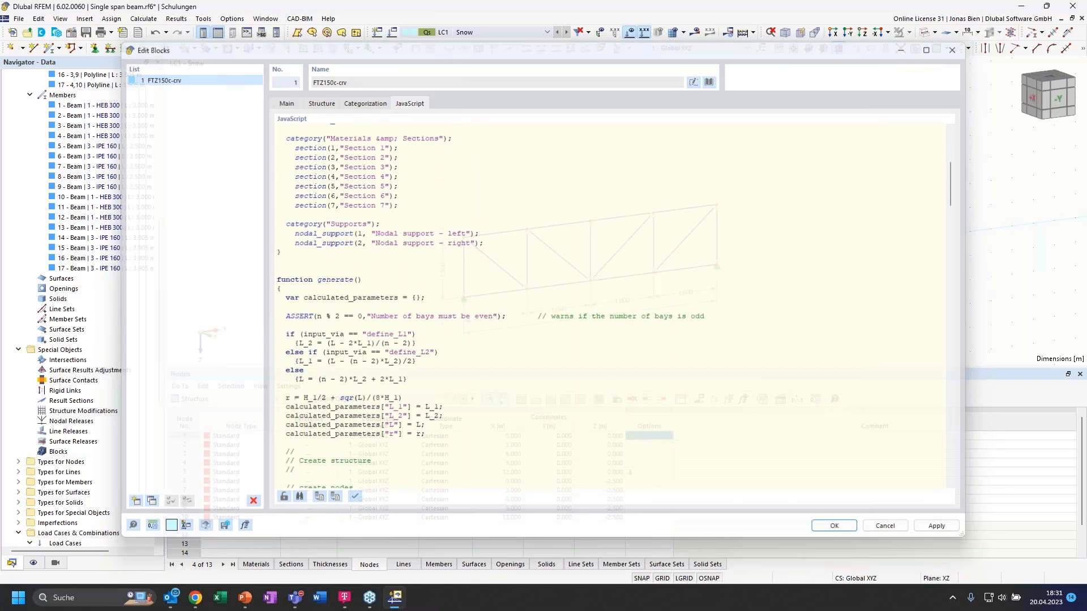
- Open the console, try out the suggestions for "node", view the list of insertable object properties, and close the console
left_click(249, 33)
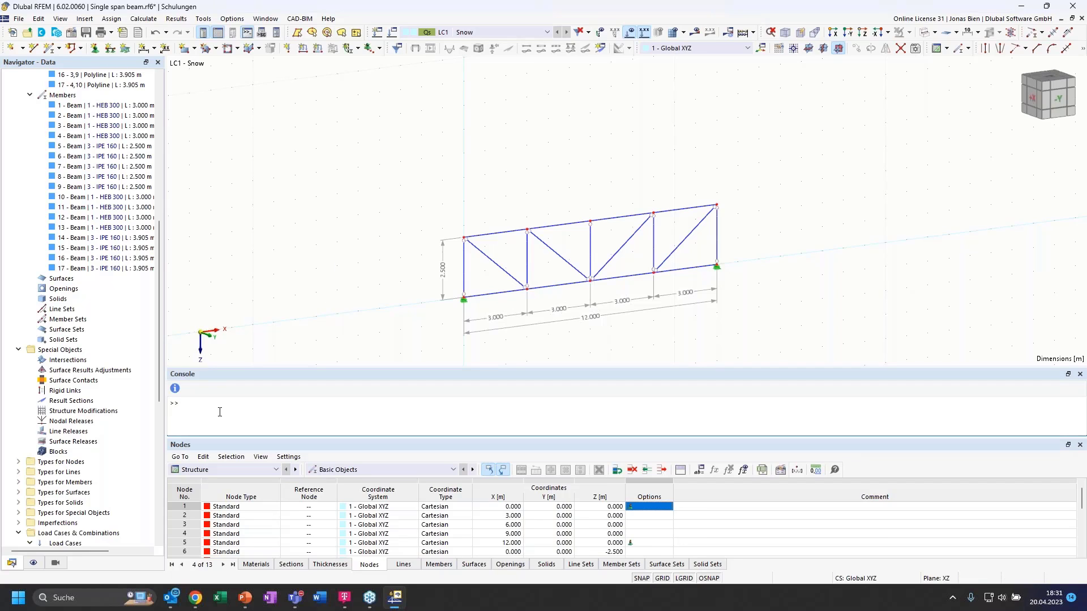
type("nod")
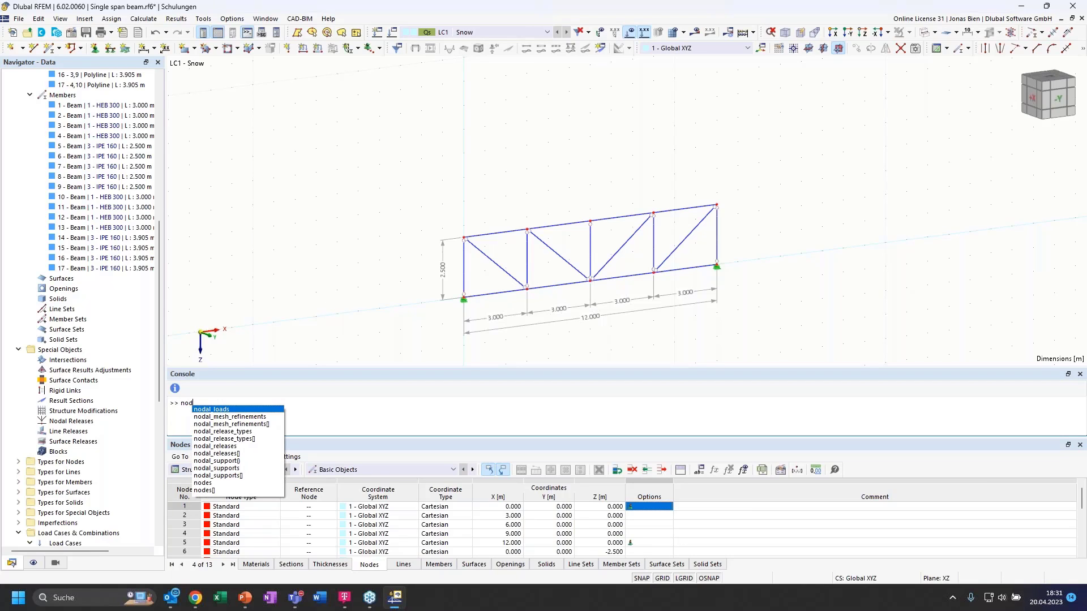
type("e")
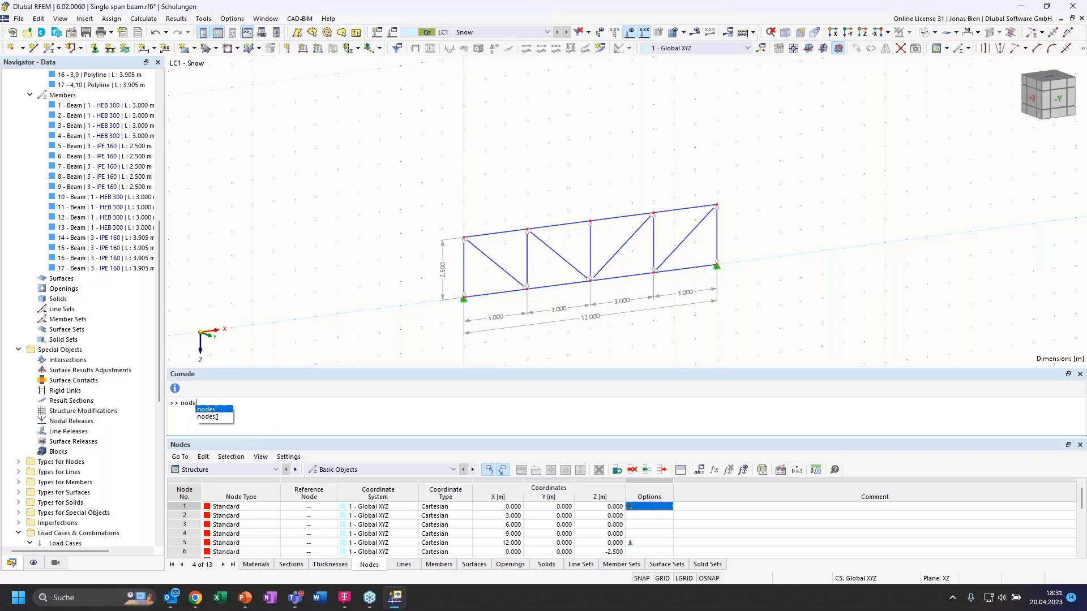
left_click(198, 403)
left_click_drag(197, 403, 169, 406)
key("BackSpace")
left_click(175, 390)
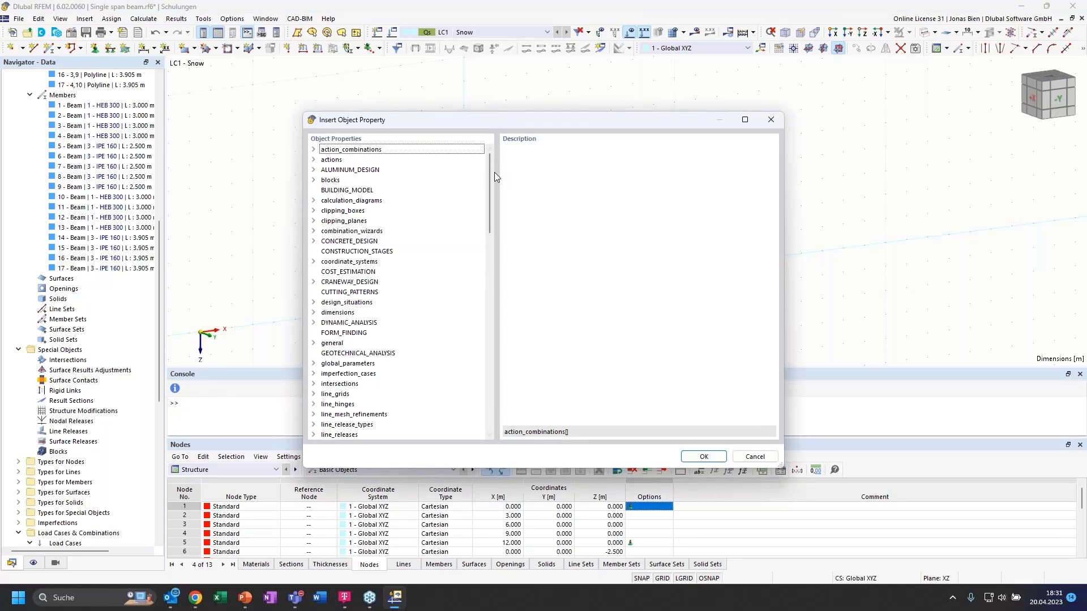
left_click_drag(488, 188, 487, 159)
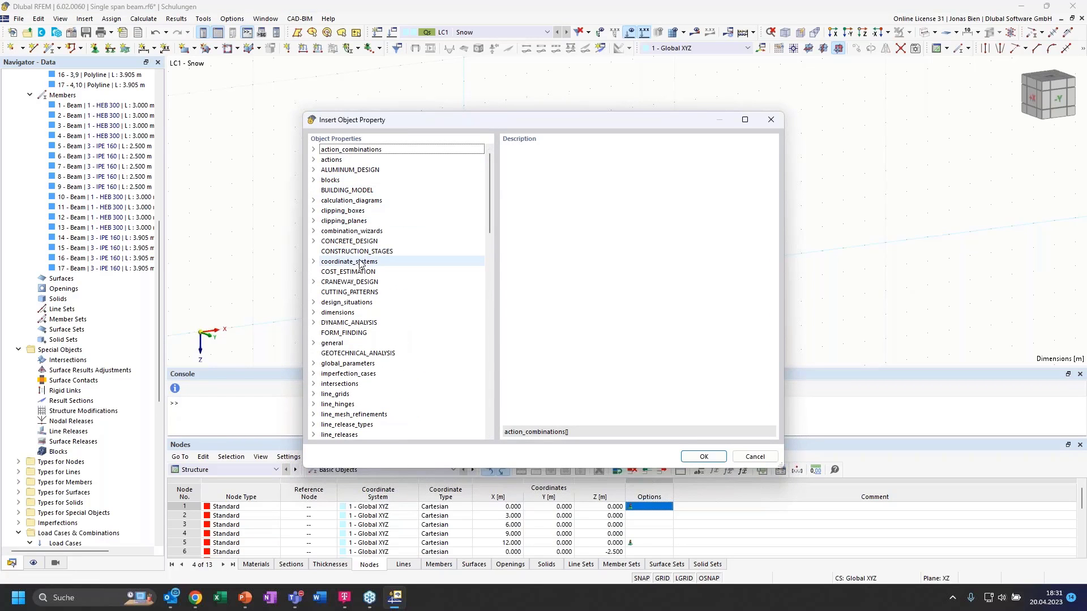
left_click(755, 457)
left_click(1080, 374)
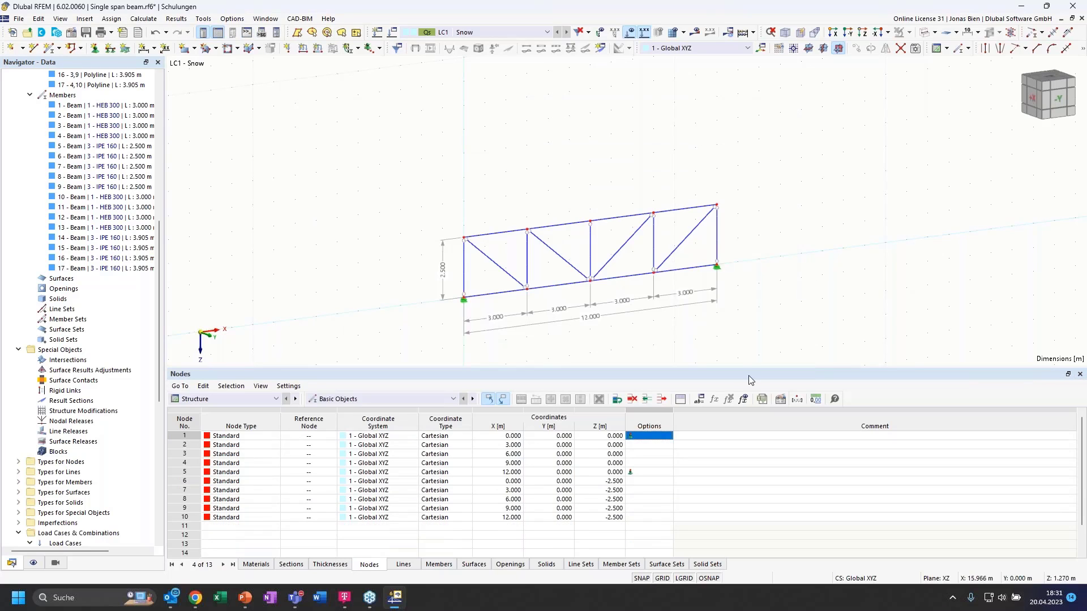
- Reduce the height of the nodes table and display the truss in the -Y view
left_click_drag(740, 376, 769, 407)
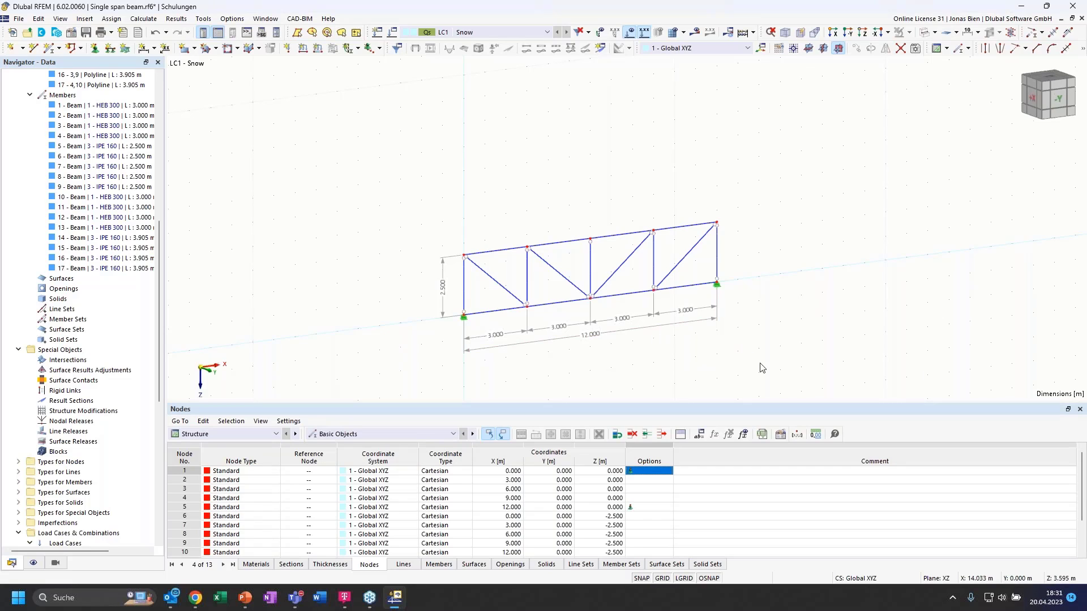
middle_click_drag(819, 298, 787, 343, "ctrl")
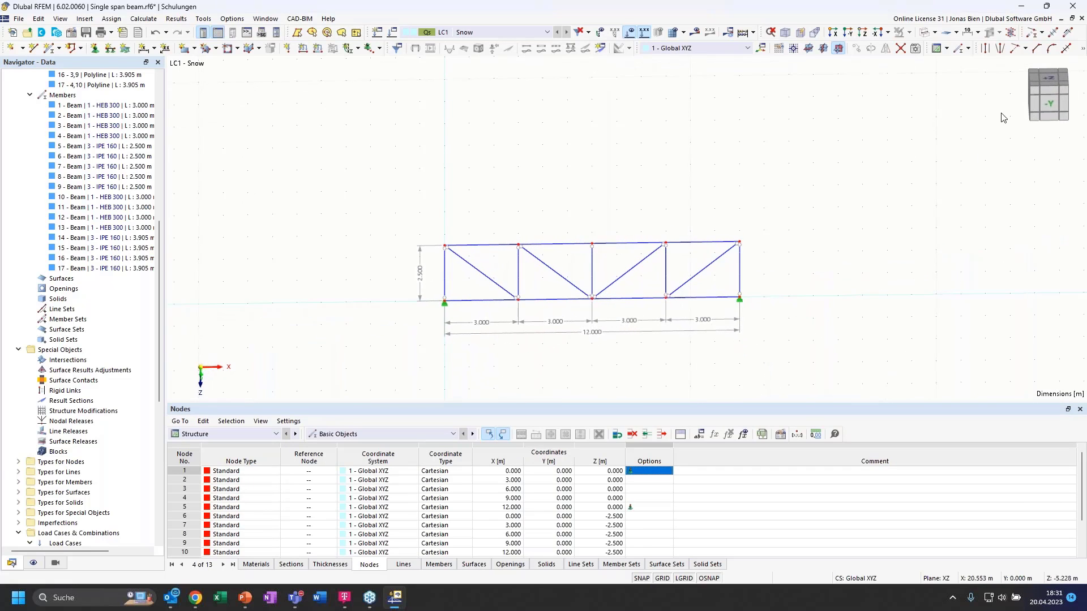
left_click(1049, 103)
scroll(615, 252, "down", 1)
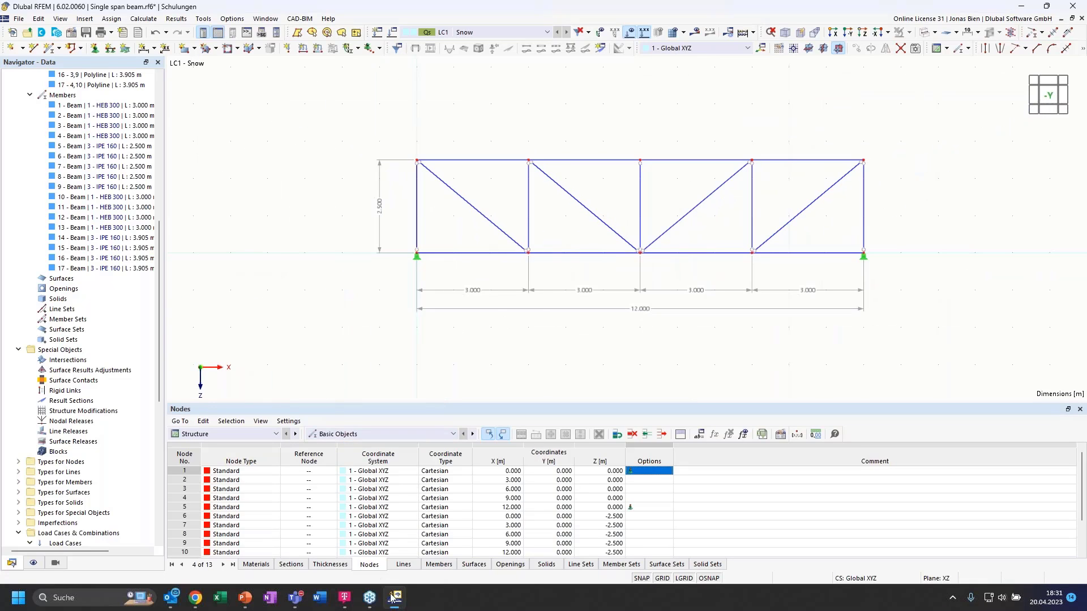
- Switch to the PowerPoint presentation and advance to the fixed column slide on 1st and 2nd order theory
mouse_move(398, 602)
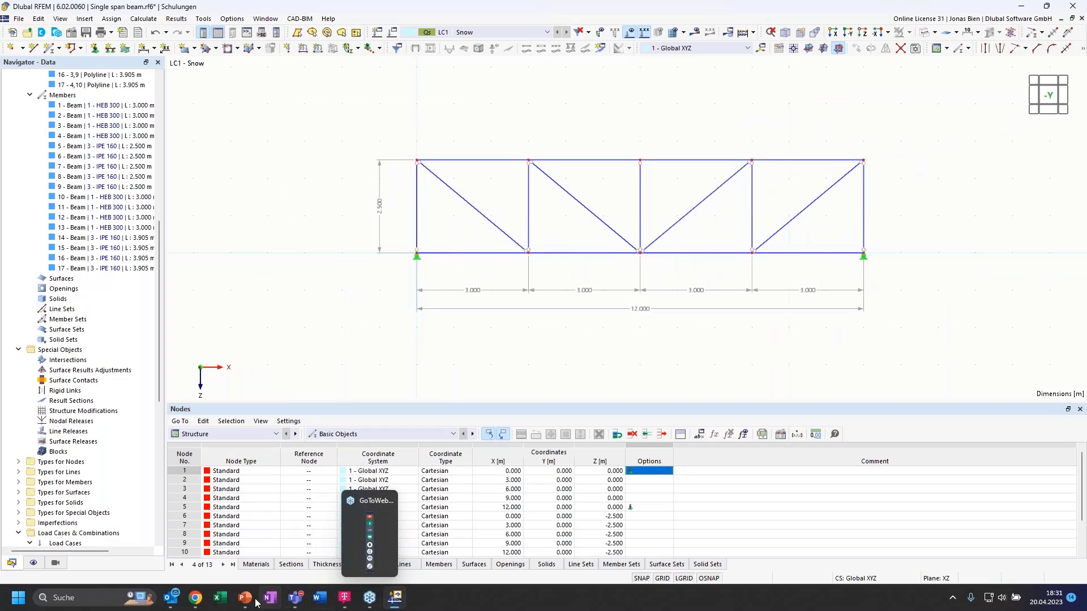
mouse_move(242, 601)
left_click(306, 542)
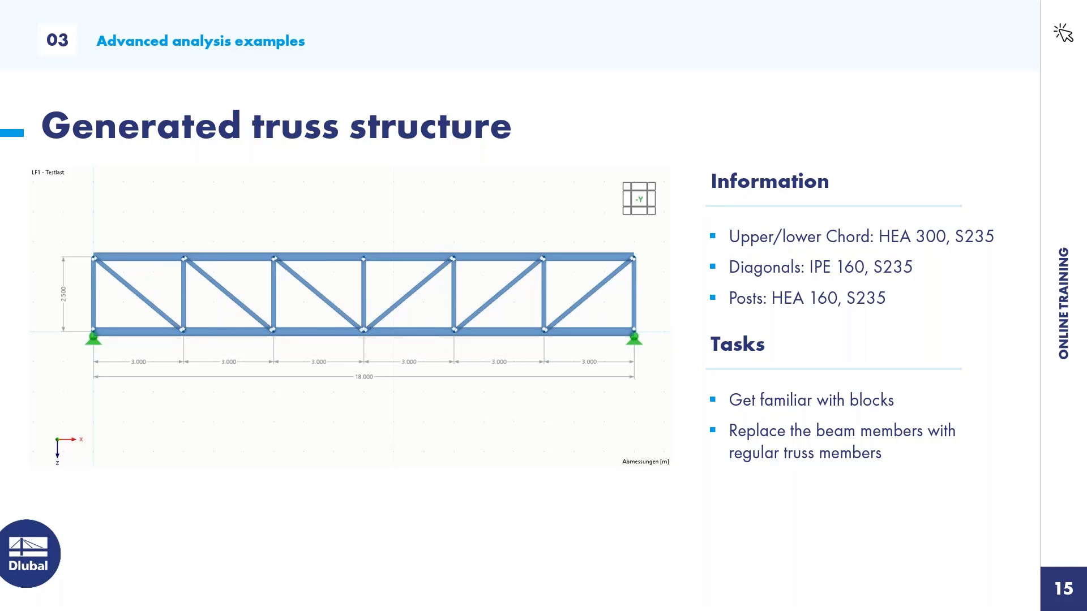
left_click(619, 391)
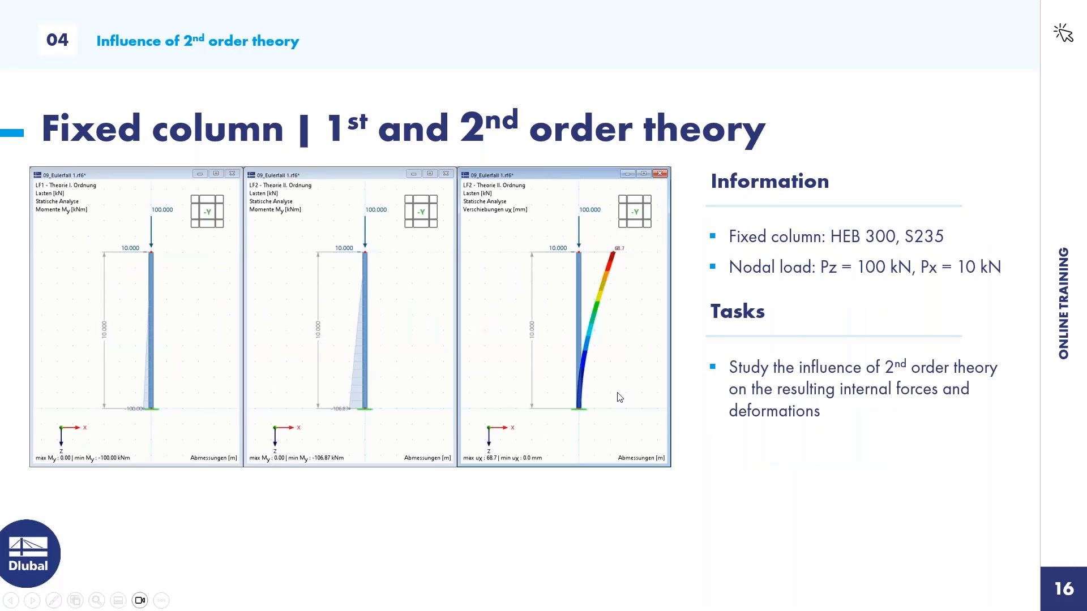
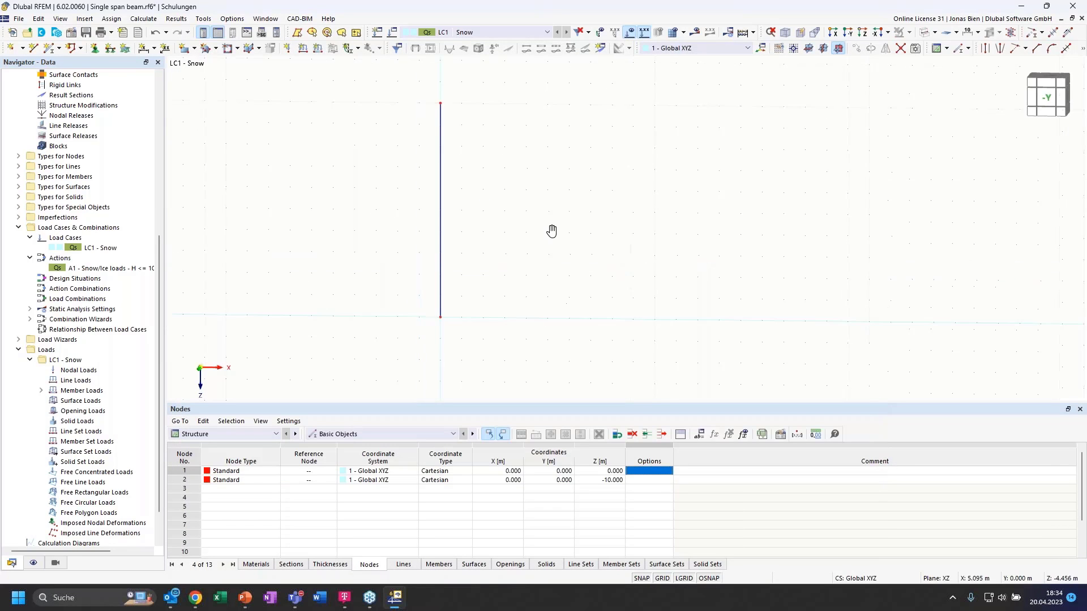
- Assign the Fixed nodal support to node 1 at the column's base
double_click(444, 330)
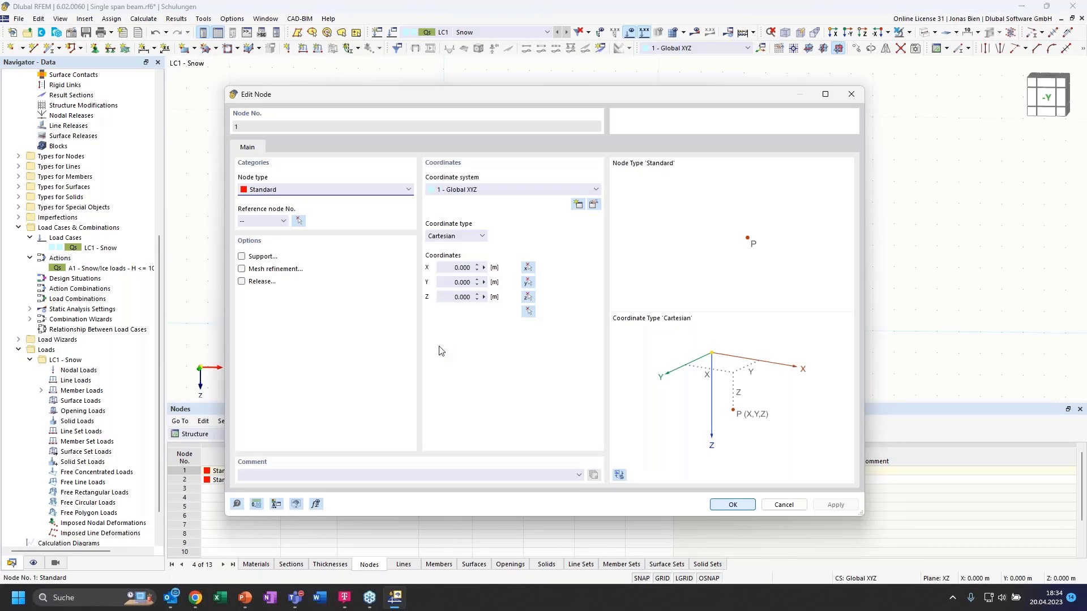
left_click(241, 256)
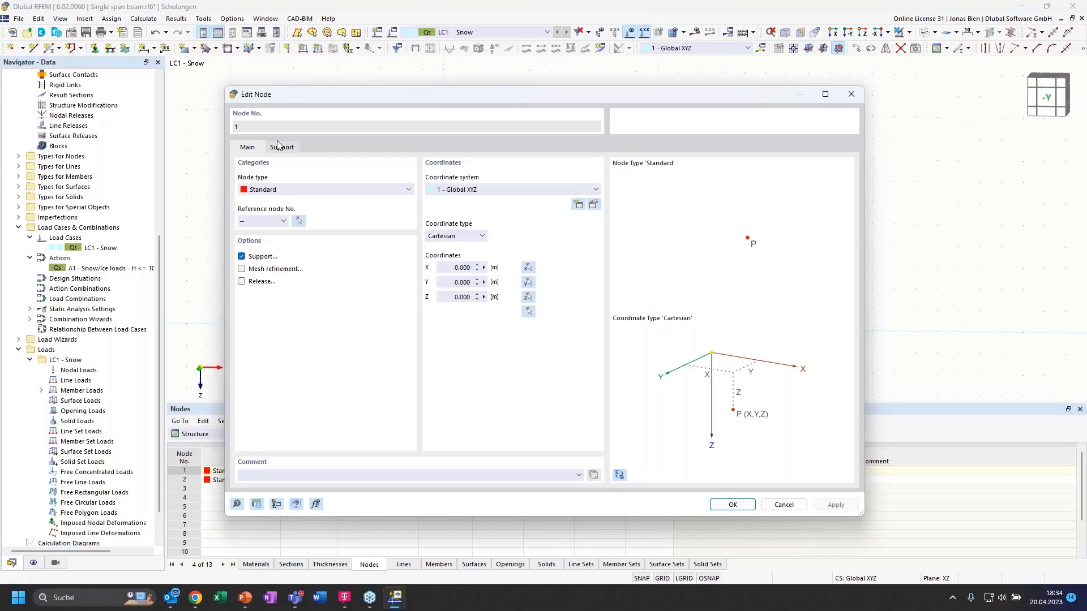
left_click(294, 152)
left_click(296, 189)
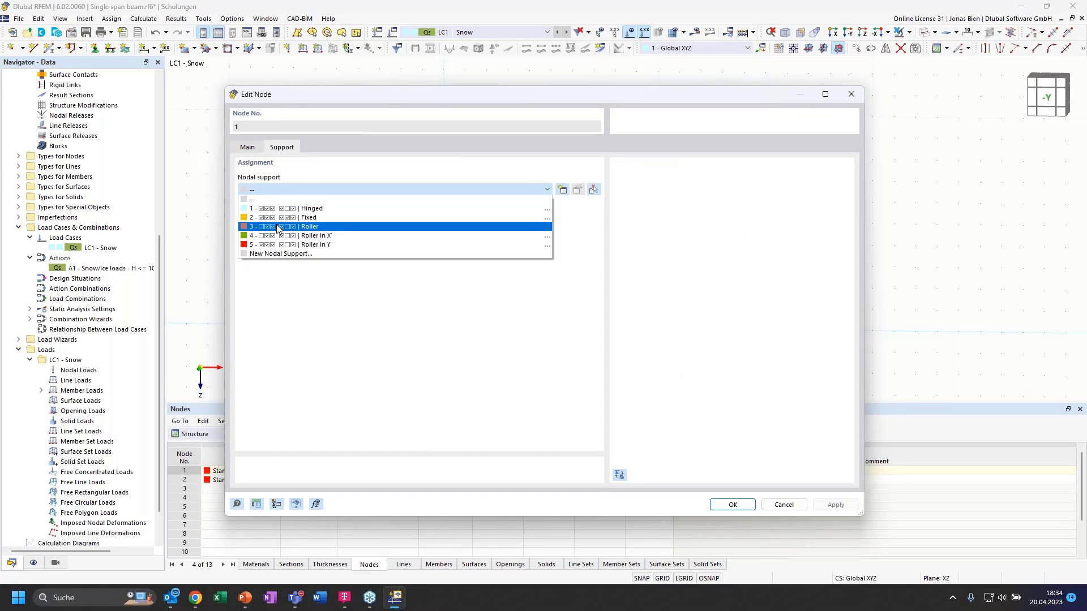
left_click(306, 228)
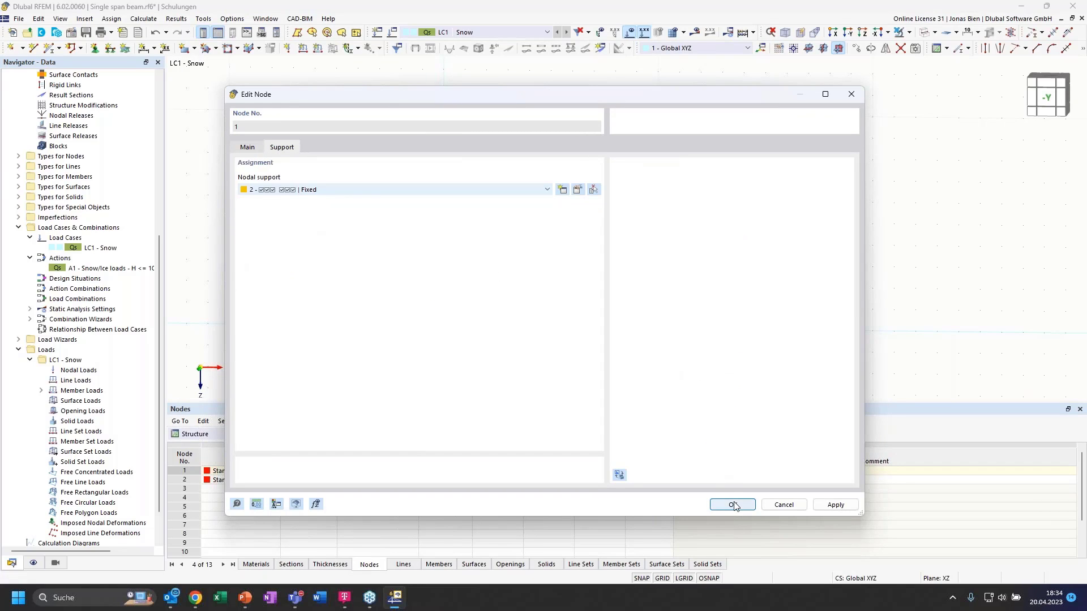
left_click(732, 504)
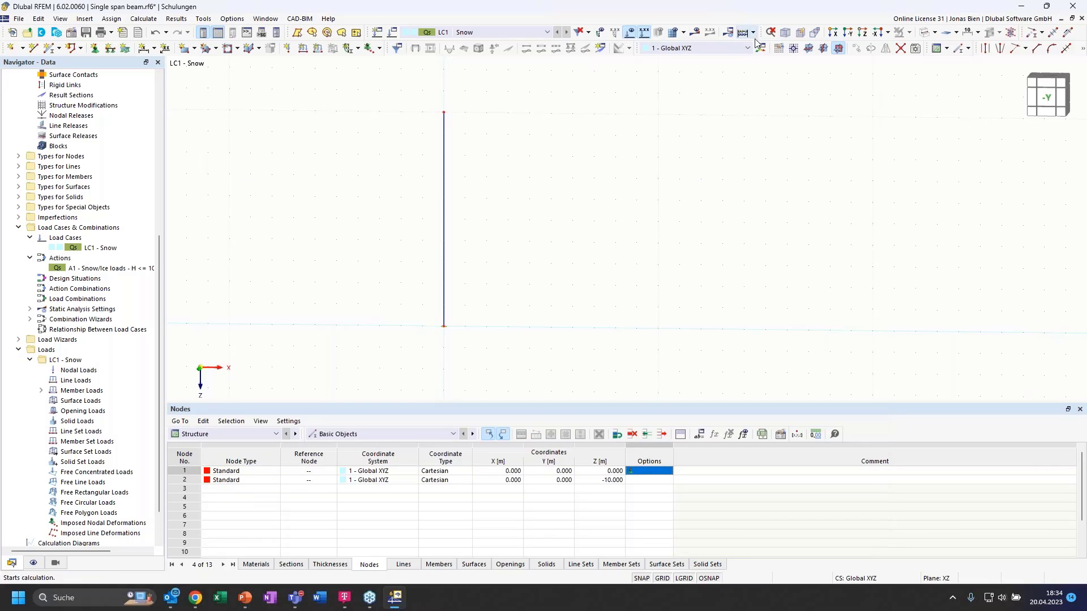
- Display the column as a rendered solid and check the support assignment of its base node without changing it
left_click(924, 32)
scroll(443, 333, "up", 2)
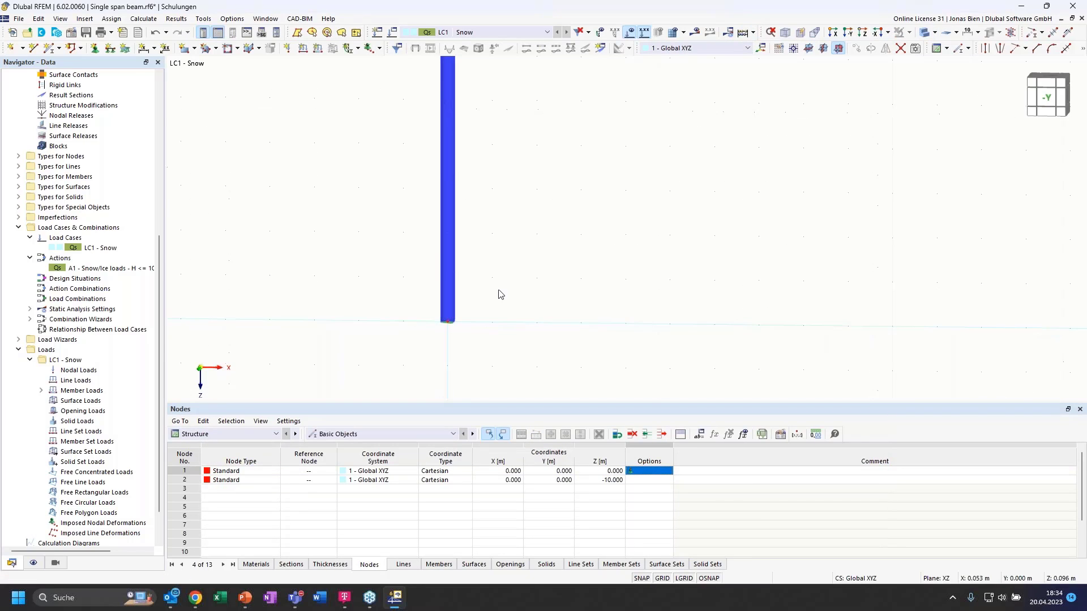
middle_click_drag(480, 293, 447, 309, "ctrl")
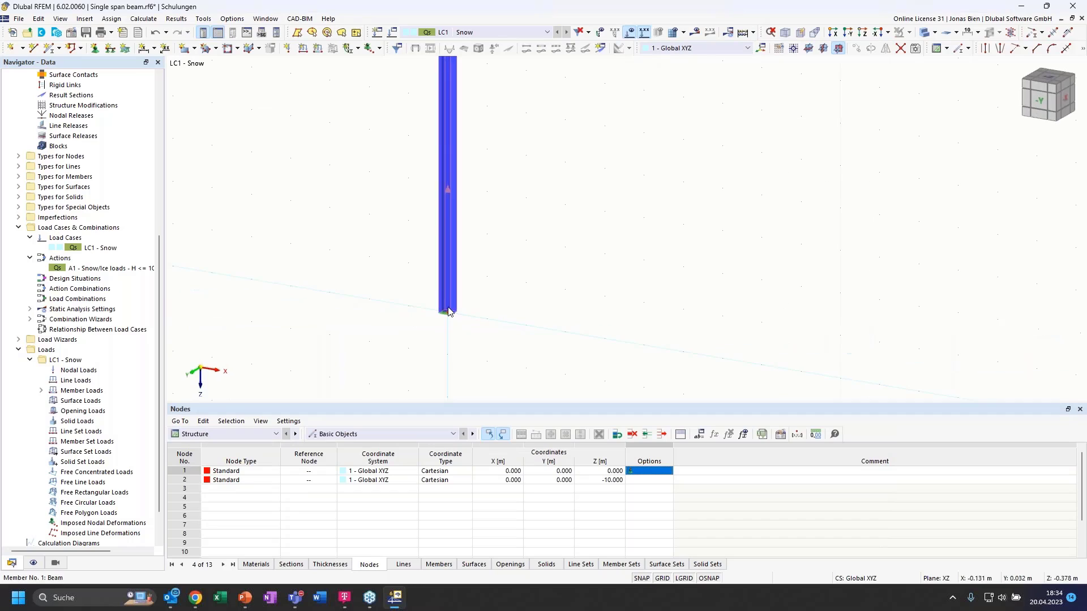
scroll(446, 309, "up", 3)
double_click(447, 323)
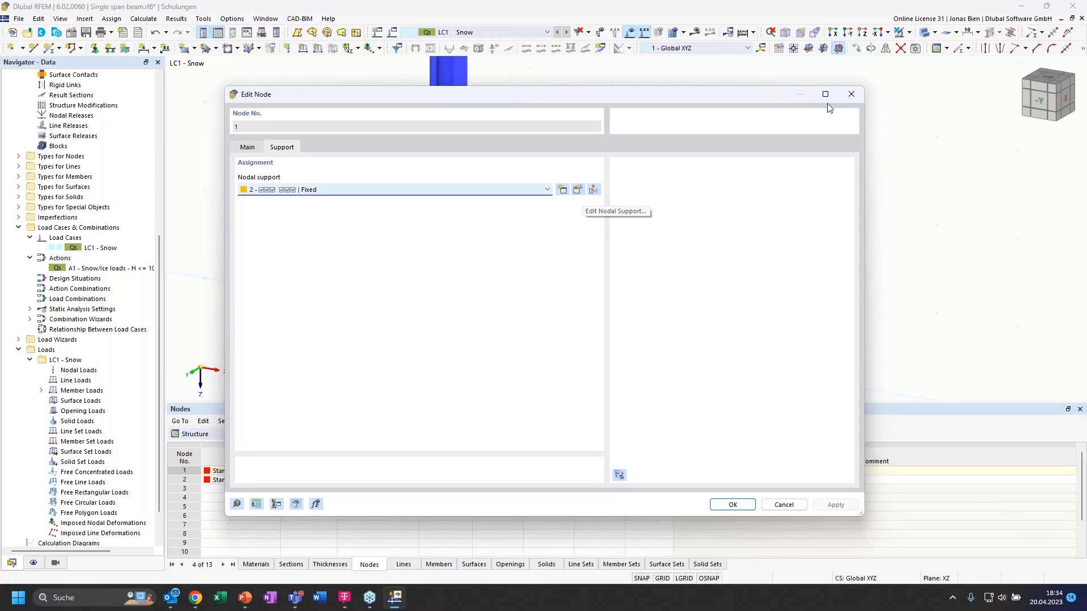
left_click(850, 94)
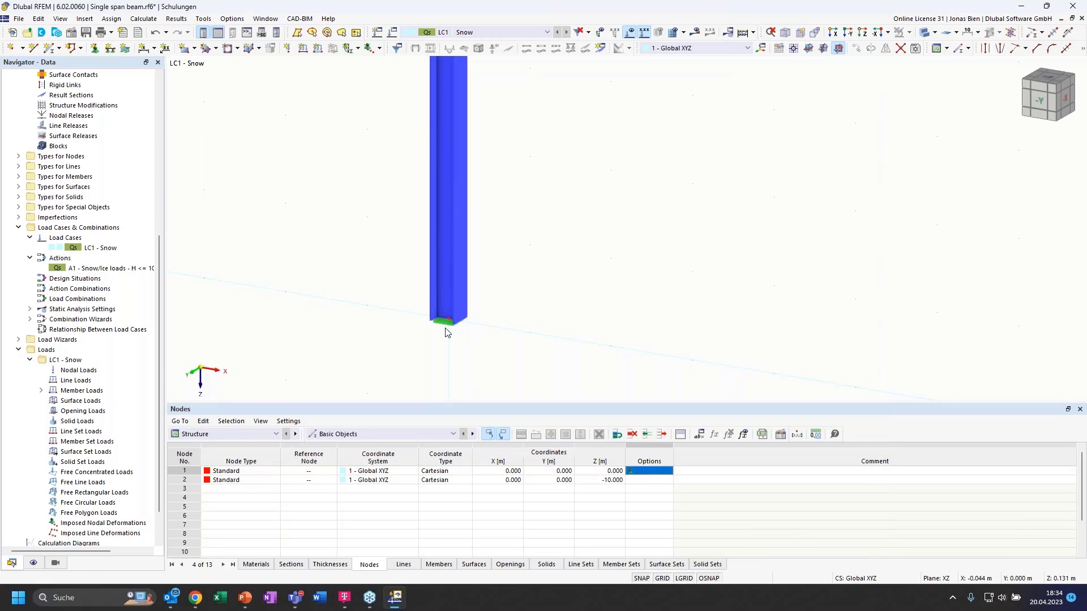
- Enlarge the graphic size of the nodal support symbol at the column's base
scroll(472, 343, "down", 2)
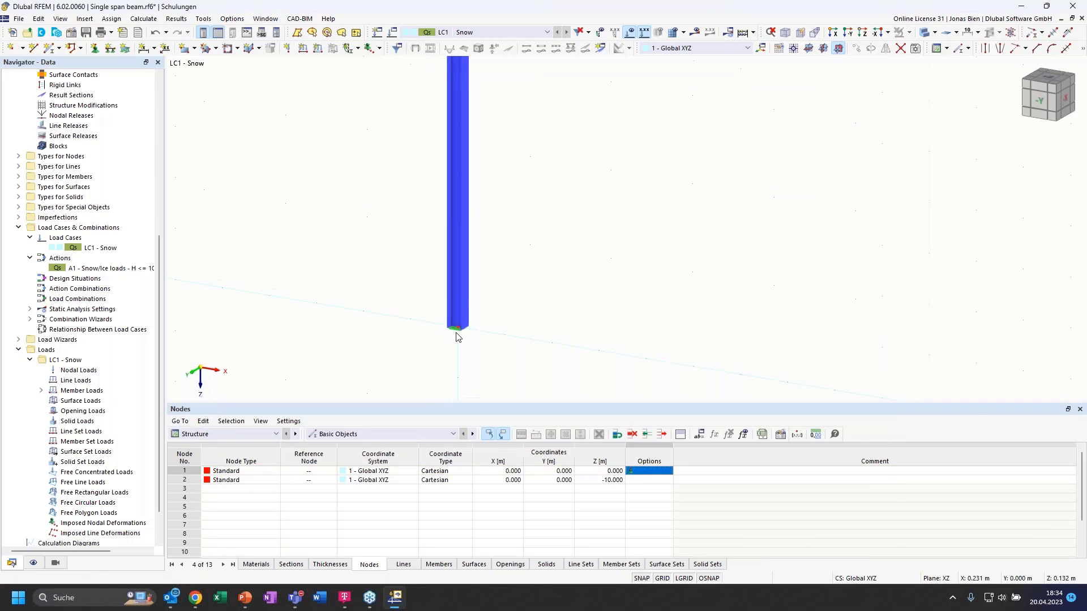
right_click(456, 332)
left_click_drag(518, 435, 626, 439)
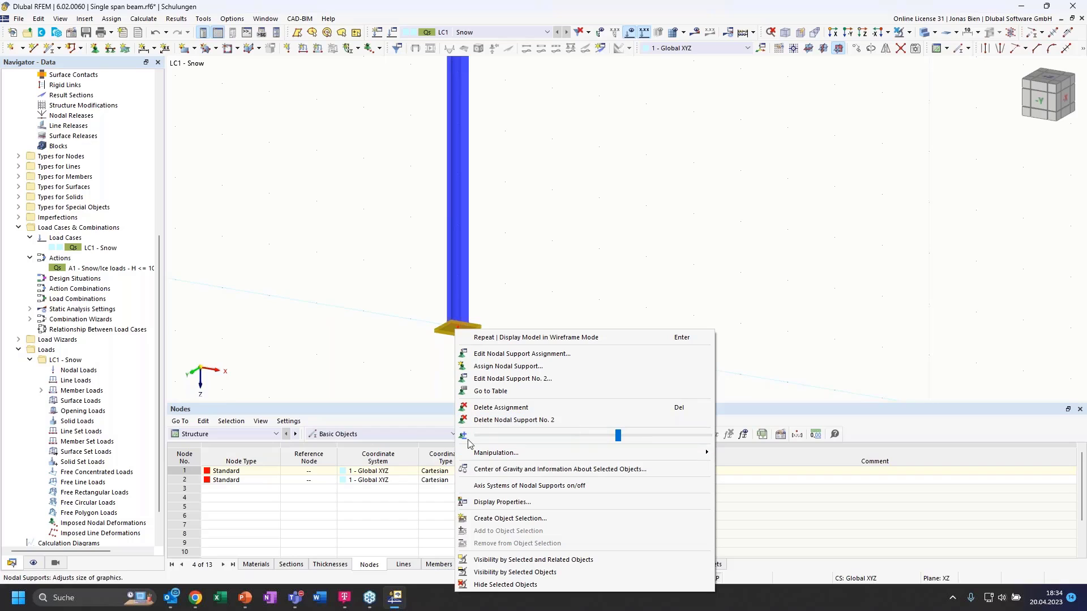
left_click(580, 216)
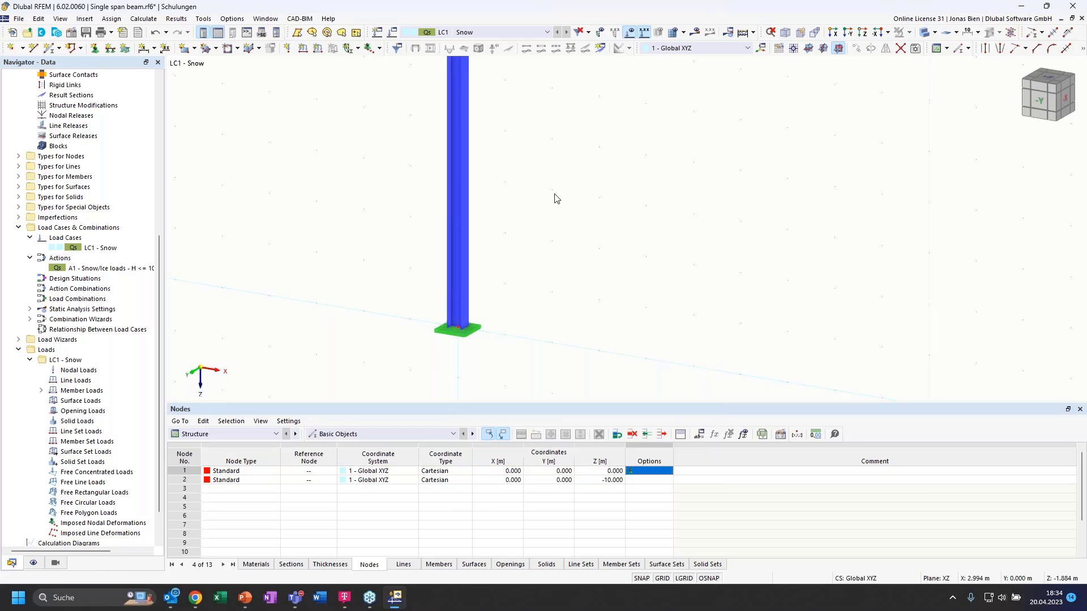
- Apply a Components nodal load in LC1 with Fx = 10 kN and Fz = 100 kN to the column's top node
middle_click_drag(572, 223, 576, 249, "ctrl")
scroll(573, 245, "down", 1)
middle_click_drag(578, 149, 574, 140)
middle_click_drag(460, 71, 616, 207)
scroll(582, 162, "down", 2)
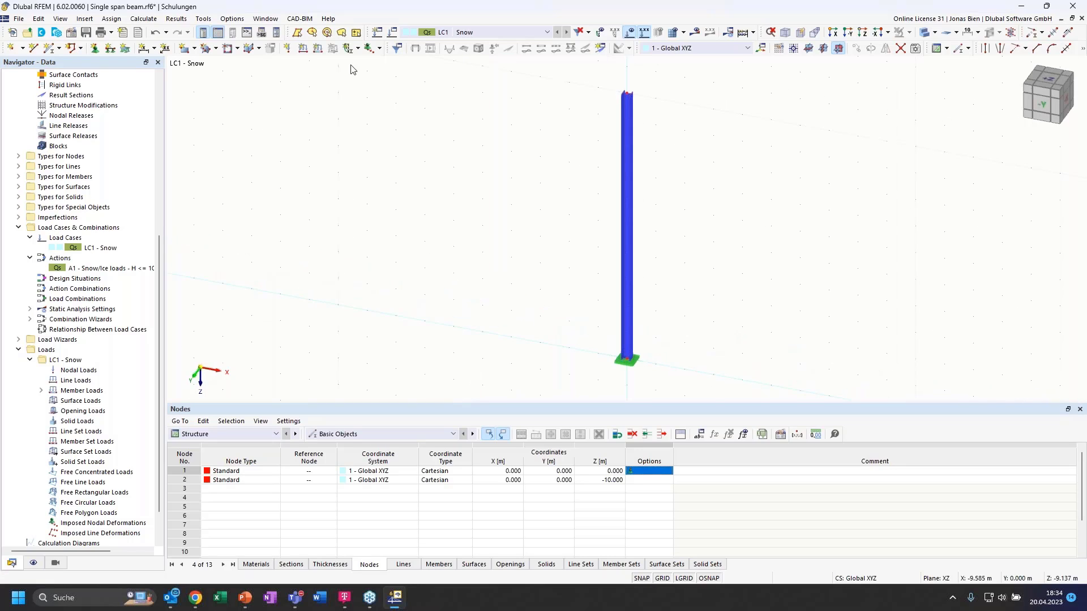
left_click(290, 49)
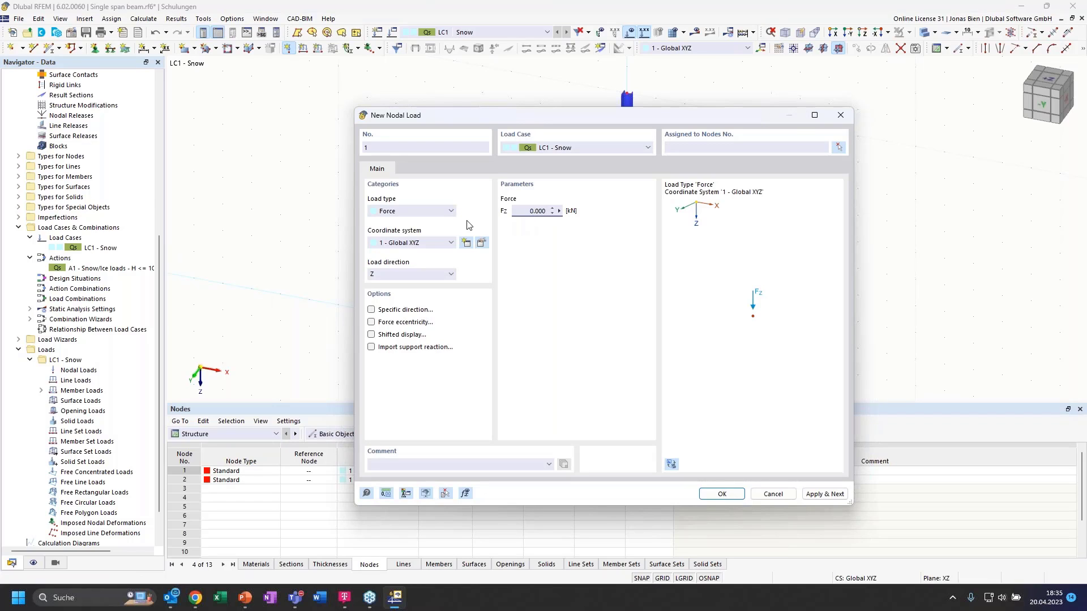
left_click_drag(505, 114, 426, 133)
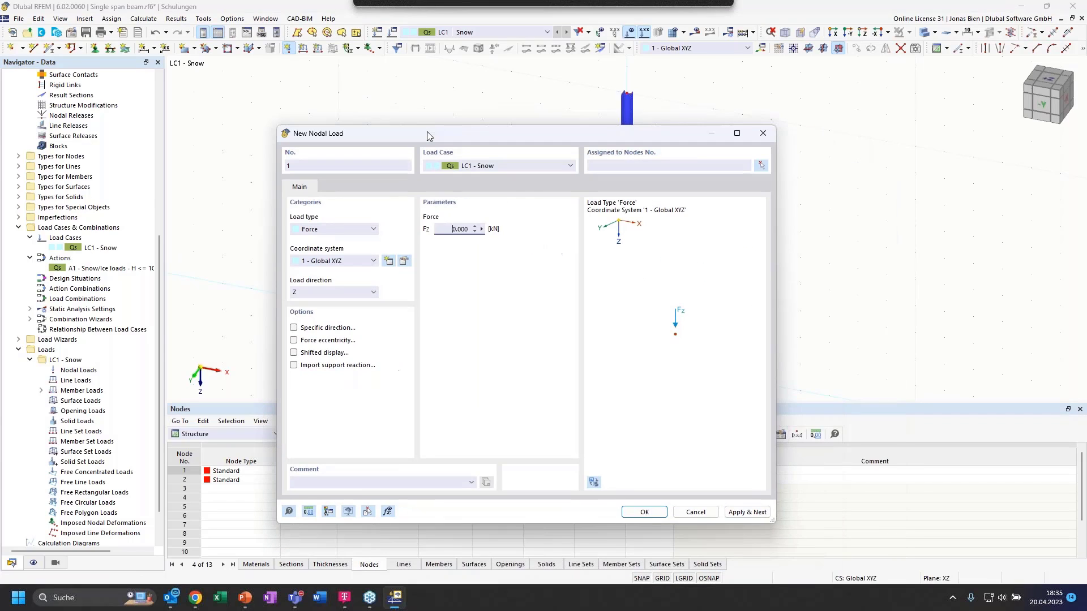
left_click(338, 230)
left_click(322, 257)
left_click(453, 256)
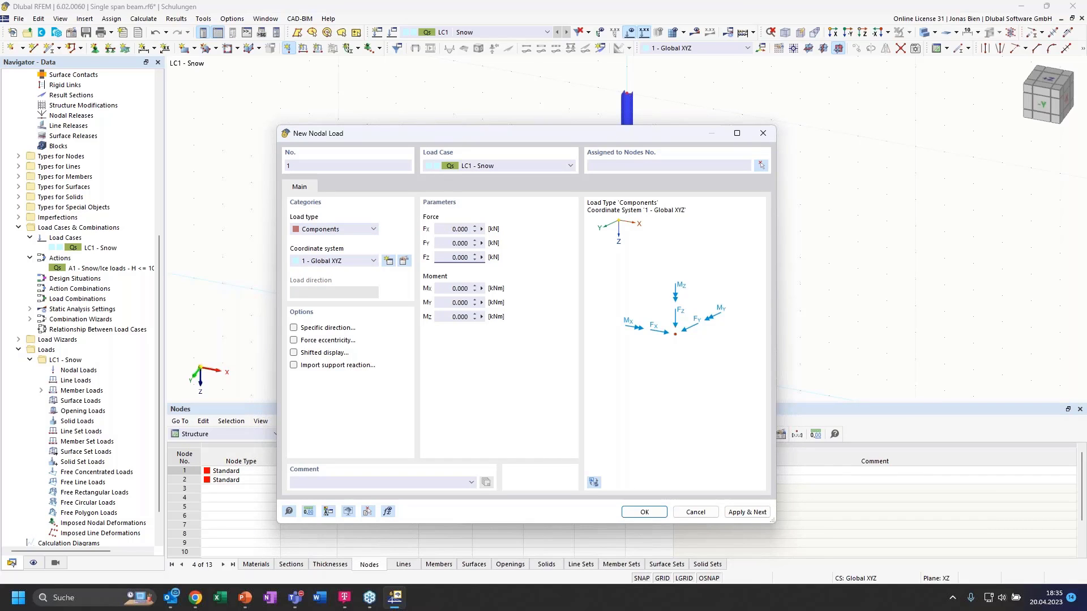
left_click(451, 229)
left_click(644, 512)
left_click(639, 124)
left_click(178, 167)
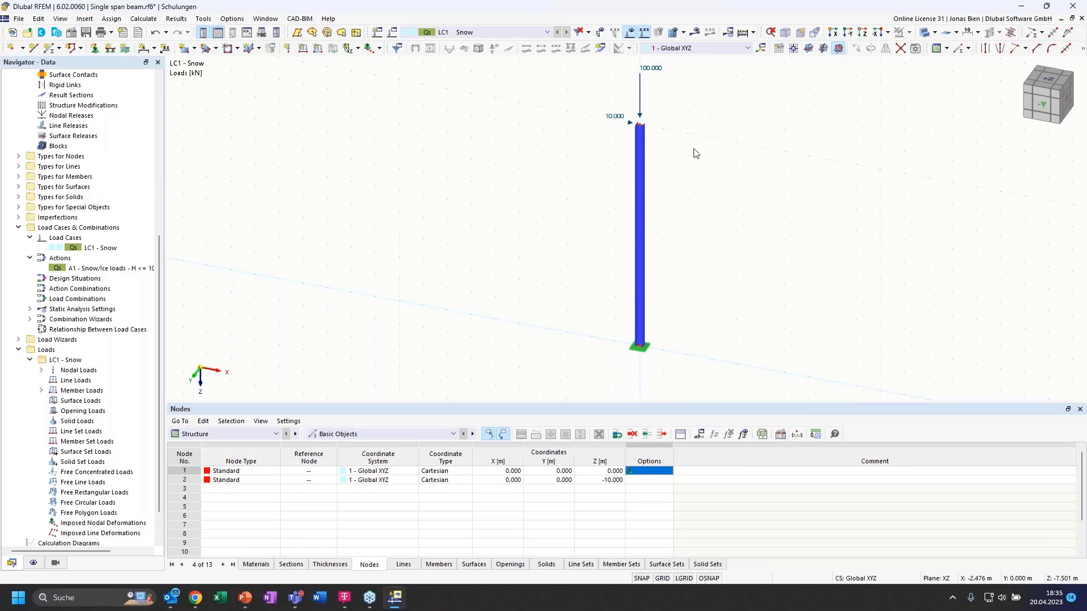
middle_click_drag(735, 110, 778, 161, "ctrl")
scroll(776, 158, "down", 1)
scroll(764, 75, "up", 1)
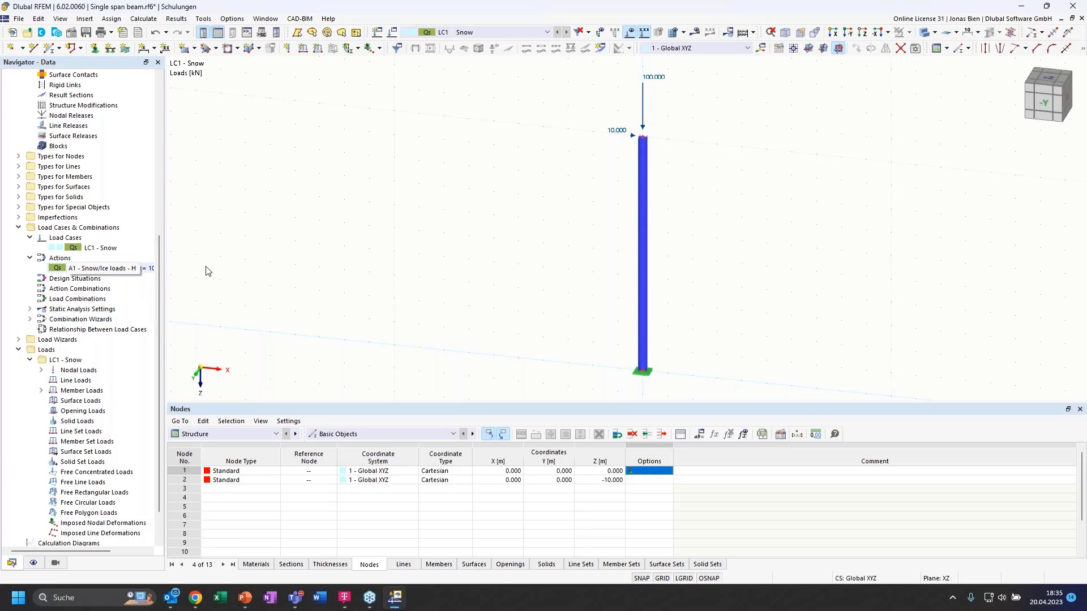
left_click(644, 145)
left_click(680, 142)
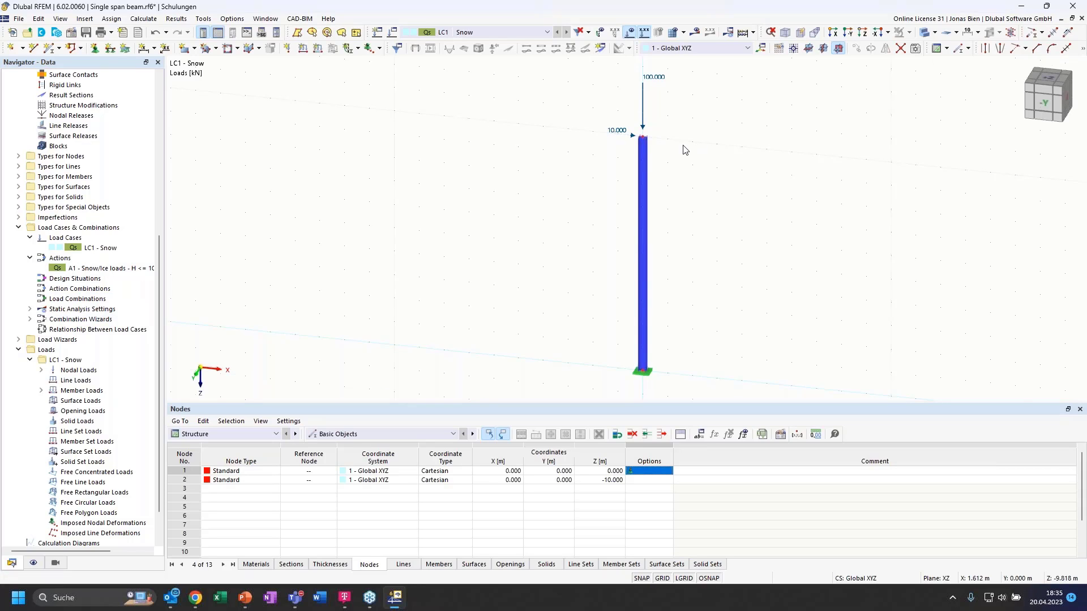
scroll(684, 150, "up", 1)
scroll(684, 134, "up", 1)
middle_click_drag(685, 134, 686, 149)
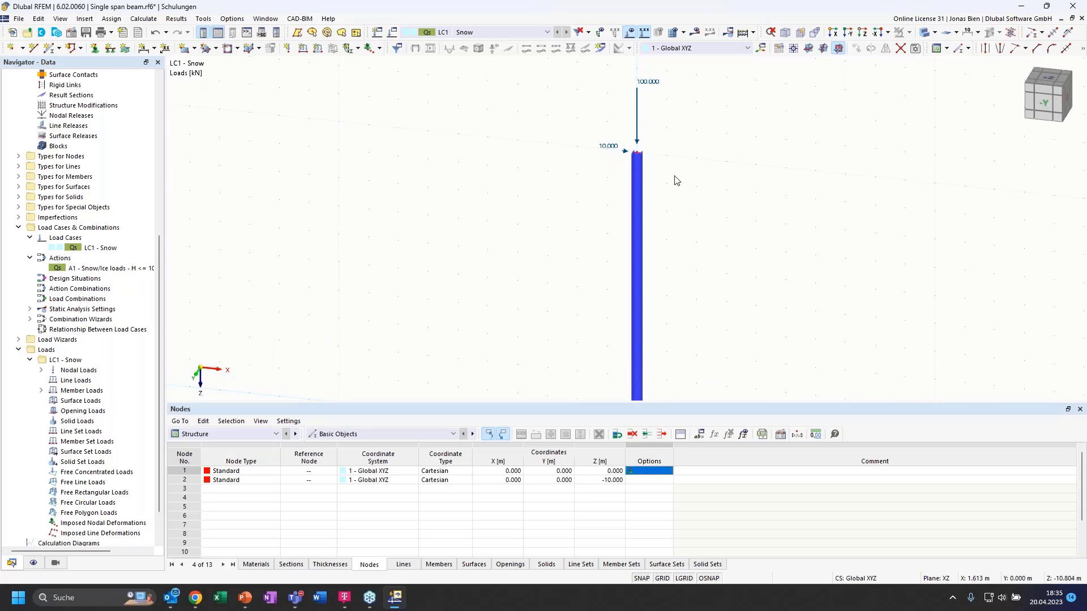
- Check that LC1 uses SA1 - Geometrically linear, review that setting's basic options, and list the available static analysis settings
left_click(108, 249)
double_click(108, 250)
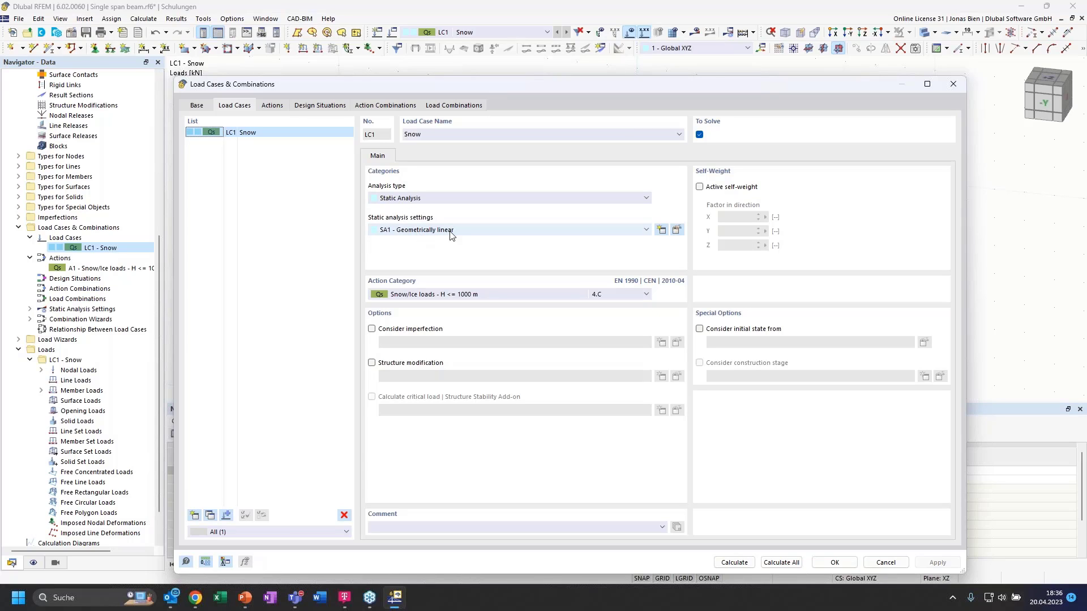
left_click(595, 227)
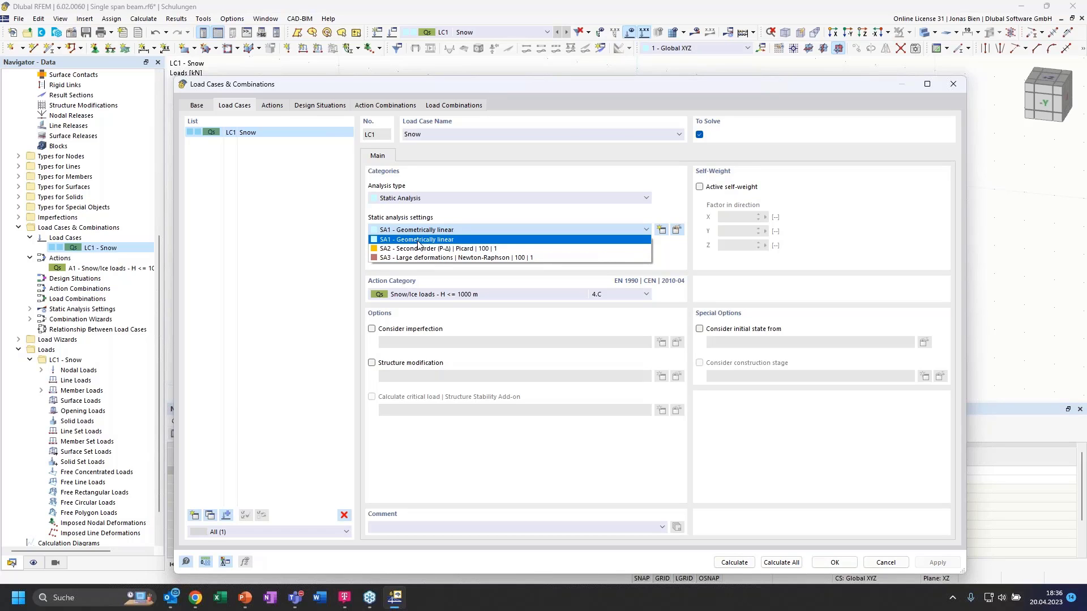
left_click(418, 244)
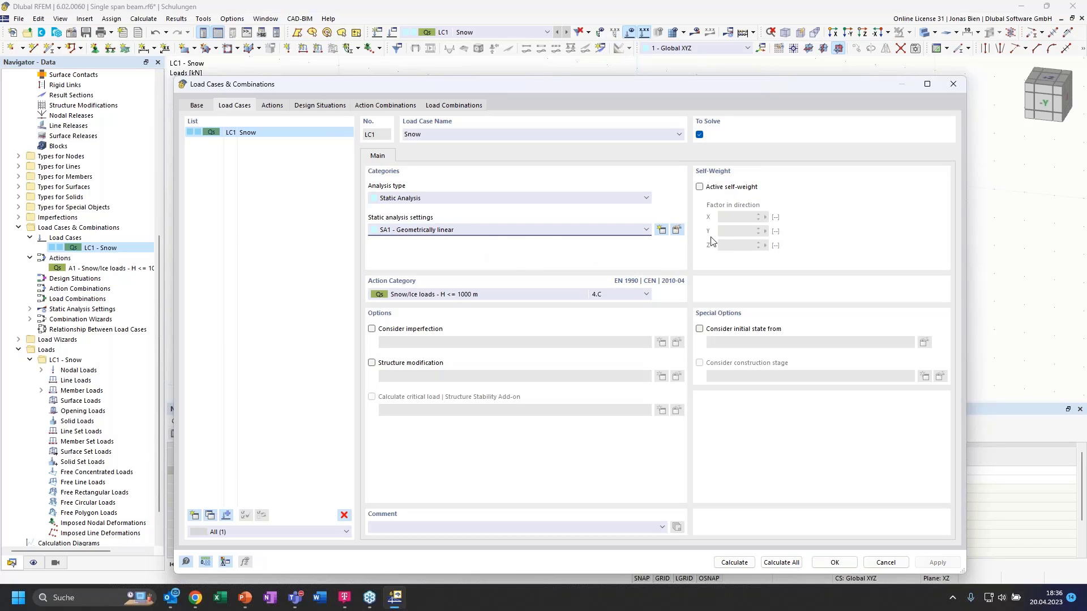
left_click(677, 227)
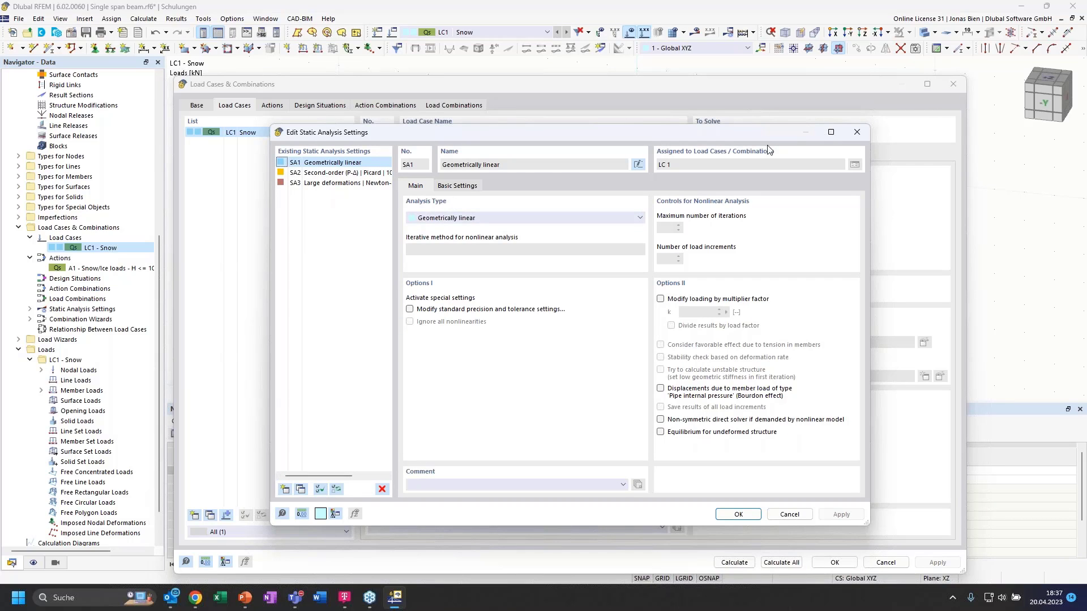
left_click(462, 187)
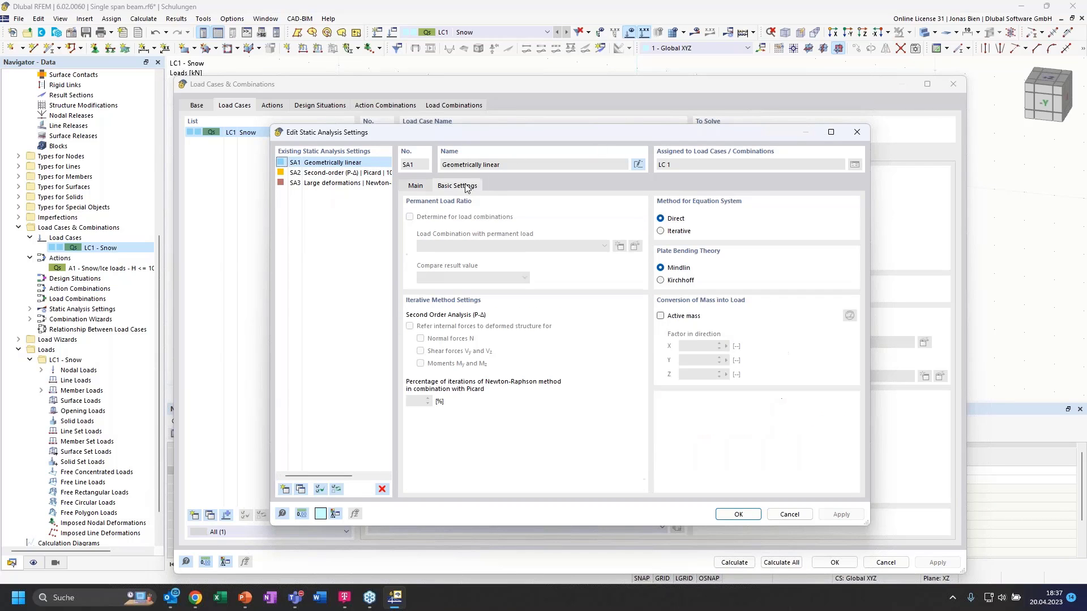
key("Escape")
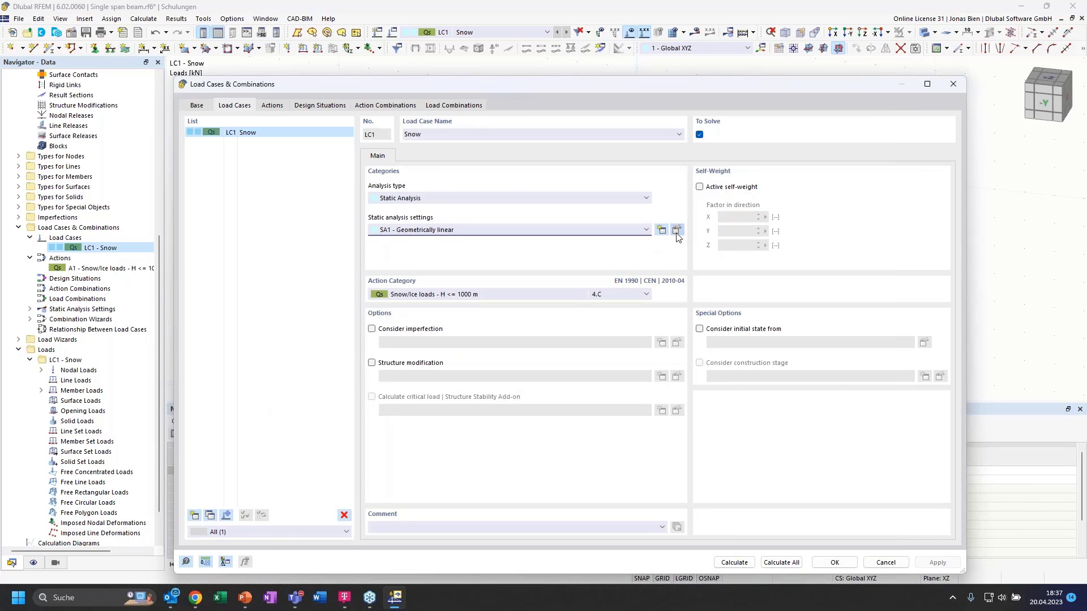
left_click(820, 563)
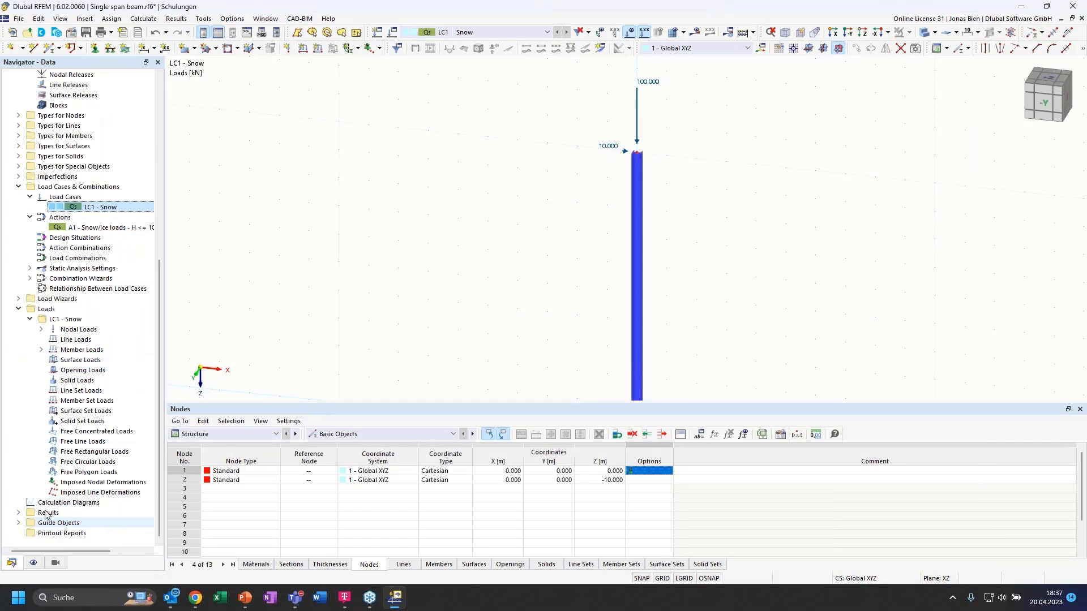
scroll(58, 501, "up", 2)
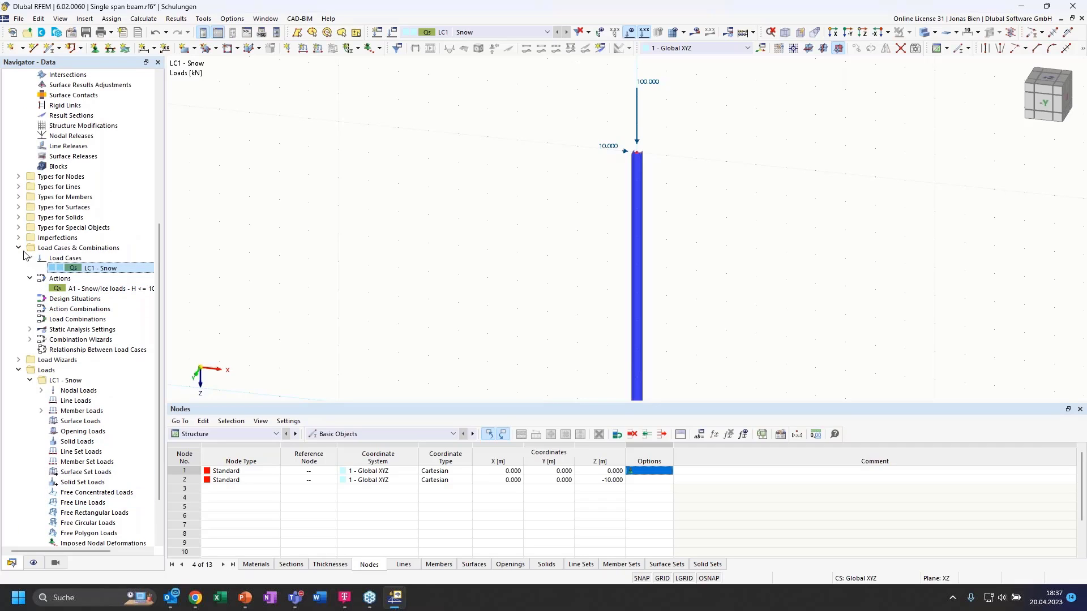
double_click(58, 332)
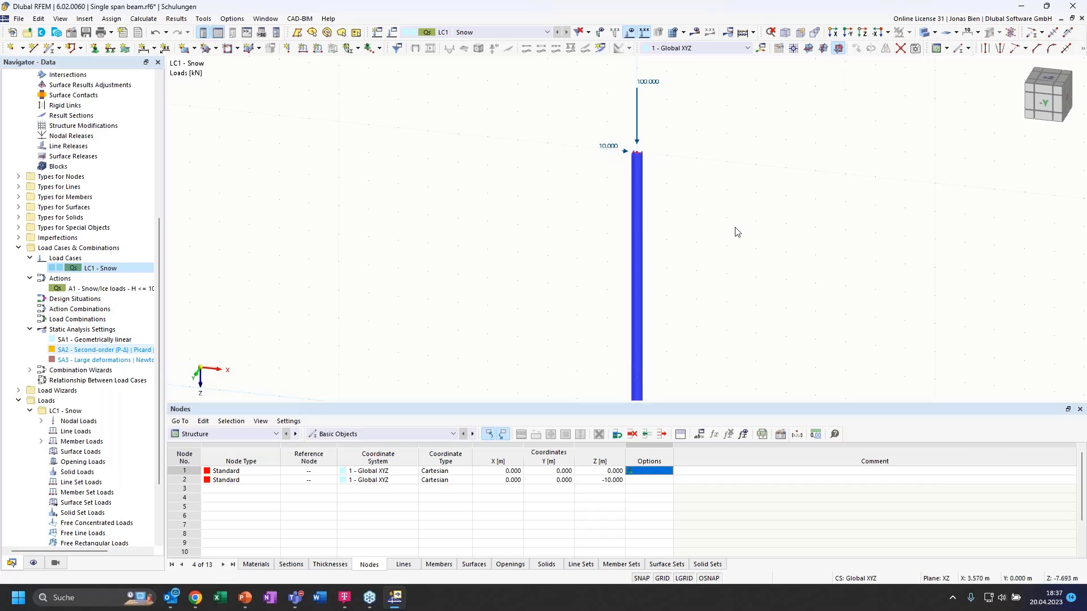
- Calculate load case LC1 and display its results on the column
middle_click_drag(734, 234, 688, 232, "ctrl")
scroll(689, 232, "down", 1)
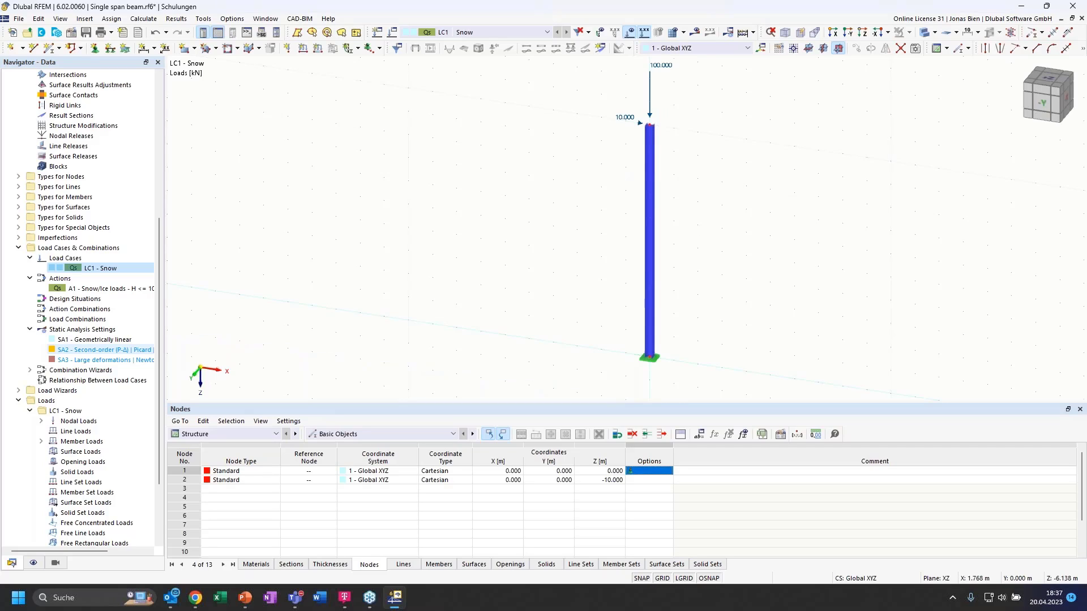
left_click(697, 34)
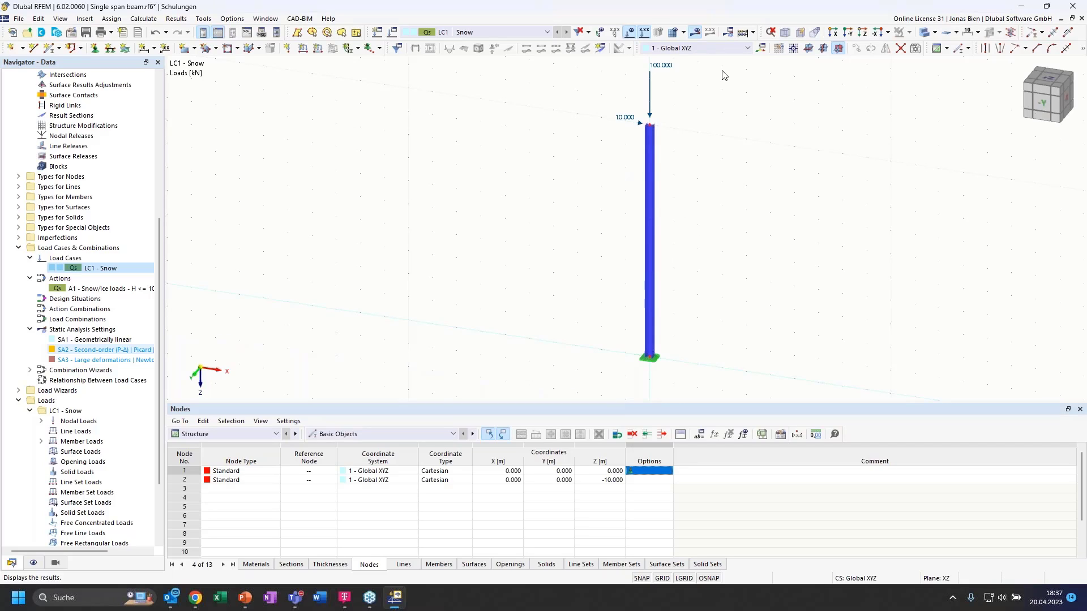
left_click(589, 343)
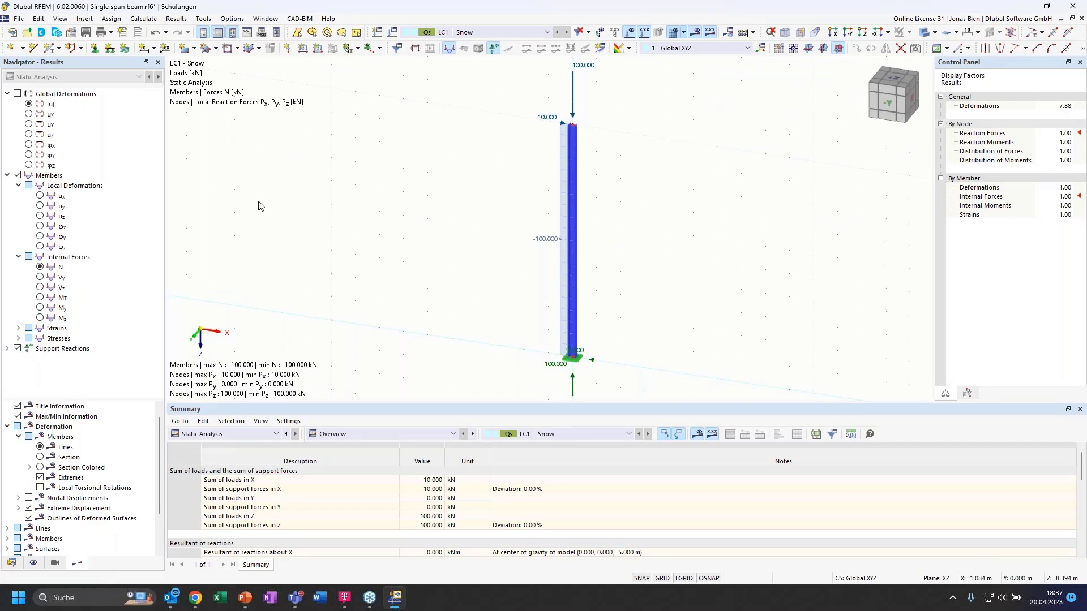
- Switch the column from solid to line display and view it against the Y-axis
left_click(925, 33)
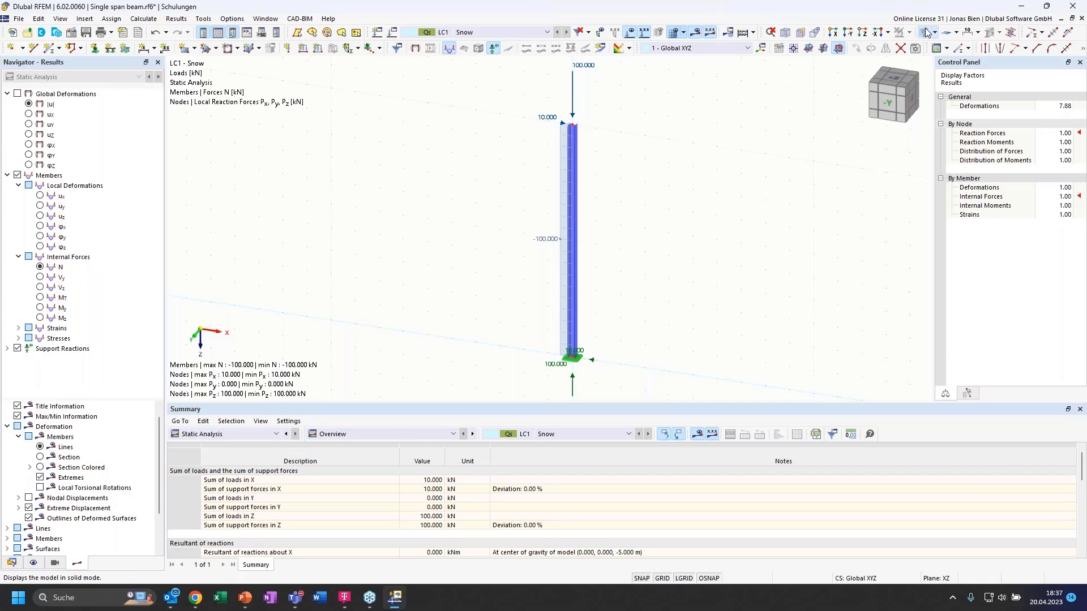
left_click(924, 33)
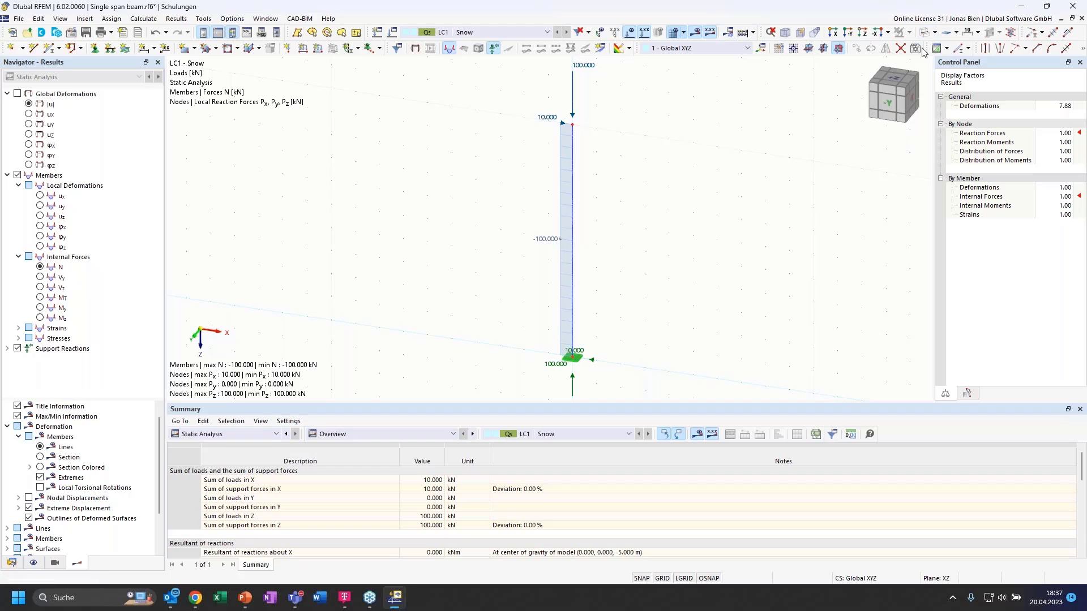
left_click(888, 106)
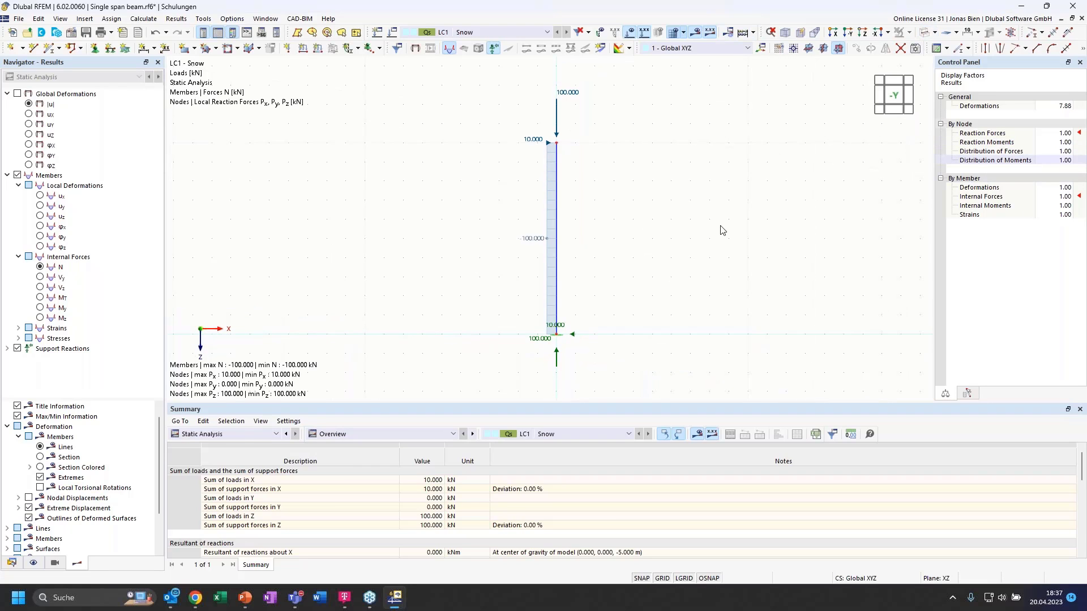
scroll(544, 199, "up", 1)
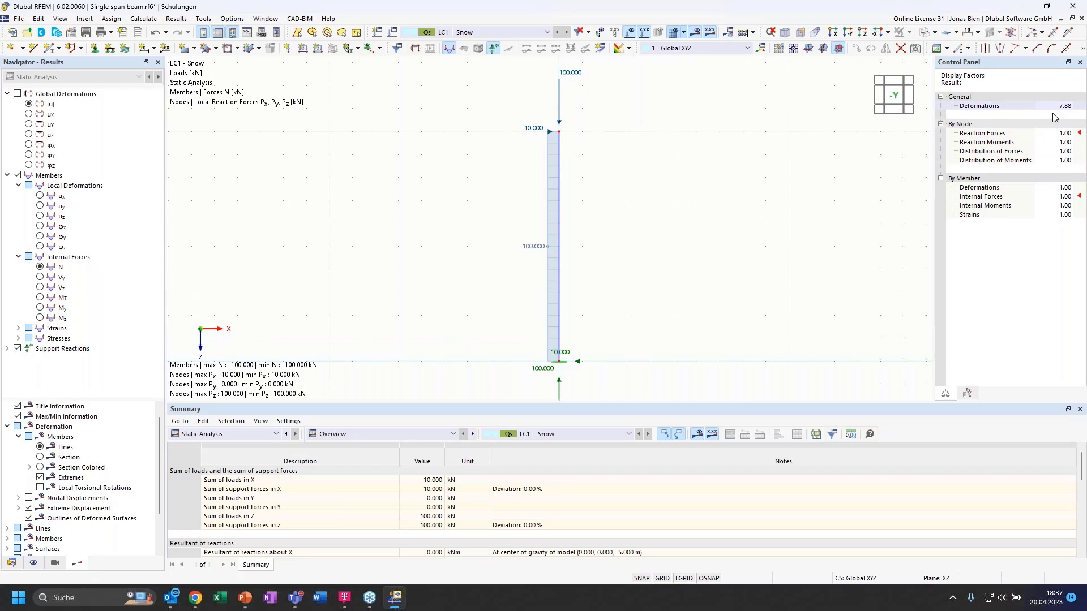
- Set the member display factors for internal forces and internal moments to 4
left_click(1054, 196)
type("4")
left_click(1053, 205)
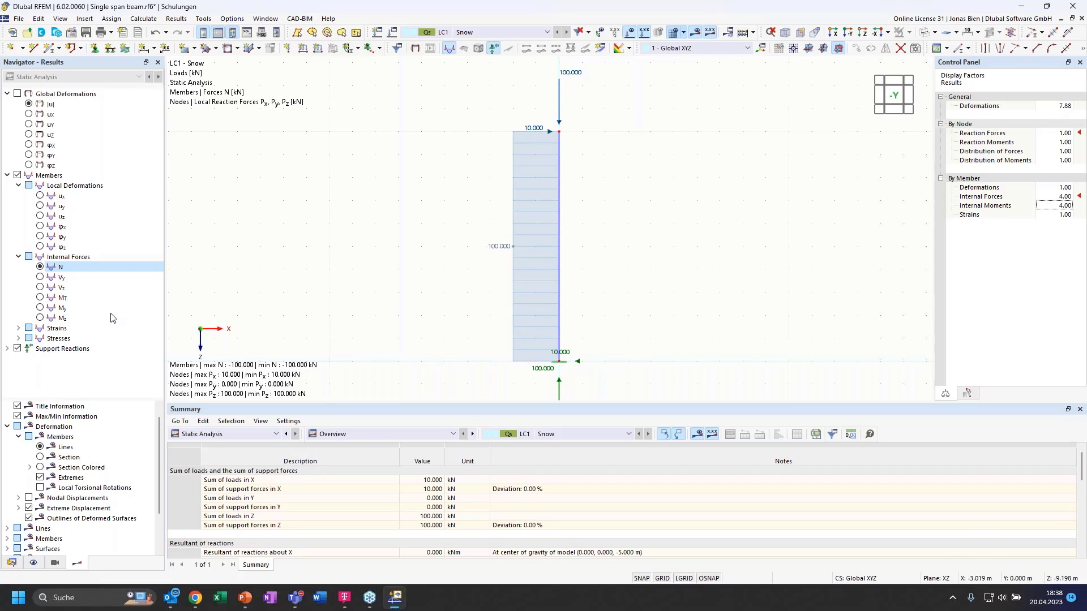
- Examine the column's shear force Vz diagram and its bending moment My diagram
left_click(41, 288)
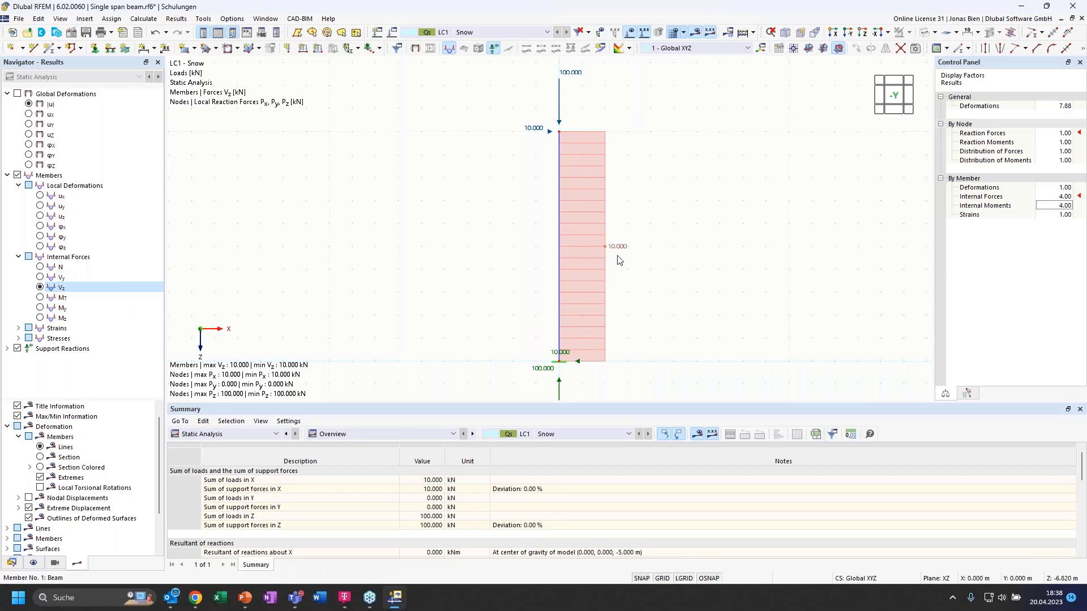
left_click(62, 308)
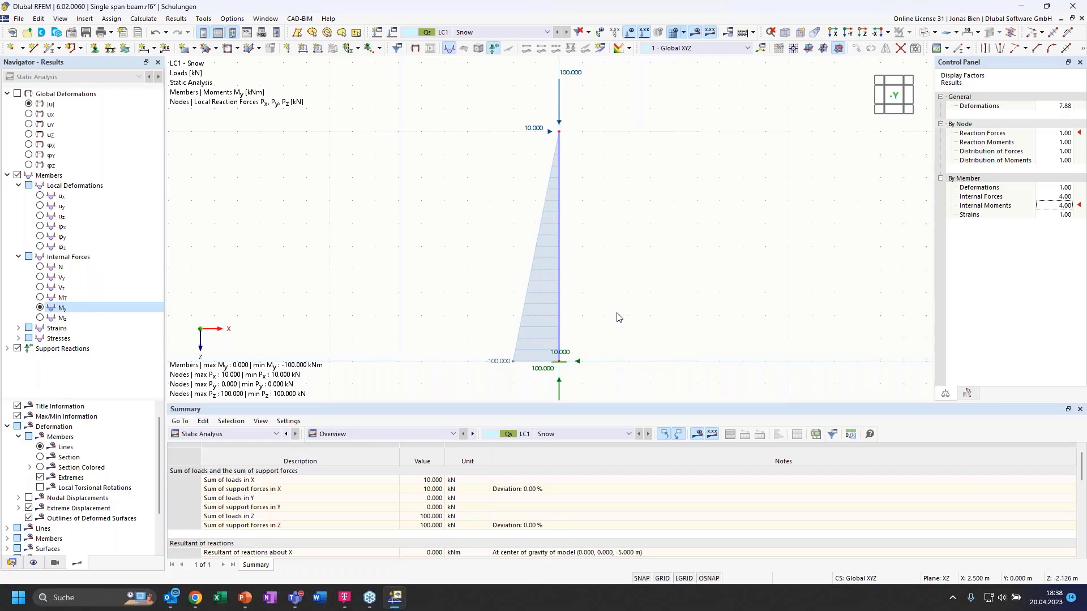
middle_click_drag(573, 359, 583, 351)
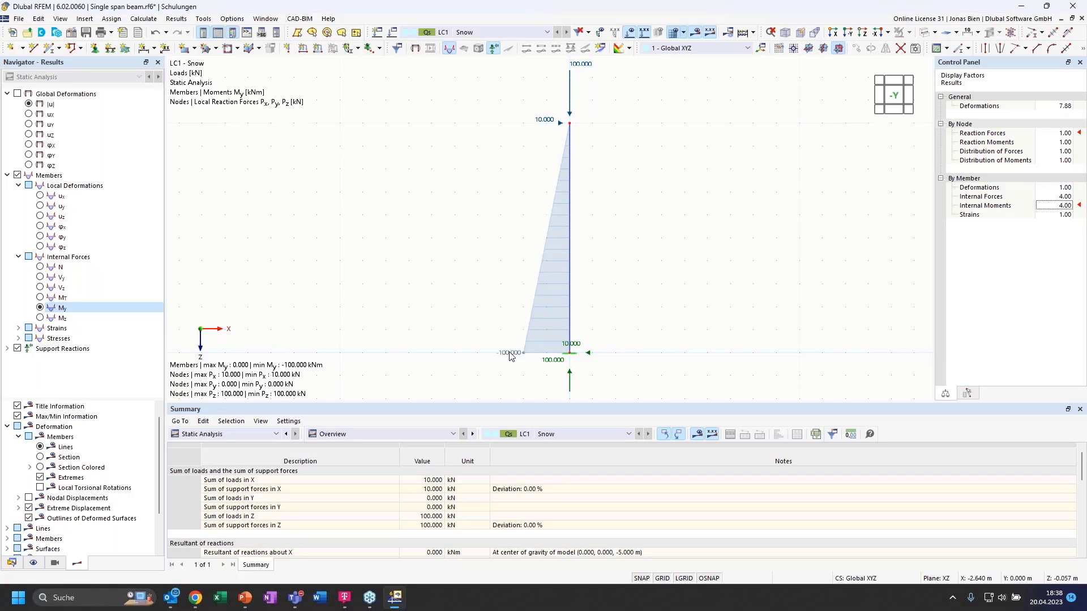
- Include the Mx, My and Mz moments in the nodal support reactions, and hide the support reactions display
left_click(7, 348)
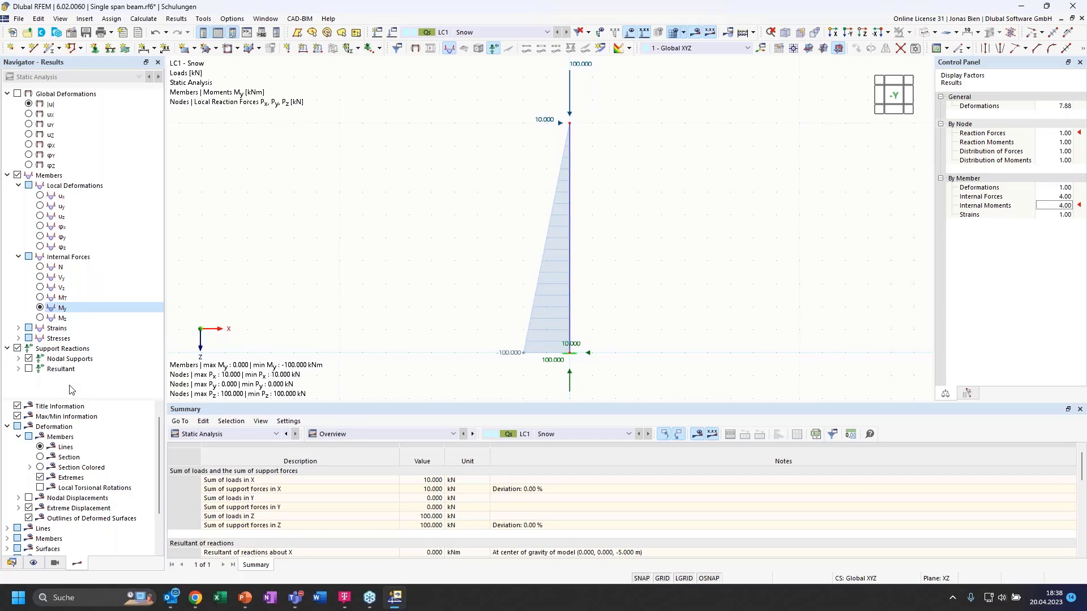
left_click(18, 359)
scroll(27, 369, "down", 2)
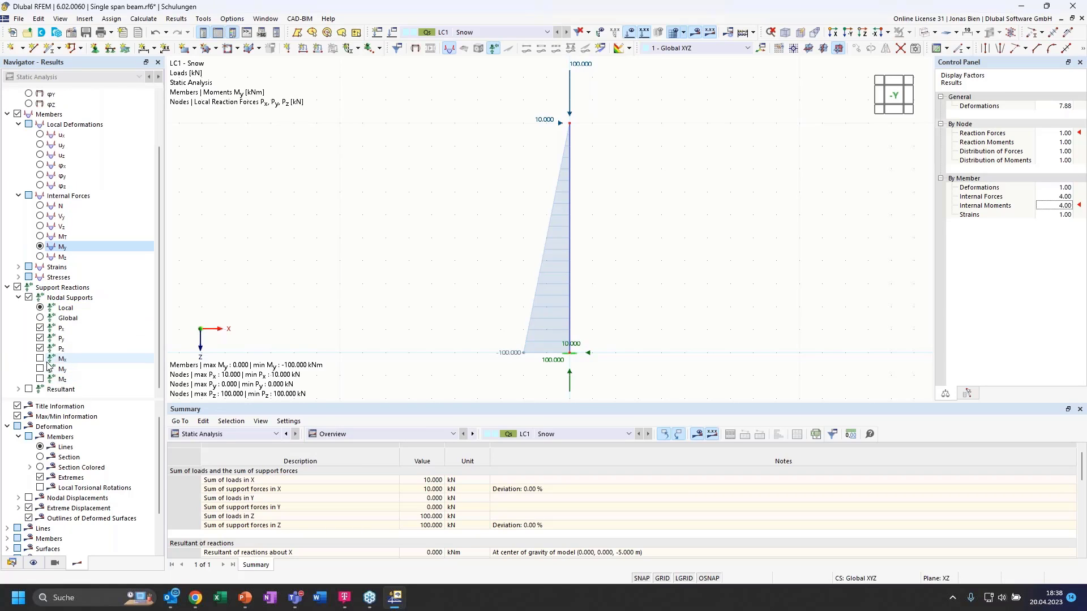
left_click(39, 359)
left_click(40, 369)
left_click(40, 379)
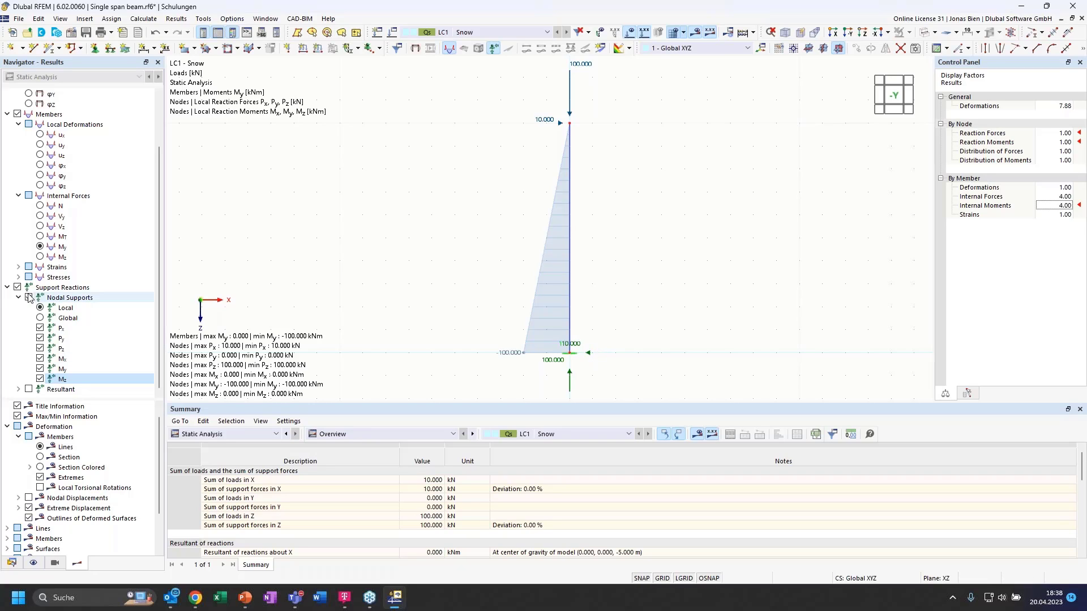
left_click(18, 287)
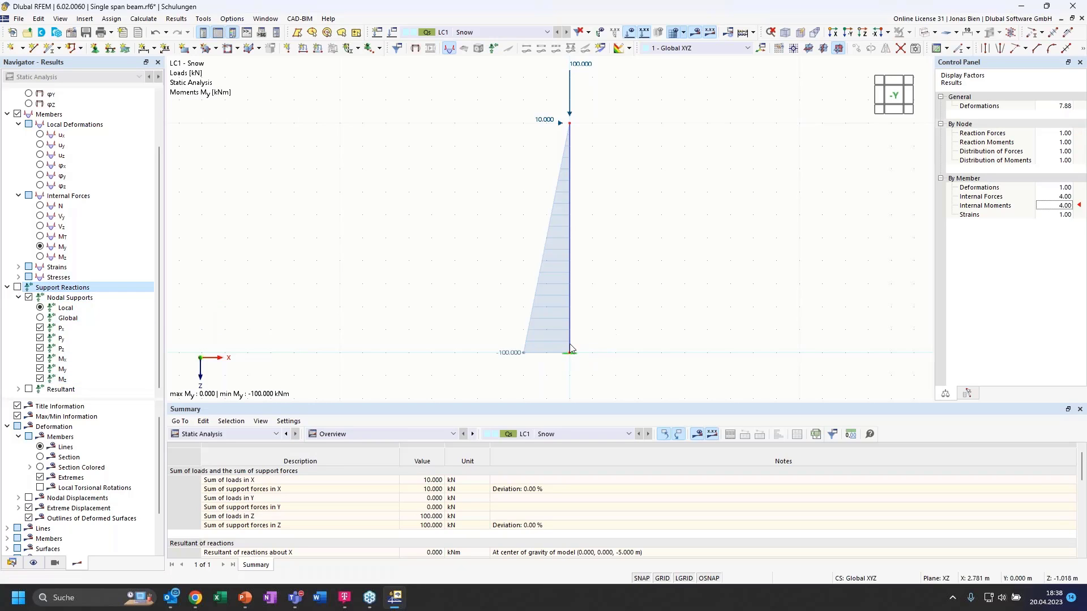
middle_click_drag(623, 245, 625, 254)
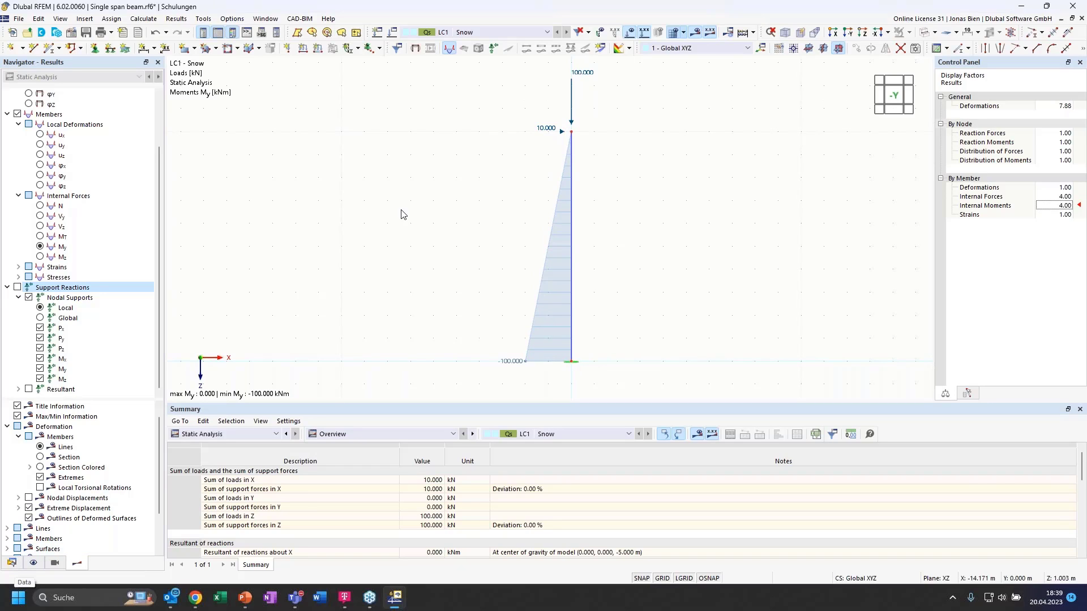
- Examine the column's local displacement ux and its global horizontal displacement uX
left_click(40, 135)
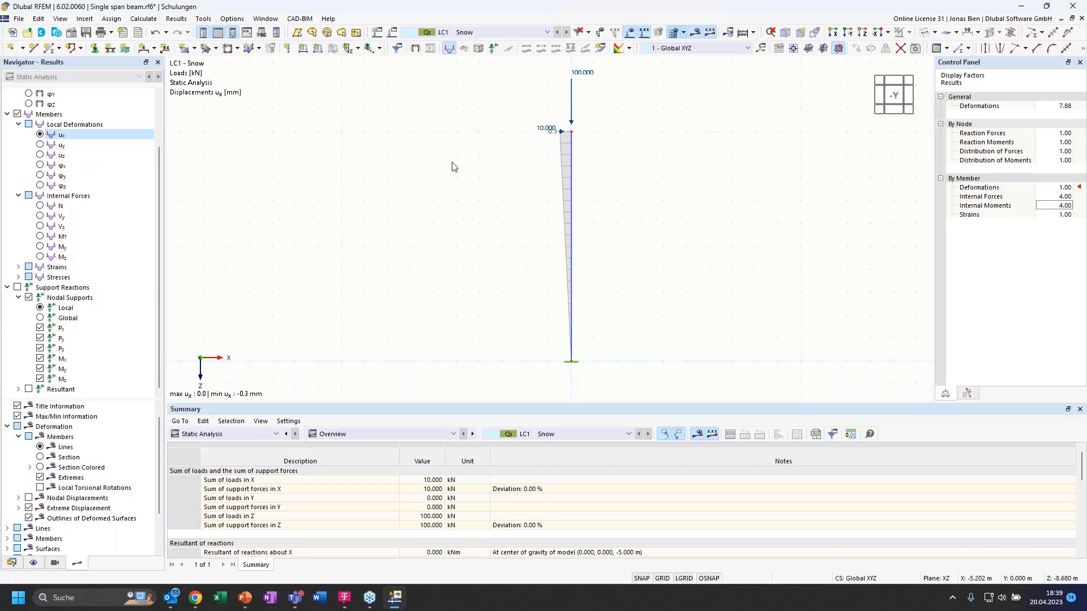
scroll(51, 120, "up", 2)
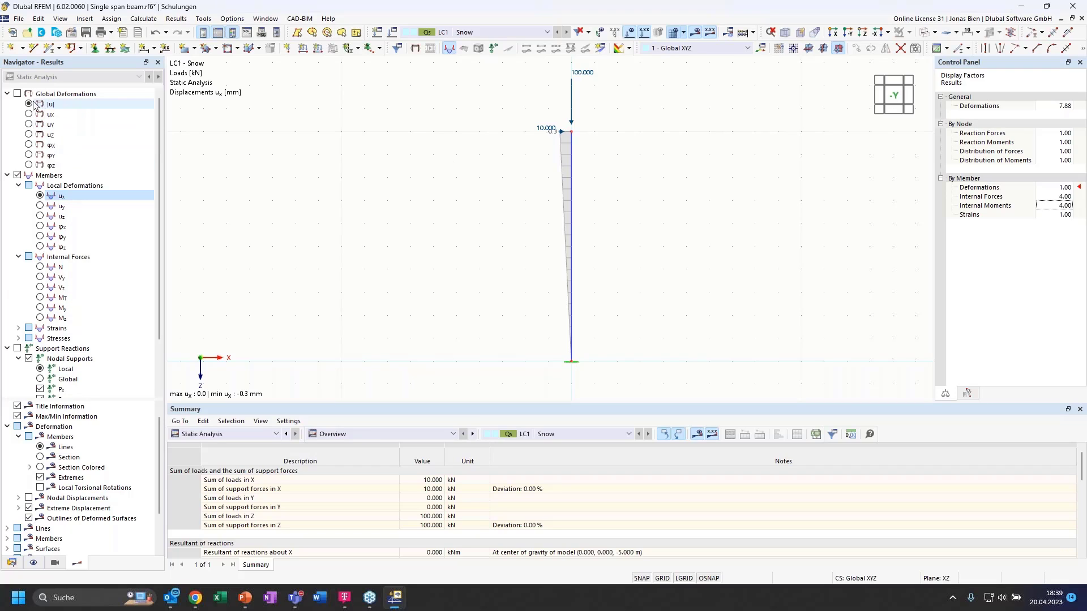
left_click(50, 114)
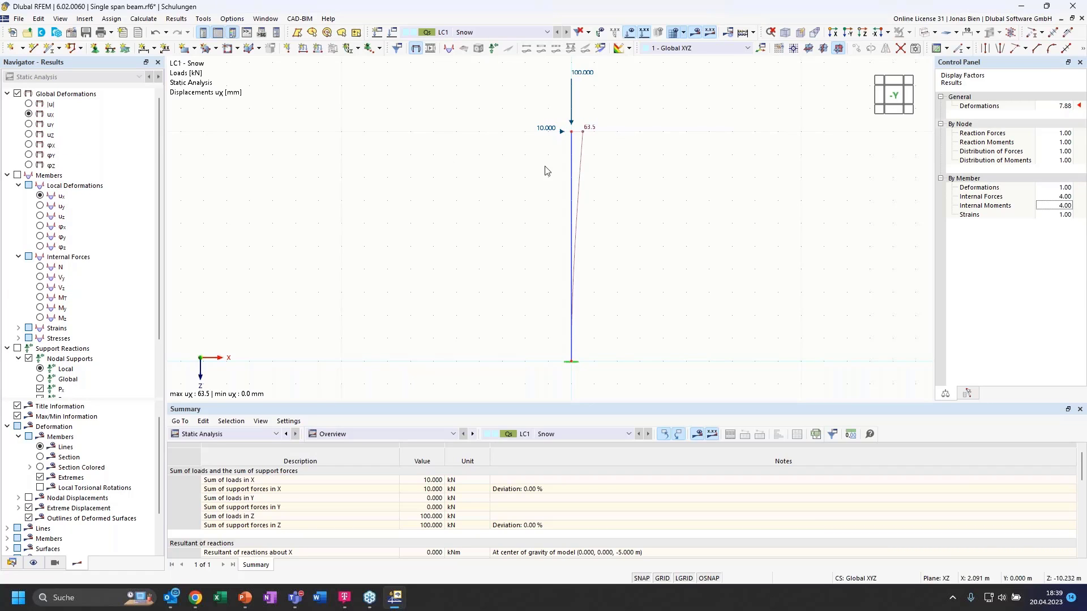
scroll(607, 110, "up", 1)
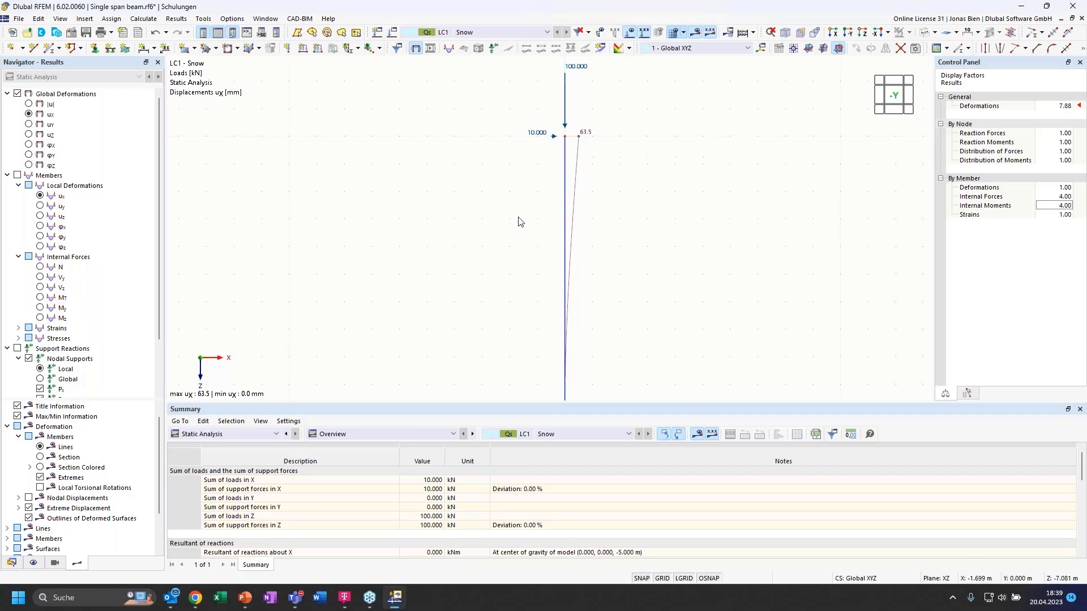
scroll(527, 186, "down", 1)
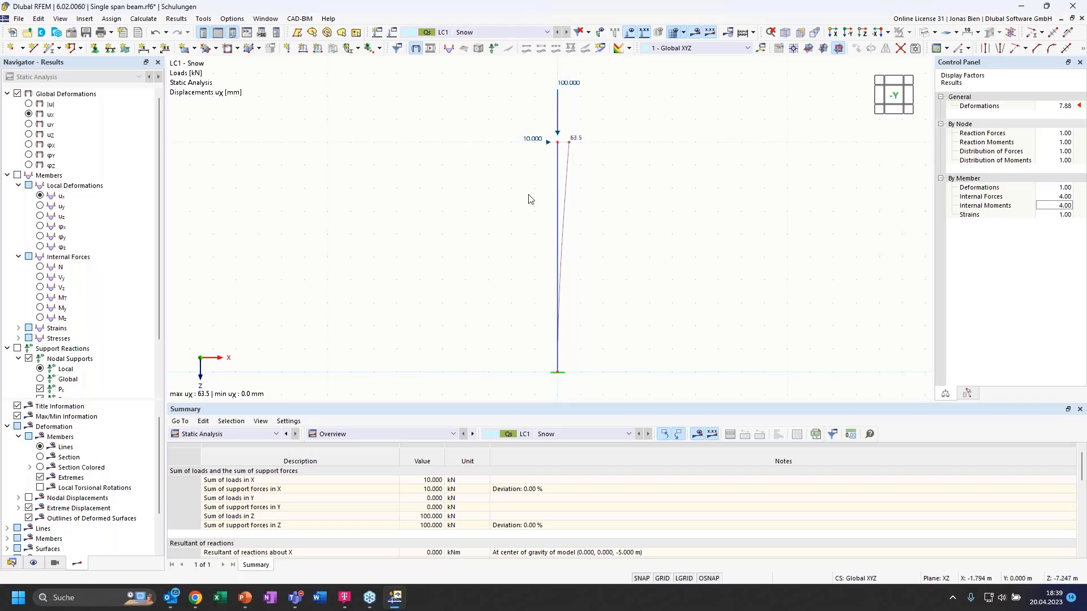
- Copy load case LC1 as LC2 and assign it the static analysis settings SA2 - Second-order (P-Δ) | Picard
left_click(12, 563)
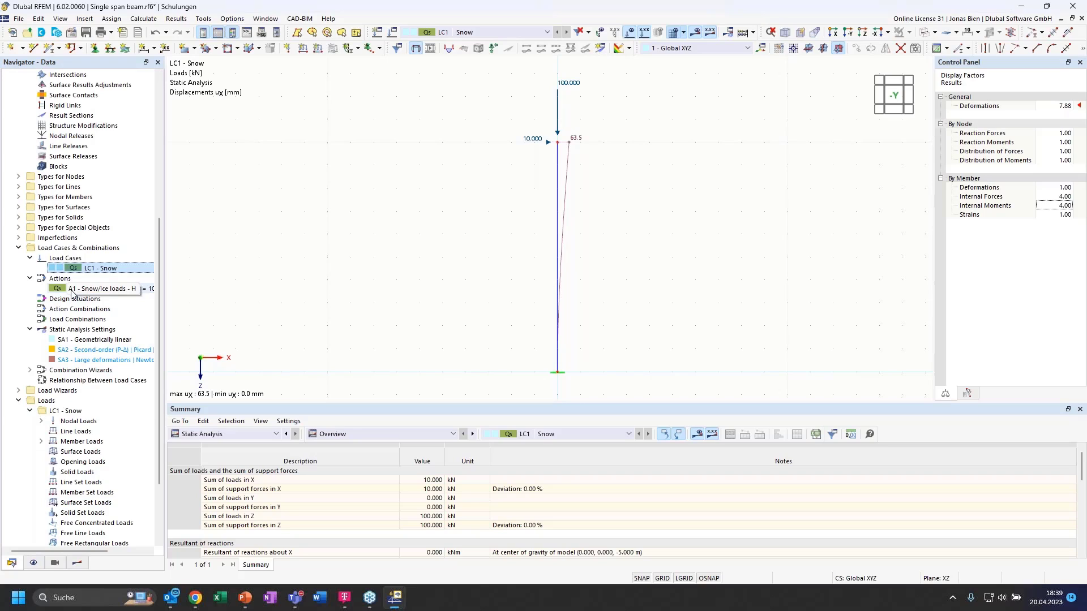
double_click(73, 269)
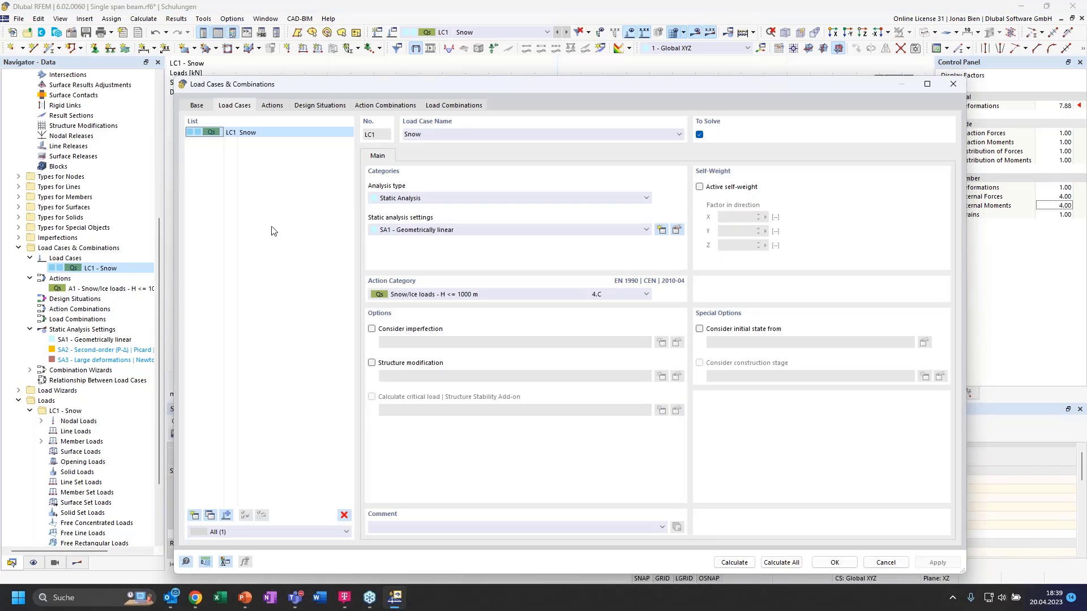
left_click(210, 516)
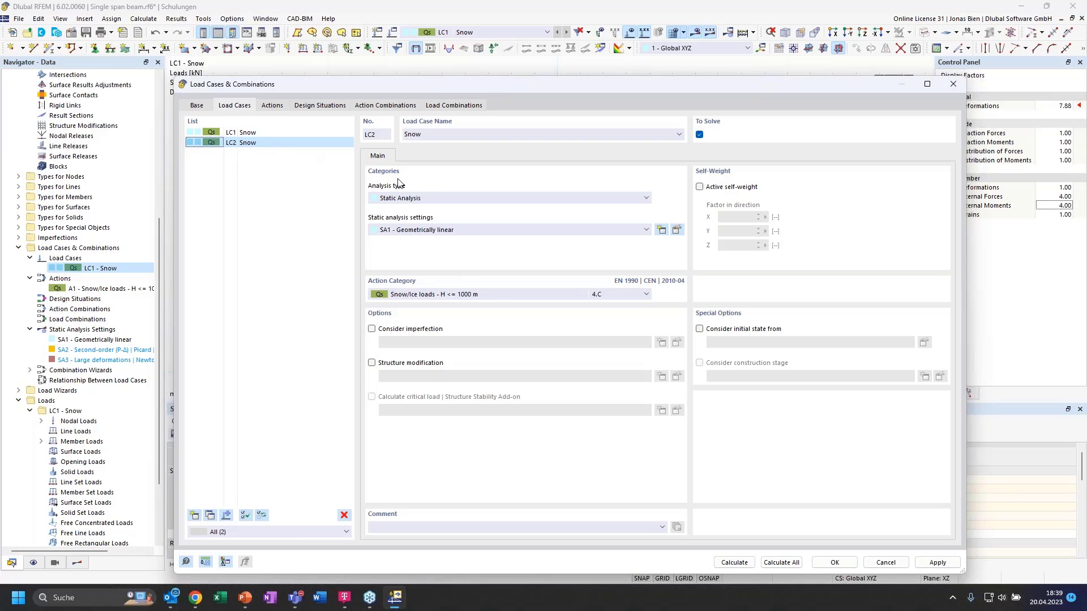
left_click(445, 232)
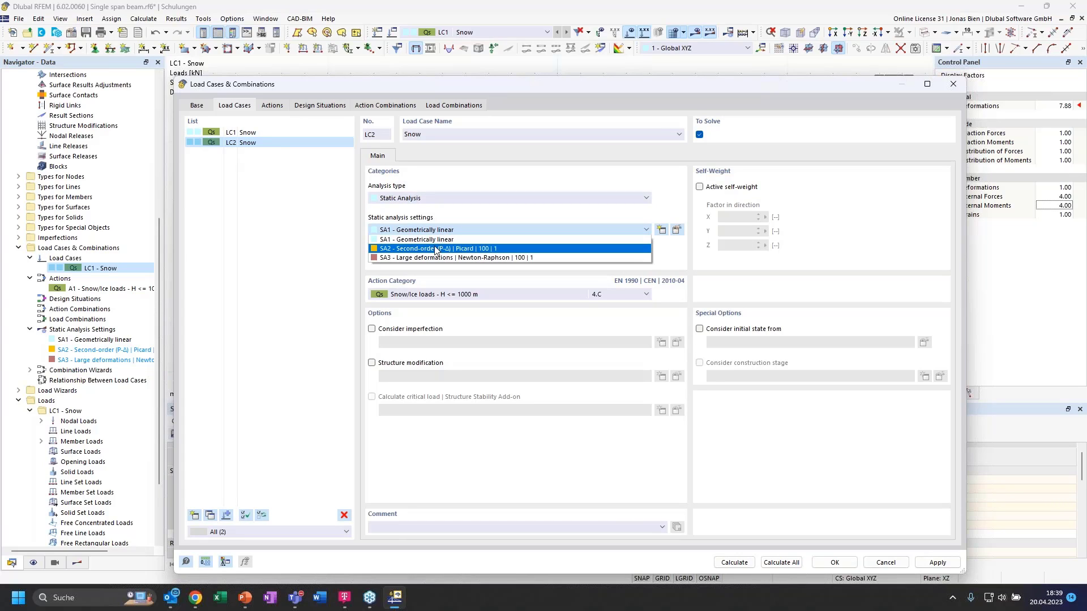
left_click(436, 249)
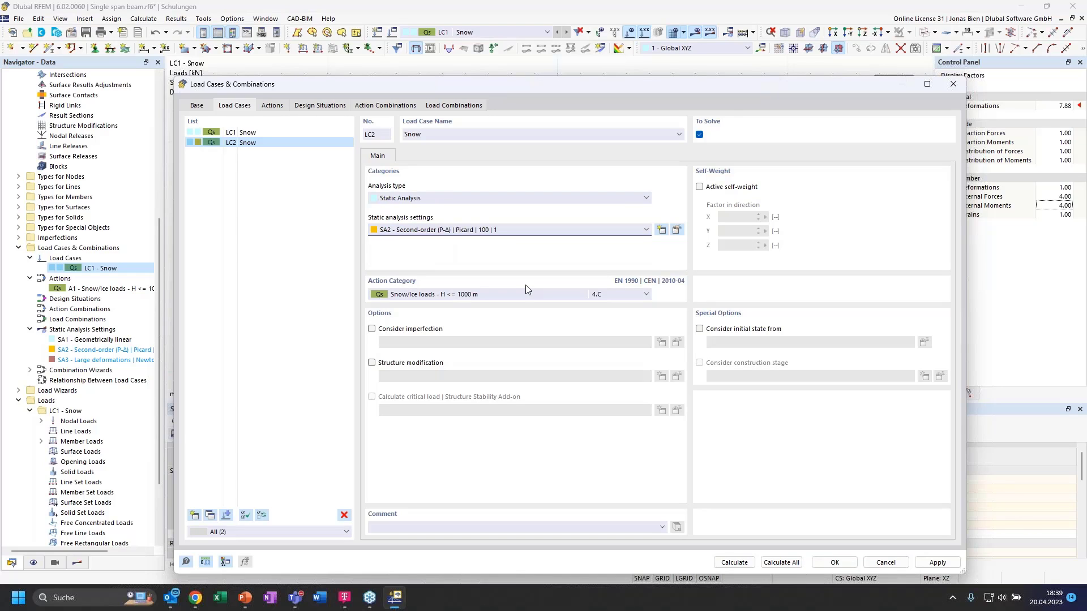
left_click(848, 564)
- Calculate load case LC2 and display the column's global horizontal displacement uX
left_click(645, 34)
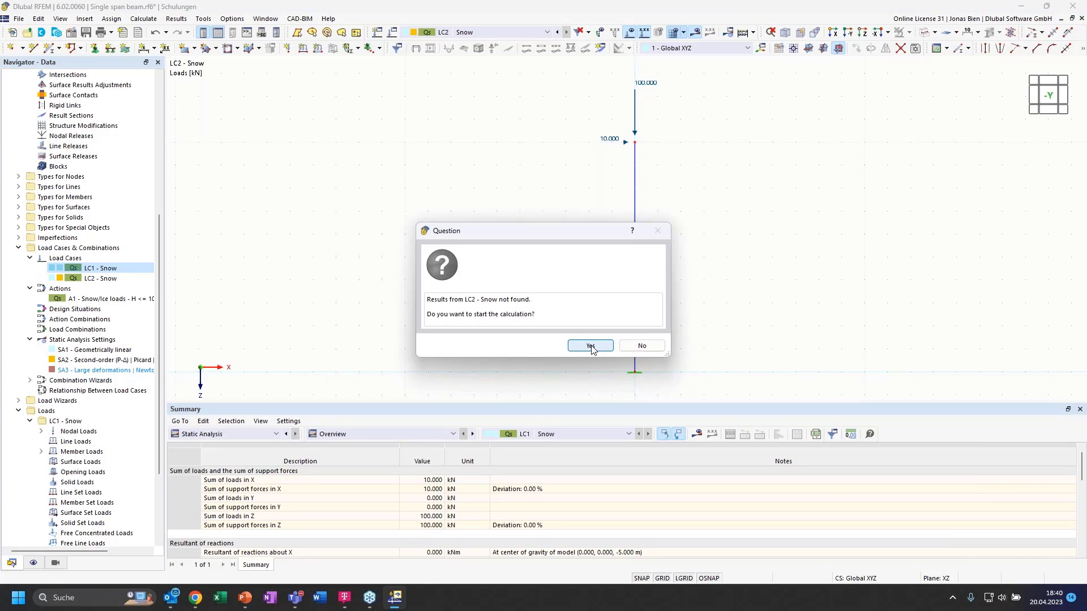
left_click(590, 346)
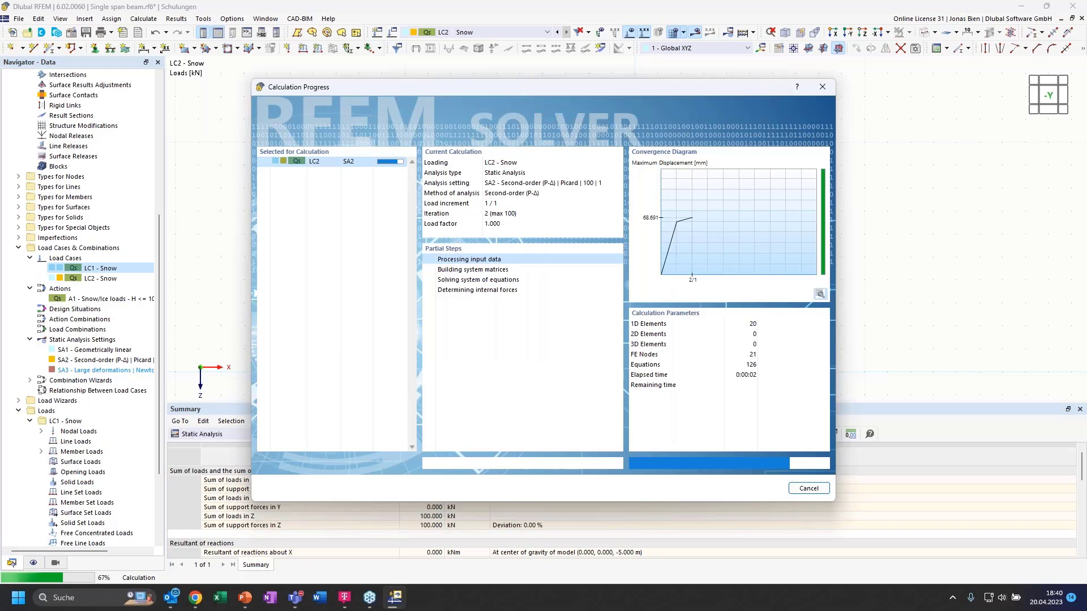
left_click(29, 114)
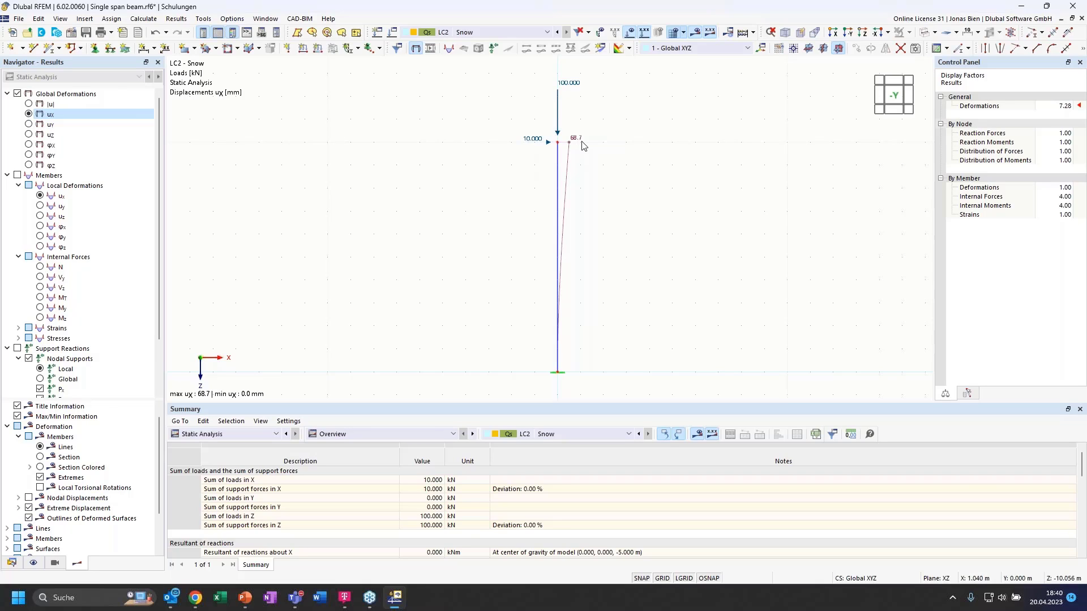
scroll(583, 146, "up", 1)
scroll(584, 140, "down", 1)
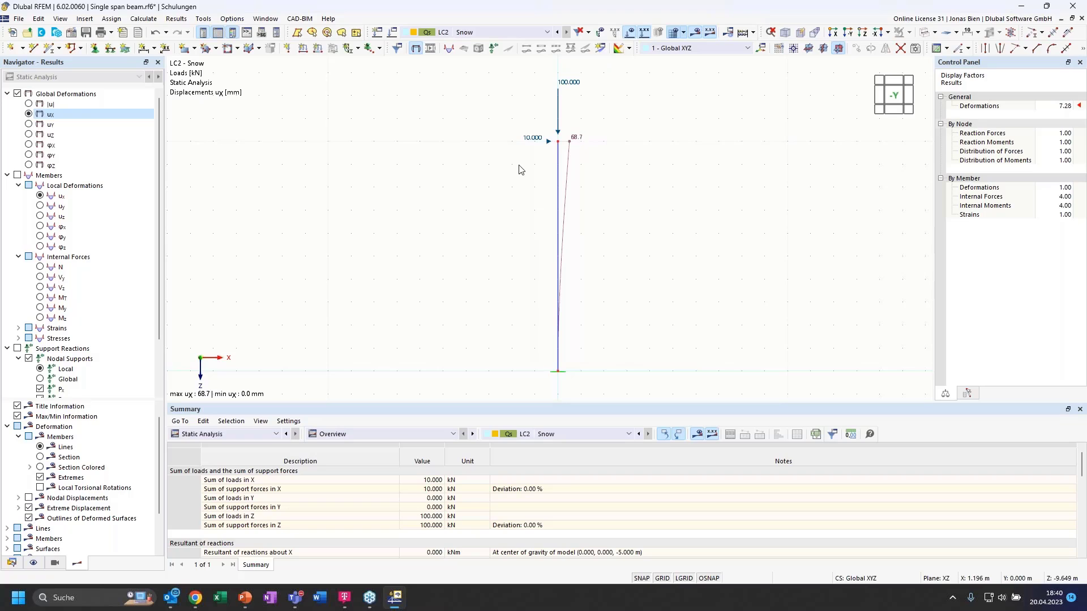
- Examine LC2's axial force N, shear forces Vy and Vz, and bending moment My, alongside the global displacement uX
left_click(40, 267)
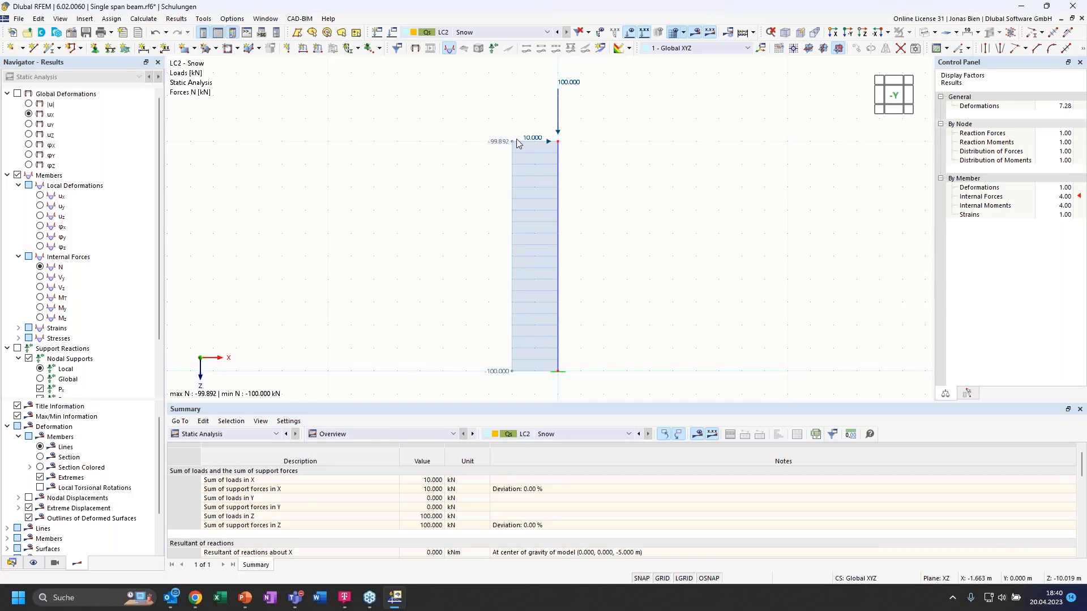
left_click(40, 277)
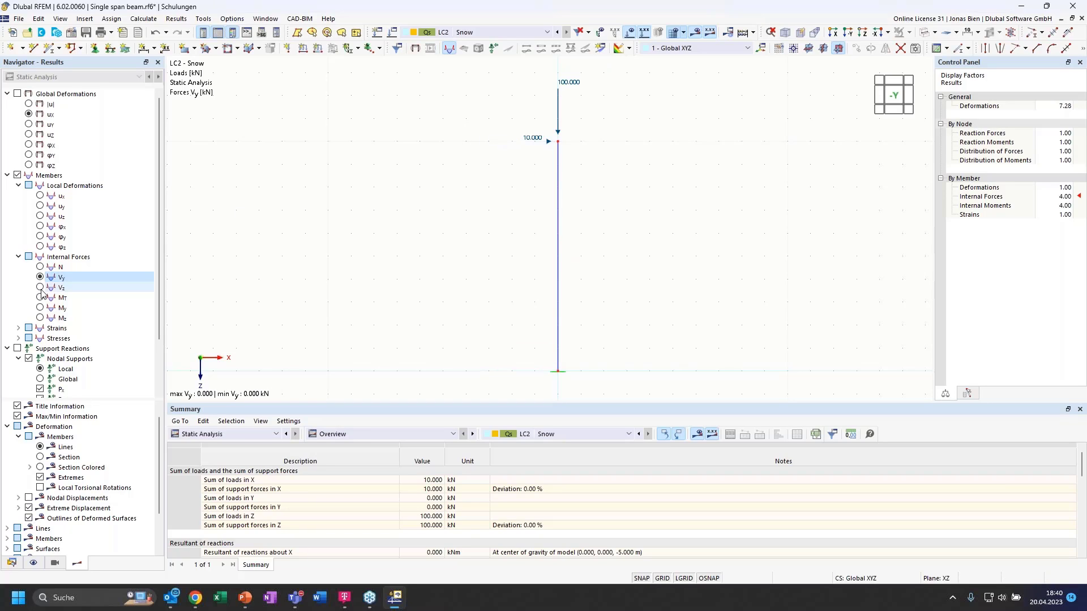
left_click(39, 288)
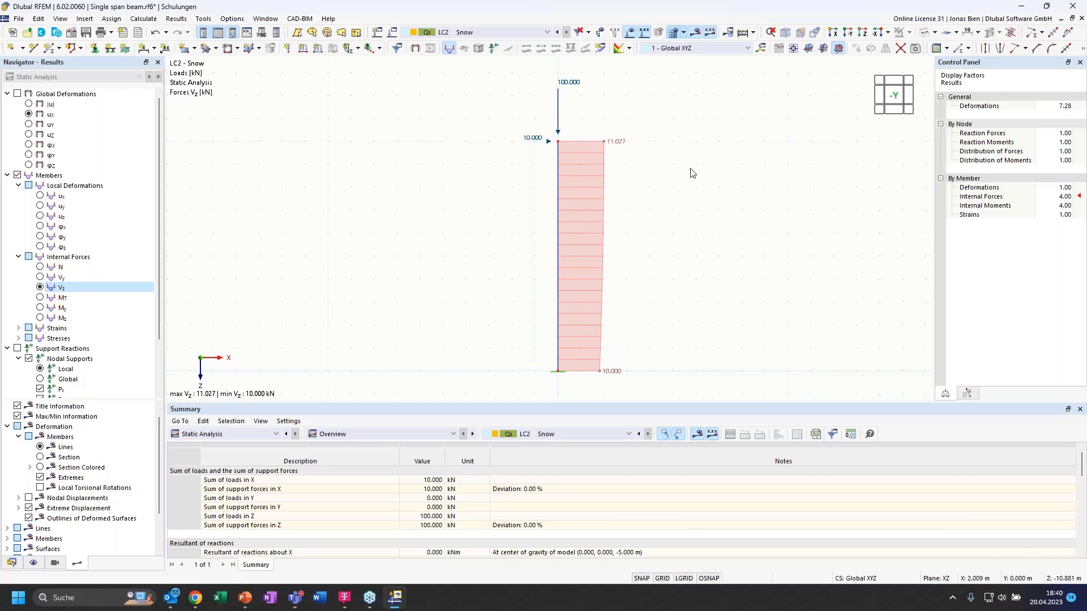
left_click(39, 308)
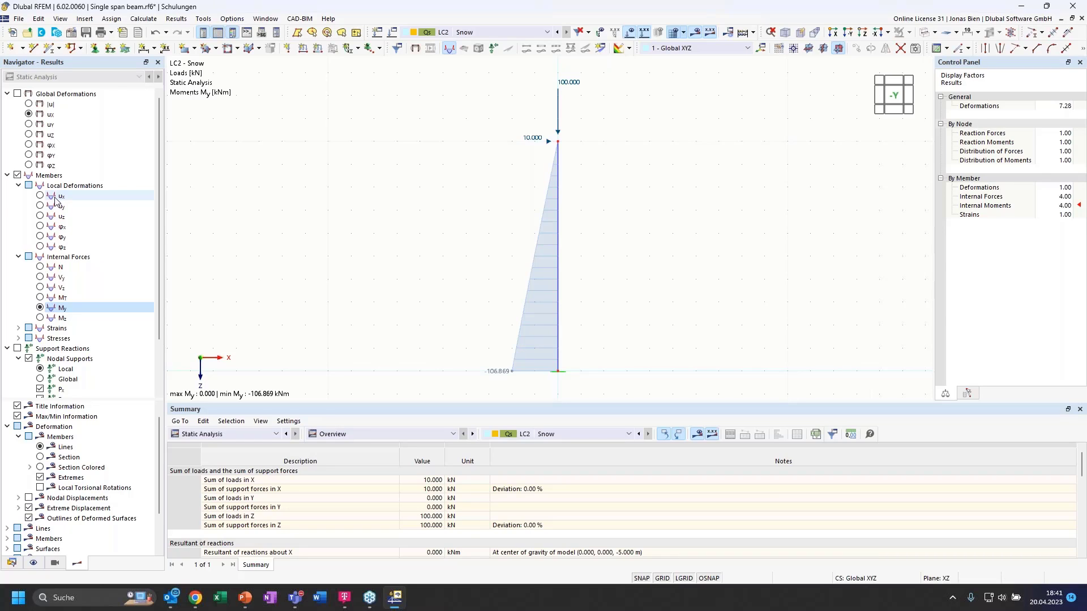
left_click(29, 114)
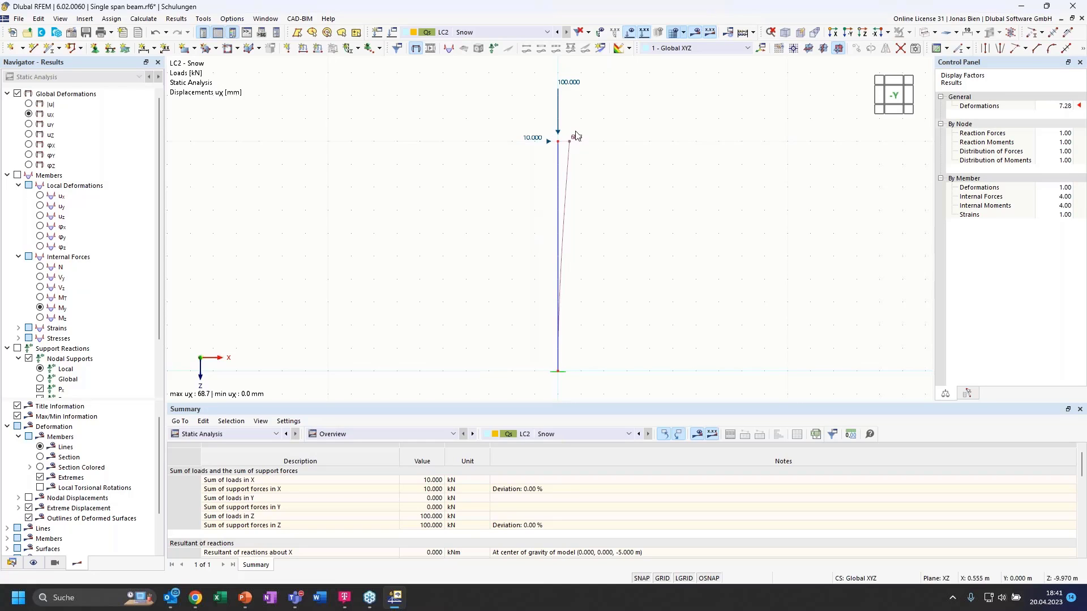
left_click(542, 139)
mouse_move(559, 146)
left_click(96, 309)
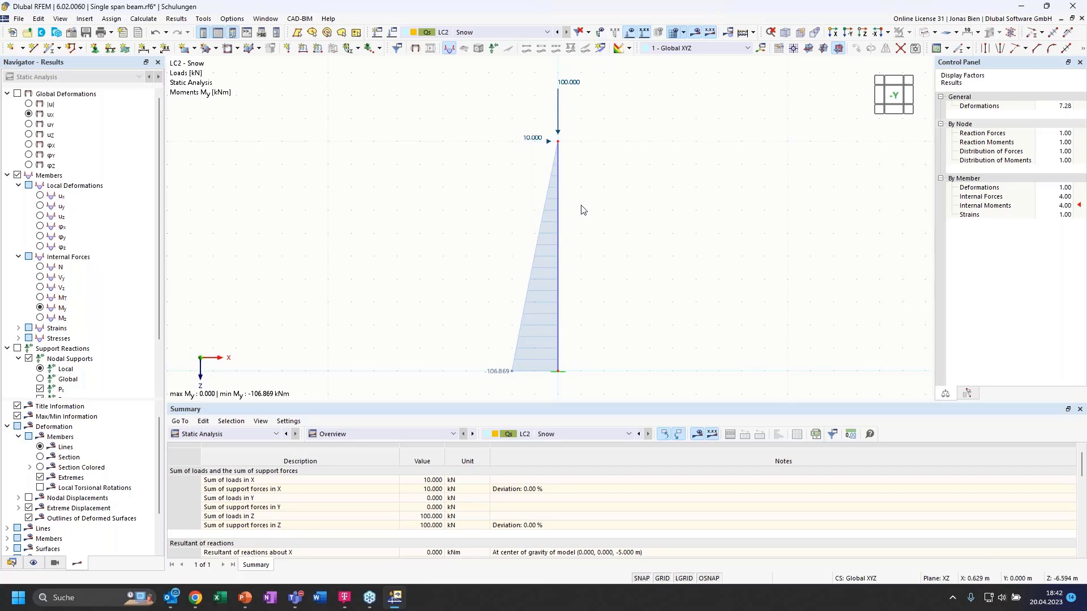
- Set the LC2 nodal load at the column top to FX 20 kN and FZ 200 kN
double_click(558, 113)
type("20.000")
left_click(450, 258)
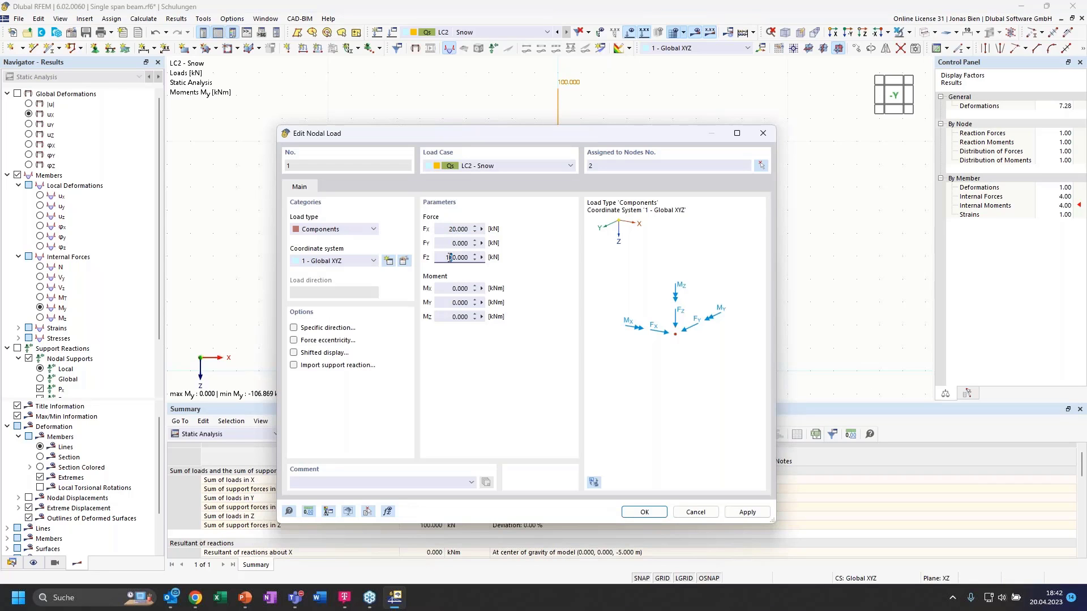
key("BackSpace")
type("2")
left_click(644, 513)
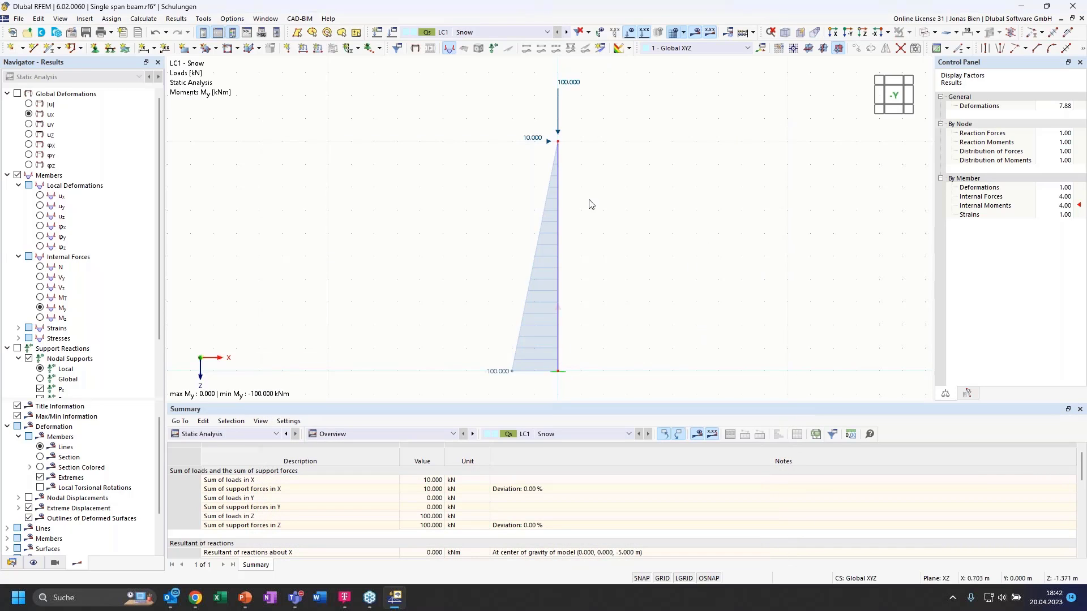
- Make LC2 the current load case and recalculate it to show the bending moment My under the doubled loads
left_click(566, 31)
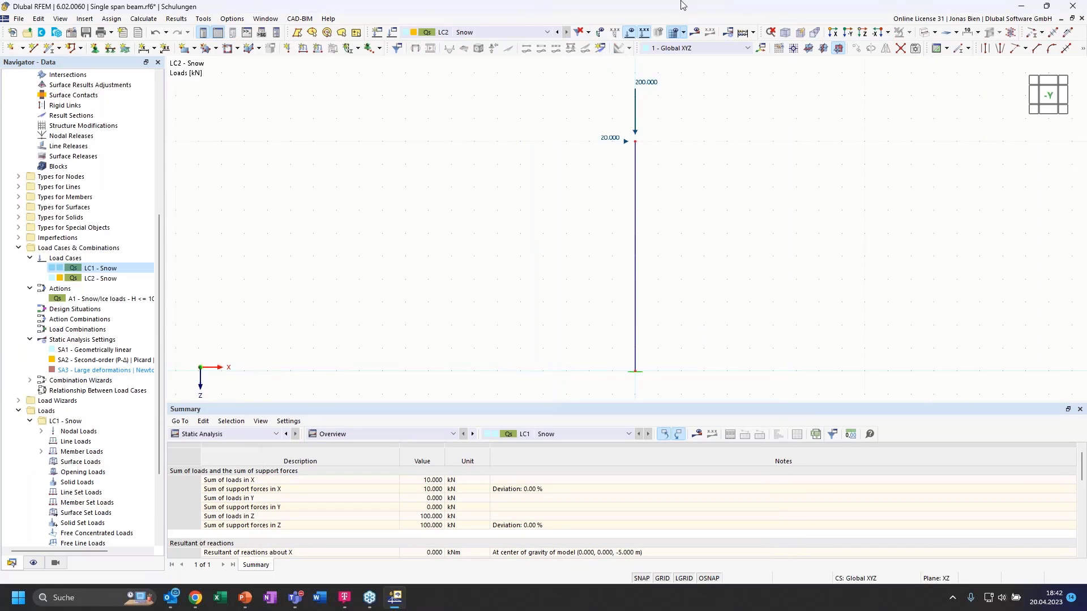
left_click(695, 31)
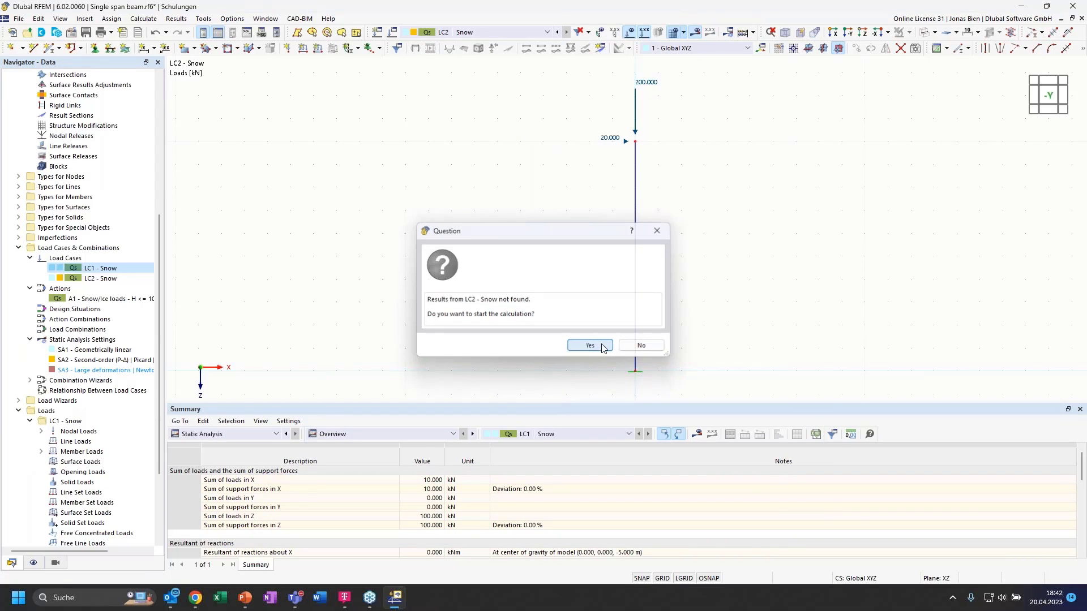
left_click(590, 345)
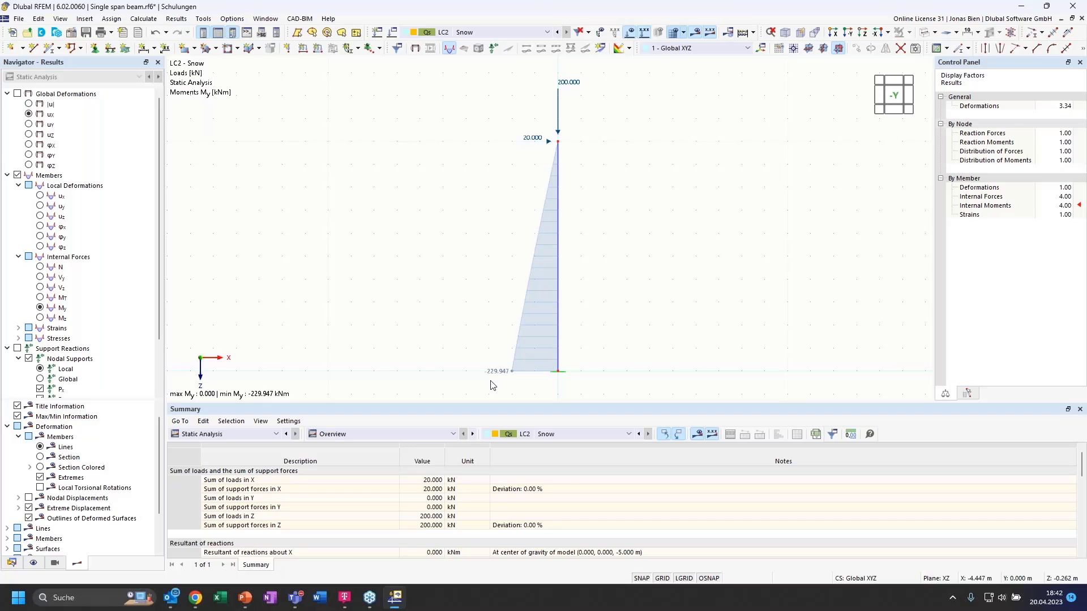
- Raise the LC2 nodal load at the column top to FX 50 kN and FZ 500 kN
double_click(558, 126)
left_click(453, 228)
key("BackSpace")
type("5")
left_click(448, 258)
key("BackSpace")
type("5")
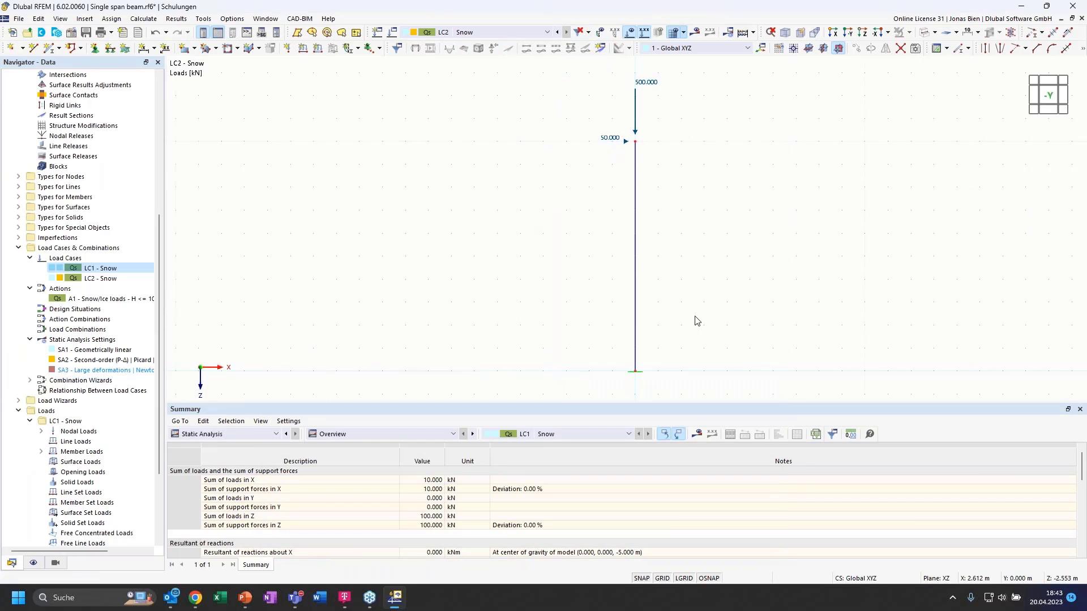
- Try to calculate LC2 with the 50 kN horizontal and 500 kN vertical loads
left_click(696, 32)
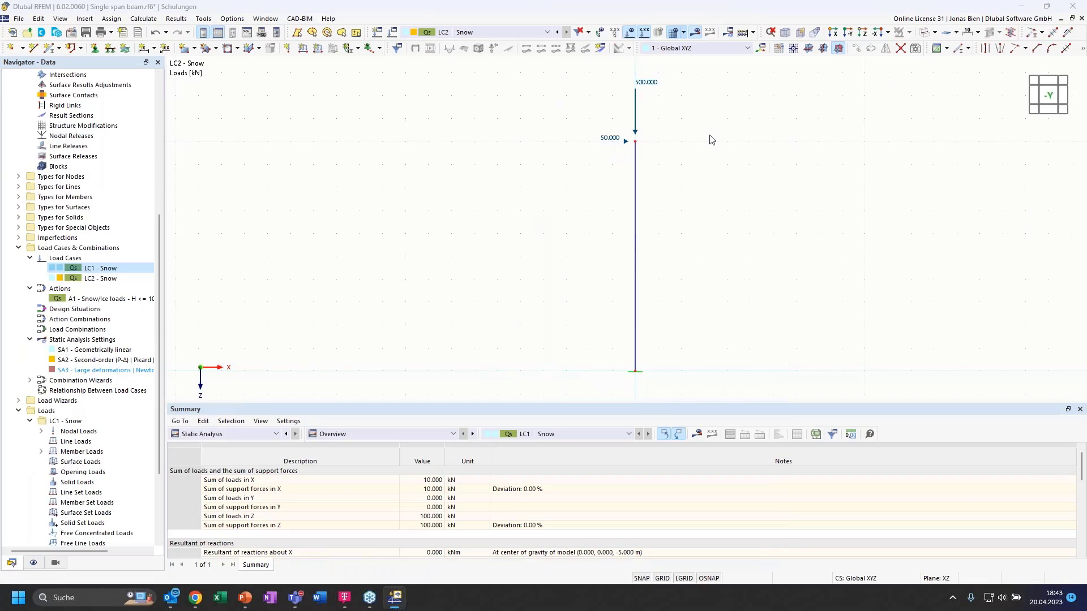
key("Return")
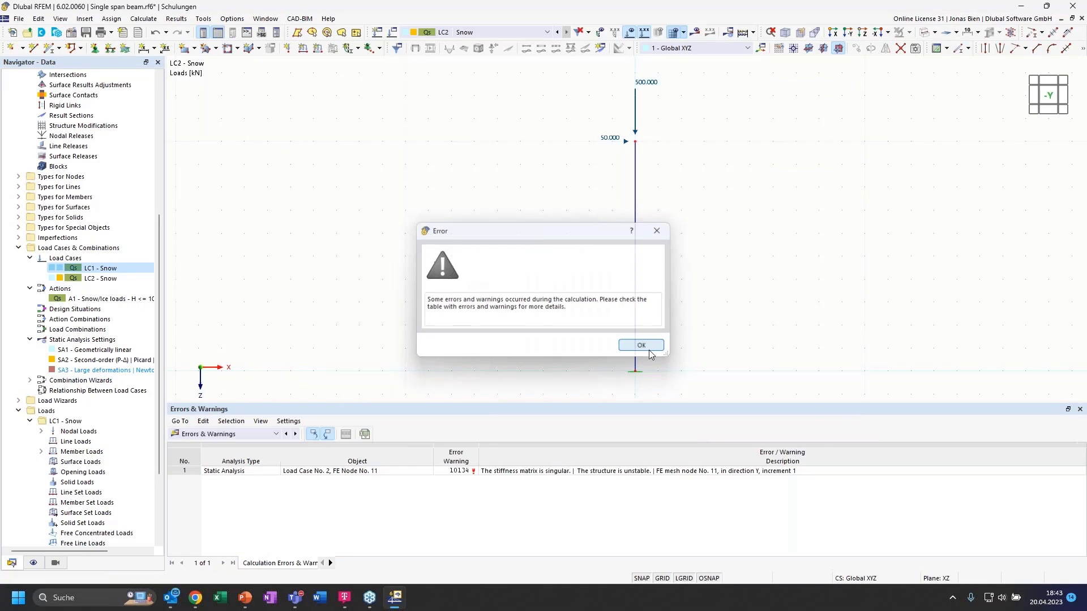
left_click(641, 346)
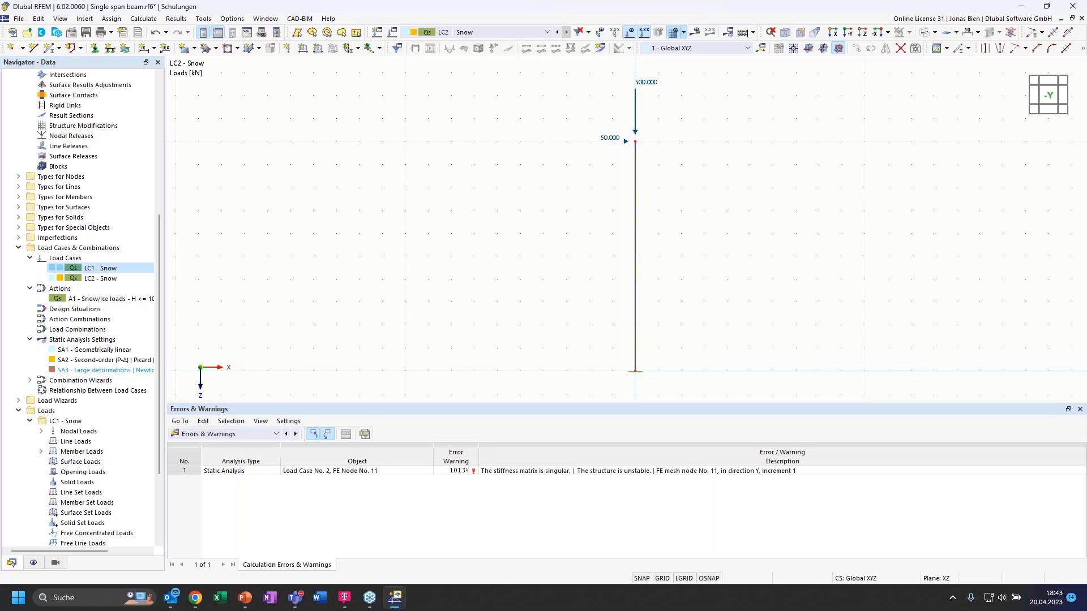
key("alt+Tab")
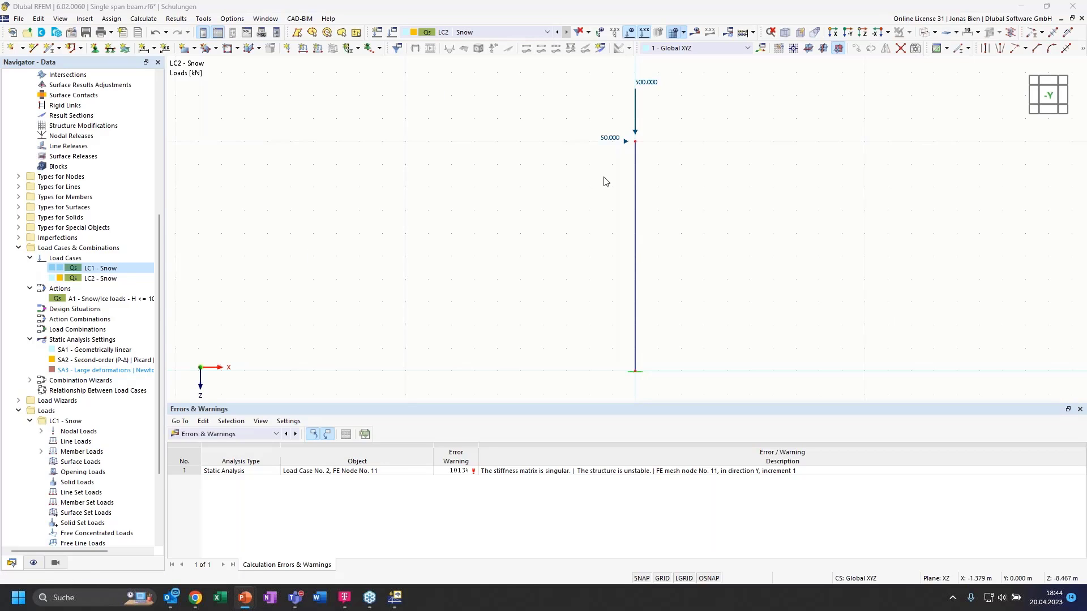
- Delete the second-order load case LC2
right_click(99, 278)
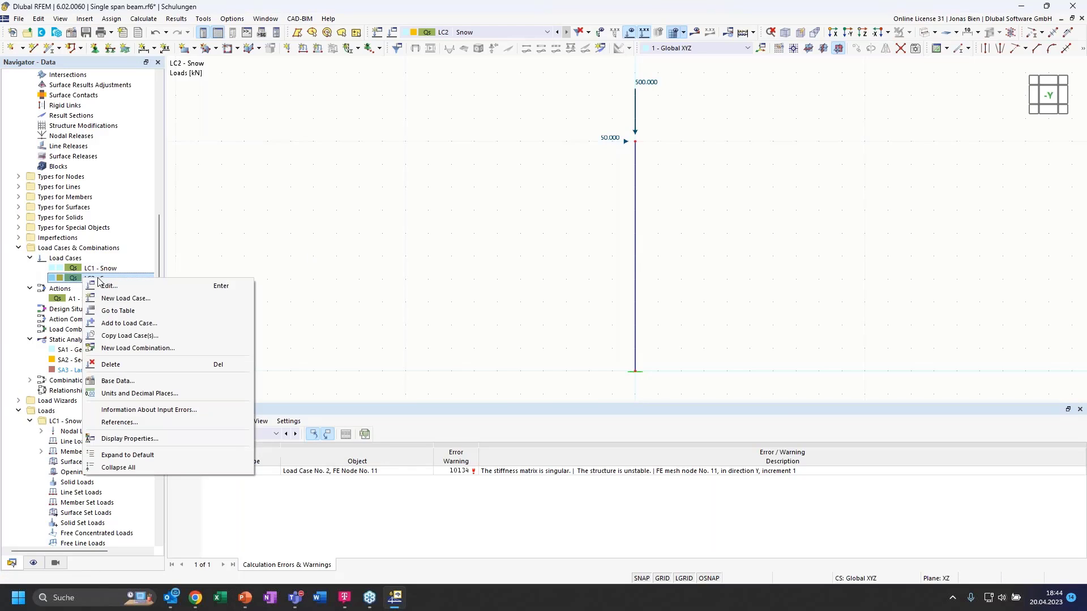
left_click(111, 364)
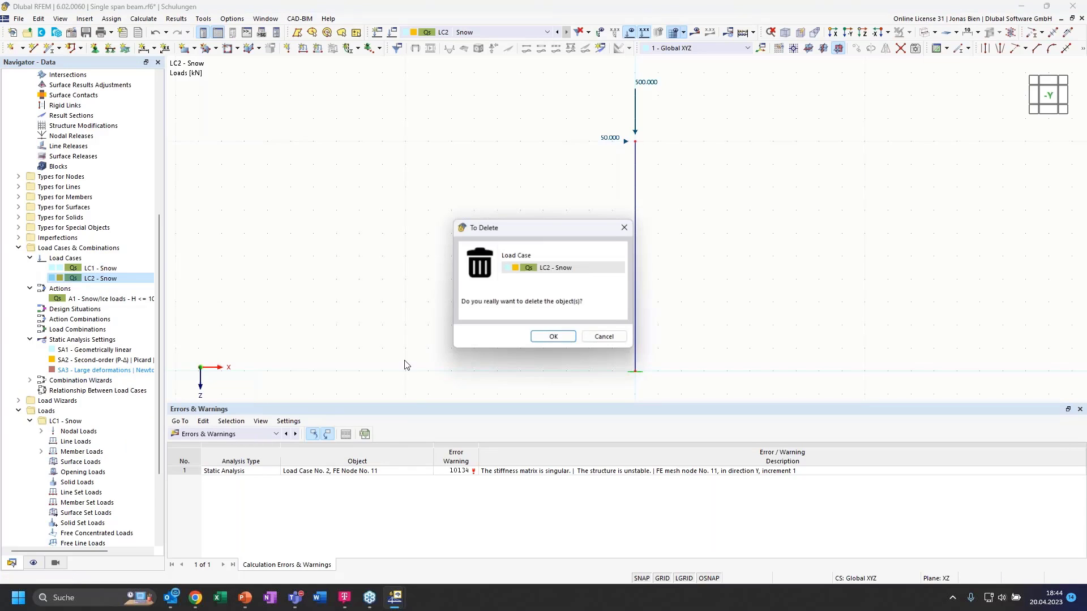
left_click(544, 337)
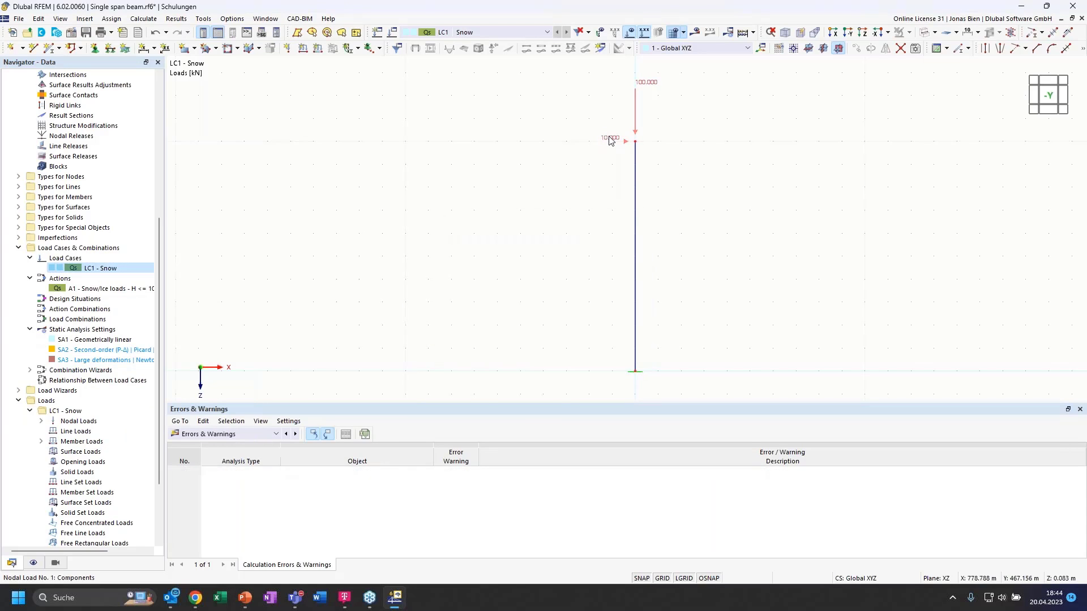
- Set the horizontal force FX of the LC1 nodal load to 0, keeping only the vertical load
double_click(610, 141)
double_click(465, 230)
type("0")
left_click(642, 512)
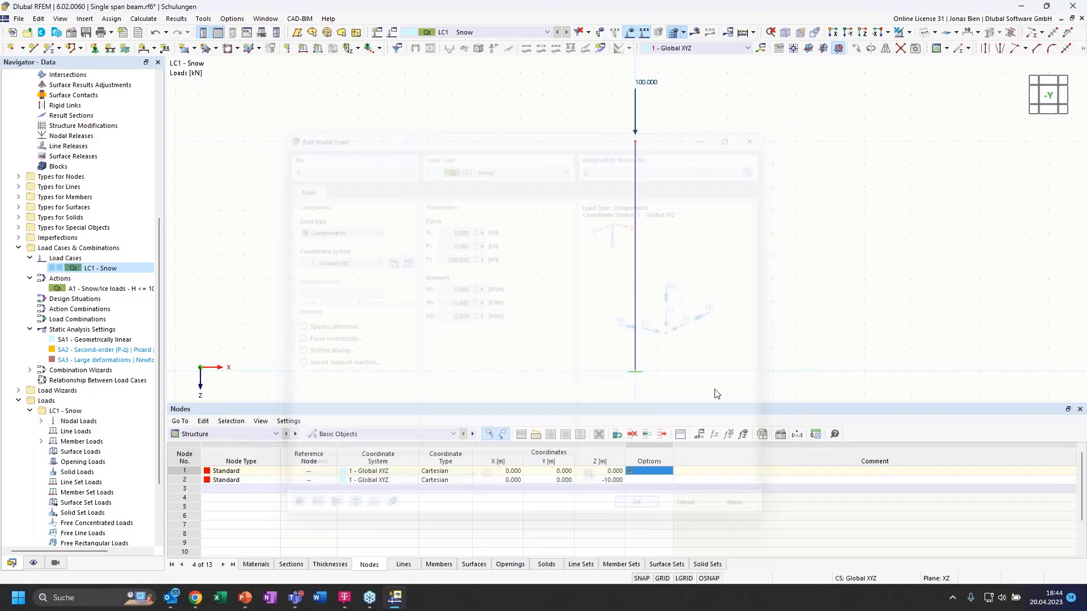
- Display the column as a solid rendered section and view it in a slightly rotated 3D view
middle_click_drag(706, 257, 730, 268, "ctrl")
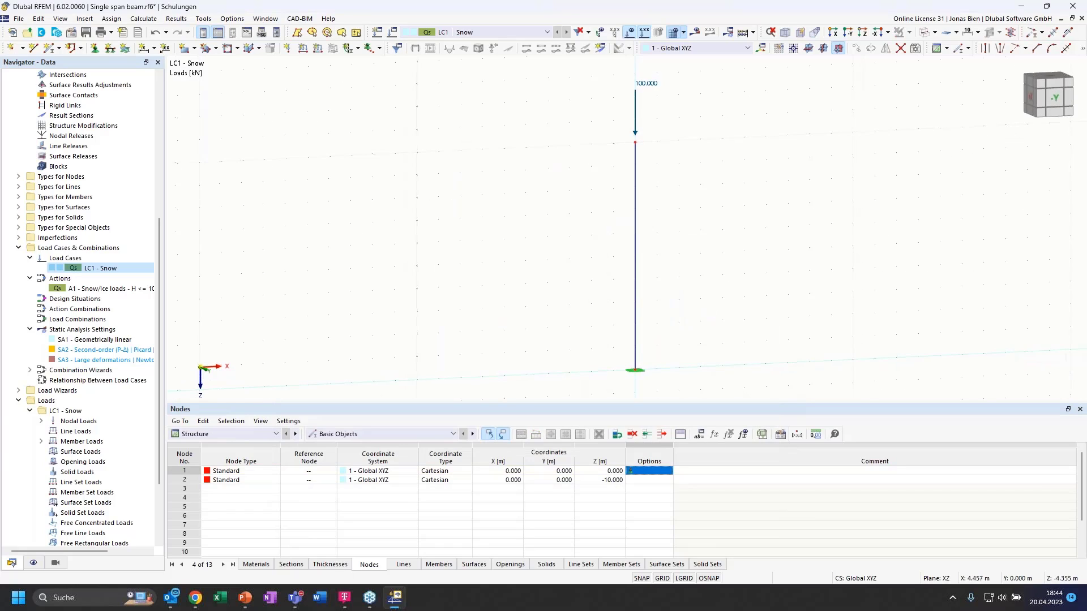
left_click(926, 32)
scroll(652, 195, "up", 1)
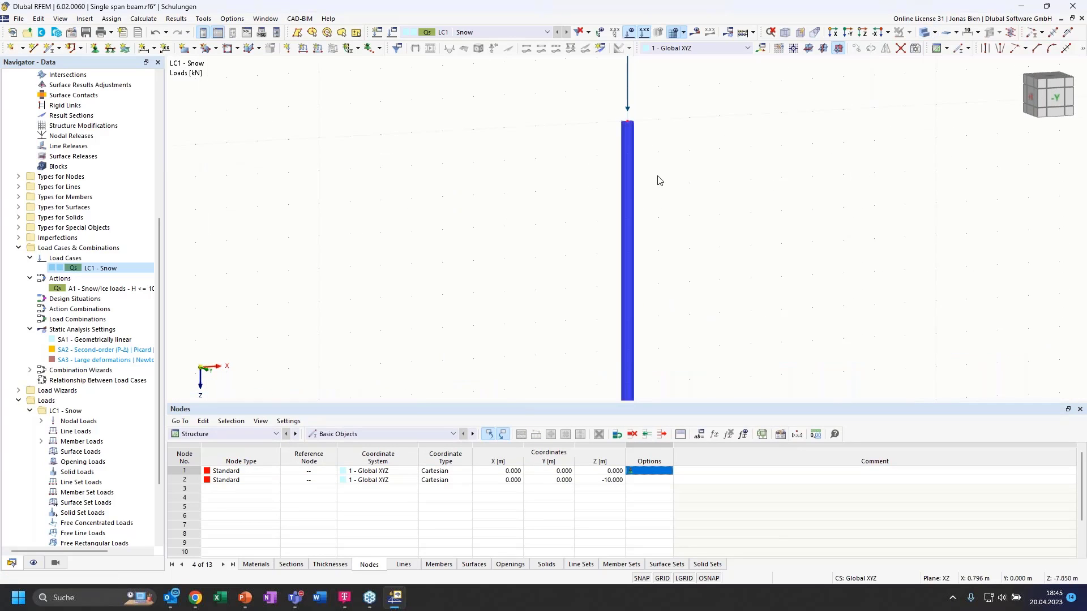
scroll(663, 181, "down", 1)
middle_click_drag(665, 180, 697, 192, "ctrl")
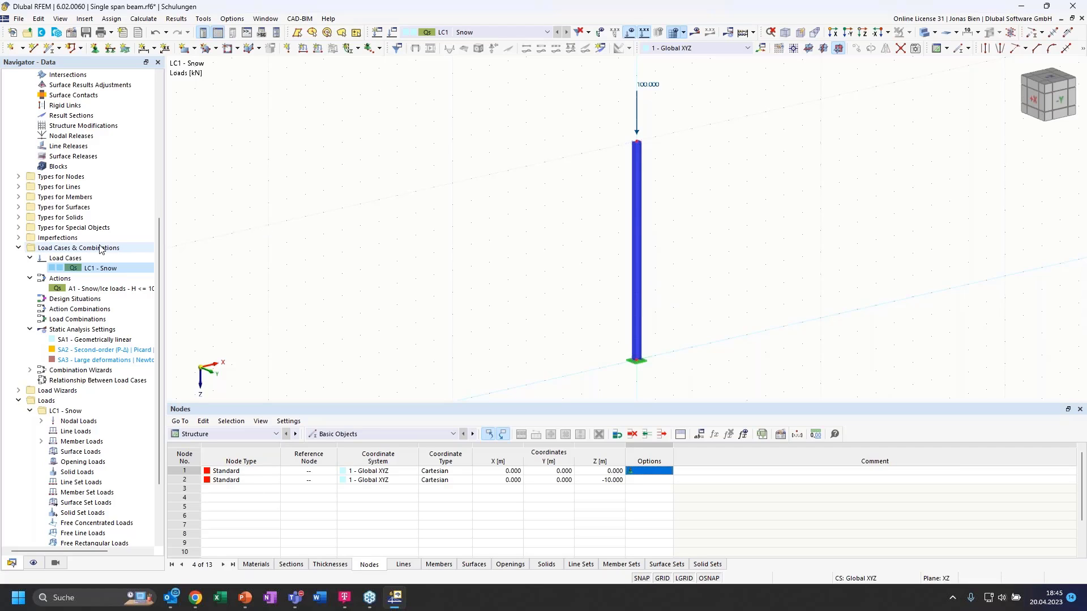
- Activate the Structure Stability add-on in the model's base data
scroll(102, 250, "up", 8)
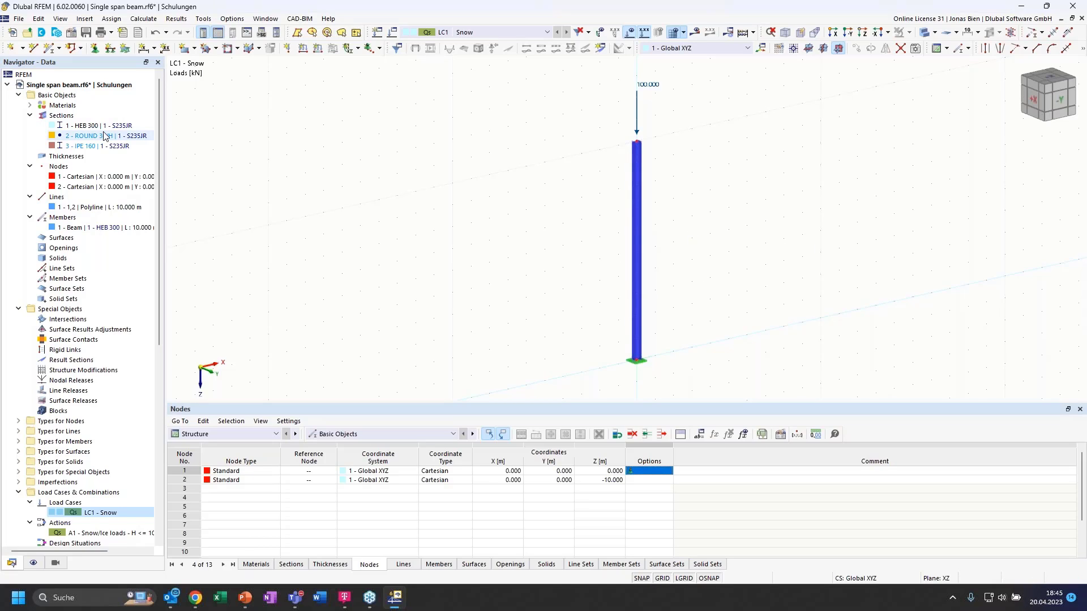
right_click(61, 87)
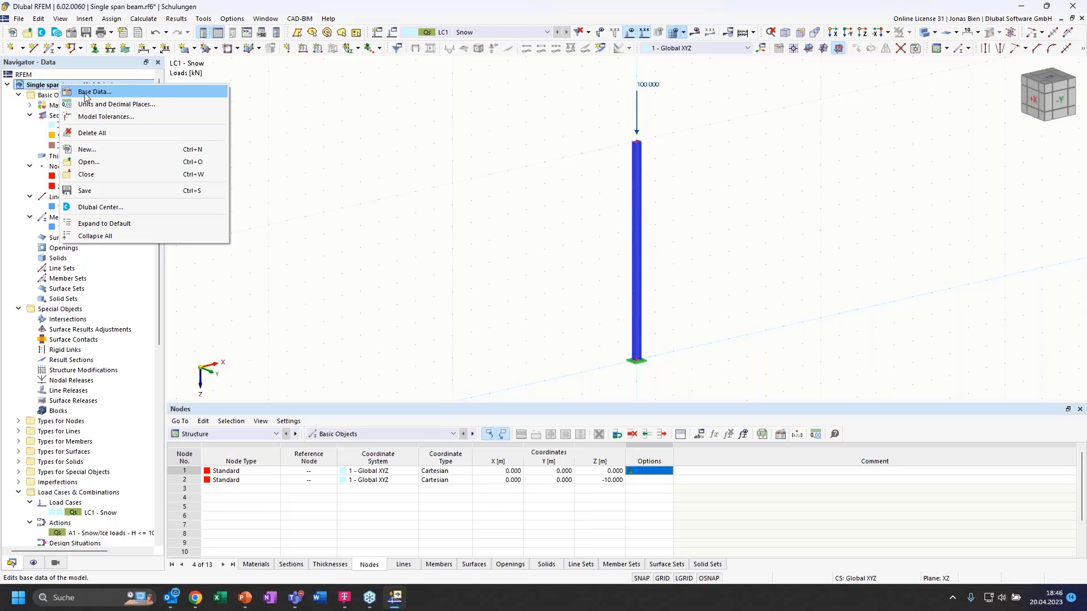
left_click(89, 93)
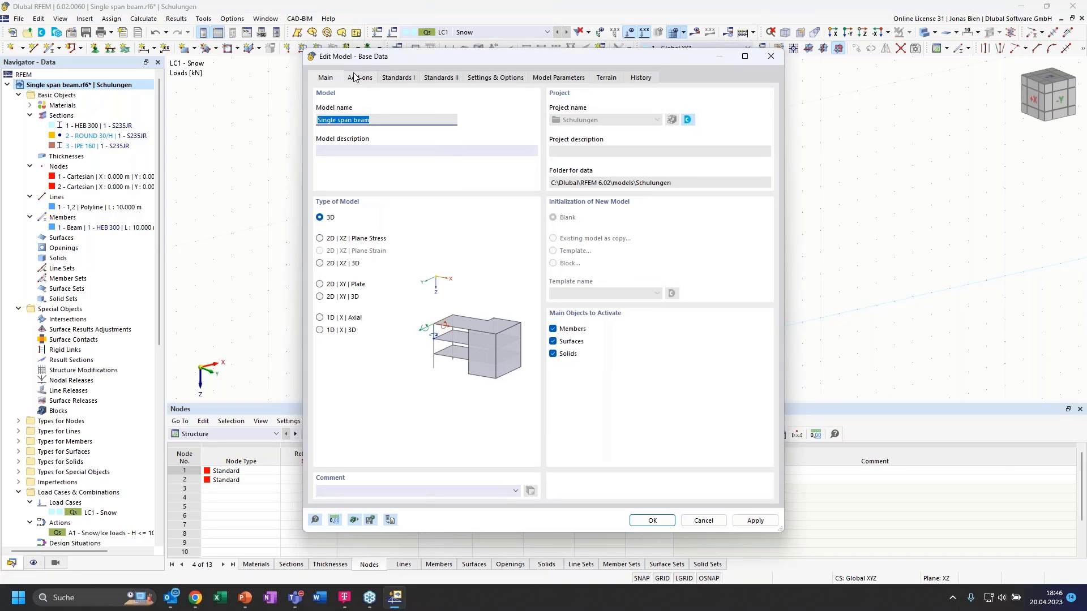
left_click(357, 80)
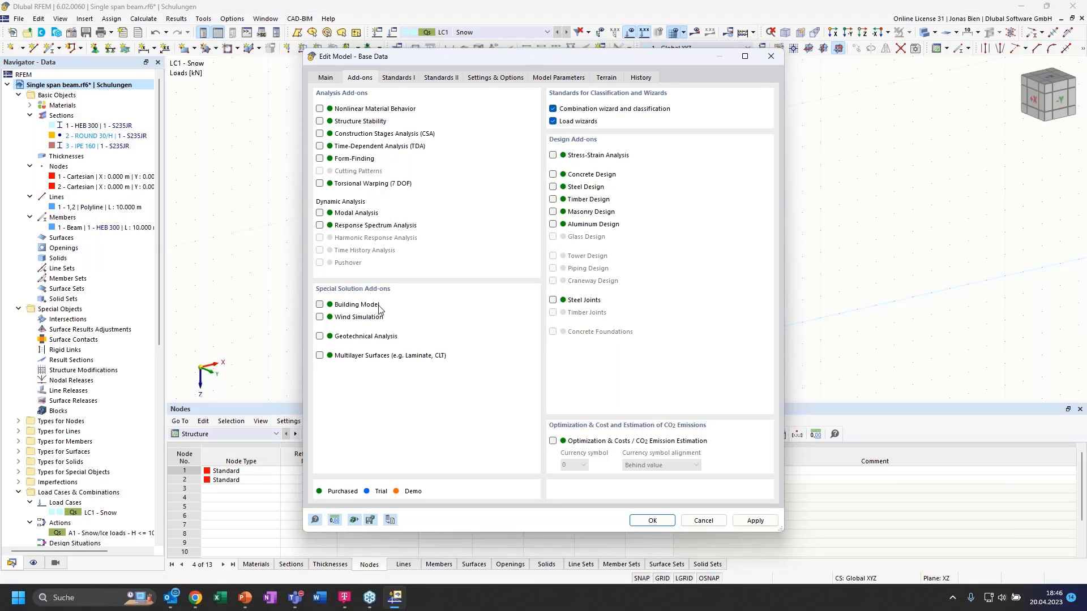
left_click(320, 122)
left_click(651, 524)
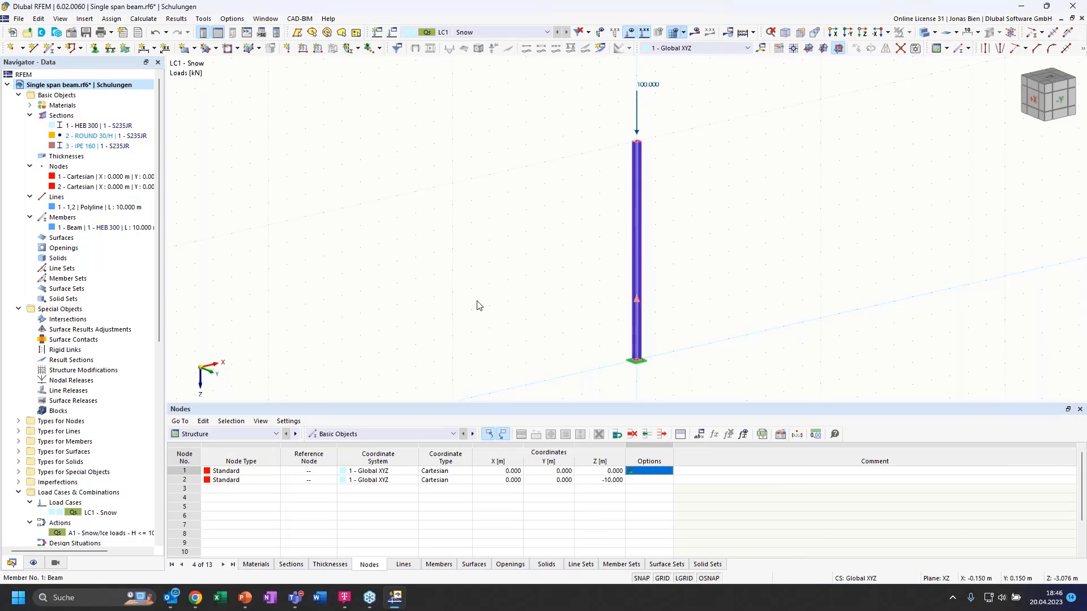
- Enable the critical load calculation for load case LC1, using the ST1 linear eigenvalue (Lanczos) stability settings
scroll(88, 453, "down", 2)
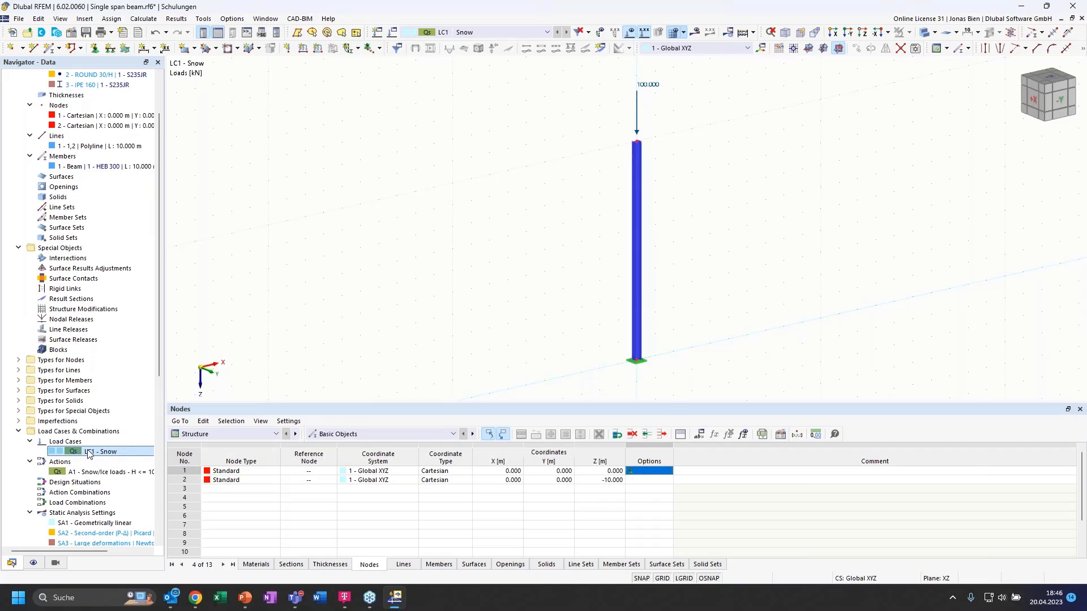
double_click(89, 452)
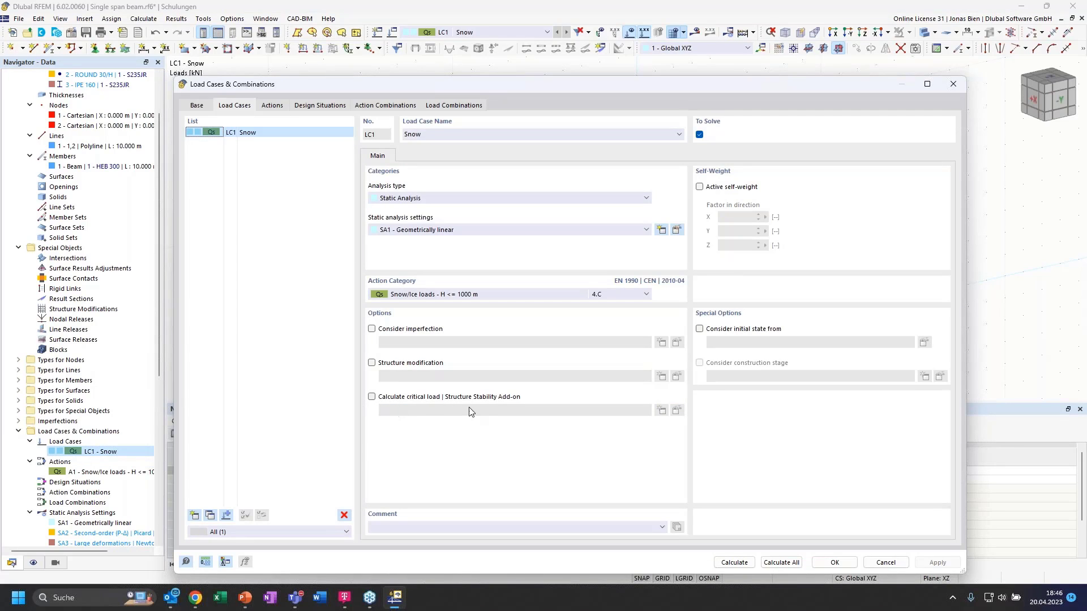
left_click(372, 396)
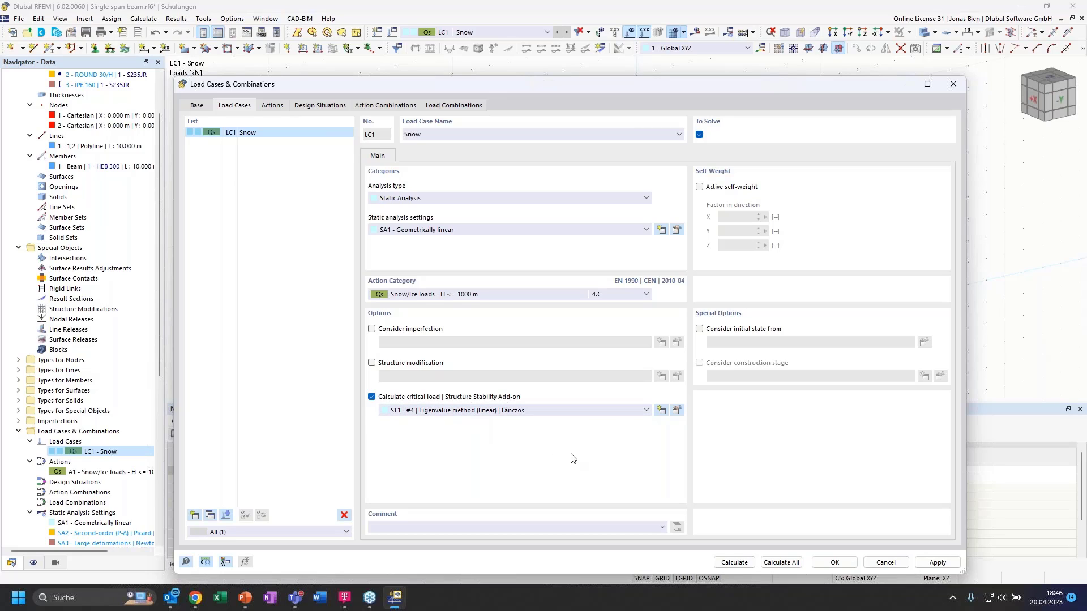
left_click(545, 413)
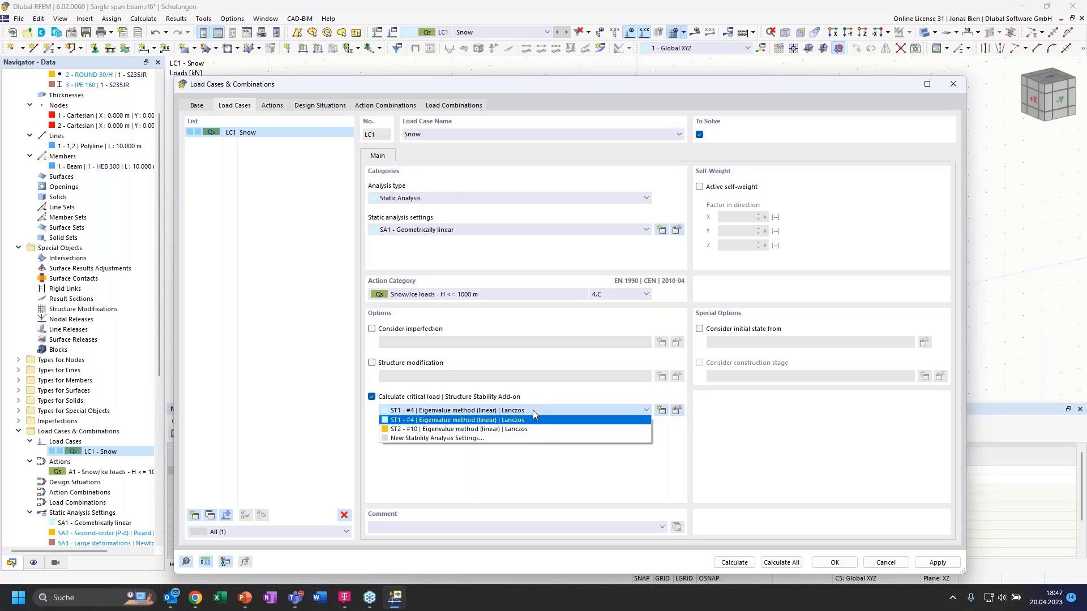
left_click(532, 410)
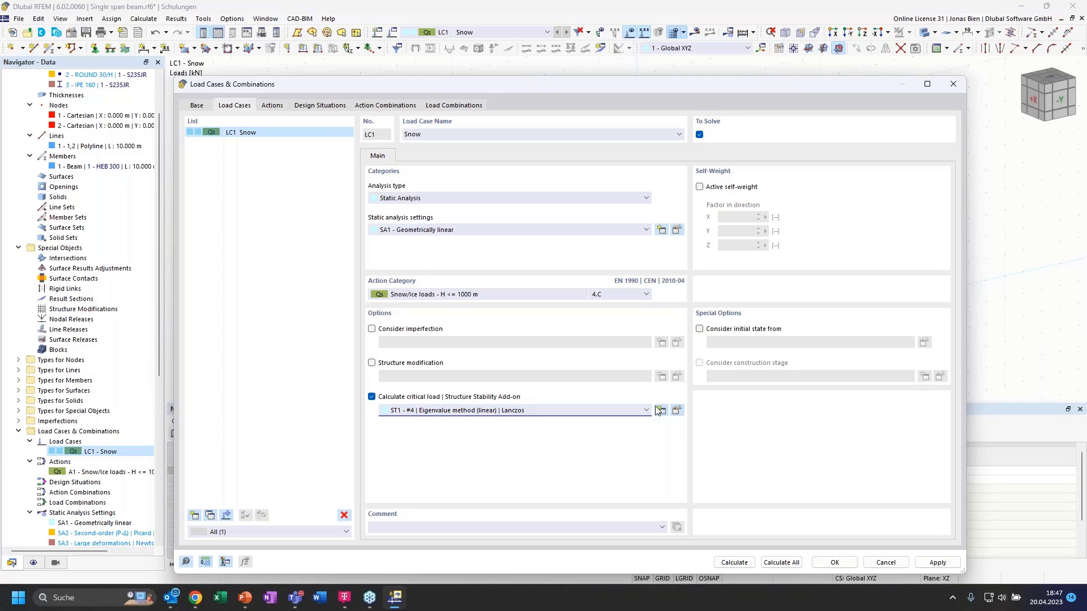
- Review the ST1 and ST2 stability analysis settings, including the number of lowest eigenvalues
left_click(678, 409)
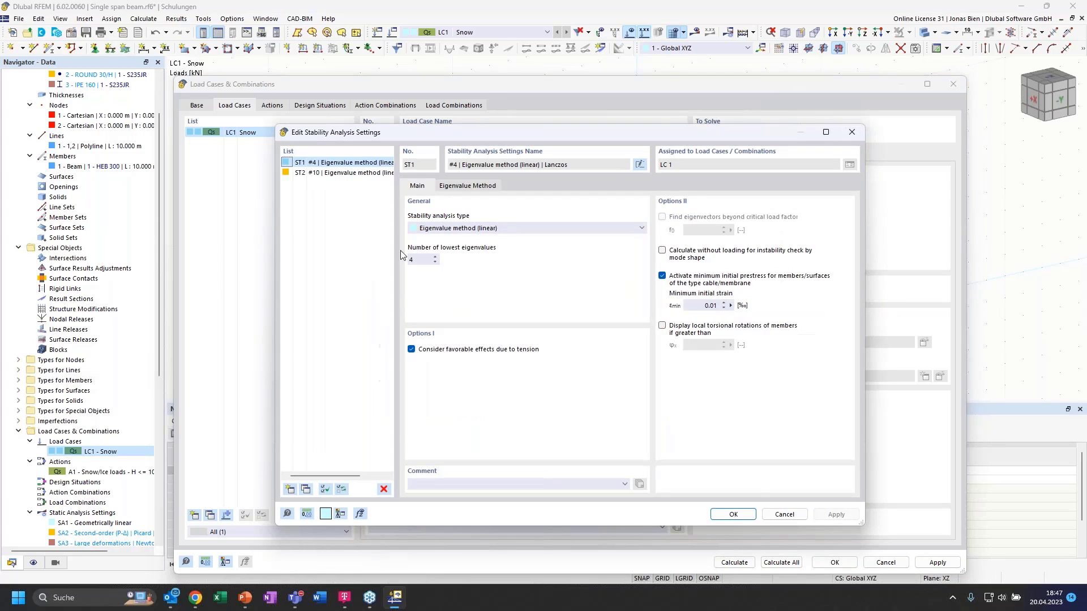
left_click(328, 173)
left_click(328, 163)
left_click(730, 515)
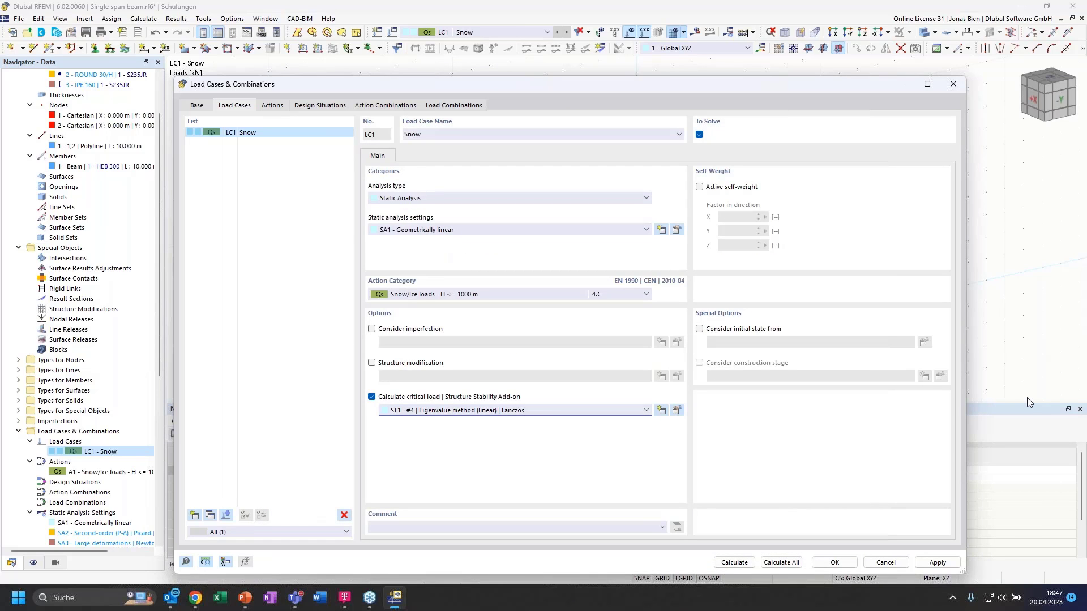
- Calculate LC1 and display its stability analysis results
left_click(735, 561)
left_click(734, 561)
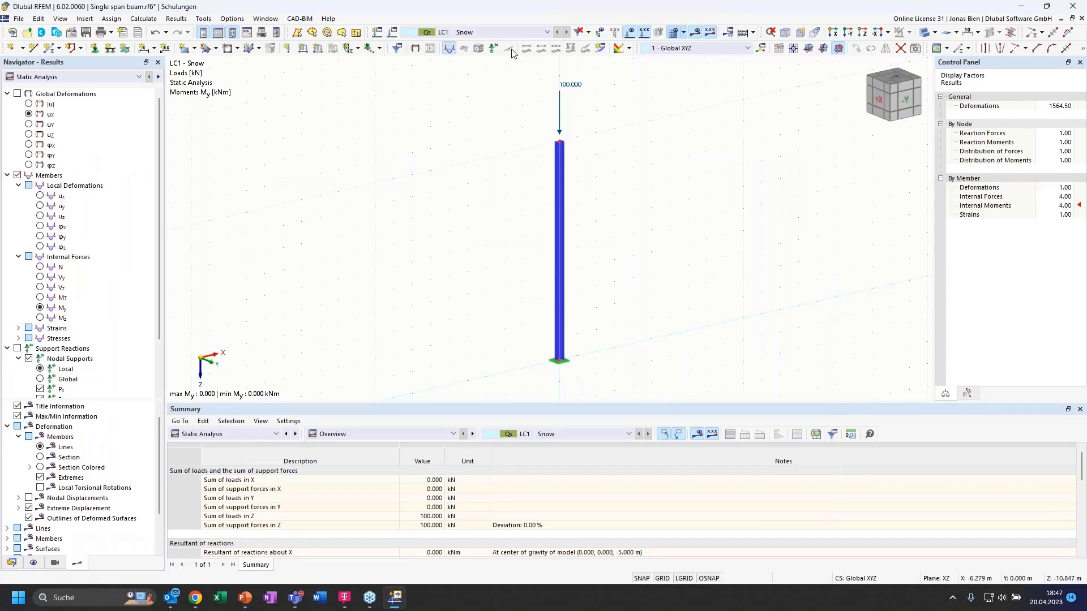
left_click(475, 32)
left_click(474, 43)
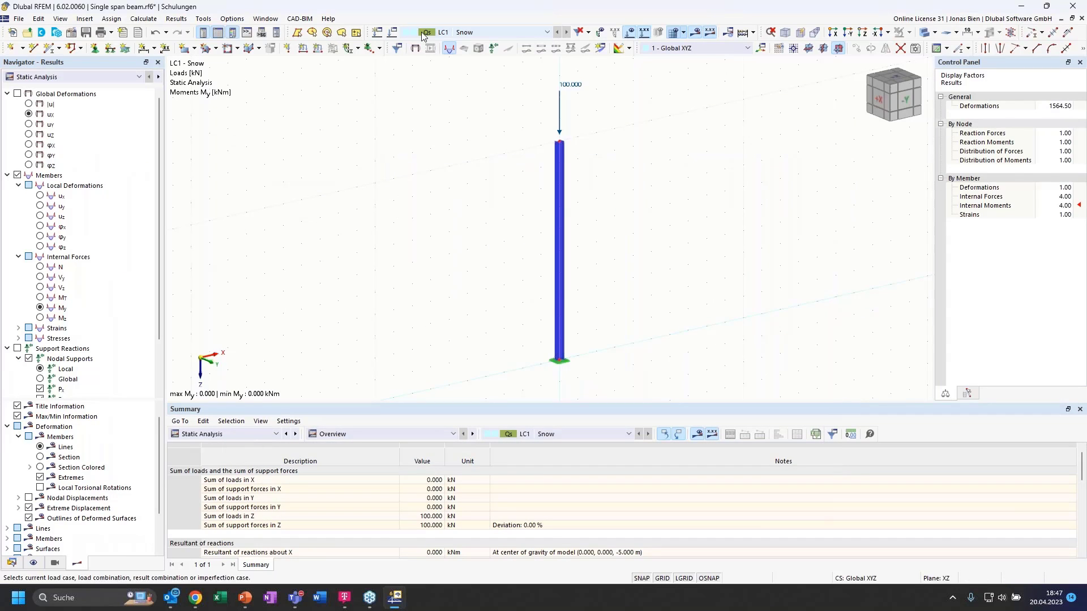
left_click(90, 76)
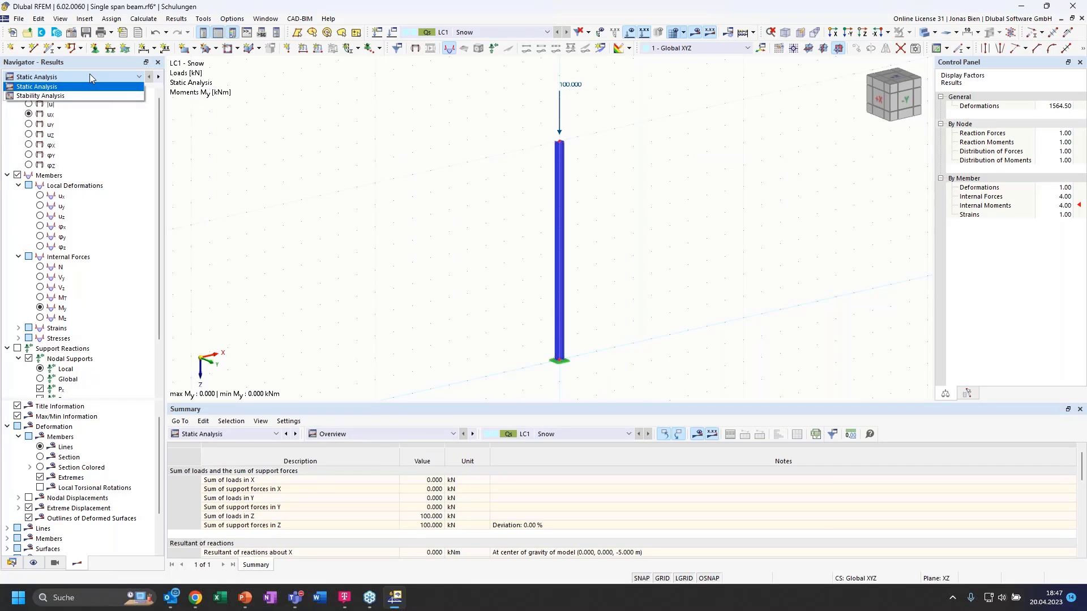
left_click(56, 95)
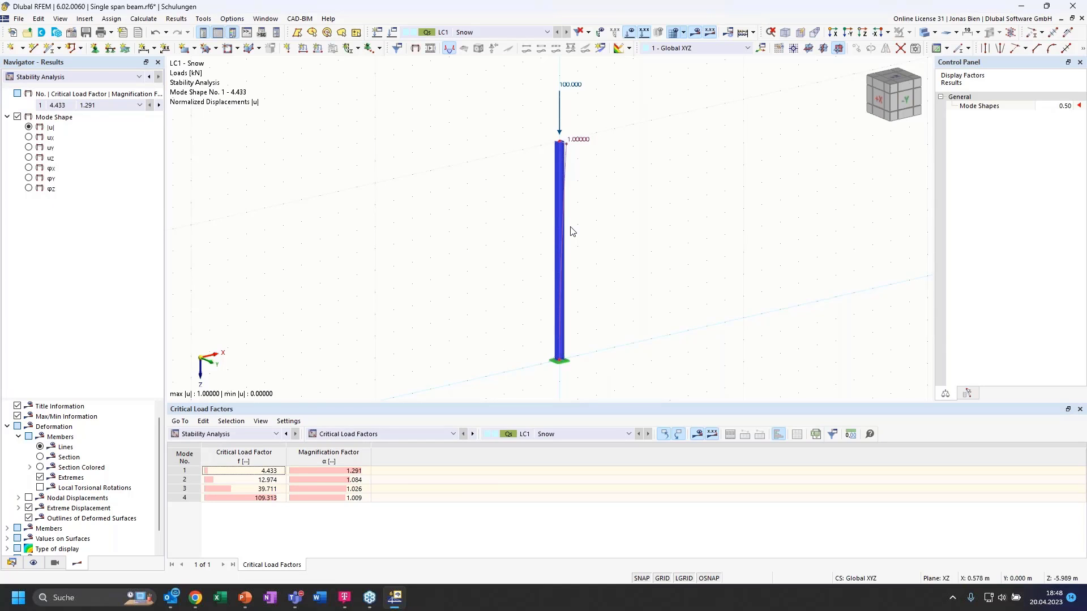
- Display the column's mode shape as a coloured section in a rotated 3D view
middle_click_drag(614, 221, 642, 221, "ctrl")
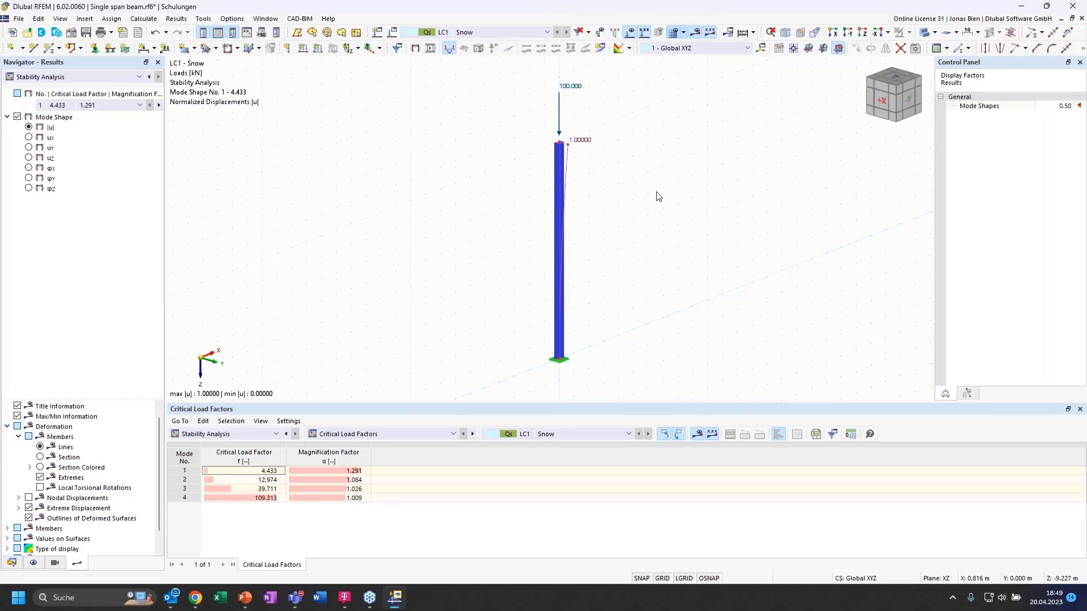
middle_click_drag(688, 188, 716, 185, "ctrl")
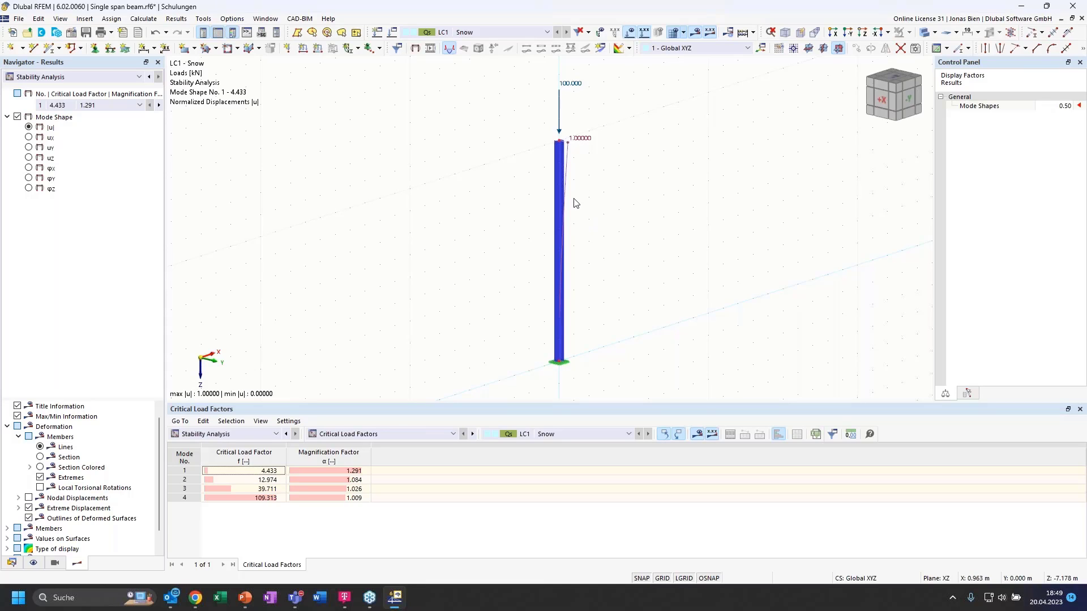
left_click(40, 457)
left_click(40, 467)
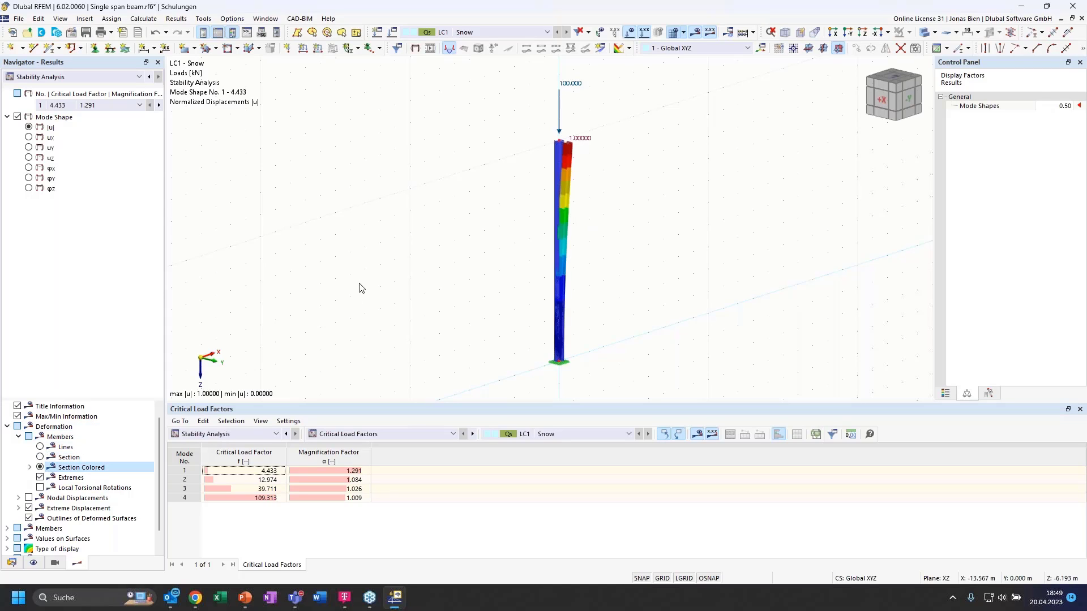
middle_click_drag(628, 247, 615, 255, "ctrl")
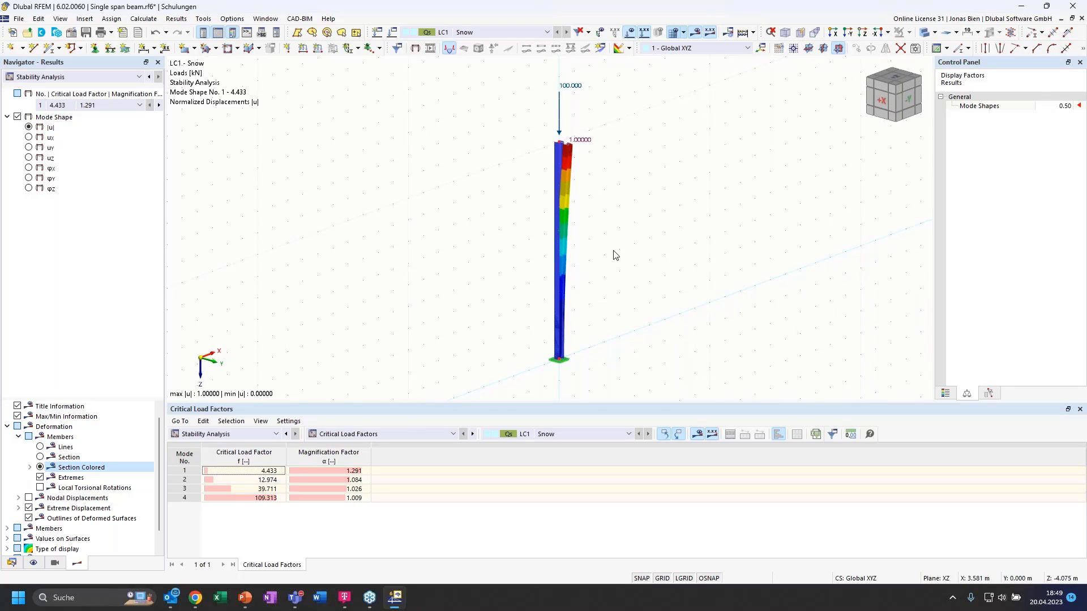
- Examine the buckled shape at the column head for mode 1
scroll(567, 152, "up", 2)
scroll(568, 151, "up", 1)
left_click(198, 470)
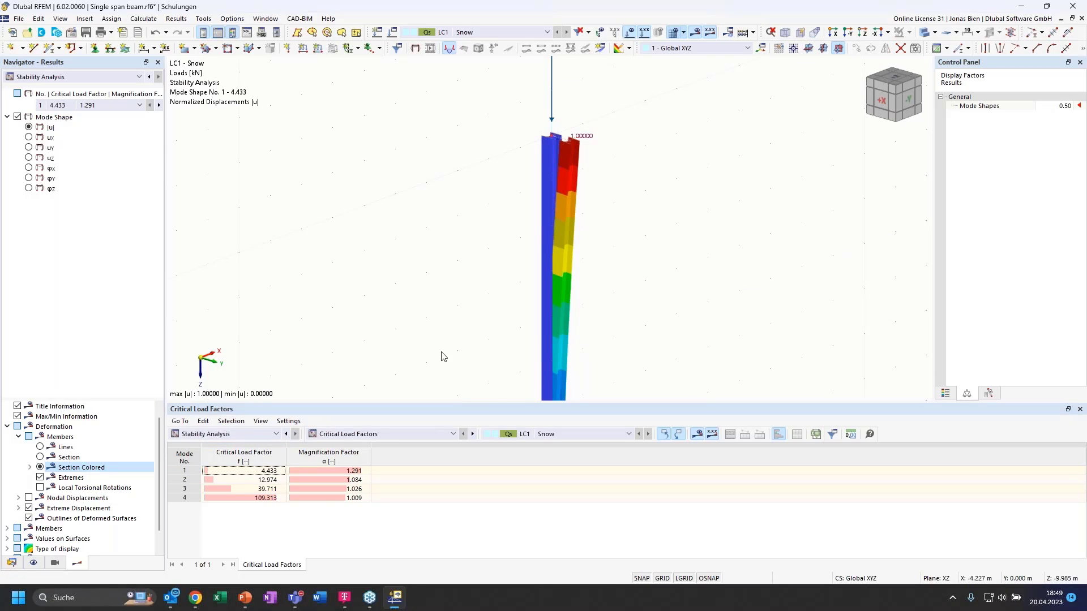
scroll(503, 279, "down", 1)
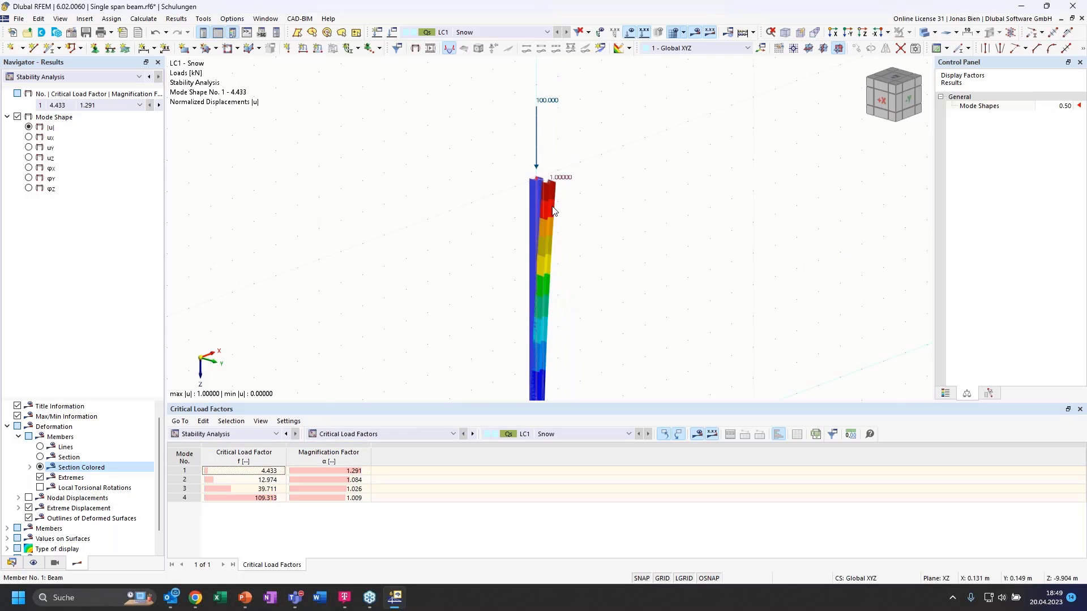
scroll(541, 200, "up", 1)
scroll(541, 184, "down", 2)
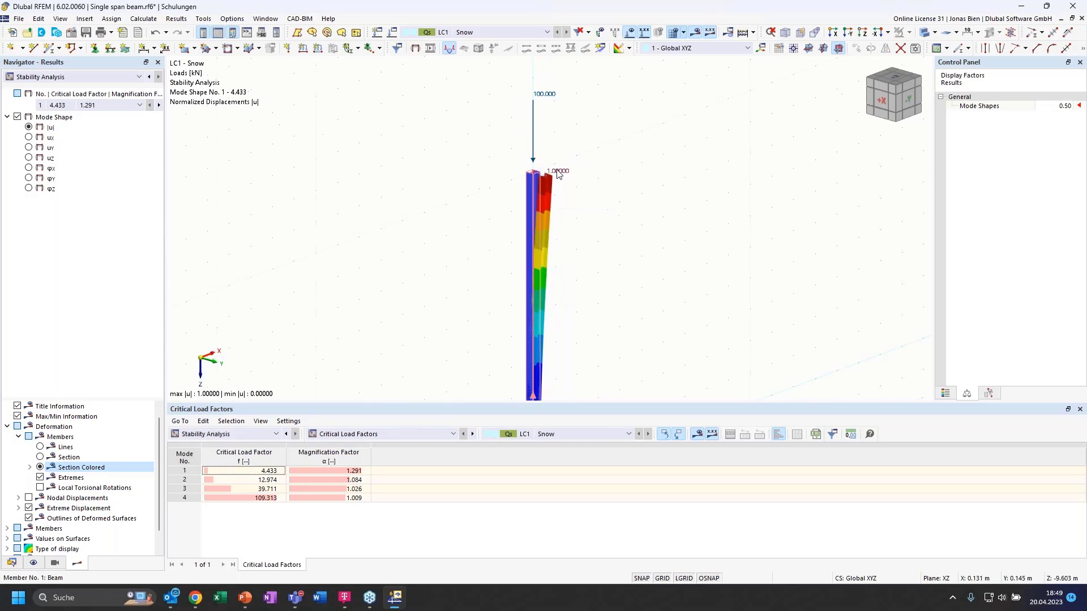
scroll(554, 190, "up", 1)
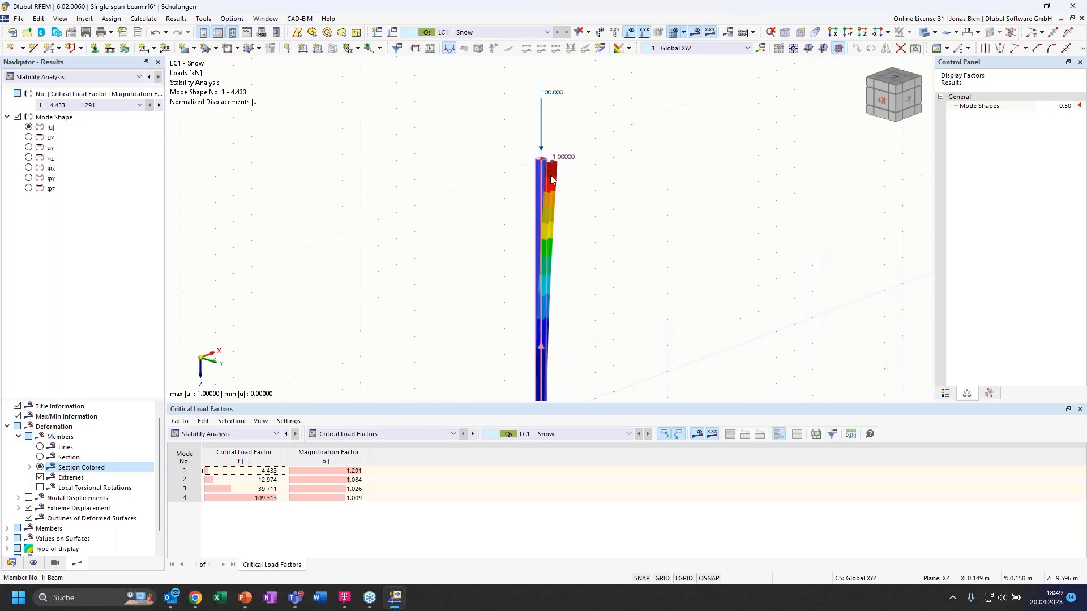
scroll(553, 180, "up", 1)
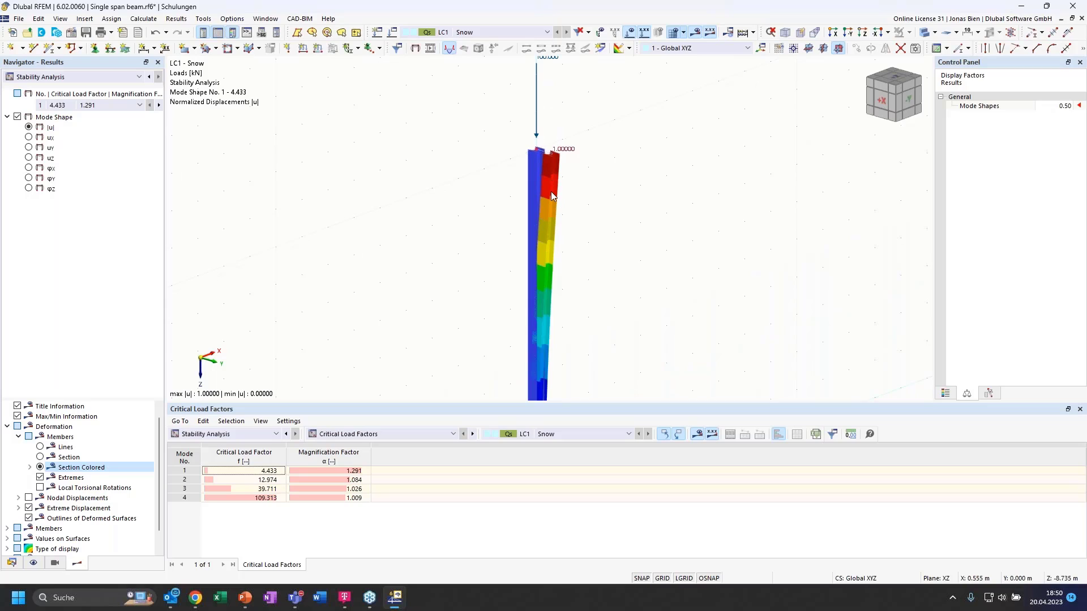
- Show mode shape 2 and inspect its buckling direction over the column's full height
left_click(214, 480)
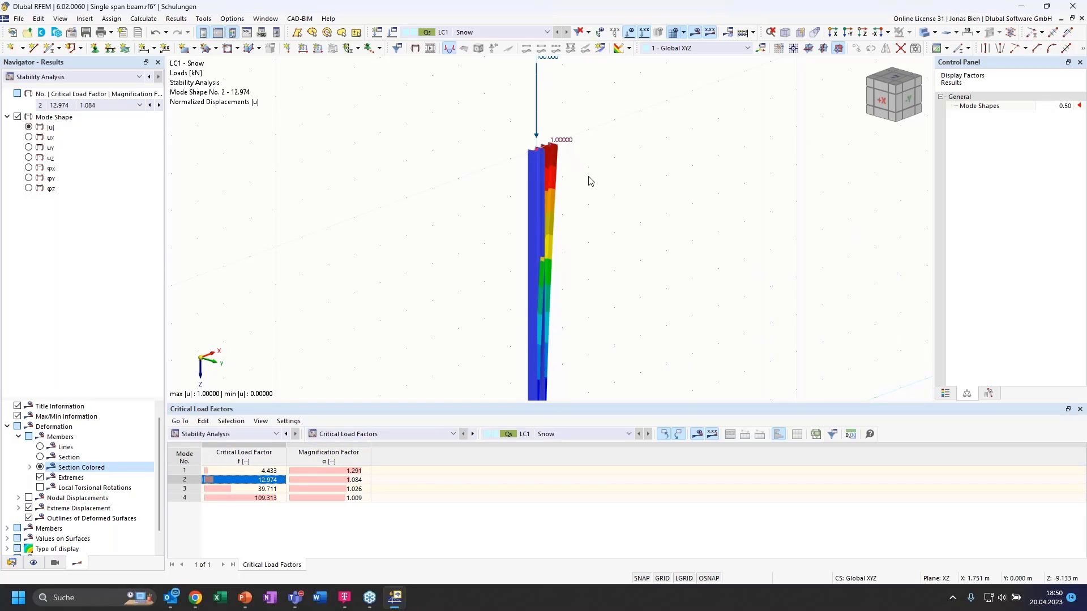
middle_click_drag(630, 199, 570, 194, "ctrl")
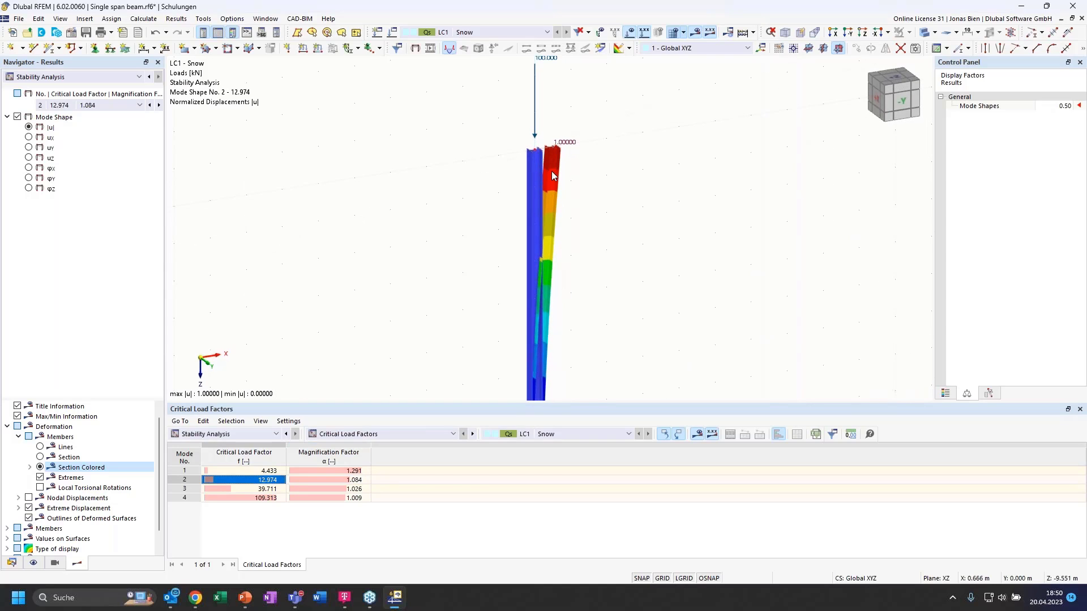
scroll(561, 187, "down", 1)
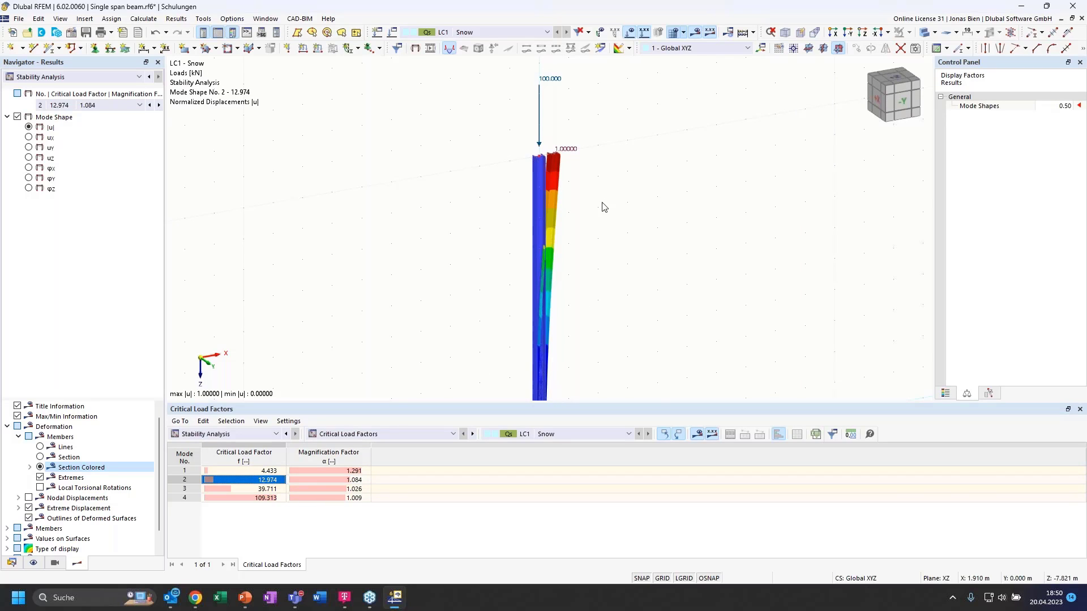
scroll(604, 206, "down", 1)
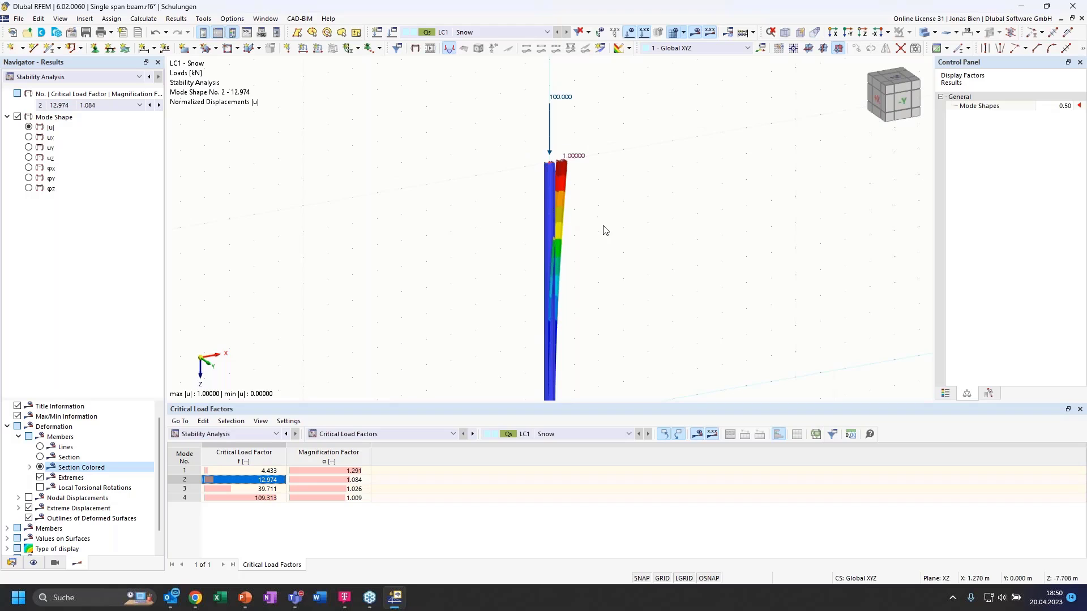
scroll(582, 175, "down", 1)
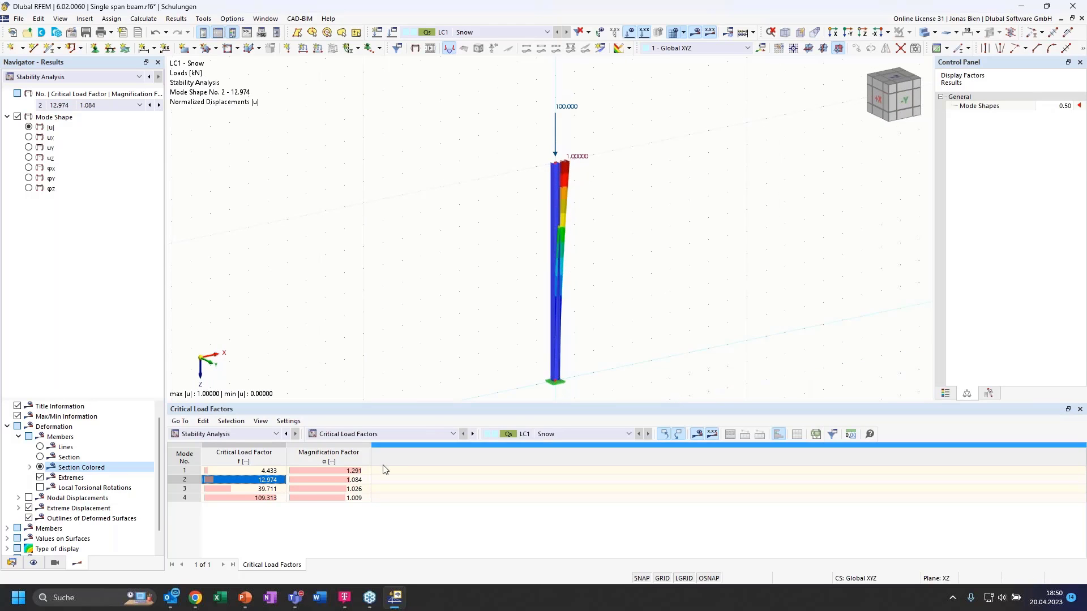
- View mode shape 4 of the column and return to mode shape 1
left_click(261, 498)
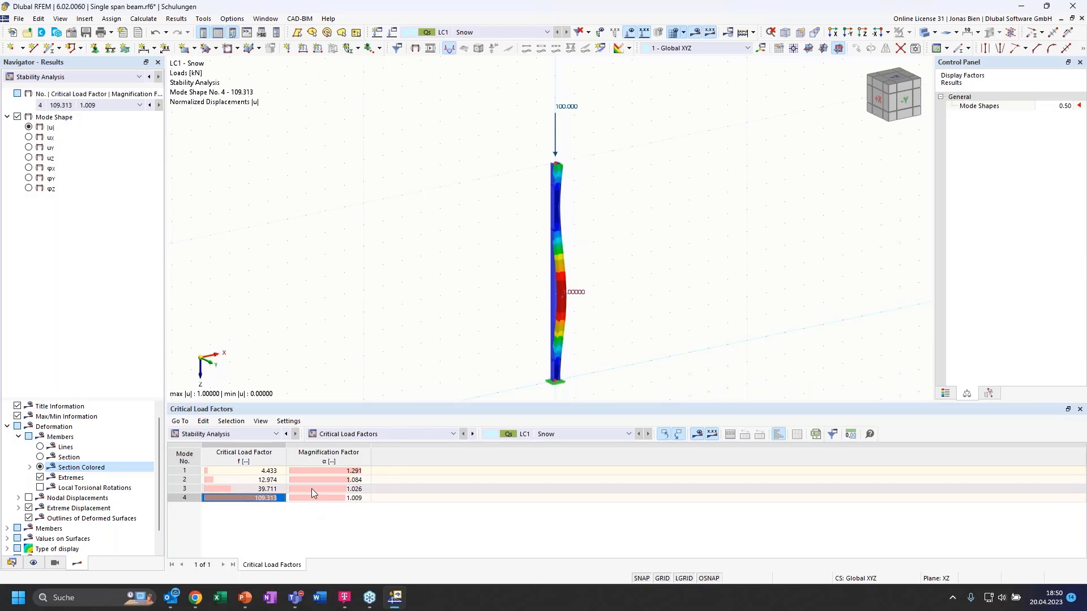
left_click(257, 470)
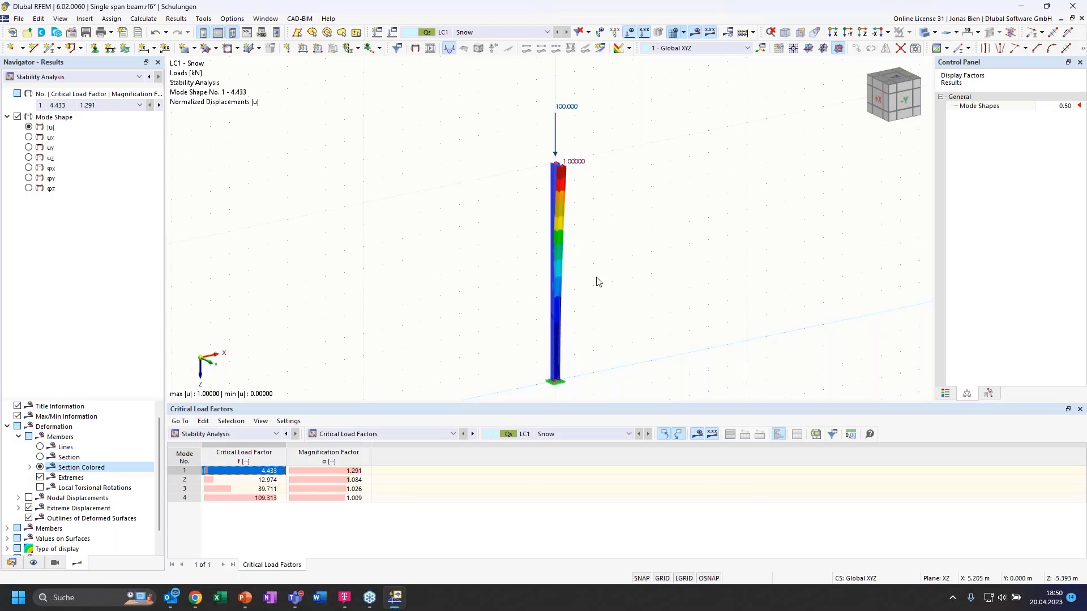
middle_click_drag(597, 279, 647, 282, "ctrl")
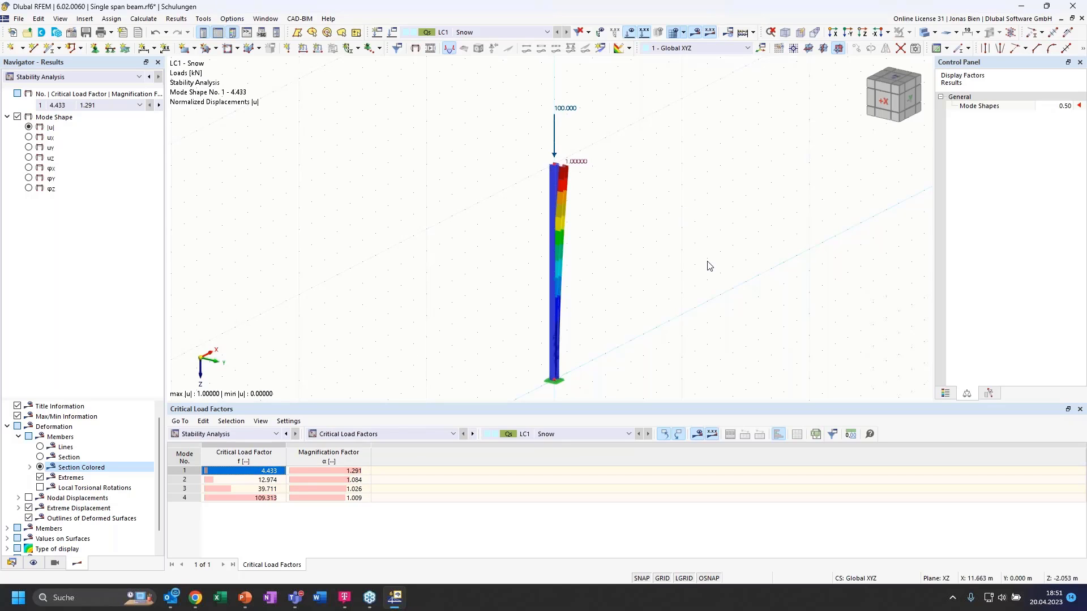
- Show the stability result tables by member
left_click(356, 434)
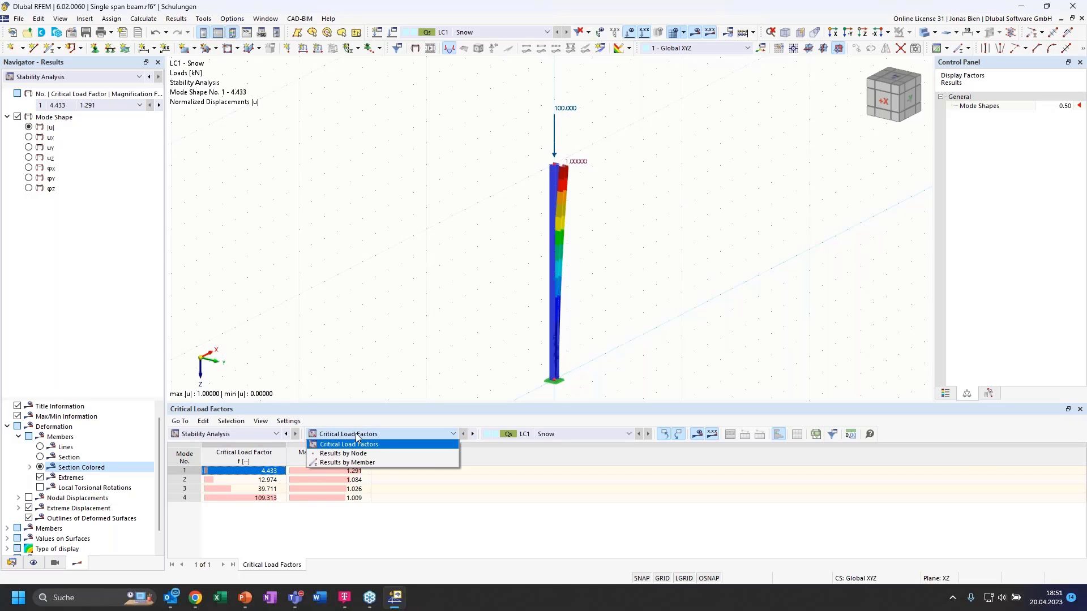
left_click(360, 463)
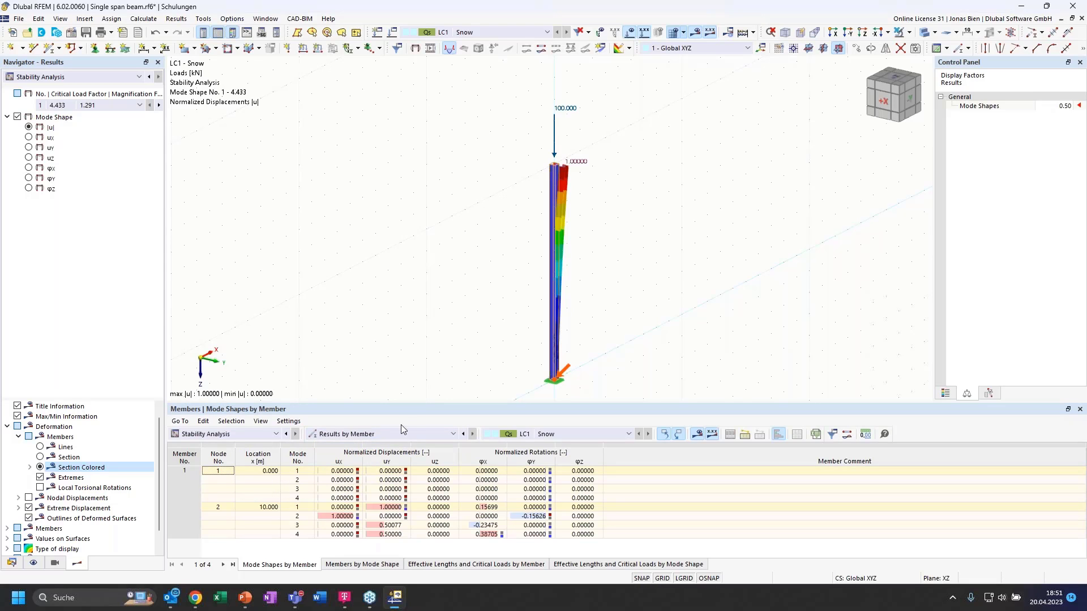
- Show the column's effective lengths and critical loads by member and by mode shape, and check the k_cr,v factor of mode 1
left_click(386, 434)
left_click(375, 463)
left_click(461, 568)
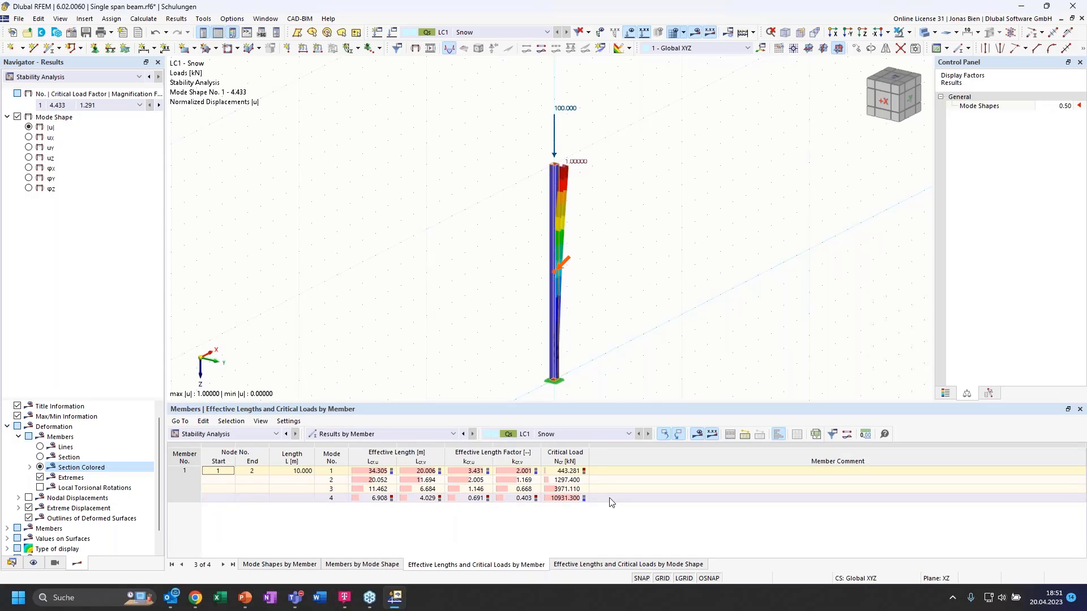
left_click(624, 564)
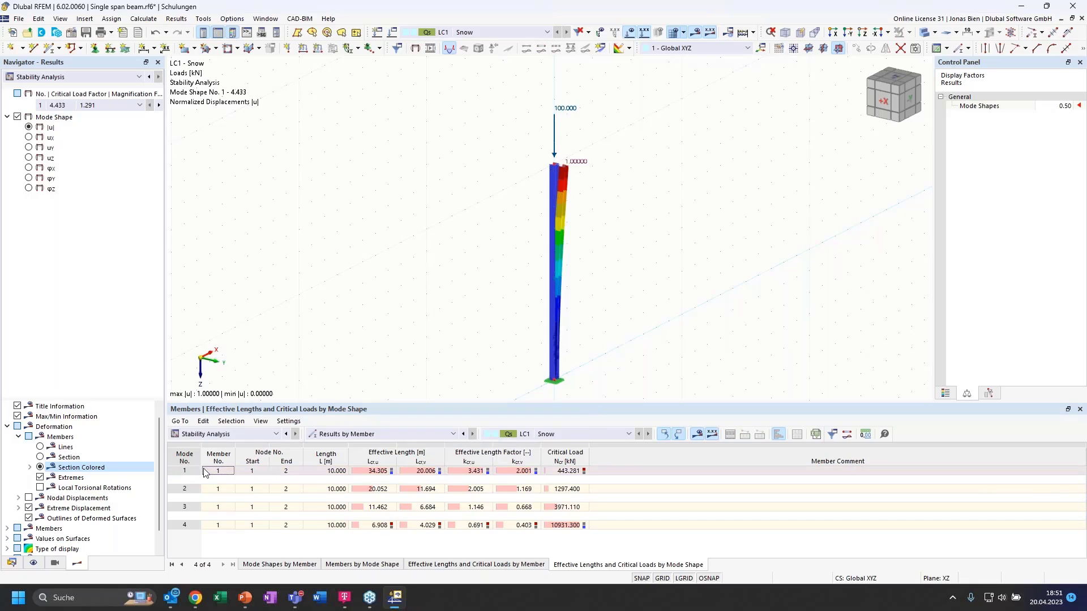
left_click(520, 474)
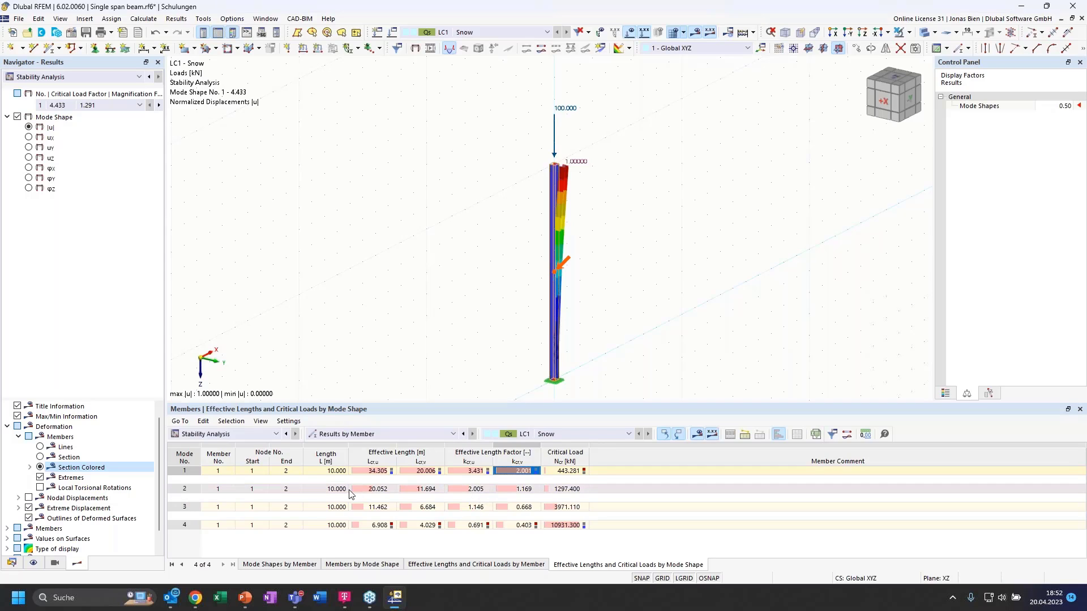
- Select the k_cr,u factor of mode 2 to show its mode shape, and examine the column's buckling direction from several angles
left_click(471, 492)
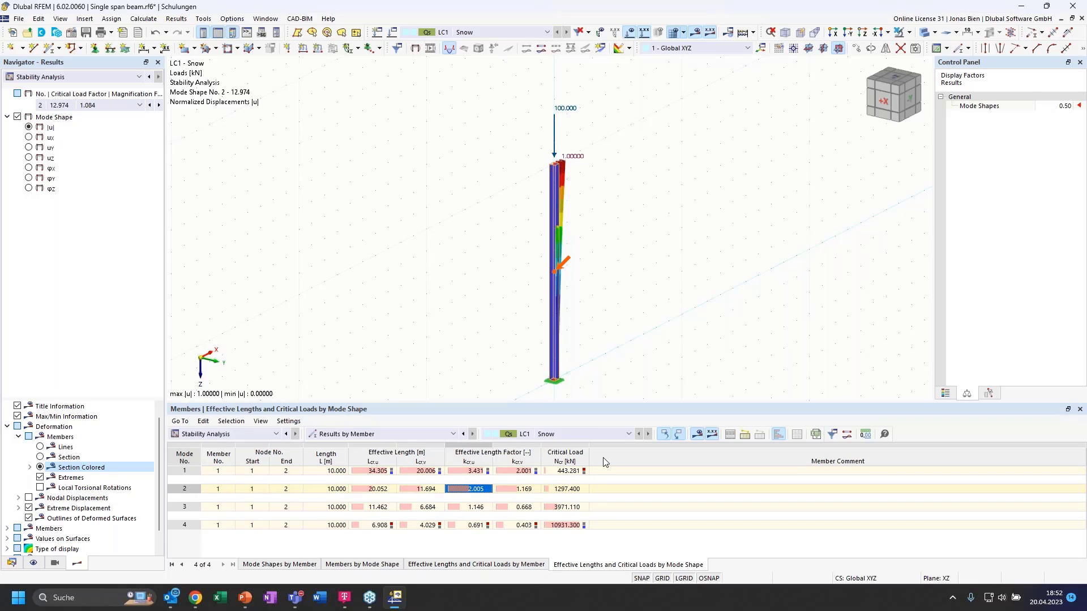
middle_click_drag(674, 291, 631, 289, "ctrl")
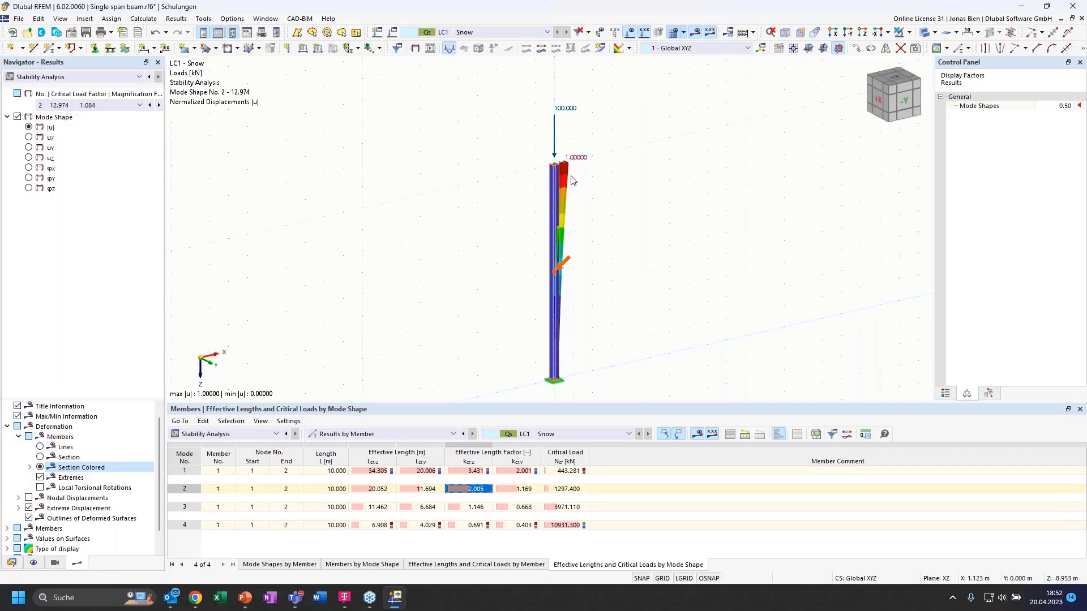
scroll(569, 183, "up", 3)
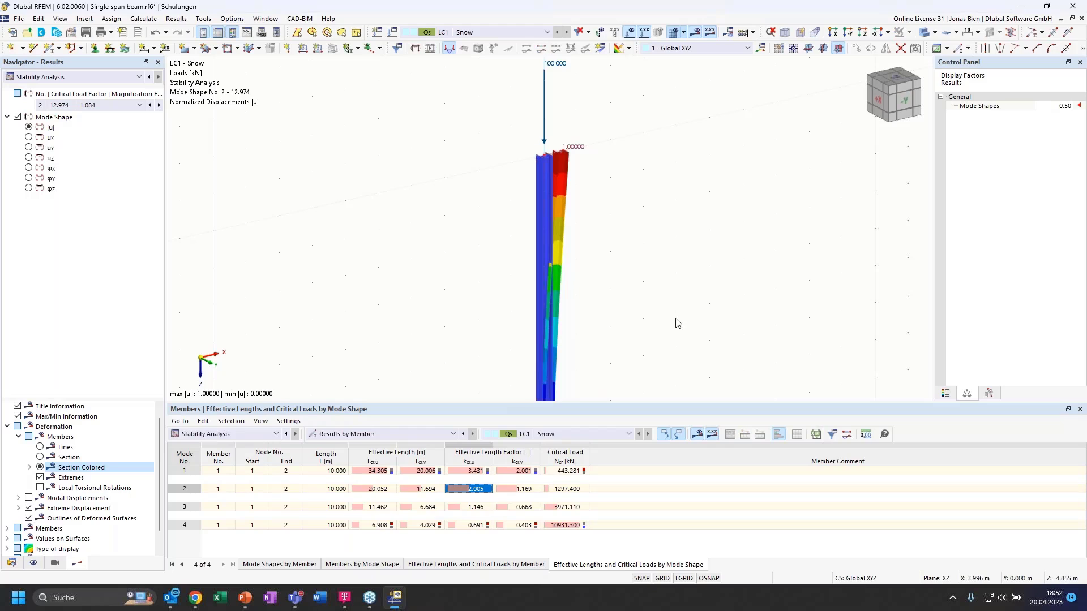
scroll(673, 325, "down", 1)
middle_click_drag(642, 284, 633, 296, "ctrl")
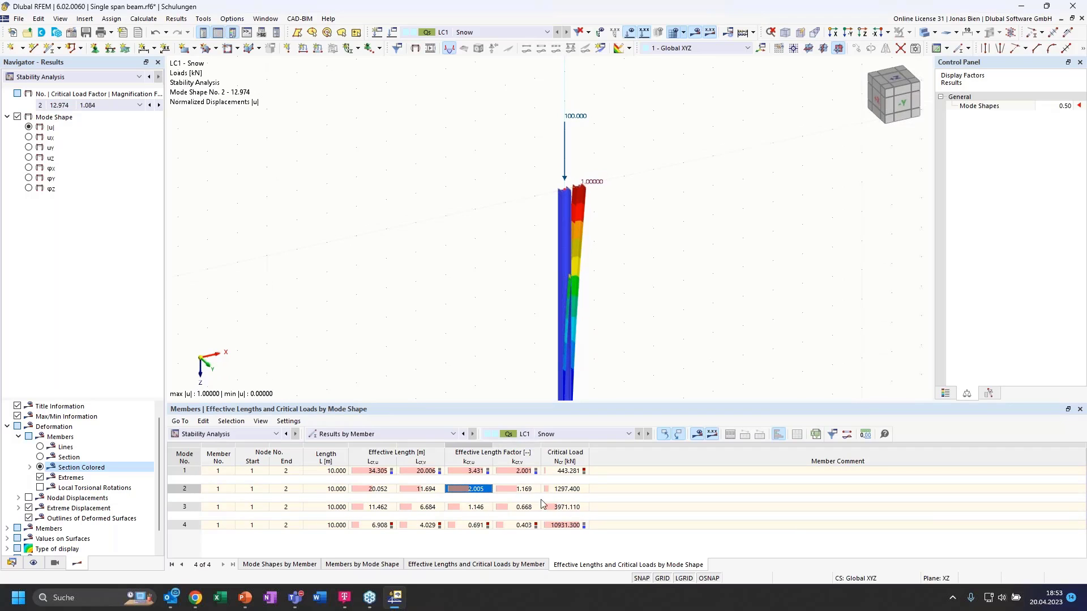
scroll(695, 274, "down", 1)
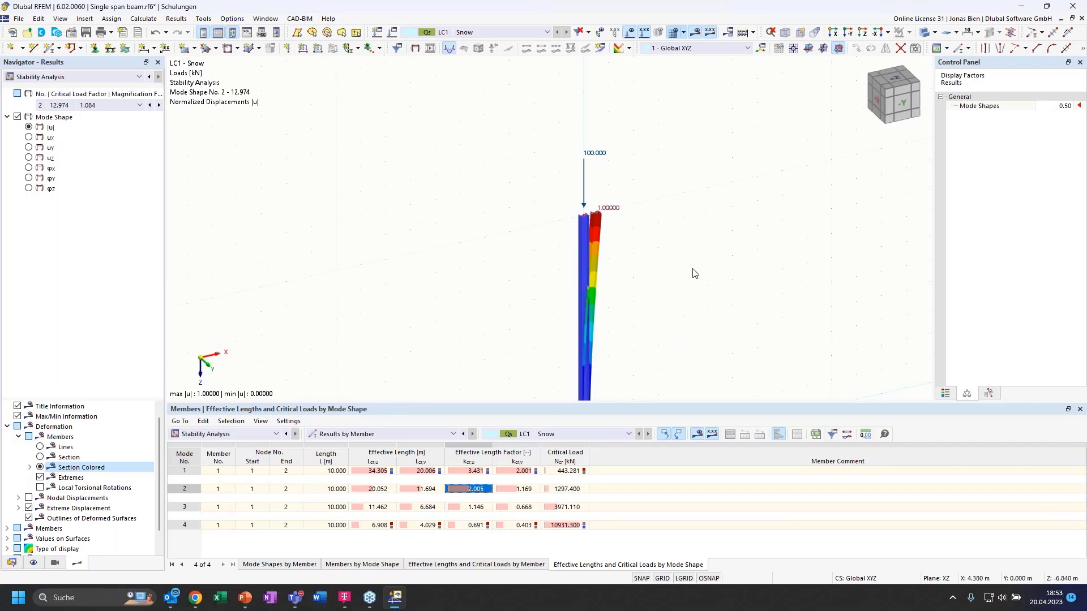
scroll(695, 273, "down", 1)
middle_click_drag(626, 316, 610, 296, "ctrl")
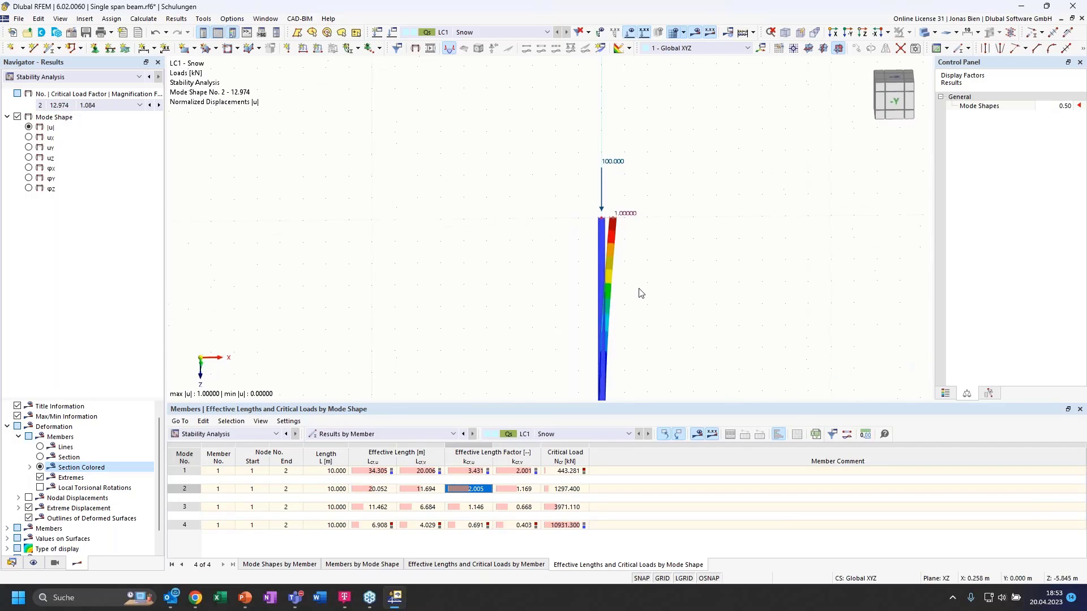
scroll(697, 235, "down", 1)
middle_click_drag(692, 287, 642, 273, "ctrl")
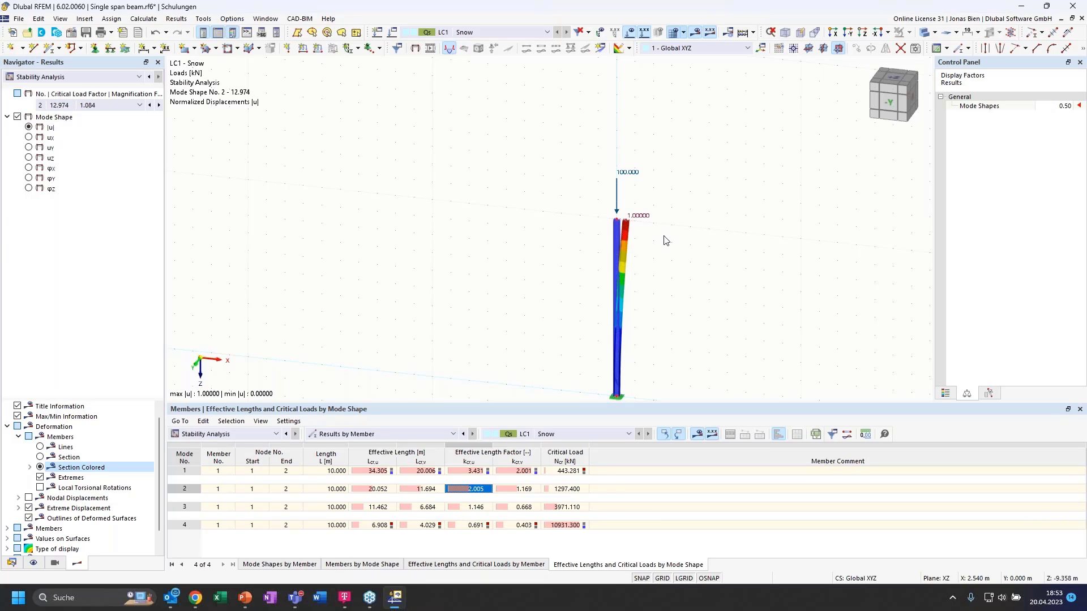
middle_click_drag(701, 257, 656, 334, "ctrl")
scroll(650, 338, "up", 1)
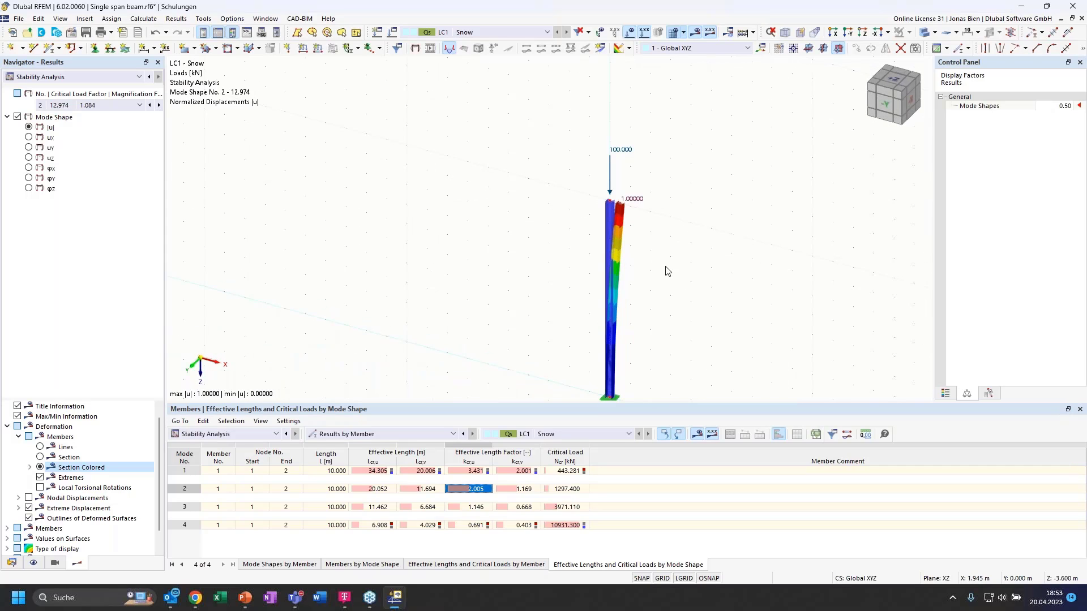
middle_click_drag(652, 239, 642, 223)
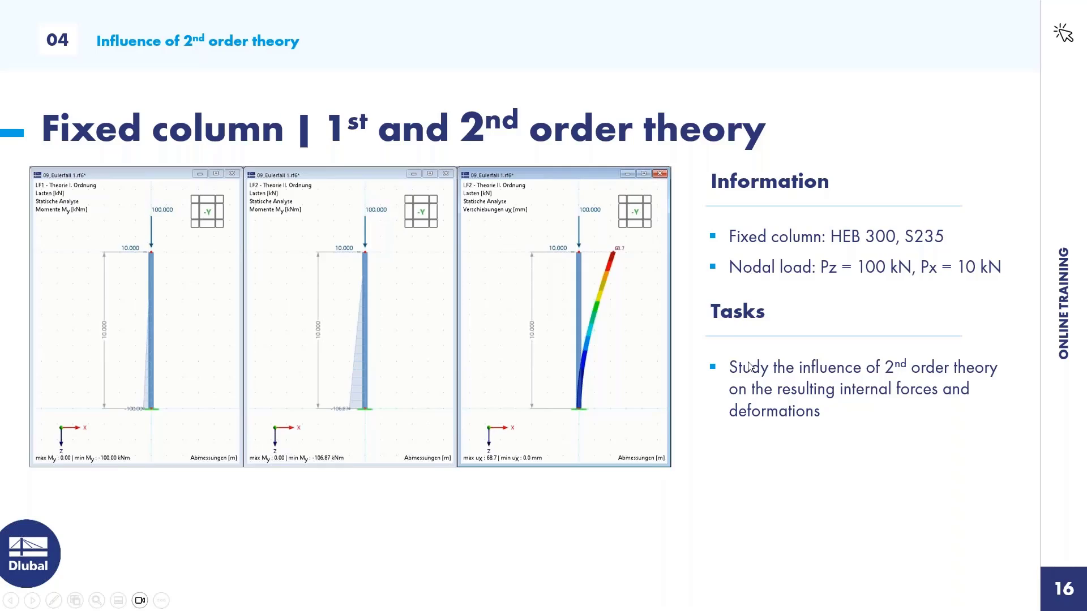
left_click(748, 363)
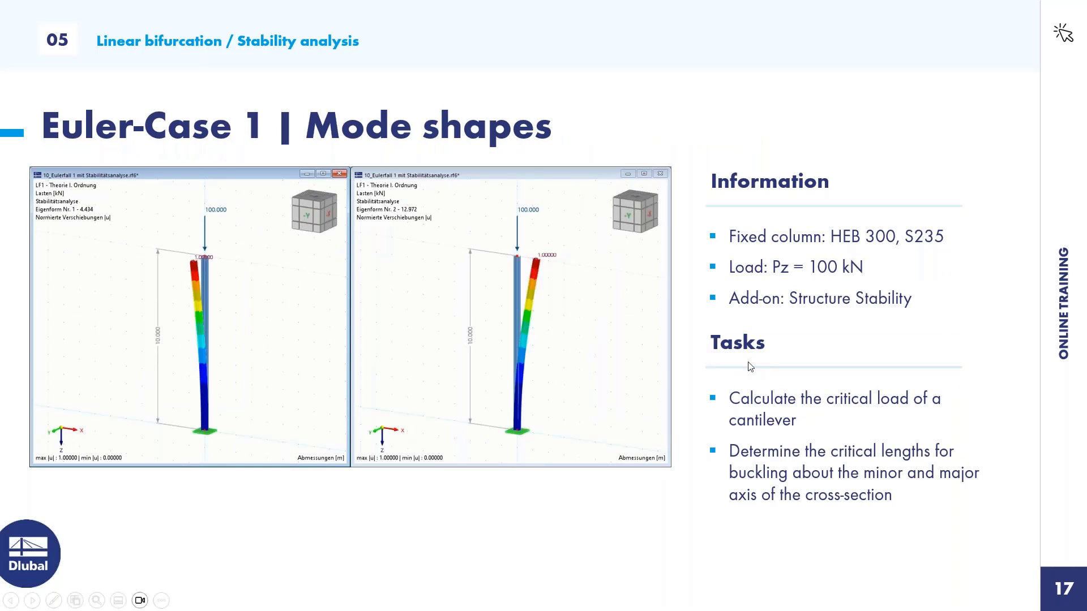
left_click(750, 367)
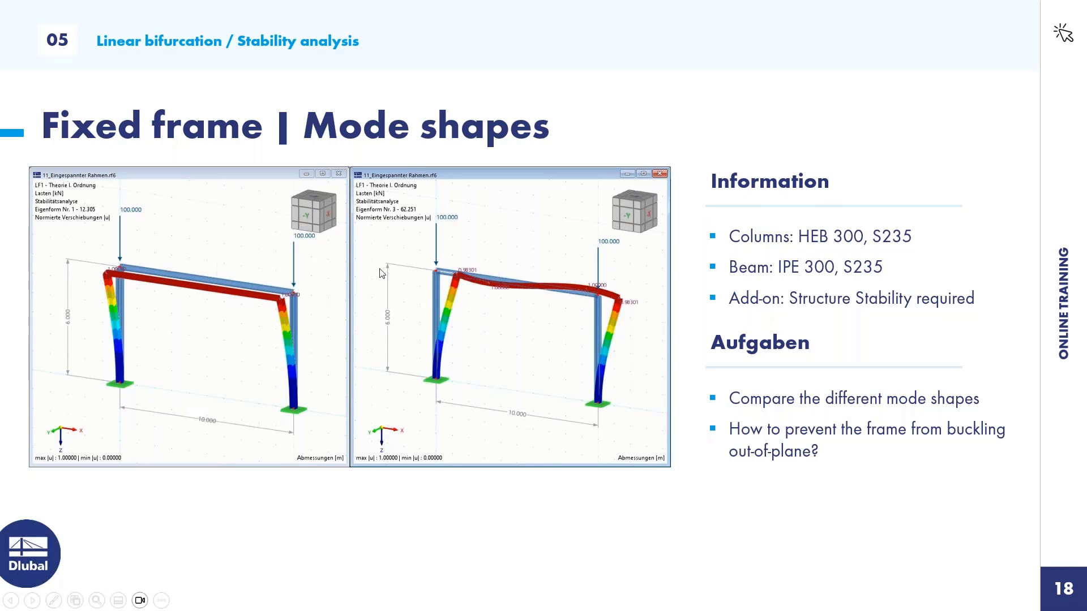
key("alt+Tab")
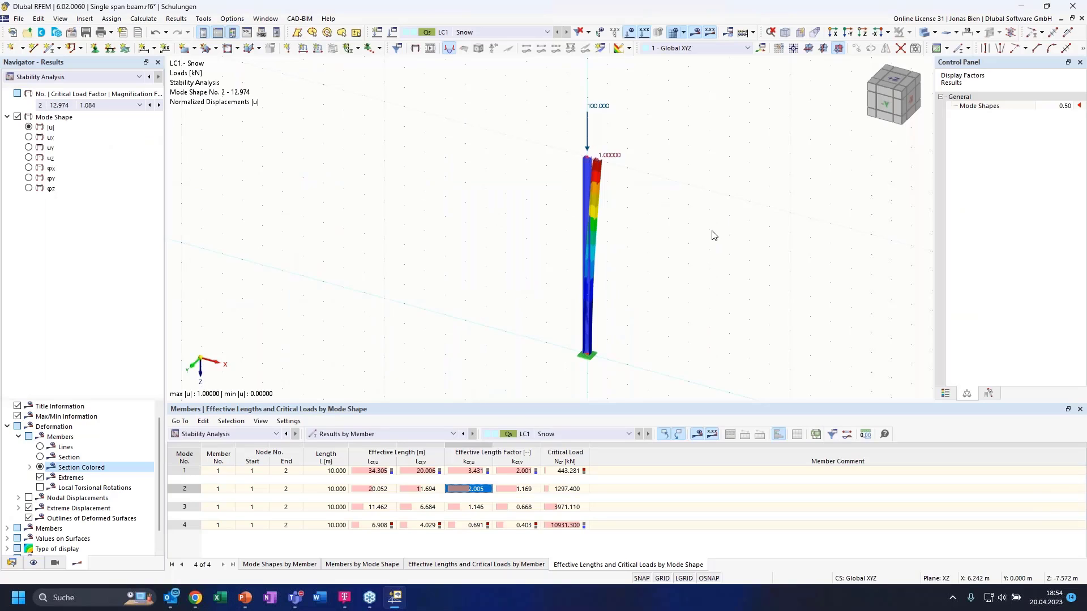
- Shorten the column to 6 m by moving its head node down, and copy it once with its loading 10 m along X
left_click(587, 163)
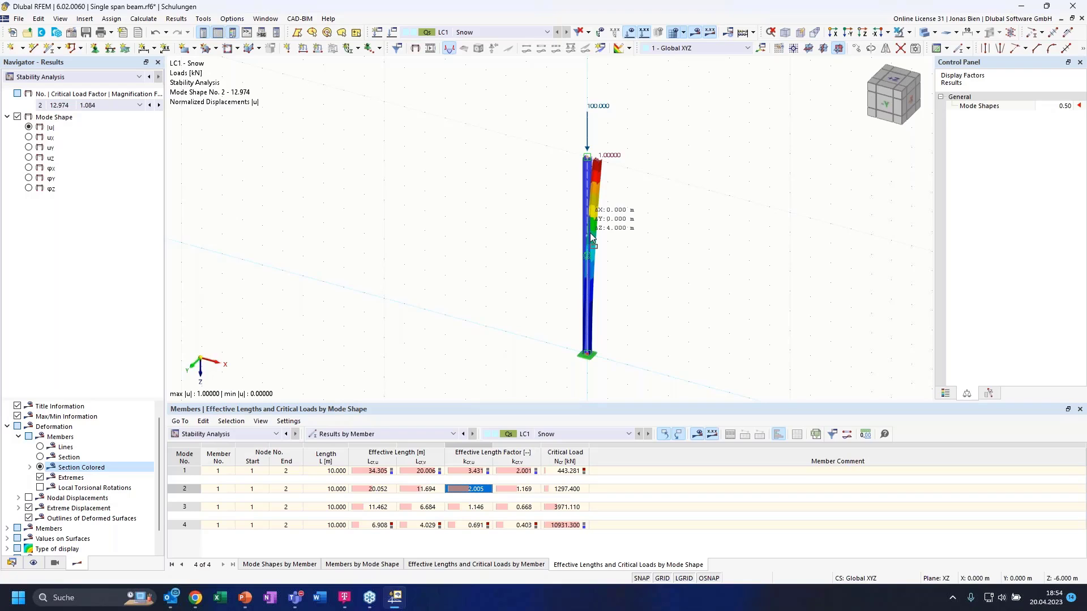
left_click(591, 235)
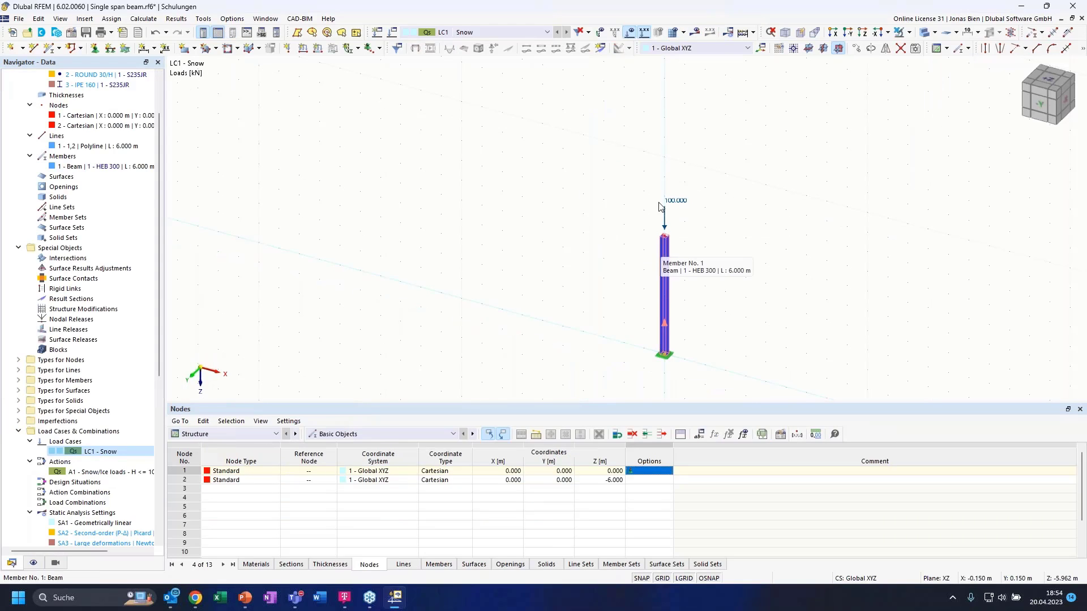
left_click_drag(474, 135, 710, 366)
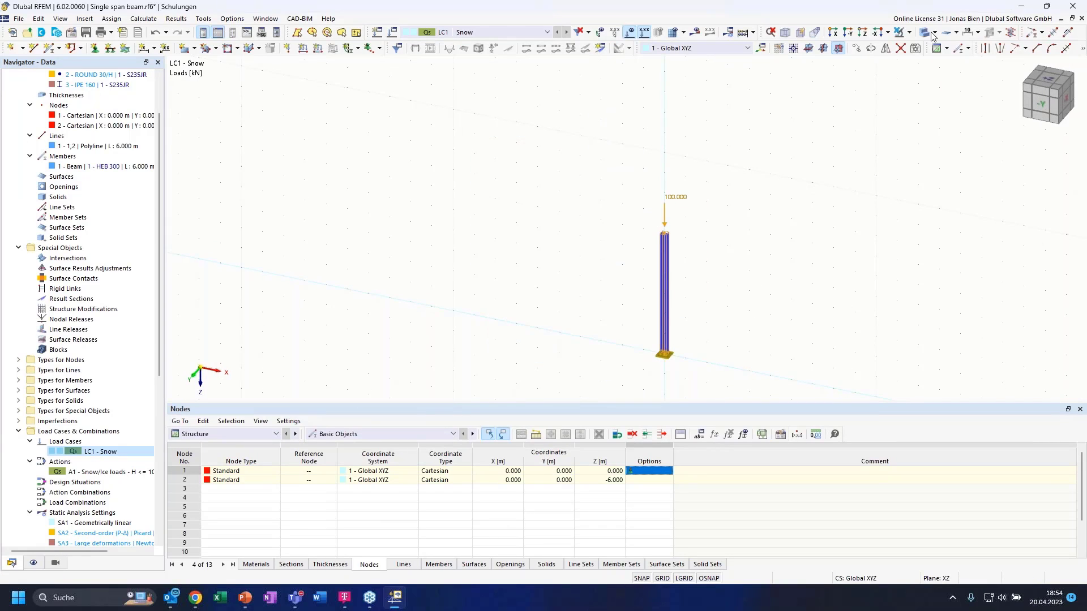
left_click(871, 48)
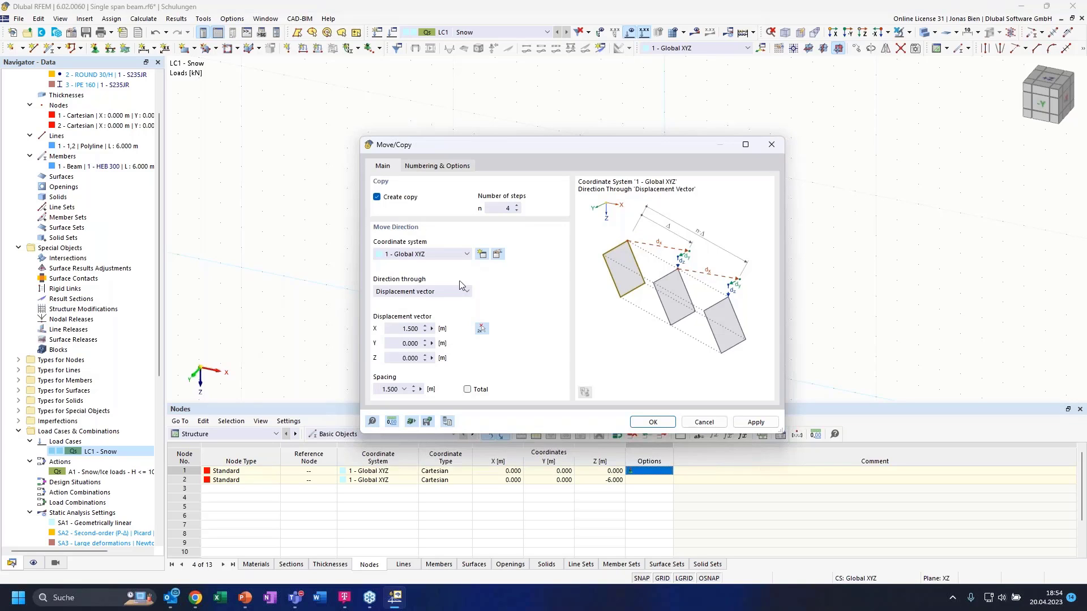
double_click(508, 208)
type("1")
left_click_drag(397, 329, 432, 335)
left_click(431, 168)
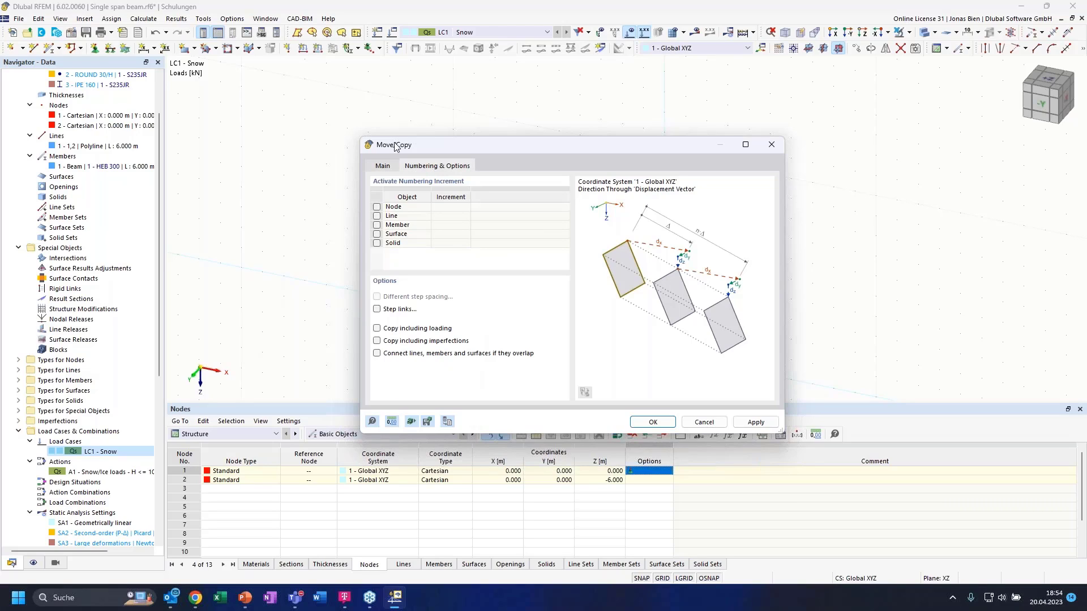
left_click(377, 328)
left_click(653, 422)
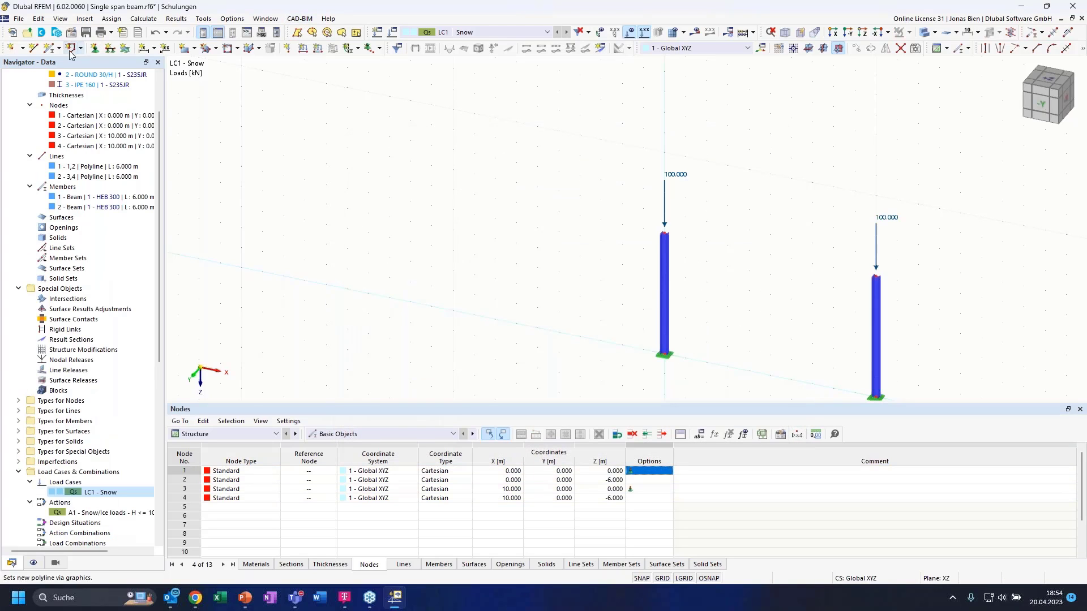
- Add a beam member with the HEB 300 section between the heads of the two columns
left_click(49, 47)
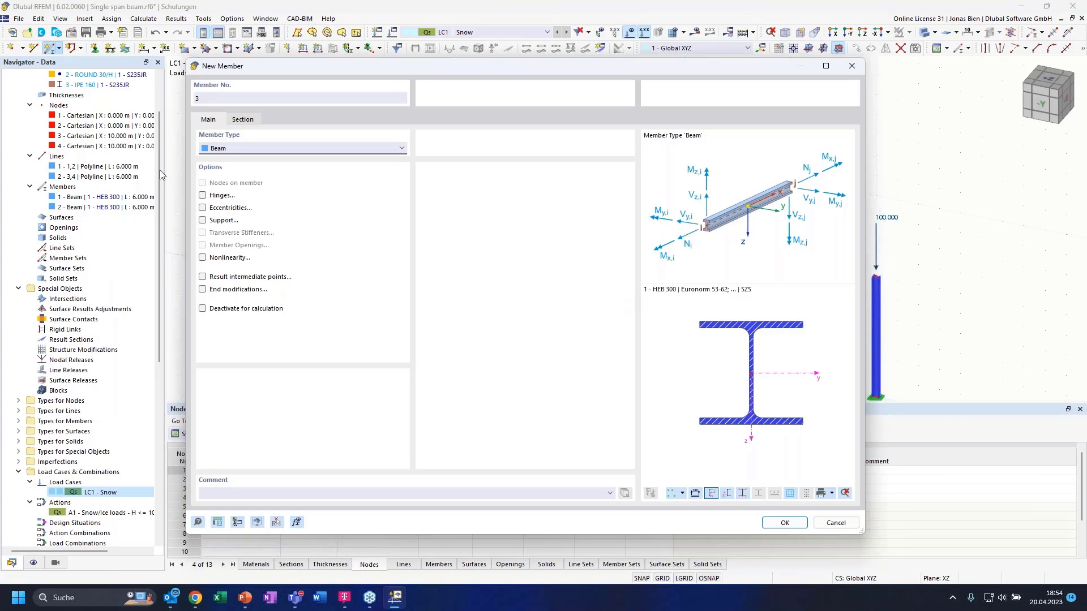
left_click(247, 122)
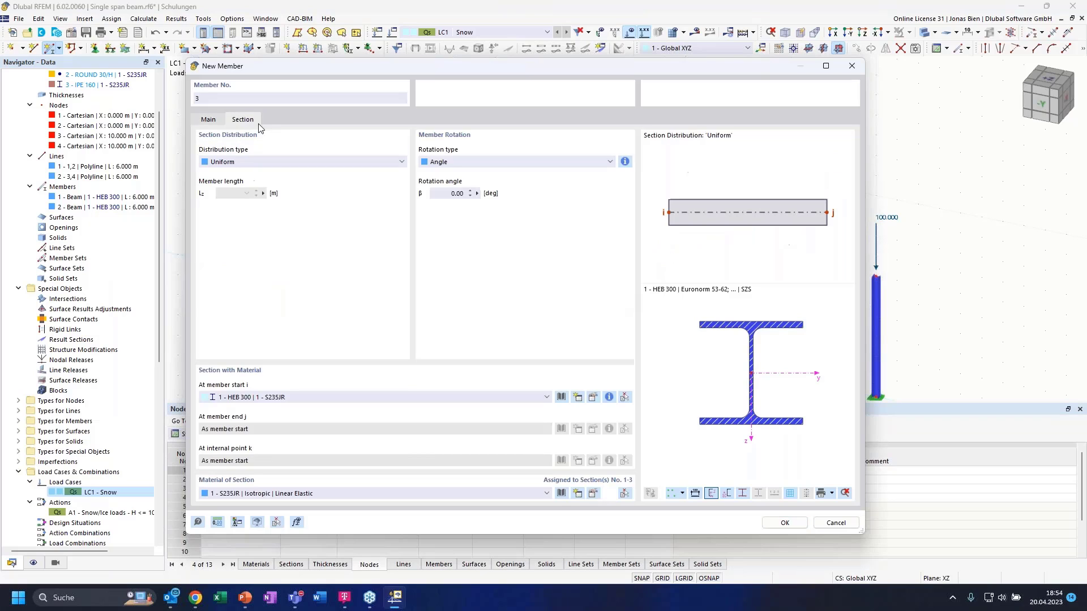
left_click(208, 119)
key("Return")
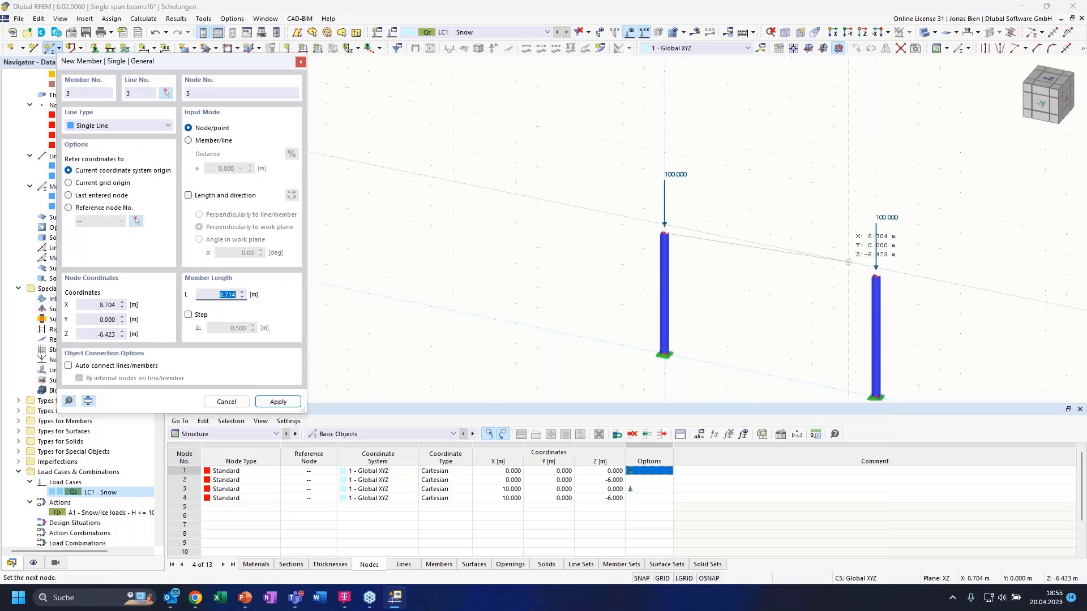
left_click(876, 275)
key("Escape")
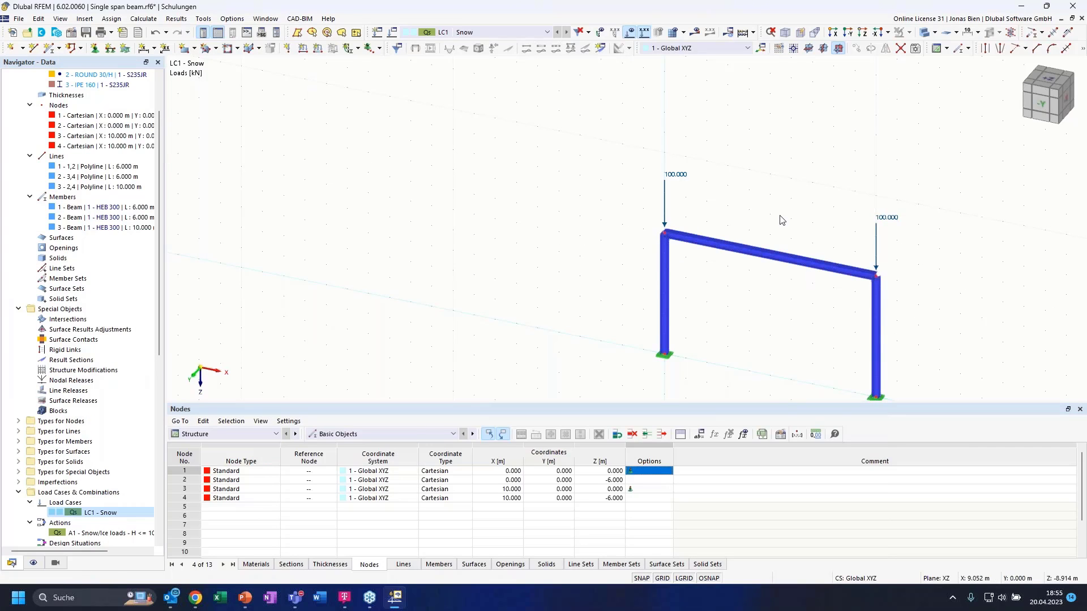
- Calculate load case LC1 for the frame and switch the displayed results to Stability Analysis
middle_click_drag(747, 170, 685, 99)
middle_click_drag(753, 181, 681, 205)
scroll(97, 407, "down", 4)
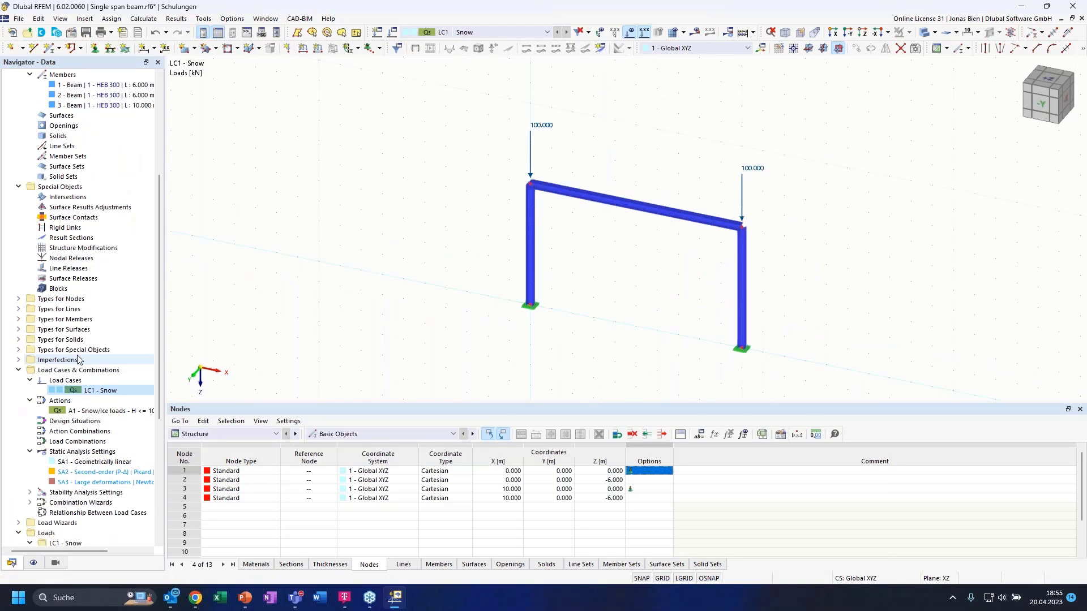
scroll(96, 410, "down", 7)
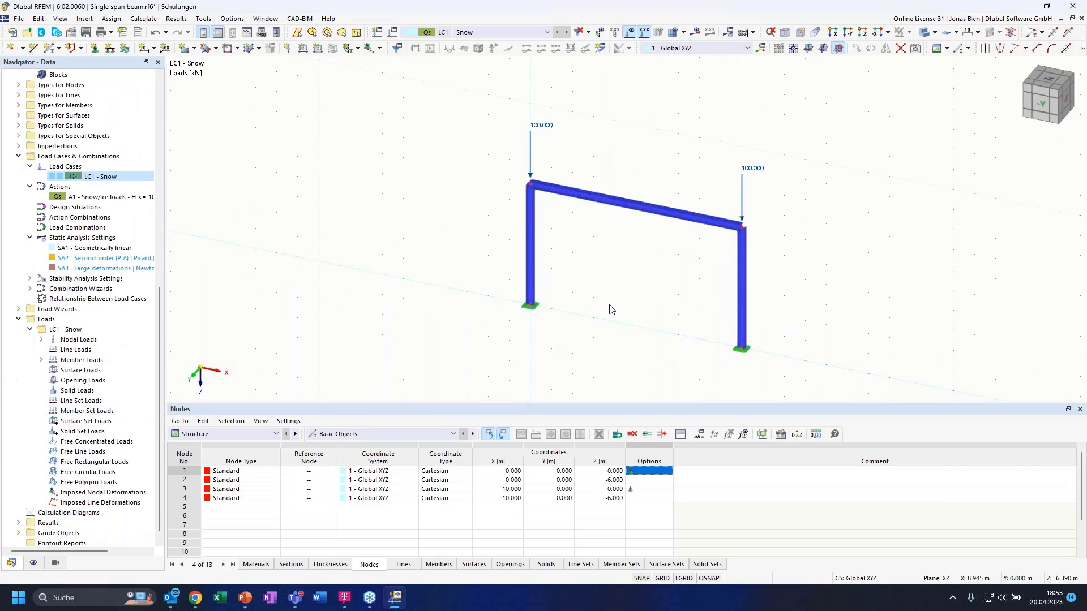
left_click(695, 31)
left_click(587, 350)
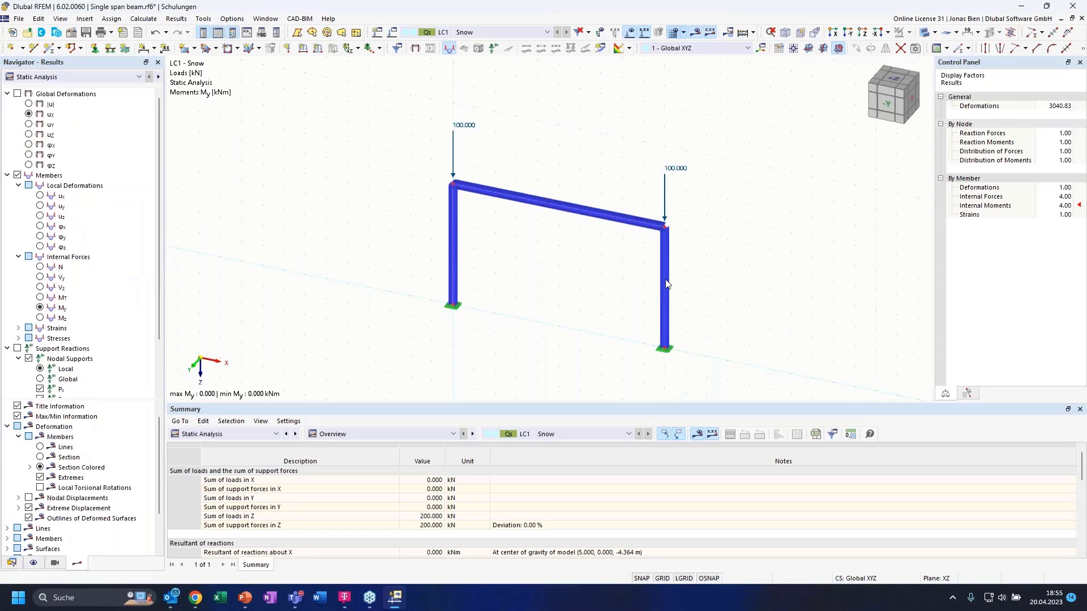
left_click(82, 83)
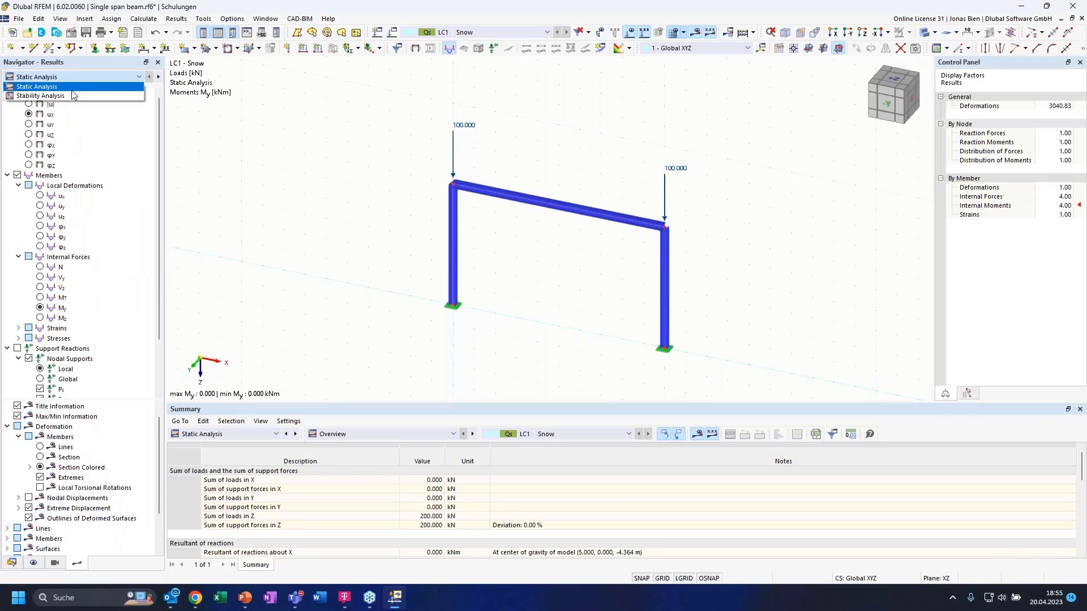
left_click(52, 96)
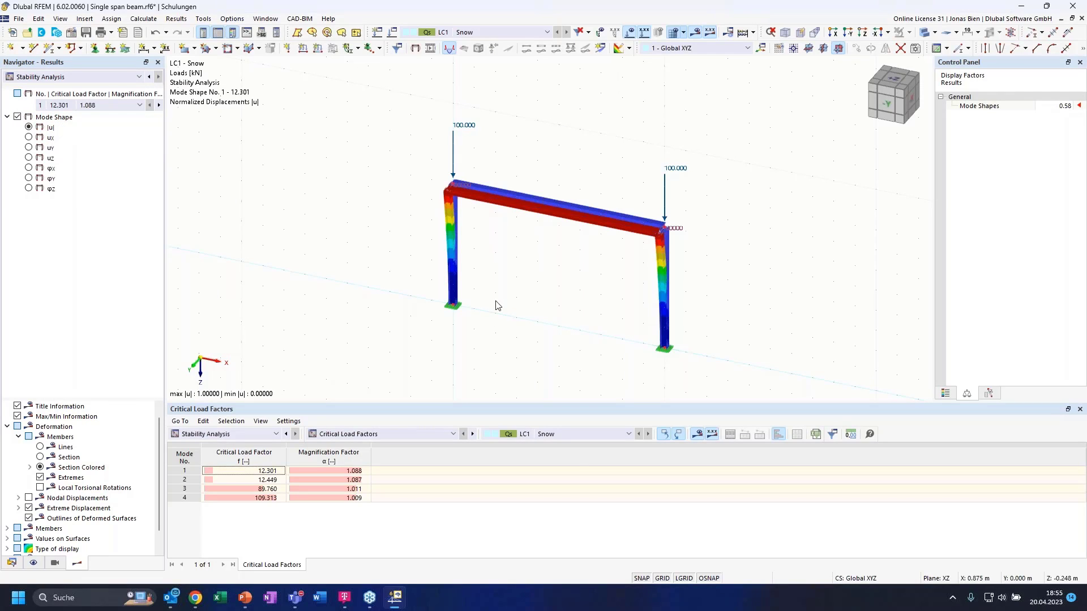
- Examine the frame's buckling direction in mode shape 1 from several viewing angles
middle_click_drag(720, 256, 680, 276, "ctrl")
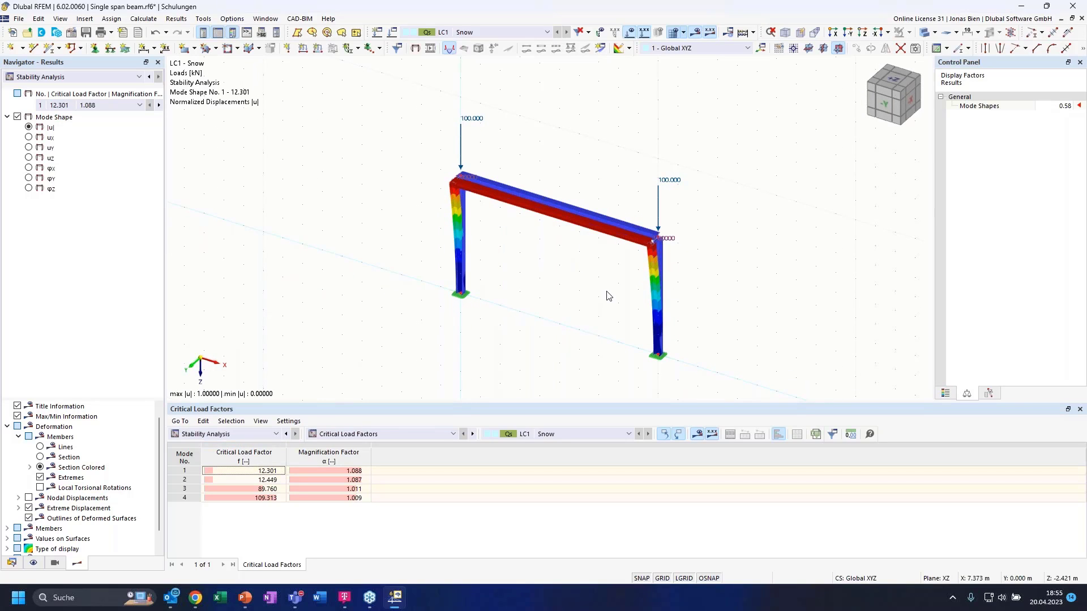
scroll(612, 298, "up", 2)
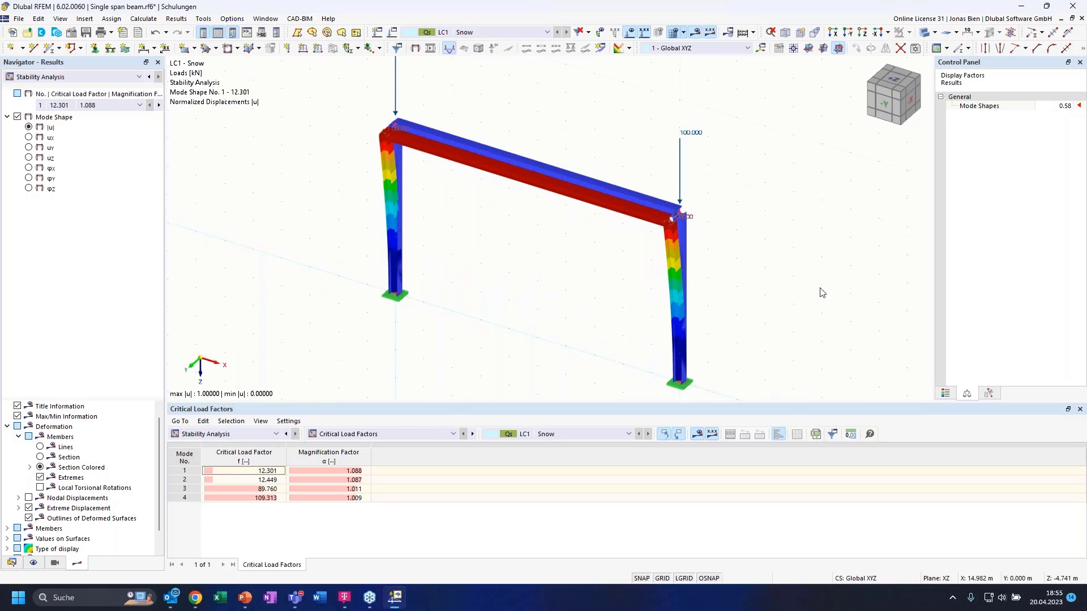
middle_click_drag(815, 289, 700, 355, "ctrl")
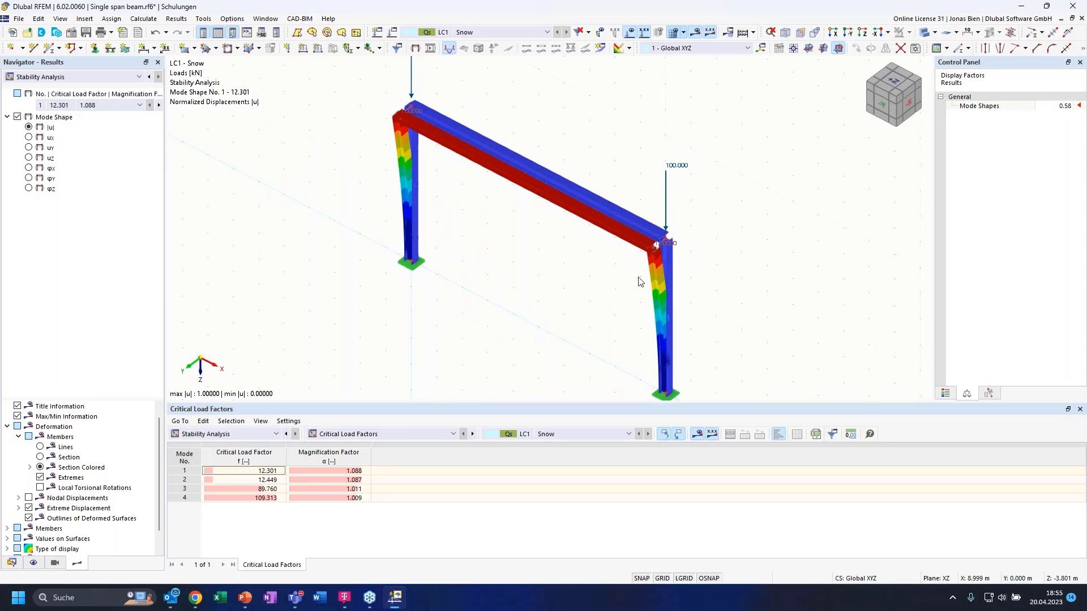
mouse_move(757, 281)
middle_mouse_down("ctrl")
mouse_move(759, 262)
mouse_move(764, 270)
middle_mouse_up("ctrl")
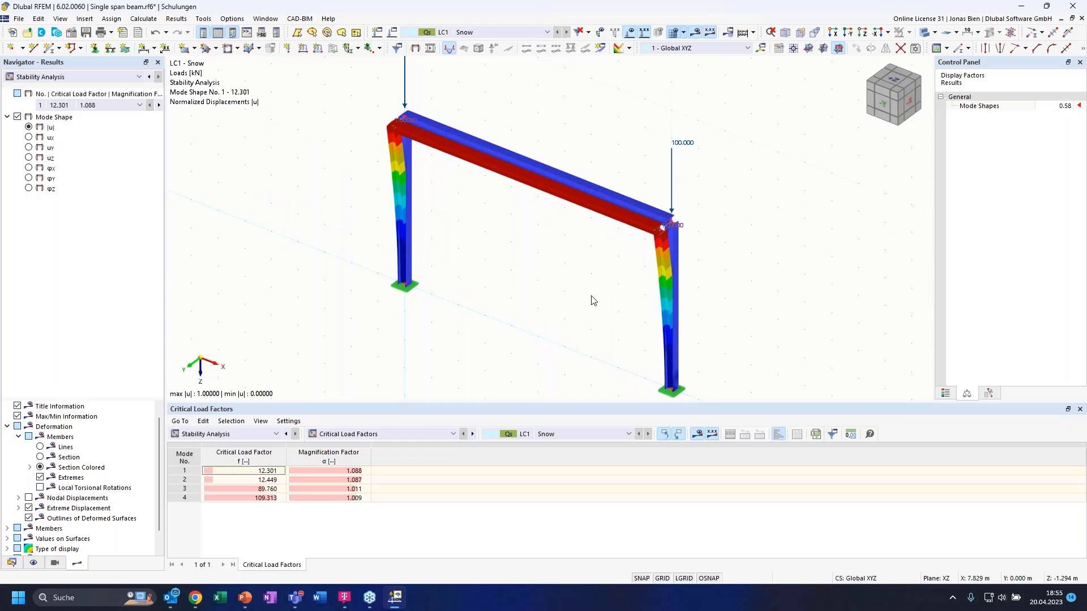
middle_click_drag(574, 113, 648, 146, "ctrl")
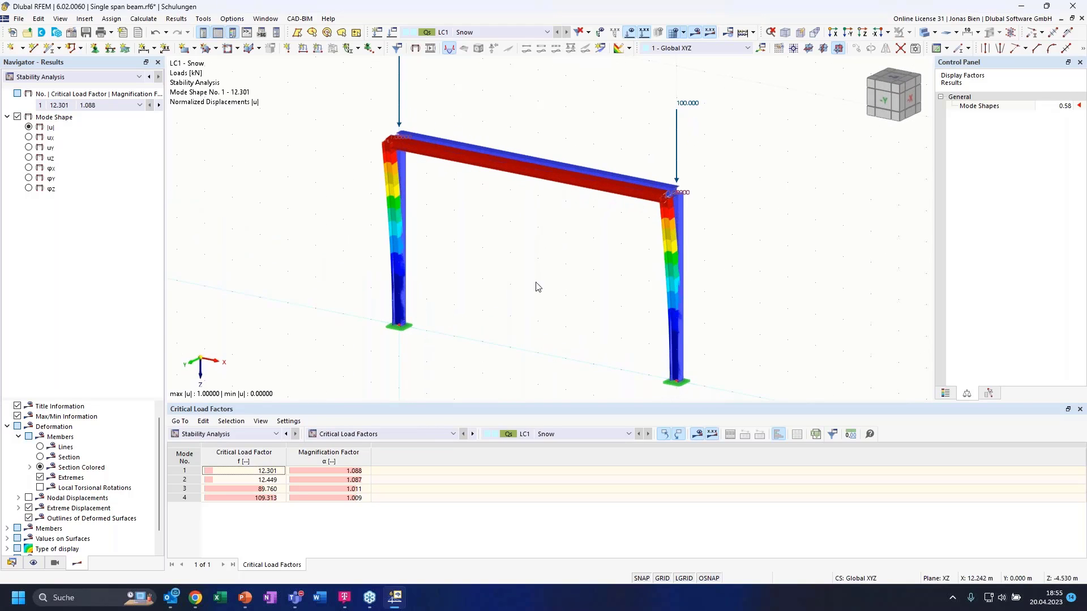
- Compare the frame's mode shapes 1 and 2
left_click(221, 470)
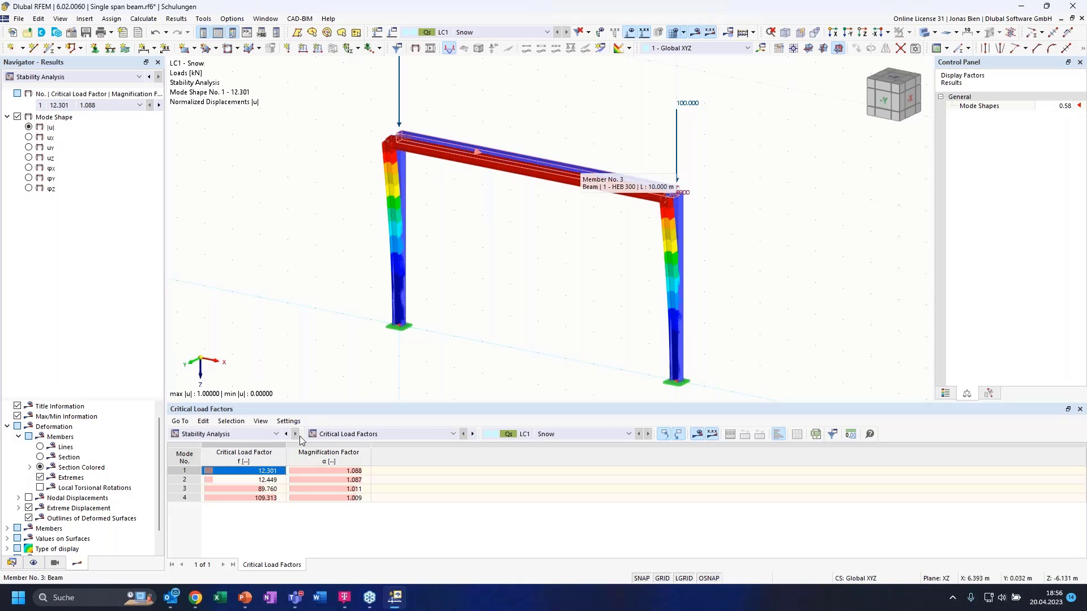
left_click(243, 480)
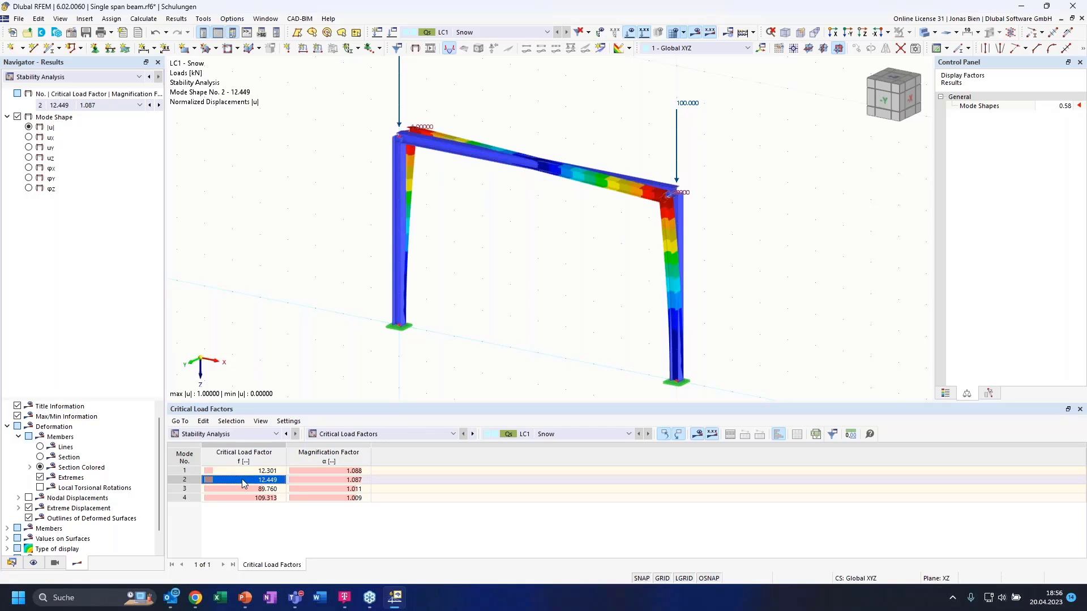
left_click(248, 471)
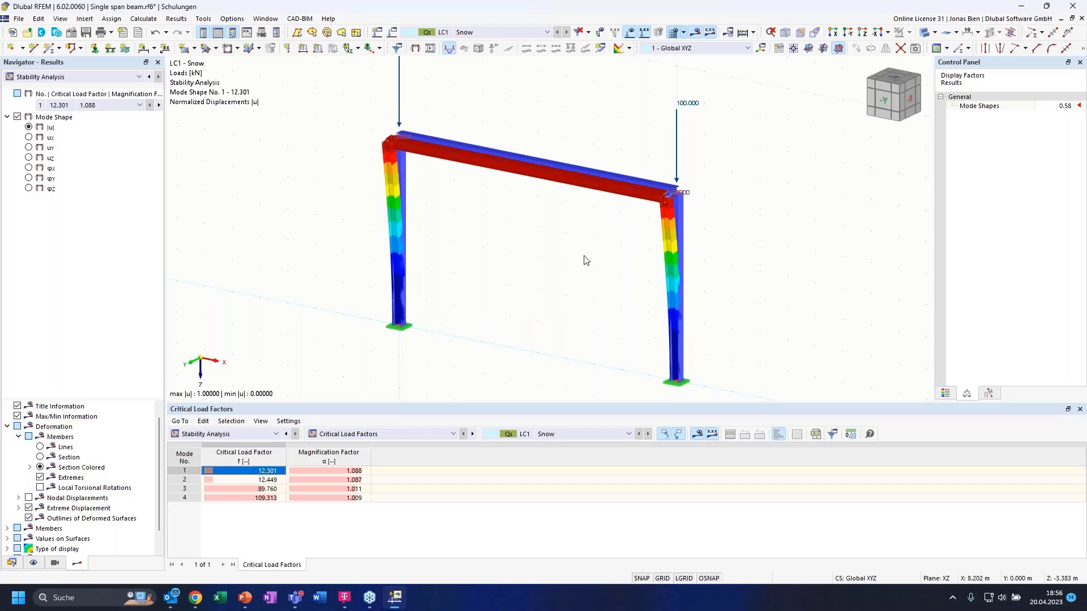
middle_click_drag(561, 273, 483, 264, "ctrl")
- Examine the frame's mode shape 3 in the frame plane and from oblique viewing angles
left_click(259, 489)
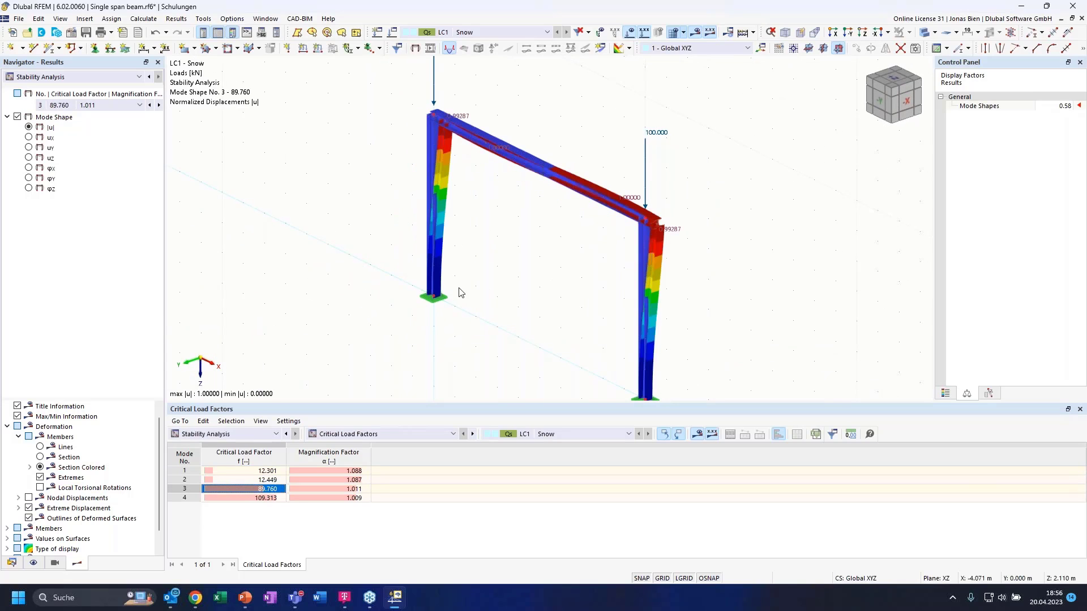
middle_click_drag(560, 294, 589, 274, "ctrl")
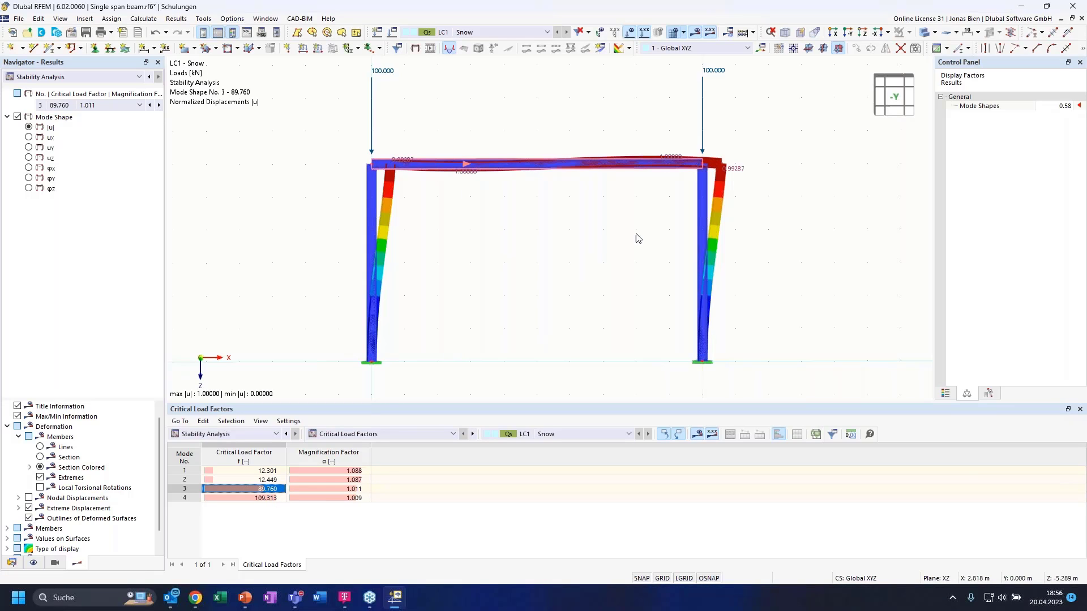
middle_click_drag(392, 165, 414, 176, "ctrl")
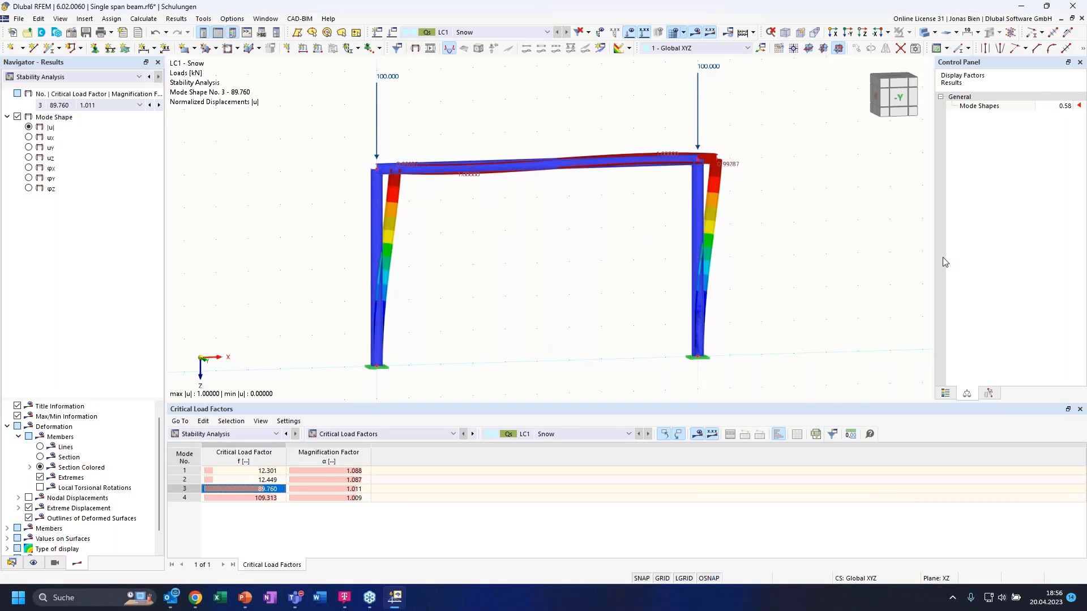
middle_click_drag(909, 264, 809, 238, "ctrl")
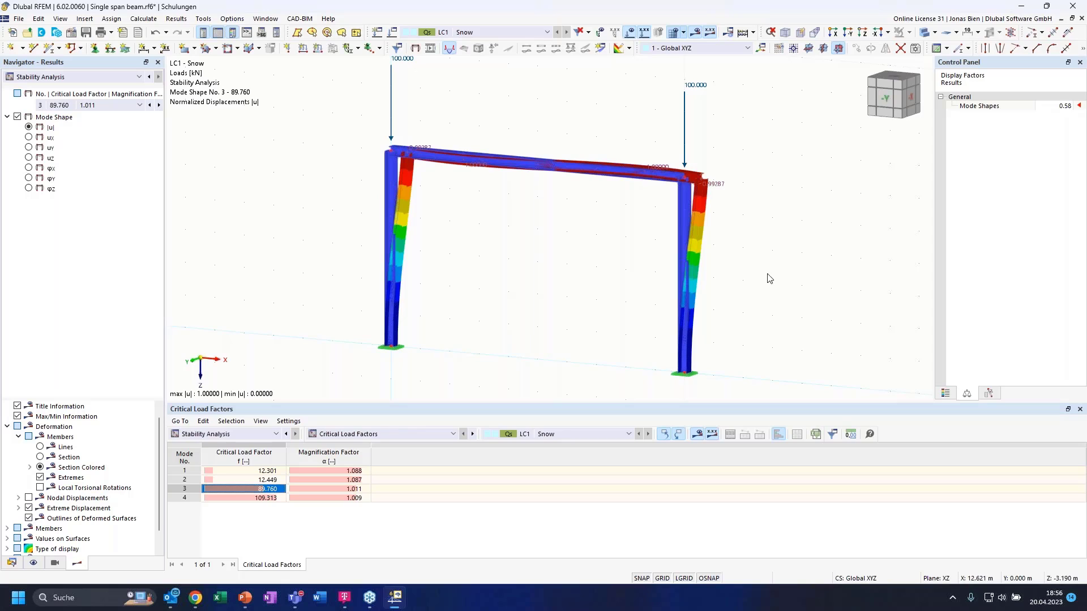
middle_click_drag(583, 217, 596, 248, "ctrl")
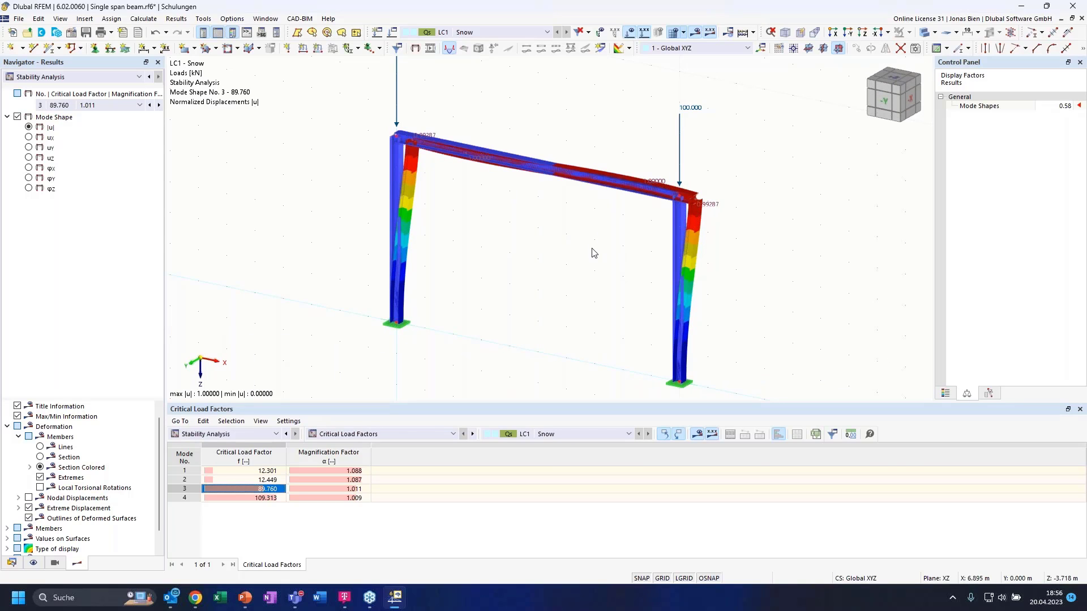
- Review mode shapes 1 and 2 again and inspect the out-of-plane displacement of the column heads in mode shape 1
left_click(267, 472)
left_click(269, 480)
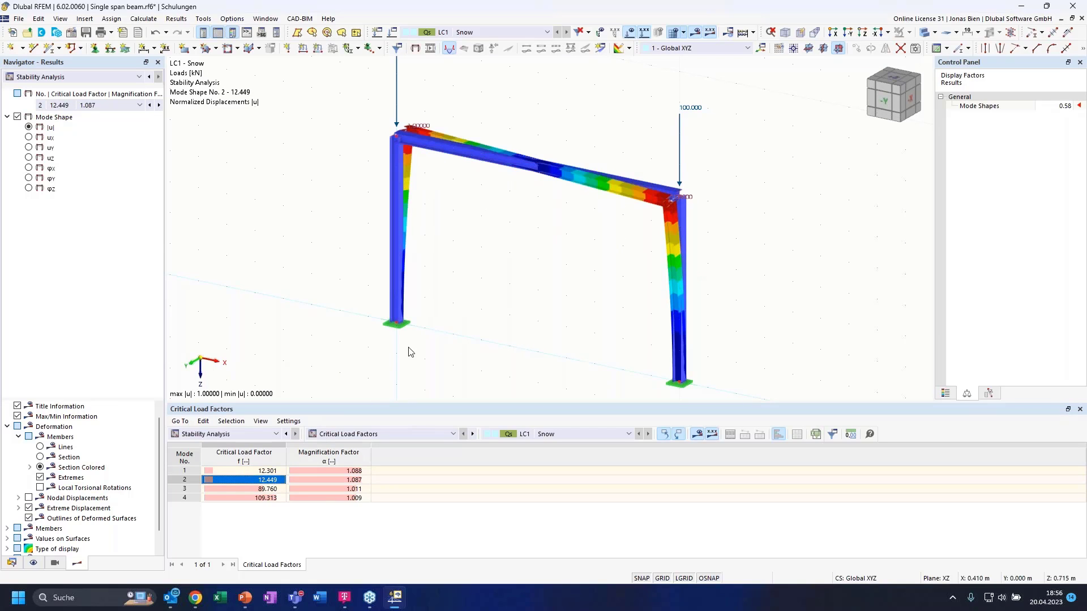
left_click(267, 471)
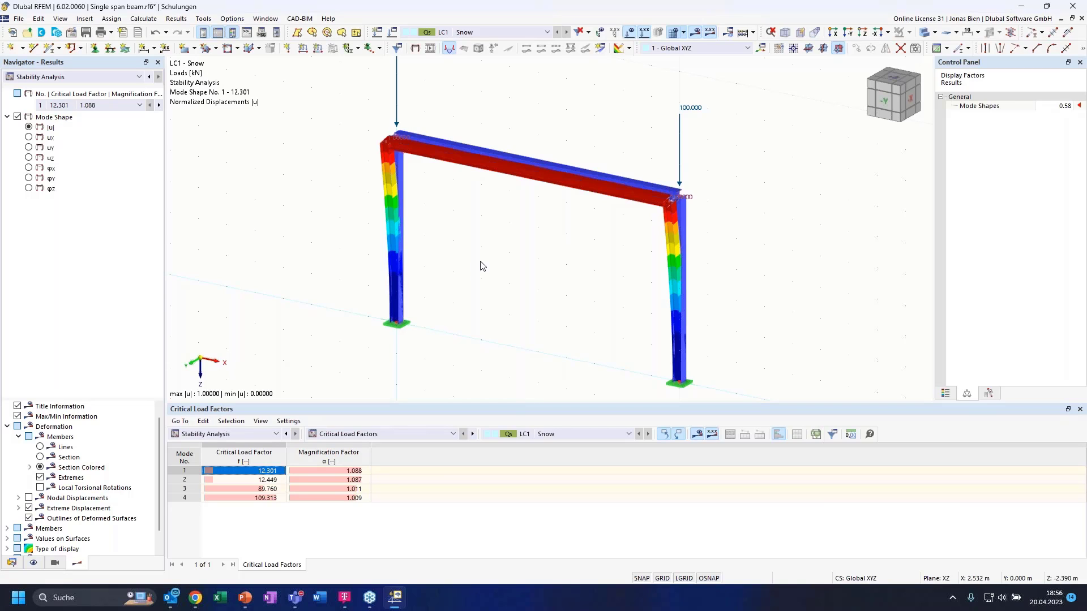
middle_click_drag(605, 266, 475, 242, "ctrl")
scroll(446, 184, "down", 2)
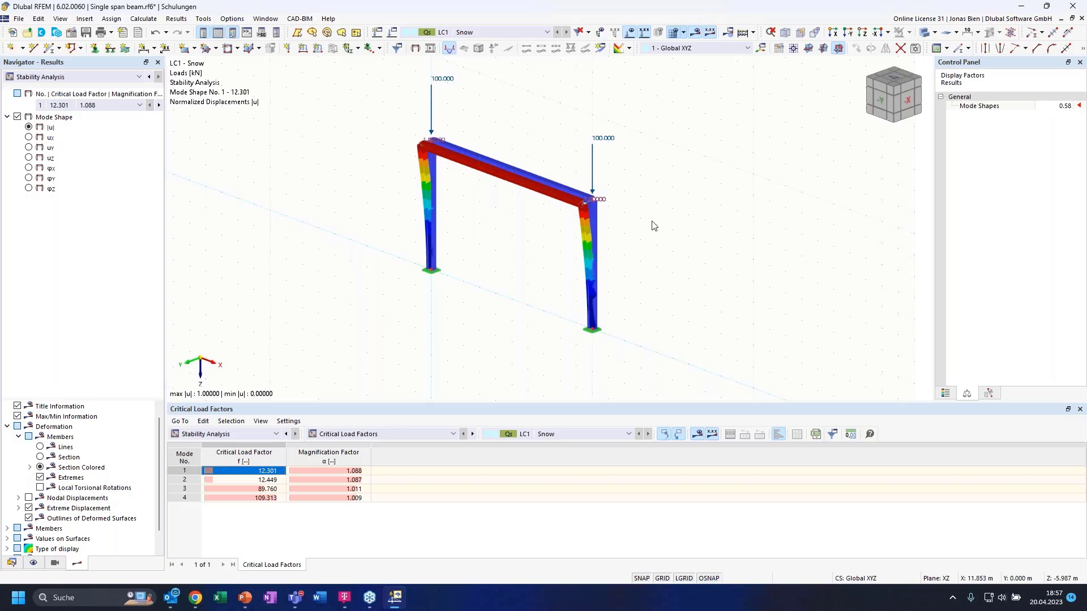
middle_click_drag(654, 227, 658, 228, "ctrl")
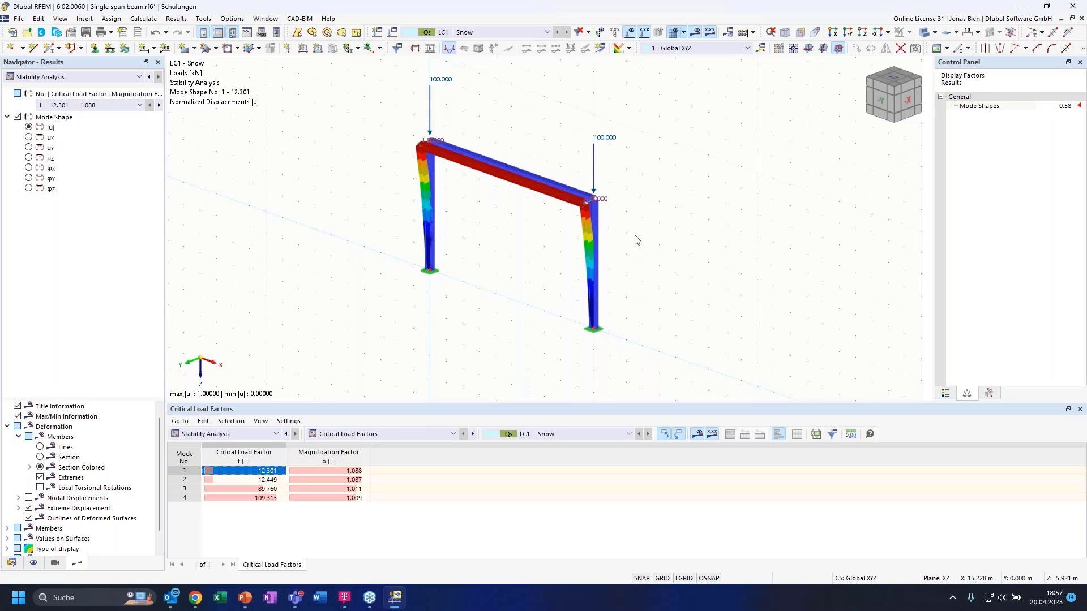
middle_click_drag(682, 252, 664, 262, "ctrl")
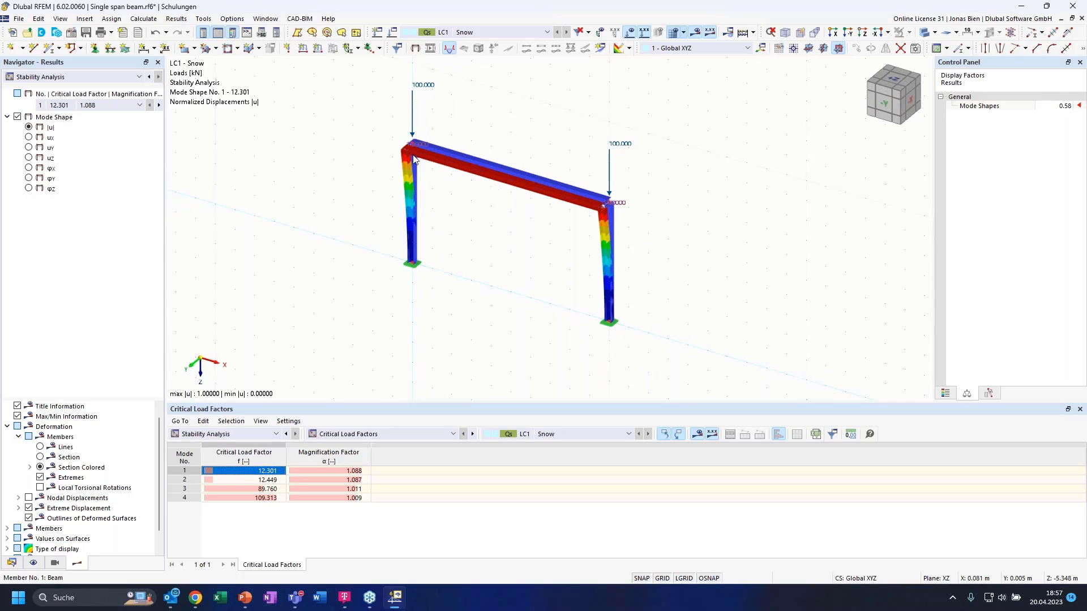
scroll(599, 200, "up", 3)
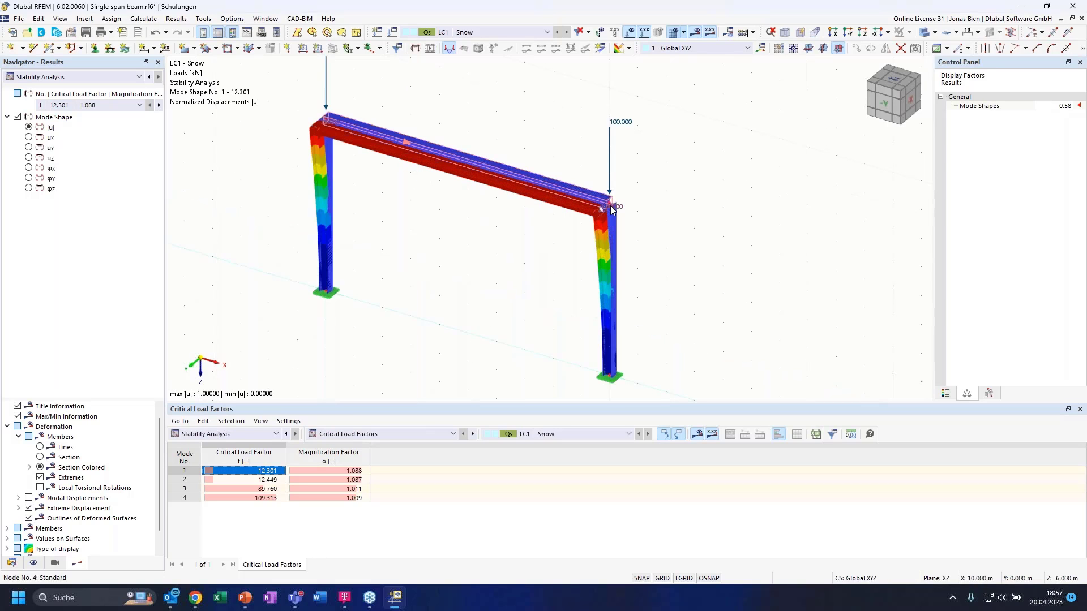
middle_click_drag(723, 250, 674, 265, "ctrl")
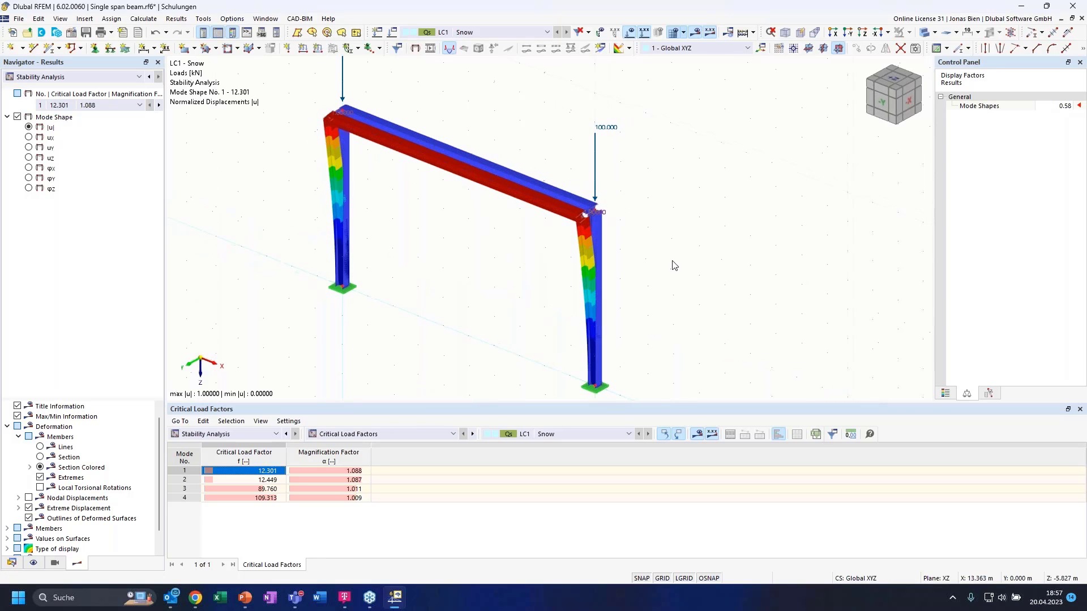
- Create a new nodal support type that restrains only the translation uY, leaving all other translations and rotations free
left_click(95, 48)
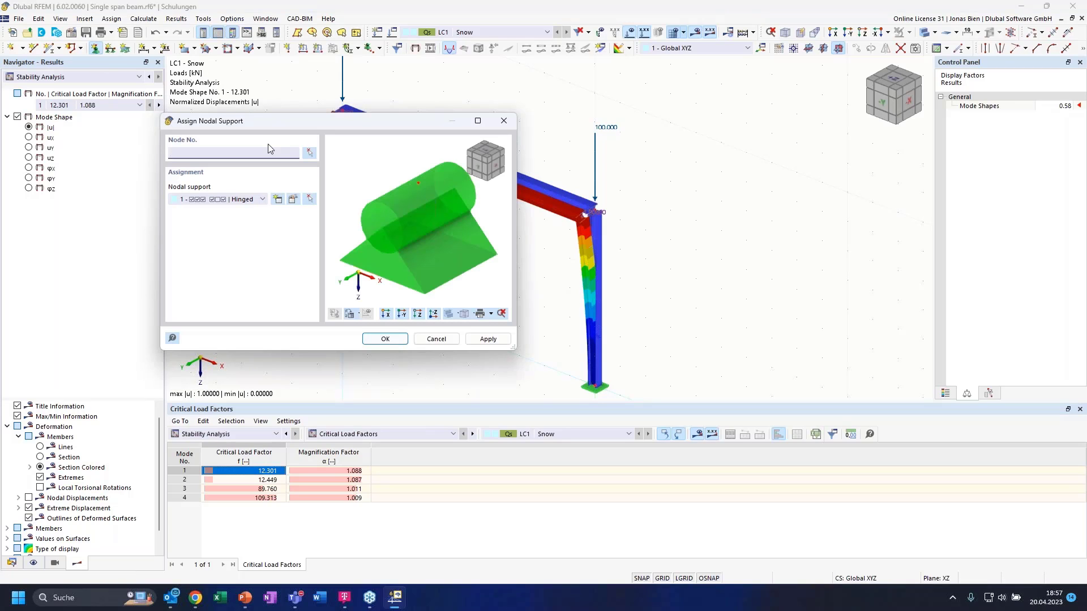
left_click(251, 200)
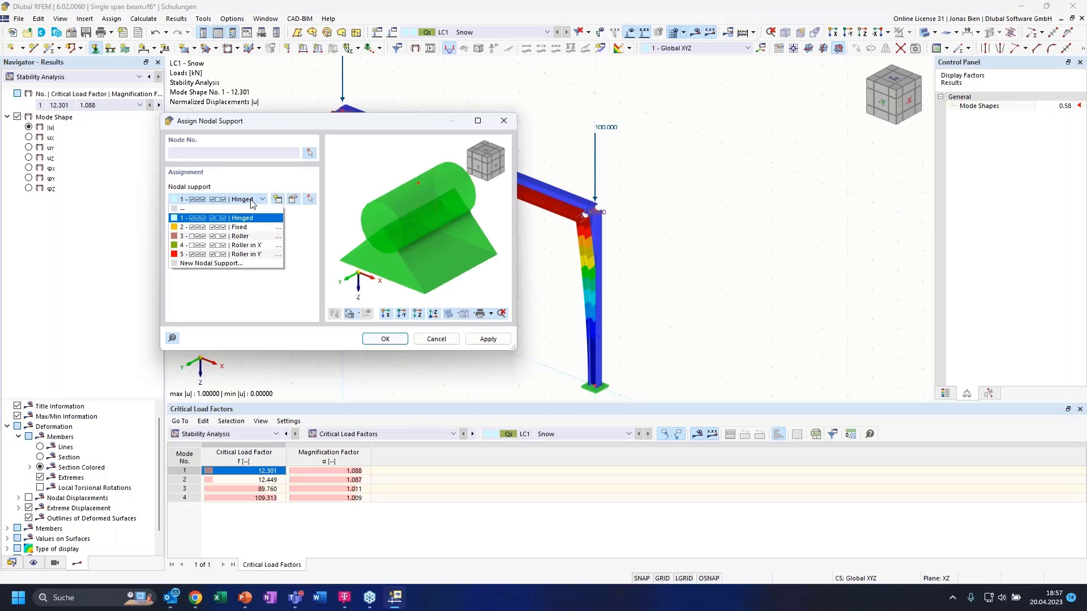
left_click(229, 271)
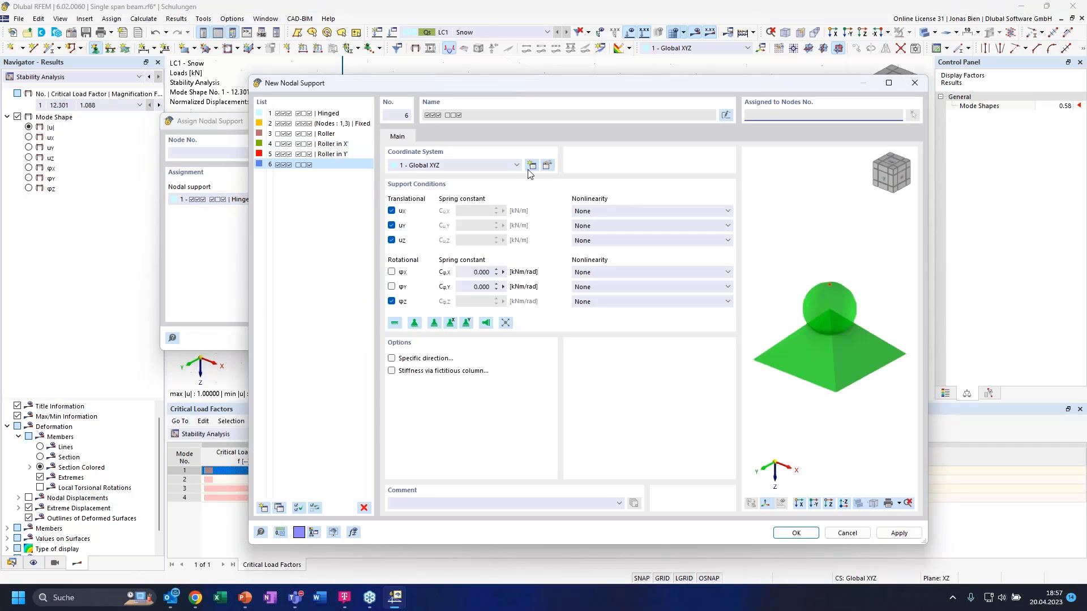
left_click(391, 240)
left_click(391, 301)
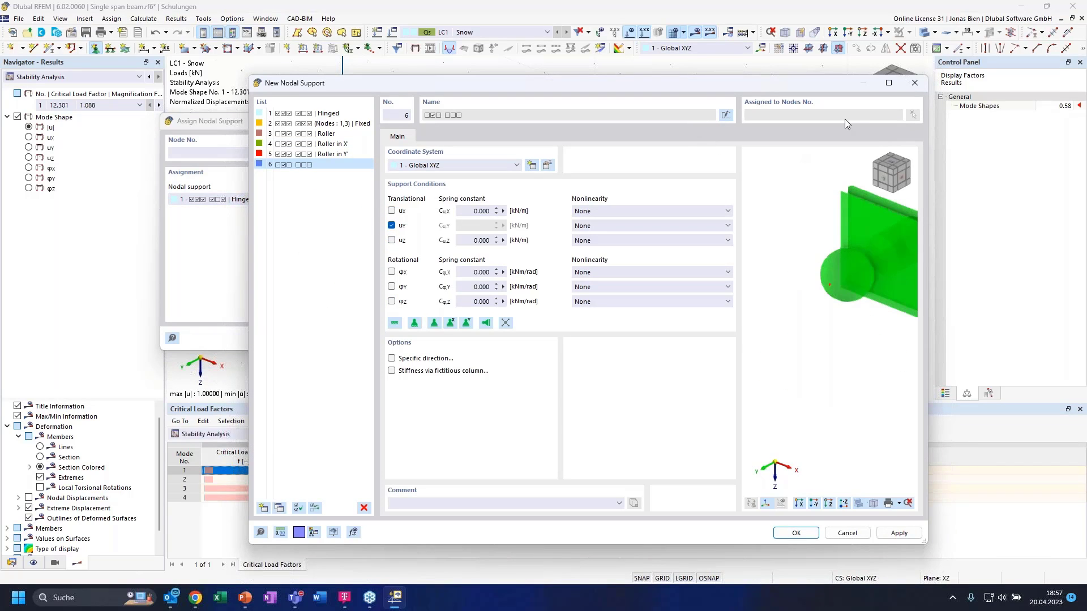
left_click(796, 533)
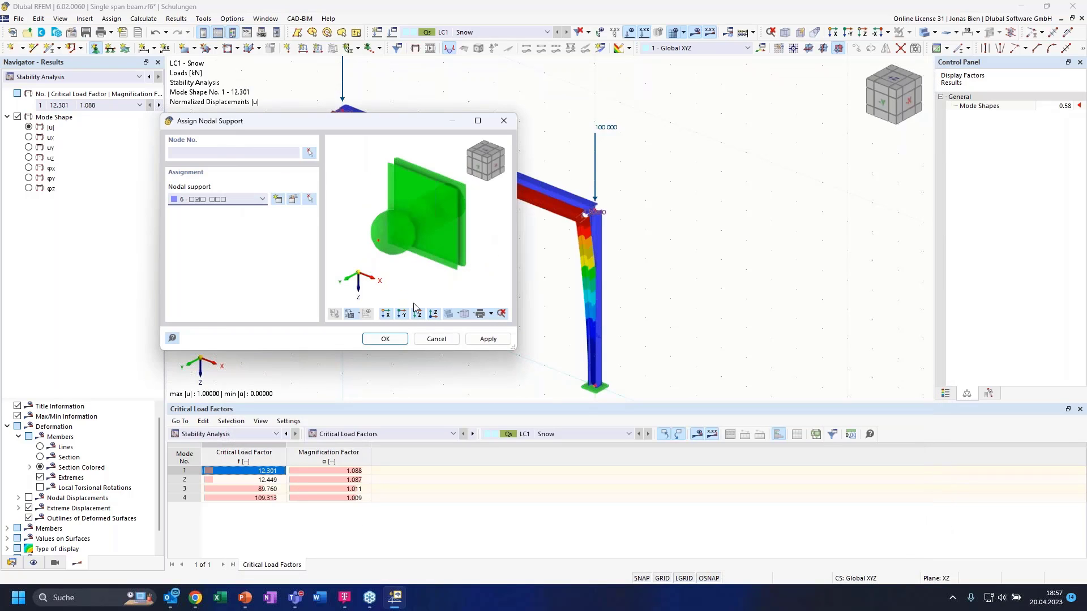
- Assign the new uY support to the two column head nodes, 2 and 4
left_click(309, 153)
left_click_drag(561, 182, 632, 224)
left_click_drag(300, 89, 366, 135)
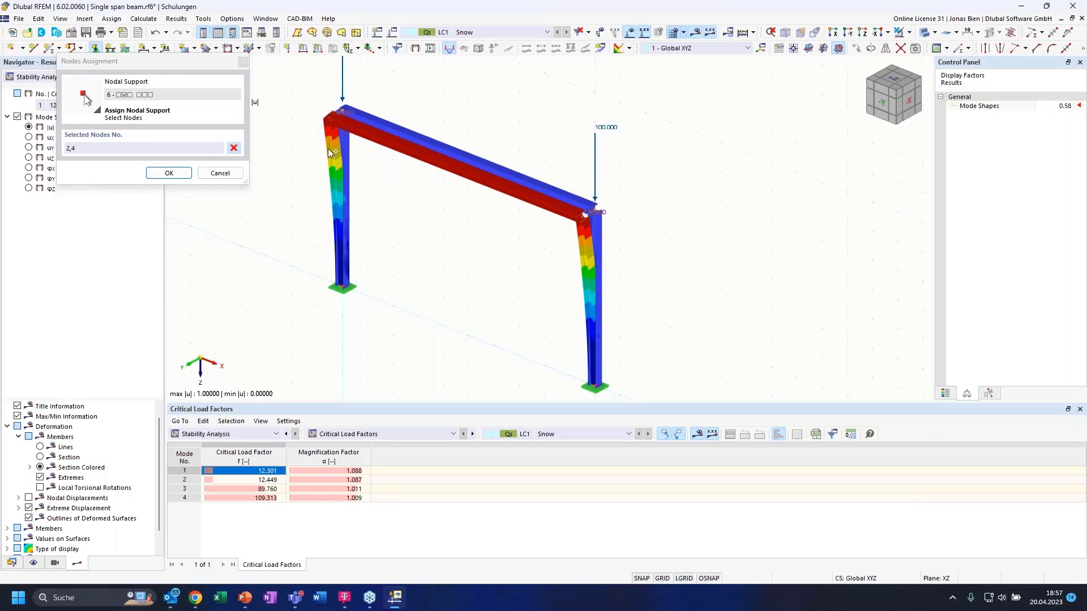
left_click(179, 173)
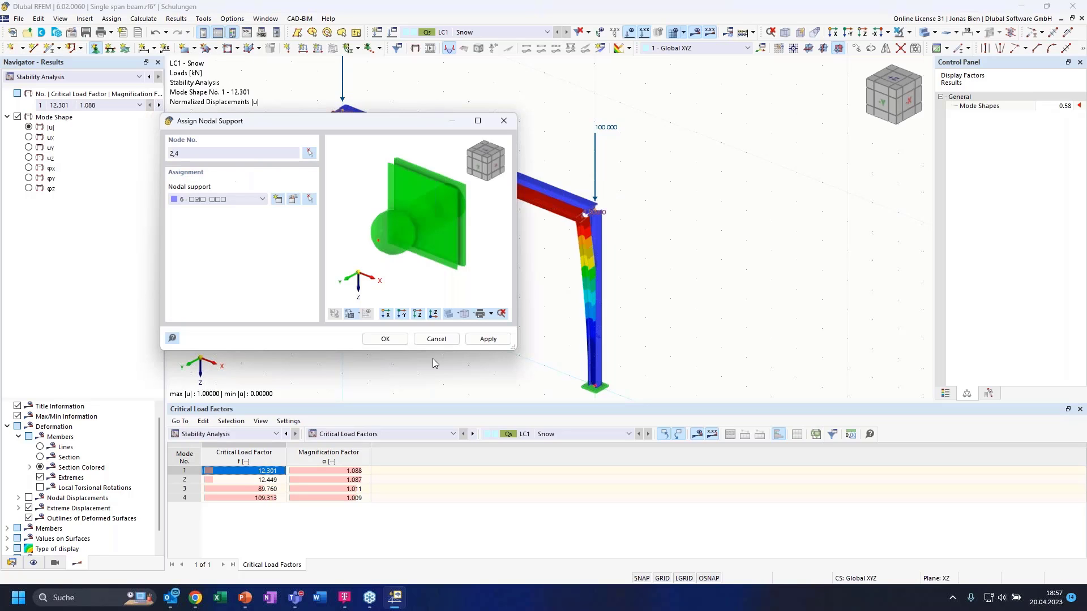
left_click(383, 340)
- Recalculate load case LC1 with the lateral supports and display the Stability Analysis results
middle_click_drag(745, 211, 758, 241, "ctrl")
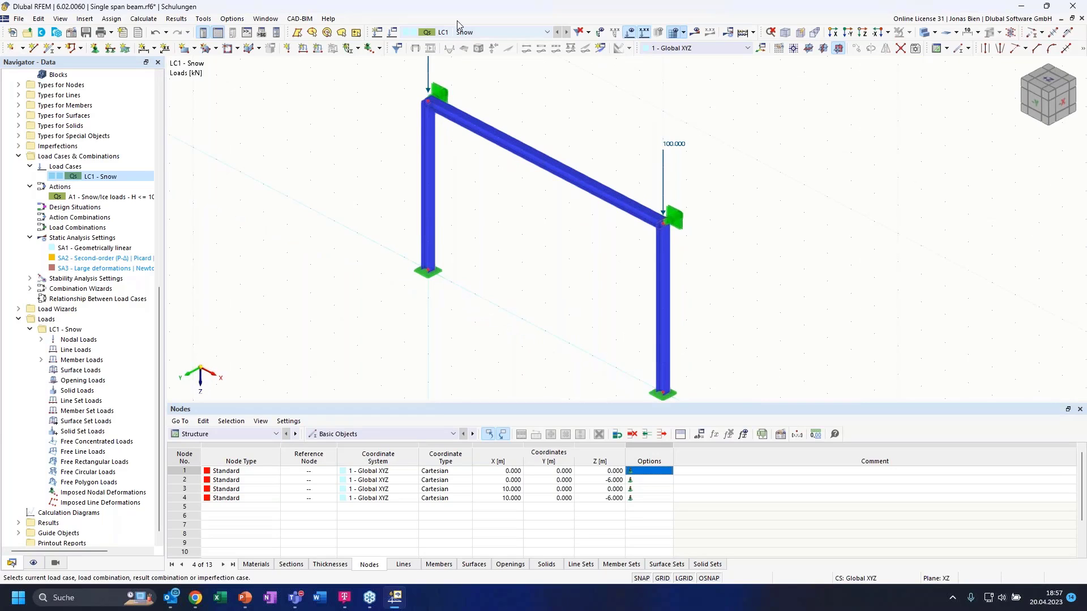
left_click(696, 32)
left_click(590, 346)
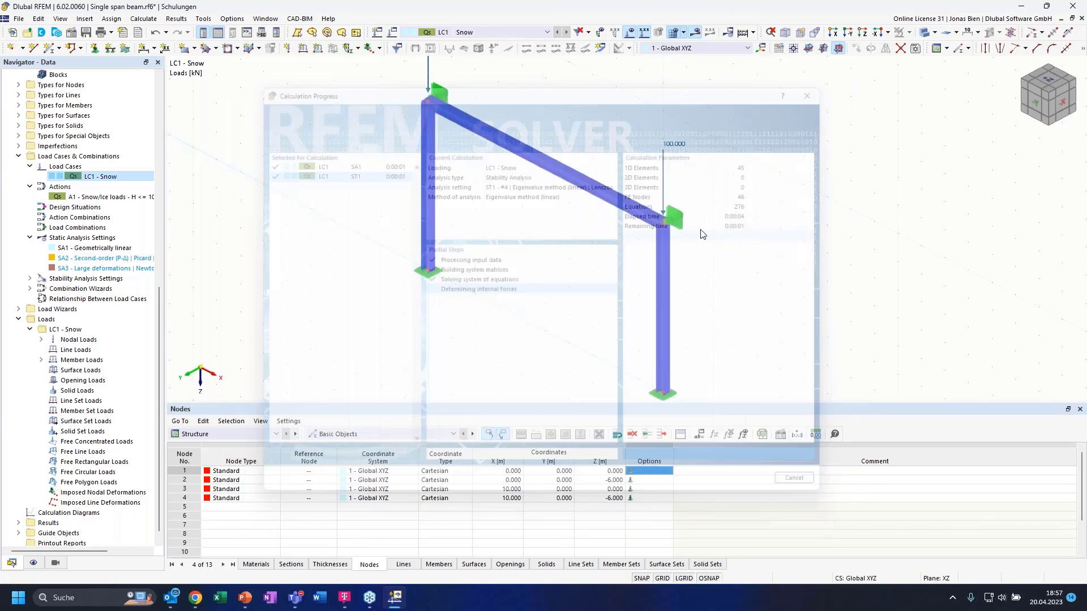
left_click(224, 433)
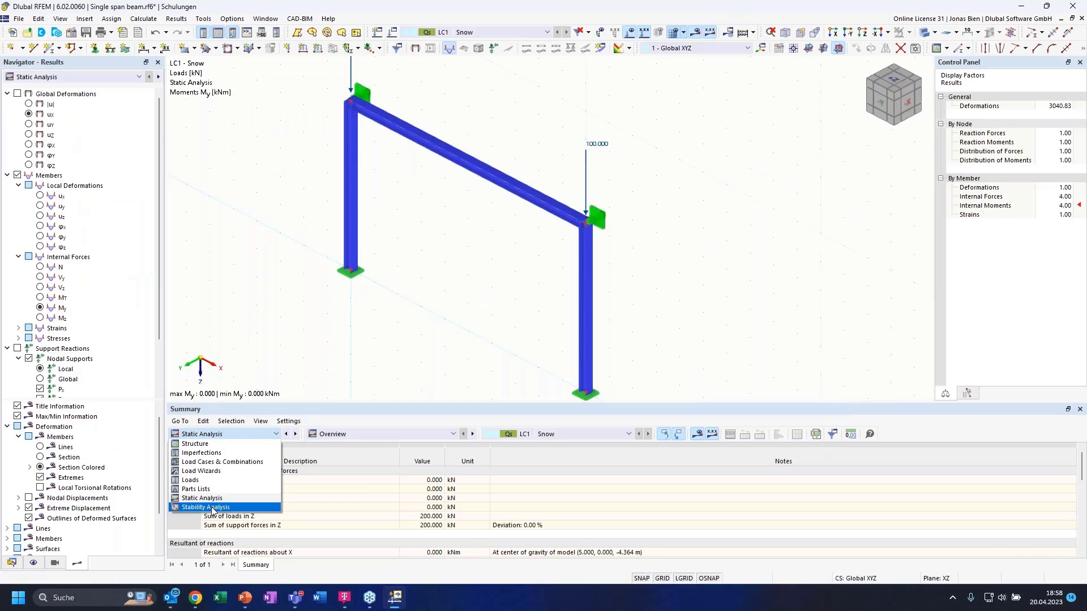
left_click(213, 508)
- Compare mode shapes 1 to 3 of the laterally supported frame and examine mode shape 1 from several angles
middle_click_drag(470, 286, 487, 273, "ctrl")
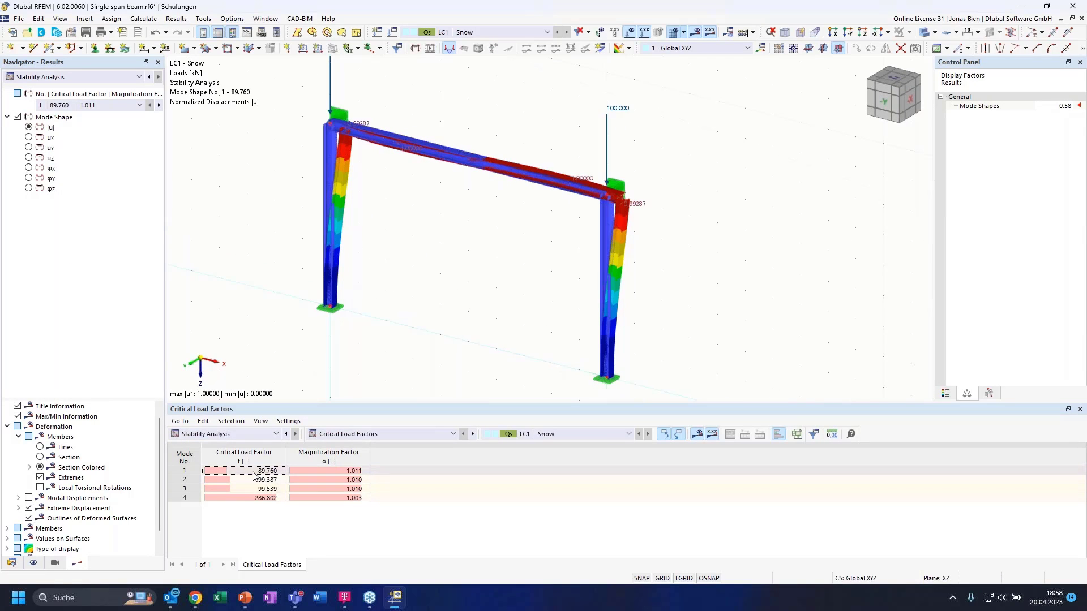
left_click(253, 481)
left_click(249, 488)
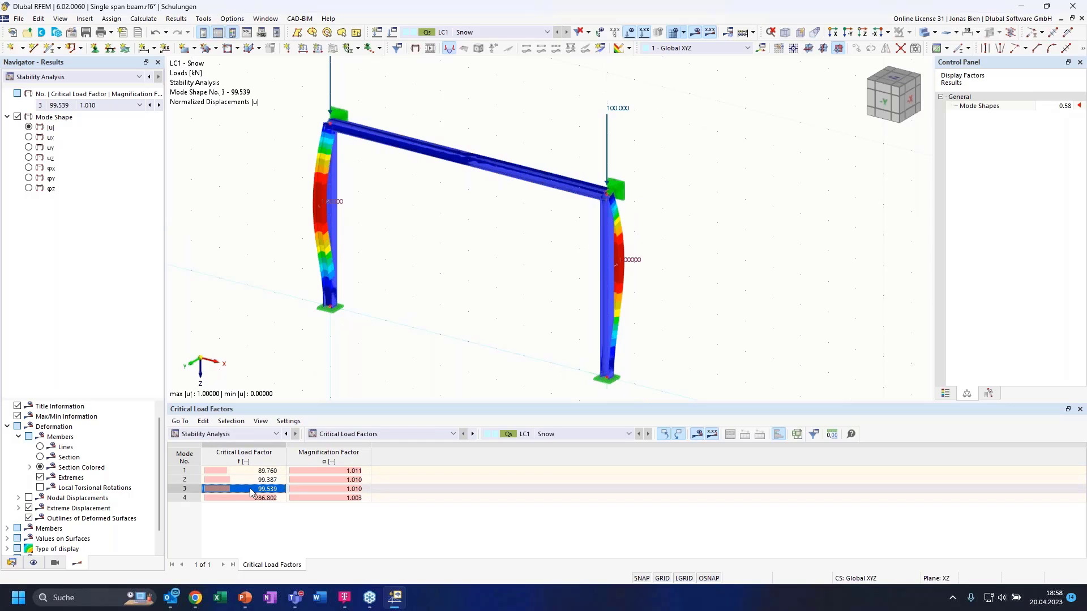
left_click(250, 471)
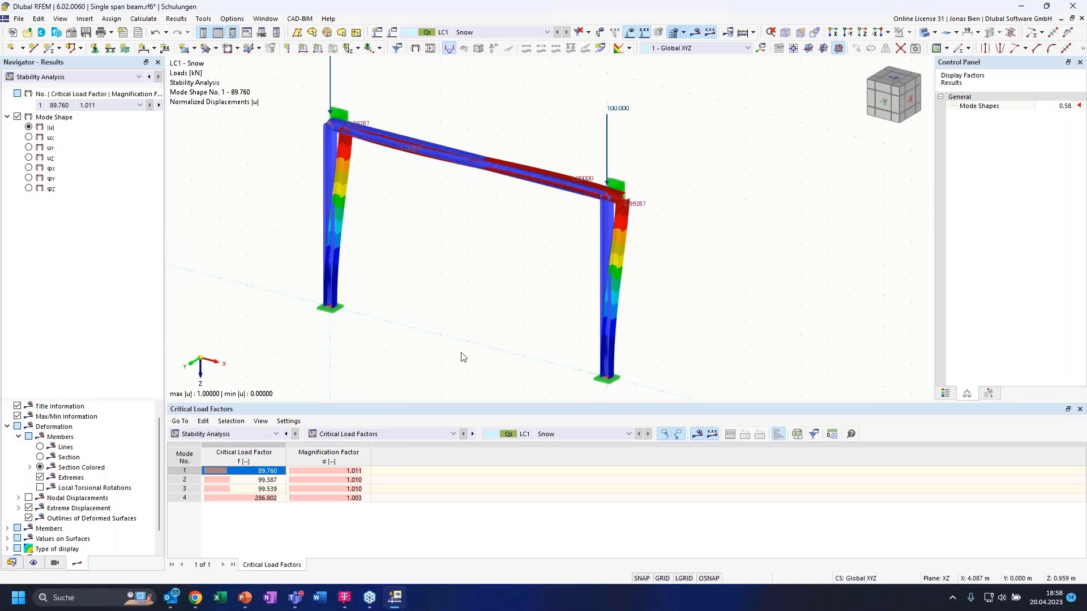
middle_click_drag(464, 335, 430, 336, "ctrl")
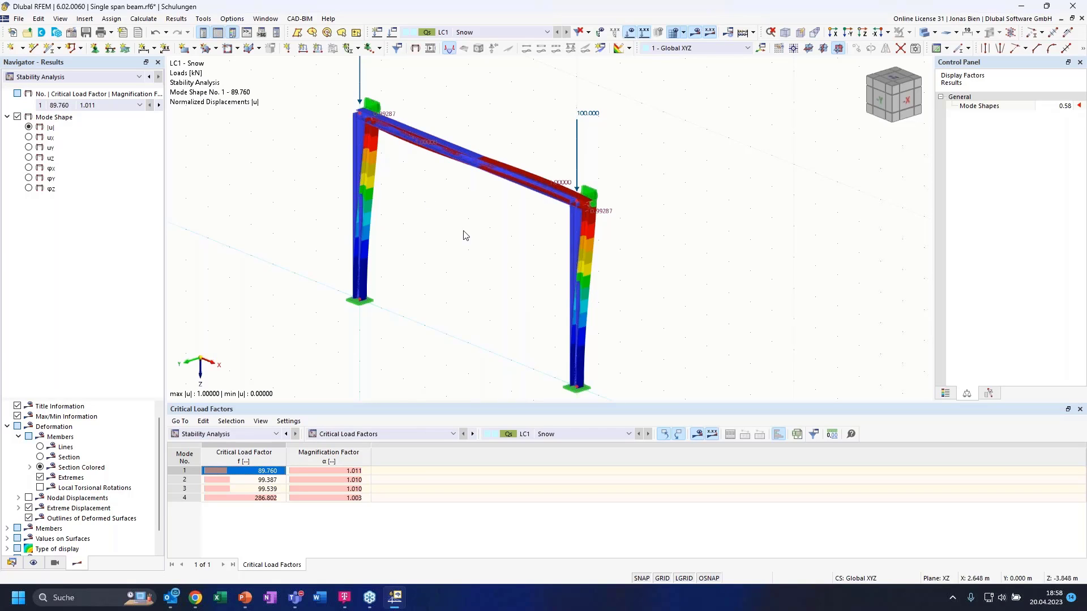
middle_click_drag(495, 233, 518, 223, "ctrl")
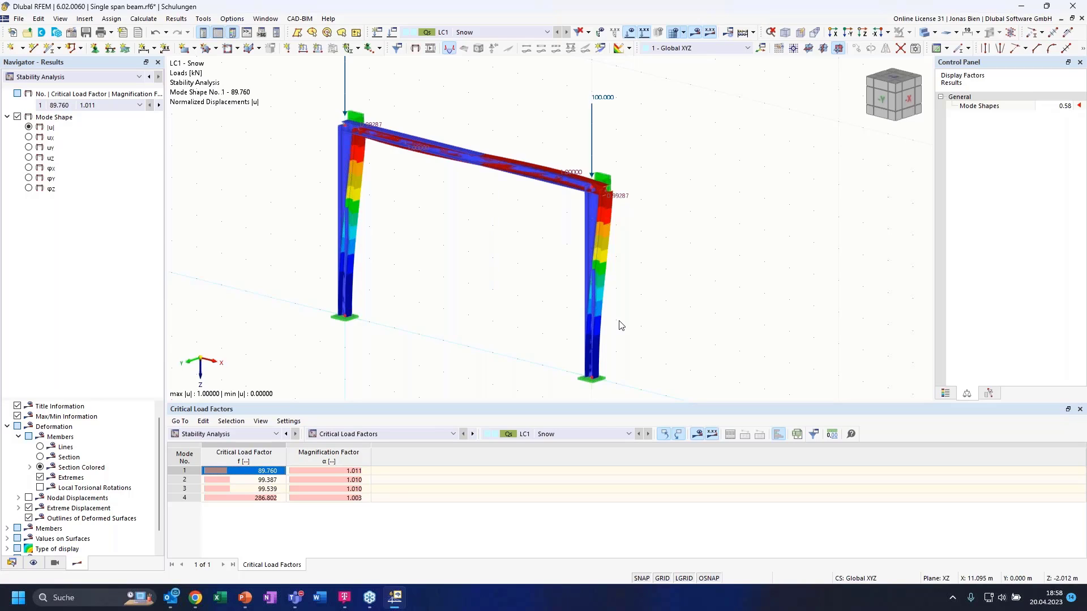
middle_click_drag(700, 226, 736, 199)
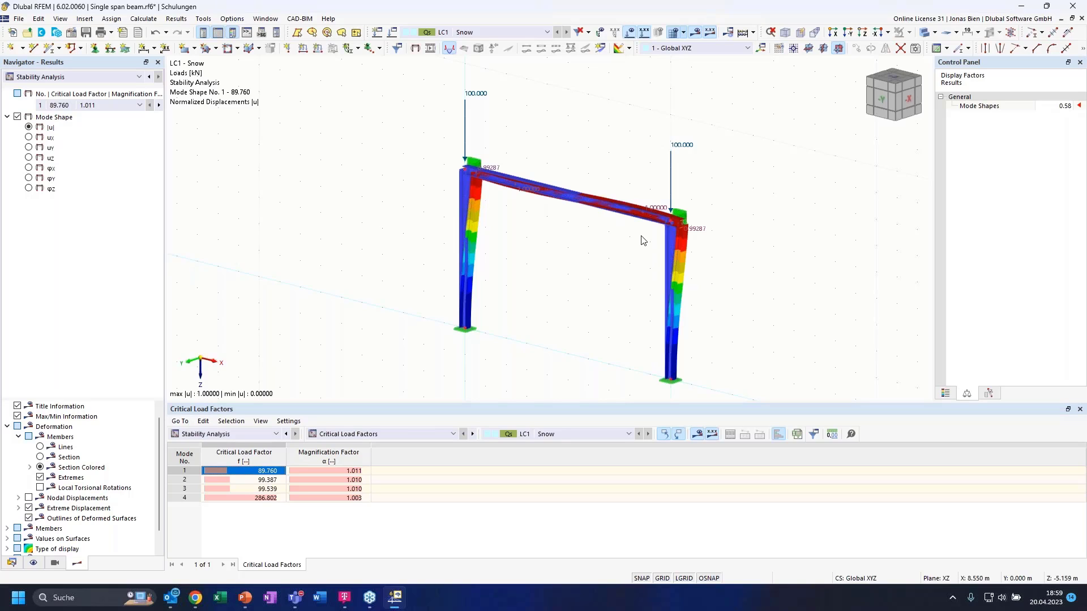
middle_click_drag(601, 283, 638, 274, "ctrl")
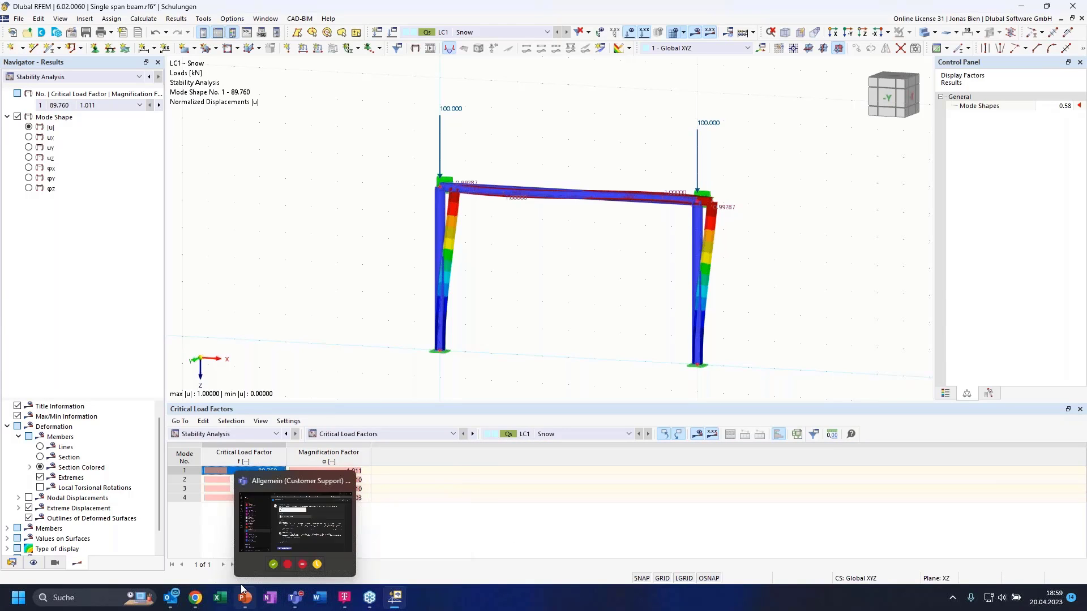
left_click(394, 599)
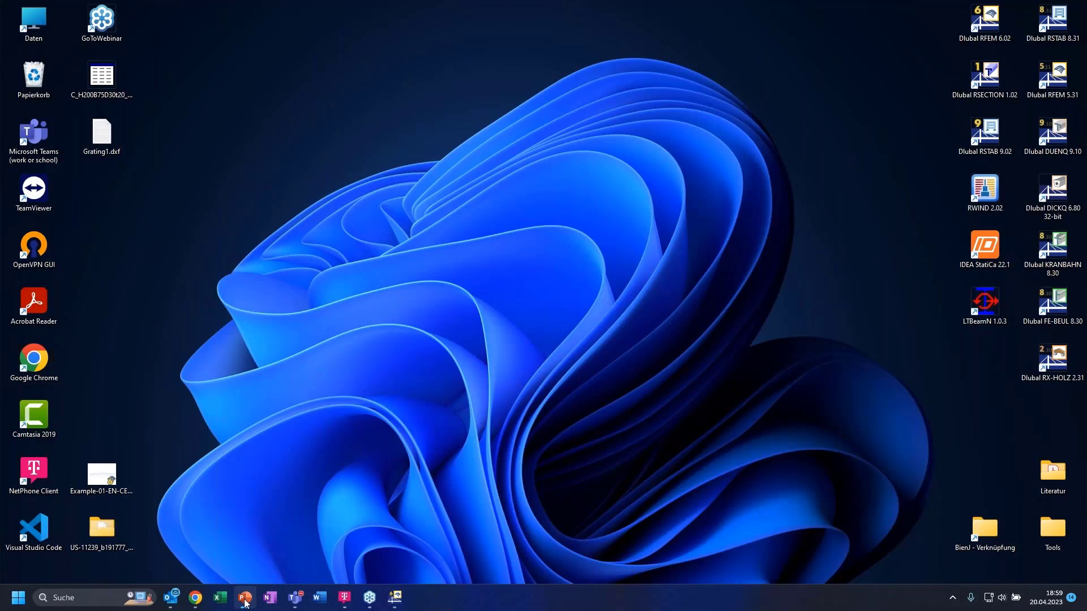
key("alt+Tab")
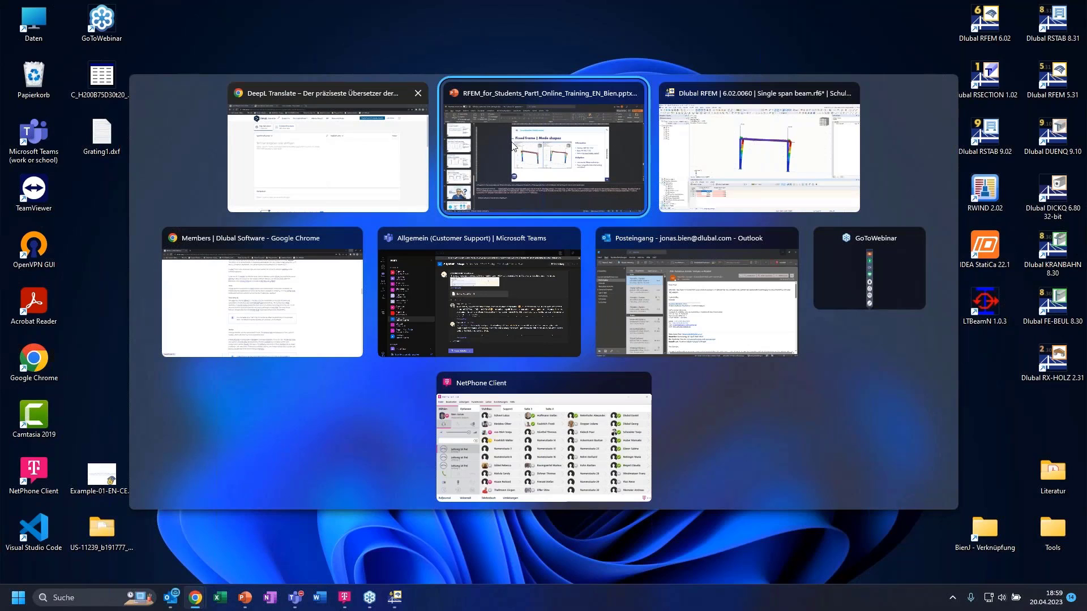
key("alt+Tab")
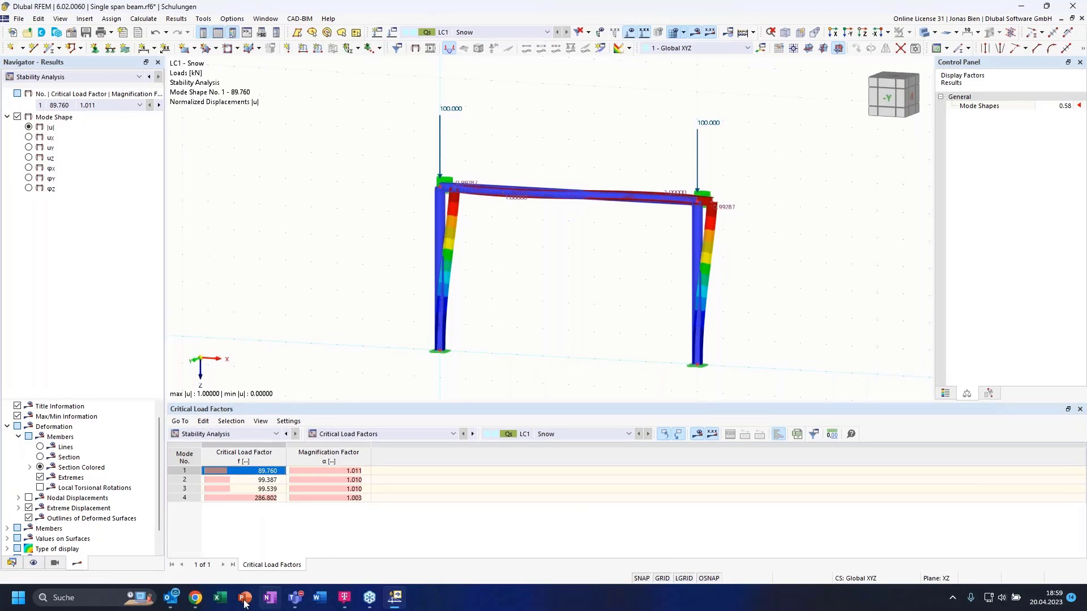
left_click(220, 597)
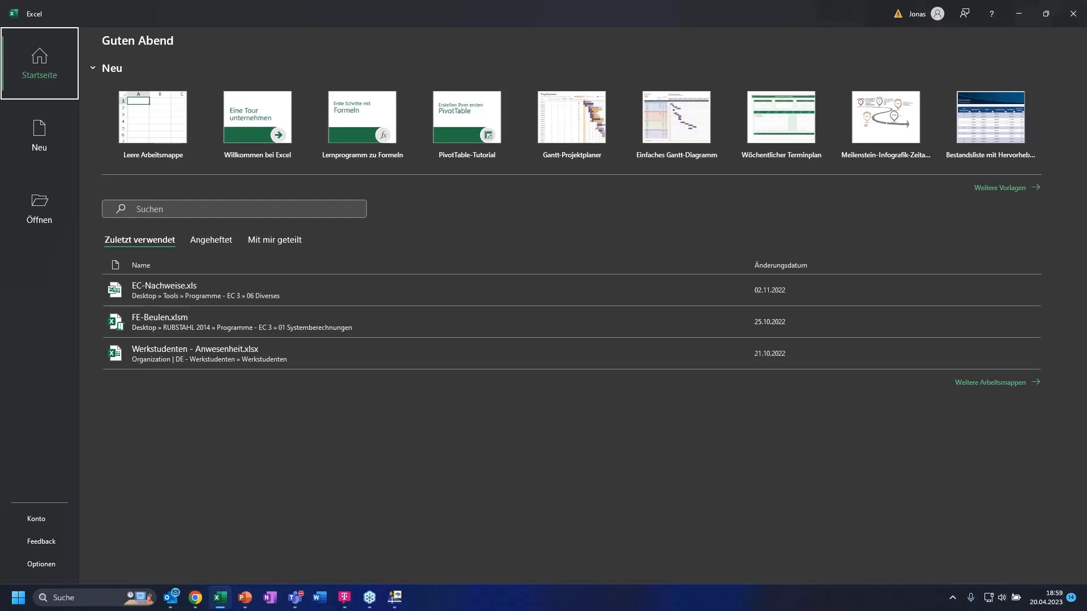
left_click(1072, 14)
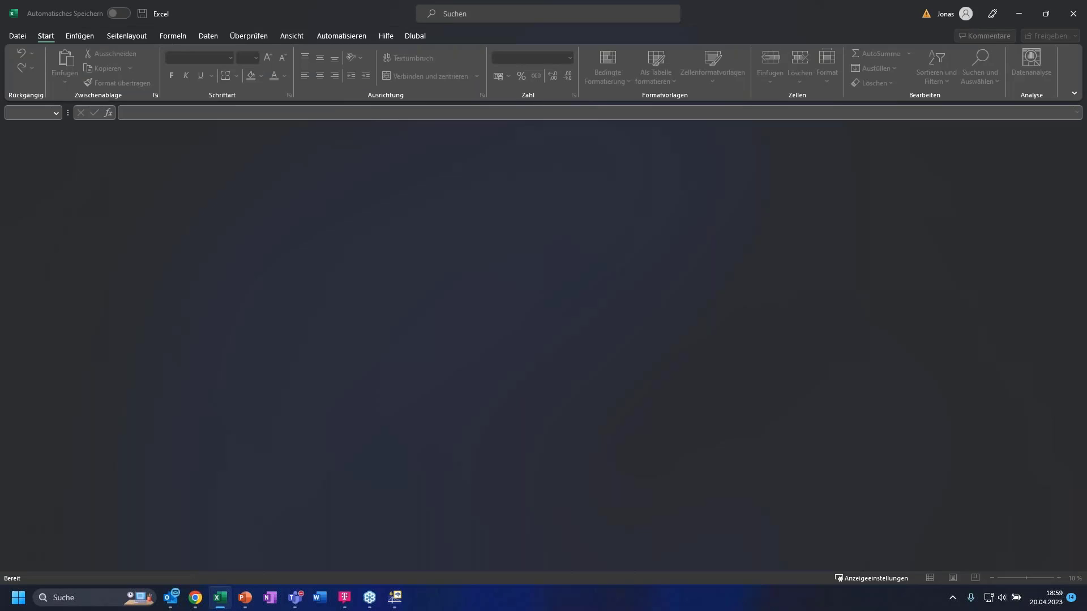